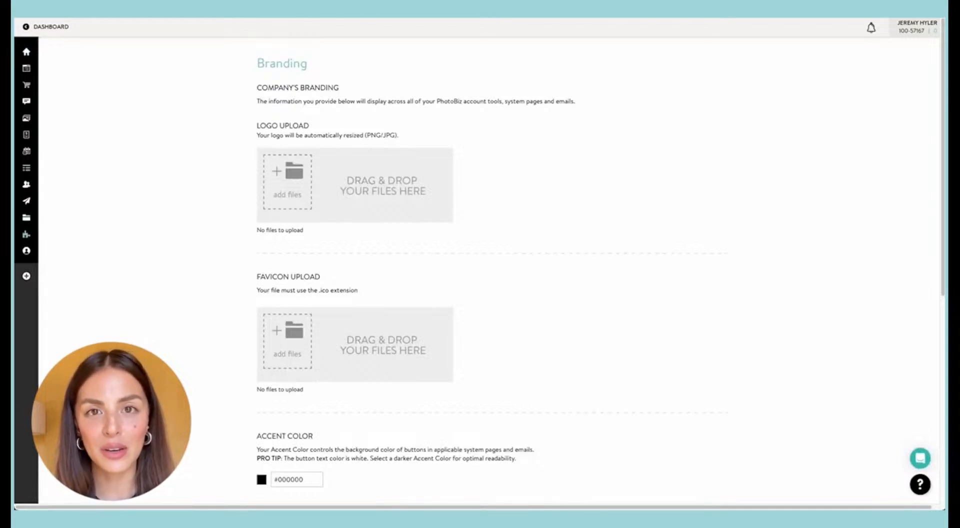
Step: Upload the studio's logo image file to the company's branding
drag(483, 191, 288, 187)
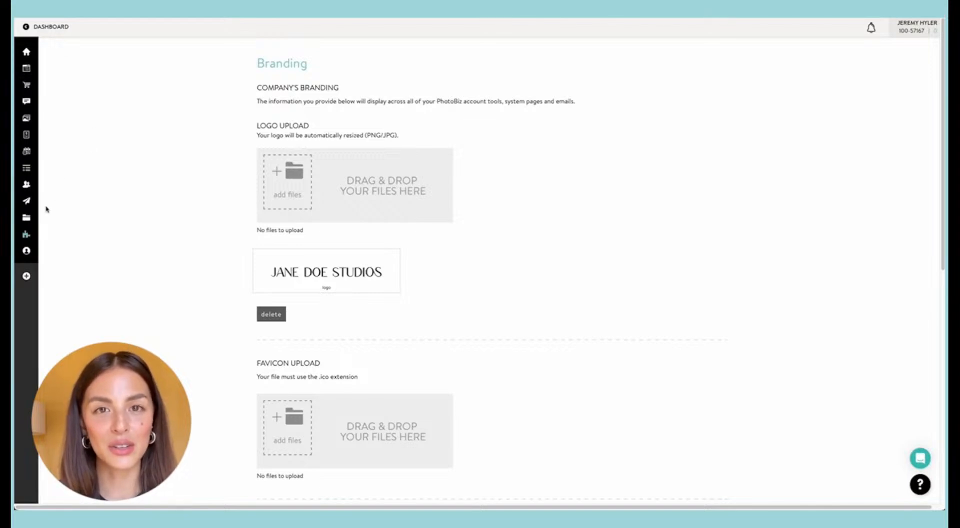
Step: Upload the portrait and family photos to the Main clipboard folder in the account's files
mouse_move(26, 219)
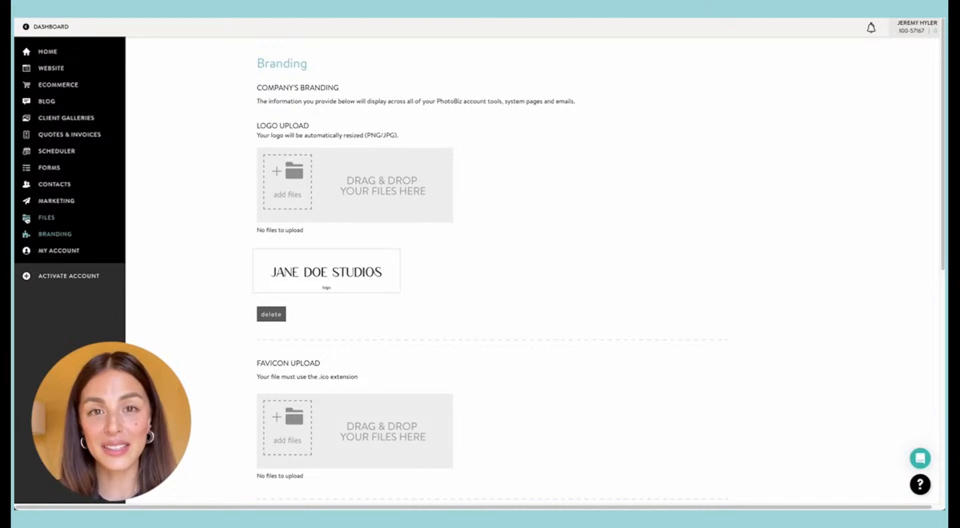
click(26, 219)
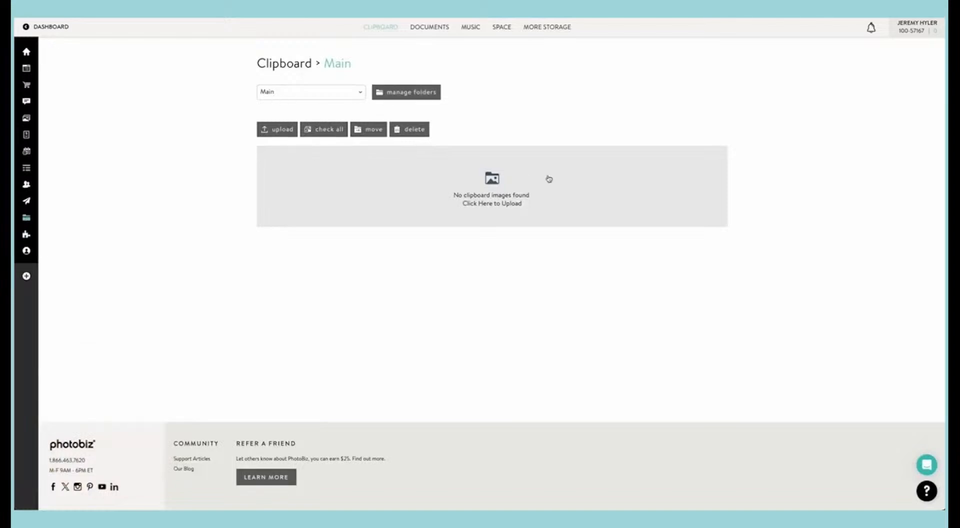
click(276, 131)
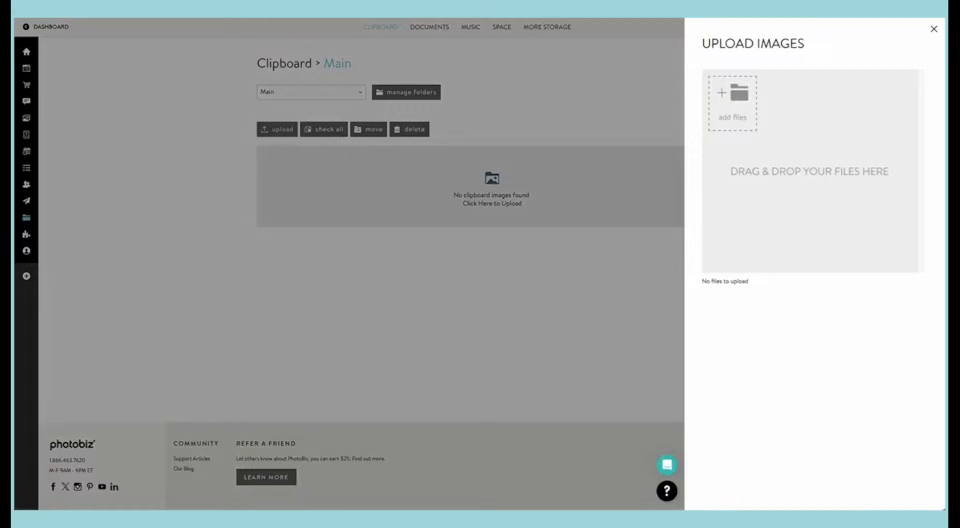
drag(760, 118, 739, 117)
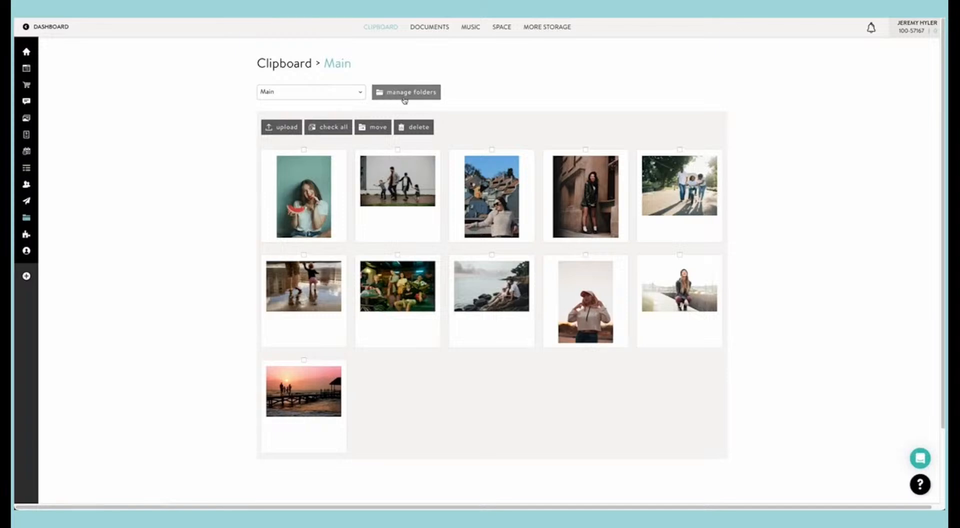
Step: Create a new clipboard folder named "seniors"
click(424, 94)
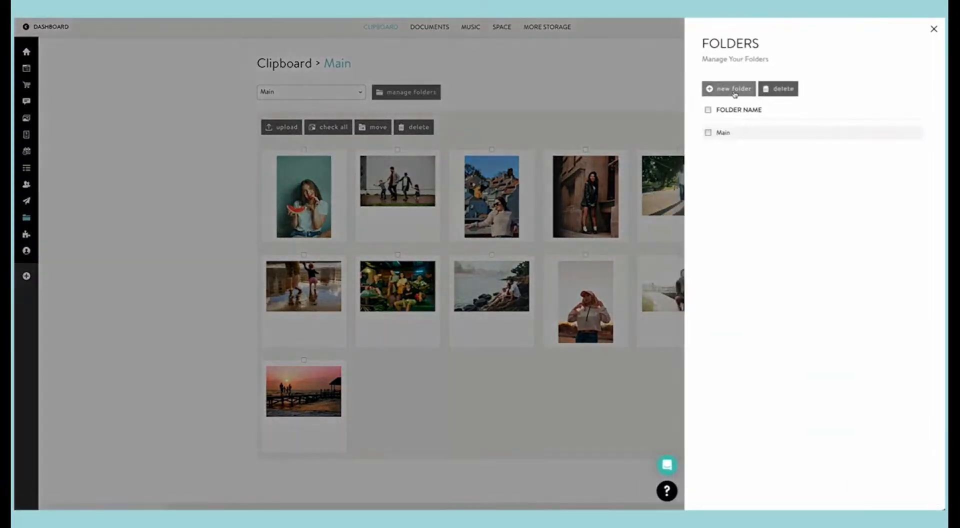
click(733, 90)
click(725, 131)
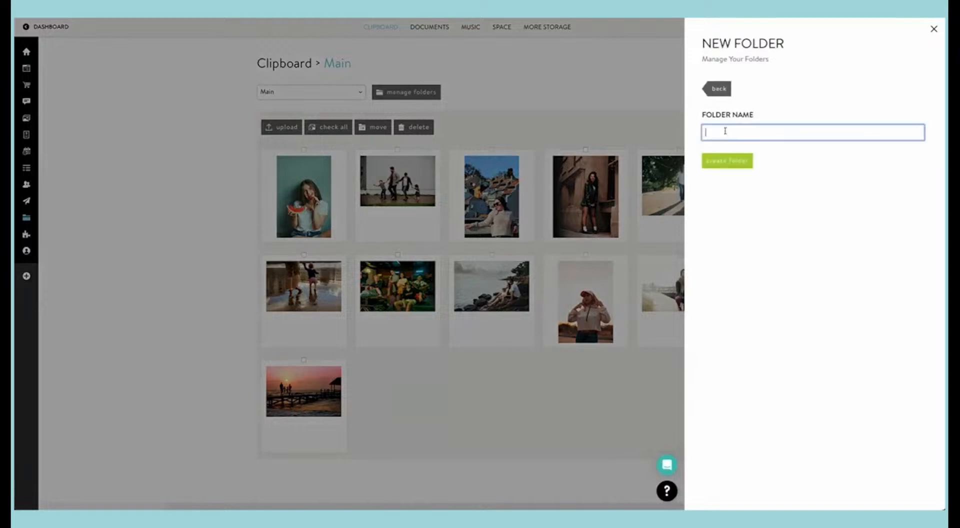
text(seniors)
click(727, 160)
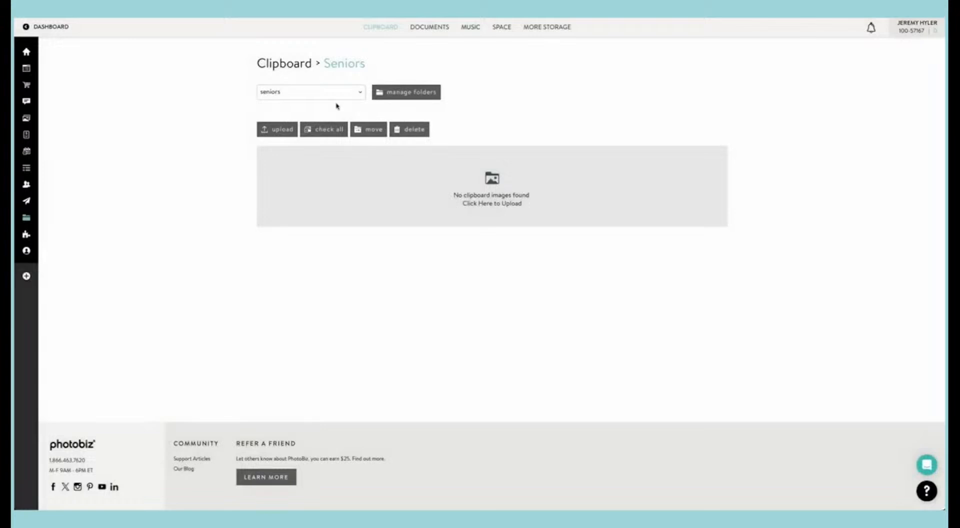
Step: Move the five solo portraits of young women and the green-lit group photo from the Main folder to the seniors folder
click(323, 94)
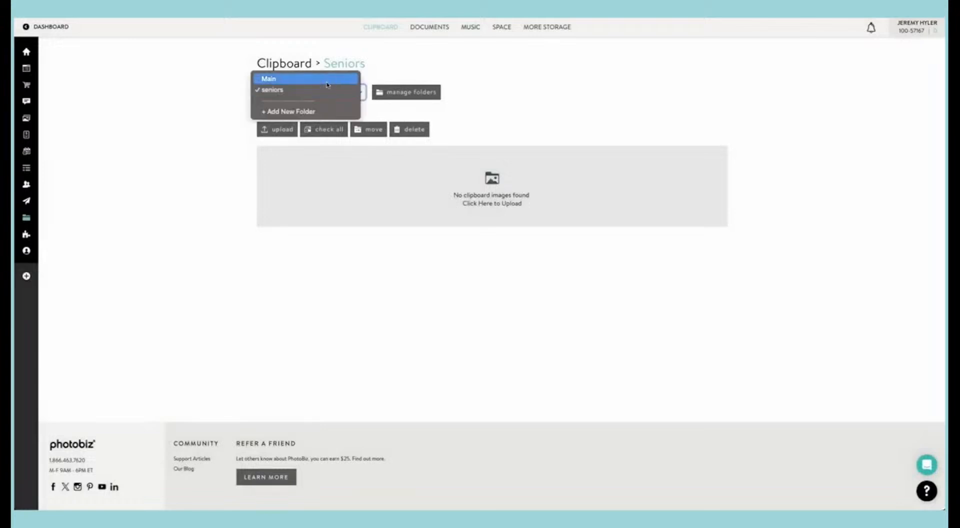
click(328, 80)
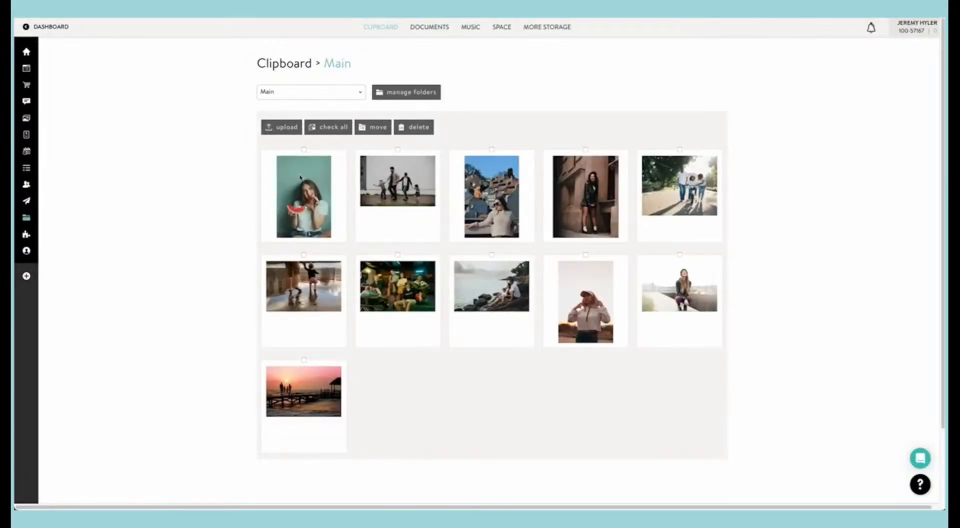
click(304, 149)
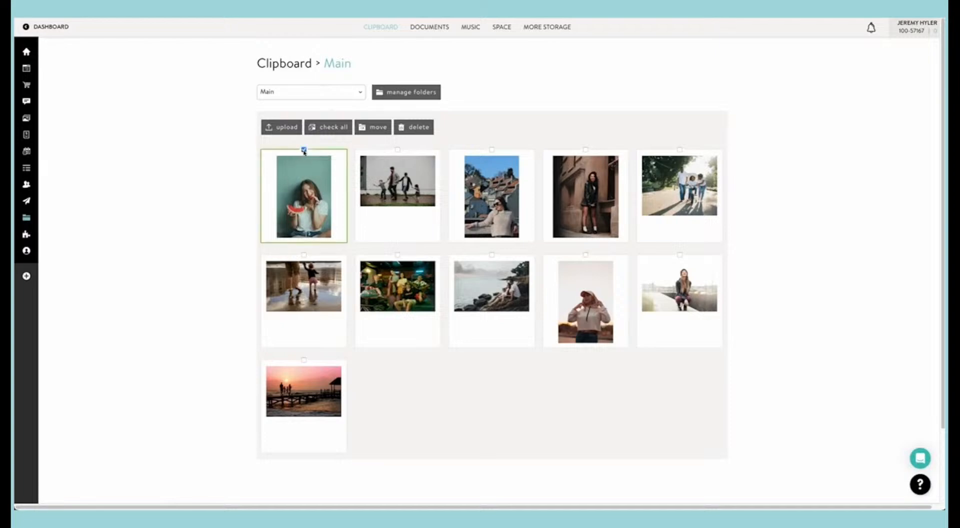
click(492, 150)
click(585, 149)
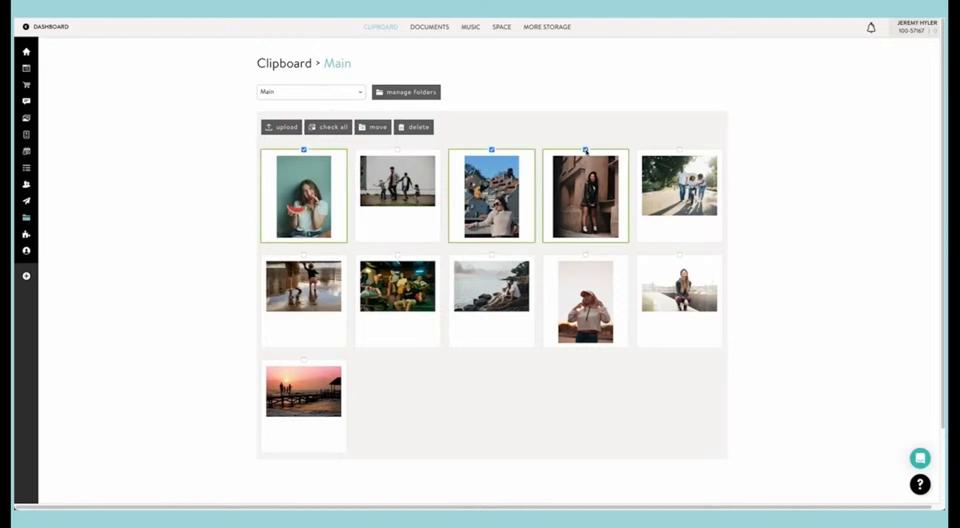
click(680, 255)
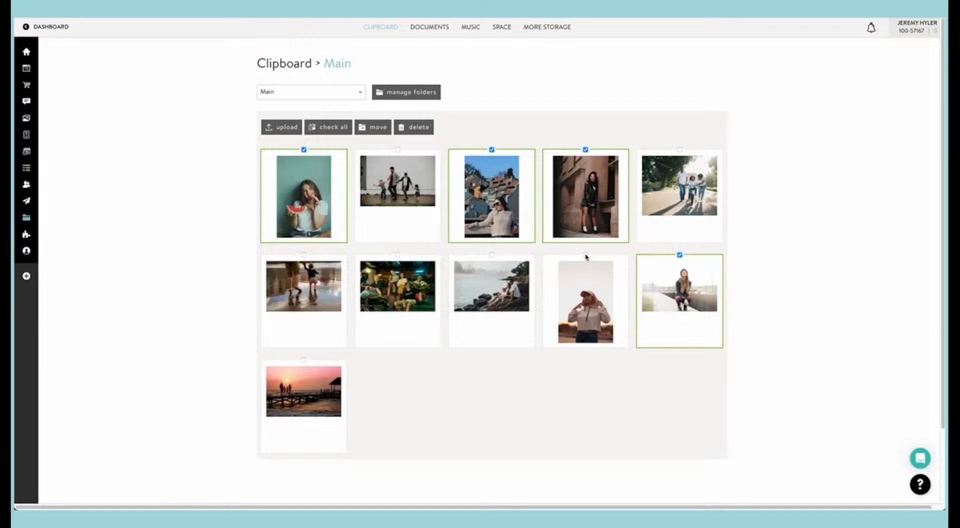
click(586, 255)
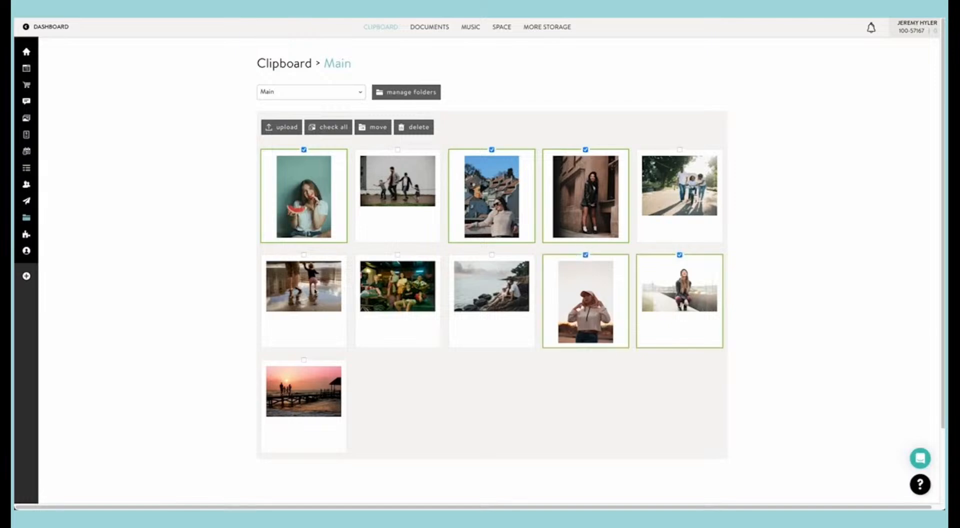
click(398, 255)
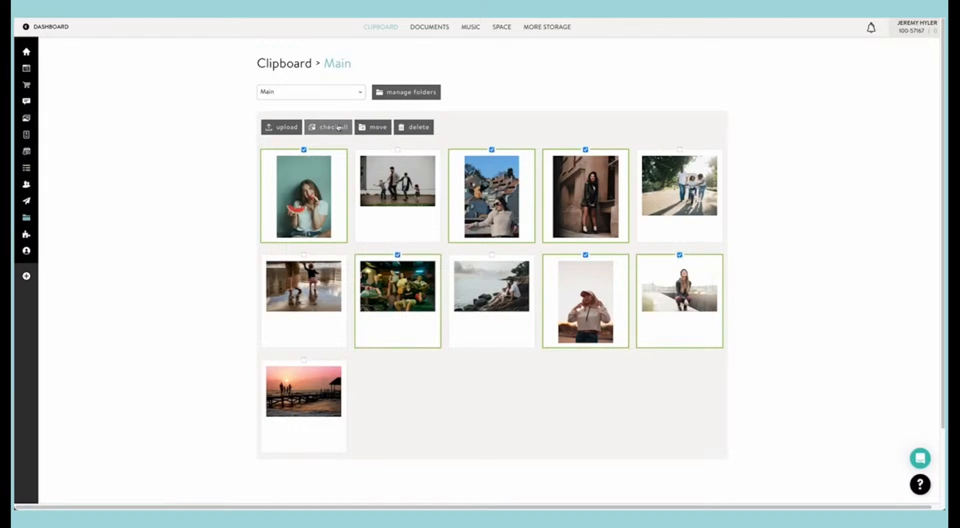
click(382, 129)
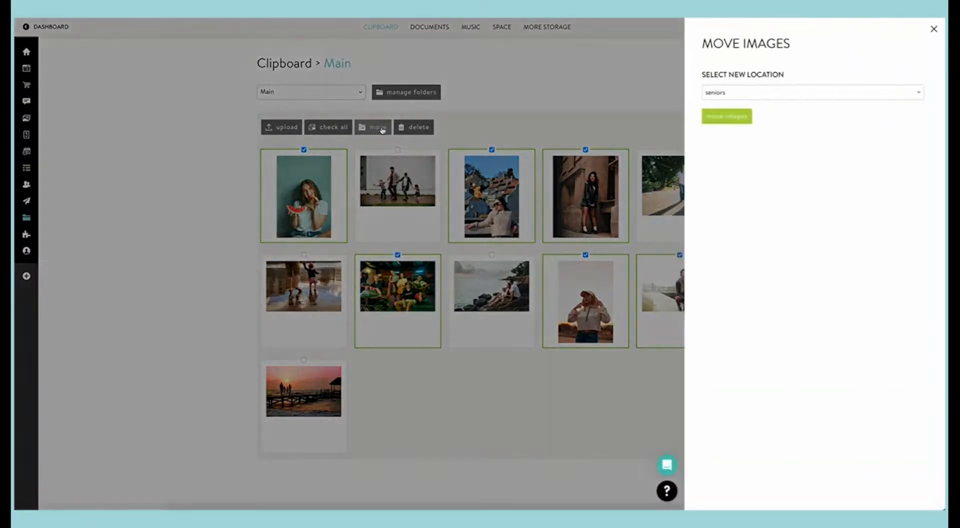
click(726, 117)
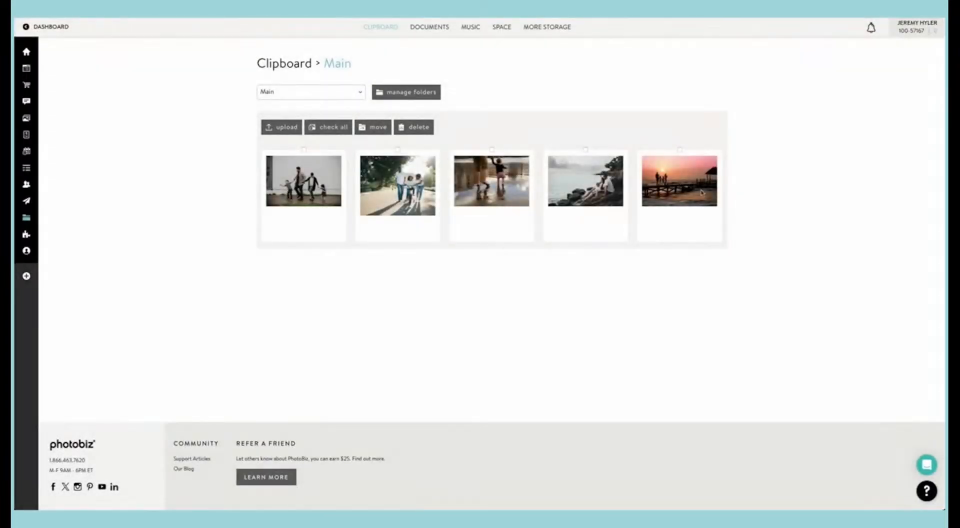
Step: Create another clipboard folder named "family"
click(428, 95)
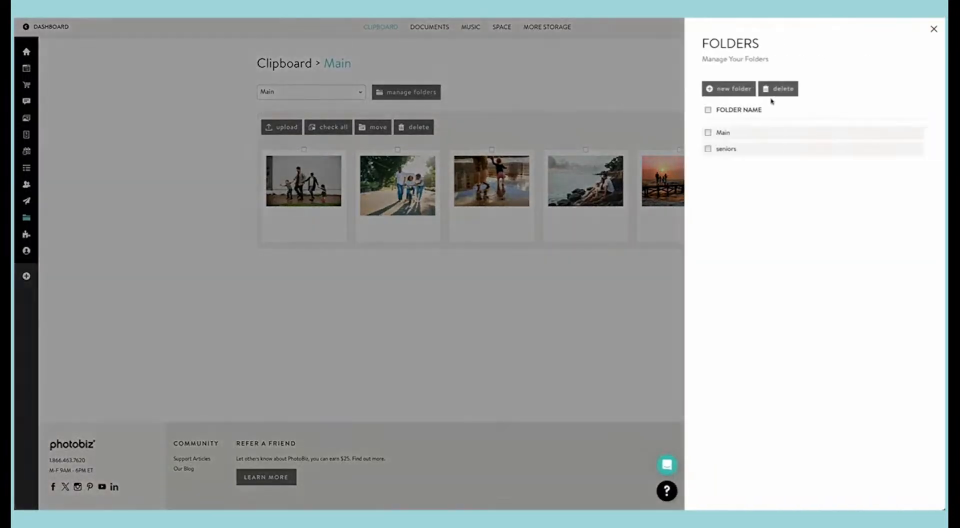
click(729, 89)
click(721, 130)
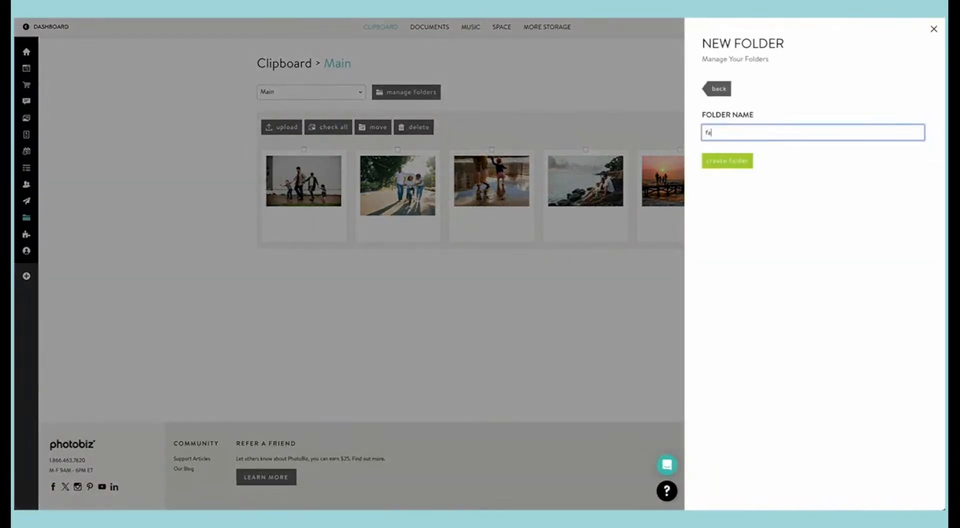
click(728, 161)
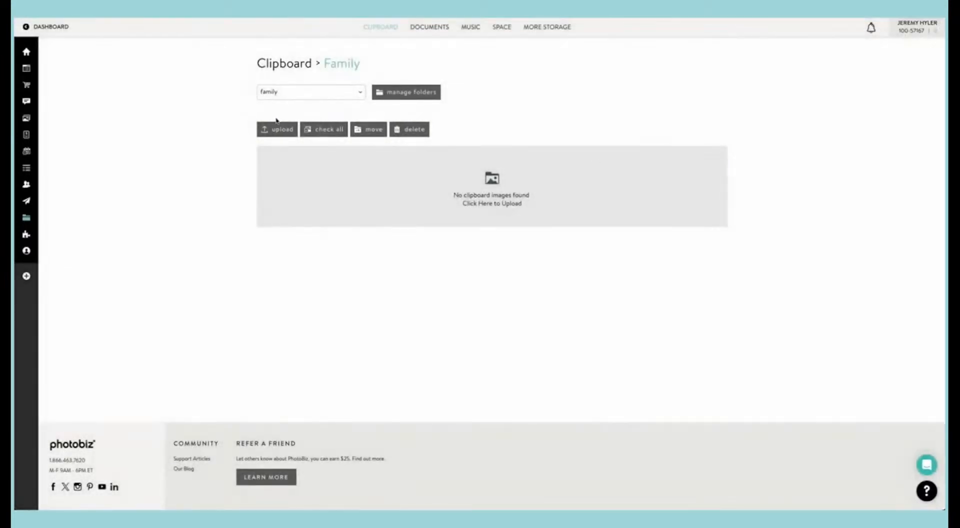
Step: Move all the remaining photos in the Main folder to the family folder
click(299, 92)
click(307, 74)
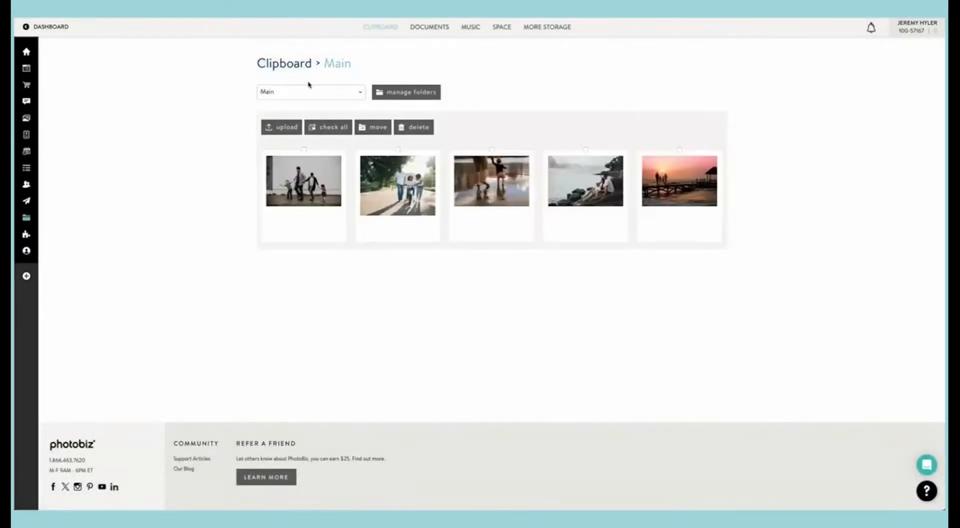
drag(234, 163, 744, 232)
click(372, 127)
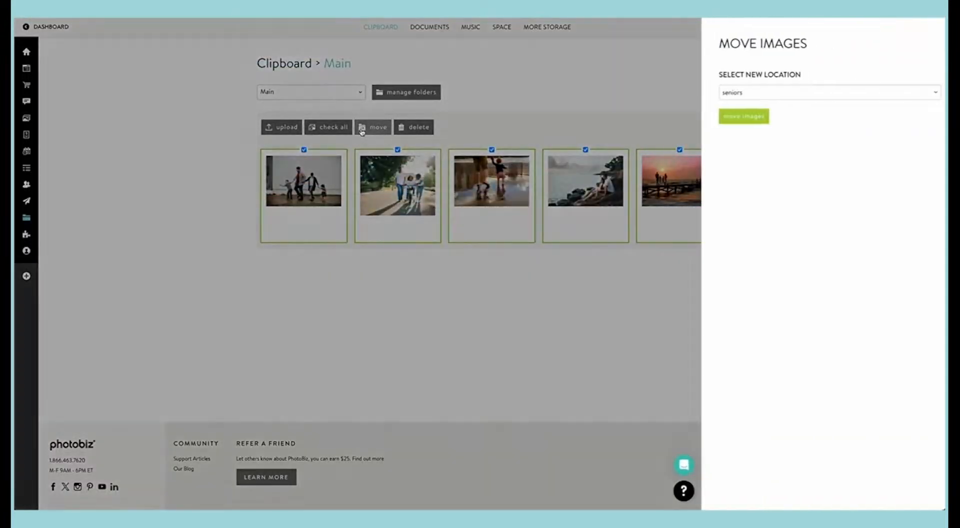
click(716, 93)
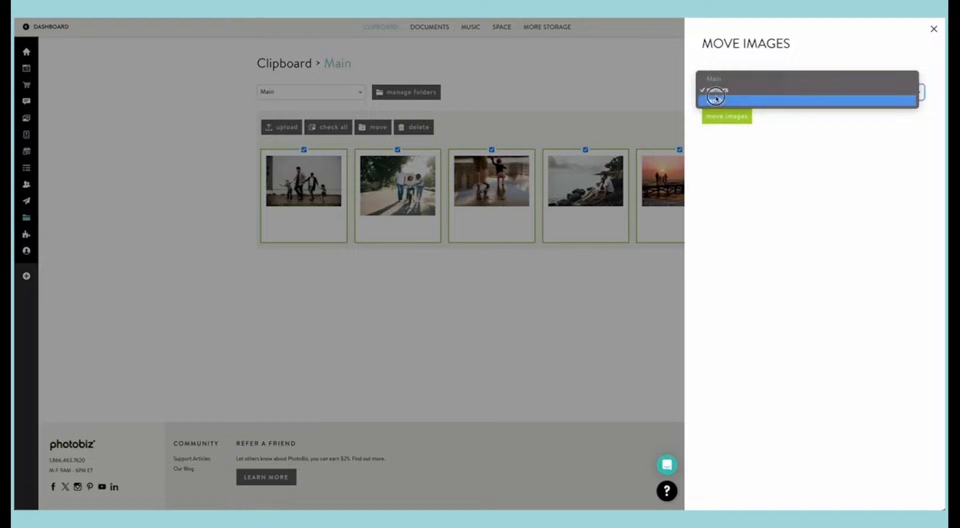
click(719, 98)
click(722, 116)
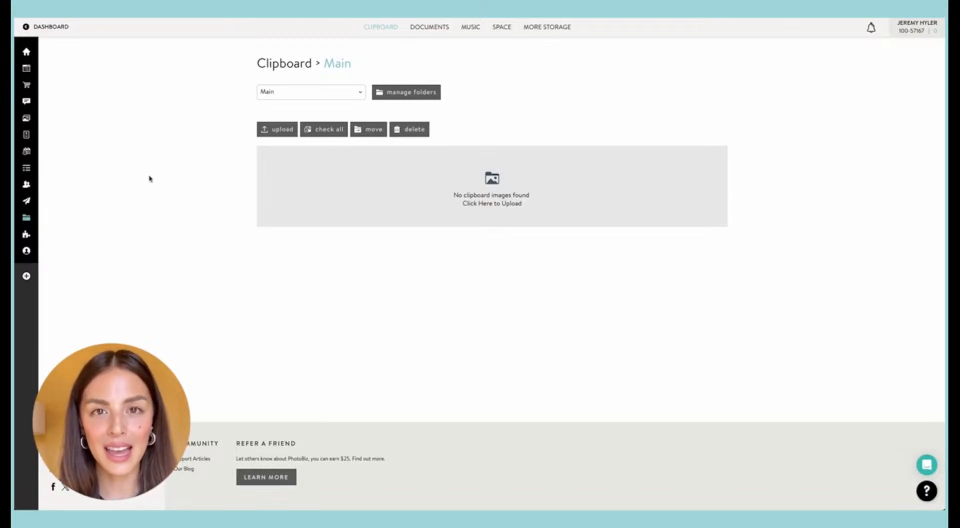
Step: Open the website builder and browse the available starting templates
mouse_move(28, 142)
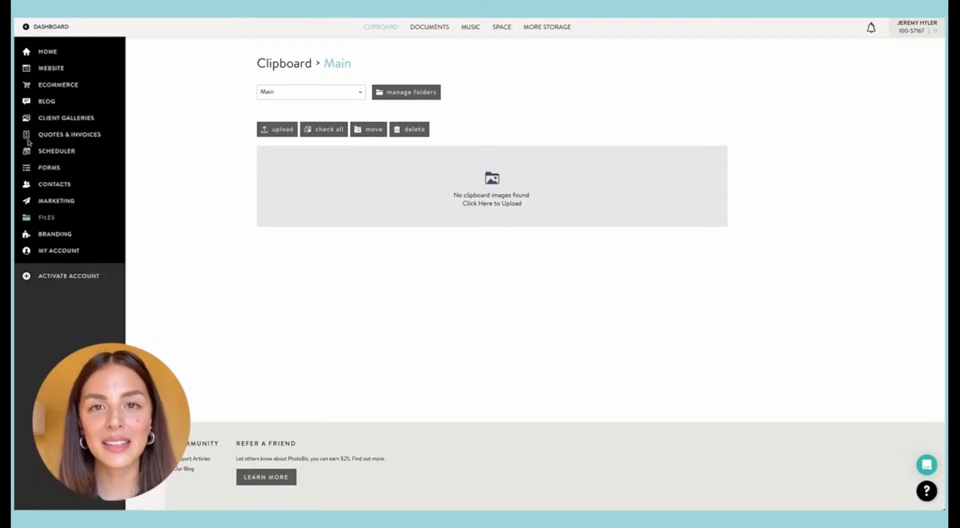
click(58, 69)
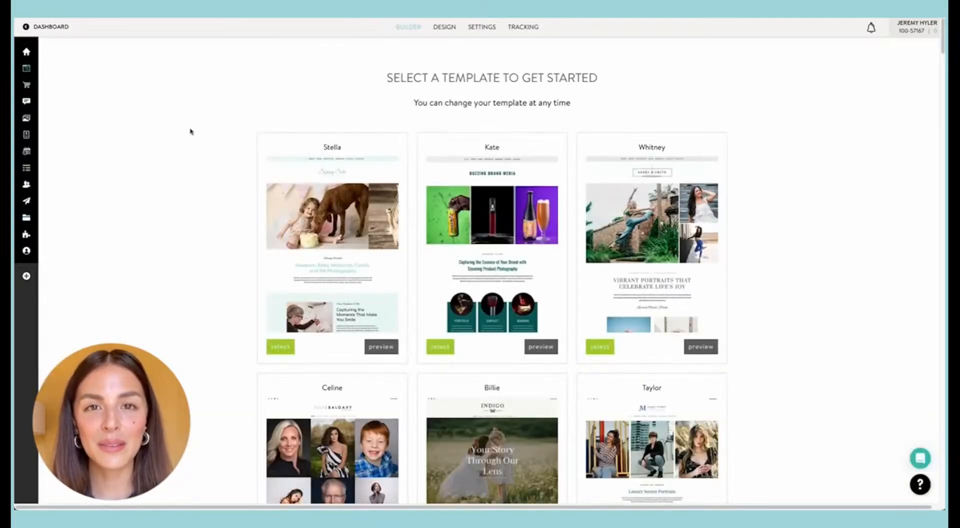
scroll(190, 131, down, 1)
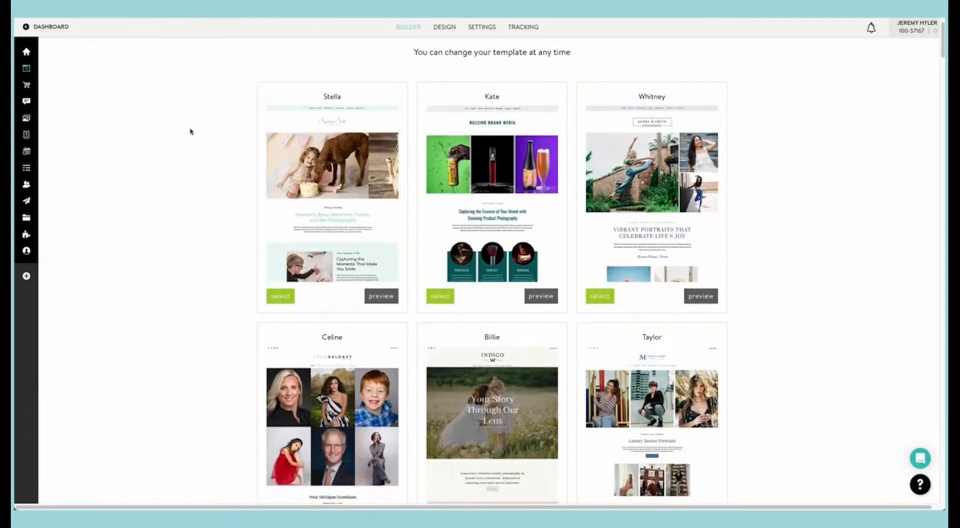
scroll(190, 131, down, 2)
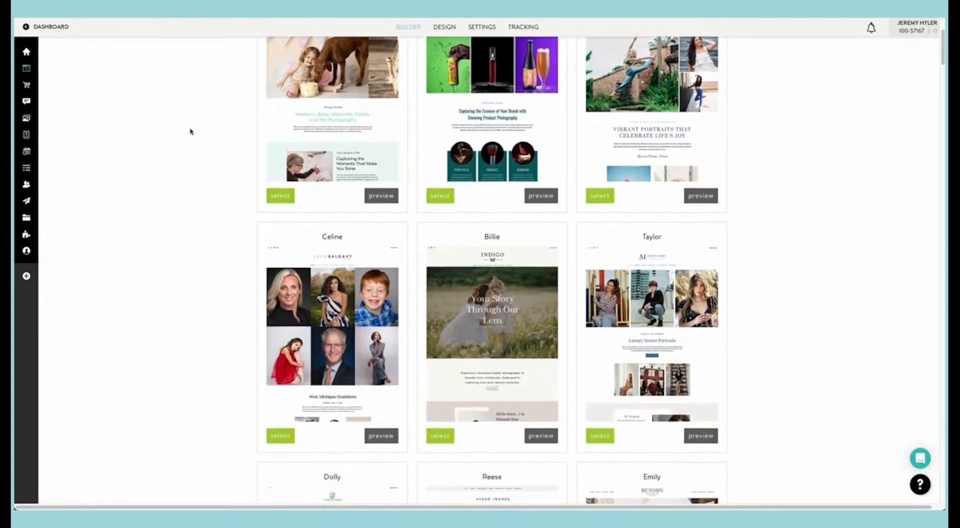
scroll(190, 131, down, 3)
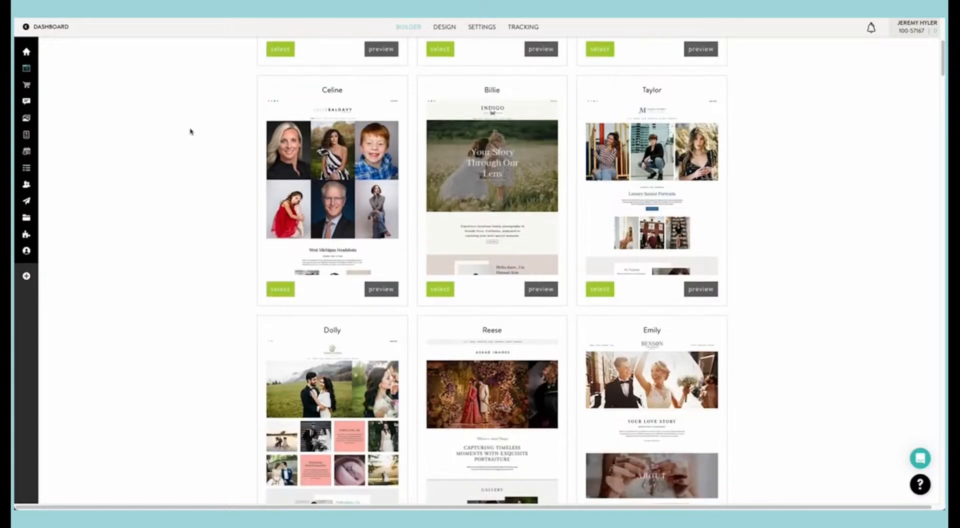
Step: Preview the Billie template and look through its home page from the hero image to the newsletter section
click(547, 289)
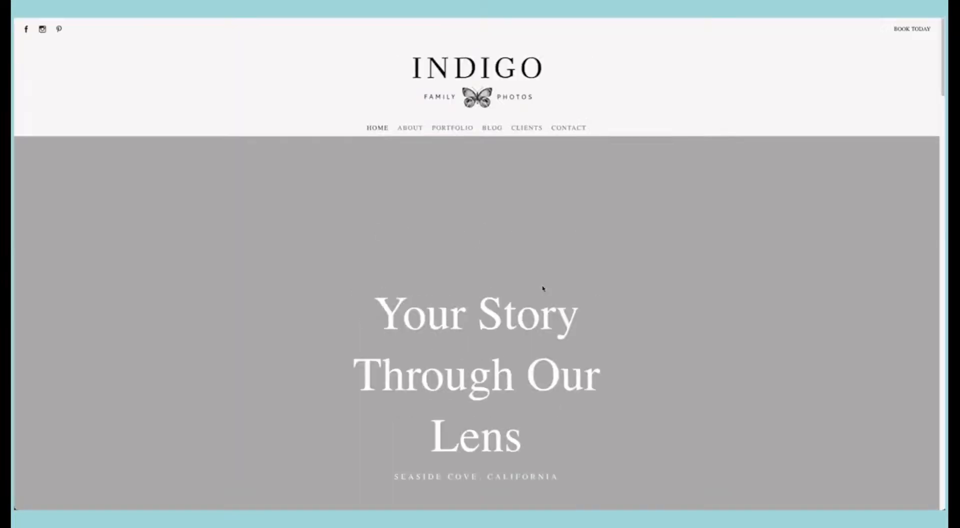
scroll(326, 163, down, 8)
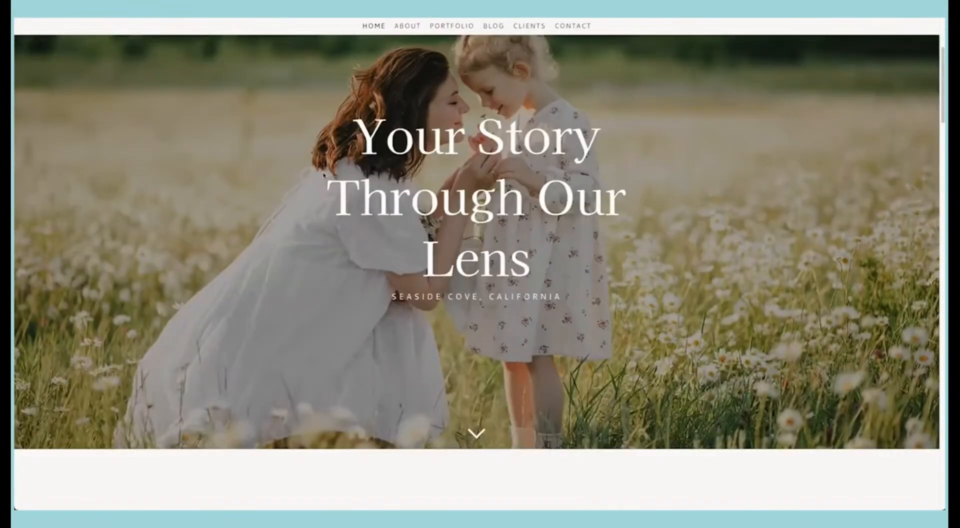
scroll(323, 175, down, 10)
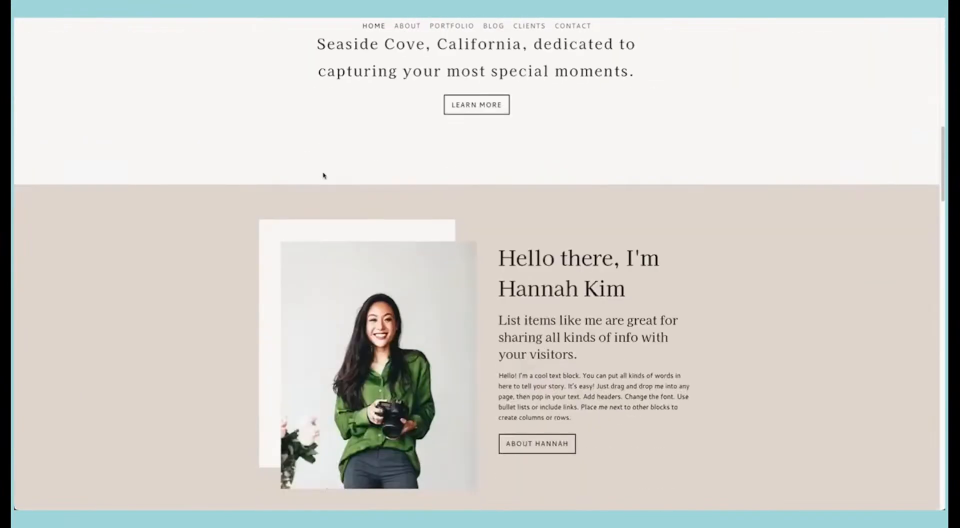
scroll(323, 174, down, 10)
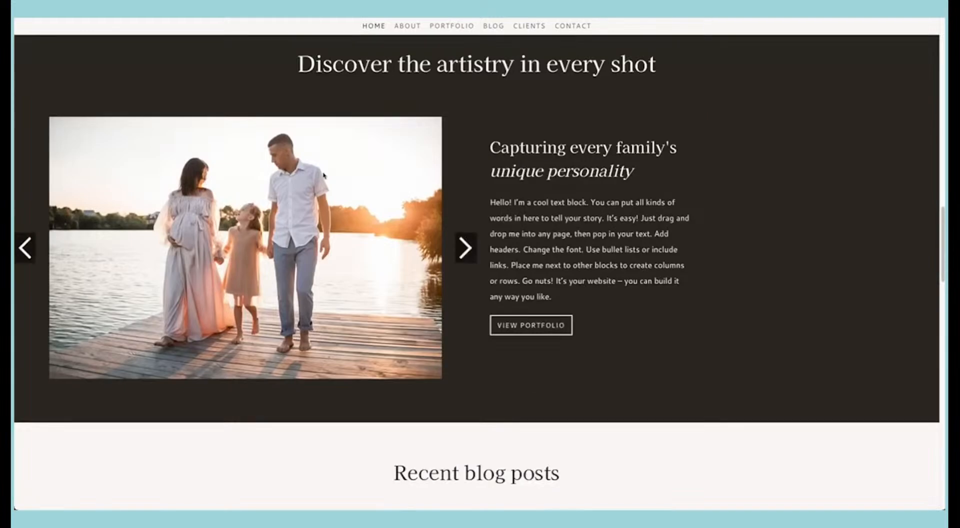
scroll(322, 175, down, 9)
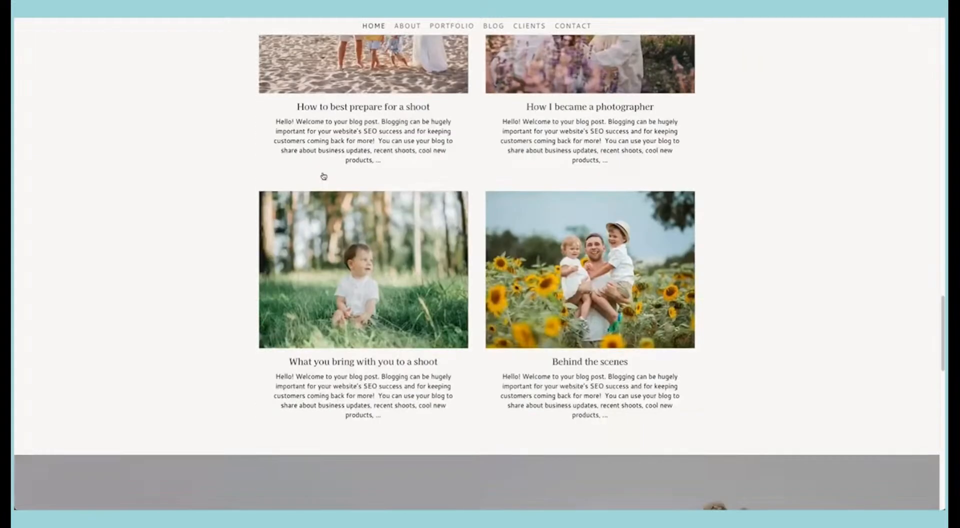
scroll(323, 174, down, 3)
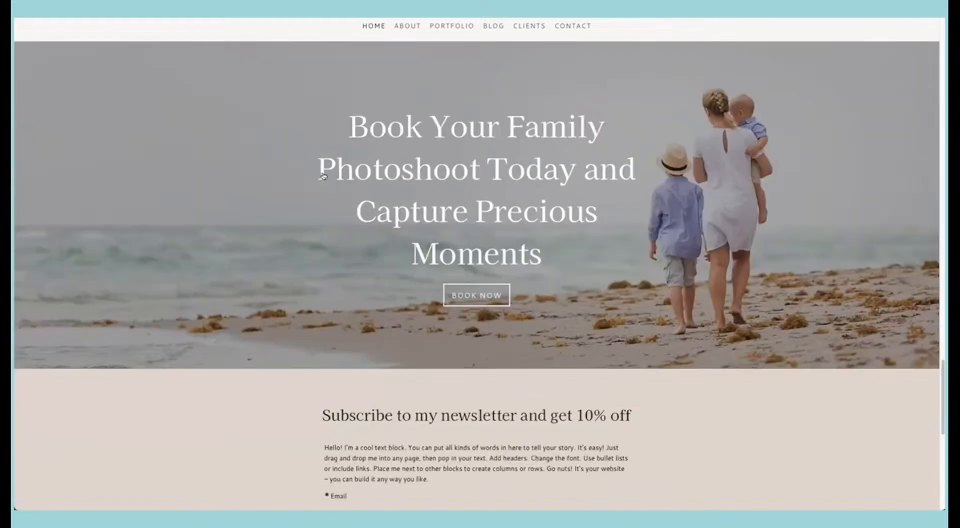
Step: Leave the Billie preview and browse the template gallery down to the Austen template
scroll(322, 175, up, 20)
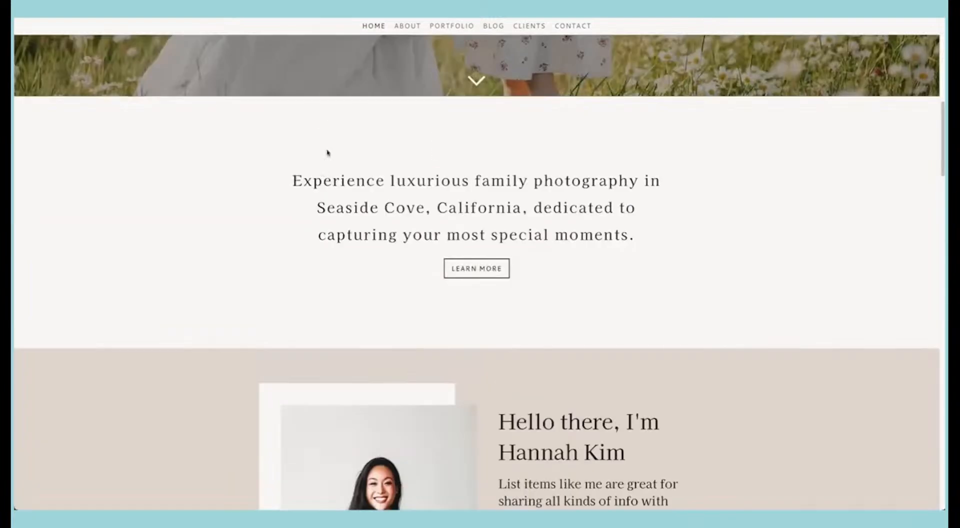
click(318, 7)
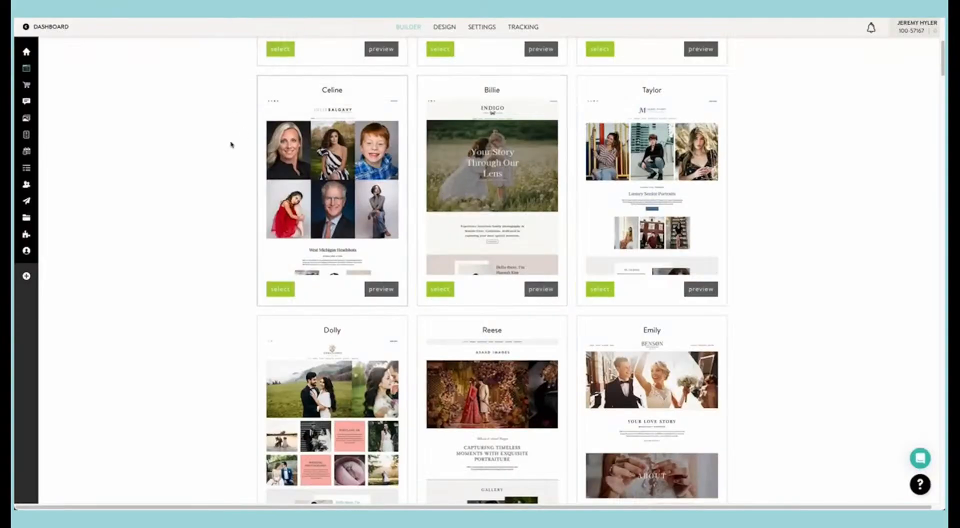
scroll(223, 150, down, 2)
scroll(224, 150, down, 3)
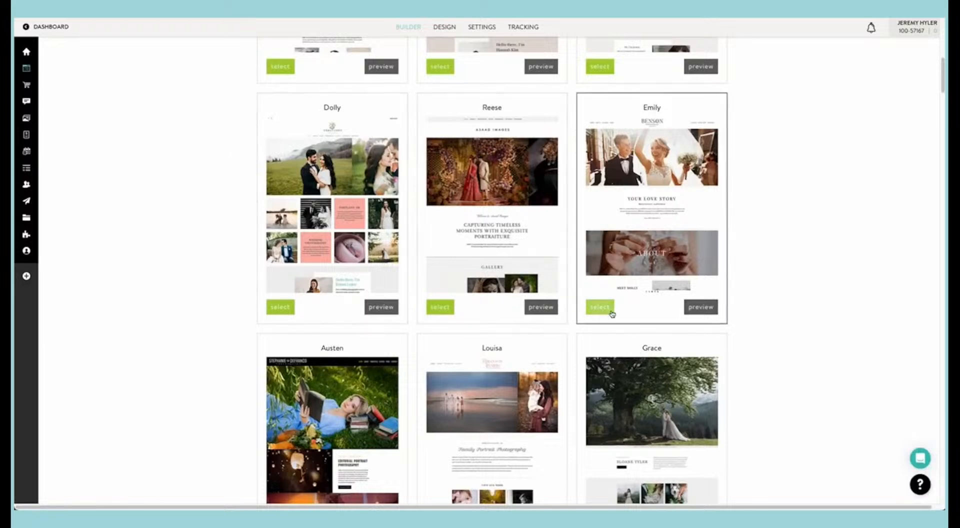
scroll(445, 255, down, 1)
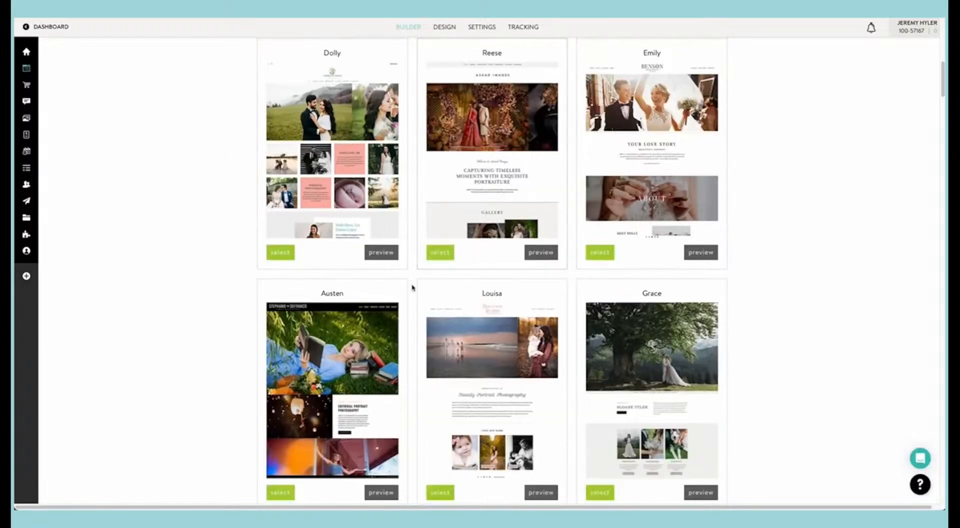
scroll(412, 287, down, 3)
Step: Preview the Austen template and look through its home page from the hero image to the testimonial section
click(379, 350)
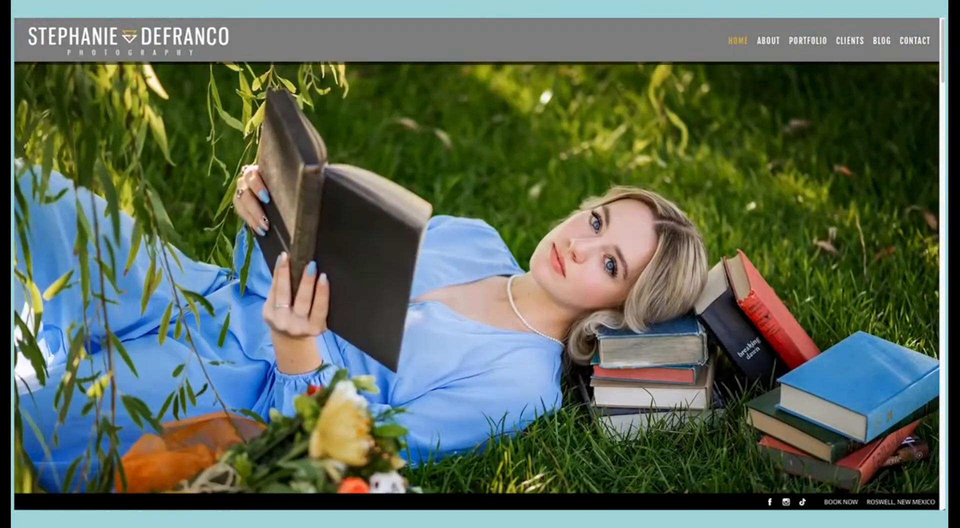
scroll(264, 219, down, 5)
scroll(264, 219, down, 2)
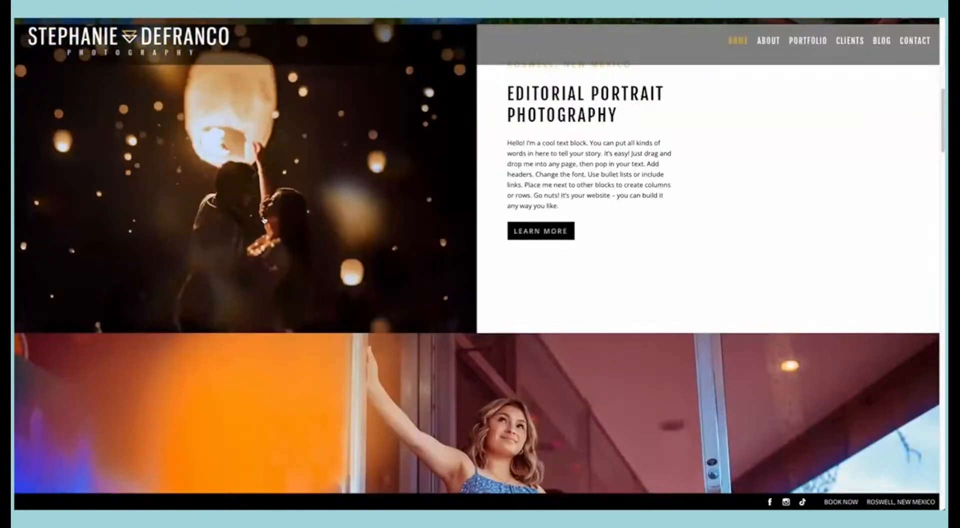
scroll(263, 219, down, 6)
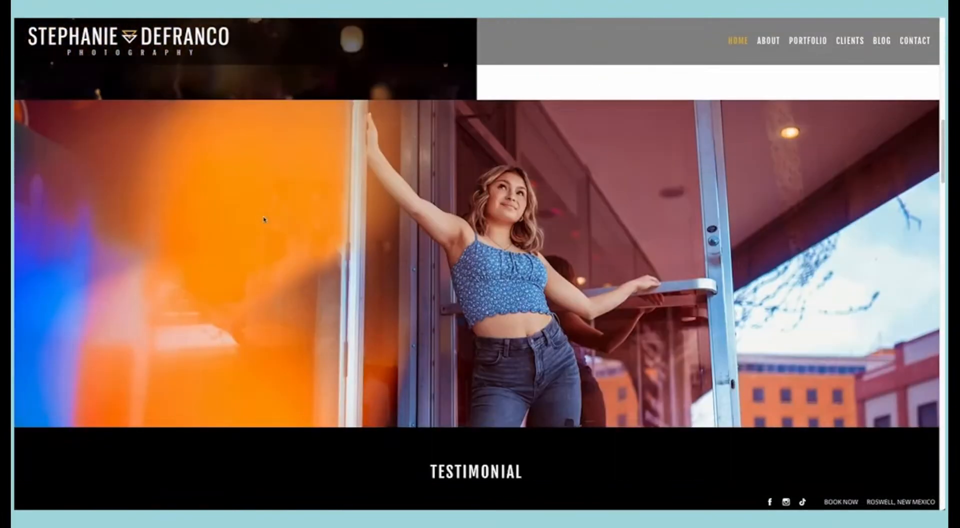
scroll(264, 219, down, 3)
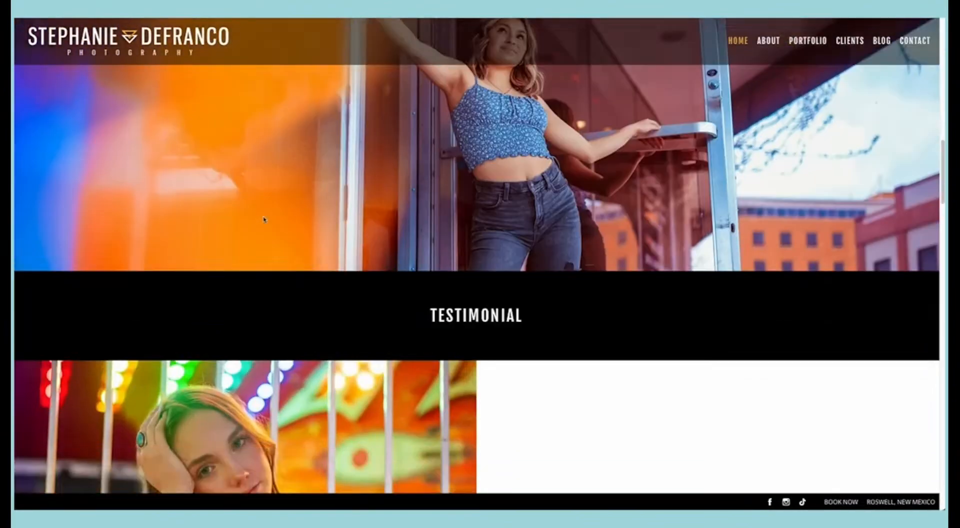
scroll(264, 219, down, 2)
scroll(264, 219, down, 3)
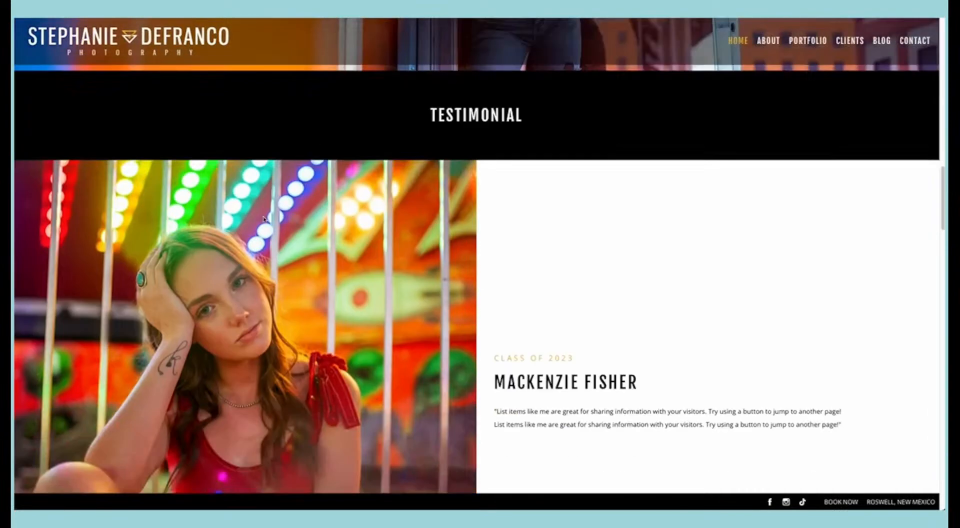
scroll(264, 219, down, 5)
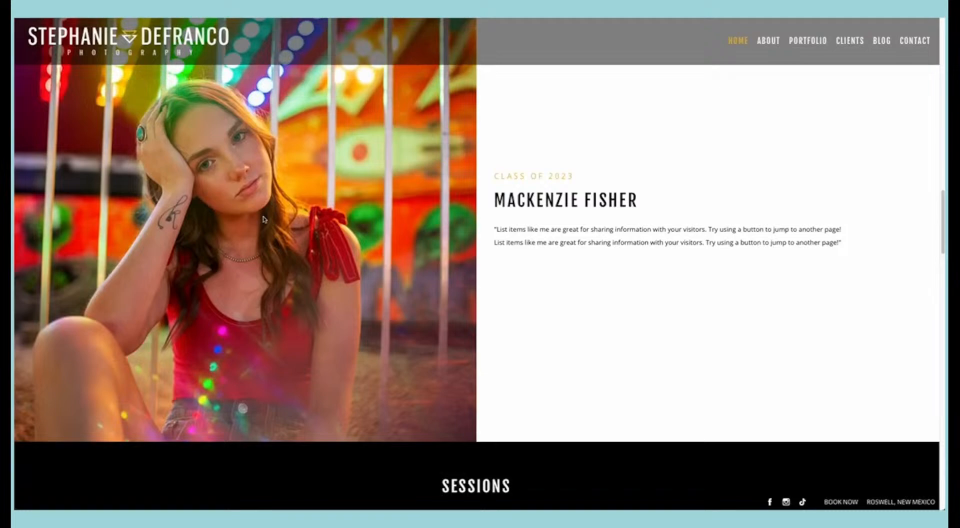
scroll(263, 218, down, 5)
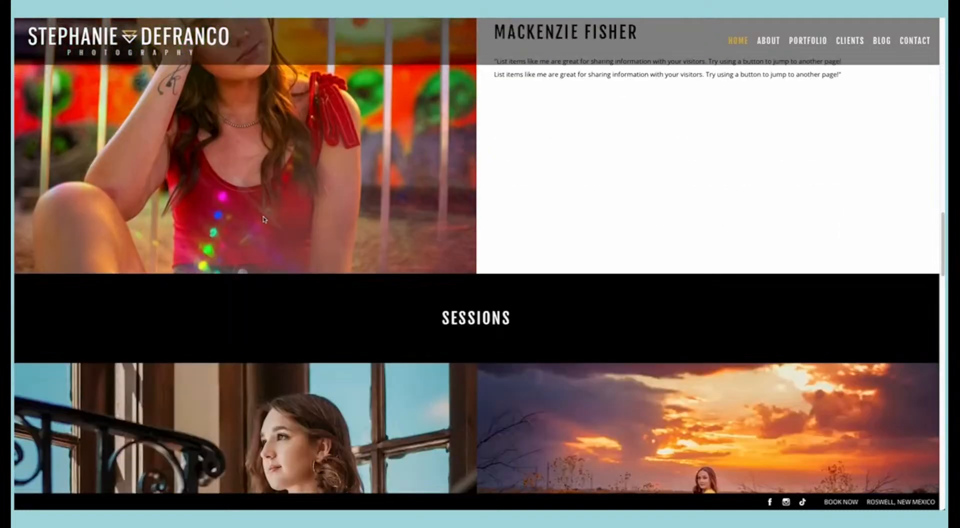
Step: Examine the Austen template's sessions, blog posts, contact form and footer, and return to its hero image
scroll(264, 219, down, 5)
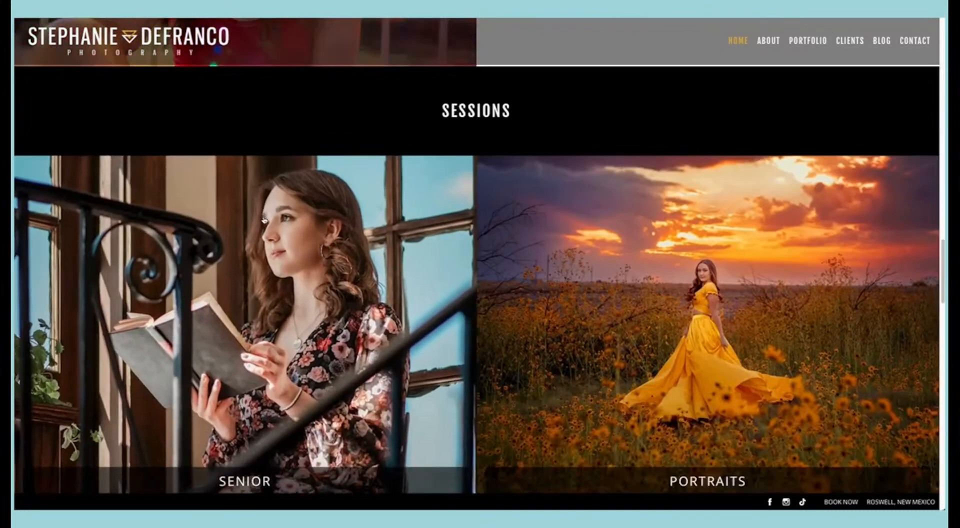
scroll(263, 219, down, 3)
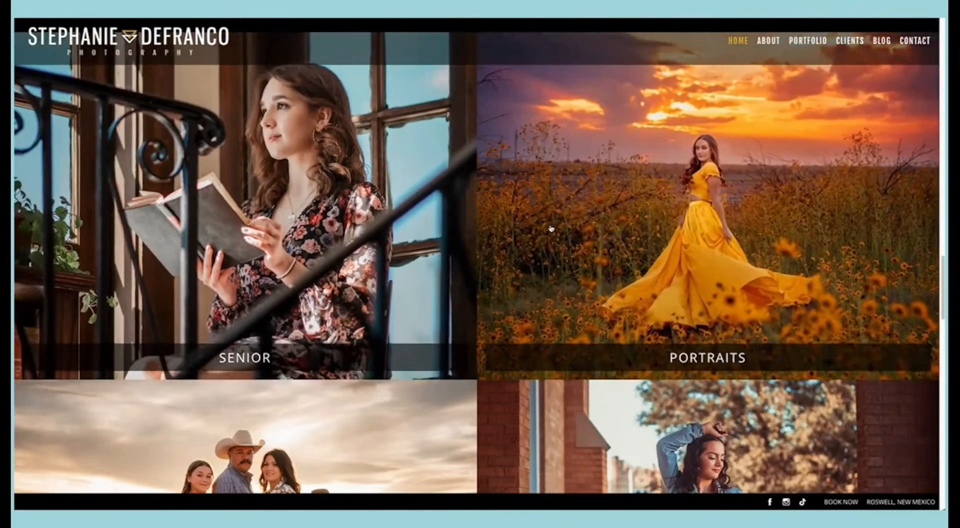
scroll(355, 303, down, 4)
scroll(355, 304, down, 4)
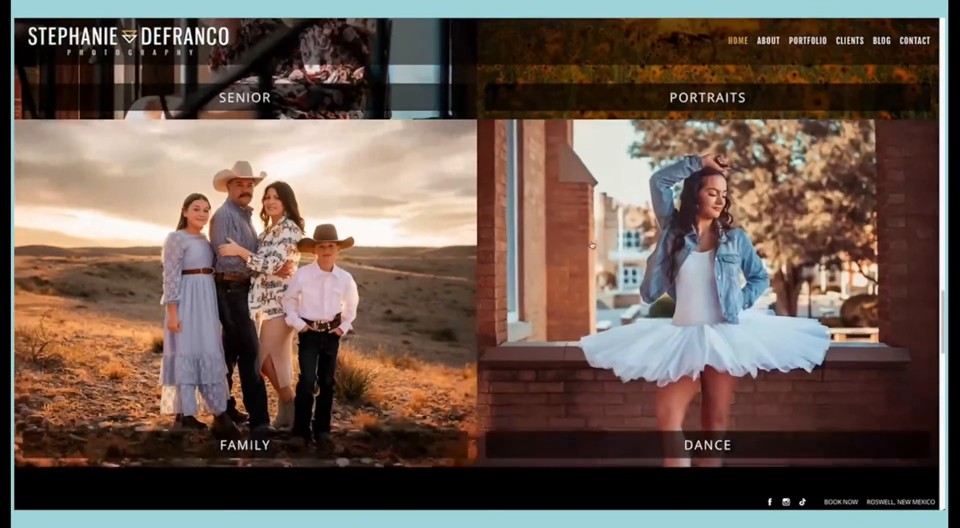
scroll(591, 245, down, 7)
scroll(591, 245, down, 8)
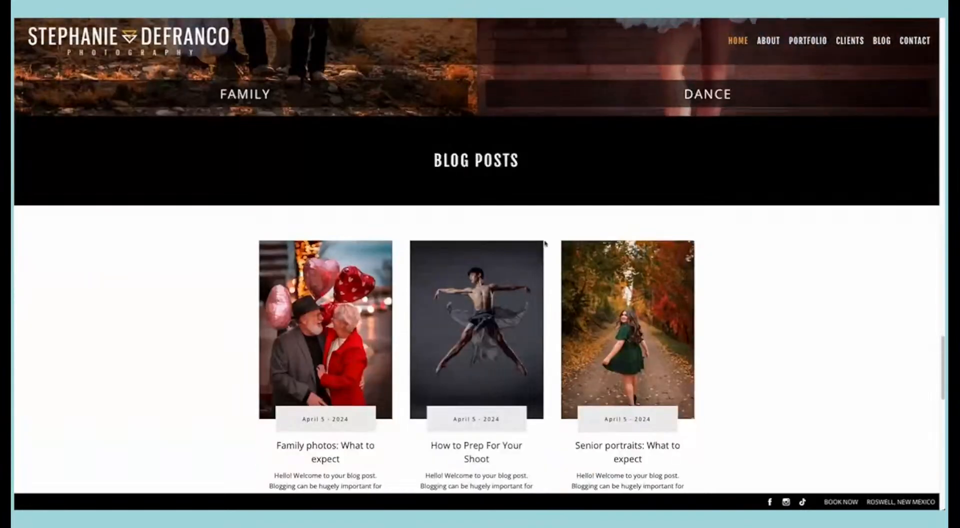
scroll(478, 235, down, 12)
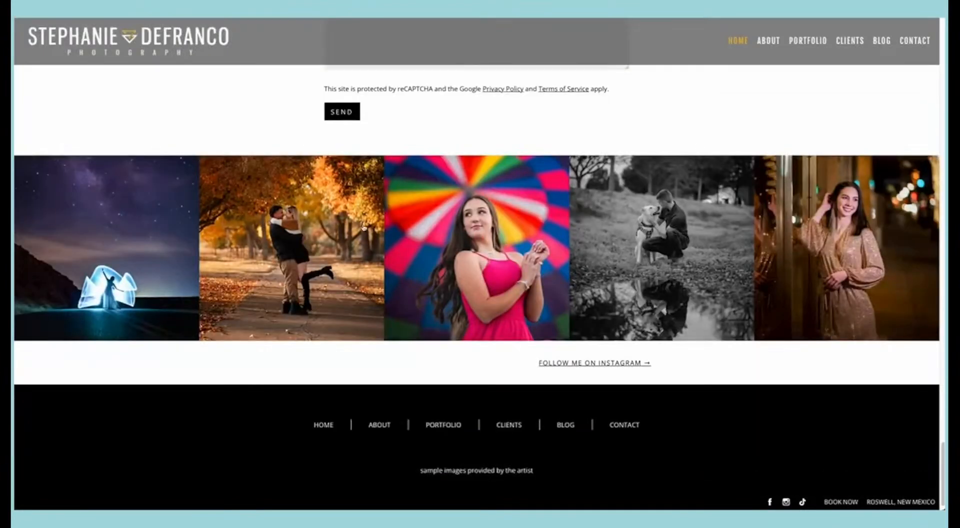
scroll(545, 262, up, 9)
scroll(545, 262, up, 20)
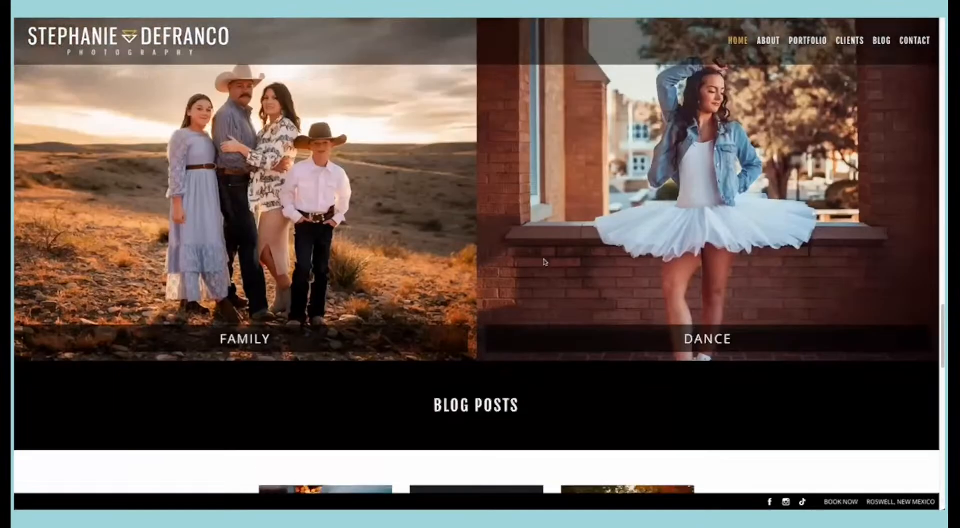
scroll(544, 258, up, 1)
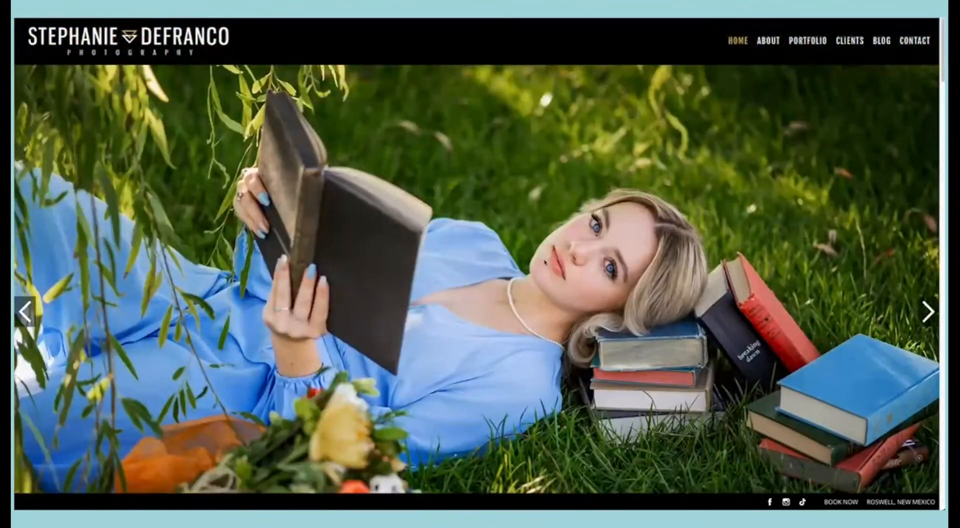
Step: Create the site from the Billie template in the gallery and dismiss the builder's introductory video
click(400, 18)
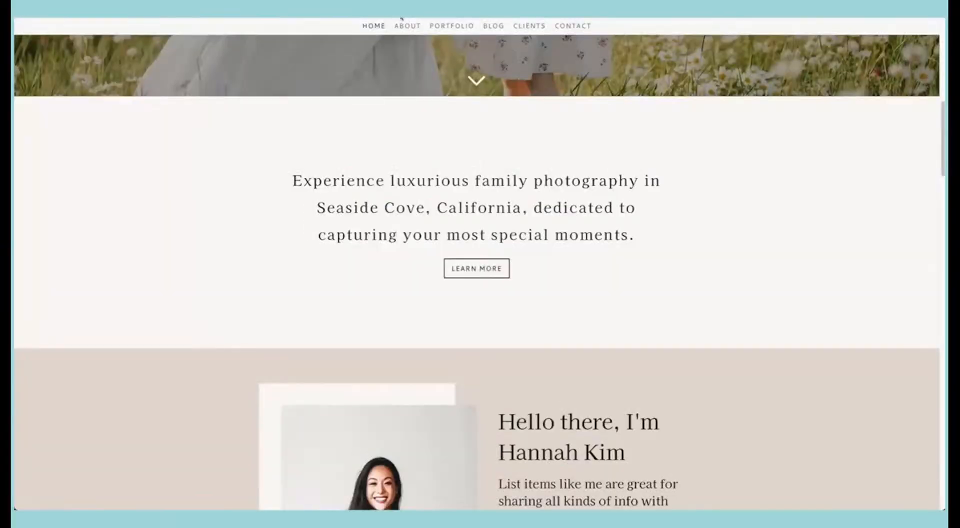
click(283, 18)
scroll(295, 163, up, 3)
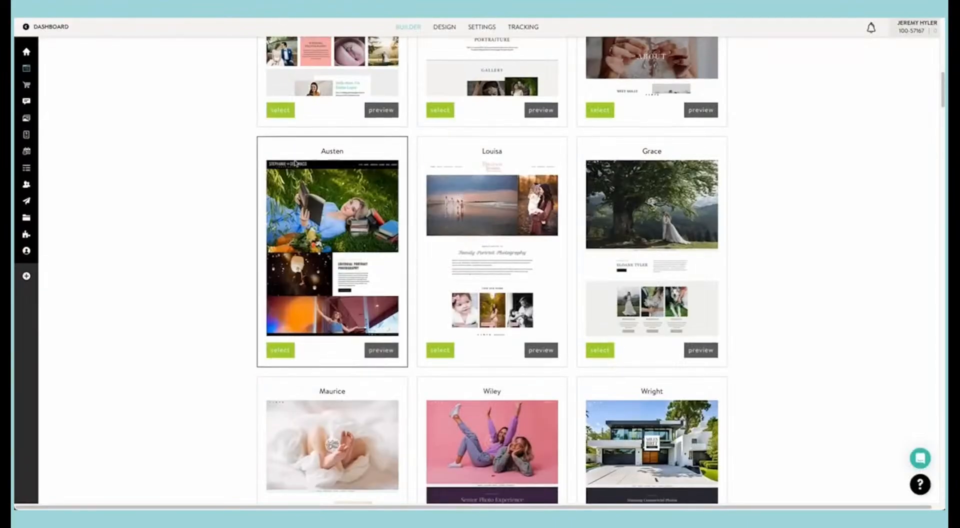
scroll(296, 163, up, 5)
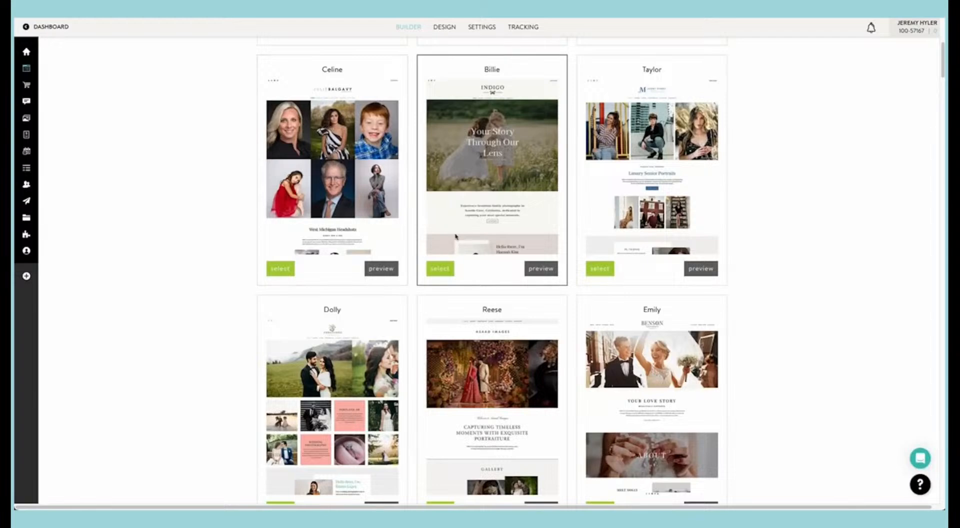
click(446, 273)
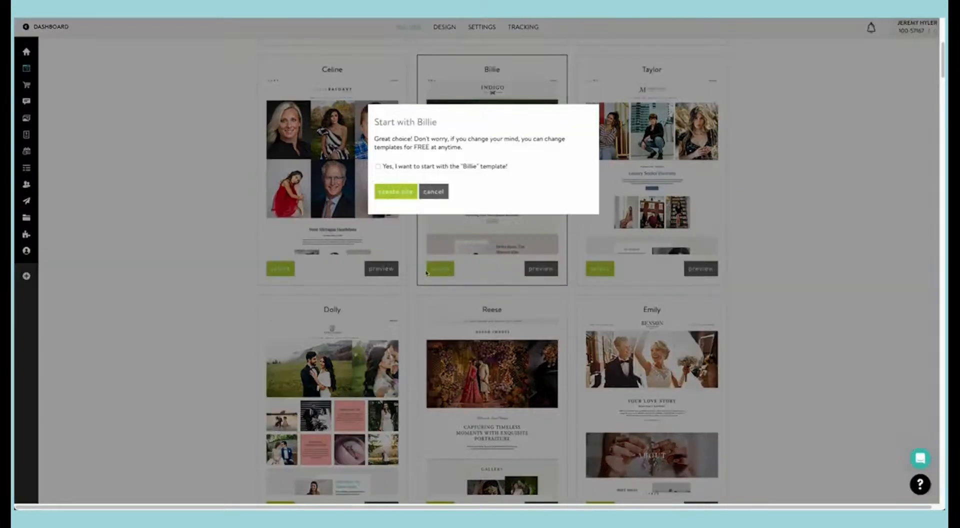
click(378, 167)
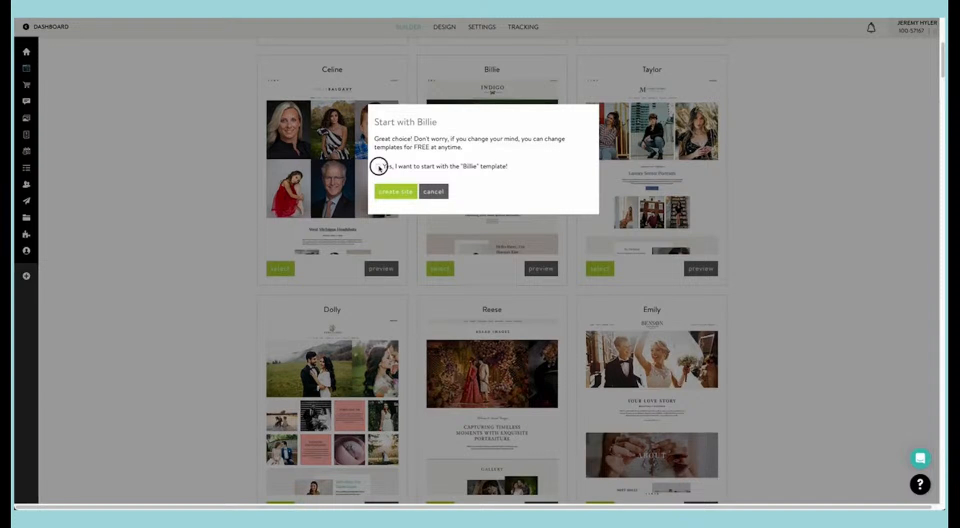
click(395, 193)
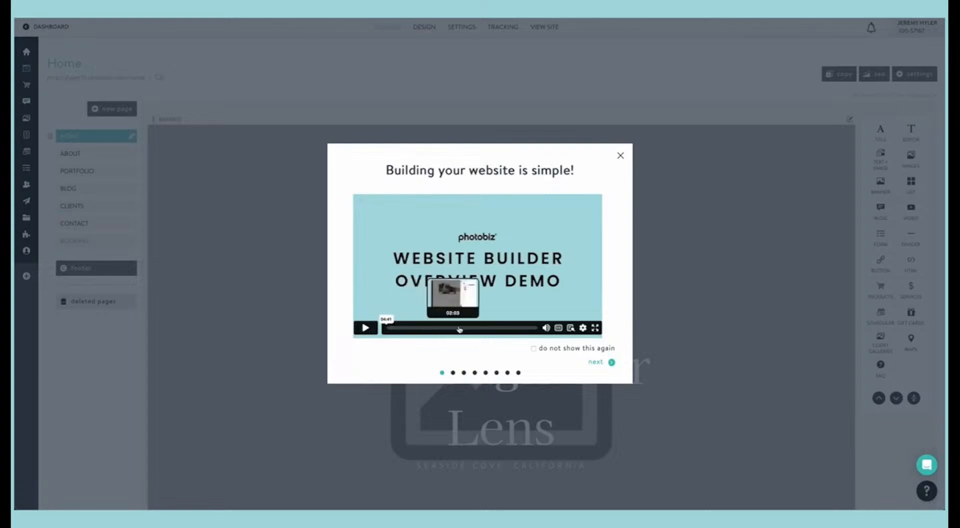
click(621, 156)
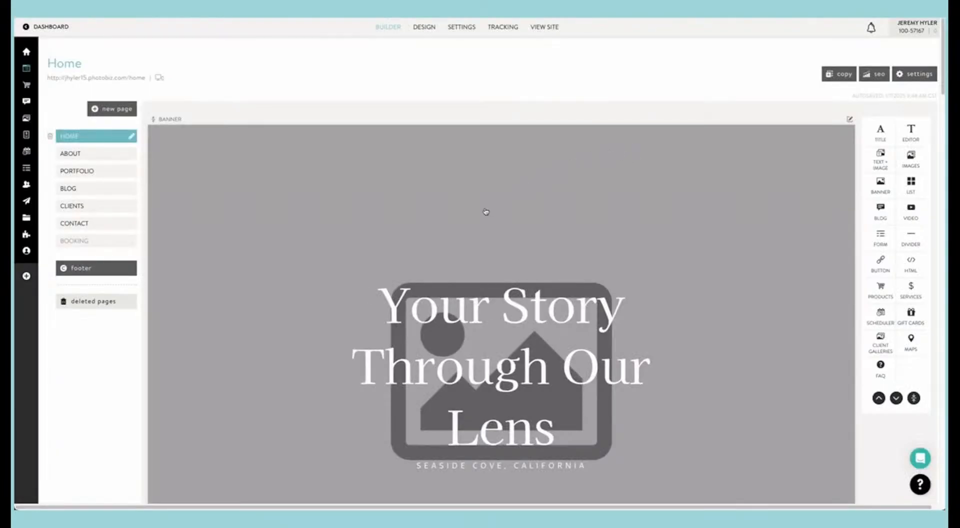
Step: Look through the Home page's blocks in the builder, from the banner to the newsletter form and Instagram images
scroll(482, 215, down, 1)
scroll(483, 216, down, 10)
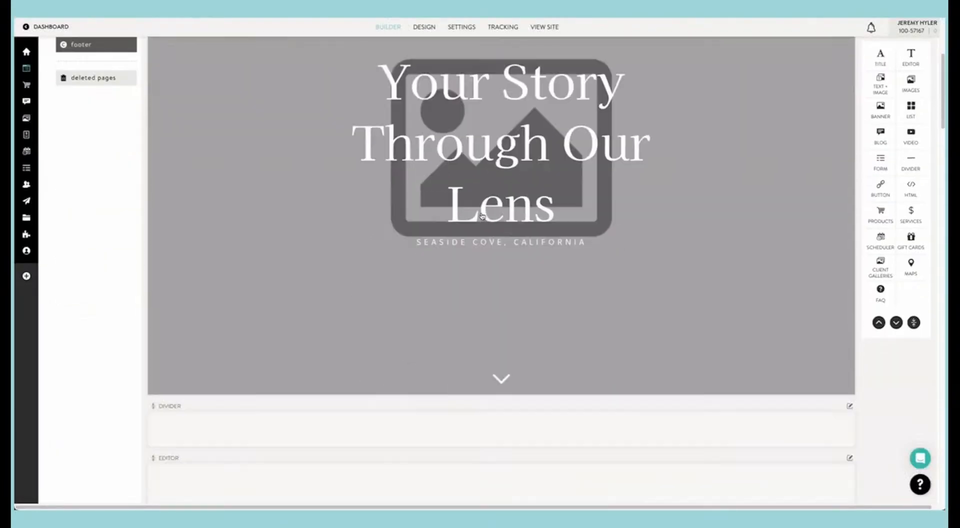
scroll(483, 215, down, 12)
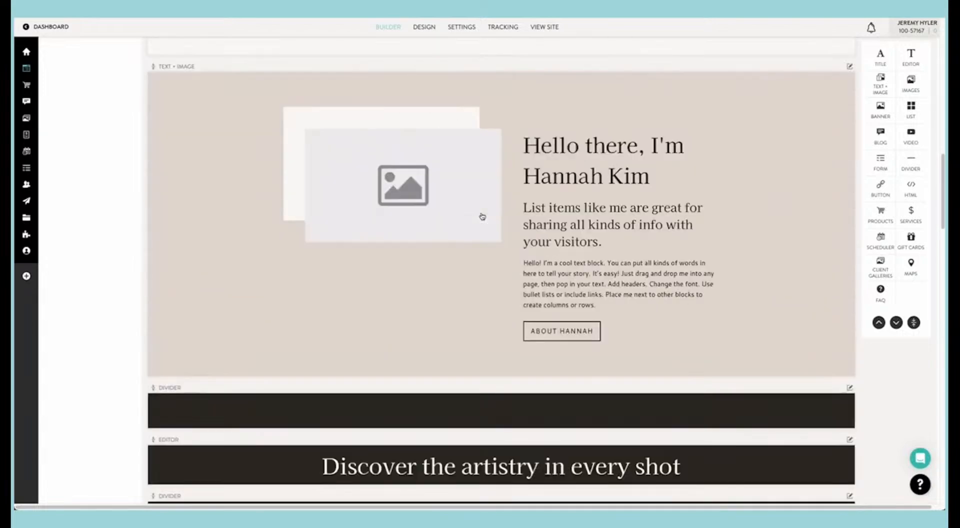
scroll(483, 216, down, 12)
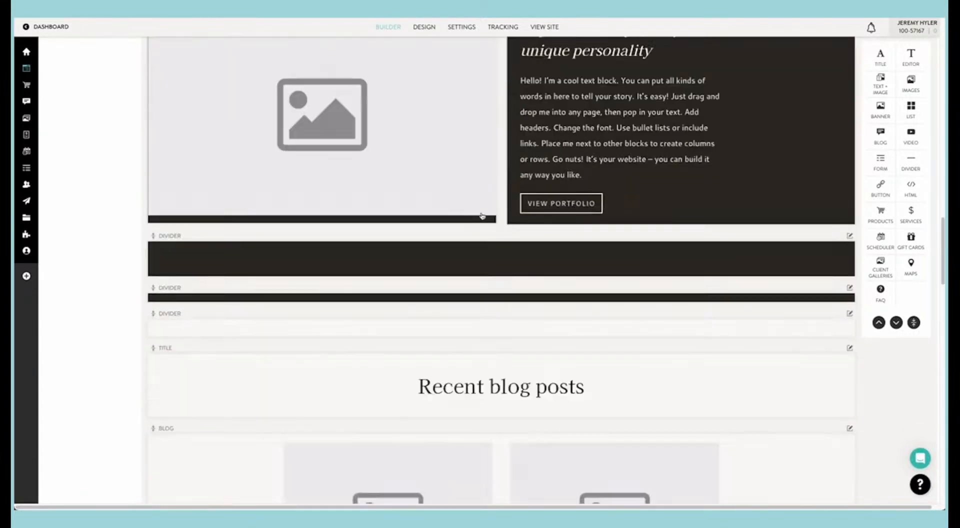
scroll(482, 216, down, 12)
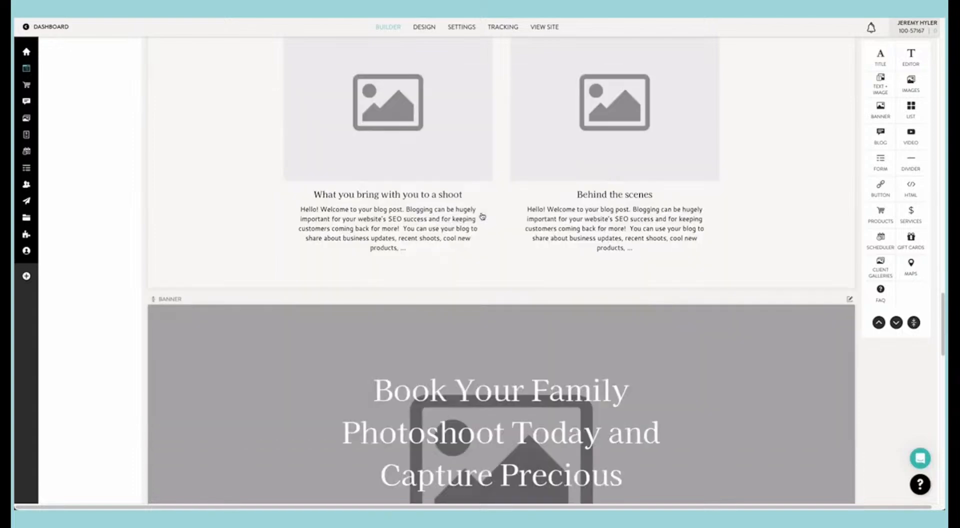
scroll(482, 216, down, 8)
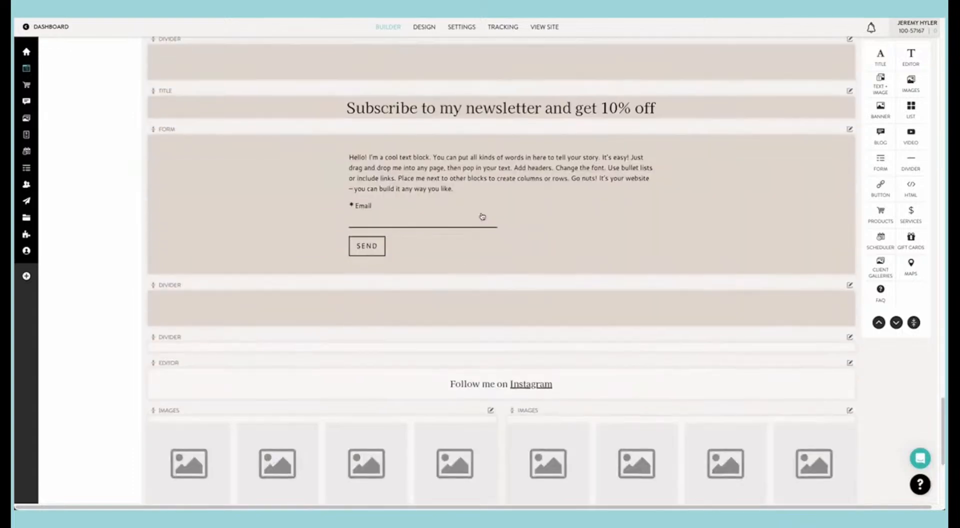
scroll(483, 216, up, 20)
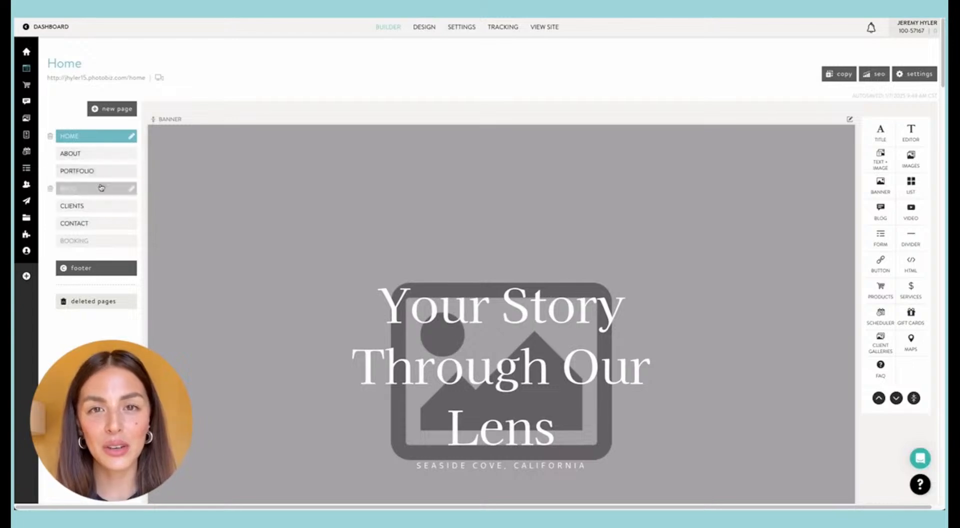
Step: Open the Home page's web address to view the new site live in a separate browser tab
mouse_move(100, 190)
mouse_down()
mouse_move(107, 161)
mouse_move(102, 200)
mouse_up()
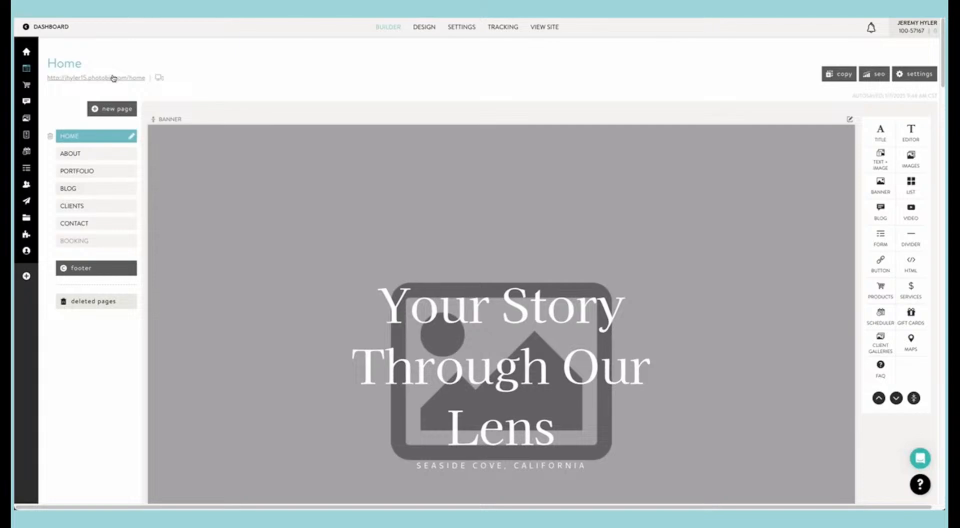
click(113, 78)
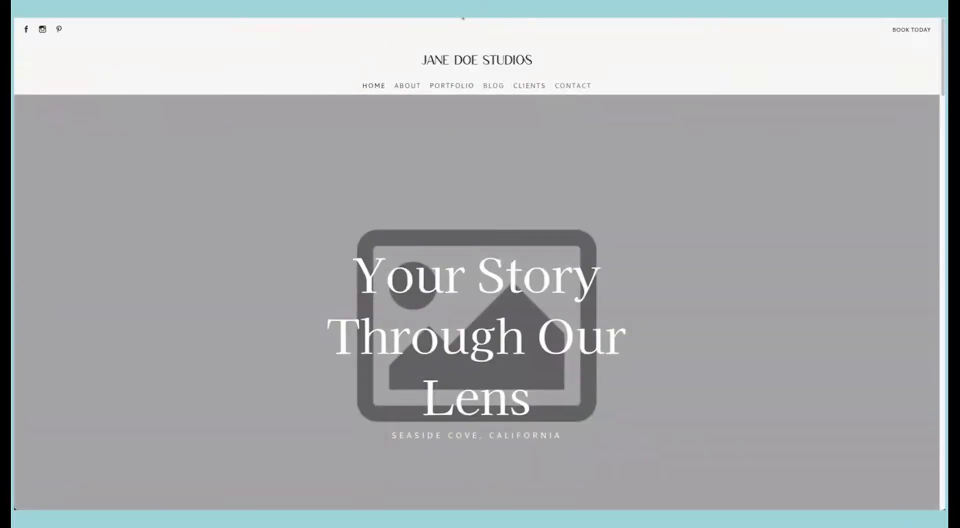
click(350, 11)
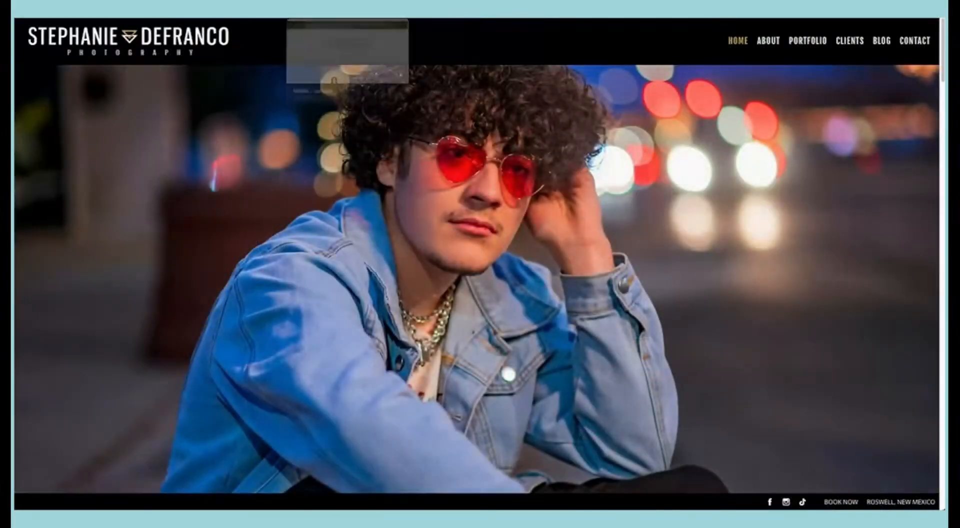
click(478, 11)
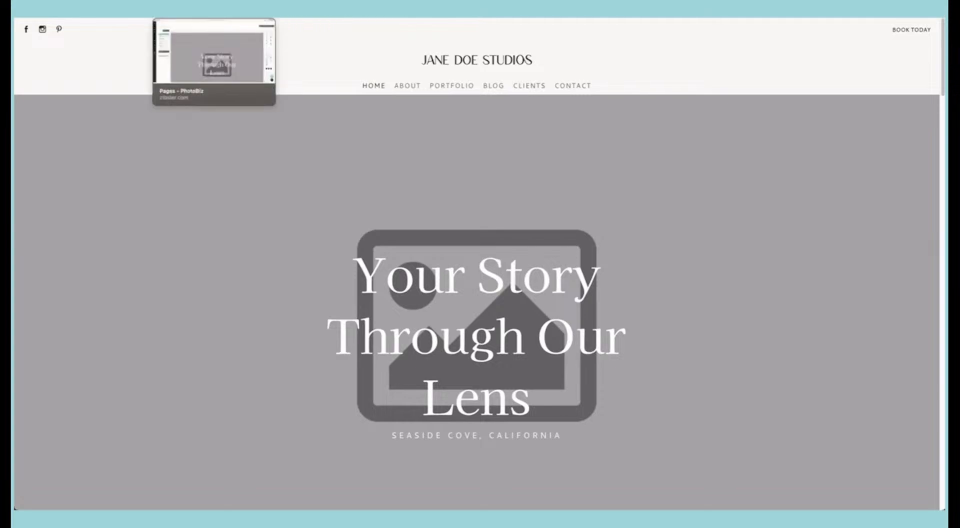
Step: Try the Blog page above Portfolio in the builder's page list, reload the live site to check, and restore the original order
click(215, 11)
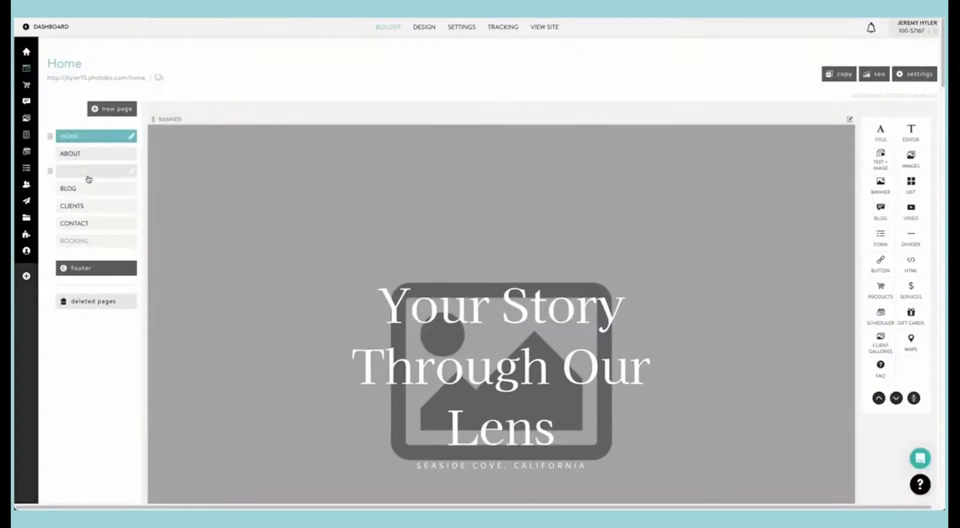
drag(96, 187, 103, 161)
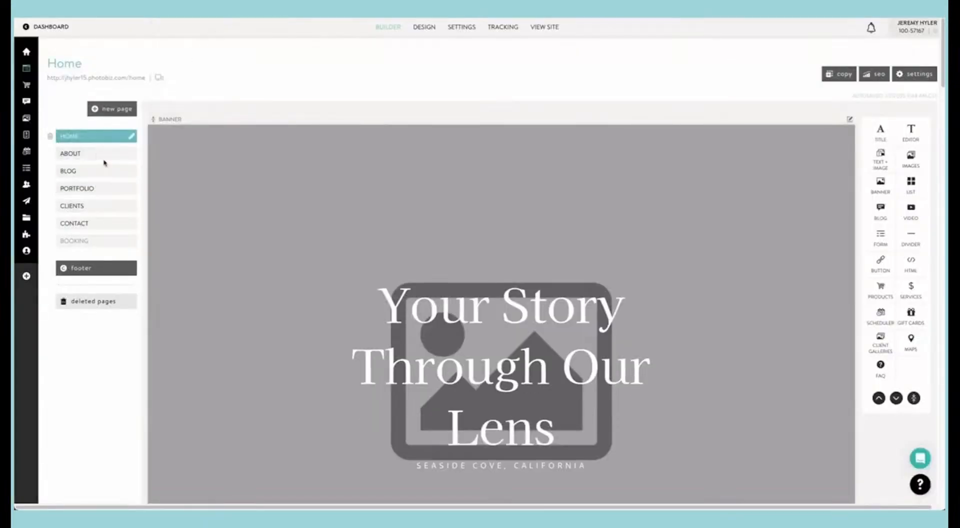
click(490, 13)
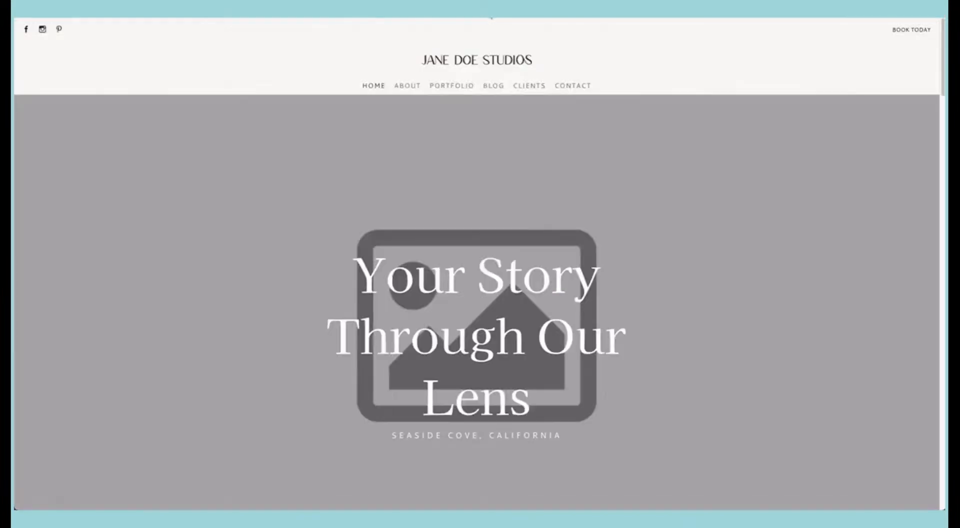
key(super+r)
click(325, 12)
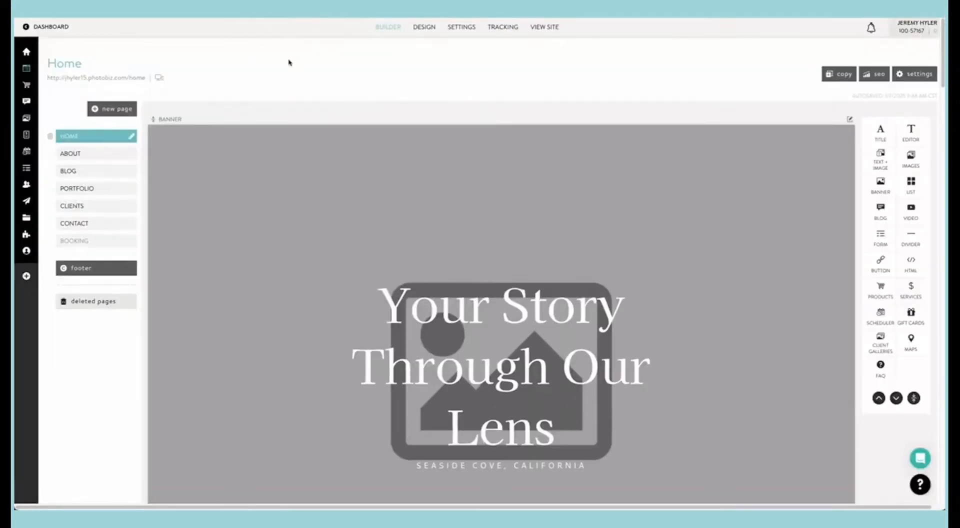
drag(100, 188, 105, 163)
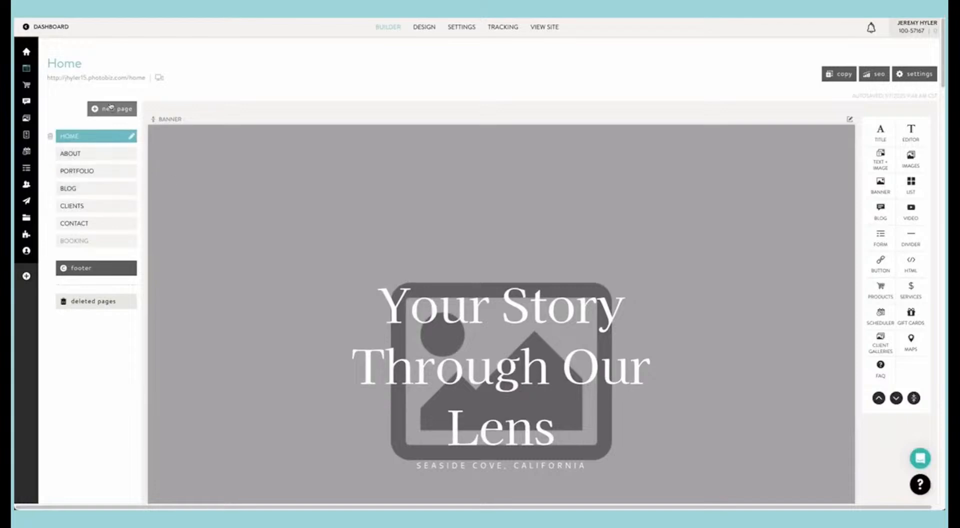
Step: Rename the About page to ABOUT ME, check the live site's menu, and return to the builder
click(132, 156)
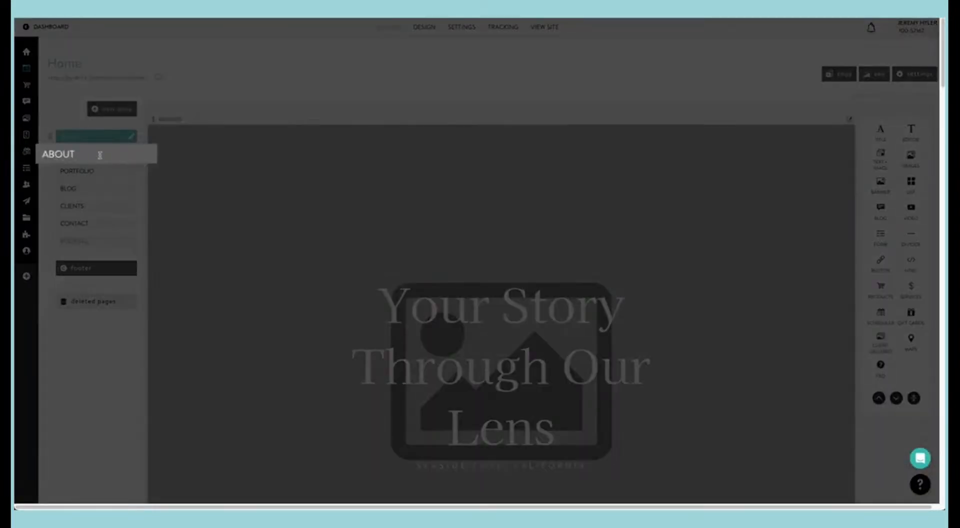
text(ME)
key(Return)
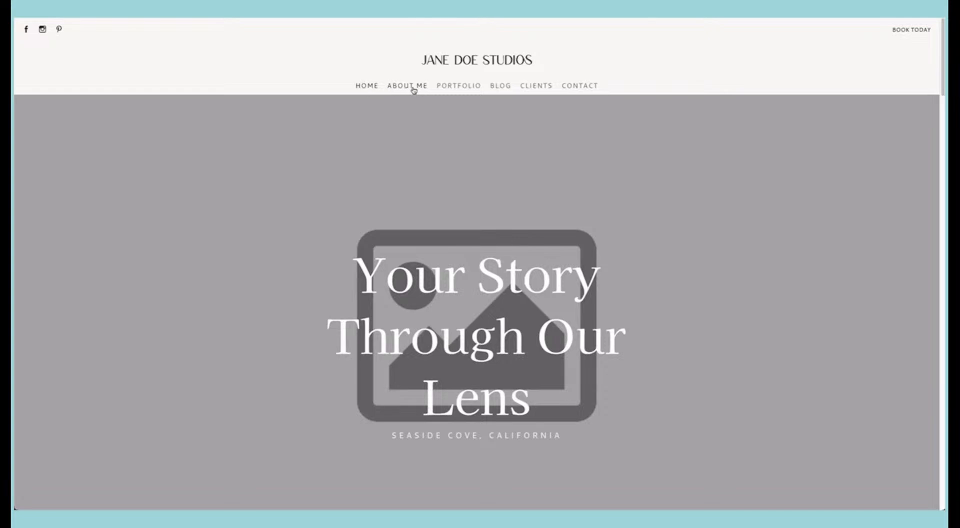
click(335, 18)
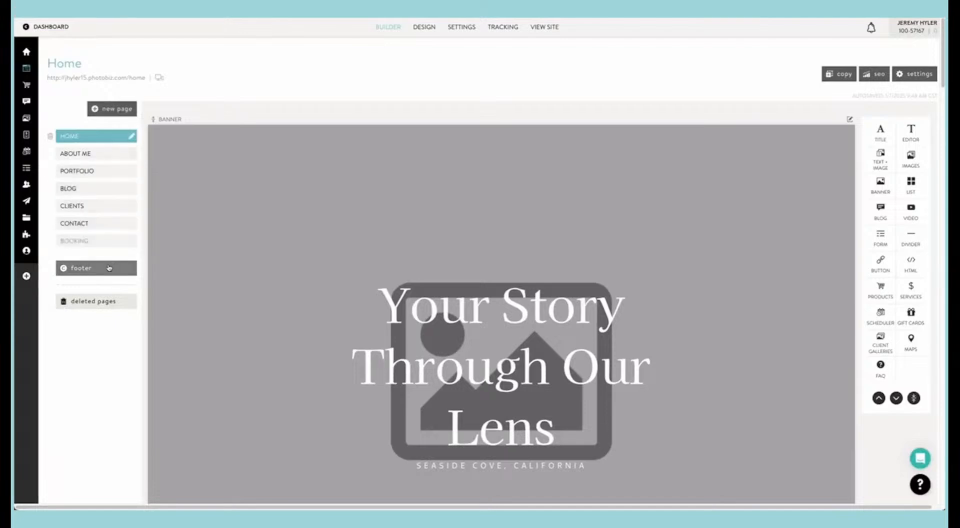
Step: View the site's footer blocks and the recently deleted pages, and return to the Home page in the builder
click(93, 268)
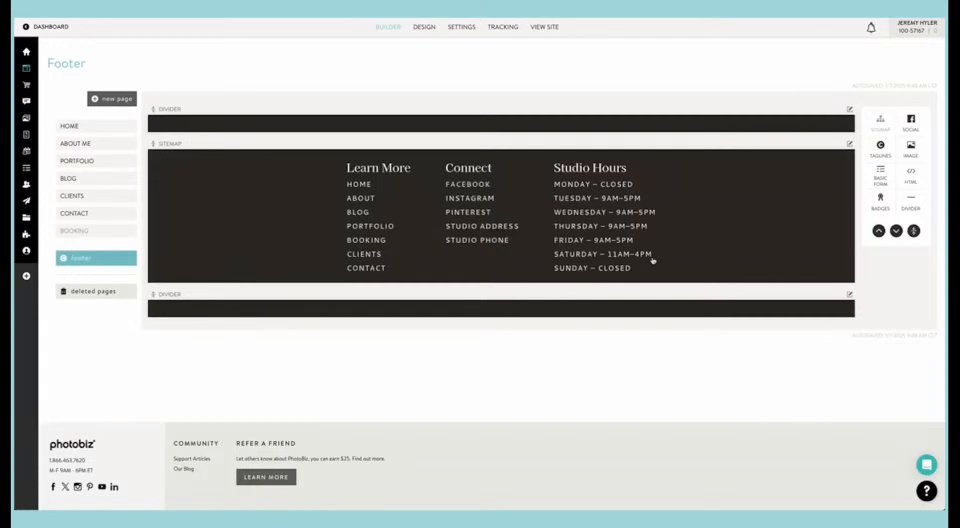
click(120, 296)
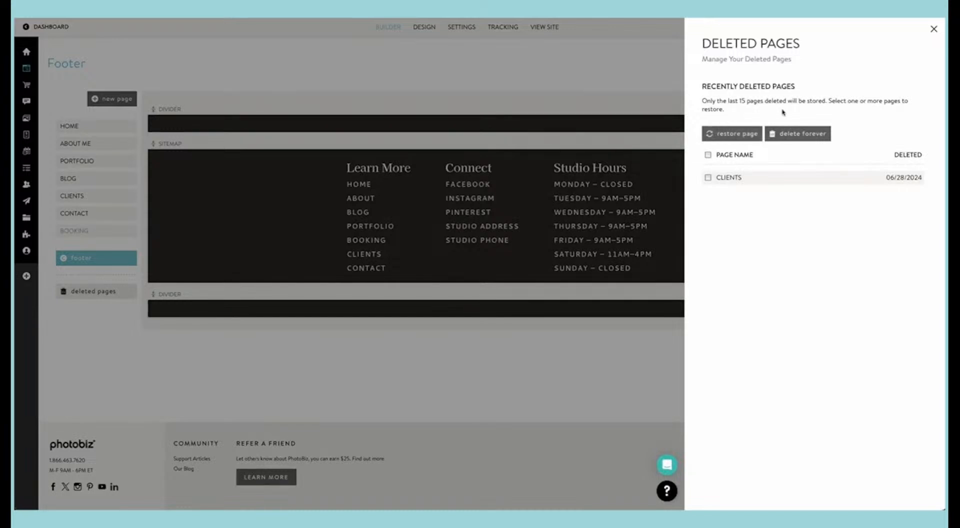
click(708, 181)
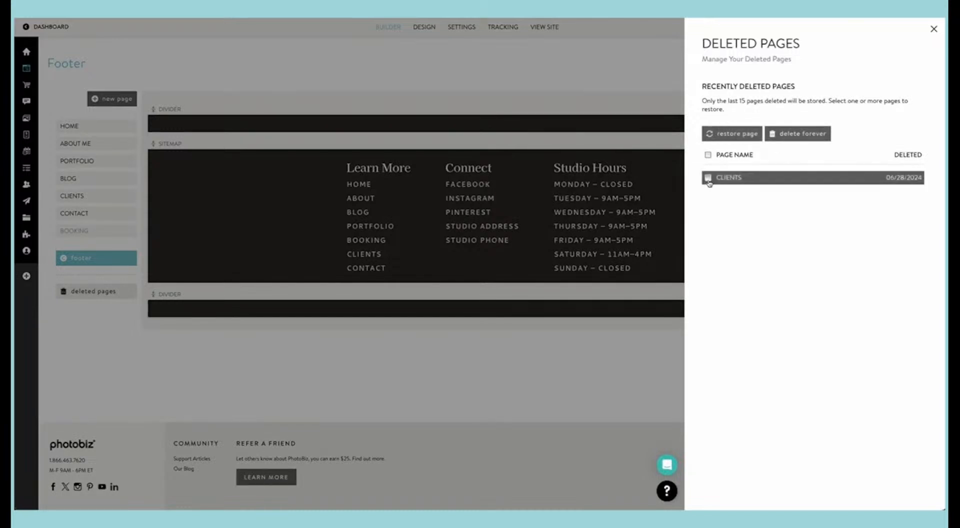
click(563, 100)
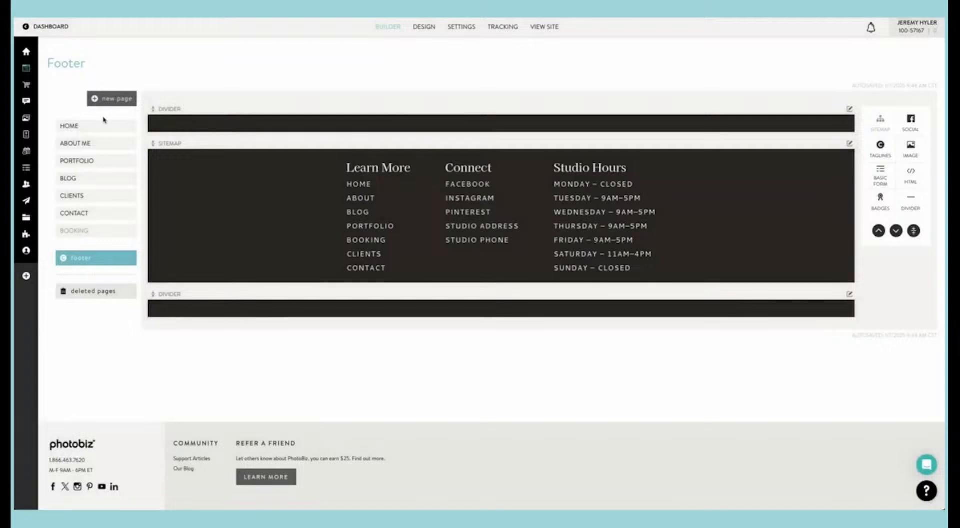
click(104, 124)
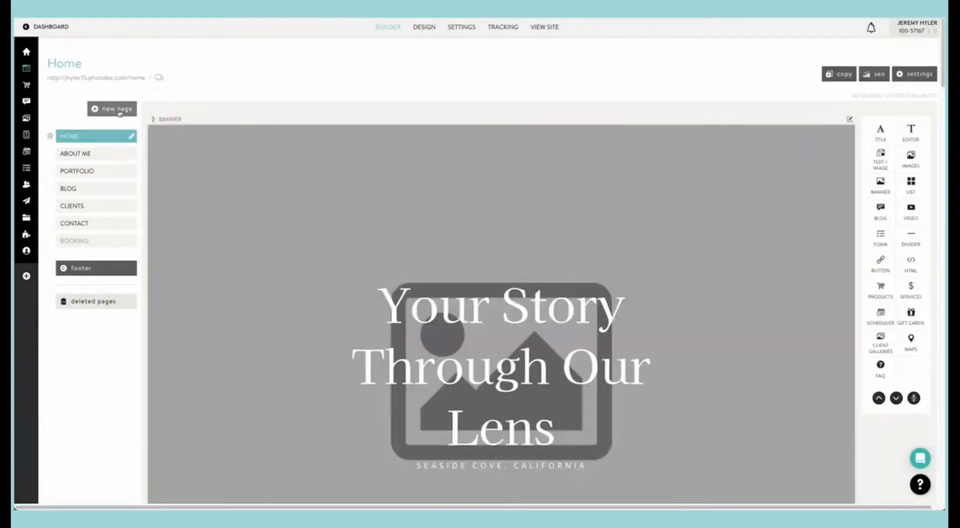
Step: Start adding a new page and browse the Home page designs on offer
click(120, 113)
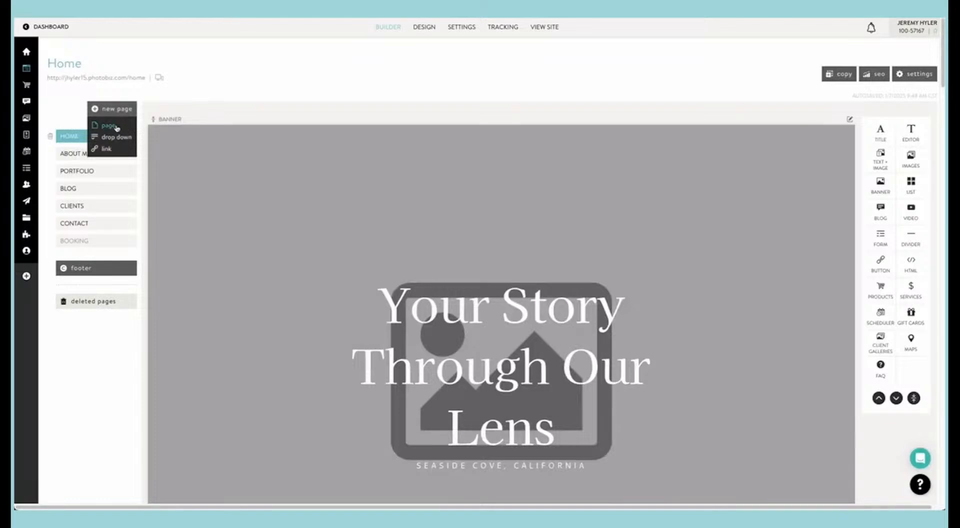
click(116, 128)
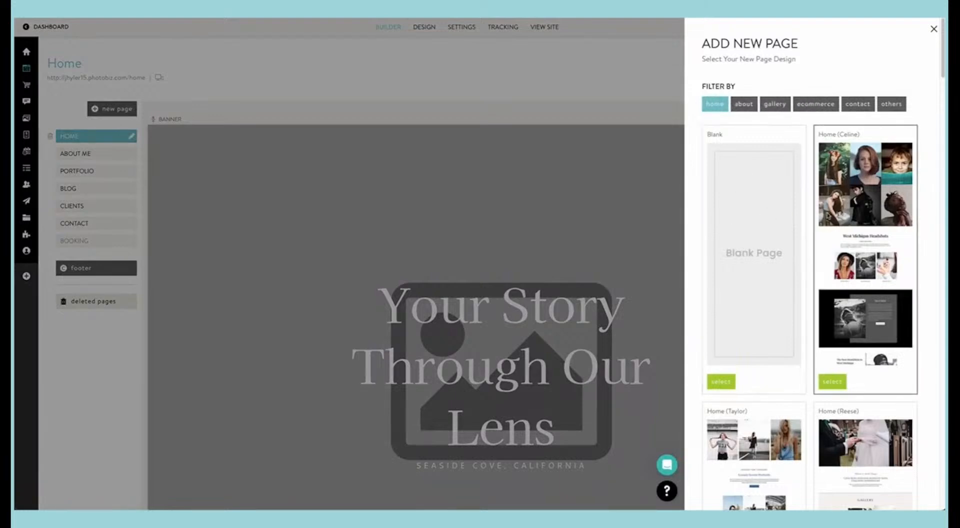
scroll(810, 265, down, 8)
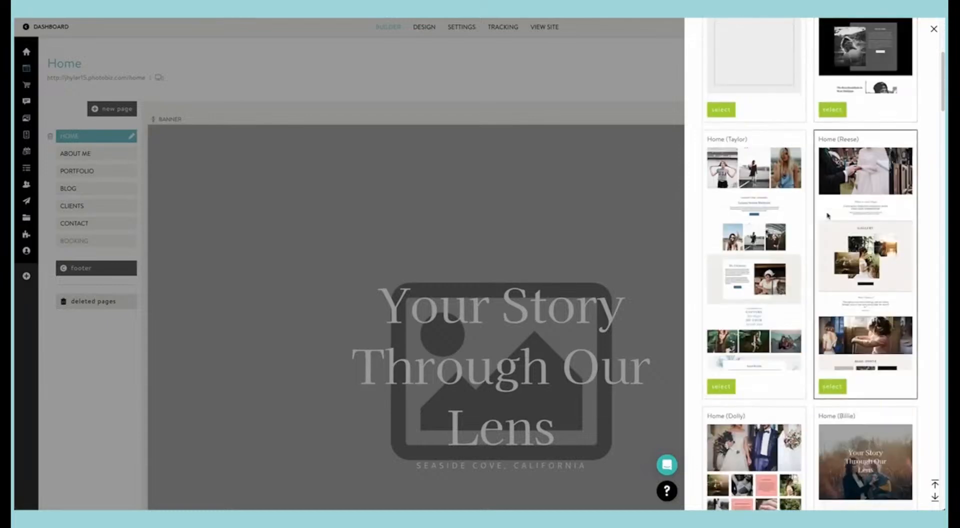
scroll(827, 215, down, 7)
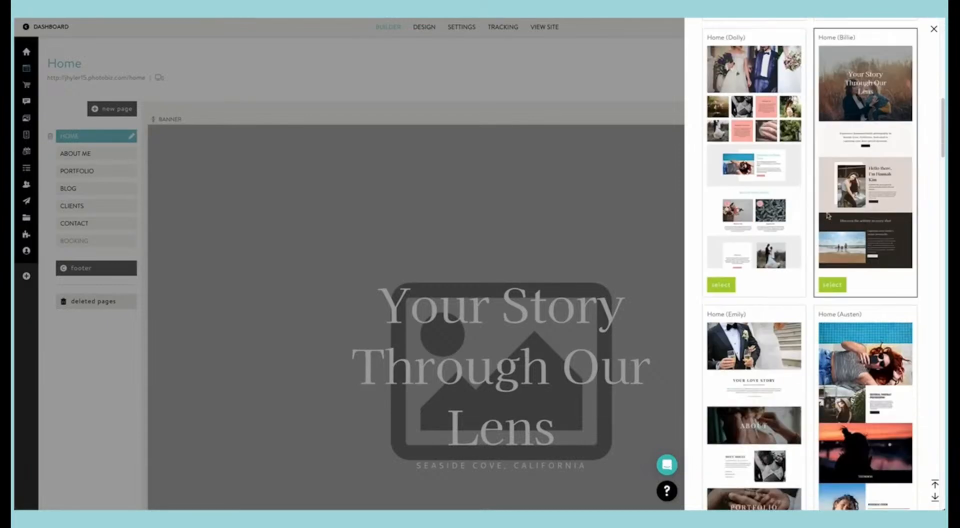
scroll(827, 215, down, 8)
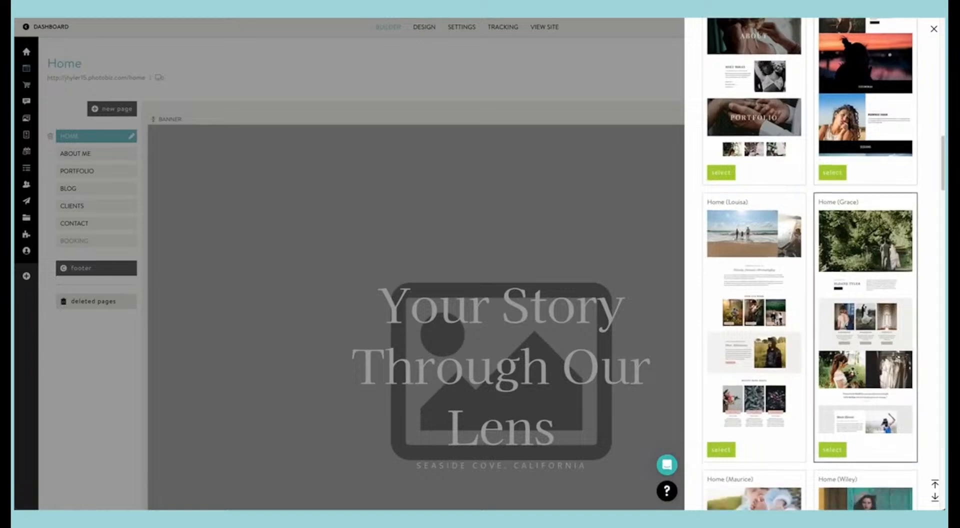
scroll(827, 215, down, 3)
scroll(827, 215, up, 20)
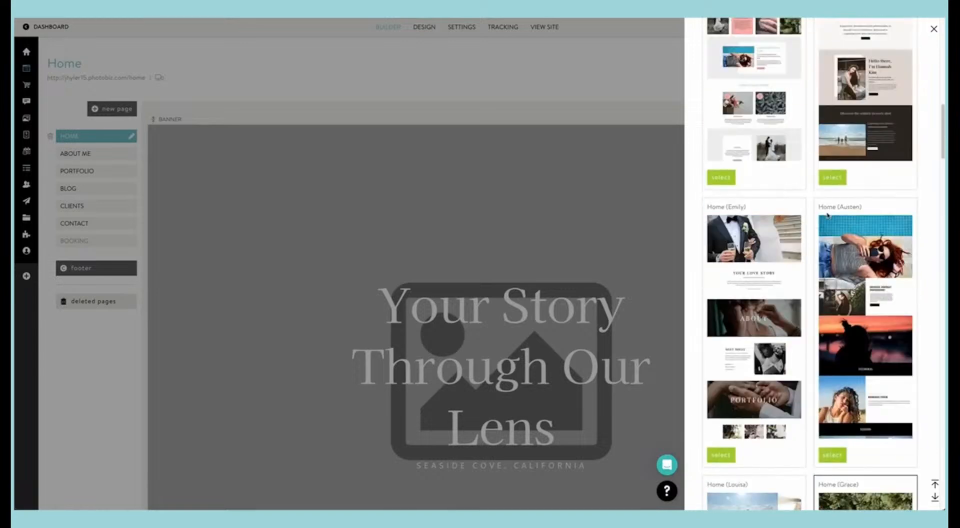
scroll(827, 215, up, 3)
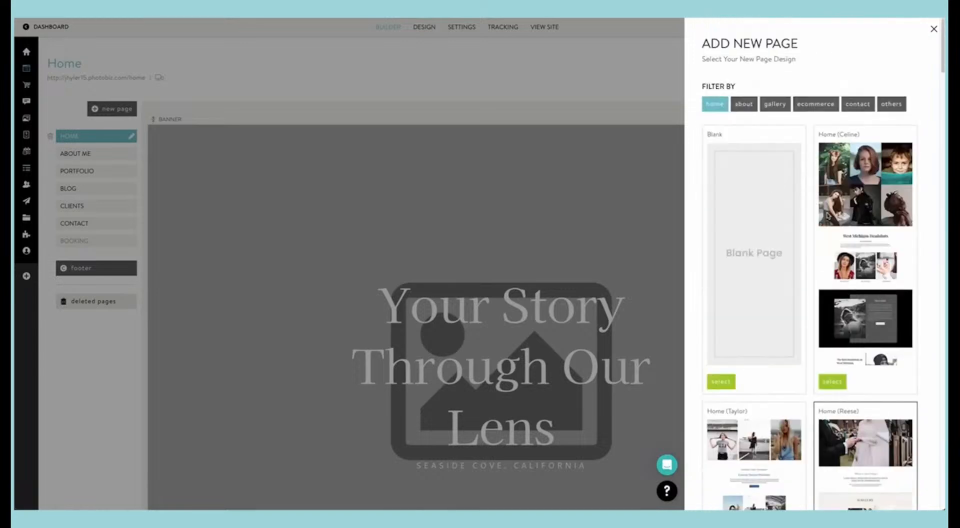
Step: Browse the About and Gallery designs available for a new page
click(753, 104)
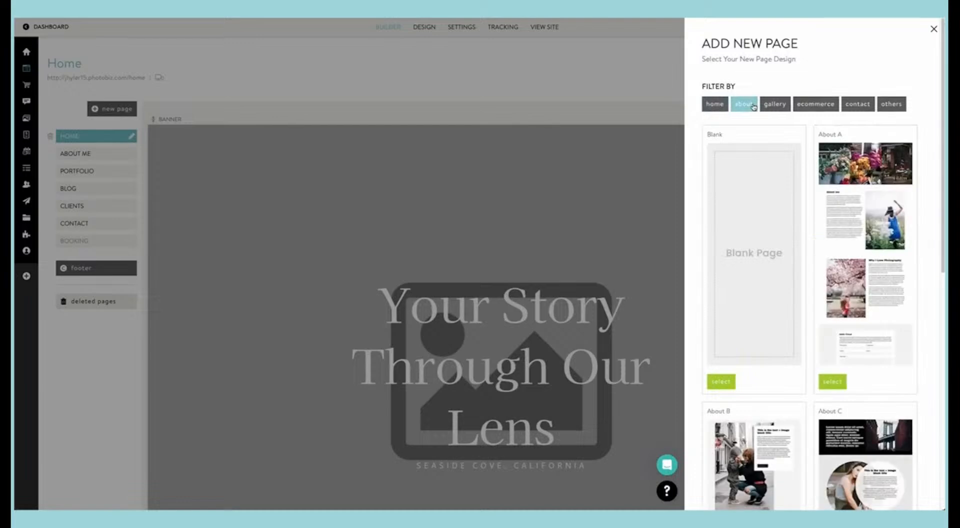
scroll(797, 183, down, 9)
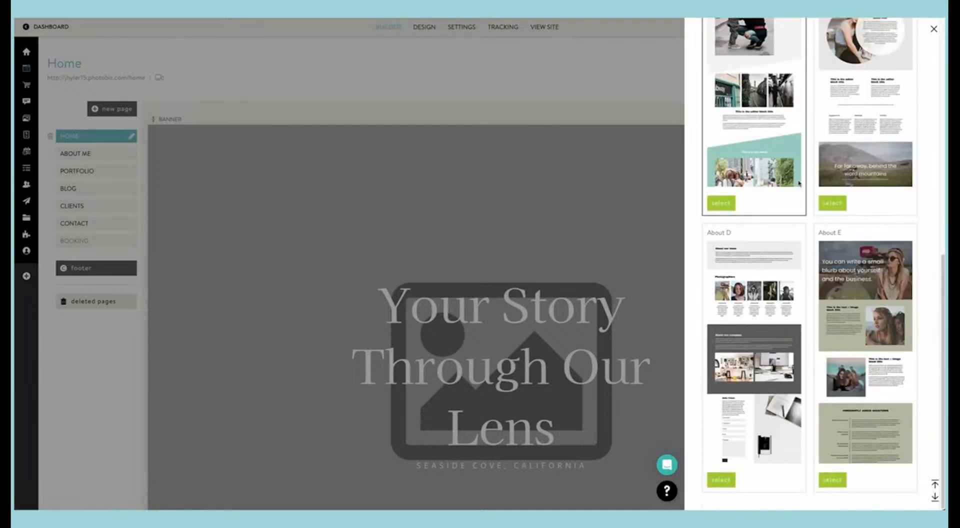
scroll(799, 183, up, 10)
click(775, 103)
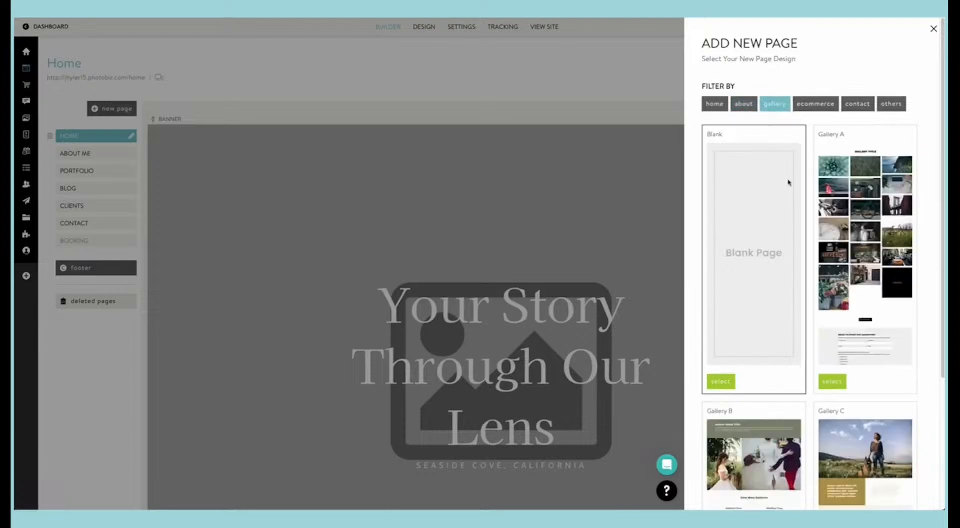
scroll(788, 182, down, 4)
scroll(789, 183, up, 5)
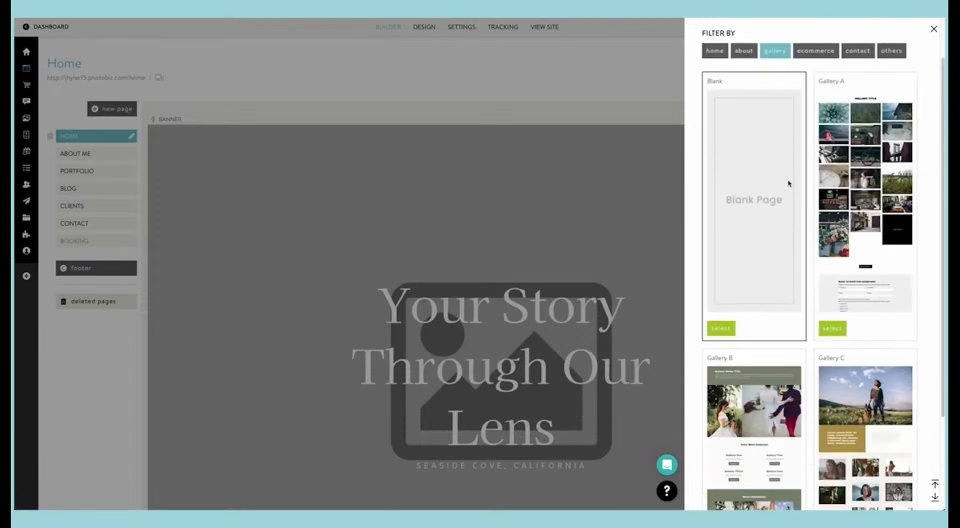
Step: Browse the Ecommerce and Contact designs available for a new page
click(813, 104)
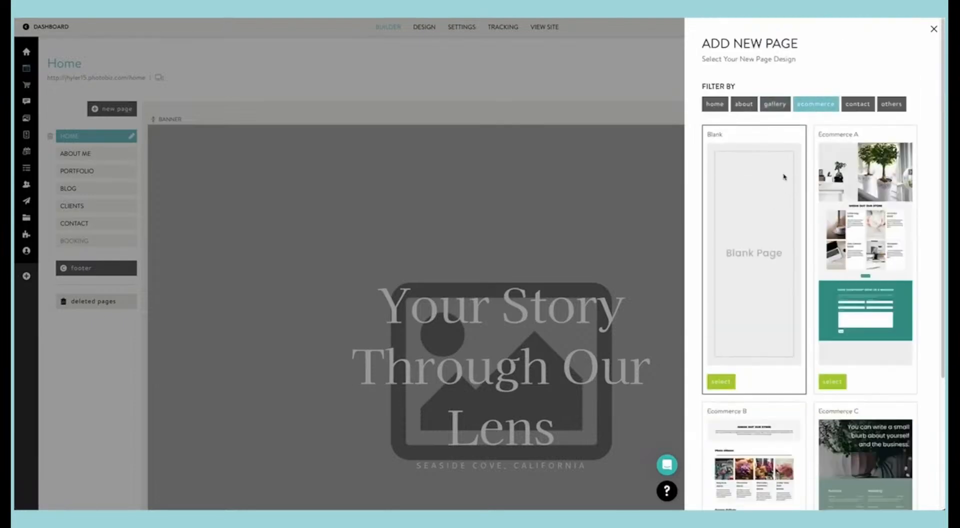
scroll(783, 177, down, 4)
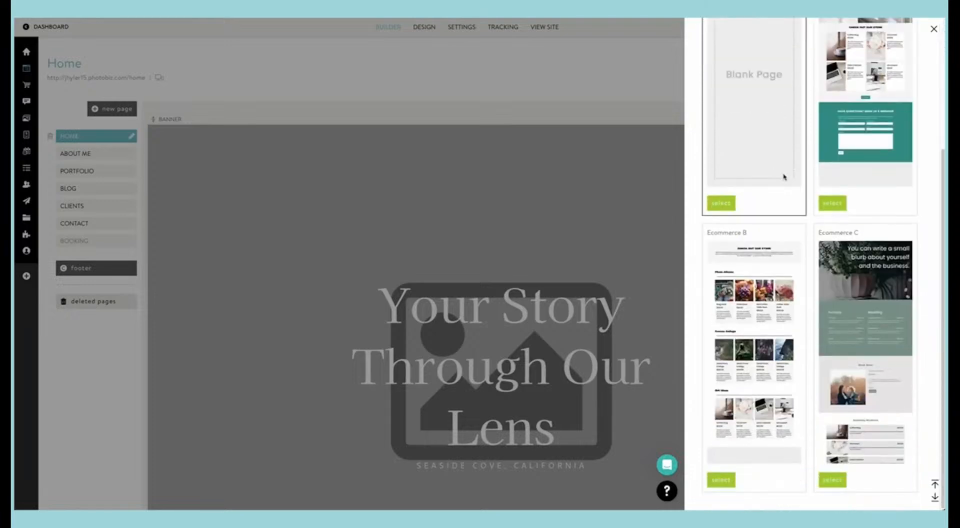
scroll(783, 176, up, 4)
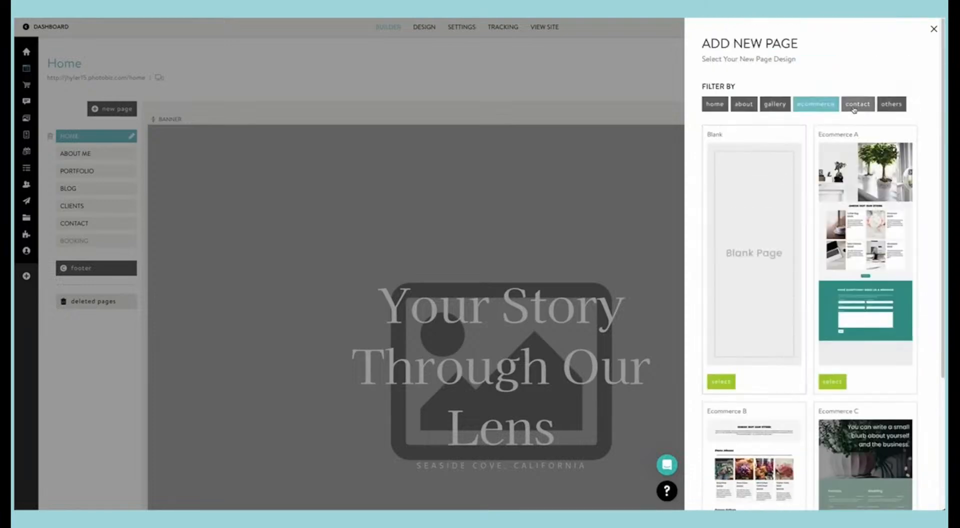
click(857, 104)
scroll(780, 195, down, 4)
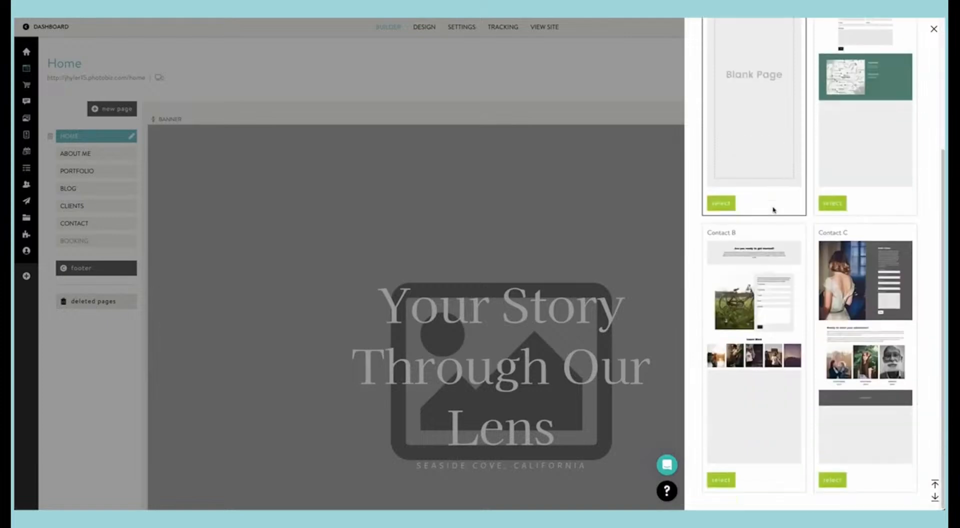
scroll(774, 210, up, 3)
scroll(774, 209, up, 1)
Step: Browse the Others page designs, including Booking, Landing Page and Under Construction, and leave without adding a page
click(891, 103)
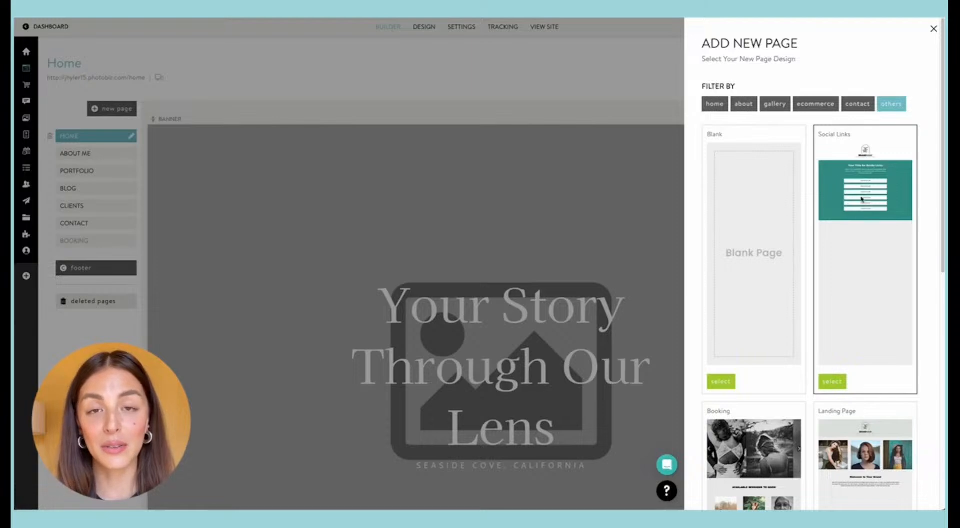
scroll(857, 204, down, 1)
scroll(857, 204, down, 5)
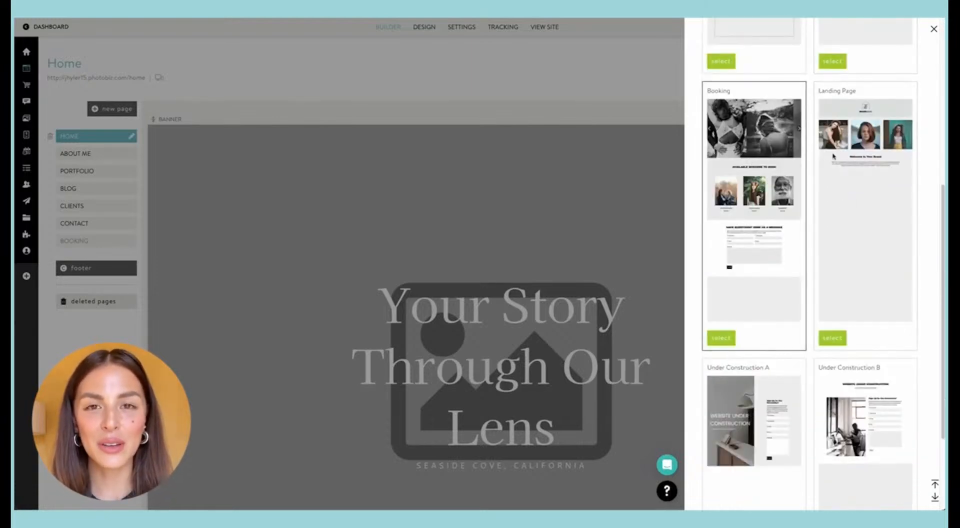
scroll(862, 189, down, 2)
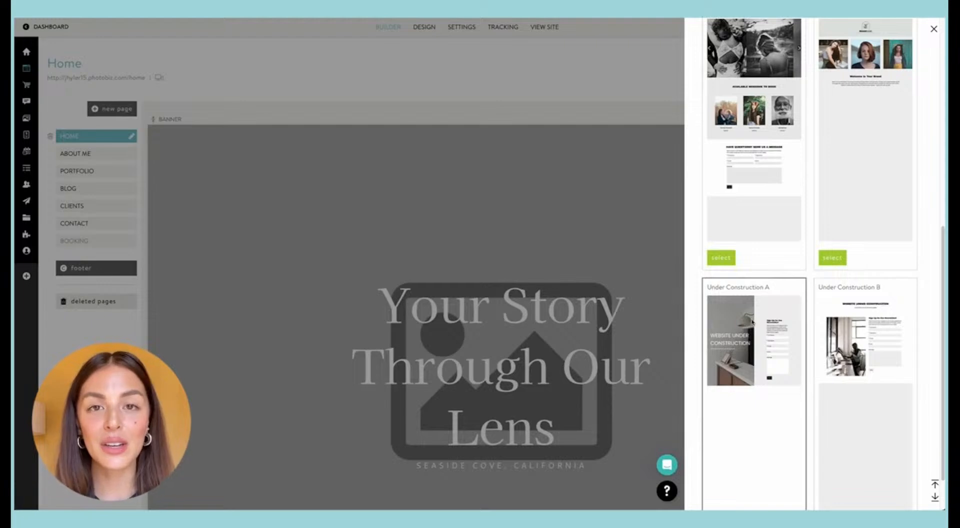
scroll(751, 323, up, 8)
scroll(722, 321, up, 2)
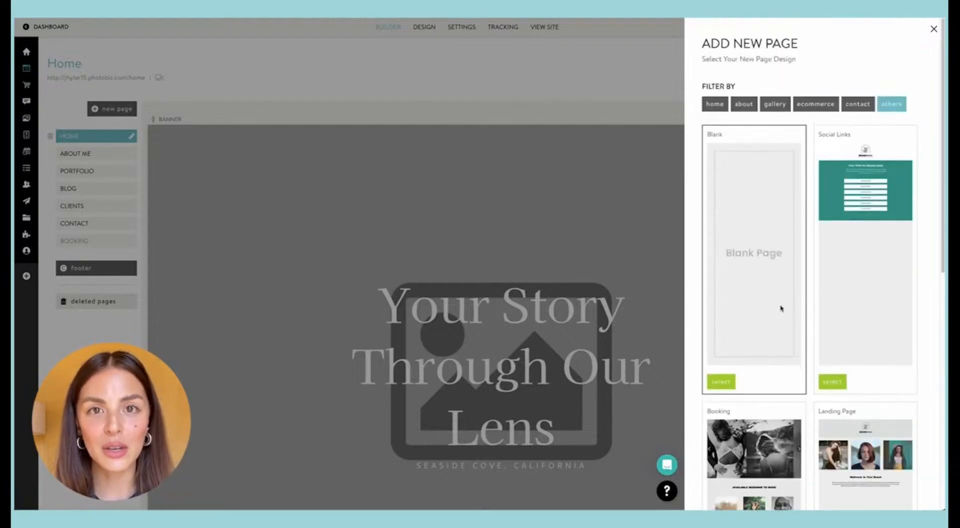
click(709, 107)
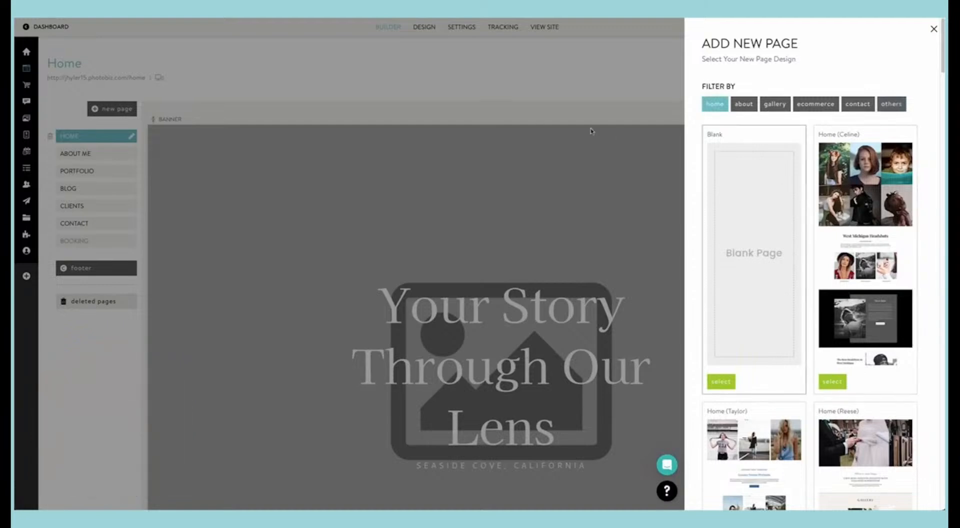
click(434, 97)
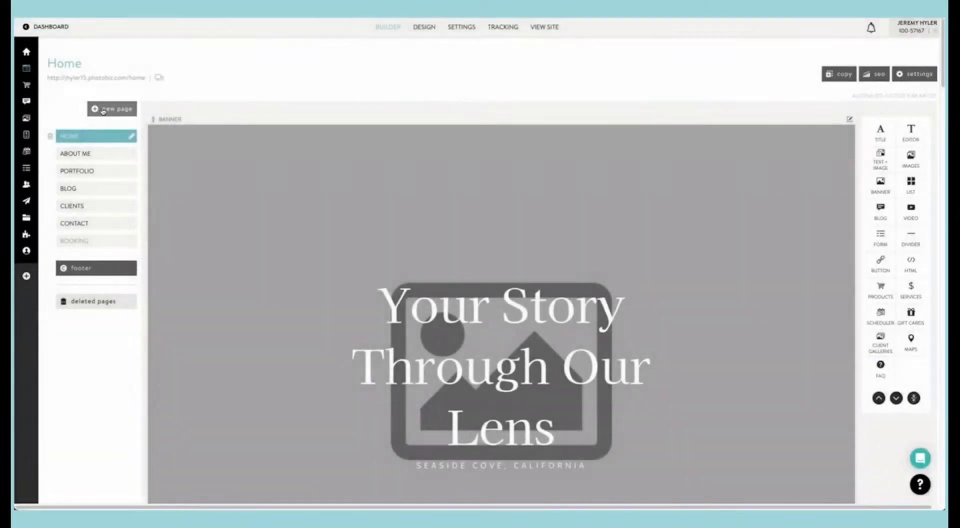
click(103, 110)
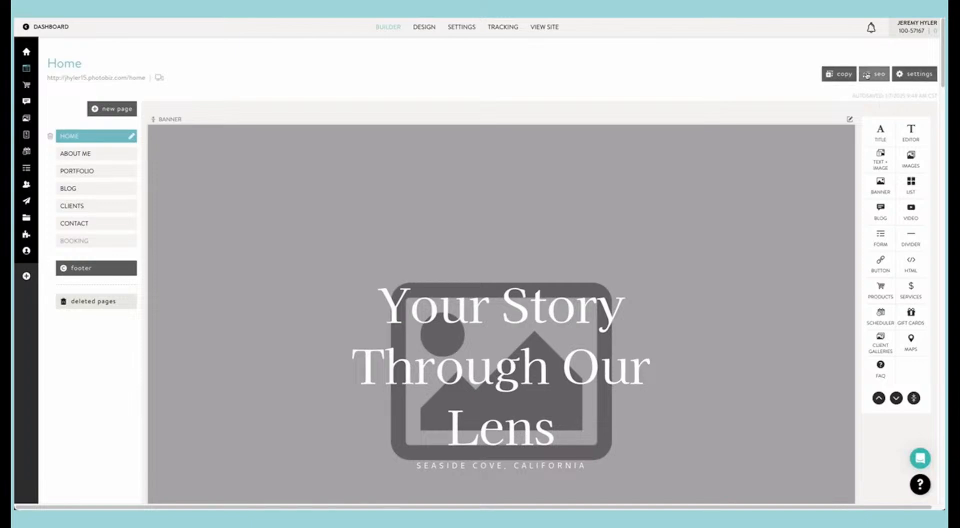
Step: Start a copy of the Home page with its content included and its visibility set to Hidden
click(831, 77)
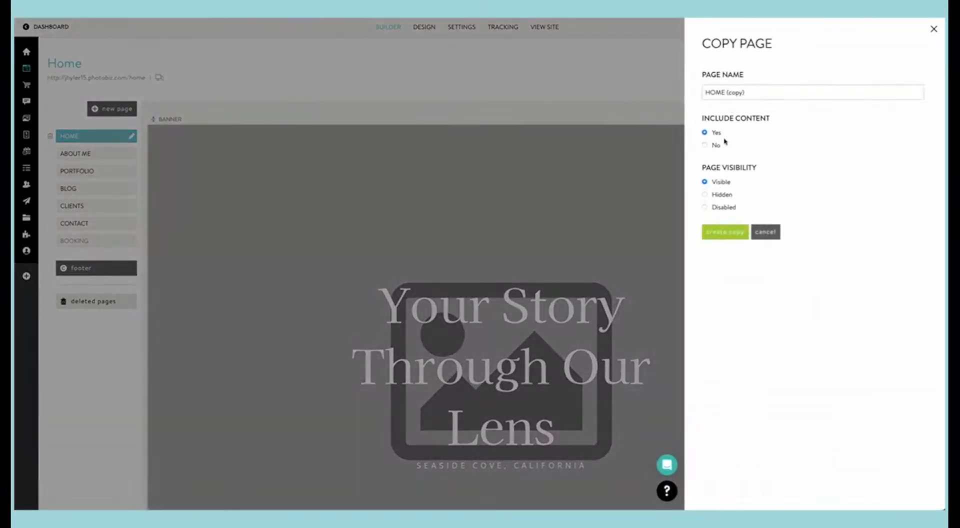
click(704, 195)
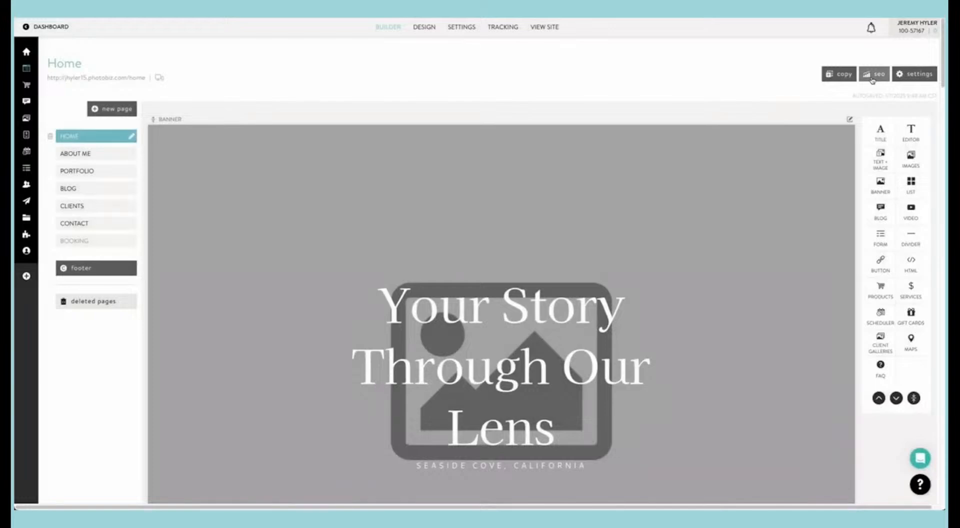
Step: Switch the Home page's SEO meta data to Custom and look over its title, description and keywords
click(873, 74)
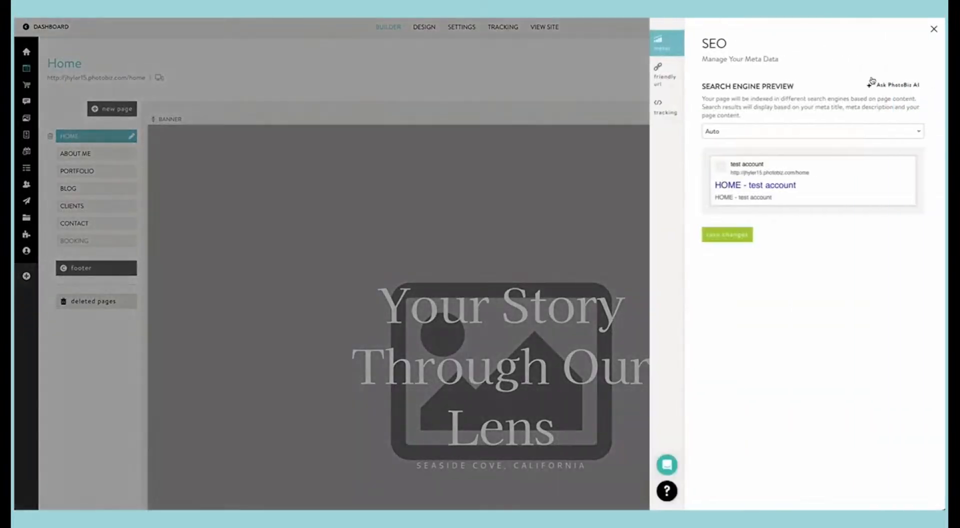
click(743, 136)
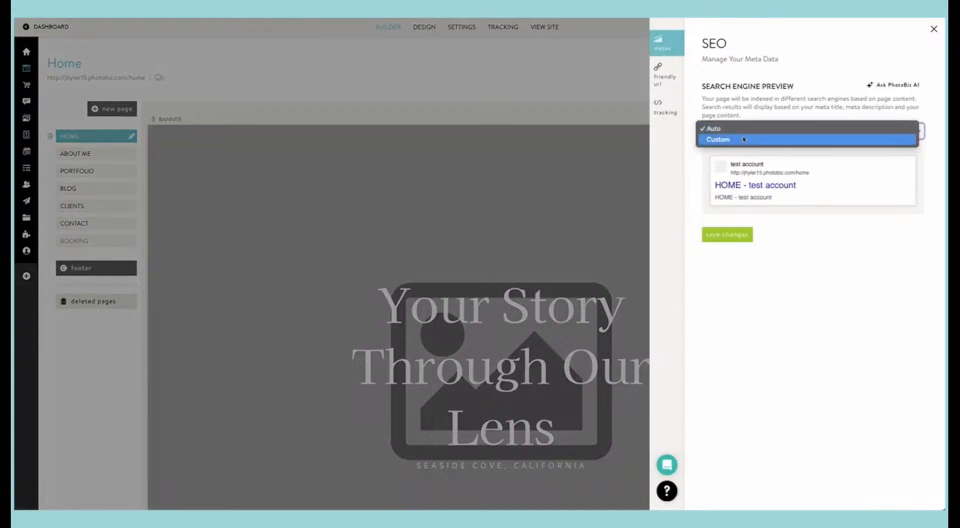
click(743, 140)
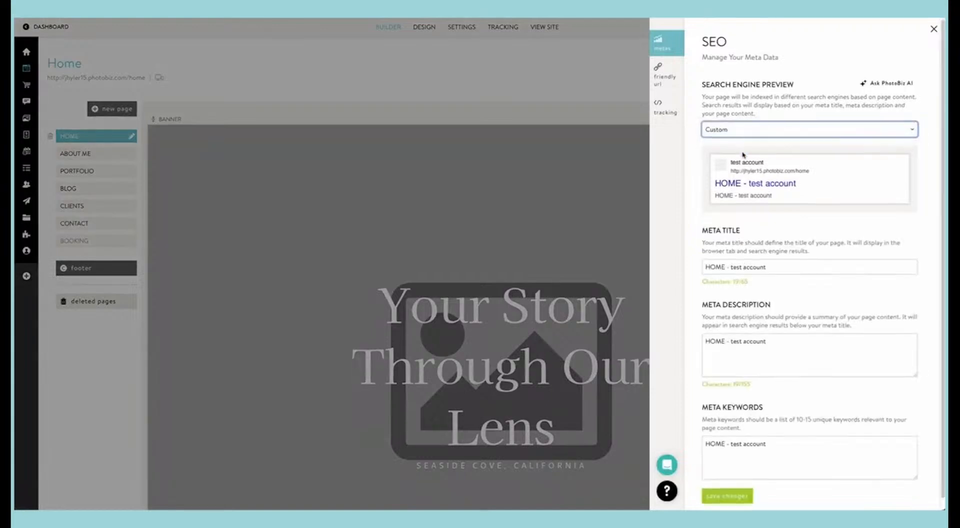
scroll(743, 155, down, 1)
scroll(752, 210, up, 1)
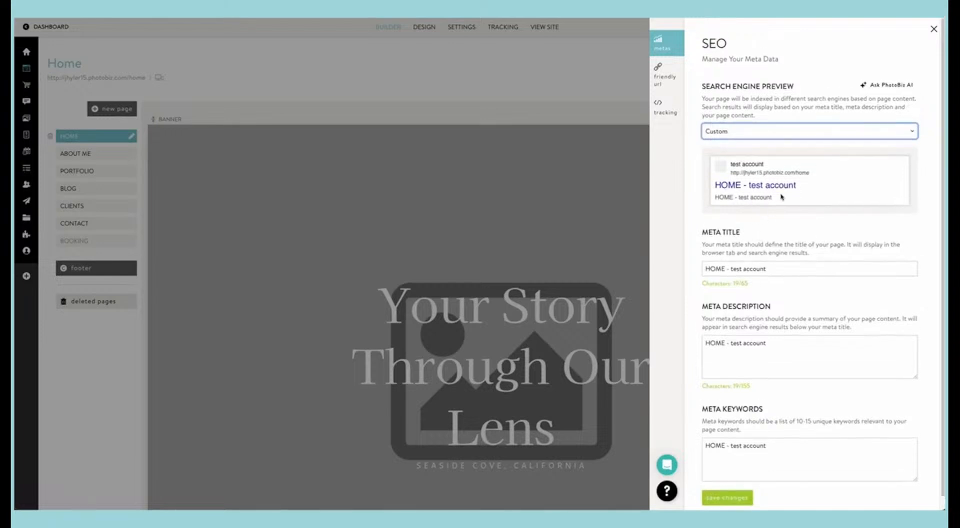
Step: Generate the Home page's meta data with PhotoBiz AI from a prompt describing Jane Doe Studios as a senior and family portrait studio
click(897, 88)
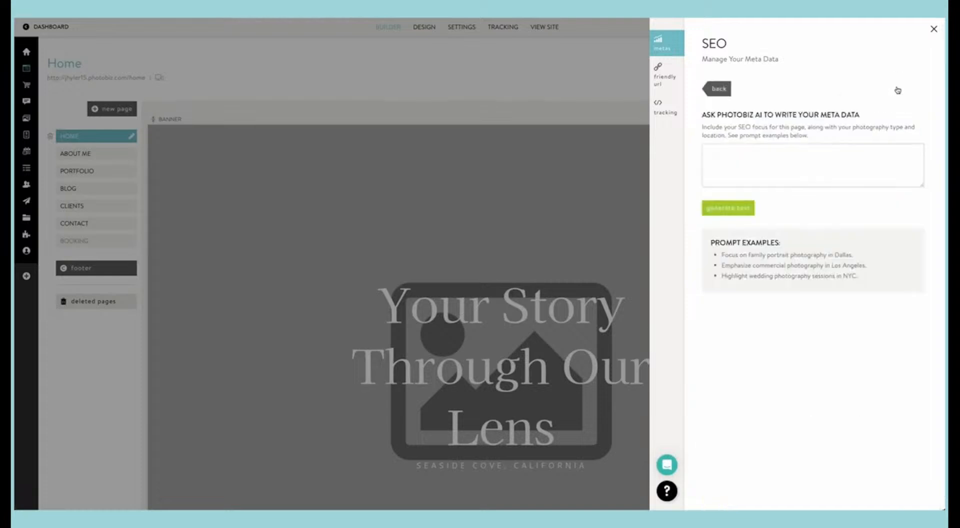
click(752, 160)
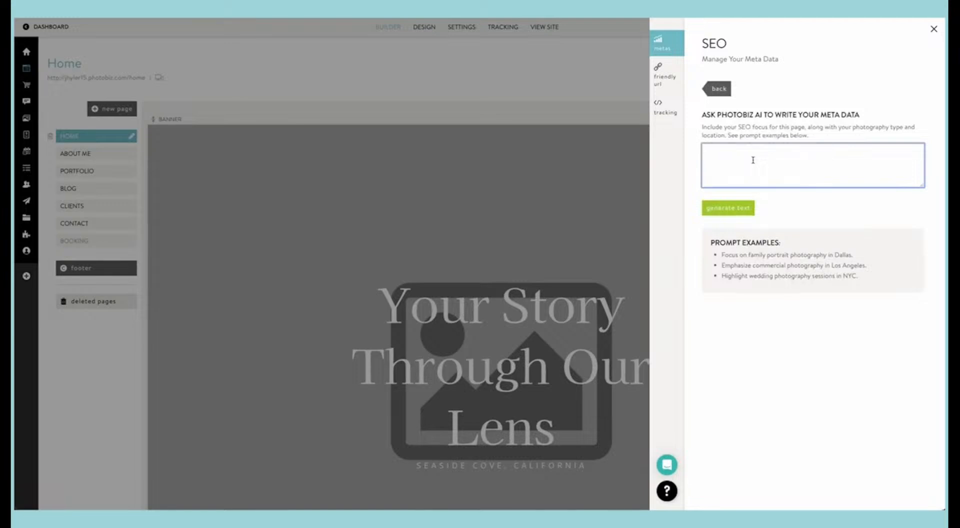
text(My name is Jane Doe Studios. I have a senior and f)
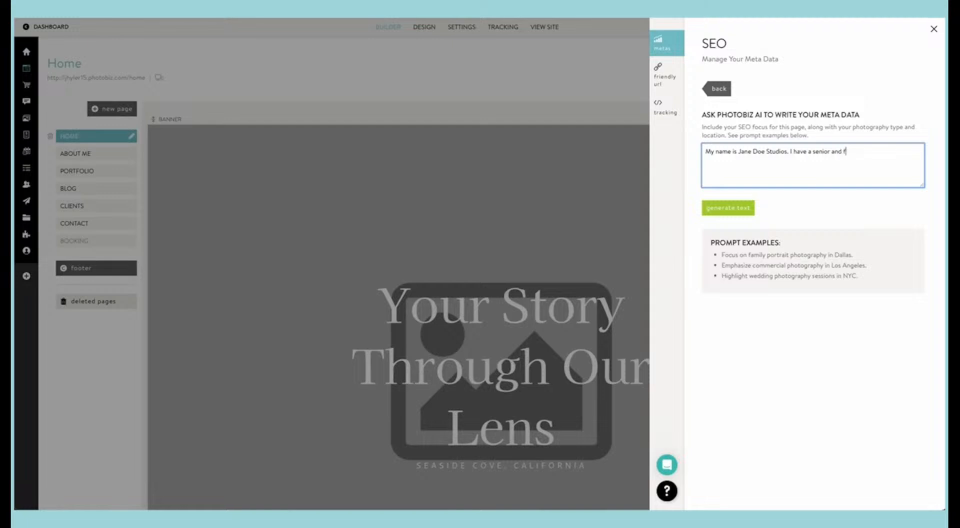
text(amily portait studio in)
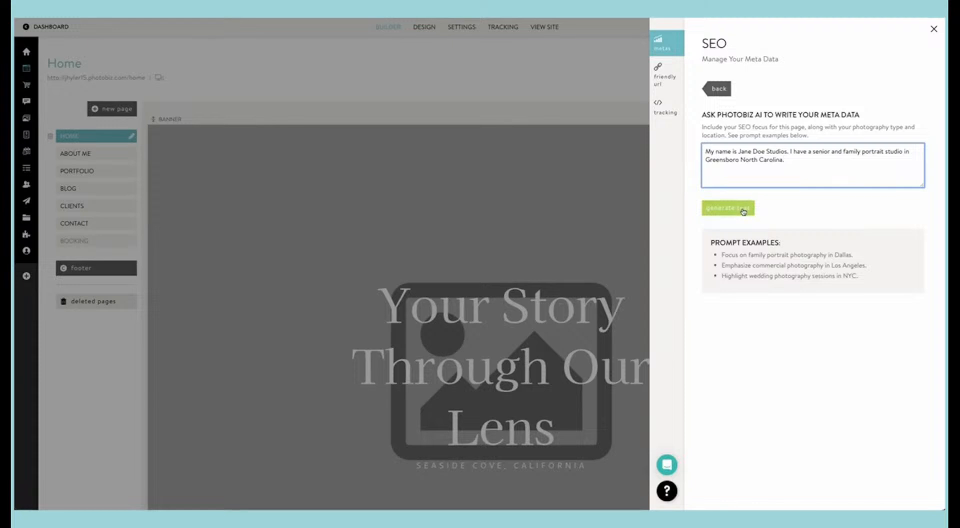
click(743, 208)
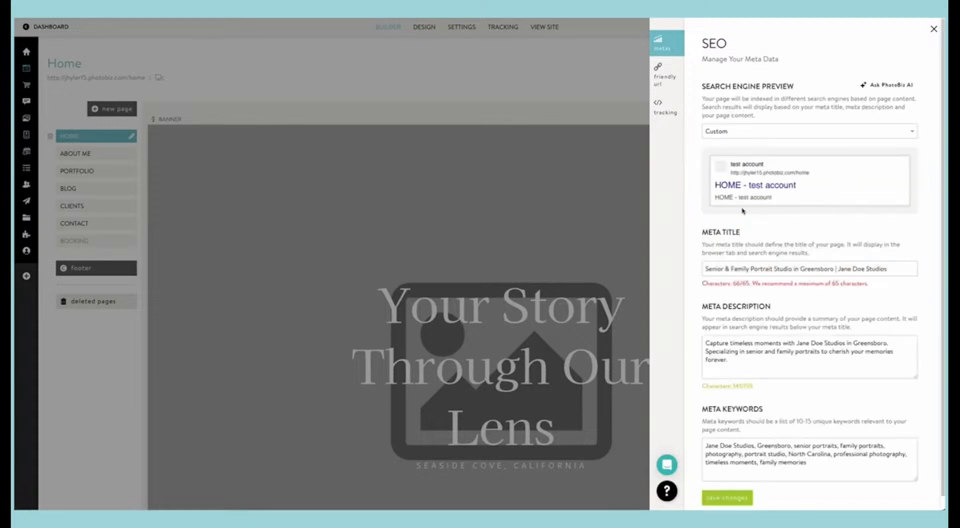
Step: Try ending the generated meta title with Studio, and put Studios back
scroll(743, 280, down, 1)
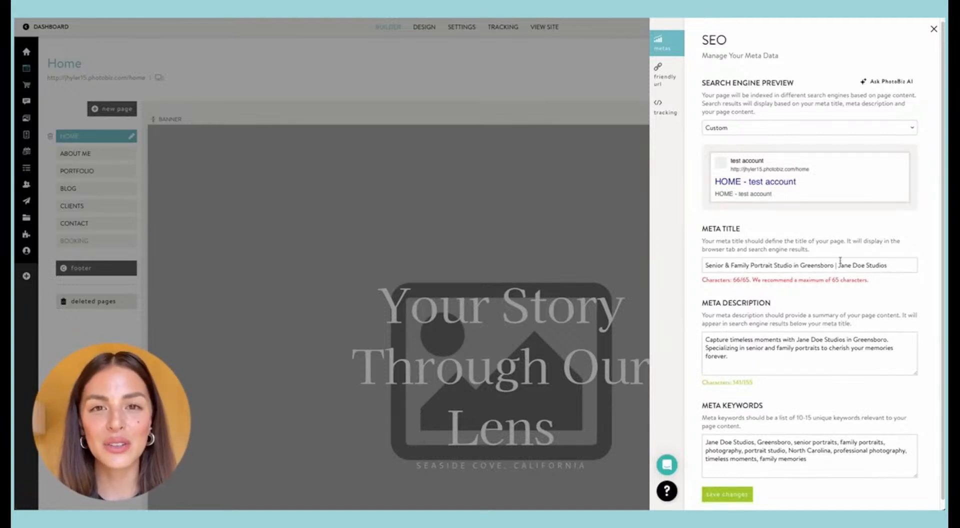
scroll(780, 288, down, 1)
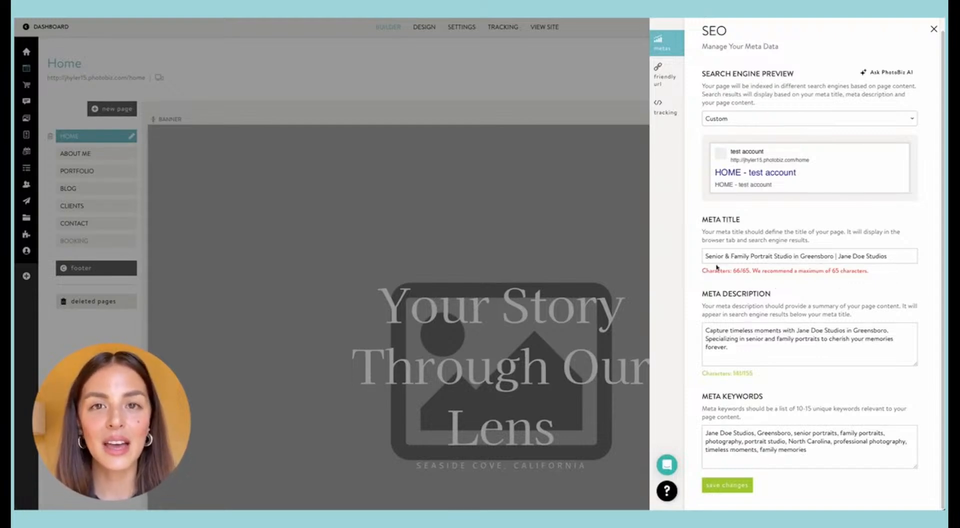
click(887, 257)
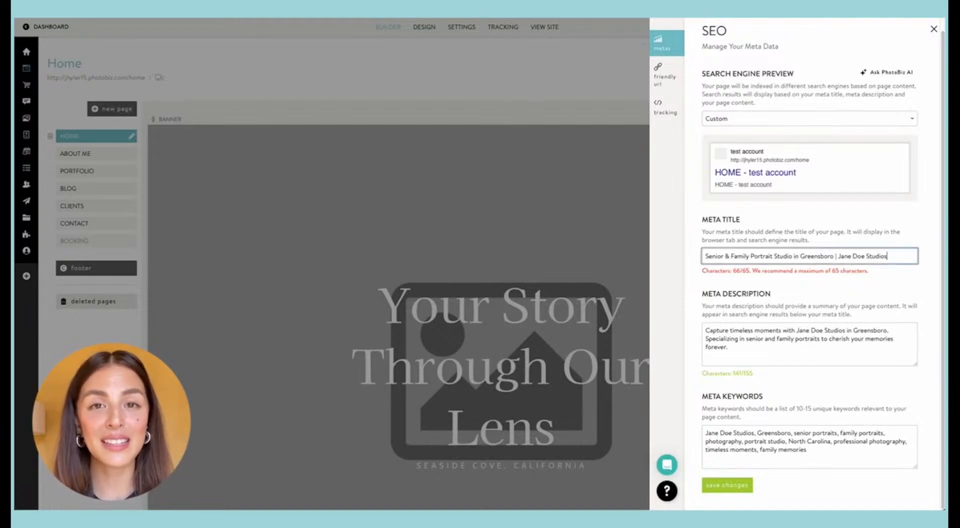
key(BackSpace)
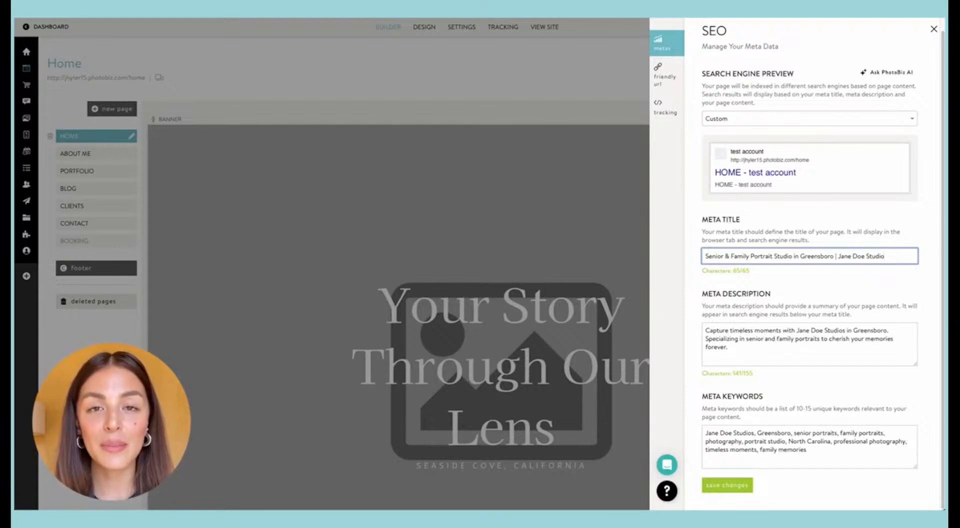
text(s)
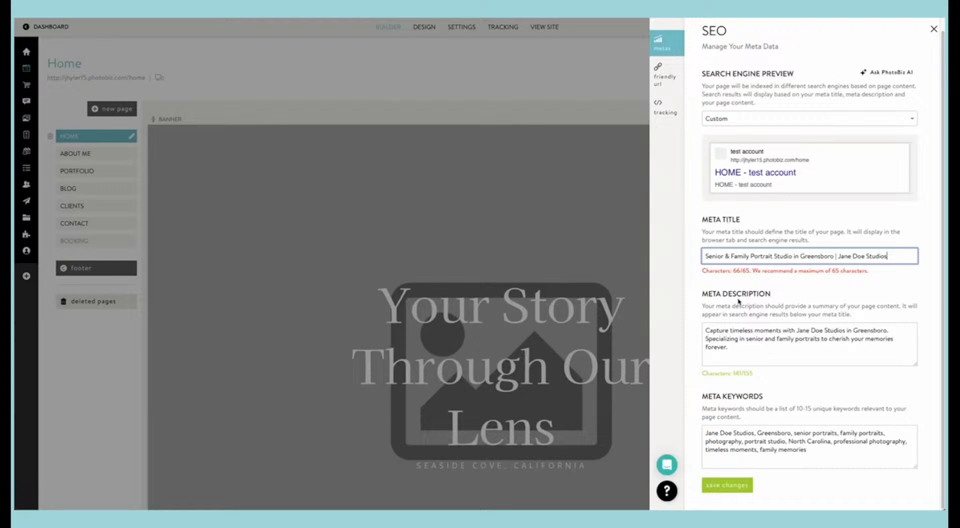
Step: Change the meta title to "Senior & Family Photos Studio in Greensboro | Jane Doe Studios", save it and check the search engine preview
click(771, 256)
drag(771, 256, 754, 256)
text(hotos)
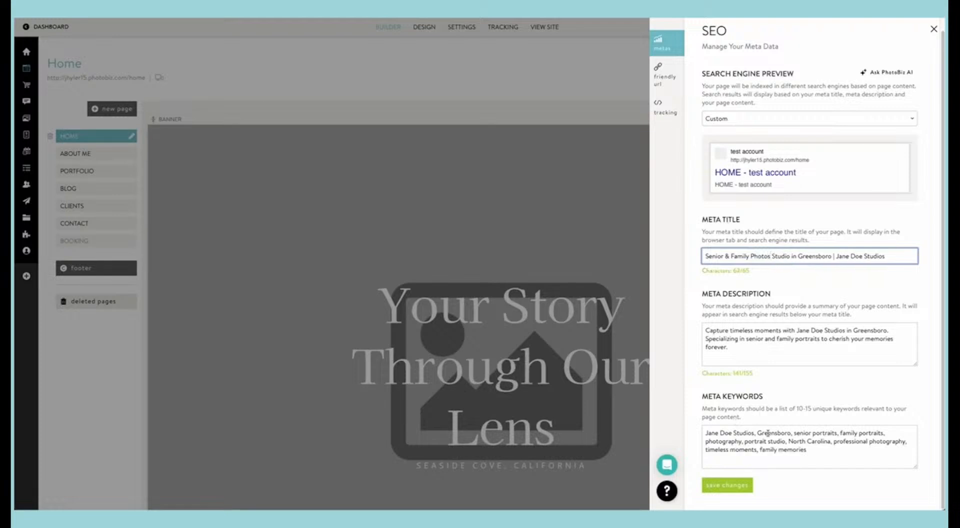
click(717, 487)
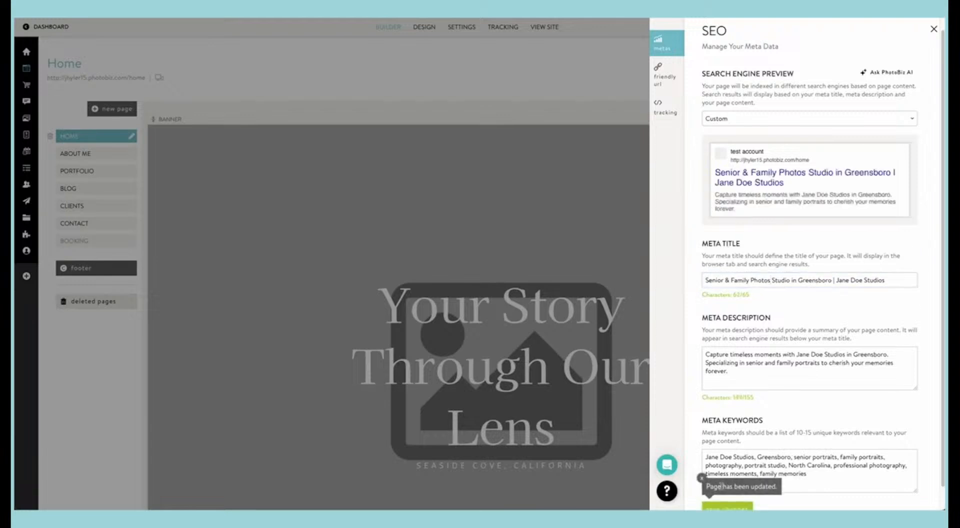
scroll(763, 190, up, 1)
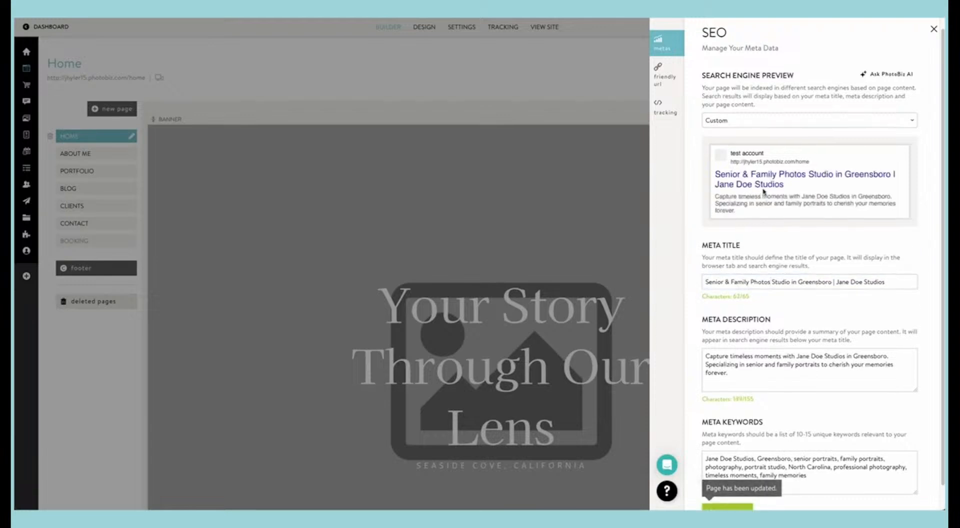
scroll(764, 190, up, 1)
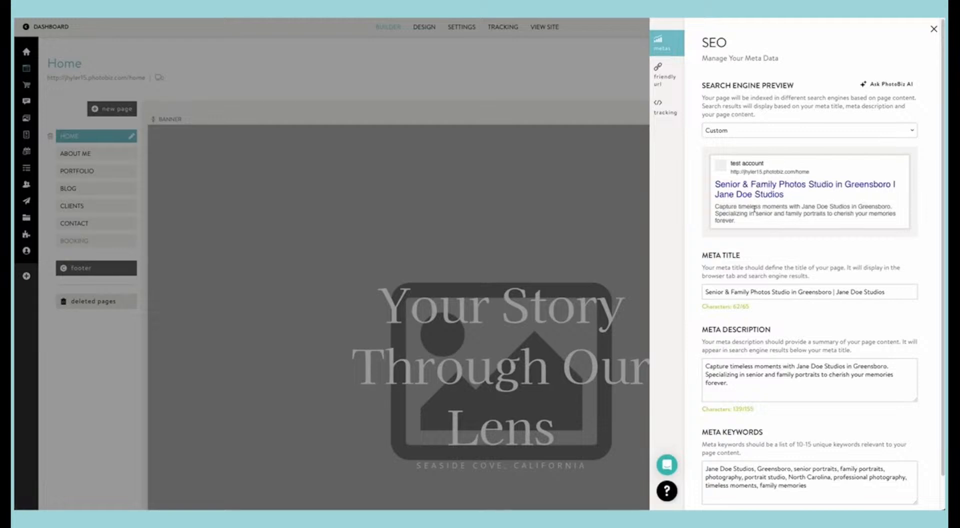
scroll(754, 209, up, 1)
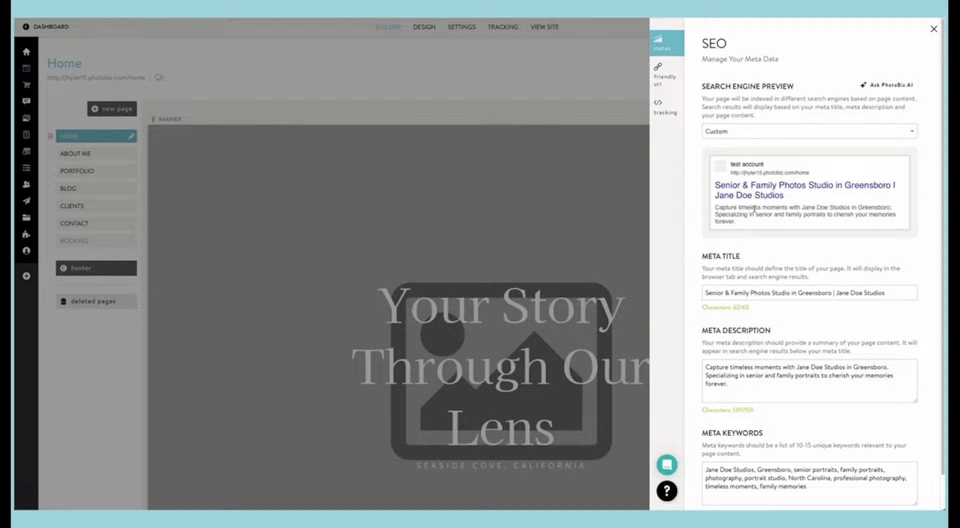
Step: Try the Custom option for the Home page's friendly URL and set it back to Auto
click(662, 77)
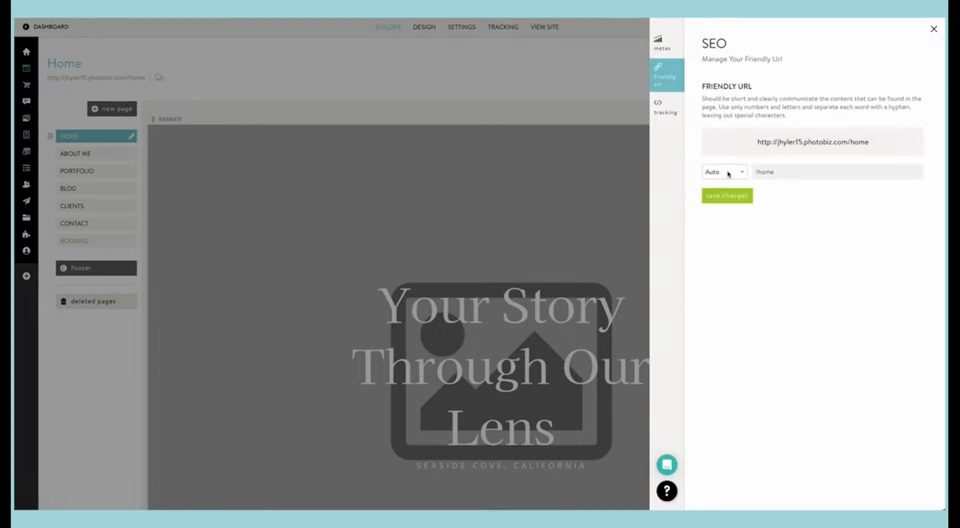
click(728, 173)
click(728, 182)
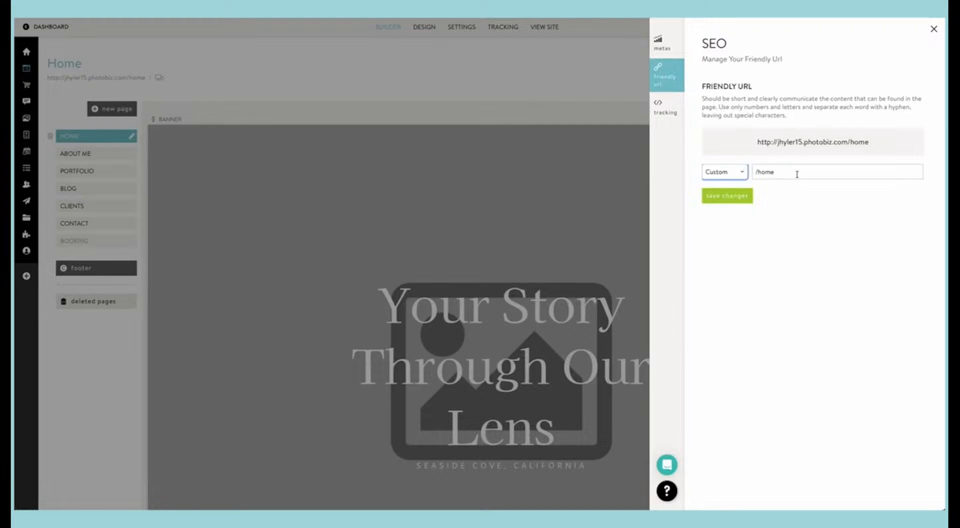
click(741, 176)
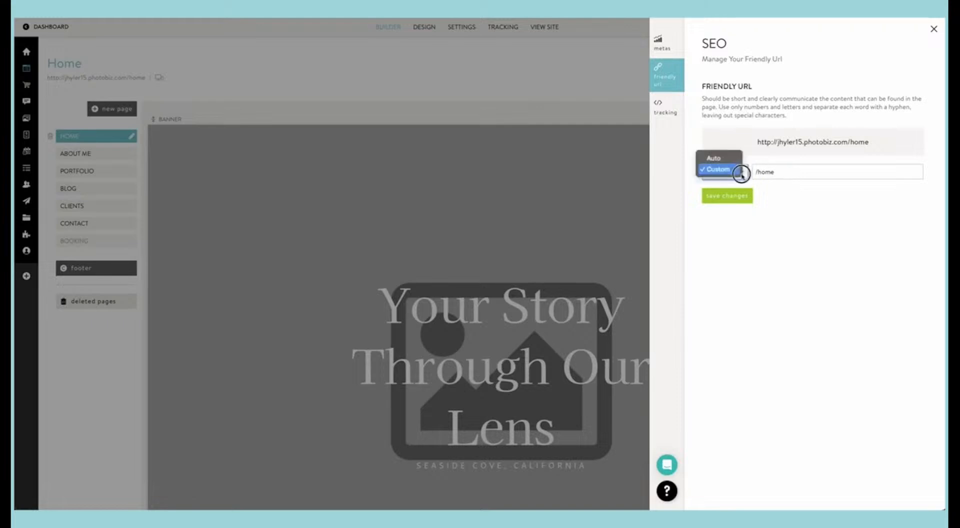
click(730, 158)
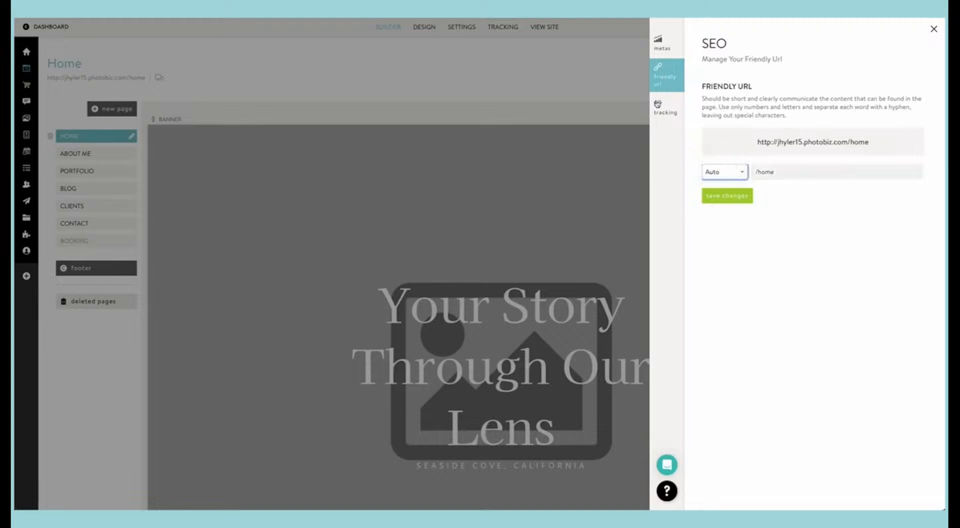
Step: Examine the Home page's advanced tracking code fields and its saved meta data, and leave the SEO settings
click(666, 108)
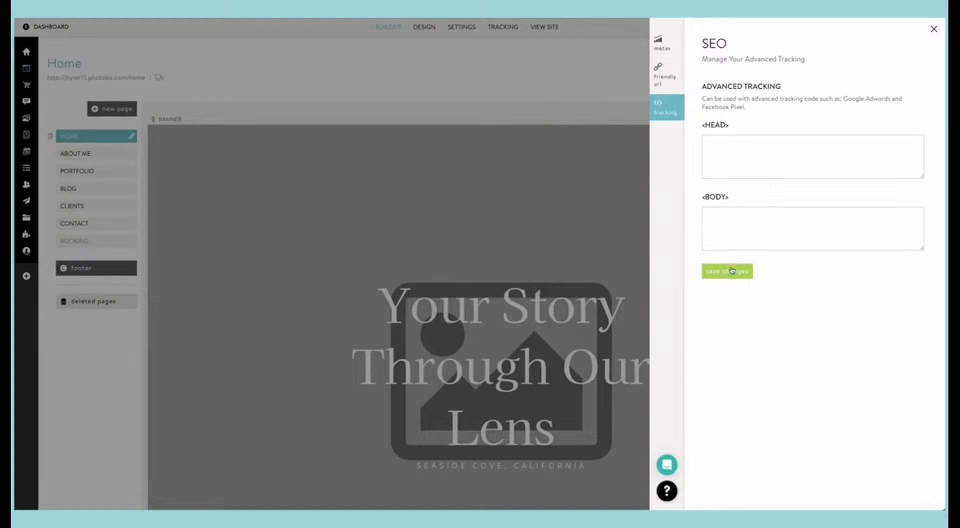
click(660, 50)
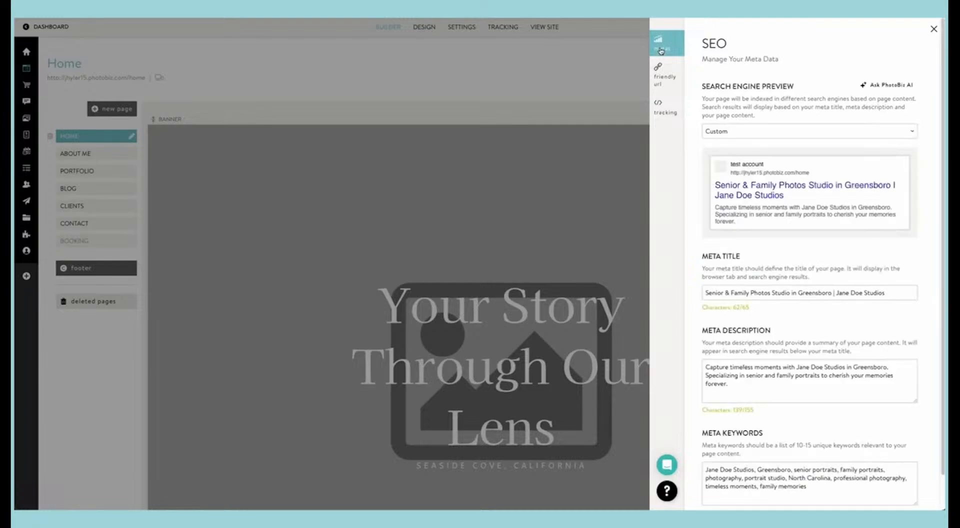
scroll(699, 176, down, 1)
scroll(700, 176, up, 1)
click(589, 174)
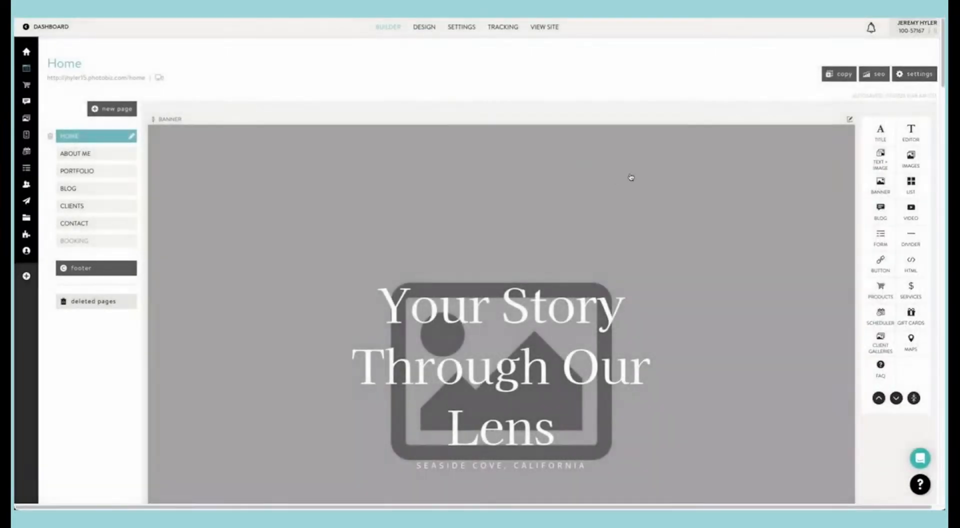
Step: Review the Home page's navigation name, visibility, password, header and footer settings, save them and close the page settings
click(910, 73)
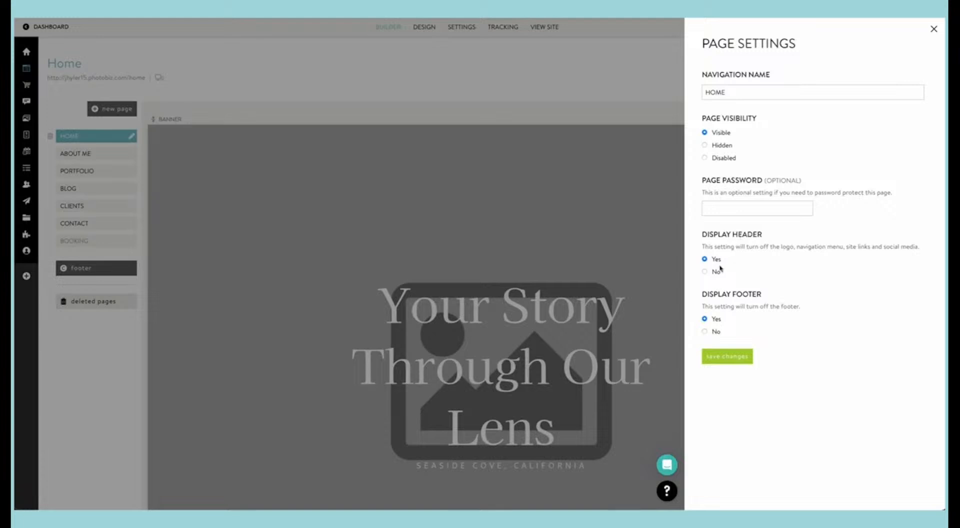
click(726, 356)
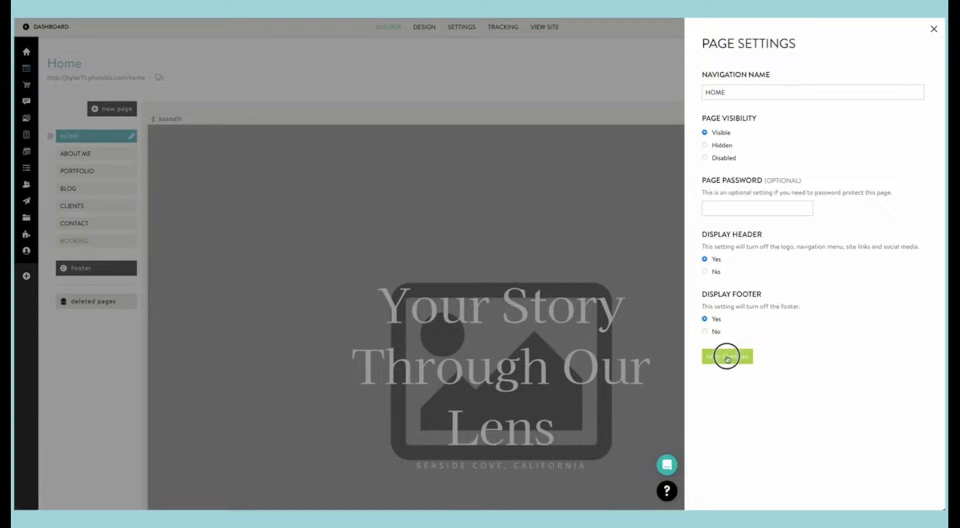
click(631, 257)
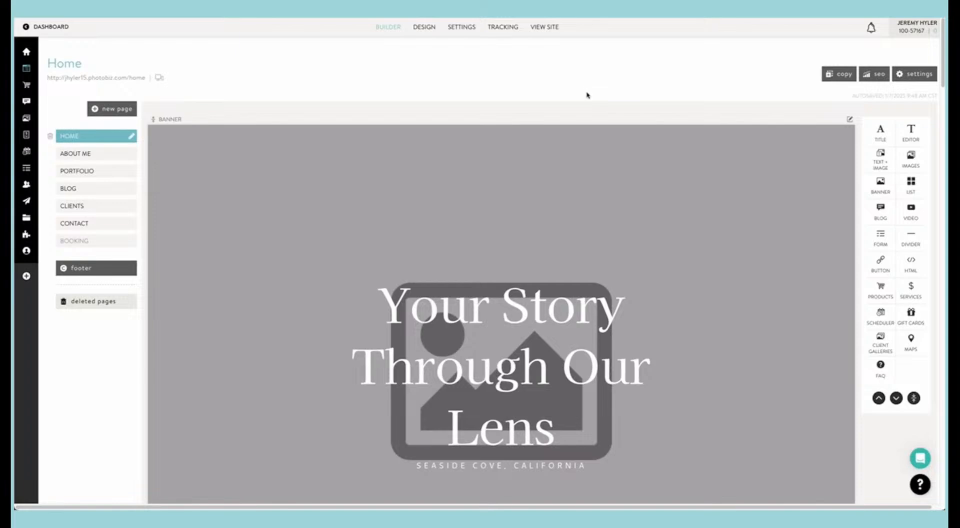
Step: Examine the Home page's content blocks from the banner down to the recent blog posts
scroll(594, 179, down, 1)
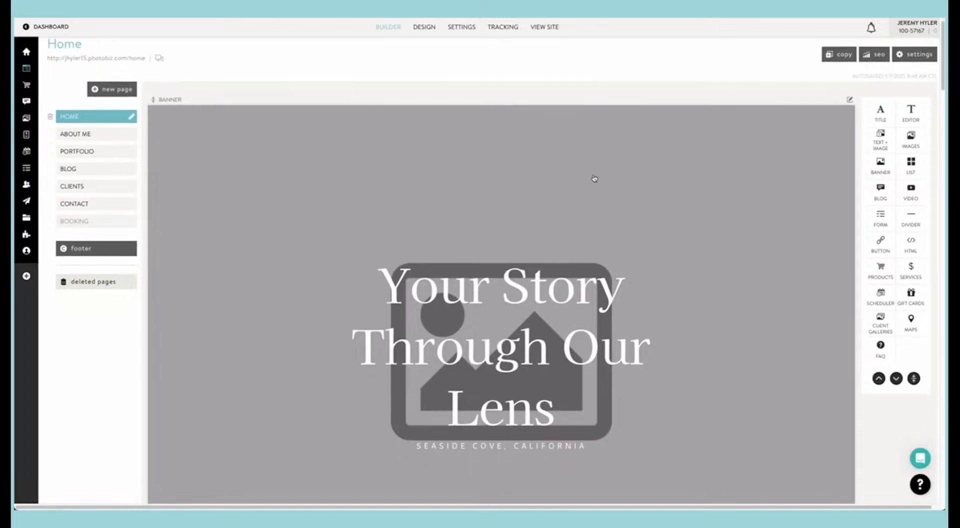
scroll(594, 179, down, 3)
scroll(594, 178, down, 10)
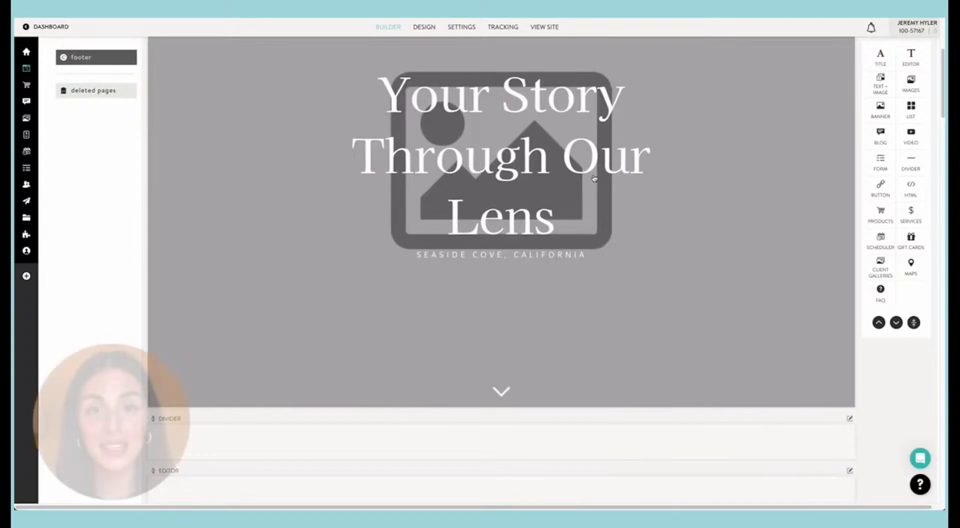
scroll(594, 179, down, 15)
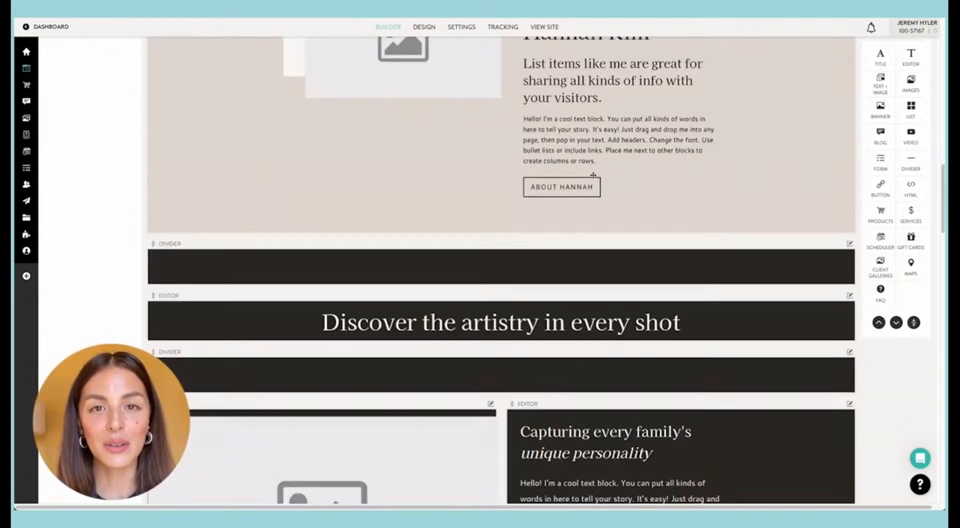
scroll(594, 178, down, 15)
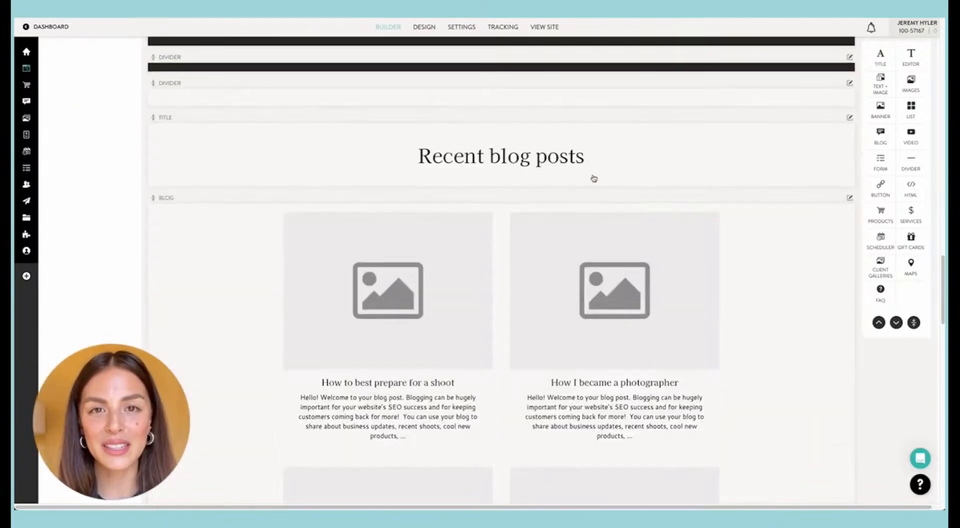
Step: Examine the Home page's lower content blocks in the builder and compare them with the published site's layout
scroll(594, 178, down, 7)
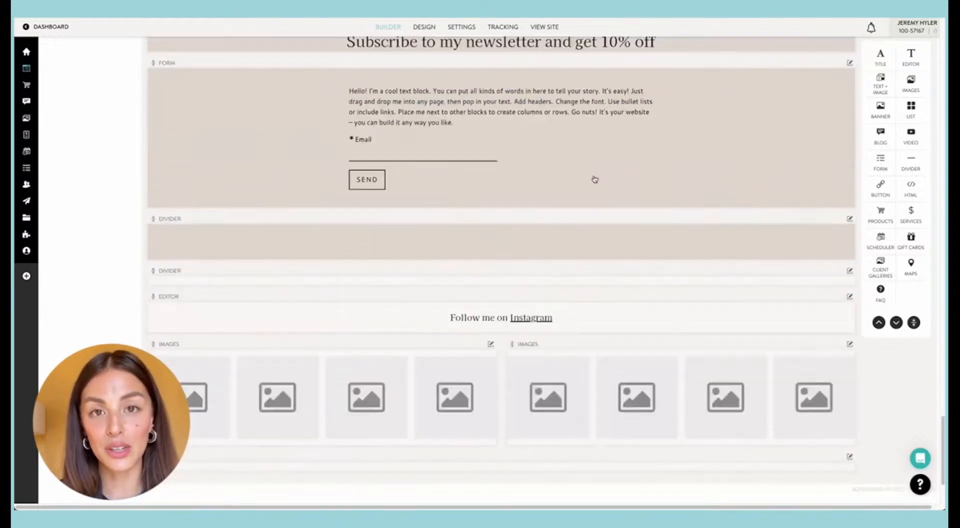
scroll(594, 174, up, 13)
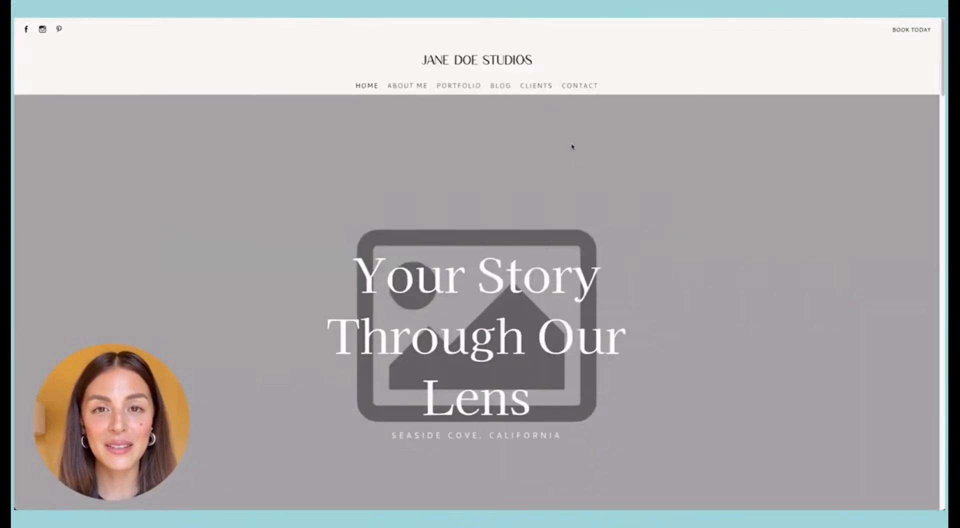
scroll(596, 178, down, 15)
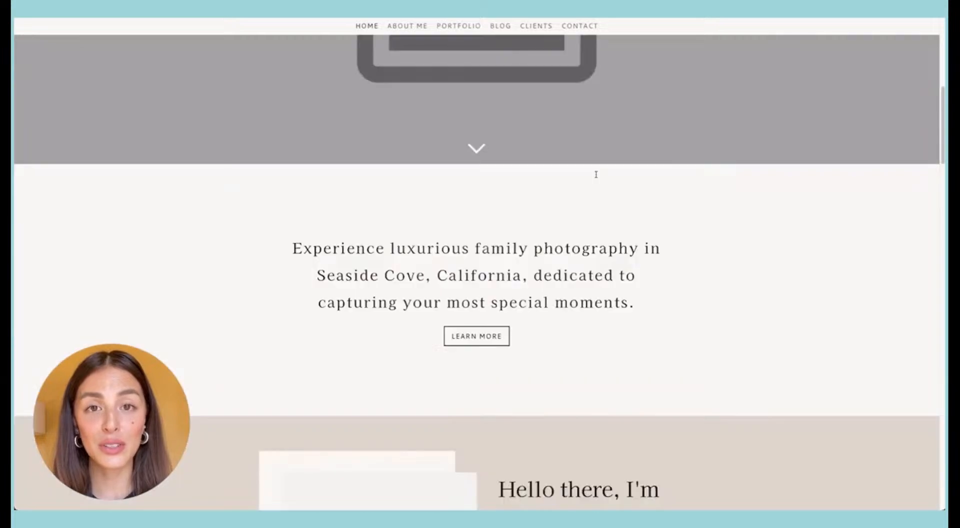
scroll(596, 177, down, 15)
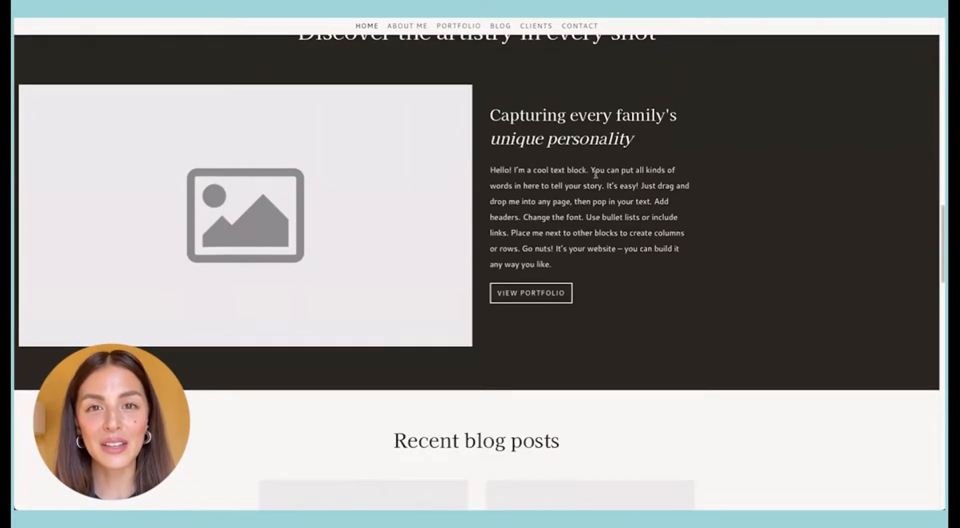
scroll(595, 178, down, 15)
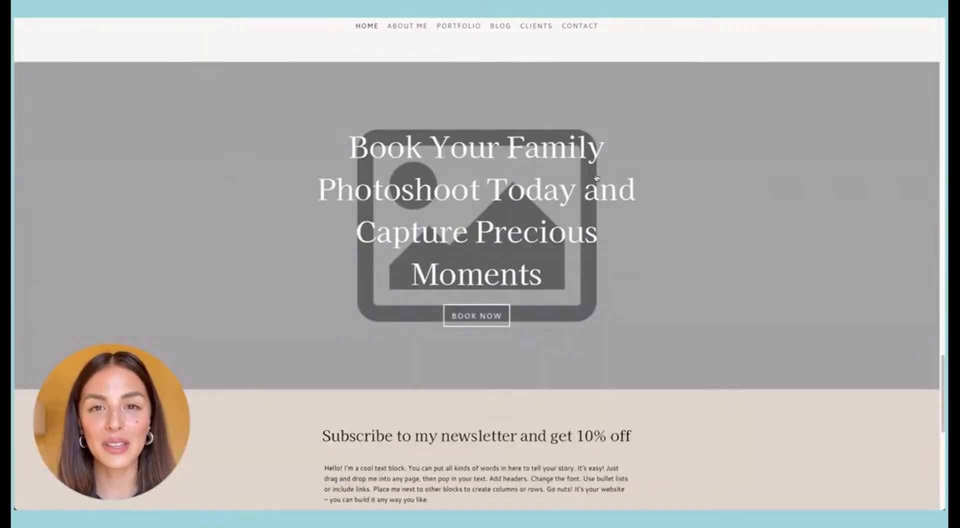
scroll(597, 178, down, 4)
scroll(596, 178, up, 13)
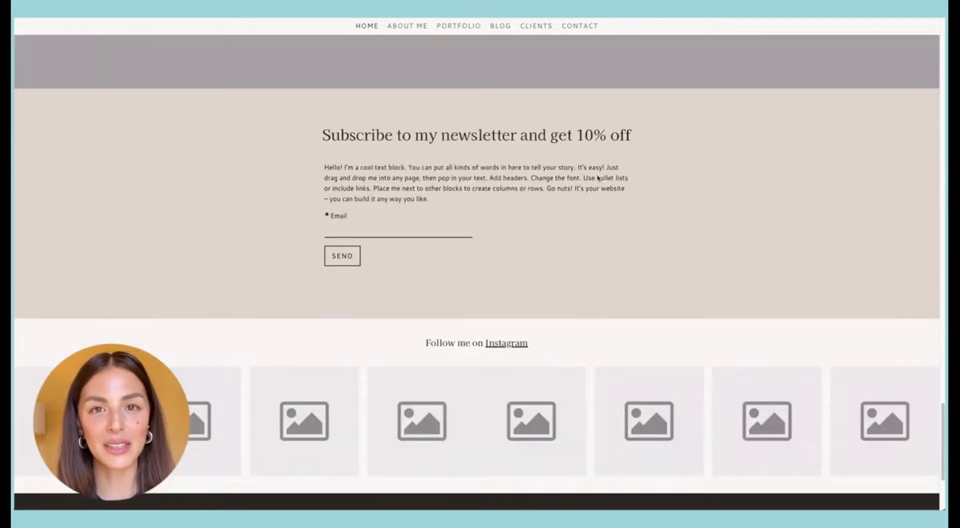
scroll(598, 178, up, 15)
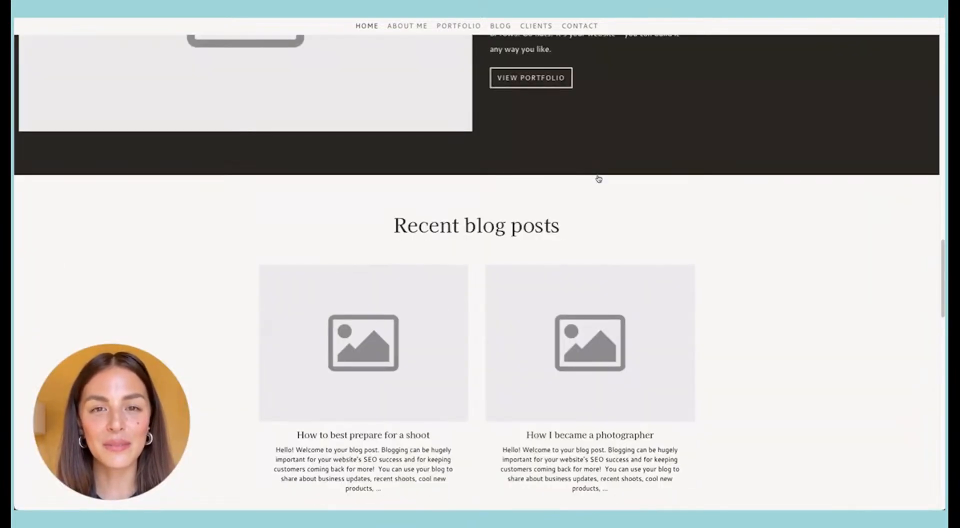
scroll(598, 178, up, 5)
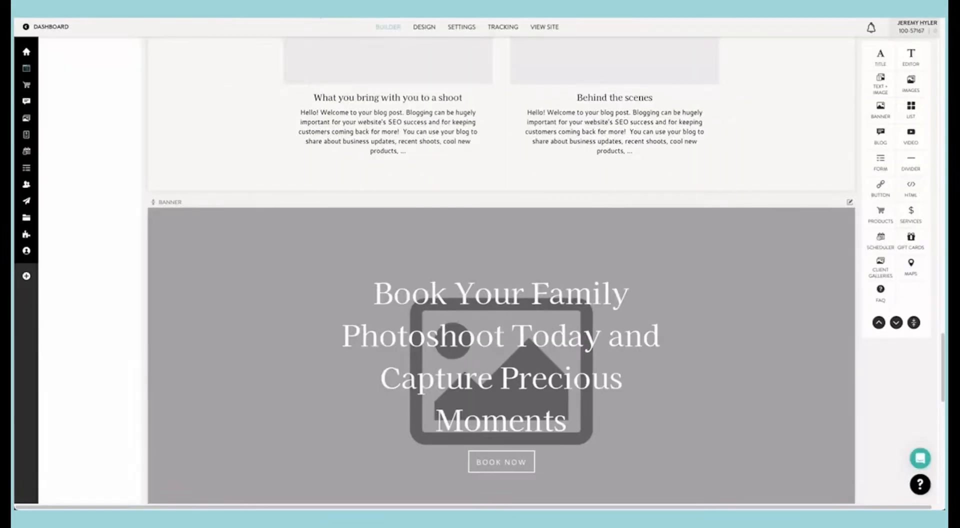
Step: Add an empty Title block at the end of the Home page and check its placement
scroll(491, 216, up, 10)
scroll(492, 217, up, 10)
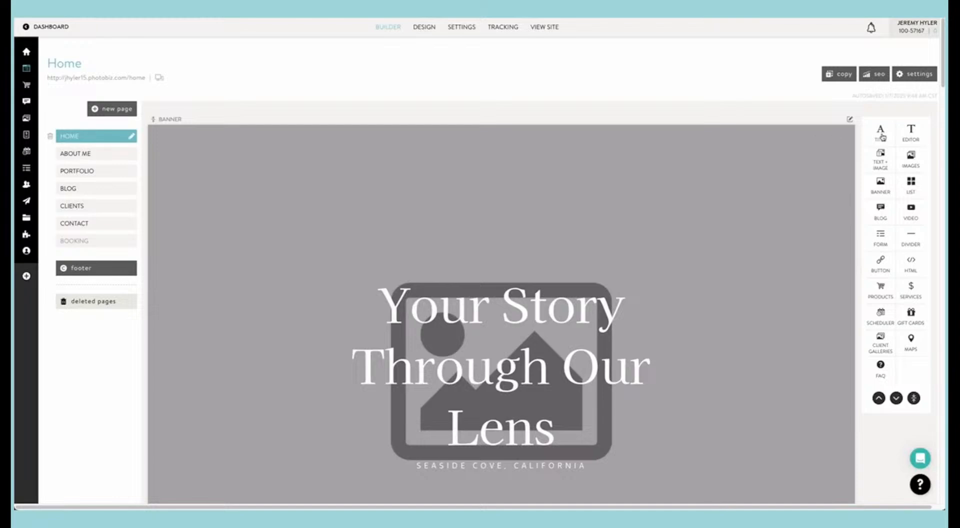
scroll(882, 137, down, 15)
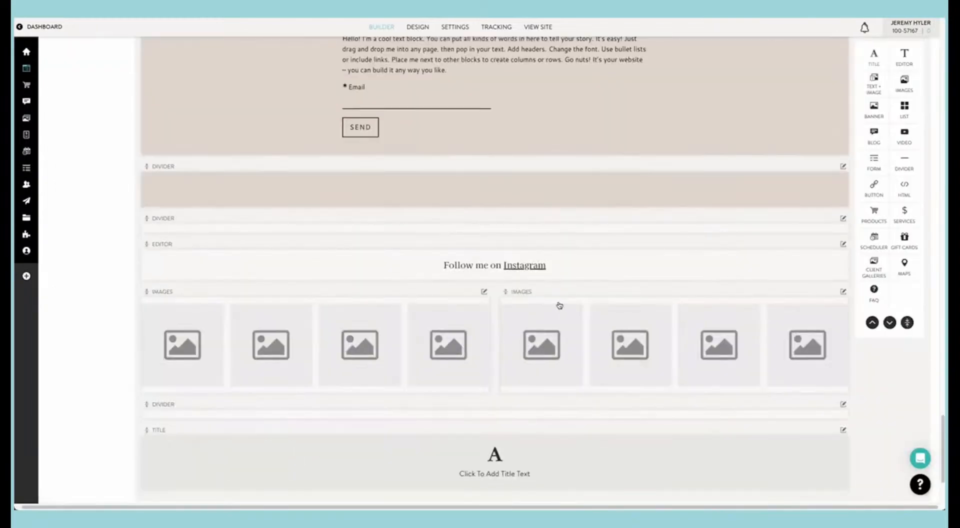
scroll(559, 305, down, 3)
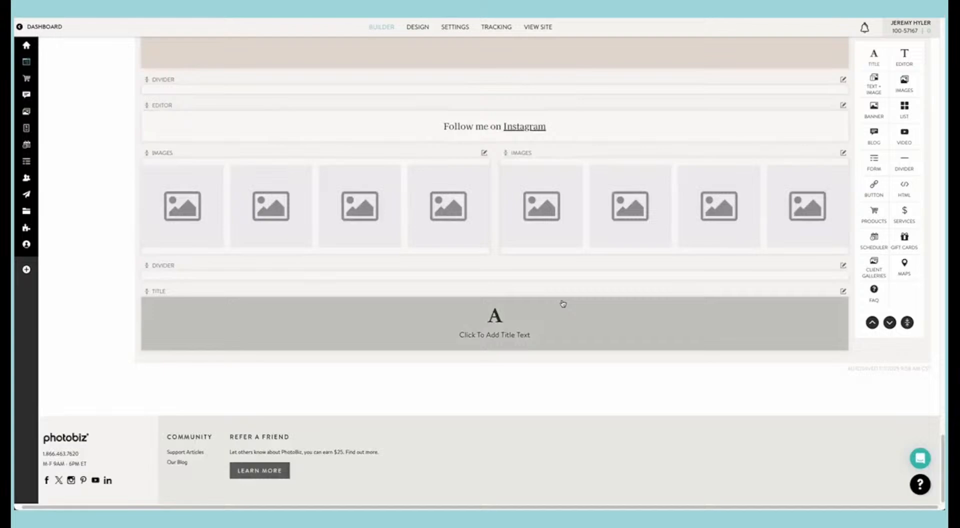
Step: Place a new Title block directly between the Home page's opening banner and the divider below it
scroll(563, 303, up, 20)
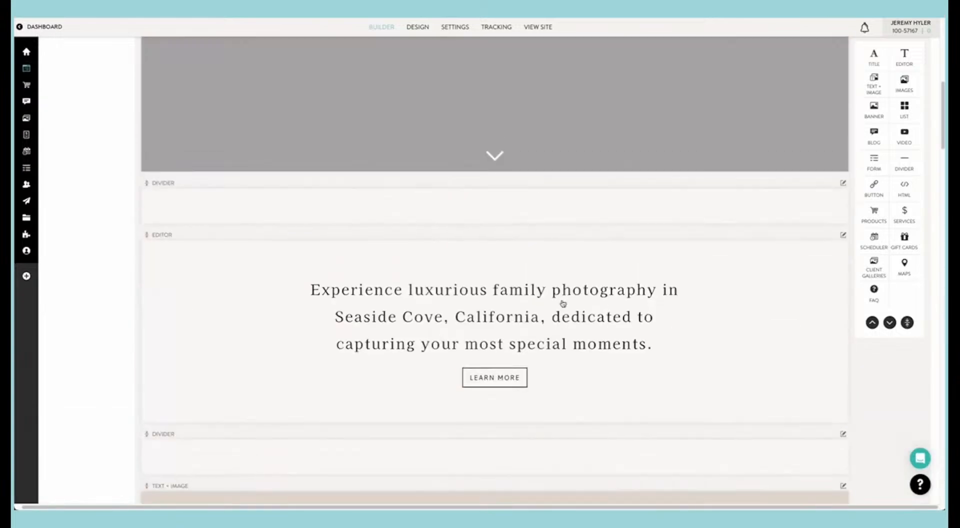
scroll(563, 303, up, 5)
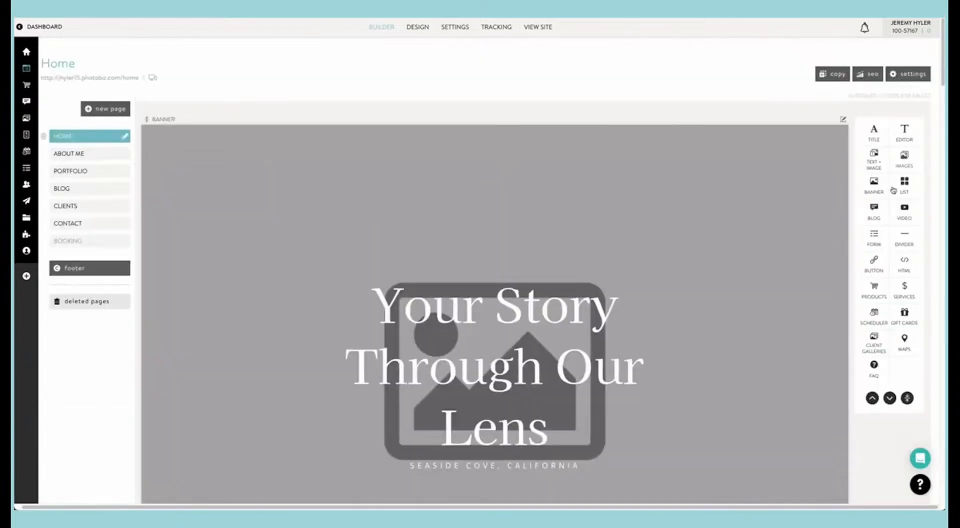
scroll(797, 216, down, 4)
scroll(797, 216, down, 3)
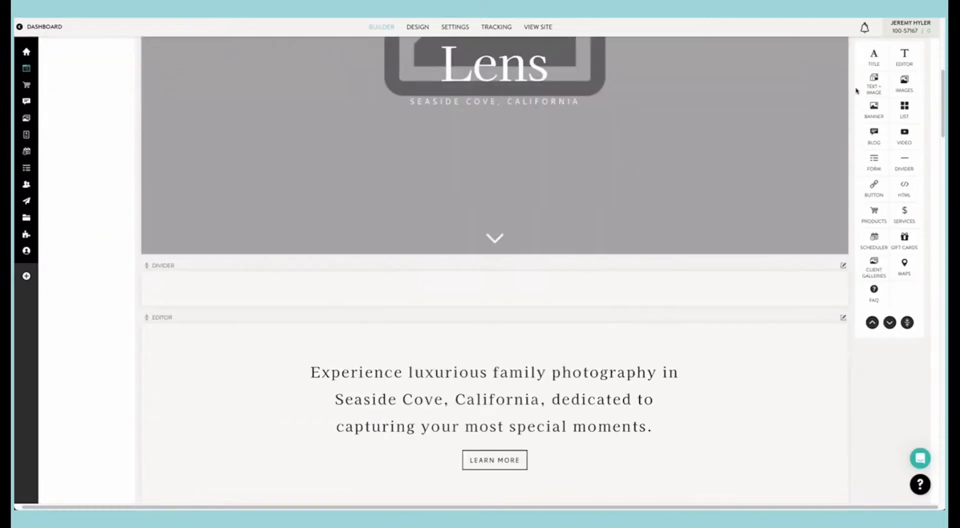
drag(873, 62, 617, 256)
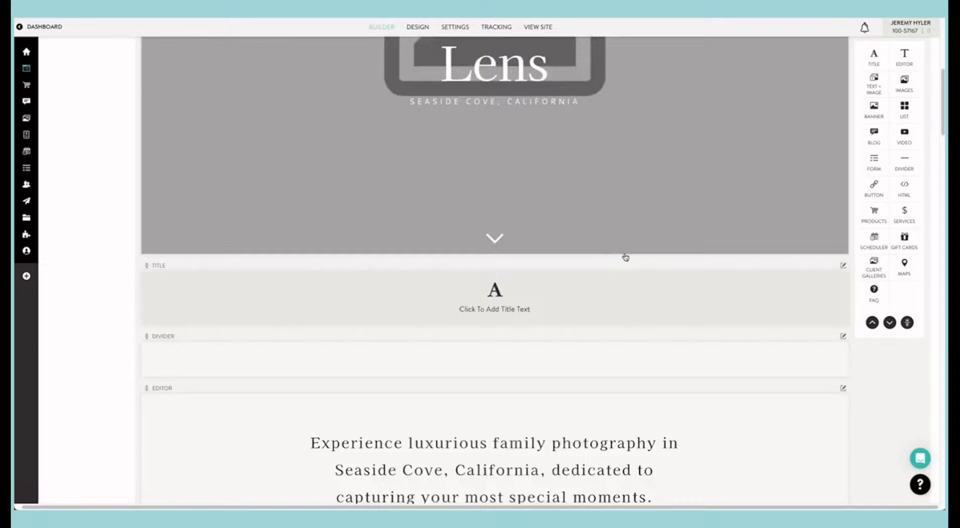
Step: Set the text of the Title block below the banner to "test" and save it
click(676, 306)
click(728, 102)
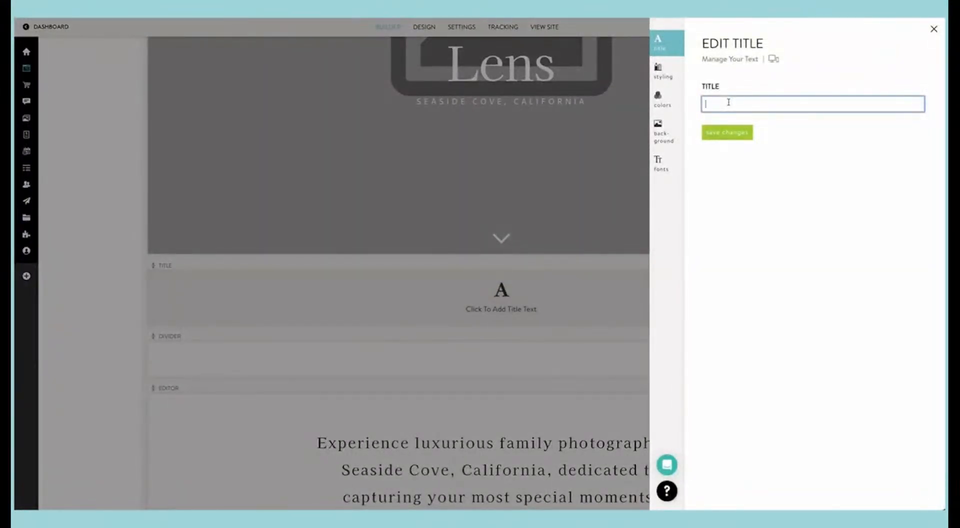
text(test)
click(724, 135)
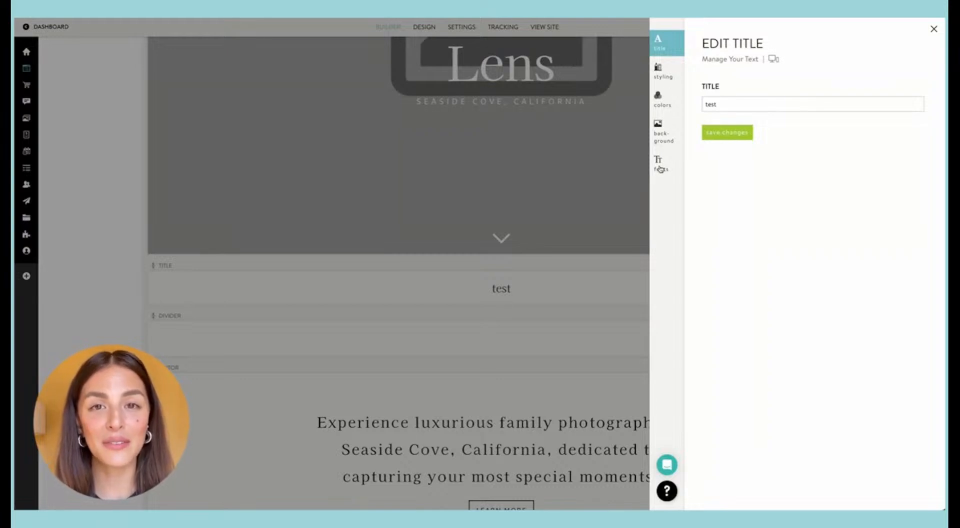
Step: Set the test title's space inside blocks to Thick, save it, and review the color and background image options
click(667, 80)
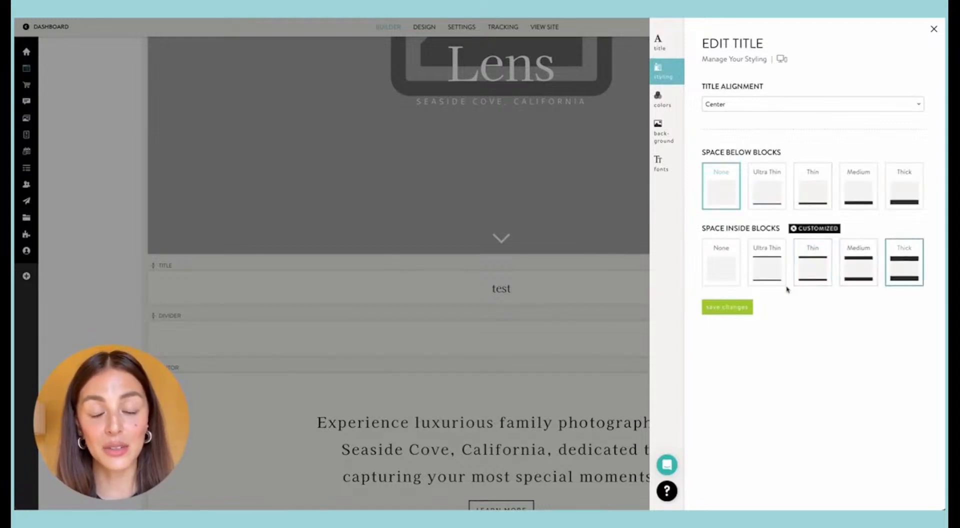
click(742, 306)
click(664, 107)
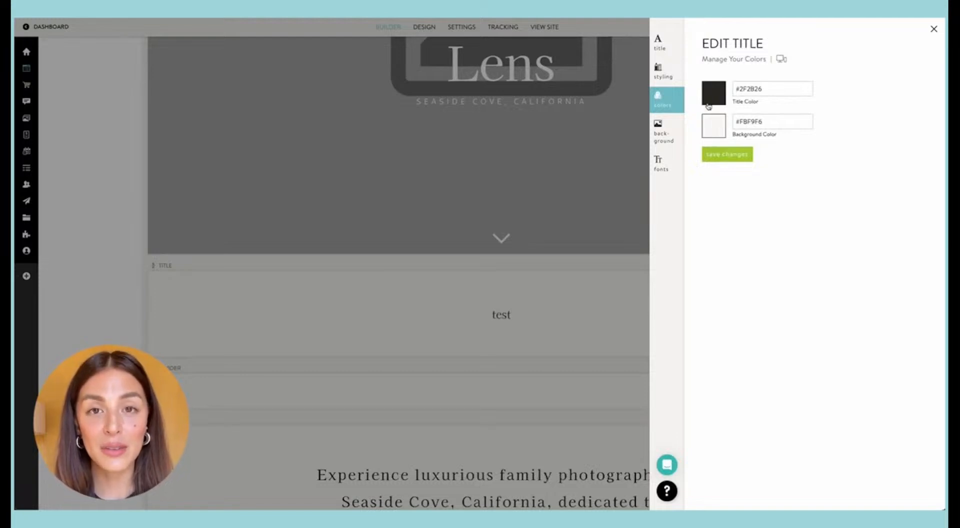
click(668, 131)
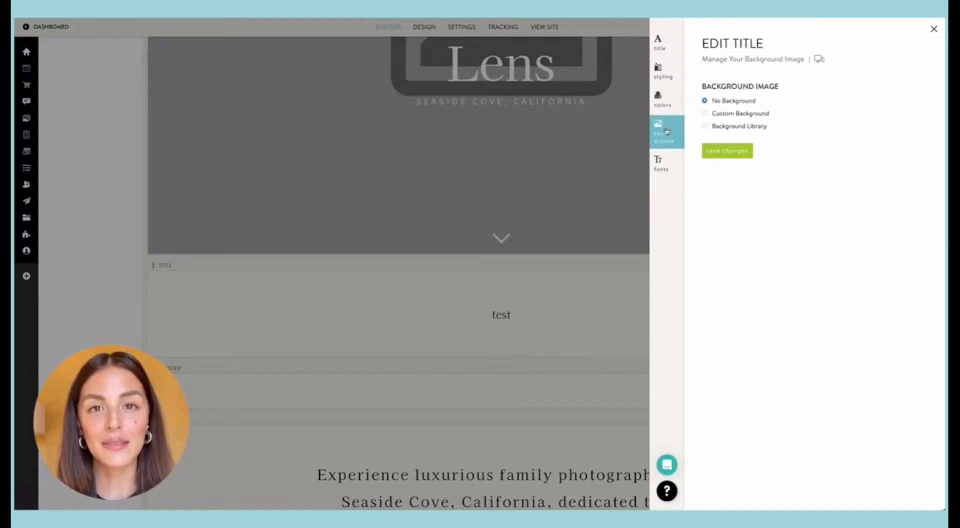
Step: Set the test title's font size to 200%, save the change and close the title editor
click(664, 162)
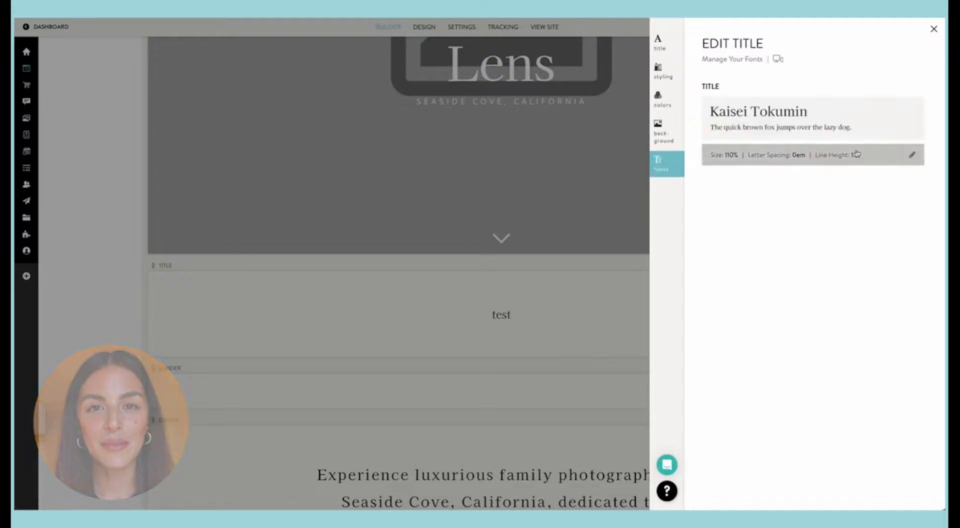
click(910, 155)
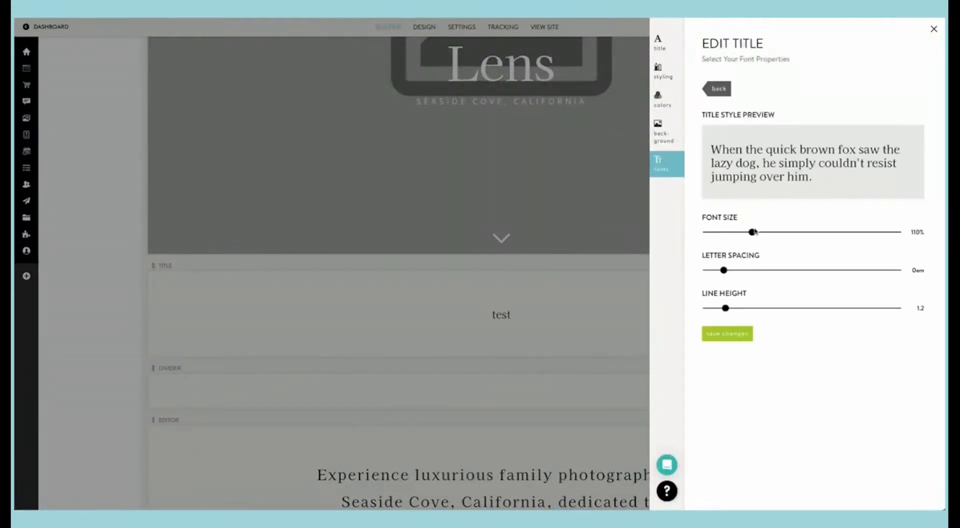
drag(754, 232, 820, 232)
click(734, 333)
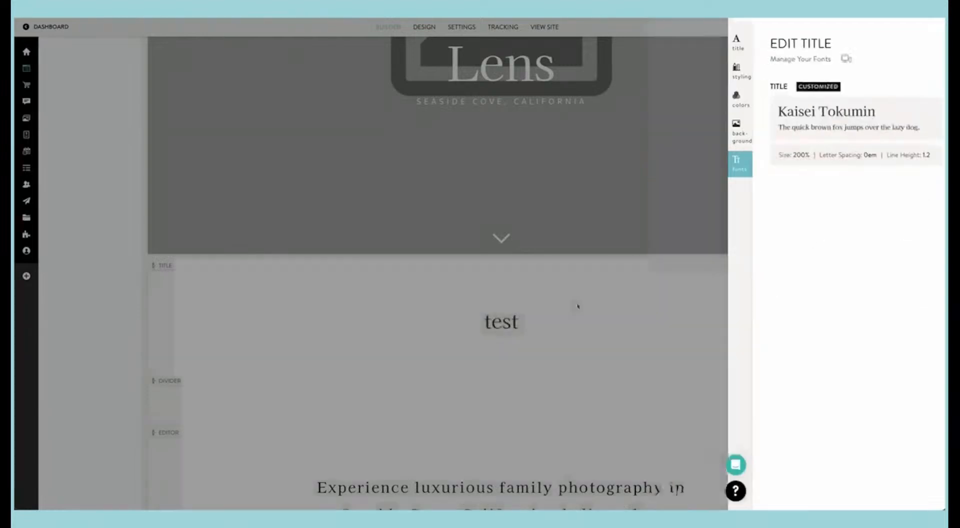
click(574, 302)
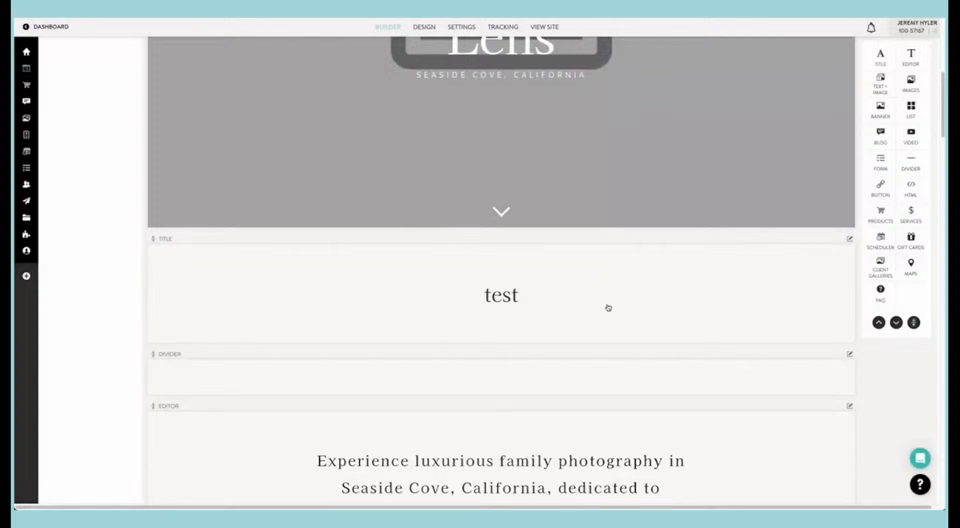
Step: Copy the test Title block, and open the lower title's advanced settings and close them unchanged
click(849, 241)
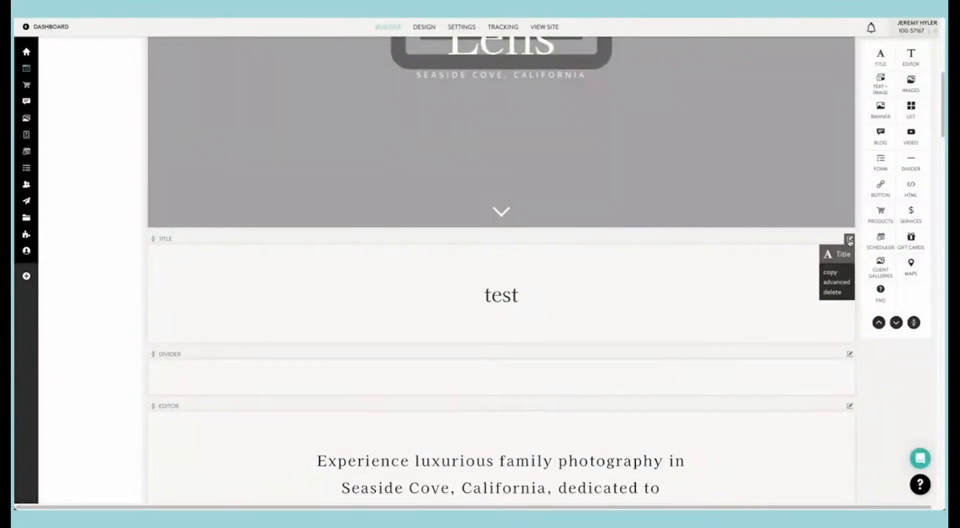
click(832, 275)
scroll(813, 272, down, 5)
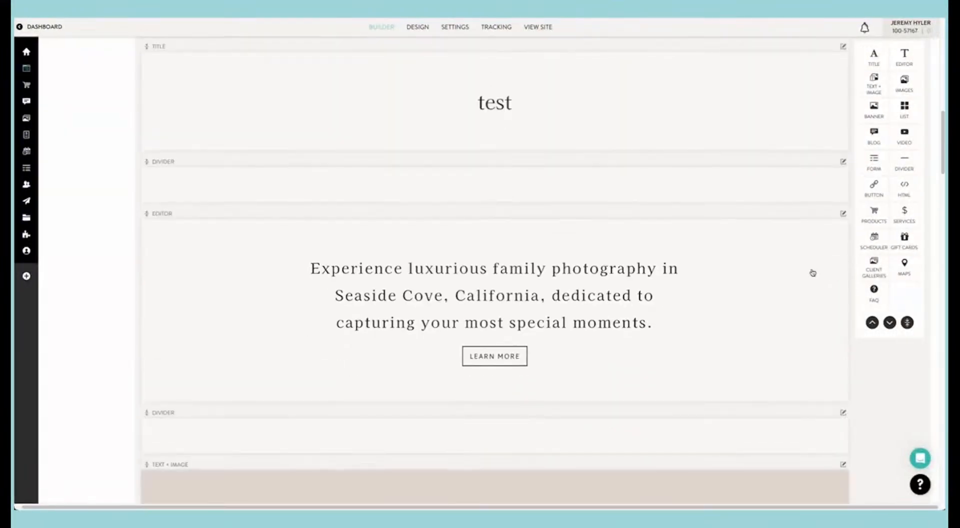
click(844, 90)
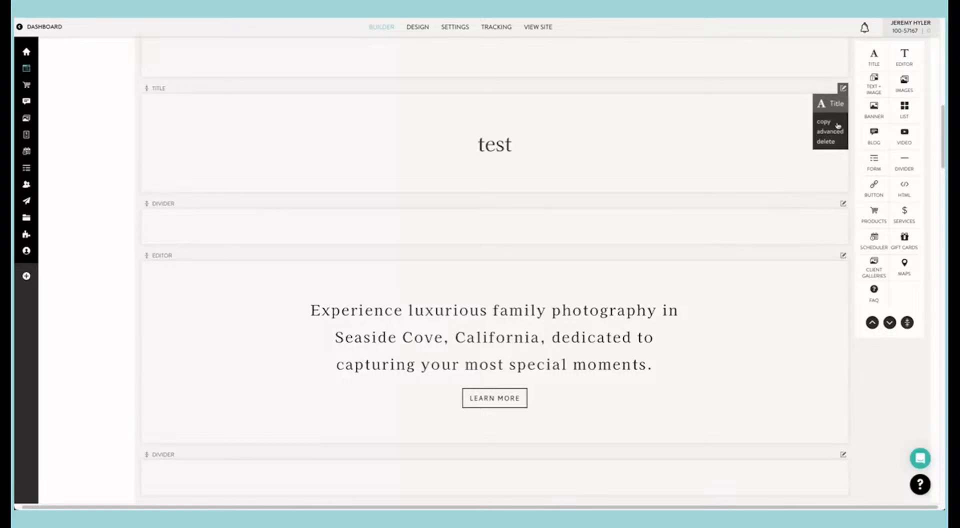
click(837, 131)
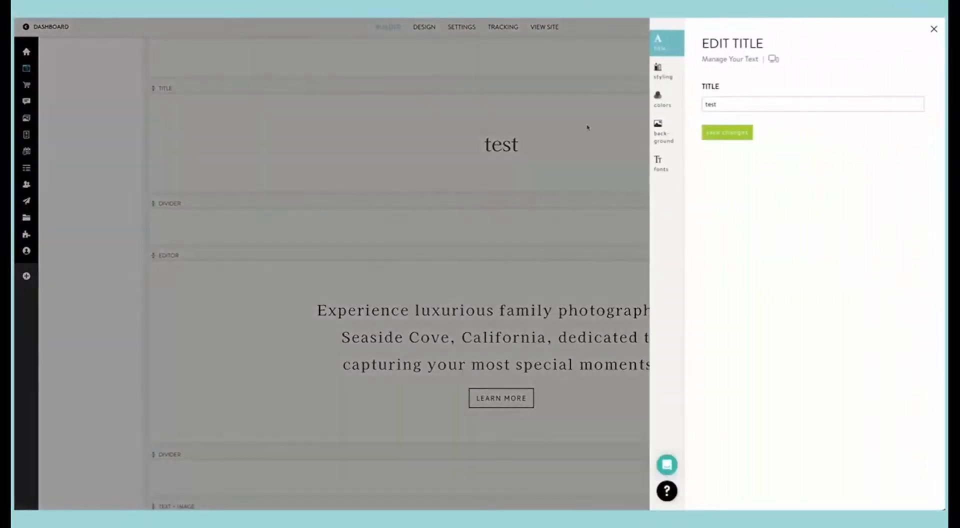
click(579, 124)
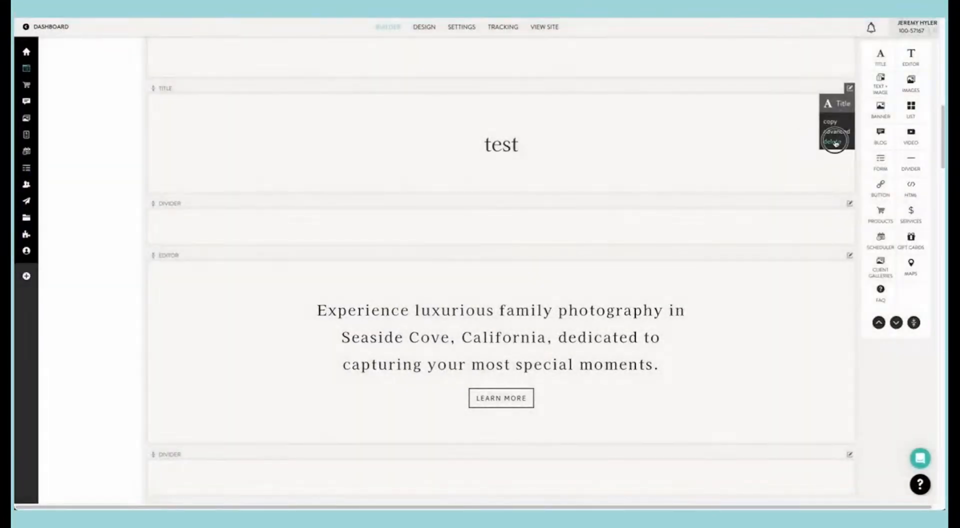
Step: Delete both test Title blocks below the Home page banner
click(833, 141)
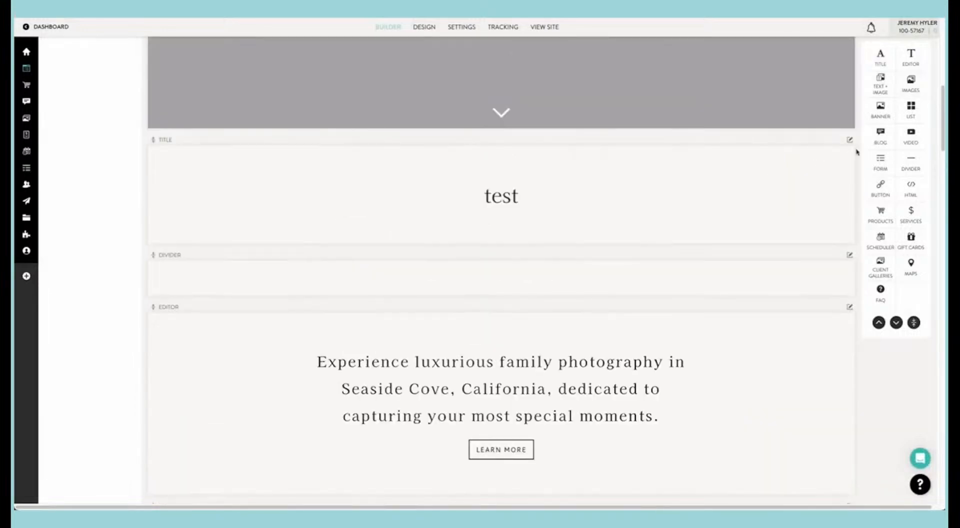
click(850, 140)
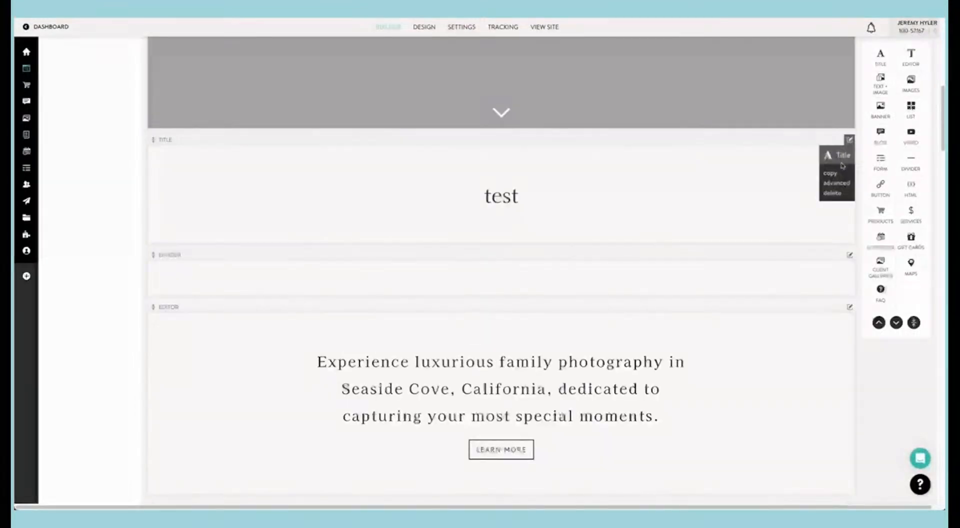
click(831, 193)
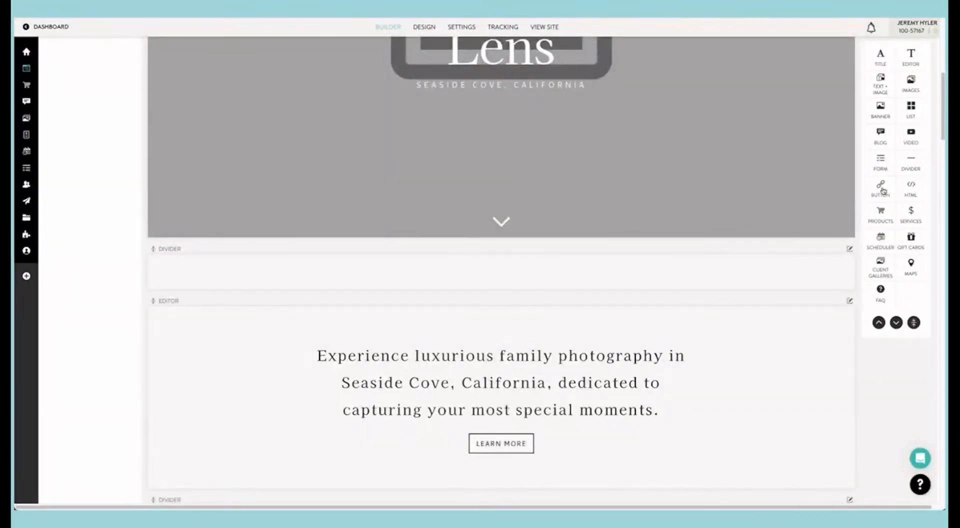
Step: Add two Button blocks at the end of the Home page and arrange them side by side in one row
click(880, 186)
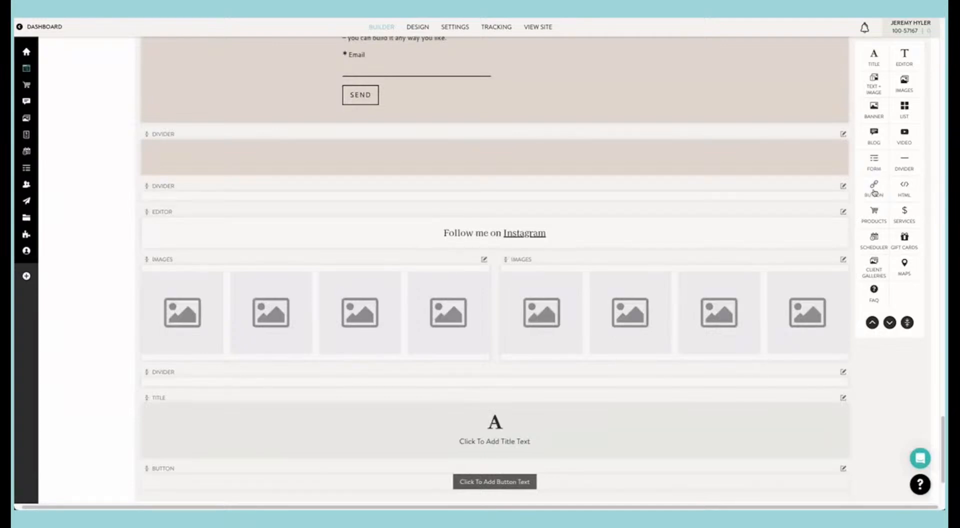
click(874, 192)
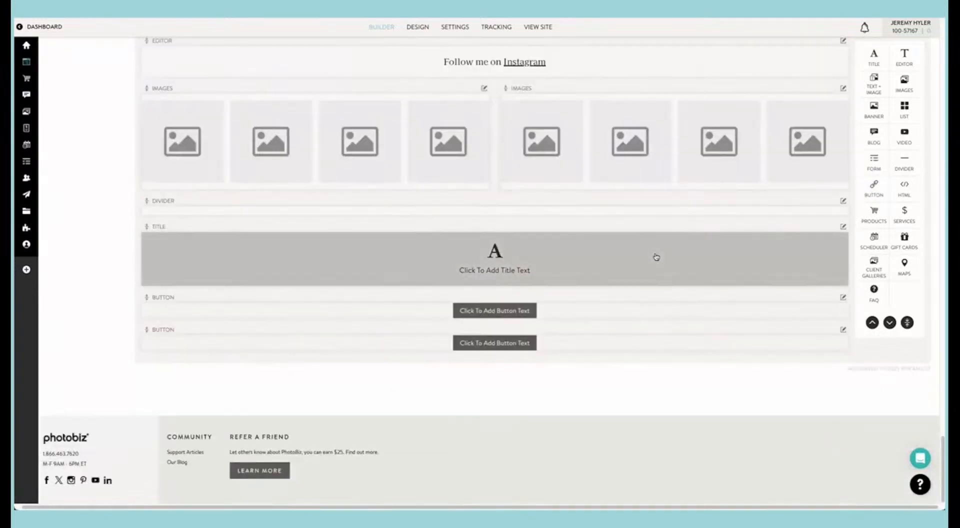
drag(653, 344, 663, 310)
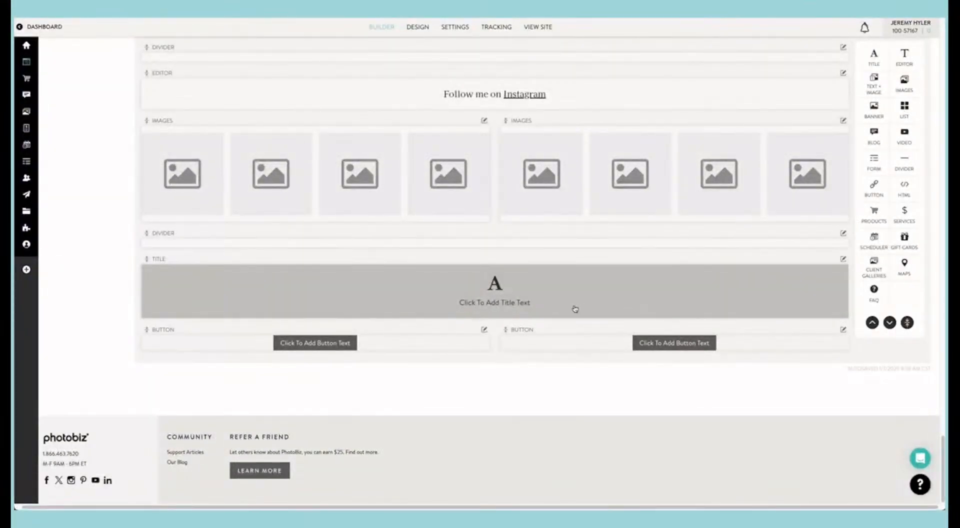
Step: Look through the Home page to examine how its image, banner and text blocks are arranged in rows and columns
scroll(568, 344, up, 6)
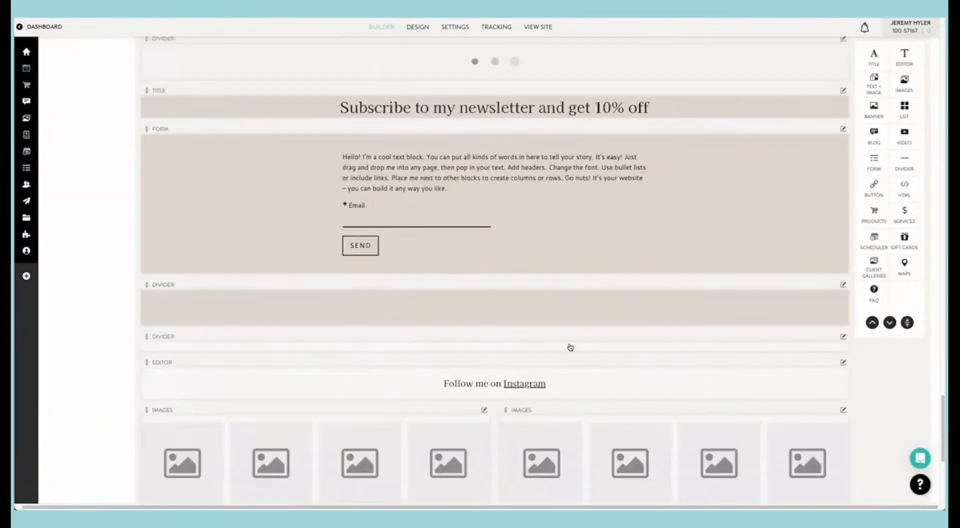
scroll(569, 347, down, 3)
scroll(569, 346, down, 3)
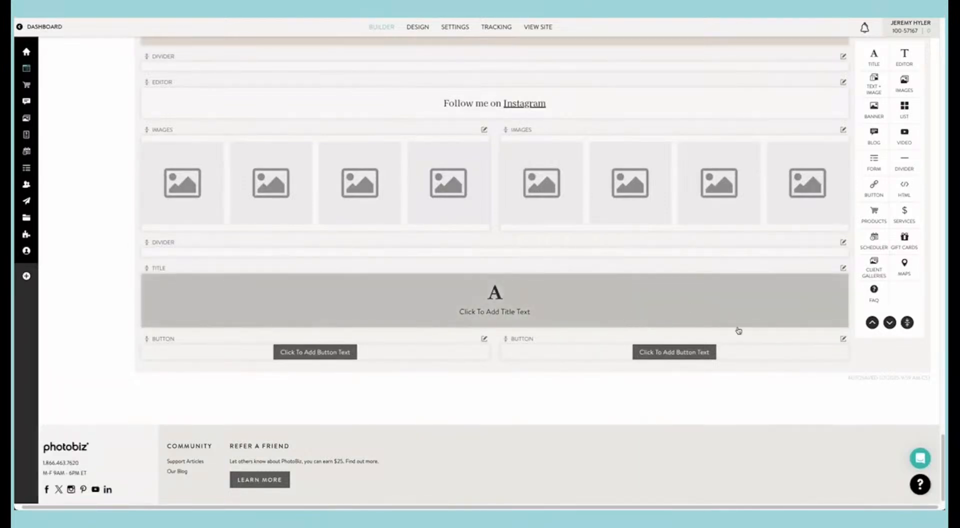
scroll(737, 330, up, 8)
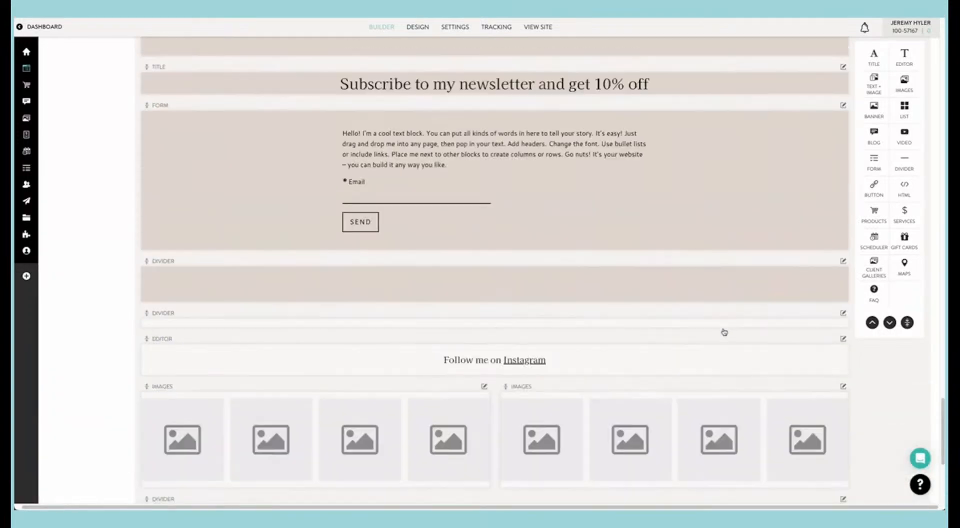
scroll(723, 331, up, 15)
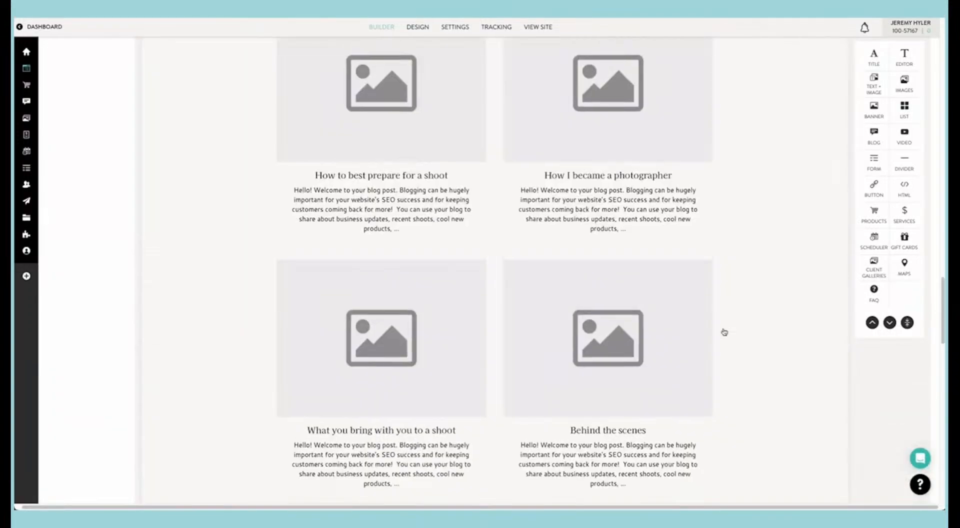
scroll(723, 332, up, 4)
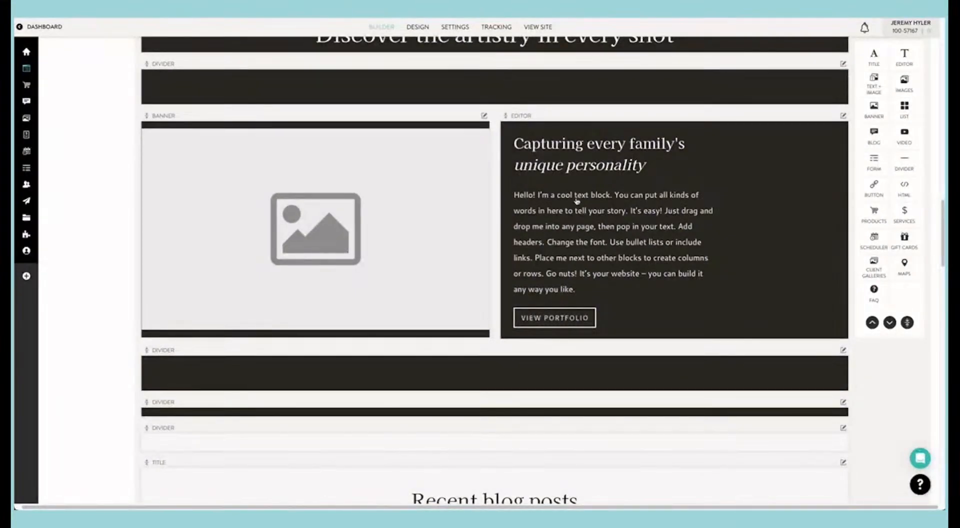
scroll(586, 226, down, 20)
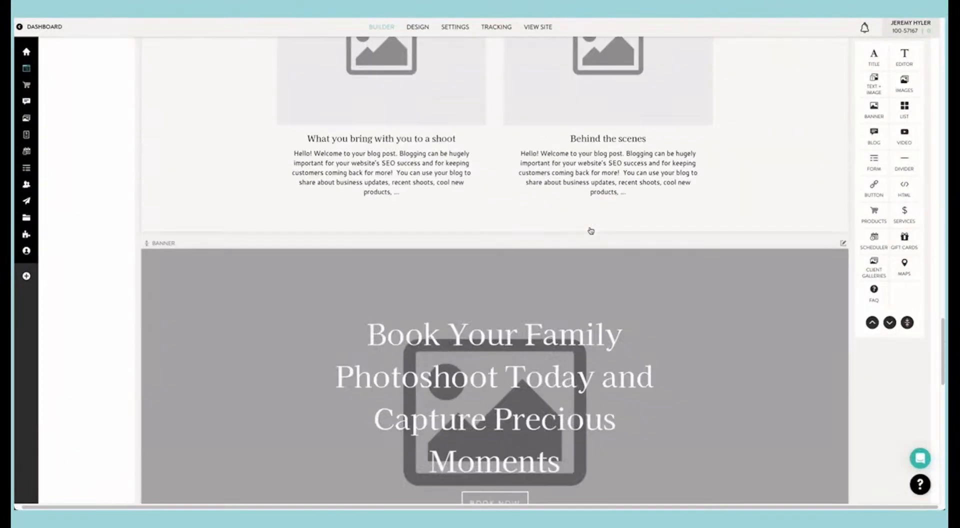
scroll(590, 227, down, 8)
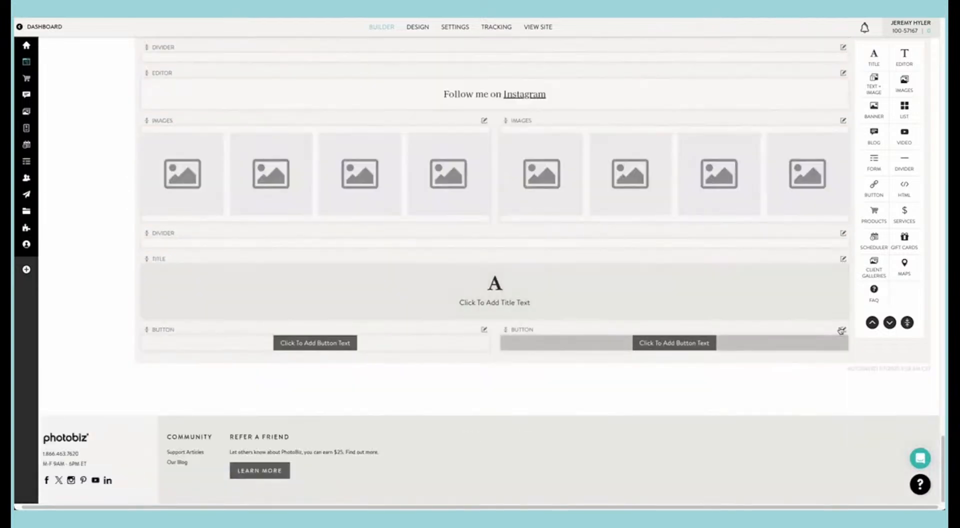
Step: Delete the empty Title block and both test Button blocks at the end of the Home page
click(843, 330)
click(817, 383)
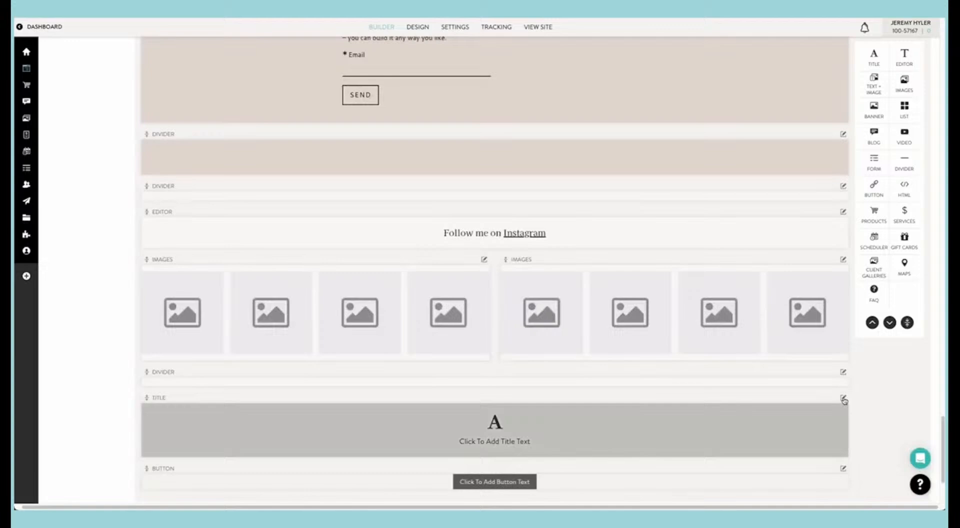
click(843, 398)
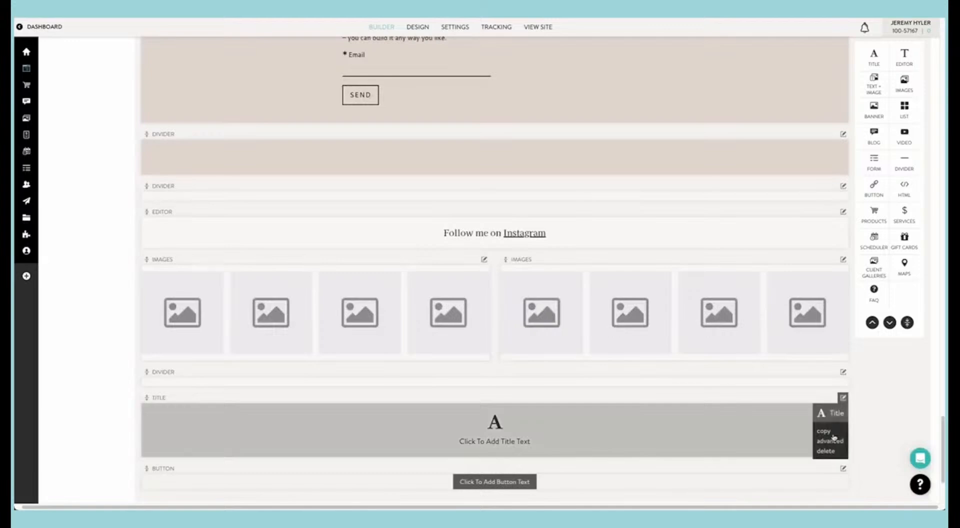
click(825, 451)
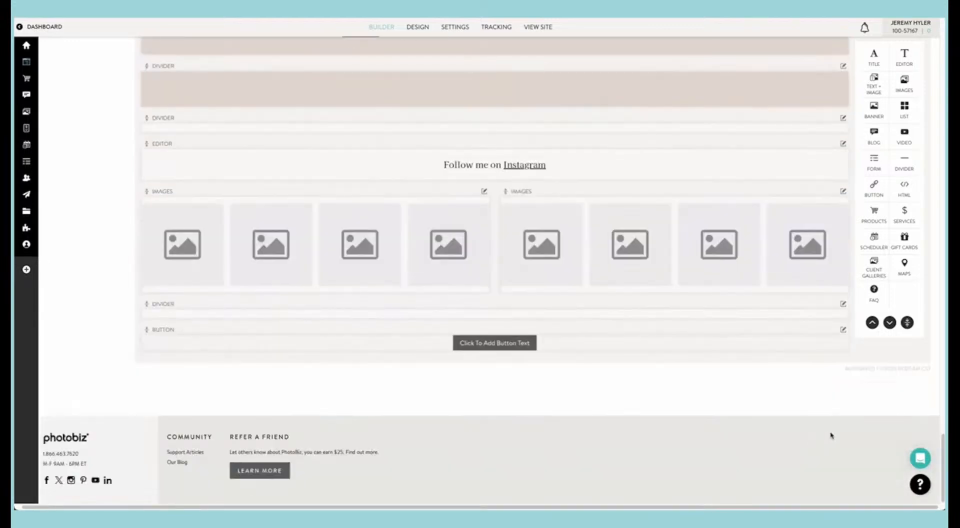
click(844, 330)
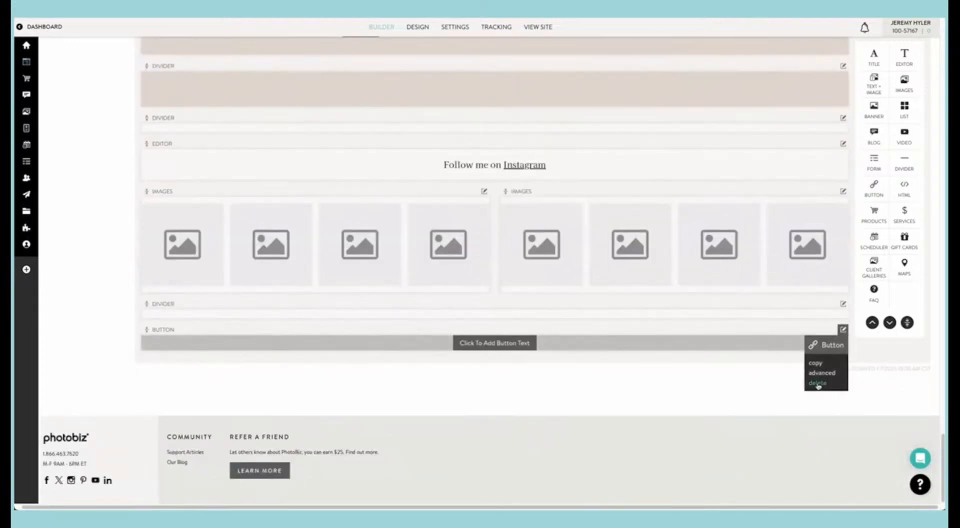
click(818, 385)
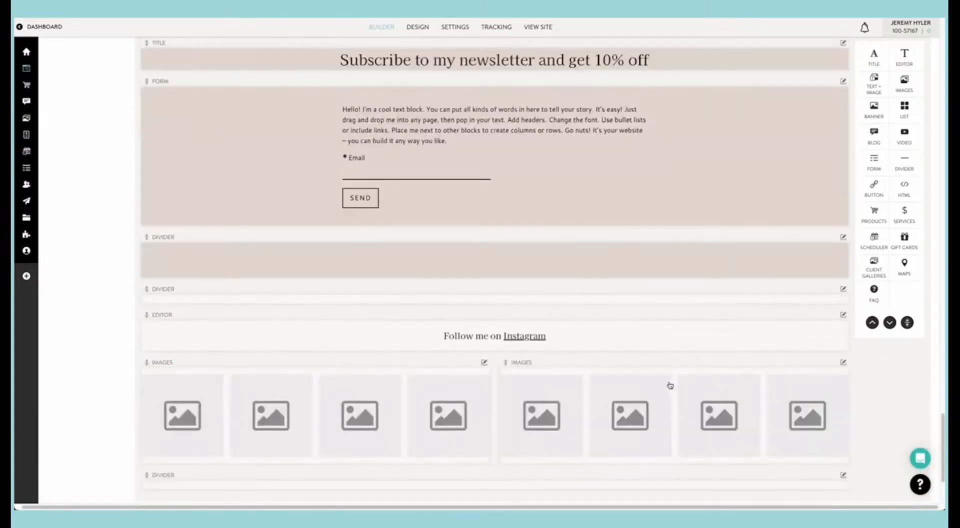
Step: Open the Home page's top banner, examine its image item's text, alignment and link settings, and close the editor
scroll(670, 385, up, 12)
scroll(670, 385, up, 15)
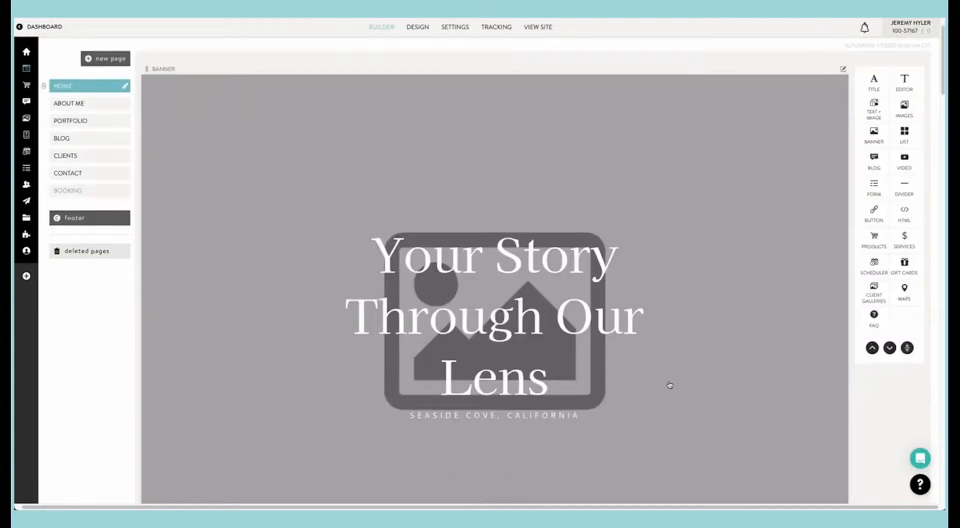
scroll(669, 384, down, 4)
scroll(670, 385, up, 4)
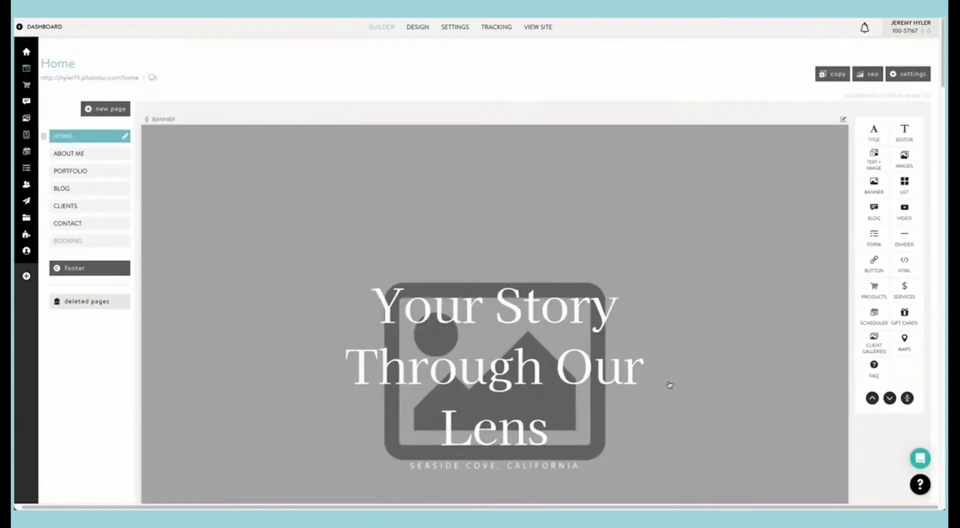
scroll(670, 385, down, 2)
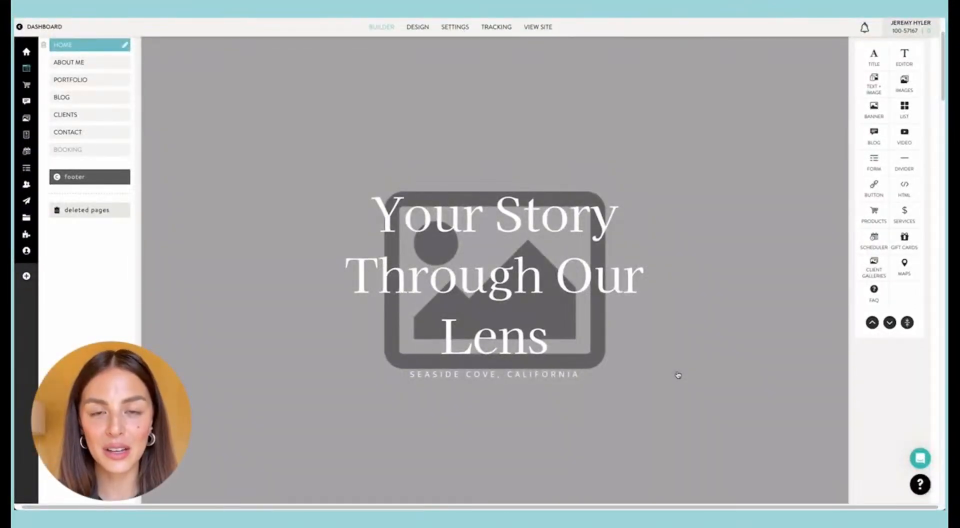
click(677, 374)
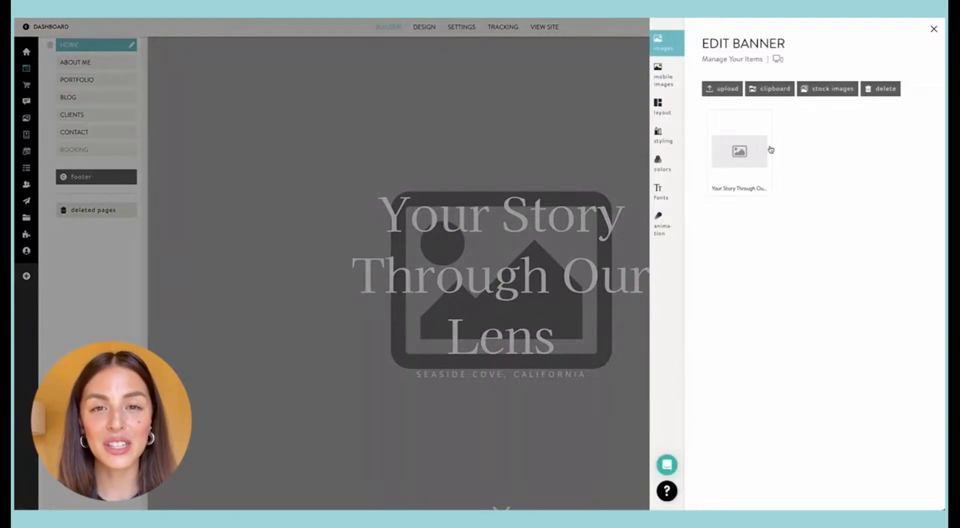
click(739, 155)
scroll(750, 210, down, 5)
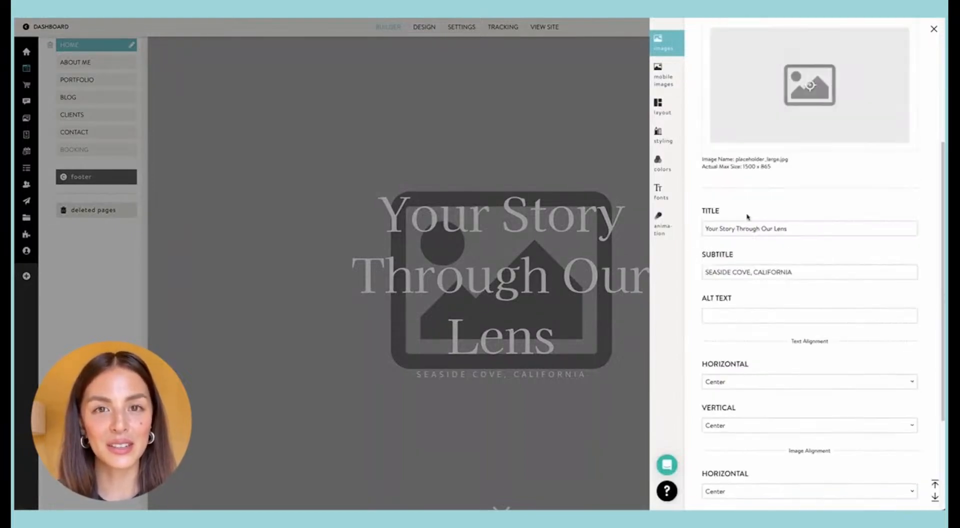
scroll(769, 265, down, 3)
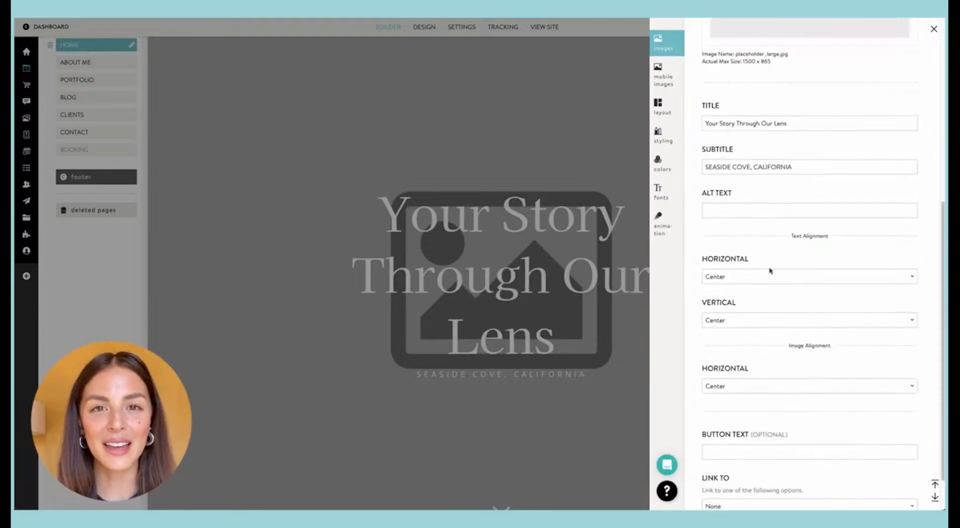
scroll(769, 270, up, 7)
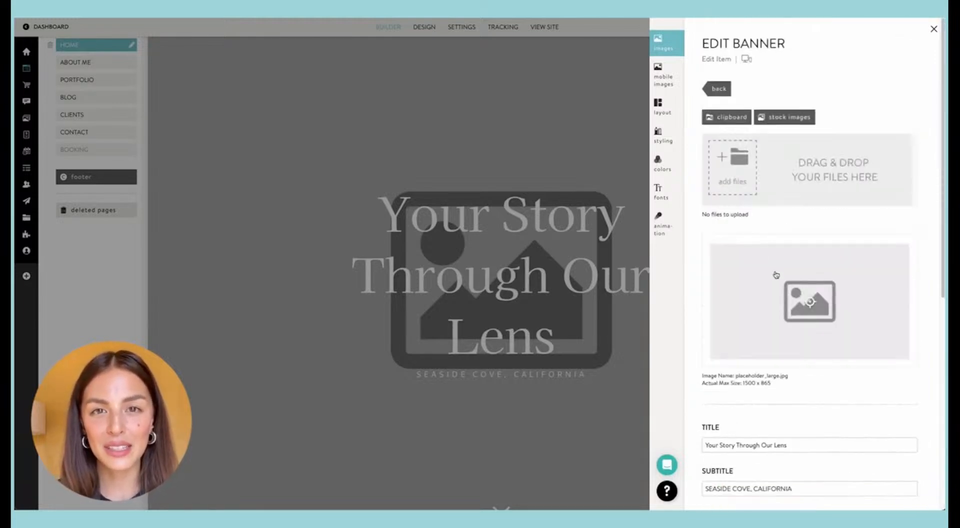
click(721, 89)
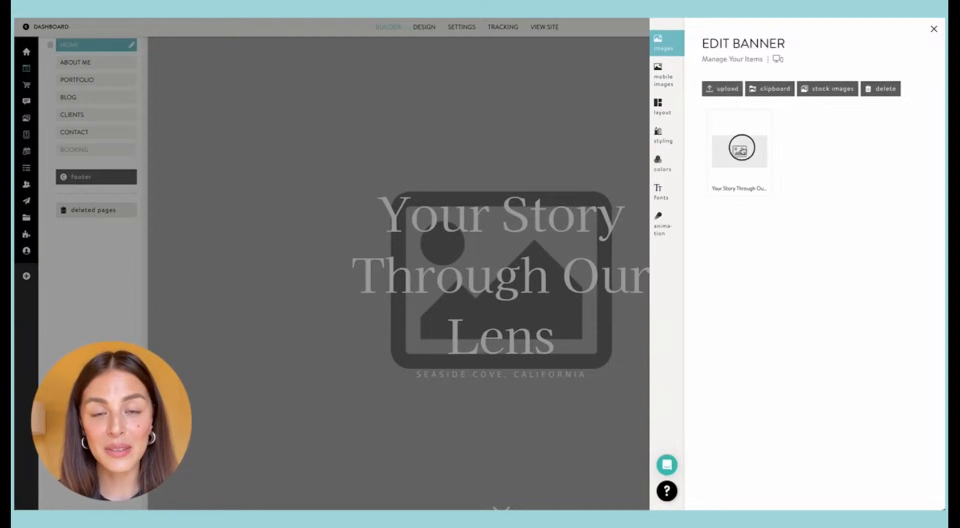
drag(741, 149, 873, 93)
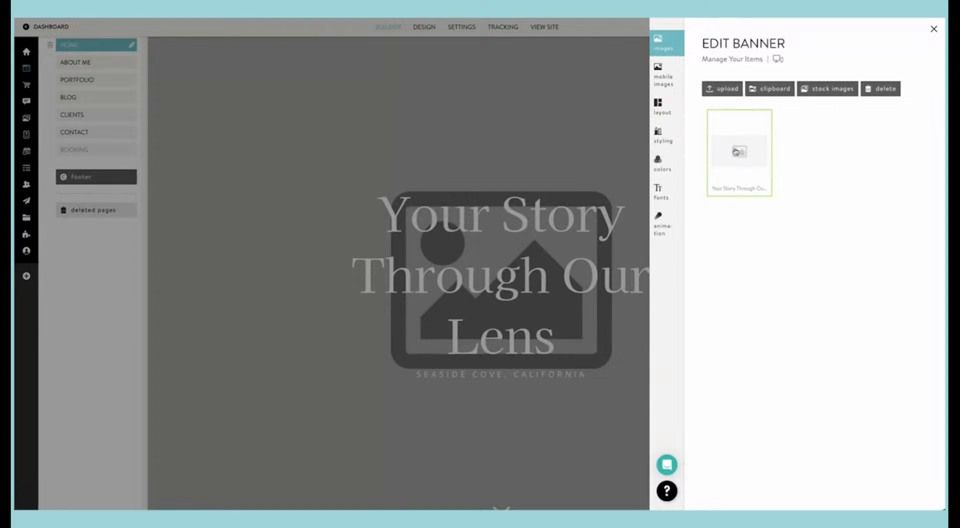
click(566, 133)
Step: In the banner beside the "Capturing every family's unique personality" text, title the first image "1" and save the change
scroll(589, 156, down, 10)
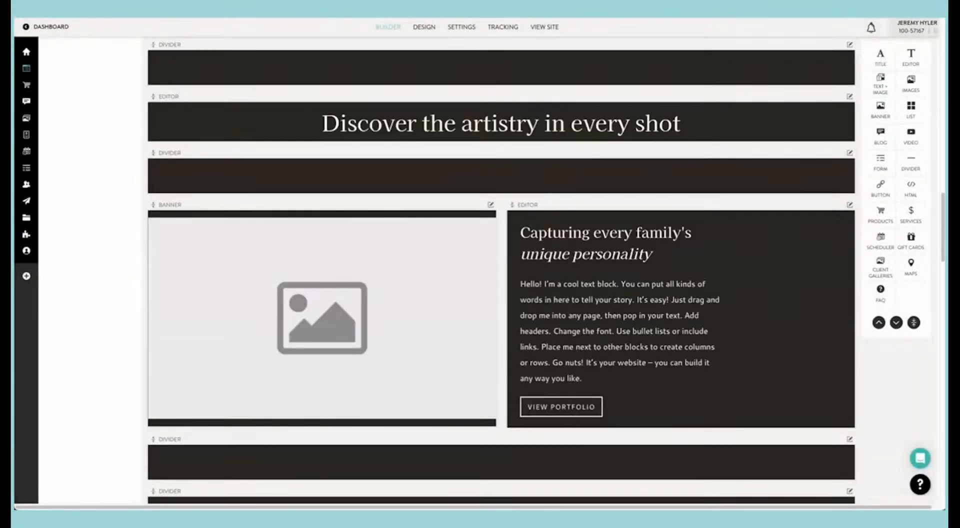
scroll(589, 155, down, 3)
click(476, 131)
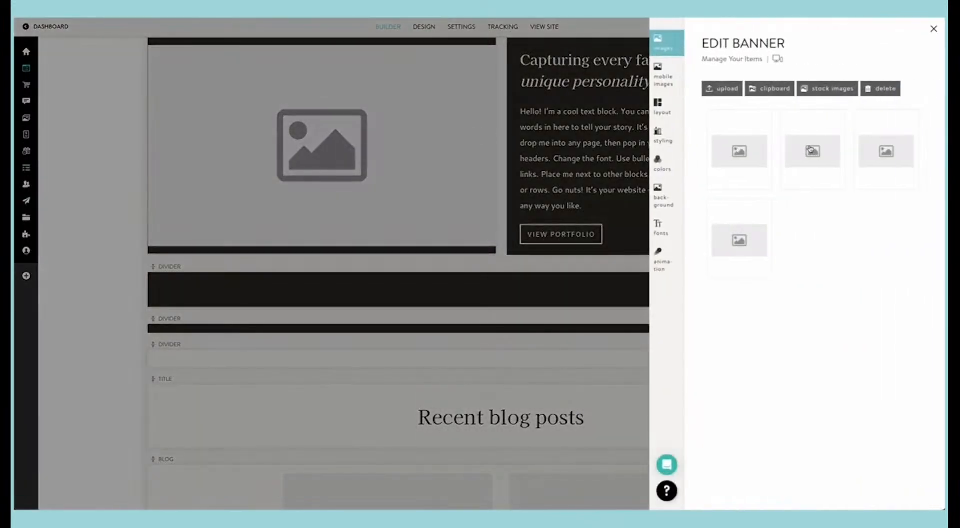
click(743, 150)
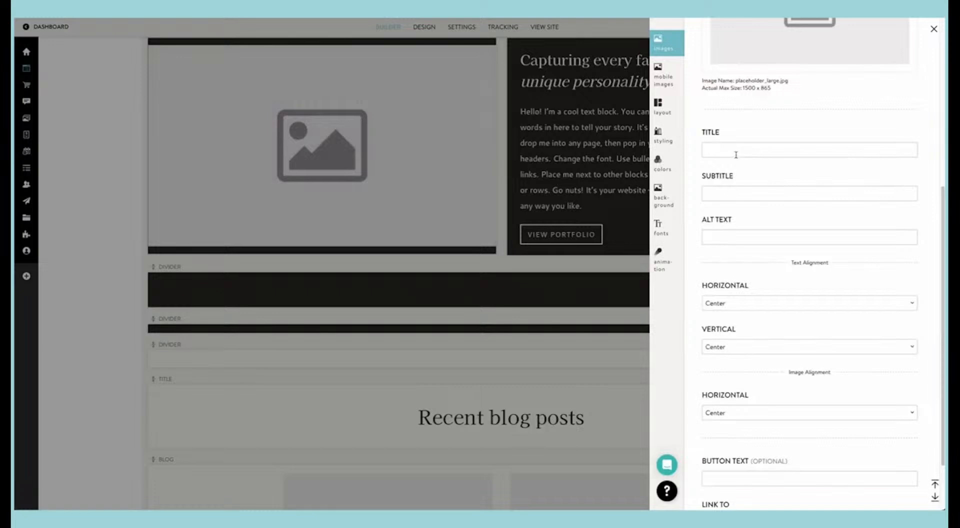
click(740, 148)
text(1)
scroll(740, 148, down, 2)
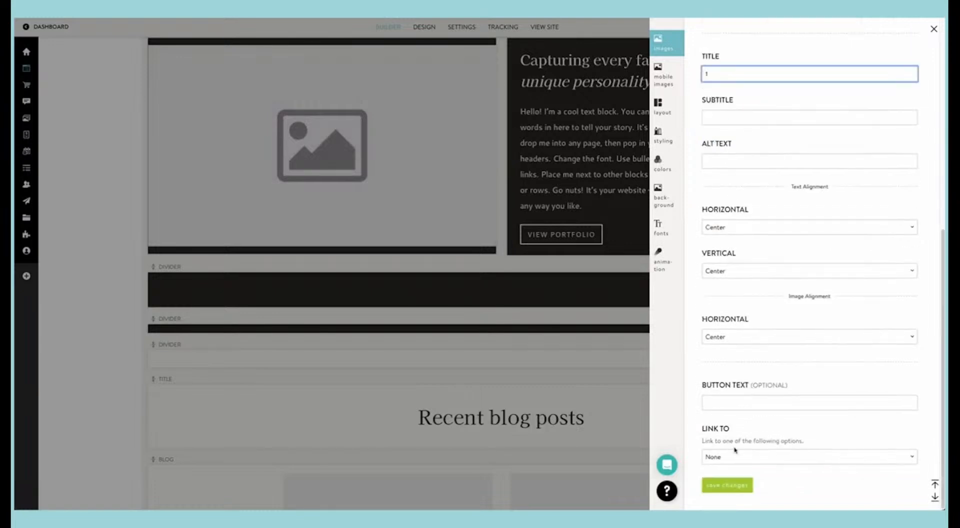
click(740, 484)
Step: Title the same banner's second image "2", save it, and try moving it within the image order before closing the editor
click(813, 160)
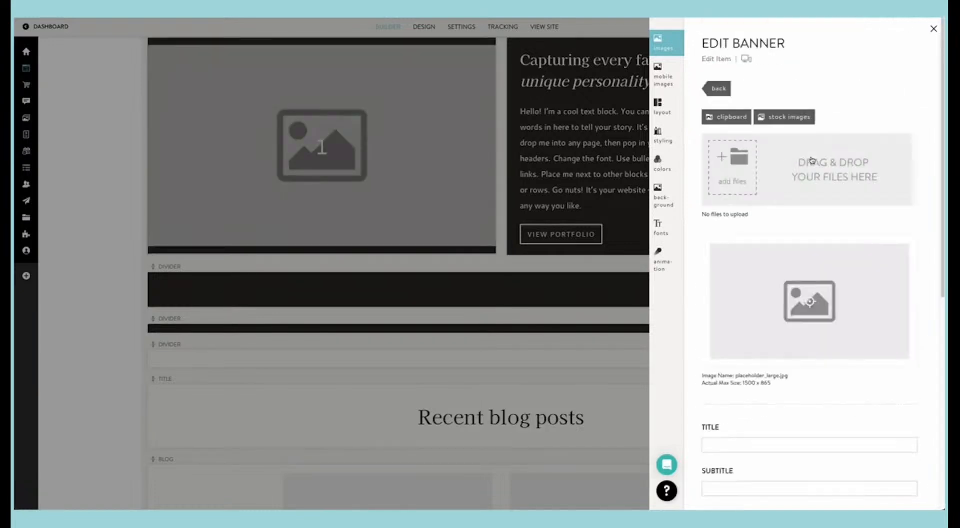
scroll(737, 400, down, 1)
click(733, 413)
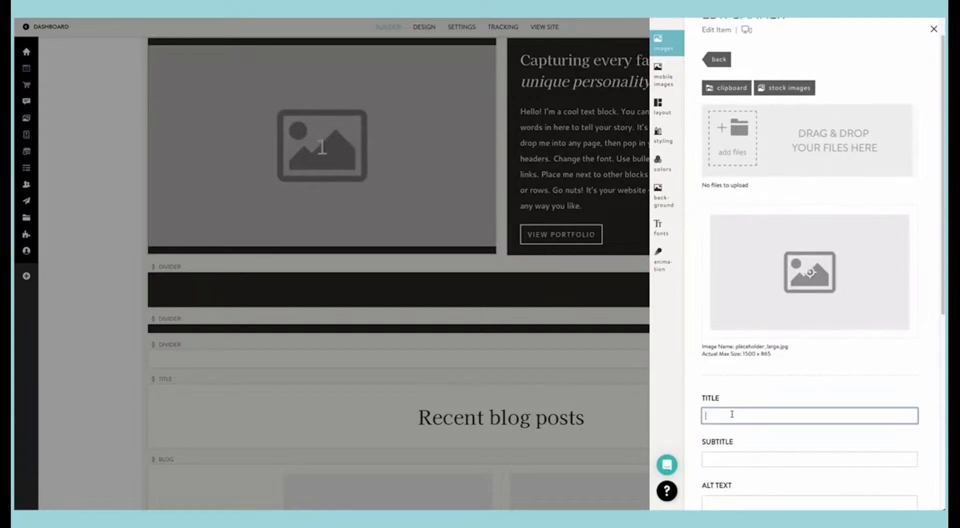
text(2)
scroll(734, 489, down, 5)
click(735, 488)
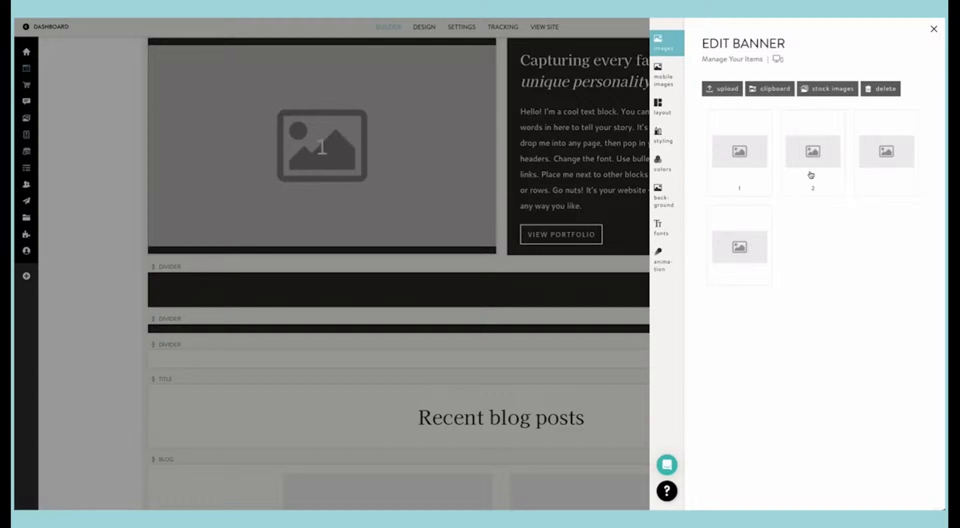
drag(811, 175, 788, 158)
click(599, 210)
Step: Change the subtitle of the Home page's top banner image to "GREENSBORO, NORTH CAROLINA" and save it
scroll(602, 219, up, 20)
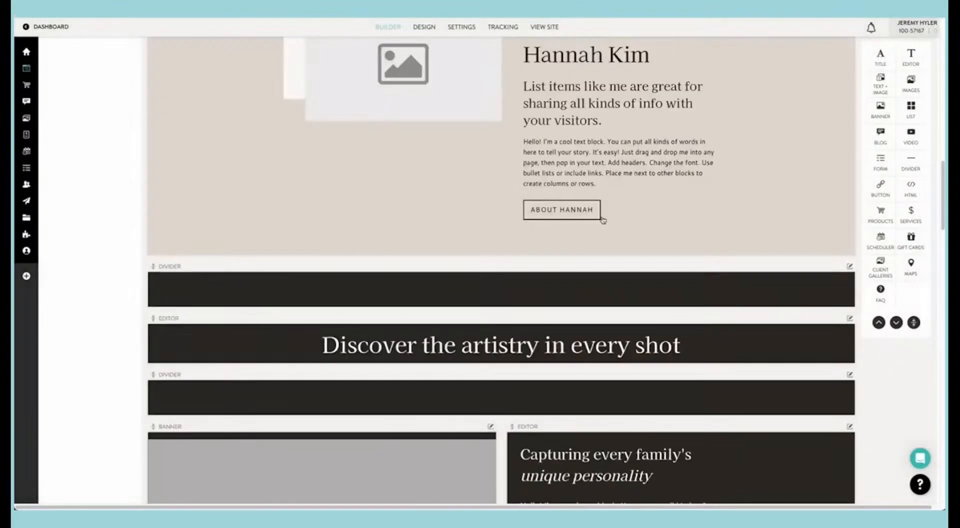
scroll(605, 216, down, 2)
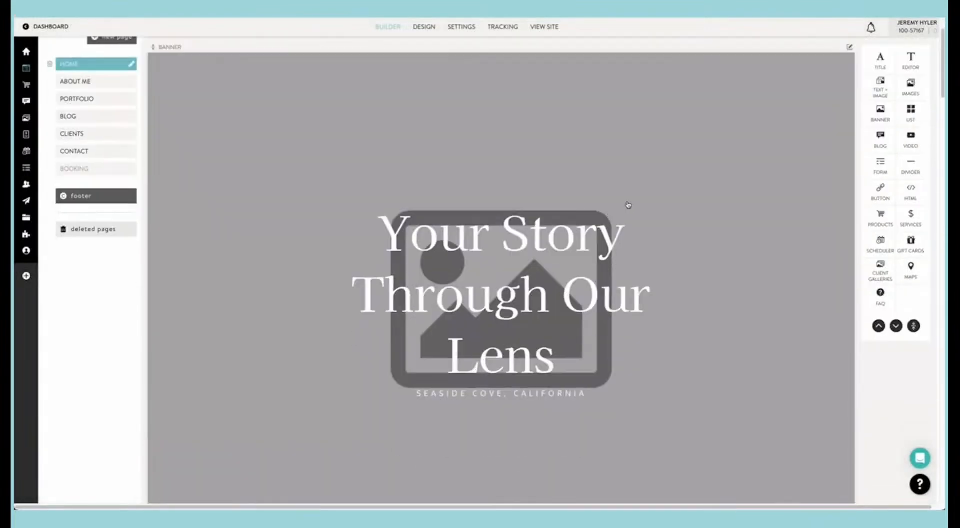
click(629, 205)
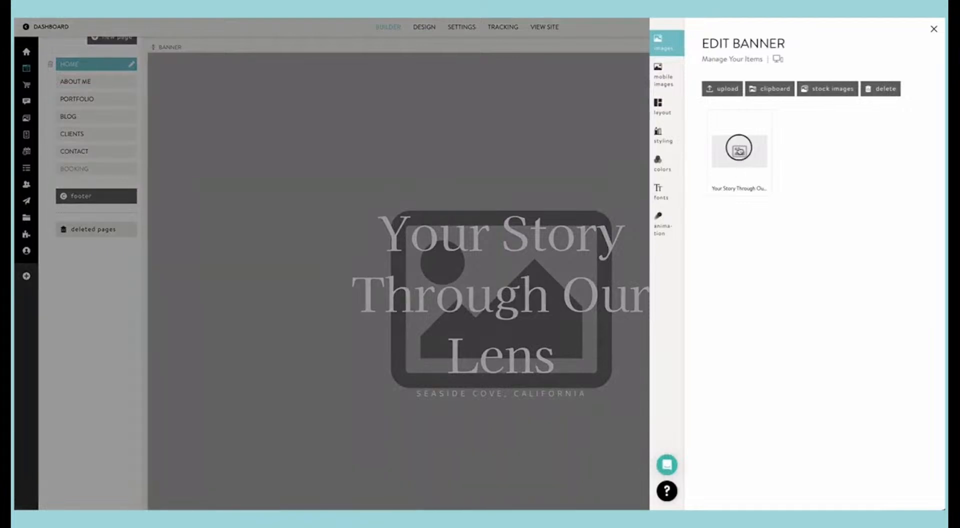
click(737, 149)
scroll(746, 211, down, 5)
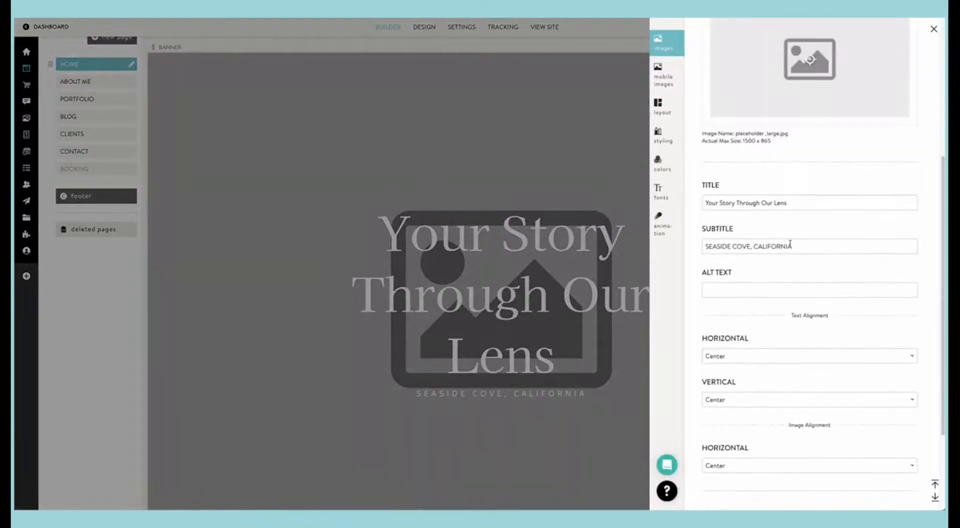
drag(789, 244, 696, 245)
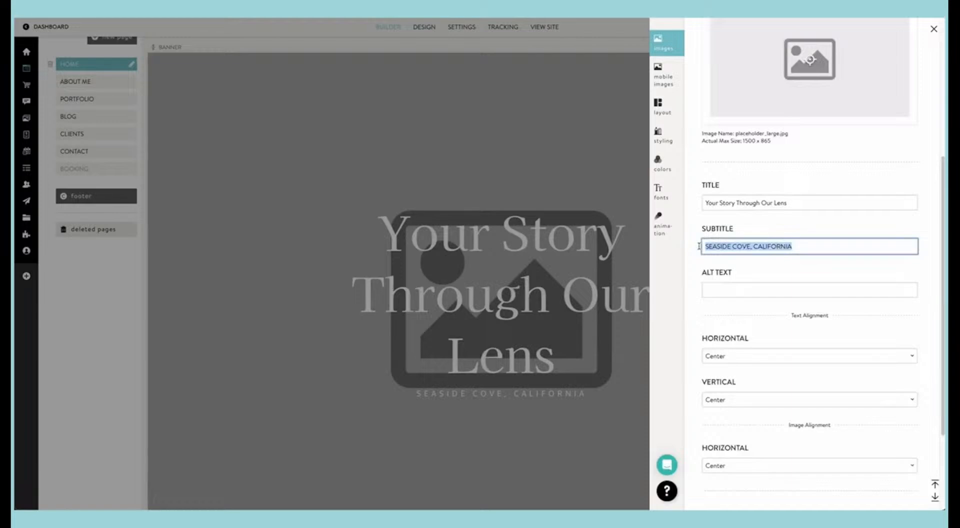
text(G)
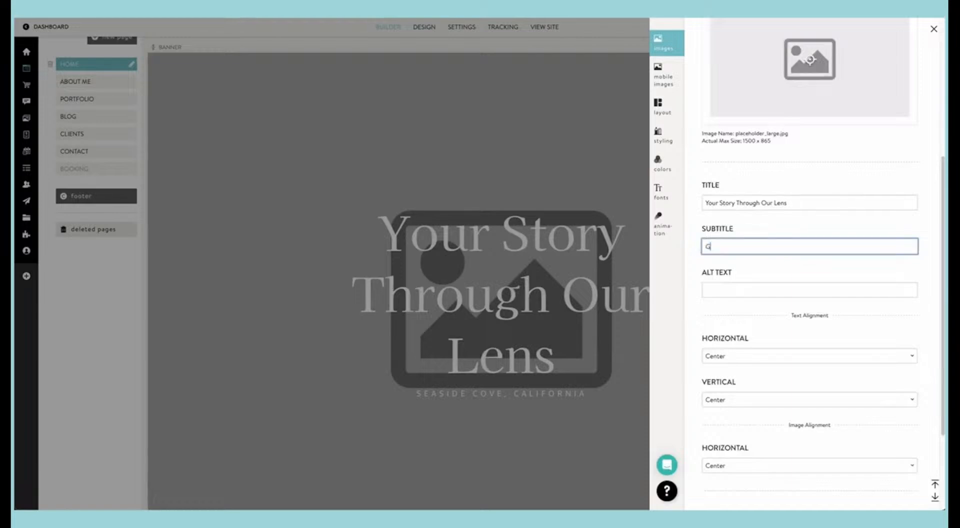
text(REENSBORO, NORTH CAROLINA)
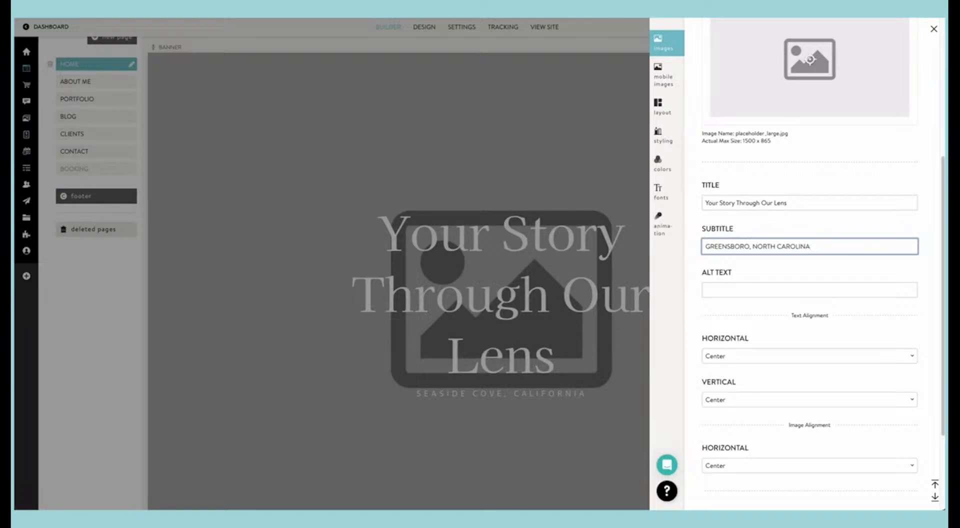
scroll(701, 322, down, 3)
click(739, 483)
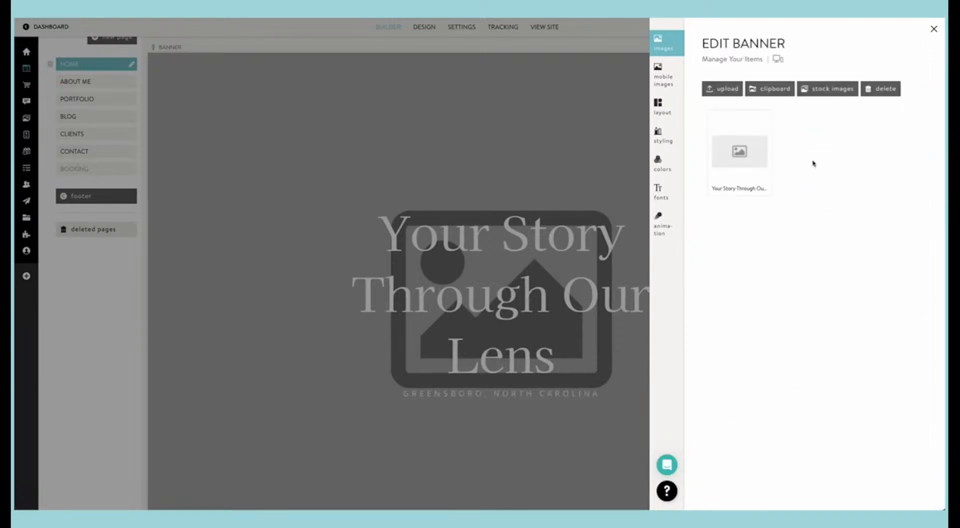
Step: Replace the top banner's placeholder with the photo of the family on the seaside rocks from the clipboard's family folder, and close the editor
click(750, 150)
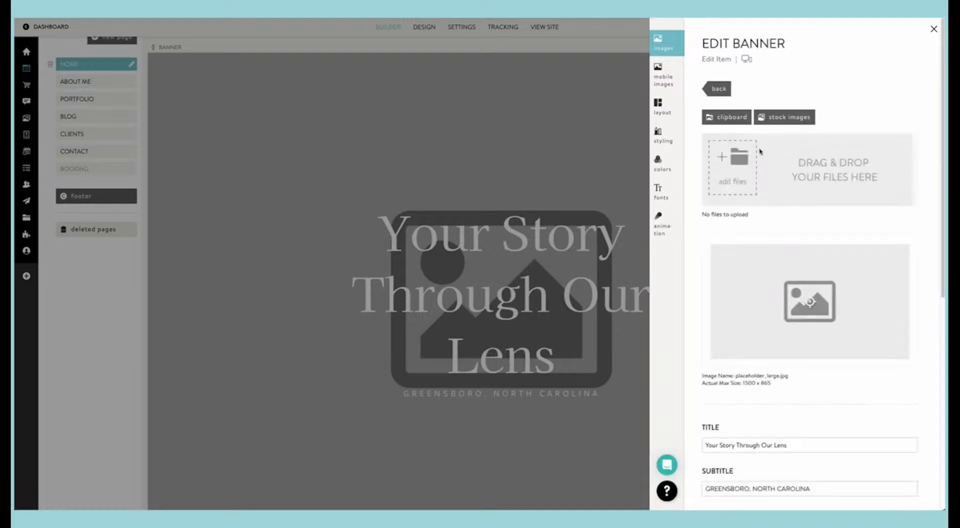
click(733, 119)
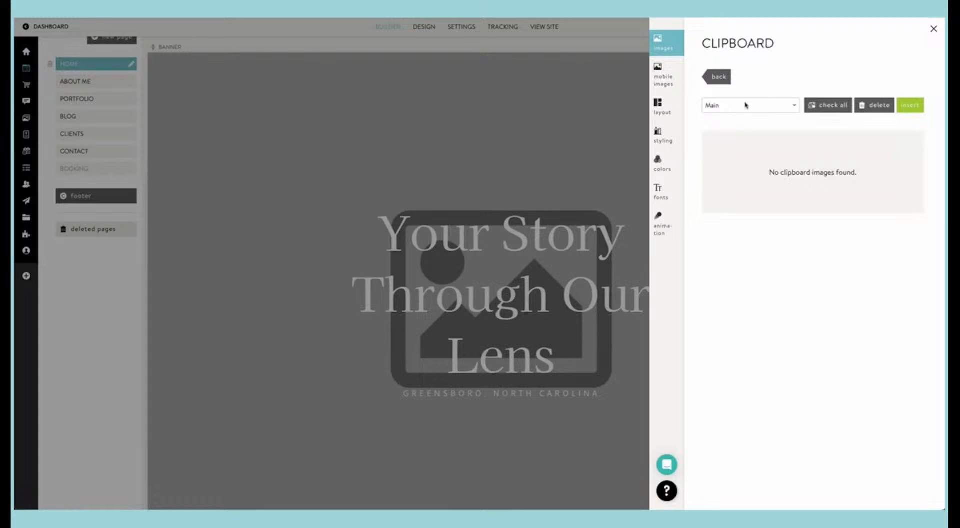
click(744, 104)
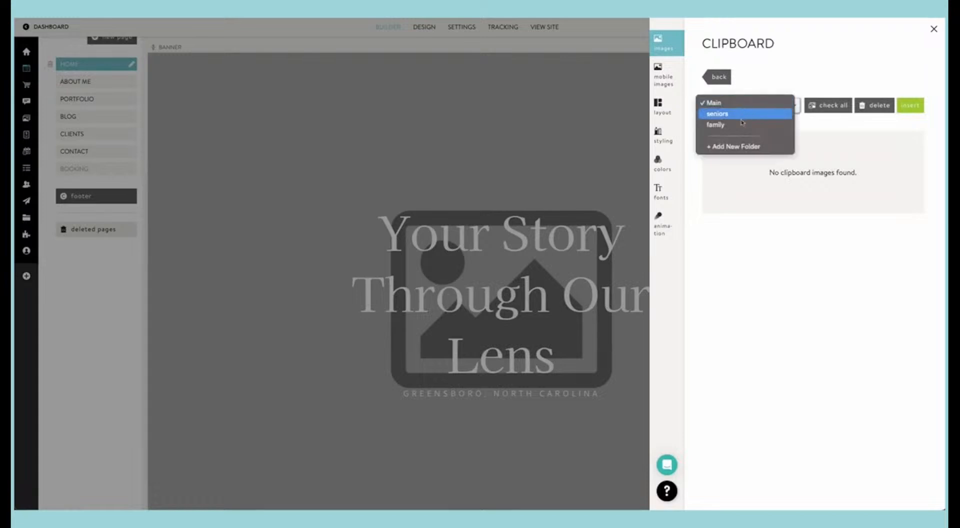
click(741, 125)
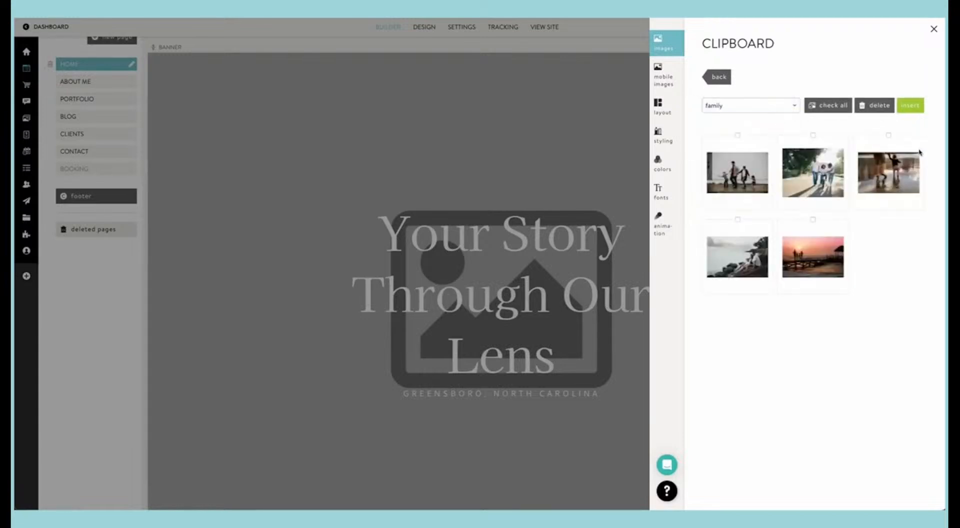
click(756, 253)
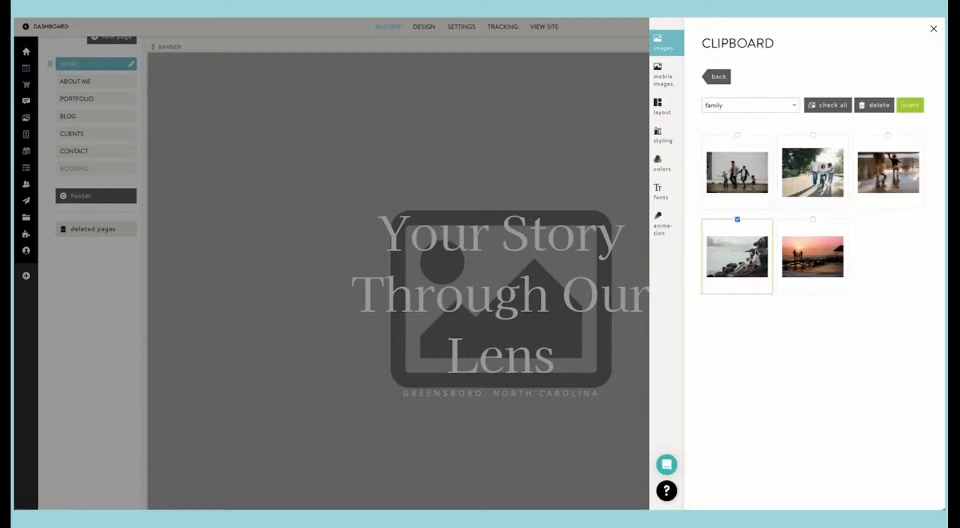
click(916, 106)
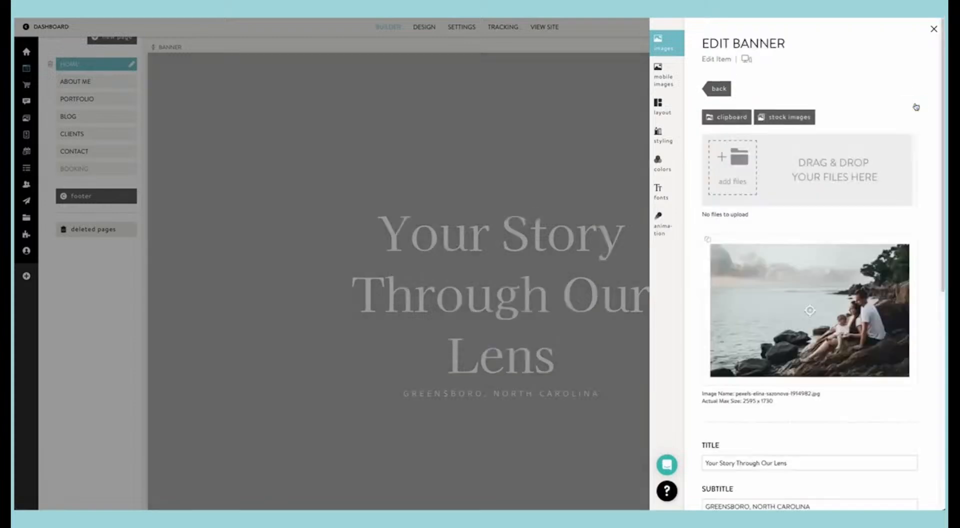
click(603, 144)
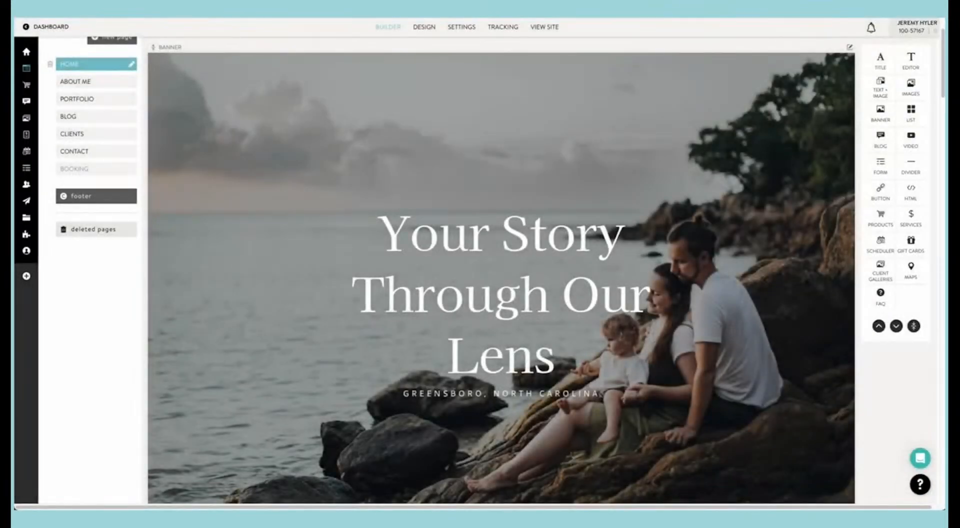
Step: View the live site's Home page, examine the top banner and the introductory text below it, and return to the builder
click(545, 28)
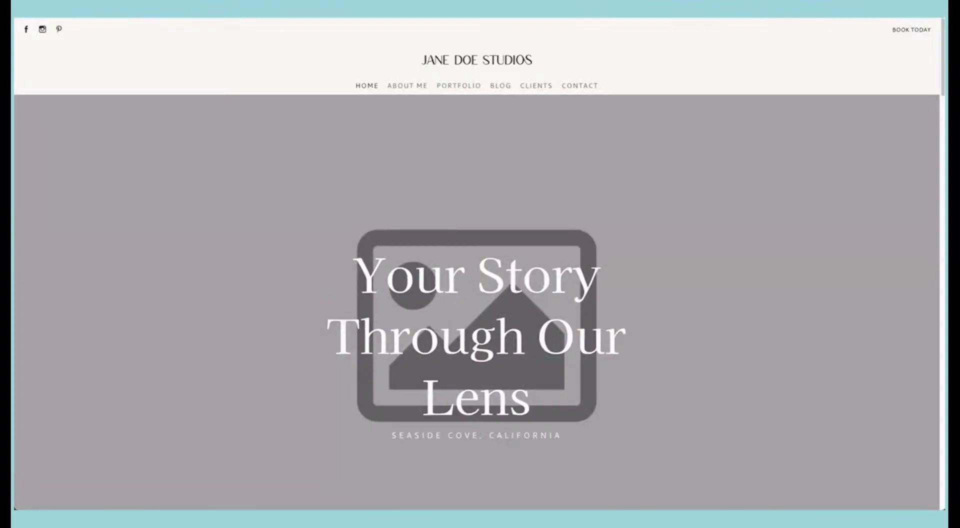
scroll(711, 103, down, 3)
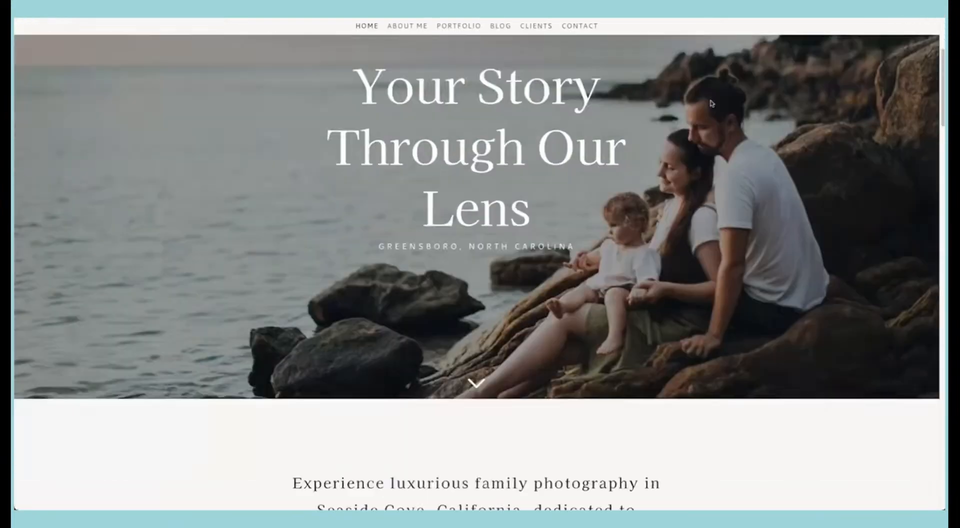
scroll(711, 104, down, 2)
scroll(711, 104, up, 4)
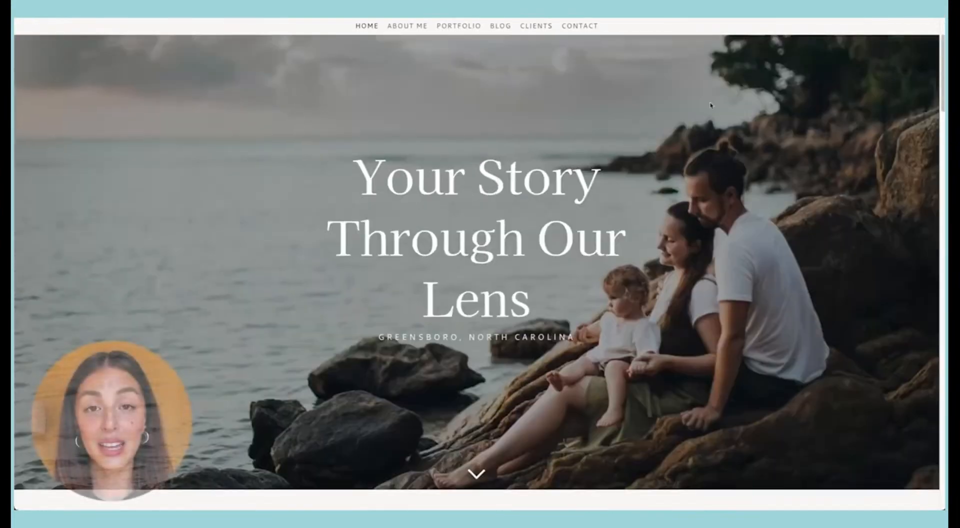
scroll(711, 105, down, 5)
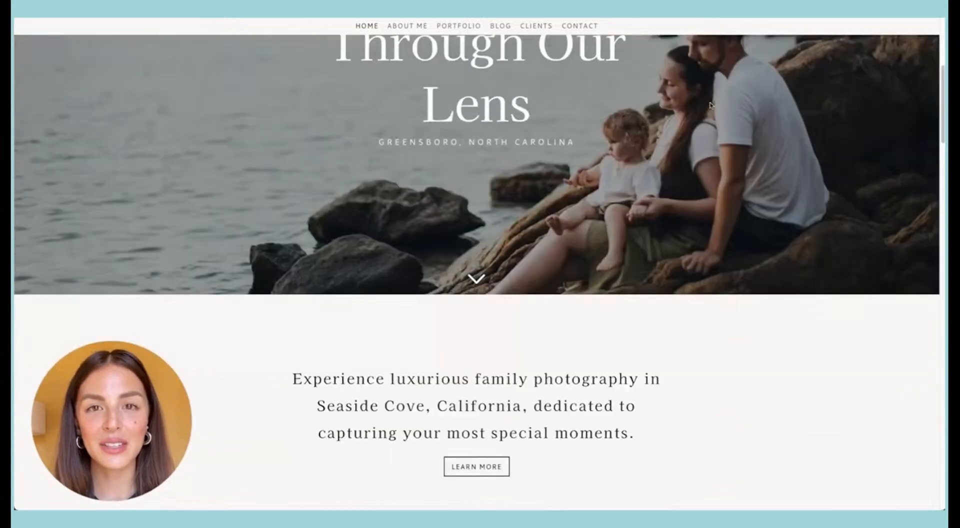
scroll(712, 103, down, 3)
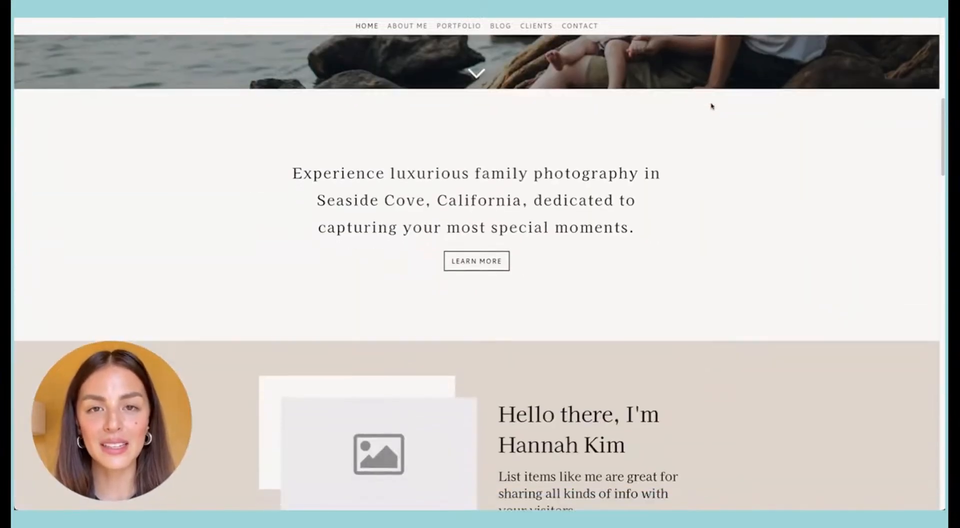
scroll(573, 134, up, 1)
scroll(589, 131, up, 1)
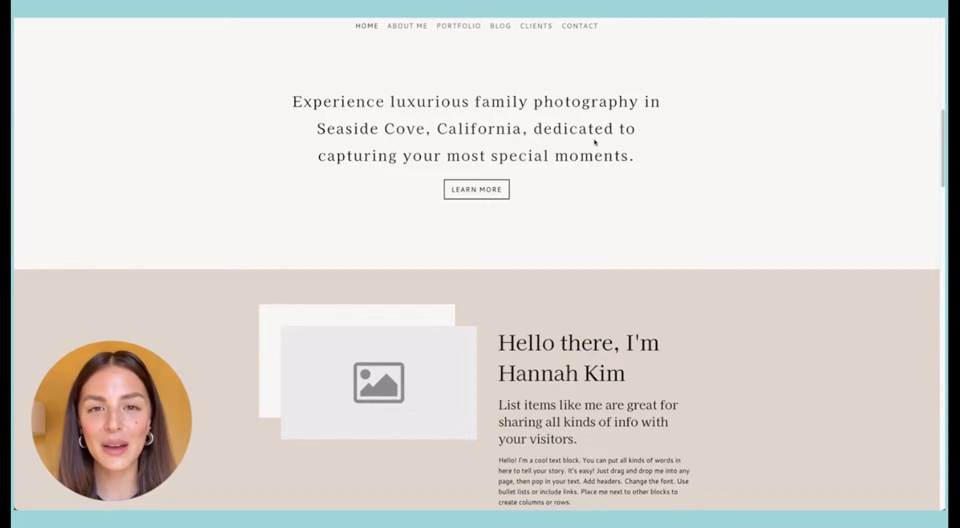
scroll(595, 142, up, 1)
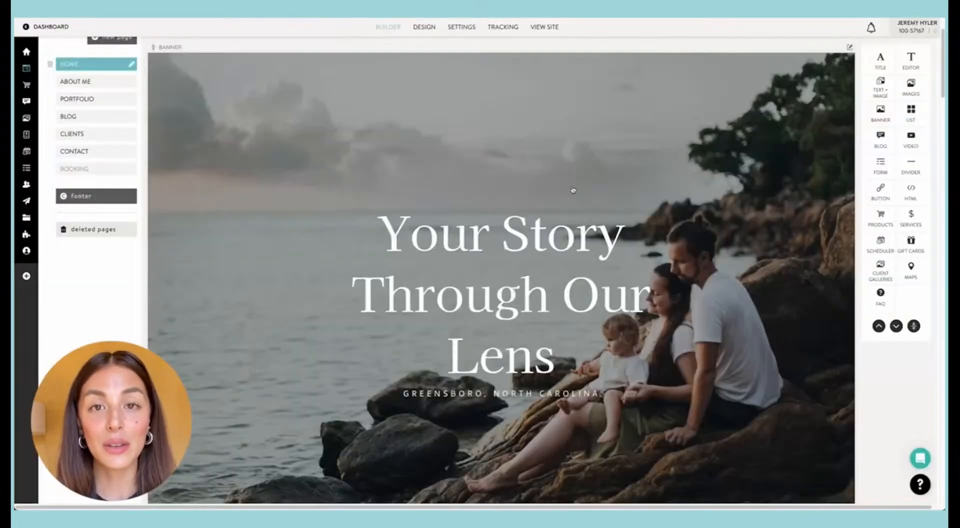
Step: Duplicate the "Experience luxurious family photography" Editor block on the Home page
scroll(580, 195, down, 8)
click(601, 241)
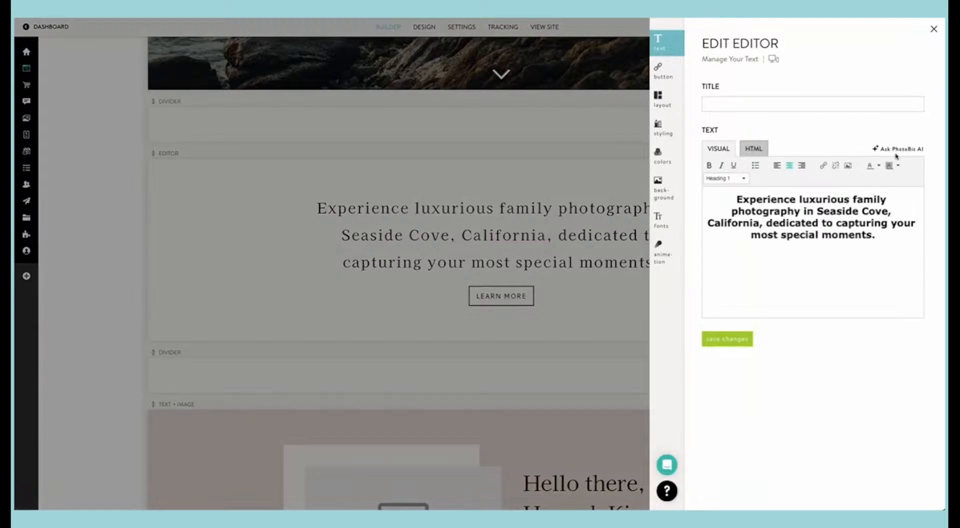
click(581, 220)
mouse_move(849, 153)
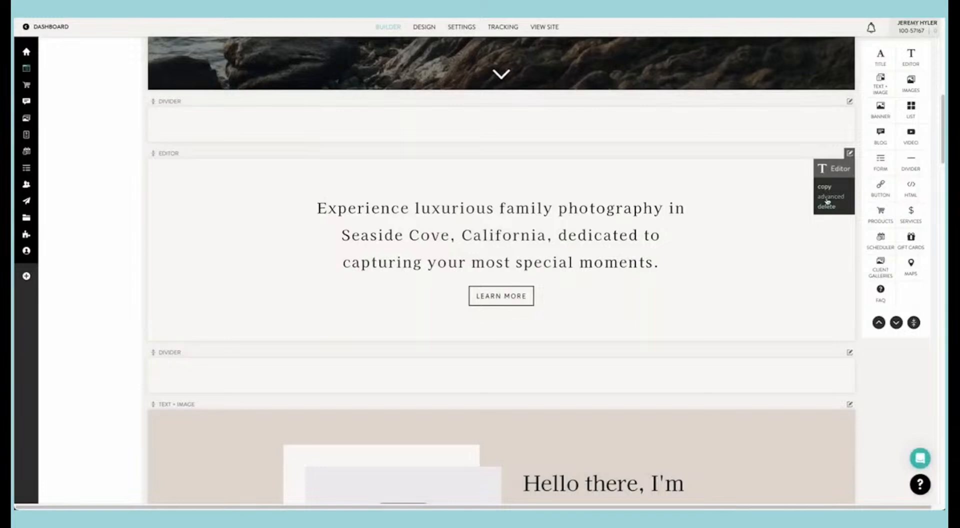
click(827, 190)
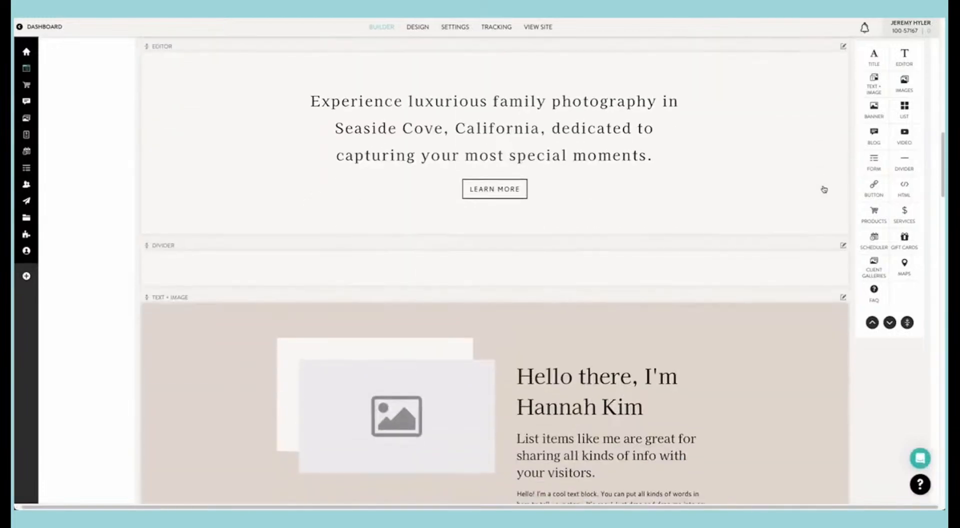
Step: Generate the upper Editor block's text with AI: "write a welcome message for Jane doe studios in North Carolina that is a family and senior photographer"
click(607, 237)
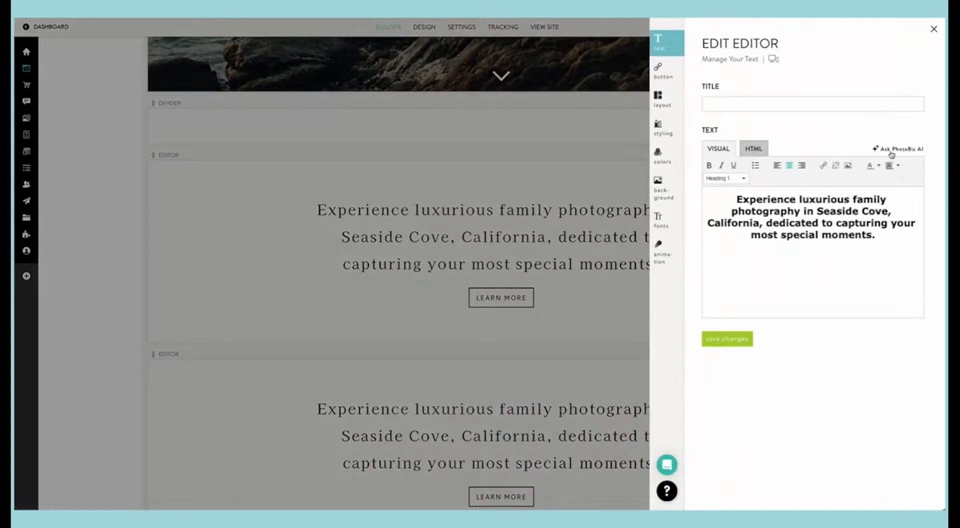
click(891, 150)
click(793, 151)
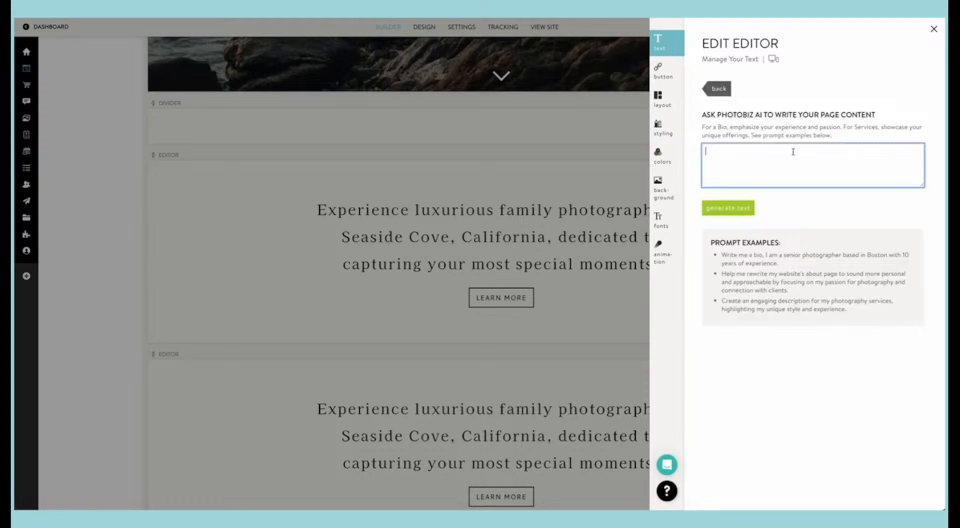
text(write a welcome message for jane doe u)
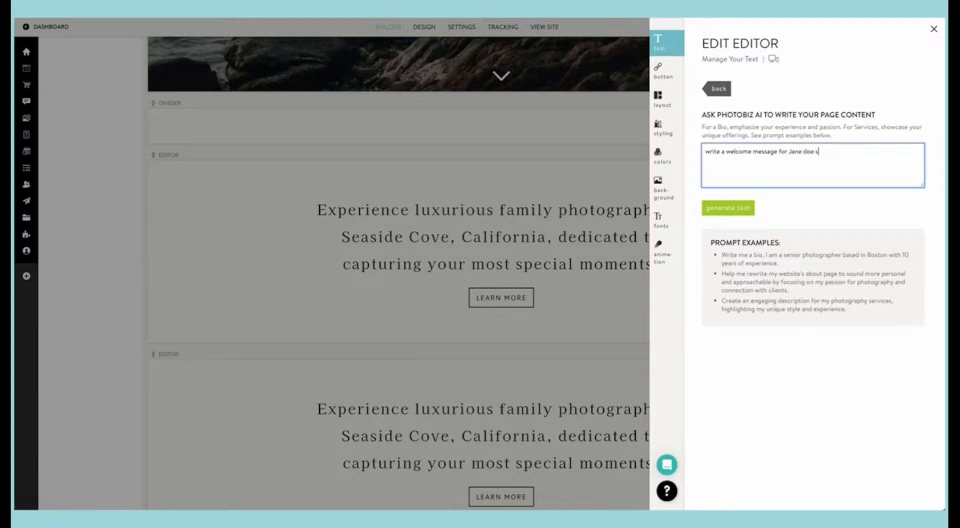
text(dios in north carolina that is a family and seni)
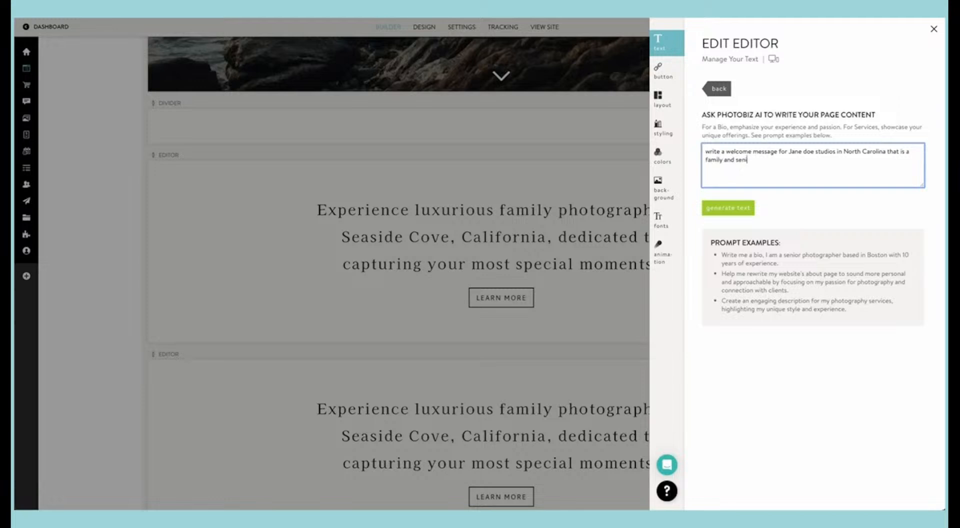
text(or photographer)
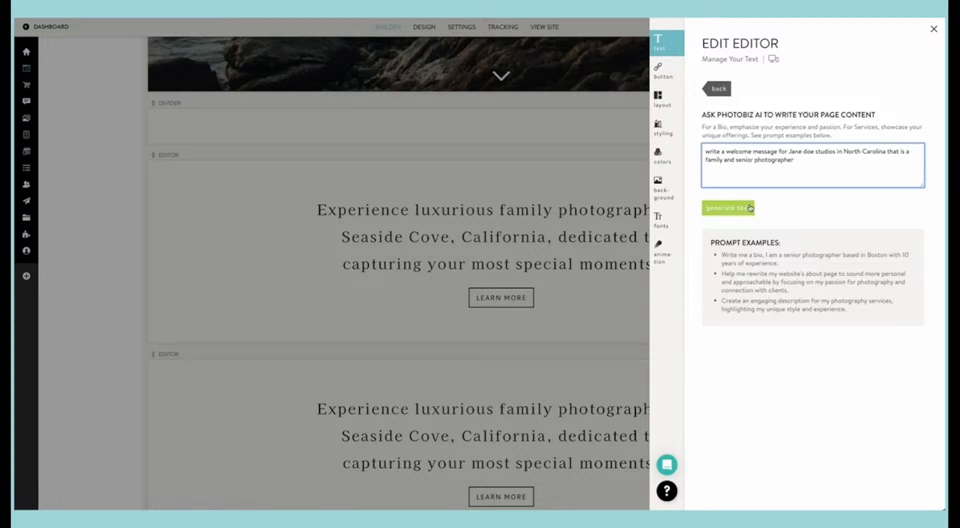
click(728, 205)
click(739, 206)
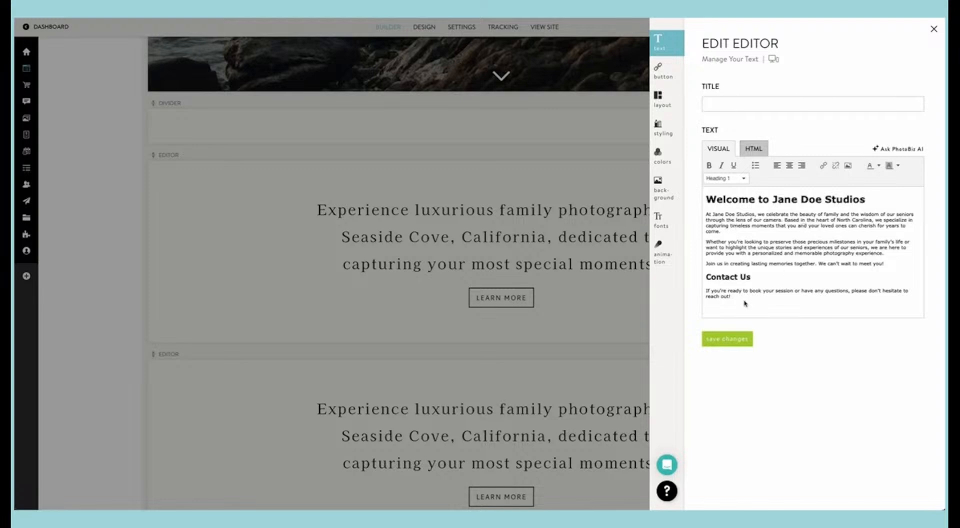
Step: Delete the "Contact Us" section from the generated welcome text, center the remaining text, and save the changes
drag(745, 296, 703, 278)
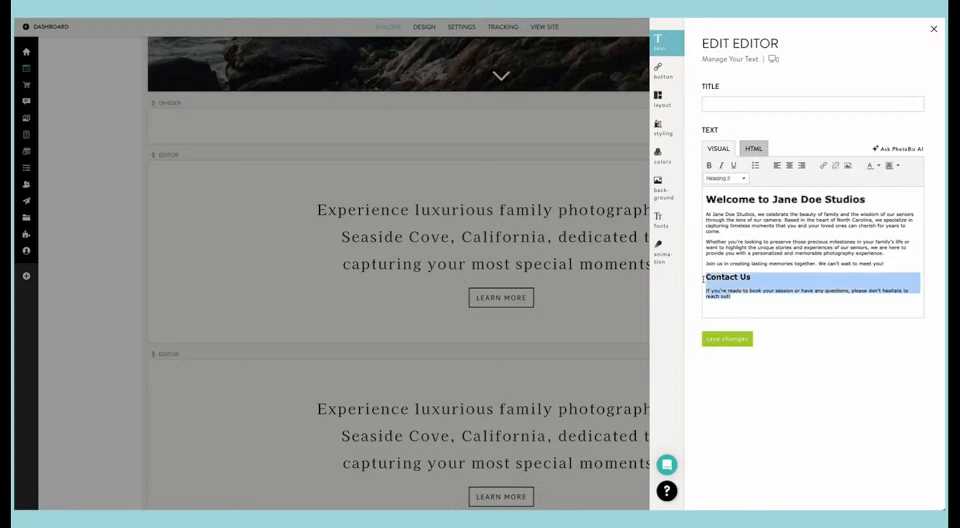
key(BackSpace)
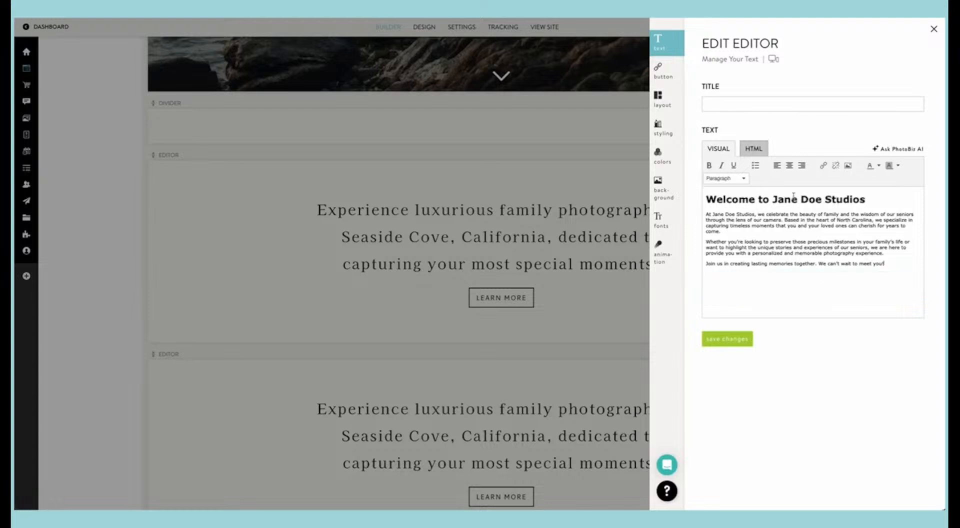
drag(887, 265, 698, 198)
click(789, 166)
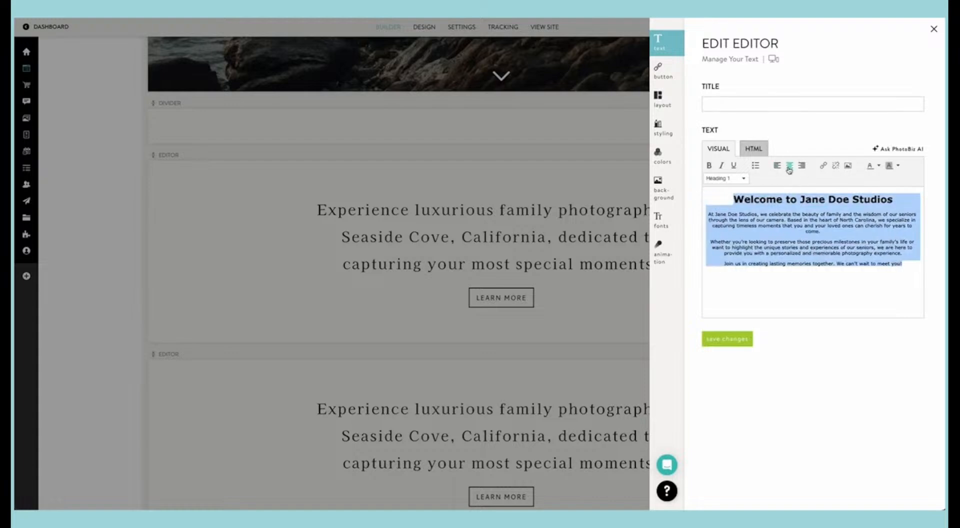
click(740, 338)
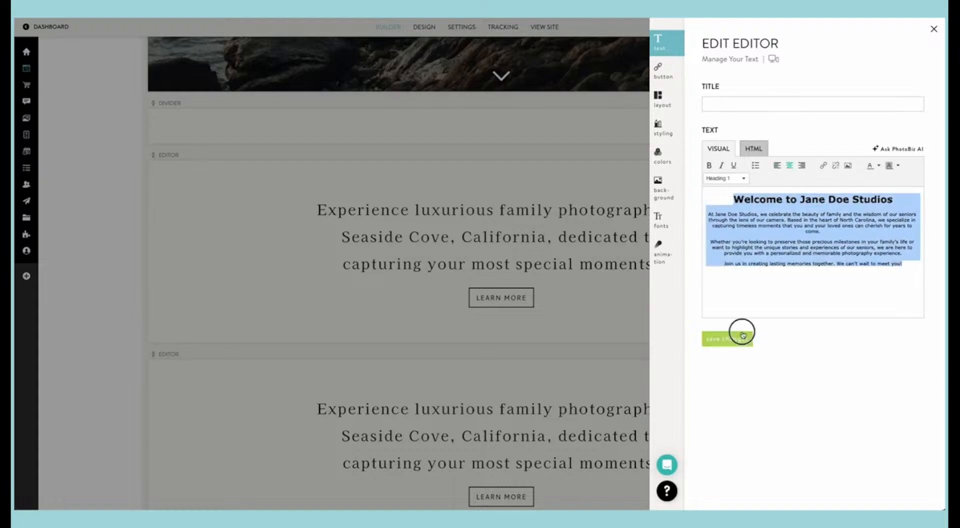
Step: Format the welcome text's body paragraphs below the heading as Heading 2 and save the changes
click(754, 271)
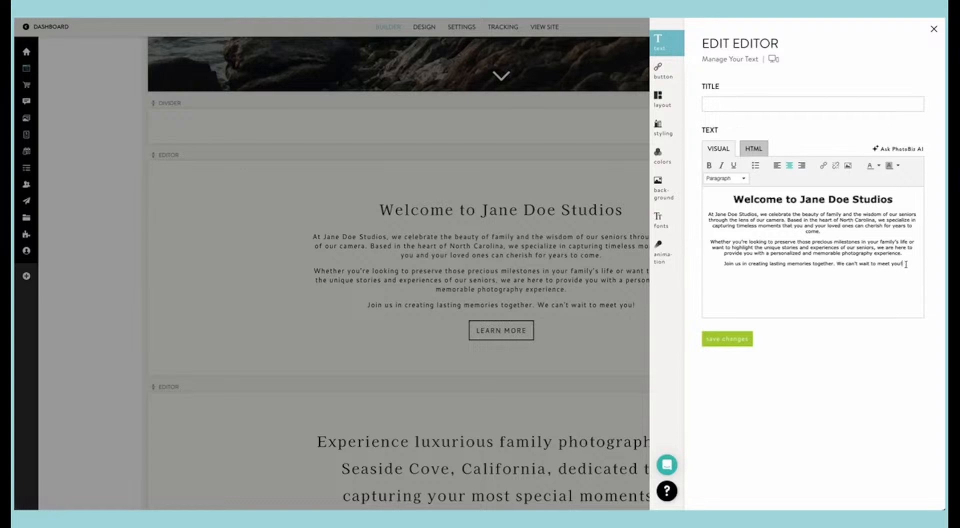
drag(904, 263, 707, 214)
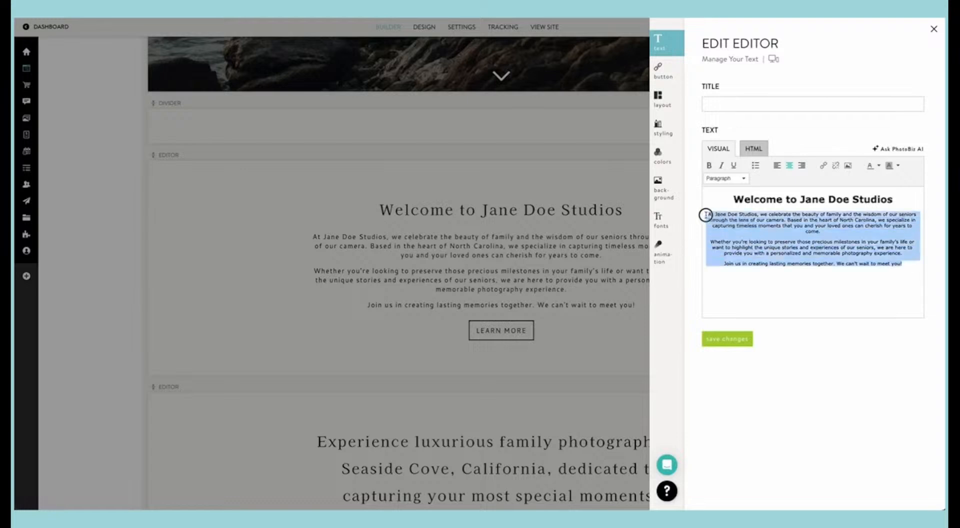
click(719, 181)
click(725, 248)
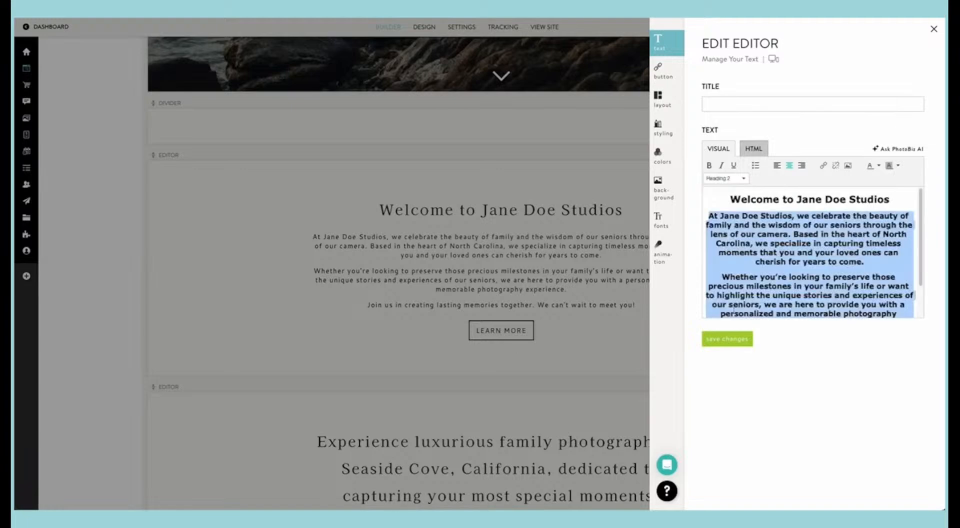
click(738, 339)
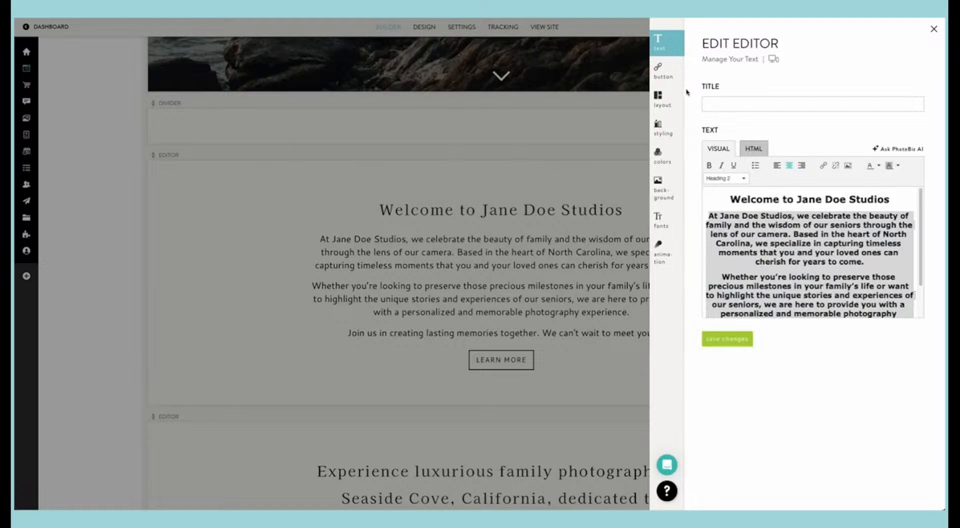
Step: Move the "Welcome to Jane Doe Studios" heading out of the Editor block's text and into its title
triple_click(786, 199)
key(ctrl+c)
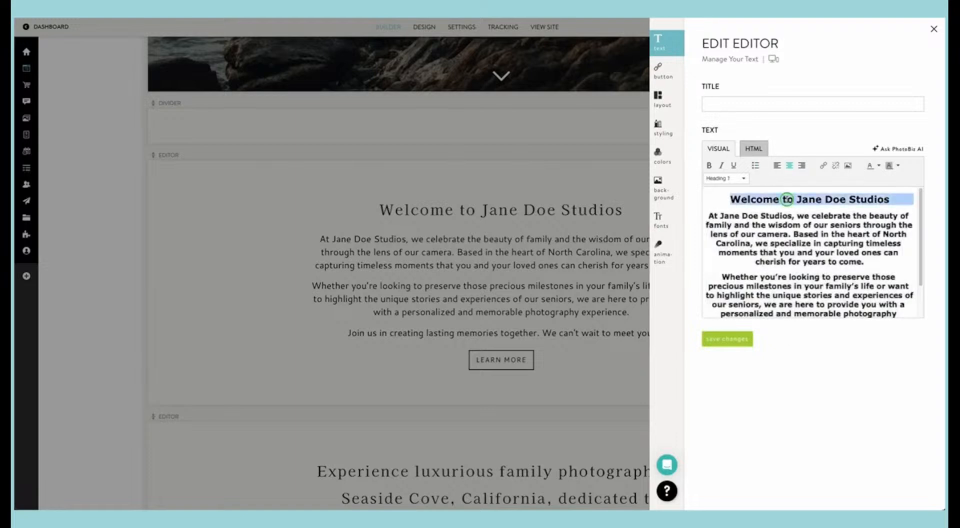
right_click(788, 199)
click(797, 238)
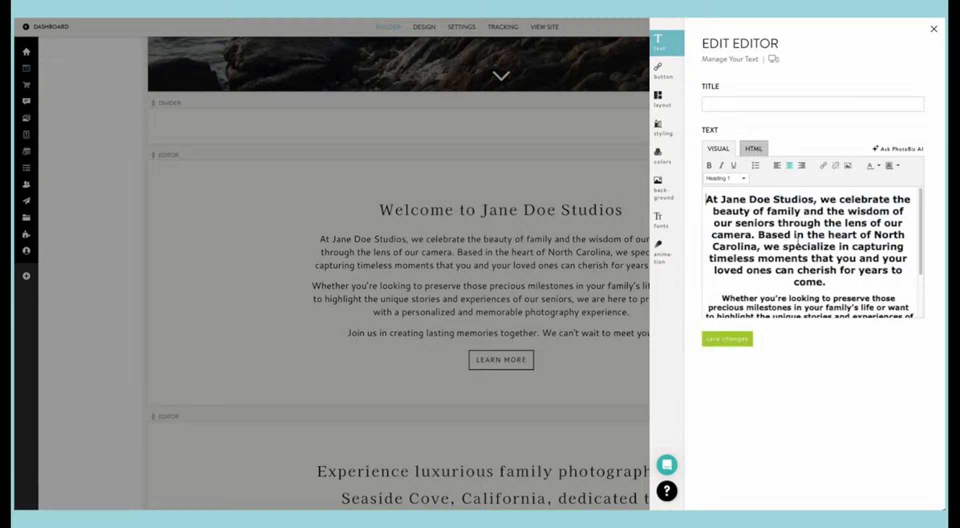
click(756, 106)
key(ctrl+v)
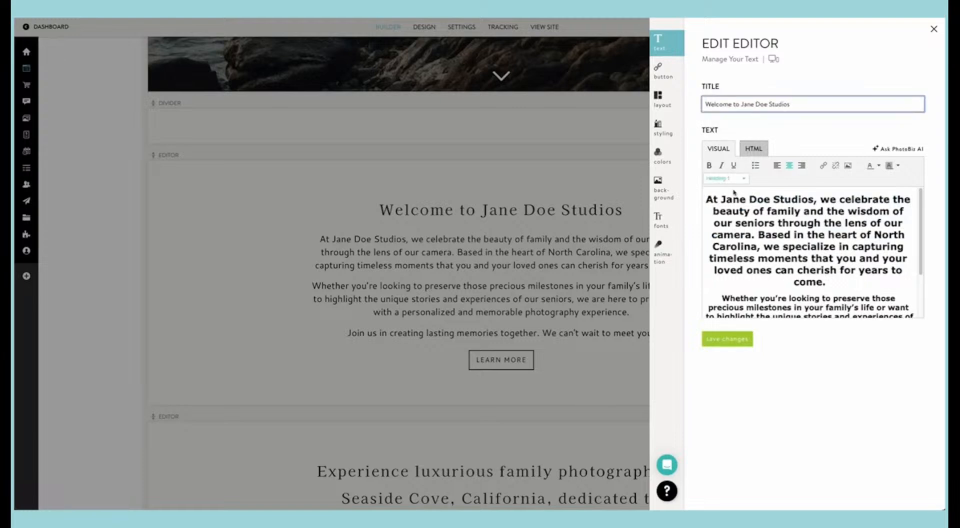
Step: Format all the remaining welcome text as Heading 2 and save the block's title and text
scroll(815, 287, down, 2)
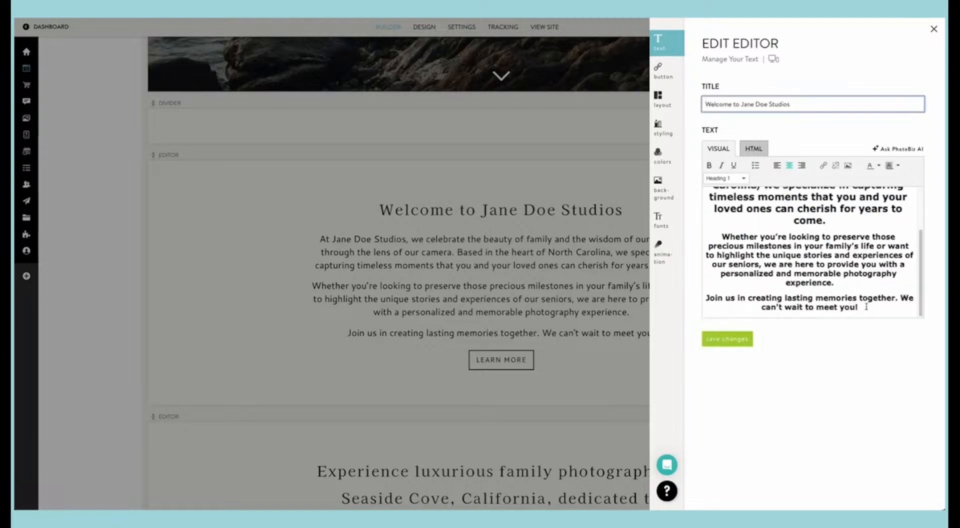
drag(866, 306, 720, 186)
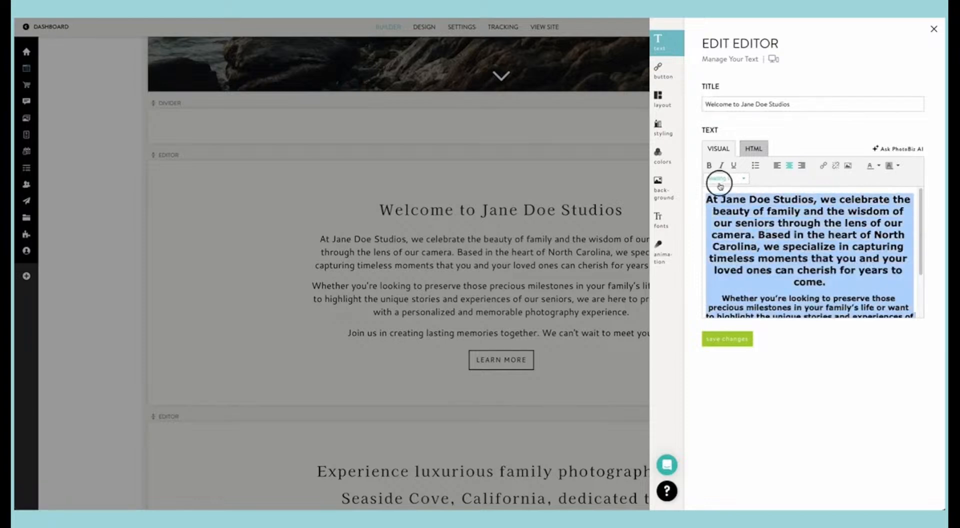
click(719, 180)
click(738, 246)
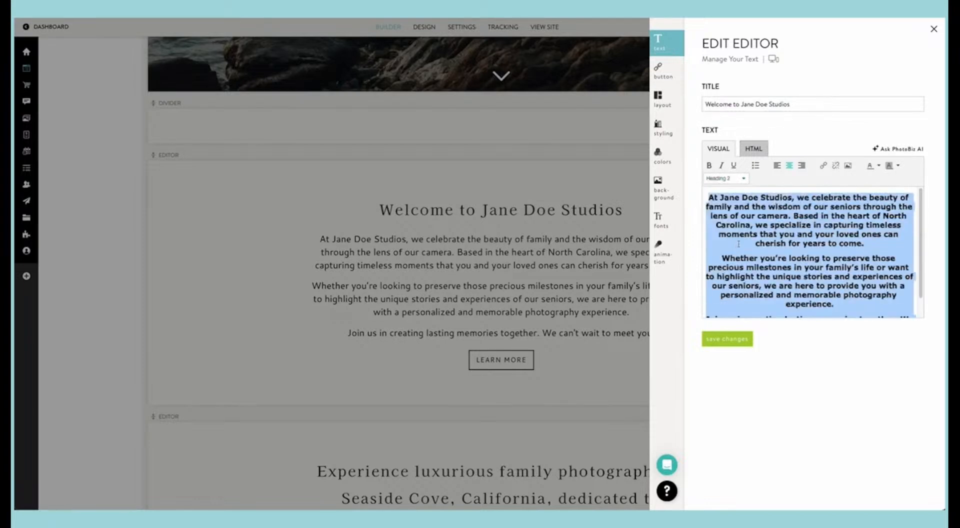
click(731, 334)
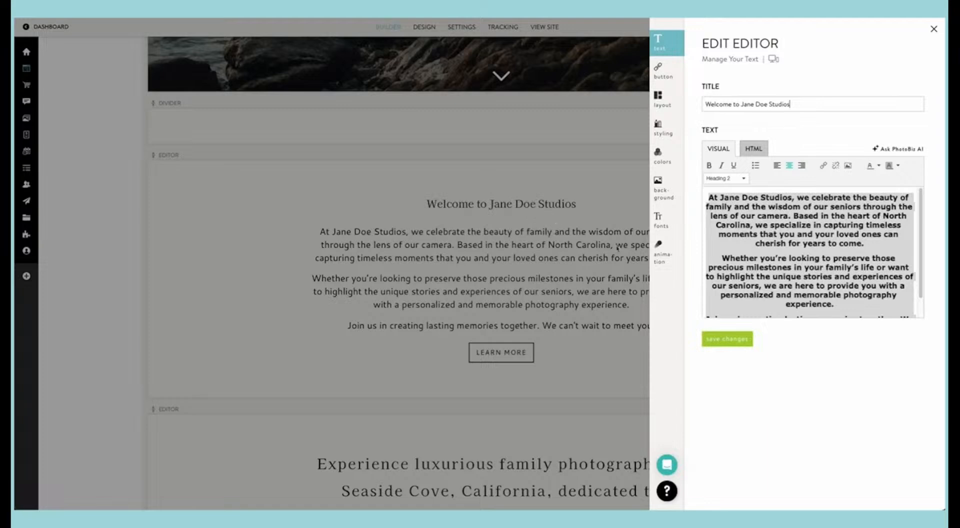
Step: Review the welcome Editor block's button link, layout and styling options
click(663, 74)
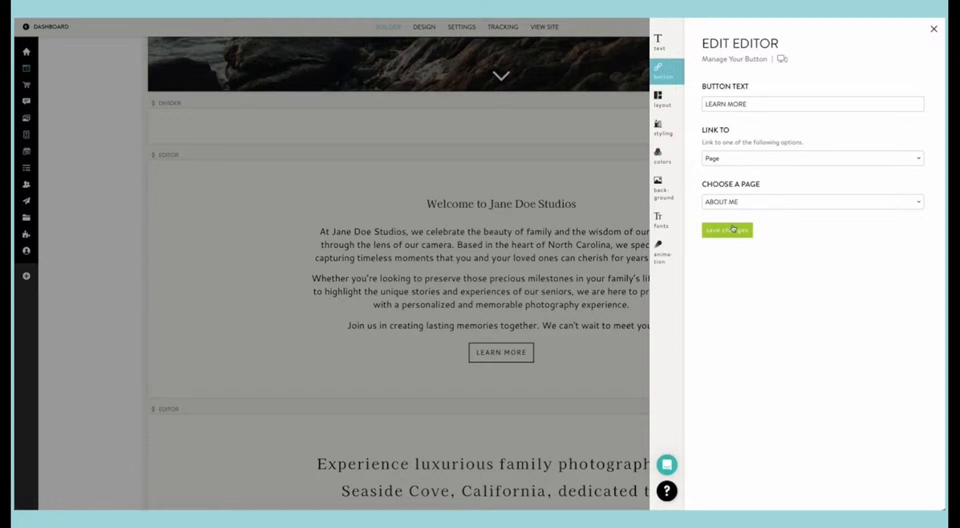
click(658, 100)
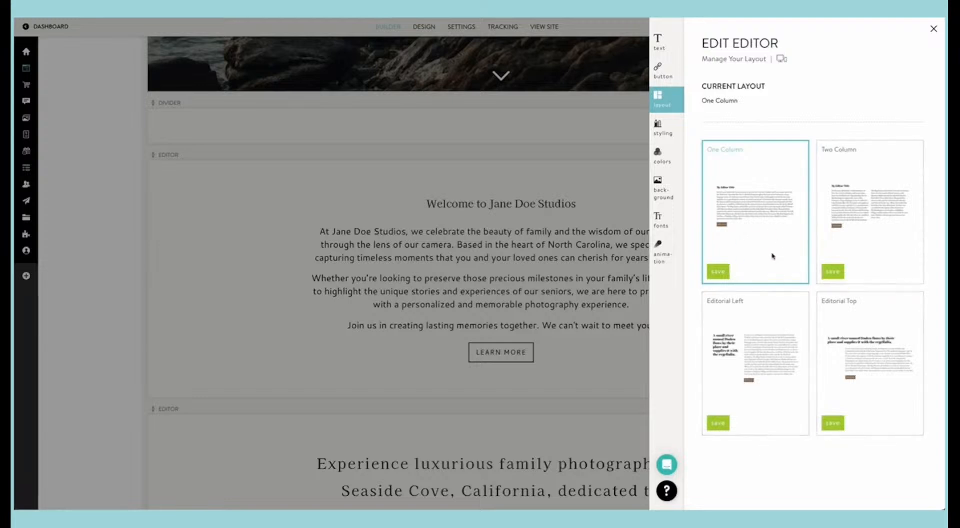
click(667, 131)
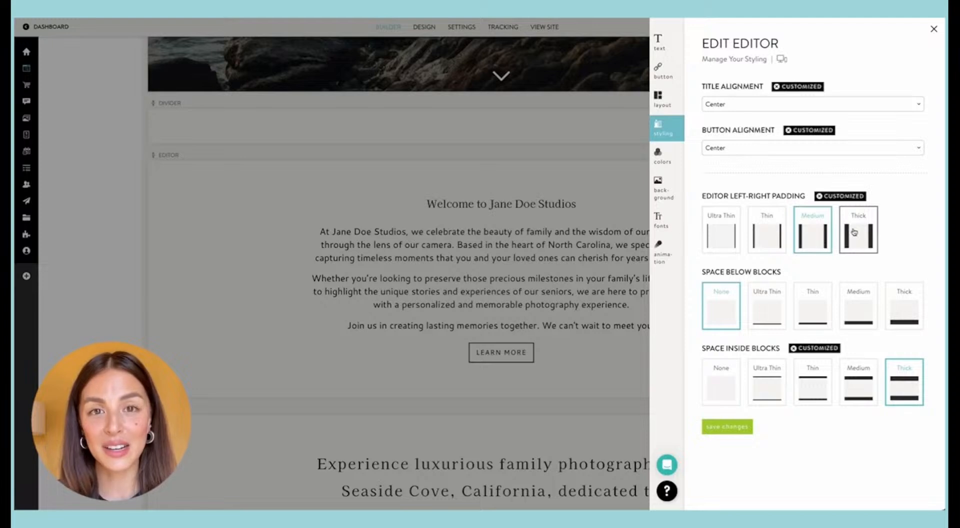
Step: Try Thick left-right padding on the welcome Editor block and restore it to Medium, saving each choice
click(846, 251)
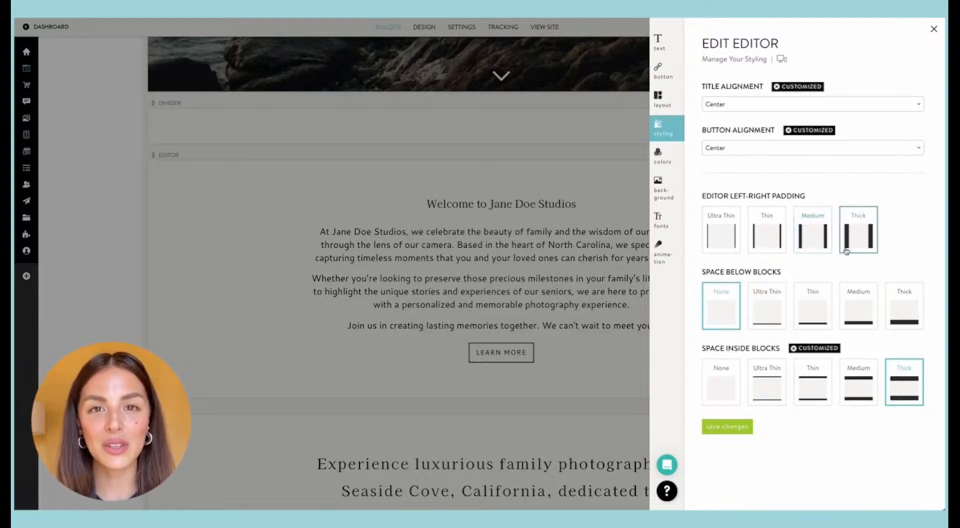
click(727, 426)
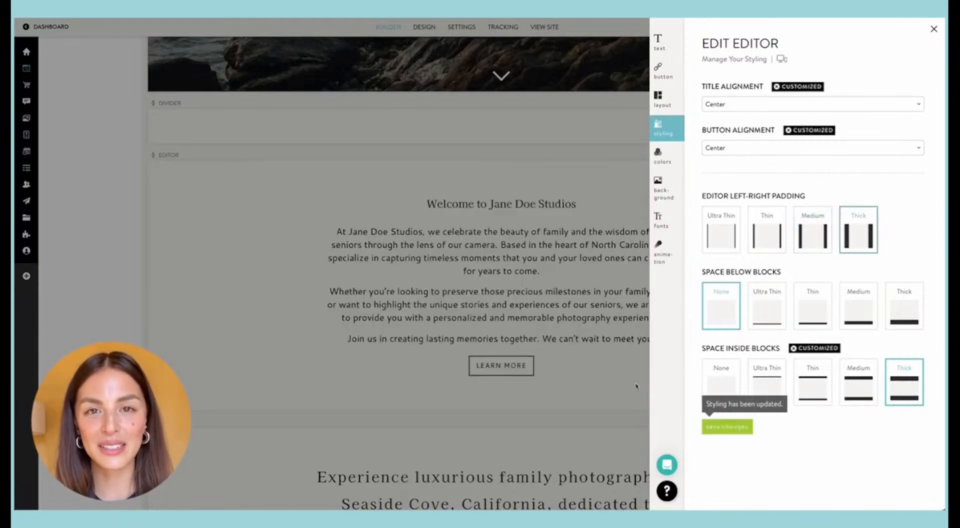
click(813, 232)
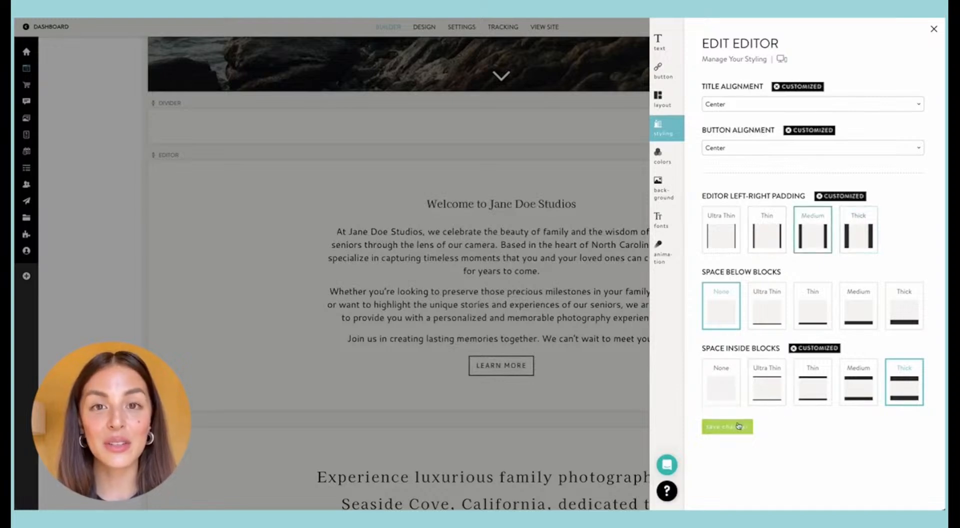
click(738, 425)
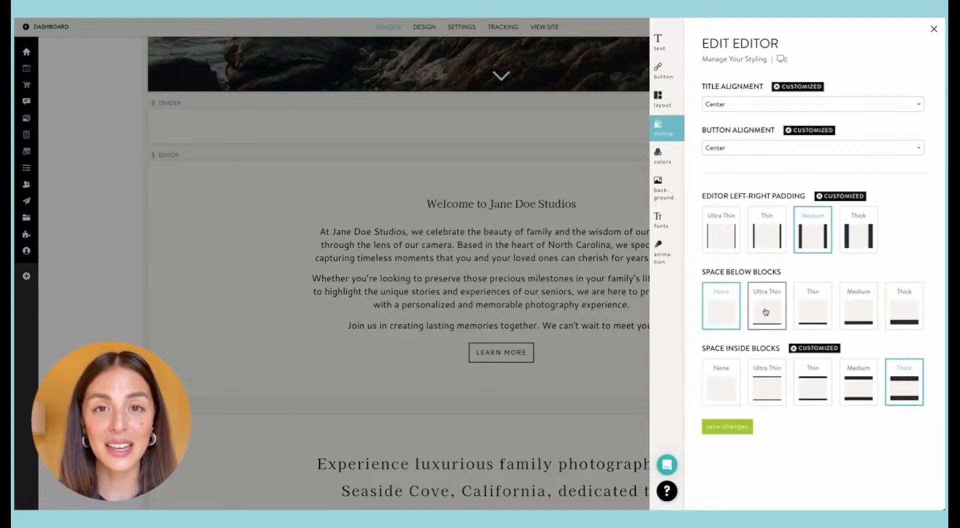
Step: Set the welcome block's title font size to 160% and view the block on the live Home page
click(658, 220)
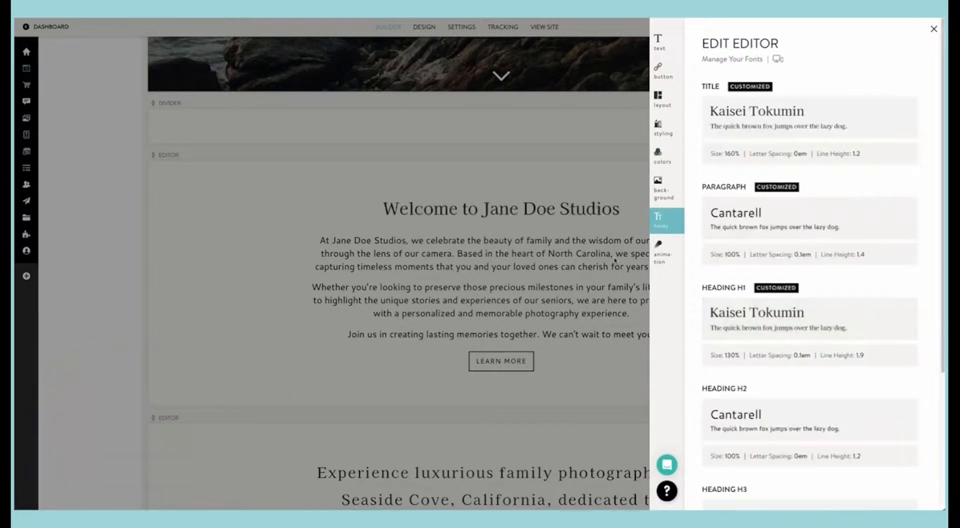
click(663, 251)
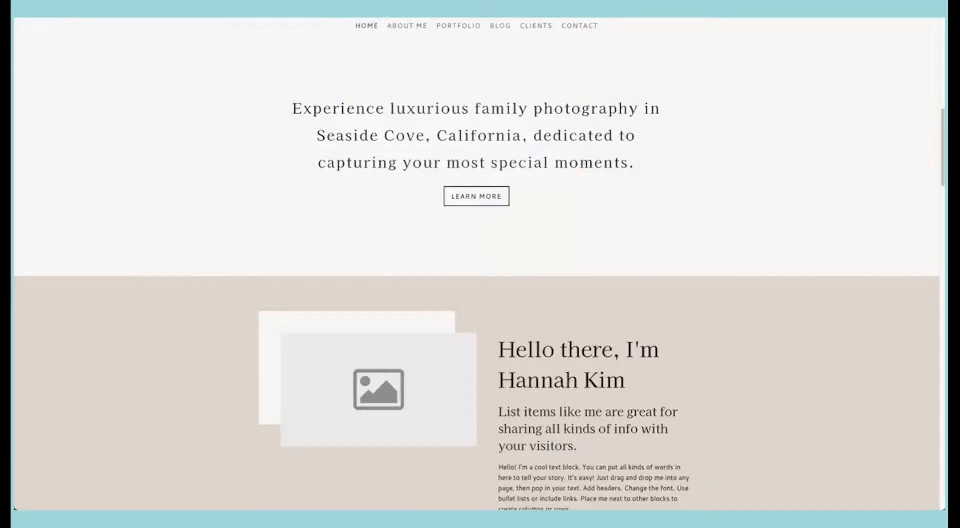
scroll(619, 125, up, 11)
scroll(611, 135, down, 8)
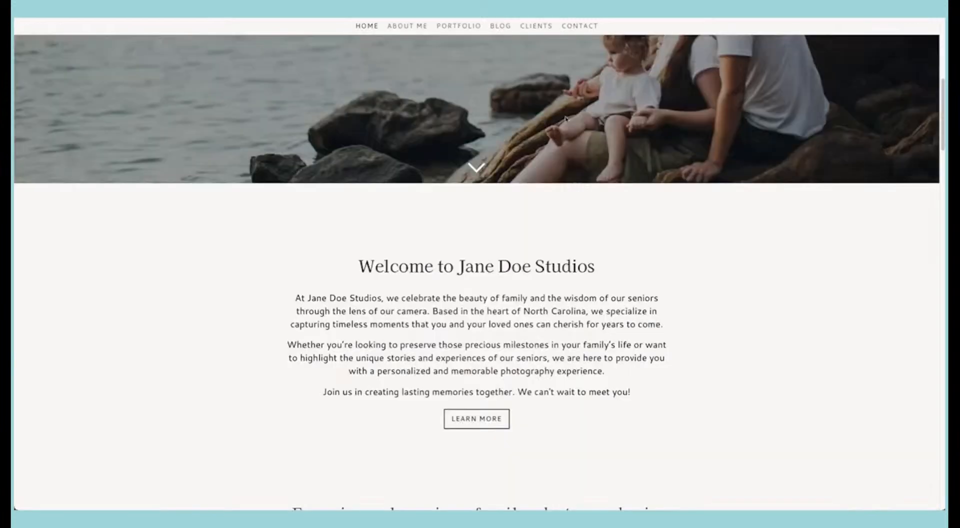
scroll(508, 251, down, 3)
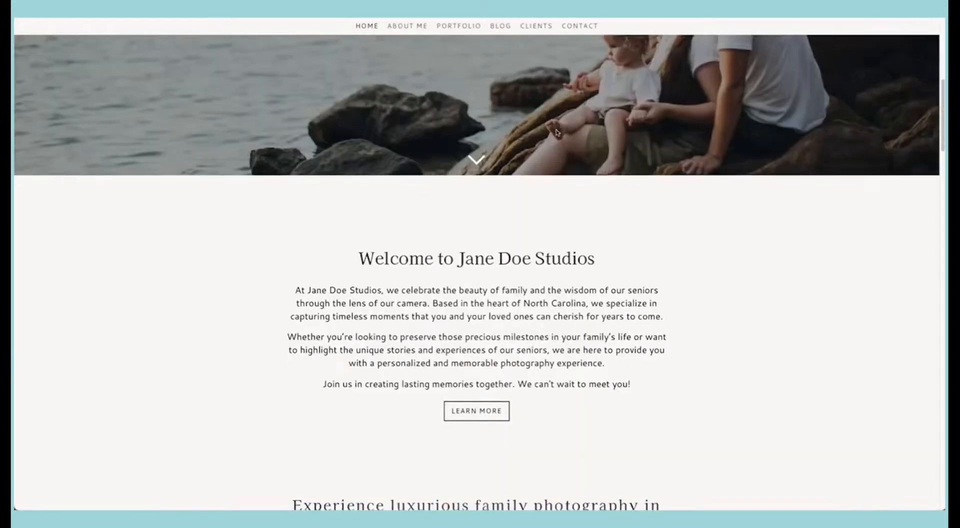
scroll(487, 325, down, 1)
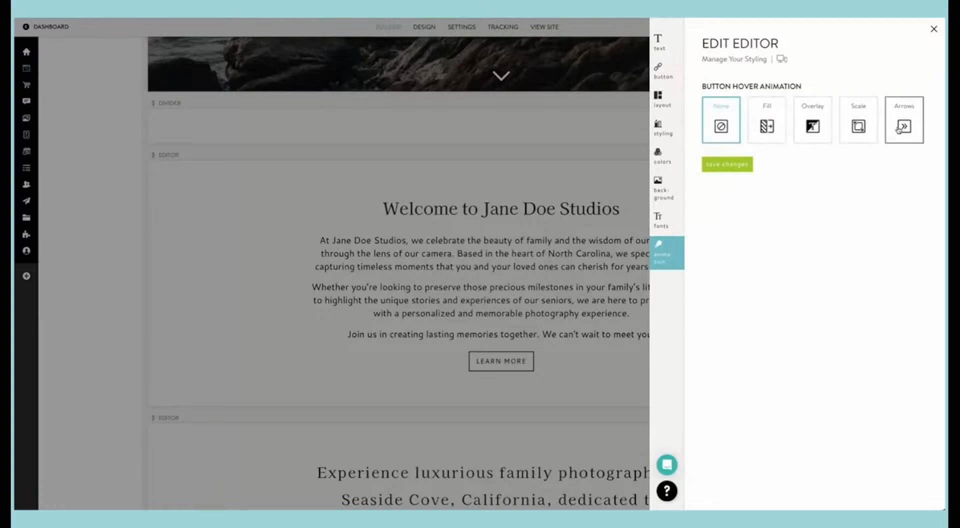
Step: Set the welcome block's button hover animation to Fill, save it, and return to the live site after reviewing the block's colors
click(762, 124)
click(729, 166)
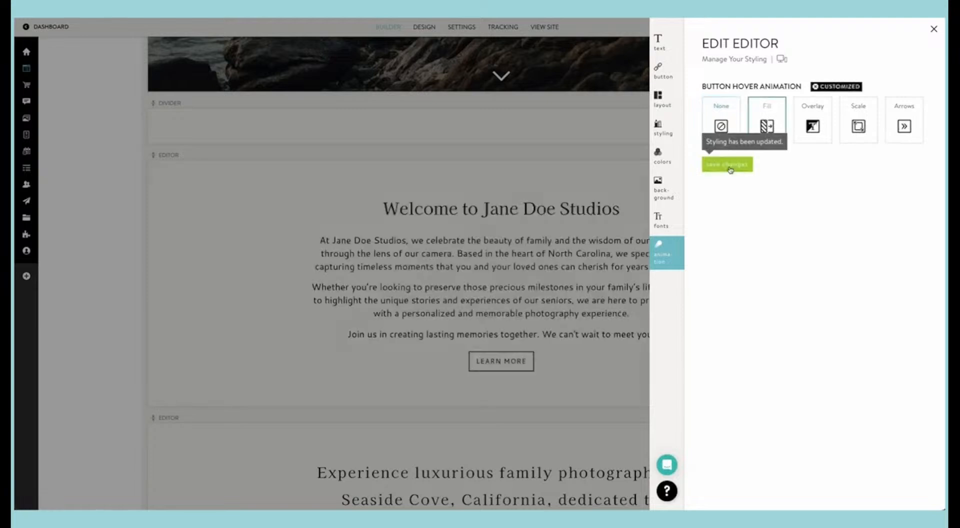
click(666, 156)
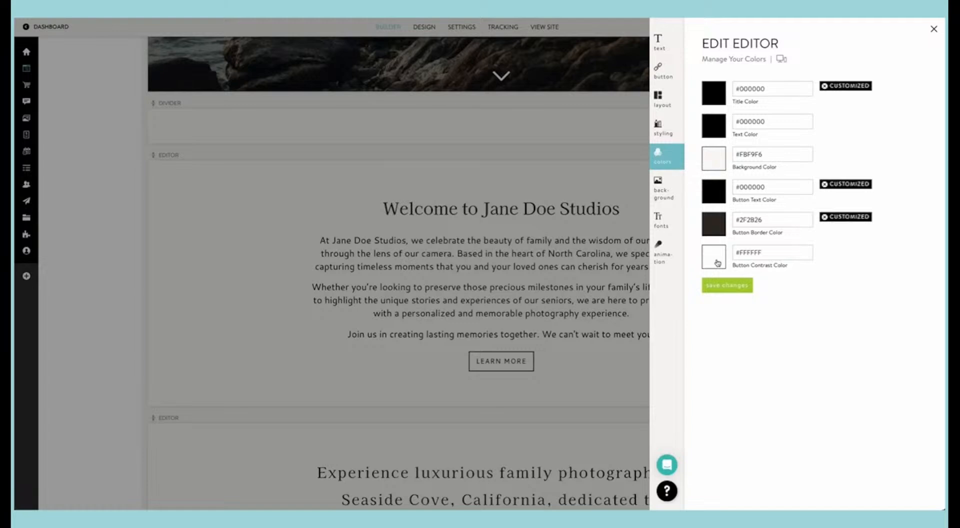
click(538, 22)
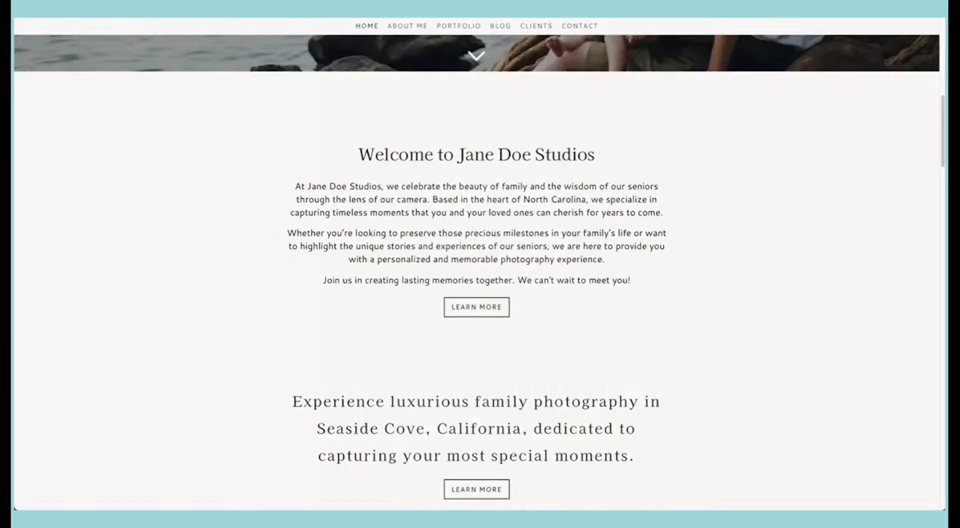
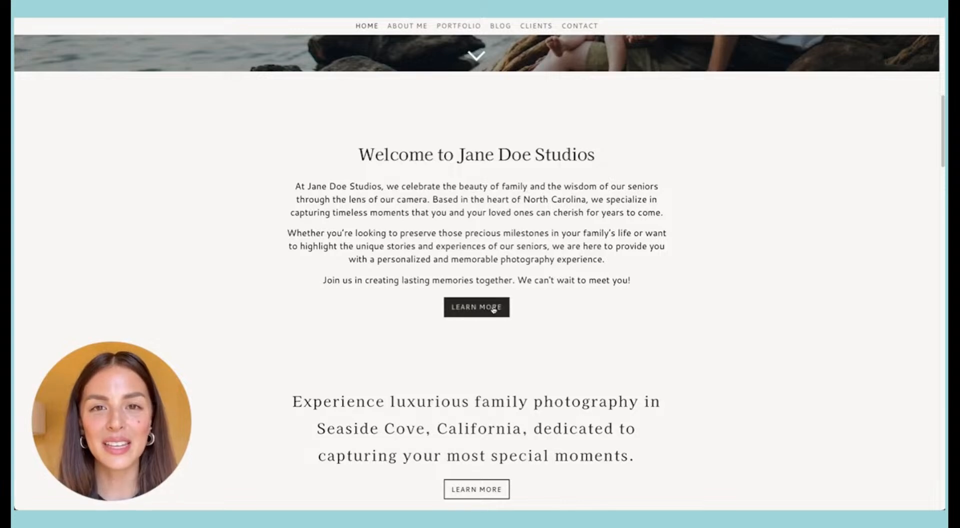
Step: Return to the Home page builder, open the Editor block about luxurious family photography in Seaside Cove, and copy its text
scroll(494, 310, down, 1)
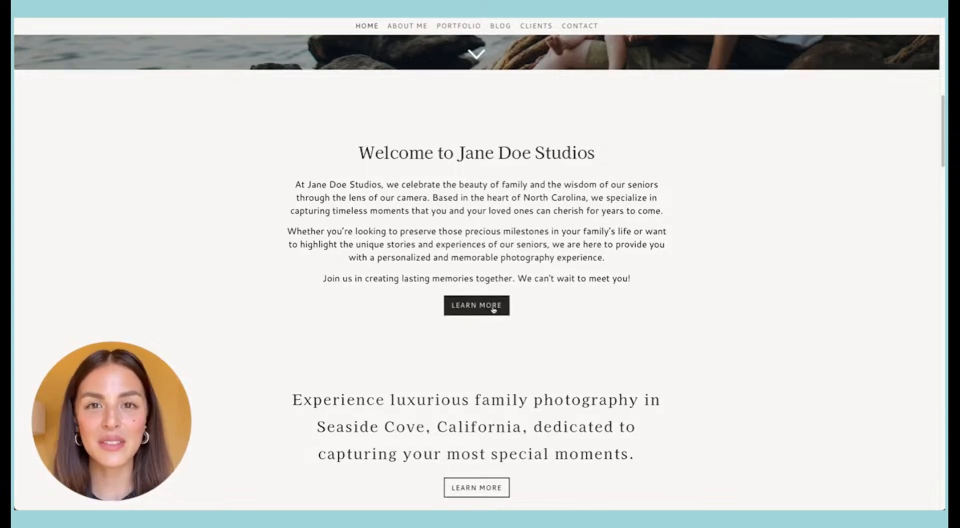
scroll(493, 310, down, 1)
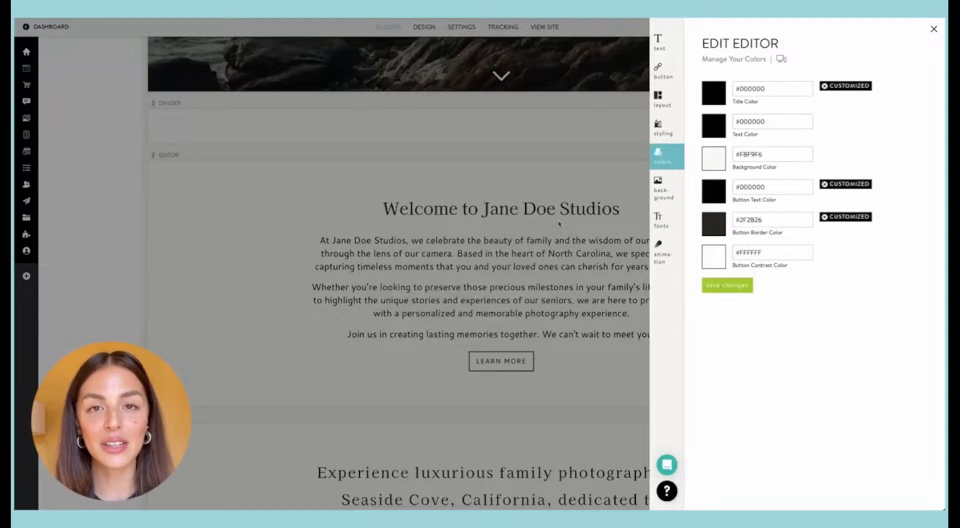
click(559, 224)
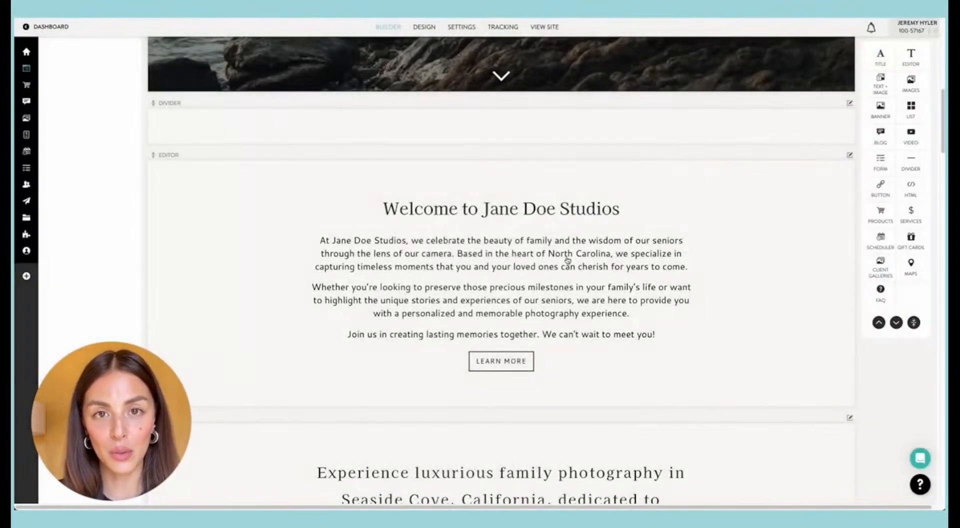
scroll(541, 261, down, 5)
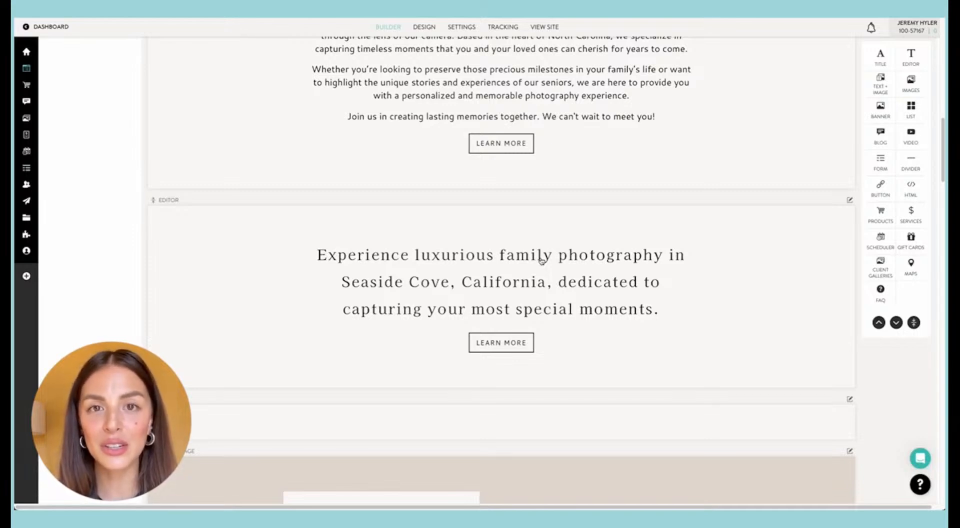
scroll(541, 261, down, 1)
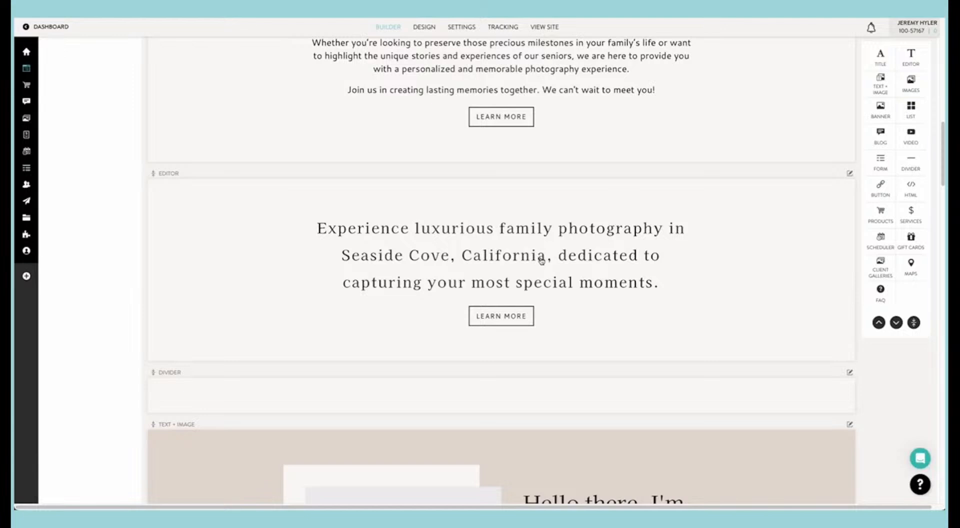
click(541, 260)
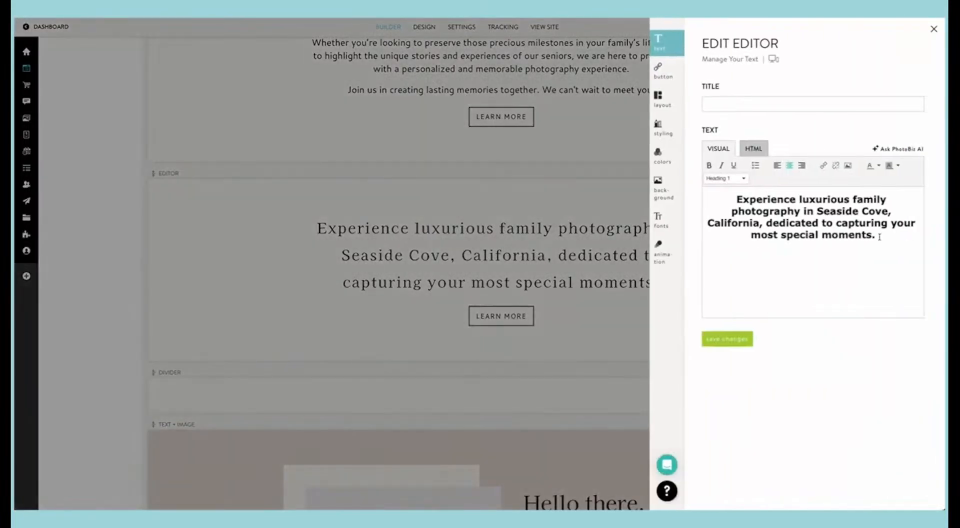
drag(879, 236, 723, 198)
right_click(792, 213)
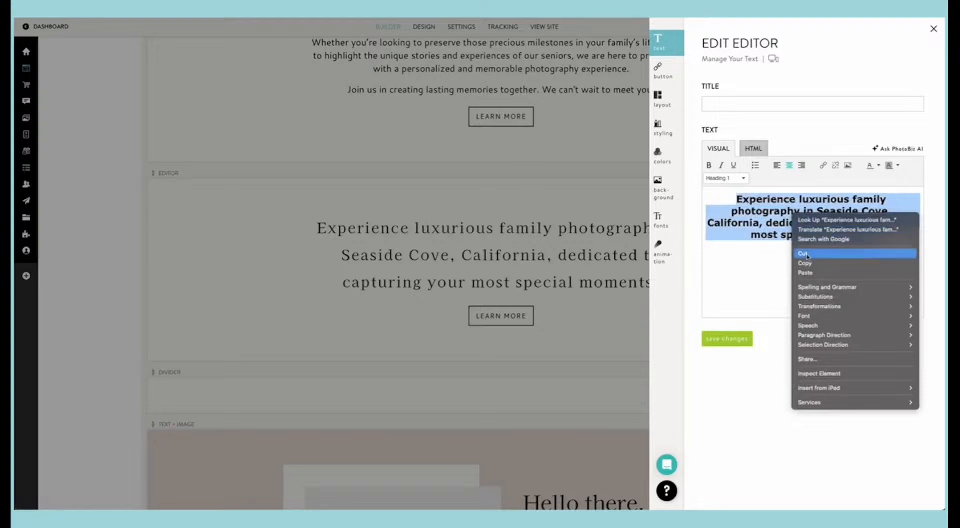
click(807, 254)
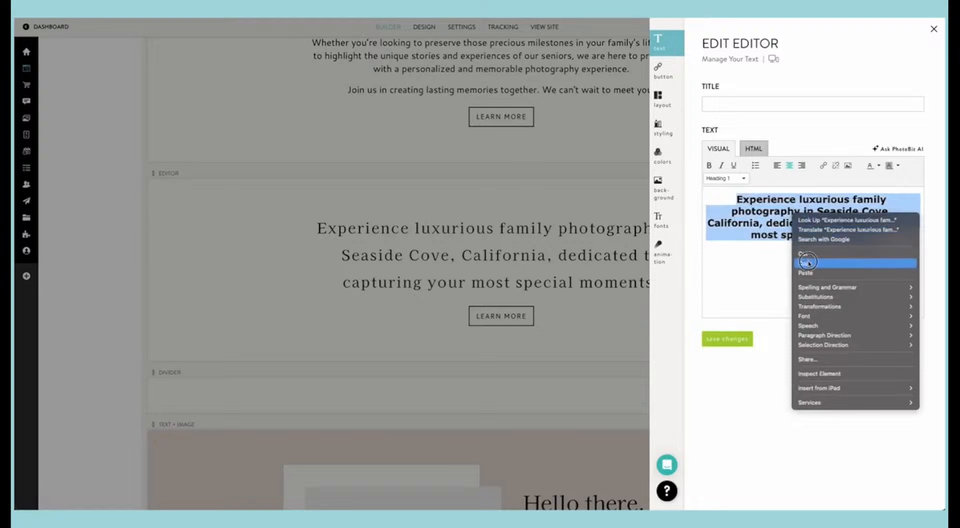
Step: Generate text with PhotoBiz AI from the prompt "revise this section to be about Greensboro North Carolina, make it friendly:" followed by the copied text
click(894, 149)
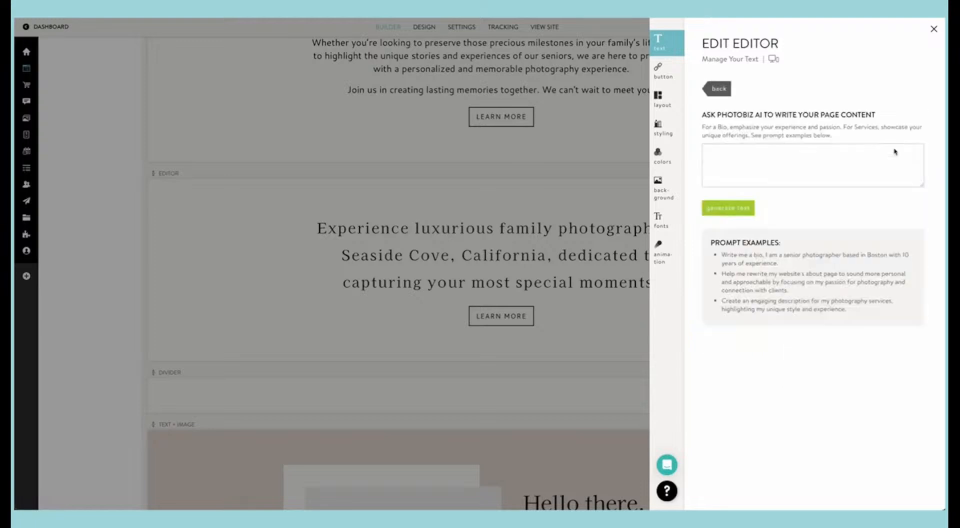
click(790, 158)
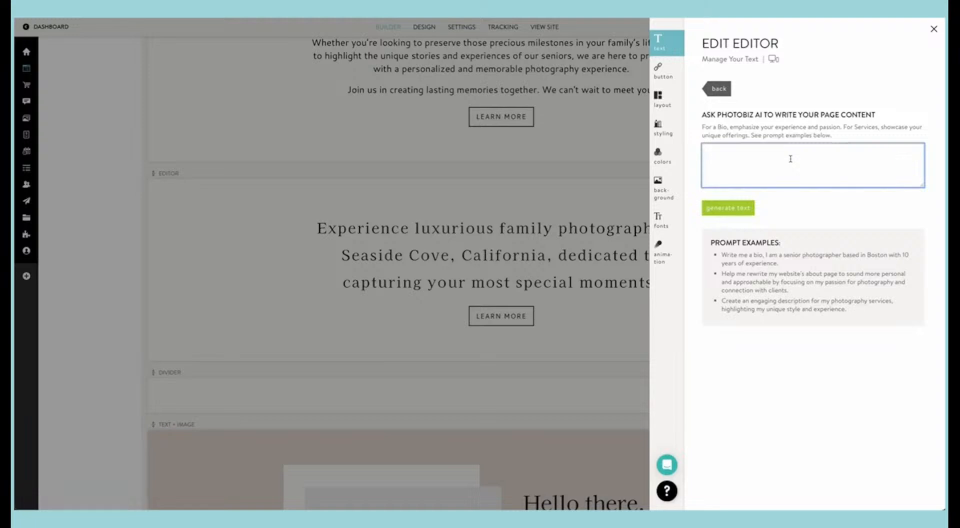
text(revise this section to be about greensboro north ca)
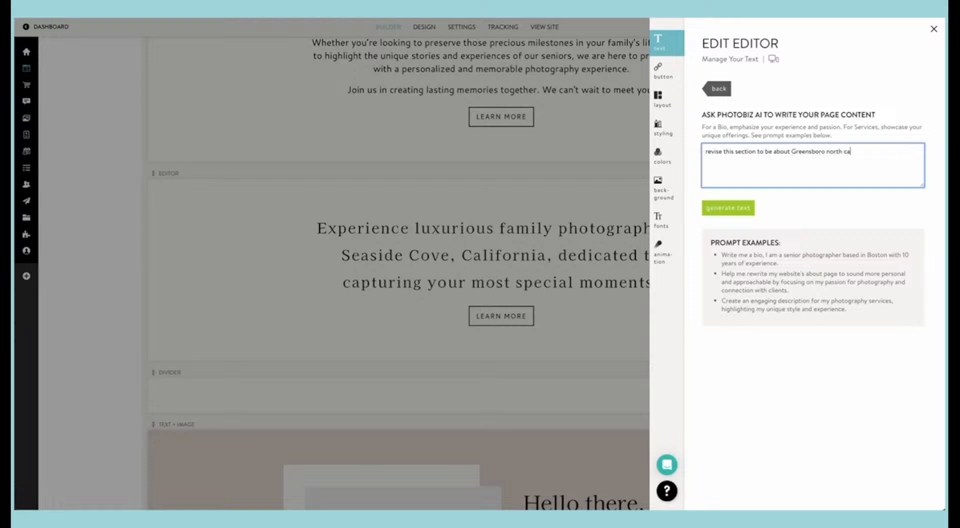
text(rolina)
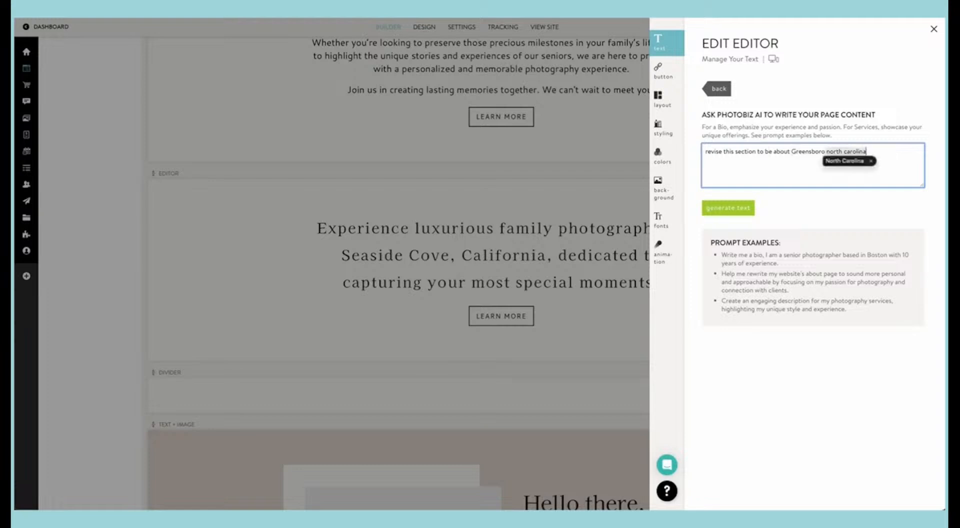
text(, make it fr)
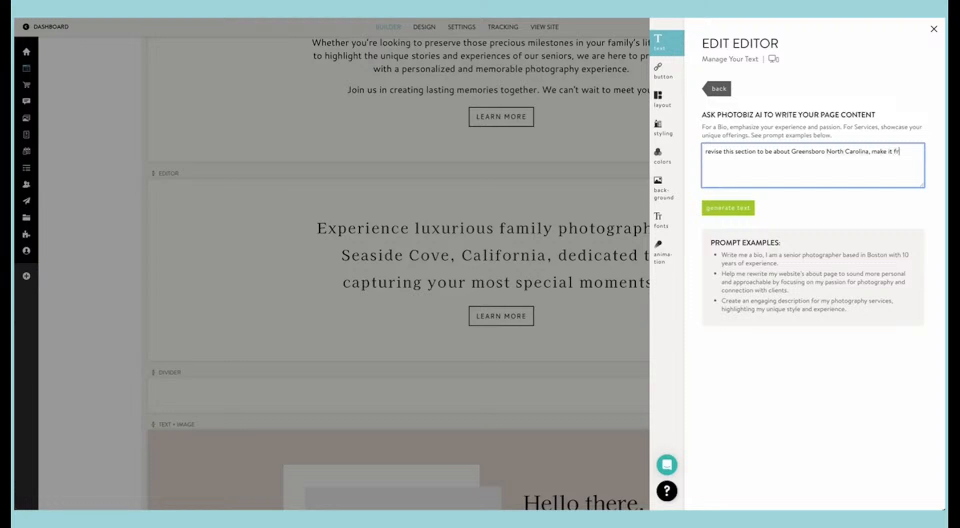
text(iendly:)
key(ctrl+v)
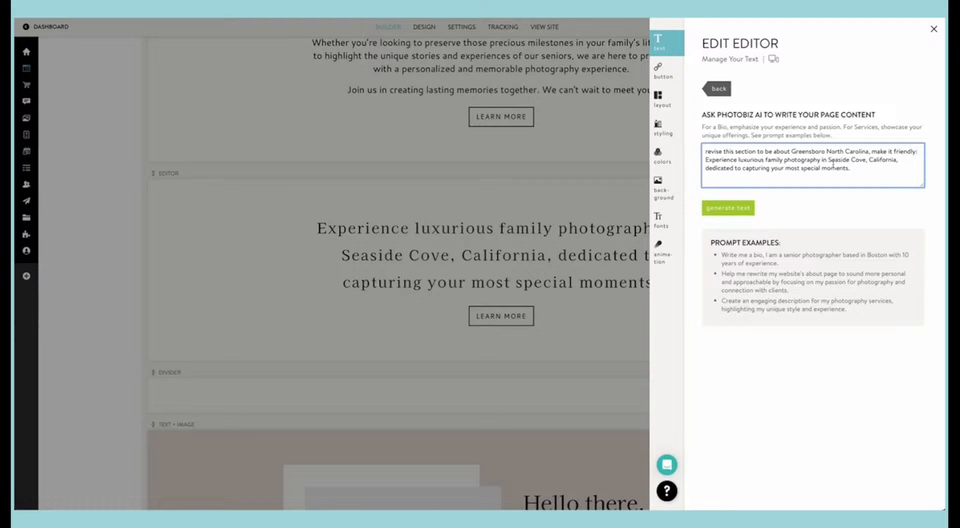
click(733, 212)
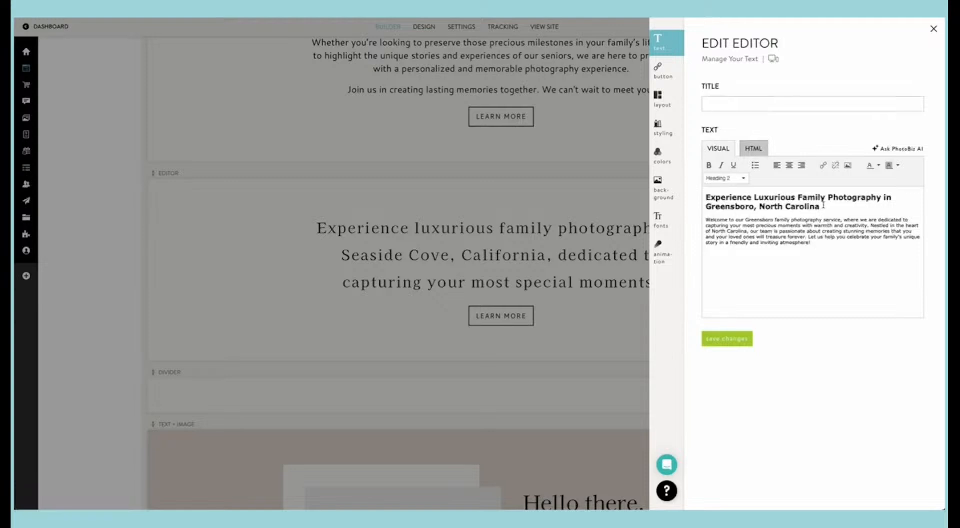
Step: Move the generated heading "Experience Luxurious Family Photography in Greensboro, North Carolina" from the text body into the block's title
drag(823, 205, 702, 197)
right_click(731, 200)
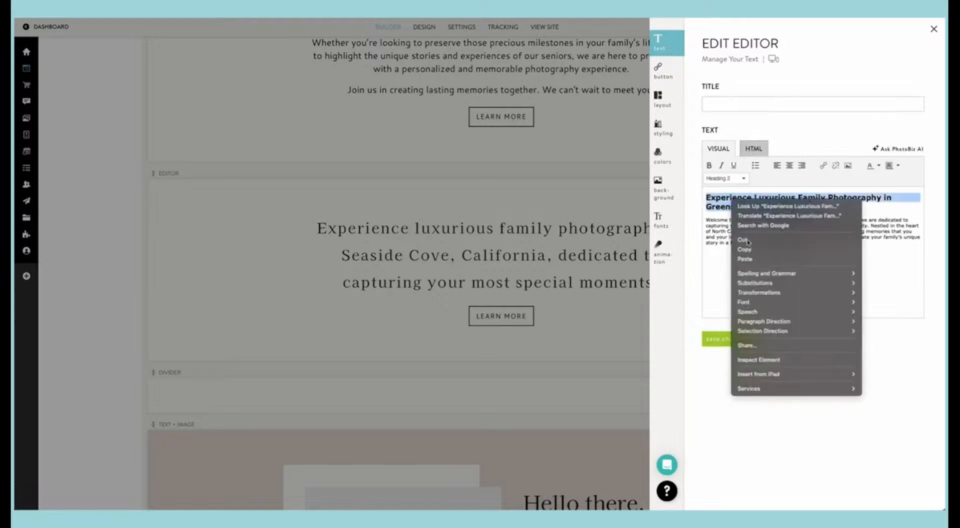
click(747, 241)
click(738, 104)
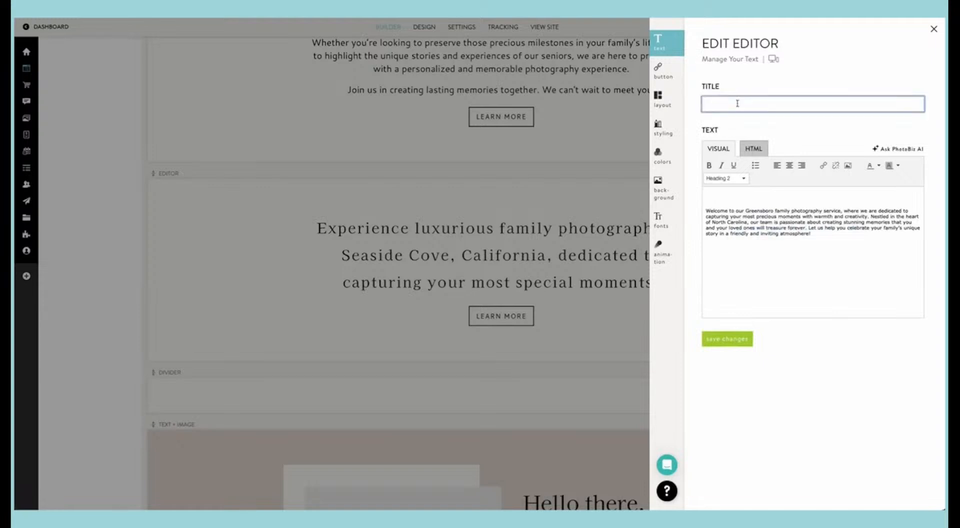
key(ctrl+v)
Step: Format the generated body text as Heading 2 after trying Heading 1, and center-align it, saving each change
drag(817, 233, 731, 235)
click(725, 178)
click(727, 338)
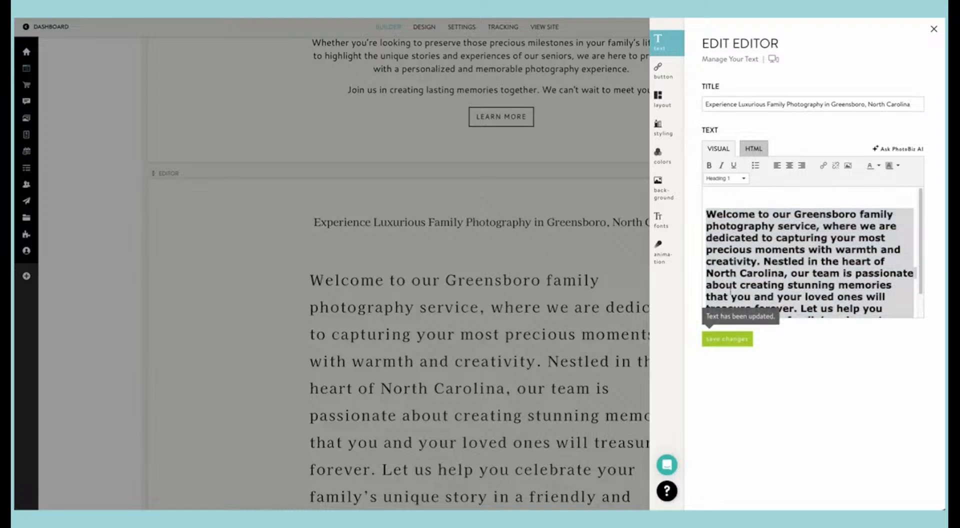
click(725, 178)
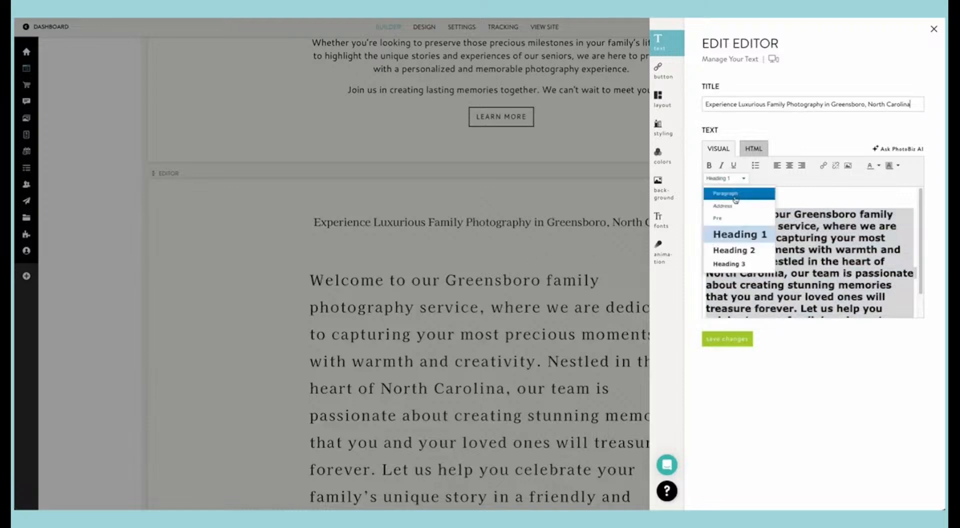
click(732, 249)
click(727, 338)
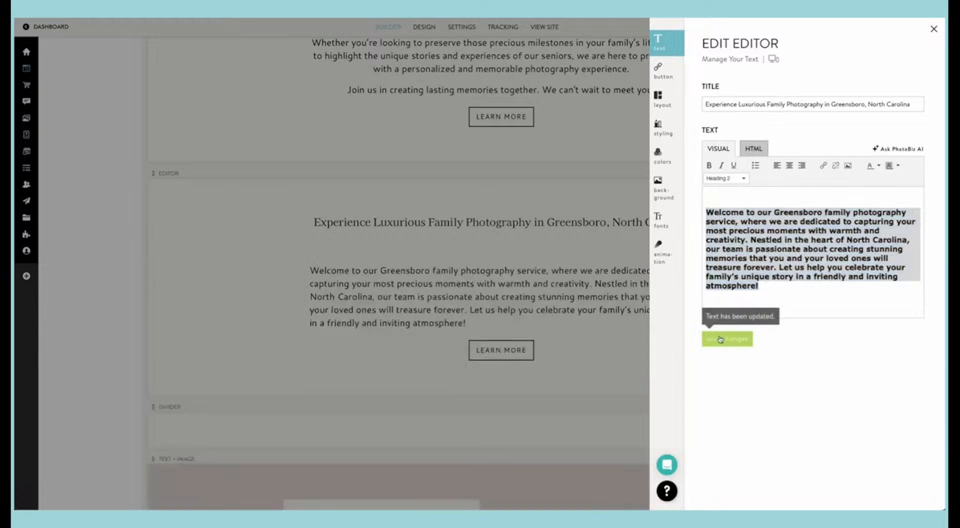
click(789, 165)
click(744, 339)
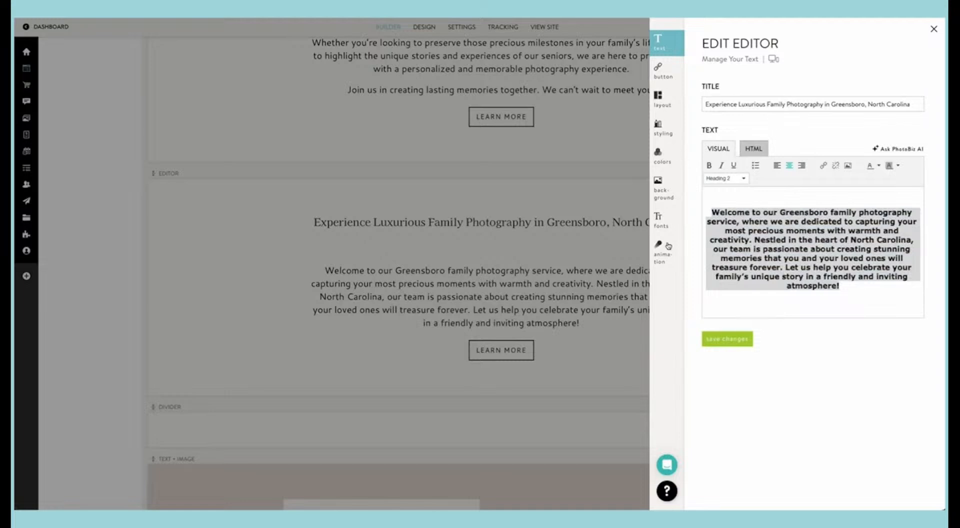
Step: Set the block's Heading H2 font to Kaisei Tokumin with a line height of 1.8, and save the font settings
click(658, 218)
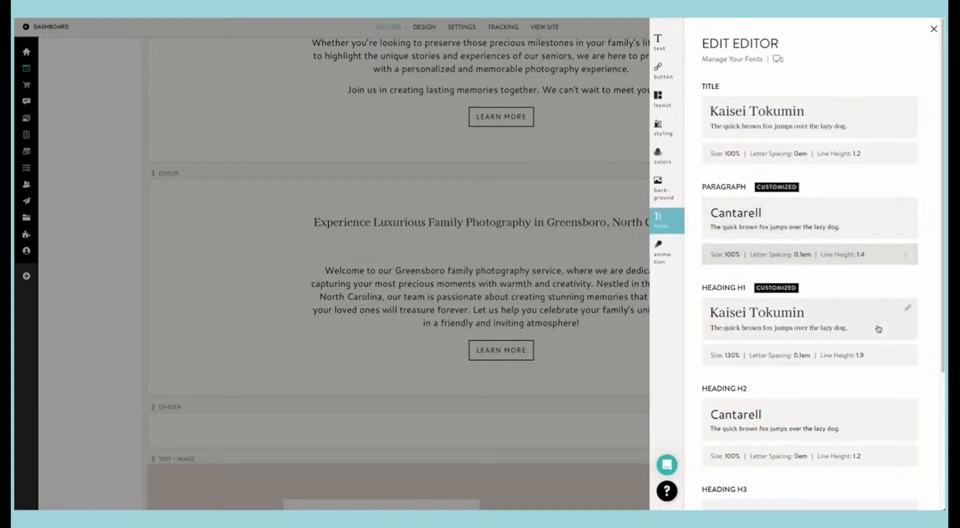
scroll(878, 330, down, 3)
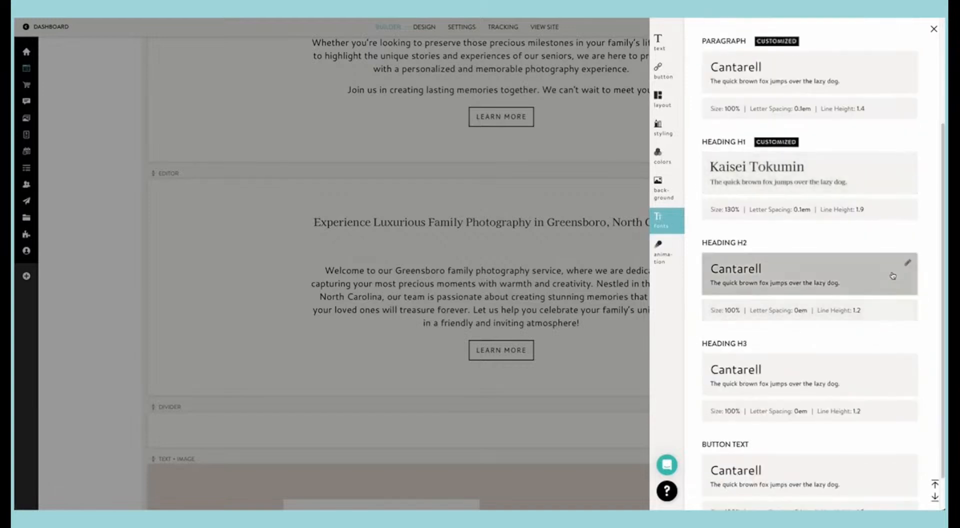
click(905, 265)
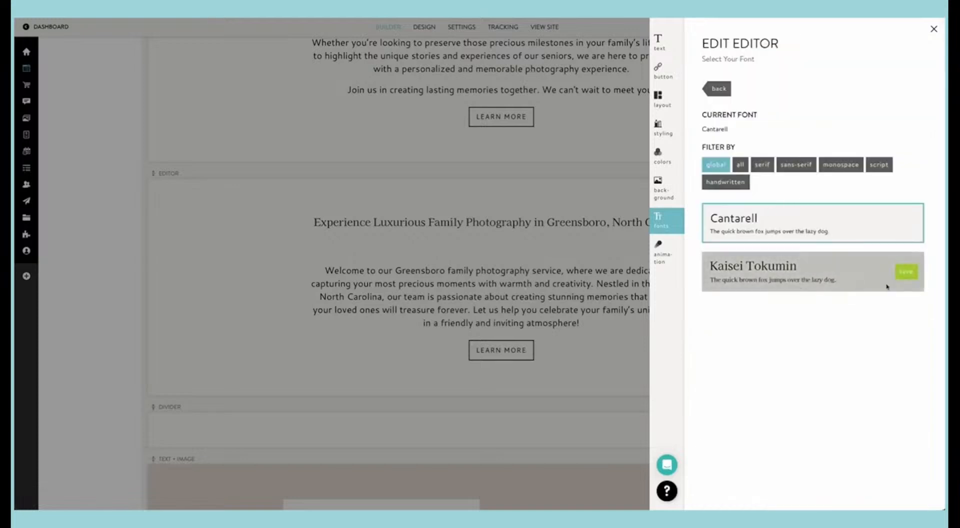
click(906, 271)
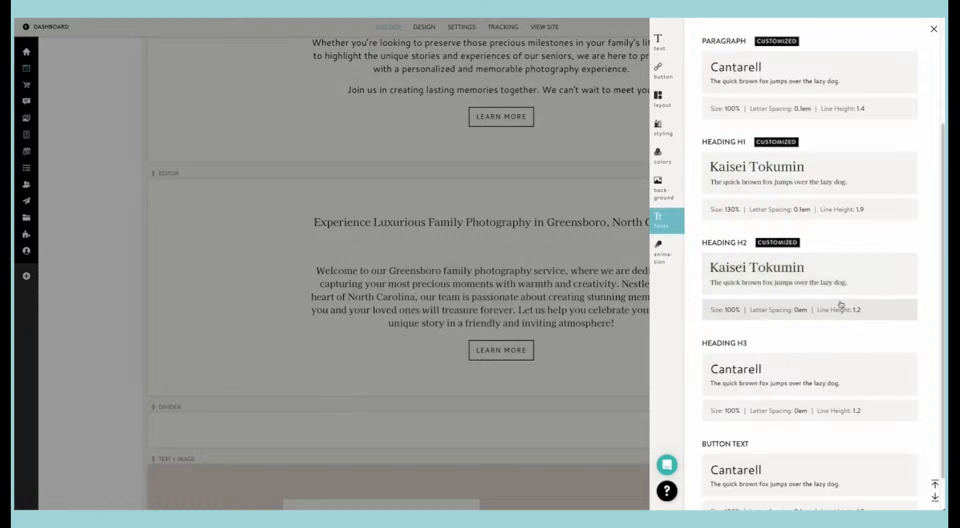
click(903, 313)
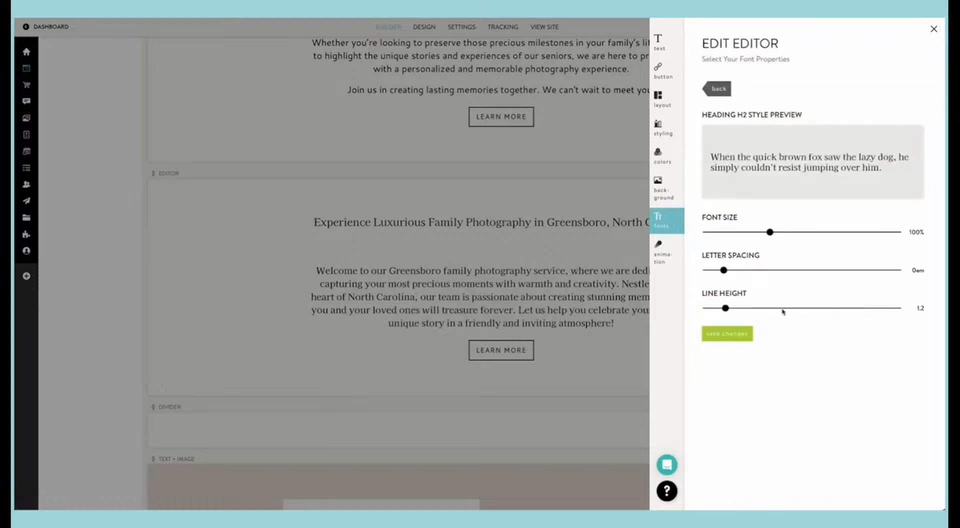
drag(724, 309, 784, 308)
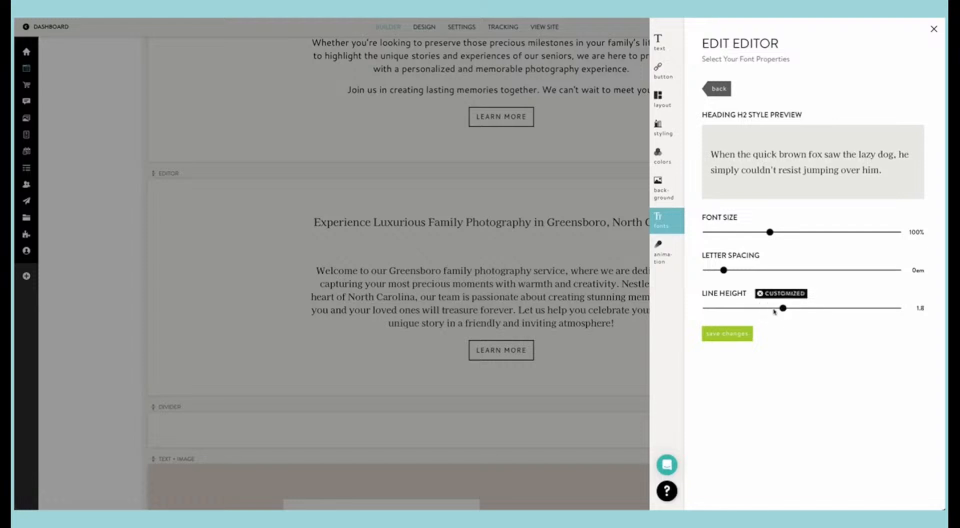
click(719, 335)
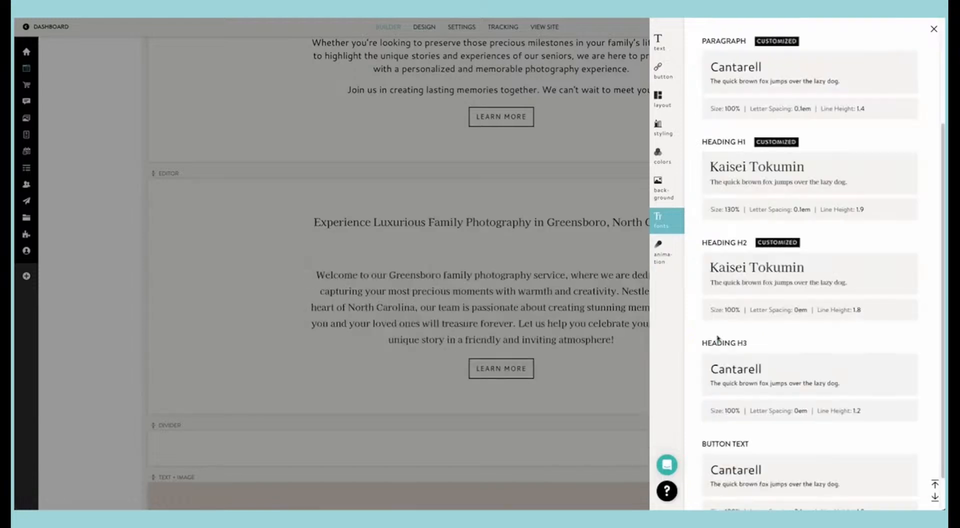
Step: Remove the blank line above the block's body text, center the whole paragraph again, save, and return to the Home page builder
click(659, 51)
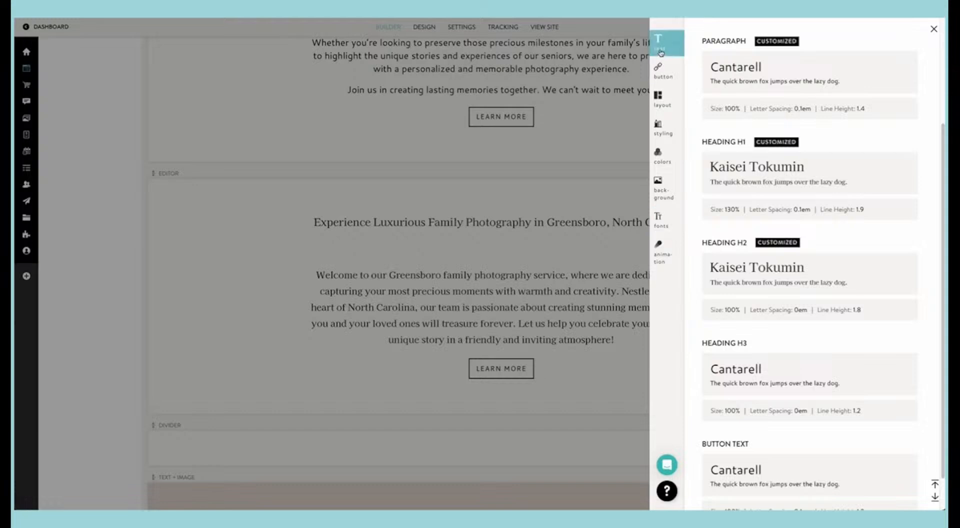
click(760, 199)
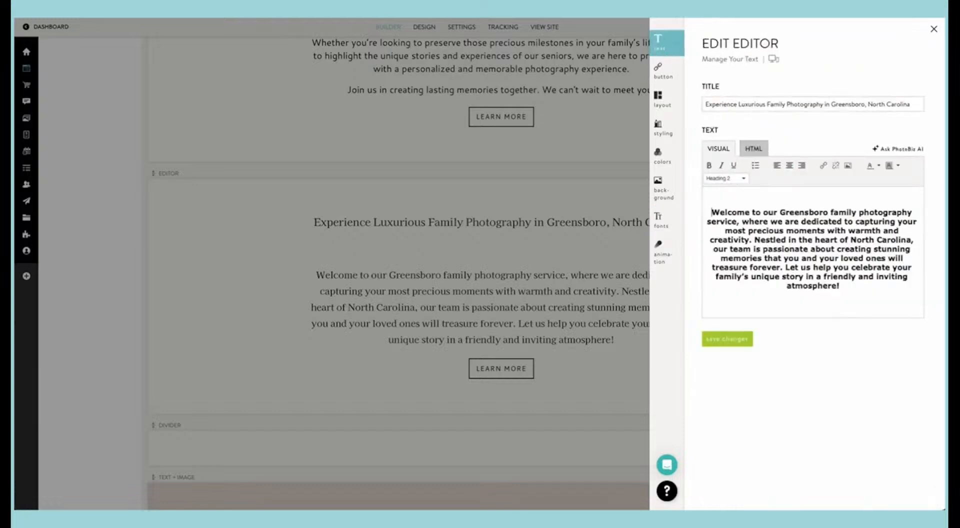
key(BackSpace)
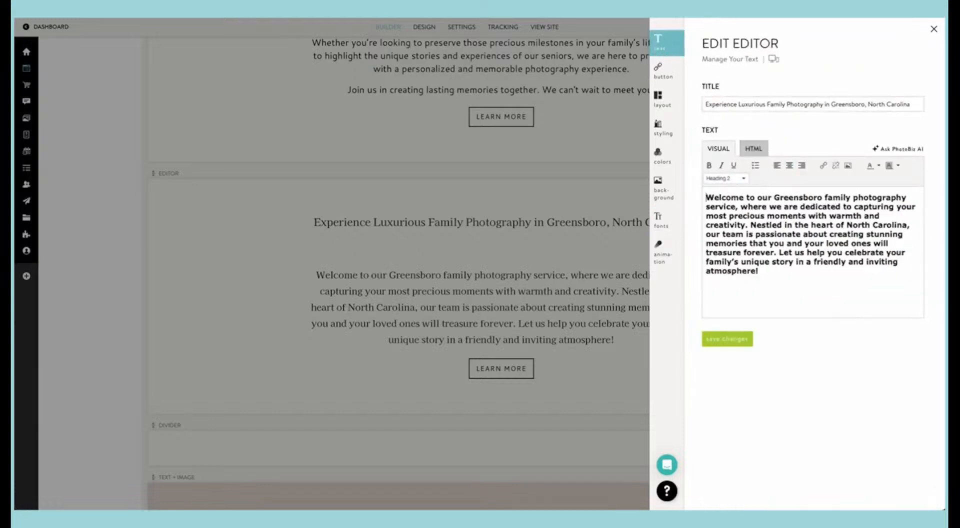
key(shift+Down)
key(shift+Down)
key(shift+Down)
key(shift+Down)
key(shift+Down)
key(shift+Down)
key(shift+Down)
key(shift+Down)
key(shift+Down)
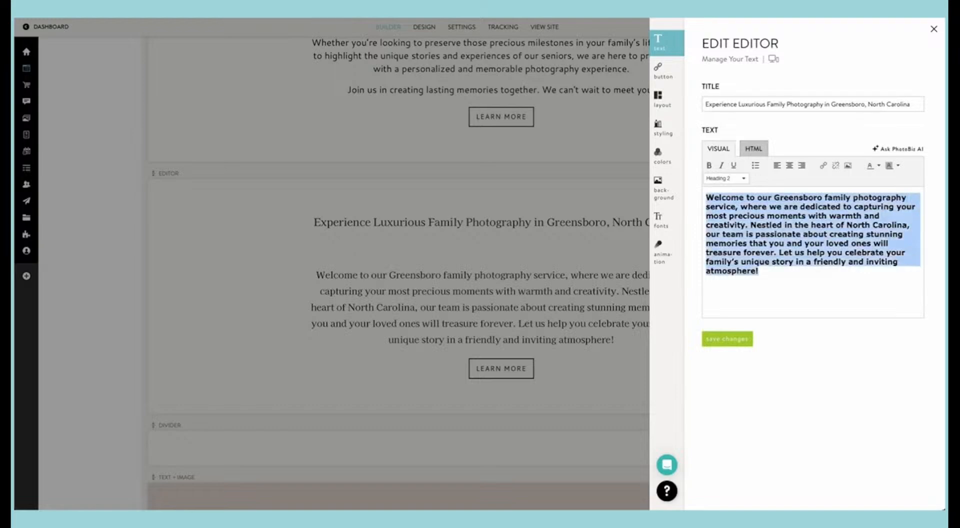
click(789, 165)
click(729, 340)
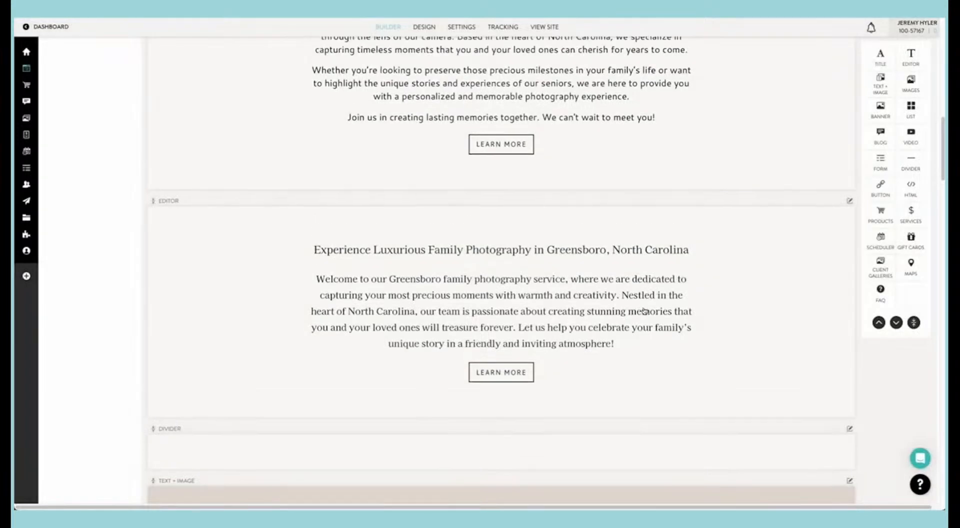
scroll(644, 311, up, 2)
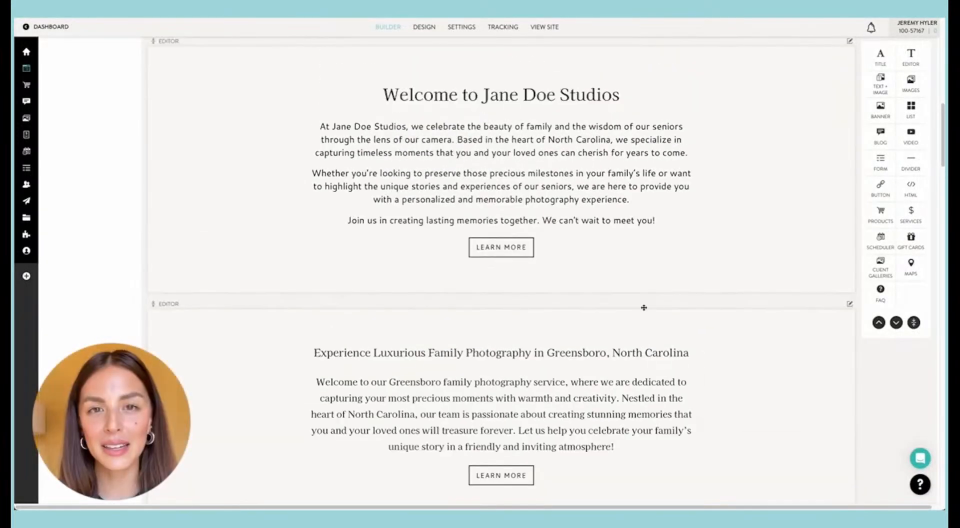
scroll(643, 308, down, 1)
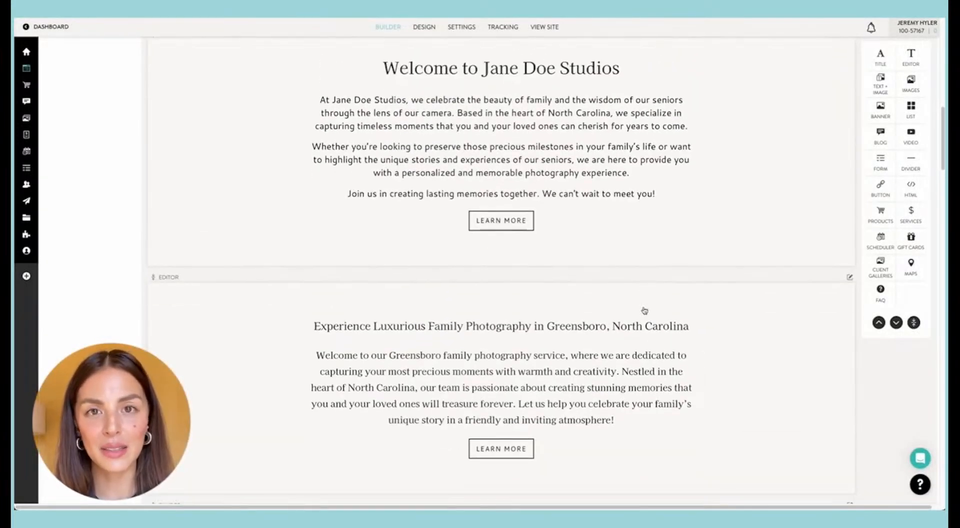
Step: Compare the two text blocks under the banner and delete the "Experience Luxurious Family Photography in Greensboro, North Carolina" block
scroll(644, 310, up, 3)
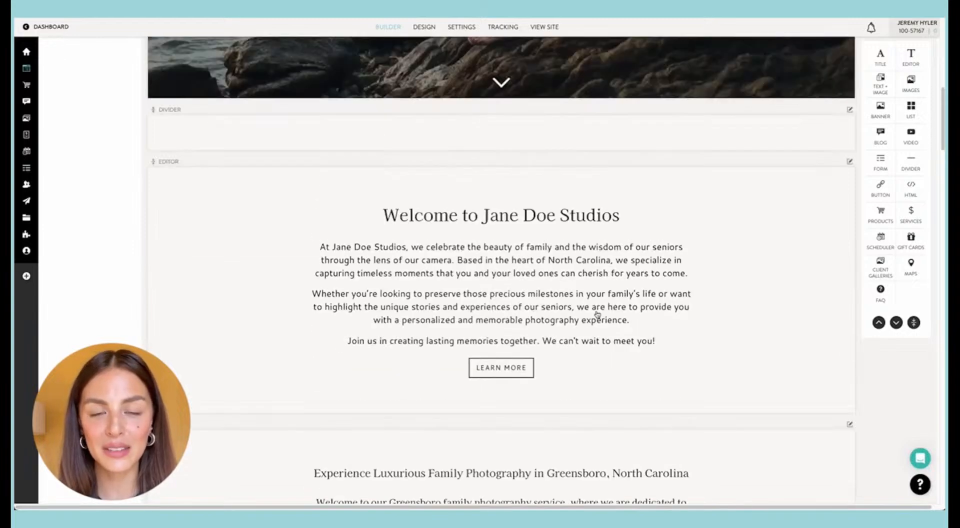
scroll(597, 314, down, 5)
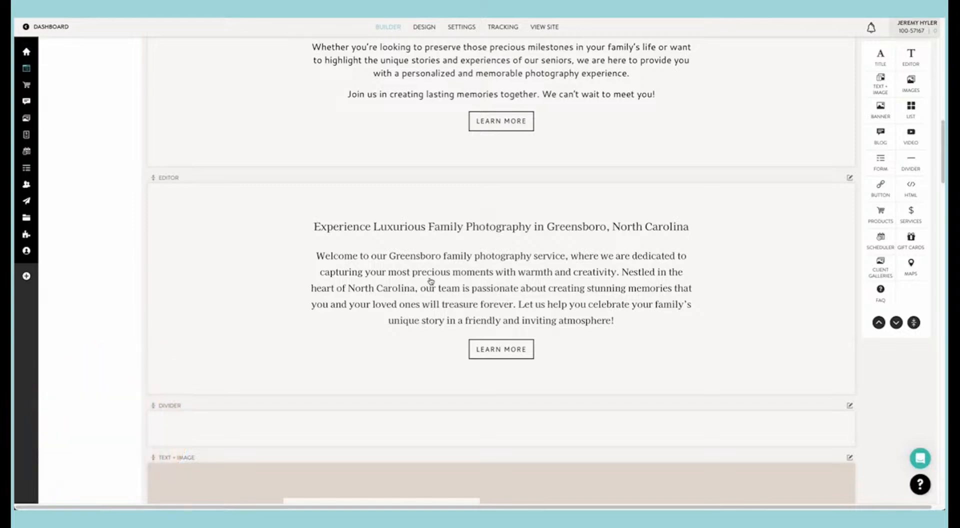
scroll(431, 281, down, 1)
scroll(431, 280, up, 4)
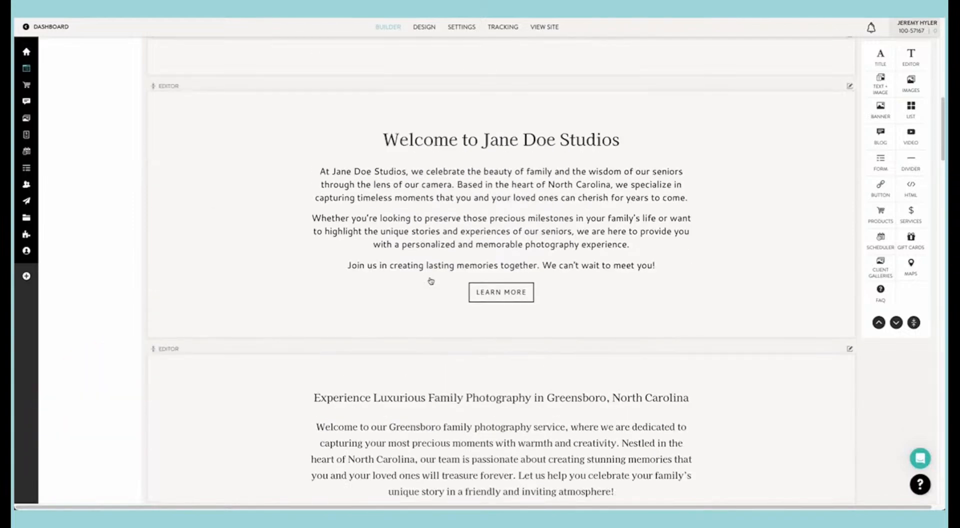
scroll(431, 280, down, 1)
scroll(430, 278, up, 1)
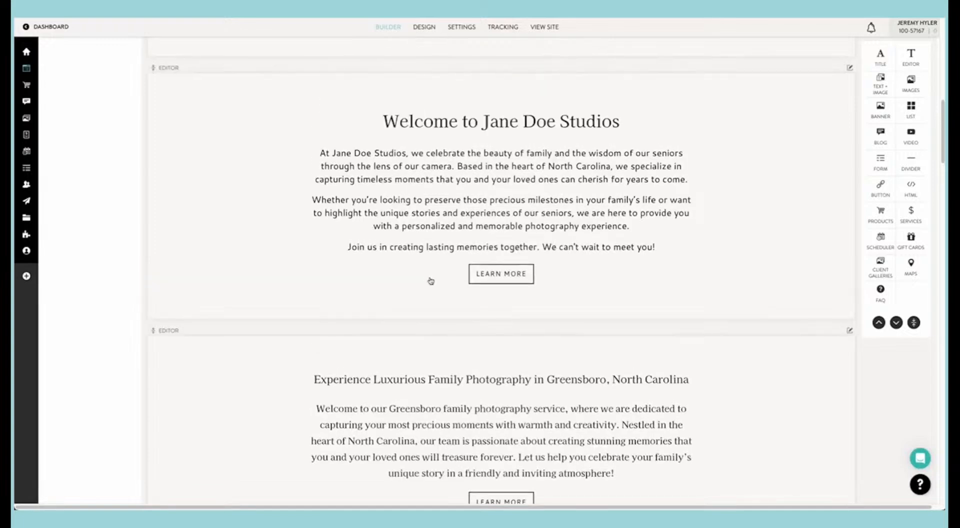
scroll(431, 281, down, 1)
click(850, 265)
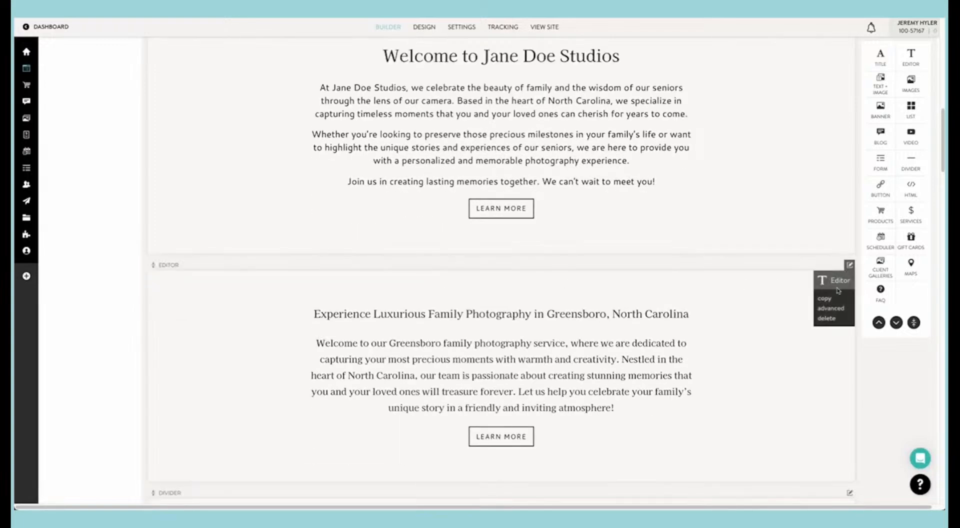
click(827, 318)
scroll(507, 210, up, 2)
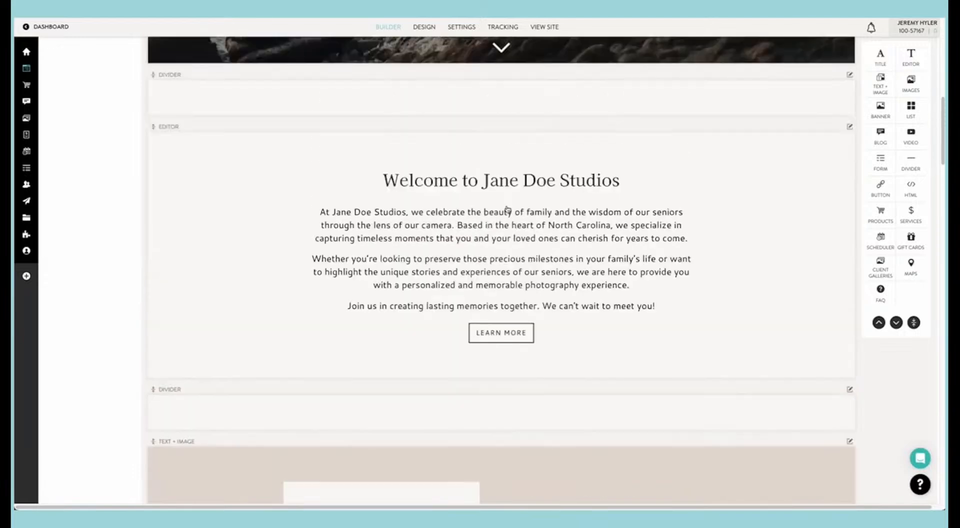
scroll(507, 209, up, 2)
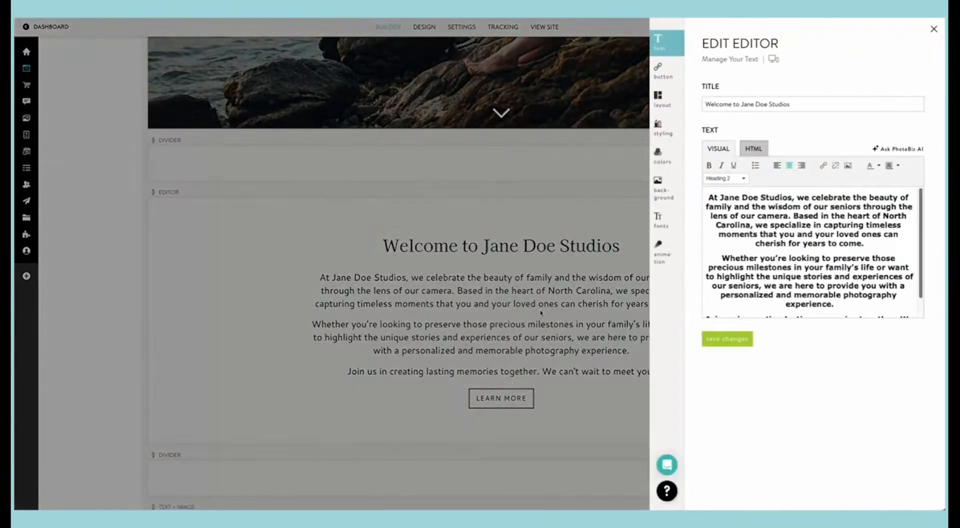
click(541, 312)
Step: Replace the placeholder name in the text and image block's "Hello there, I'm" title with the photographer's name, and save
scroll(542, 314, down, 8)
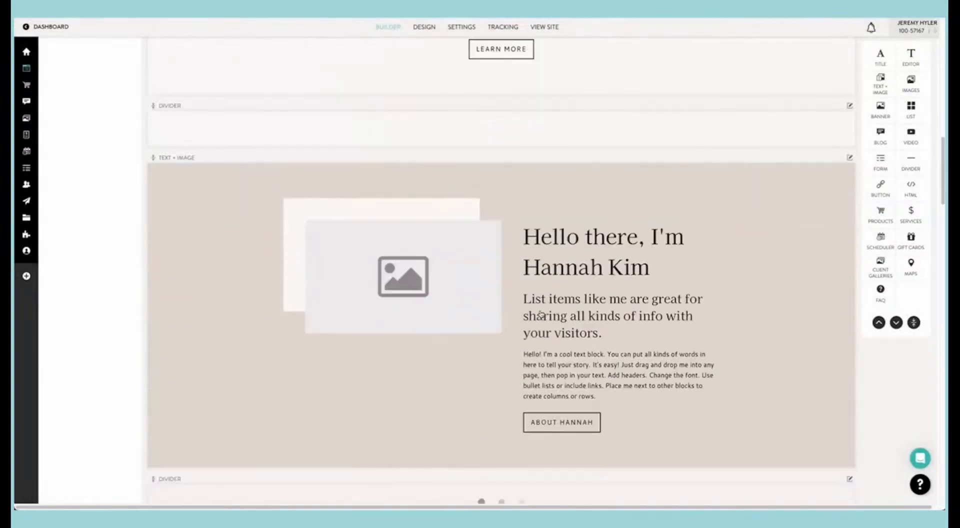
scroll(598, 307, up, 10)
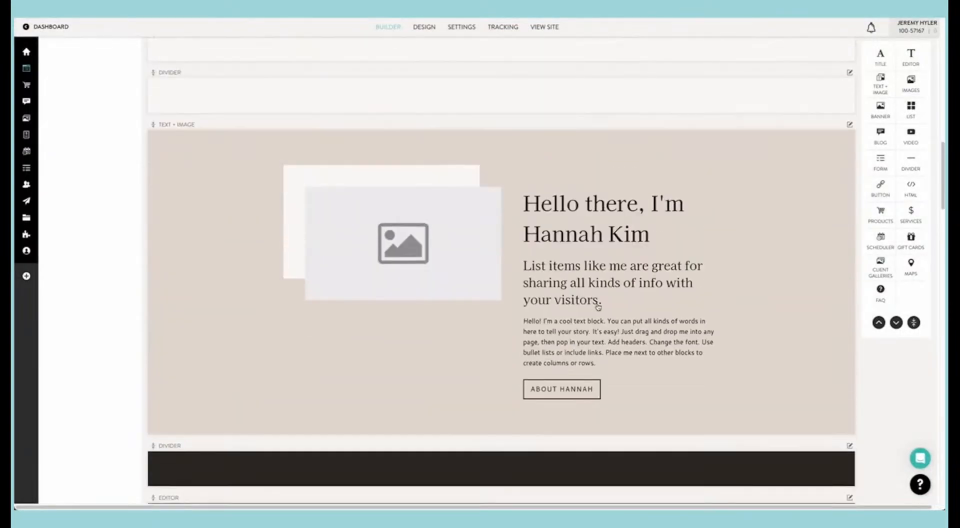
scroll(598, 307, down, 10)
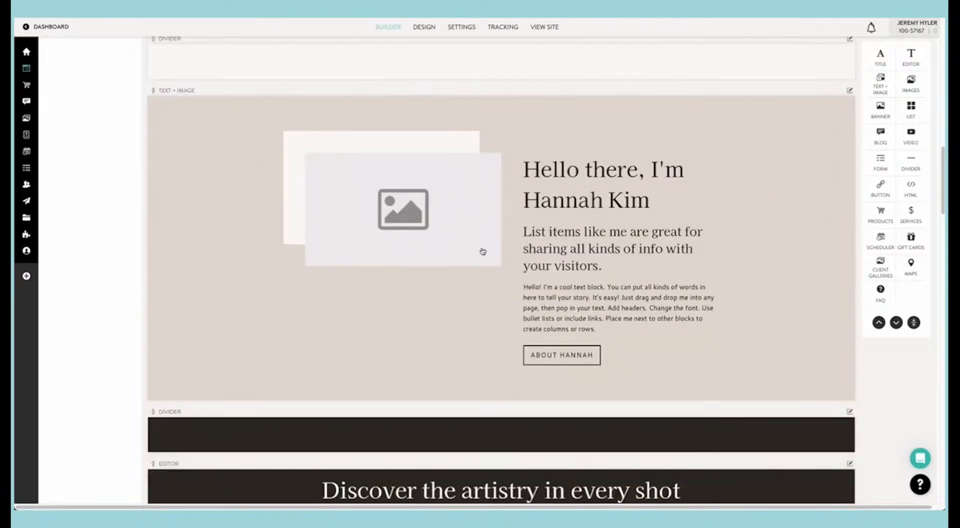
click(475, 201)
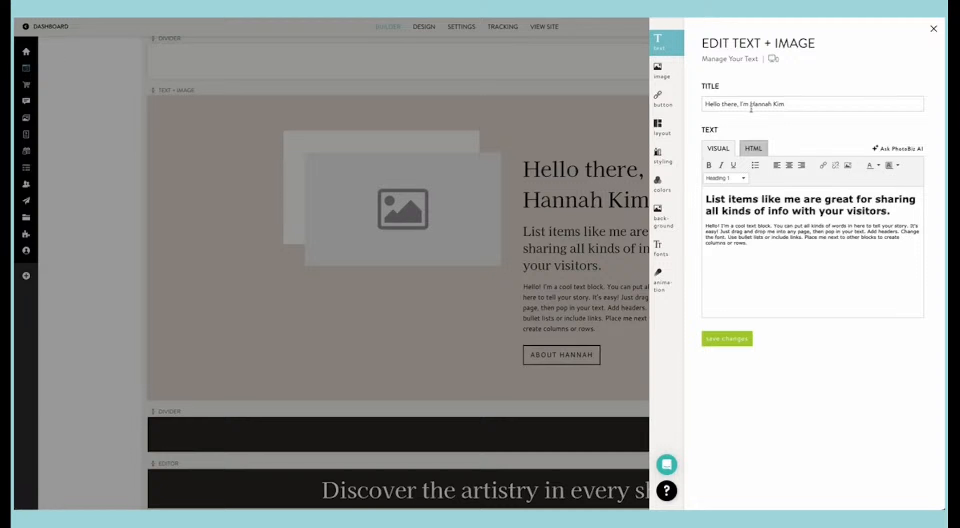
drag(750, 104, 792, 103)
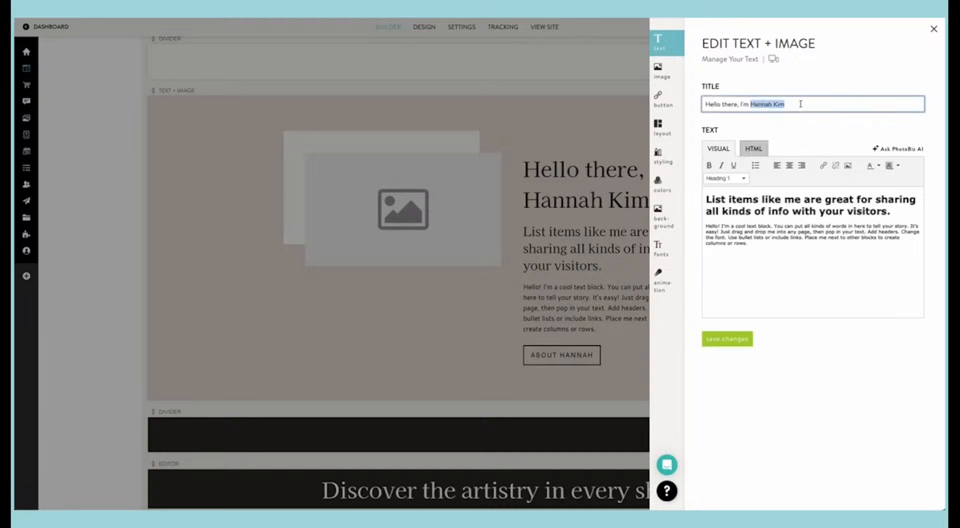
text(Jn)
click(743, 344)
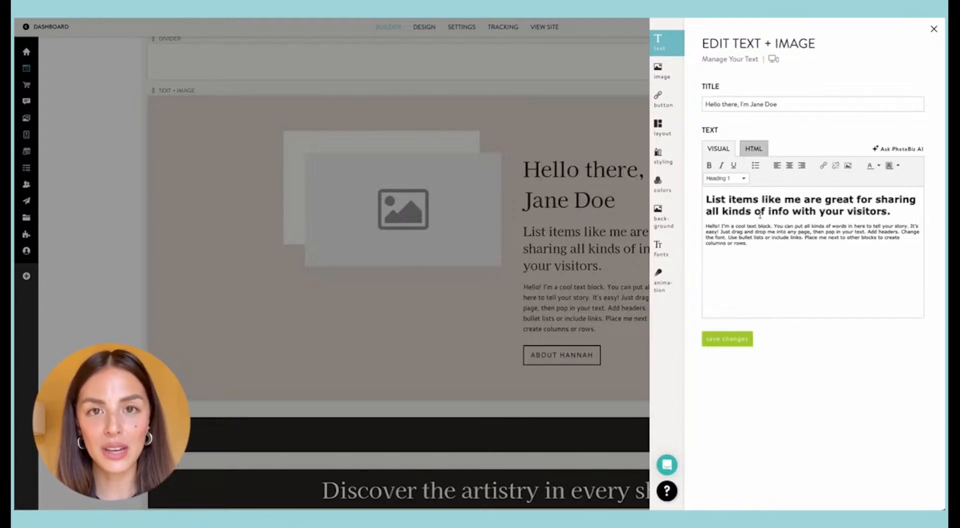
Step: Generate body text with PhotoBiz AI from the prompt "talk about family and senior photo experiences you can have with me across the triad area."
click(775, 206)
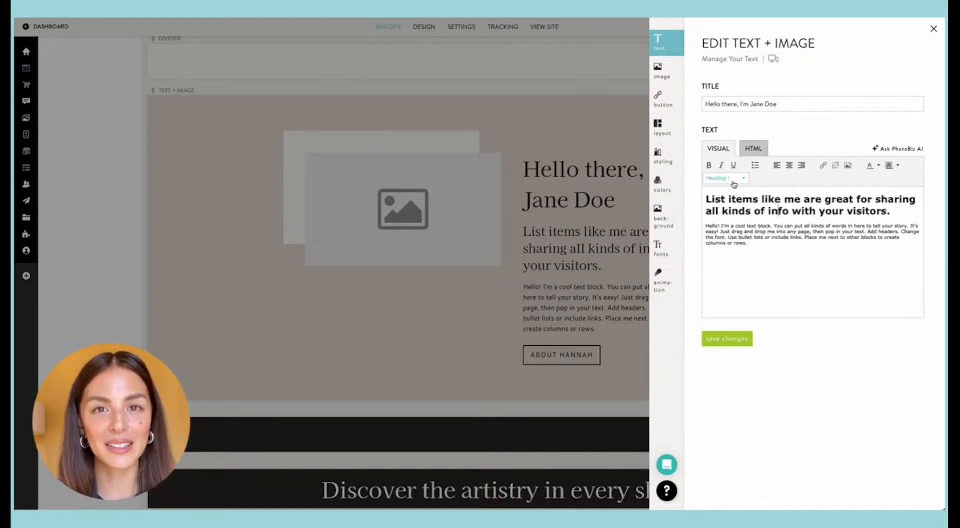
click(729, 243)
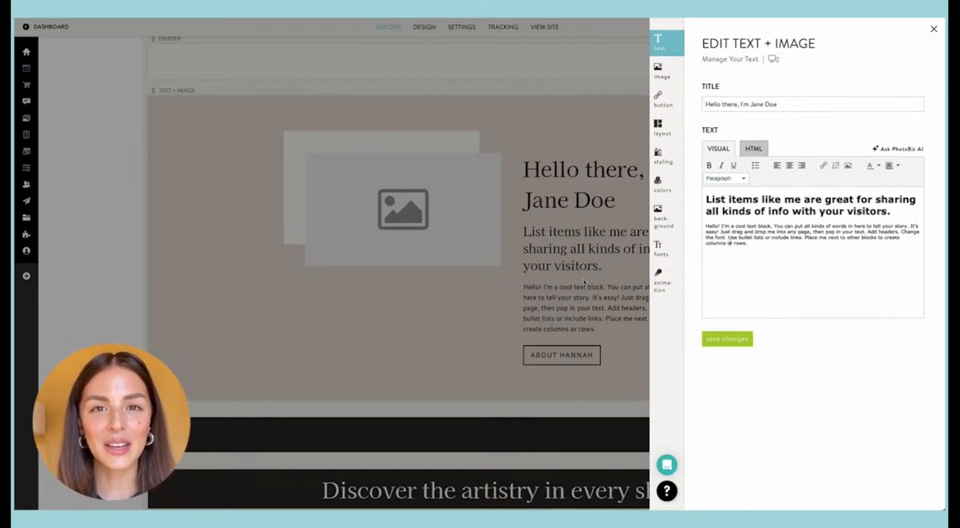
click(898, 150)
click(766, 168)
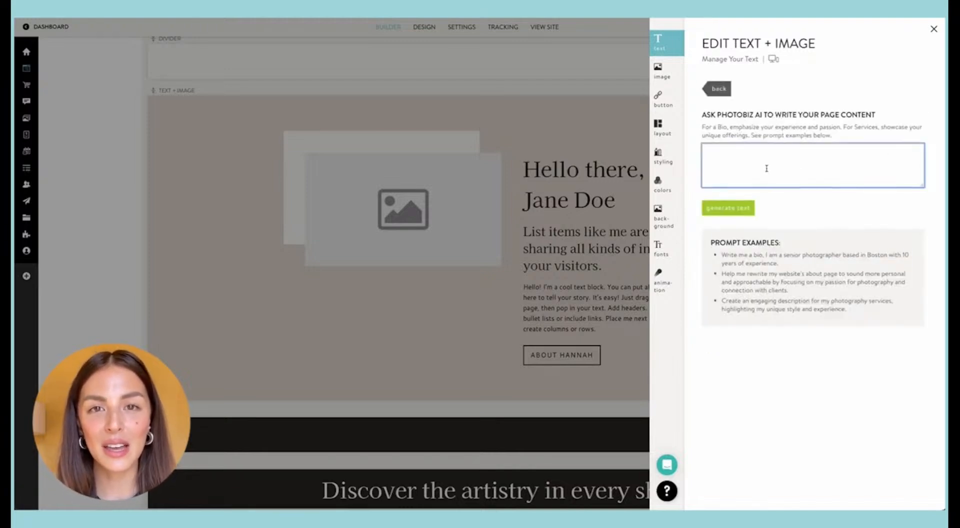
text(talk about)
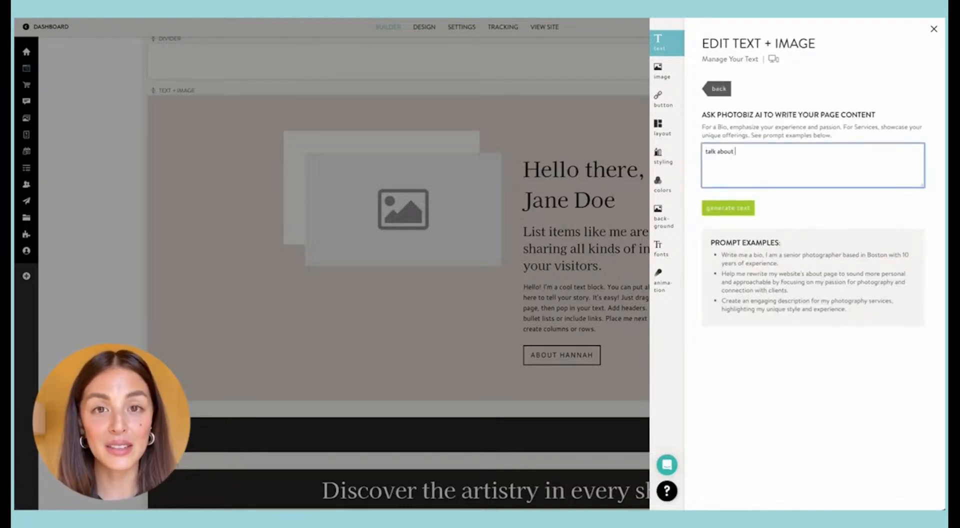
text( family and)
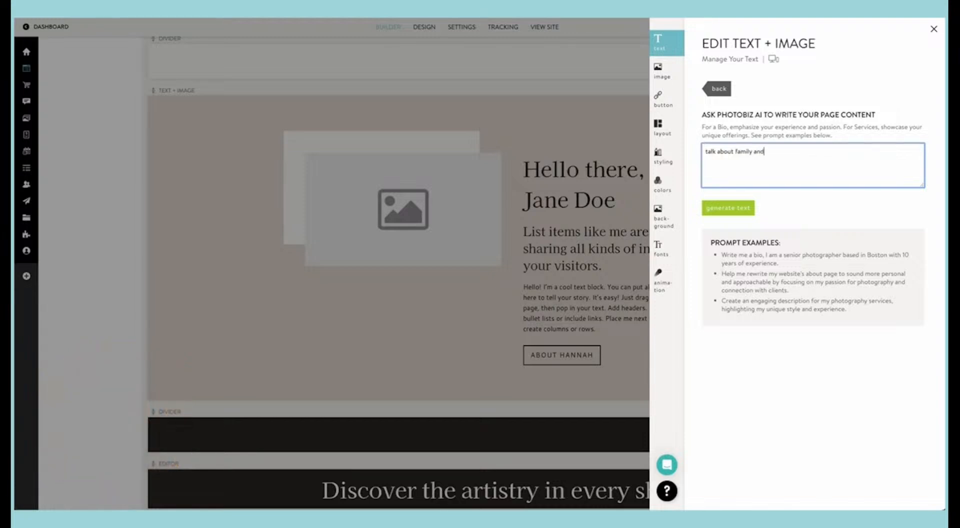
text( senior photo experiences you can have with me across the triad area.)
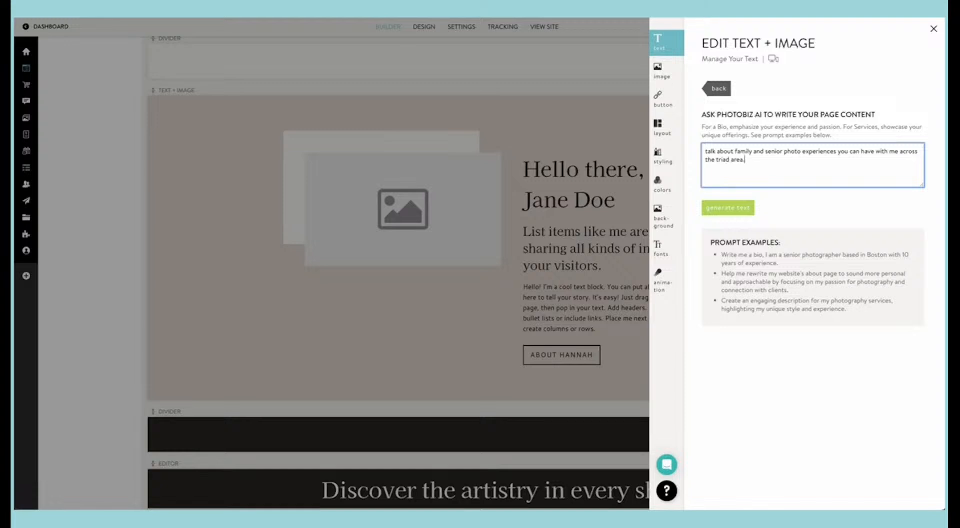
click(747, 211)
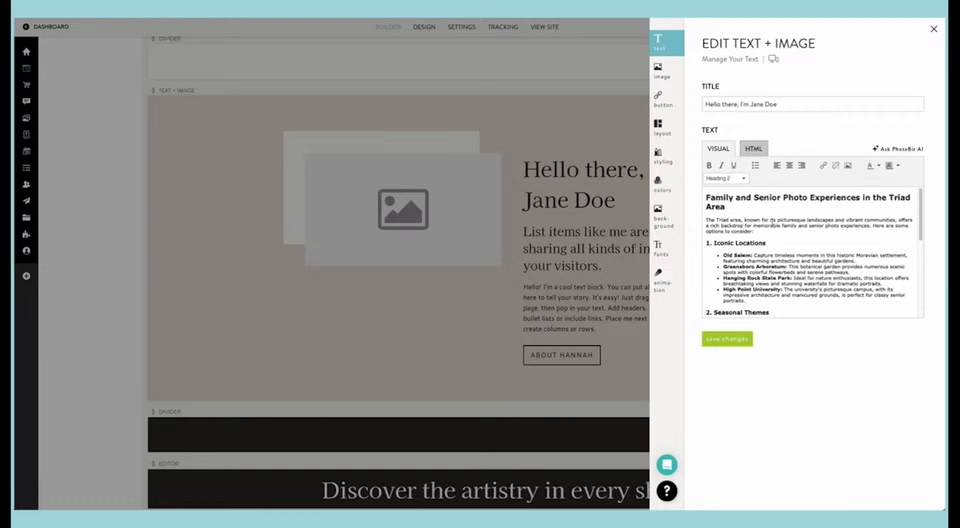
Step: Review the generated body text and copy all of it, from the heading to the closing paragraph
scroll(746, 212, down, 5)
scroll(772, 222, up, 4)
scroll(771, 221, down, 5)
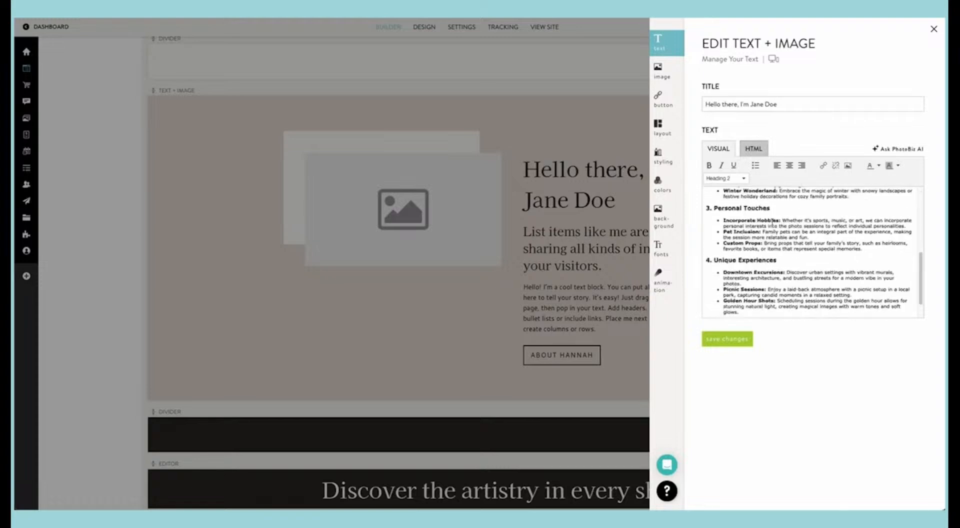
scroll(772, 221, up, 6)
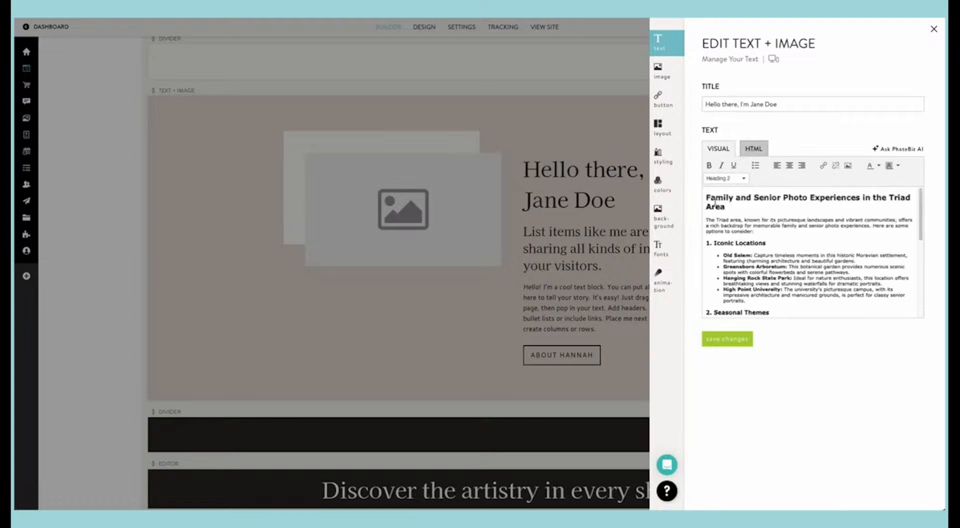
drag(707, 197, 866, 310)
right_click(808, 284)
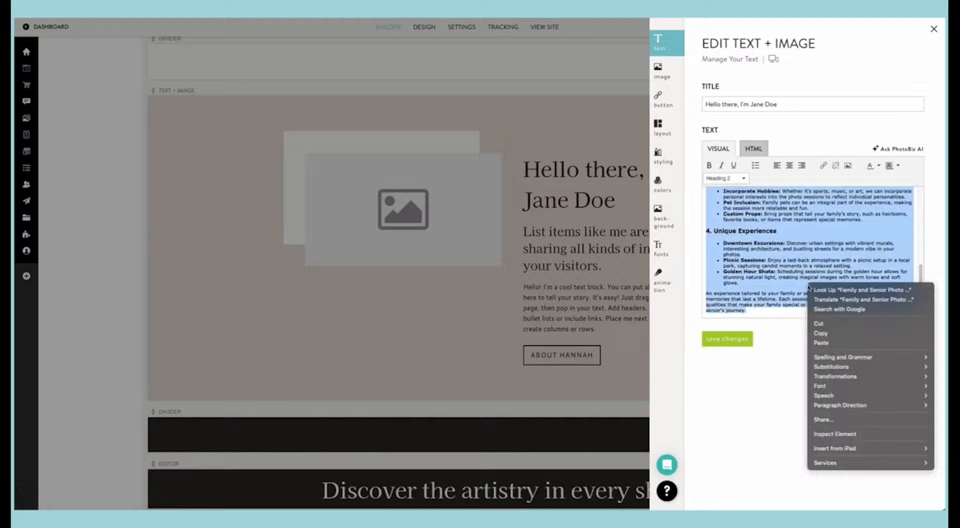
click(834, 332)
Step: Ask PhotoBiz AI to "make this 160" and reduce the body to the opening Triad area sentence in Heading 1
click(889, 148)
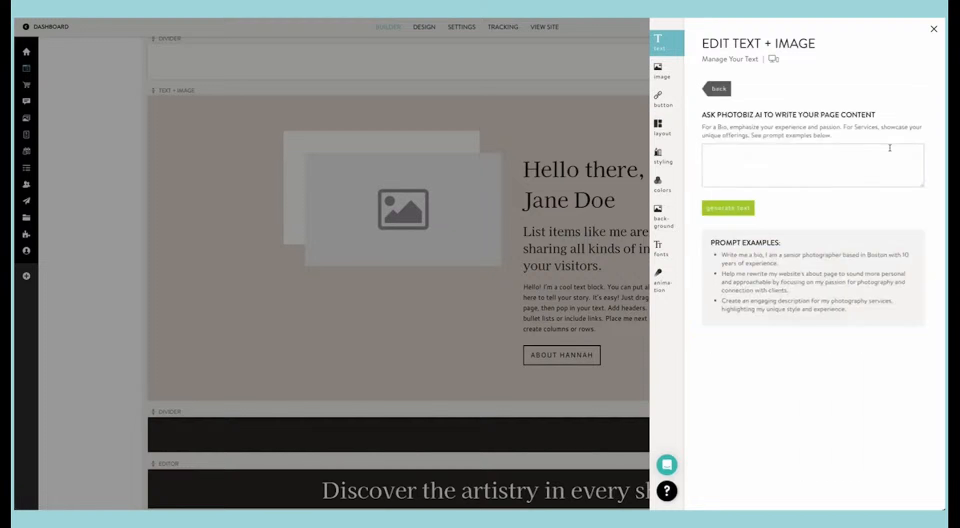
click(772, 160)
text(make th)
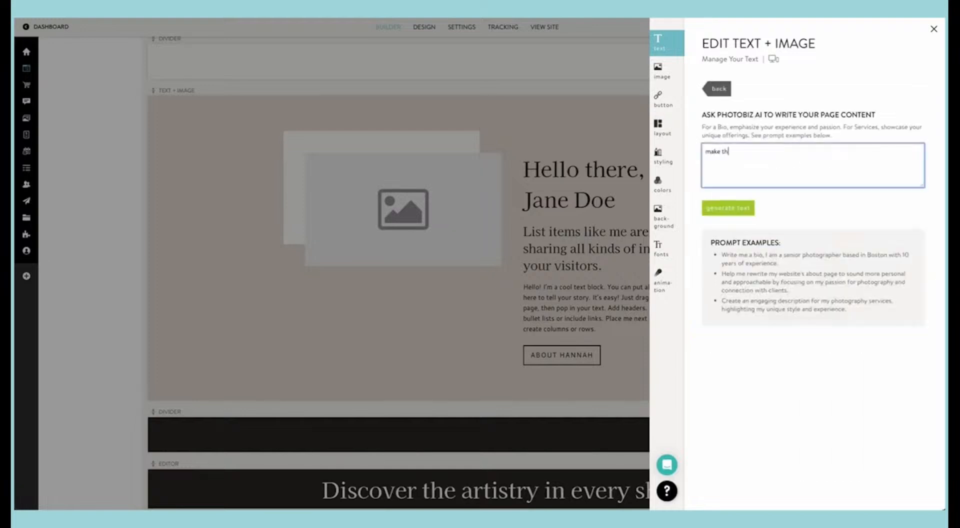
text(is 160)
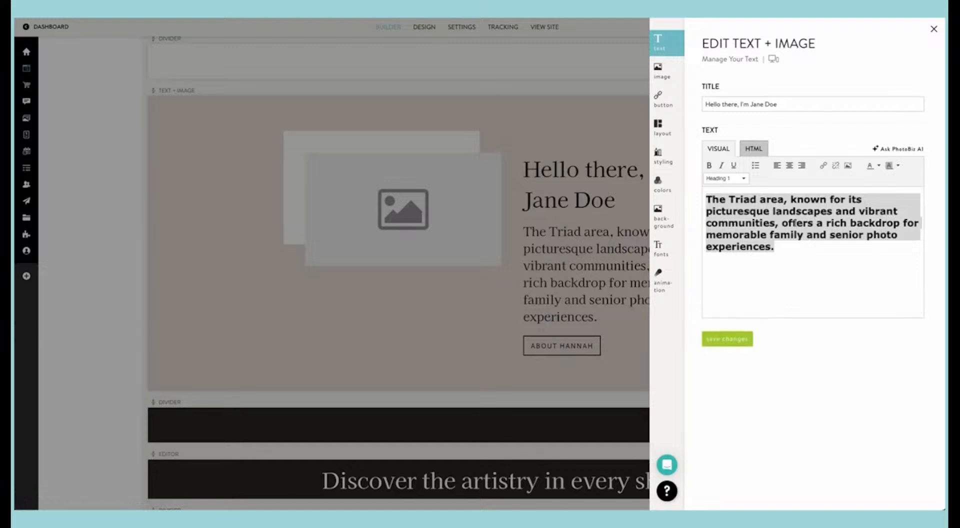
Step: Set the text and image block's Heading H1 font size to 90%, save, and return to the page
click(659, 245)
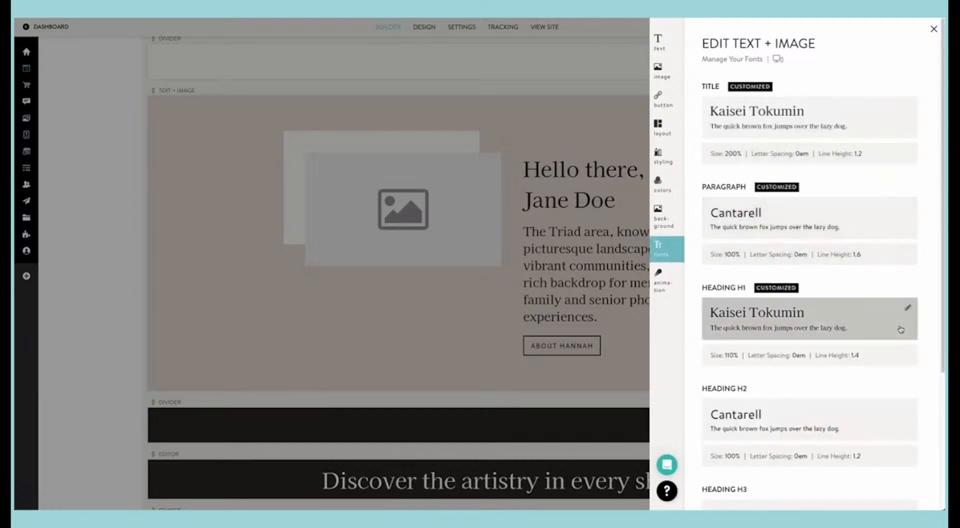
click(904, 356)
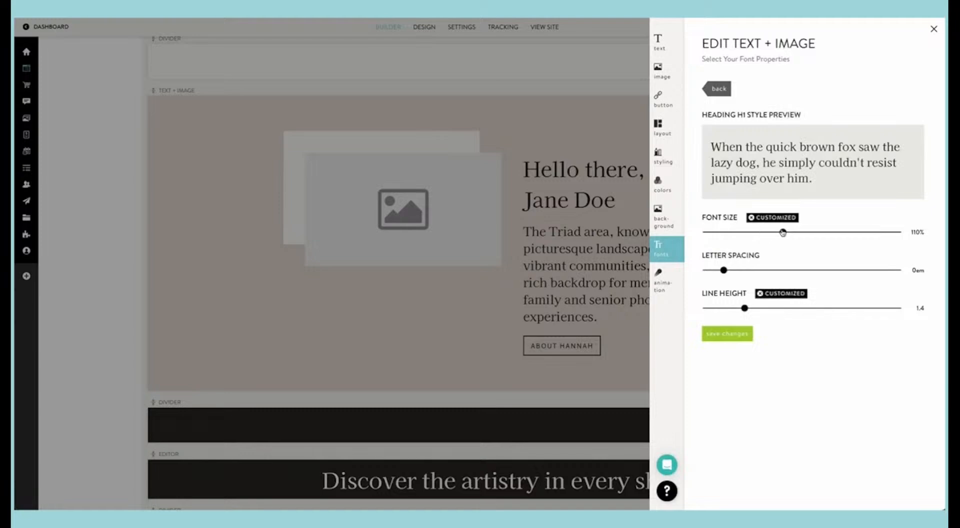
drag(782, 232, 758, 233)
click(730, 332)
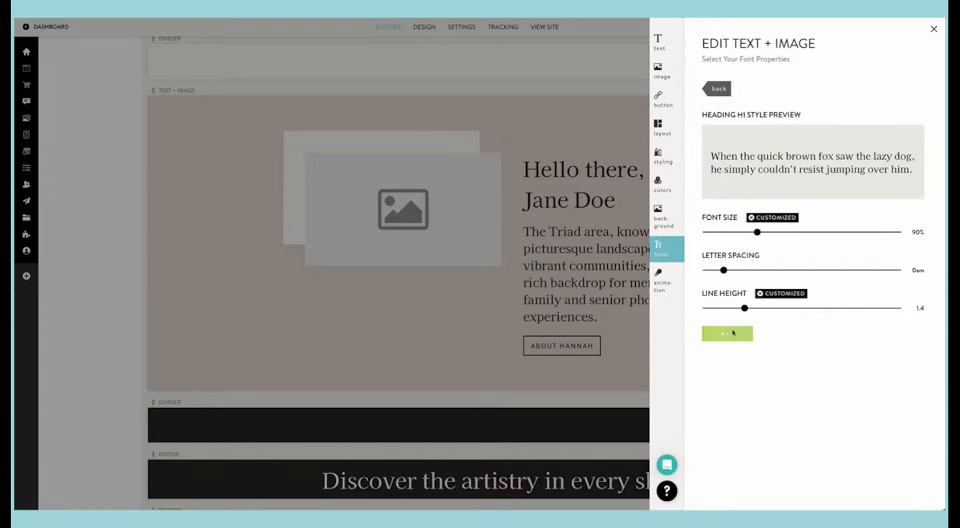
click(534, 260)
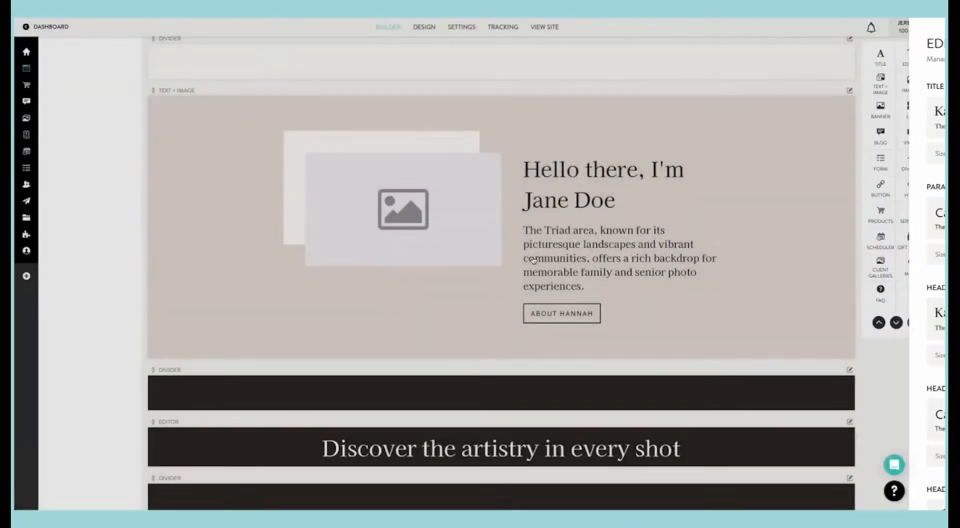
Step: Replace the text and image block's placeholder with the seniors clipboard photo of the woman in the black hat and leather jacket
click(575, 249)
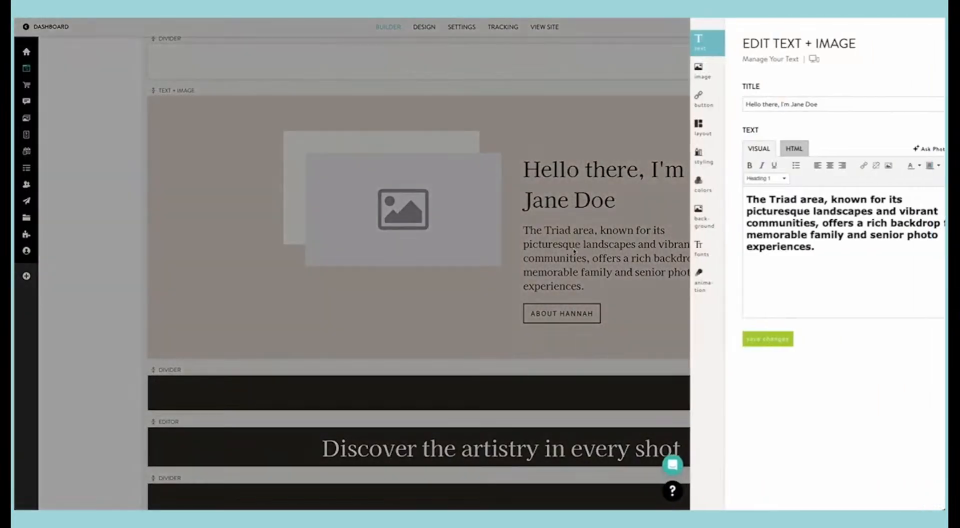
click(661, 72)
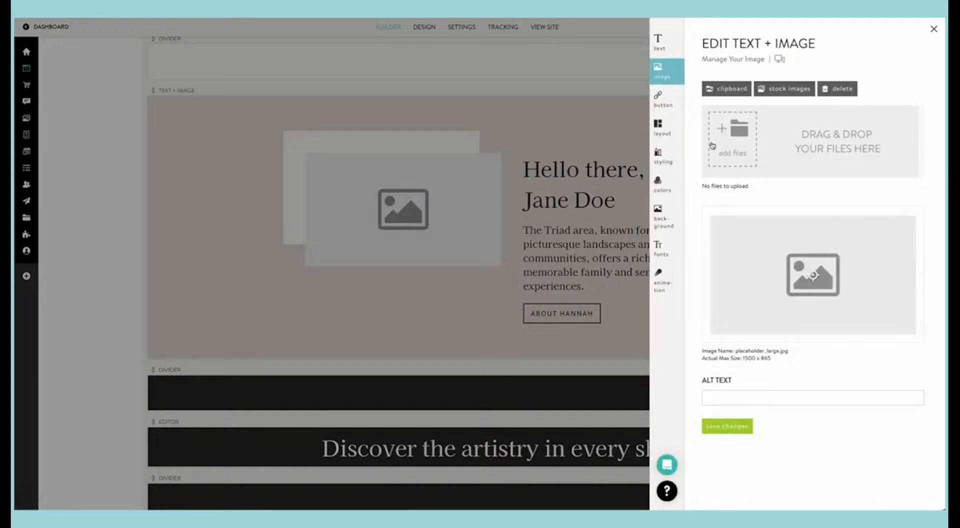
click(722, 90)
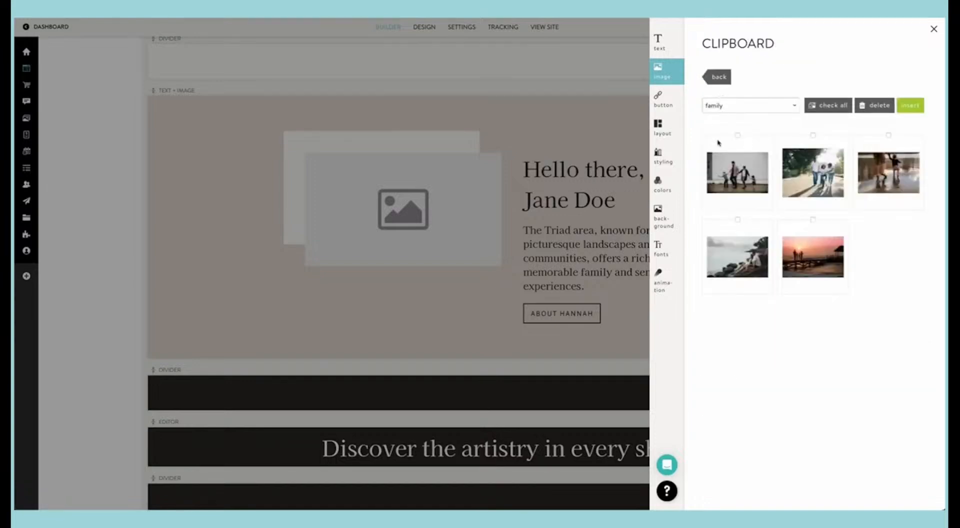
click(757, 106)
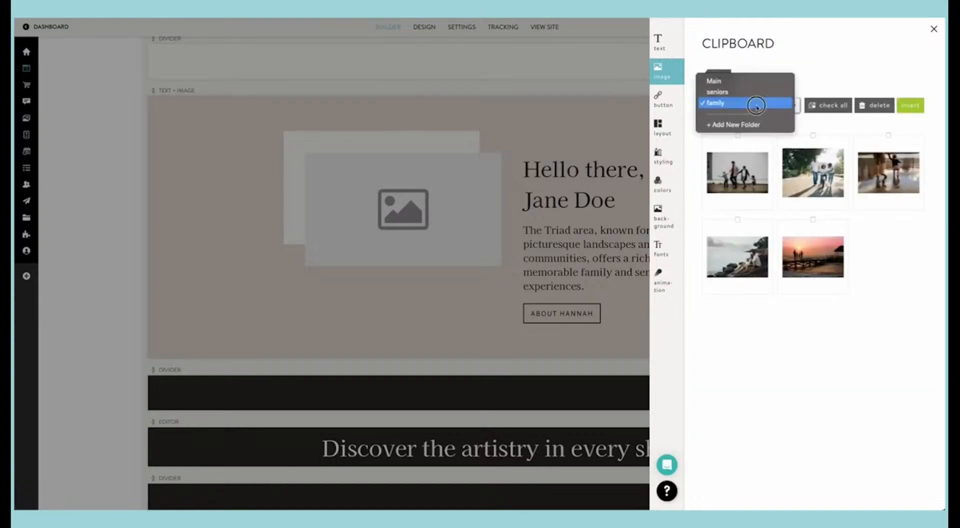
click(756, 95)
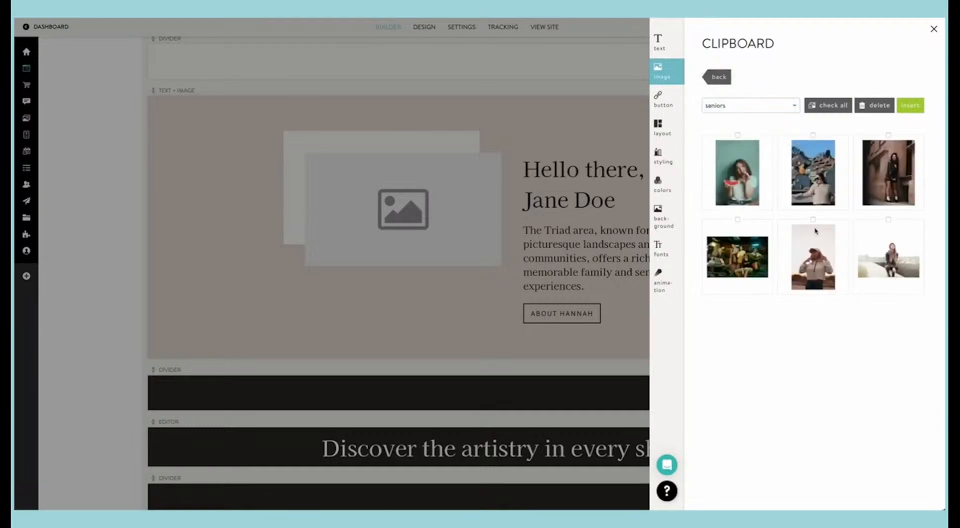
click(888, 135)
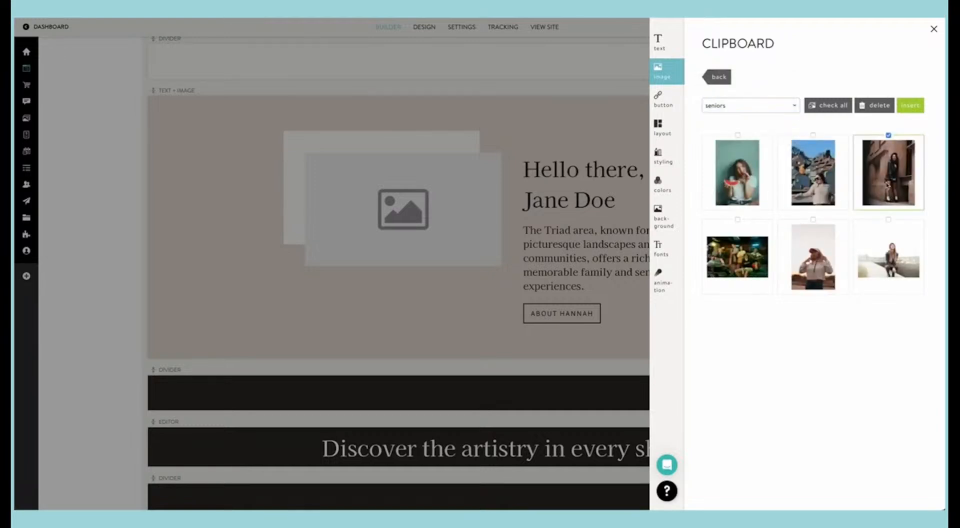
click(910, 105)
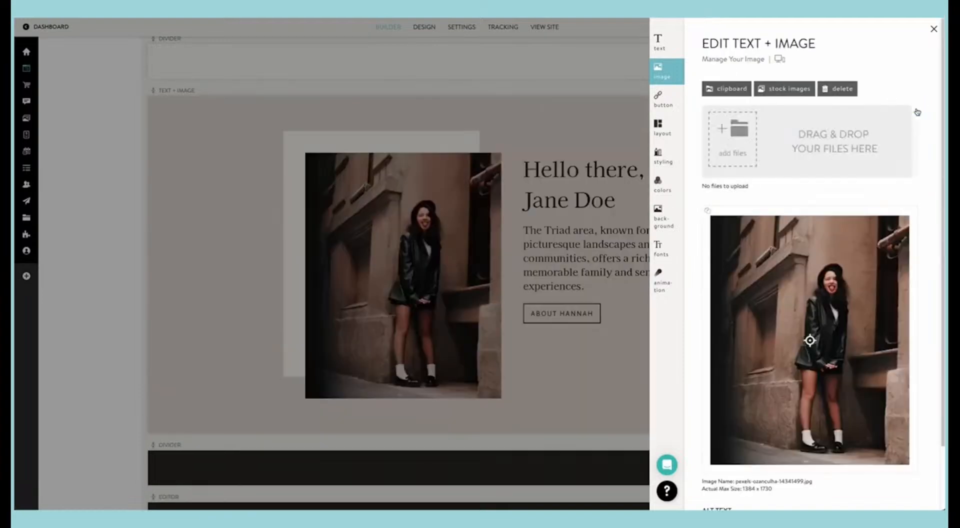
click(578, 177)
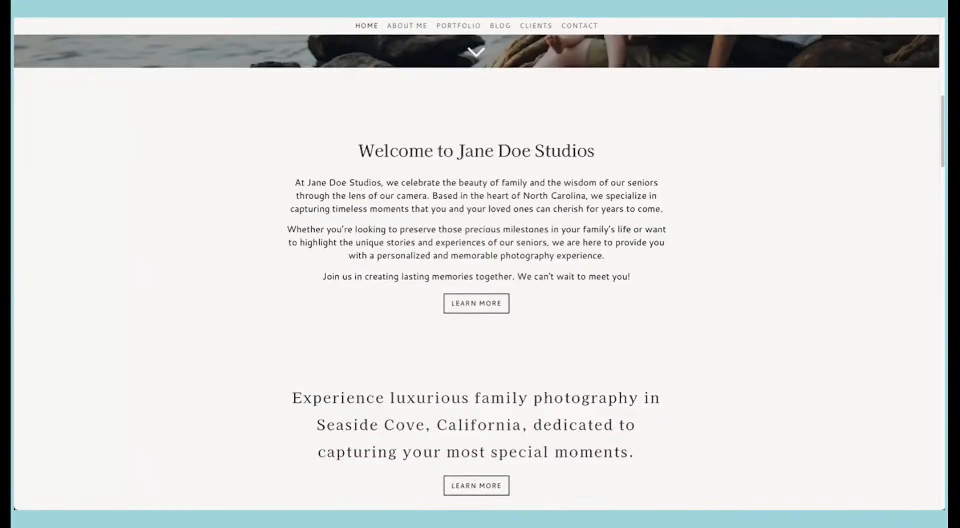
Step: Review the text and image block with its new photo on the live Home page, and return to the builder
scroll(581, 114, down, 5)
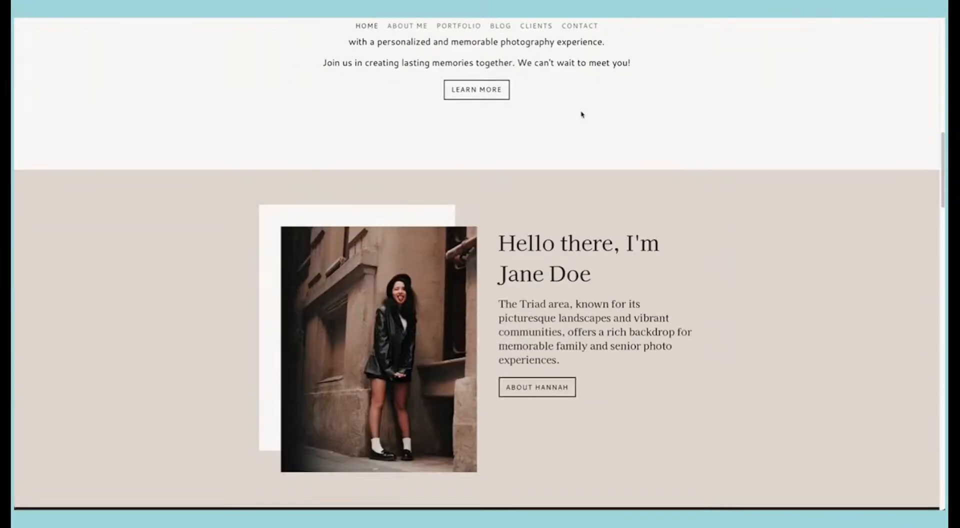
scroll(582, 114, down, 1)
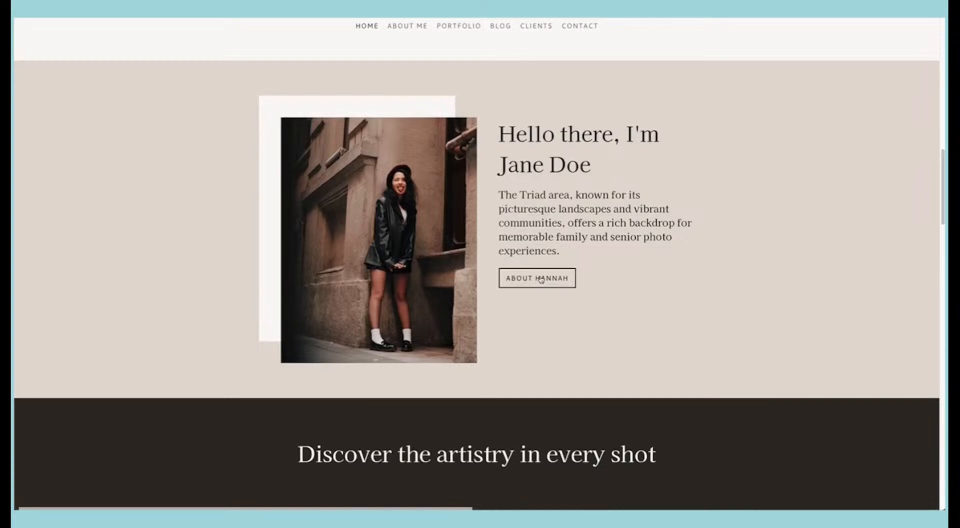
scroll(534, 161, up, 1)
scroll(533, 162, up, 7)
scroll(506, 359, down, 7)
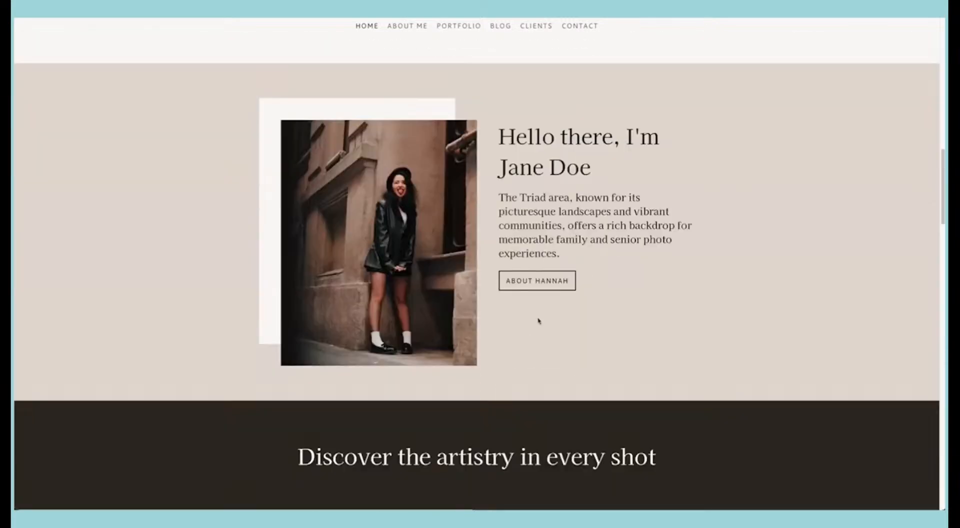
click(354, 17)
Step: Set the text and image block's button hover animation to Fill and save
click(583, 284)
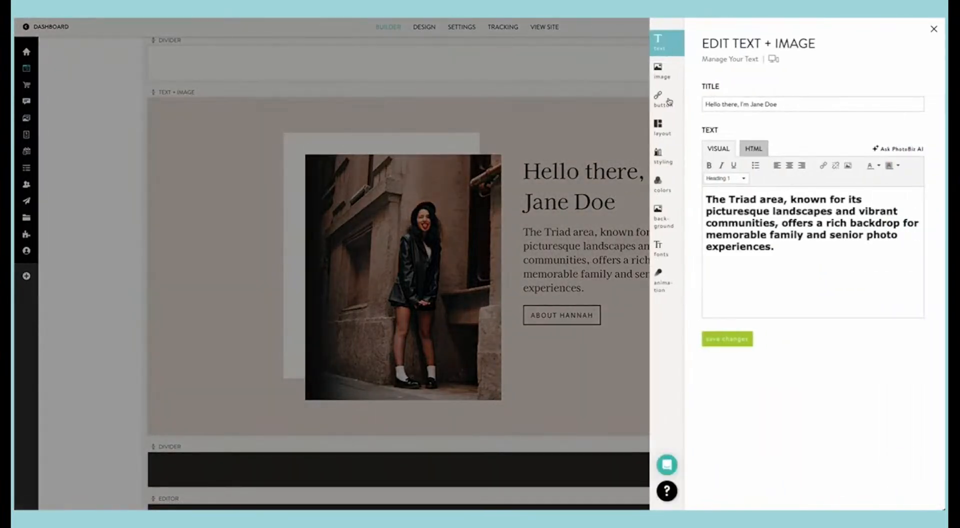
click(660, 282)
click(766, 126)
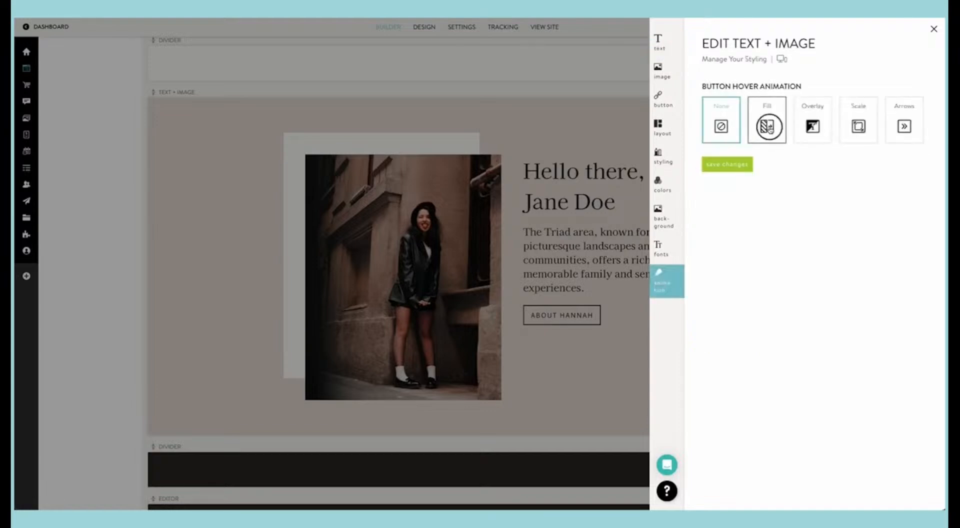
click(734, 167)
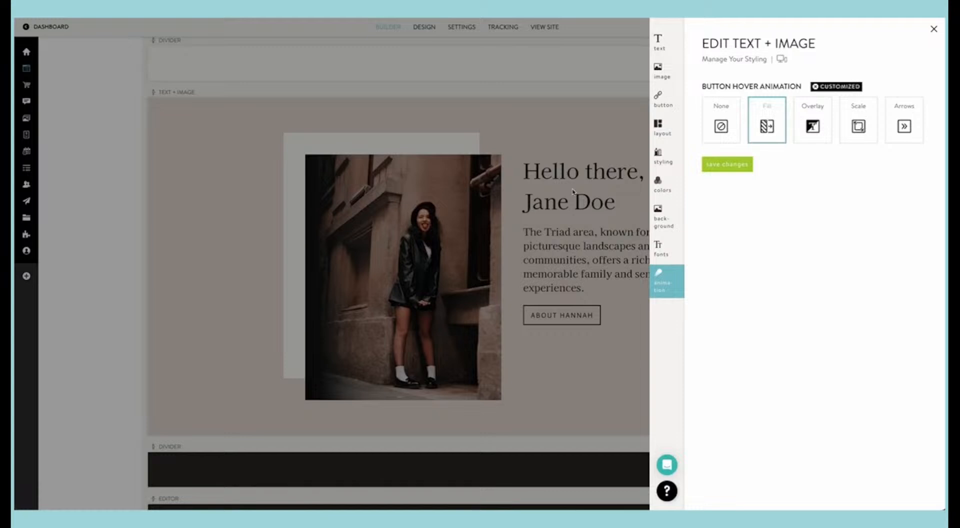
Step: Try the Image Overlay Text Left and Image Overlay Left layouts on the block, and restore Image Overlay Text Right
click(663, 128)
scroll(762, 194, down, 9)
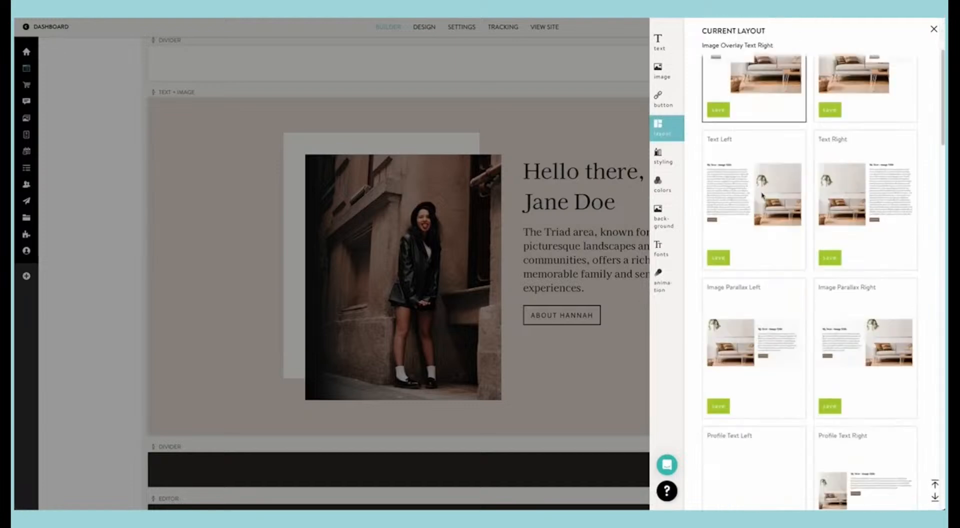
scroll(762, 195, down, 10)
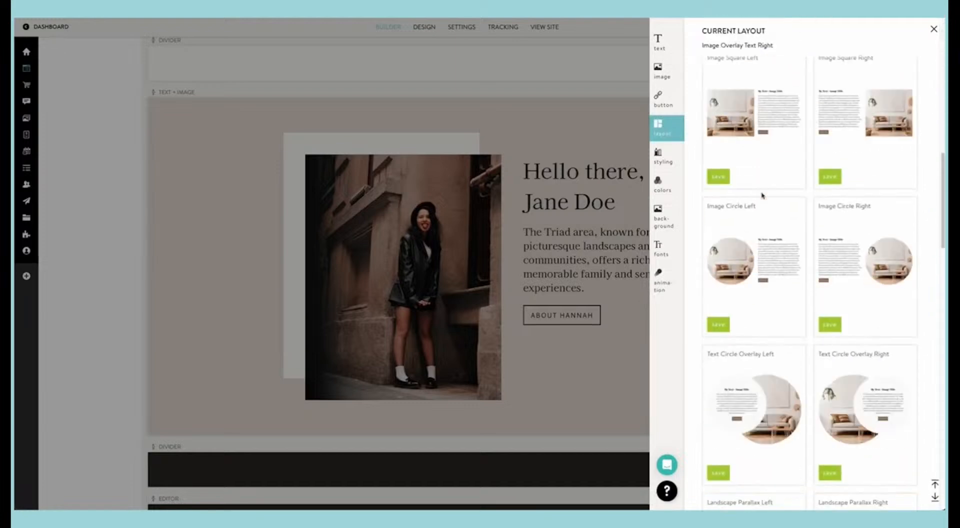
scroll(762, 195, down, 10)
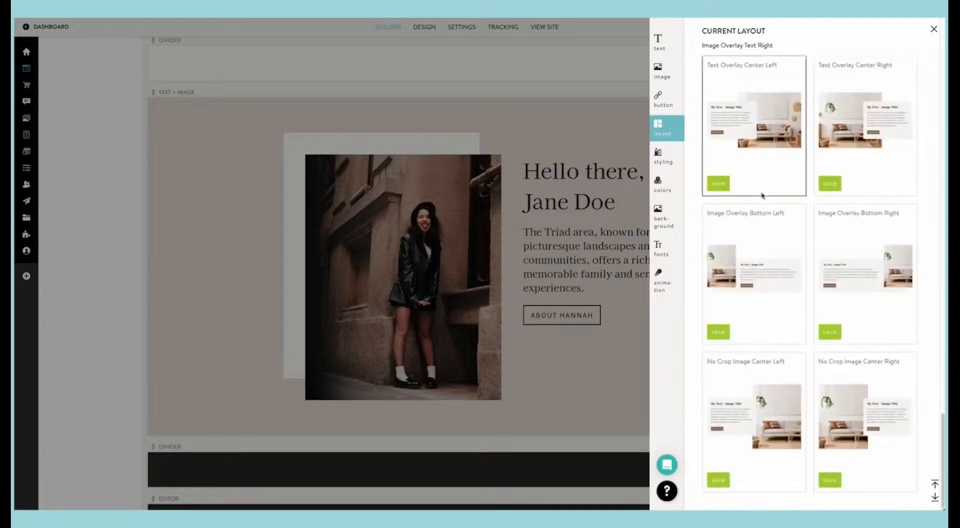
scroll(762, 195, up, 5)
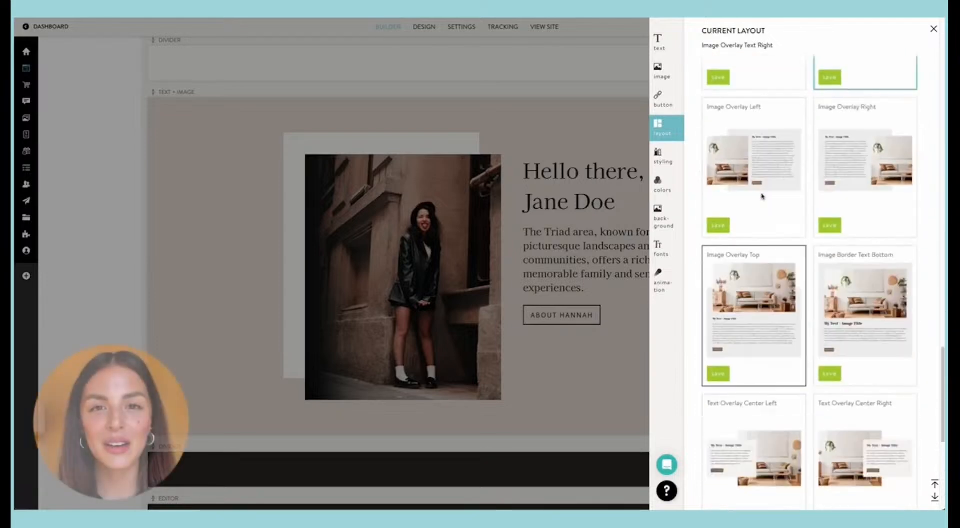
scroll(762, 196, up, 5)
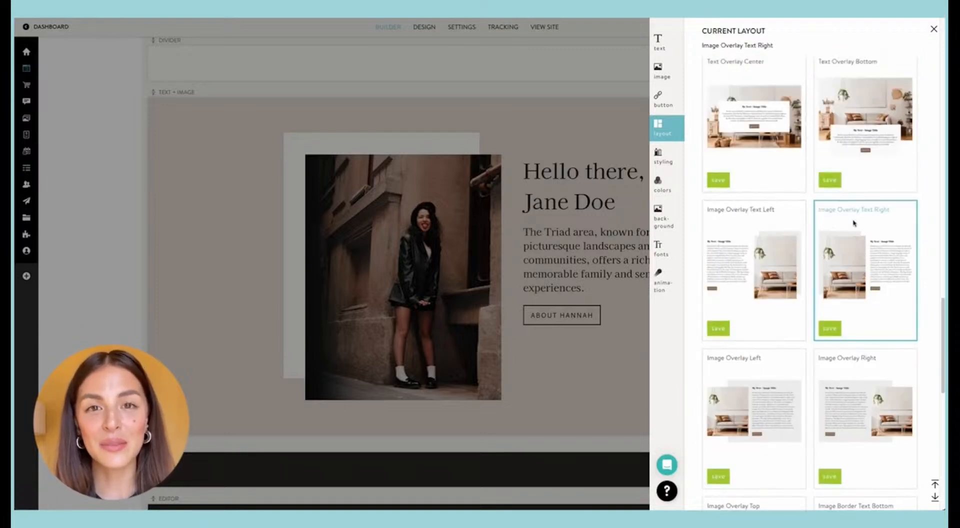
click(727, 326)
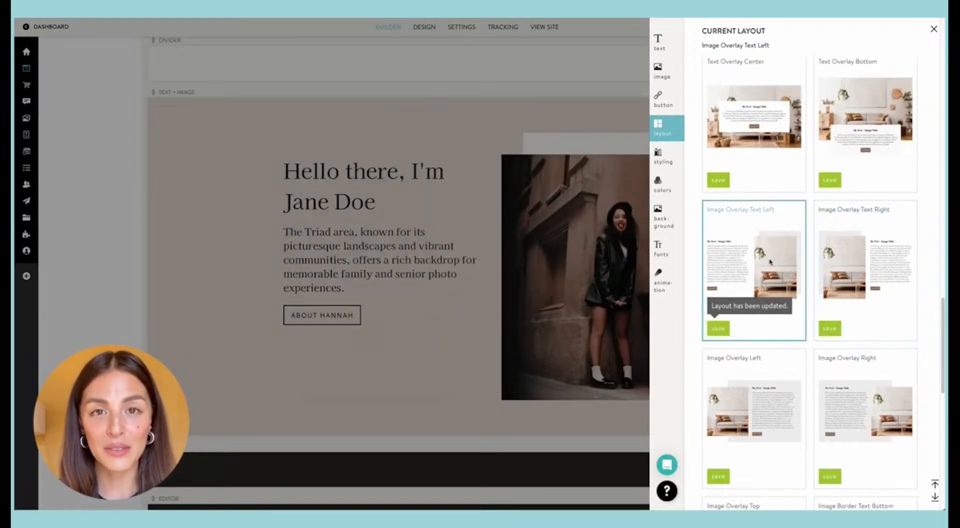
scroll(770, 262, down, 4)
click(726, 255)
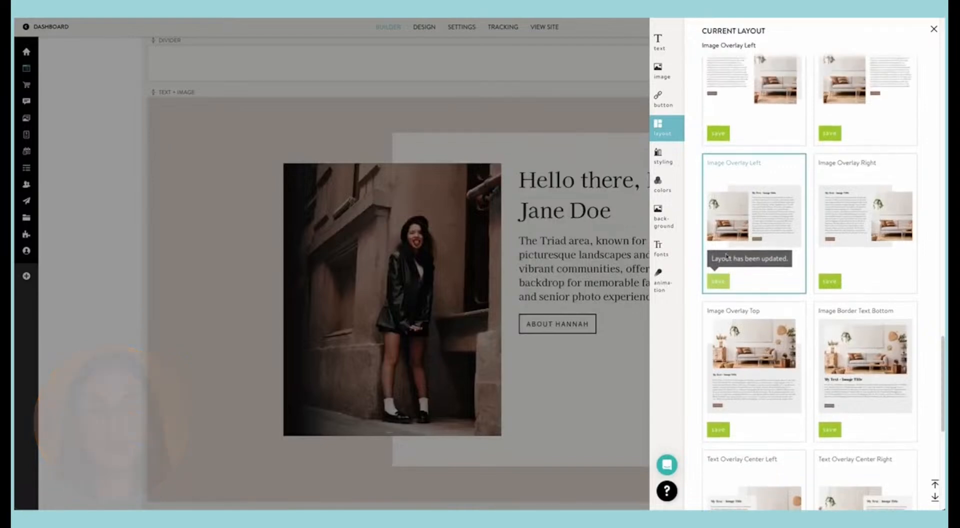
scroll(725, 255, up, 3)
click(828, 293)
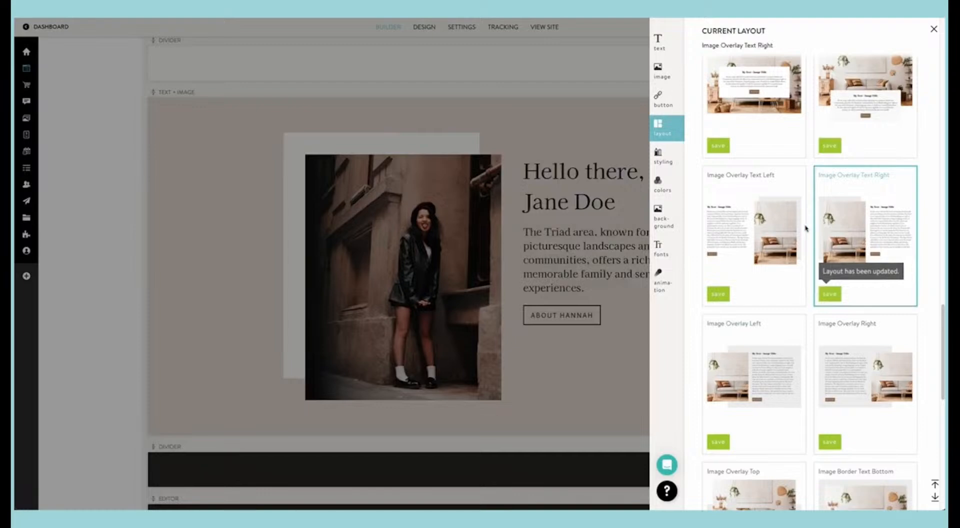
Step: Try a Thin image border thickness in the text and image block's styling and save it
click(664, 158)
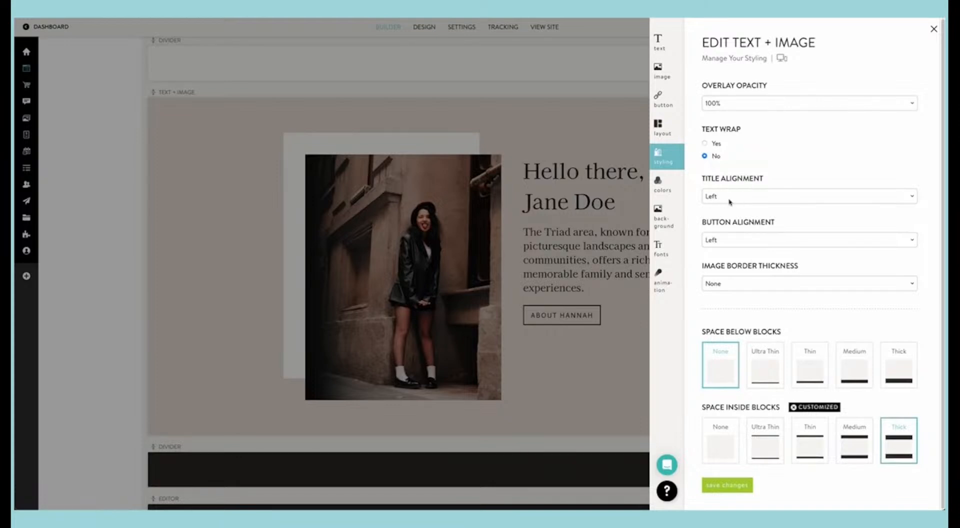
click(738, 287)
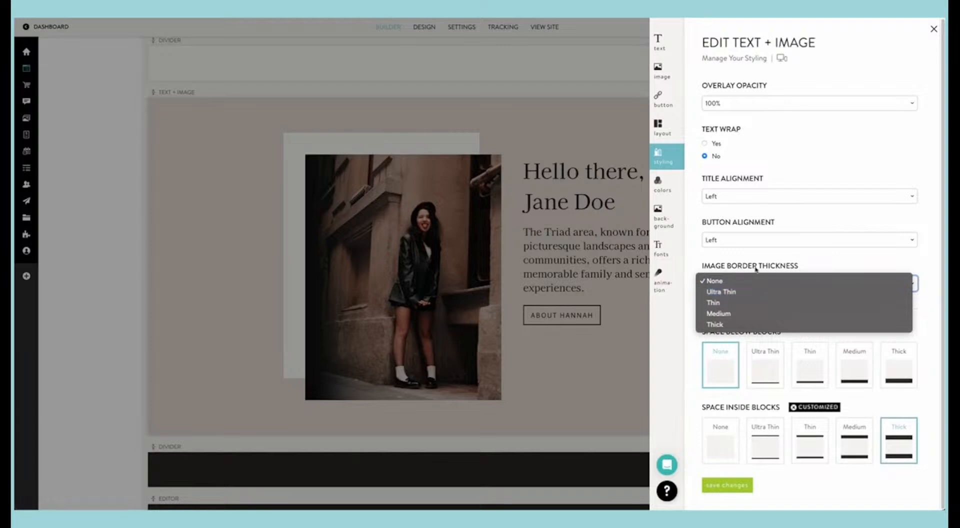
click(747, 301)
click(720, 484)
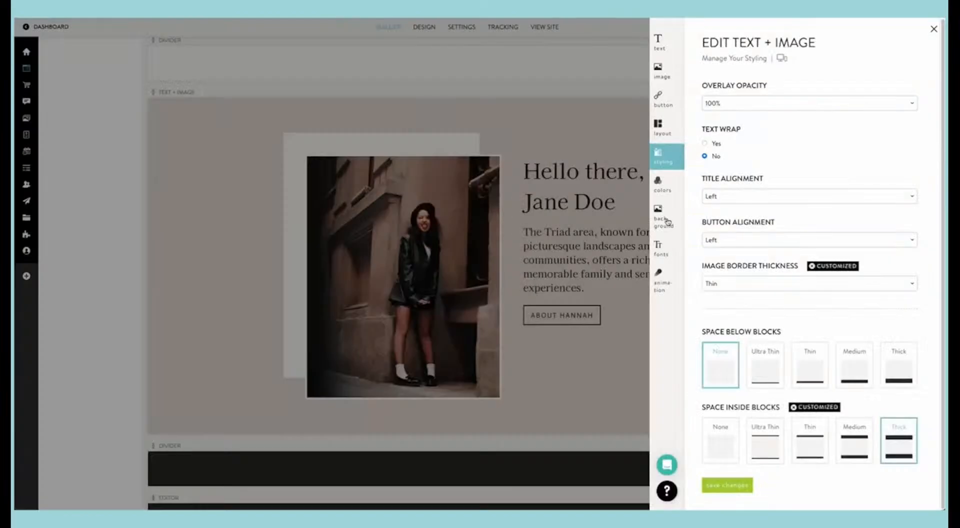
Step: Try a Thick image border on the text and image block and save it
click(738, 280)
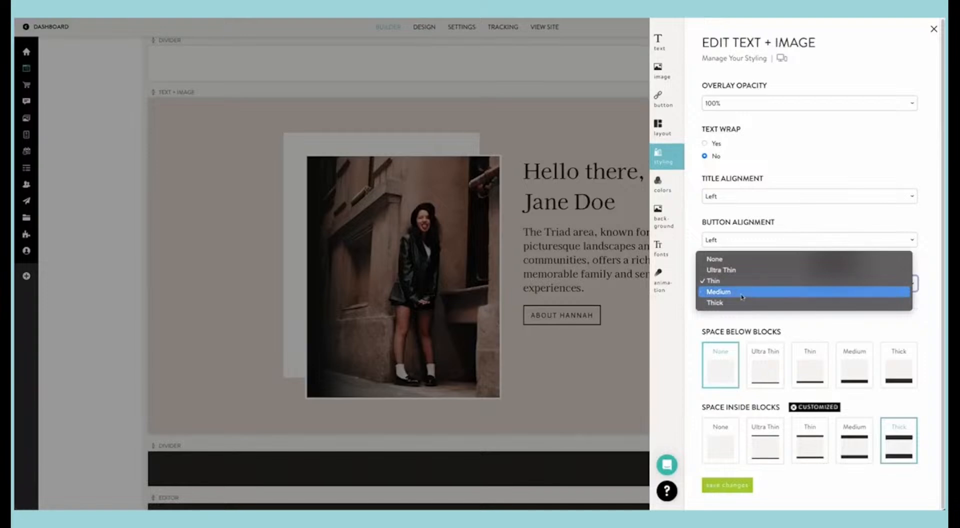
click(740, 289)
click(730, 284)
click(725, 292)
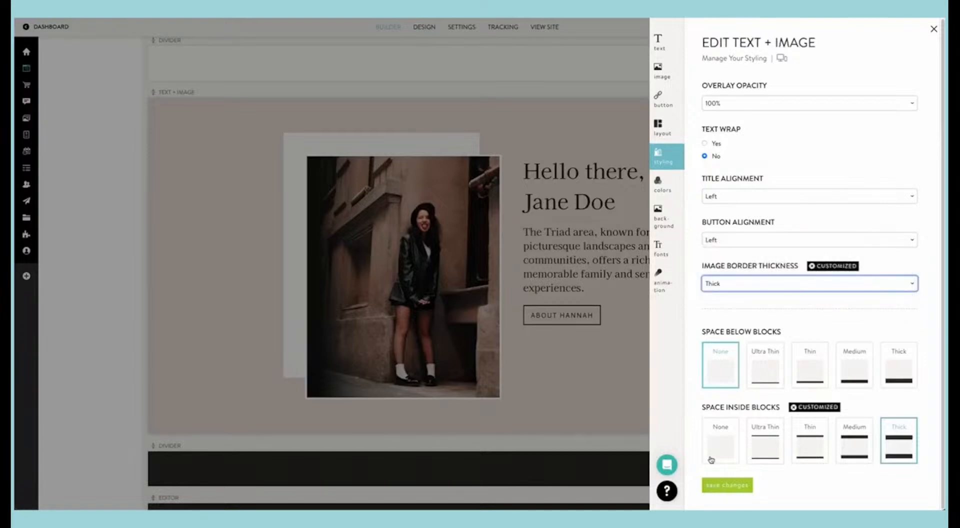
click(720, 484)
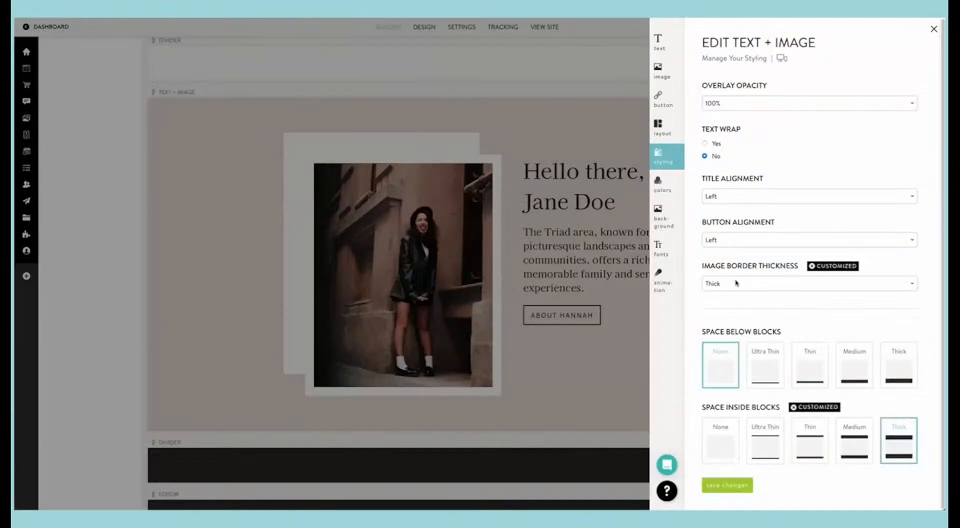
Step: Set the block's image border thickness to Ultra Thin and save the styling
click(736, 282)
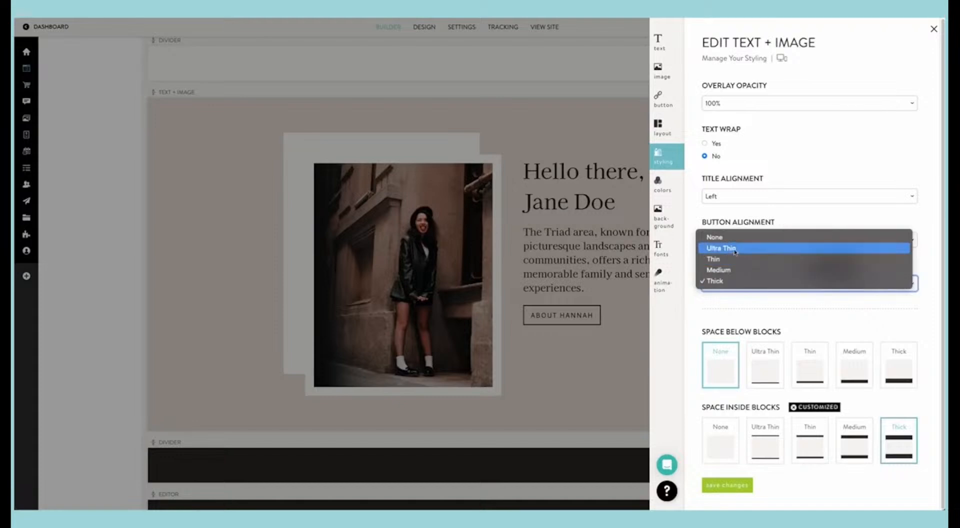
click(734, 248)
click(739, 485)
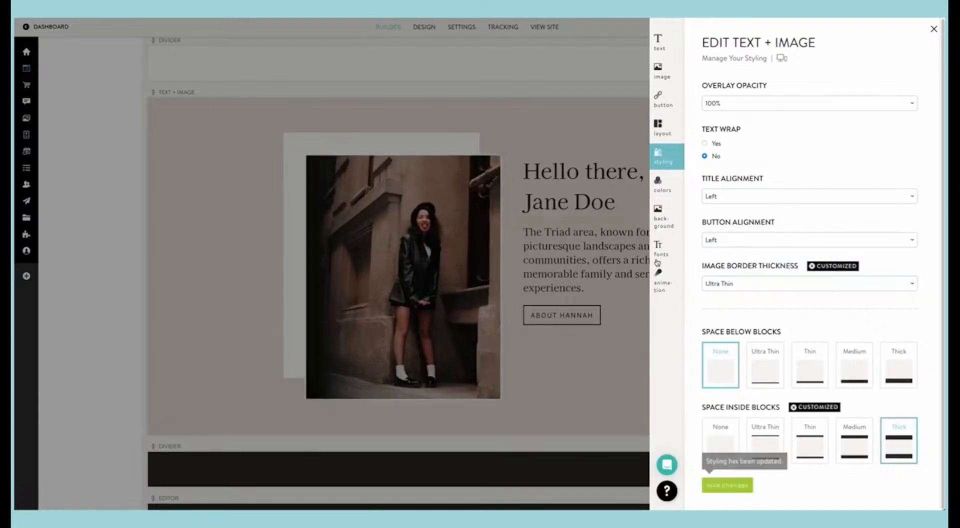
Step: Try the recently used brown #B07C51 as the block's background color, save, and restore the accent color #E5DBD4
click(659, 193)
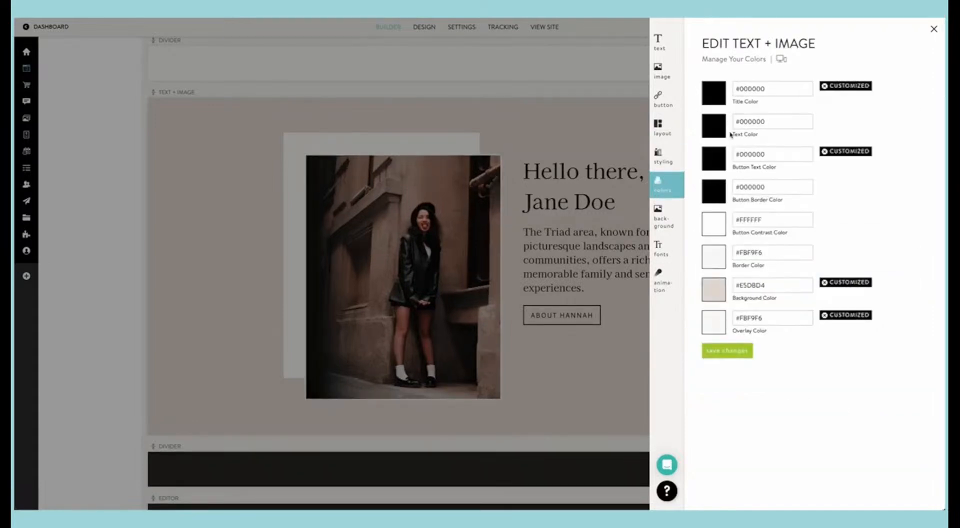
click(715, 291)
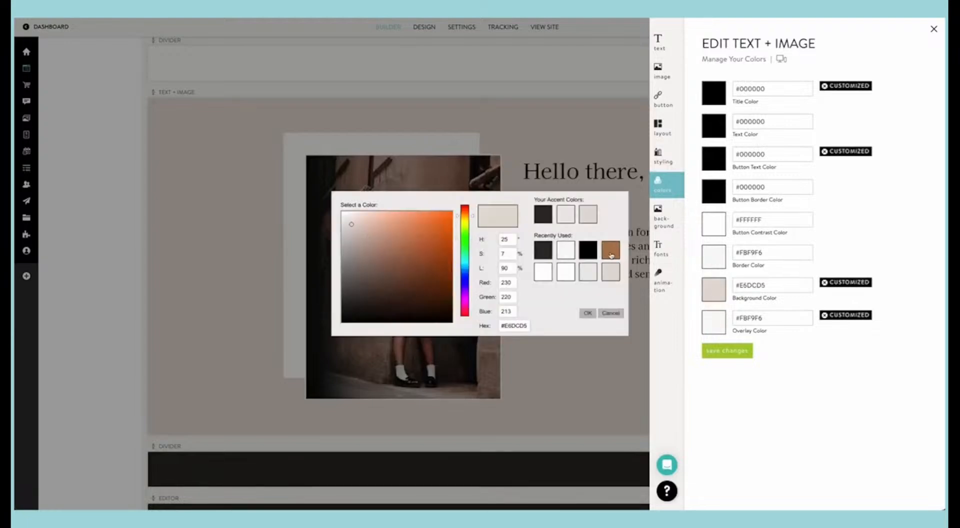
click(610, 255)
click(724, 352)
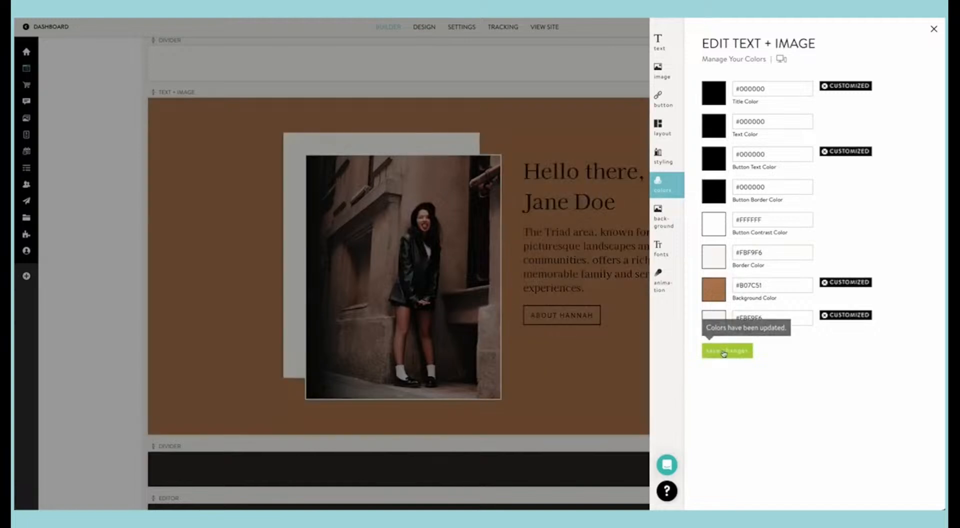
click(718, 297)
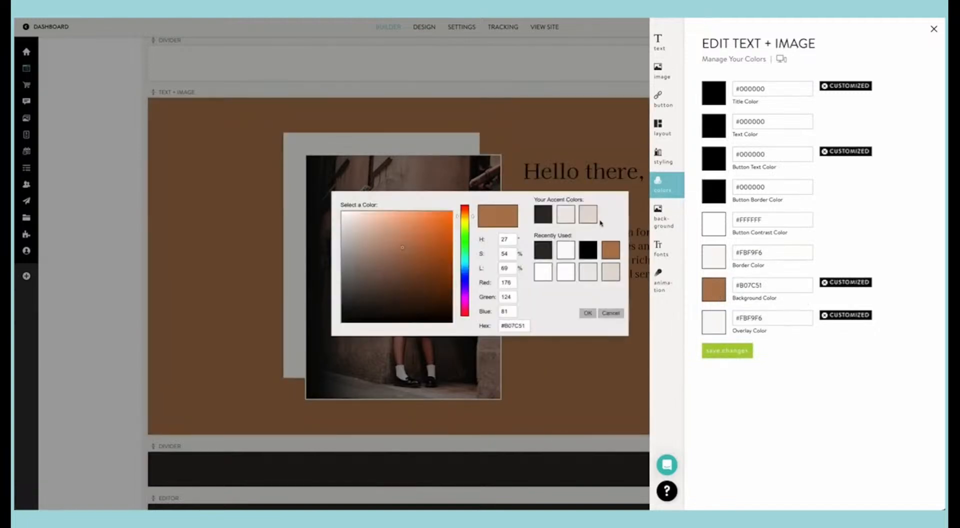
click(591, 218)
click(712, 351)
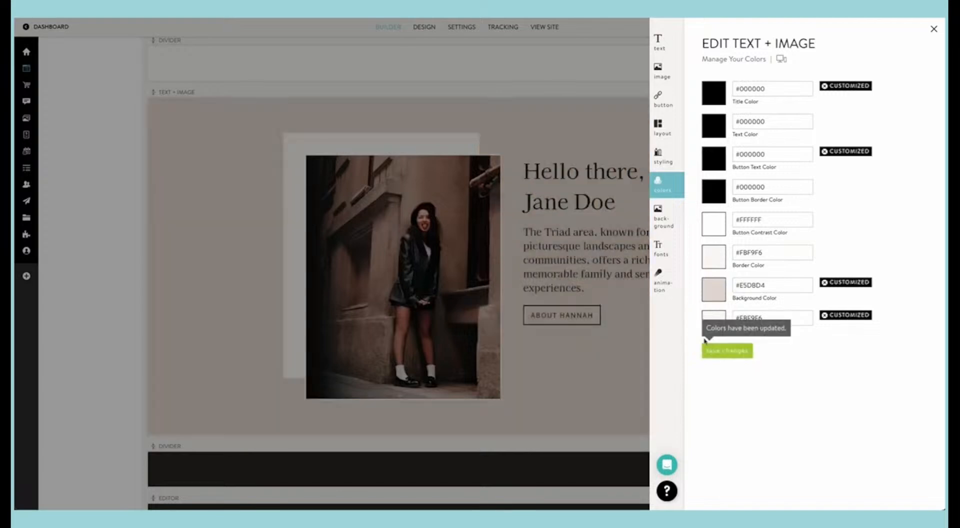
Step: Set the text and image block's border color to the recently used dark #2F2B26 and save the changes
click(706, 257)
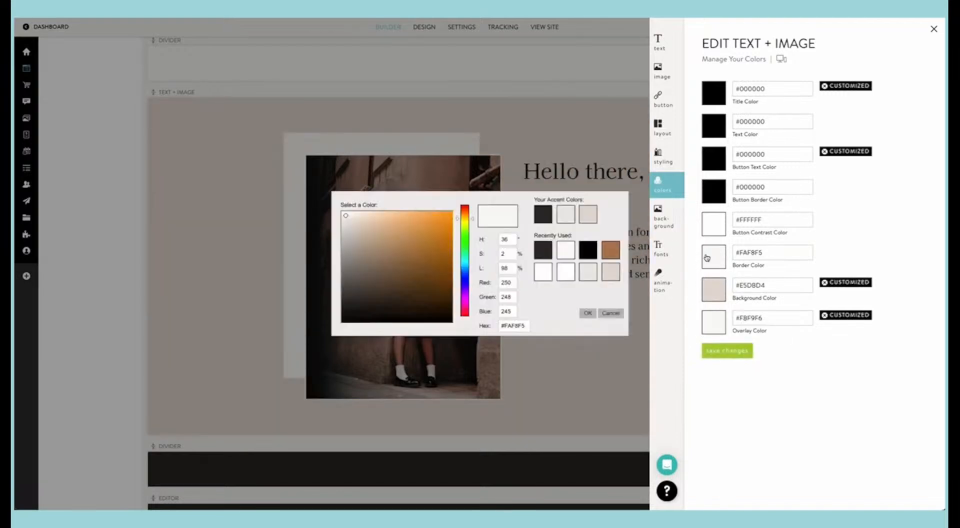
click(549, 258)
click(719, 352)
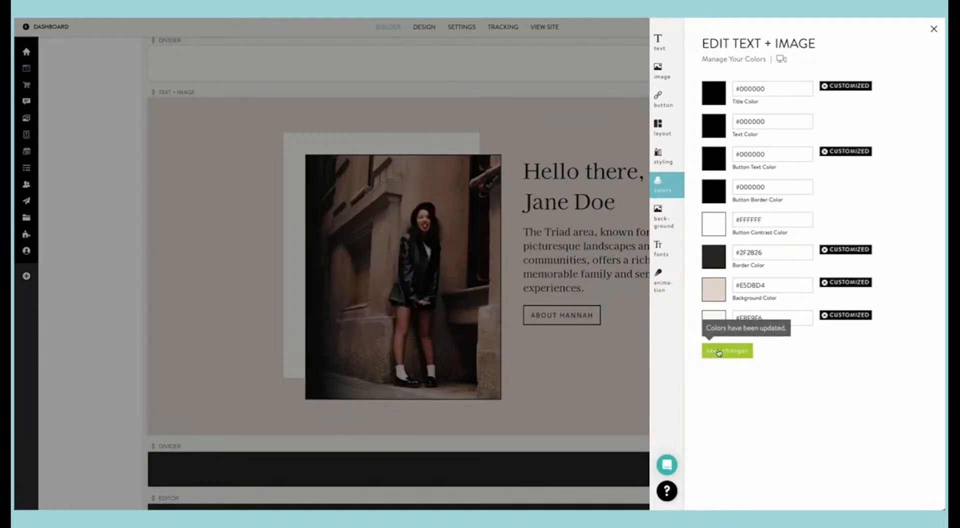
click(525, 9)
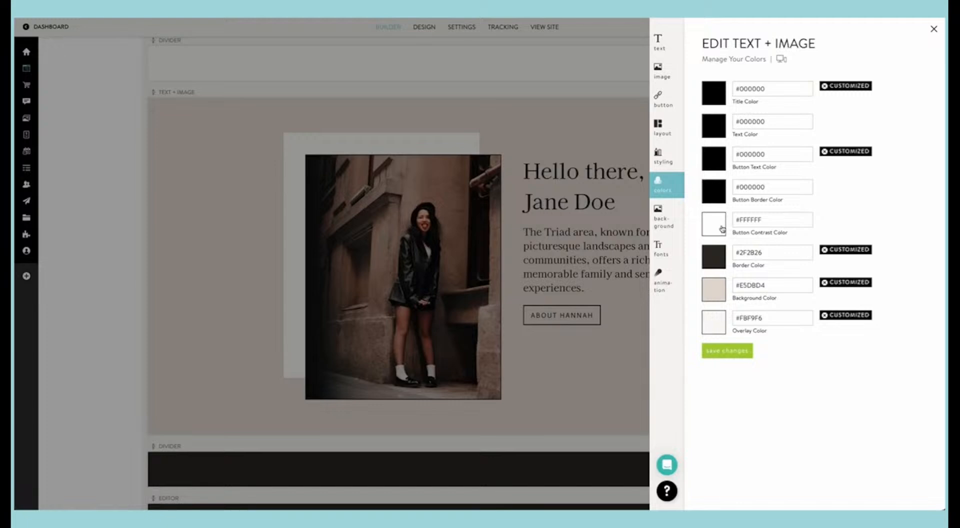
Step: Try the recently used brown #B07C51 as the text and image block's overlay color and save it
click(715, 318)
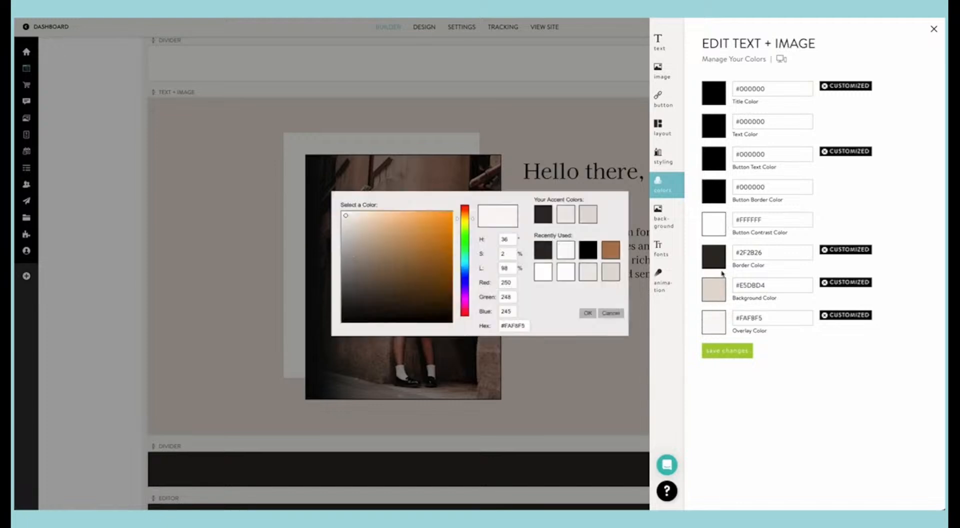
click(610, 250)
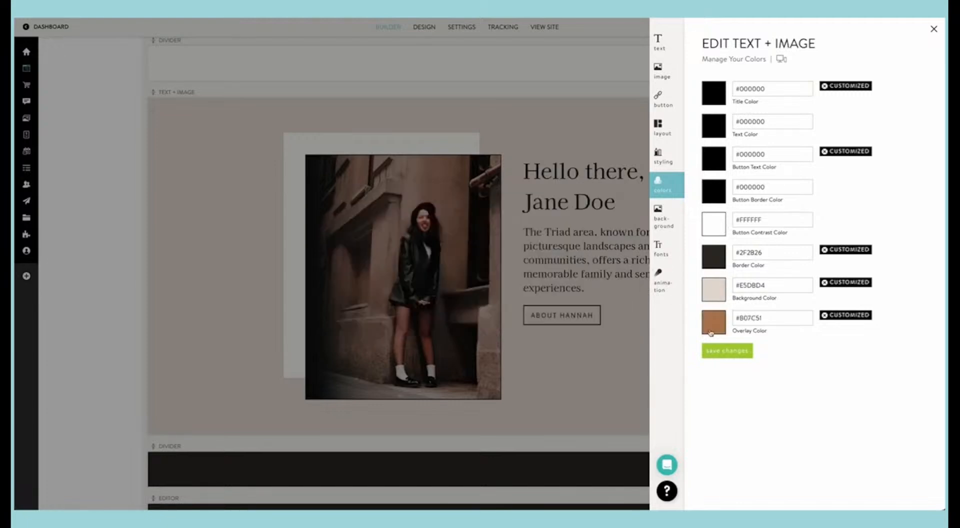
click(717, 353)
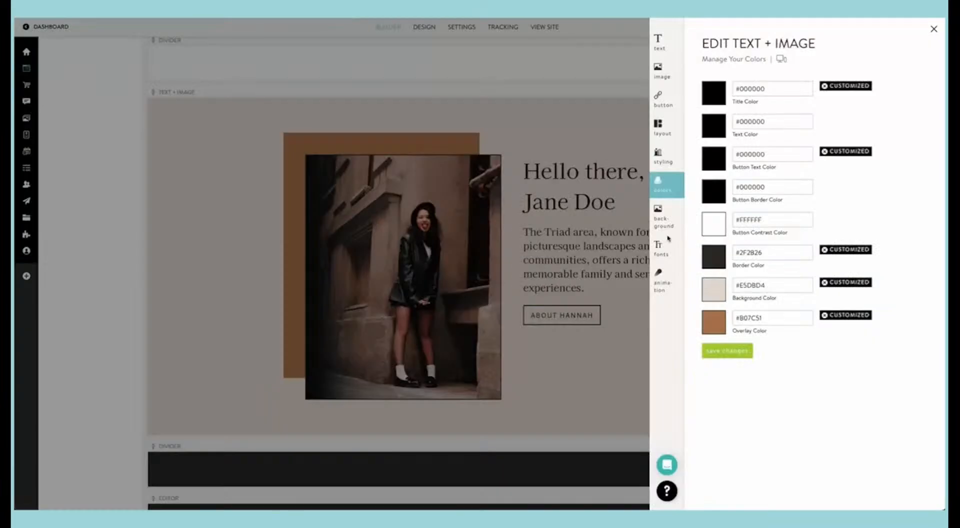
Step: Try white #FFFFFF as the block's overlay color, save, and restore the recently used #FBF9F6
click(716, 325)
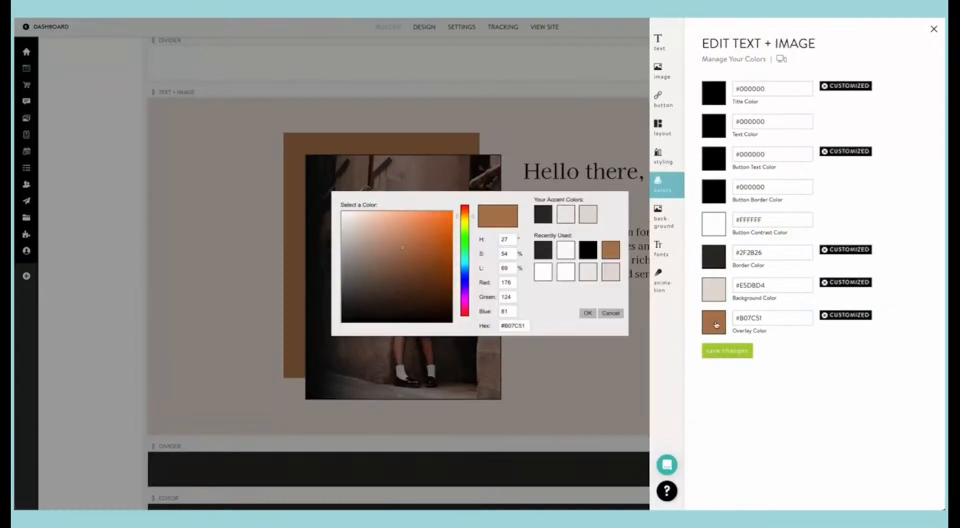
click(551, 271)
click(725, 350)
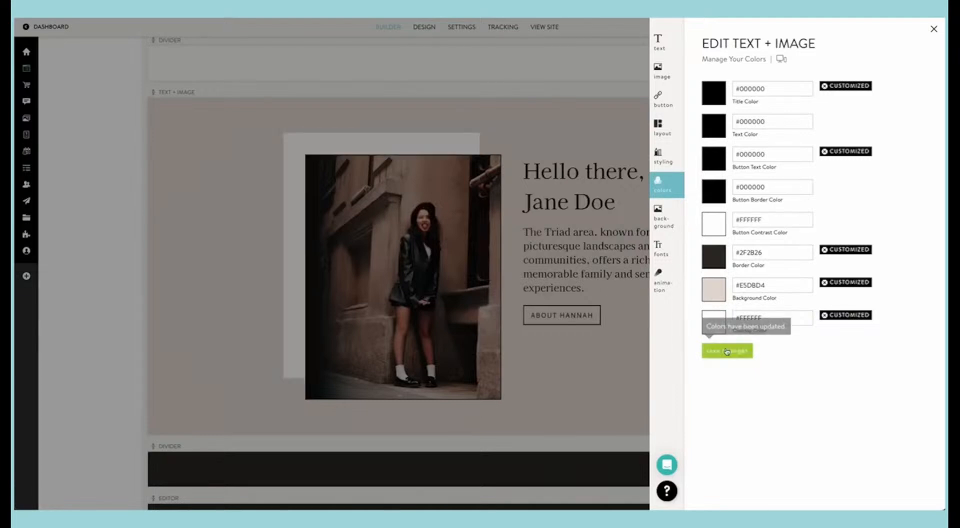
click(709, 318)
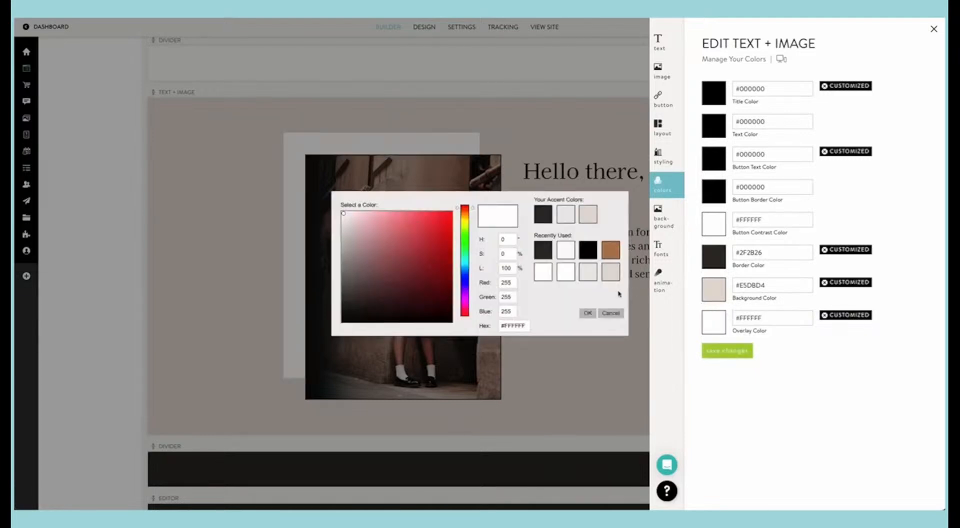
click(572, 254)
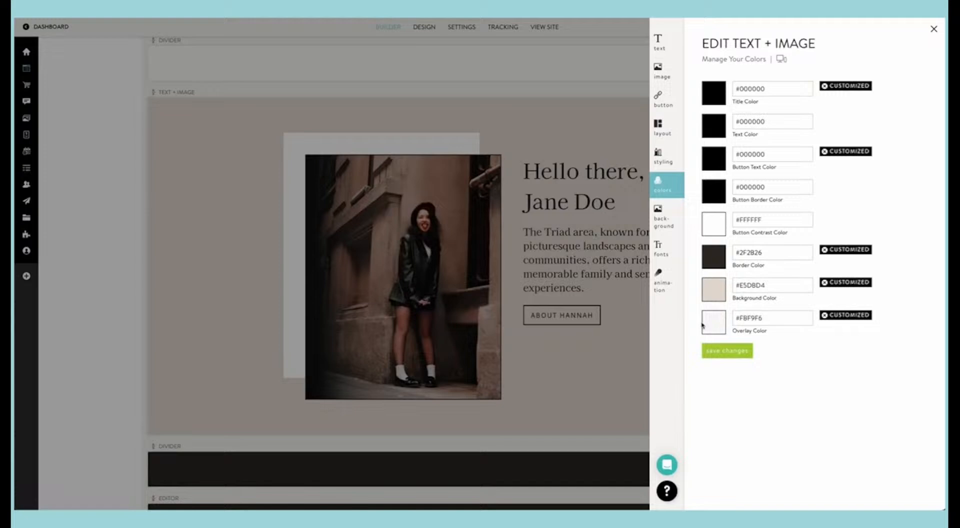
click(726, 350)
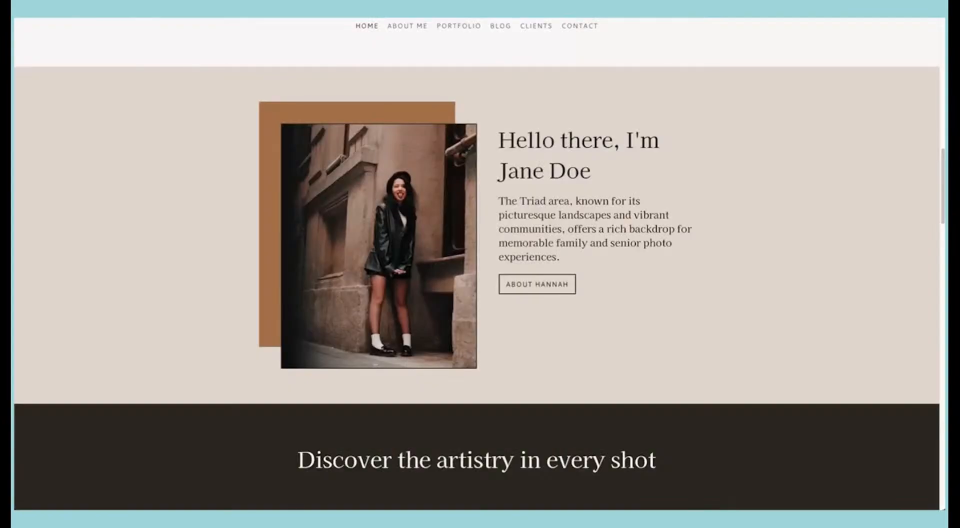
Step: Reload the live Home page and review the text and image section together with the rest of the page
key(super+r)
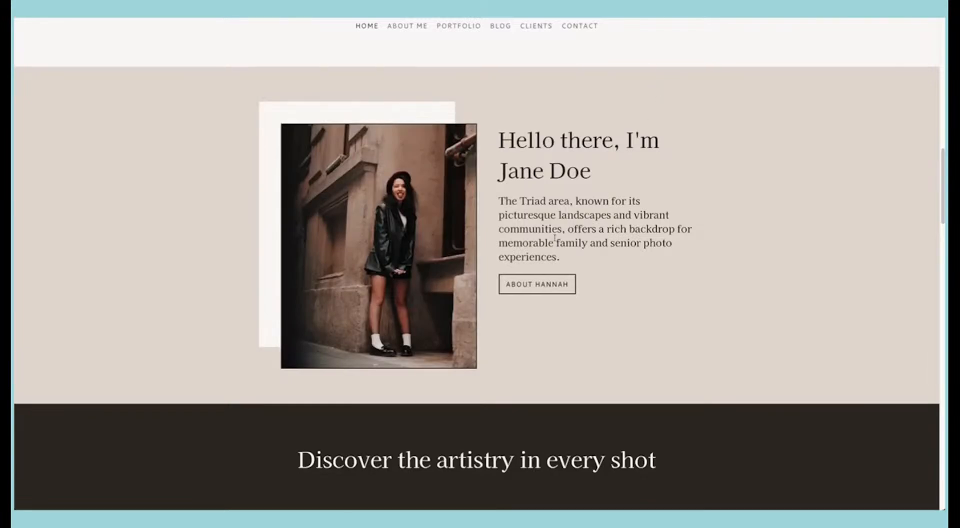
scroll(553, 234, up, 10)
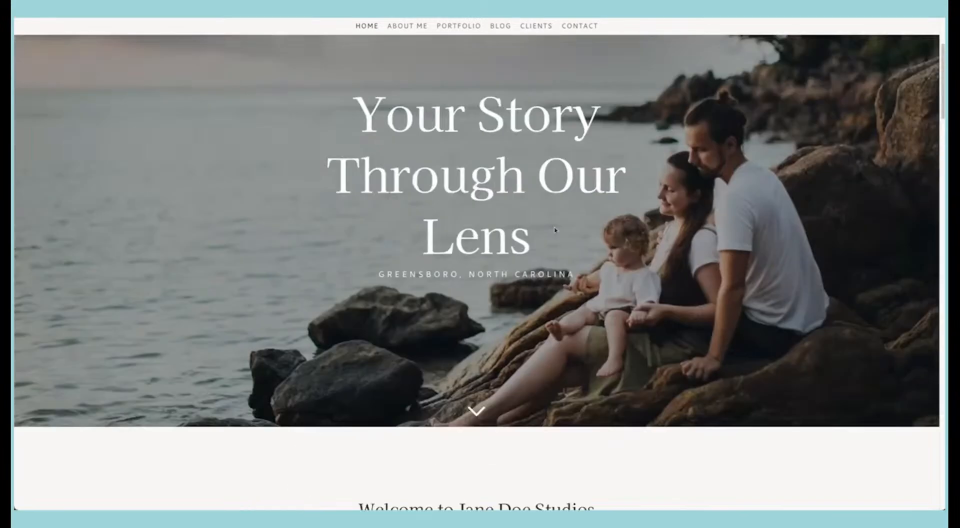
scroll(555, 229, down, 10)
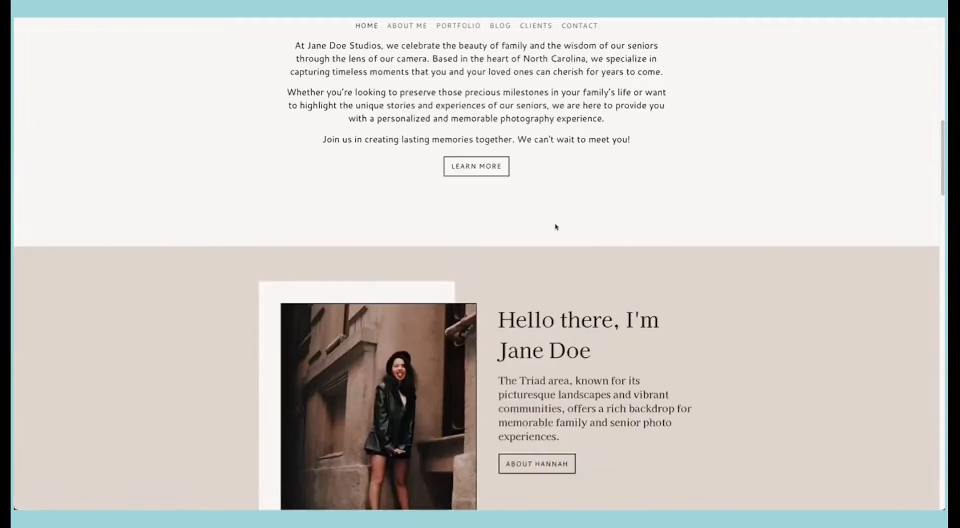
scroll(556, 227, down, 10)
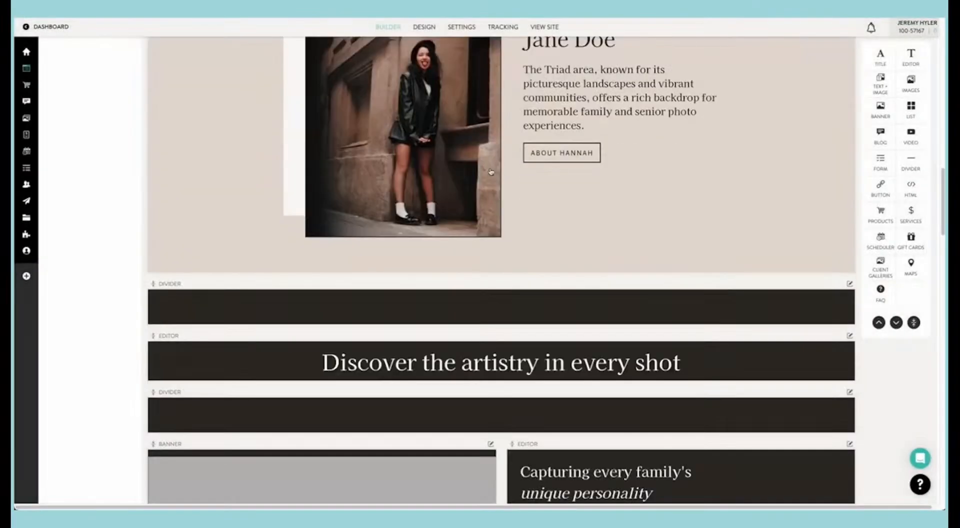
Step: Delete all the placeholder images from the banner below the "Discover the artistry in every shot" heading
scroll(490, 171, down, 5)
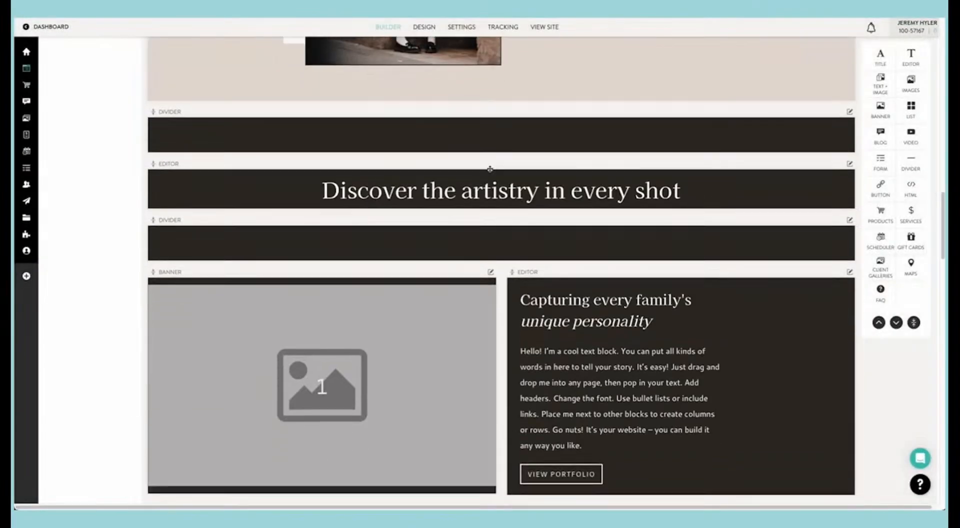
scroll(490, 172, down, 1)
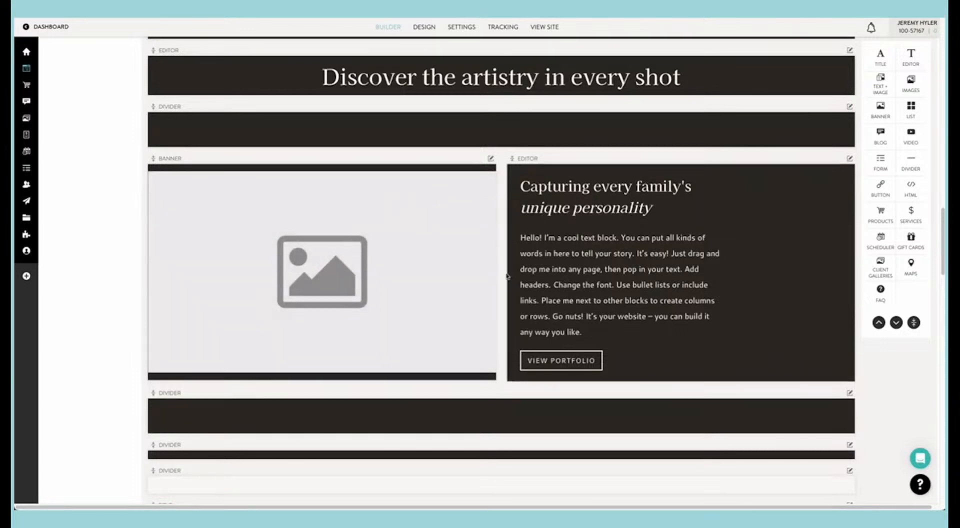
click(407, 218)
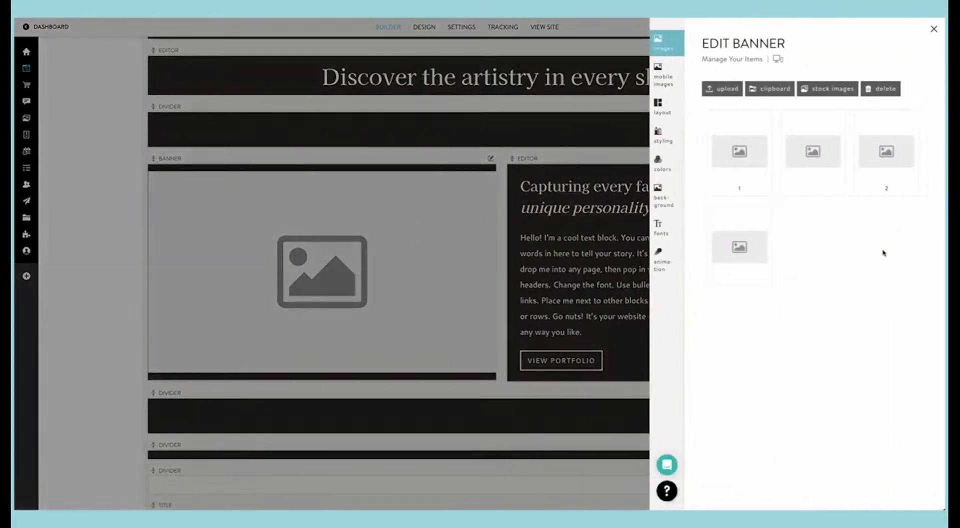
drag(888, 262, 725, 153)
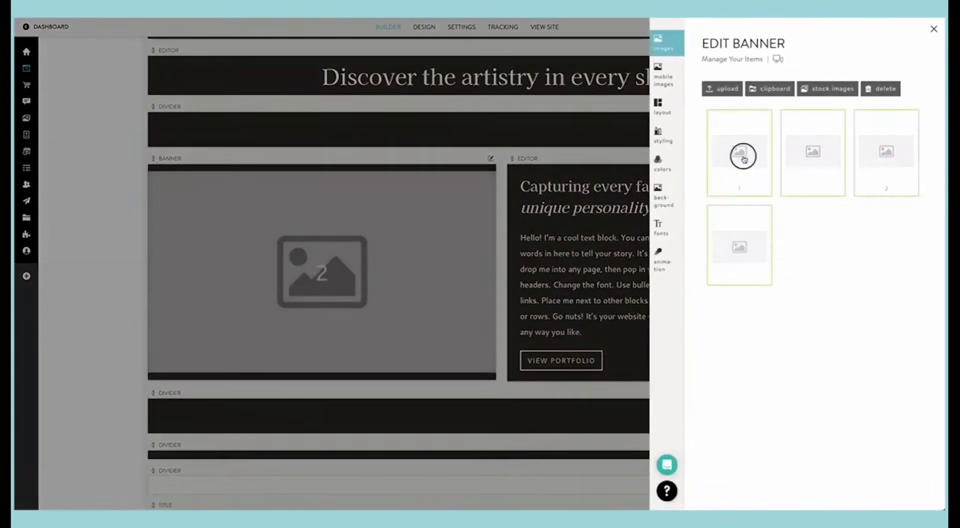
click(881, 89)
click(746, 98)
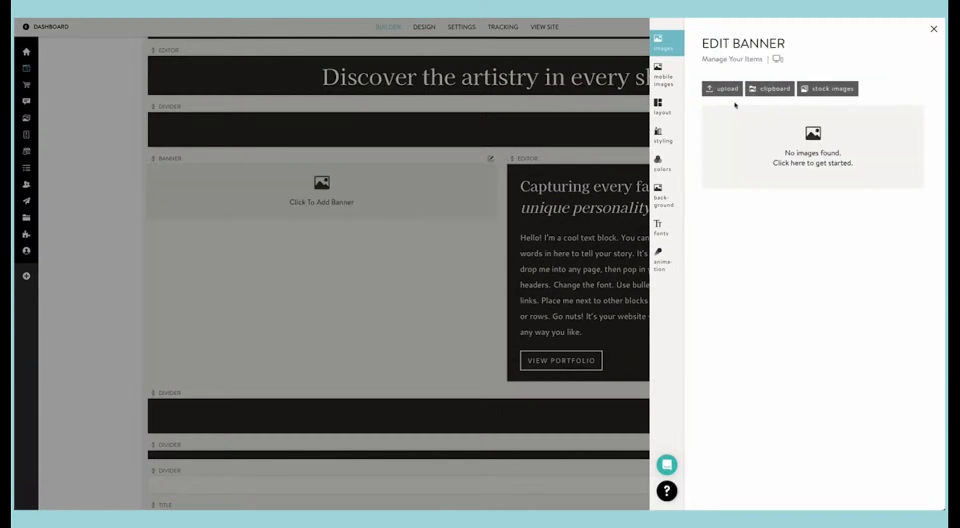
Step: Insert the arcade group photo and the landscape photo of the crouching woman from the clipboard's seniors folder into the banner
click(772, 90)
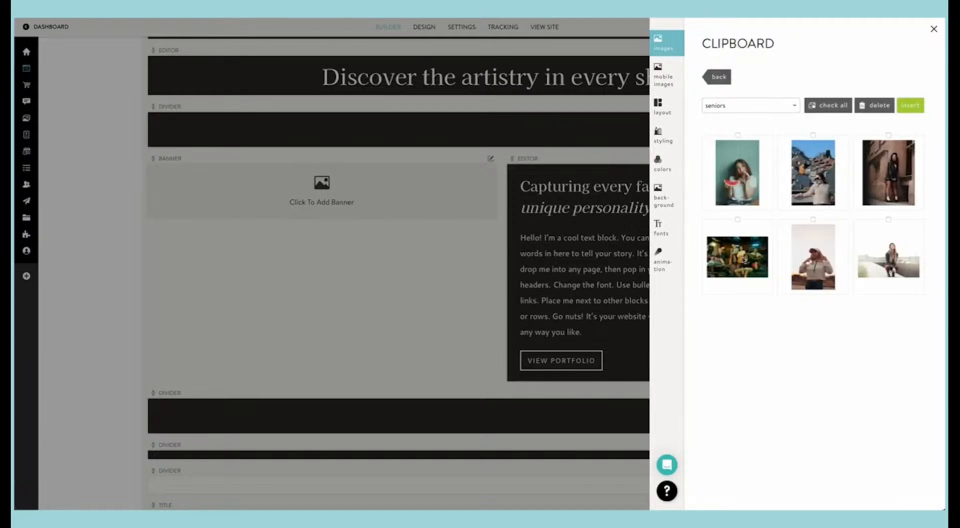
click(738, 257)
click(870, 255)
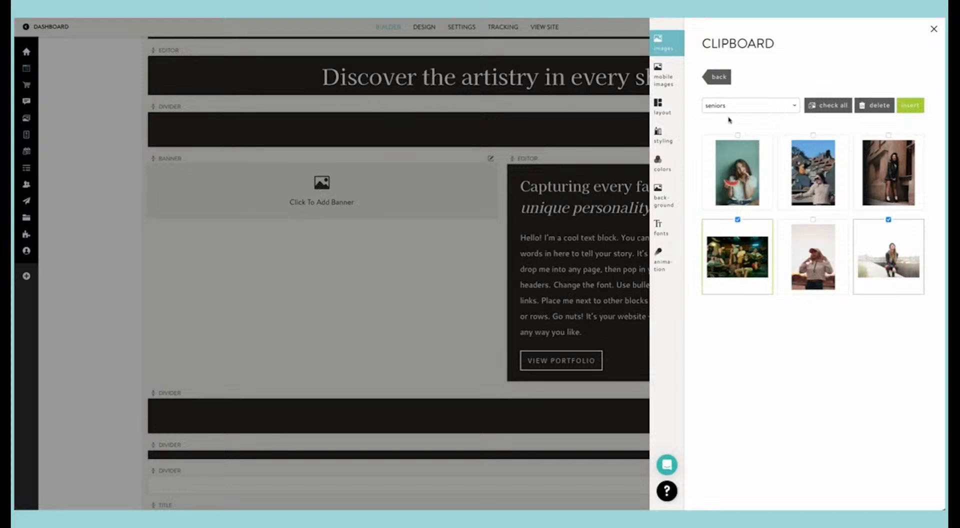
click(910, 104)
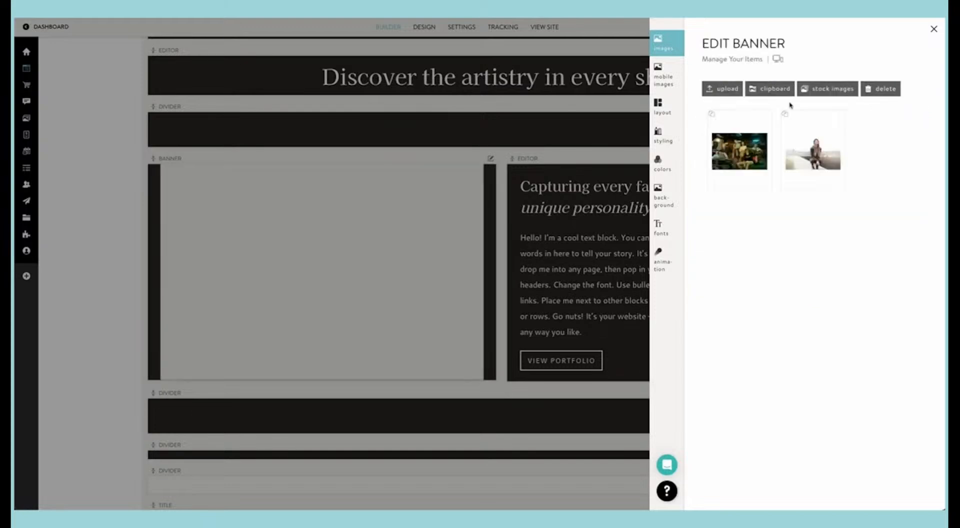
Step: Add the walking family photo and the sunset pier photo from the clipboard's family folder to the banner
click(769, 92)
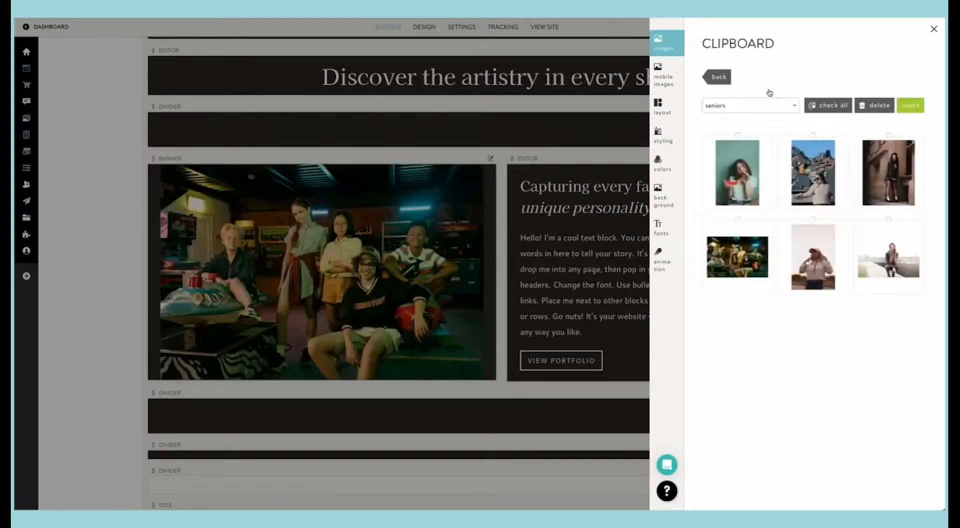
click(746, 107)
click(740, 114)
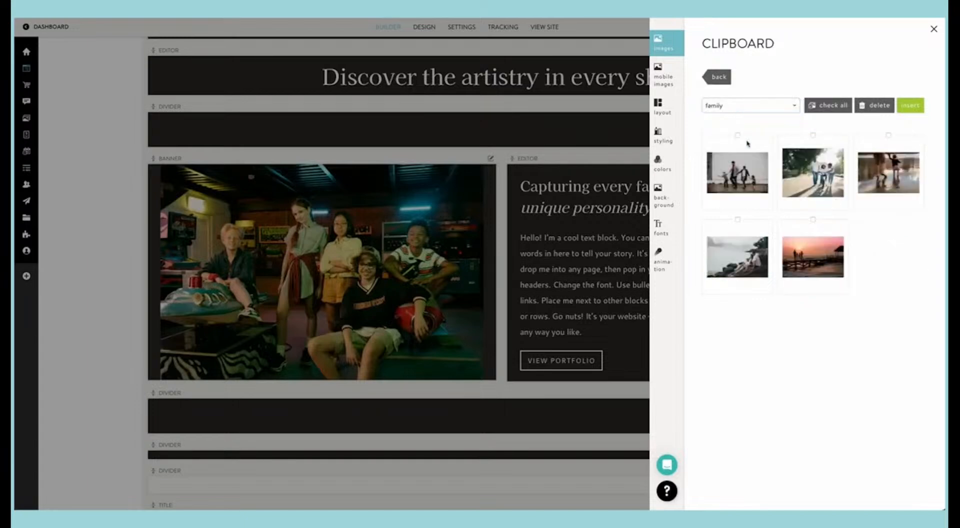
click(737, 172)
click(812, 254)
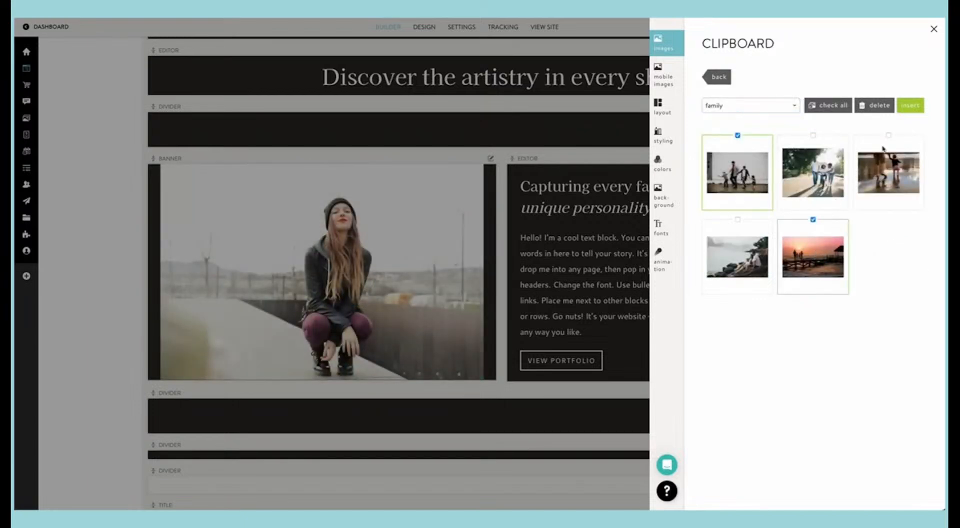
click(917, 106)
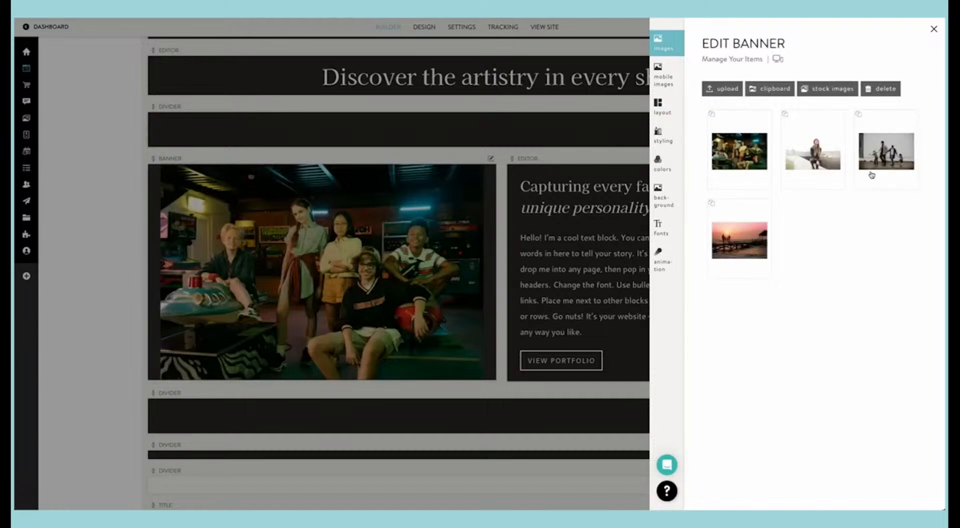
Step: Reorder the banner images so the walking family photo comes first and the sunset pier photo third
drag(858, 168, 724, 160)
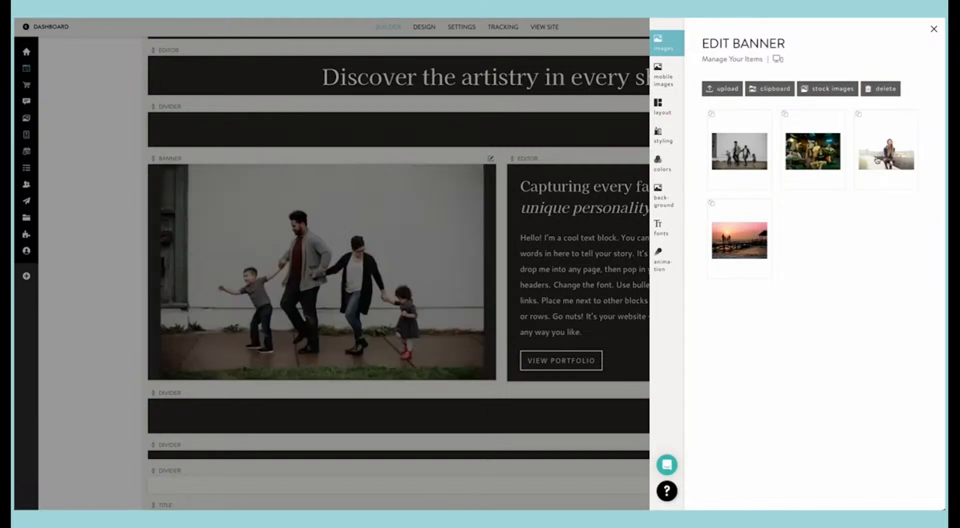
drag(760, 241, 842, 188)
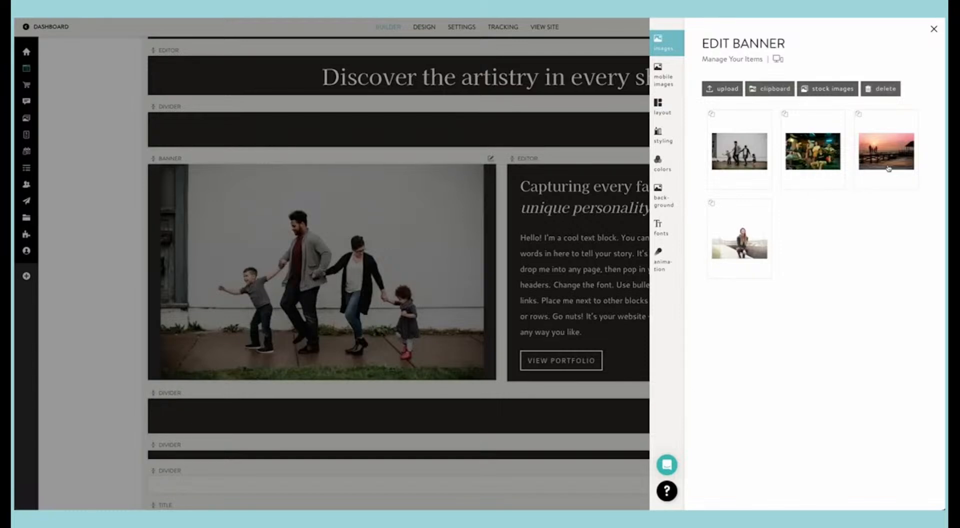
click(425, 192)
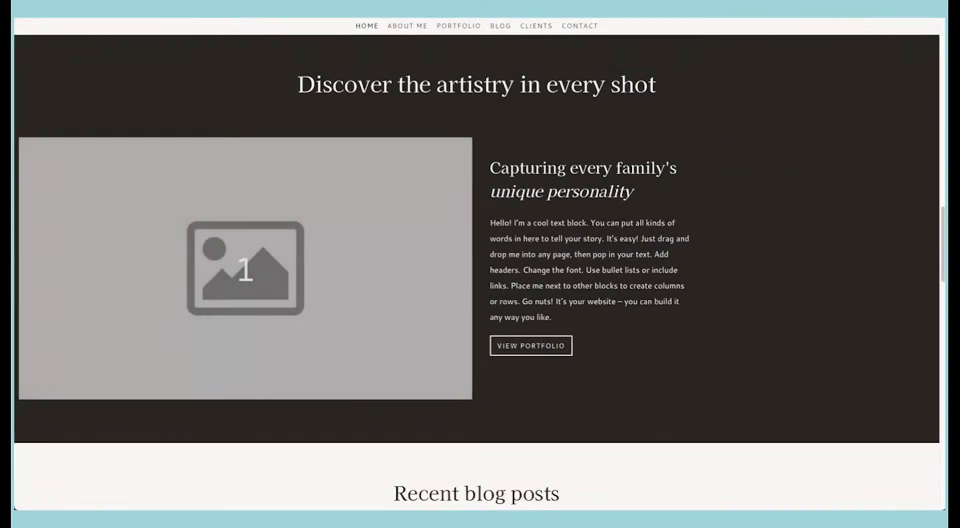
Step: Review the live Home page from its top banner down to the artistry section's new image slideshow
scroll(463, 144, up, 2)
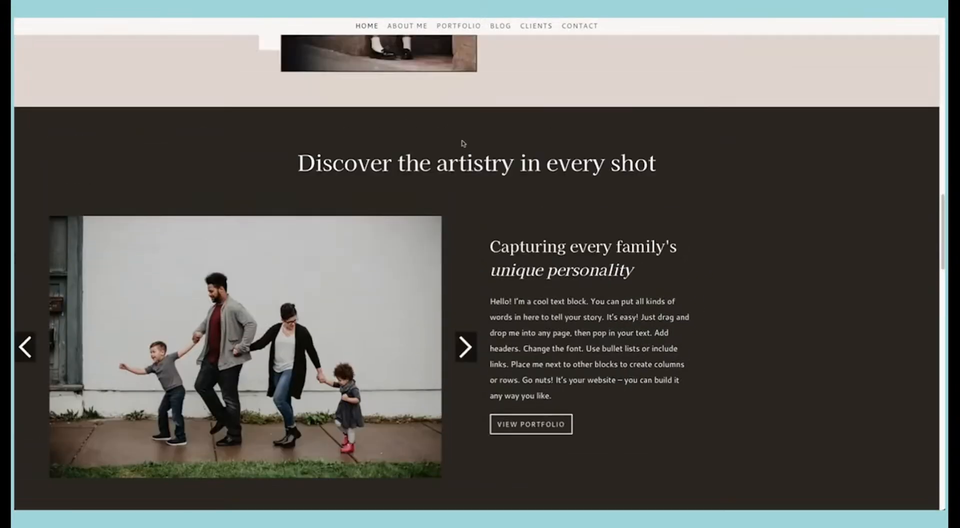
scroll(463, 144, up, 10)
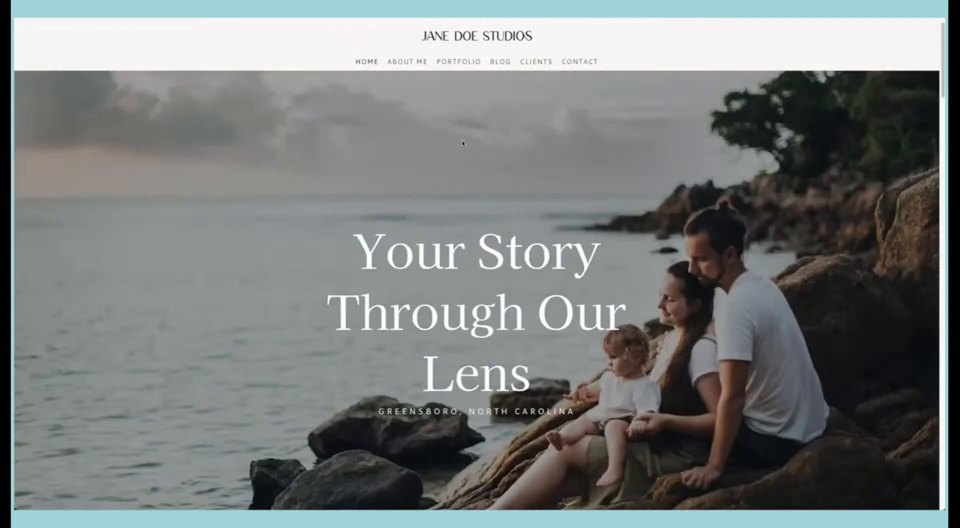
scroll(463, 143, down, 10)
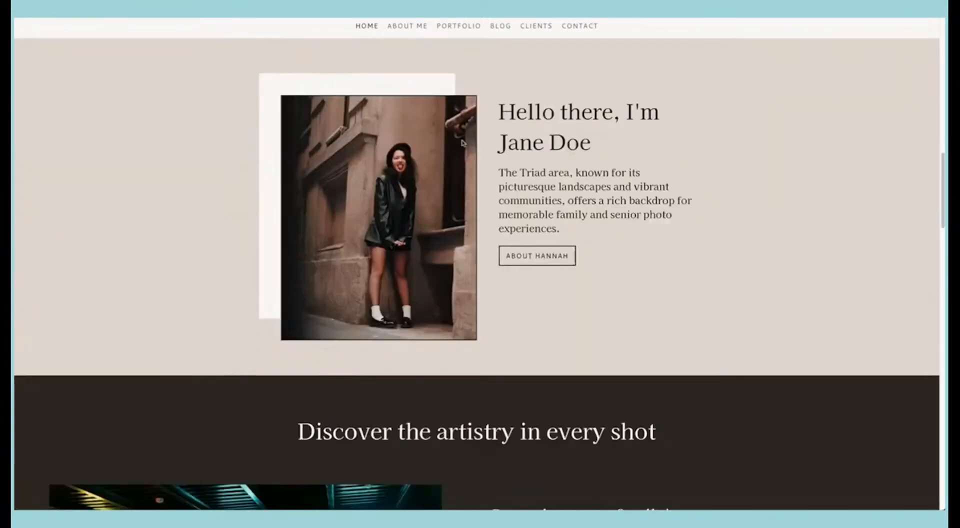
scroll(463, 143, down, 2)
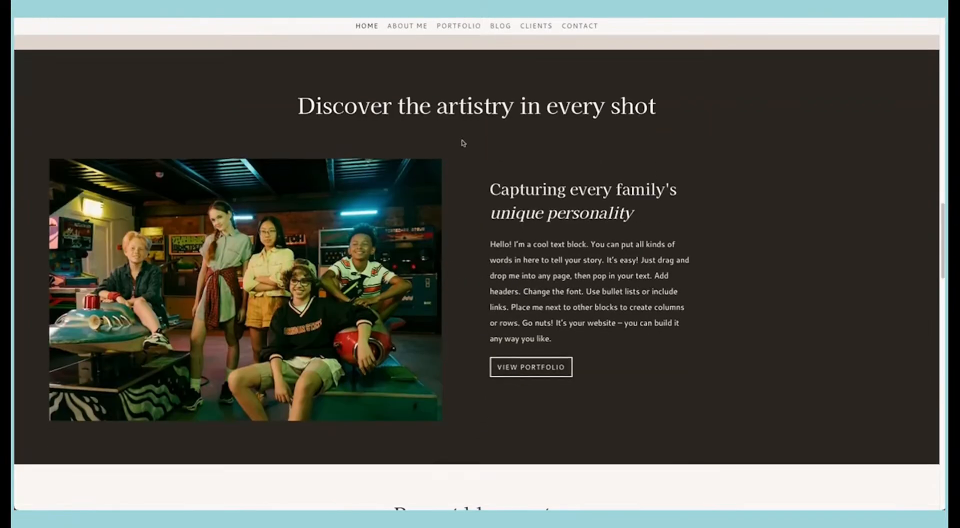
scroll(463, 144, down, 1)
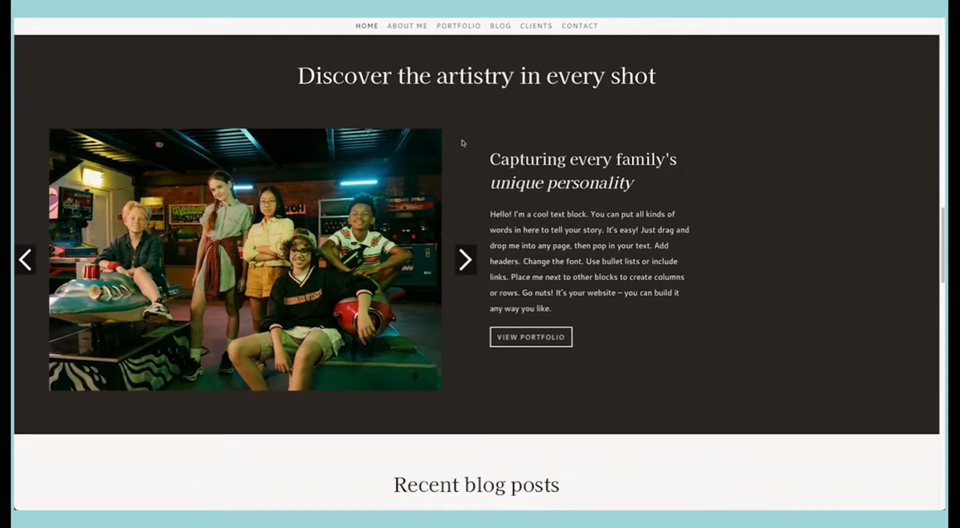
Step: Review the live artistry section's image slideshow and its accompanying text down to the start of the recent blog posts
scroll(463, 144, down, 1)
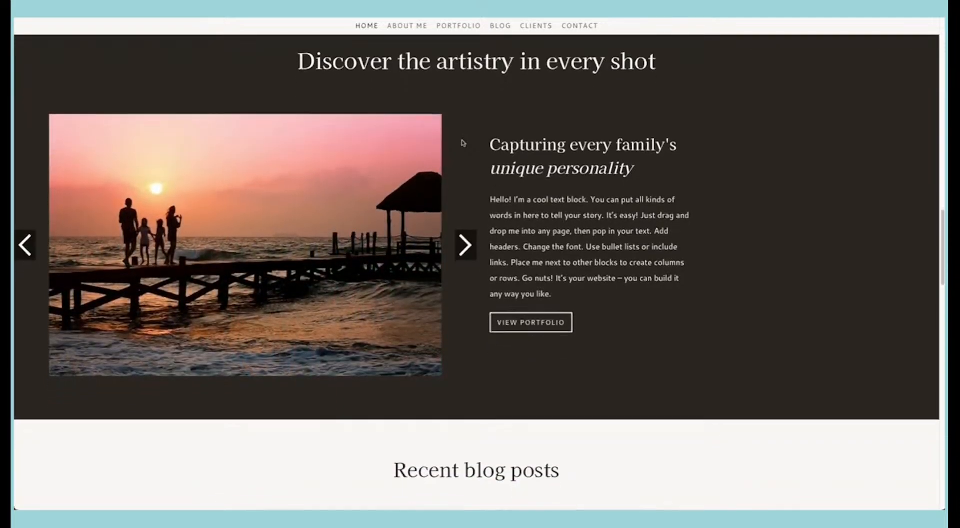
scroll(463, 143, down, 1)
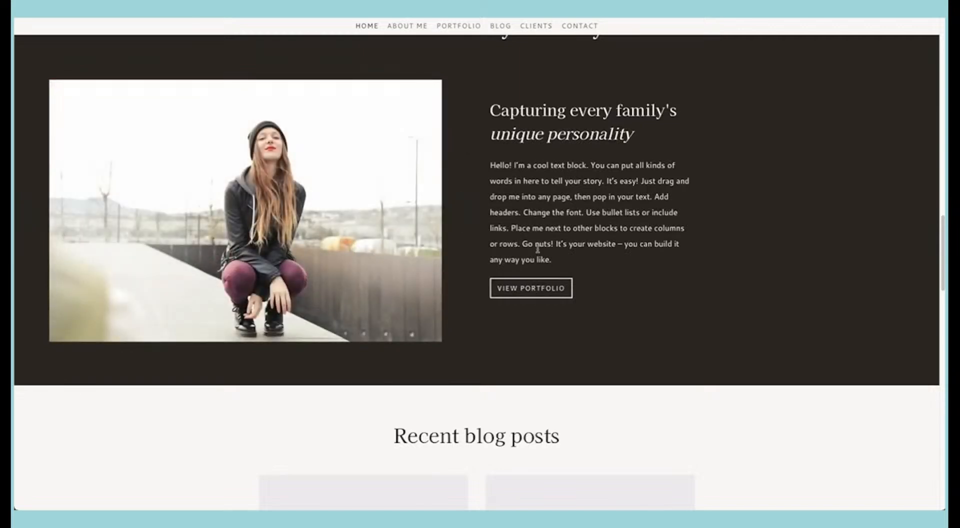
scroll(536, 270, down, 1)
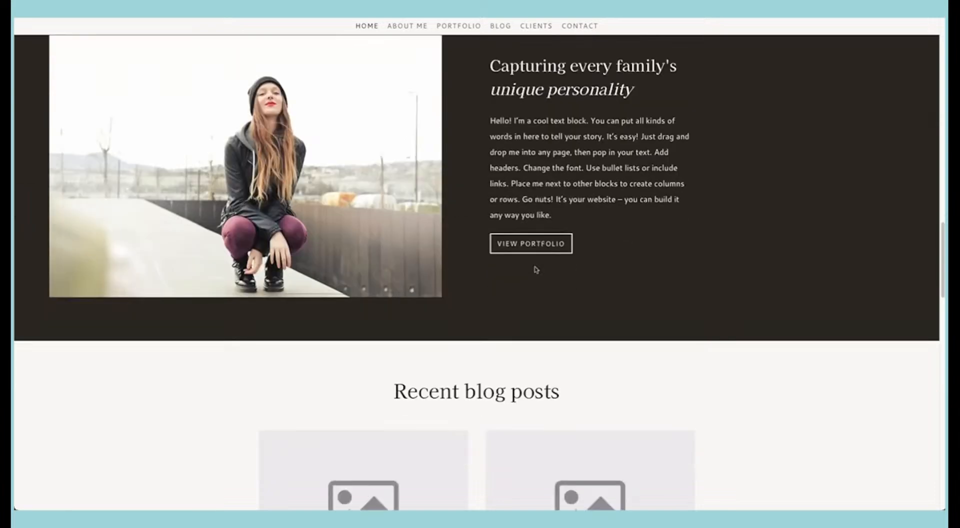
scroll(536, 270, up, 3)
scroll(536, 270, down, 3)
scroll(535, 270, down, 1)
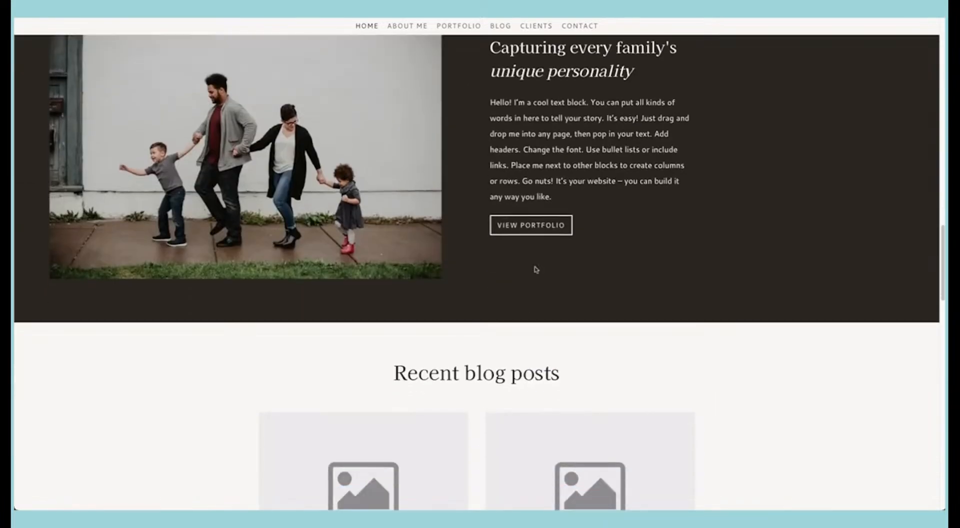
scroll(536, 270, up, 4)
scroll(535, 267, down, 6)
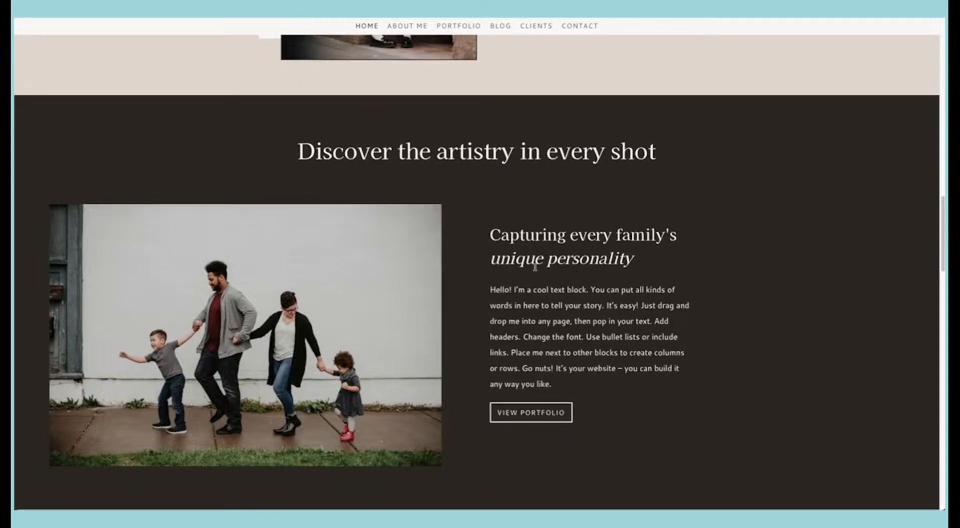
scroll(534, 270, up, 3)
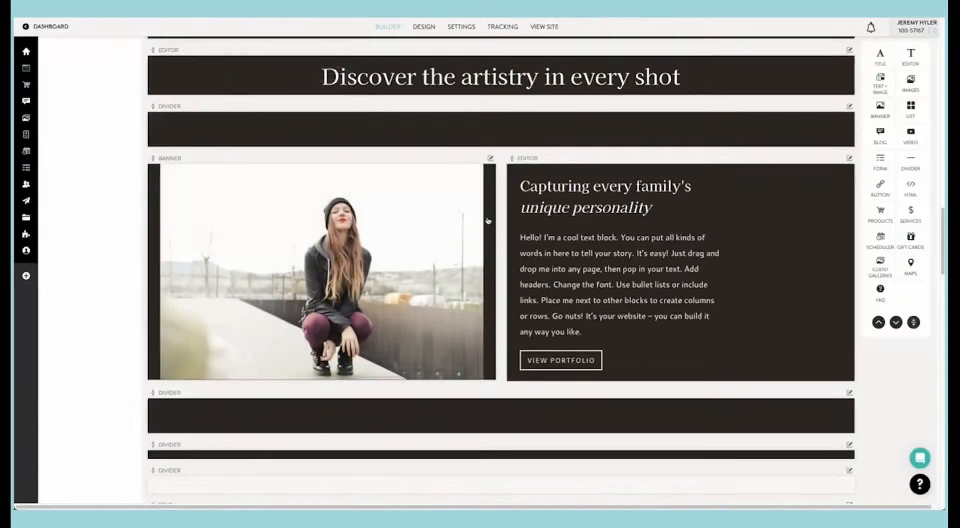
Step: Inspect the text block beside the slideshow in the builder, and review the sections below it down to the booking banner
click(588, 245)
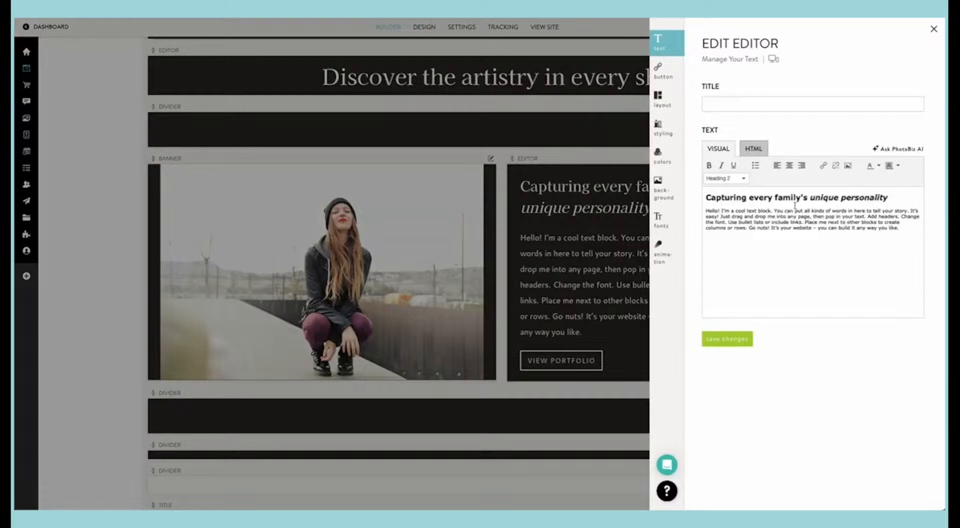
click(550, 224)
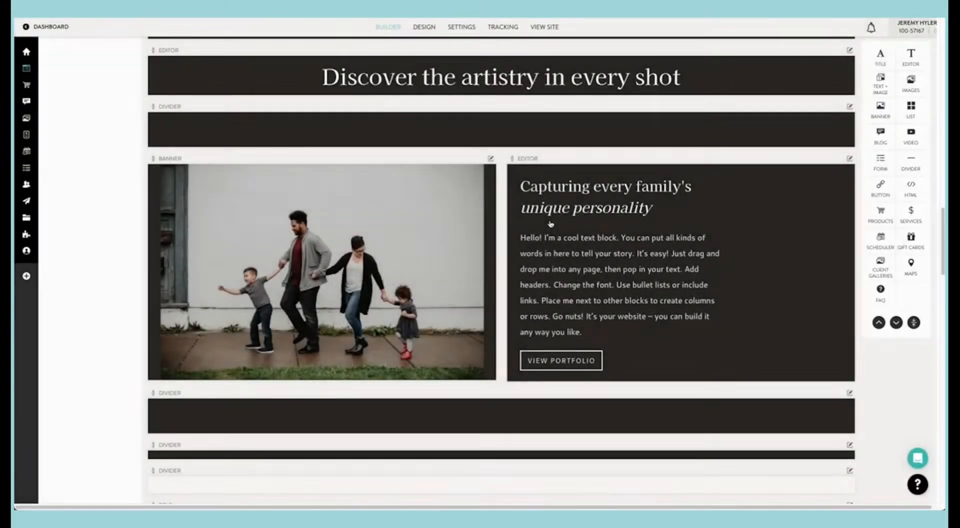
scroll(550, 224, down, 5)
scroll(550, 224, down, 3)
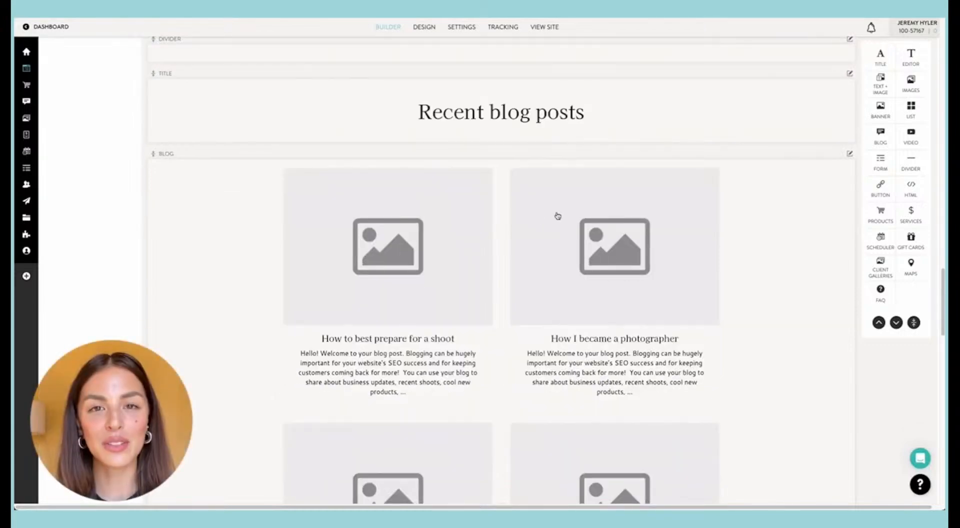
scroll(558, 216, down, 2)
scroll(565, 226, down, 1)
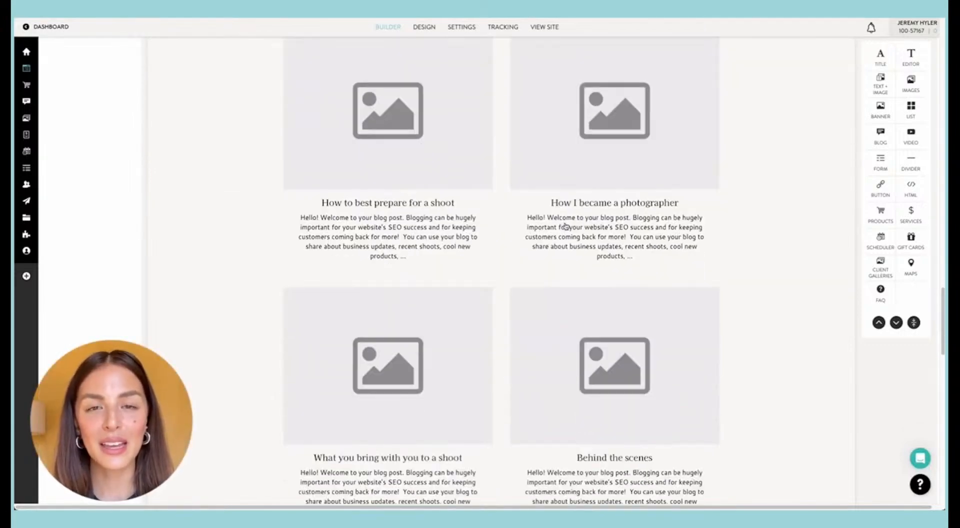
scroll(604, 220, up, 1)
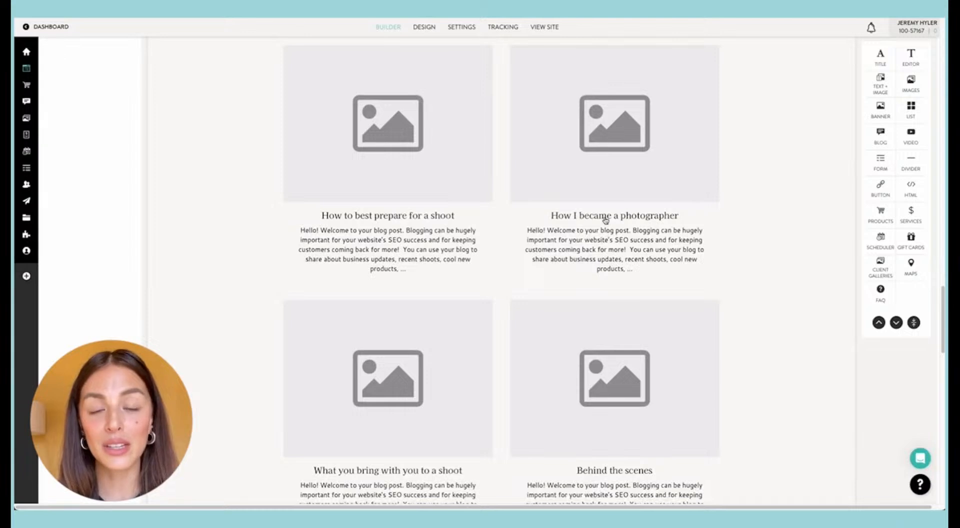
scroll(605, 220, up, 1)
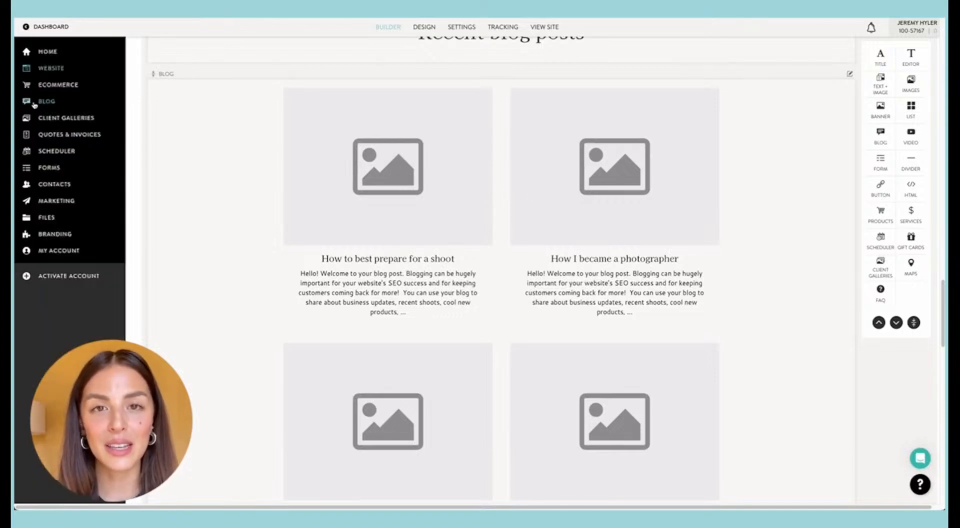
scroll(369, 215, down, 5)
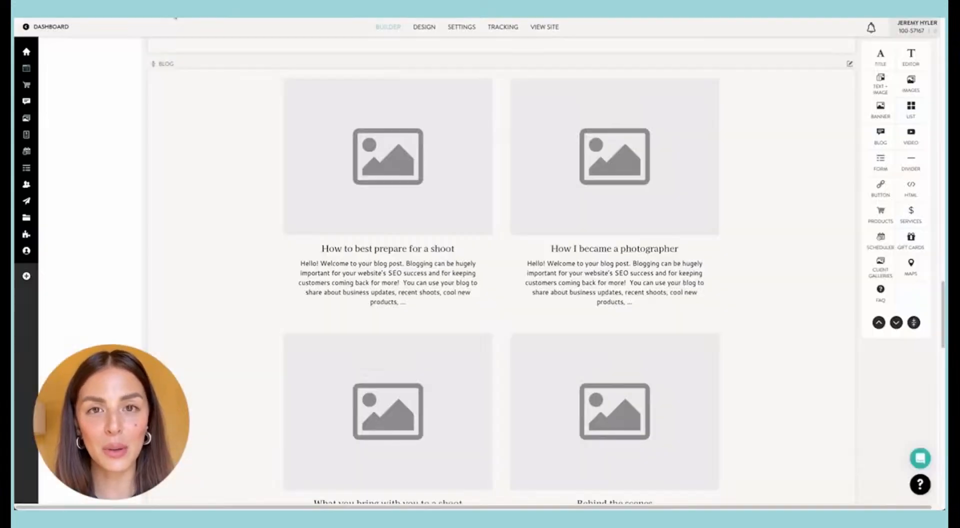
scroll(348, 222, down, 10)
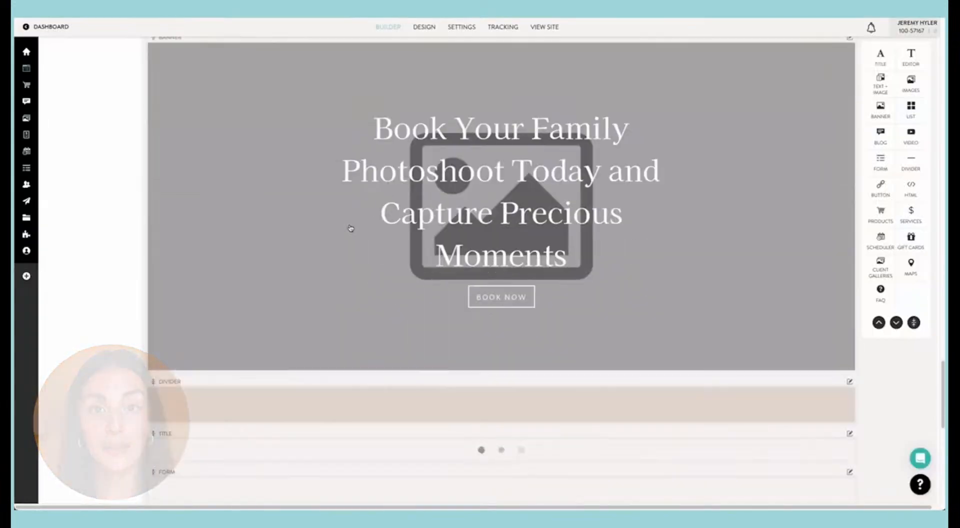
Step: Replace the booking banner's placeholder with the photo of the woman in the pink cap and hoodie from the clipboard's seniors folder
click(349, 223)
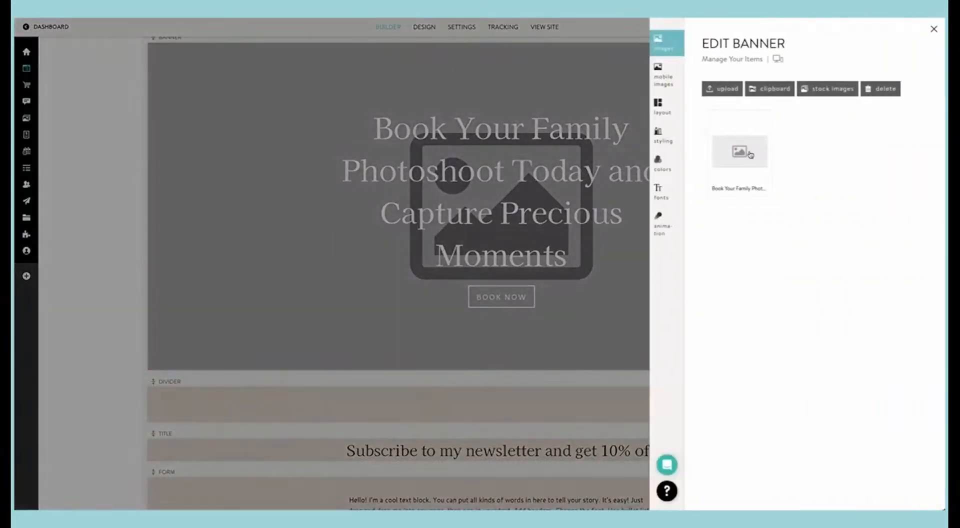
click(739, 146)
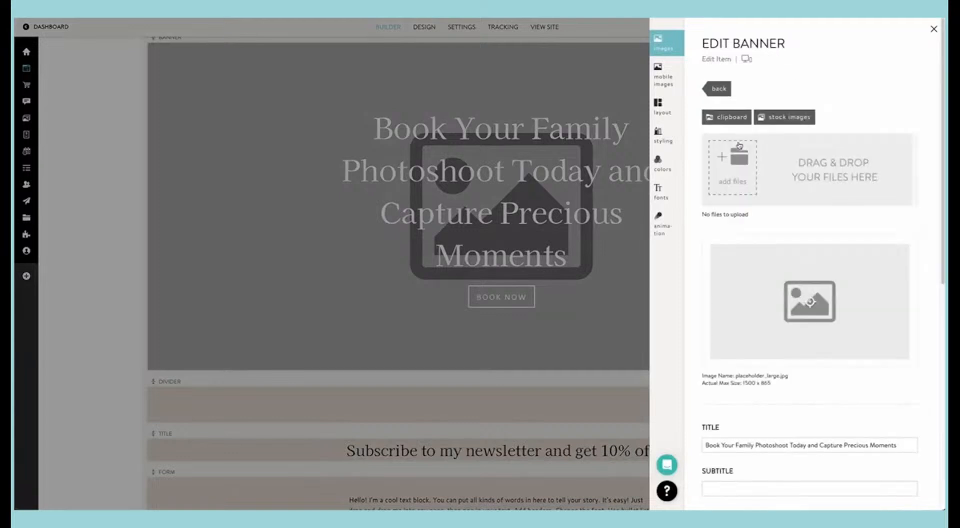
scroll(740, 244, down, 3)
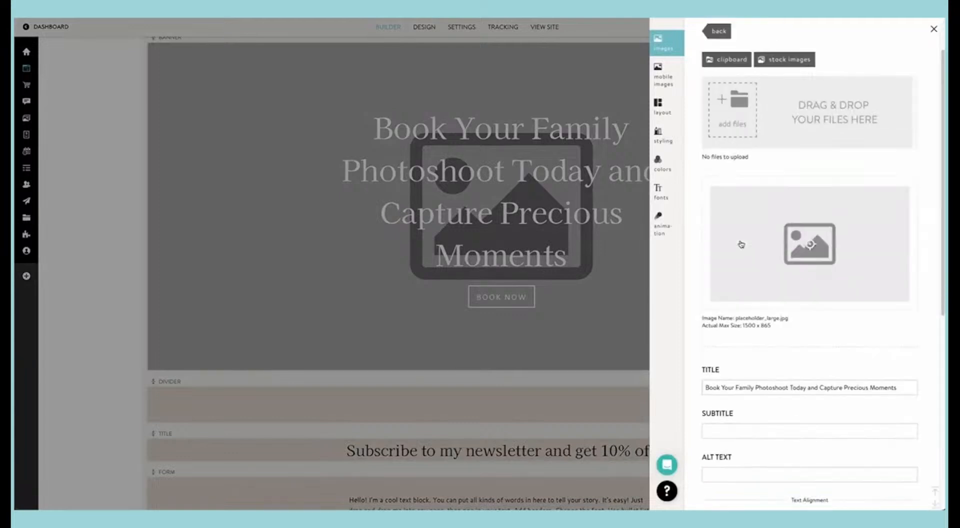
scroll(740, 243, up, 3)
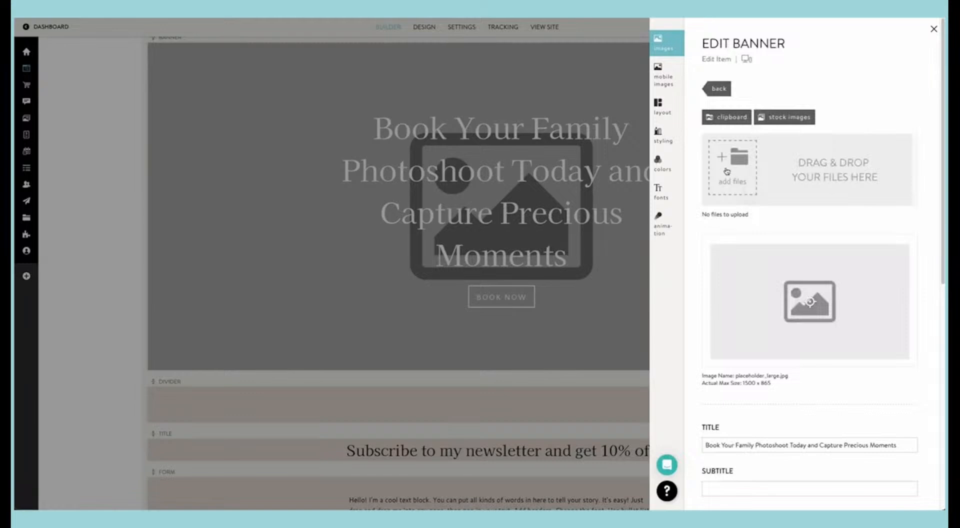
click(720, 120)
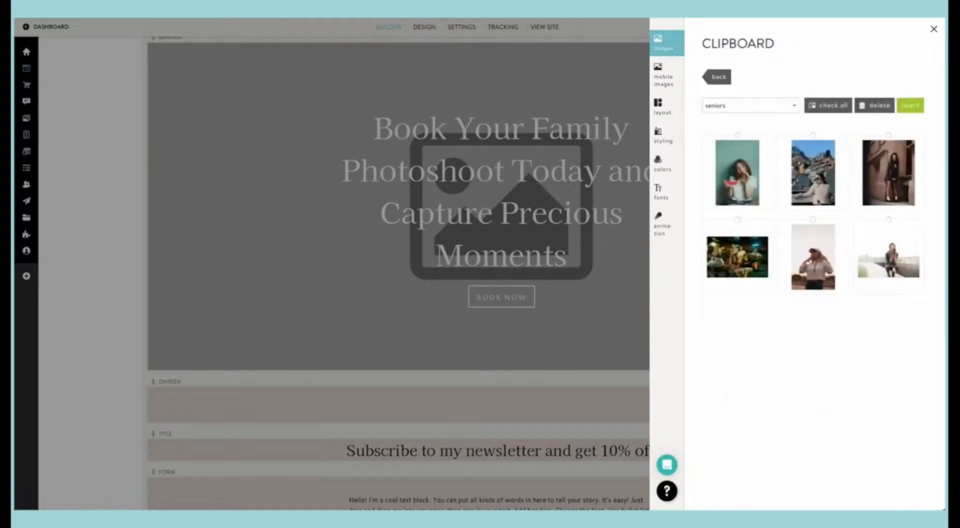
click(744, 110)
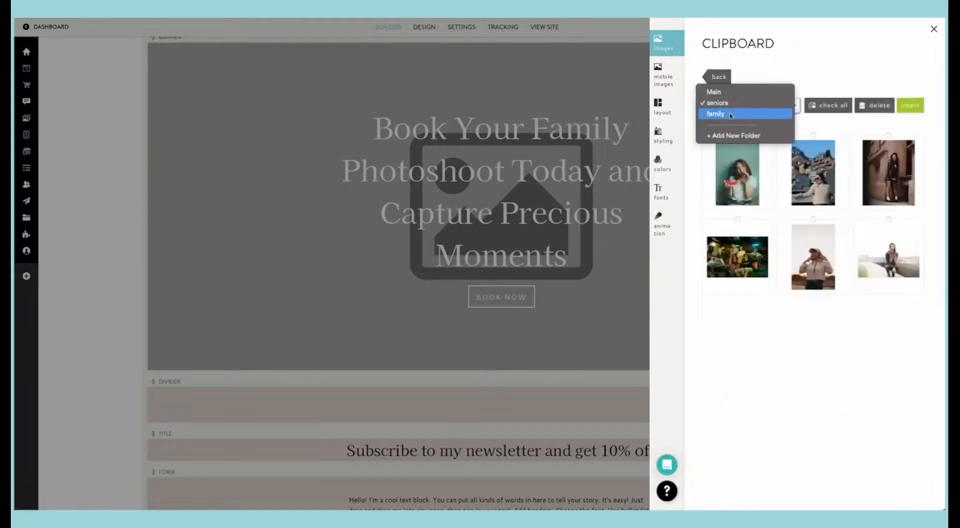
click(737, 112)
click(733, 106)
click(737, 92)
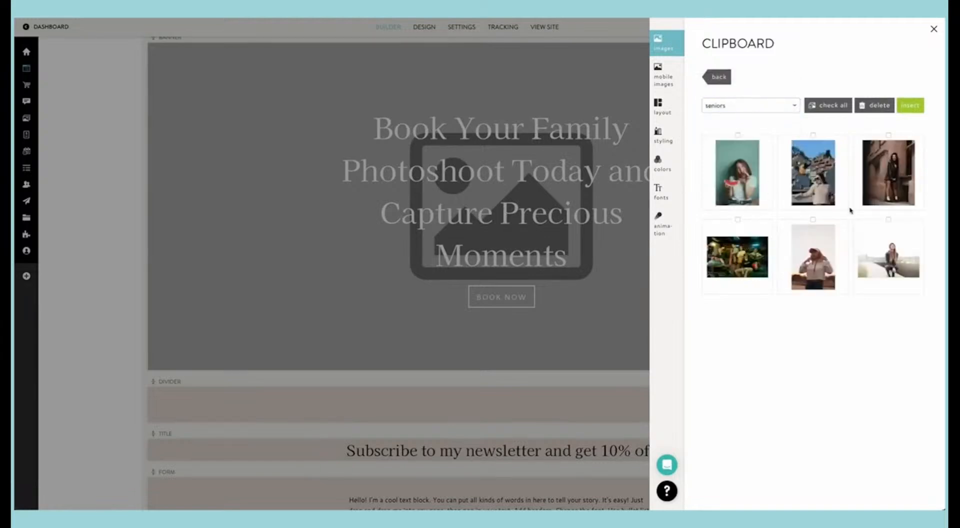
click(812, 256)
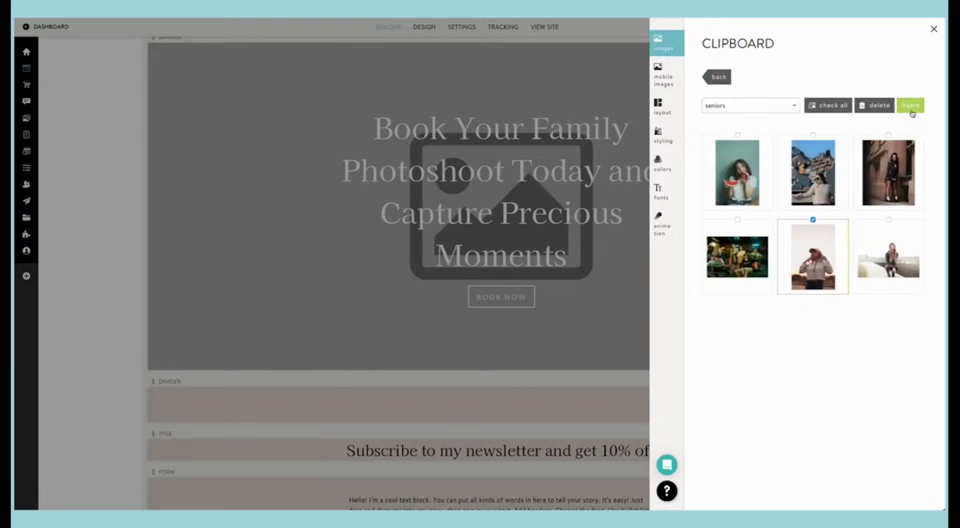
click(909, 106)
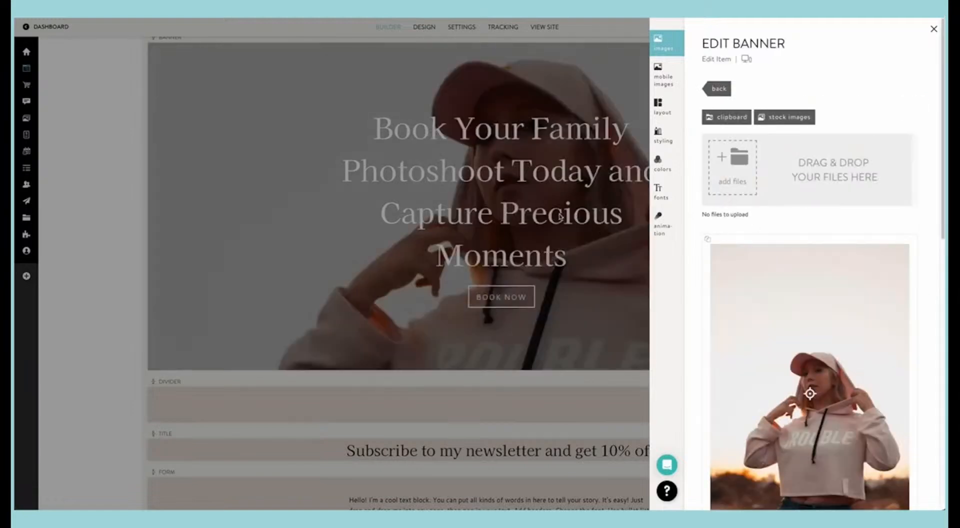
click(582, 214)
scroll(472, 187, up, 1)
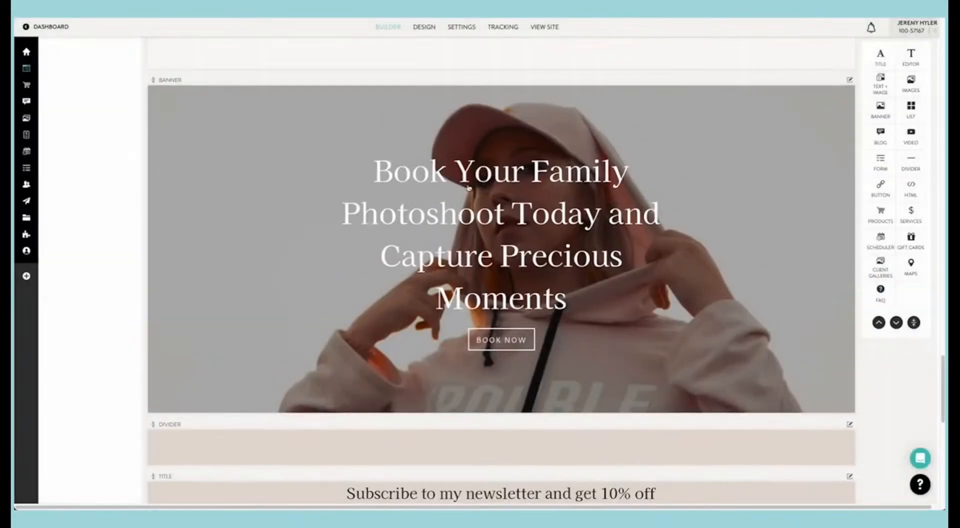
Step: Check the booking banner with its new photo on the live Home page
click(393, 18)
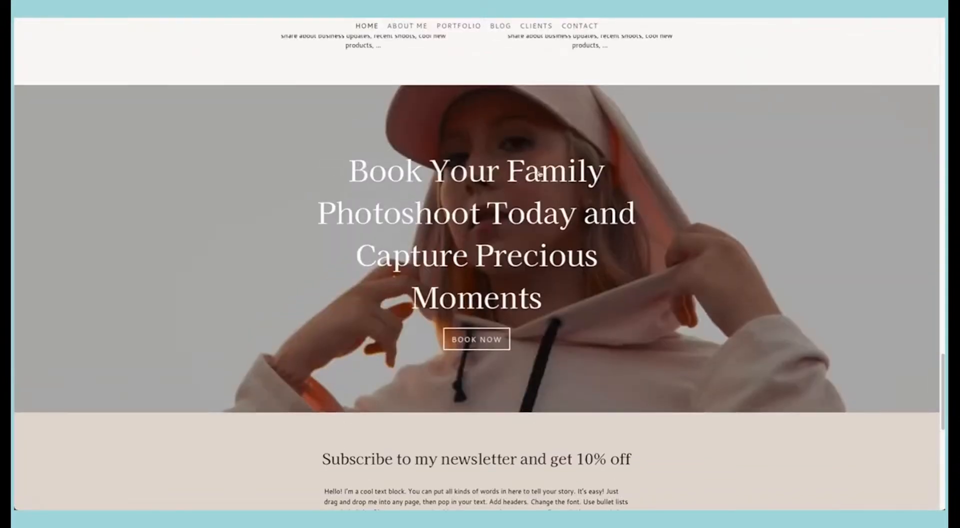
scroll(490, 243, down, 2)
scroll(490, 243, up, 2)
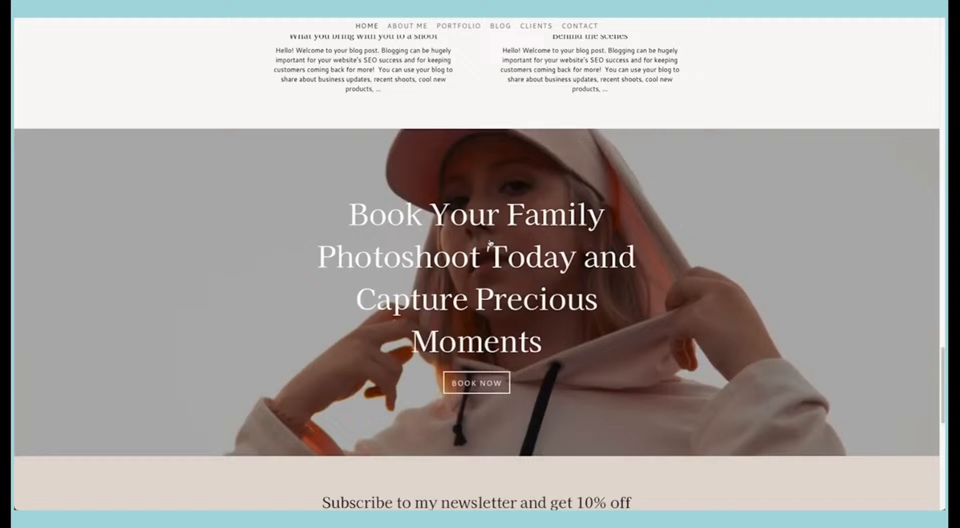
click(221, 18)
Step: Add the portrait photo with rocks and blue sky from the clipboard's seniors folder as the booking banner's mobile image
click(654, 230)
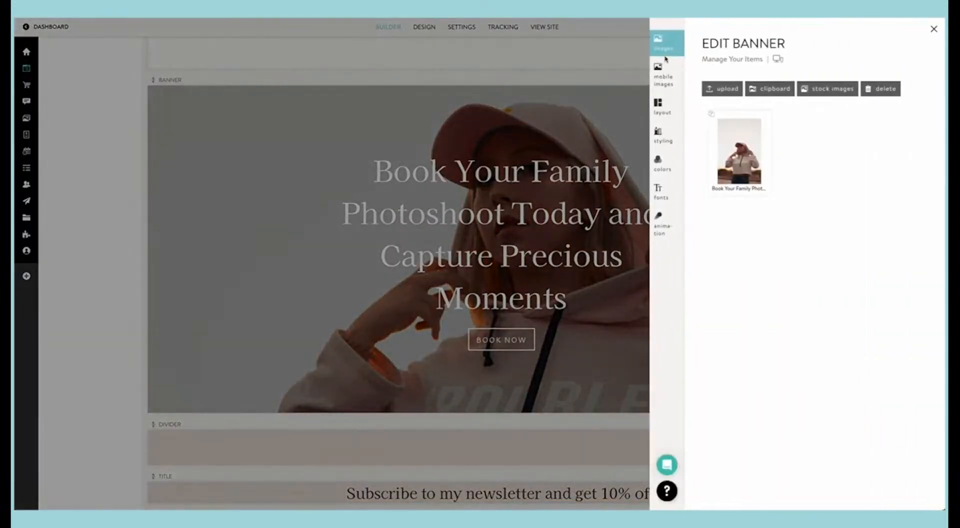
click(664, 76)
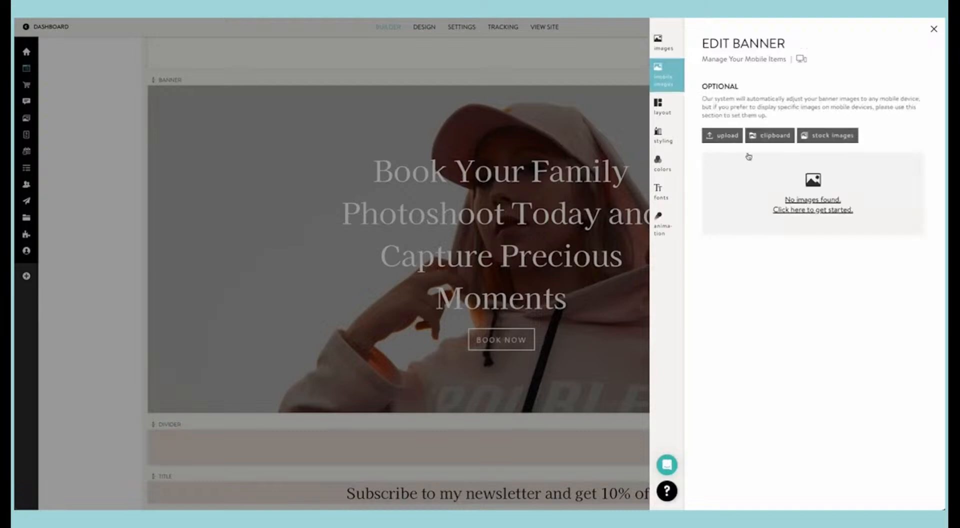
click(765, 145)
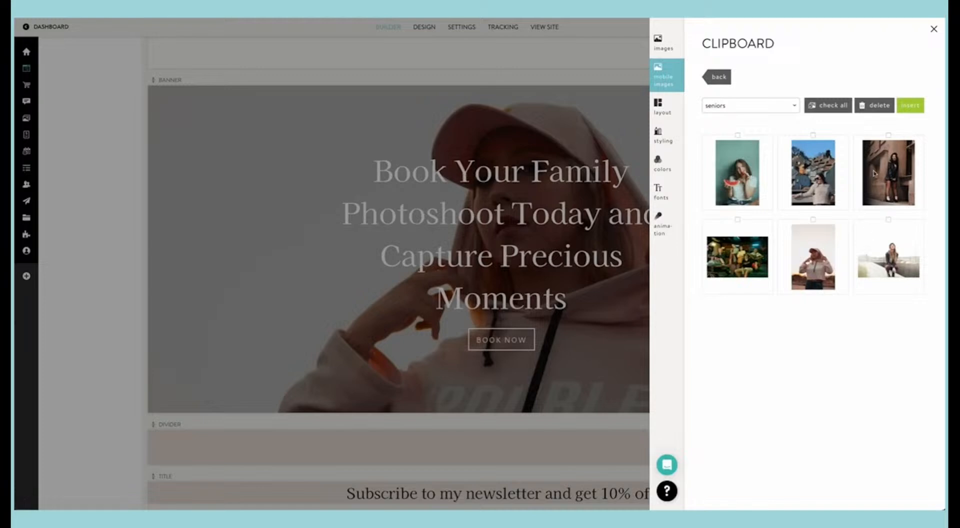
click(816, 172)
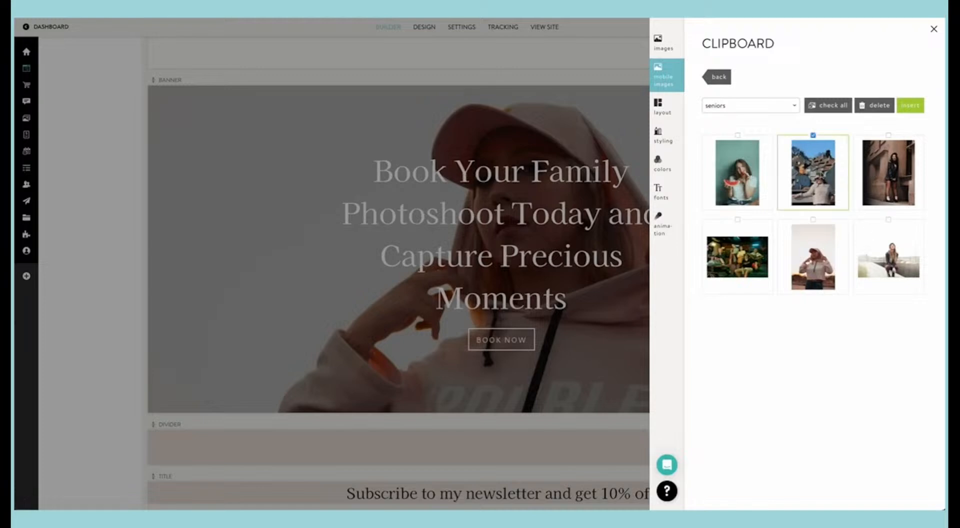
click(903, 112)
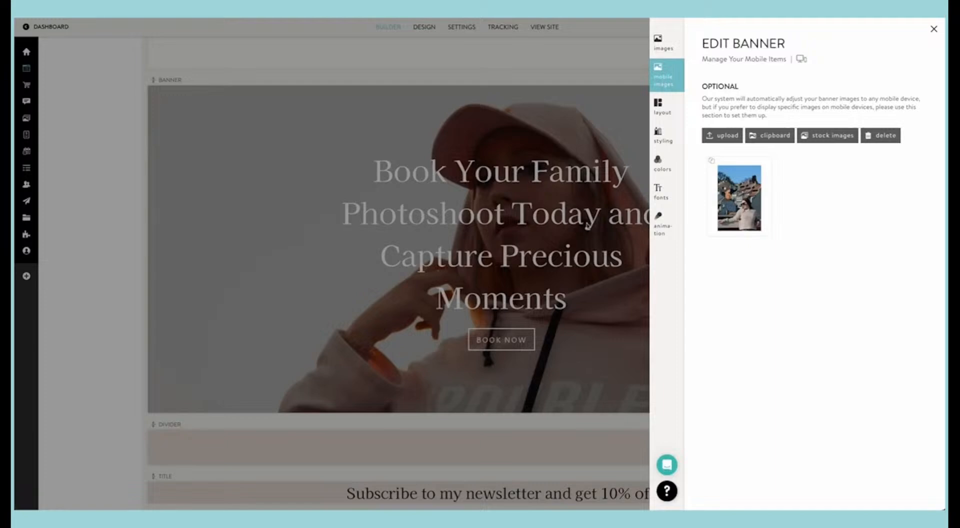
Step: Change the booking banner's title to "Book Your Senior Photoshoot Today and Capture Yourself Now" and save it
click(663, 46)
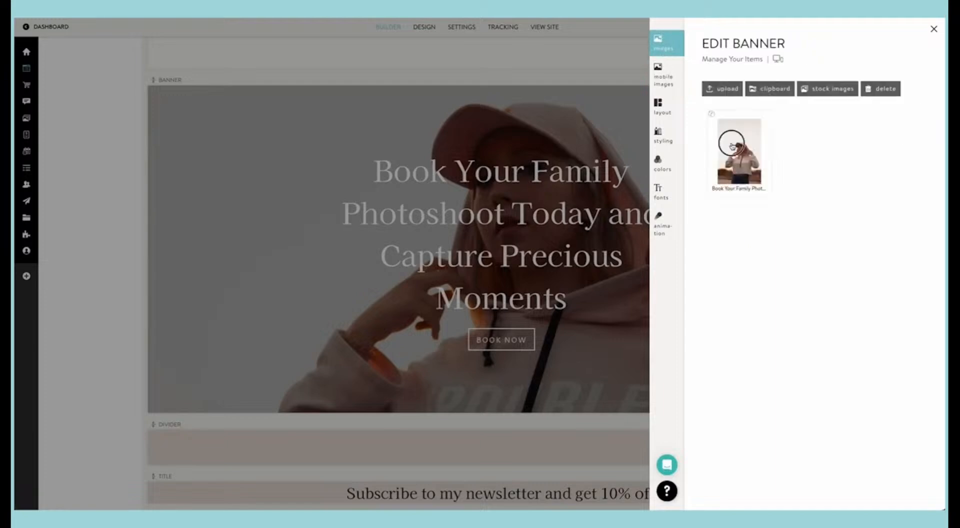
click(732, 148)
scroll(735, 278, down, 10)
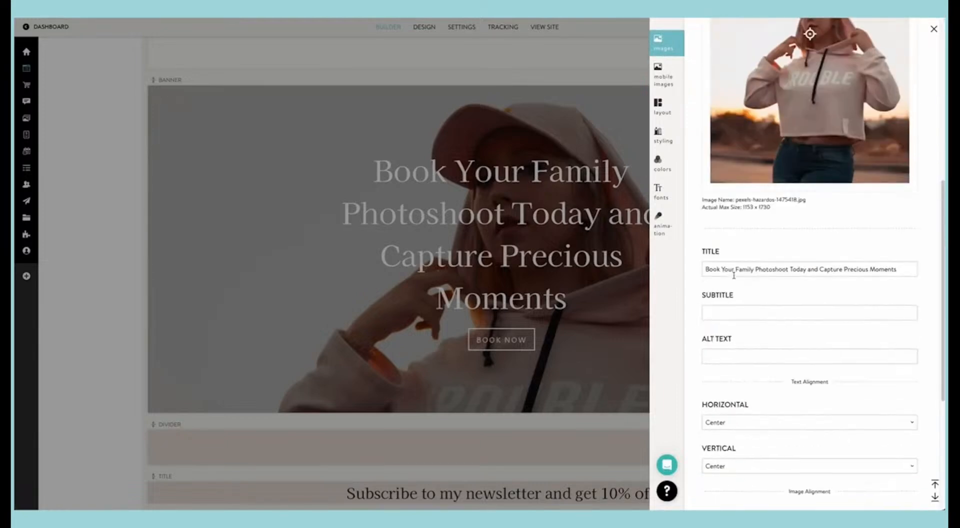
scroll(733, 276, up, 6)
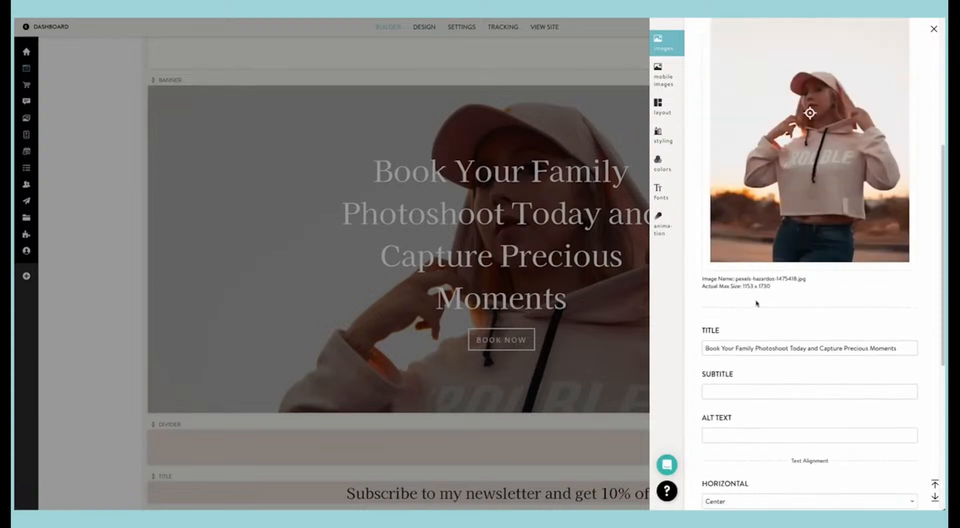
drag(754, 349, 736, 351)
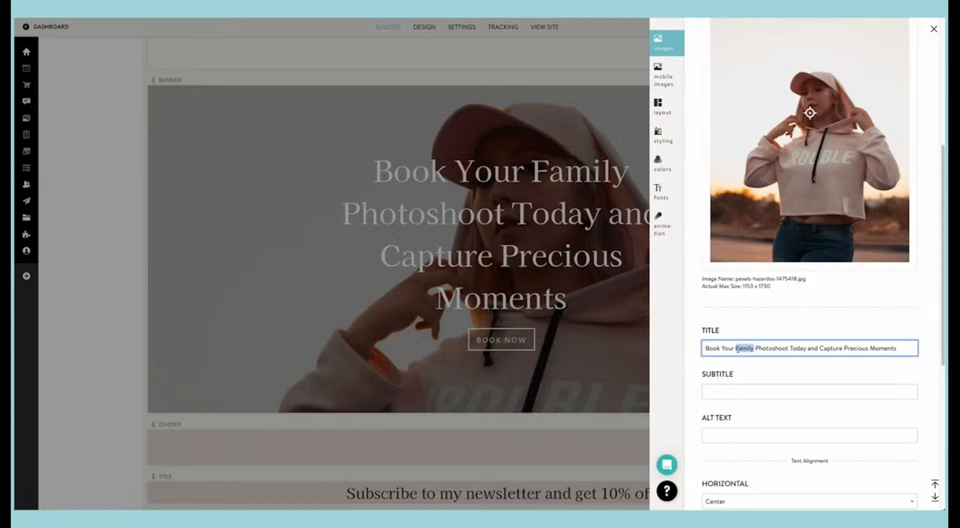
text(Senio)
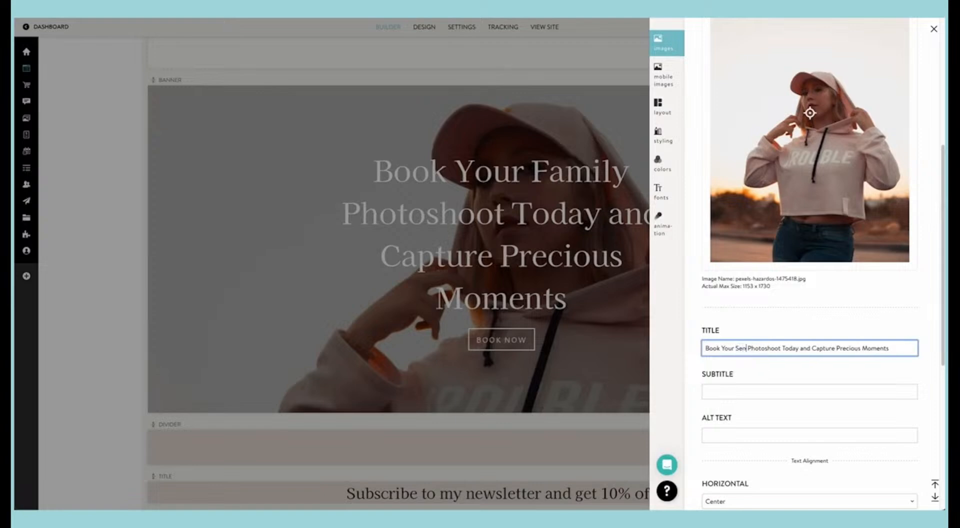
text(r)
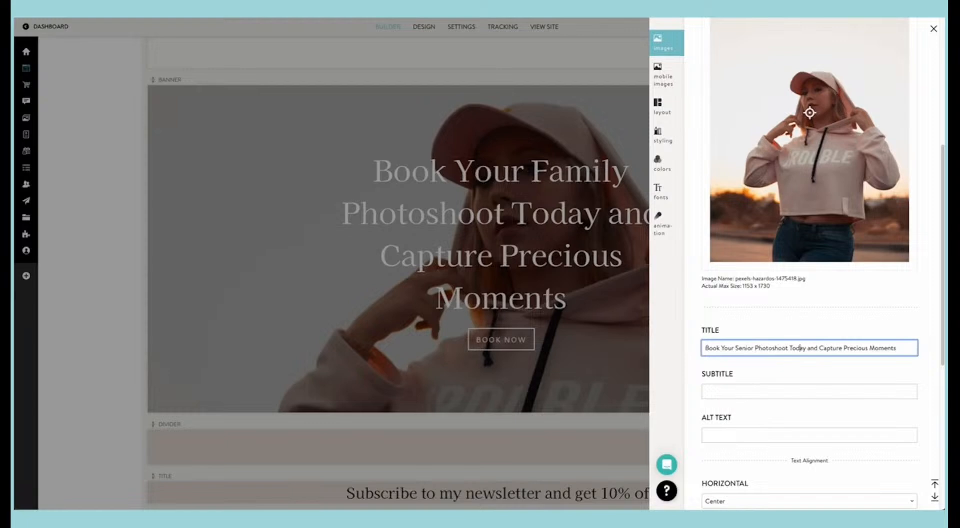
key(shift+End)
text(Yourself Now)
scroll(735, 342, down, 6)
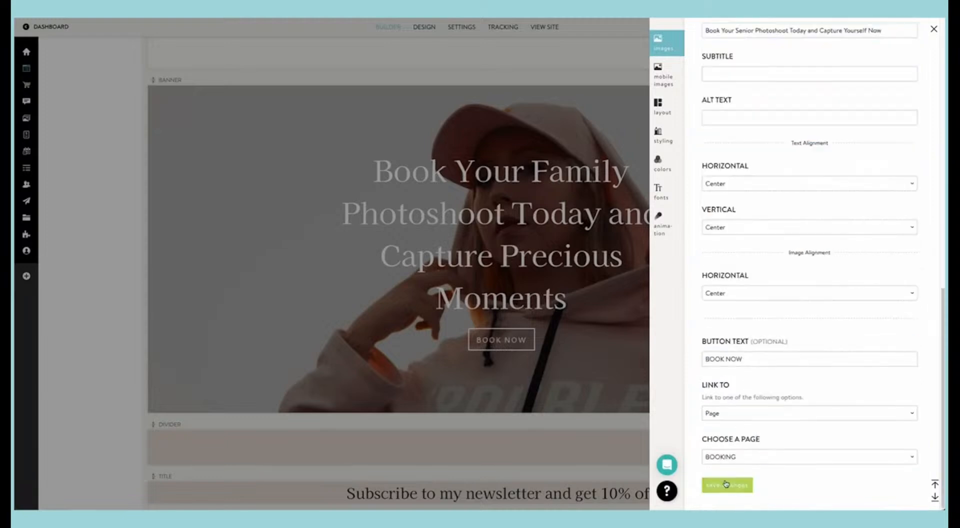
click(727, 485)
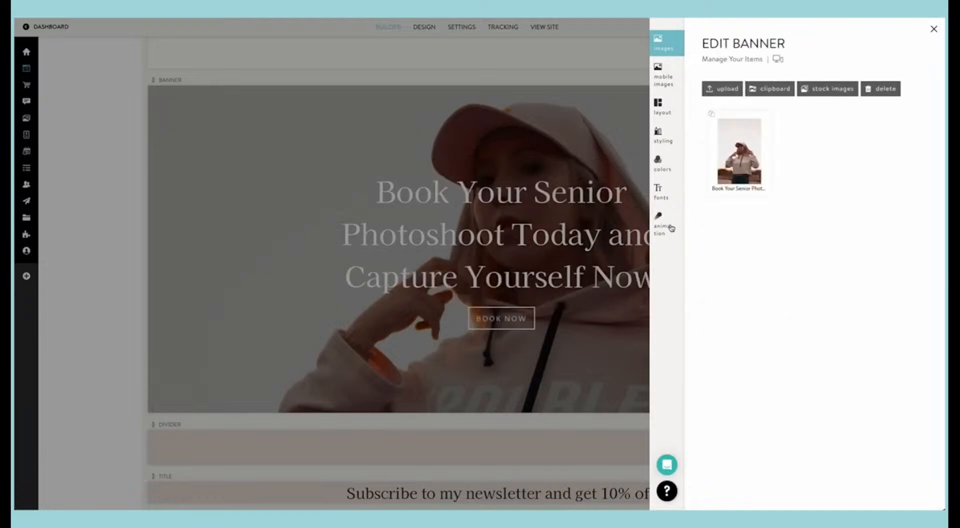
Step: Review the booking banner's desktop and mobile layout options, covering the Classic, Carousel and No Crop variants
click(660, 111)
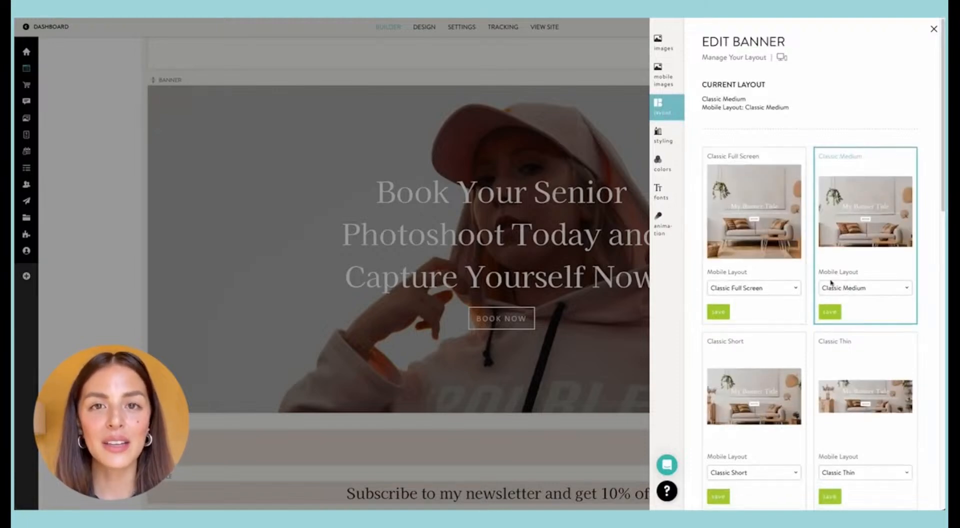
click(844, 288)
click(746, 291)
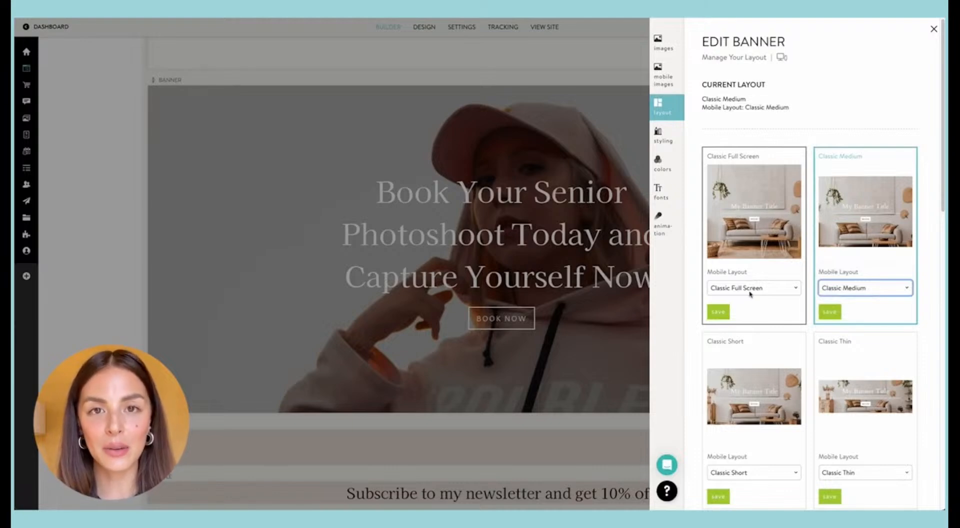
scroll(762, 292, down, 7)
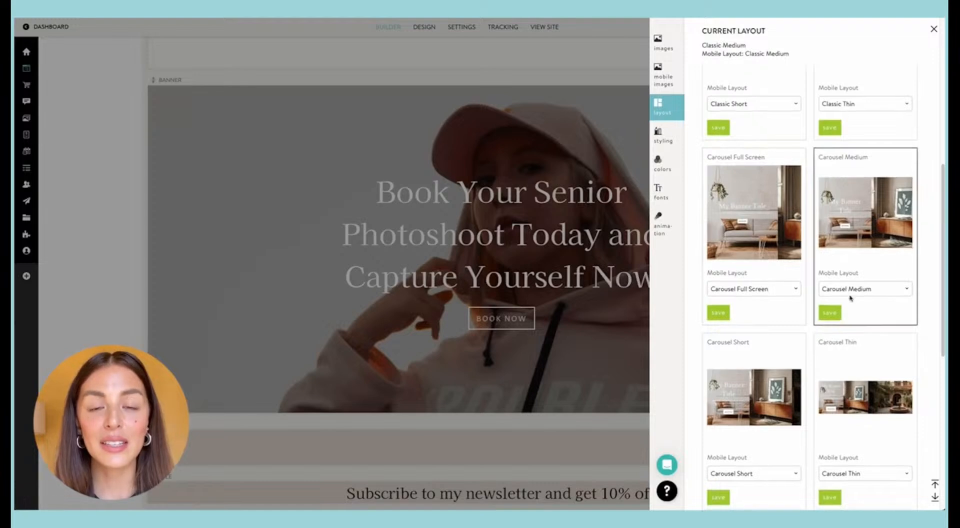
scroll(834, 248, down, 1)
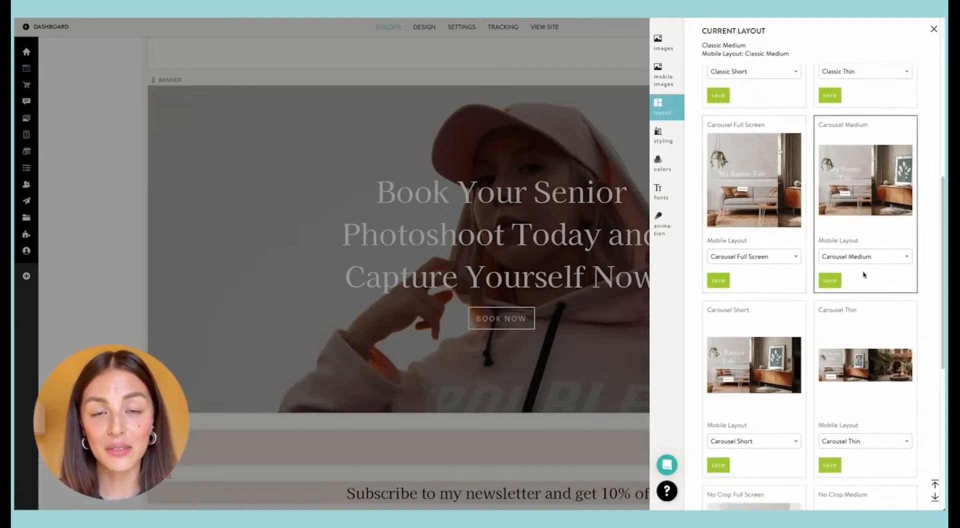
scroll(819, 265, down, 3)
scroll(837, 283, down, 3)
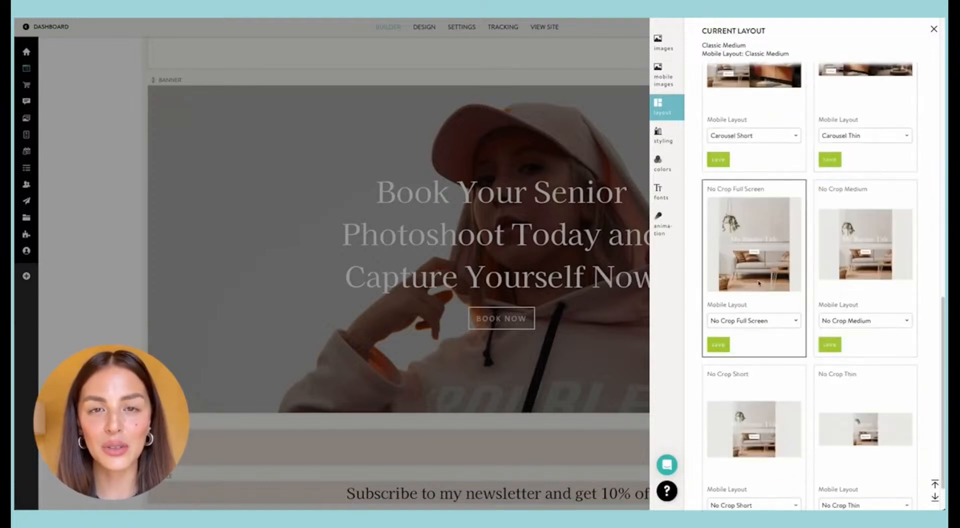
scroll(860, 294, down, 1)
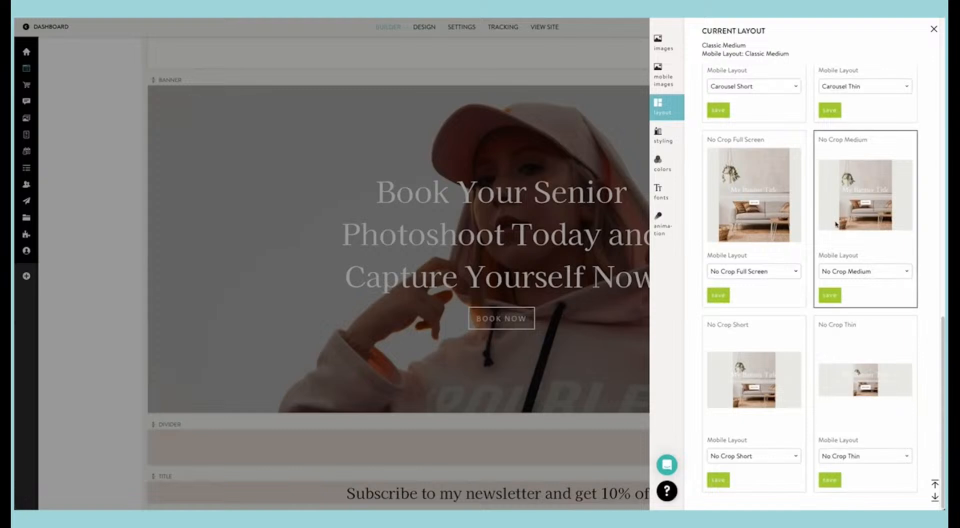
scroll(831, 231, up, 8)
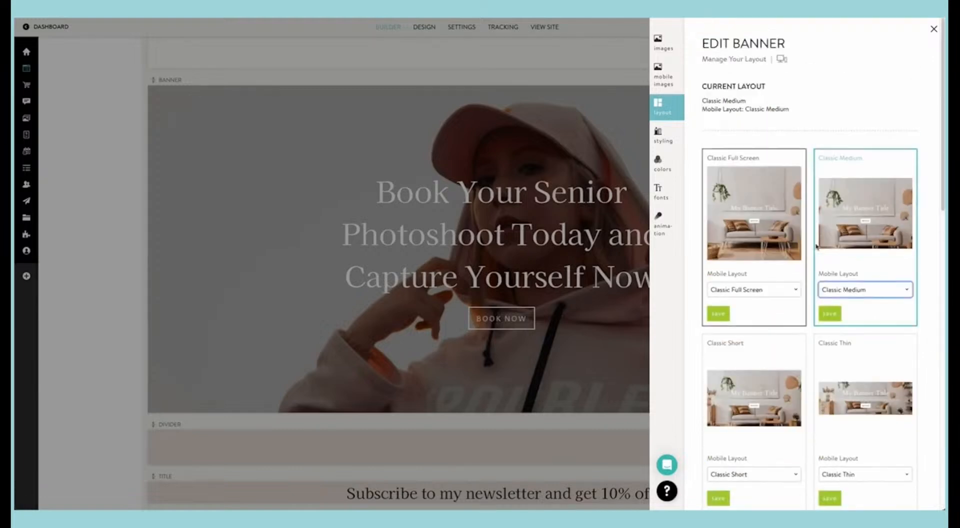
Step: Try overlay opacities of 65%, 0% and 95% on the booking banner, saving each one
click(670, 143)
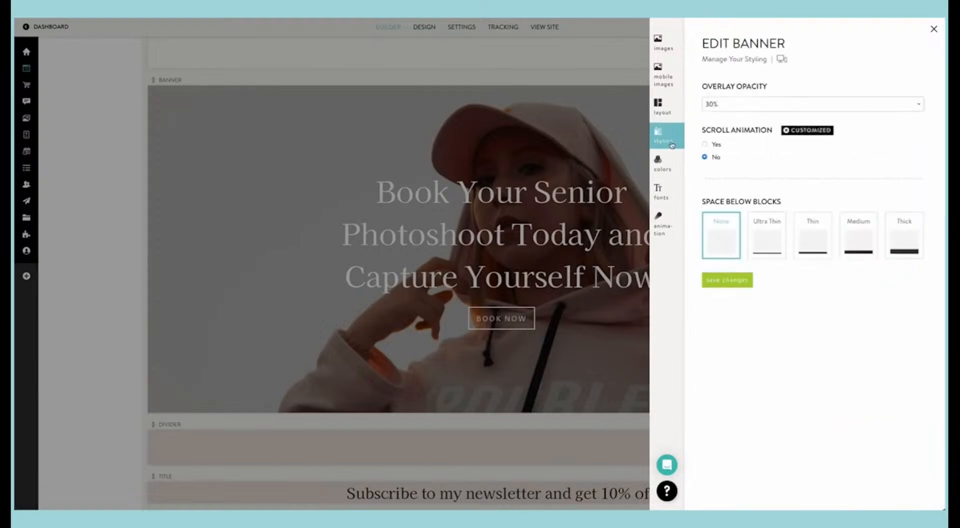
click(721, 102)
click(716, 179)
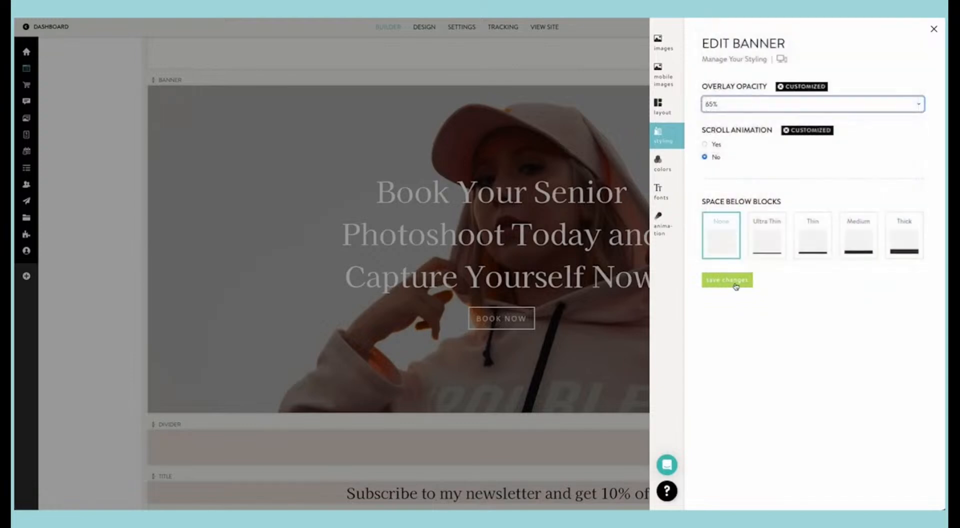
click(736, 283)
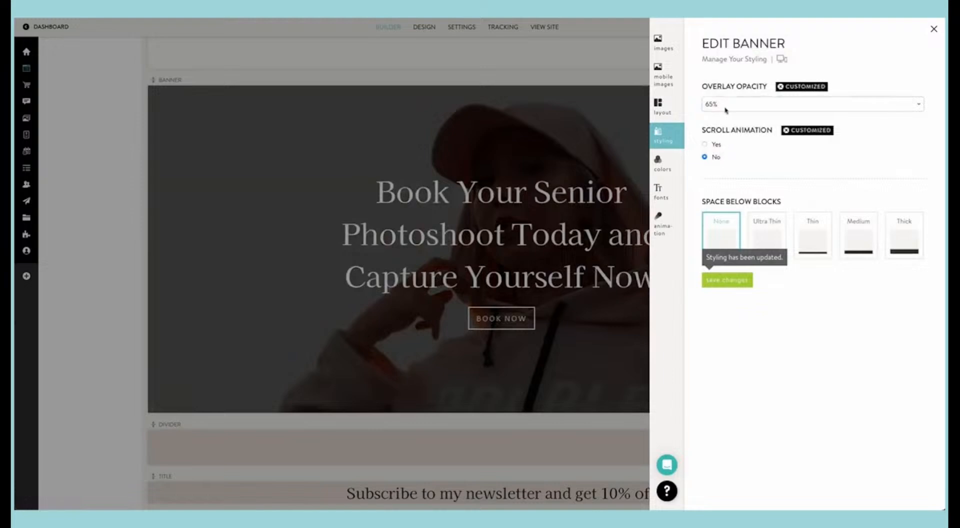
click(726, 107)
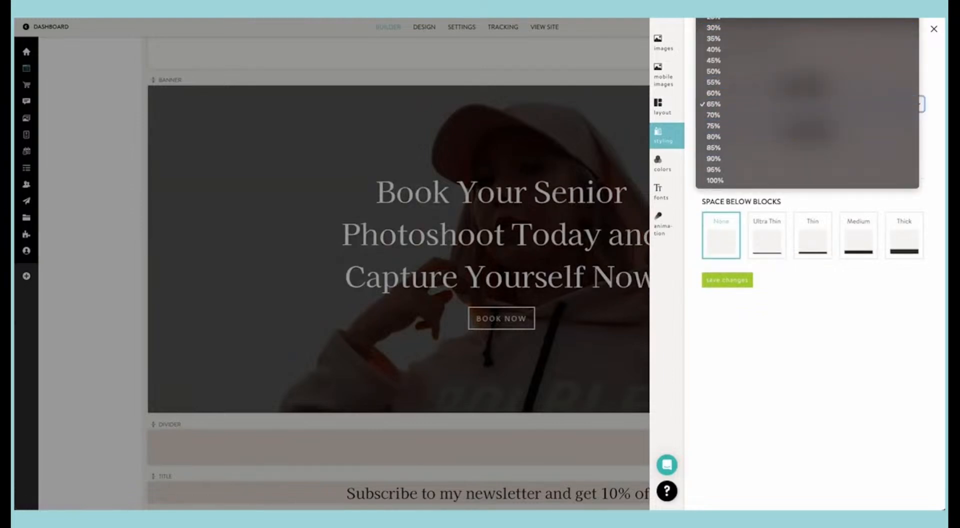
click(714, 27)
click(733, 279)
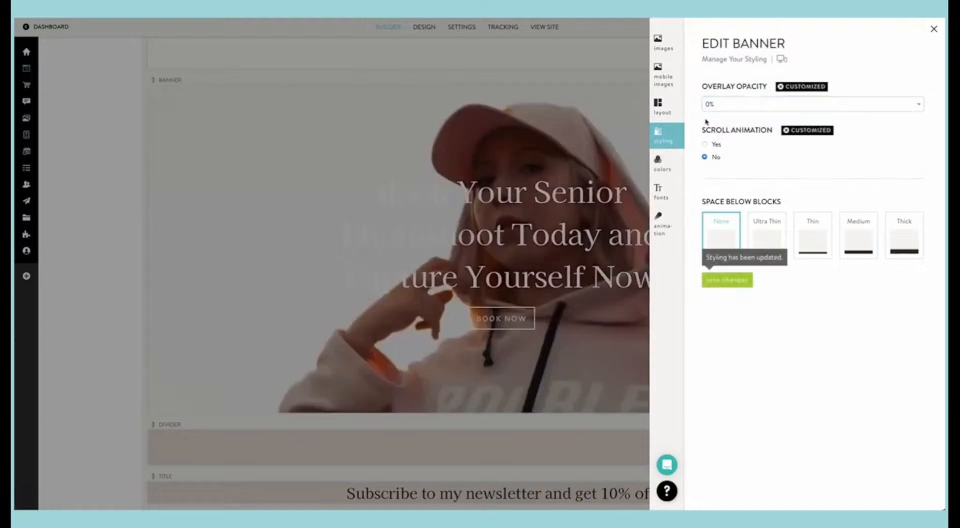
click(724, 101)
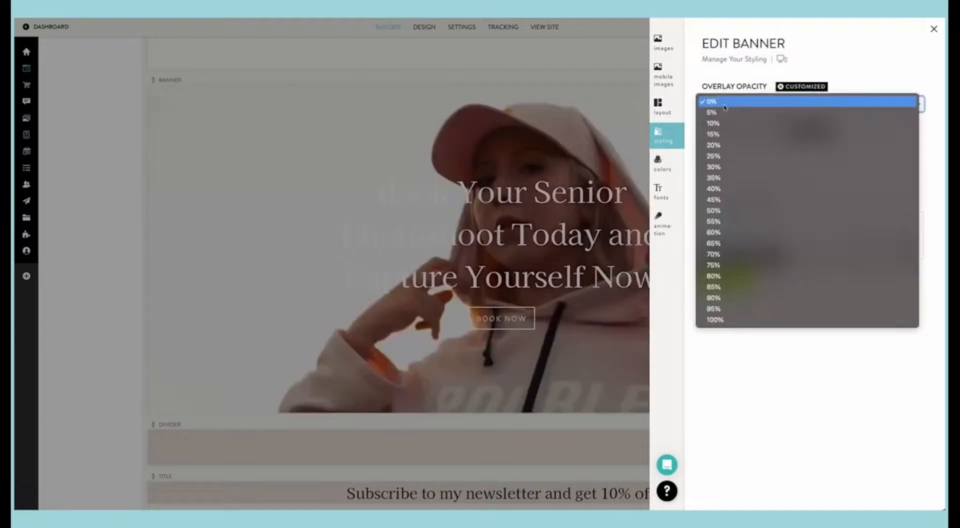
click(752, 303)
click(728, 280)
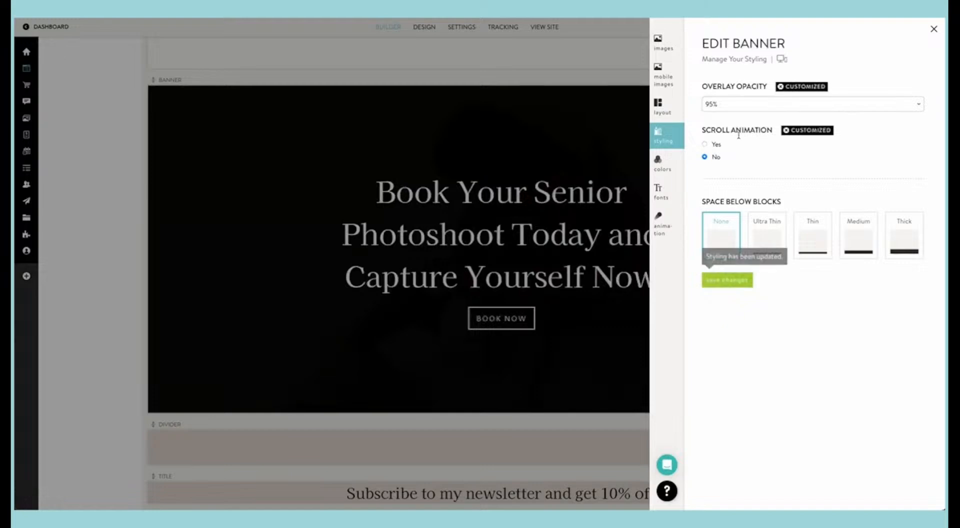
Step: Set the booking banner's overlay opacity to 35% and enable its scroll animation, saving the styling
click(754, 103)
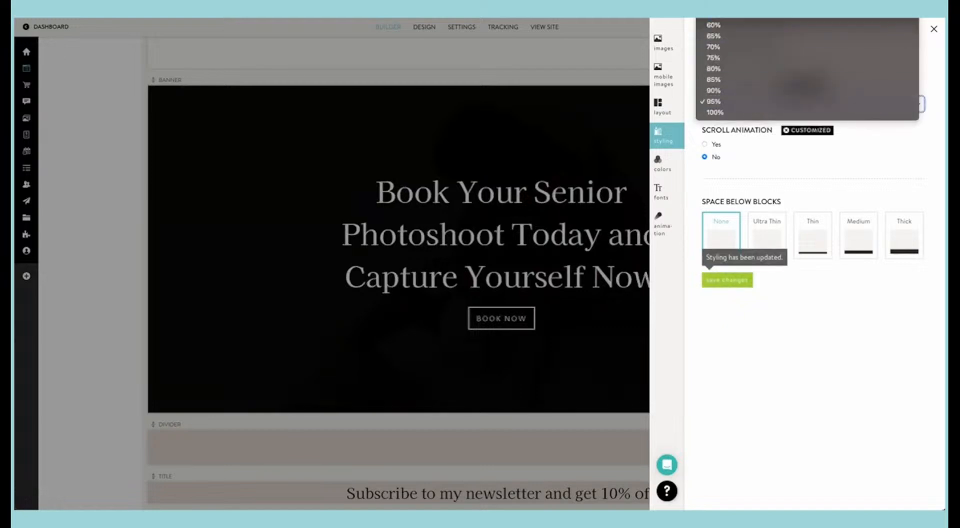
click(754, 20)
click(734, 284)
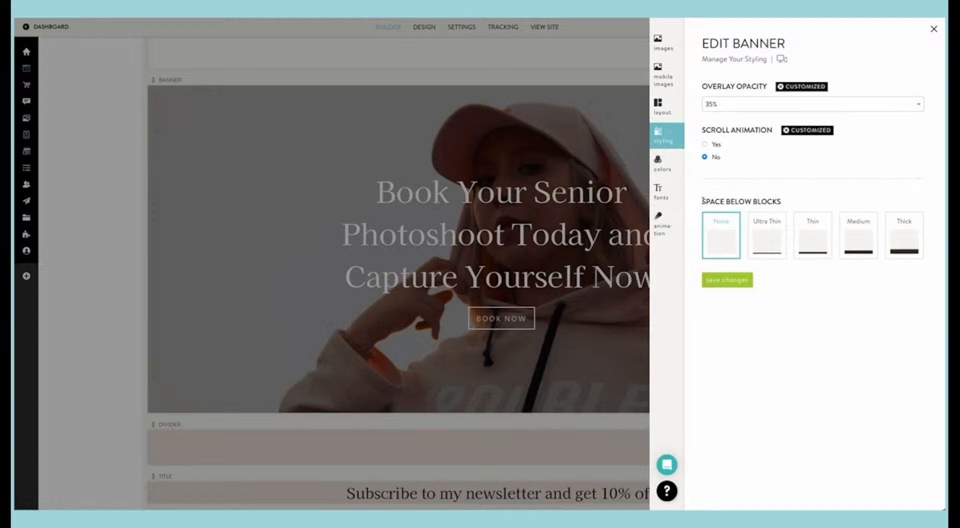
click(705, 144)
click(733, 280)
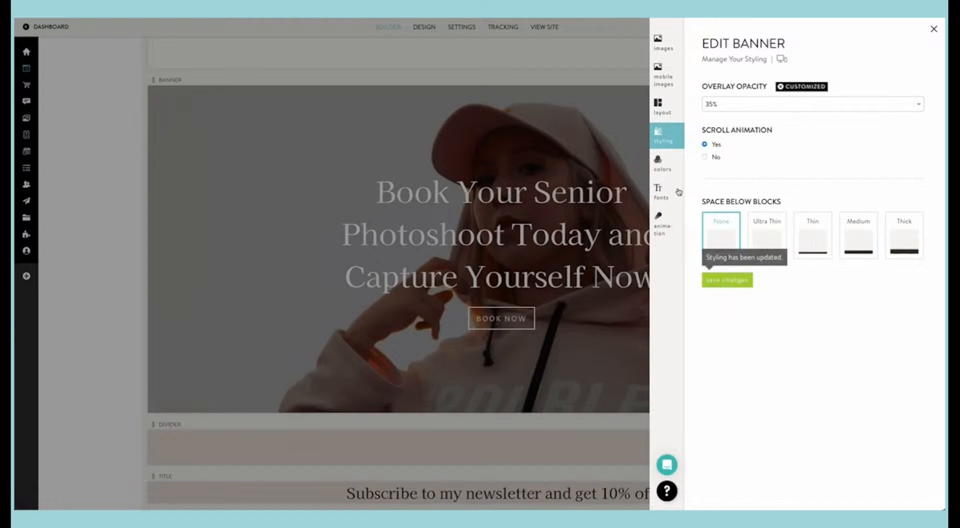
Step: Look over the booking banner's colors and fonts, and set its button hover animation to Fill
click(671, 168)
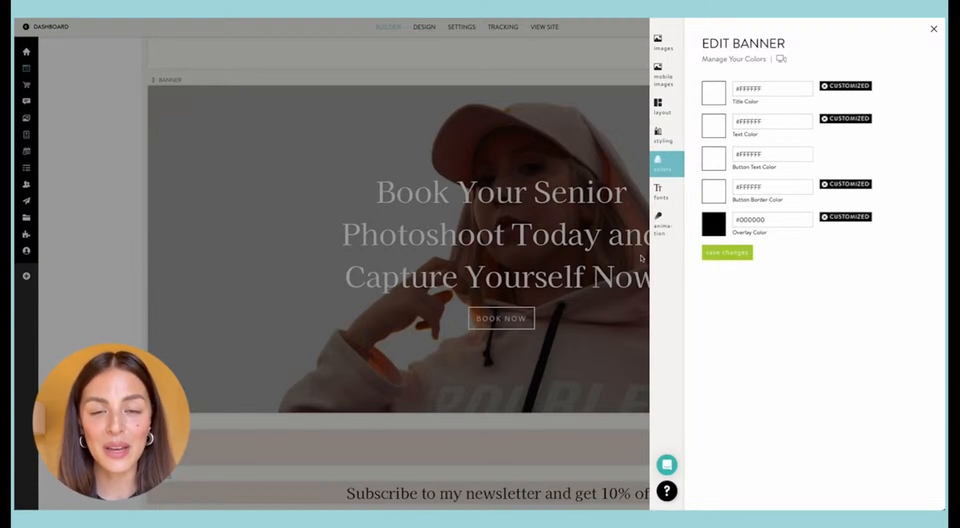
click(655, 191)
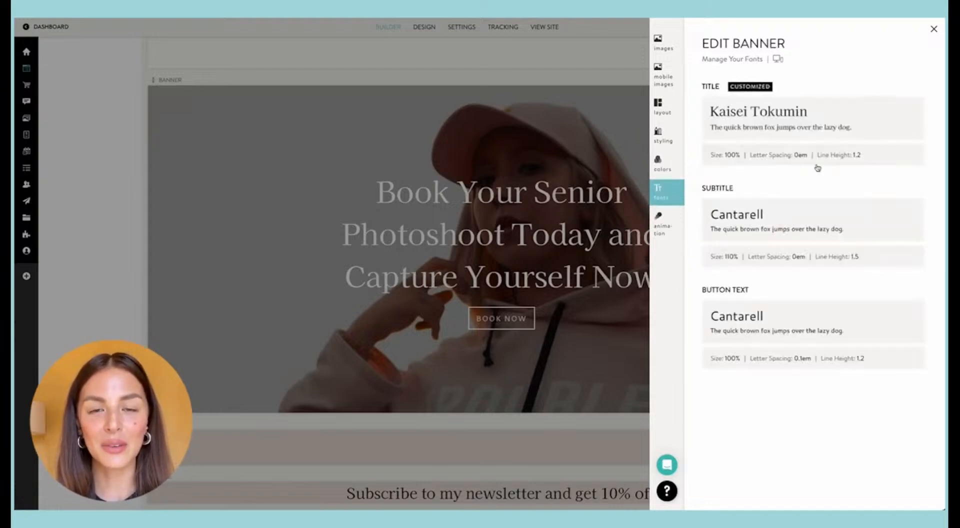
click(664, 223)
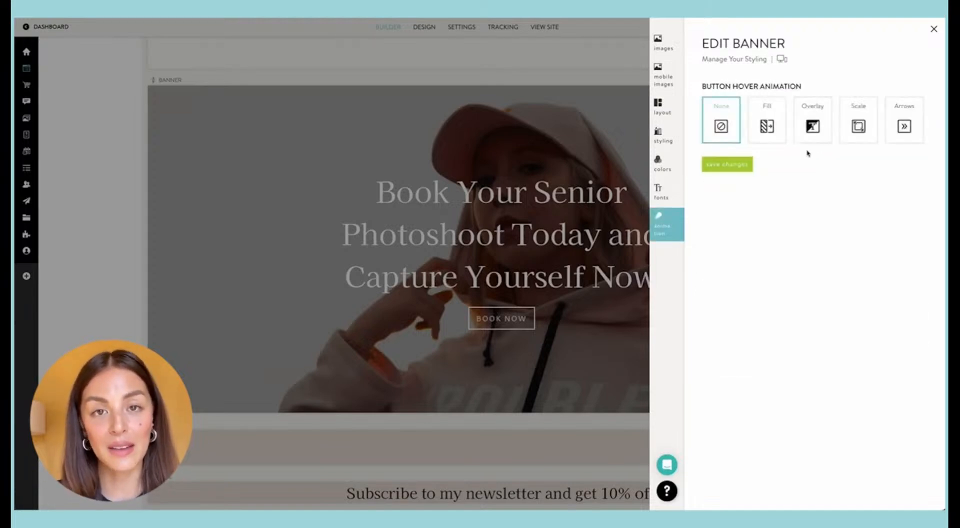
click(767, 125)
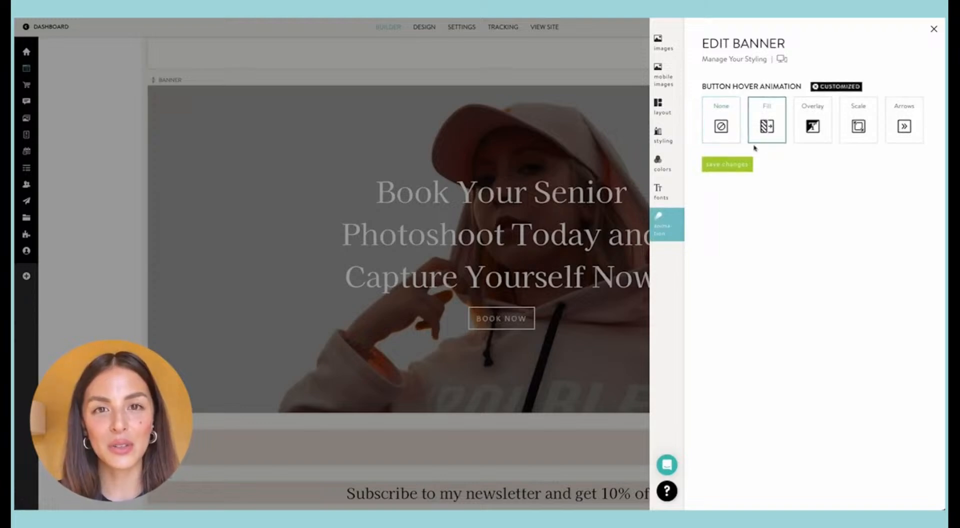
click(723, 163)
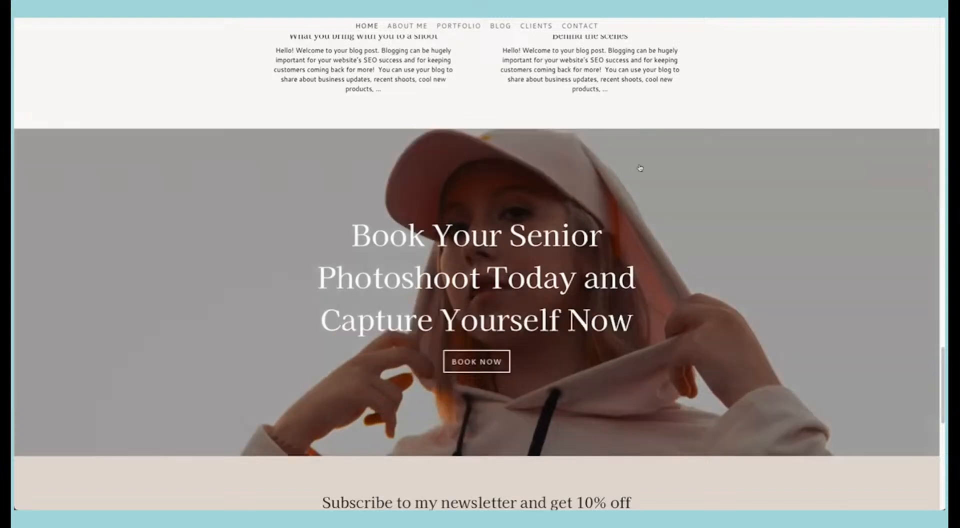
Step: Check the booking banner's new title, overlay, scroll effect and button on the live Home page
scroll(639, 185, up, 6)
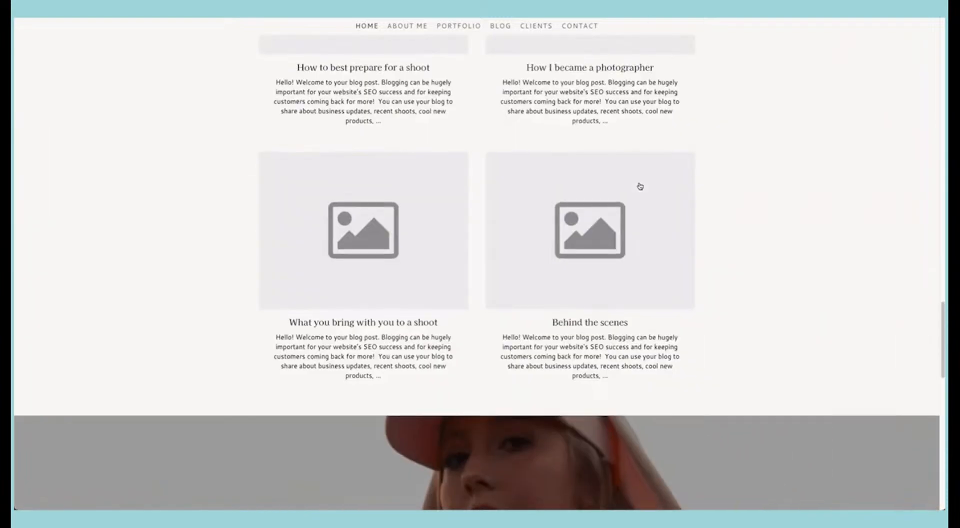
scroll(639, 185, down, 6)
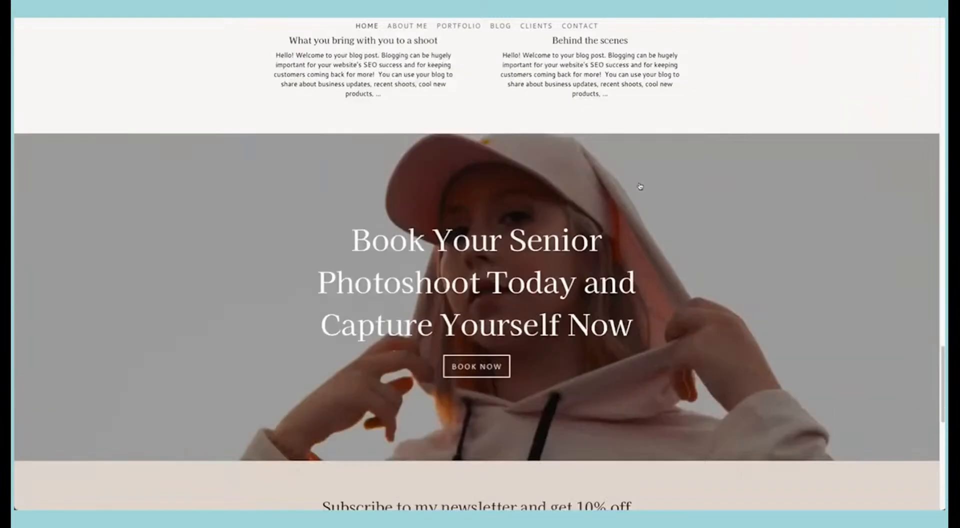
scroll(640, 186, down, 5)
scroll(639, 186, up, 3)
scroll(640, 186, up, 1)
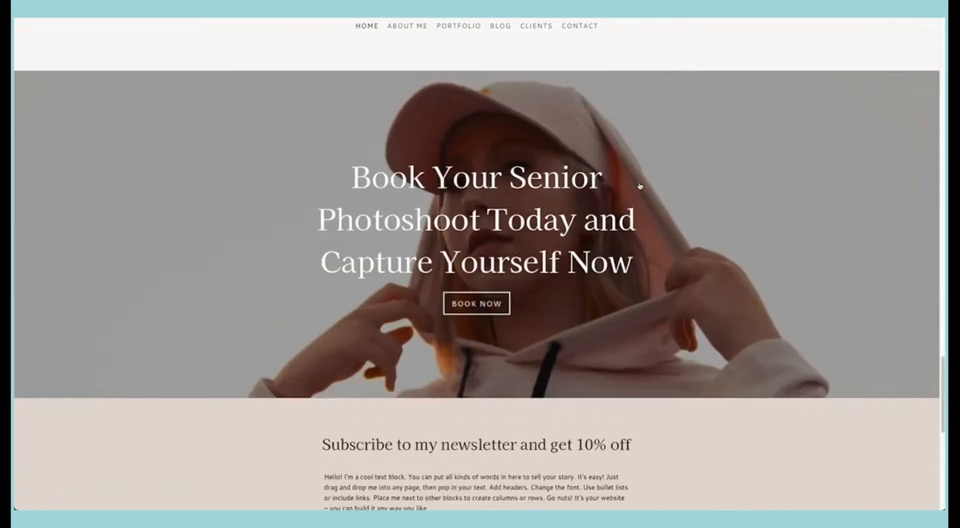
mouse_move(940, 374)
mouse_down()
mouse_move(939, 339)
mouse_move(941, 395)
mouse_move(940, 355)
mouse_up()
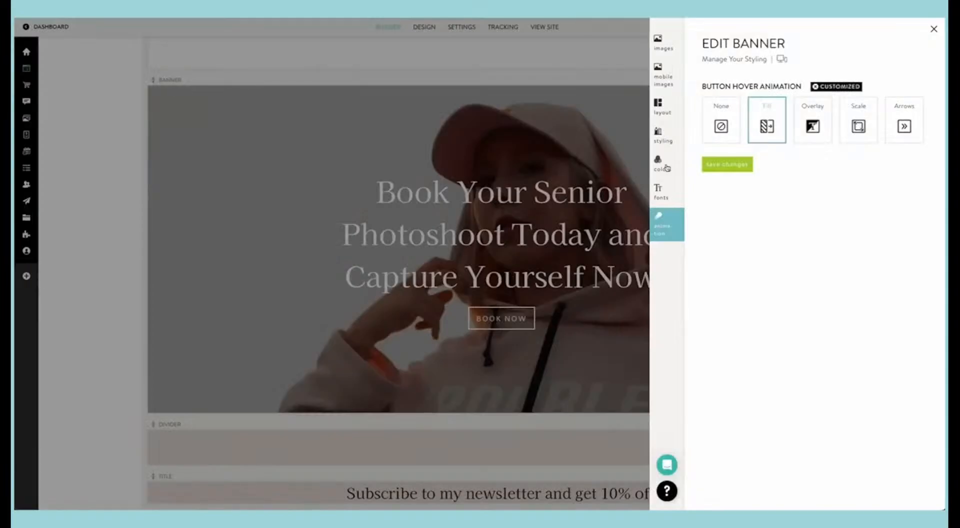
Step: Set the booking banner's button contrast color to #000000 and save the color changes
click(663, 160)
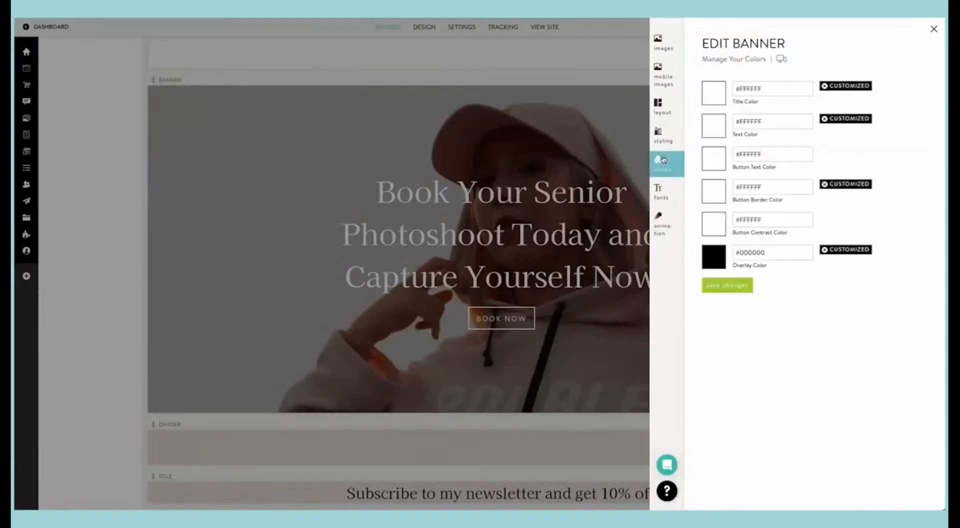
click(714, 226)
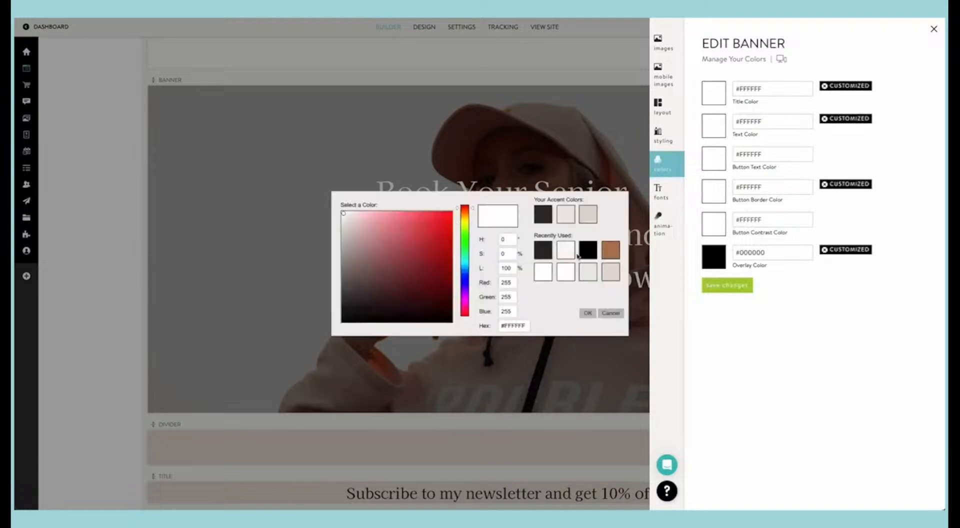
click(588, 250)
click(725, 284)
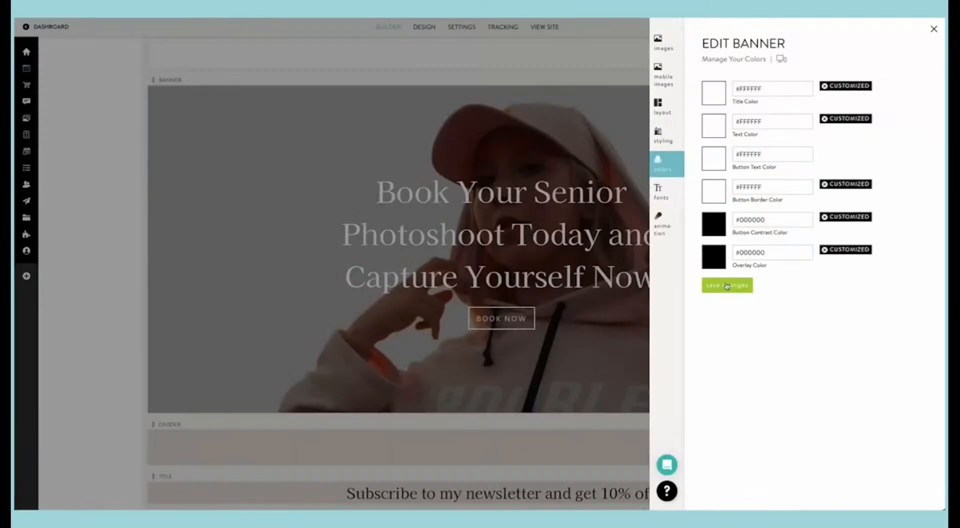
click(727, 285)
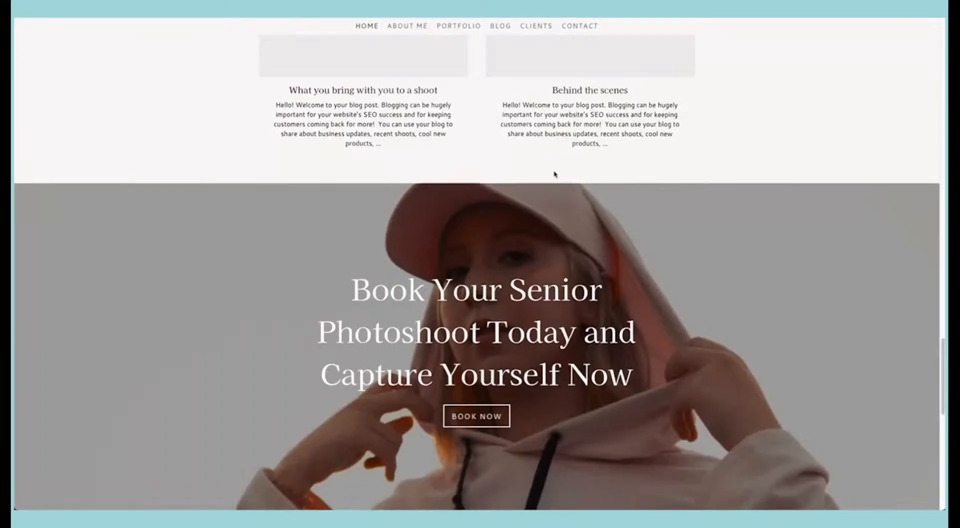
Step: Check the booking banner's button hover effect and the sections around it on the live Home page
scroll(553, 174, down, 3)
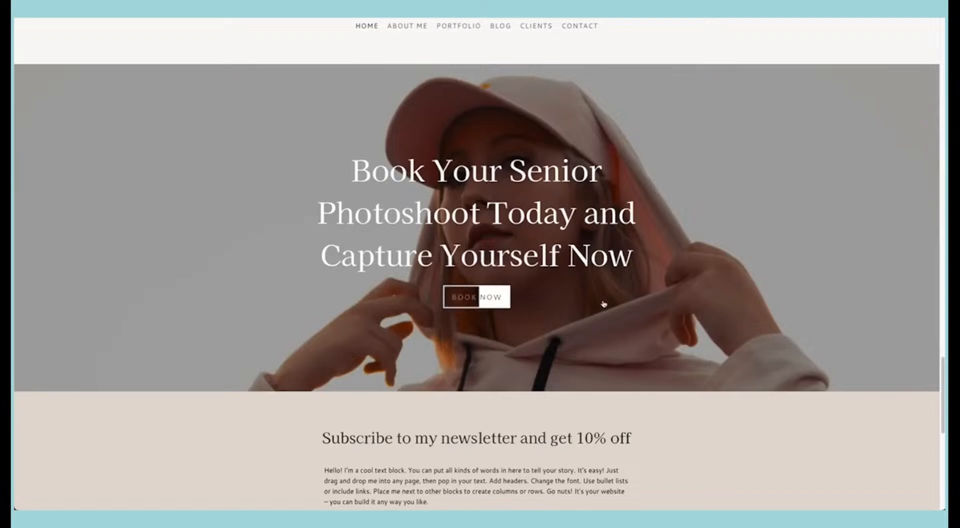
scroll(604, 302, down, 6)
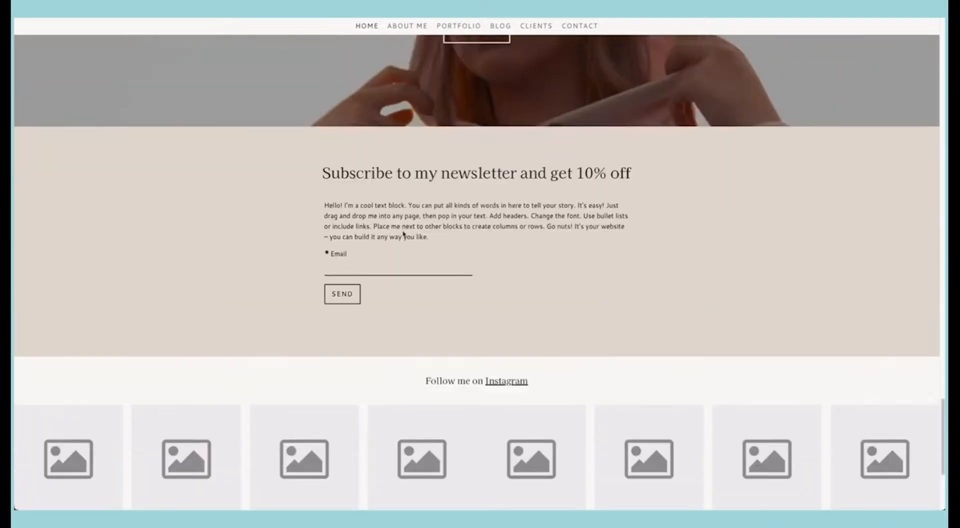
scroll(444, 270, up, 20)
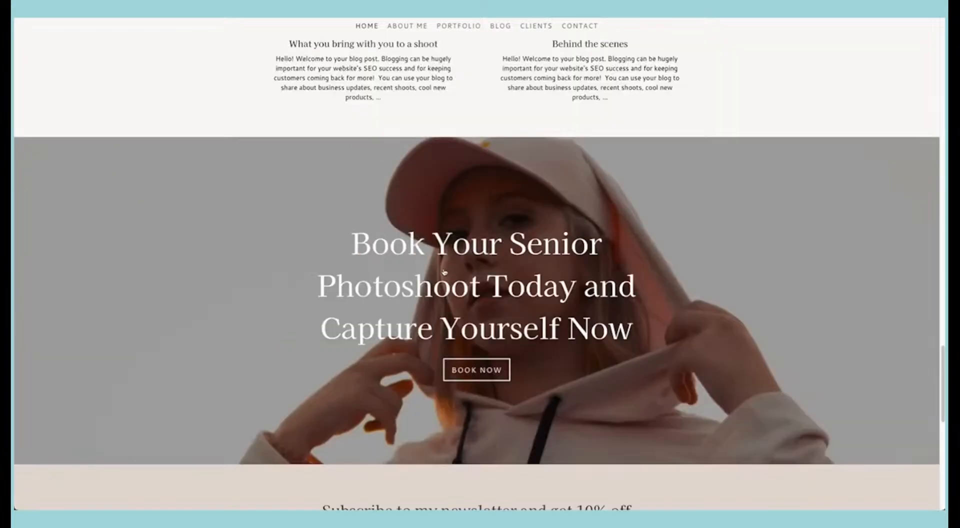
scroll(443, 272, up, 15)
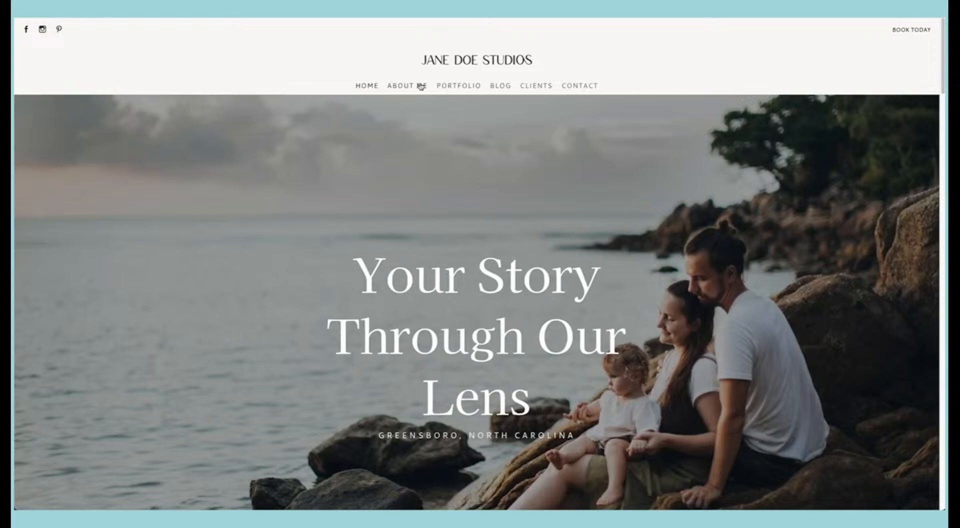
scroll(399, 158, down, 20)
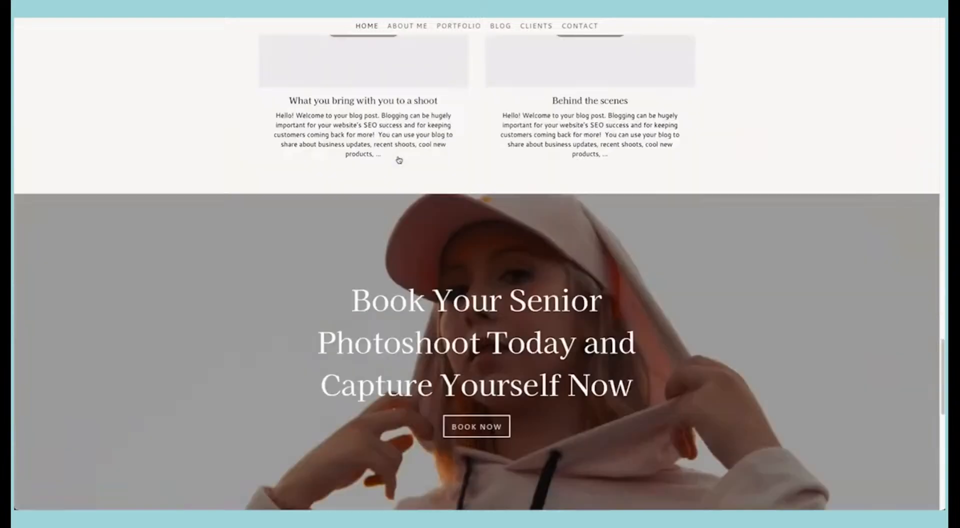
scroll(399, 160, down, 5)
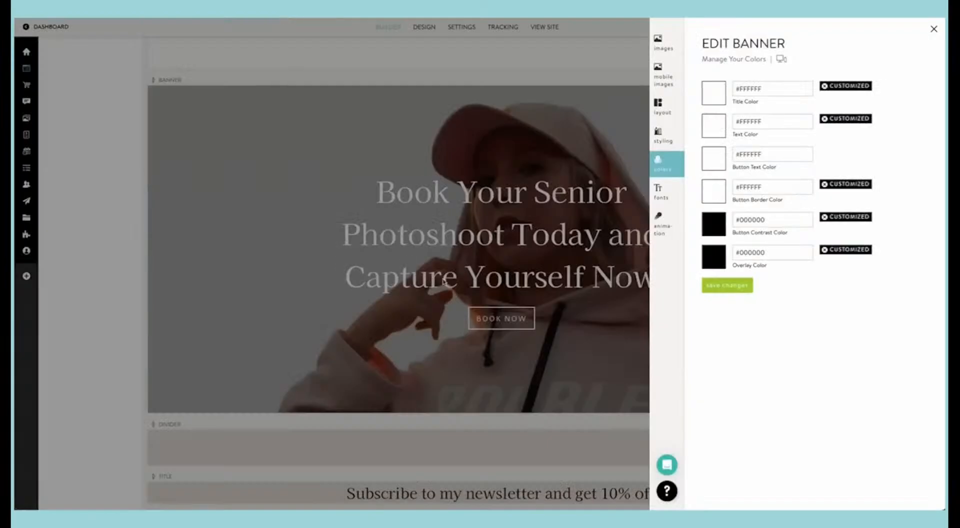
Step: Delete all placeholder images from the first images block under the Instagram heading
click(444, 281)
scroll(427, 324, down, 15)
click(258, 274)
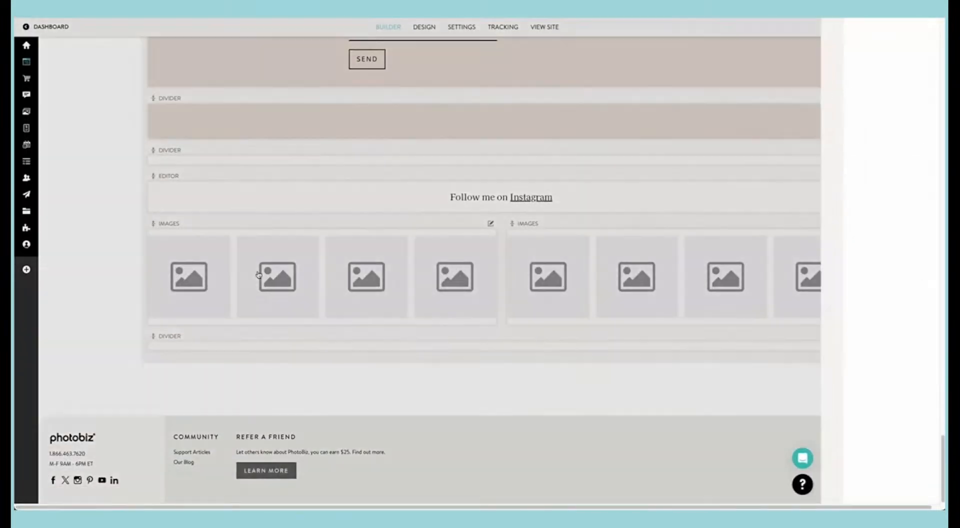
drag(900, 302, 733, 150)
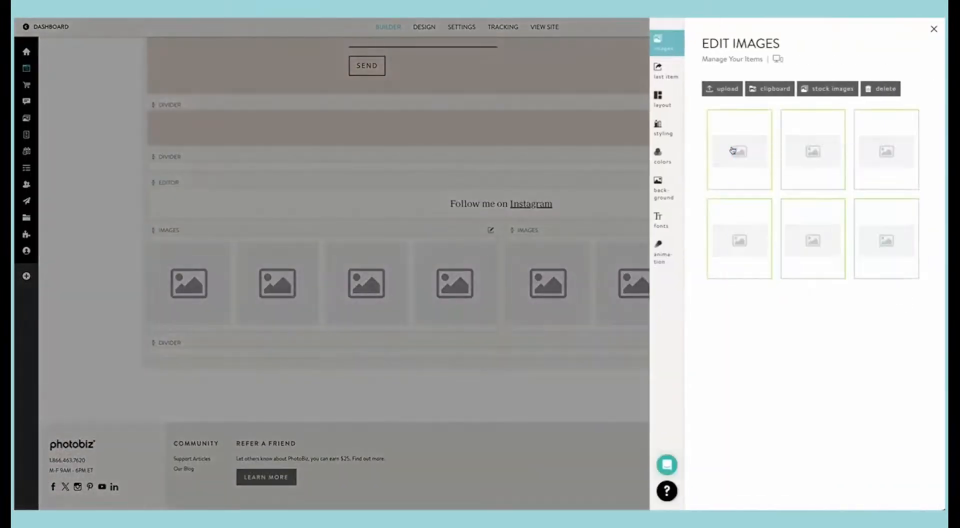
click(880, 89)
click(742, 96)
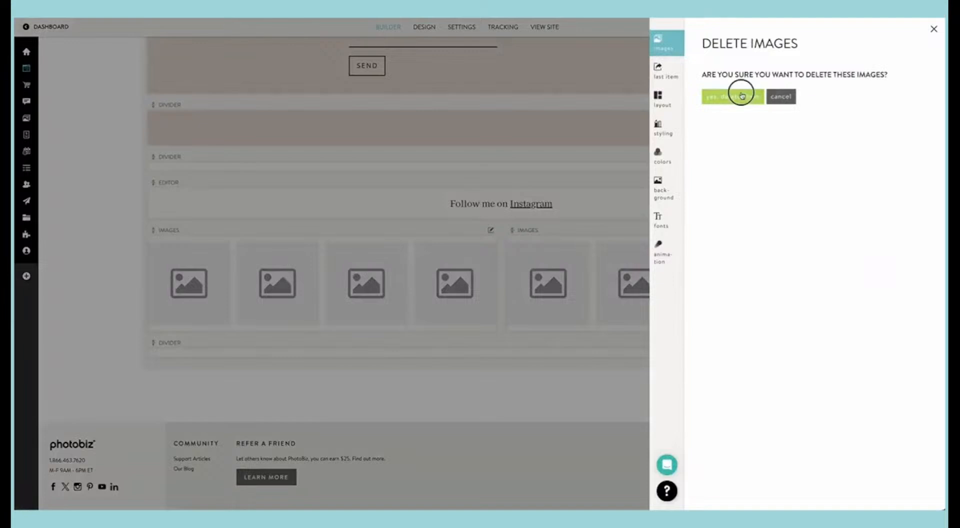
Step: Insert the first four images from the clipboard's seniors folder into the emptied first Instagram images block
click(758, 93)
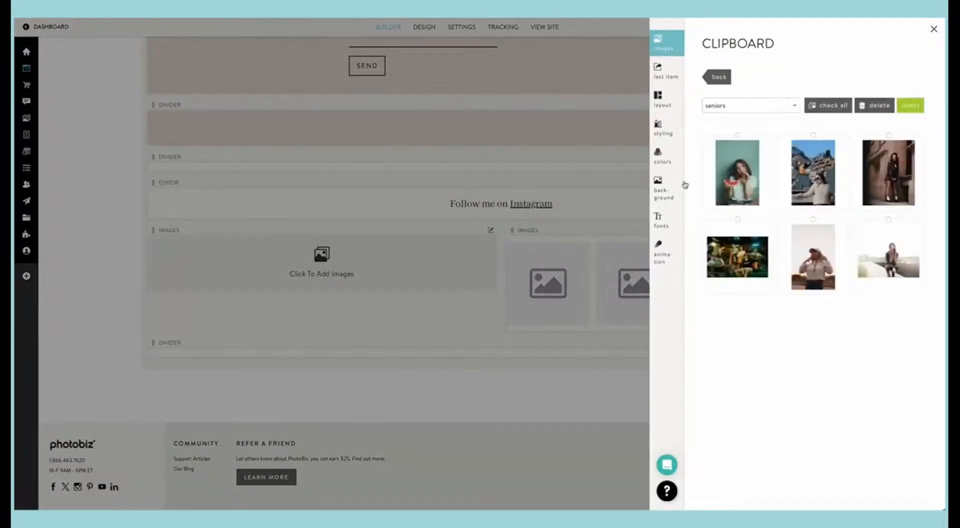
drag(689, 179, 883, 212)
click(745, 257)
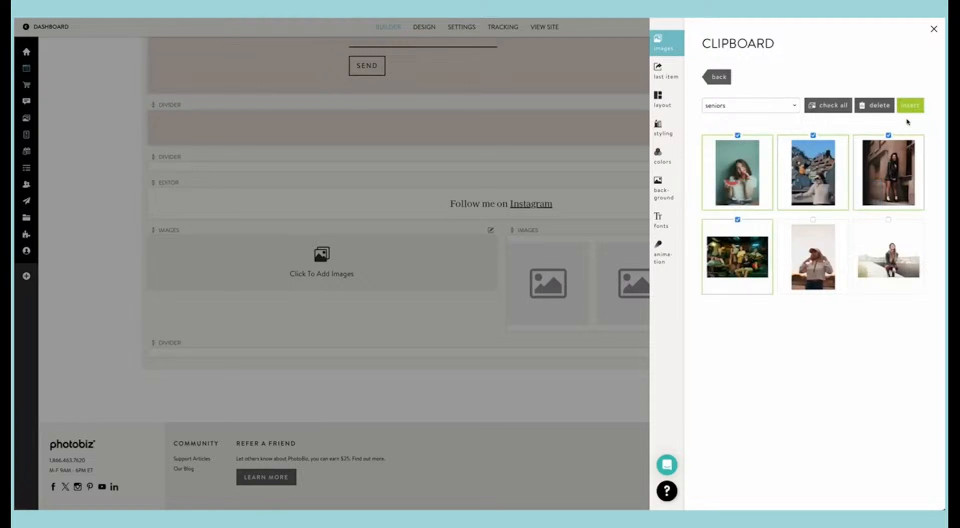
click(910, 105)
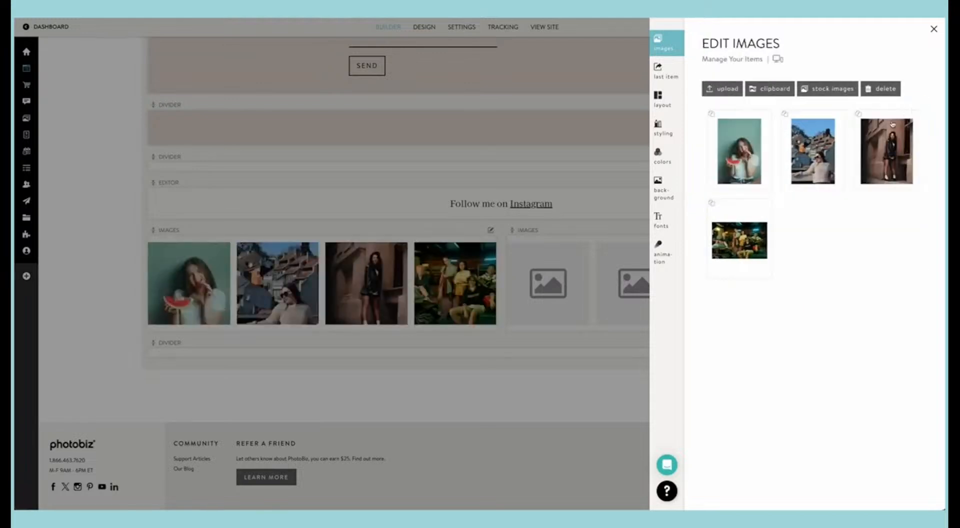
click(549, 205)
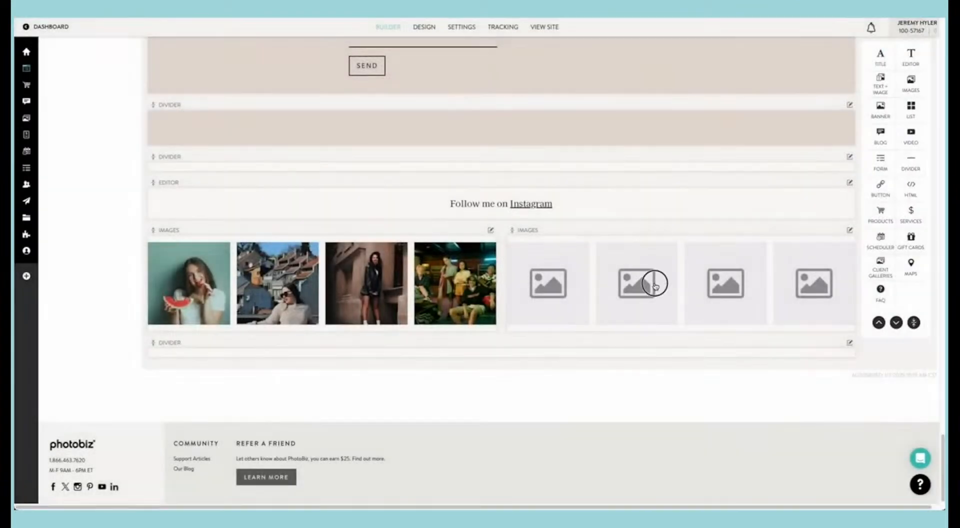
Step: Delete all placeholder images from the second images block under the Instagram heading
click(649, 281)
drag(887, 262, 718, 150)
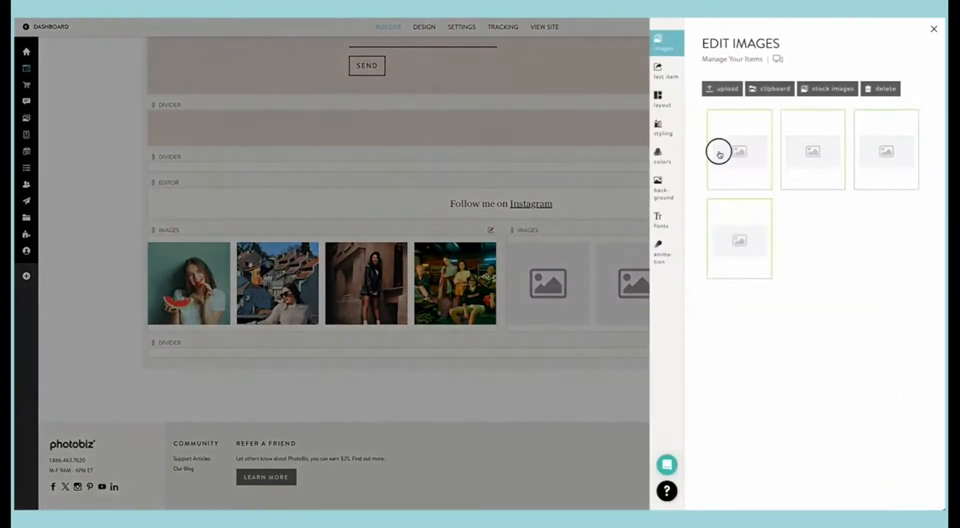
click(886, 90)
click(745, 95)
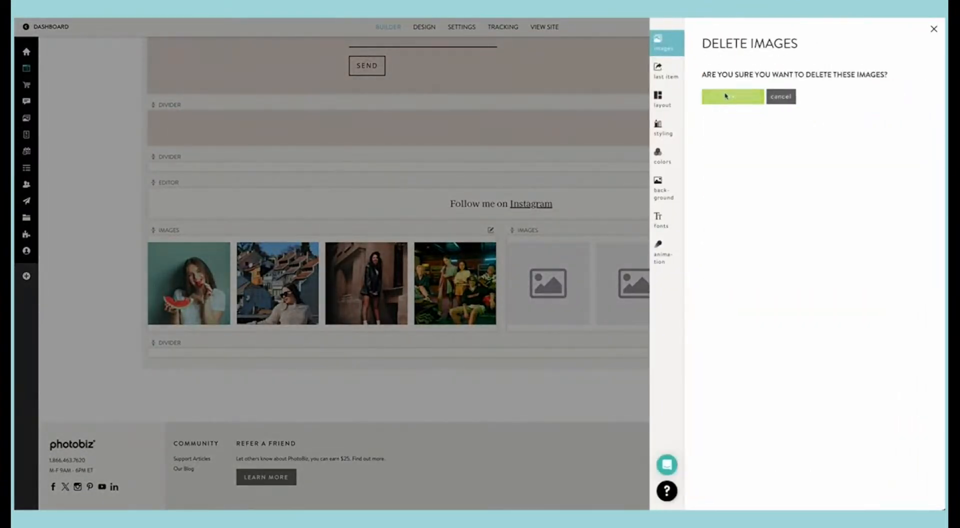
Step: Insert all five images from the clipboard's family folder into the second Instagram images block
click(766, 87)
click(736, 105)
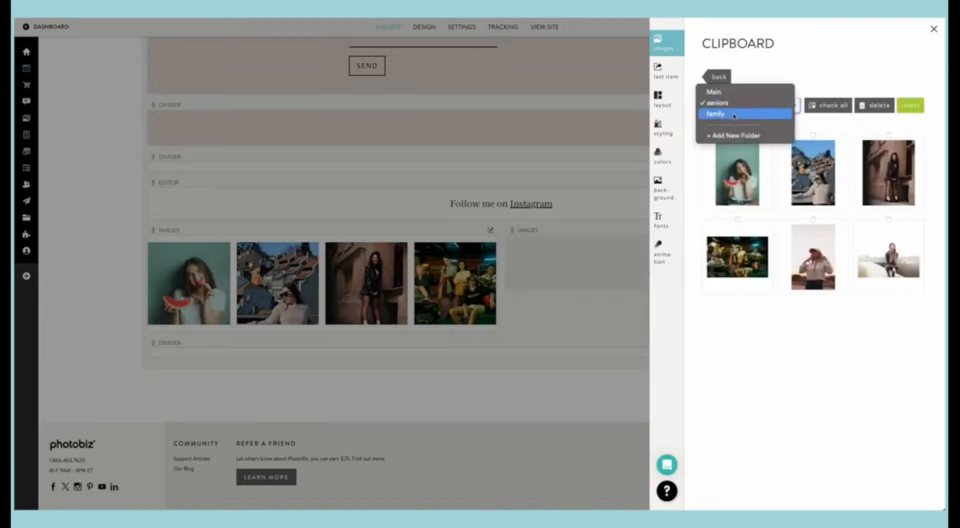
click(765, 118)
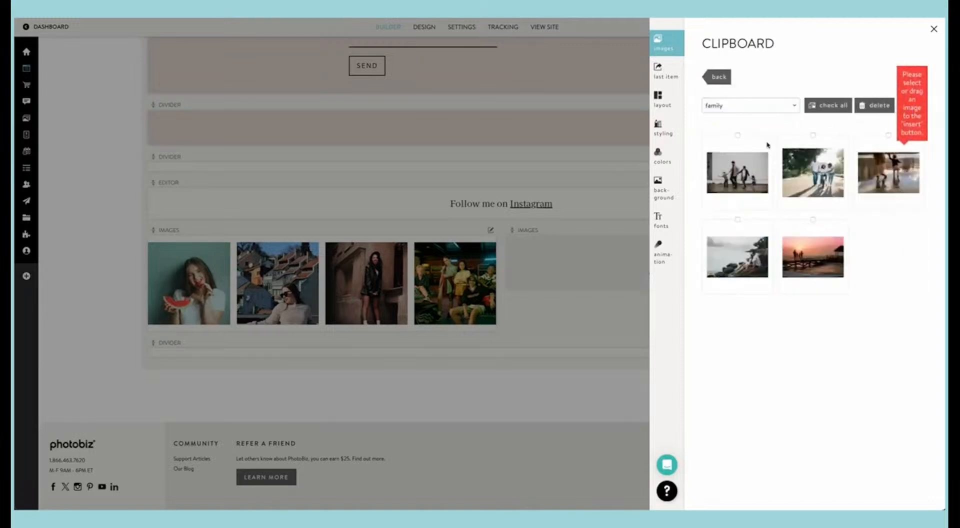
click(704, 155)
drag(692, 161, 870, 226)
click(910, 105)
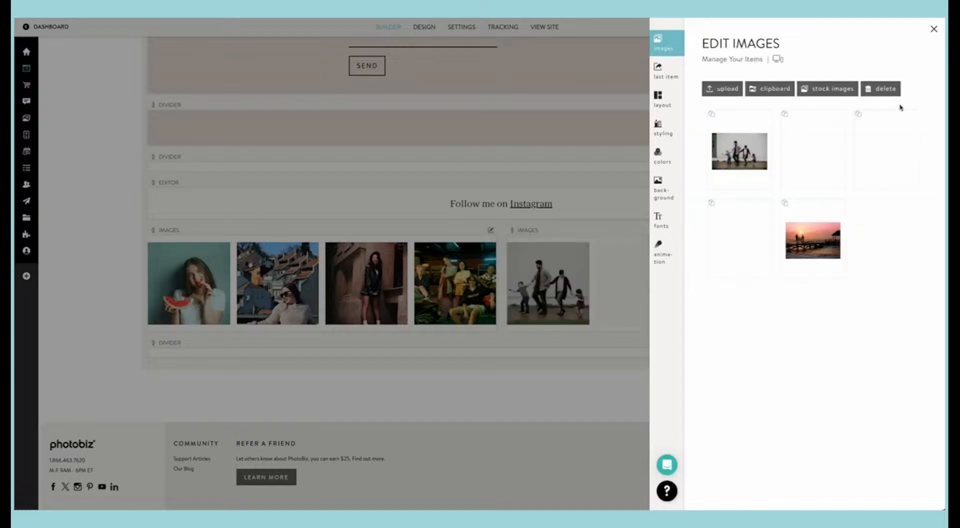
Step: Check the new senior and family photos in the Instagram section of the live Home page
scroll(579, 262, up, 2)
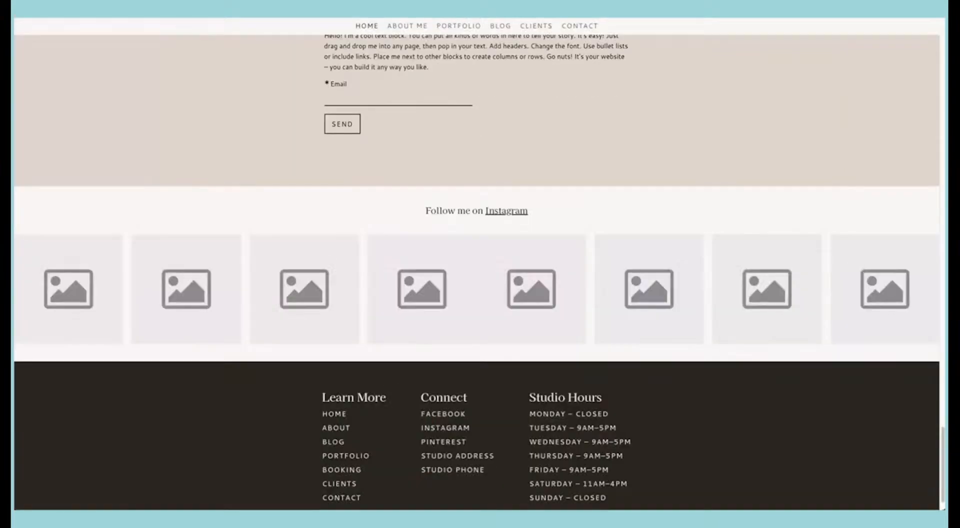
scroll(547, 155, down, 1)
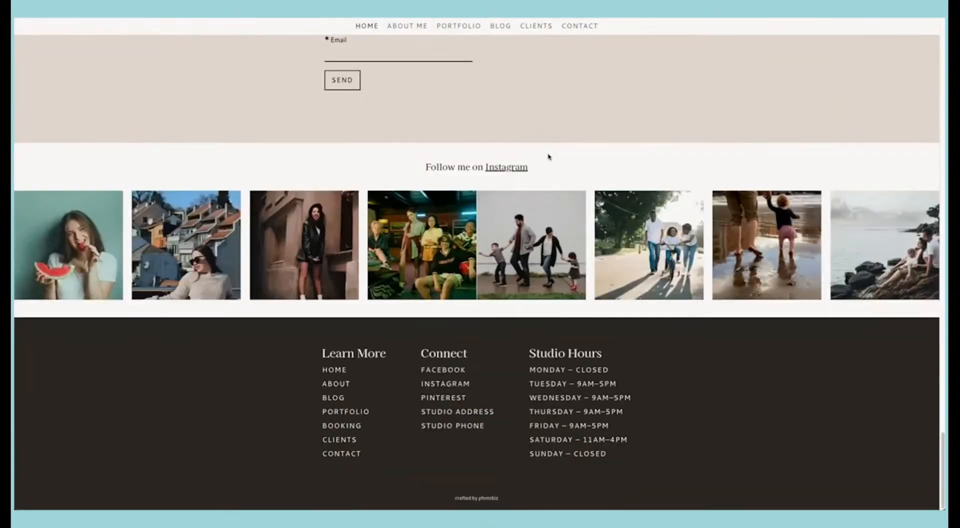
scroll(548, 156, up, 10)
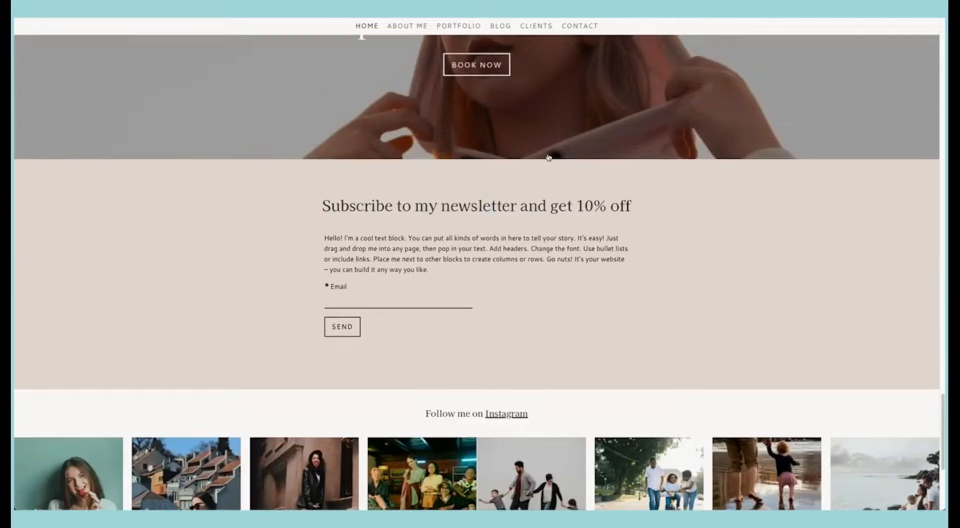
Step: Review the whole live Home page, from the main banner and welcome text to the blog, newsletter and Instagram sections
scroll(548, 157, up, 15)
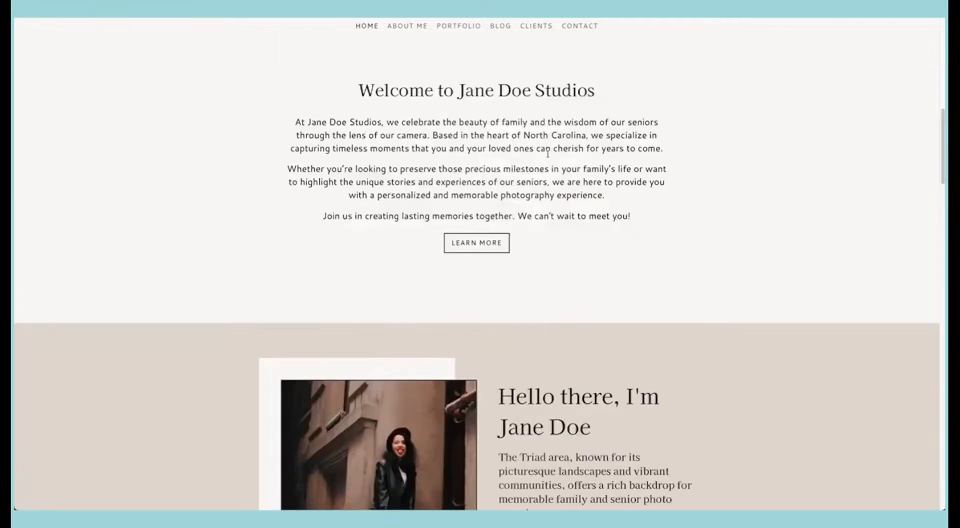
scroll(547, 154, up, 3)
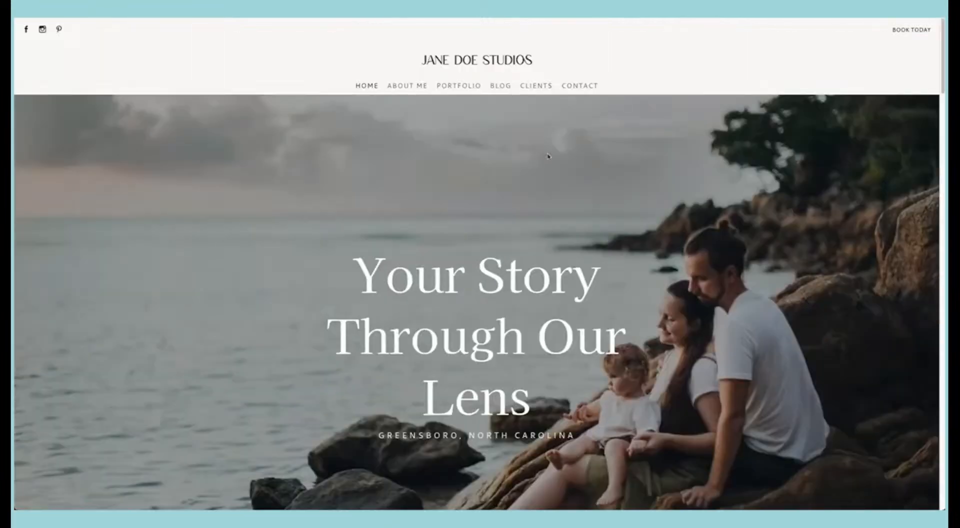
scroll(546, 157, down, 12)
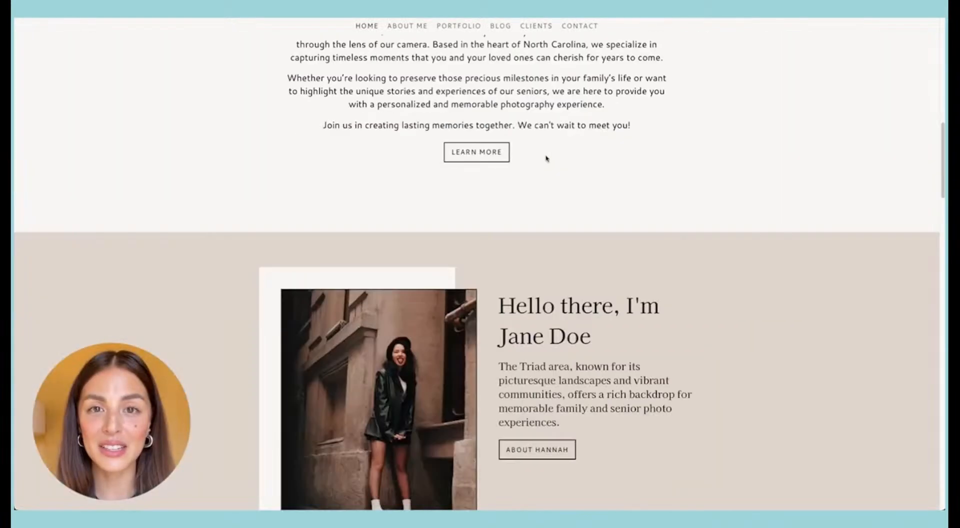
scroll(546, 158, down, 12)
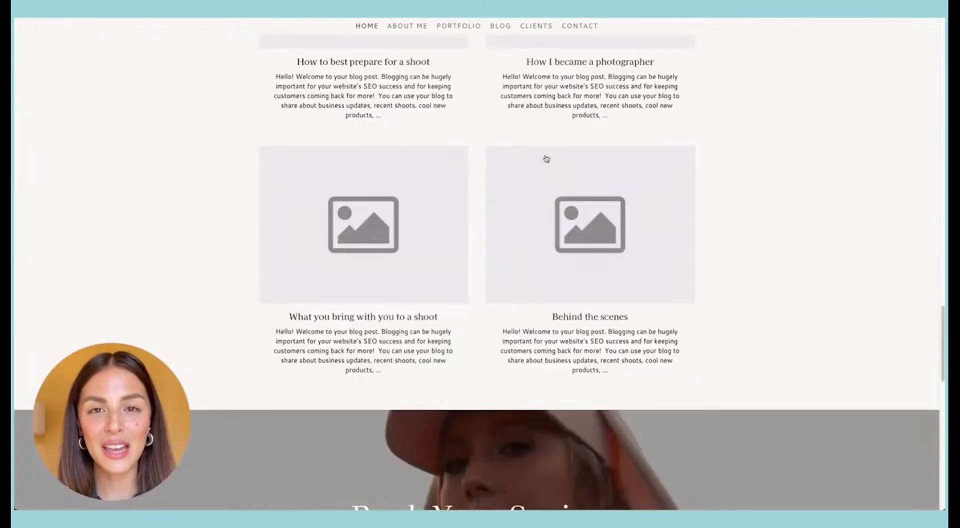
scroll(547, 158, down, 5)
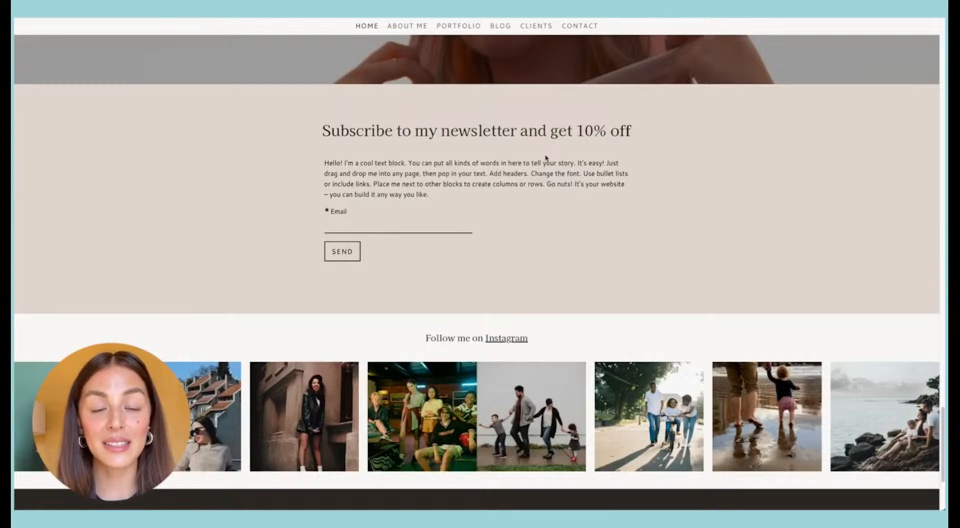
scroll(546, 158, up, 15)
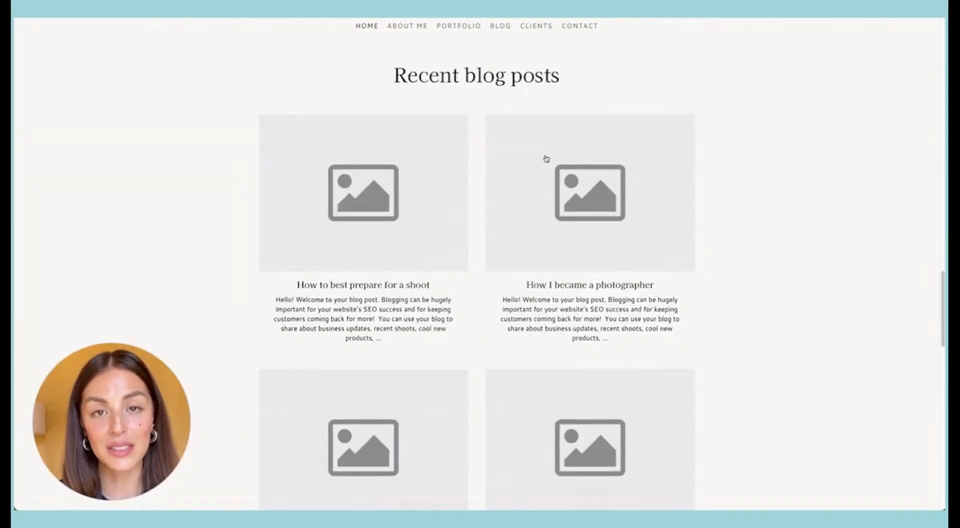
scroll(546, 158, up, 8)
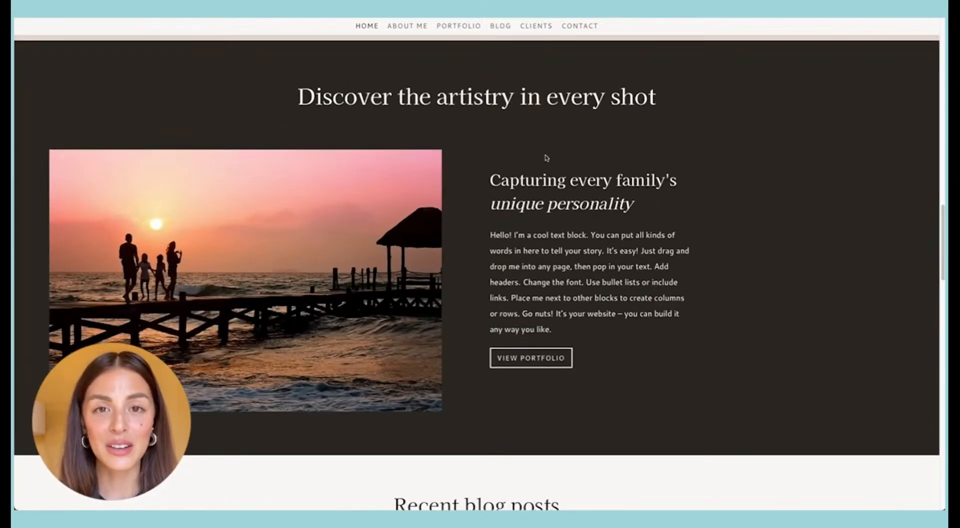
scroll(564, 248, up, 3)
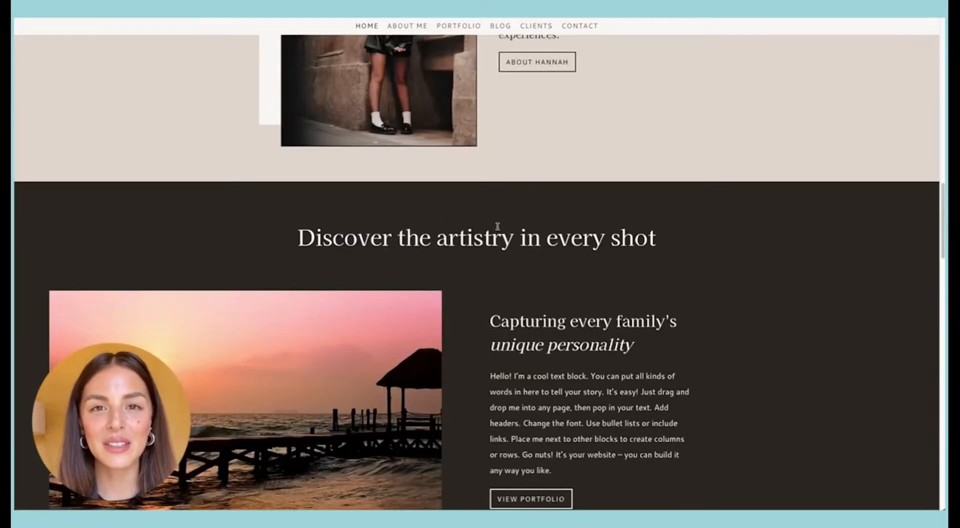
scroll(548, 224, up, 3)
scroll(555, 224, up, 5)
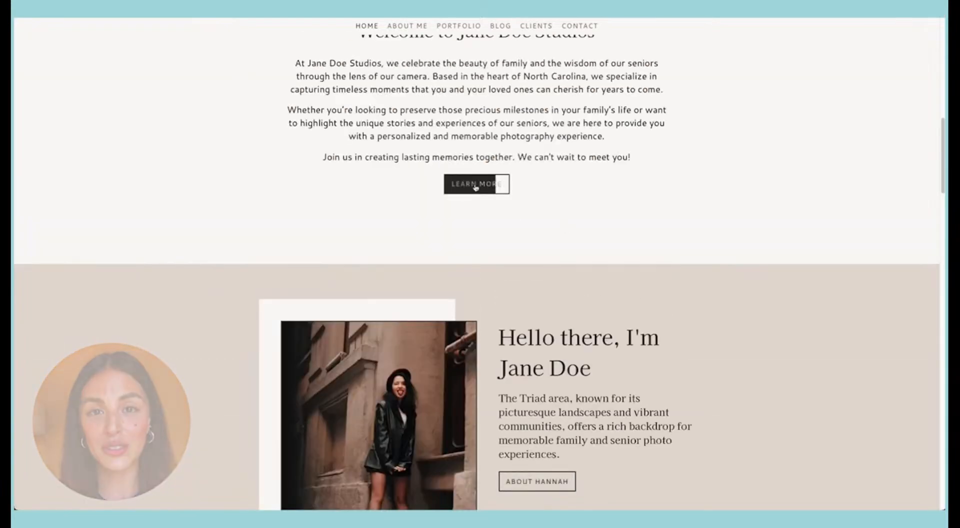
scroll(476, 187, up, 10)
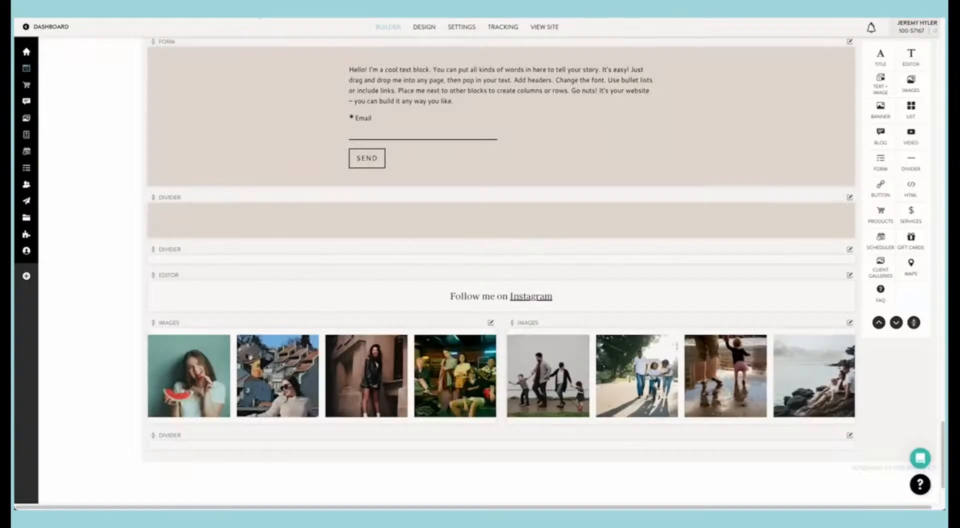
Step: Return to the site builder and open the About Me page for editing
scroll(305, 82, up, 15)
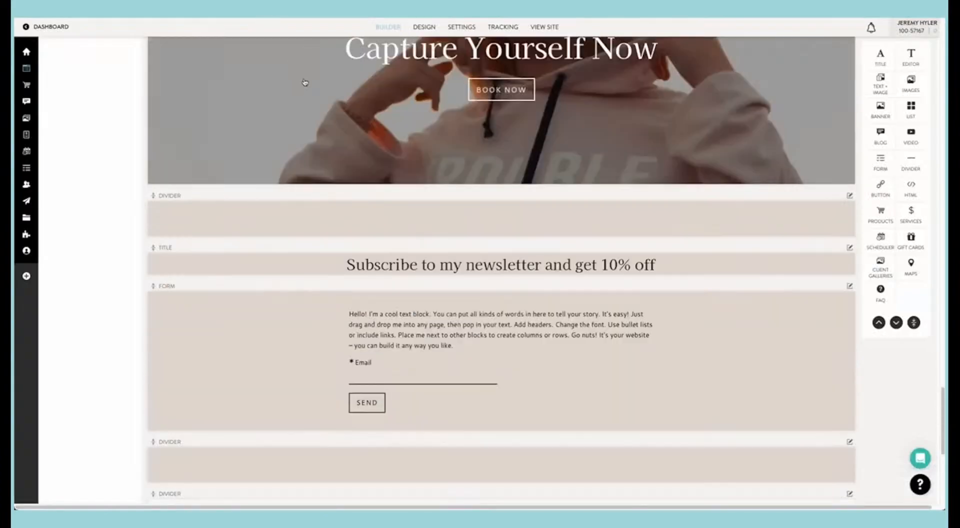
scroll(305, 83, up, 20)
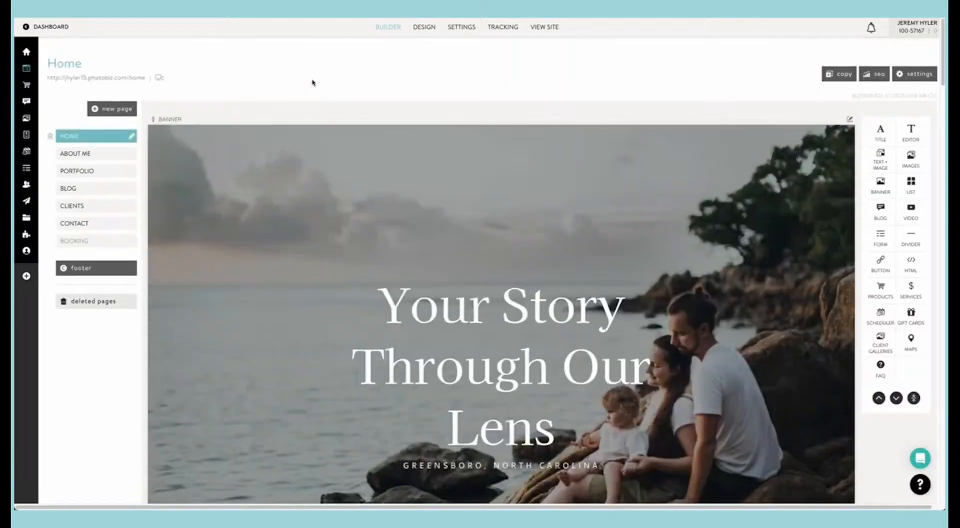
click(80, 151)
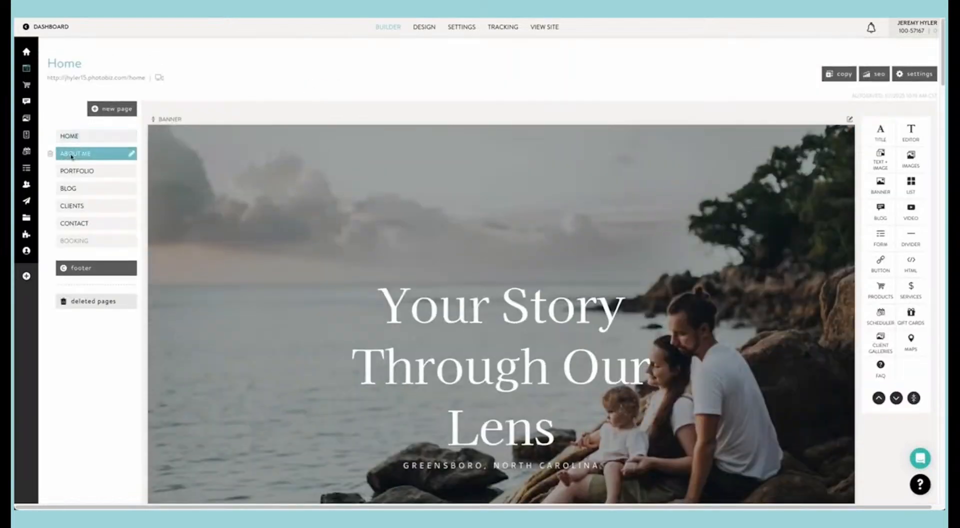
scroll(325, 206, down, 8)
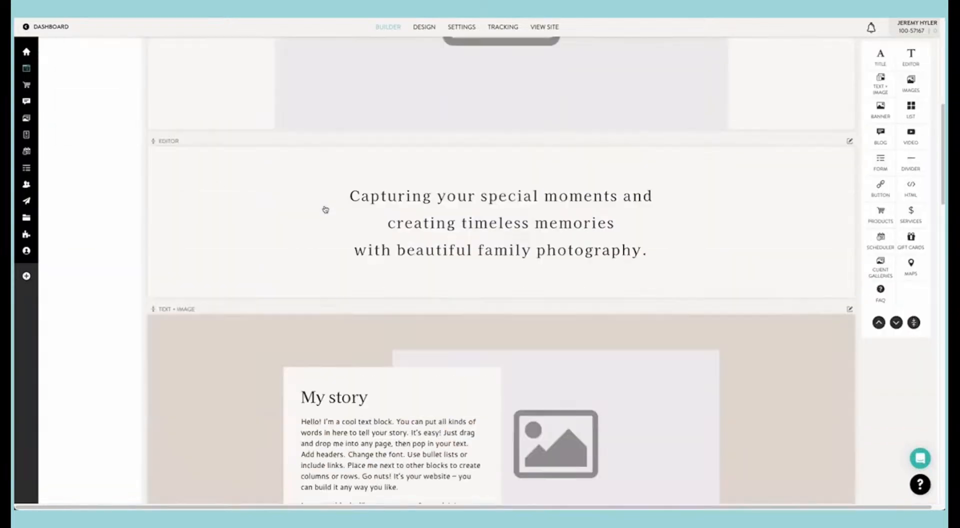
scroll(324, 206, up, 6)
Step: Delete the placeholder image from the banner under the "It's nice to meet you" title
click(421, 209)
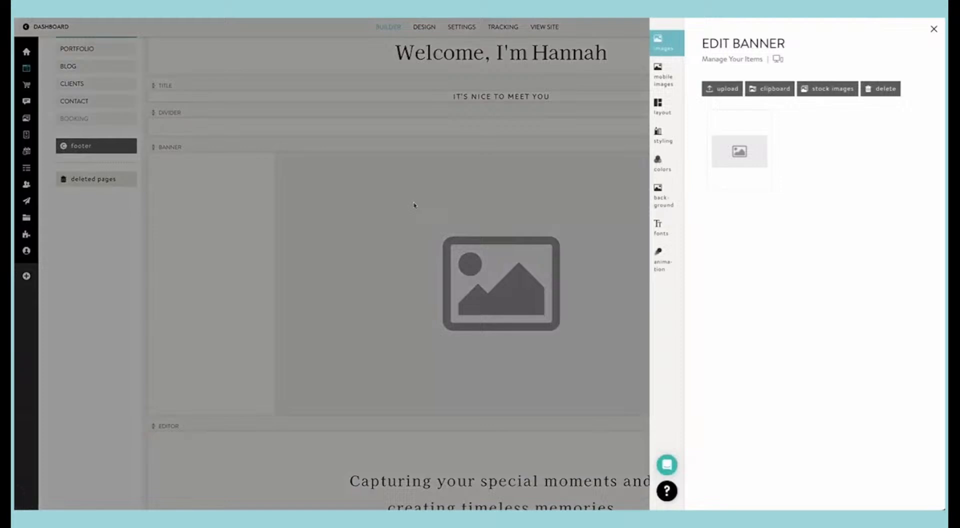
click(750, 151)
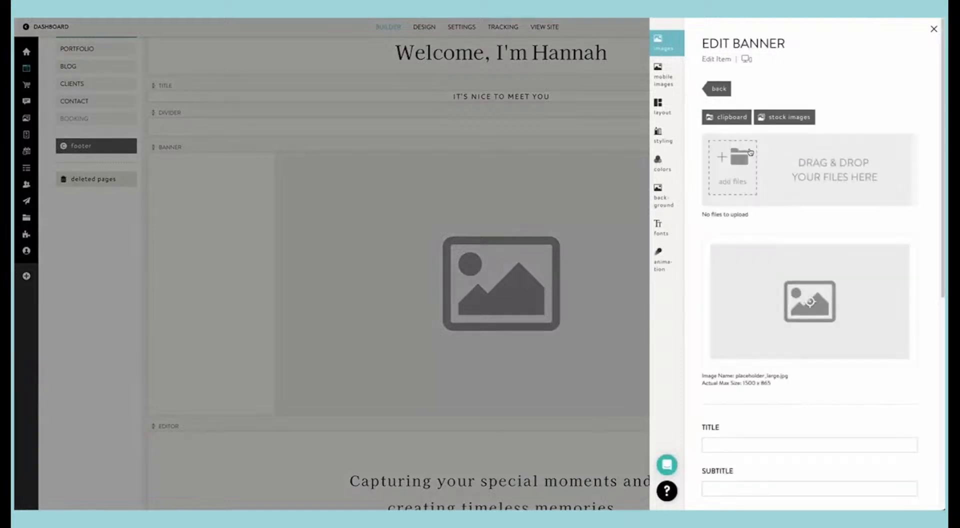
click(718, 89)
drag(741, 150, 883, 96)
click(735, 97)
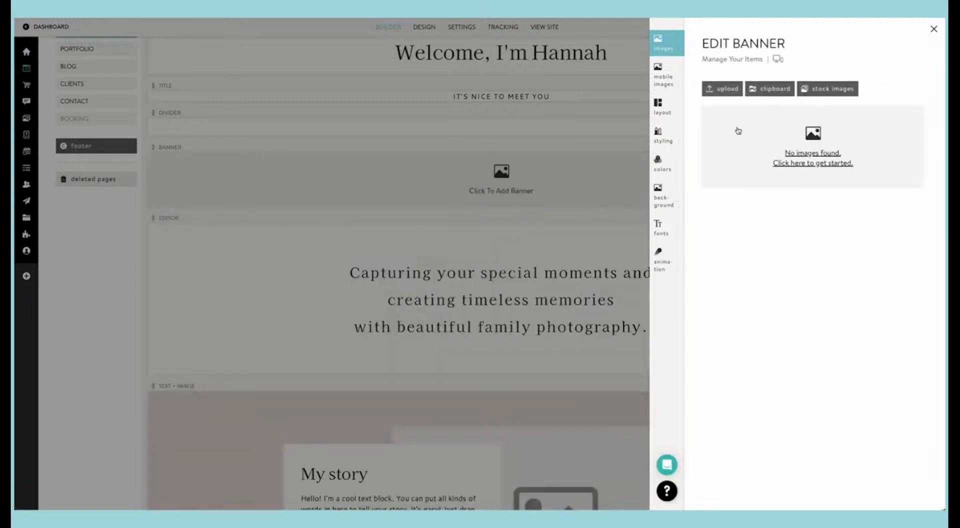
Step: Insert the sunset pier photo from the clipboard's family folder into the About Me banner
click(722, 89)
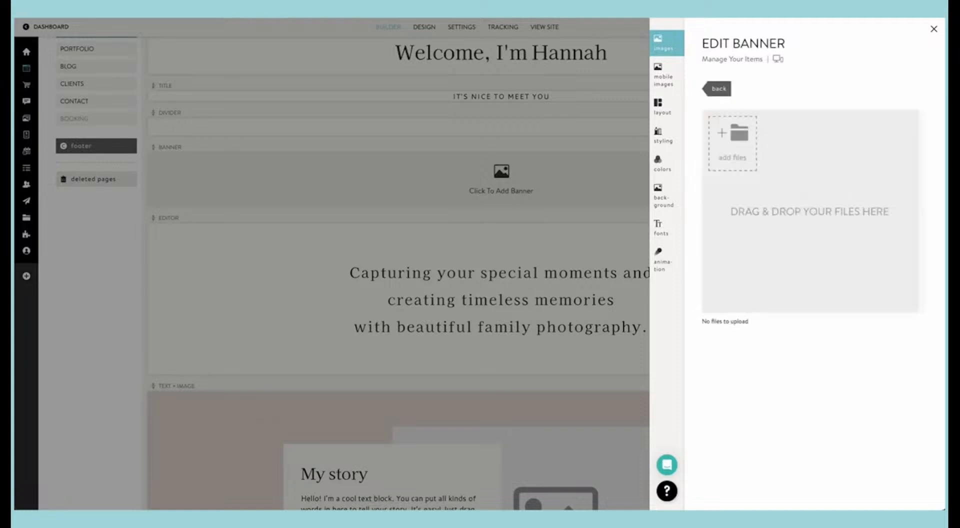
click(719, 89)
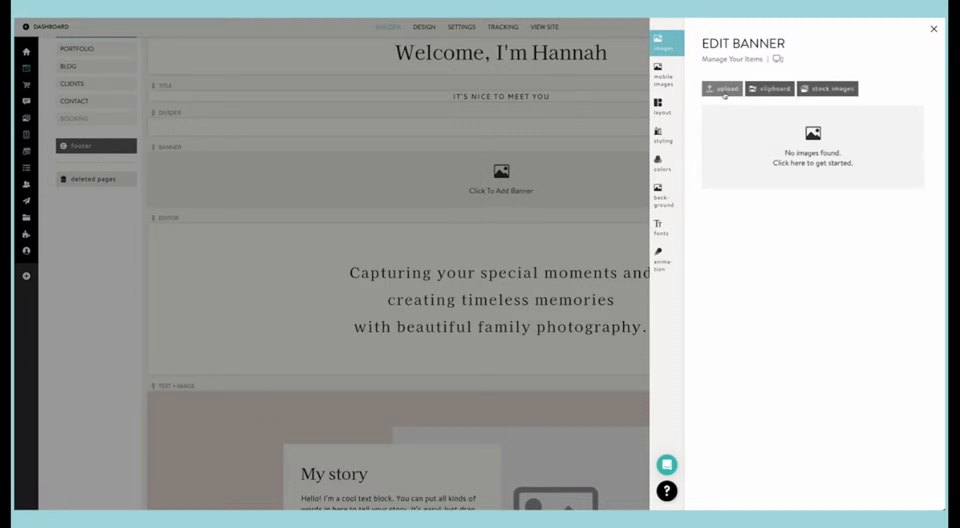
click(787, 93)
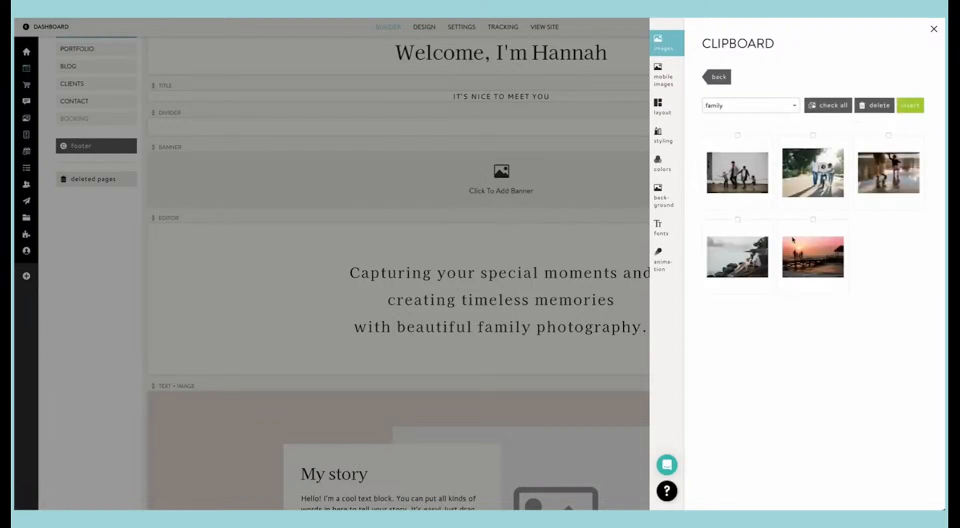
click(817, 254)
click(910, 105)
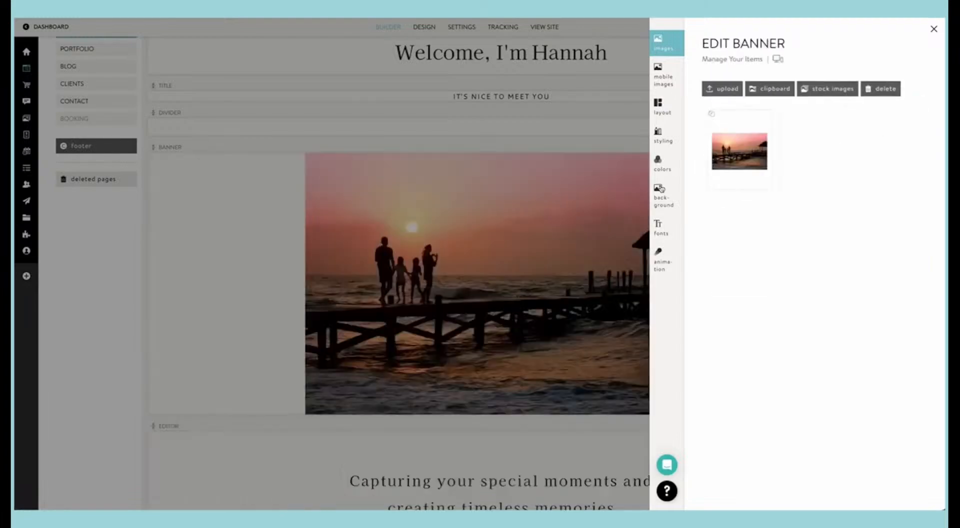
click(498, 230)
Step: Check the text settings of the "Capturing your special moments" editor block below the banner
scroll(552, 266, down, 6)
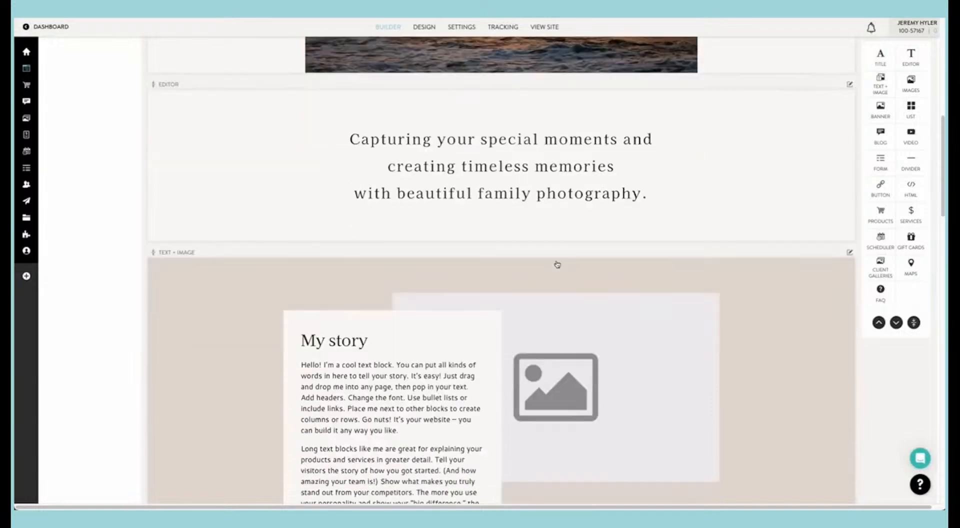
click(501, 195)
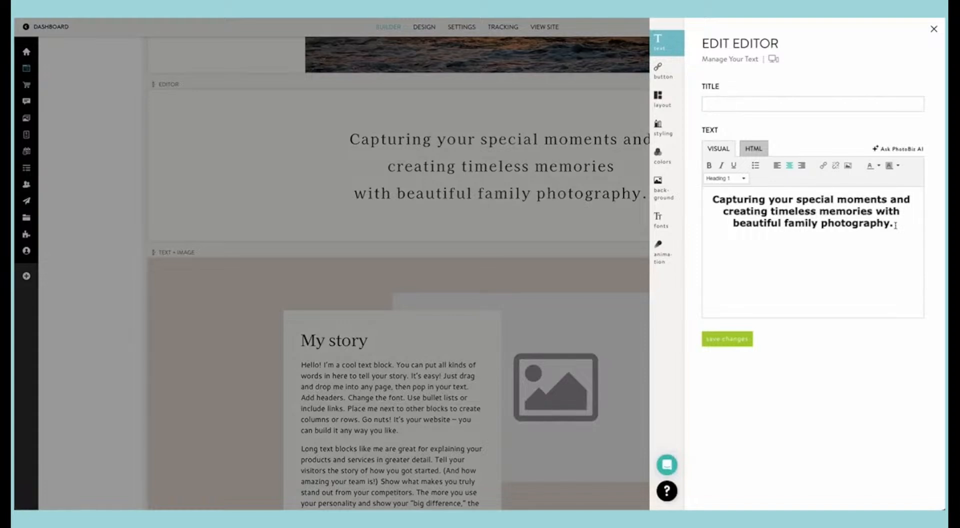
click(539, 221)
Step: Change the layout of the "My story" text and image block to Image Circle Right
scroll(540, 221, down, 5)
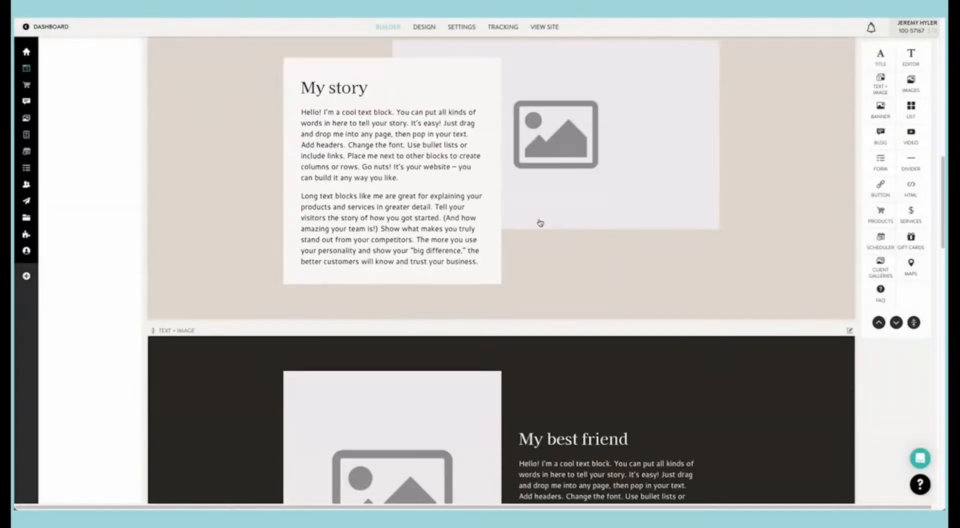
click(458, 207)
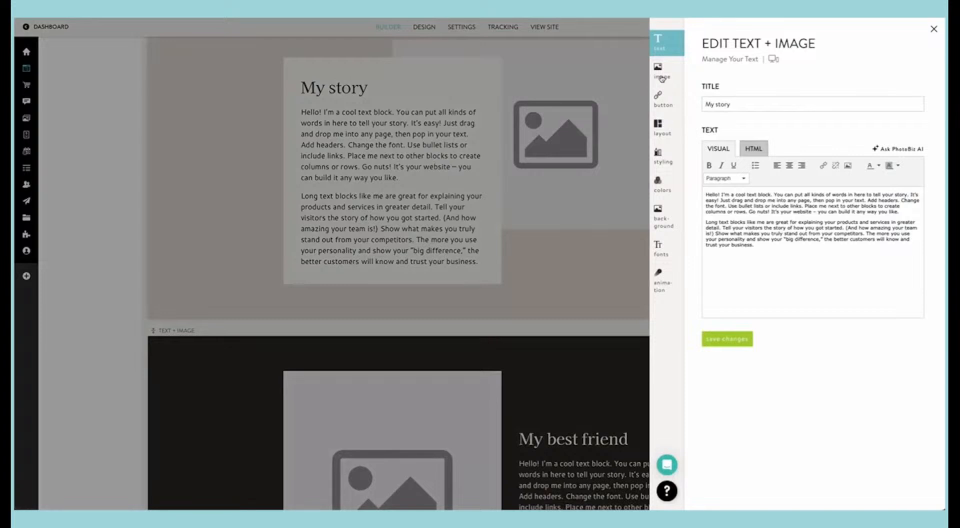
click(663, 163)
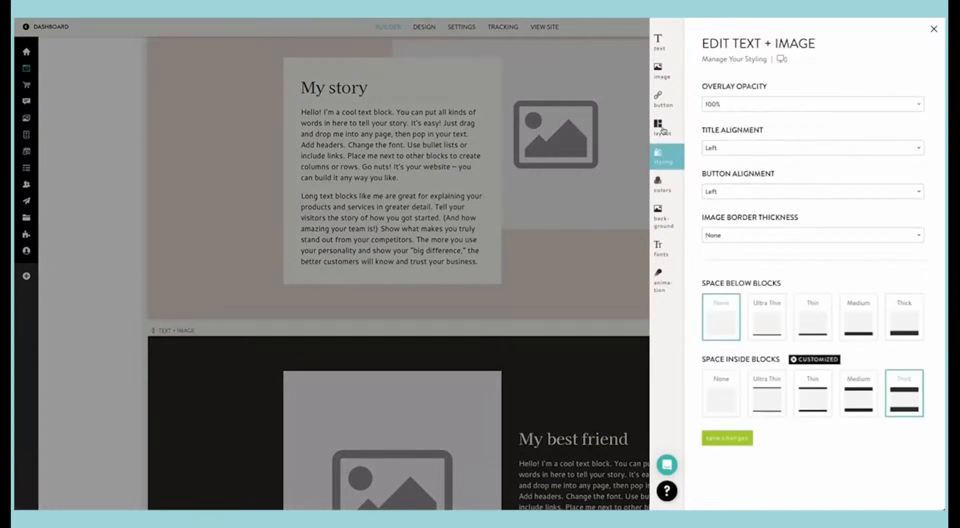
click(663, 129)
click(666, 104)
click(665, 128)
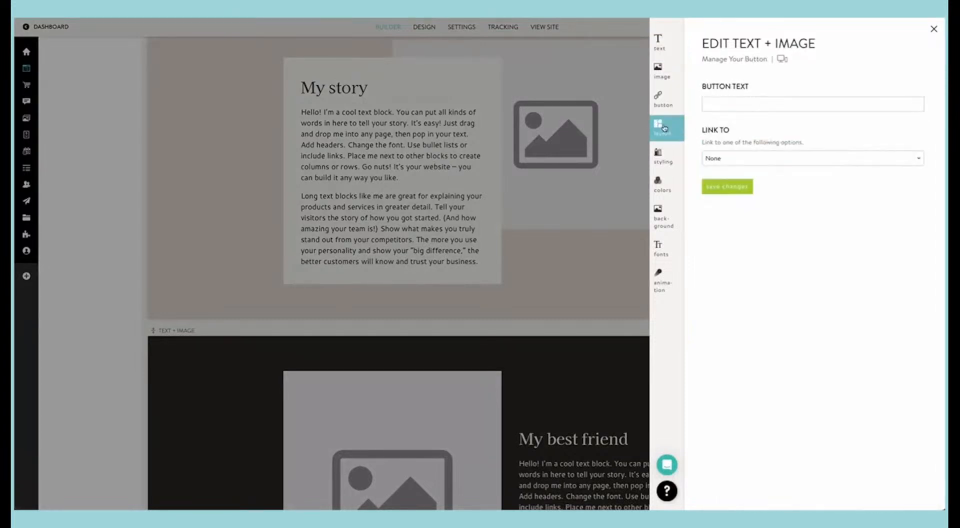
scroll(803, 247, down, 10)
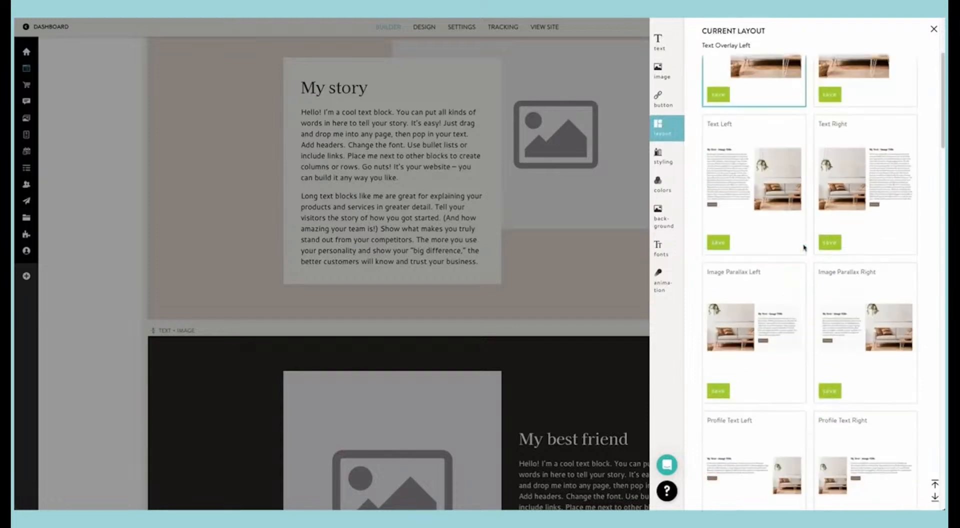
scroll(804, 247, down, 4)
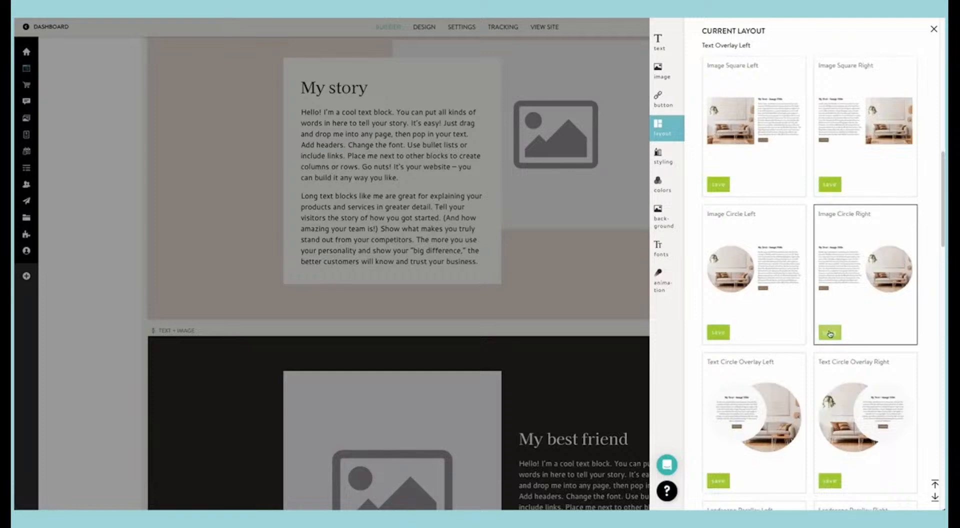
click(829, 333)
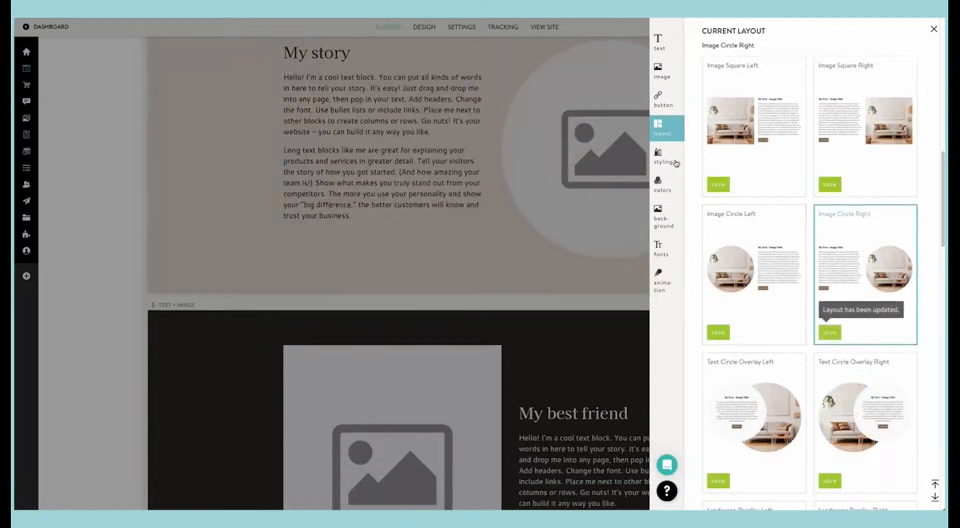
Step: Replace the "My story" placeholder with the clipboard's family photo of a toddler walking on wet sand, and move its focal point slightly upward
click(662, 74)
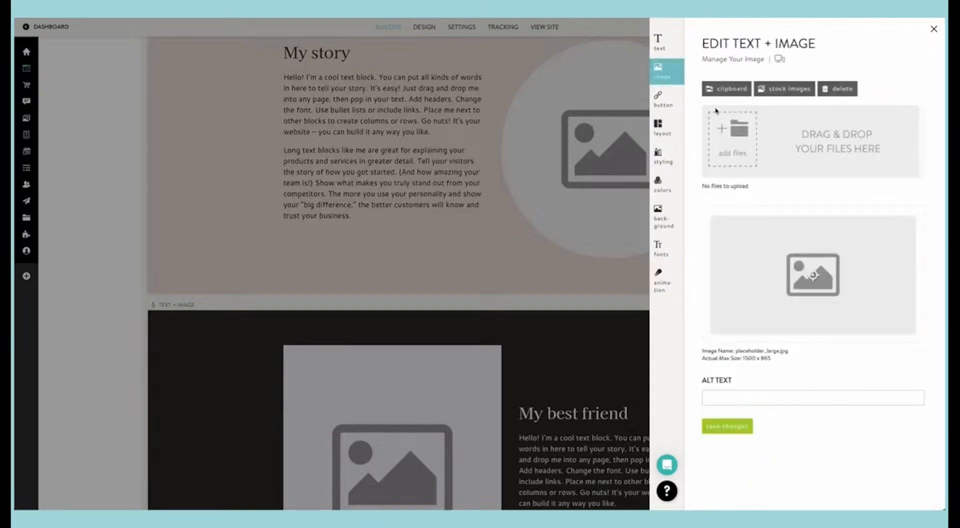
click(731, 89)
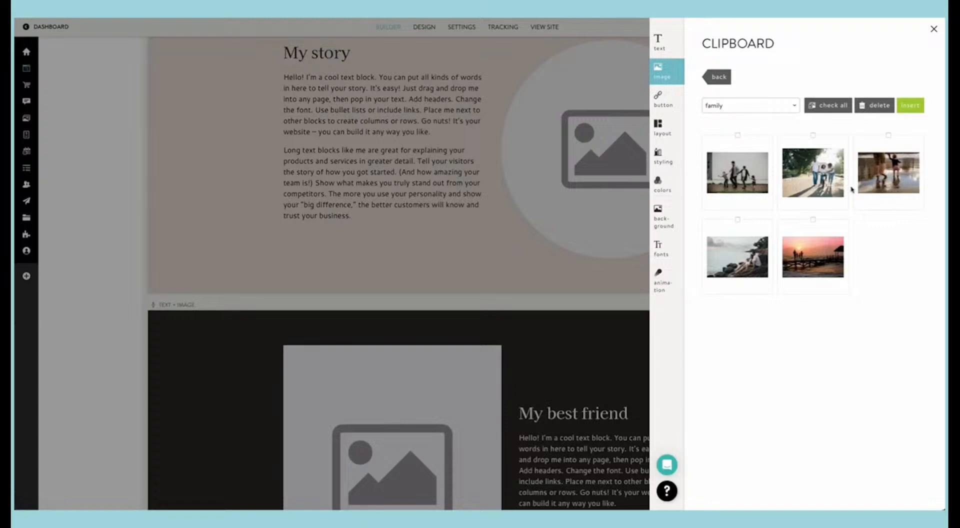
click(885, 186)
click(911, 106)
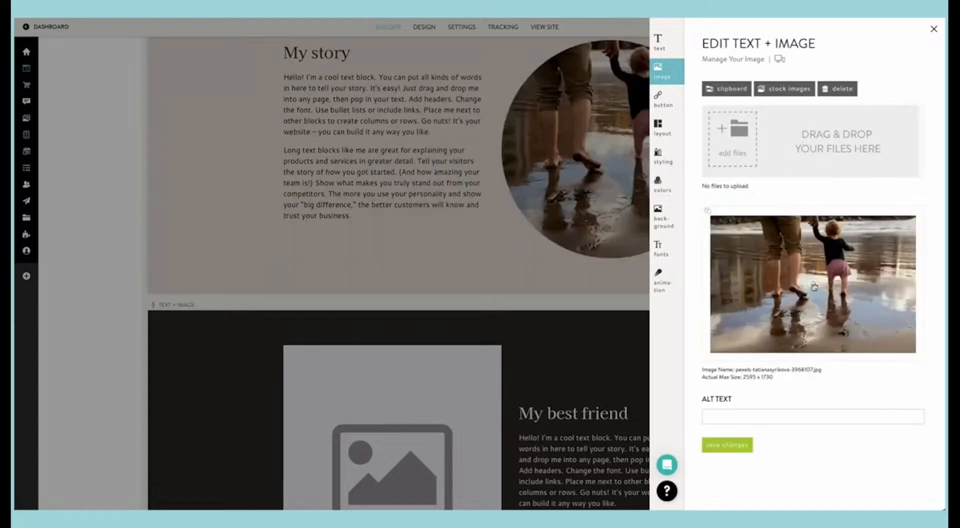
drag(814, 286, 813, 269)
click(613, 210)
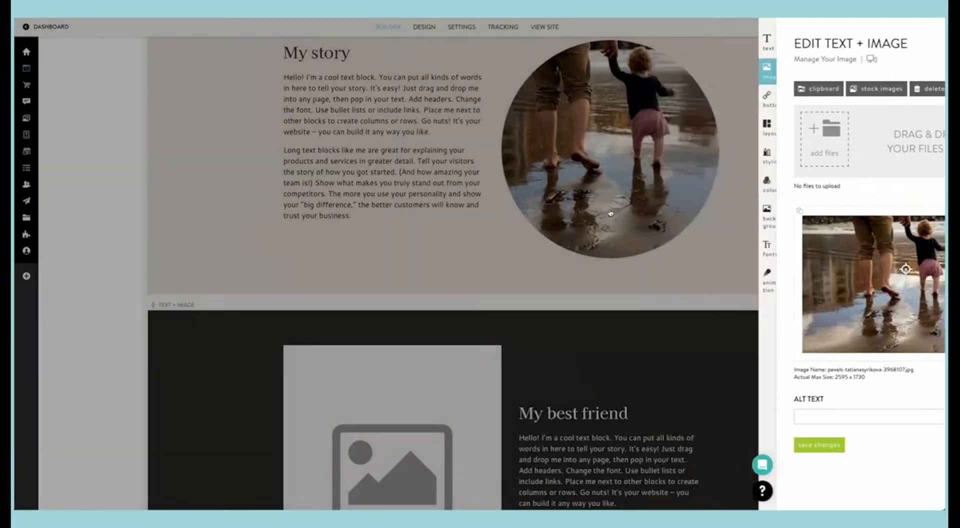
Step: Open PhotoBiz AI for the "My story" text and begin a content prompt with "write abou"
scroll(619, 250, up, 3)
scroll(621, 256, down, 3)
scroll(621, 255, up, 3)
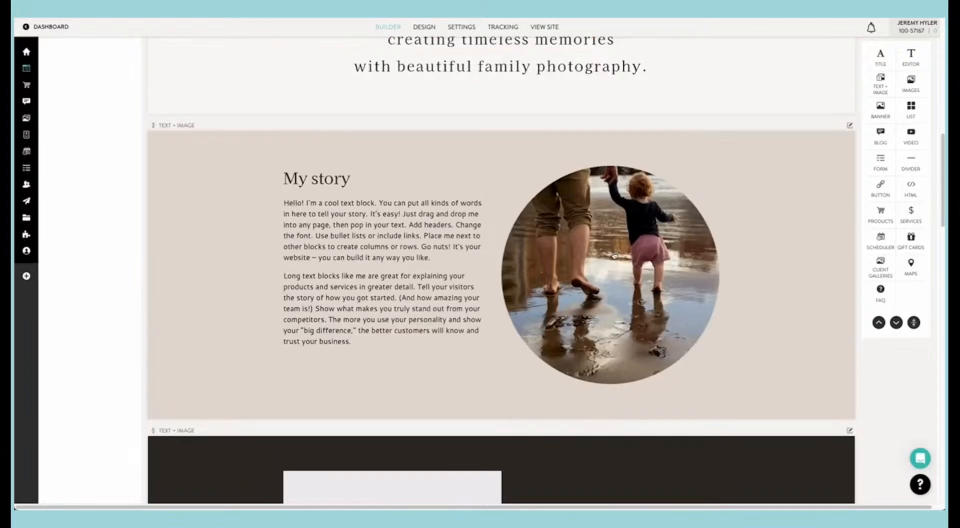
click(378, 235)
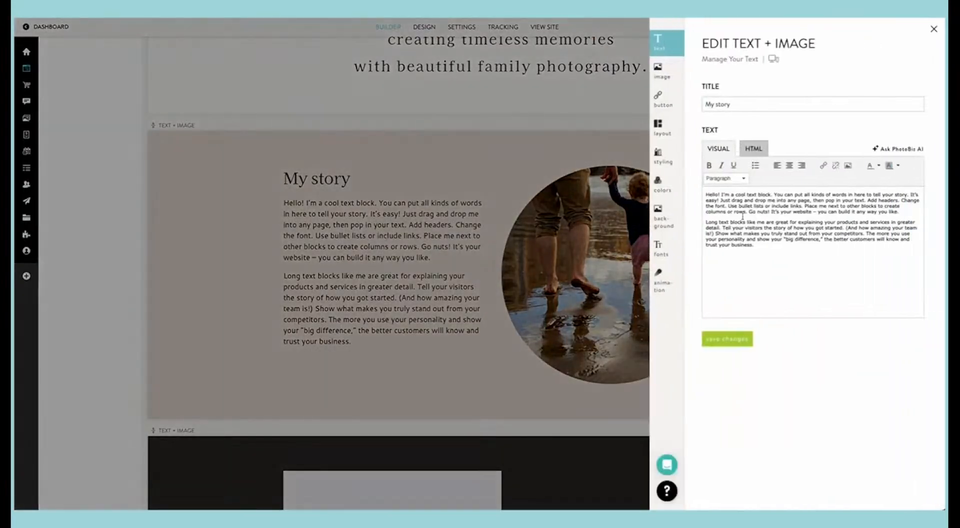
click(895, 150)
click(747, 157)
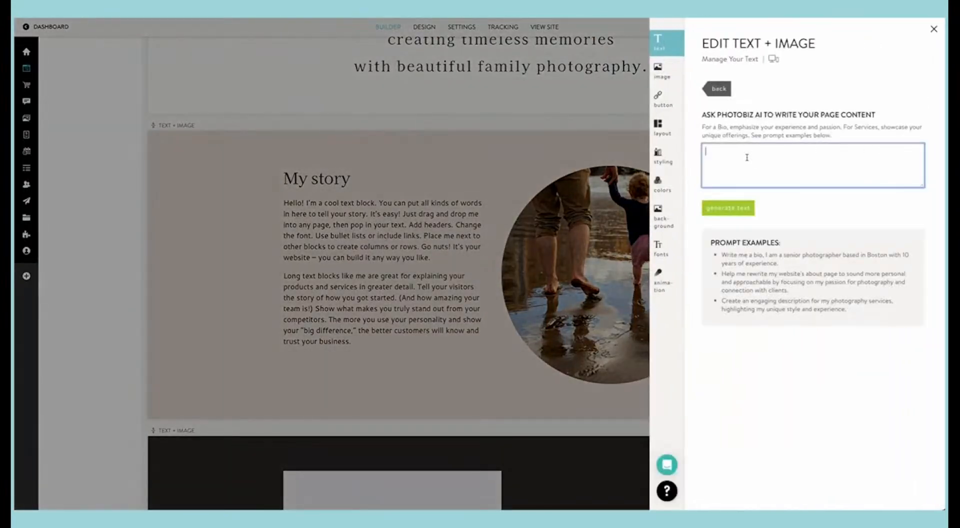
text(write abou)
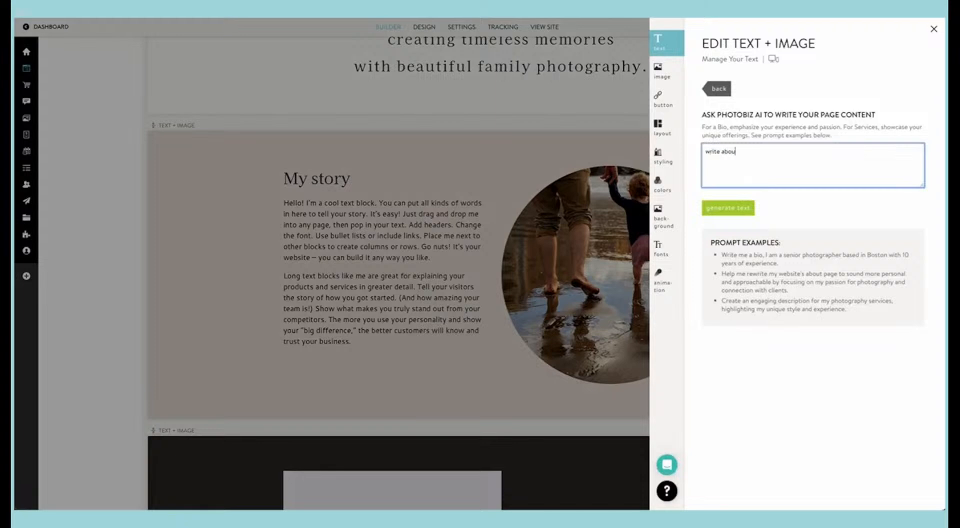
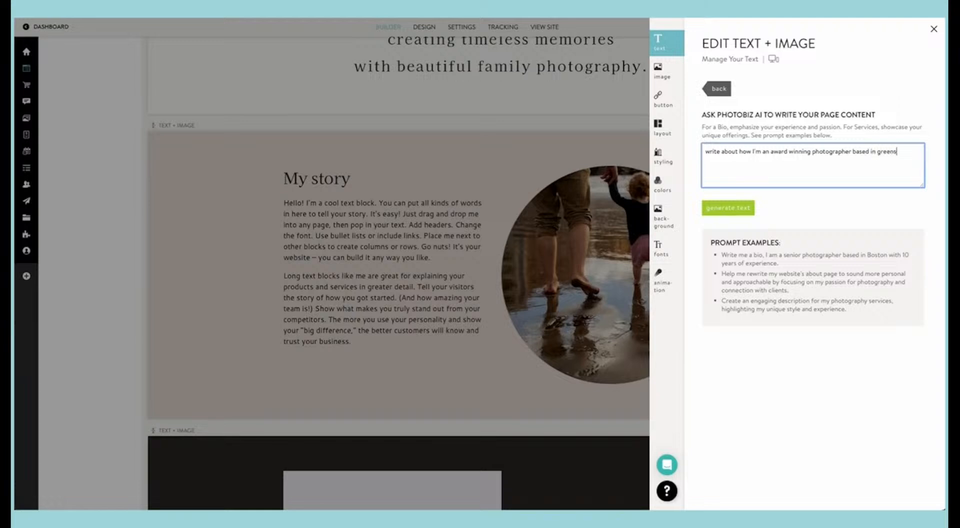
Step: Complete the AI prompt as an award-winning Greensboro, North Carolina photographer for 10 years focusing on families and seniors, and generate the text
text(north carolina for)
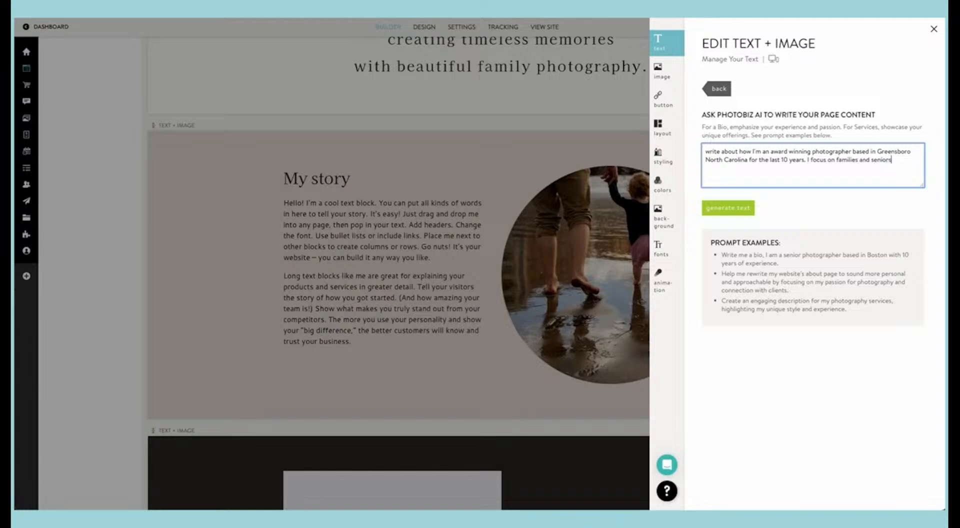
click(744, 214)
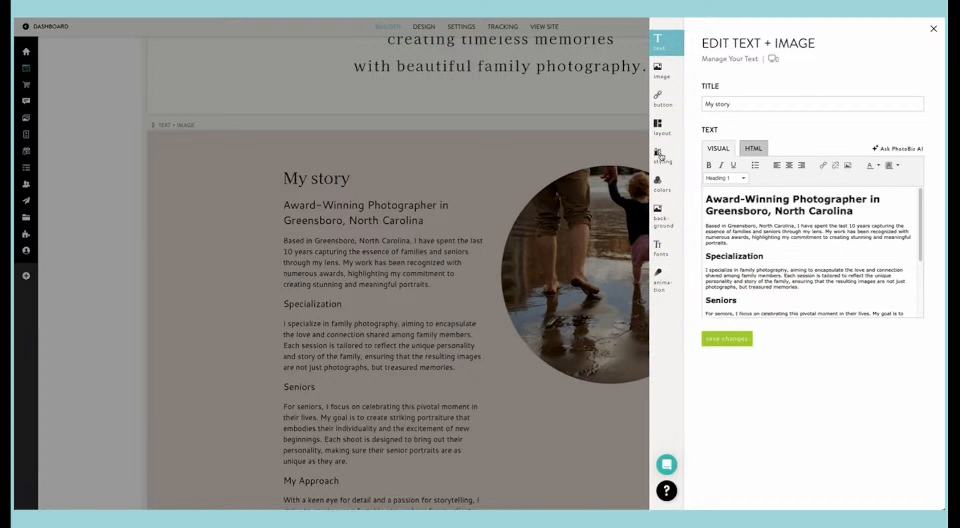
Step: Turn on text wrap for the "My story" block, save the styling and review the block on the page
click(661, 157)
click(704, 101)
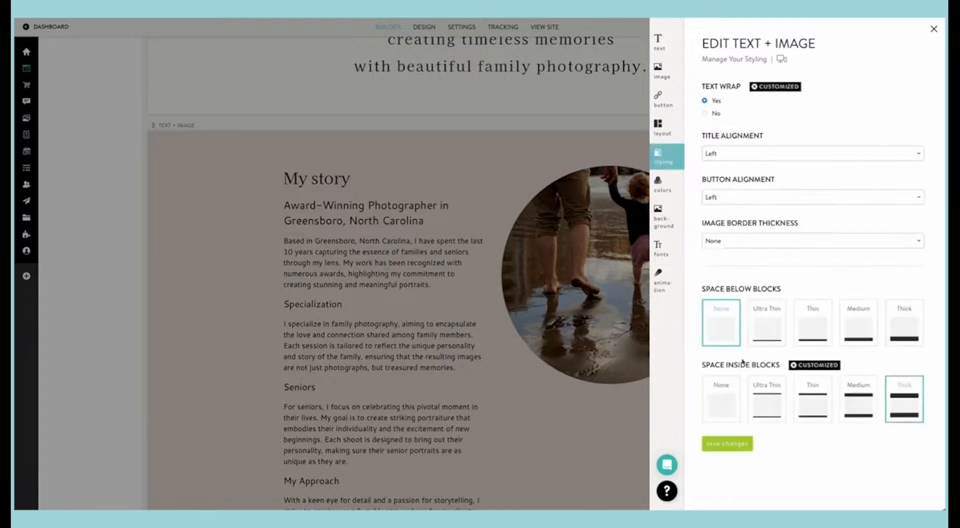
click(732, 441)
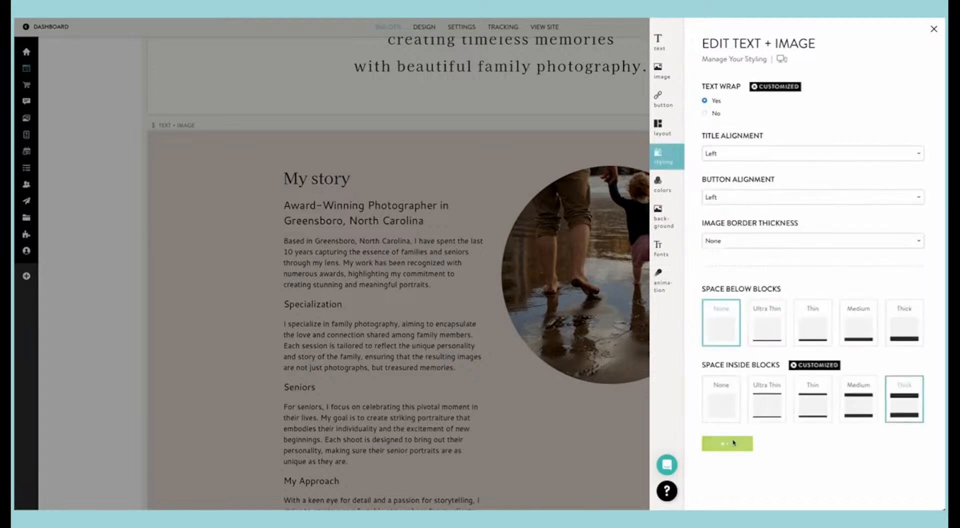
click(573, 342)
scroll(574, 341, down, 2)
scroll(575, 341, up, 2)
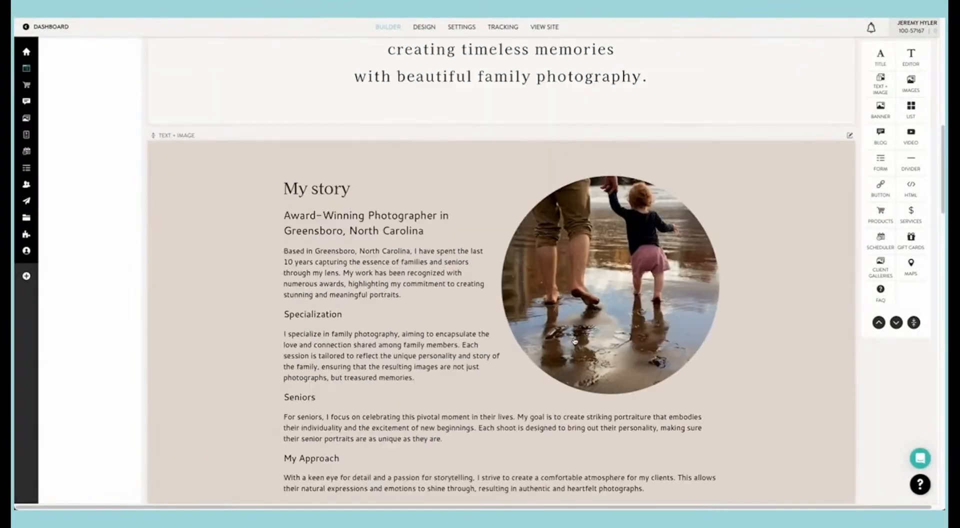
Step: Delete the "Seniors" and "My Approach" sections from the "My story" text
scroll(574, 341, down, 2)
click(576, 340)
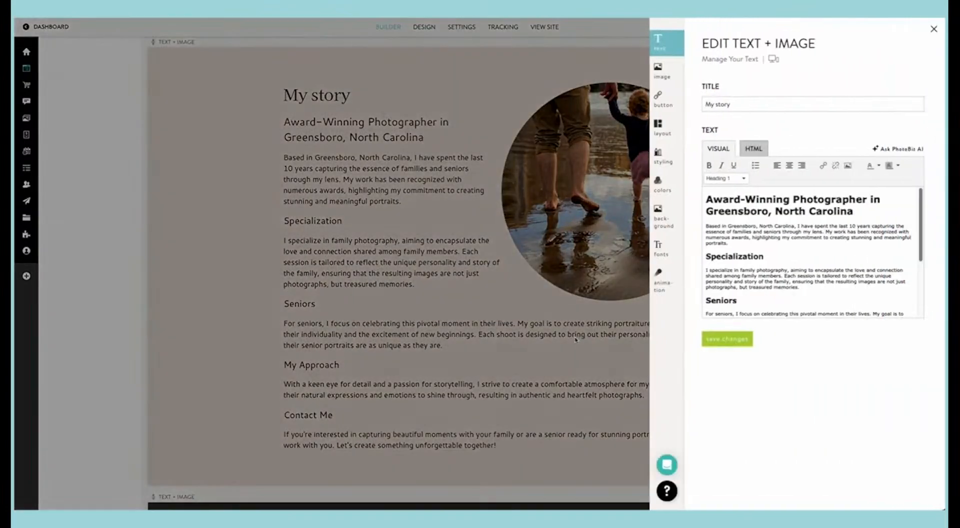
scroll(767, 286, down, 4)
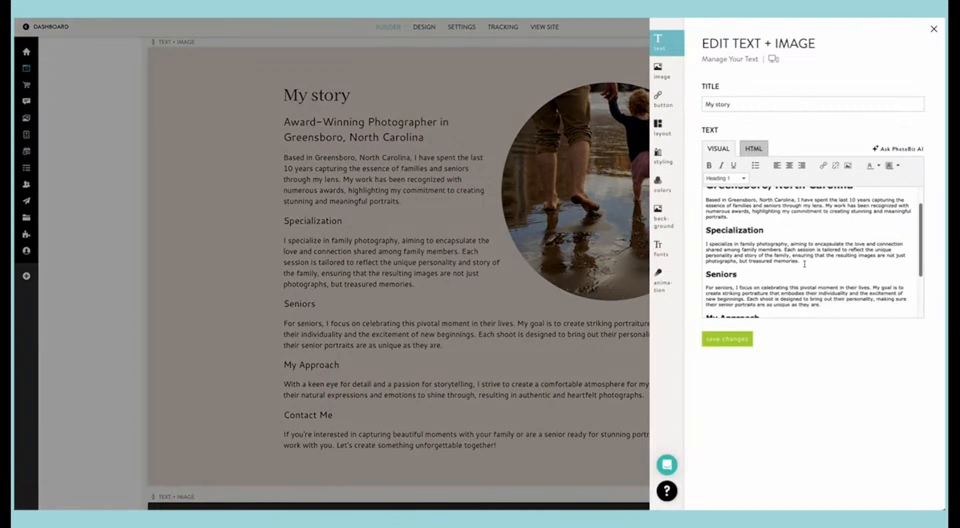
scroll(804, 271, down, 1)
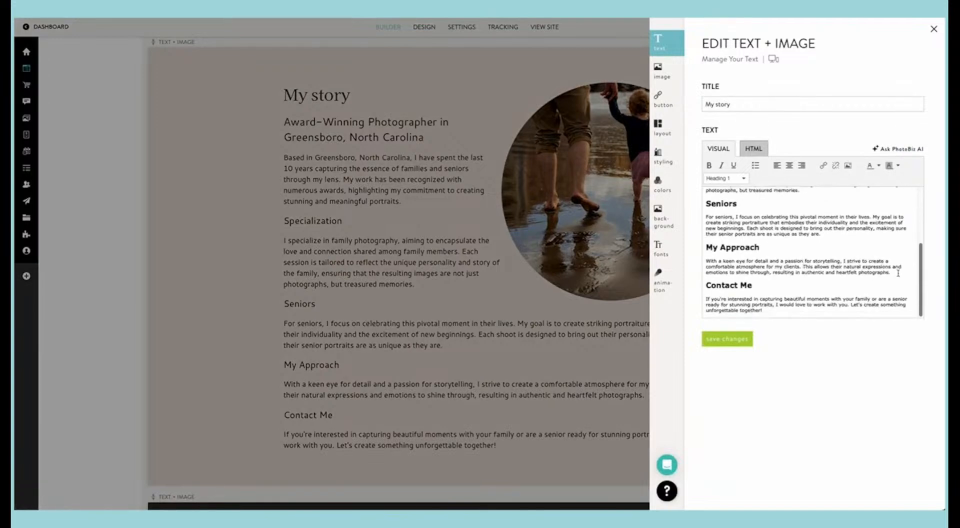
drag(898, 272, 705, 231)
key(BackSpace)
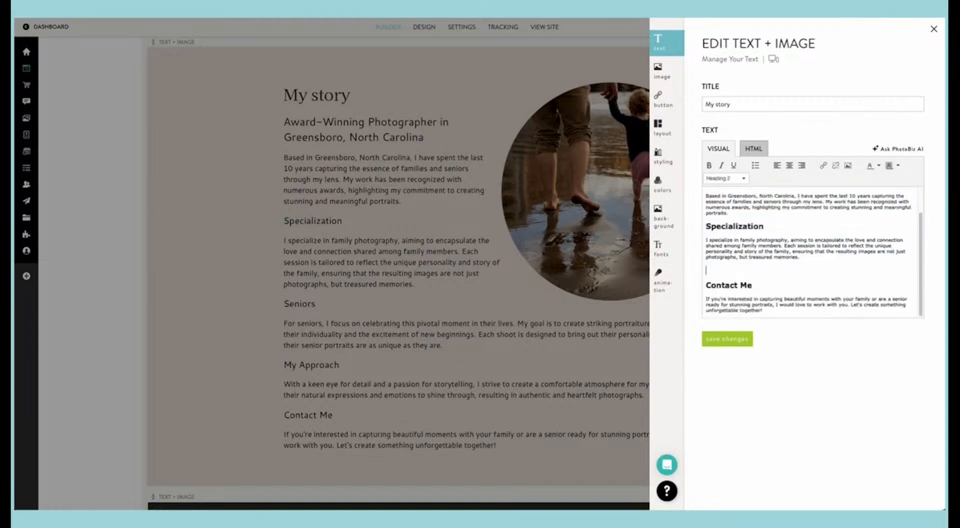
scroll(730, 245, up, 1)
Step: Look through the "My story" block's color, background, font and animation settings
click(659, 183)
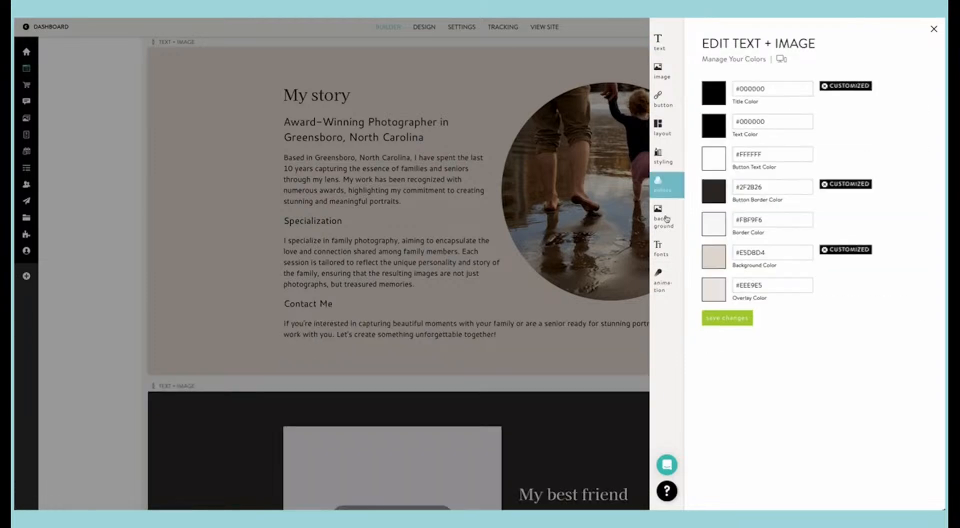
click(662, 216)
click(661, 247)
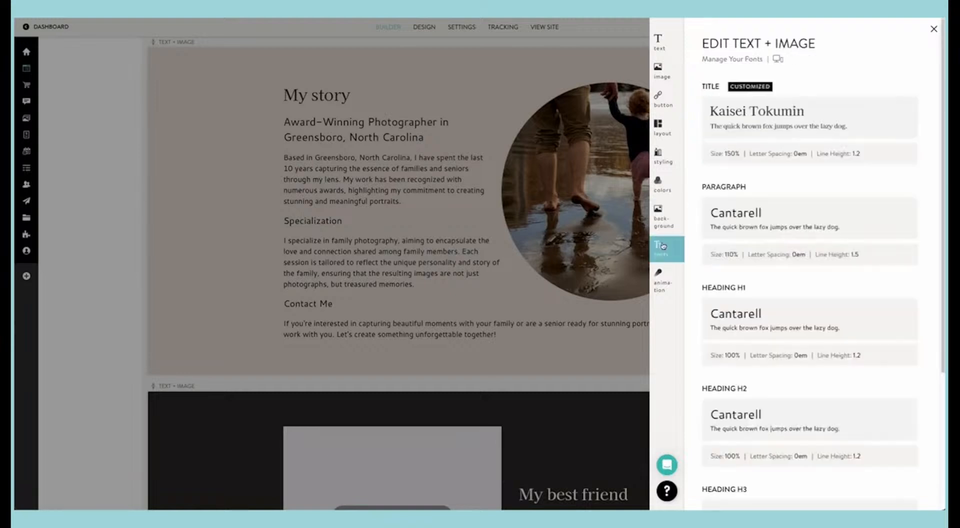
click(660, 282)
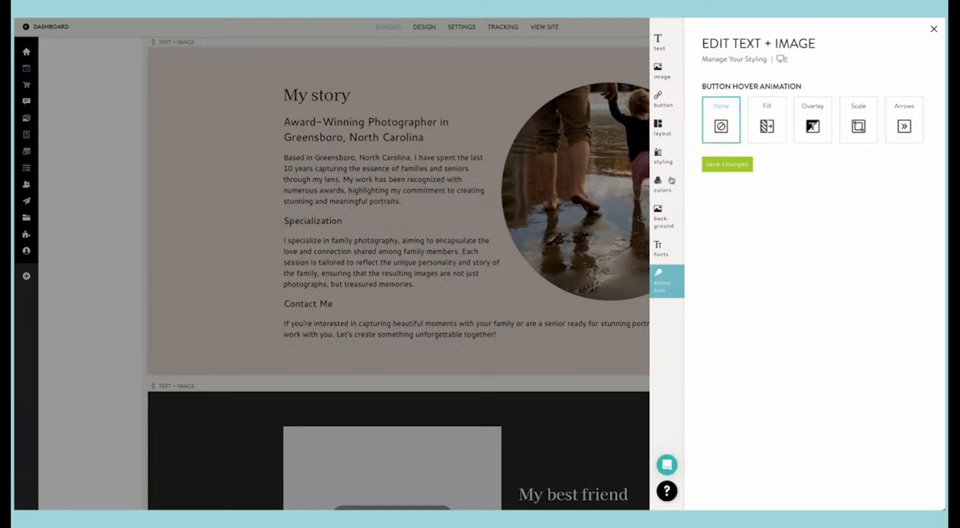
Step: Add a "View Gallery" button to the "My story" block, linked to the PORTFOLIO page, and save it
click(661, 100)
click(741, 104)
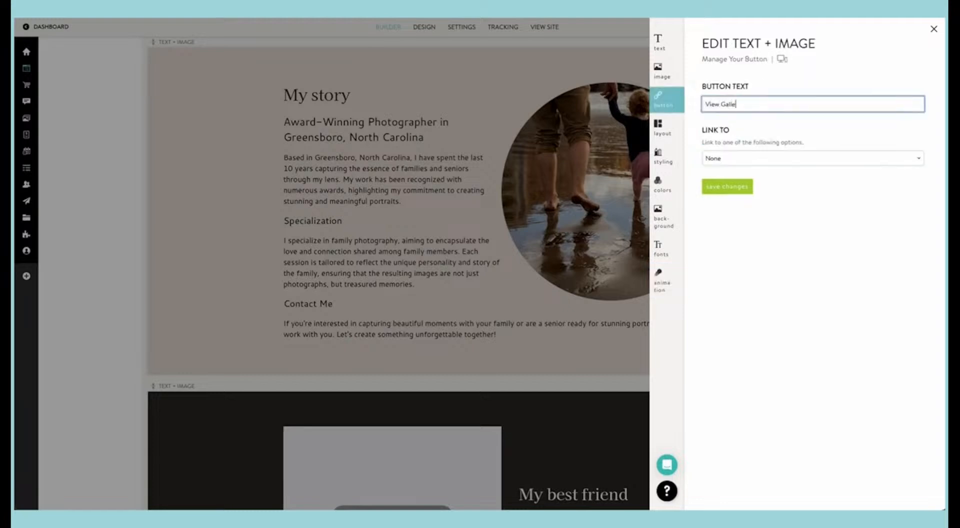
click(751, 158)
click(741, 178)
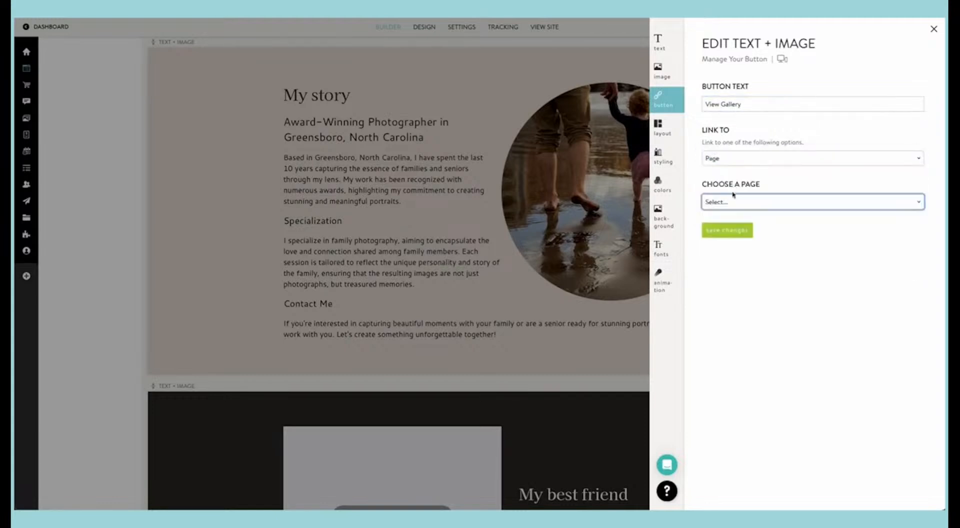
click(733, 201)
click(732, 231)
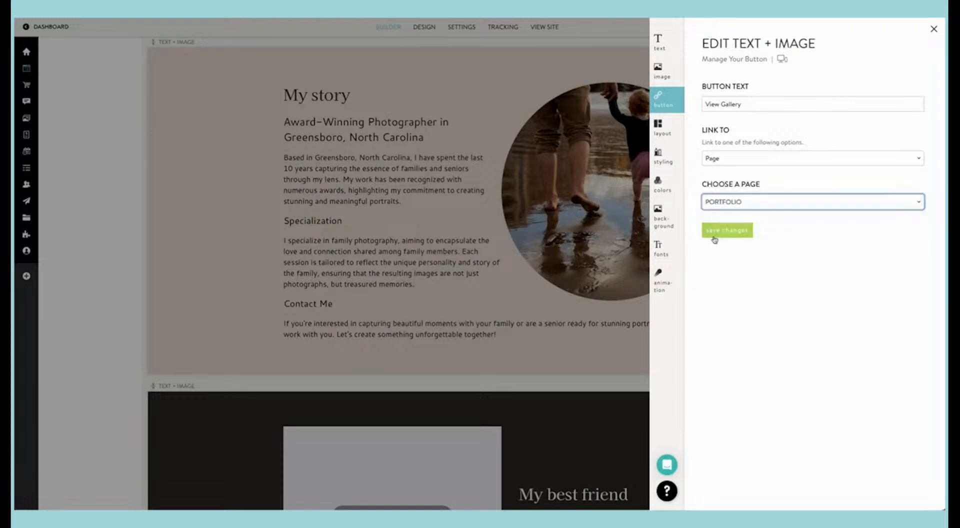
click(715, 235)
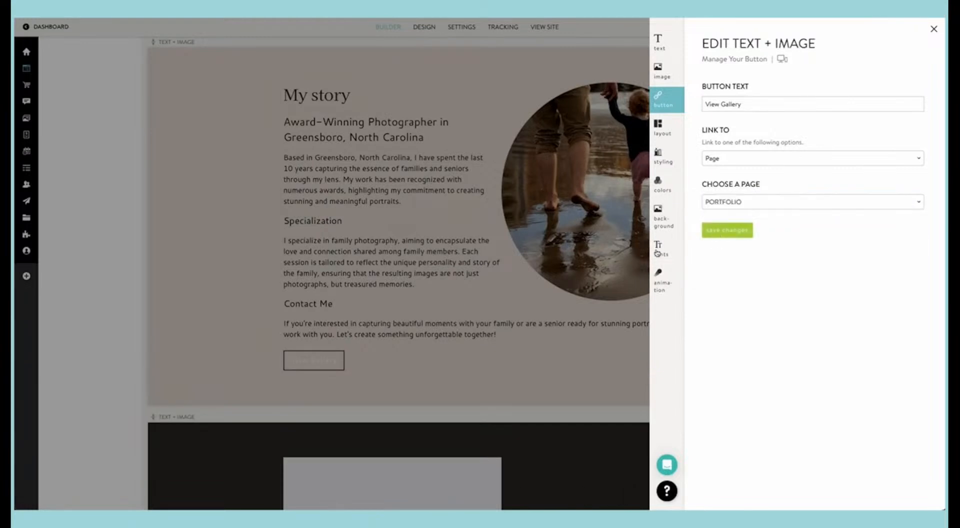
Step: Set the "View Gallery" button's hover animation to Fill and save the change
click(659, 280)
click(766, 125)
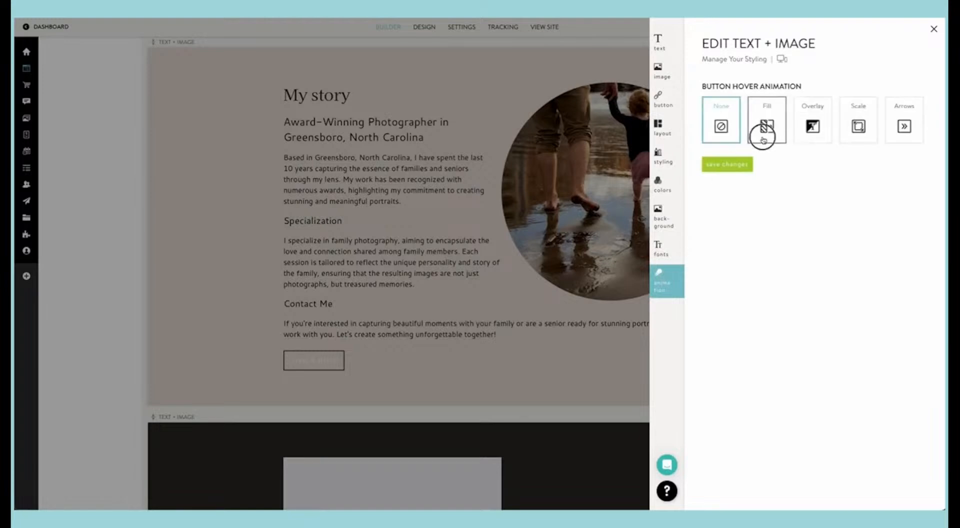
click(726, 165)
Step: Set the "My story" block's button text color to black #000000, save the colors and close the block's settings
click(659, 186)
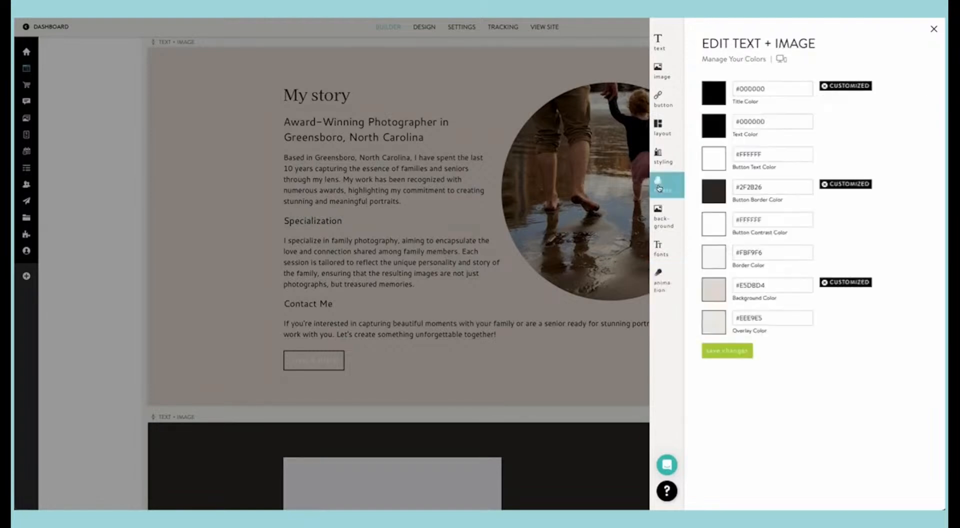
click(714, 265)
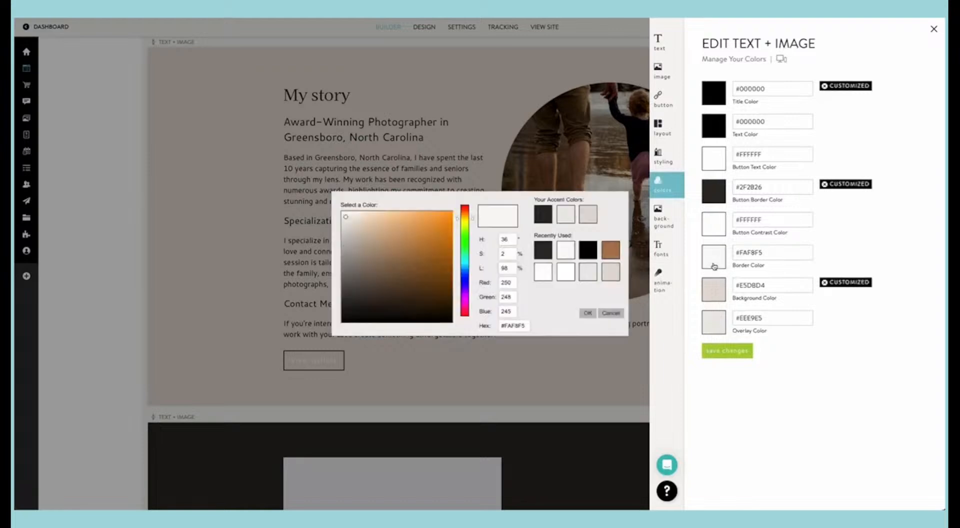
click(775, 266)
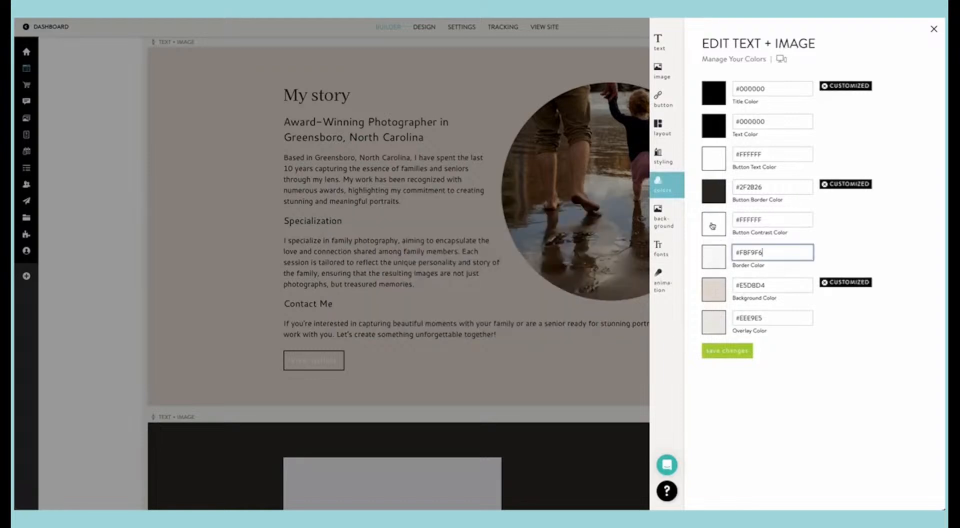
click(717, 169)
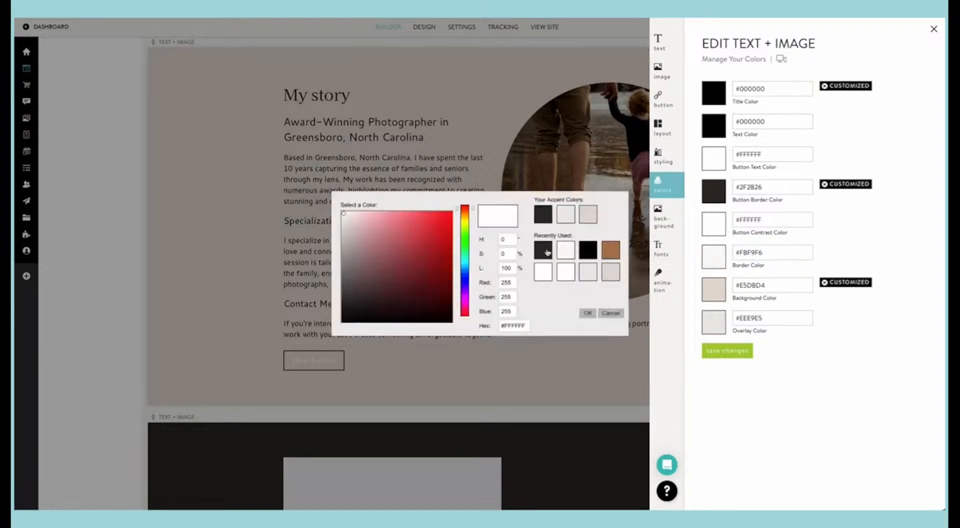
click(591, 254)
click(726, 350)
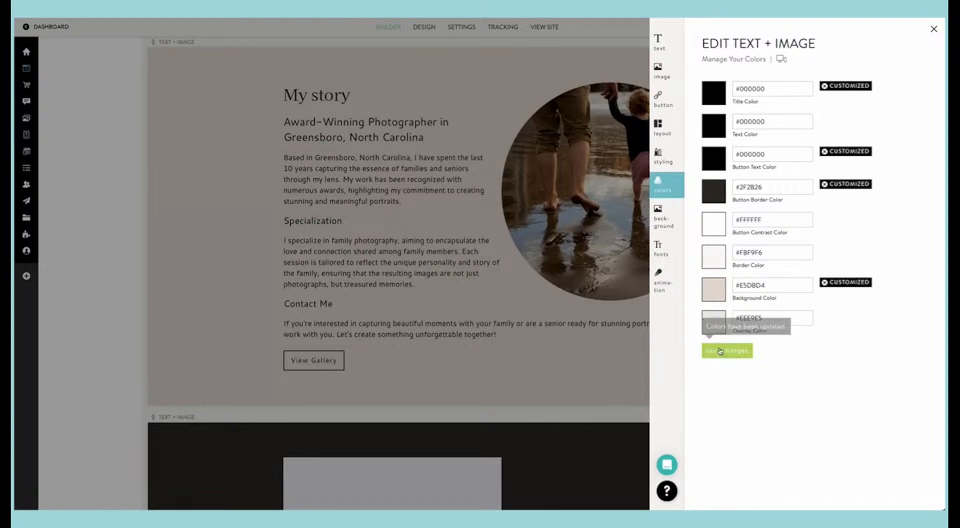
click(477, 311)
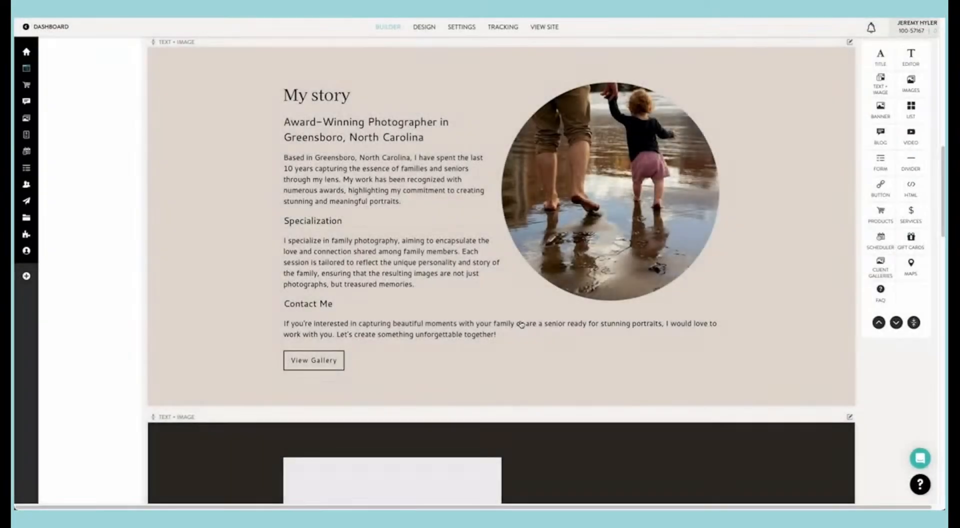
Step: Replace the "My best friend" placeholder with the clipboard's family photo of a child riding a bike between two adults
scroll(519, 324, down, 1)
scroll(521, 325, down, 7)
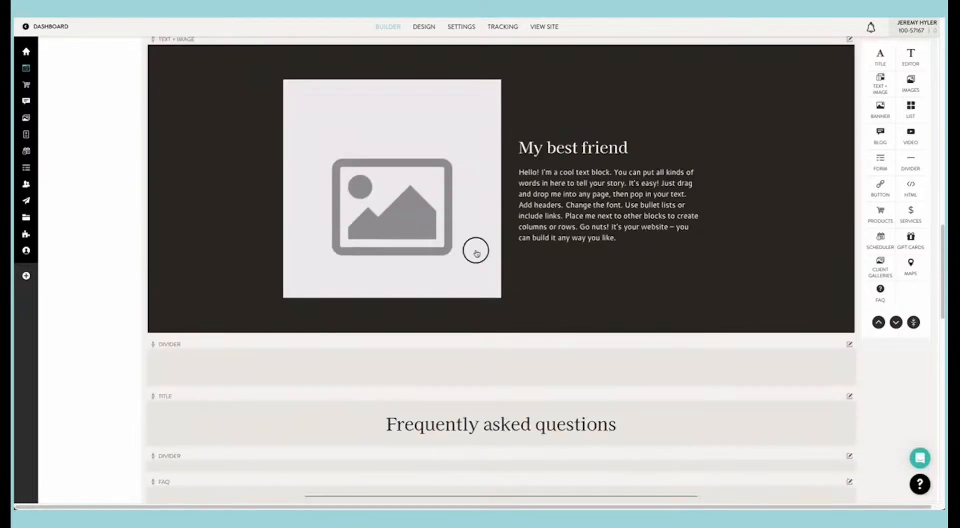
click(477, 254)
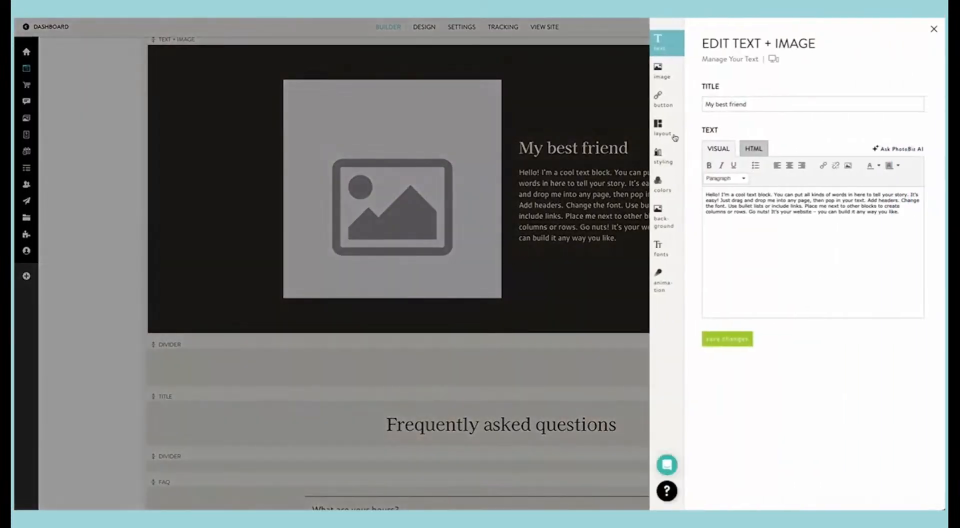
click(661, 75)
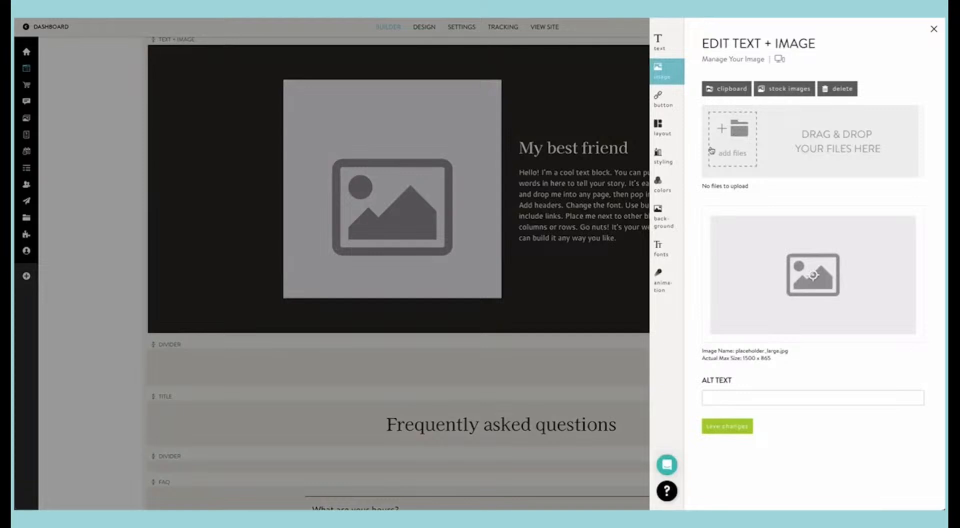
click(729, 90)
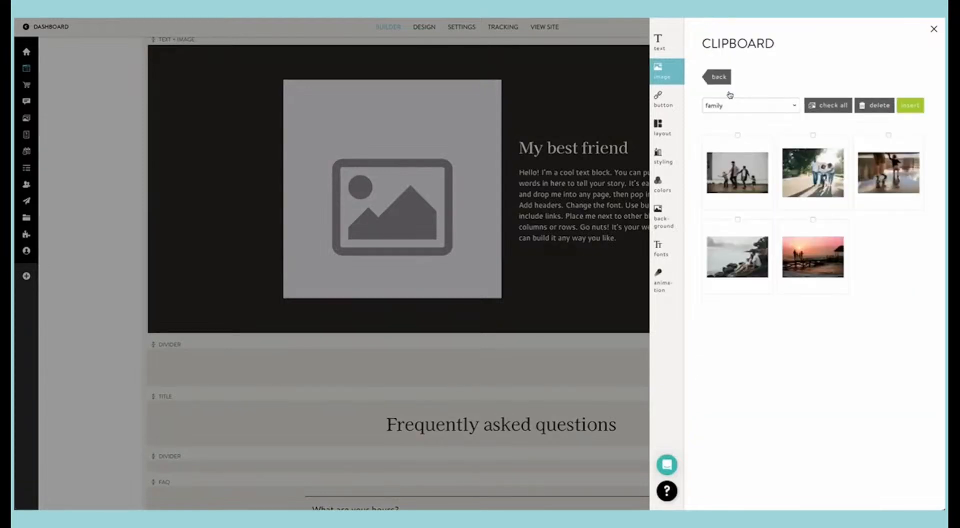
click(805, 176)
click(910, 105)
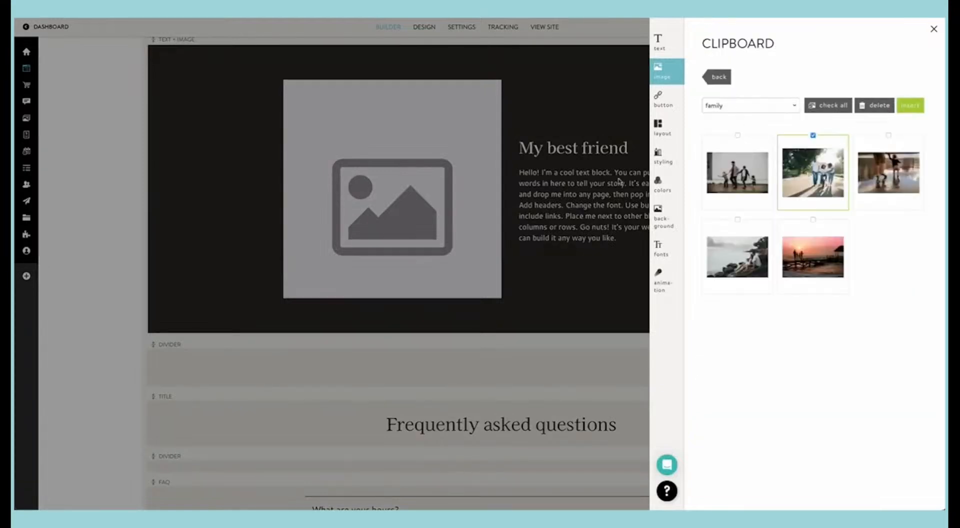
click(534, 252)
Step: Move the "My best friend" photo's focal point onto the child on the bike
click(451, 214)
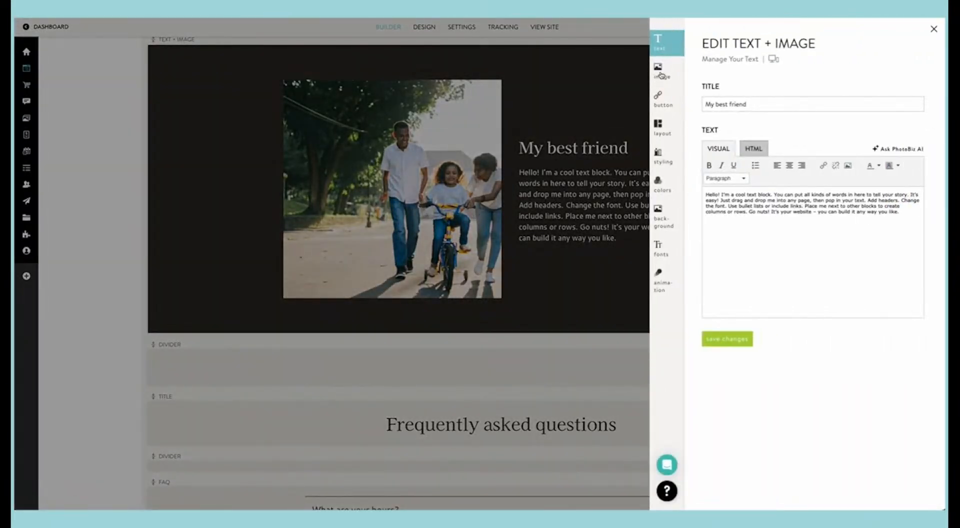
click(660, 71)
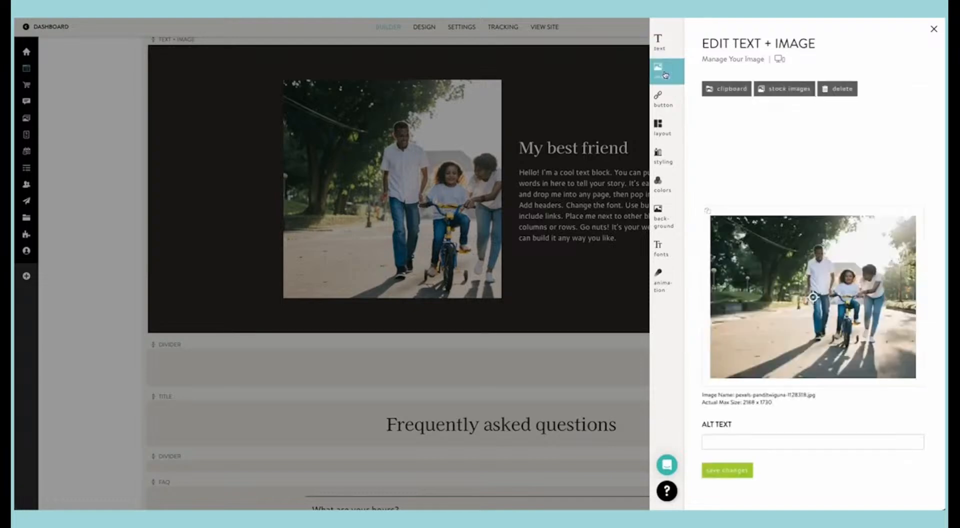
drag(813, 297, 855, 299)
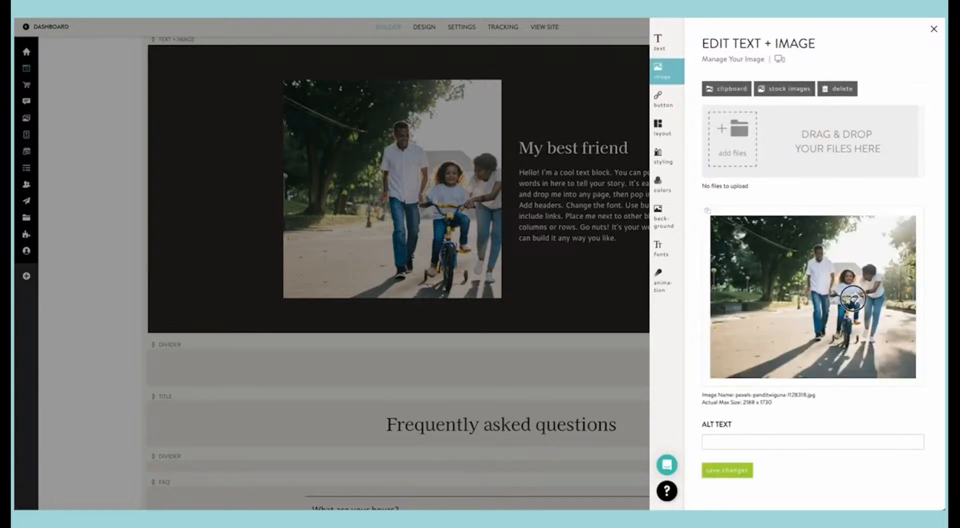
click(541, 226)
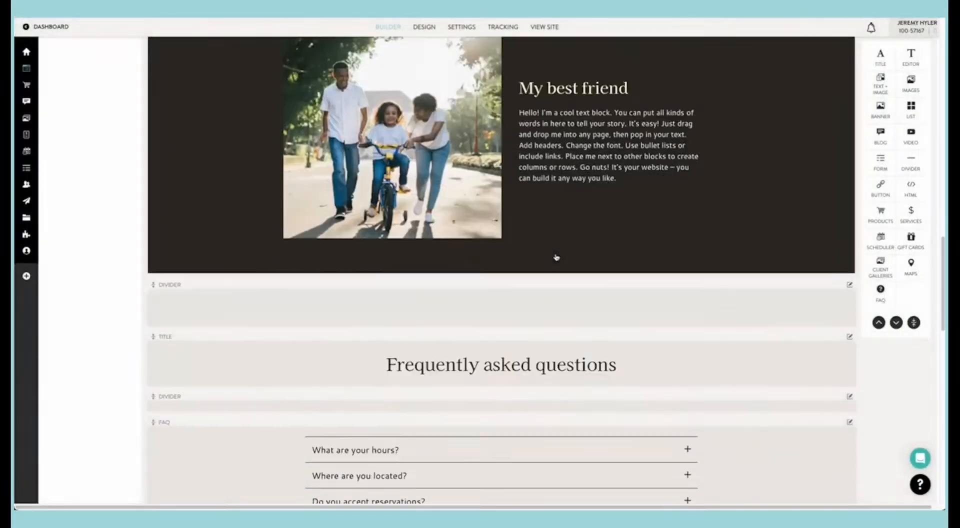
Step: Check the FAQ block's question list and the editable question and answer of "What are your hours?"
scroll(553, 257, down, 5)
click(506, 239)
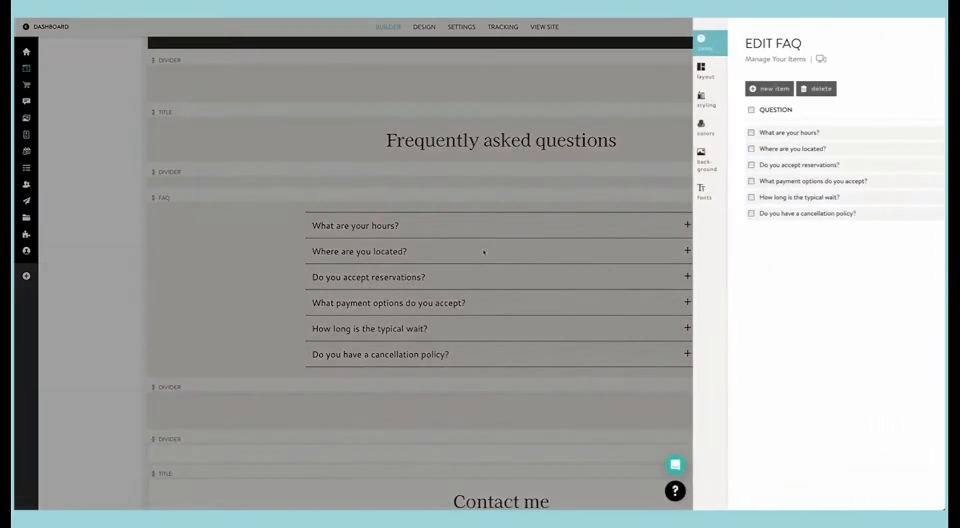
click(735, 134)
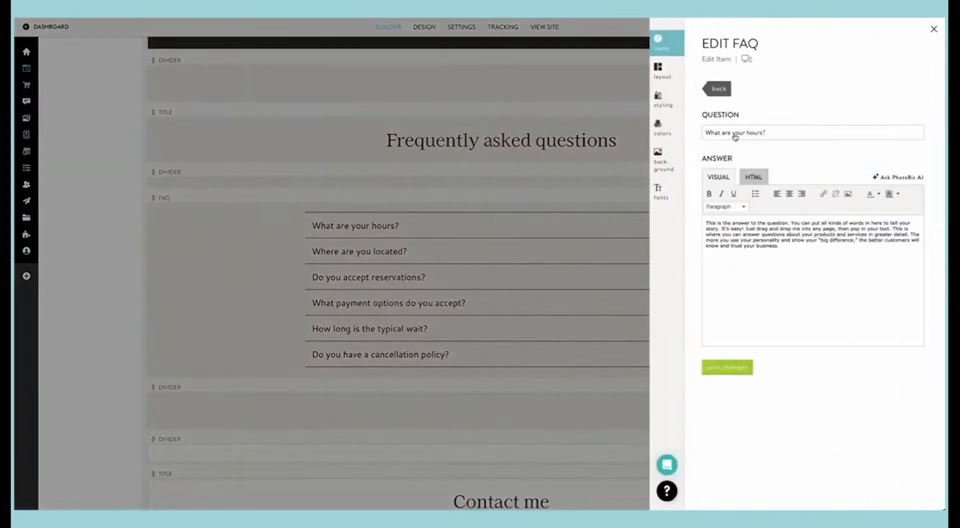
click(726, 91)
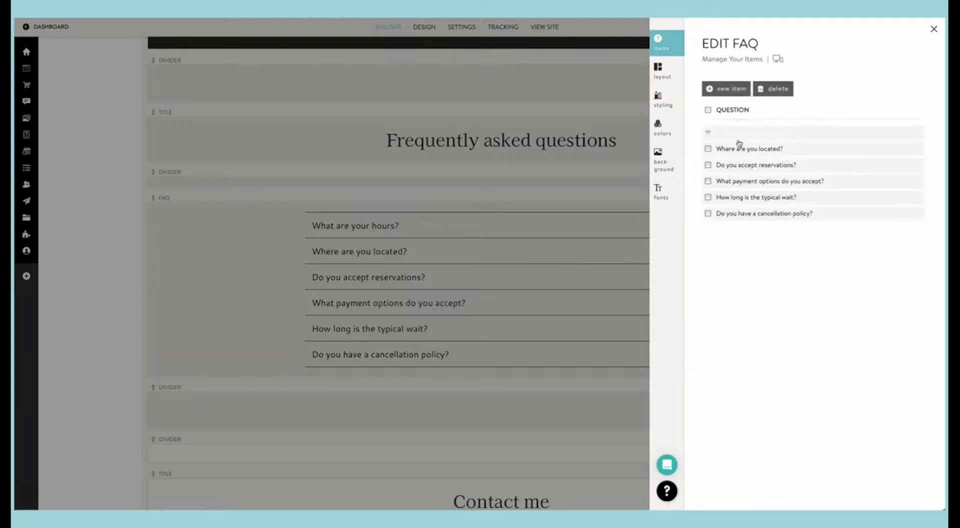
Step: Try the two-column Contemporary Border and Numbered List layouts on the FAQ block
click(662, 80)
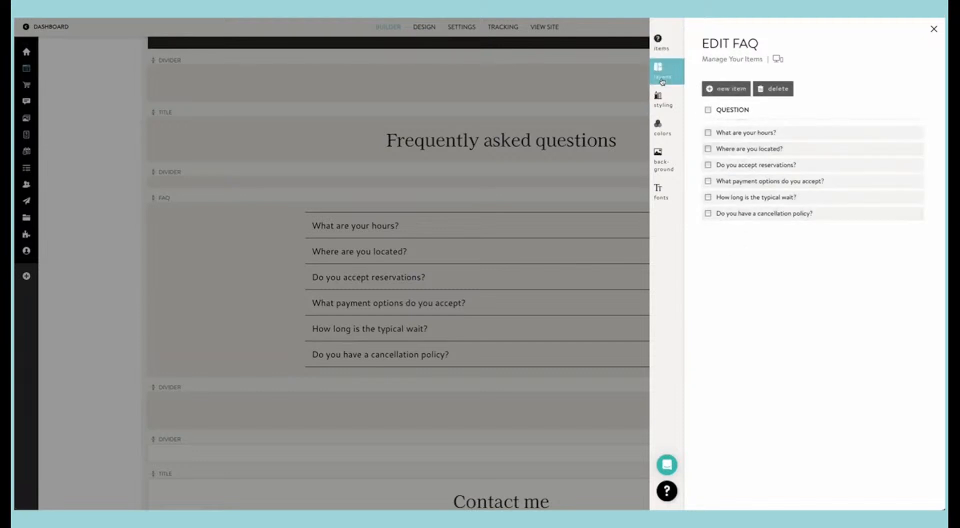
scroll(744, 260, down, 3)
scroll(744, 262, down, 1)
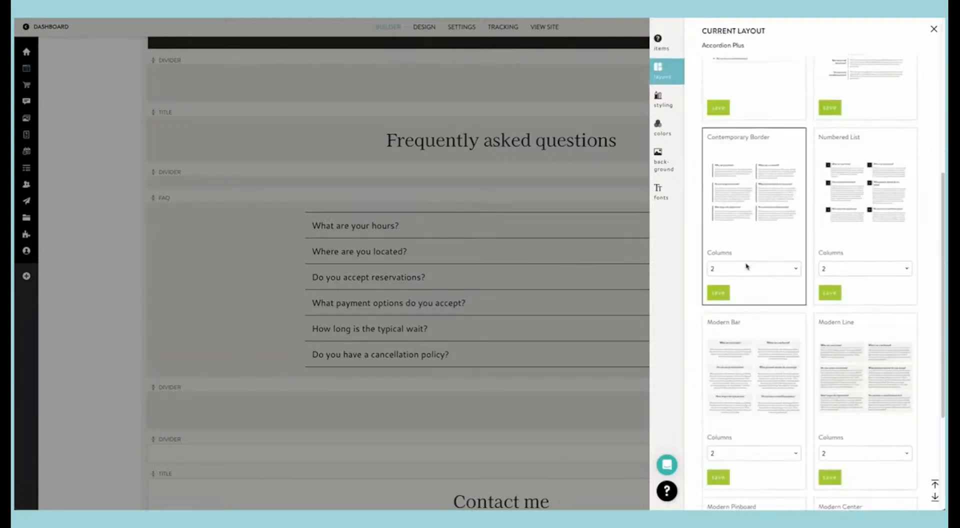
scroll(748, 268, down, 2)
scroll(747, 268, up, 3)
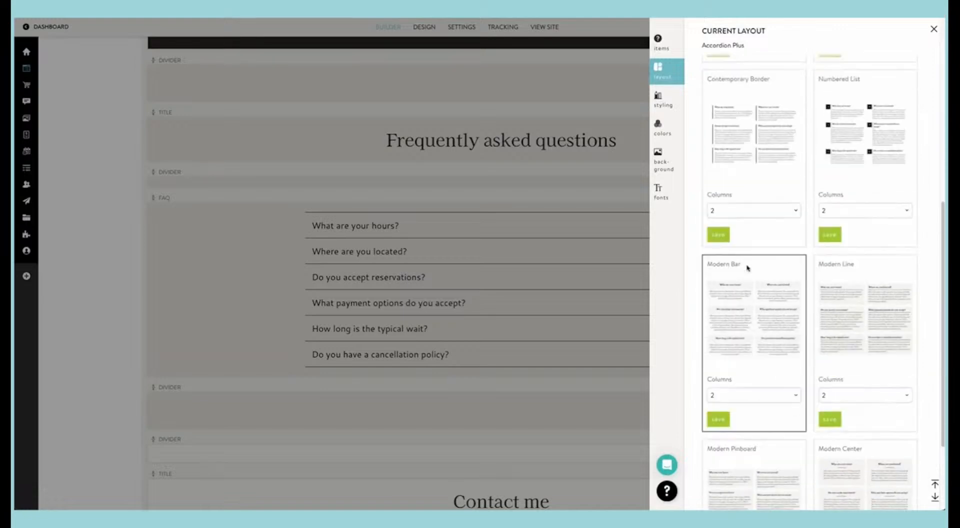
click(829, 311)
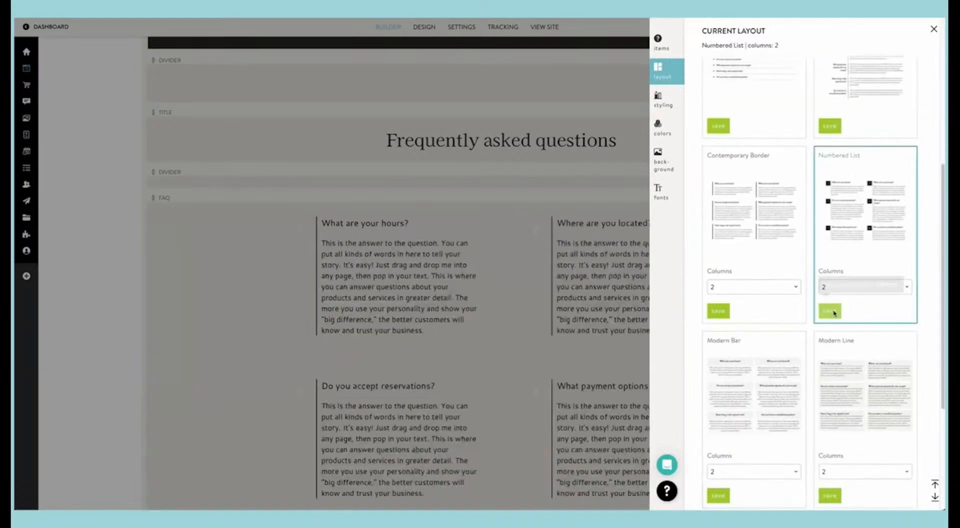
Step: Try the Contemporary Title layout on the FAQ block and check how the questions look on the page
scroll(816, 231, up, 2)
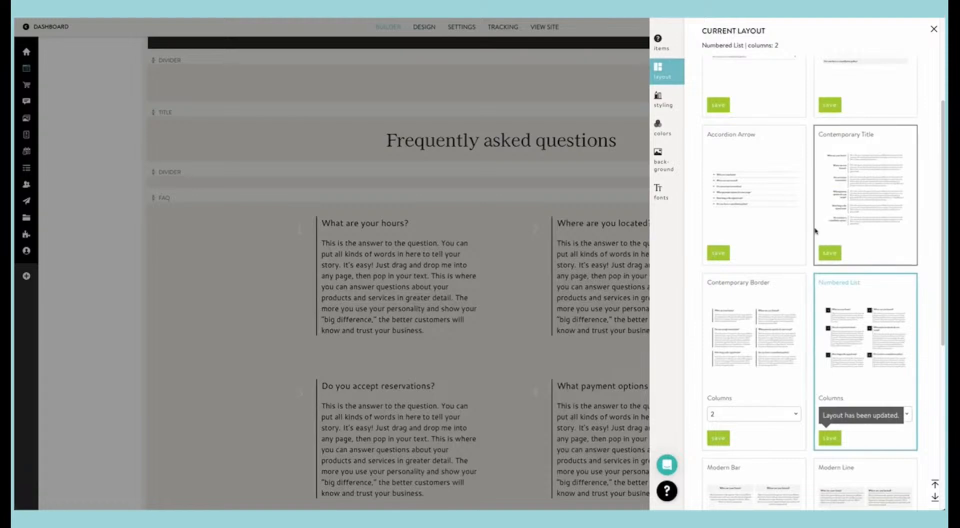
click(828, 253)
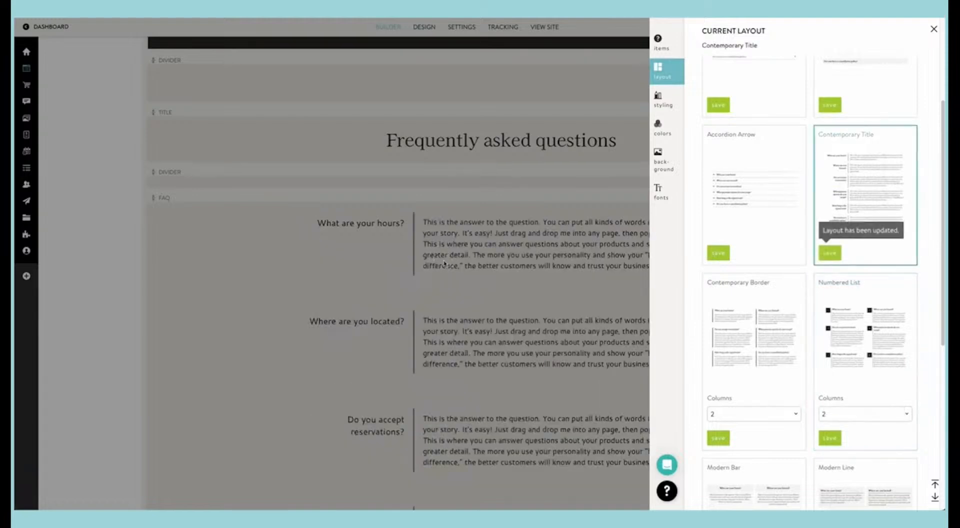
click(475, 276)
scroll(479, 277, down, 3)
scroll(479, 278, up, 4)
scroll(479, 277, down, 2)
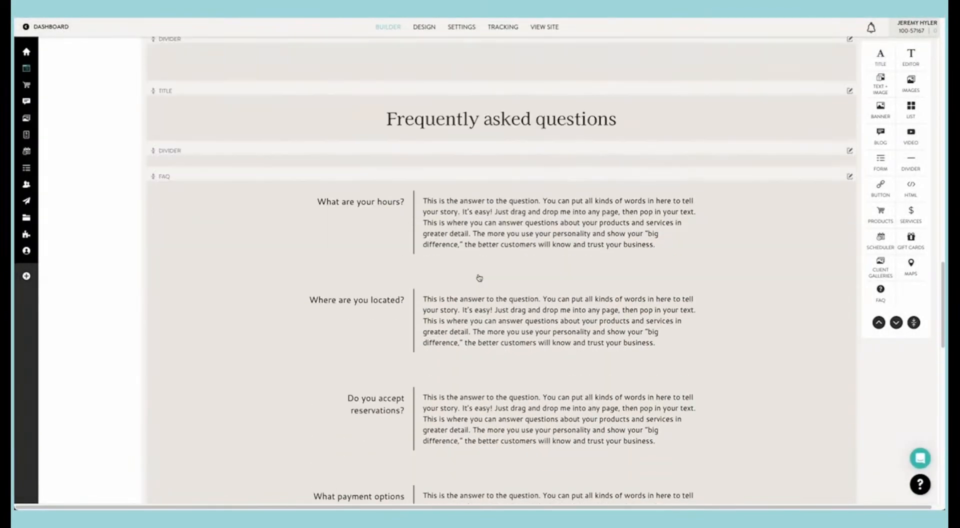
Step: Set the FAQ block's layout back to Accordion Plus and close its settings
click(479, 278)
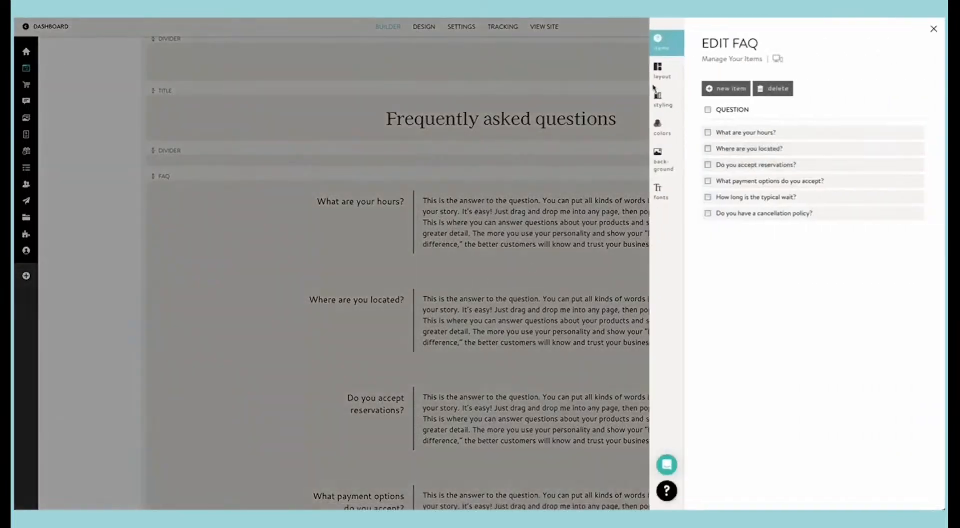
click(658, 82)
click(718, 268)
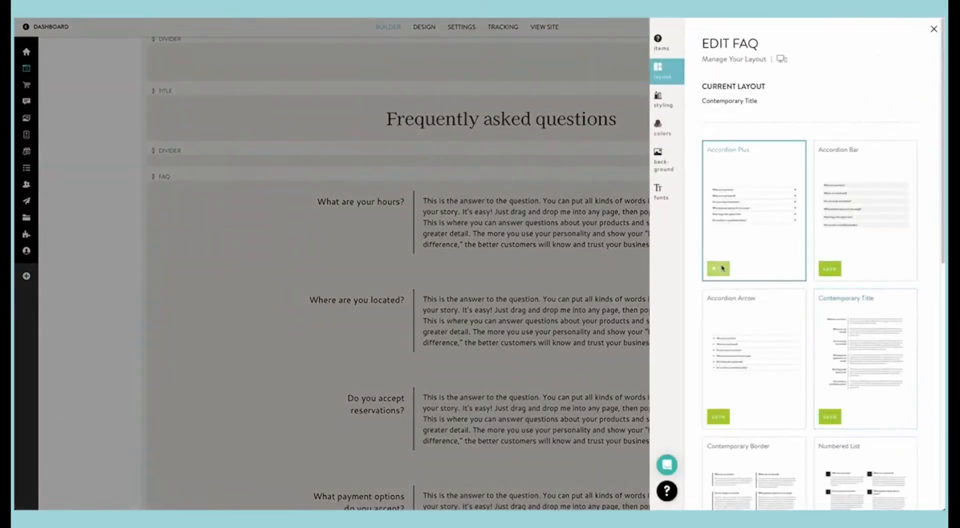
click(492, 272)
Step: Review the whole About Me page in the builder and on the live site, from the heading to the contact form
scroll(493, 271, down, 8)
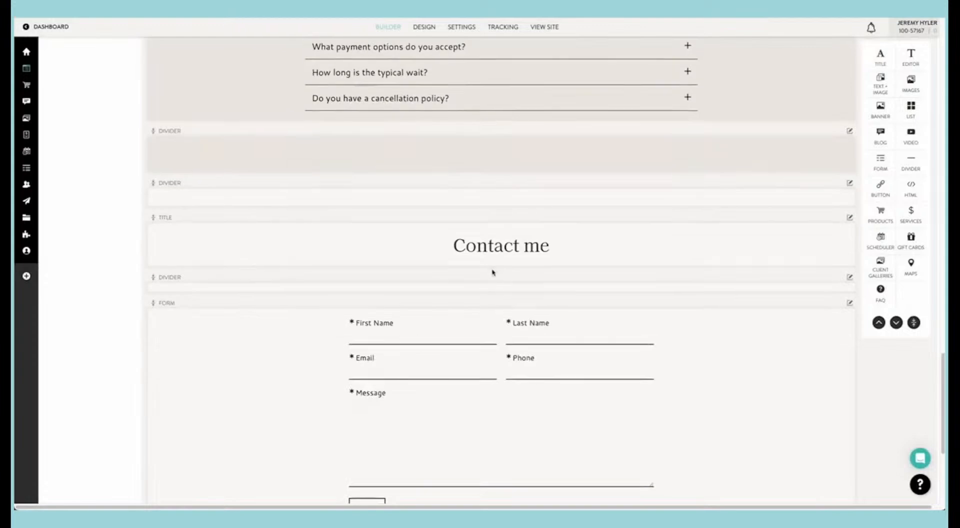
scroll(493, 272, down, 3)
scroll(493, 272, up, 15)
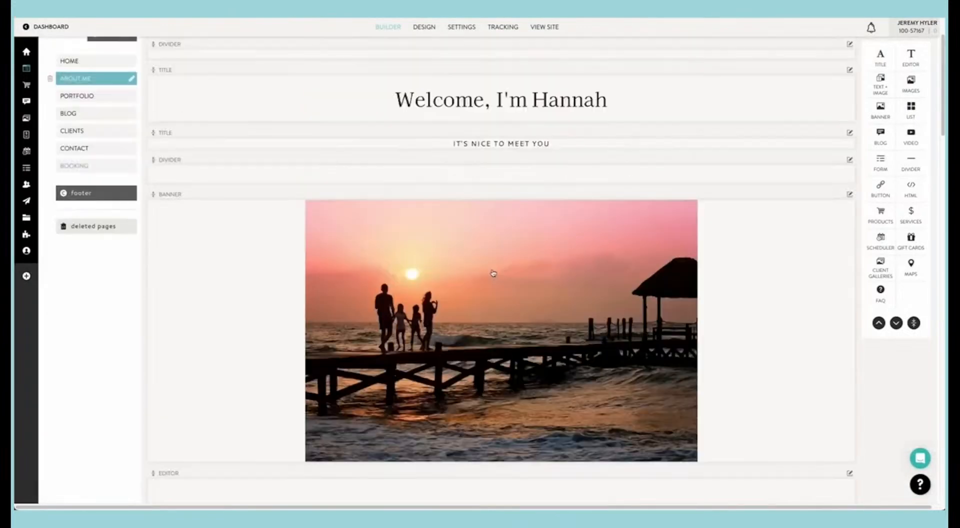
scroll(492, 272, up, 2)
click(142, 80)
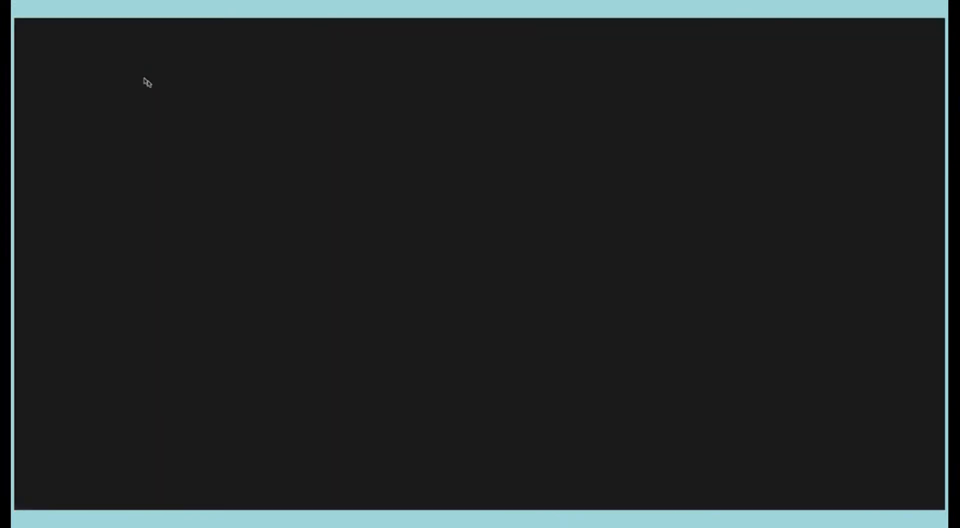
scroll(368, 192, down, 15)
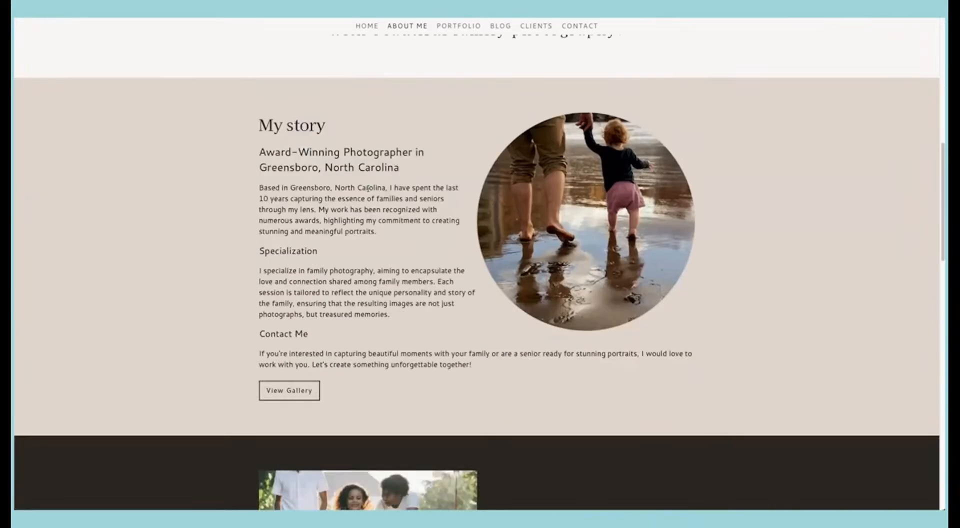
scroll(368, 192, down, 10)
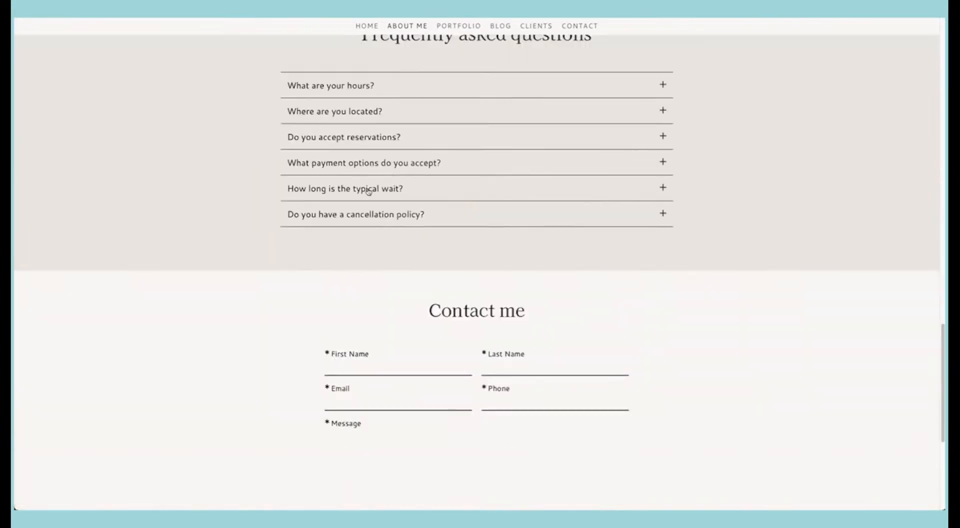
scroll(368, 191, up, 20)
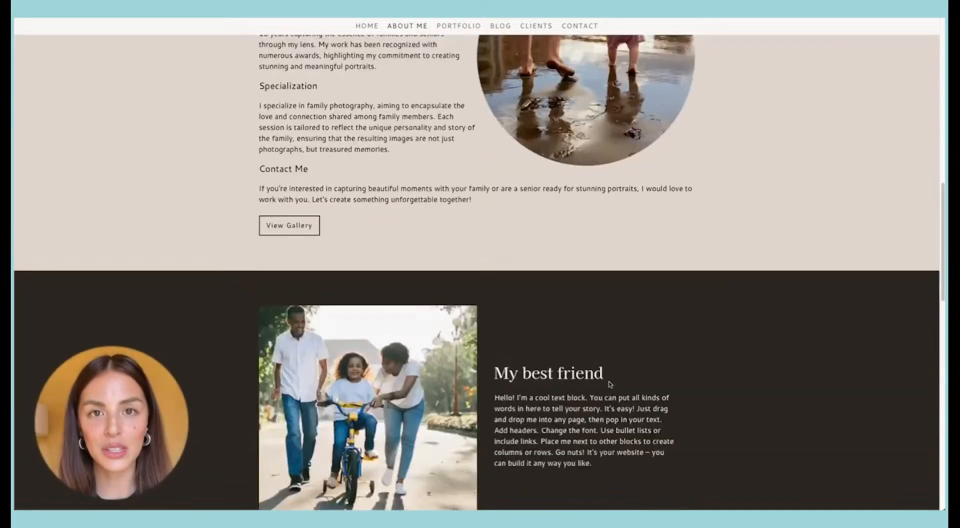
scroll(445, 311, up, 15)
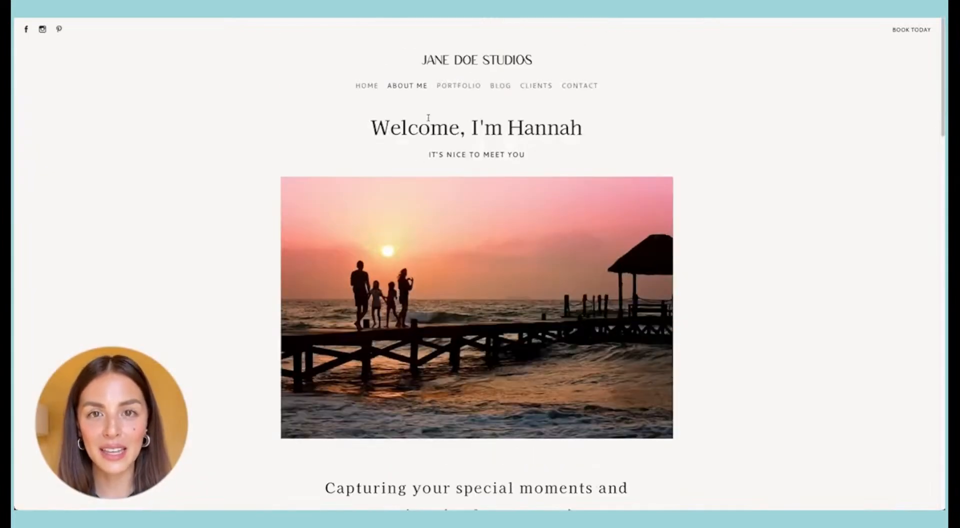
Step: View the Portfolio page on the live site and look through its placeholder image grid
click(450, 89)
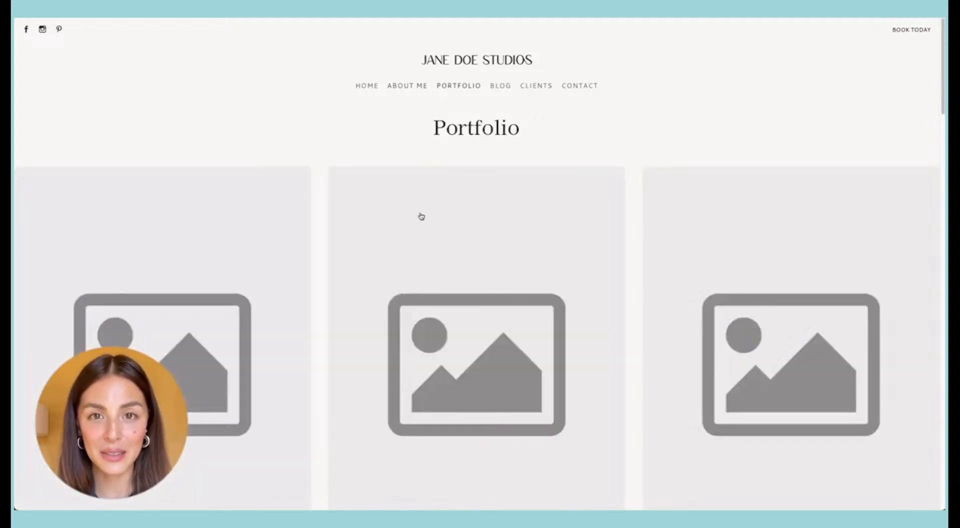
scroll(421, 216, down, 8)
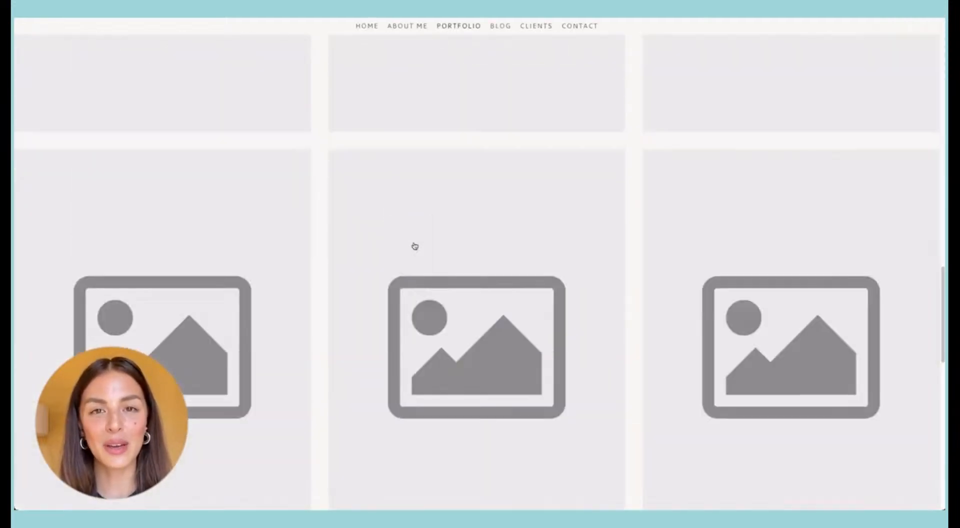
scroll(414, 246, down, 5)
scroll(414, 246, up, 5)
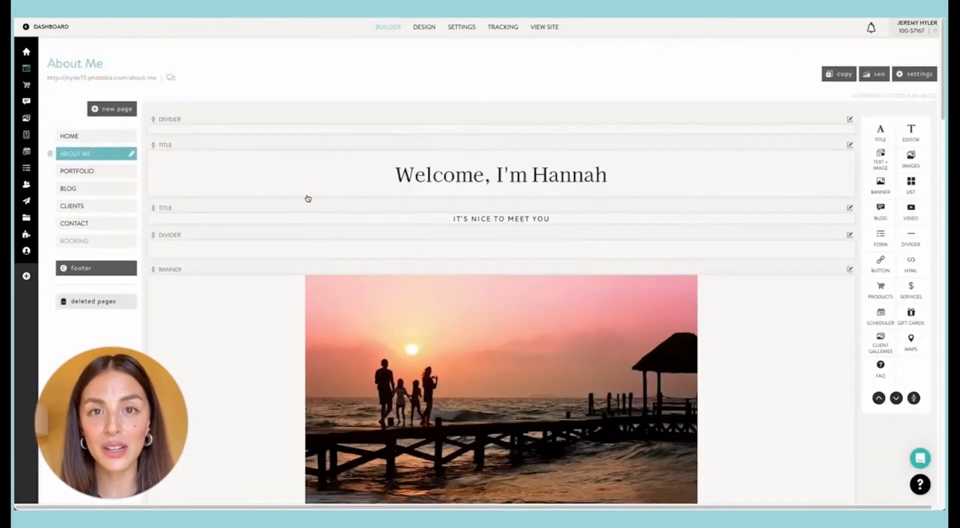
Step: Add a visible drop-down navigation item named PORTFOLIO and place it directly below ABOUT ME in the page list
click(105, 170)
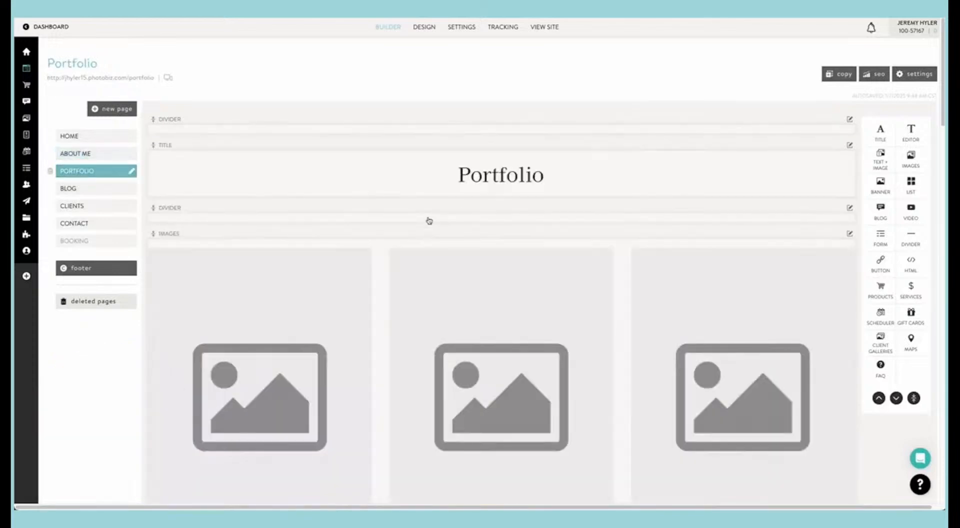
click(118, 108)
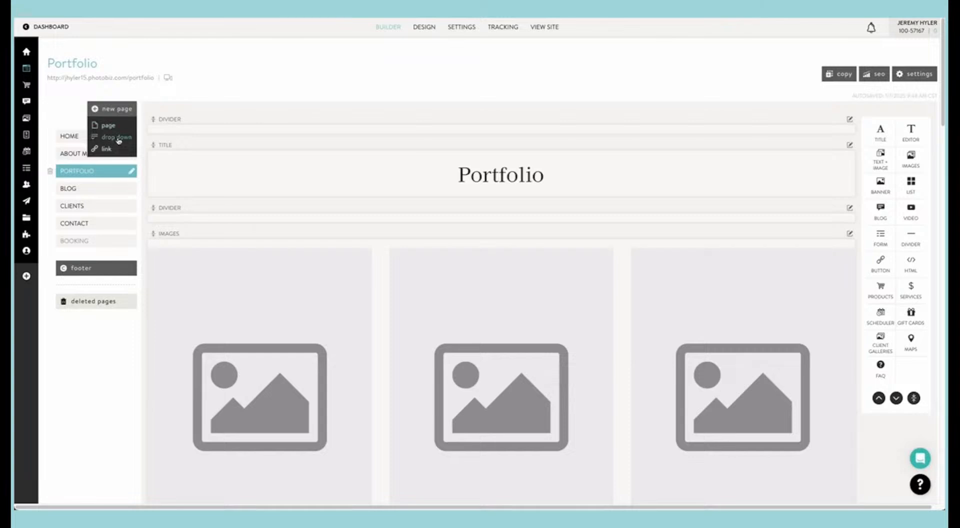
click(119, 137)
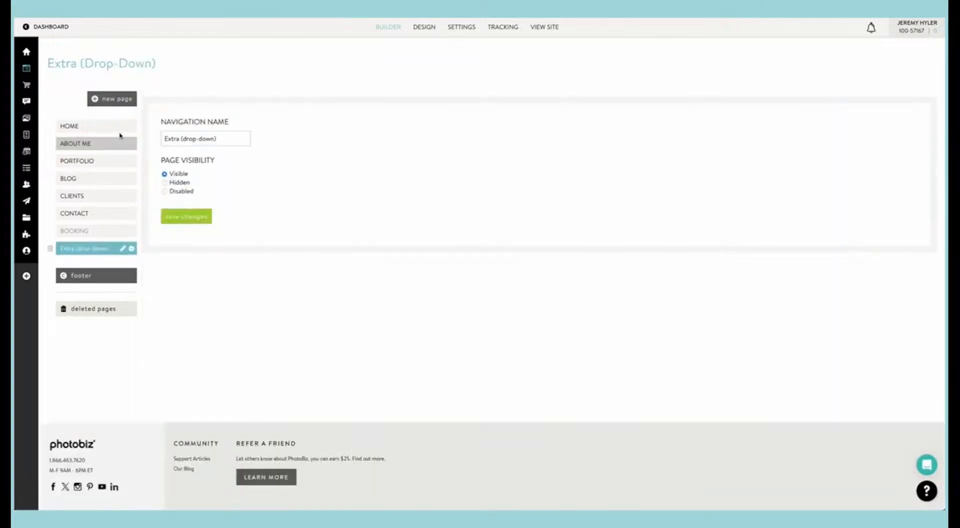
double_click(185, 138)
triple_click(184, 139)
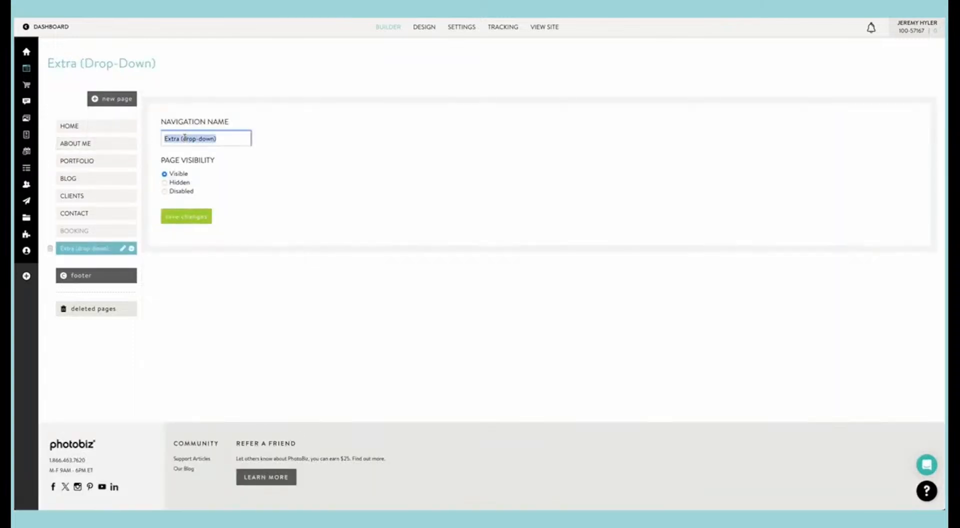
text(PORTFOLIO)
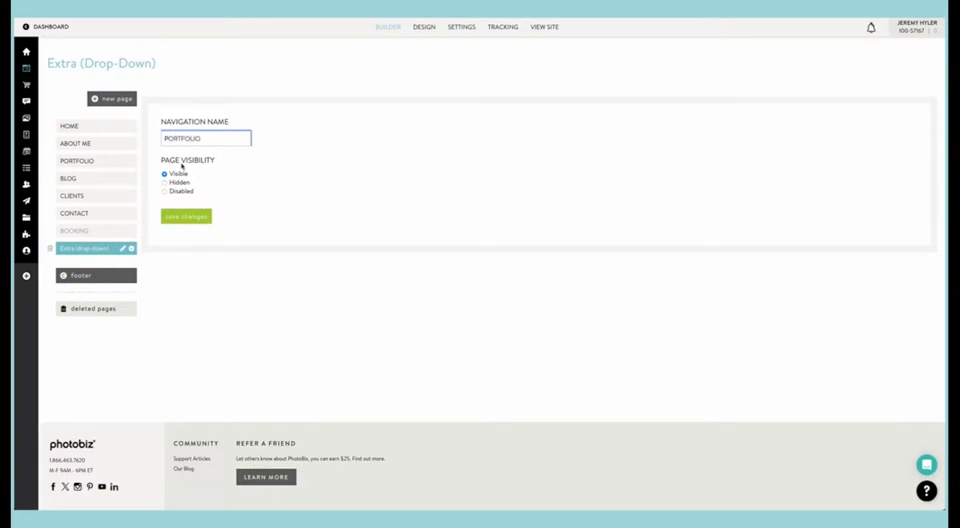
click(186, 215)
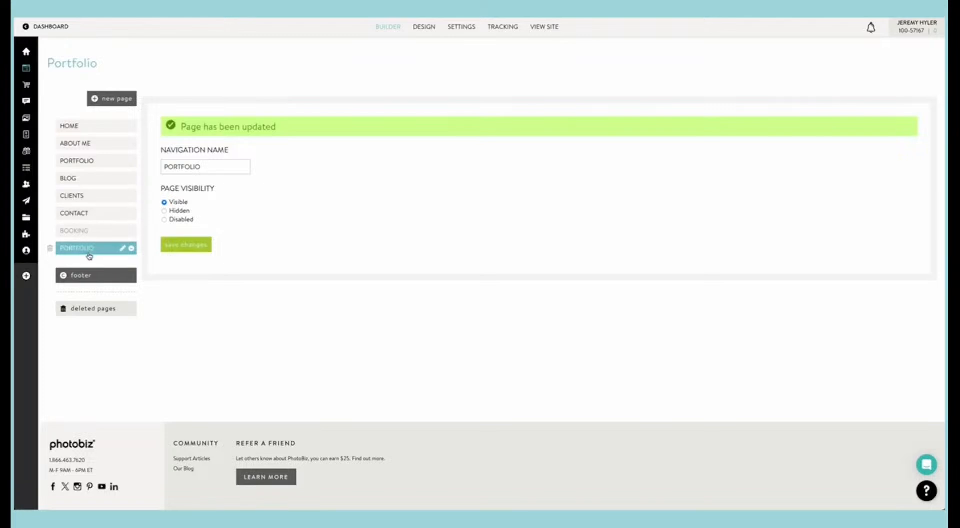
drag(89, 256, 108, 155)
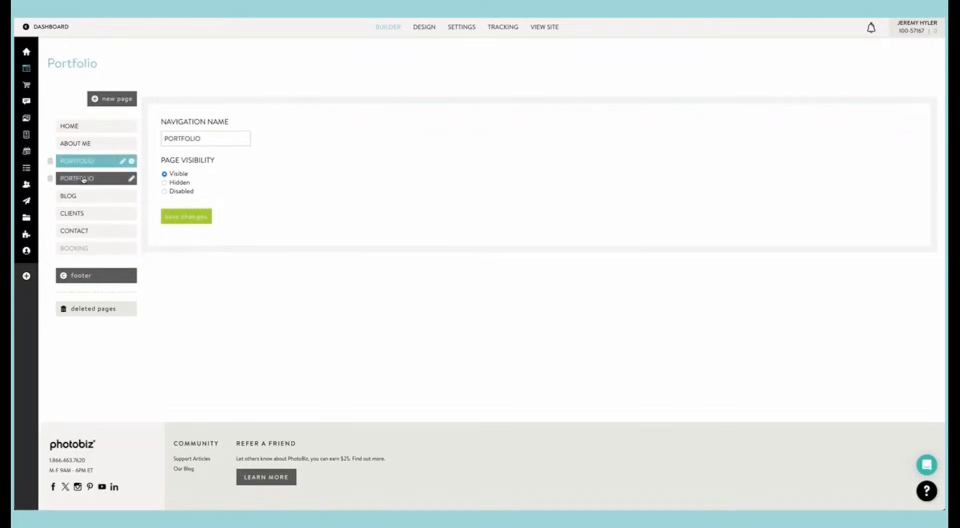
Step: Rename the original Portfolio page as SENIORS and nest it under the PORTFOLIO drop-down
click(83, 178)
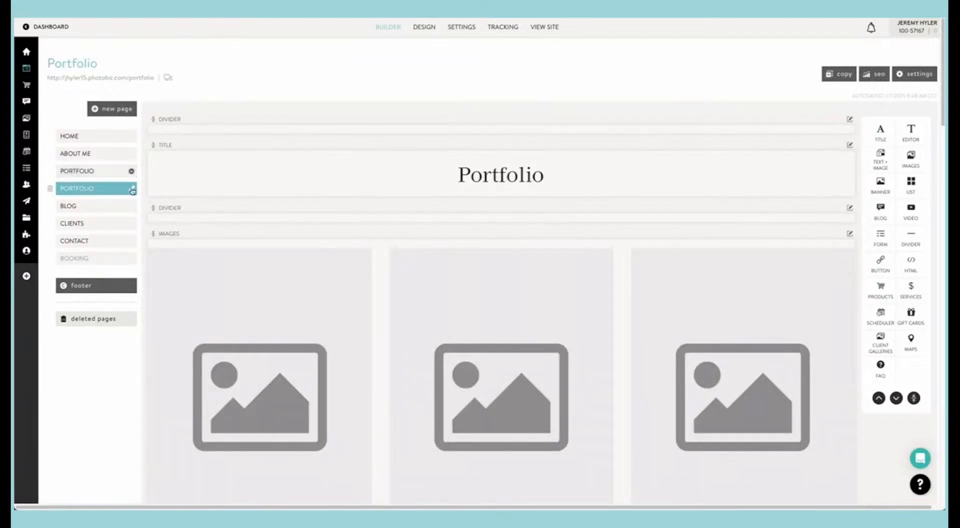
click(133, 188)
text(SENIORS)
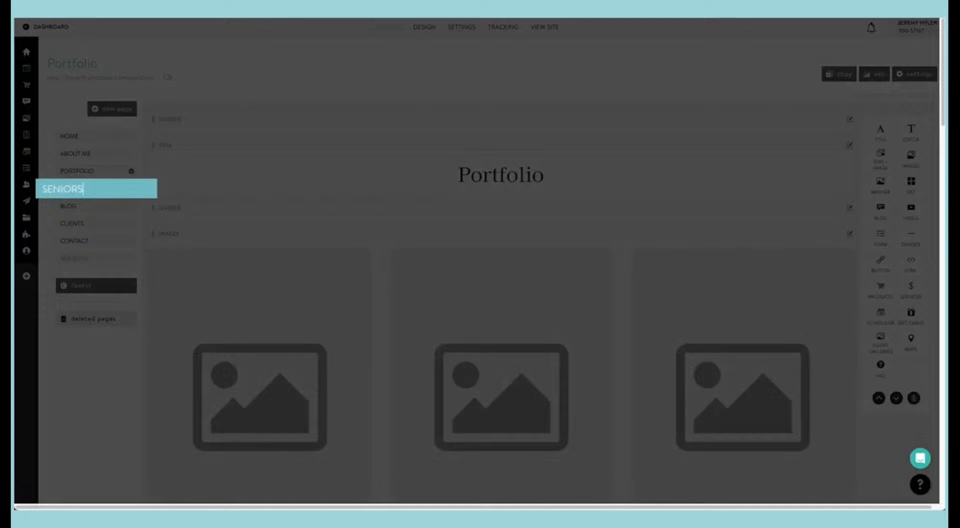
key(Return)
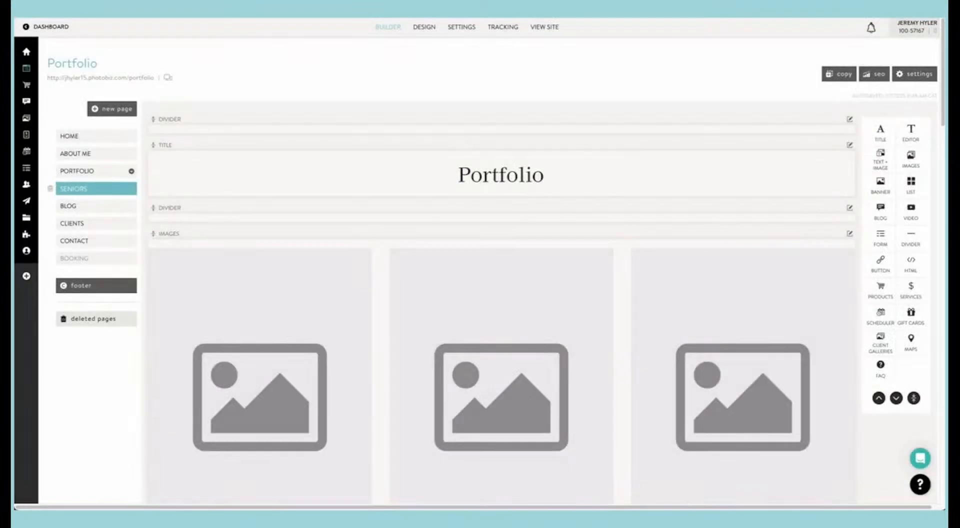
drag(79, 189, 90, 173)
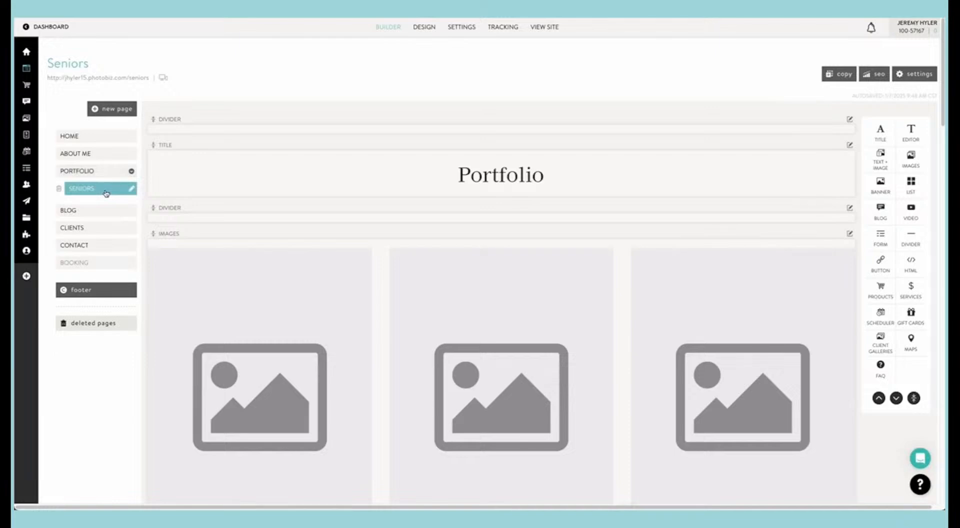
Step: Duplicate the Seniors page with its content included as a visible page named FAMILY
click(832, 73)
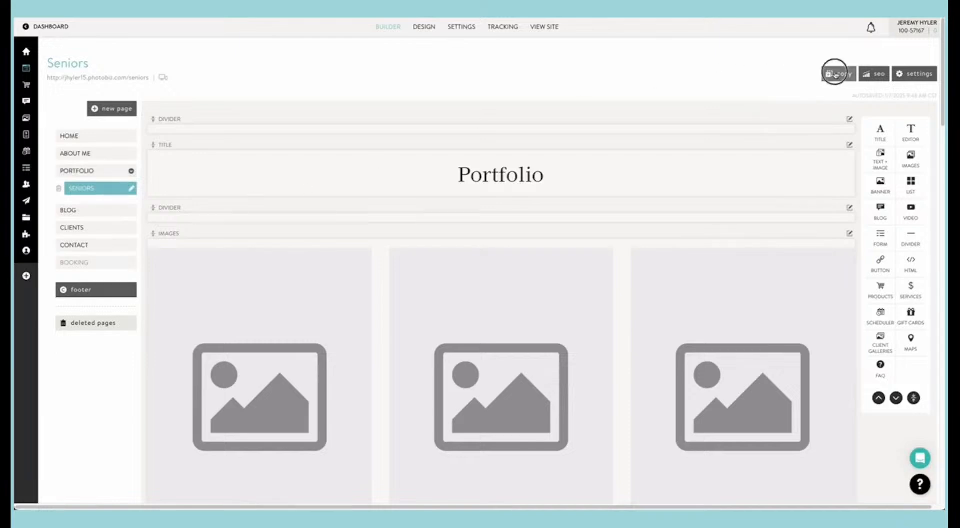
triple_click(724, 92)
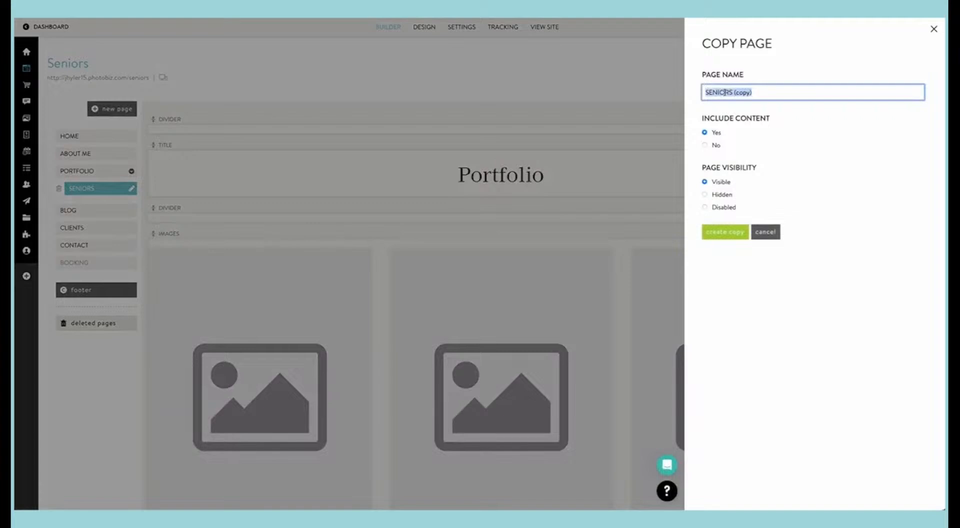
text(FAMILY)
click(735, 231)
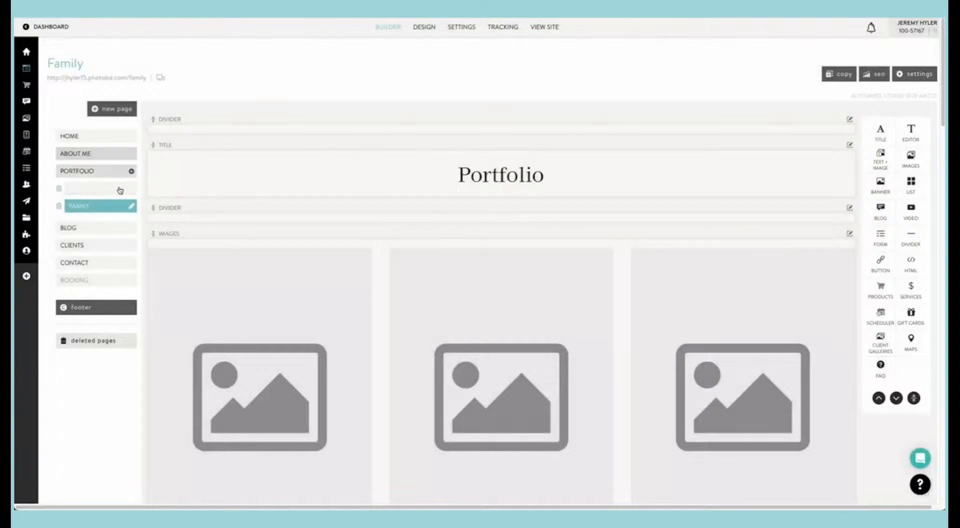
Step: Change the title text on the Seniors page to SENIORS and save it
click(102, 190)
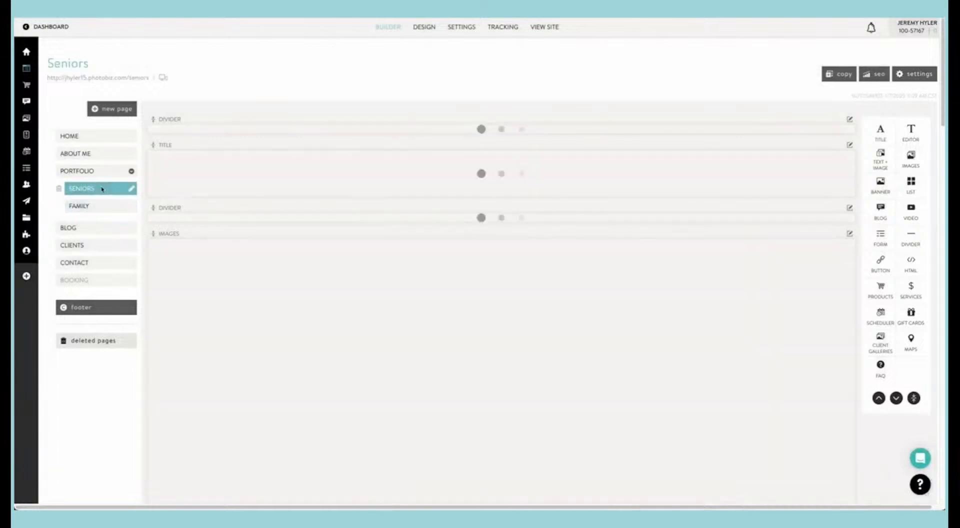
click(477, 181)
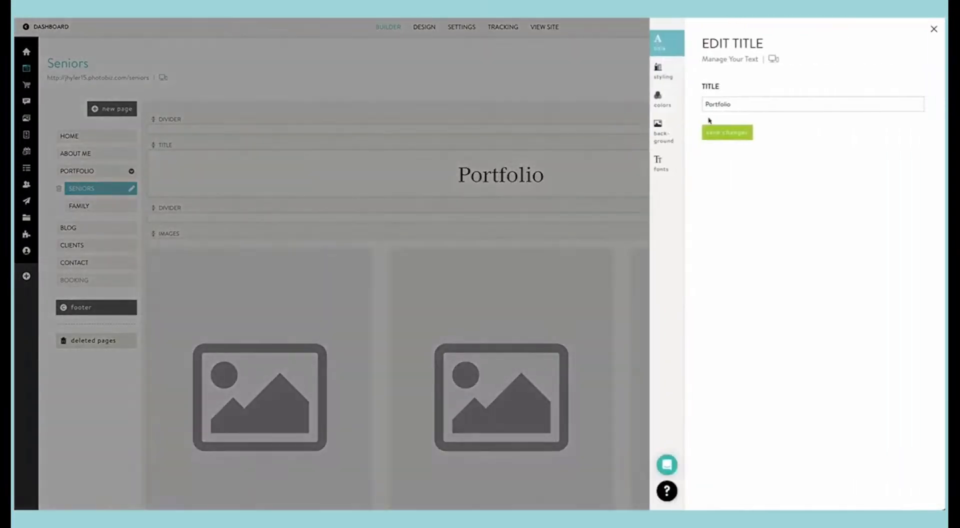
double_click(746, 105)
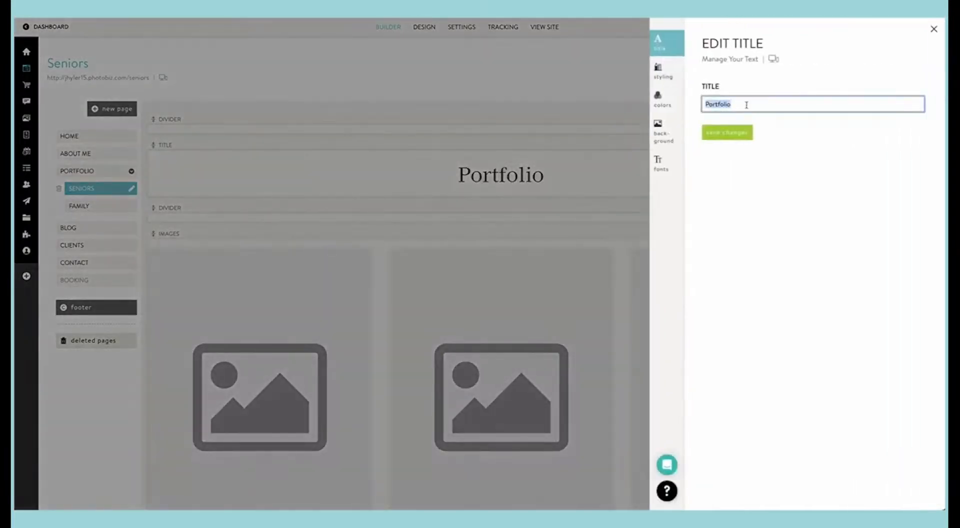
text(SENIORS)
click(730, 131)
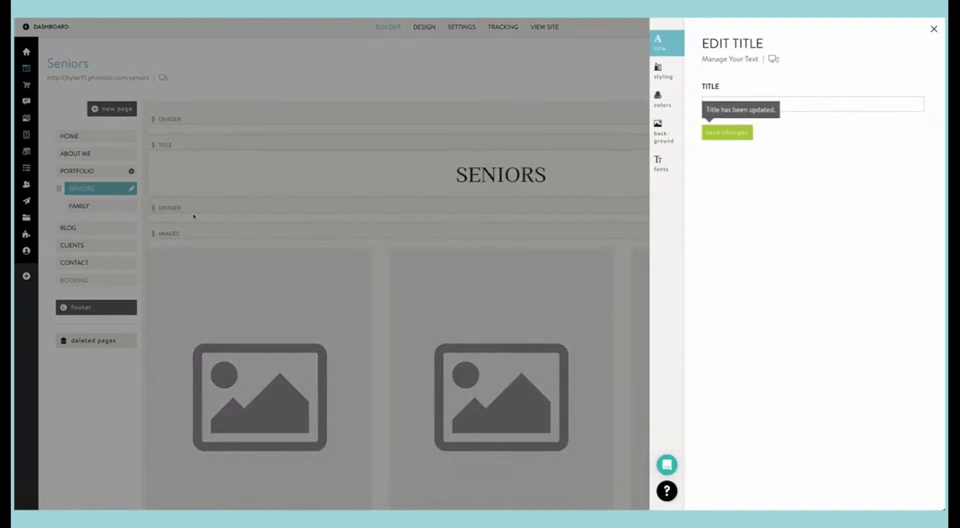
Step: Change the title text on the Family page to FAMILY and save it
click(94, 202)
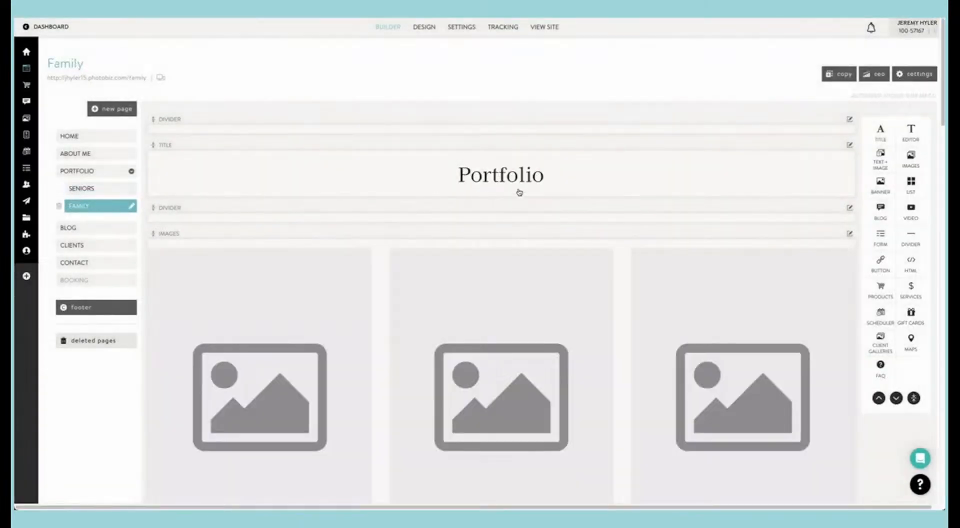
click(524, 184)
double_click(729, 105)
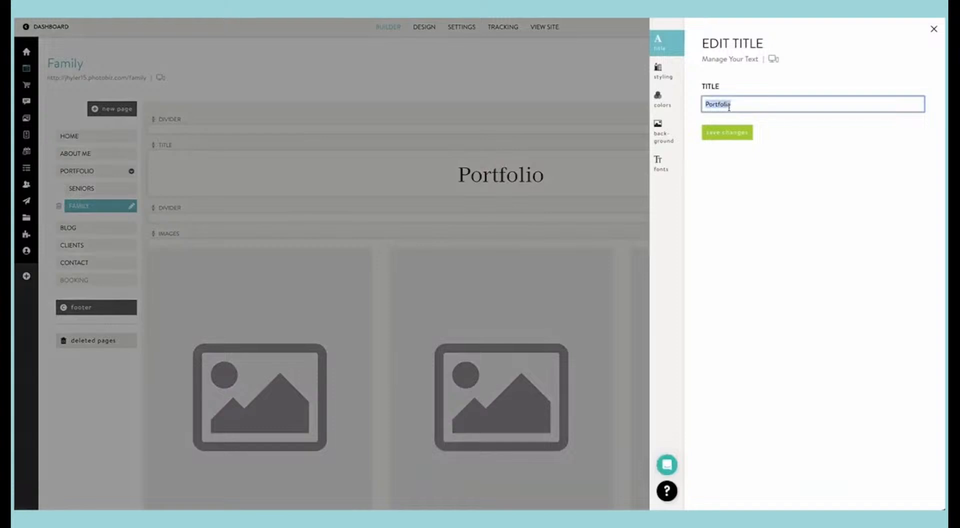
text(FAMILY)
click(722, 135)
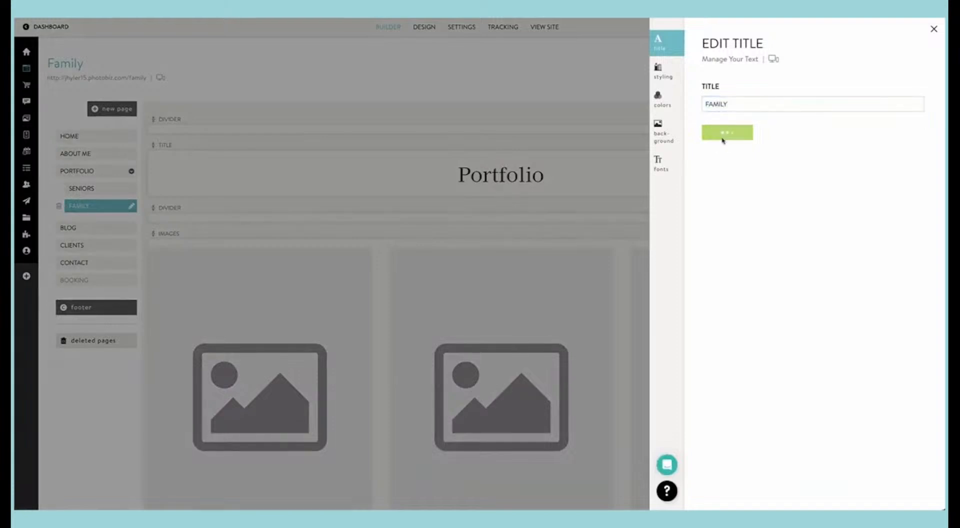
click(423, 180)
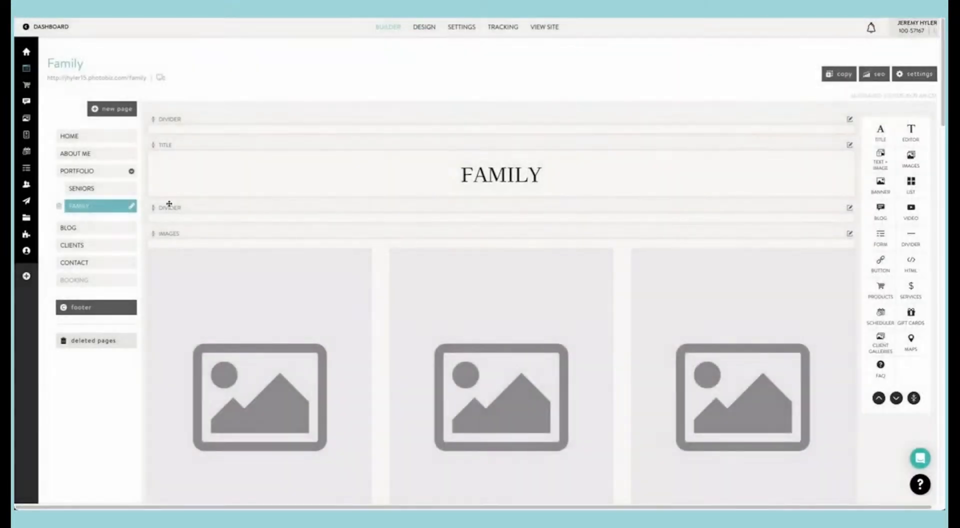
Step: Open the images block on the Seniors page and delete the first twelve placeholder images
scroll(199, 221, down, 4)
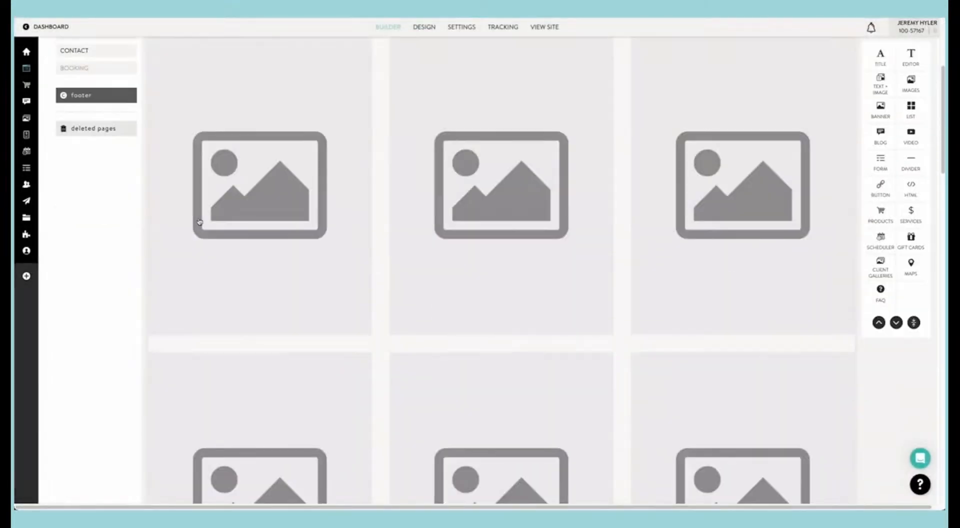
scroll(199, 221, up, 4)
click(82, 188)
scroll(397, 260, down, 10)
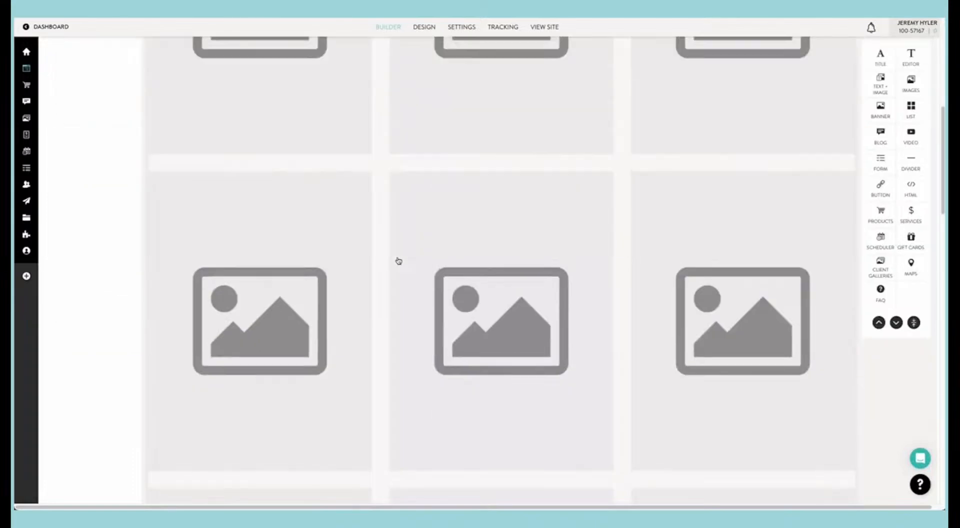
scroll(399, 261, up, 4)
scroll(398, 260, up, 6)
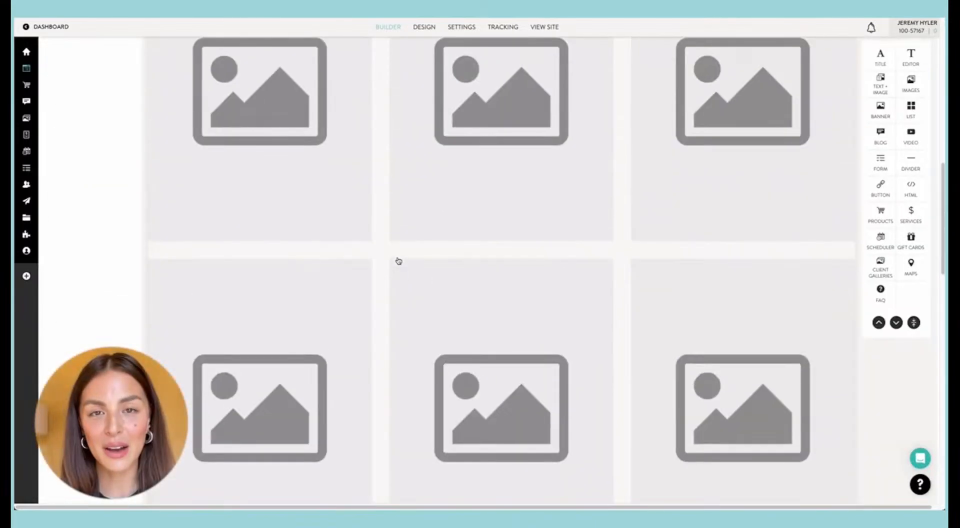
scroll(399, 260, down, 1)
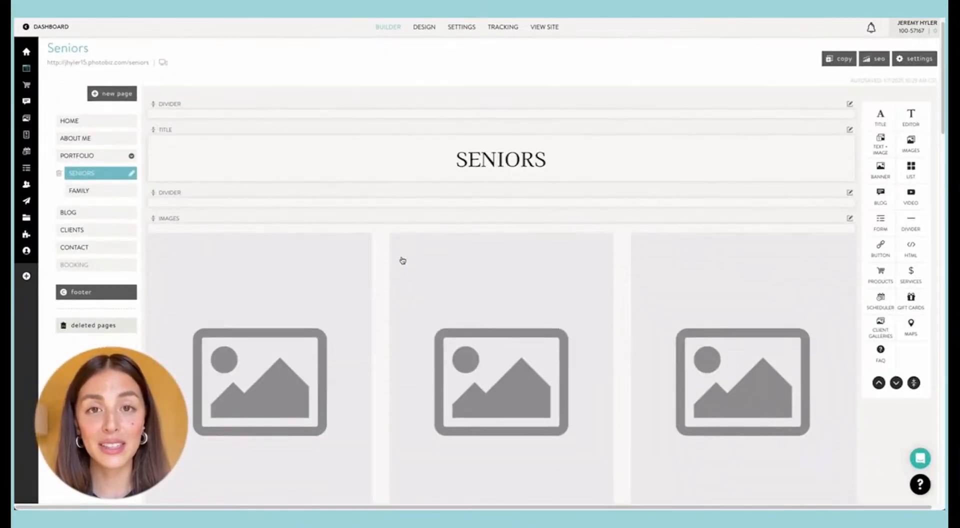
click(400, 259)
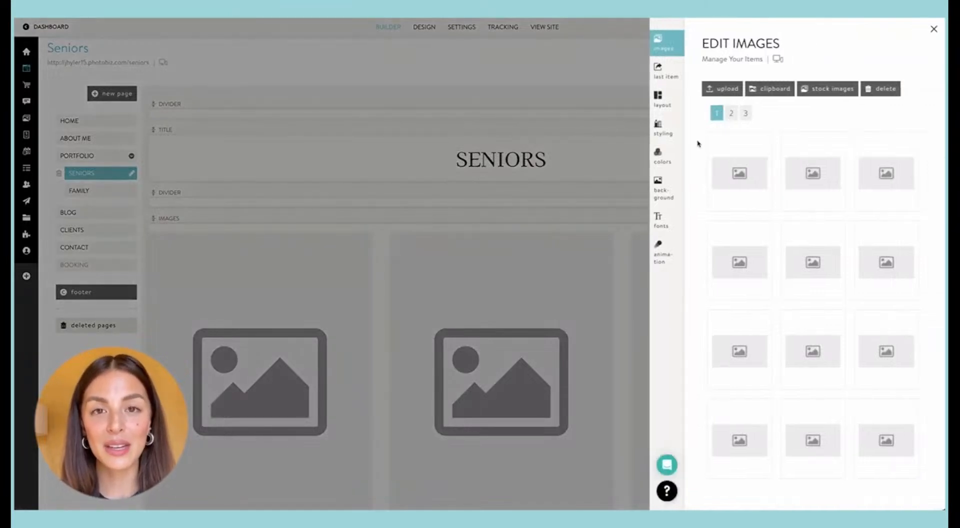
drag(693, 132, 917, 472)
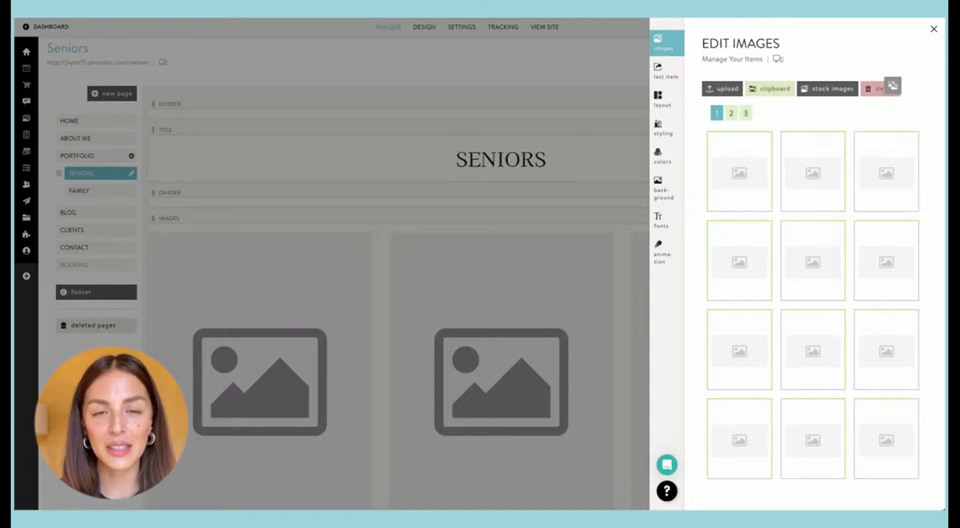
click(888, 88)
click(731, 95)
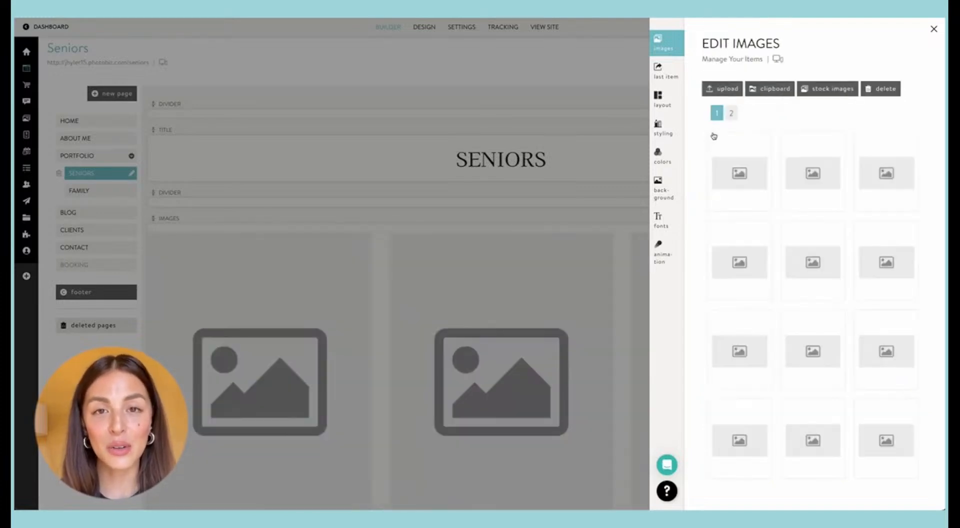
Step: Delete all the remaining placeholder images from the Seniors page's images block
drag(695, 148, 902, 416)
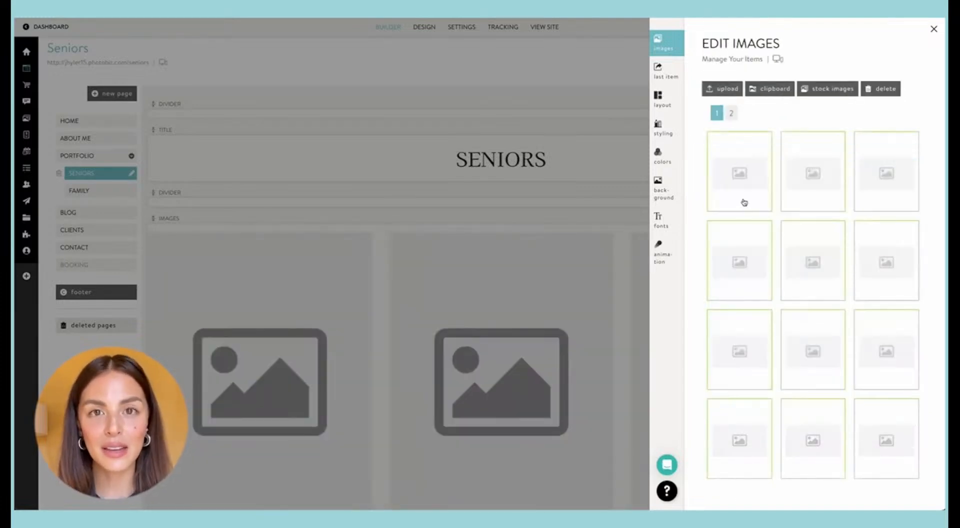
click(887, 89)
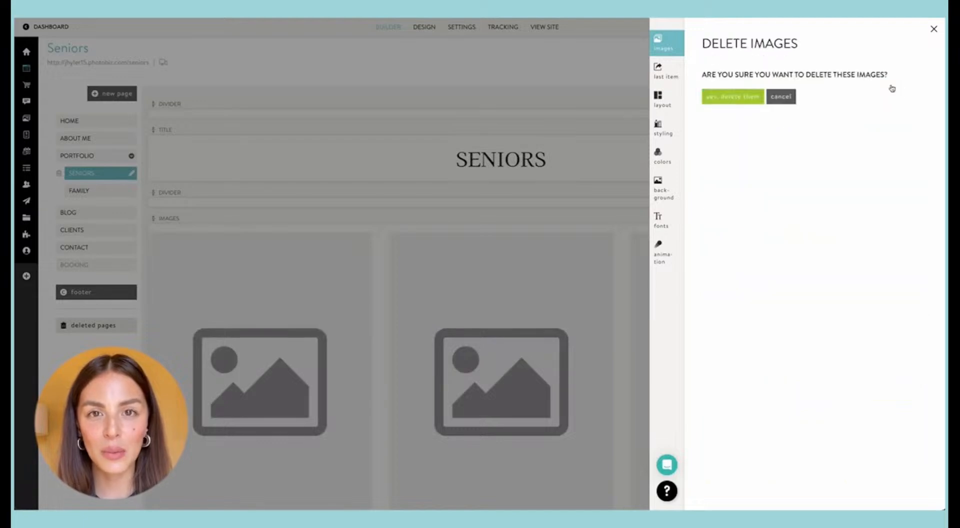
click(741, 95)
drag(691, 140, 924, 274)
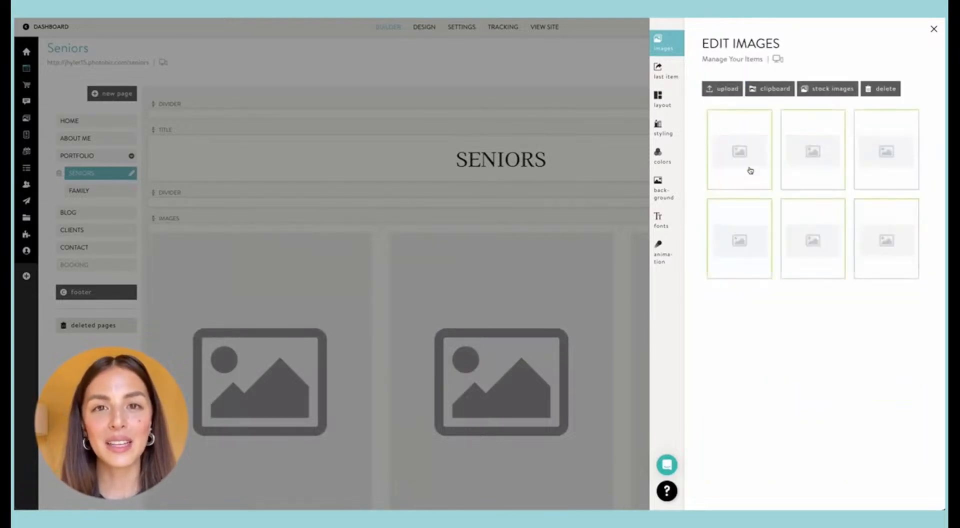
click(879, 89)
click(733, 97)
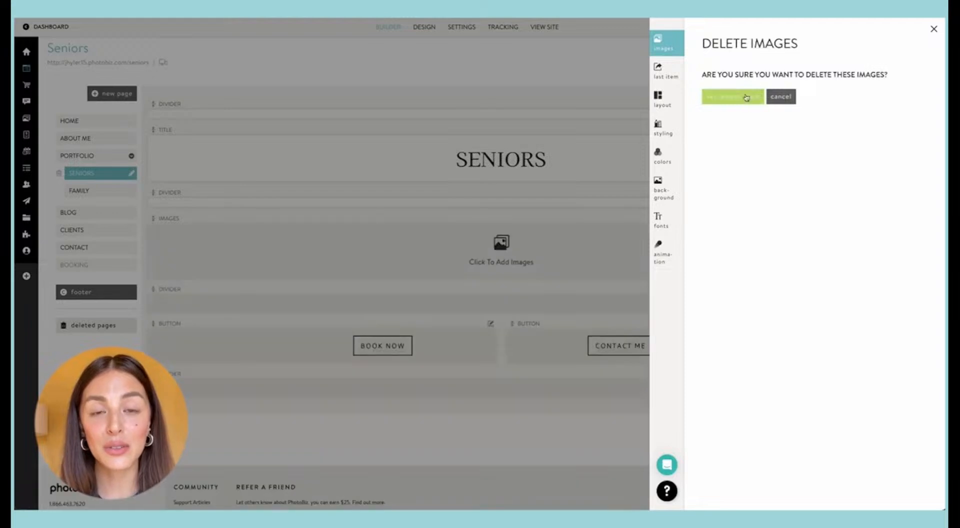
Step: Insert all six photos from the clipboard's seniors folder into the Seniors images block and review the resulting grid
click(770, 89)
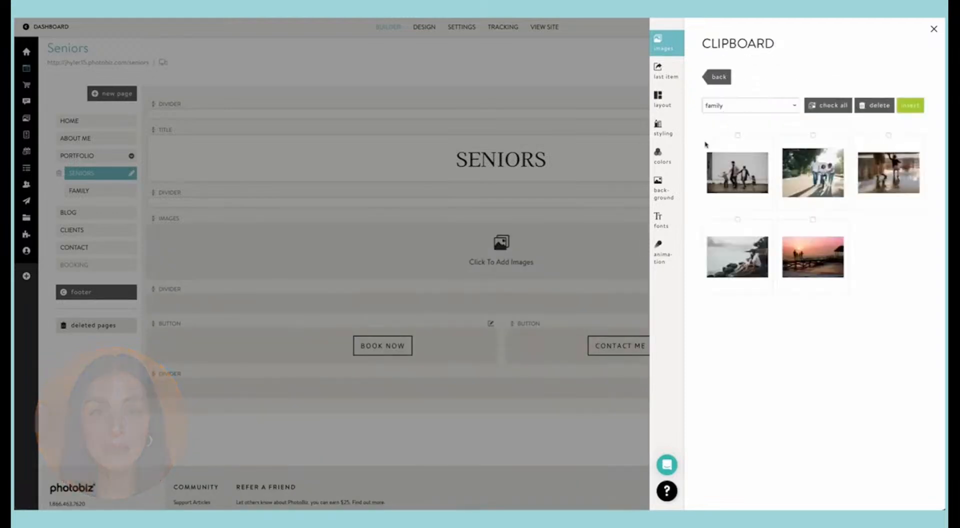
click(739, 105)
click(717, 92)
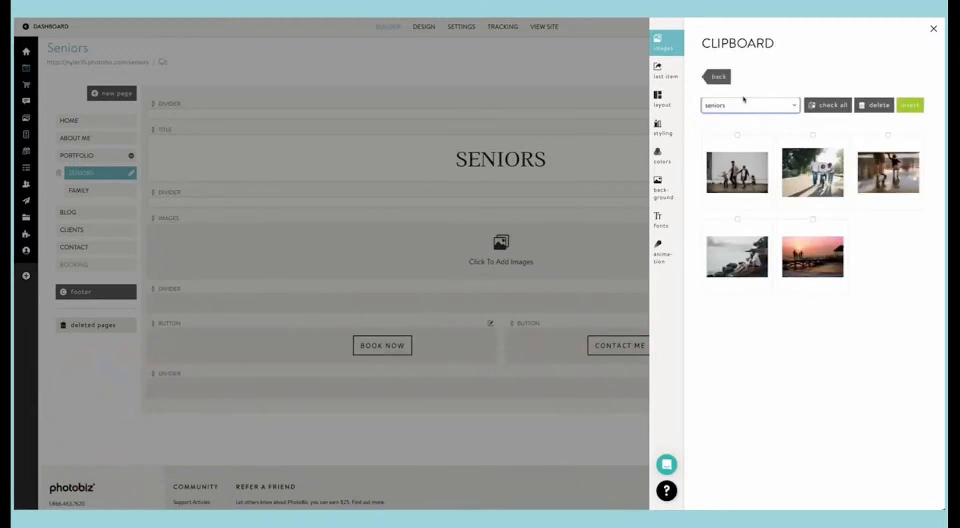
drag(692, 146, 832, 249)
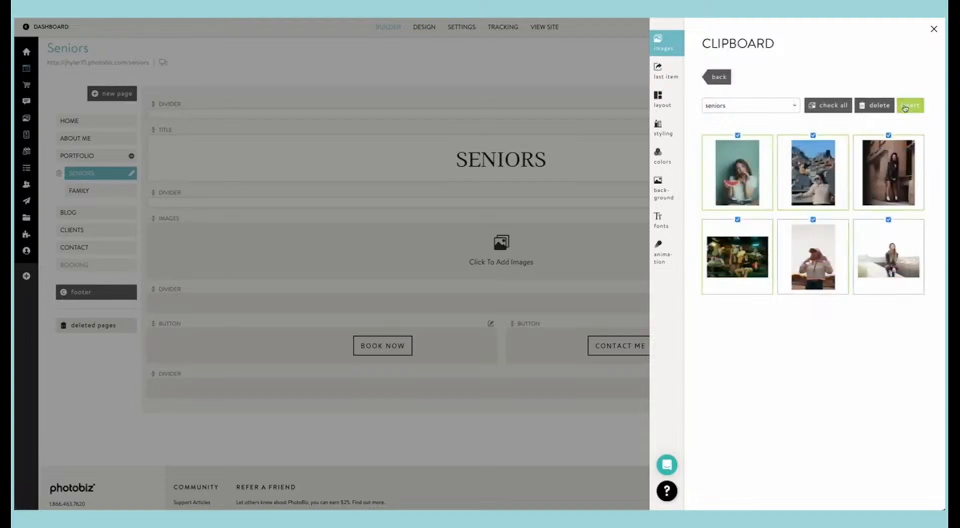
click(906, 105)
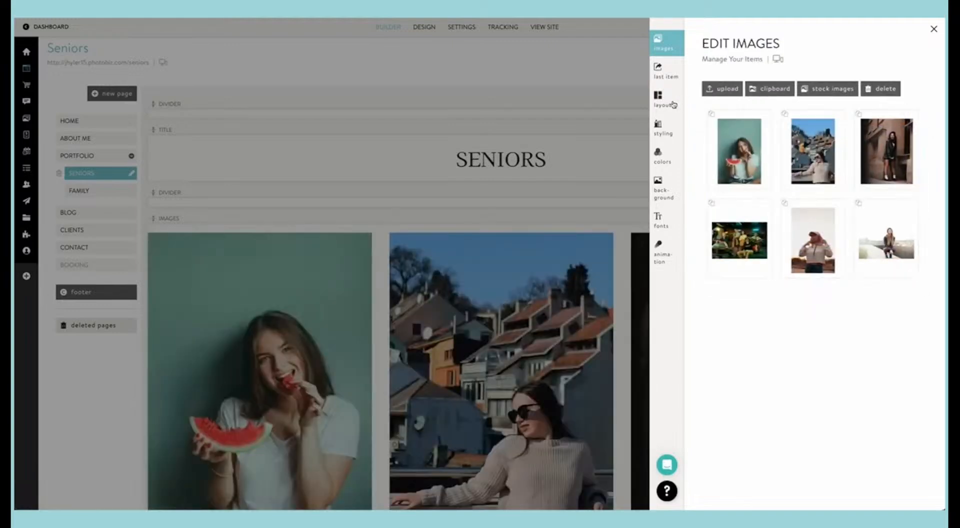
click(500, 211)
scroll(561, 246, down, 7)
scroll(561, 247, up, 8)
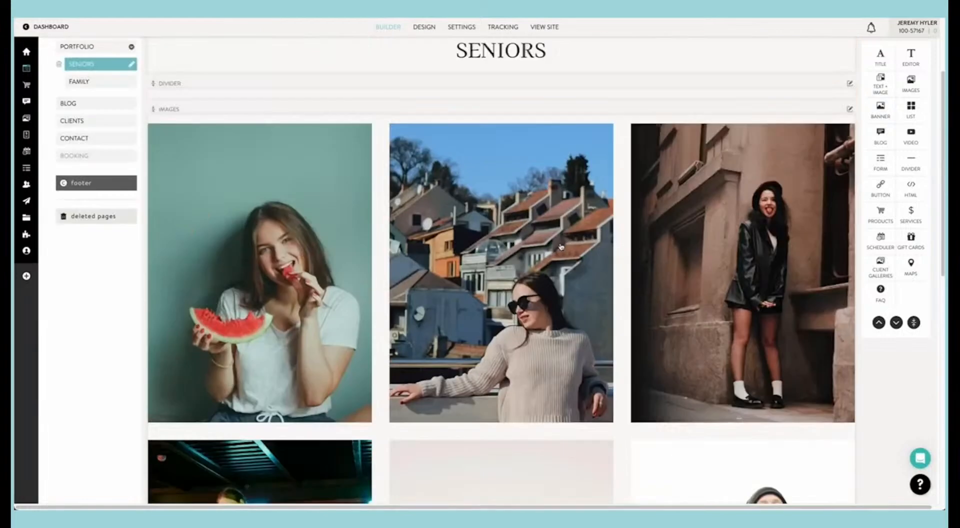
Step: Apply the Pinboard layout with 5 rows and 3 columns to the Seniors images block and review it
click(626, 302)
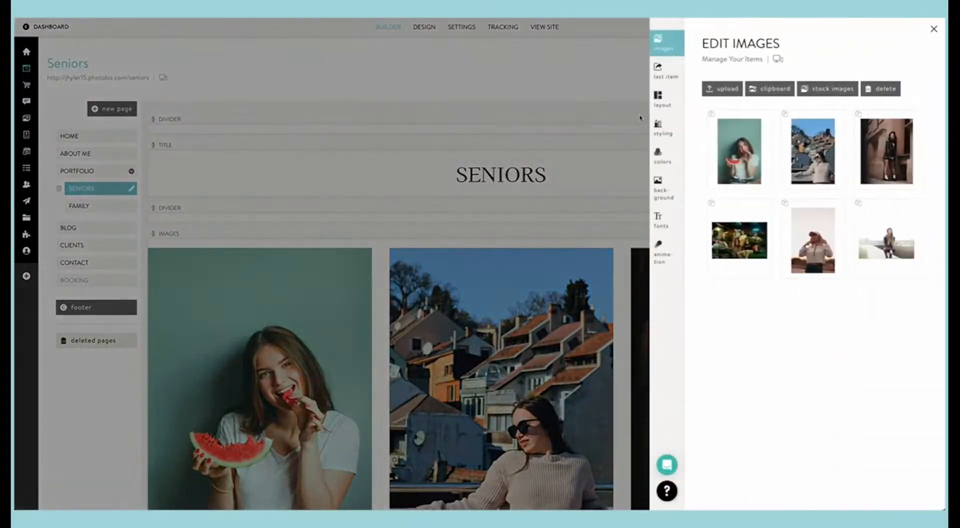
click(658, 99)
scroll(738, 213, down, 5)
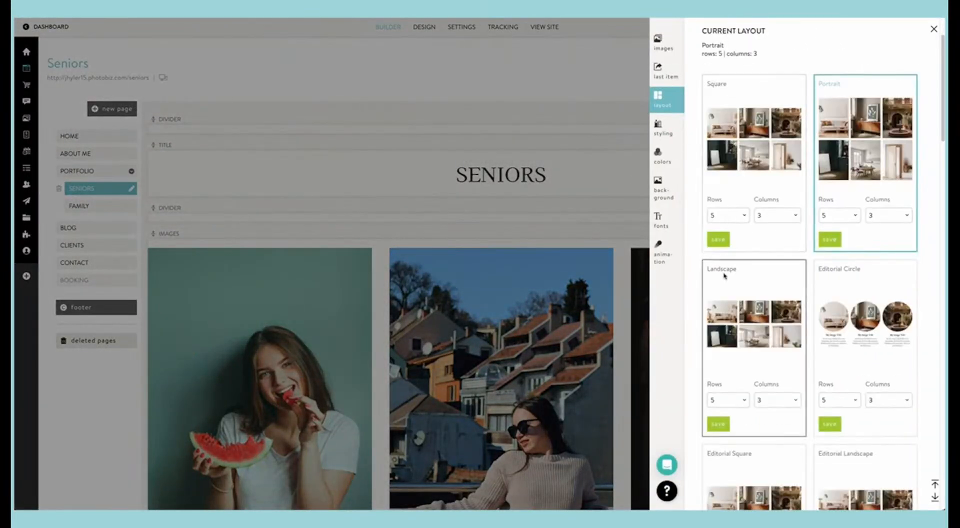
scroll(723, 275, down, 8)
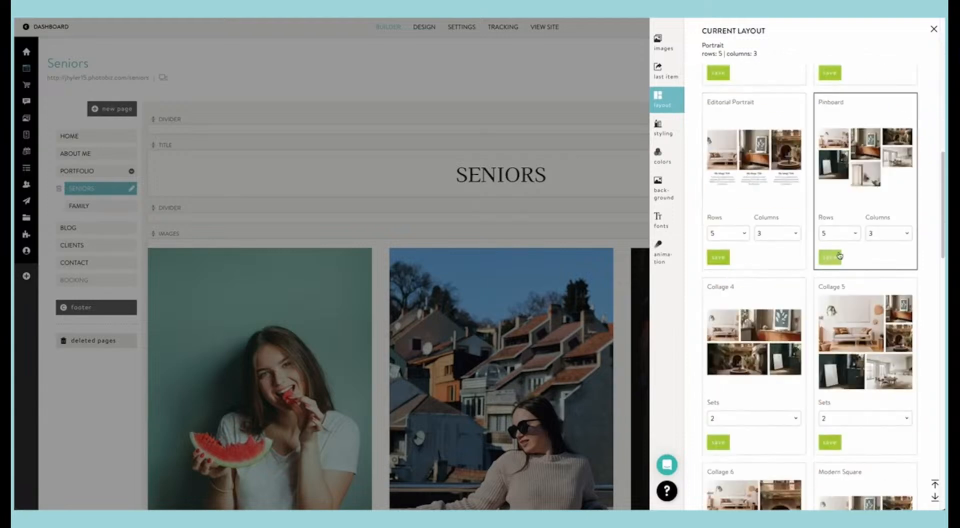
click(837, 258)
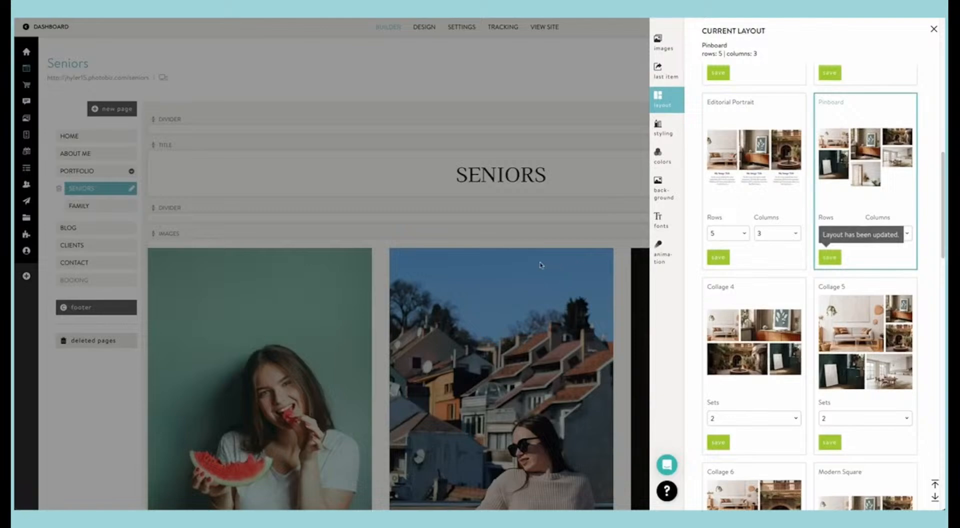
click(514, 264)
scroll(514, 264, down, 10)
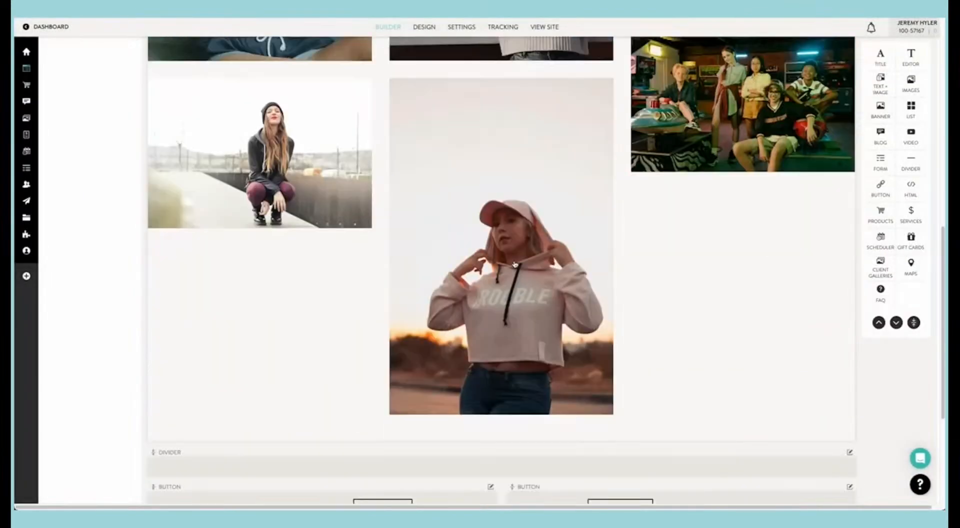
scroll(514, 264, up, 9)
Step: Apply the Collage 5 layout with 2 sets to the Seniors images block and check how the photos are arranged
click(848, 129)
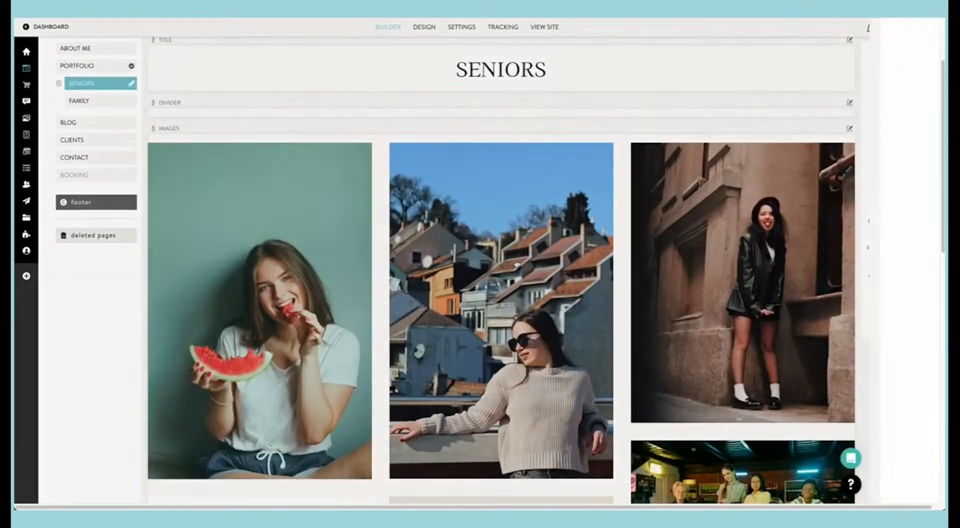
click(654, 106)
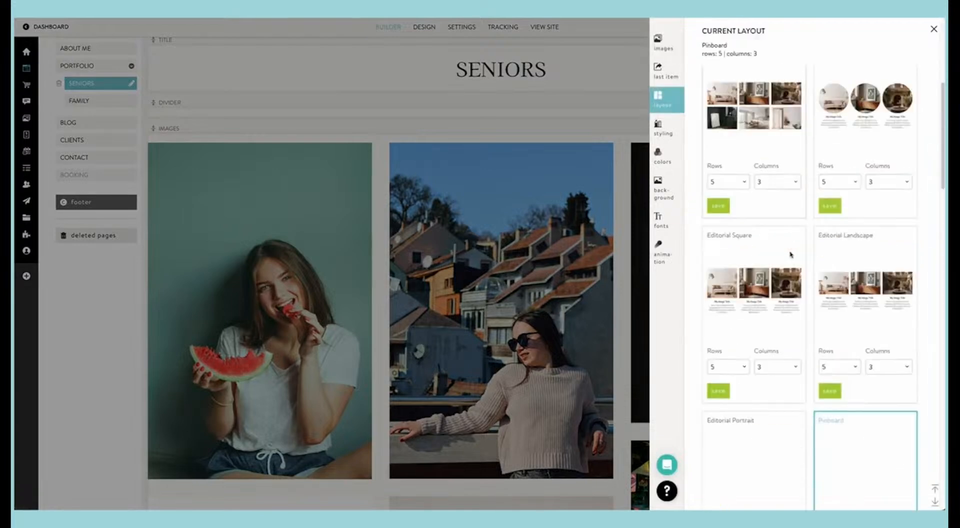
scroll(787, 255, down, 3)
scroll(783, 262, down, 1)
click(830, 420)
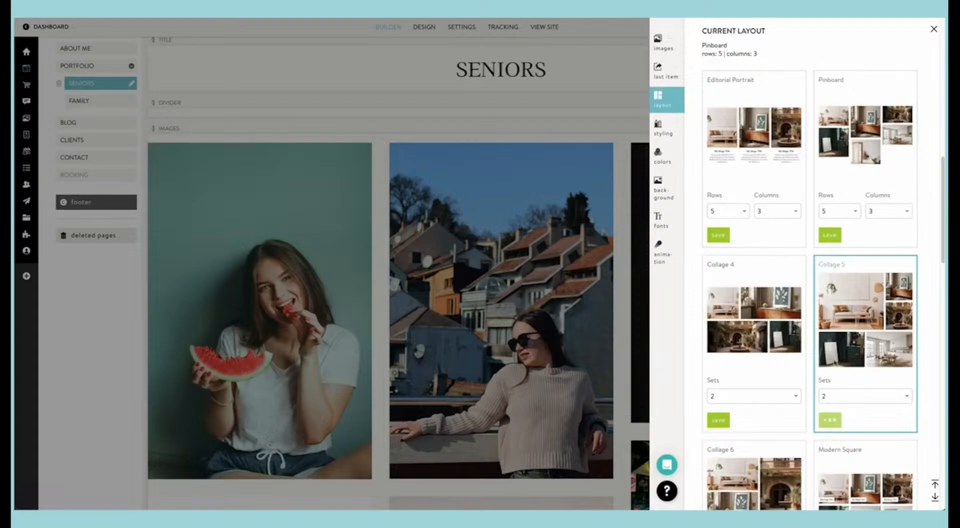
scroll(790, 348, down, 1)
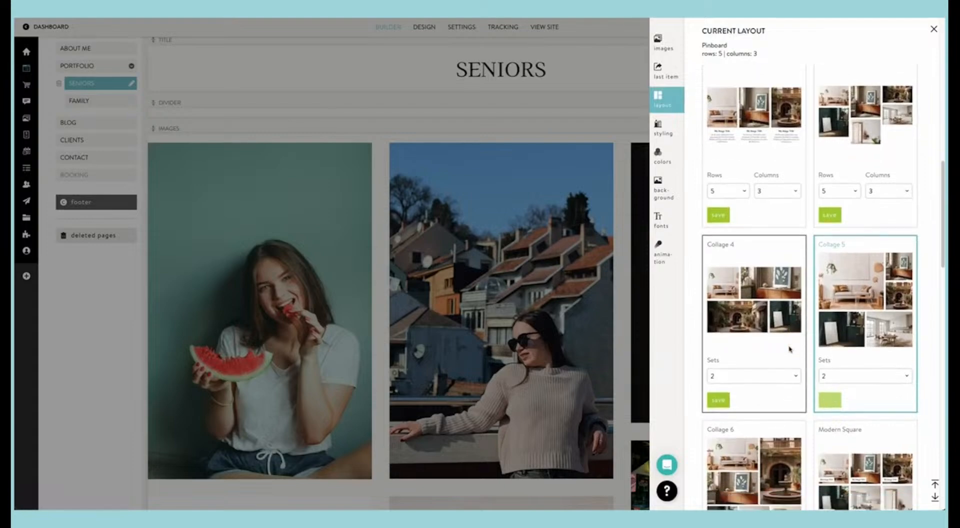
scroll(790, 348, down, 2)
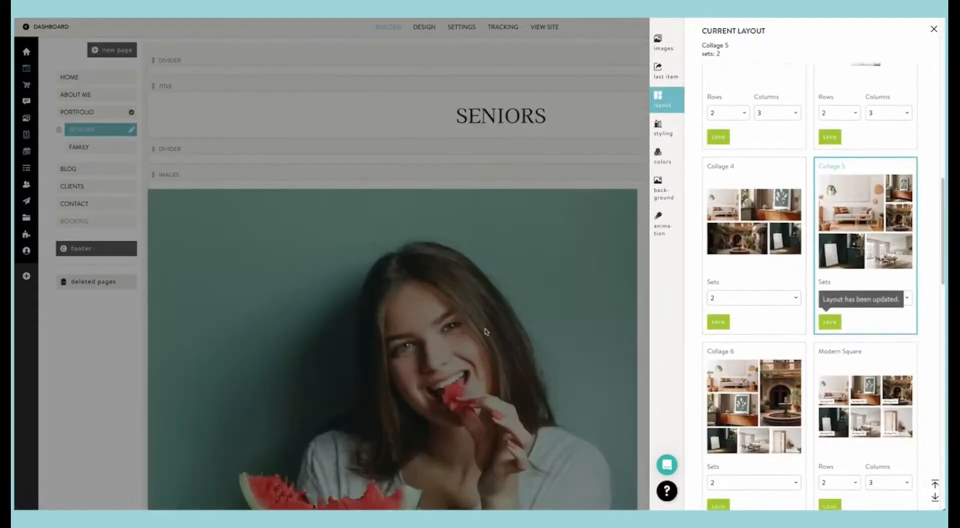
click(505, 336)
scroll(505, 336, down, 5)
scroll(505, 336, down, 3)
scroll(505, 334, up, 8)
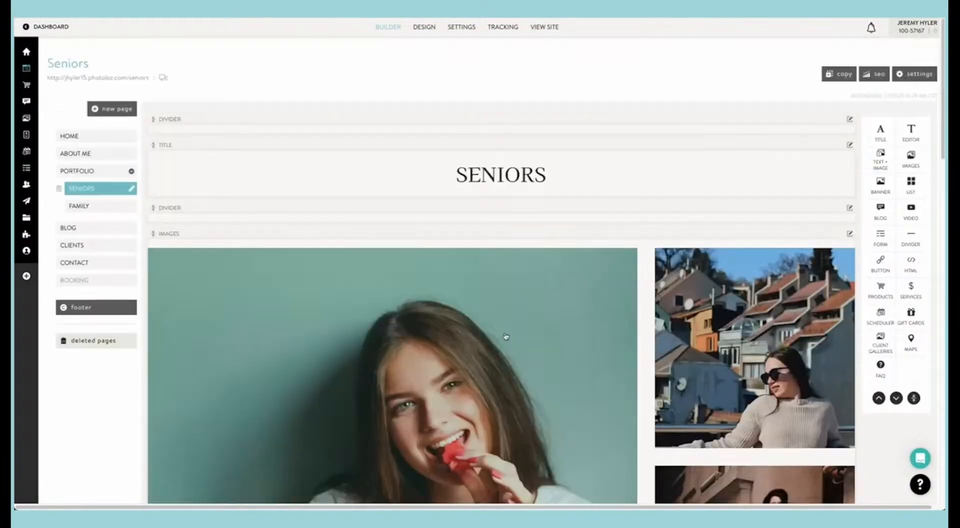
Step: View the live Seniors page and look through the whole collage gallery
click(132, 79)
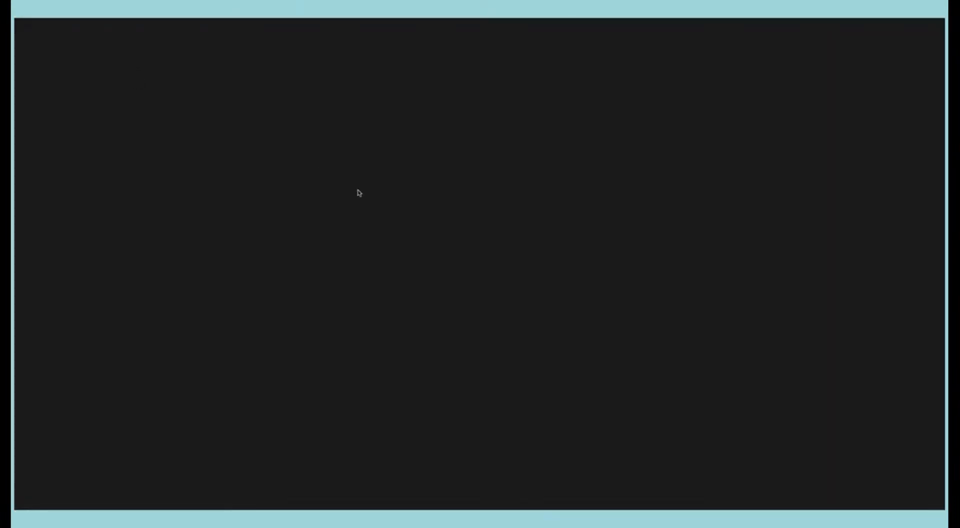
scroll(414, 257, down, 15)
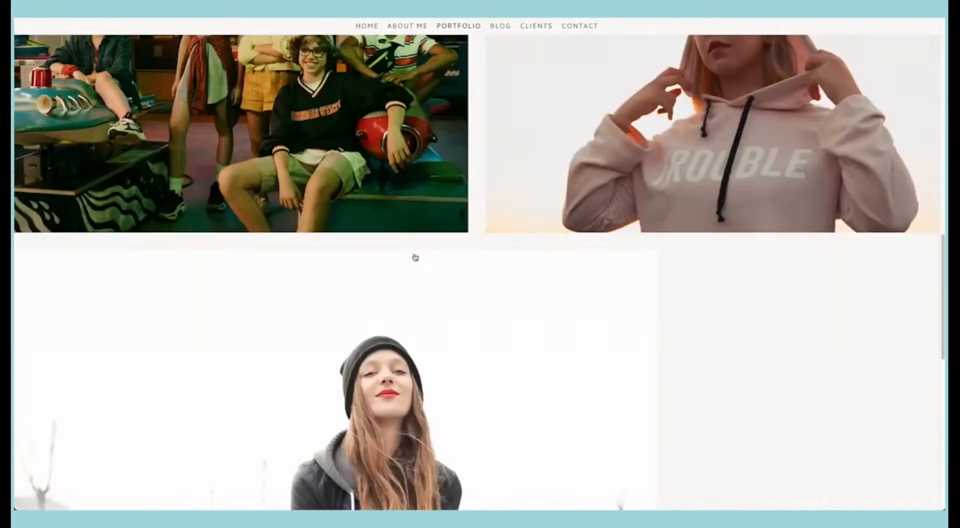
scroll(415, 257, down, 5)
scroll(415, 257, up, 20)
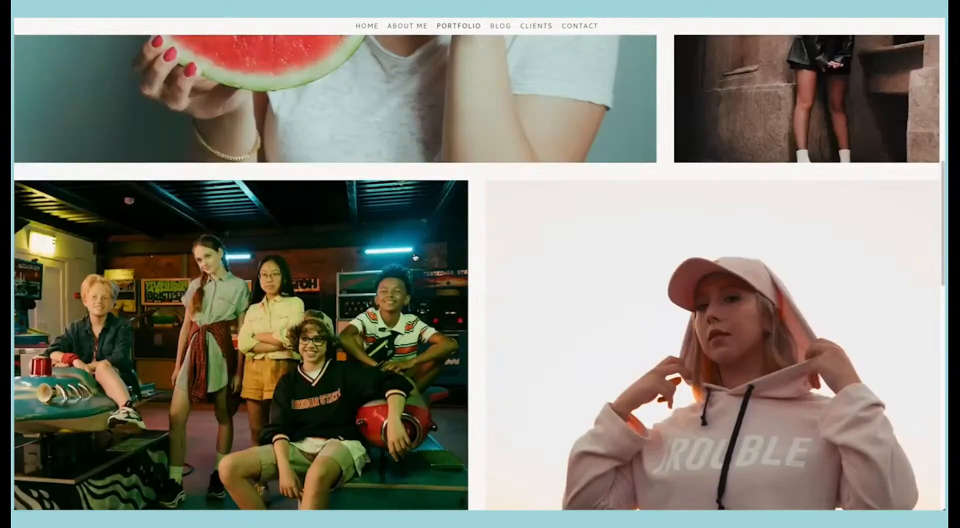
scroll(414, 257, up, 2)
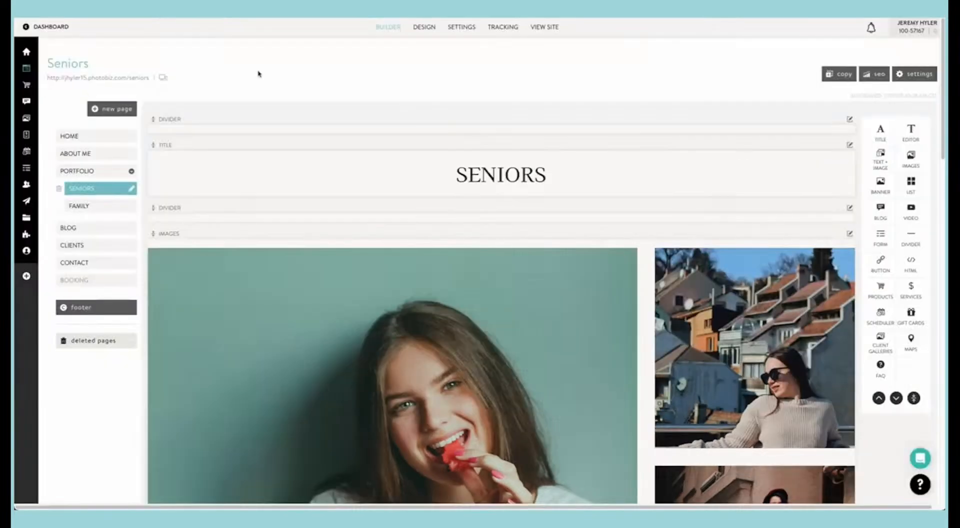
Step: Apply the Pinboard layout with 2 rows and 3 columns to the Seniors images block and review the page
click(497, 230)
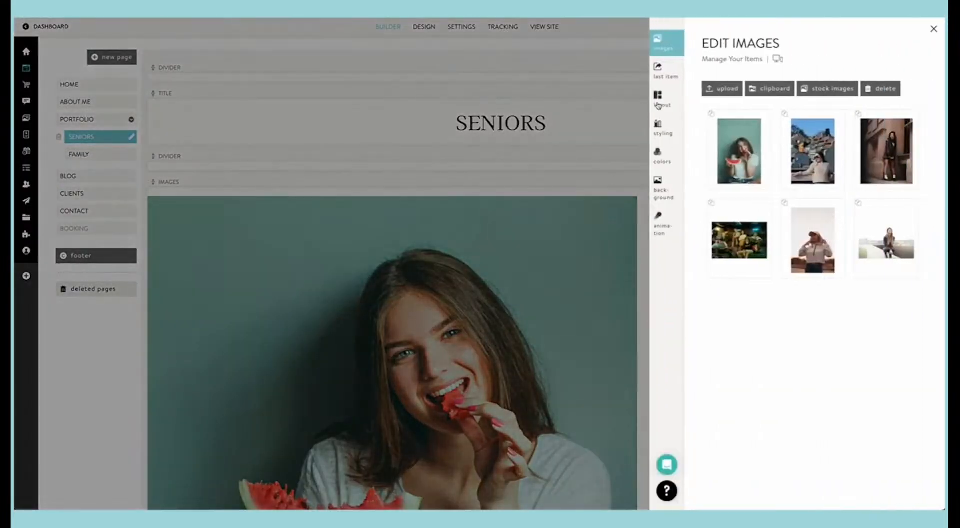
click(658, 100)
scroll(852, 295, down, 10)
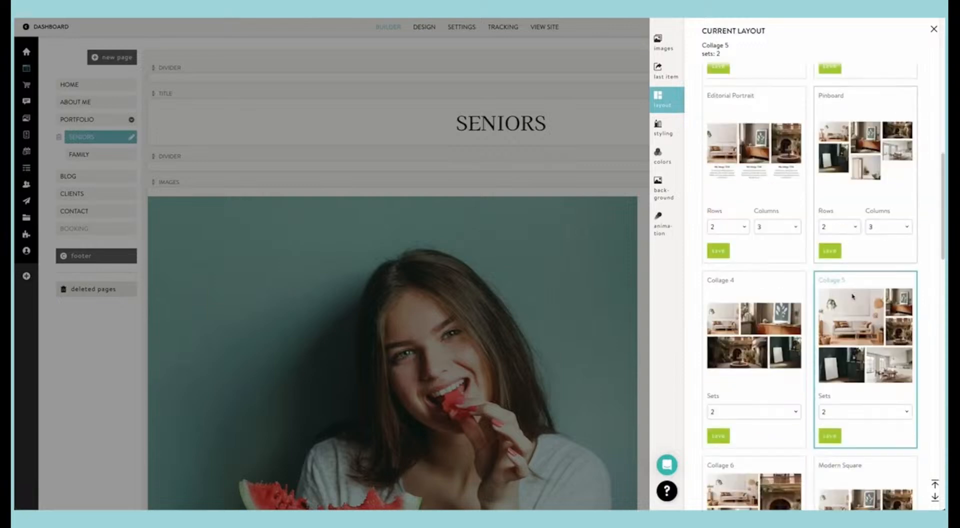
scroll(845, 387, down, 1)
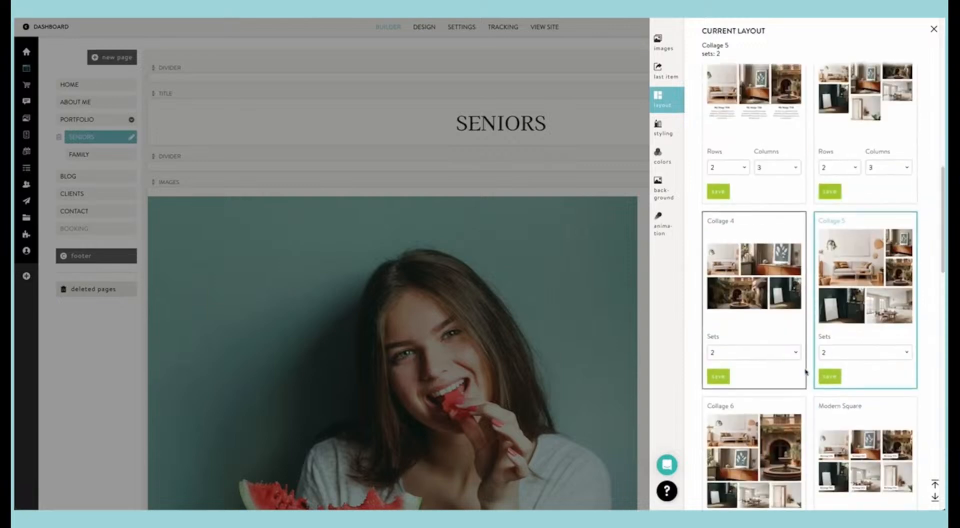
scroll(840, 384, up, 3)
click(834, 384)
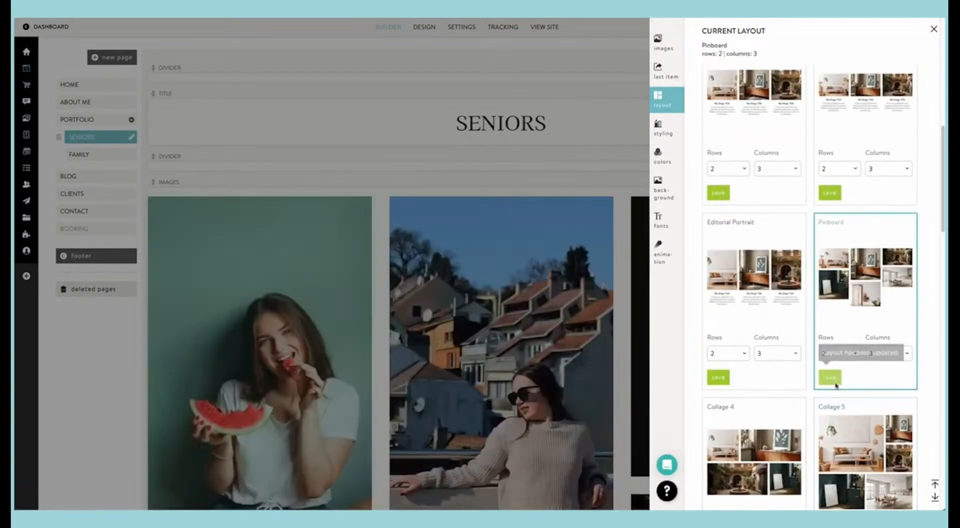
click(576, 319)
scroll(608, 327, down, 6)
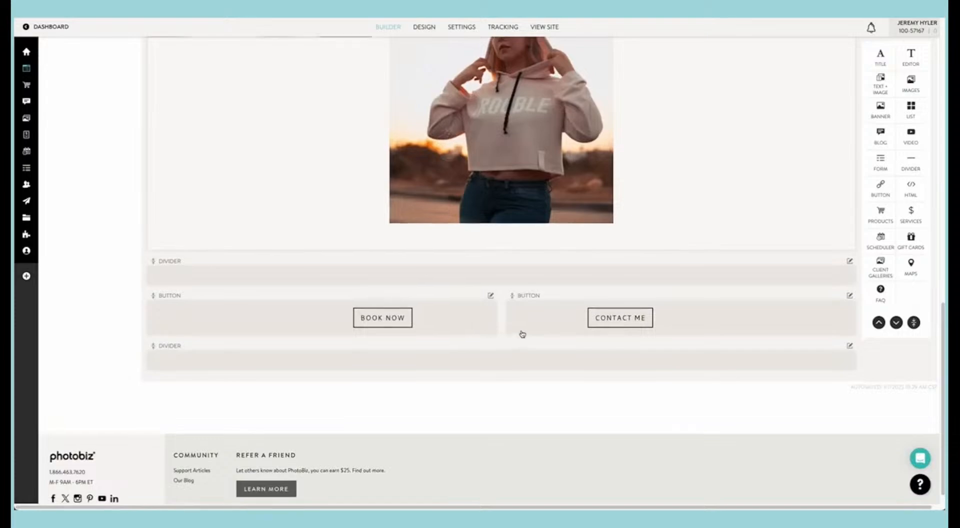
scroll(520, 332, up, 10)
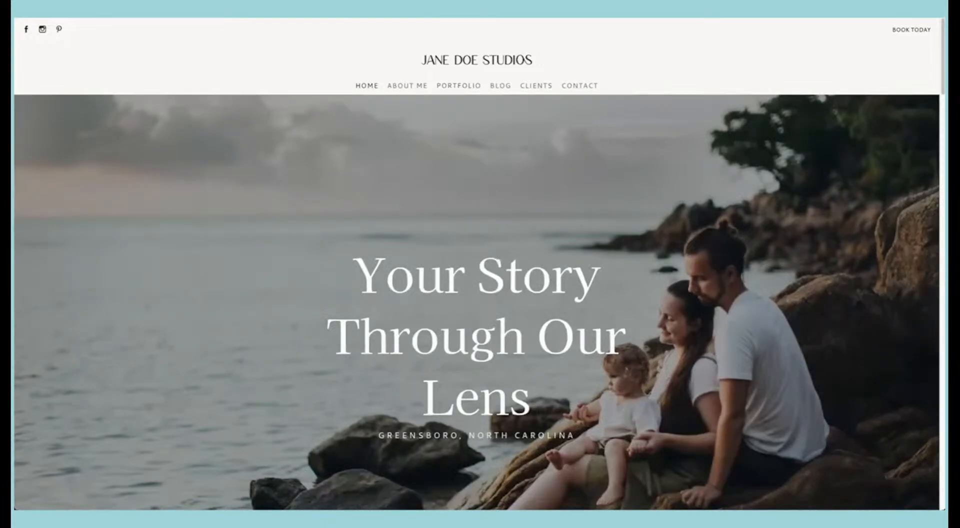
Step: Open the Seniors gallery from the live site's Portfolio drop-down and look over its pinboard arrangement
mouse_move(458, 87)
click(459, 104)
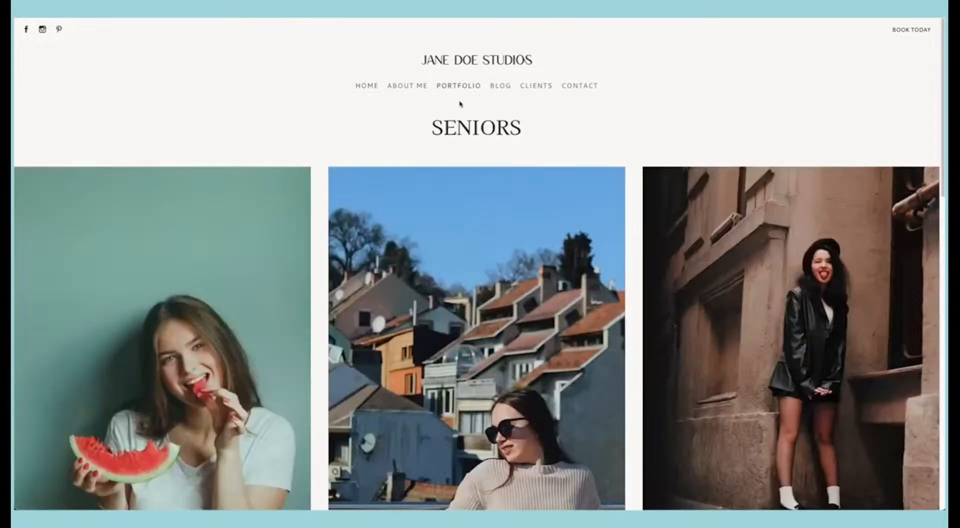
scroll(534, 141, down, 15)
scroll(534, 140, up, 15)
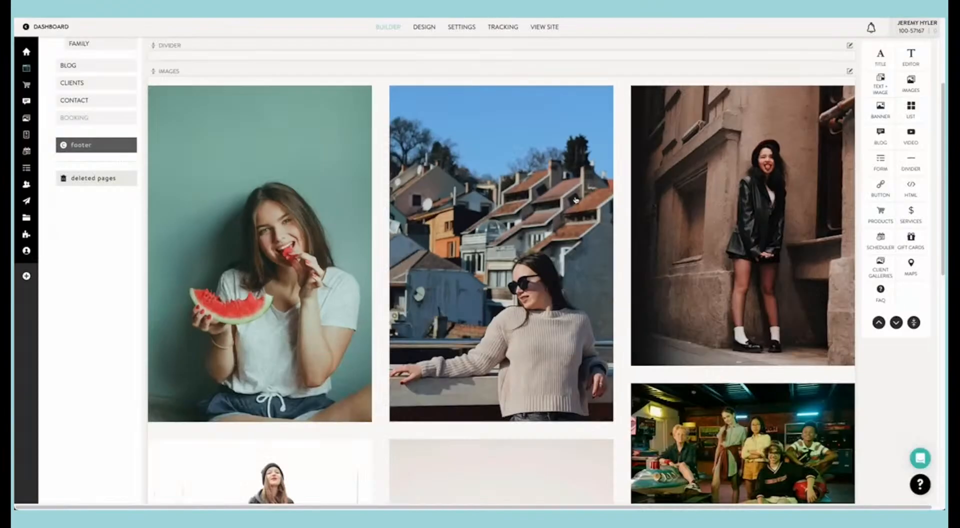
Step: Set the space between items to None in the Seniors images block's styling, save, and check the live page
click(686, 89)
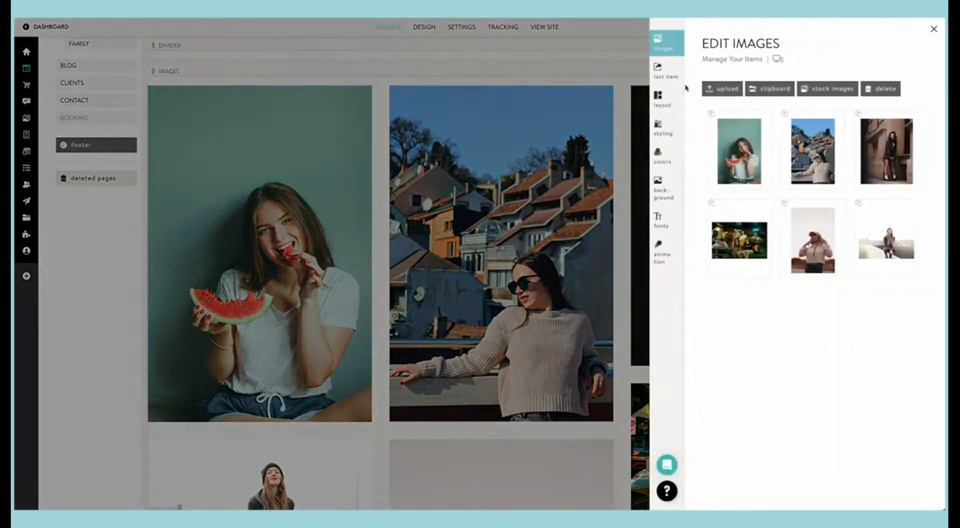
click(664, 130)
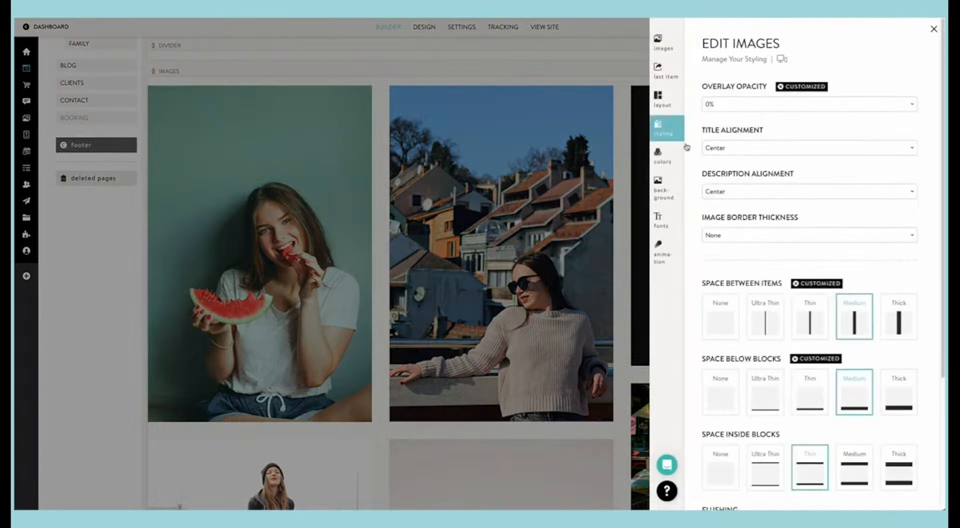
scroll(756, 240, down, 3)
click(719, 144)
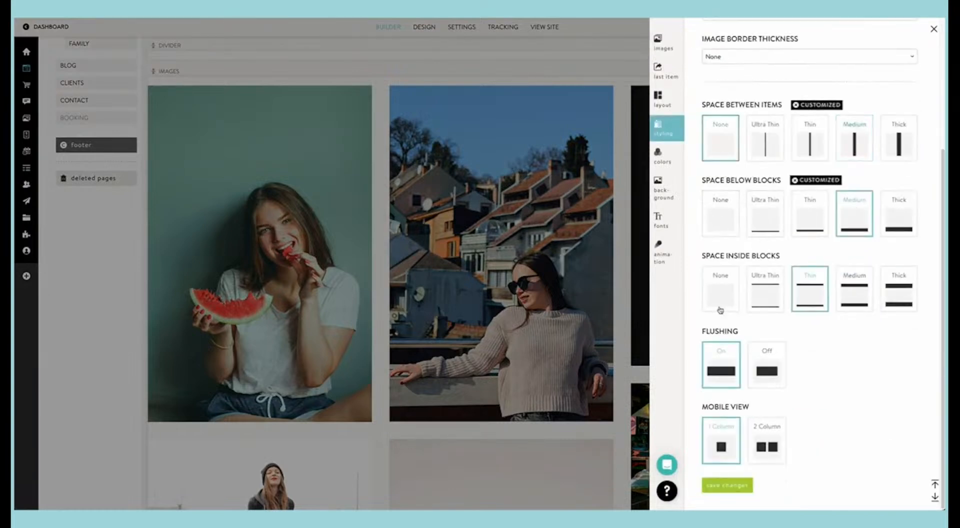
click(725, 484)
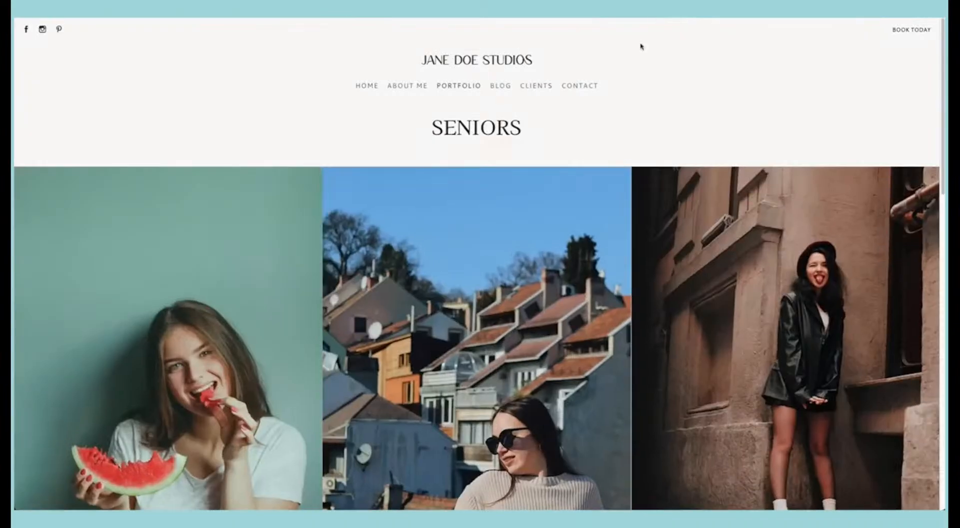
scroll(606, 163, down, 10)
scroll(649, 184, up, 5)
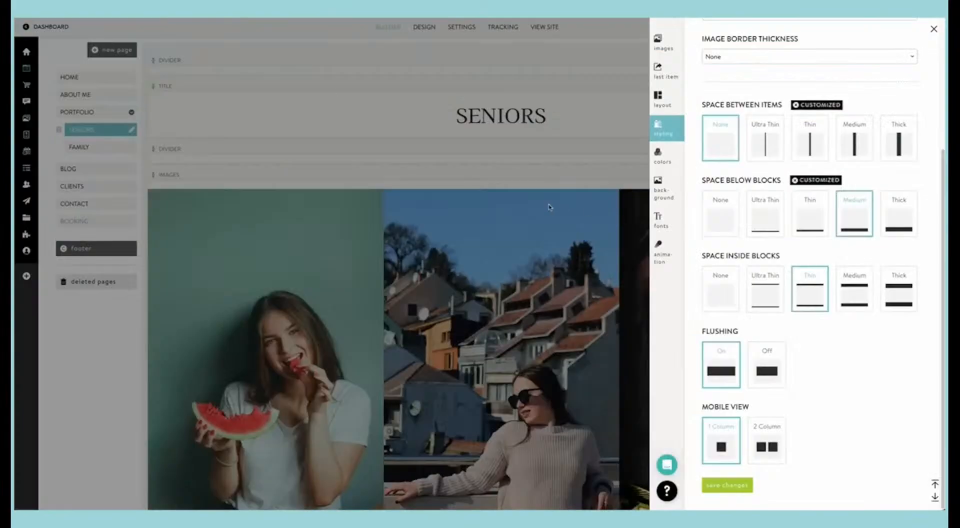
Step: Set the Seniors images block's space between items to Thick, save, and check the gallery on the live page
click(873, 150)
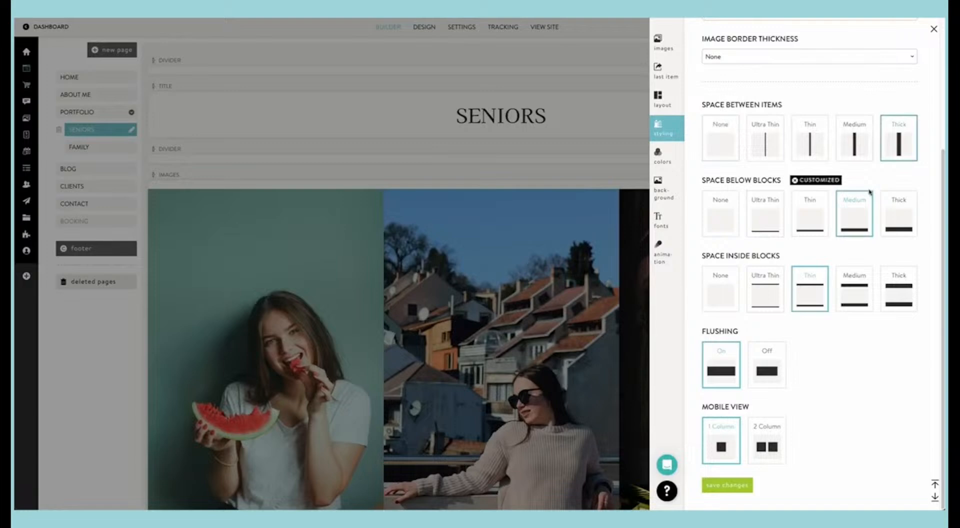
click(729, 484)
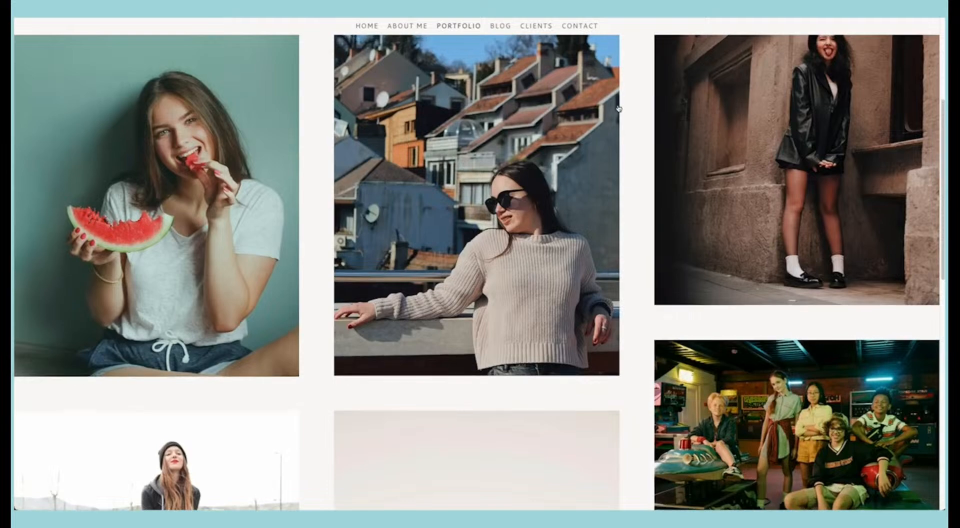
key(F5)
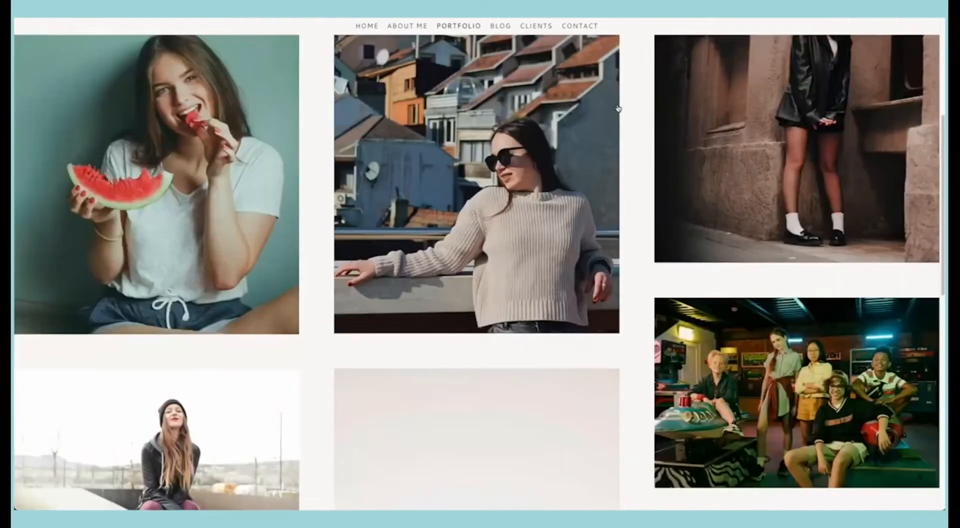
scroll(618, 109, down, 10)
scroll(618, 109, up, 15)
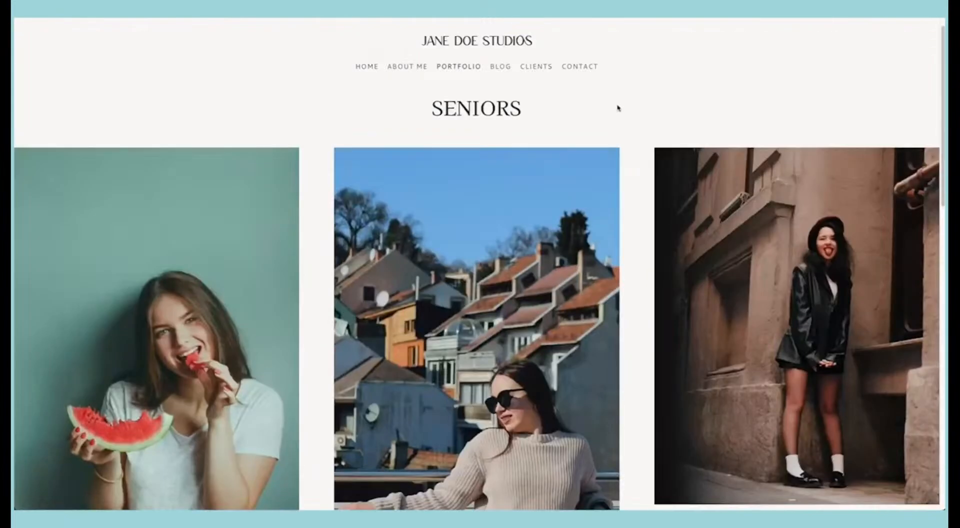
scroll(618, 109, up, 1)
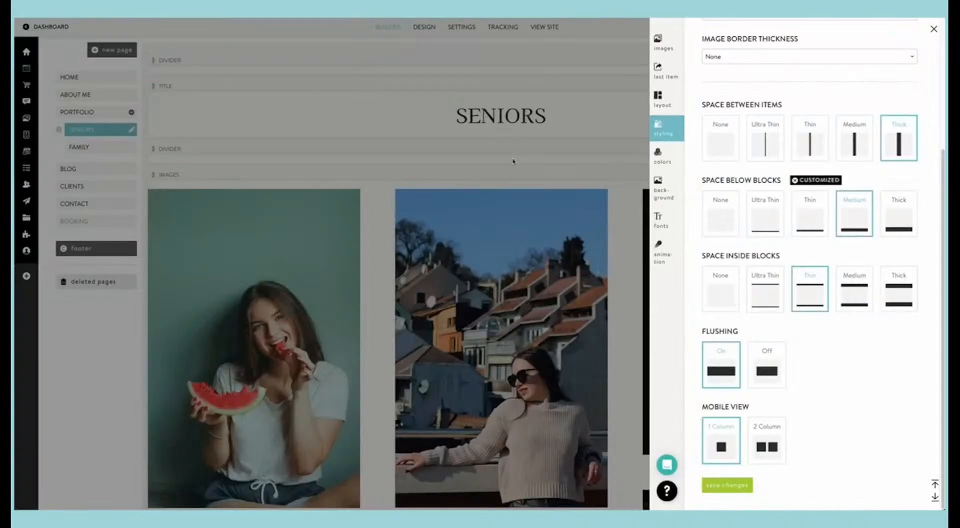
click(513, 161)
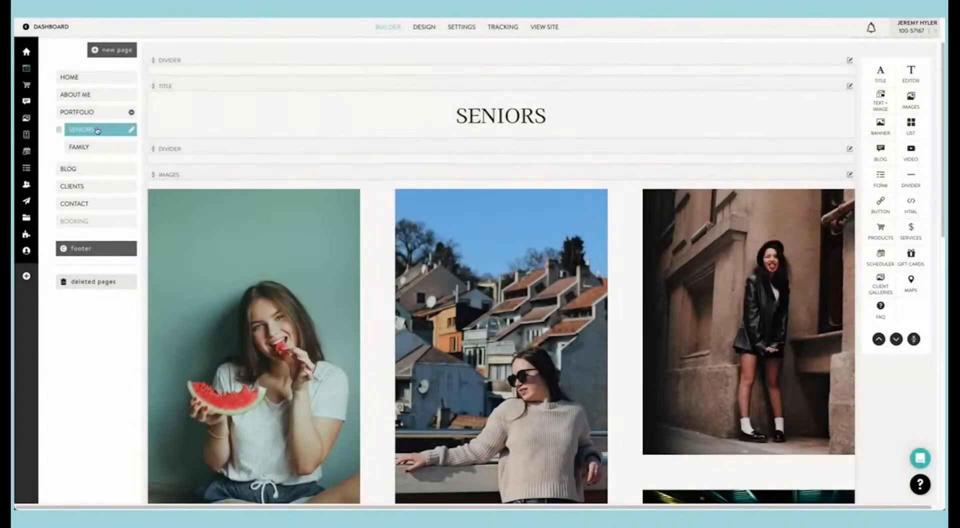
Step: Delete the placeholder images block from the Family page
click(106, 147)
scroll(464, 168, down, 3)
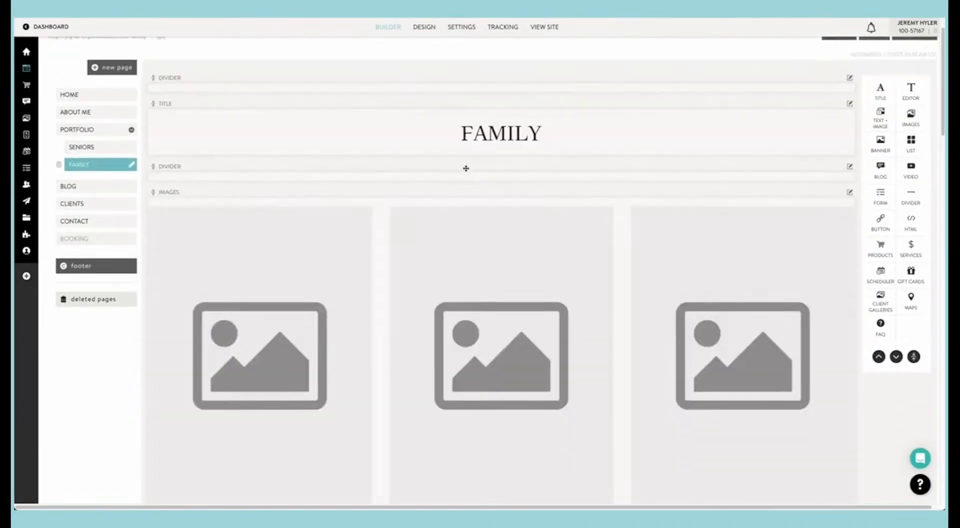
click(472, 173)
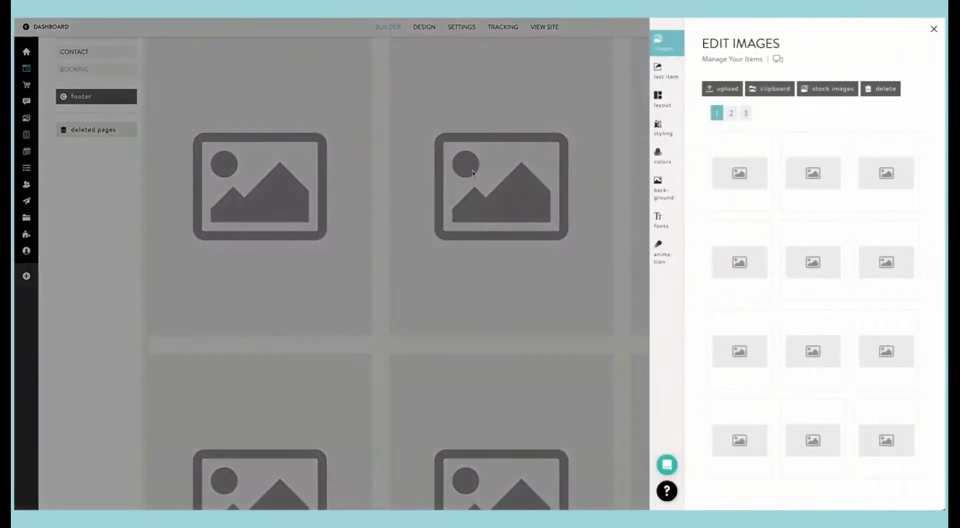
click(577, 134)
scroll(797, 181, up, 3)
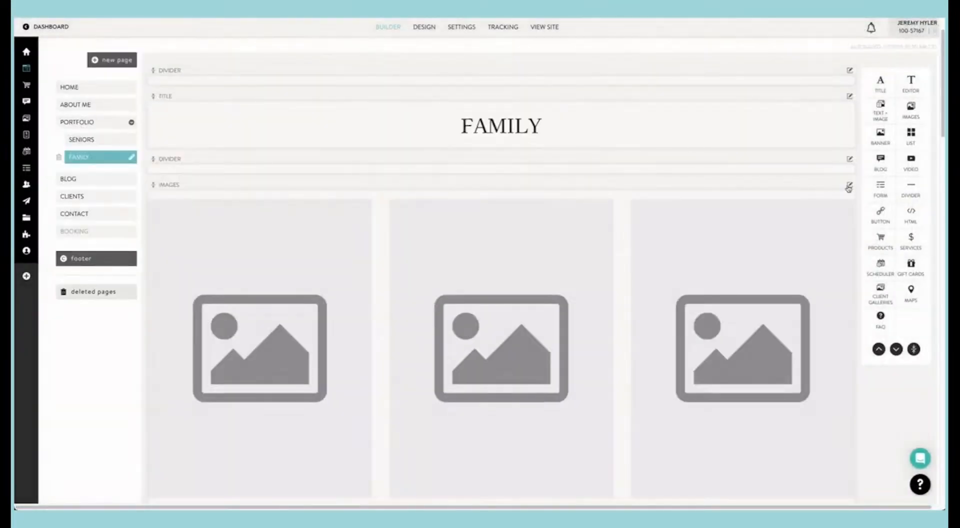
click(849, 187)
click(822, 241)
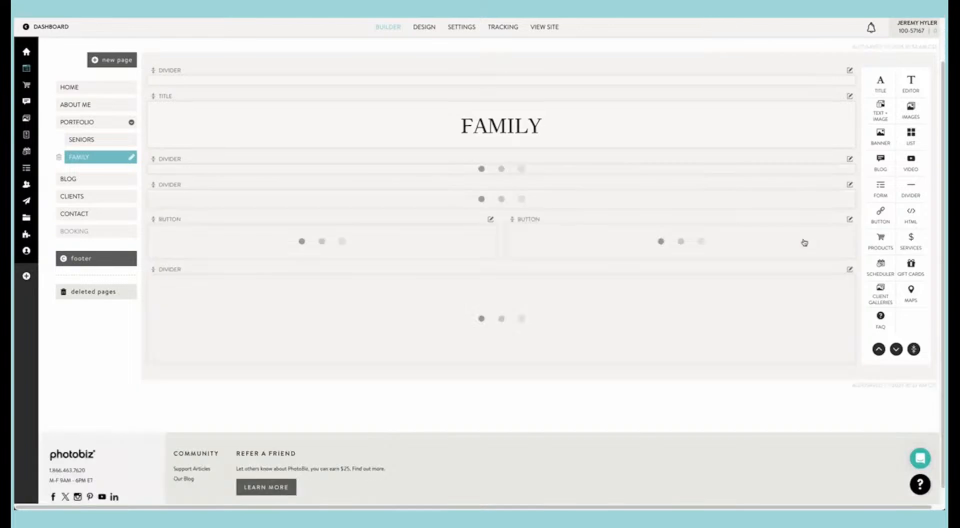
Step: Duplicate the images block on the Seniors page and check the copy beneath the original
click(100, 139)
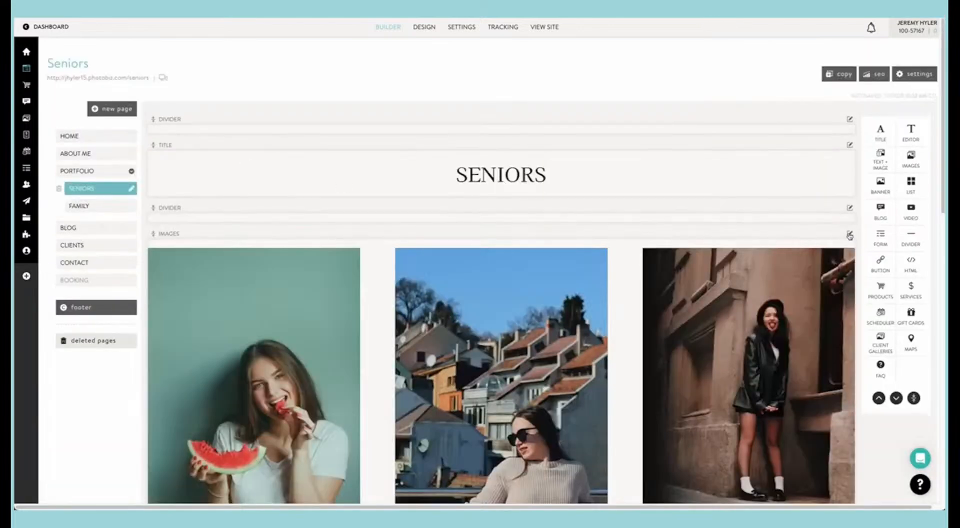
click(849, 236)
click(827, 267)
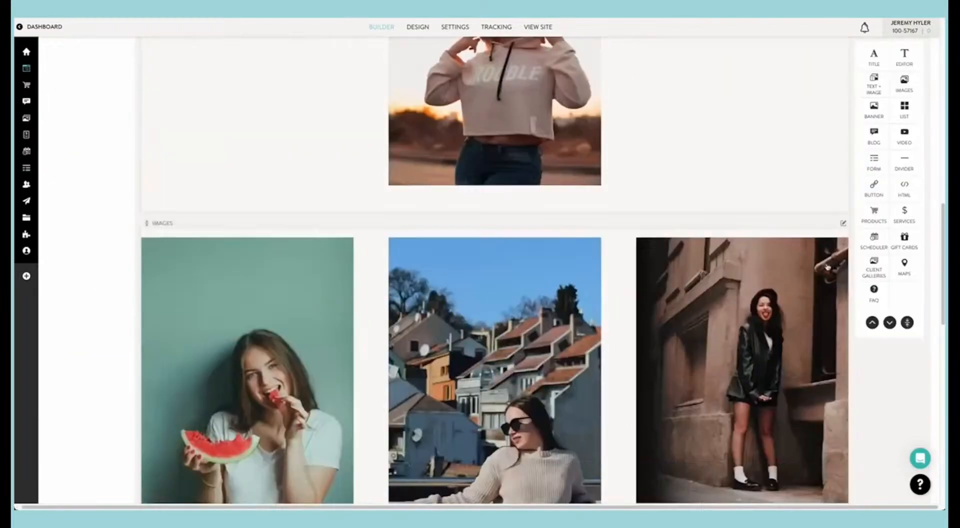
scroll(334, 195, down, 6)
scroll(335, 195, up, 20)
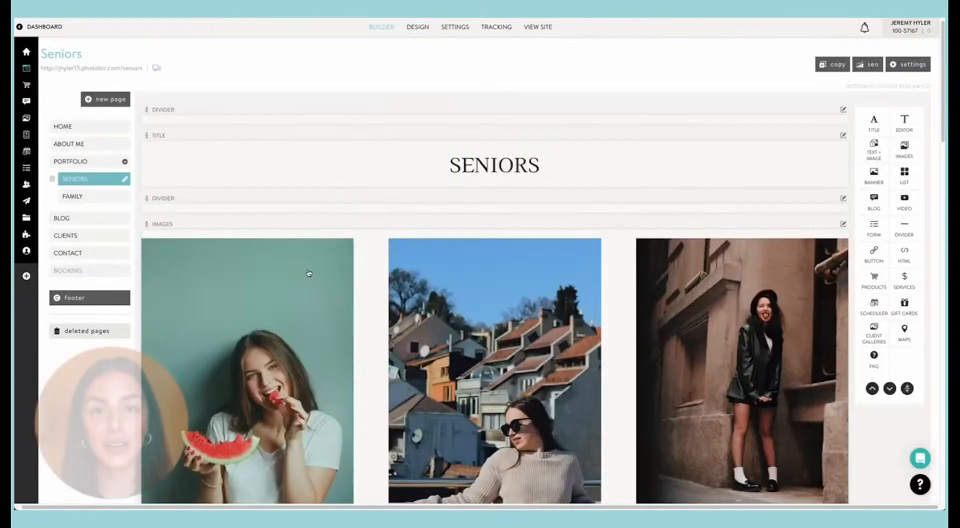
Step: Move one of the two identical images blocks from the Seniors page to the Family page and open Family
drag(308, 273, 99, 195)
mouse_move(81, 197)
mouse_down()
mouse_move(167, 215)
mouse_move(92, 125)
mouse_move(86, 196)
mouse_up()
click(84, 197)
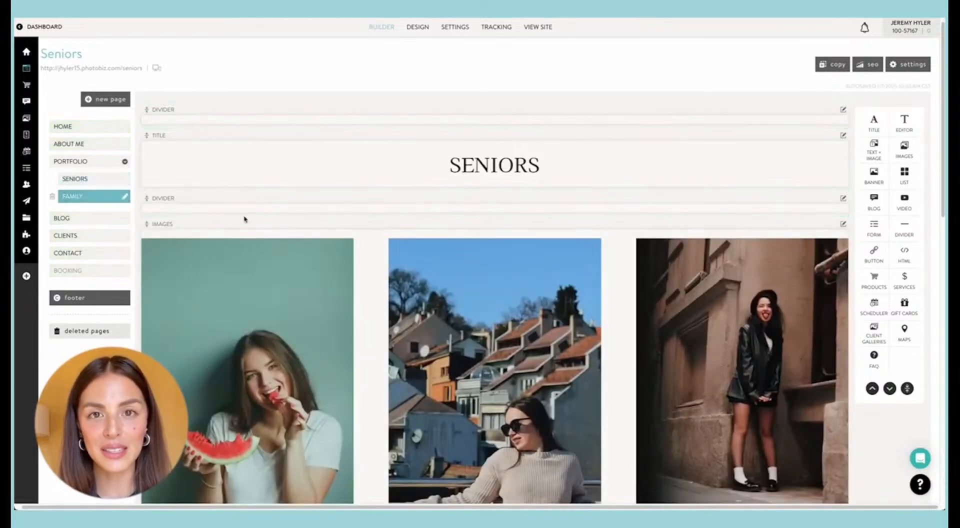
Step: Place the transferred images block directly below the title on the Family page
scroll(394, 251, down, 12)
scroll(395, 251, up, 10)
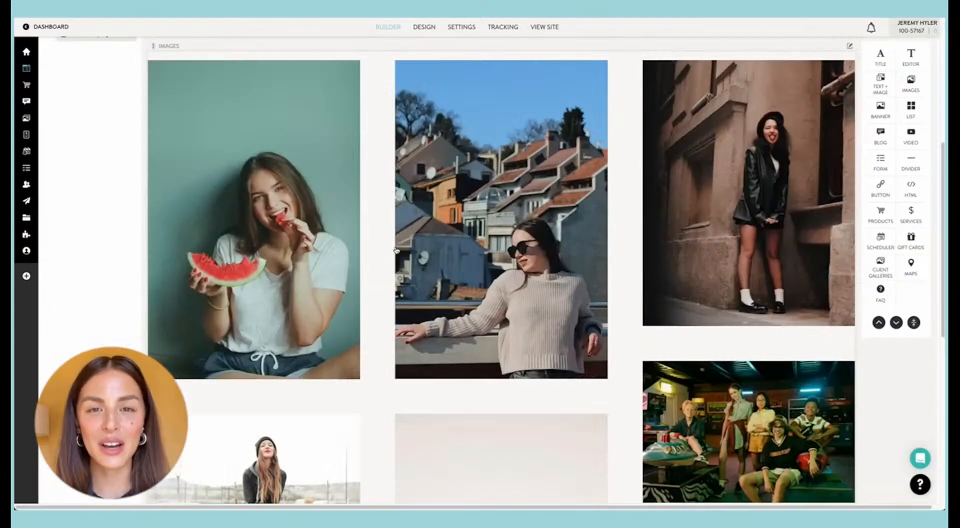
drag(412, 292, 437, 200)
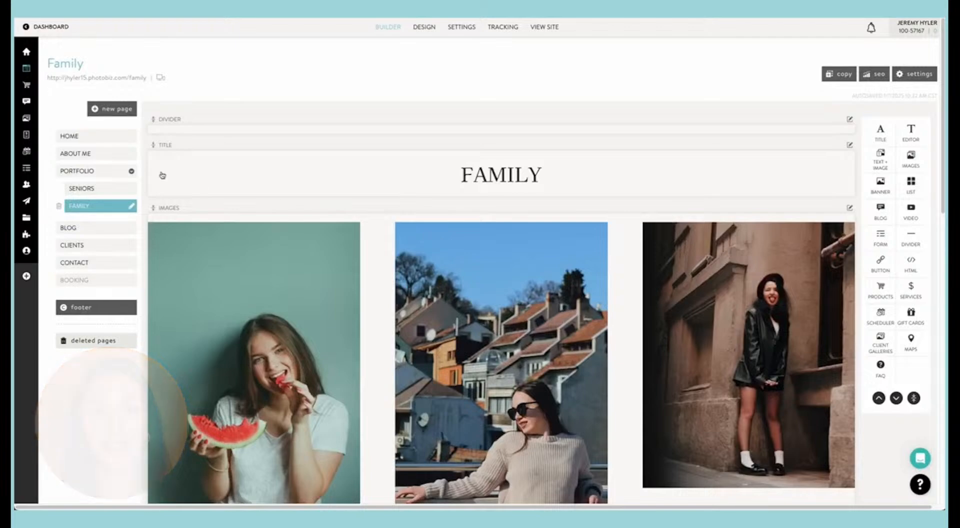
Step: Check the Seniors gallery, and on the Family page move the divider below the images block up between the title and images
click(94, 187)
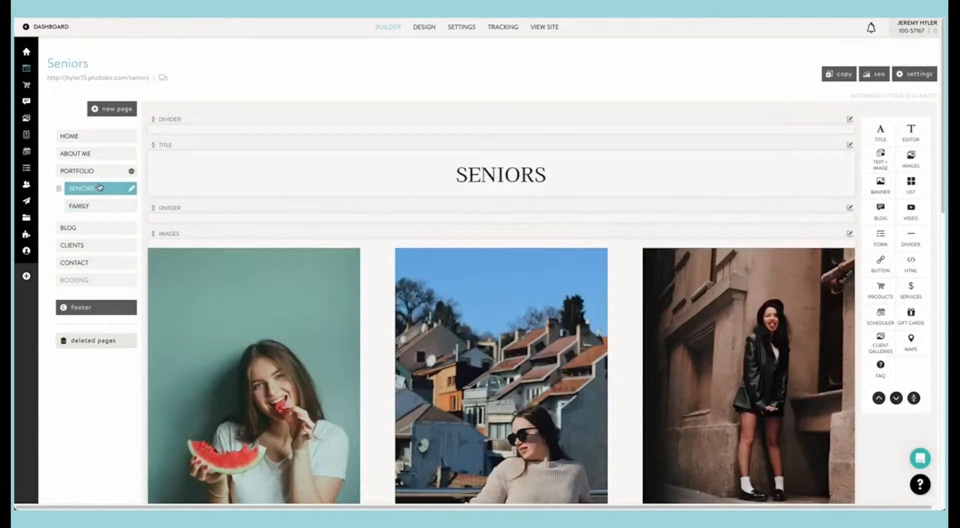
click(80, 205)
scroll(382, 242, down, 10)
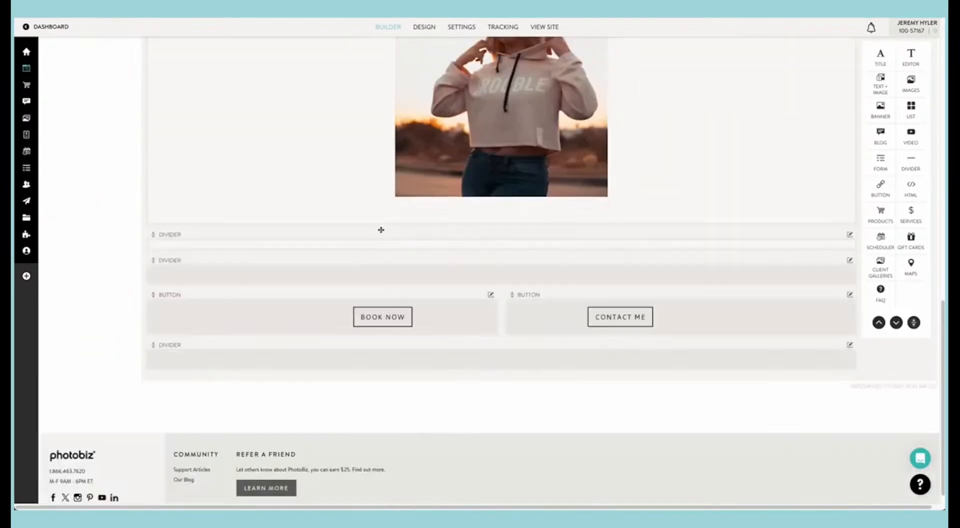
drag(398, 249, 408, 198)
scroll(399, 248, up, 10)
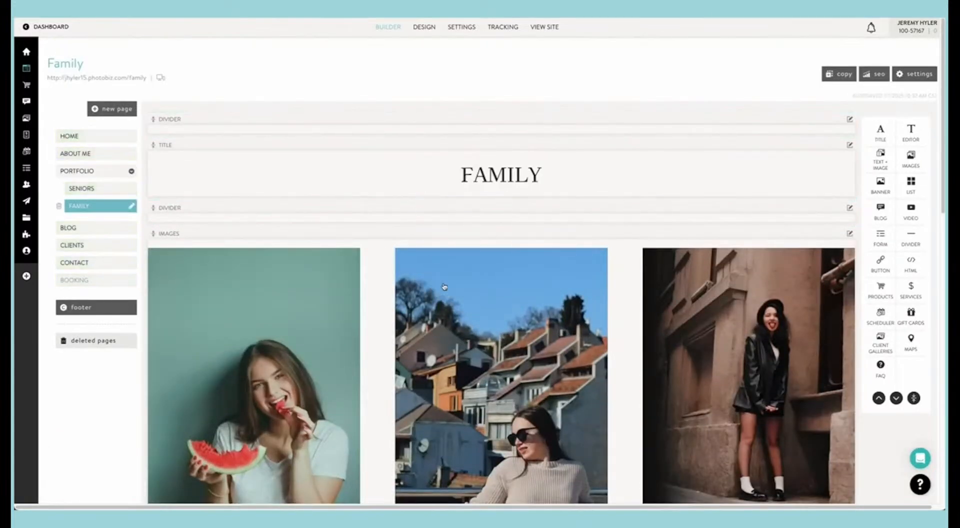
Step: Delete all the senior portraits from the images block on the Family page
click(447, 286)
click(894, 281)
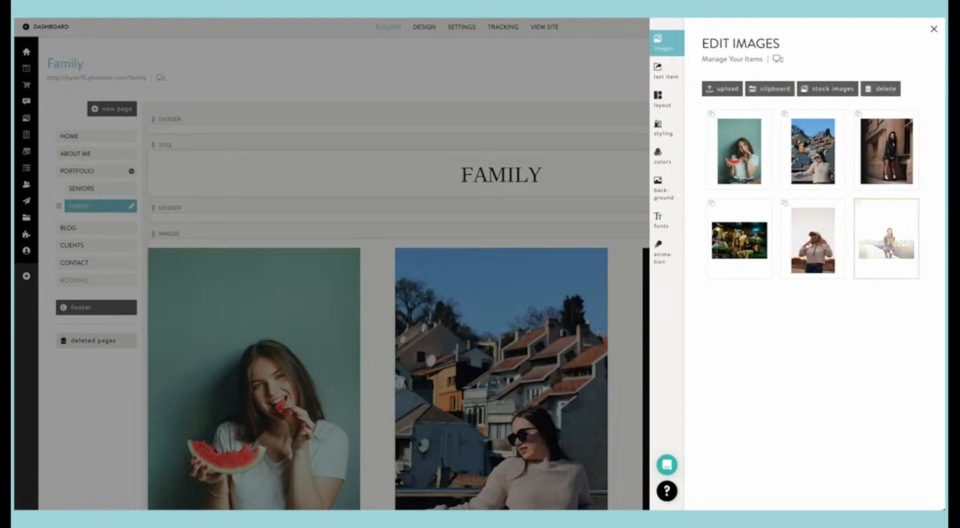
drag(899, 311, 743, 146)
click(880, 89)
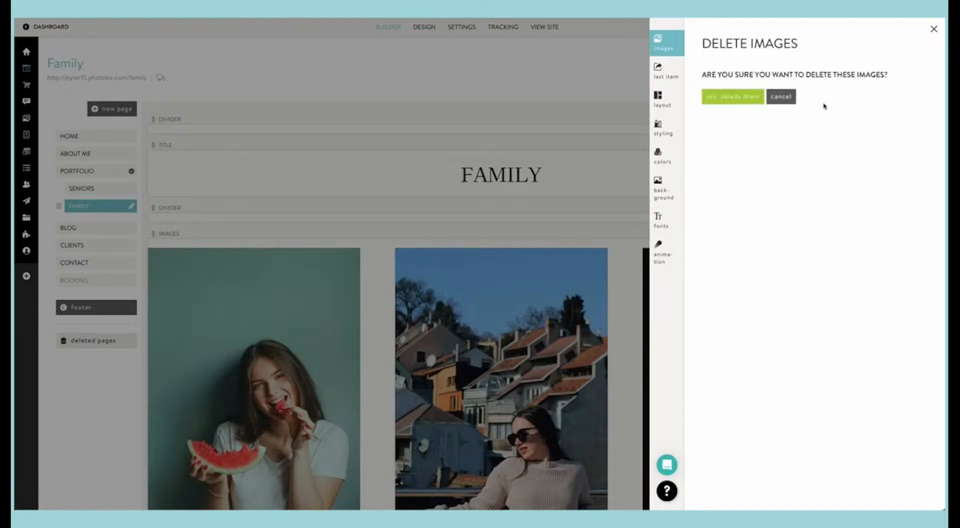
click(713, 100)
Step: Insert all five images from the clipboard's family folder into the Family page's images block and close its editor
click(781, 97)
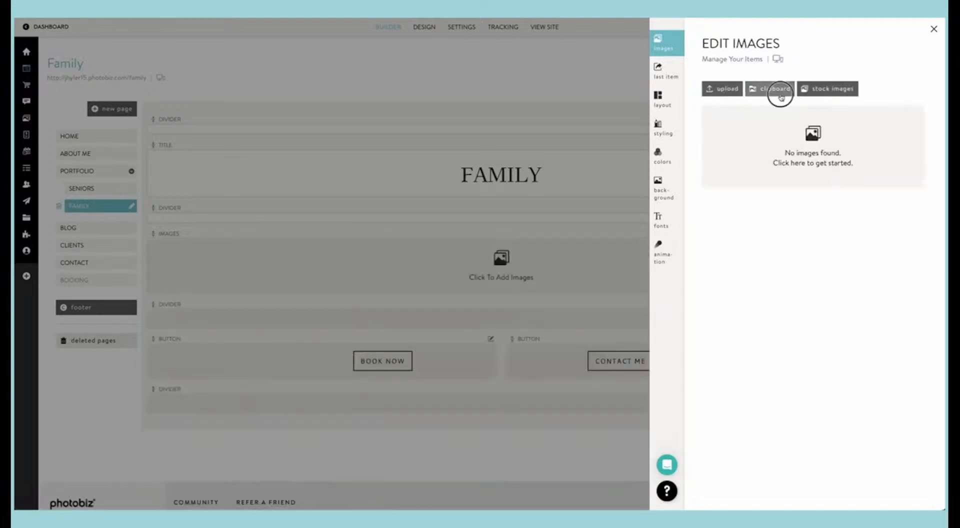
click(735, 112)
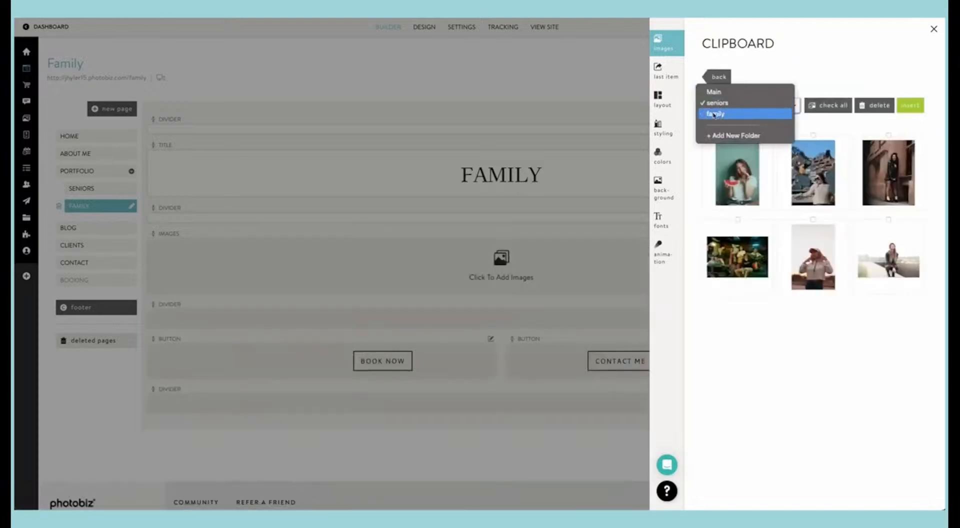
click(715, 114)
click(910, 105)
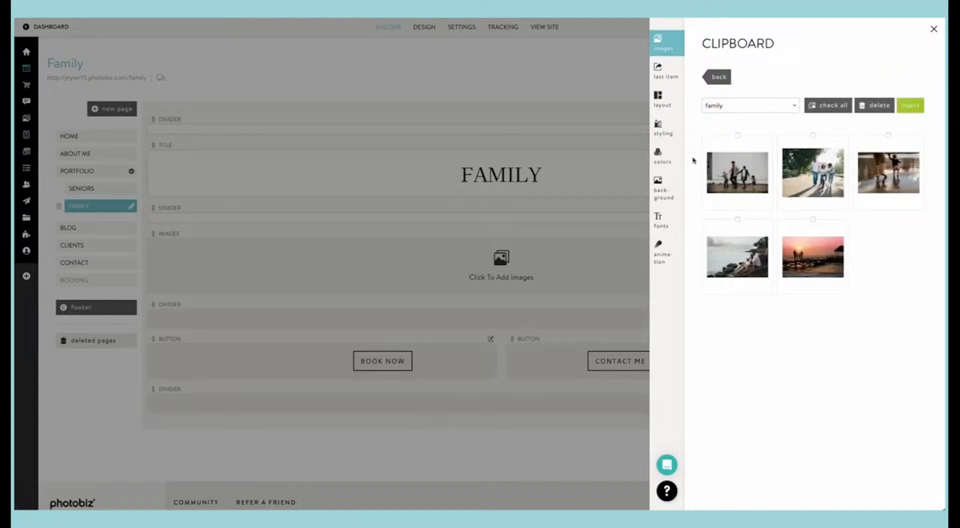
drag(693, 157, 879, 280)
click(909, 108)
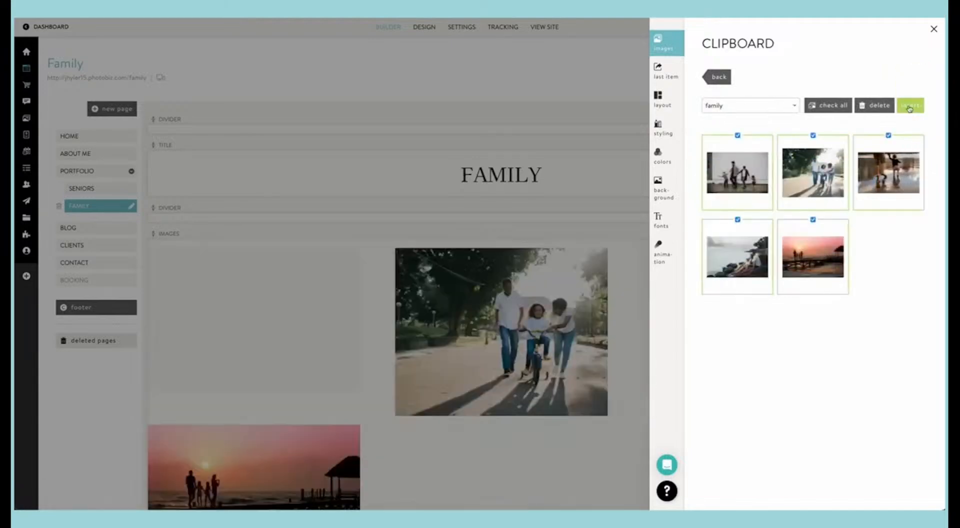
click(450, 217)
Step: Open the Family page under Portfolio on the live site and examine how its gallery images are arranged
scroll(468, 245, down, 6)
scroll(468, 246, up, 6)
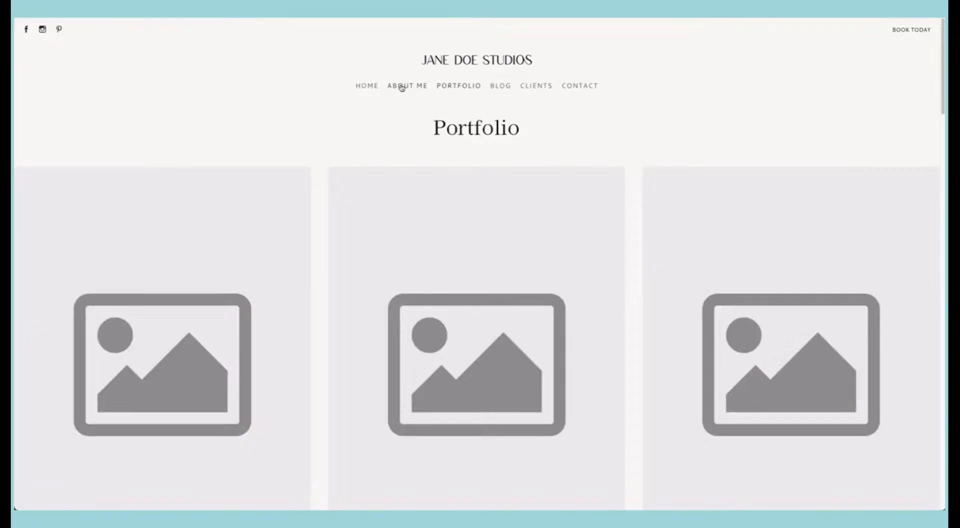
click(399, 87)
mouse_move(460, 92)
click(453, 122)
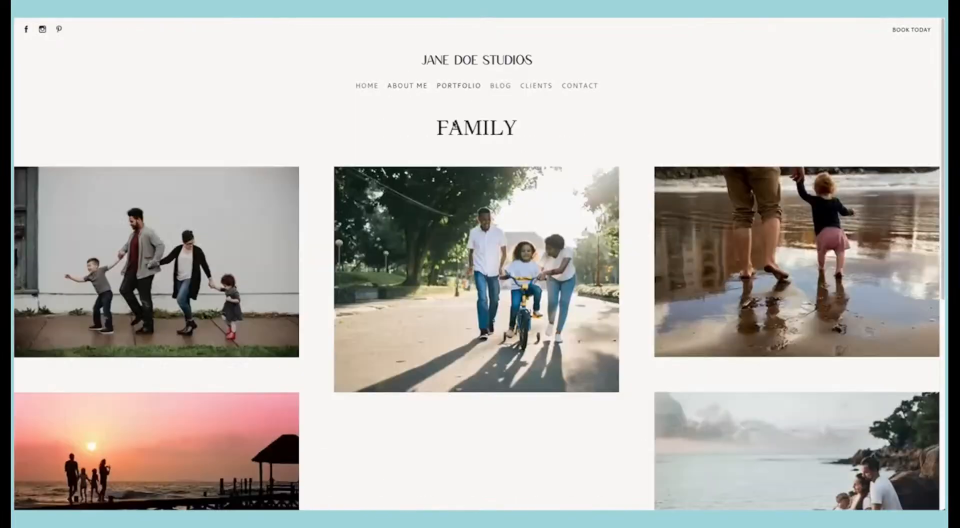
scroll(379, 135, down, 6)
scroll(379, 135, up, 4)
scroll(379, 135, up, 2)
scroll(379, 135, down, 2)
scroll(525, 296, down, 2)
scroll(525, 296, up, 4)
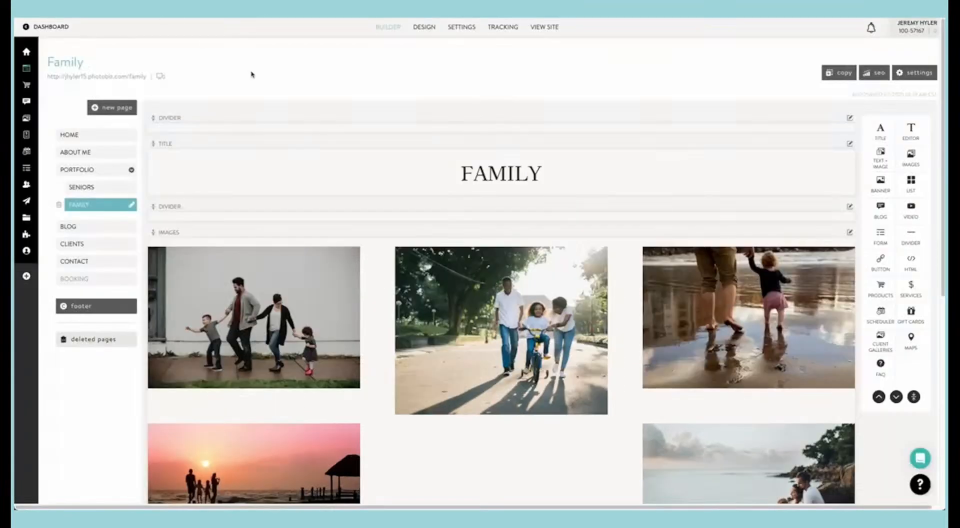
Step: Set the Family images block's Pinboard layout to 2 columns and save it
click(492, 270)
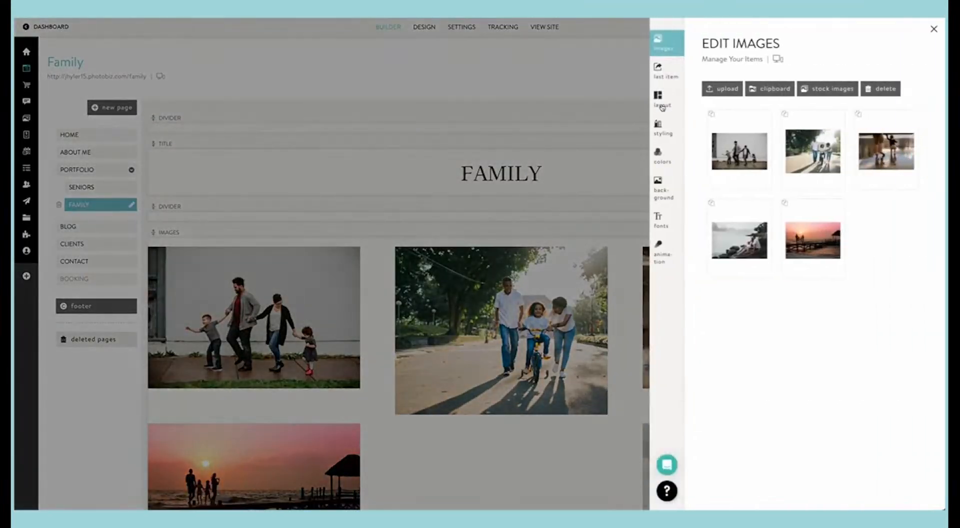
click(662, 106)
scroll(791, 209, down, 5)
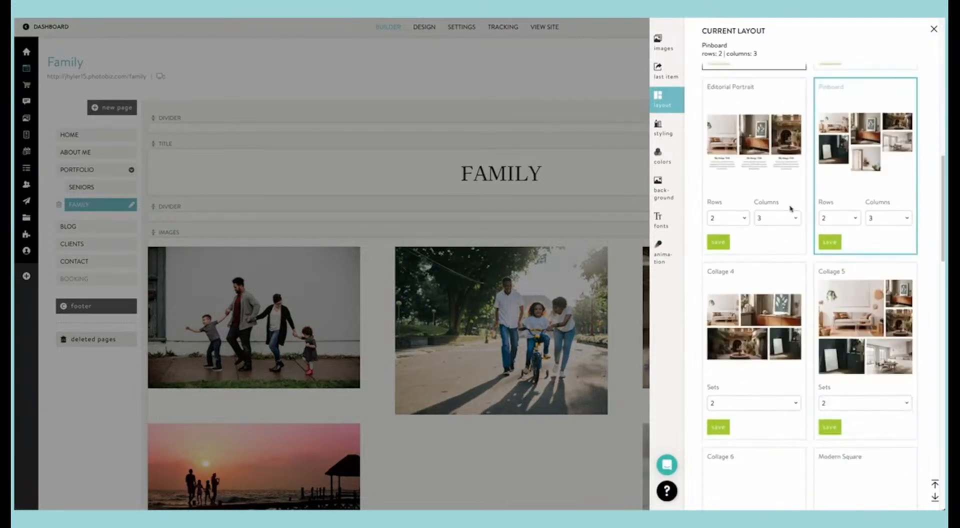
click(889, 218)
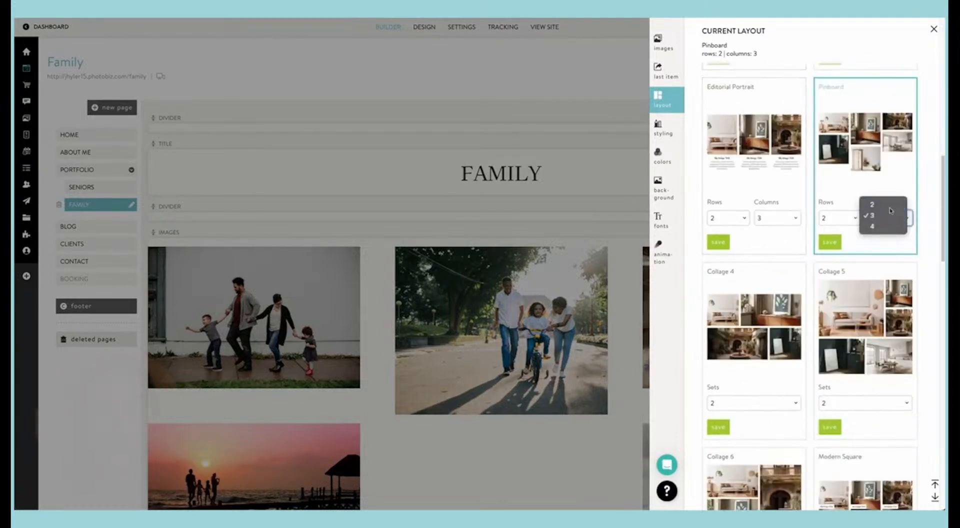
click(889, 206)
click(832, 241)
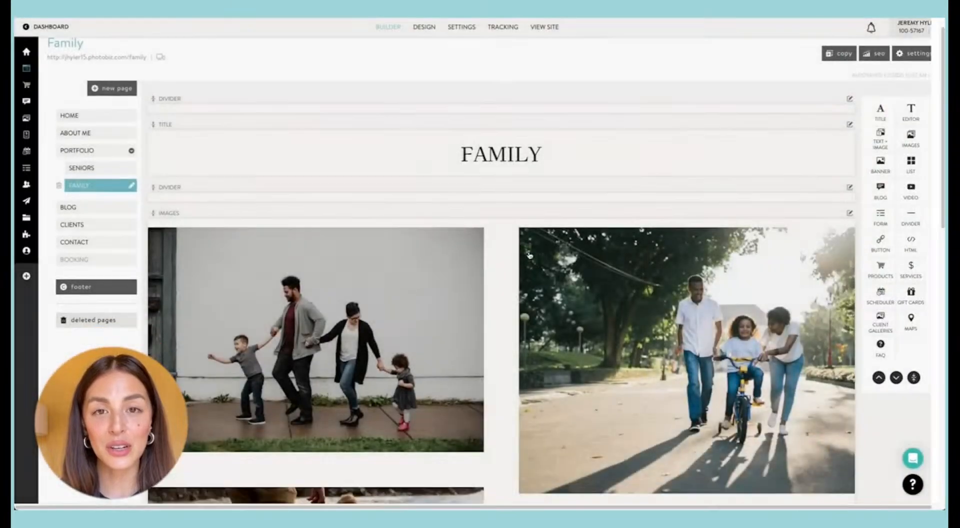
Step: Set the Family images block's last item link to None and save the change
scroll(529, 255, down, 9)
scroll(530, 255, up, 3)
click(580, 262)
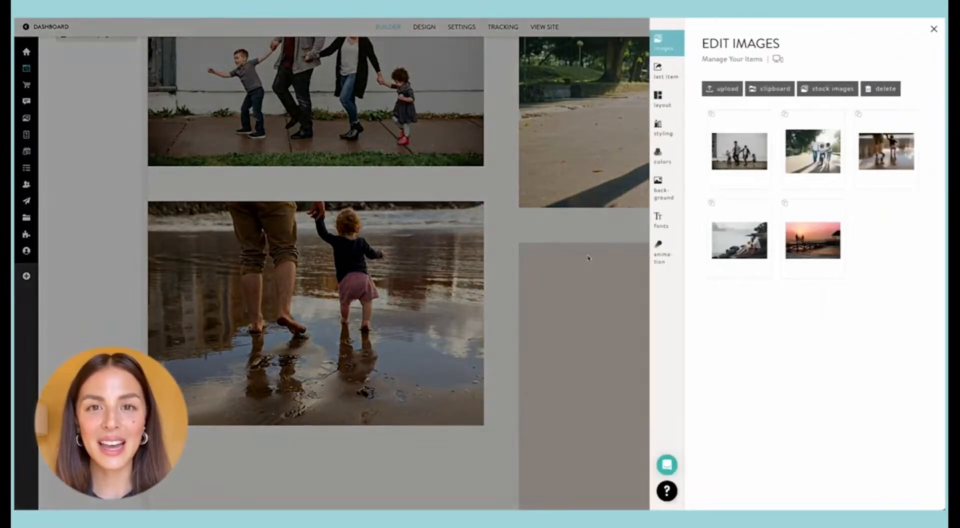
click(660, 71)
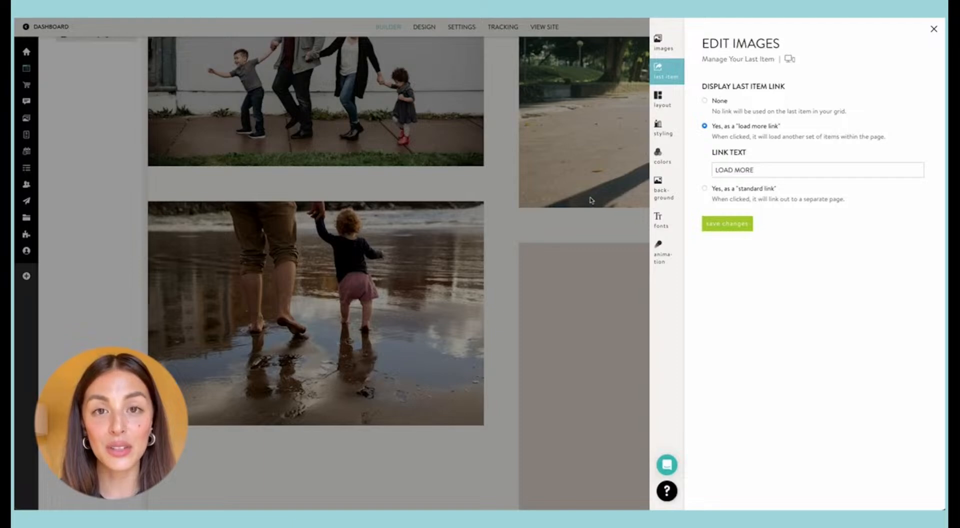
click(706, 101)
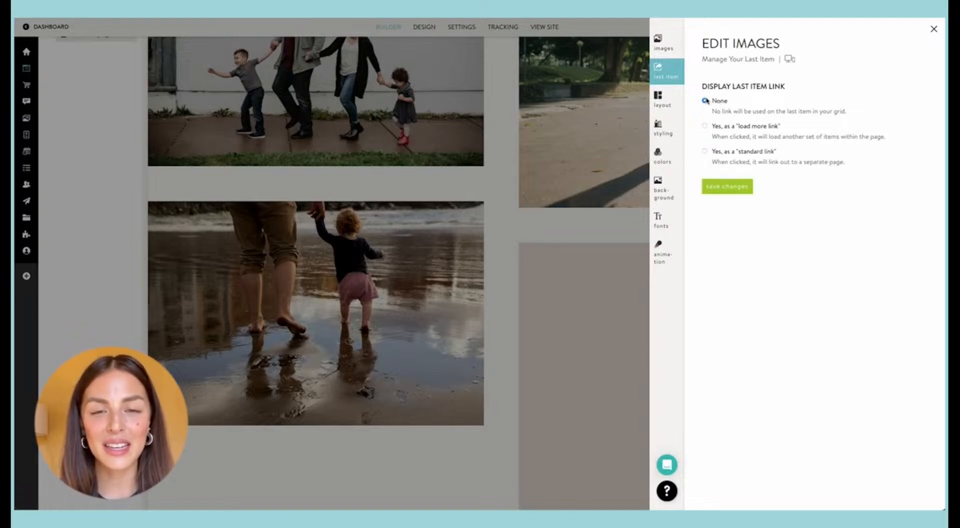
click(721, 187)
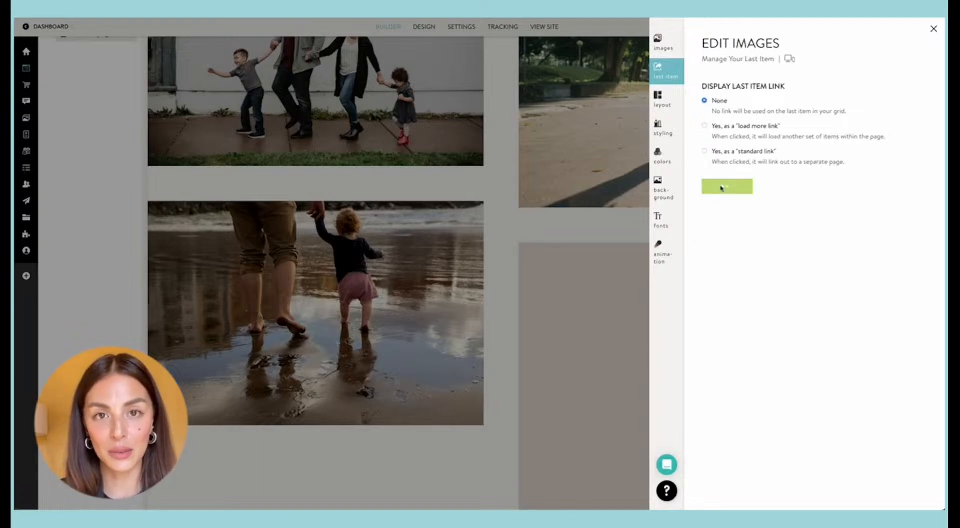
Step: Review the two-column Family gallery in the builder and open its live page to check it
scroll(499, 211, down, 8)
scroll(499, 212, up, 10)
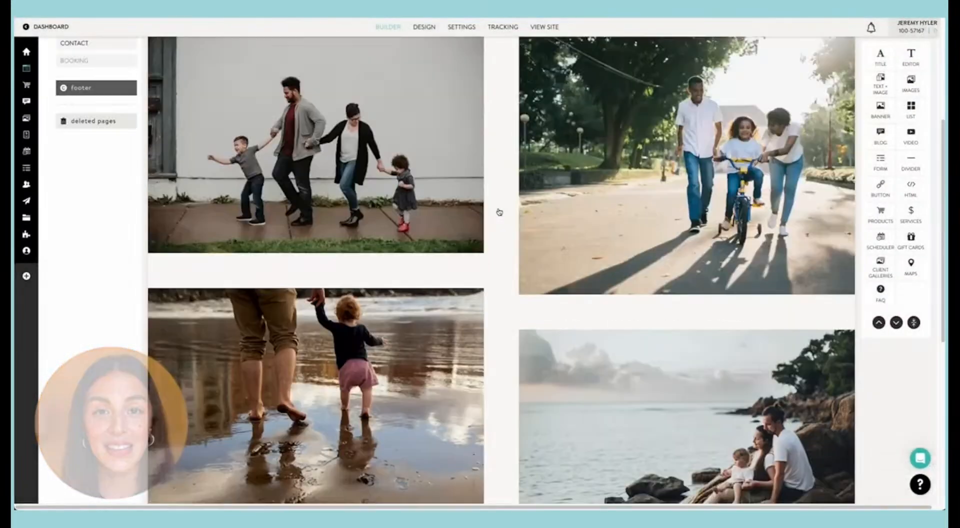
scroll(499, 212, down, 3)
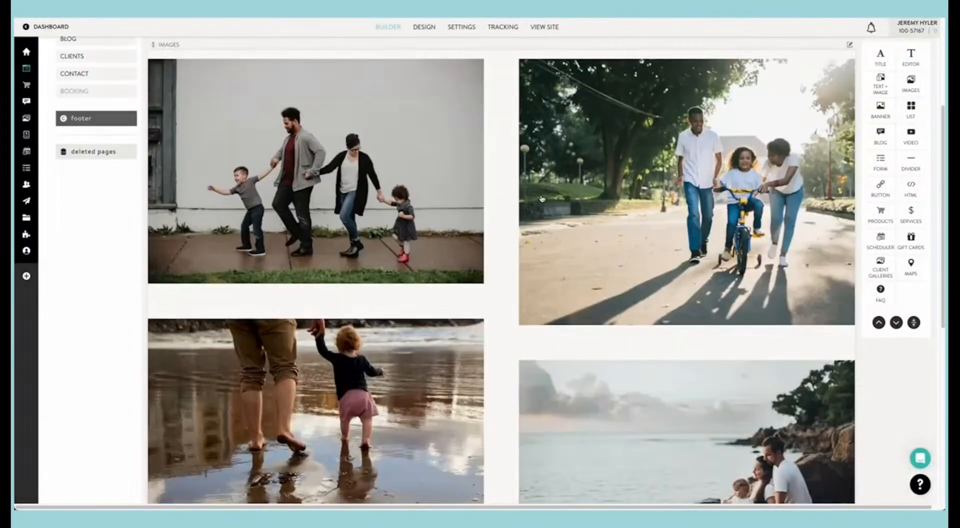
scroll(542, 200, up, 4)
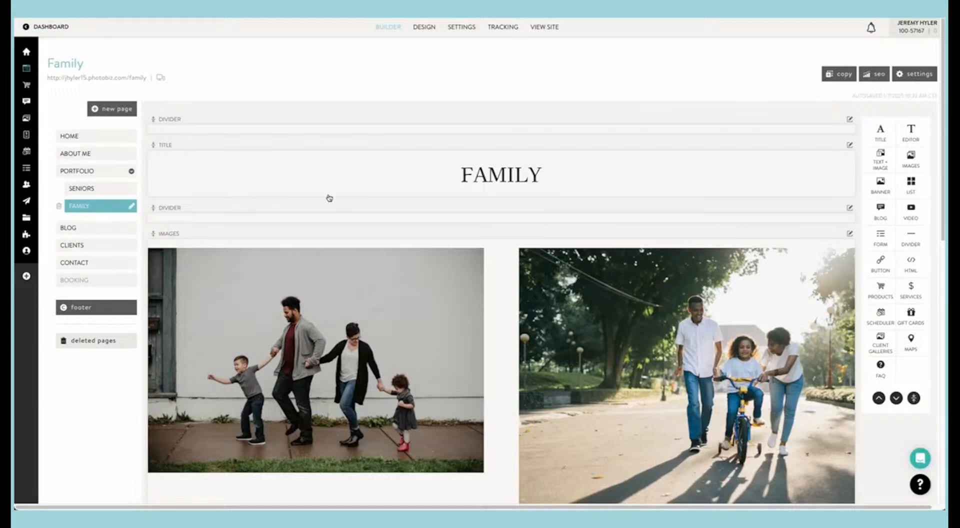
click(112, 79)
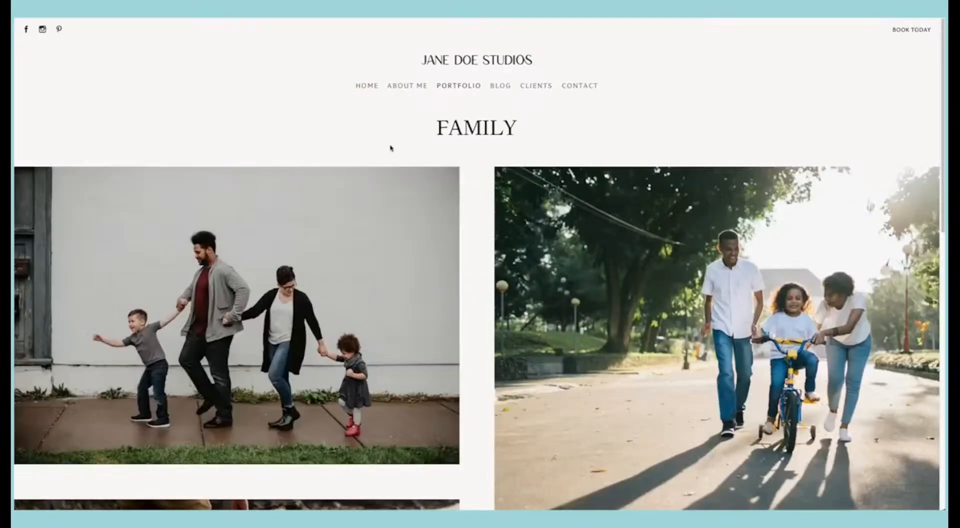
Step: Look through the live About Me, Blog and Clients pages, examining the placeholder images and client gallery listings
click(391, 88)
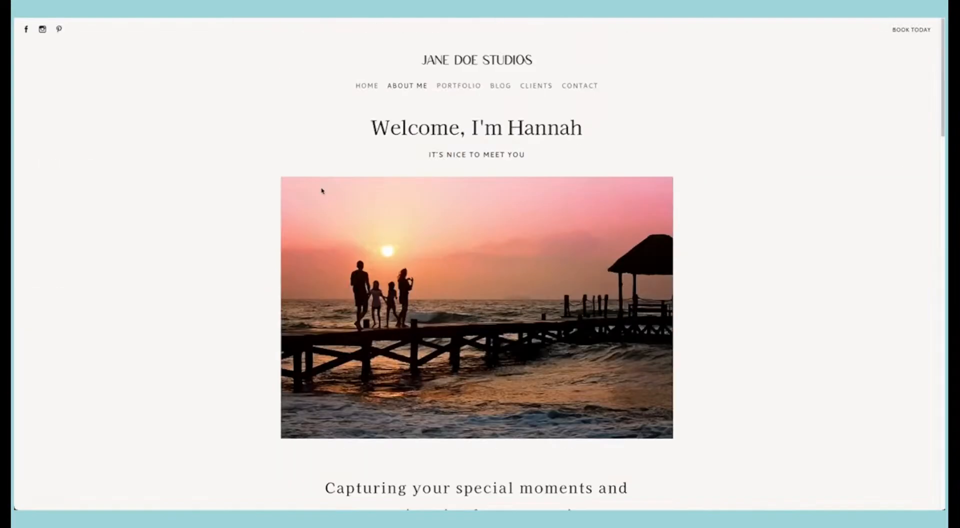
click(501, 87)
scroll(405, 146, down, 5)
scroll(428, 189, up, 5)
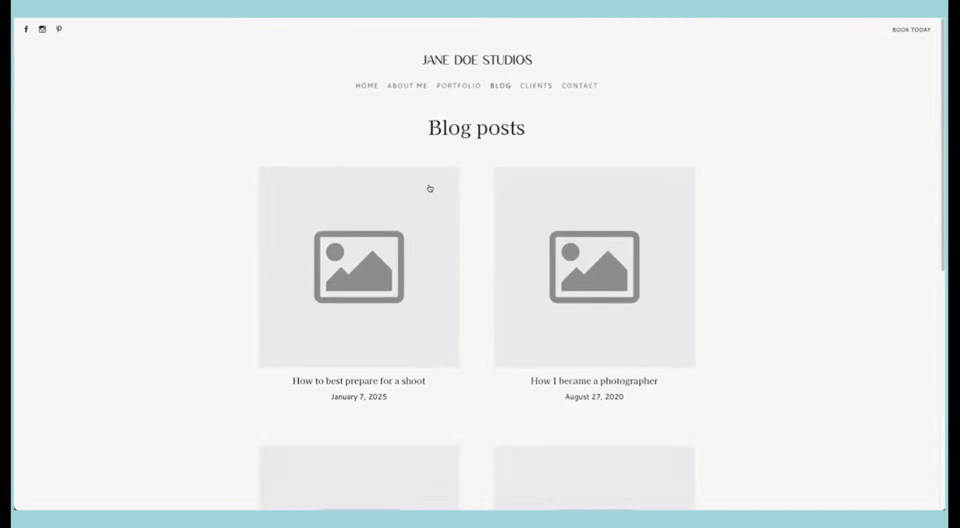
click(541, 89)
scroll(443, 164, down, 7)
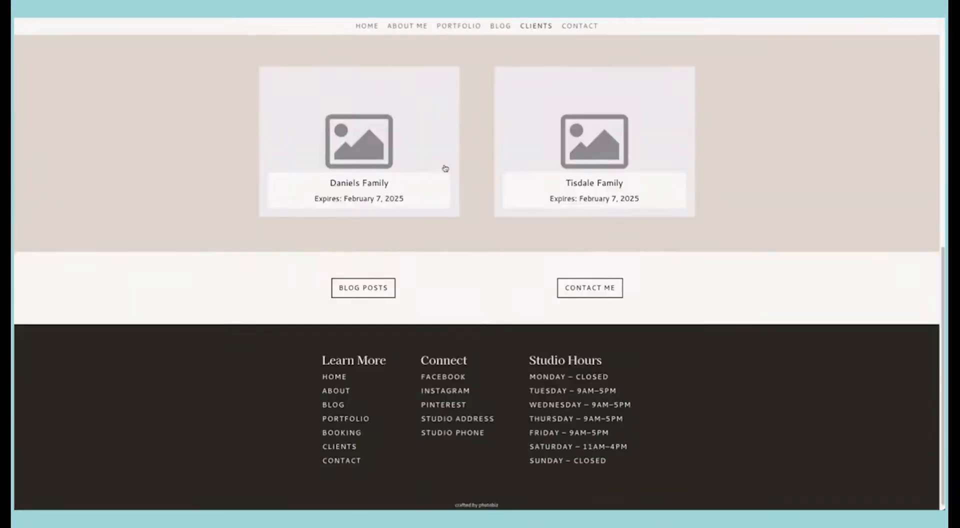
scroll(352, 195, up, 7)
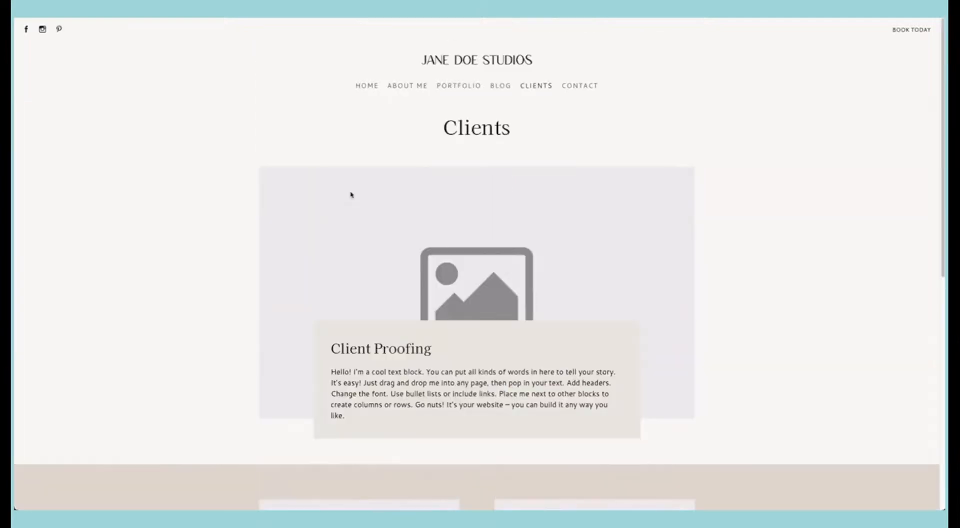
scroll(409, 186, down, 5)
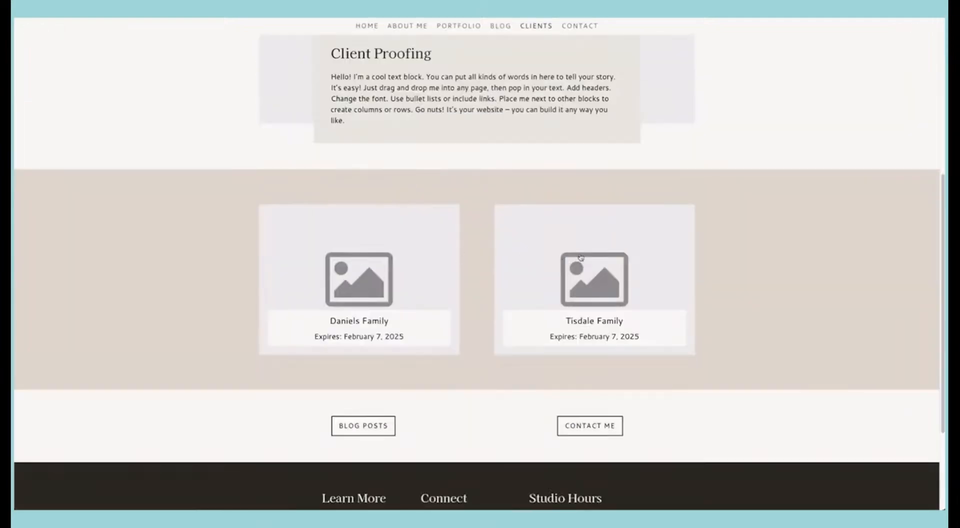
scroll(355, 283, up, 5)
scroll(362, 279, down, 5)
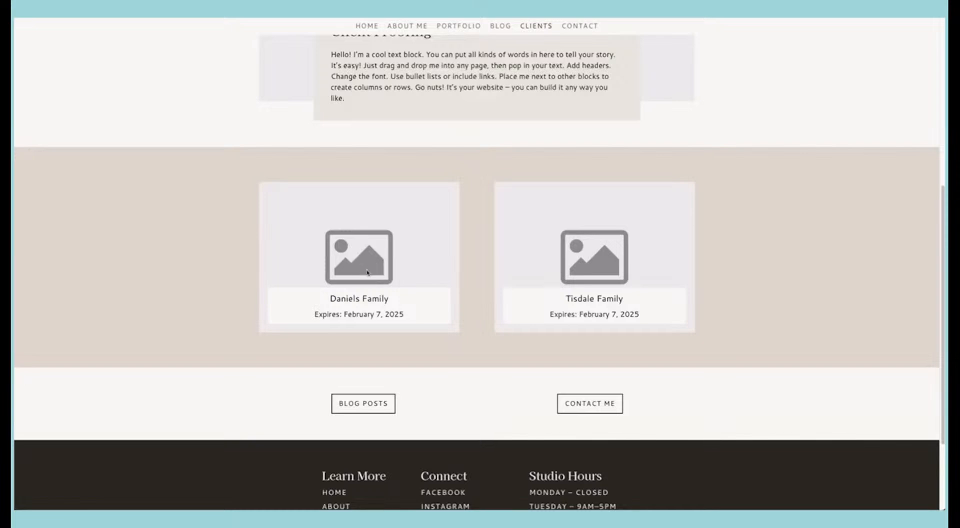
click(367, 272)
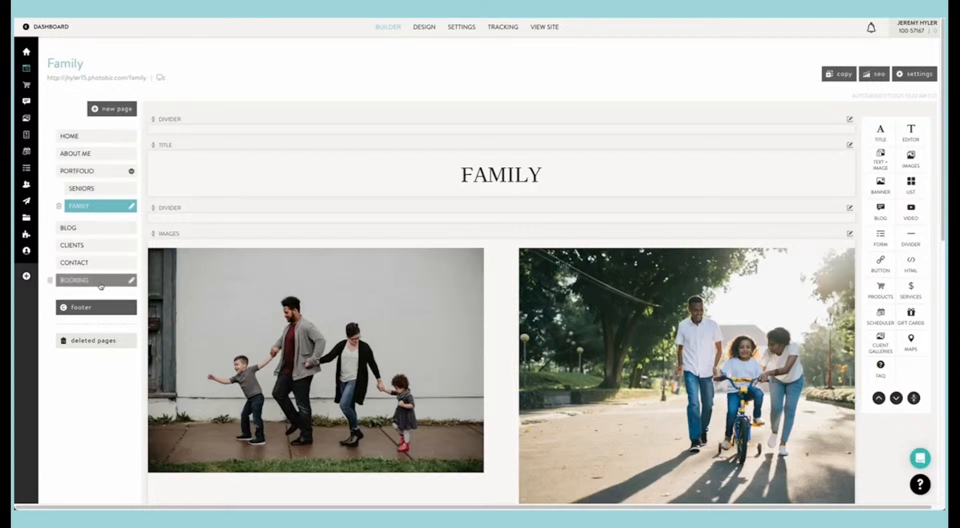
Step: Open the Contact page in the builder, examine its live version with the image collage and message form, and return
click(82, 263)
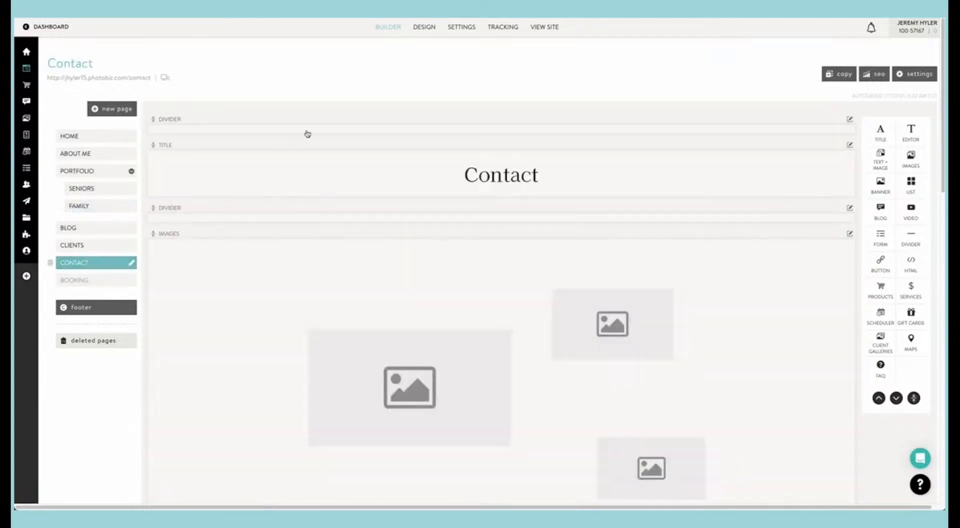
click(134, 78)
scroll(367, 180, down, 3)
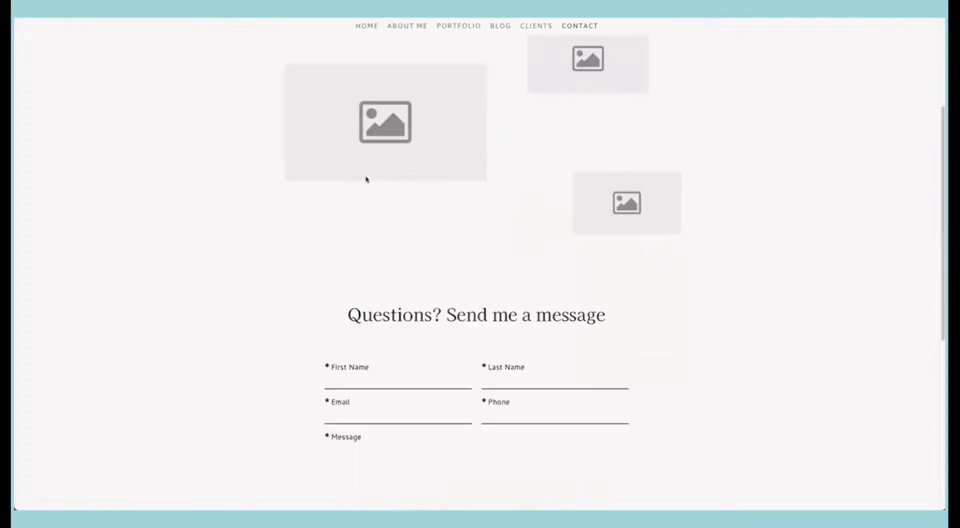
scroll(366, 180, down, 5)
scroll(353, 187, up, 7)
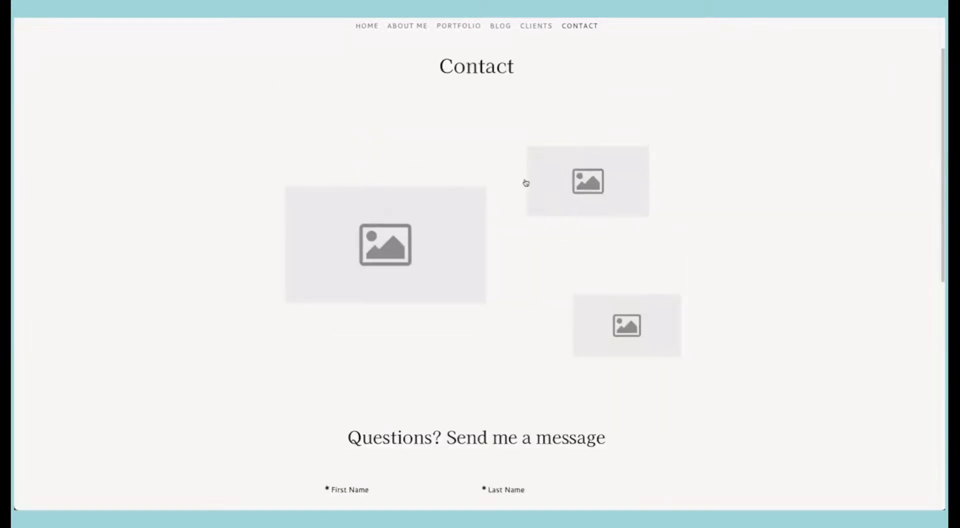
key(super+w)
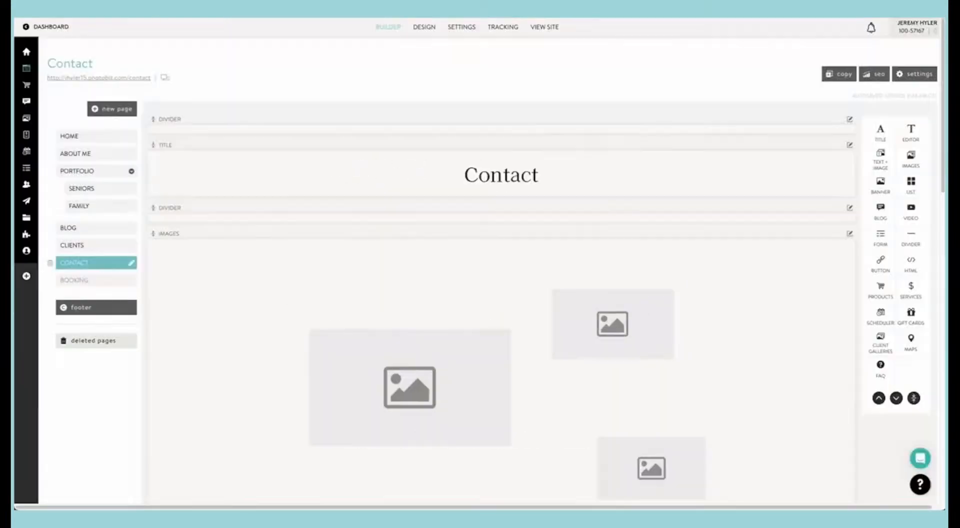
Step: Delete all the placeholder images from the Contact page's images block
scroll(378, 175, down, 4)
click(422, 198)
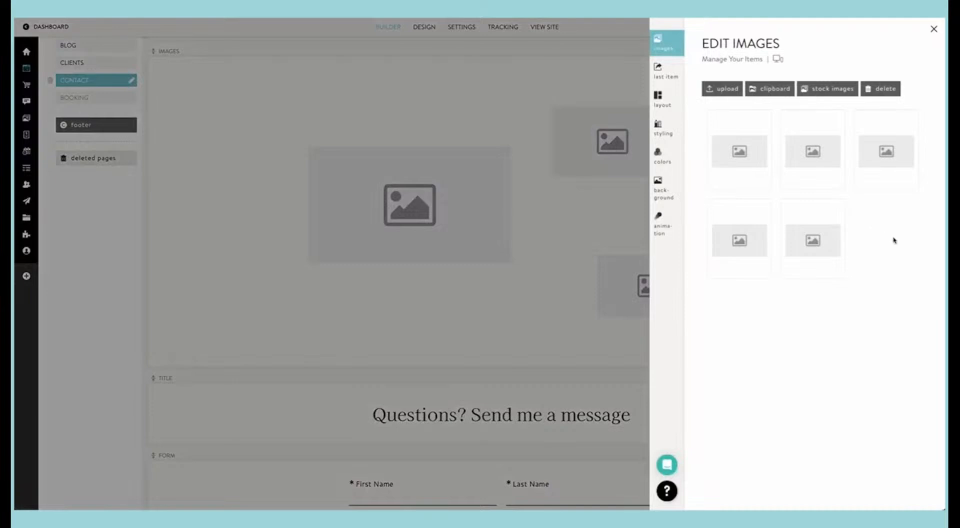
drag(896, 243, 875, 94)
click(748, 101)
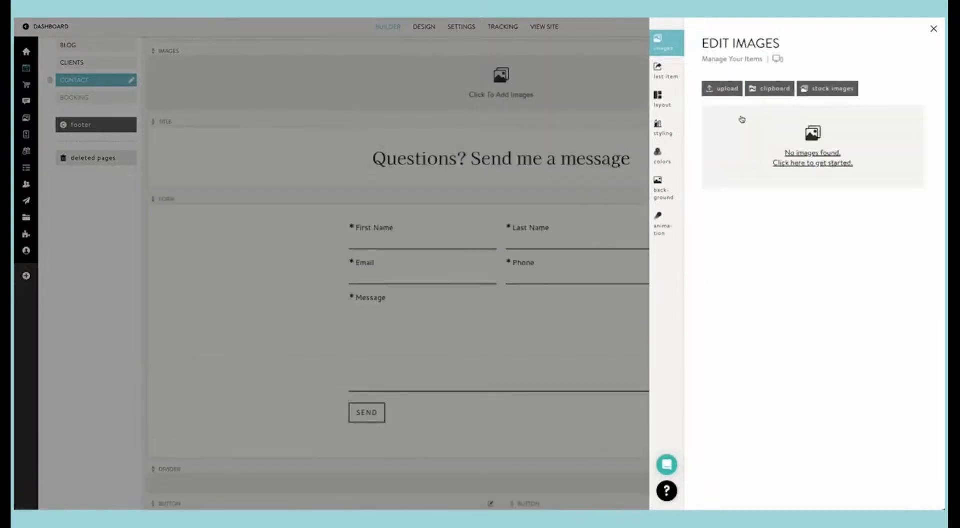
Step: Insert the photo of the family sitting on seaside rocks from the clipboard's family folder into the Contact images block
click(771, 92)
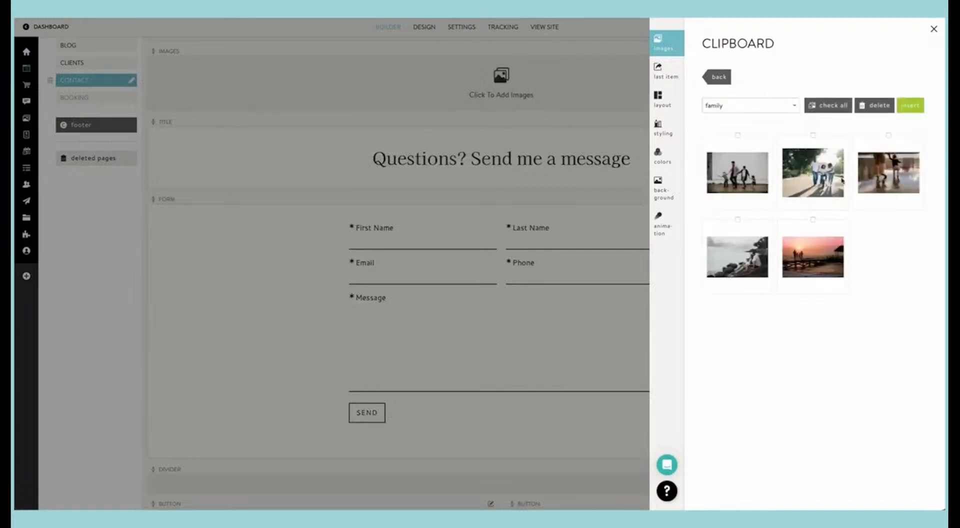
click(743, 254)
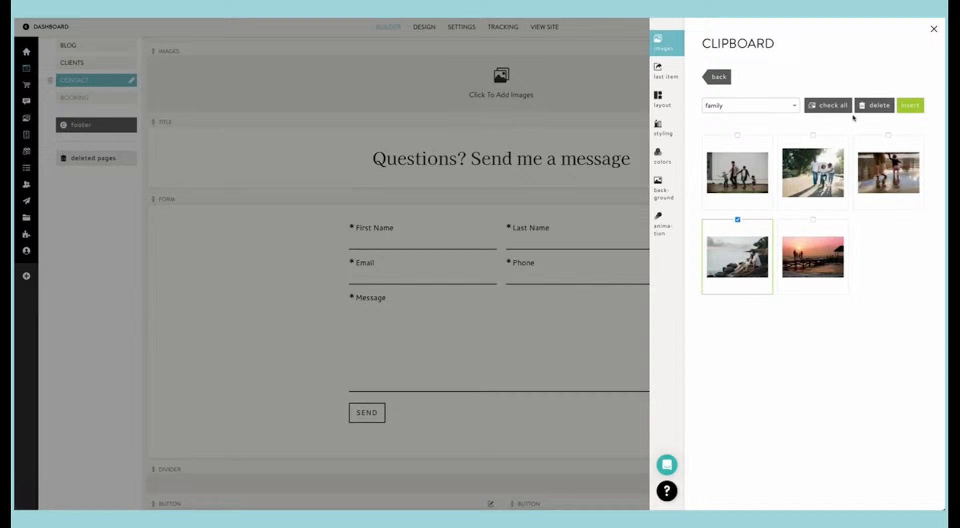
click(910, 105)
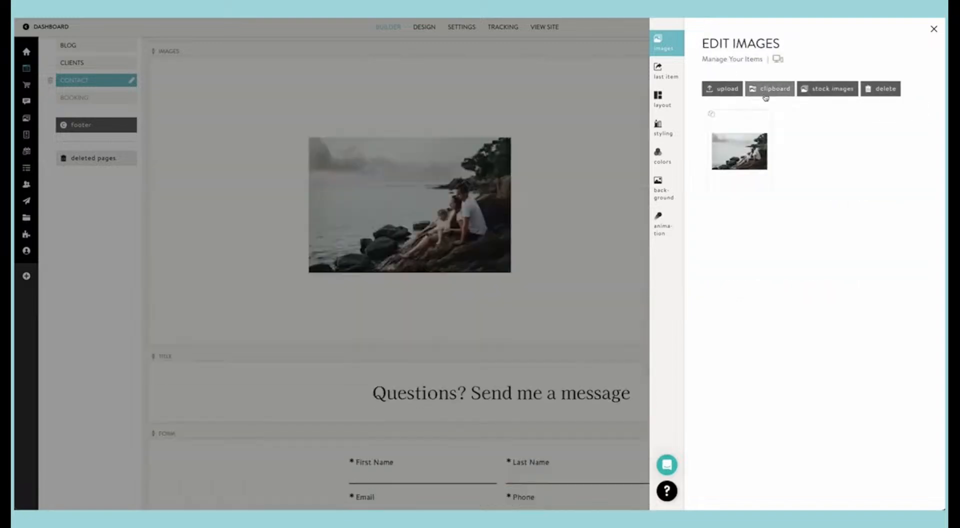
Step: Add the rooftop portrait and the neon-lit group photo from the clipboard's seniors folder to the Contact collage and close the editor
click(766, 91)
click(755, 103)
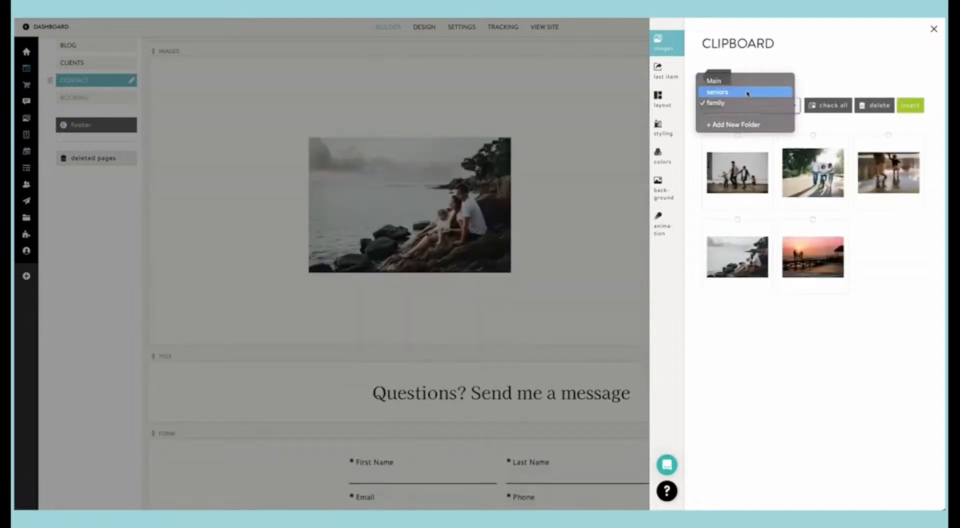
click(747, 93)
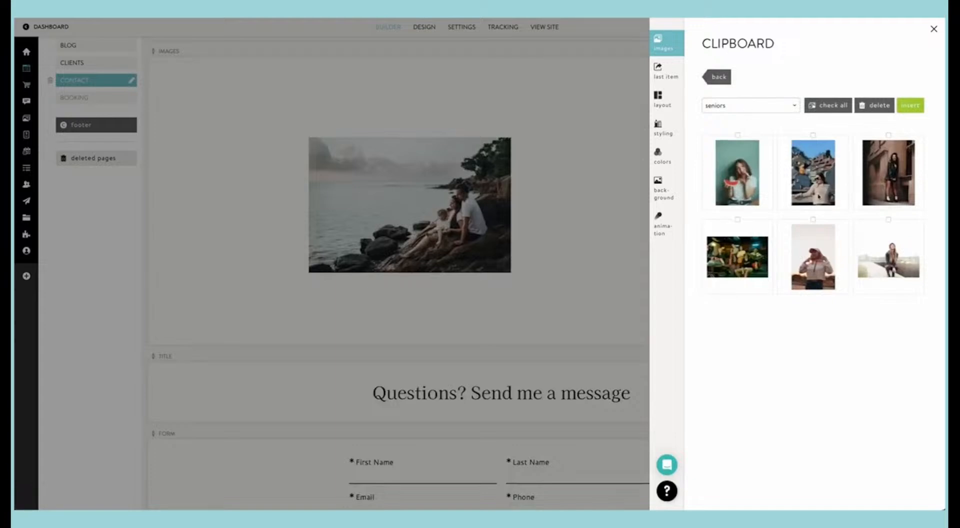
click(819, 196)
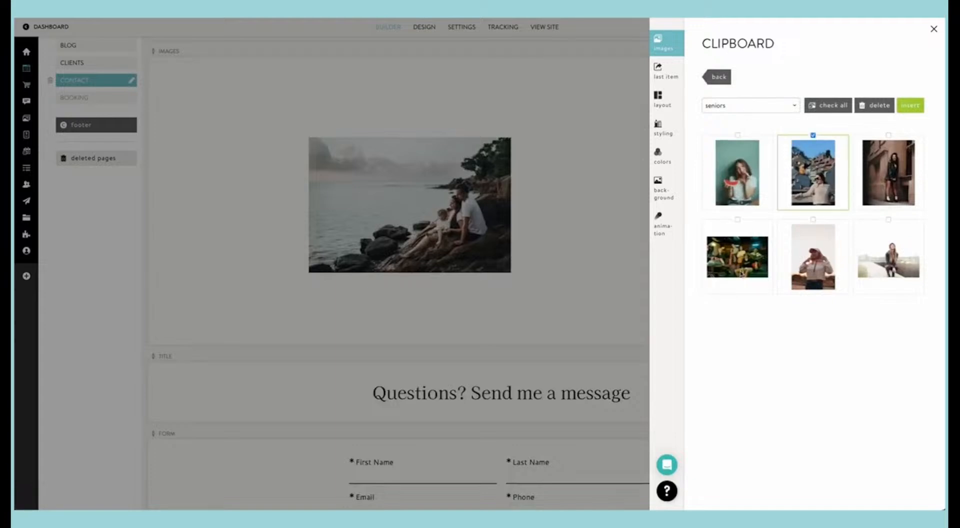
click(740, 270)
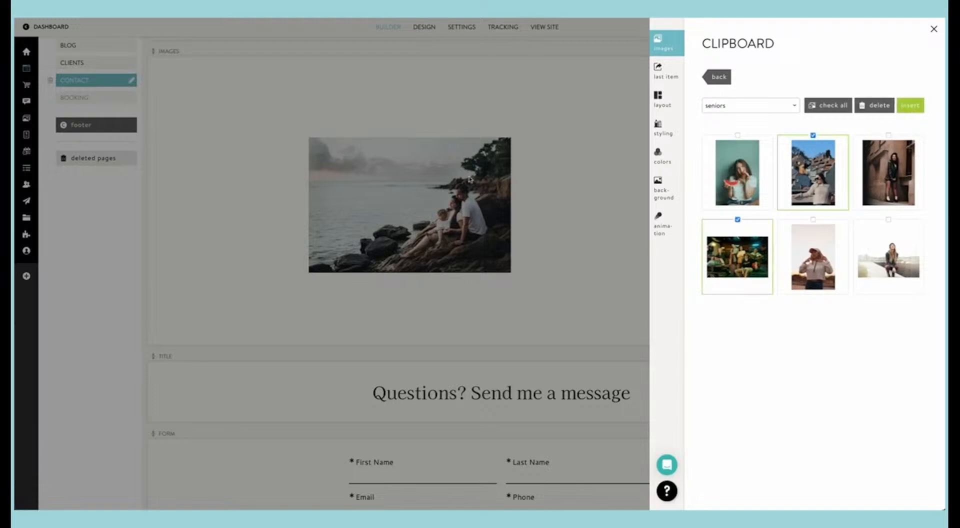
click(908, 105)
click(508, 163)
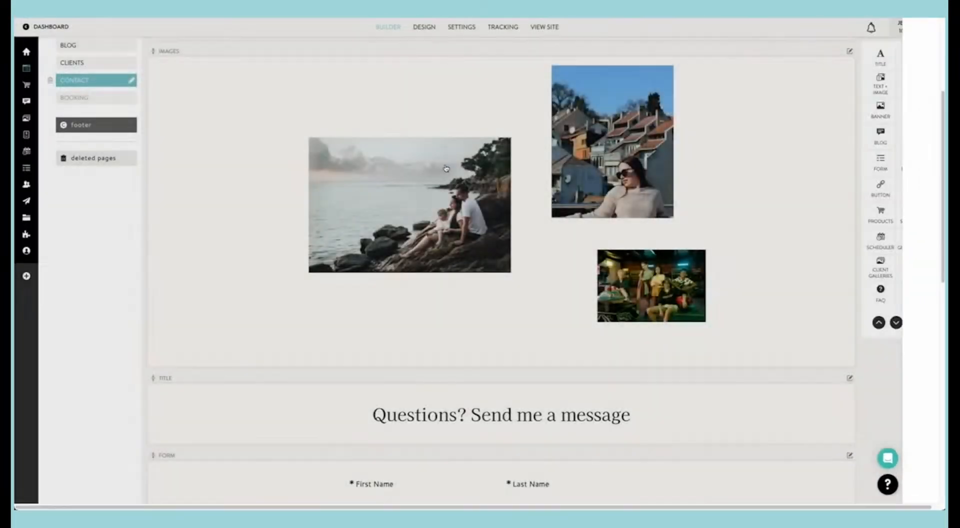
Step: Reorder the Contact collage so the neon-lit group photo comes first, before the seaside family and rooftop portrait
scroll(443, 167, down, 3)
scroll(443, 167, up, 3)
click(444, 166)
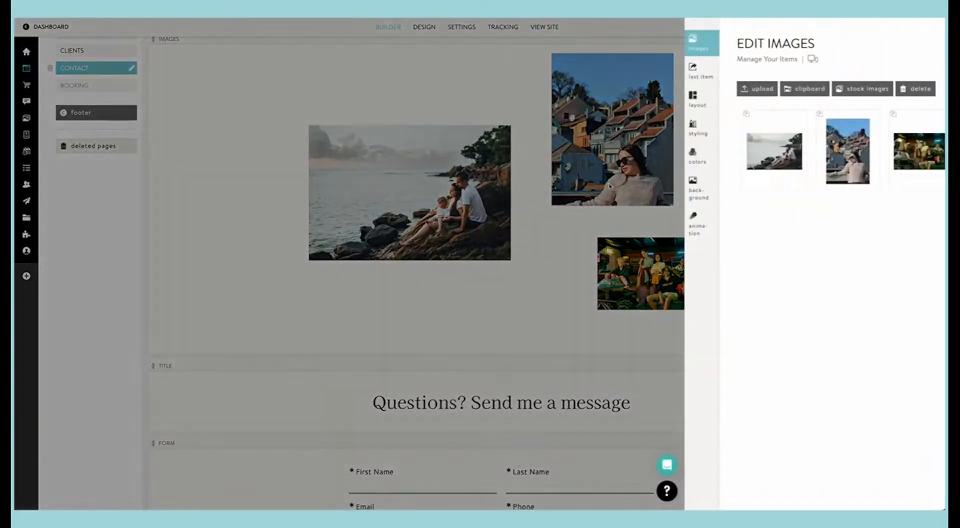
drag(886, 151, 712, 156)
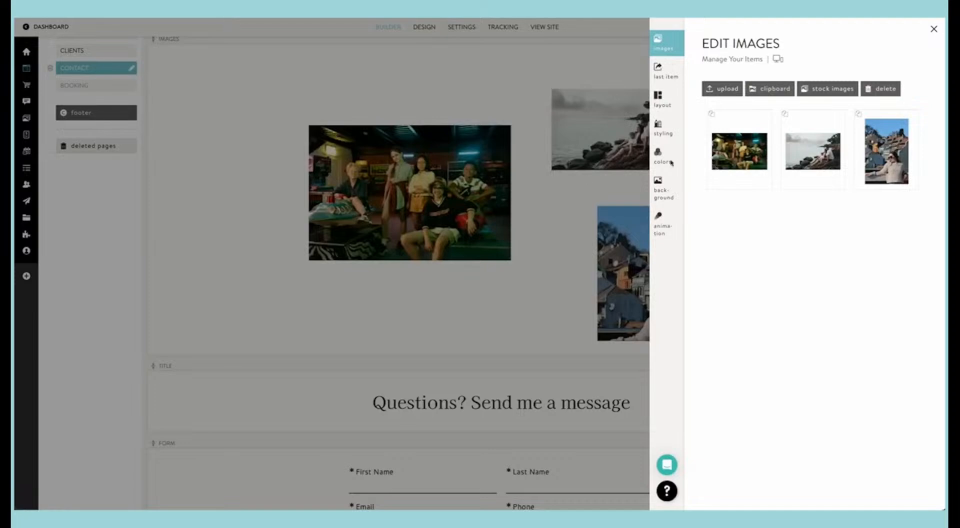
click(469, 198)
Step: Move the focal point of the collage's rooftop portrait down towards the woman's face and close the editor
click(641, 253)
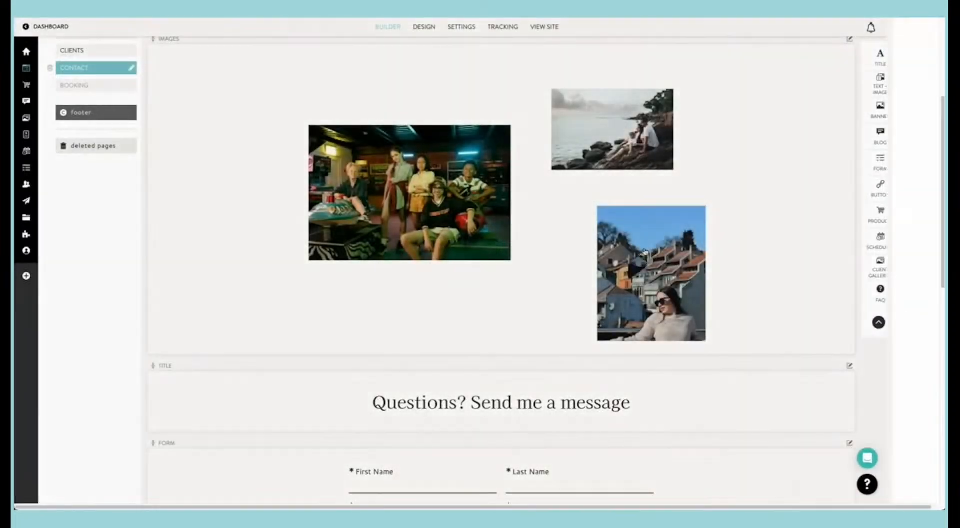
click(888, 180)
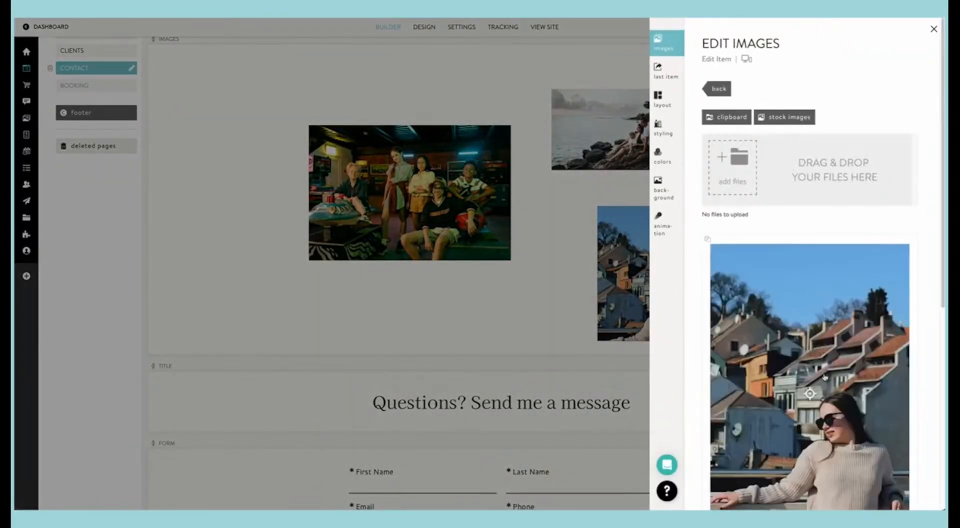
scroll(820, 400, down, 1)
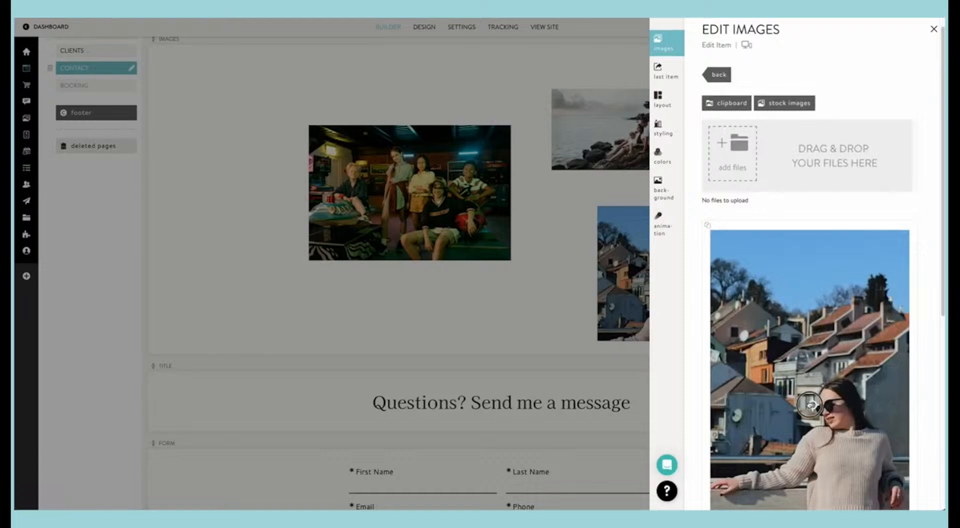
drag(800, 369, 797, 419)
click(558, 297)
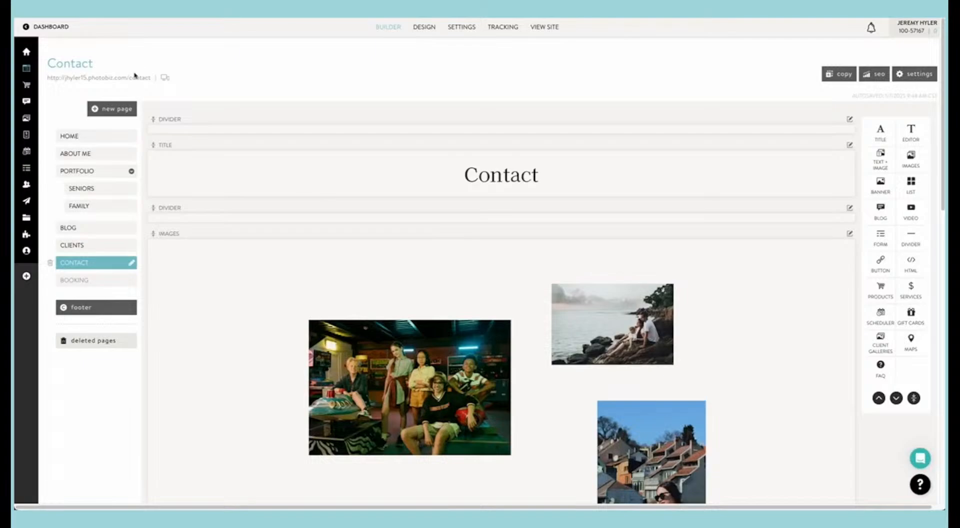
Step: Open the live Contact page, examine the new image collage and message form, and return to the builder
click(134, 77)
scroll(176, 126, down, 4)
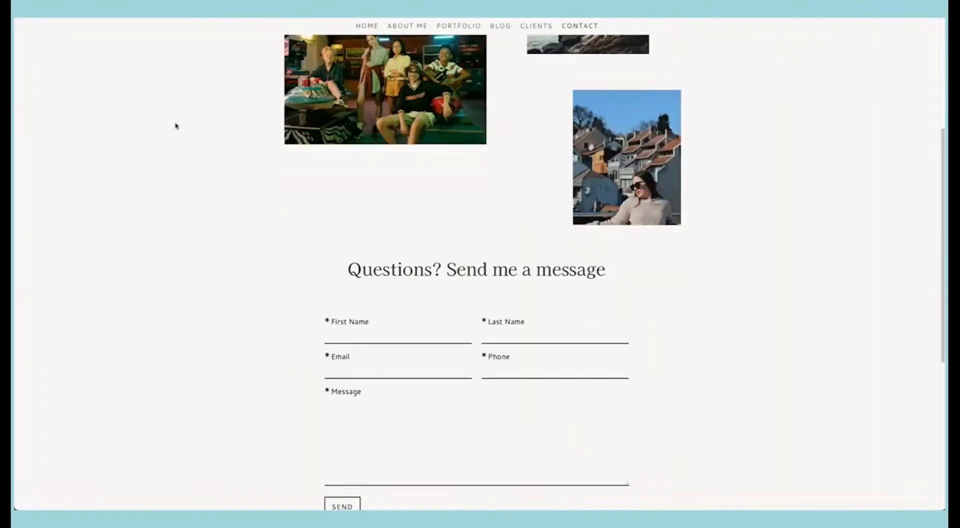
scroll(175, 126, down, 5)
scroll(175, 126, up, 10)
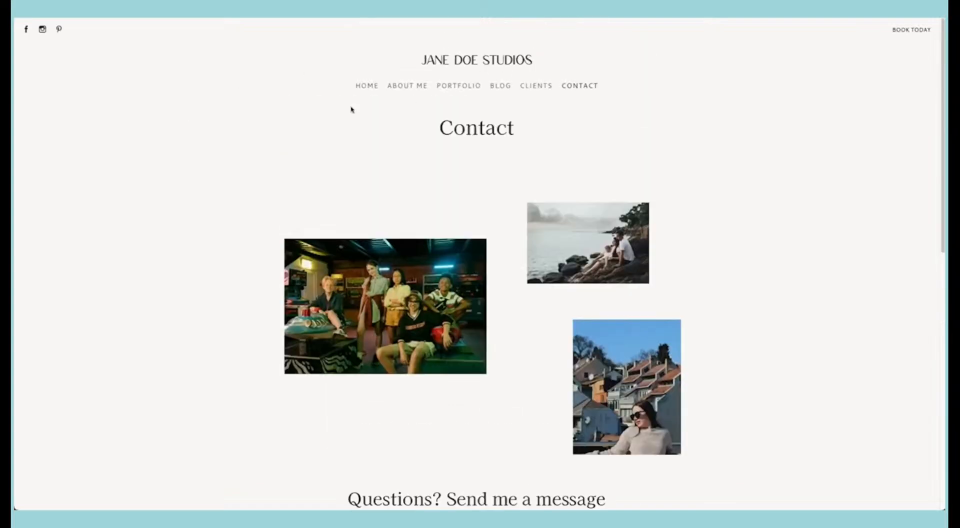
scroll(393, 190, down, 3)
scroll(393, 189, up, 3)
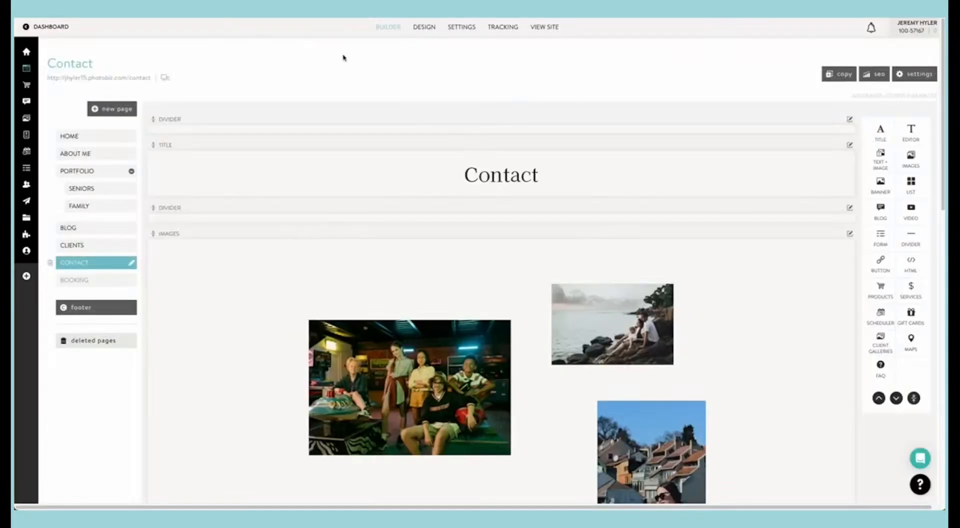
Step: Preview the site's home page in the desktop, tablet and mobile design views, checking how the banner and sections display
click(423, 29)
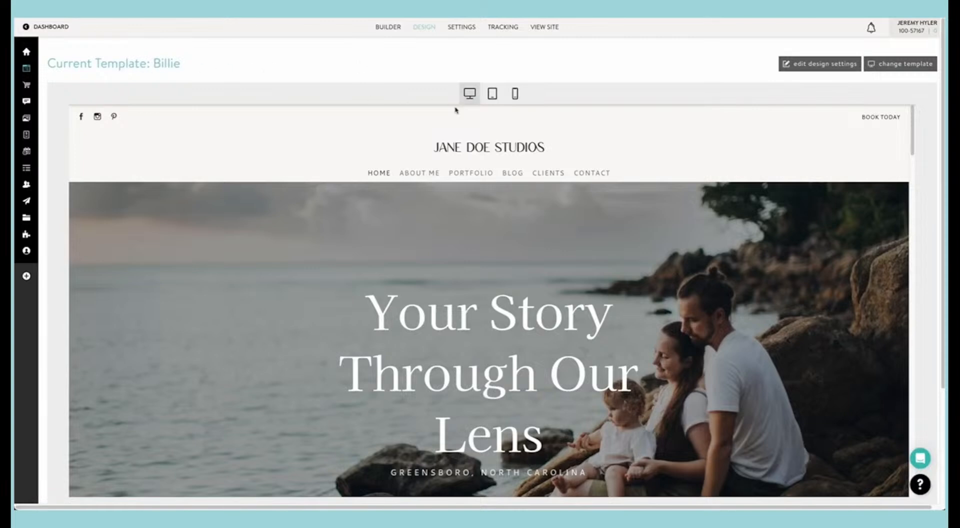
scroll(445, 137, down, 5)
scroll(446, 139, down, 8)
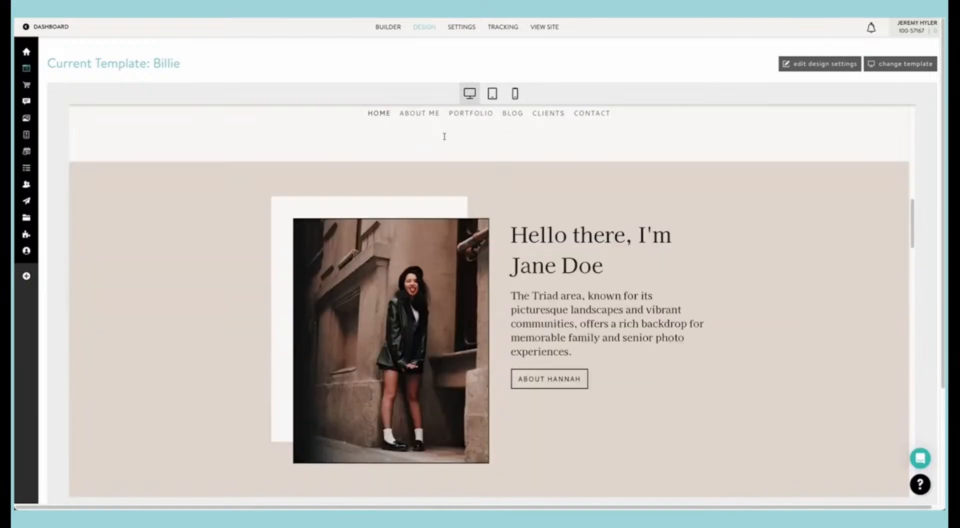
click(491, 93)
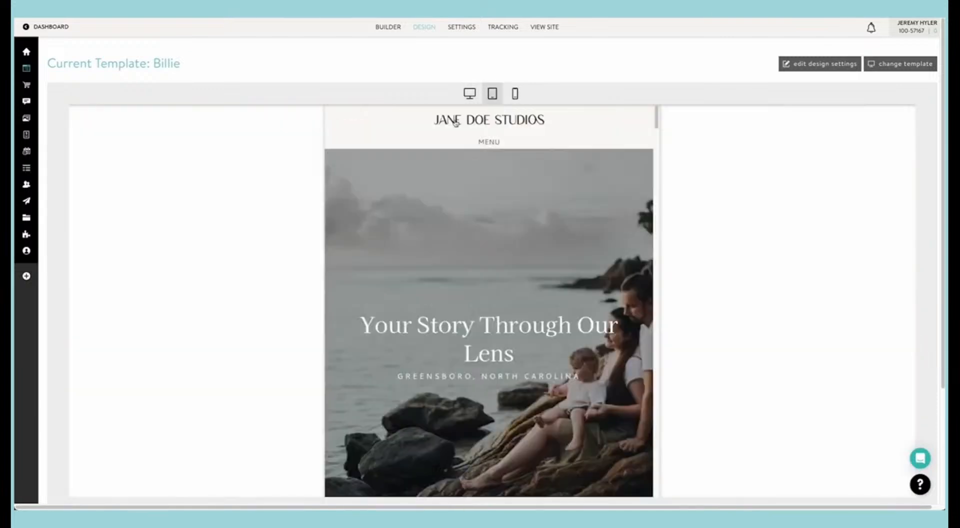
scroll(403, 188, down, 10)
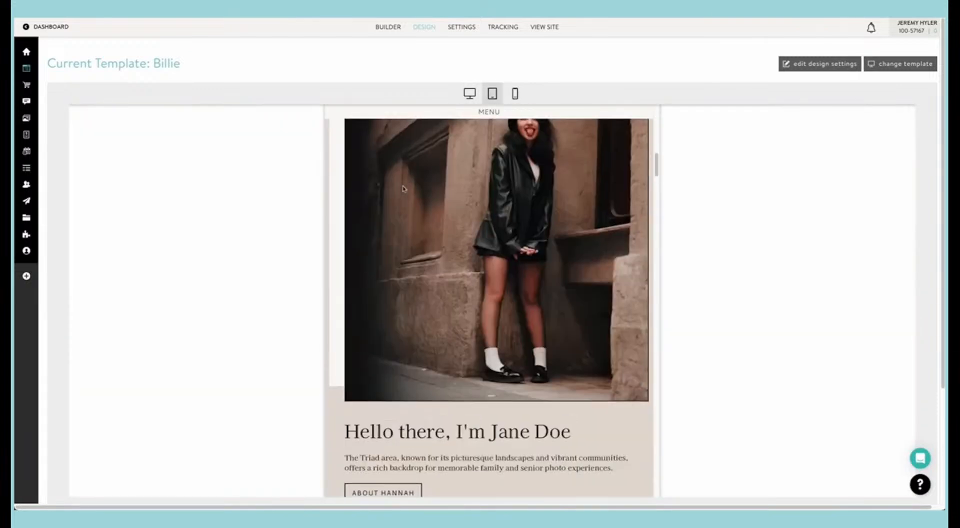
scroll(403, 189, down, 15)
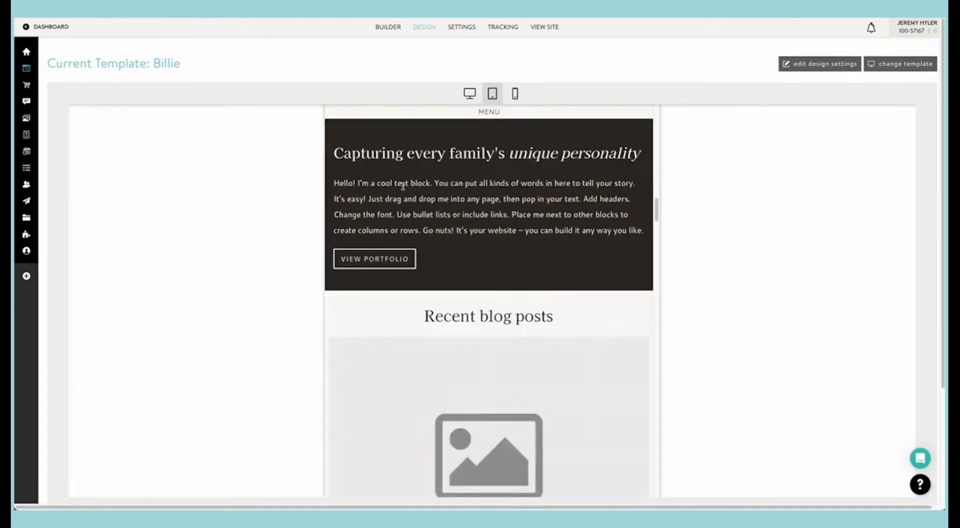
scroll(404, 189, up, 20)
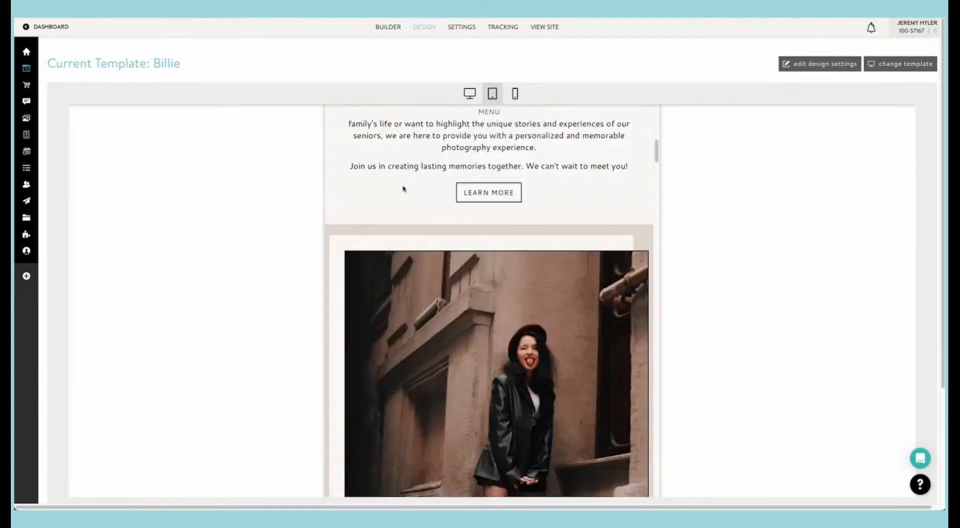
click(515, 93)
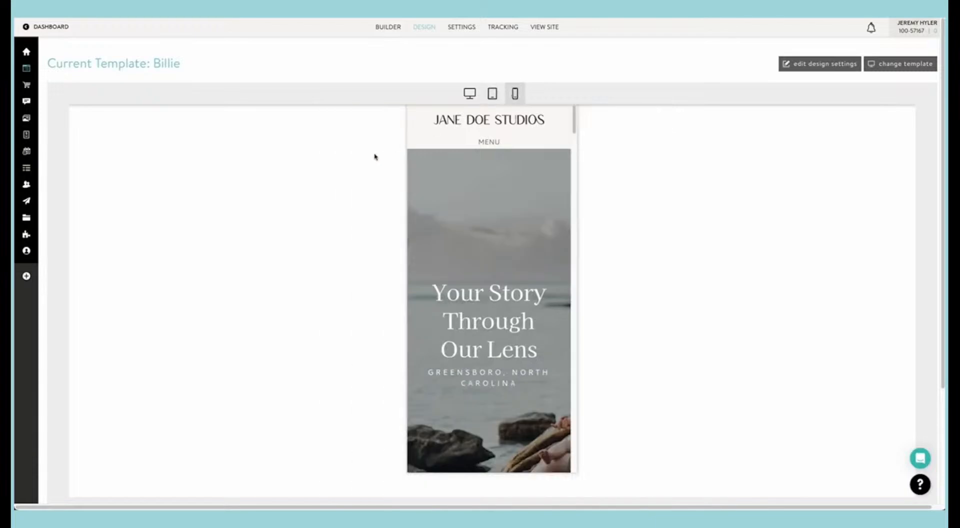
scroll(432, 185, down, 5)
scroll(433, 186, down, 5)
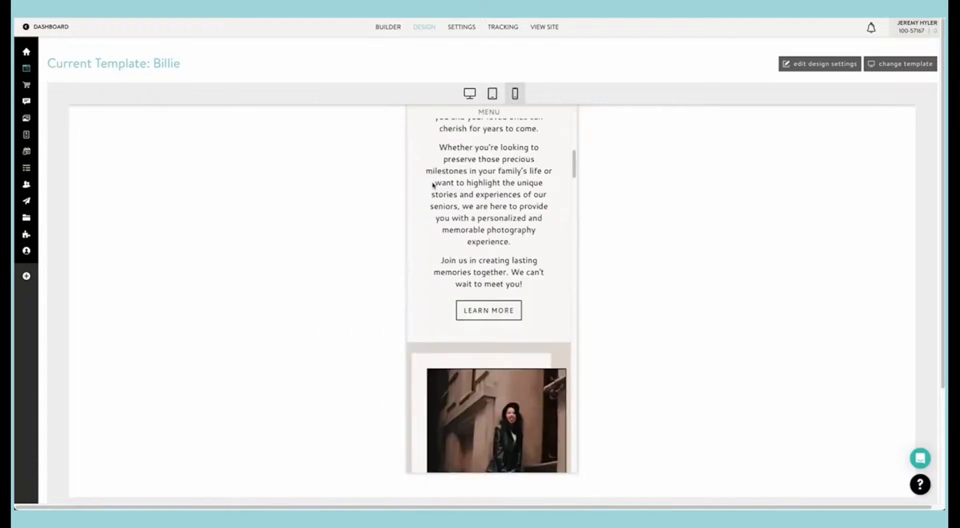
scroll(433, 186, up, 8)
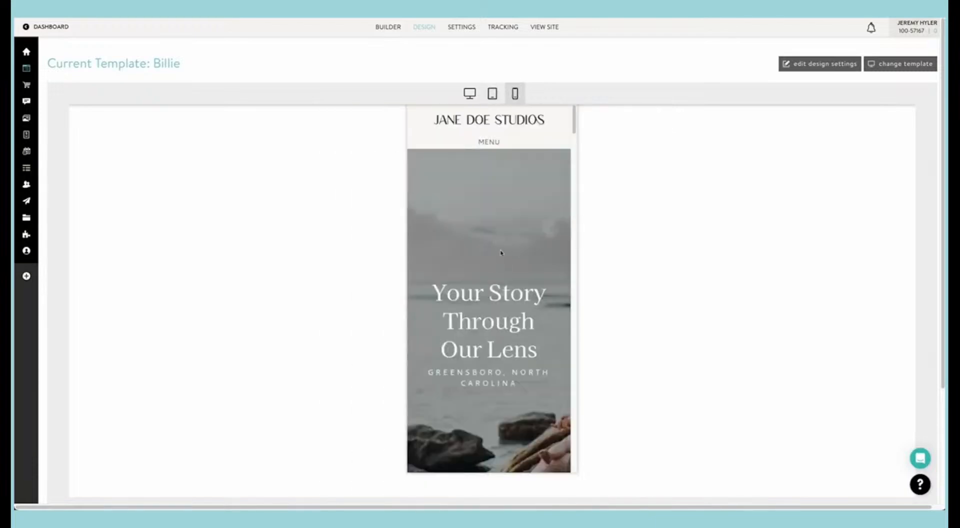
Step: Move the Home banner image's focal point onto the family sitting on the rocks and close the banner editor
click(387, 29)
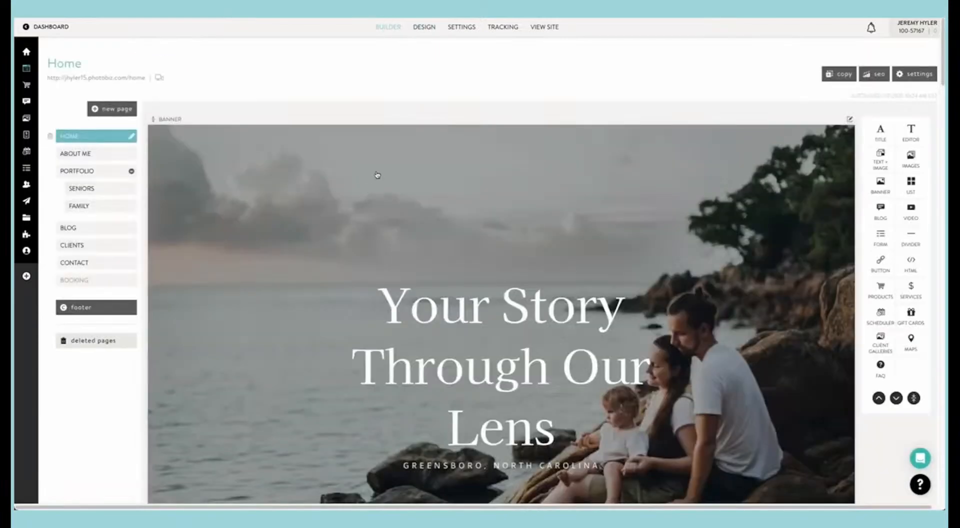
click(425, 205)
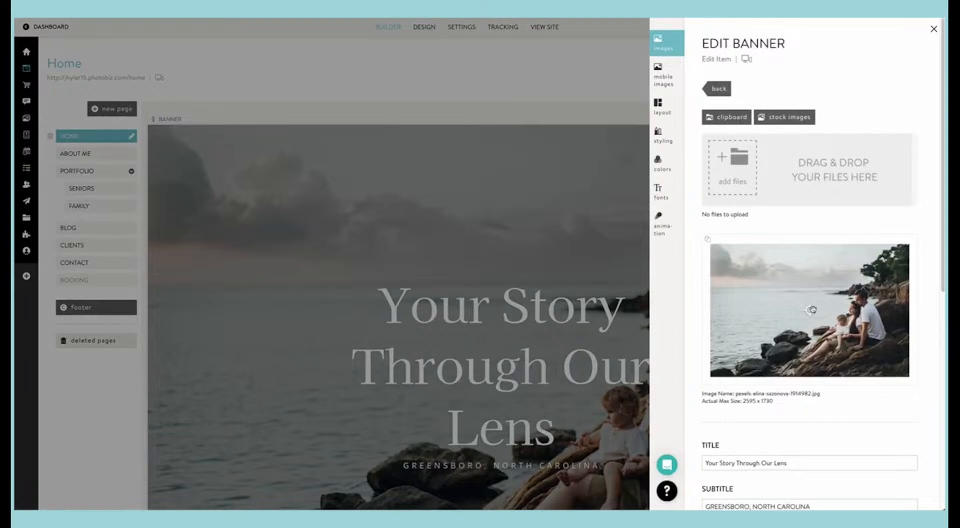
drag(810, 311, 860, 310)
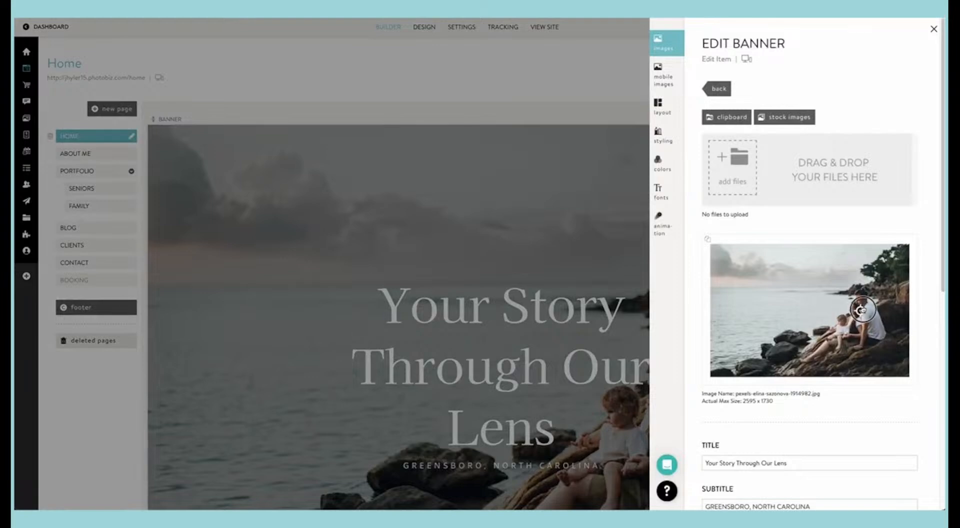
click(506, 69)
Step: Check the home page's banner crop and the sections below it in the mobile design preview
click(431, 29)
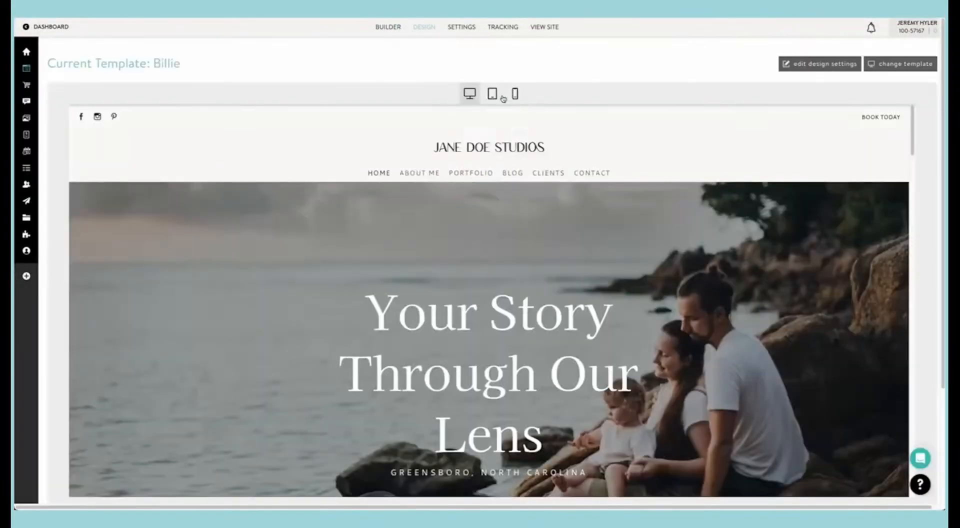
click(514, 94)
scroll(510, 198, down, 4)
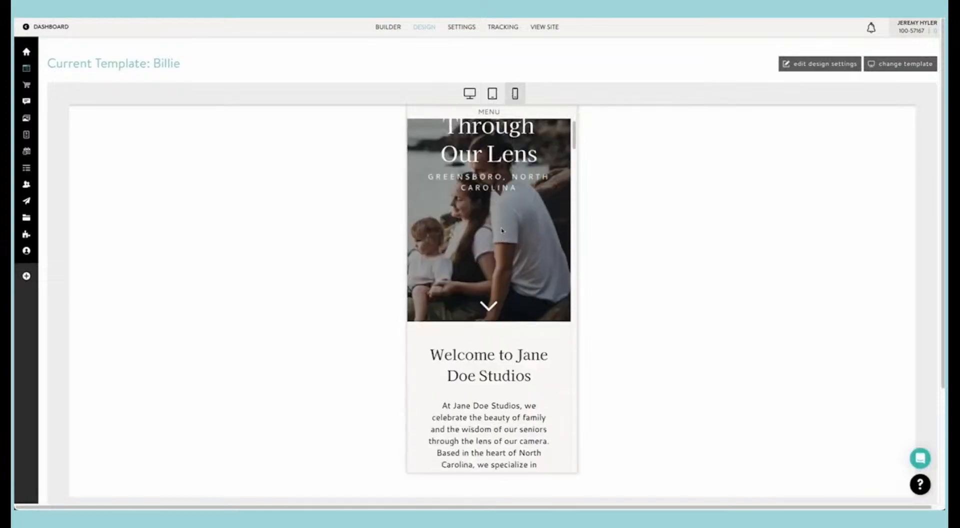
scroll(503, 227, up, 3)
scroll(501, 229, down, 8)
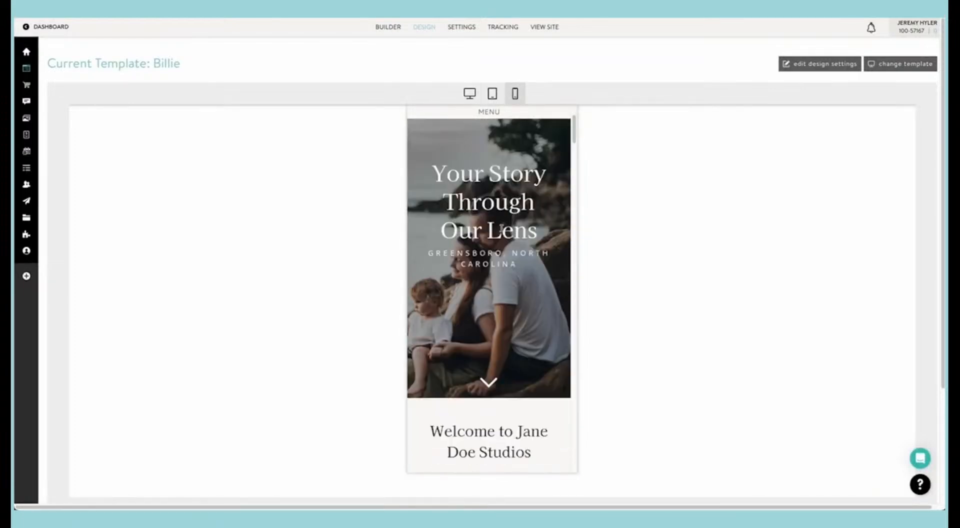
scroll(501, 229, down, 10)
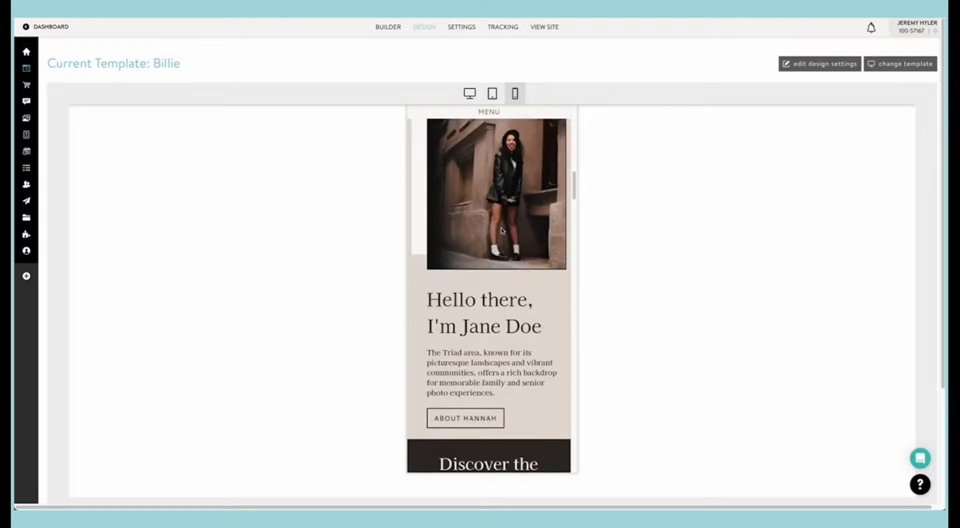
Step: Open the Family portfolio page in the mobile preview and check how its photos stack
scroll(474, 170, up, 5)
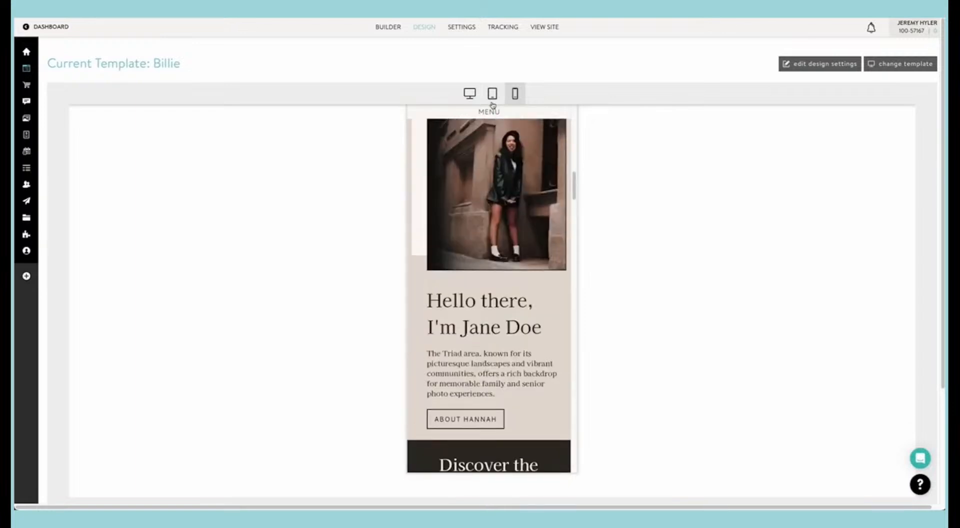
click(491, 112)
click(497, 305)
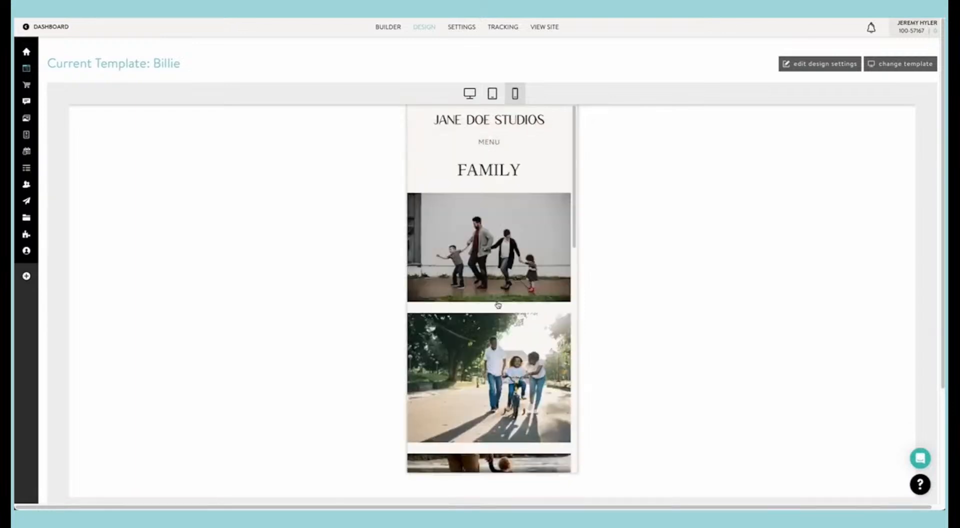
scroll(497, 306, down, 5)
scroll(498, 306, down, 5)
scroll(497, 306, up, 10)
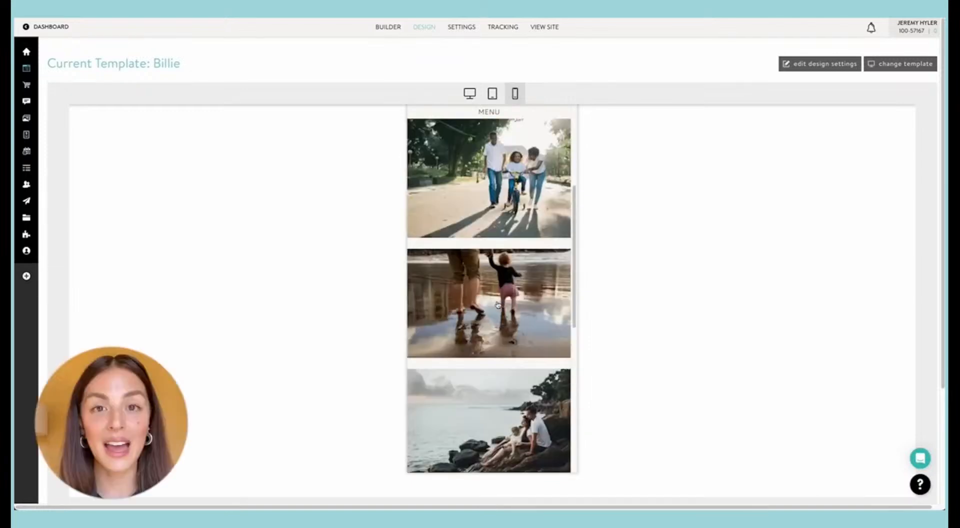
Step: Compare the home page's banner image across the desktop, tablet and mobile previews, ending in the desktop view
click(462, 93)
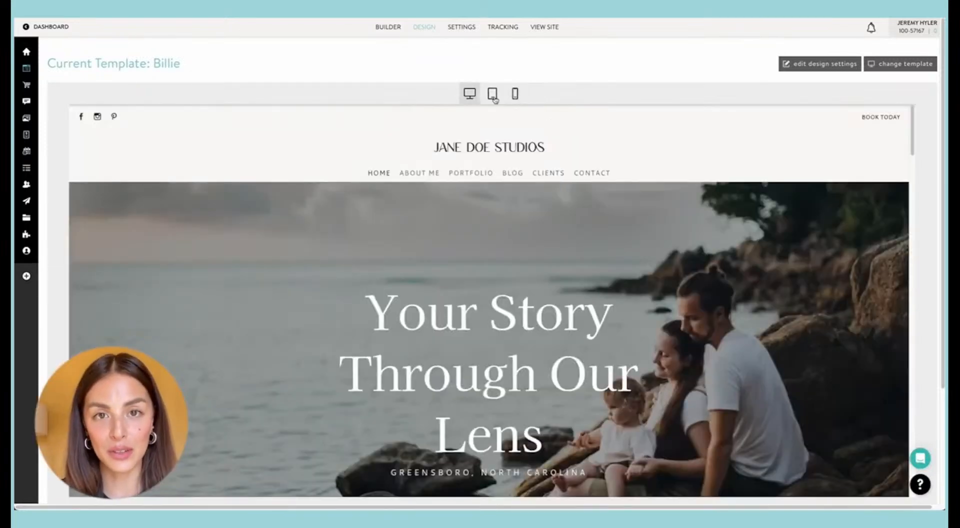
click(493, 94)
click(515, 93)
click(495, 95)
click(468, 94)
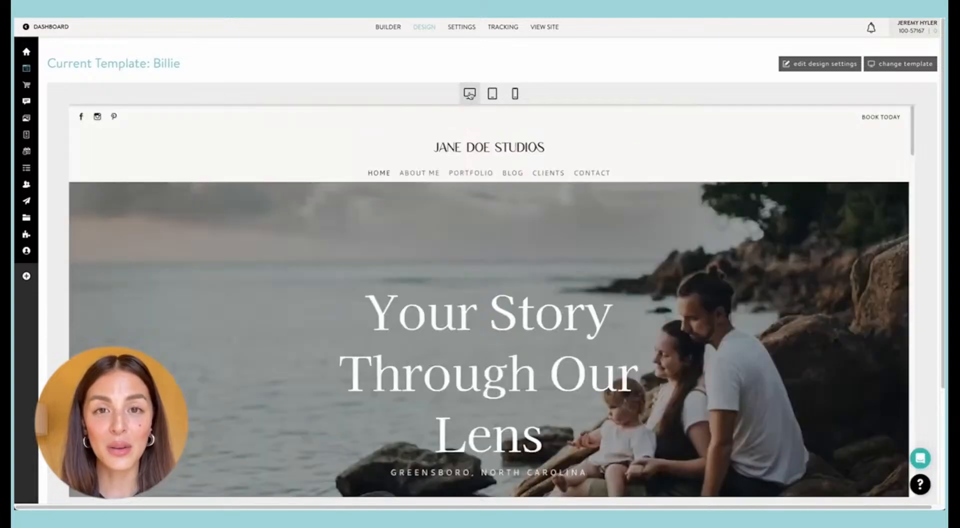
click(513, 93)
click(492, 94)
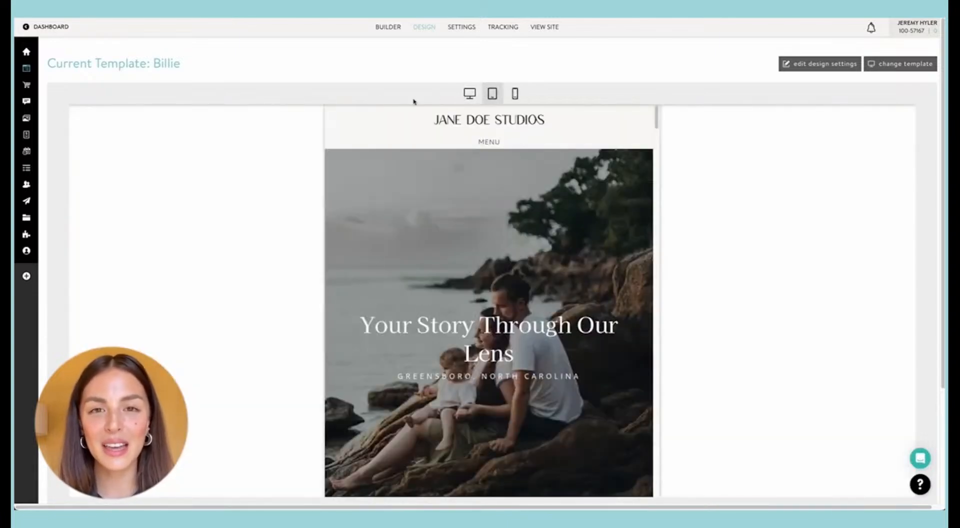
click(468, 94)
Step: Review the home page in the desktop preview, from the banner and site menu through the blog posts to the senior photoshoot banner
scroll(444, 203, down, 3)
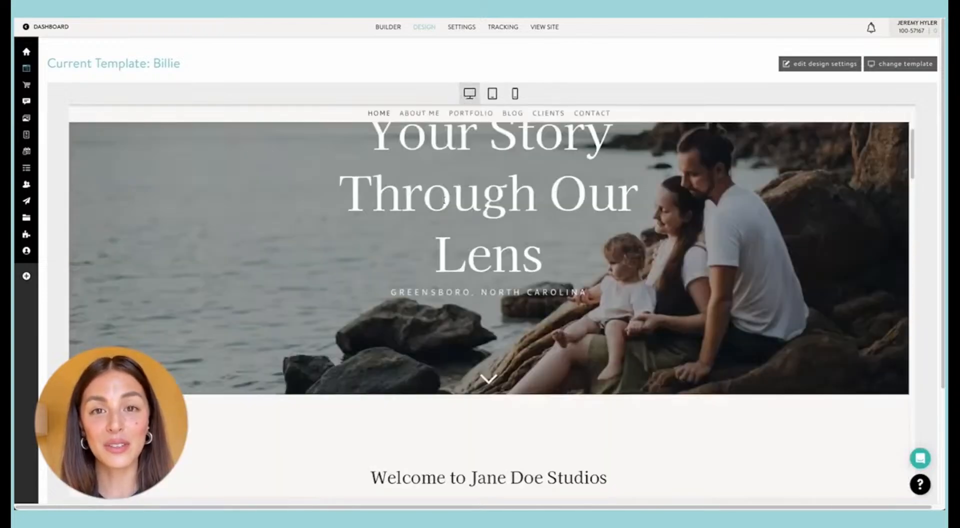
scroll(444, 202, up, 3)
scroll(443, 201, down, 1)
scroll(444, 199, up, 3)
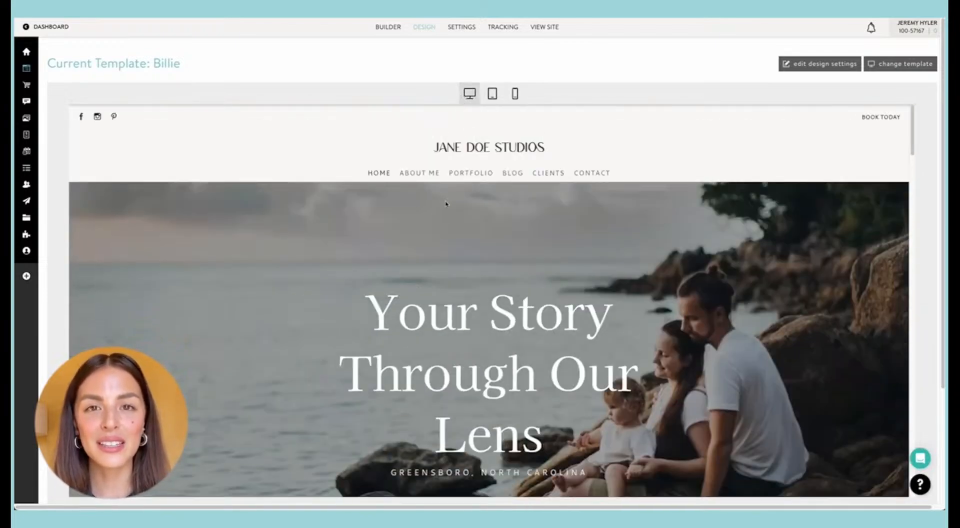
scroll(460, 203, down, 2)
scroll(540, 229, down, 2)
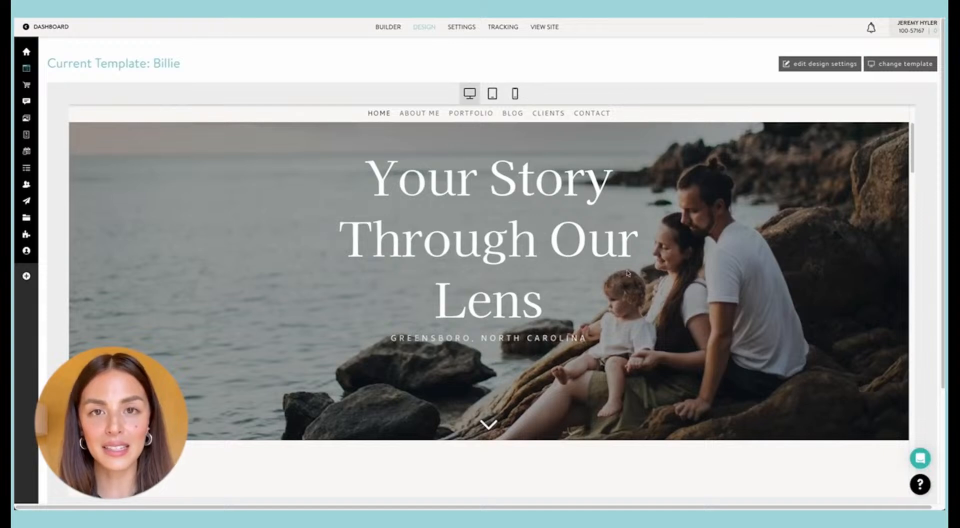
scroll(628, 272, up, 3)
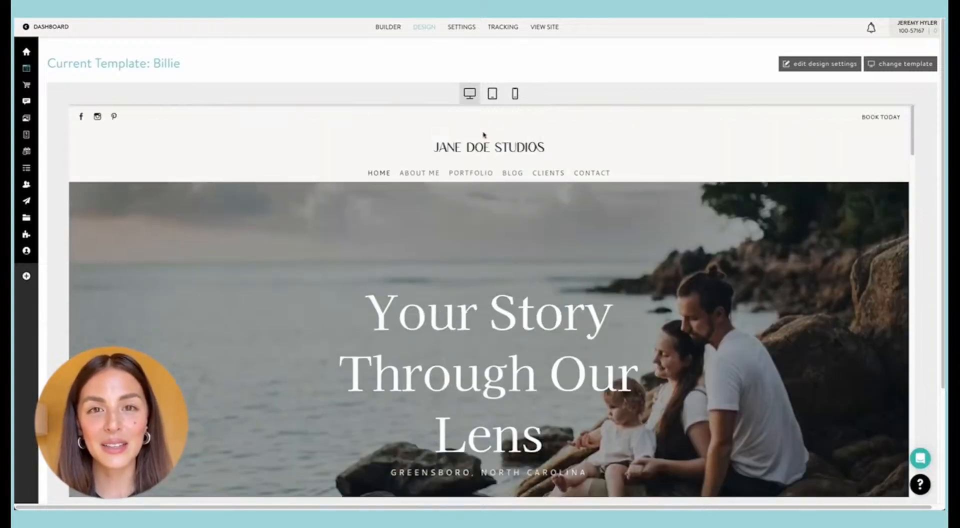
mouse_move(484, 172)
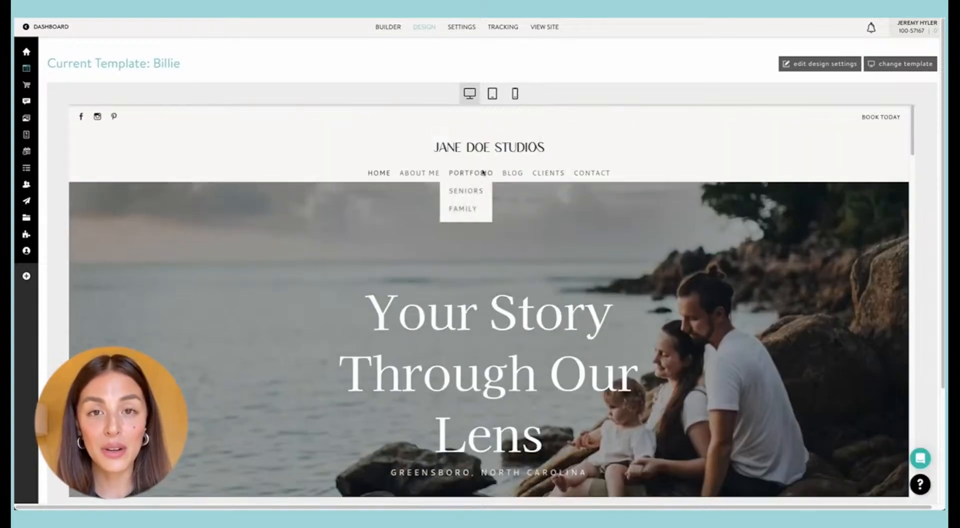
scroll(482, 172, down, 20)
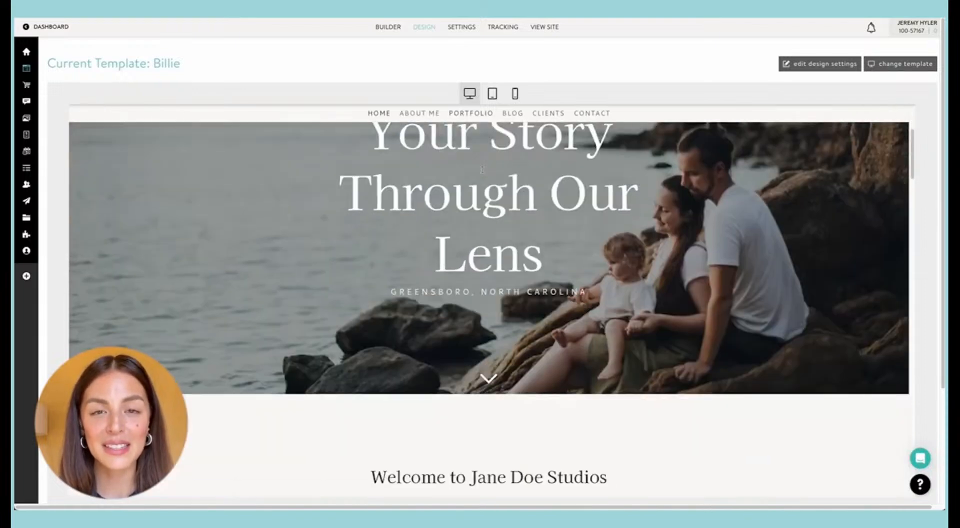
scroll(483, 172, down, 15)
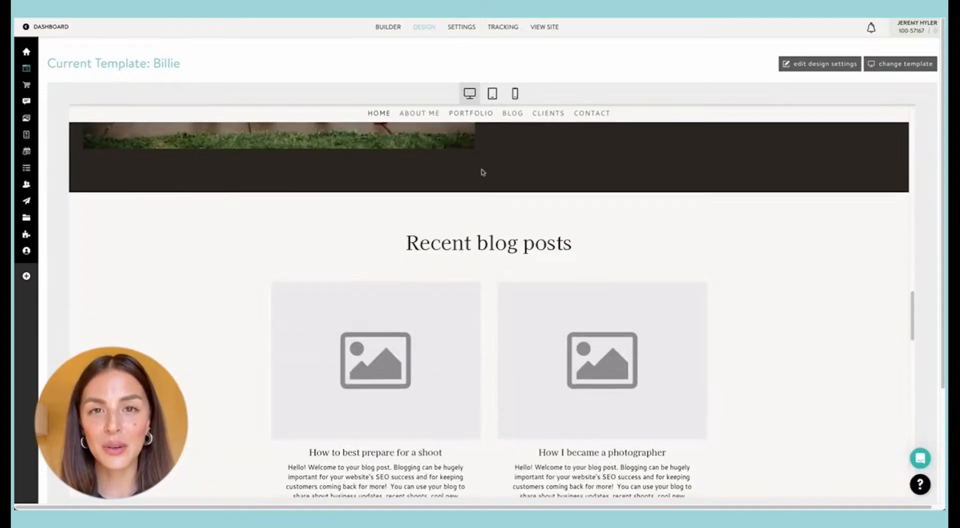
scroll(482, 172, up, 3)
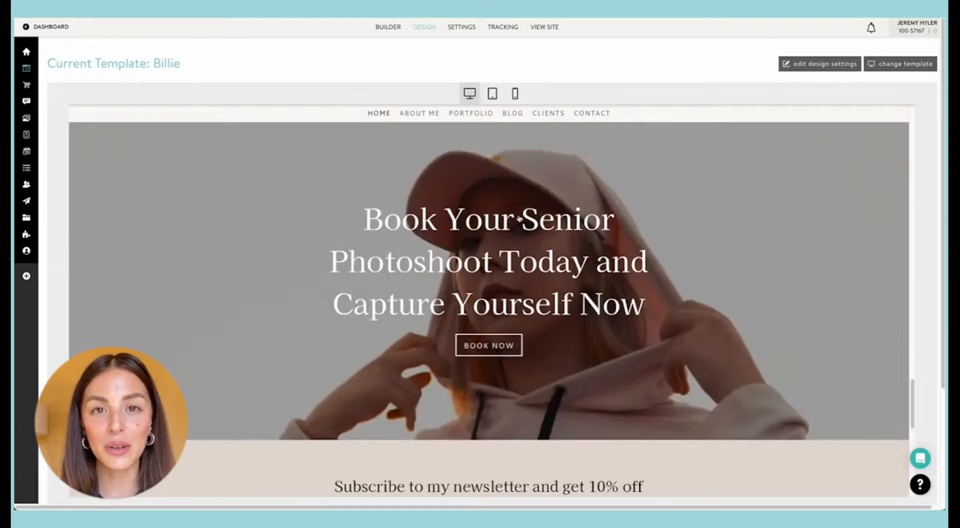
Step: Return to the home page in the mobile preview and review its sections through to the newsletter signup
click(516, 94)
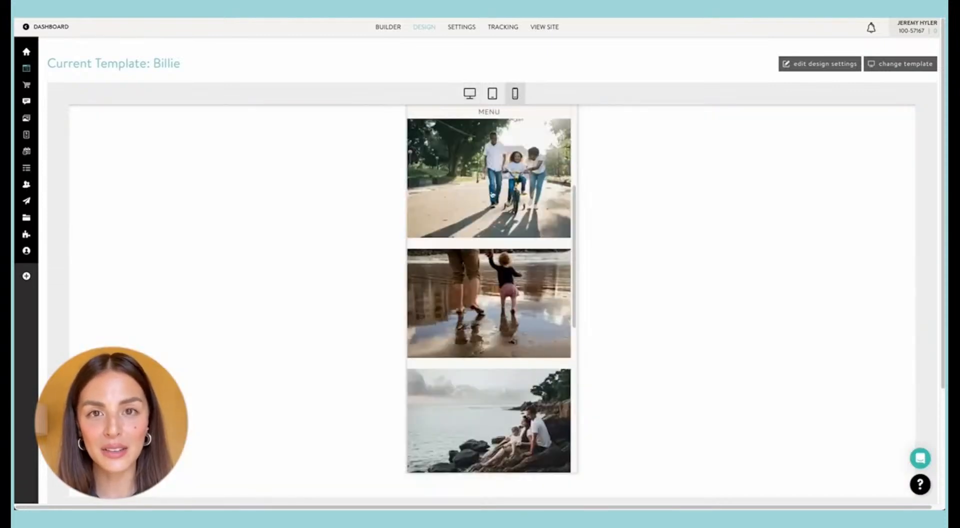
scroll(492, 194, down, 5)
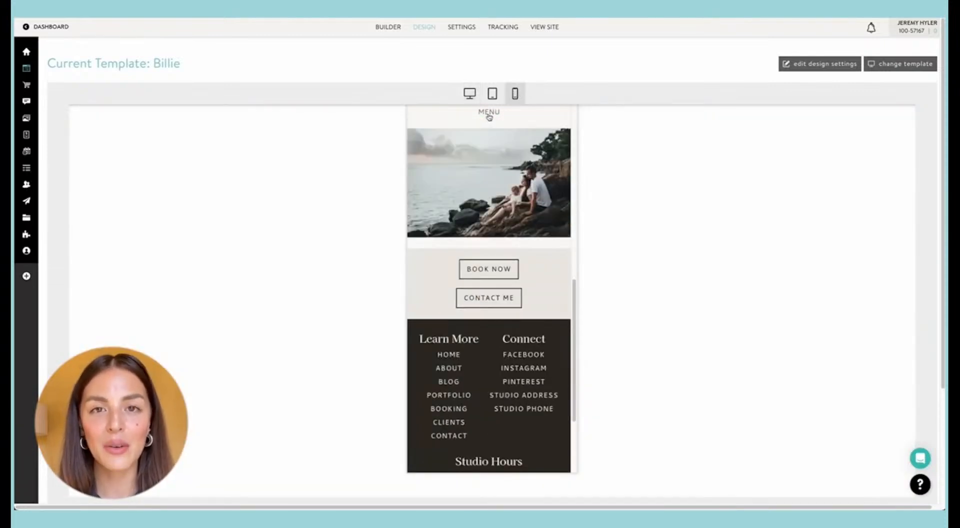
click(489, 113)
click(487, 242)
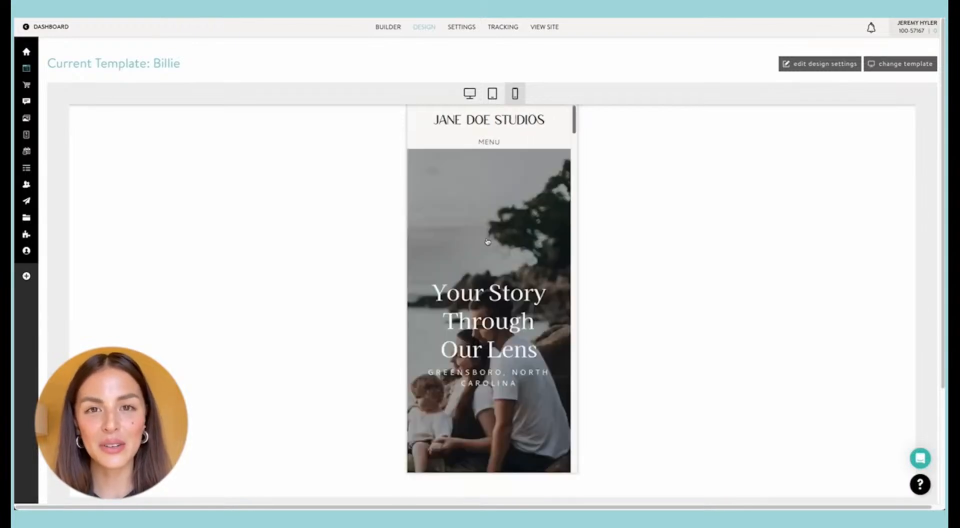
scroll(488, 241, down, 6)
scroll(488, 242, down, 15)
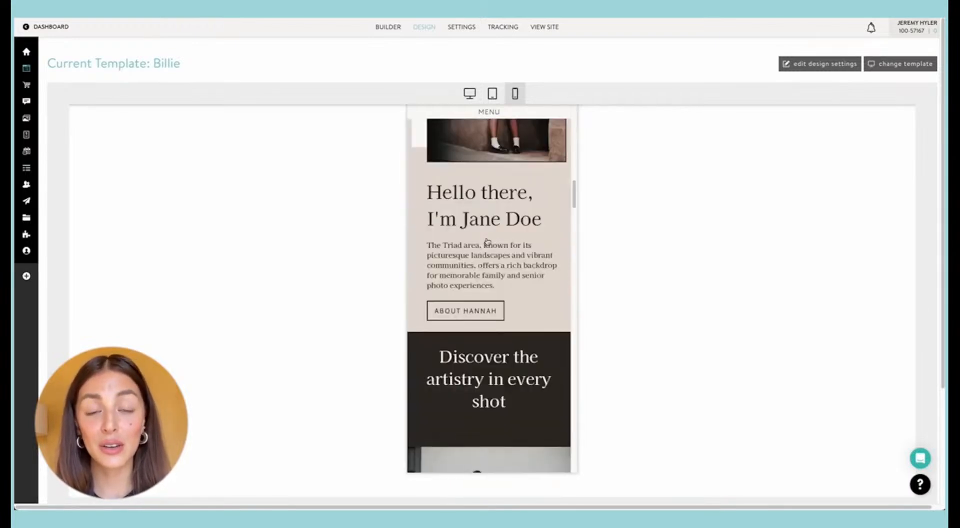
scroll(487, 242, down, 15)
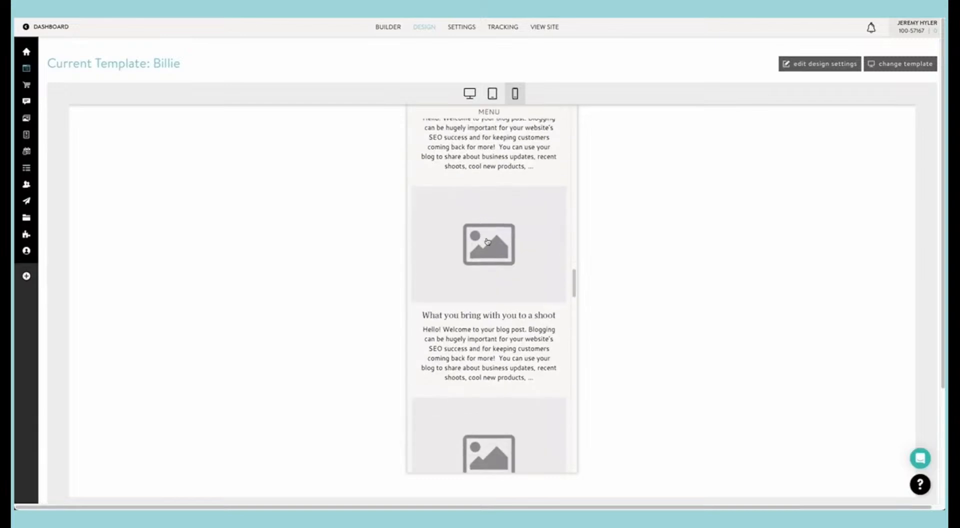
scroll(487, 242, down, 3)
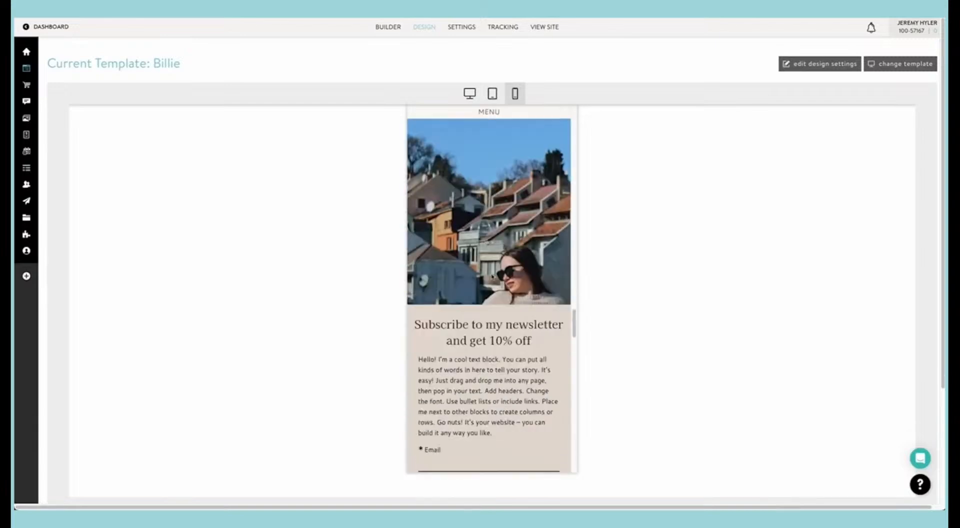
scroll(492, 276, up, 2)
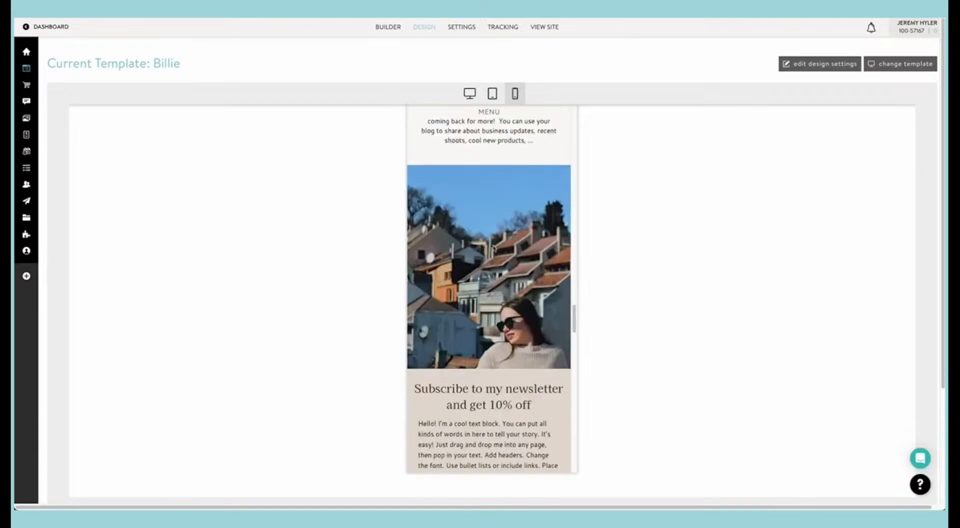
Step: Compare the home page's newsletter, Instagram and blog sections between the desktop and mobile previews, returning to the desktop view
click(469, 91)
scroll(473, 210, down, 10)
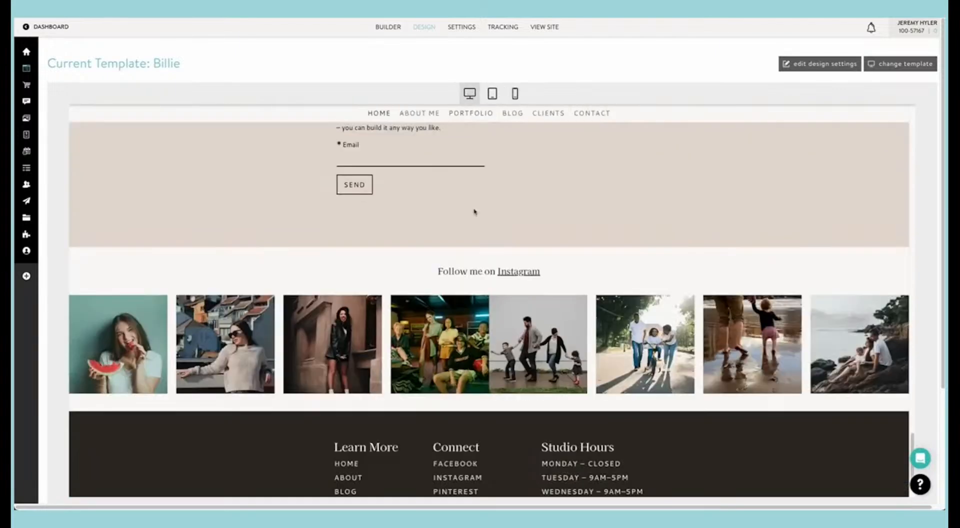
scroll(474, 212, up, 10)
click(515, 93)
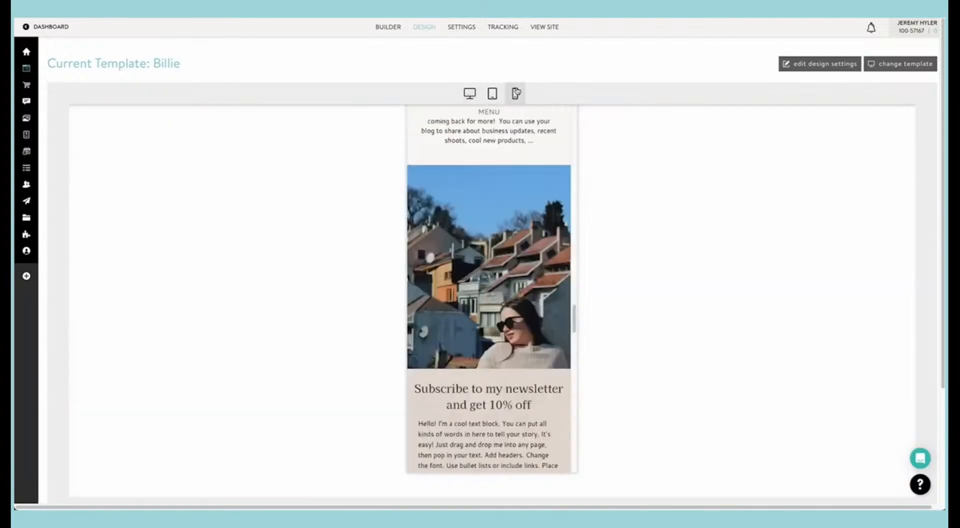
scroll(475, 204, down, 1)
scroll(480, 225, up, 15)
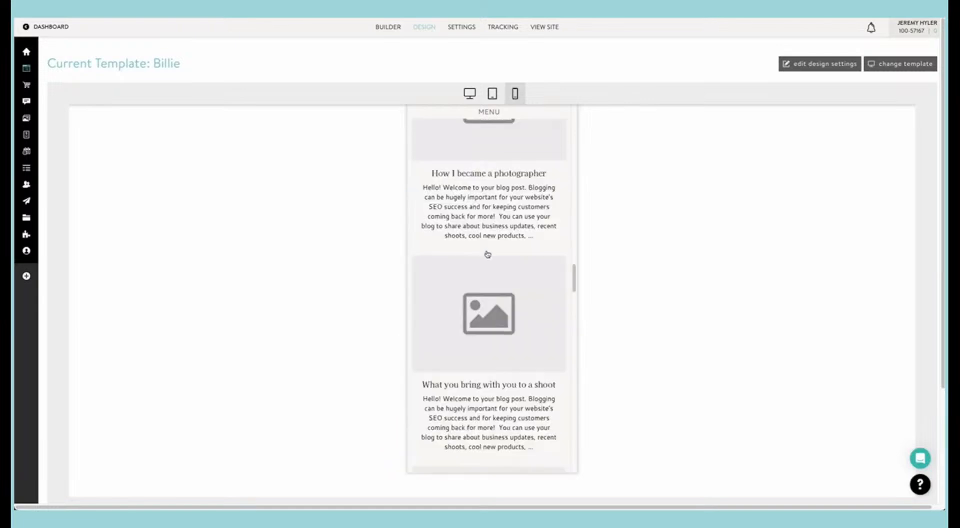
scroll(487, 254, up, 20)
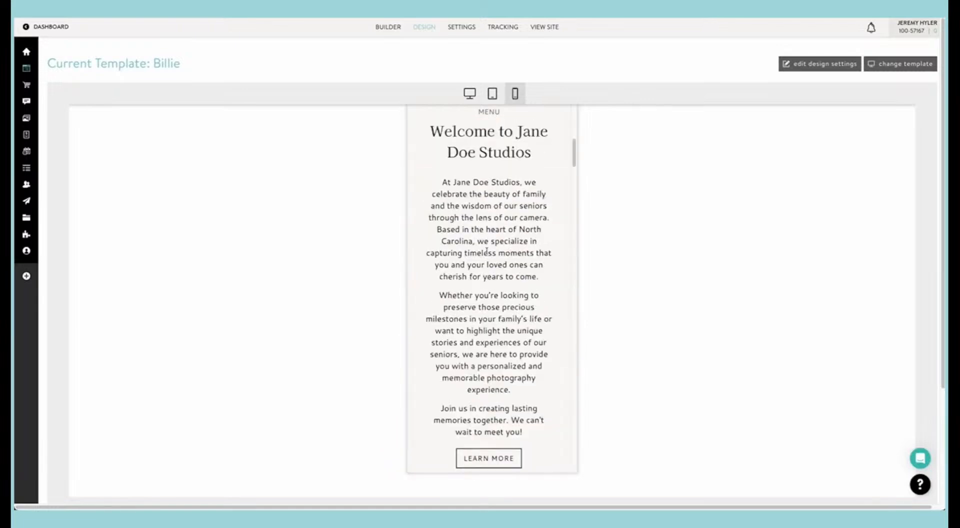
click(469, 94)
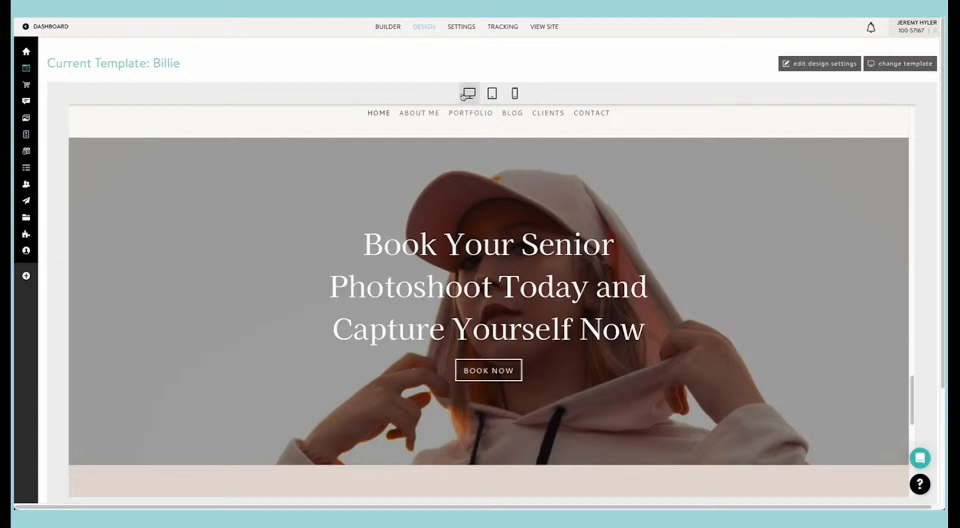
Step: Open the template's design settings and examine the accent, button, background and icon color options
click(786, 64)
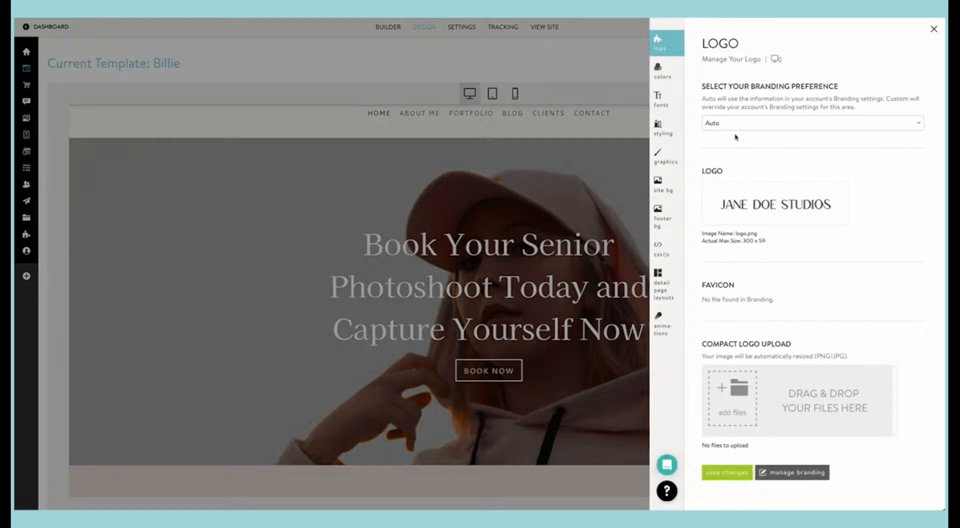
click(663, 77)
scroll(715, 188, down, 3)
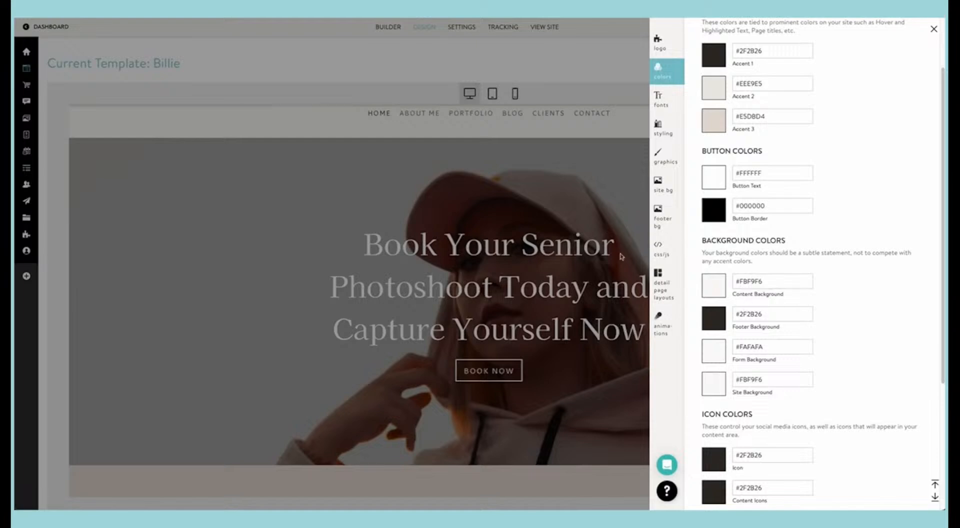
scroll(737, 272, up, 2)
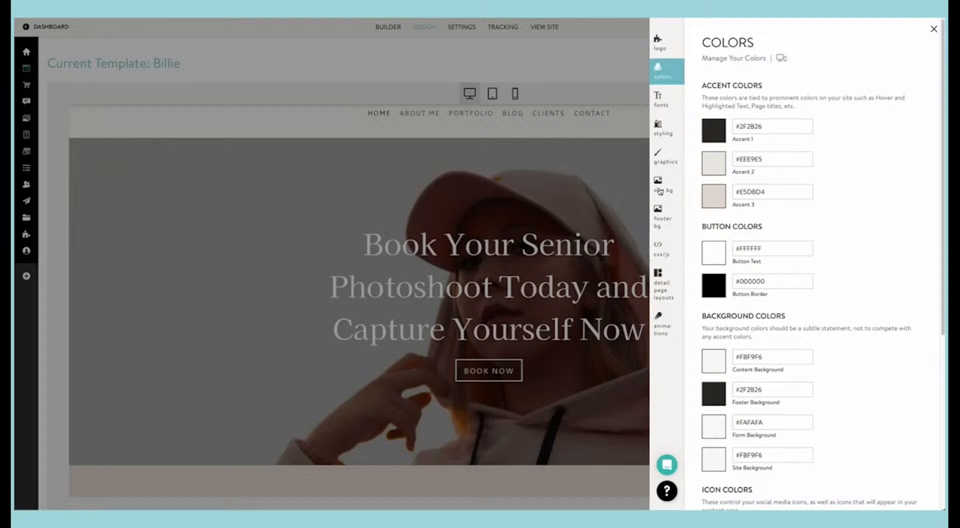
Step: Examine the template's font settings for the menu, titles, global content, headings and button text
click(669, 104)
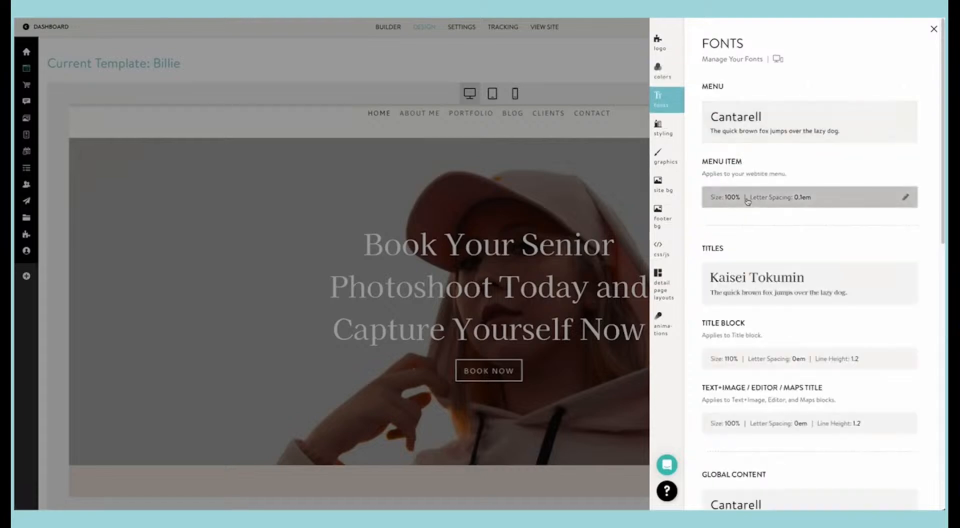
scroll(768, 198, down, 3)
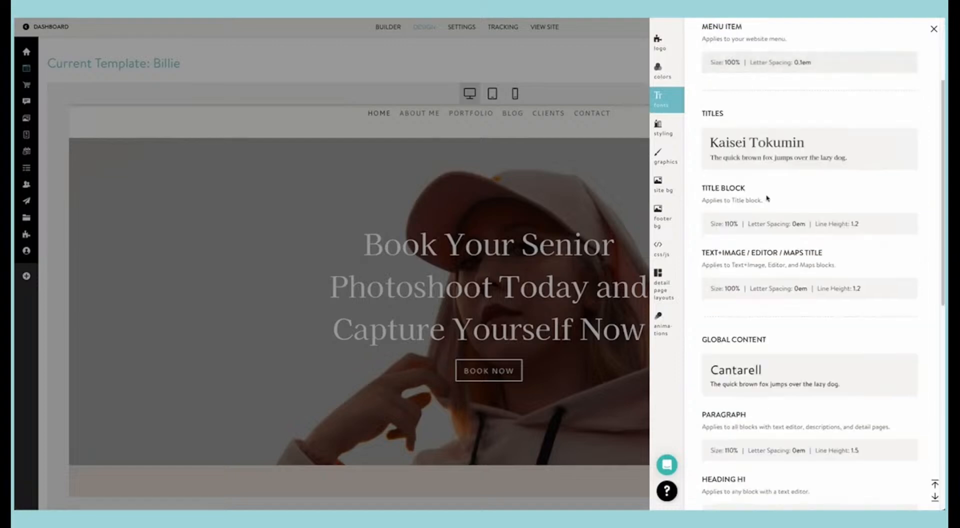
scroll(768, 198, down, 10)
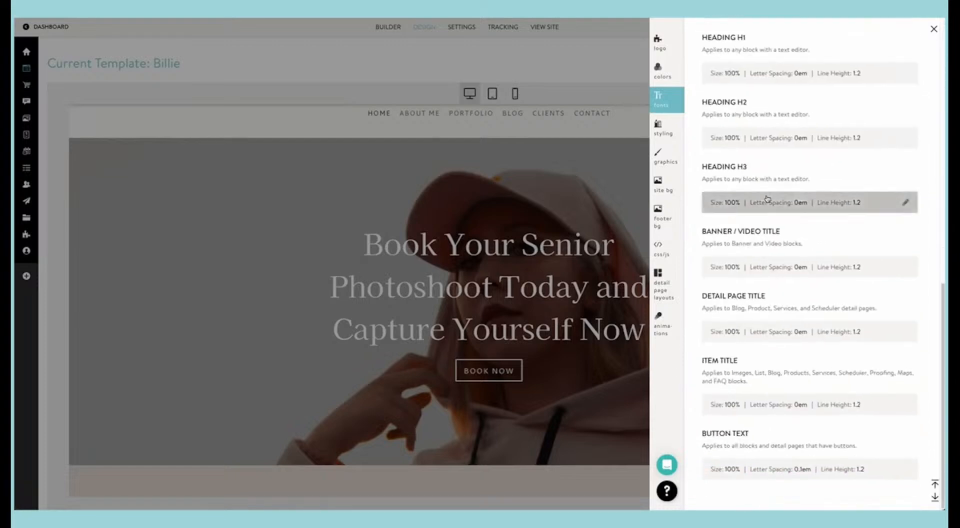
scroll(767, 198, up, 13)
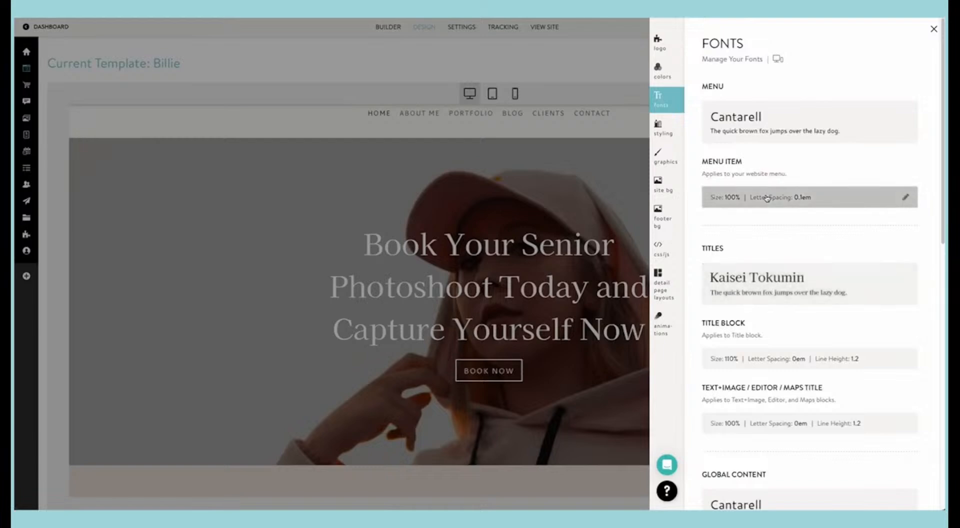
Step: Examine the template's styling settings, from background opacity and social media icons through block spacing, flushing, editor padding and mobile view
click(670, 129)
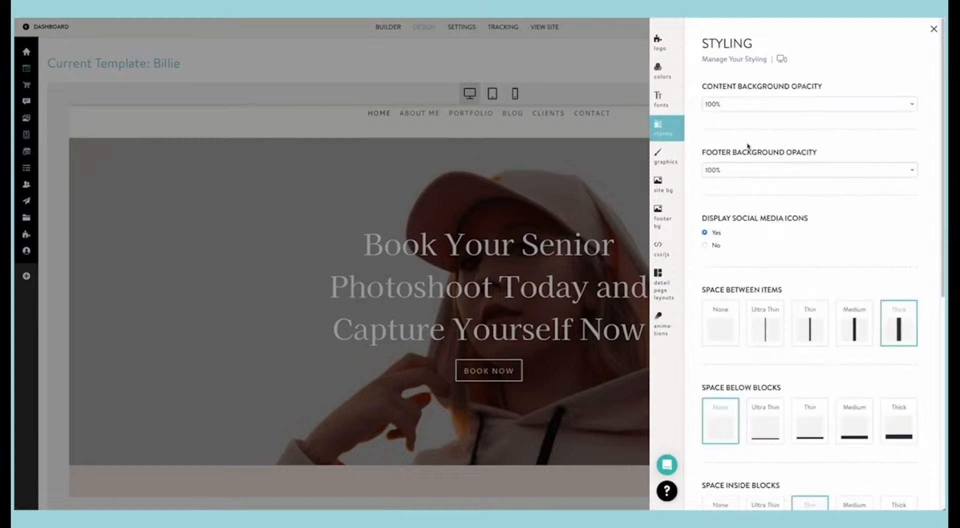
scroll(737, 170, down, 3)
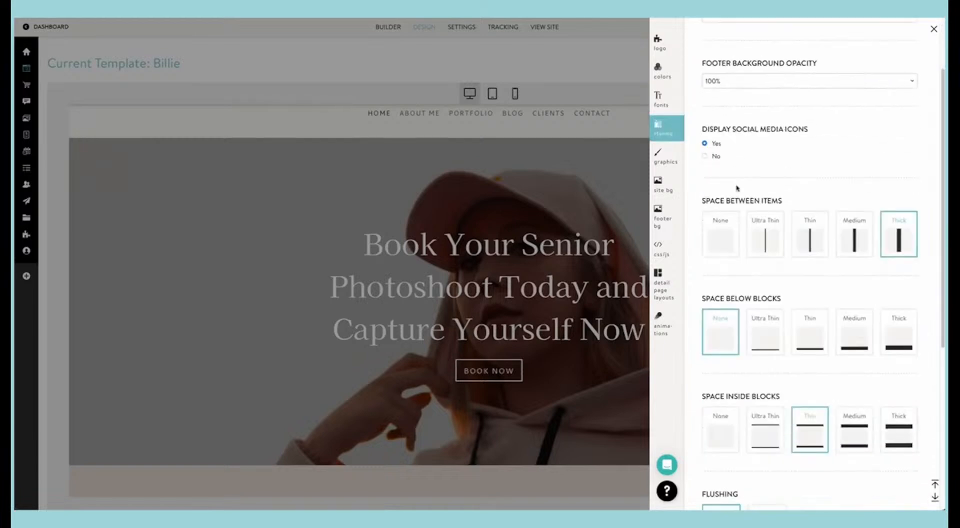
scroll(737, 188, down, 3)
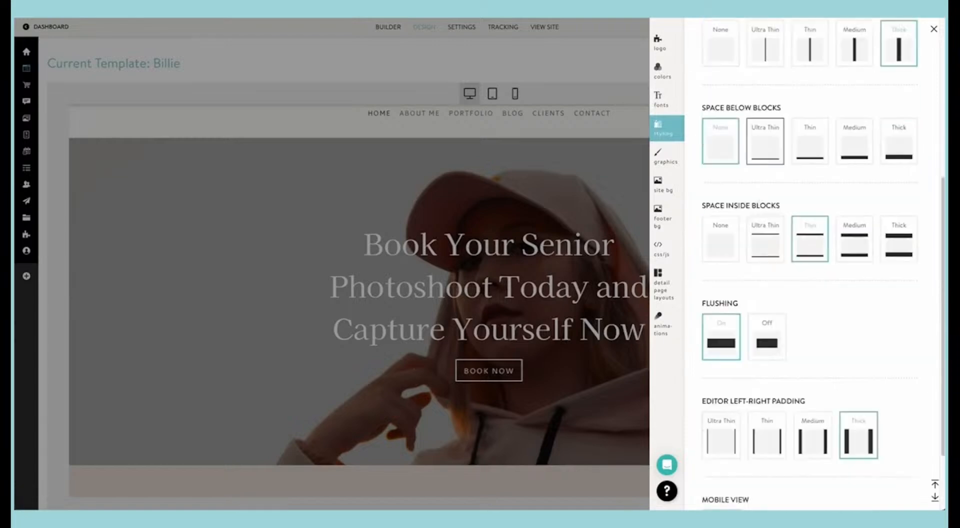
scroll(799, 256, down, 2)
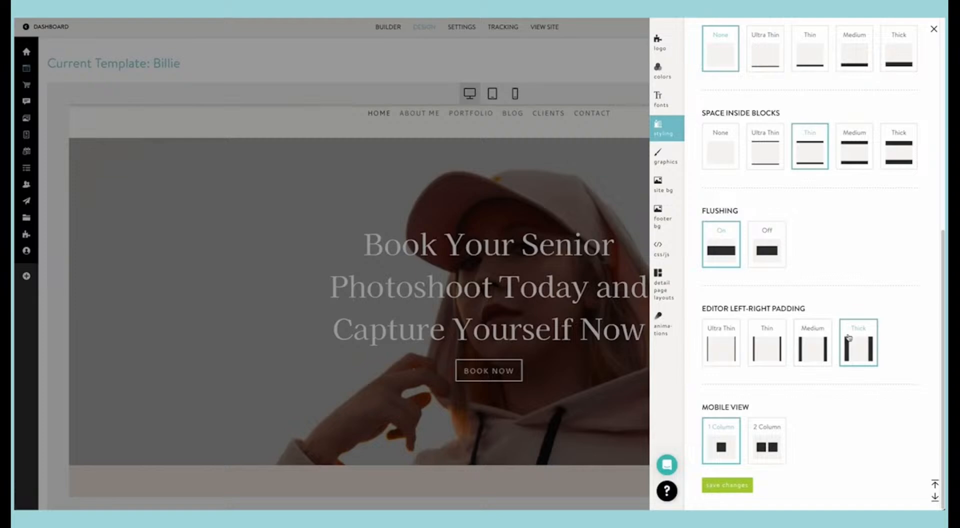
scroll(808, 339, up, 3)
scroll(768, 305, up, 6)
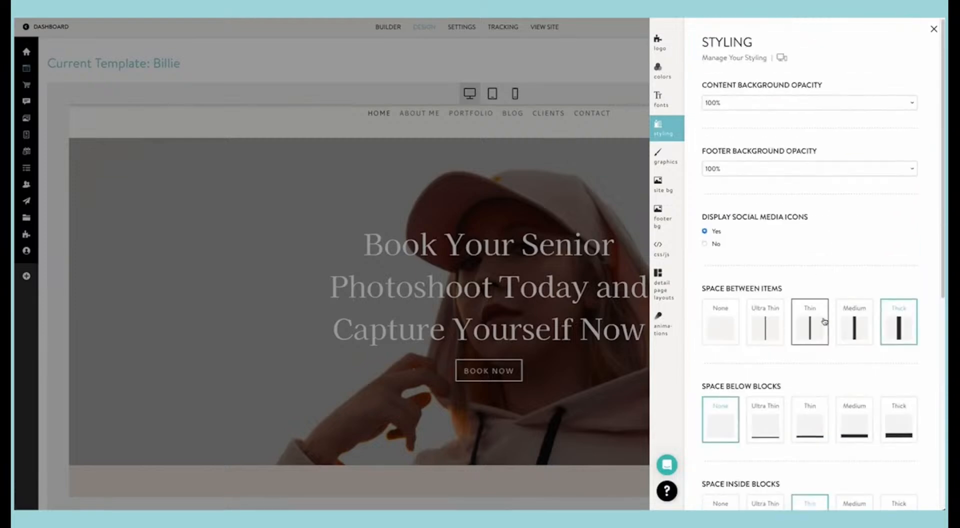
Step: Examine the template's graphics styles for icons, fields and buttons, plus the site background and footer background options
click(665, 158)
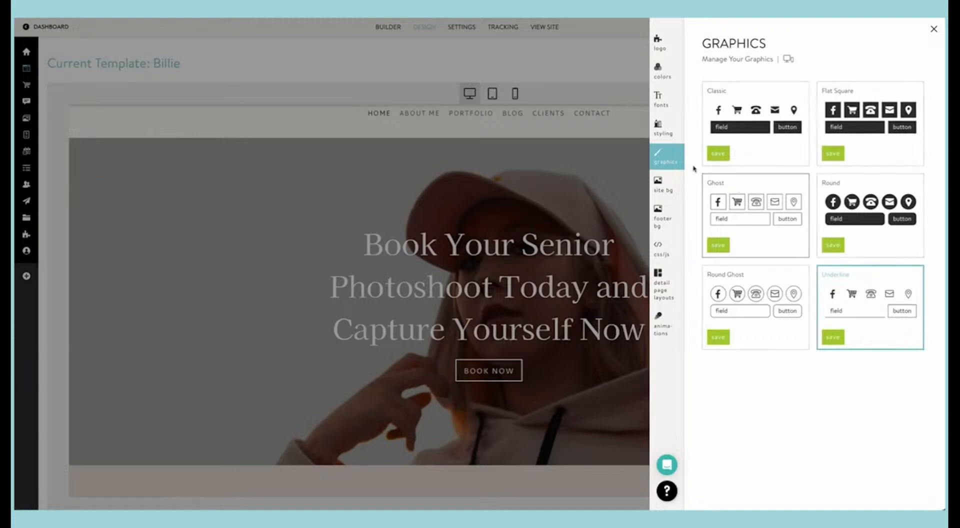
click(657, 184)
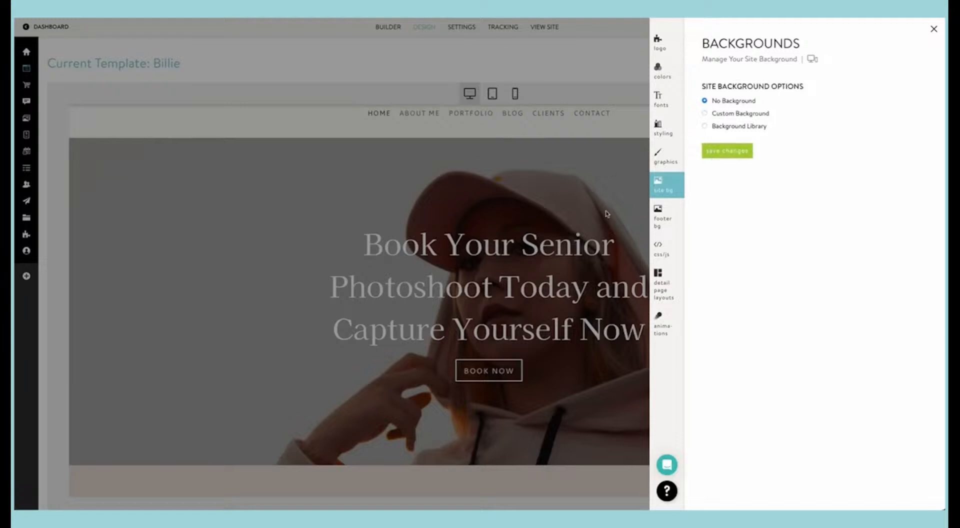
click(667, 214)
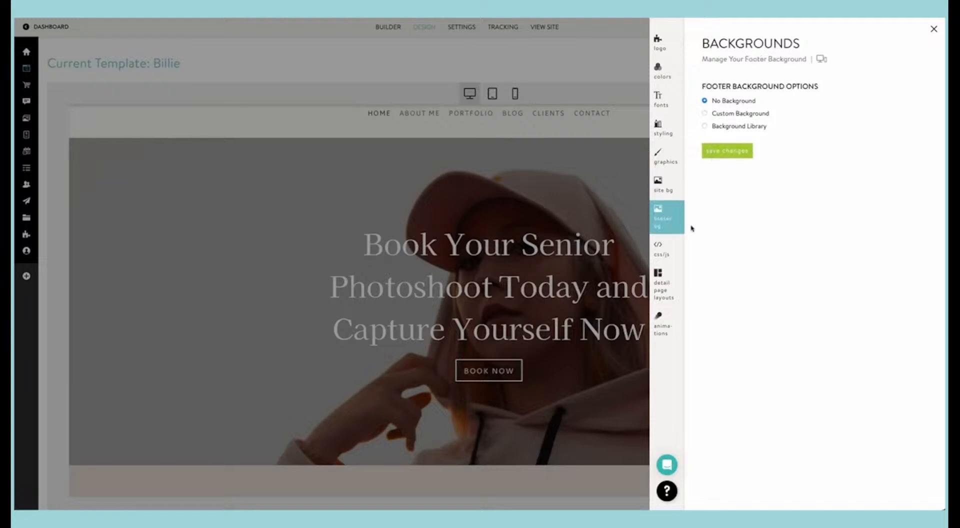
Step: Examine the custom CSS/JS settings, reading through the code in the site's head section
click(662, 254)
scroll(751, 117, down, 5)
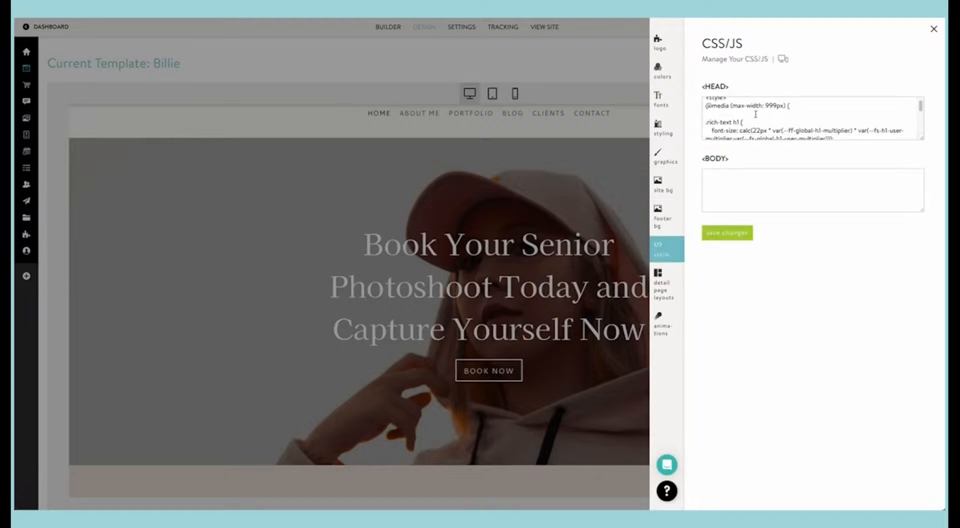
scroll(756, 114, up, 5)
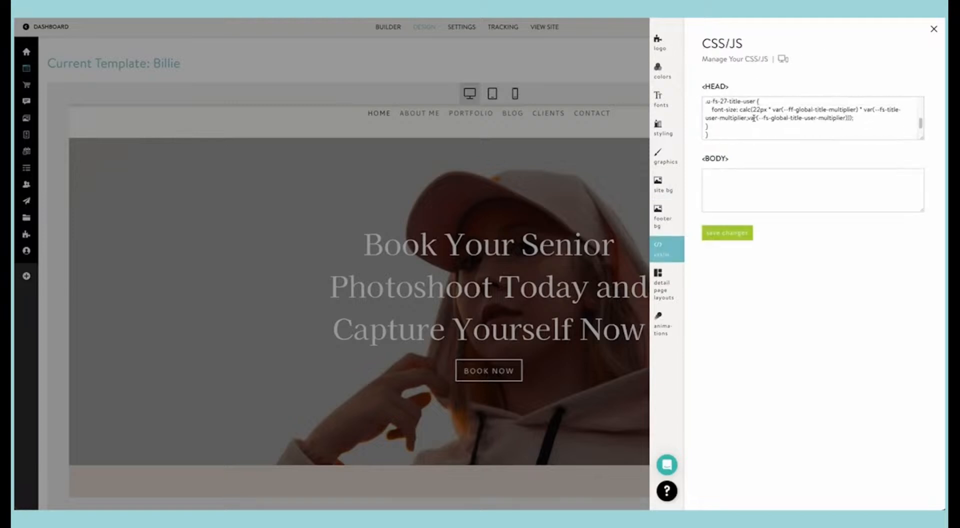
Step: Open the detail page layout settings to examine the blog and product layout options
click(664, 281)
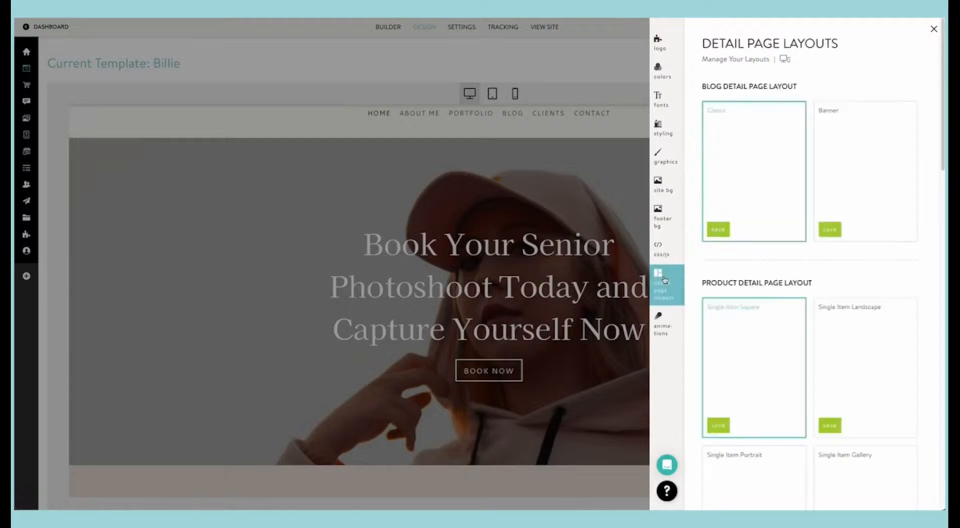
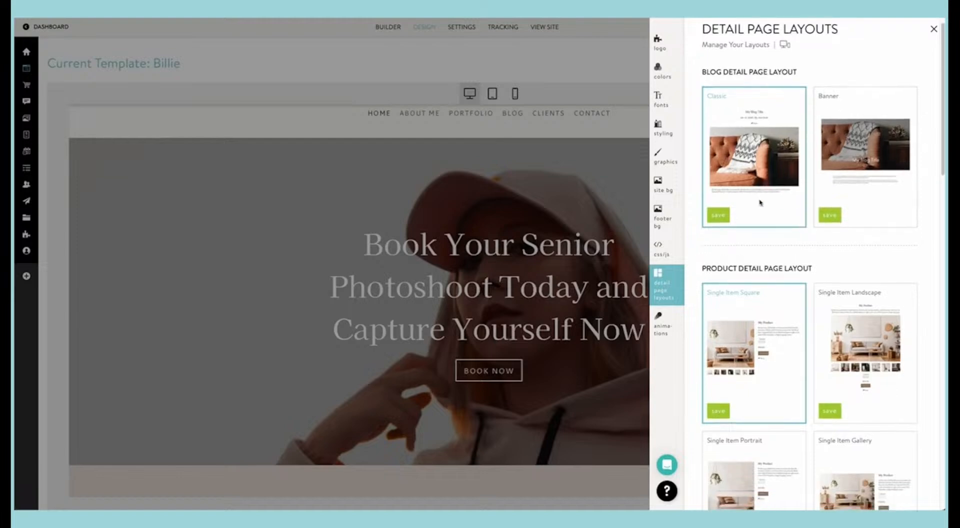
Step: Examine the product and scheduler detail page layouts, plus the site-wide image and button hover animation options
scroll(759, 202, down, 2)
scroll(759, 202, down, 1)
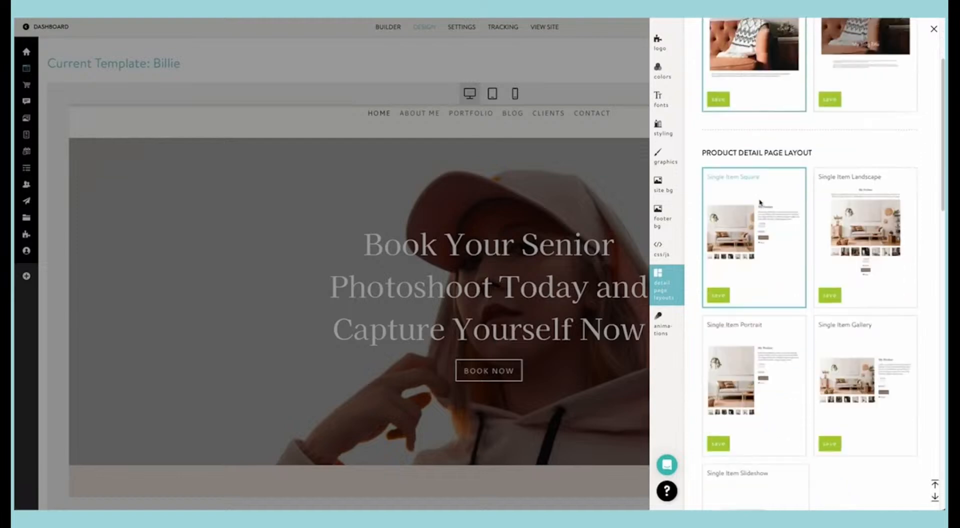
scroll(808, 298, down, 9)
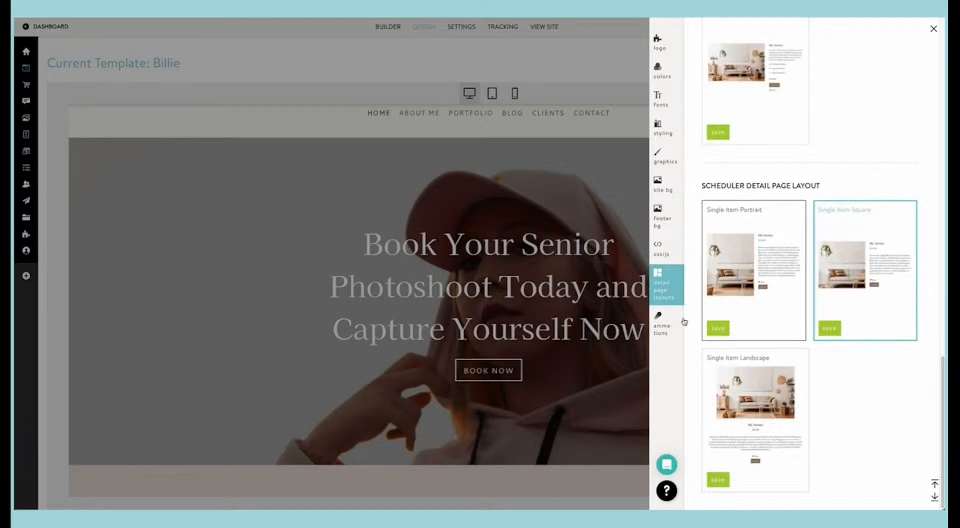
click(659, 330)
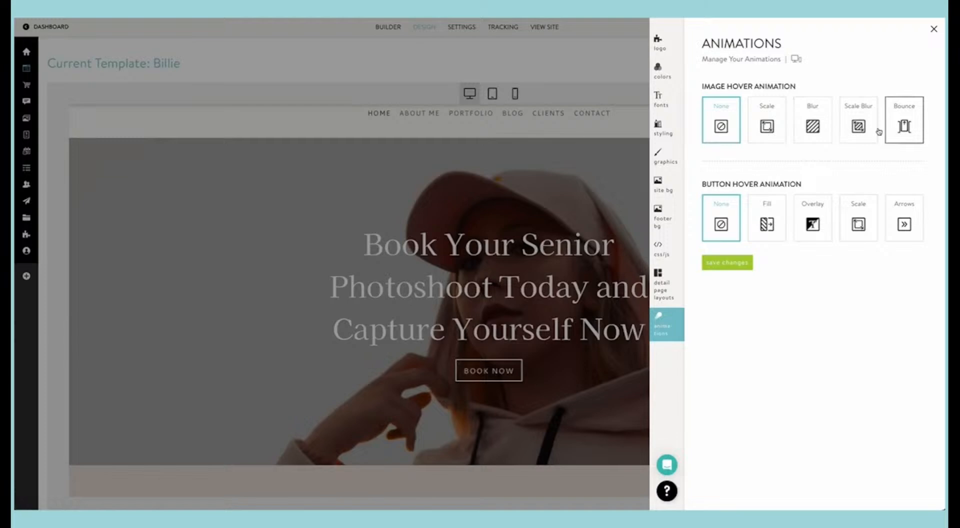
click(467, 168)
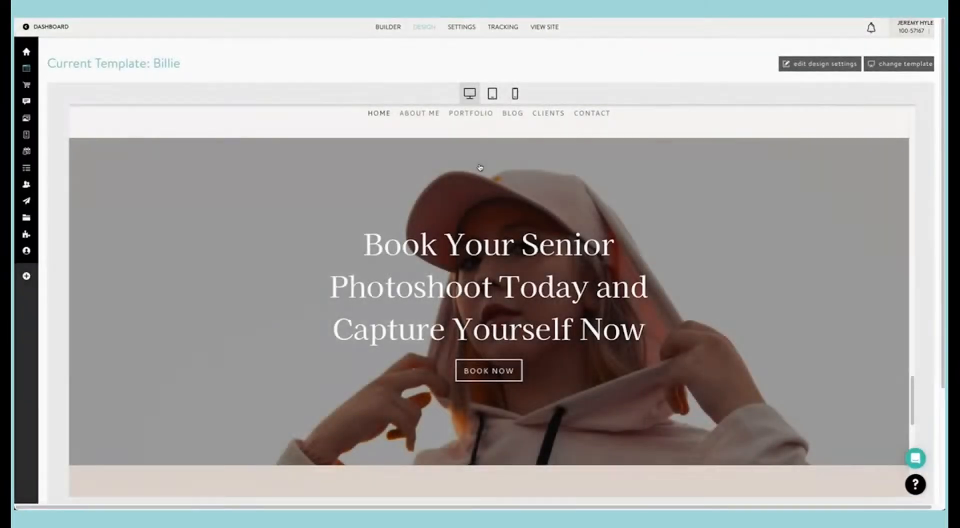
Step: Set the image hover animation of the Seniors portfolio page's image block to Bounce
click(384, 29)
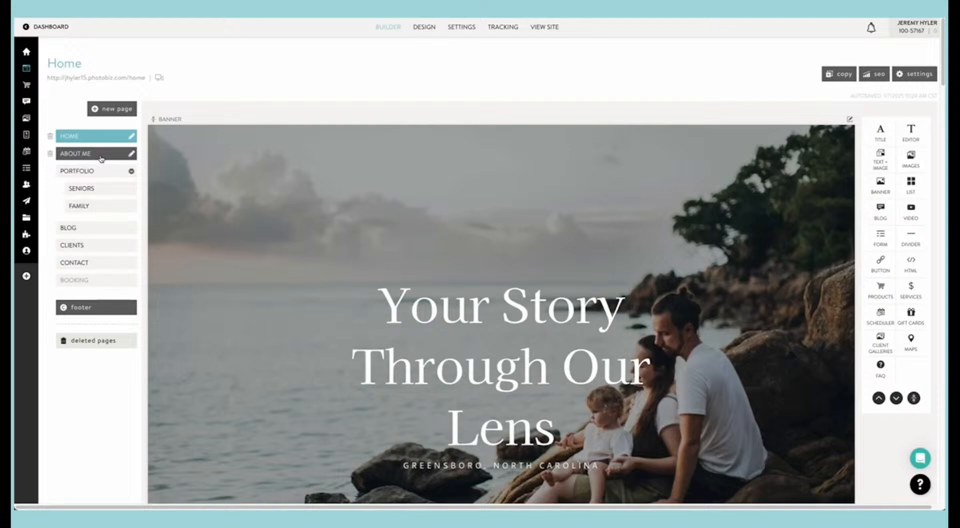
click(82, 188)
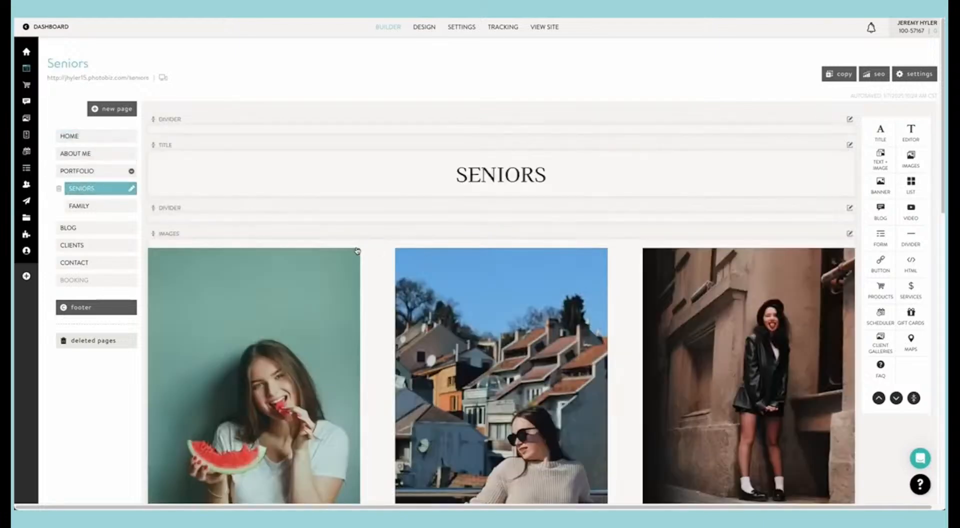
scroll(359, 251, down, 3)
click(358, 220)
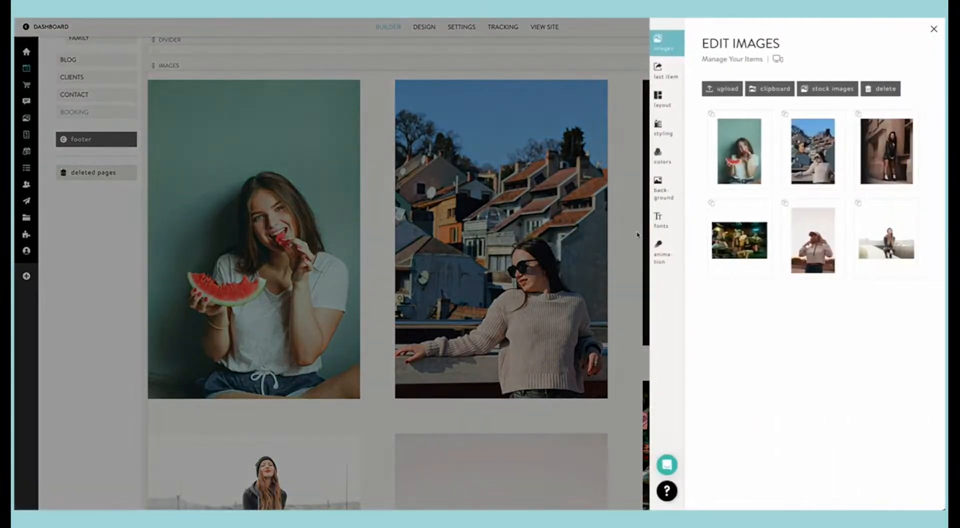
click(660, 249)
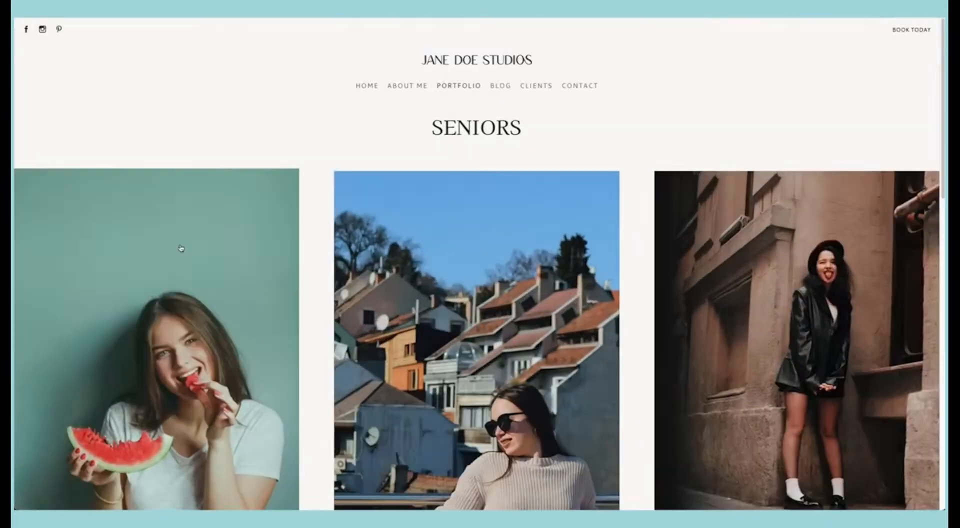
Step: Check the hover animation on the images of the live Seniors page, from the first row through the last
scroll(493, 293, down, 8)
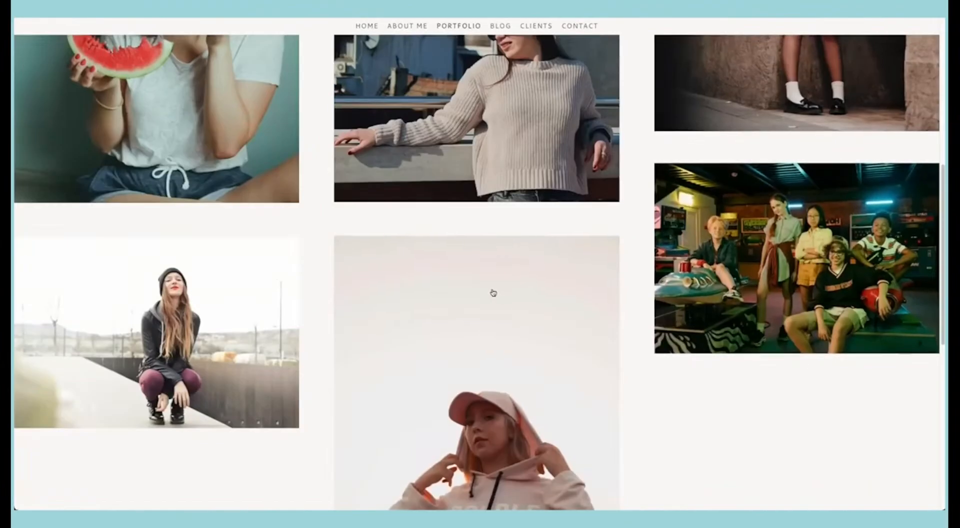
scroll(218, 266, up, 3)
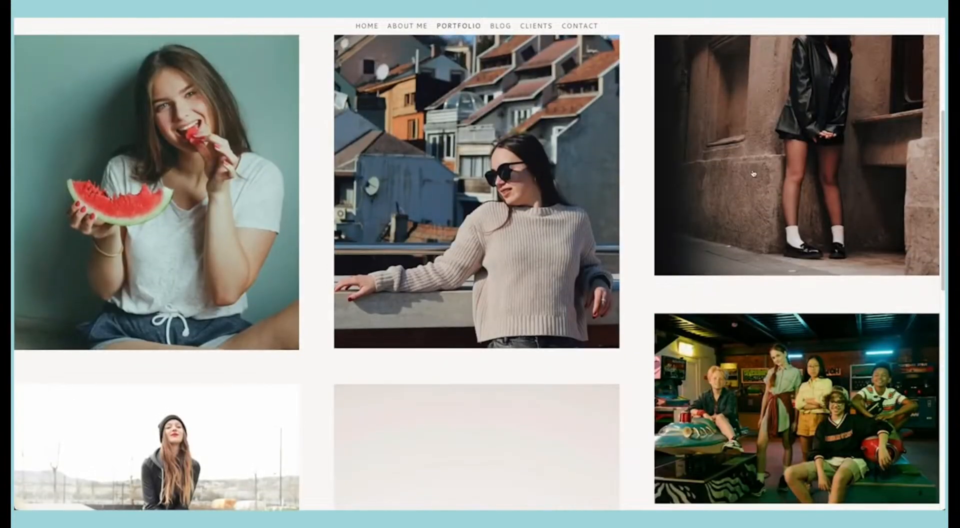
scroll(753, 173, up, 5)
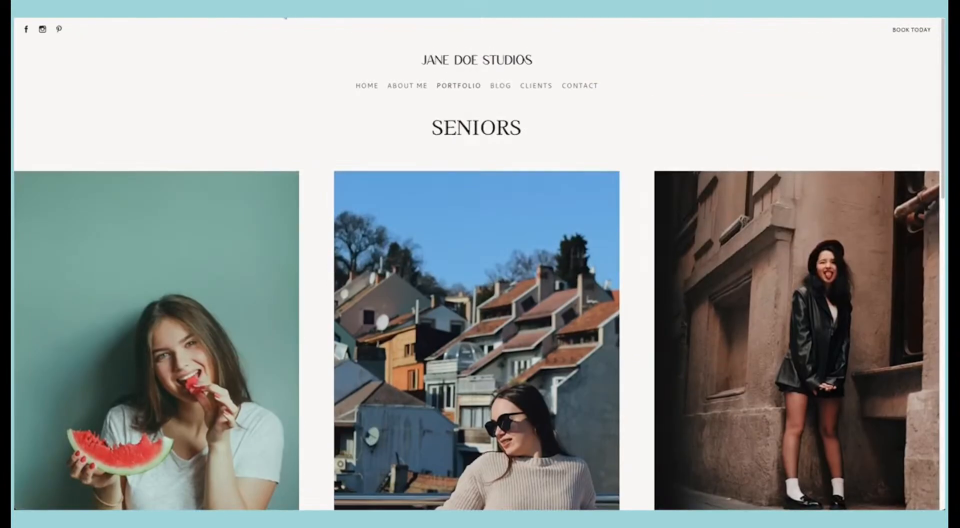
click(65, 9)
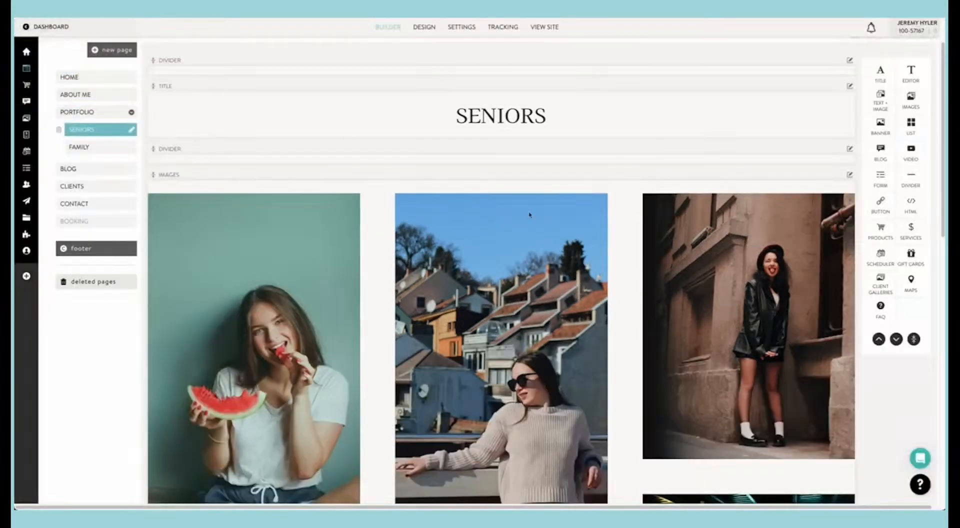
Step: Set the Seniors image block's hover animation to Scale and save the change
click(521, 254)
click(659, 250)
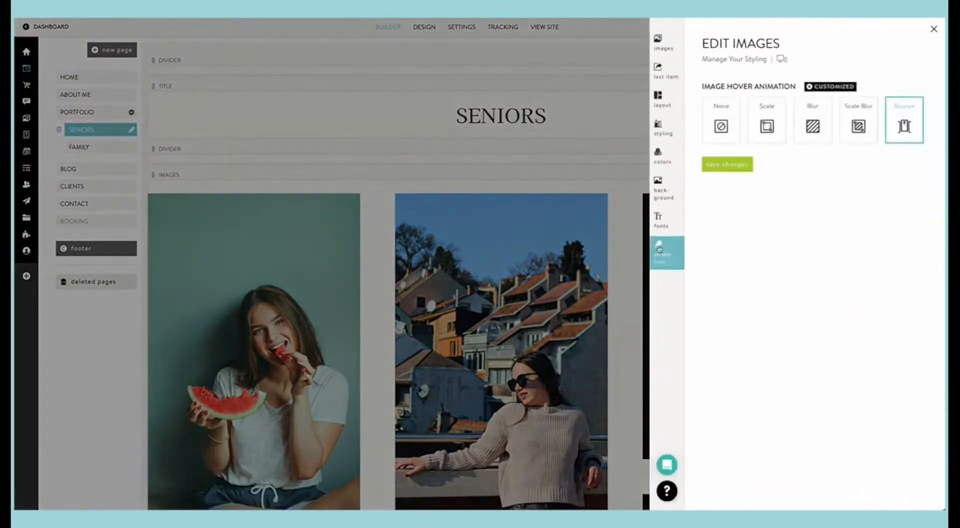
click(730, 167)
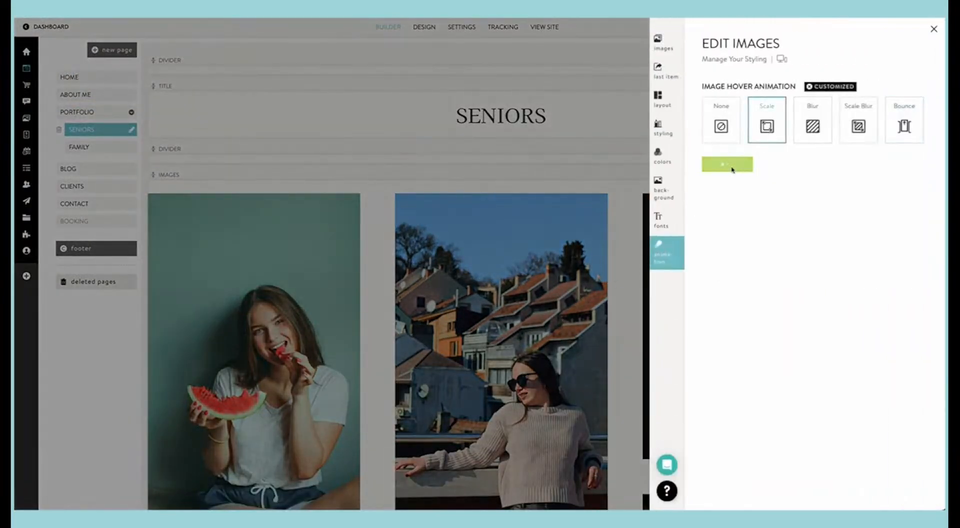
click(463, 42)
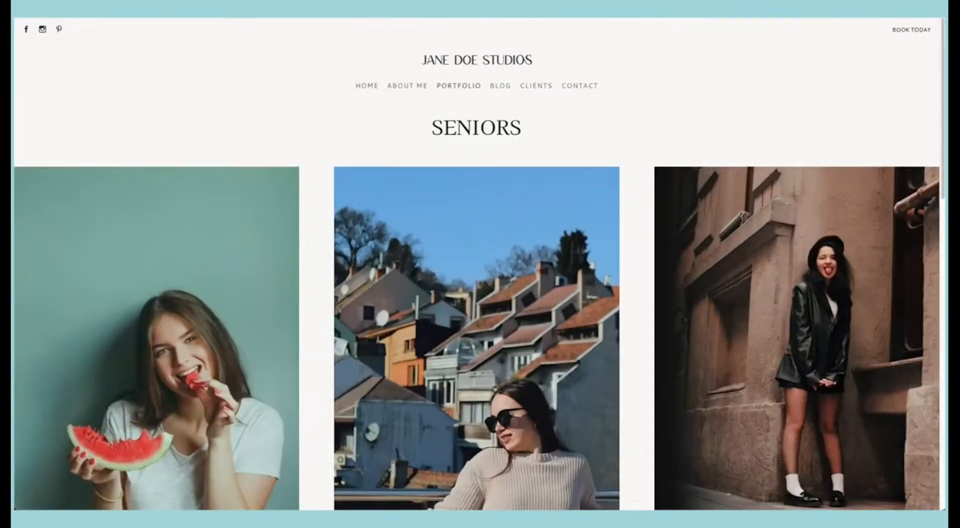
Step: Check the Scale hover effect across all images on the live Seniors page
scroll(246, 256, down, 3)
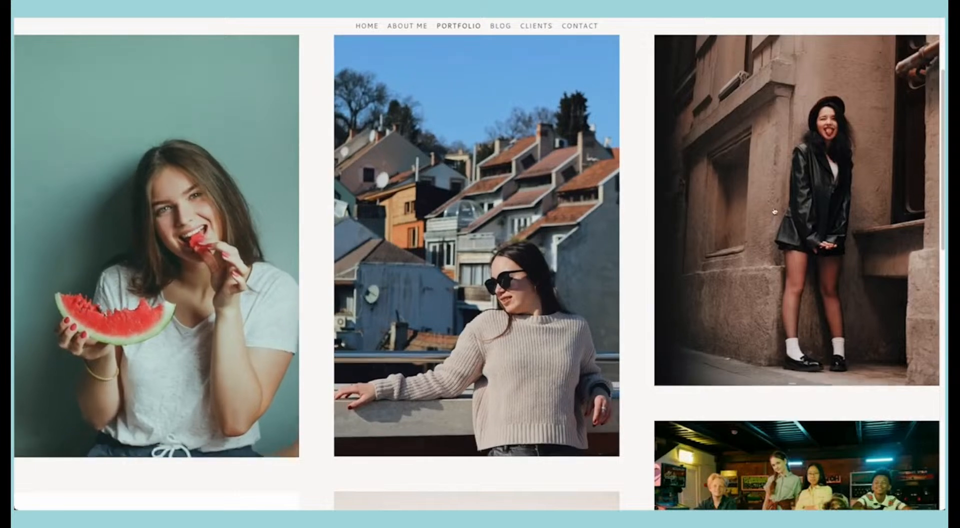
scroll(570, 319, down, 5)
scroll(570, 319, down, 3)
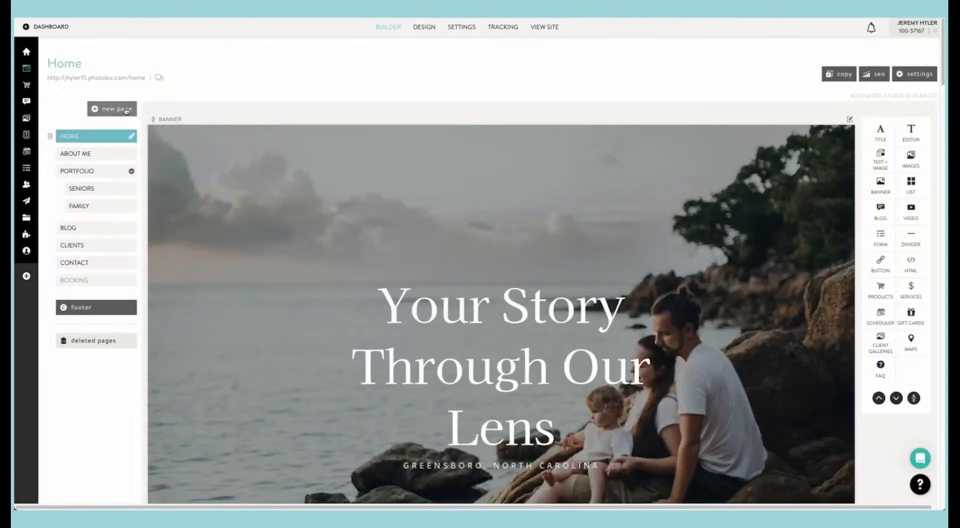
Step: Start a new website page from the Booking design in the "others" category of page designs
click(126, 110)
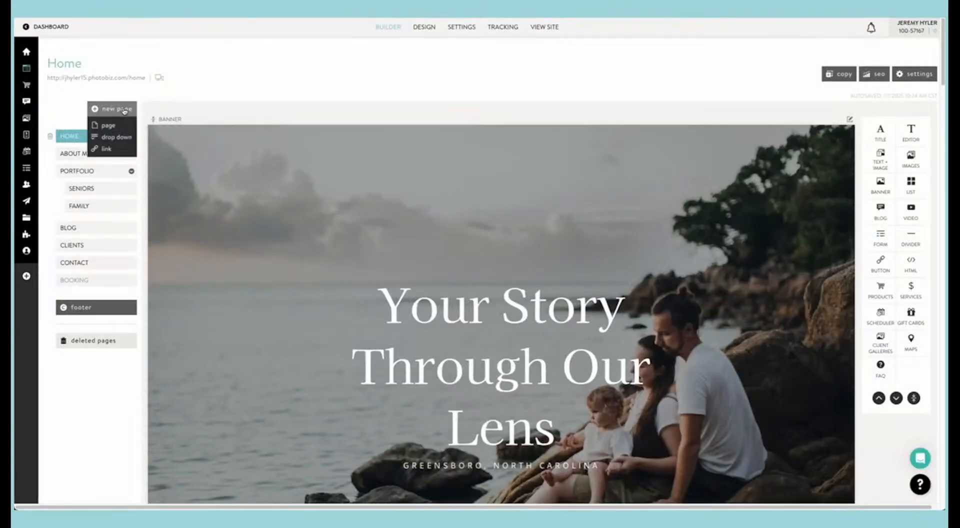
click(108, 125)
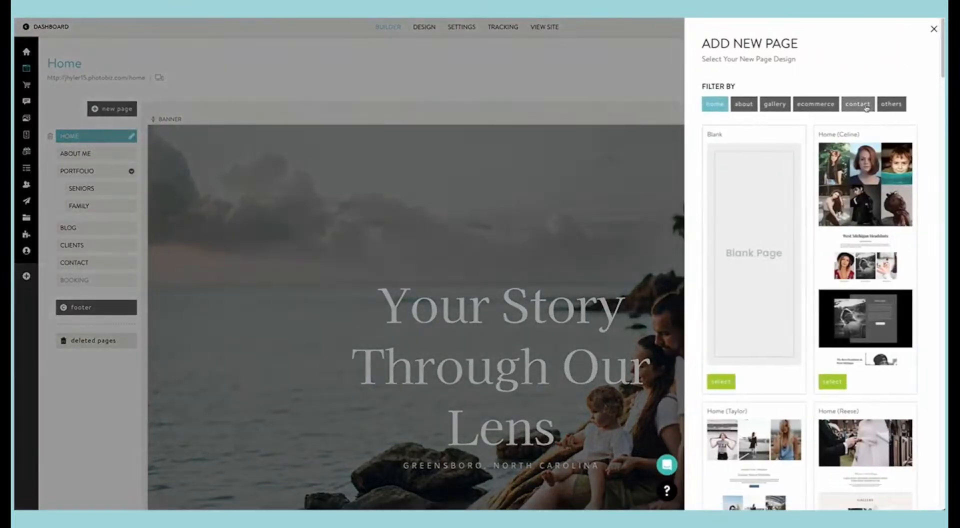
click(887, 104)
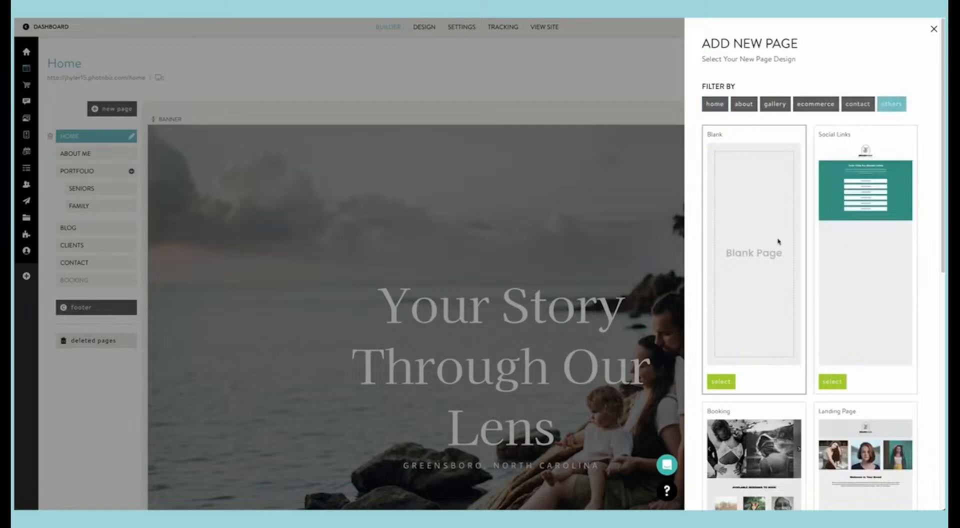
scroll(757, 270, down, 5)
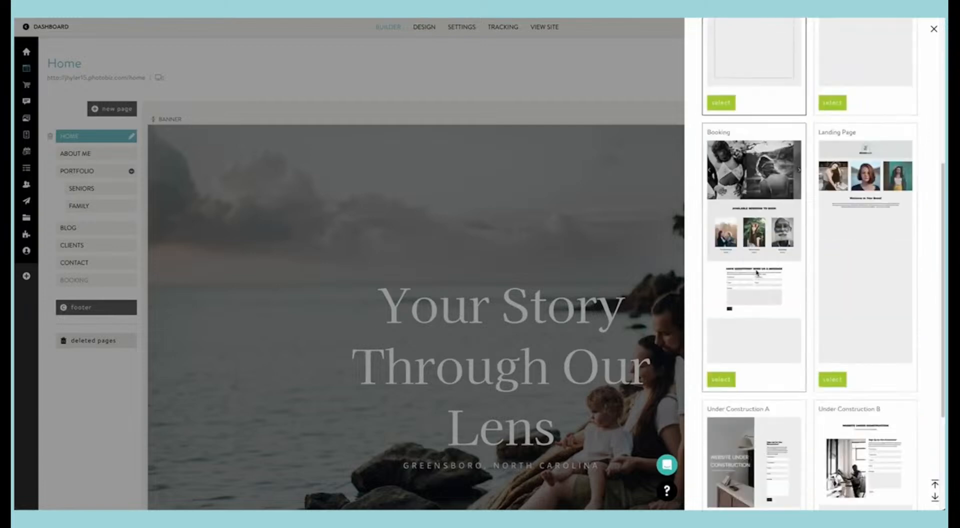
click(727, 379)
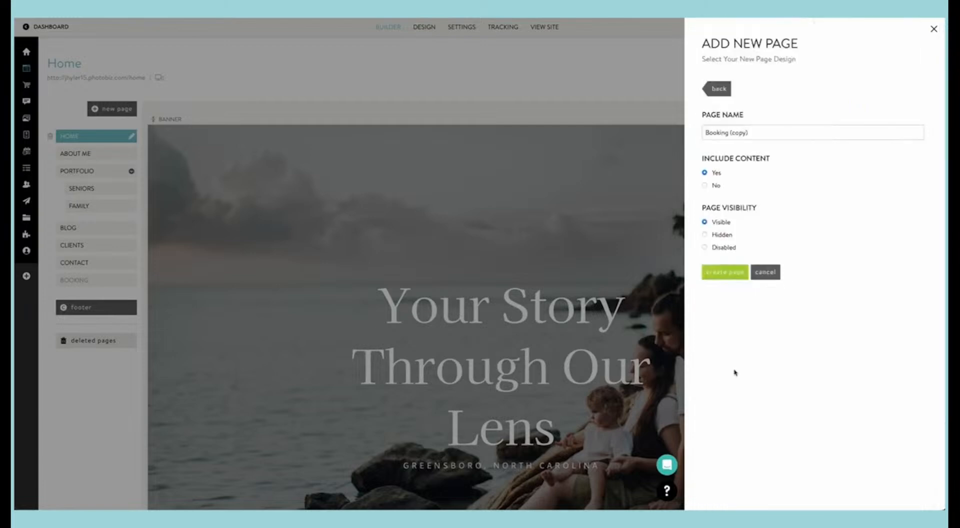
Step: Name the new page BOOKING and create it with its content included and visibility set to Visible
click(729, 132)
key(ctrl+a)
text(BOO)
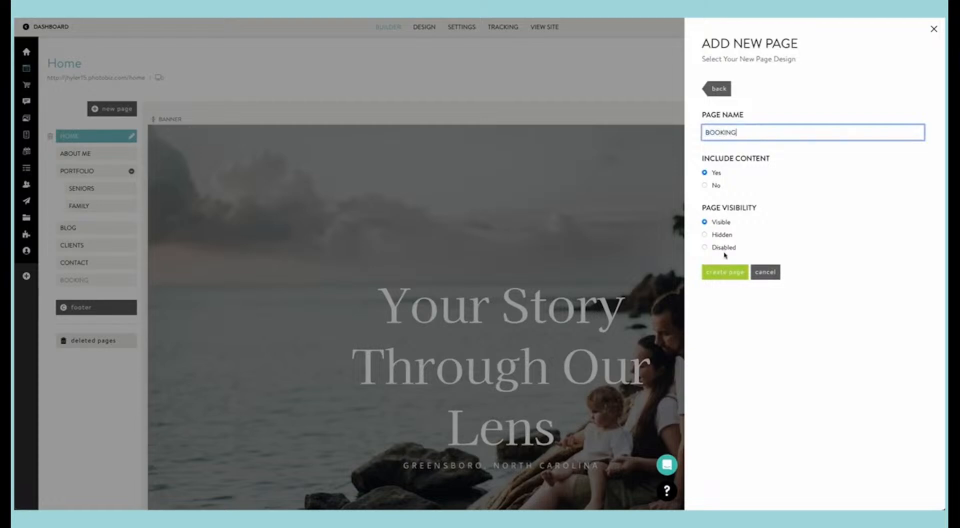
click(725, 272)
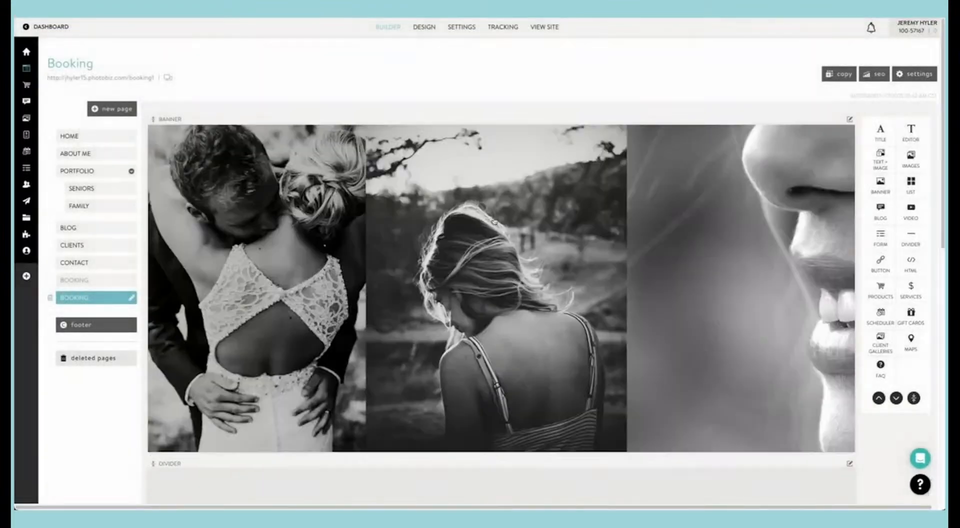
Step: Review the new Booking page's banner, scheduler and form sections in the builder and on the live site
scroll(479, 221, down, 10)
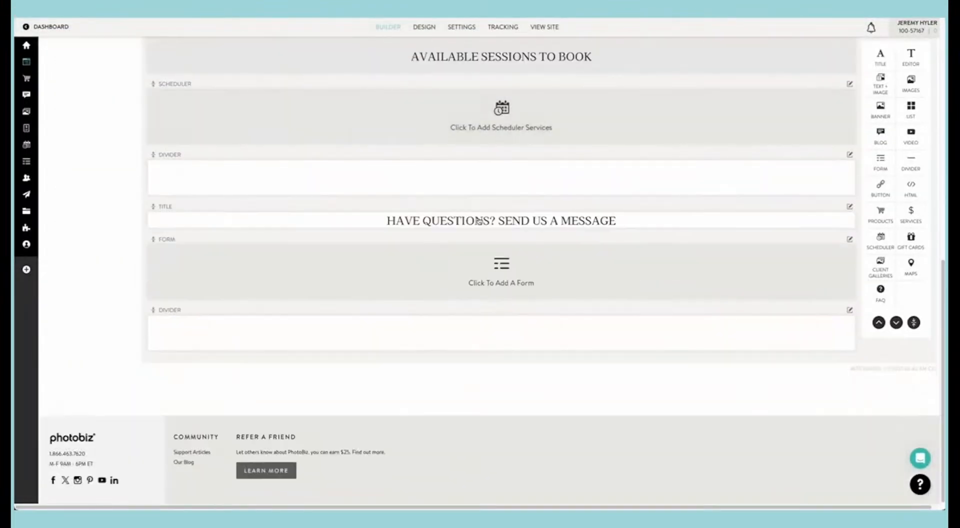
scroll(479, 221, up, 5)
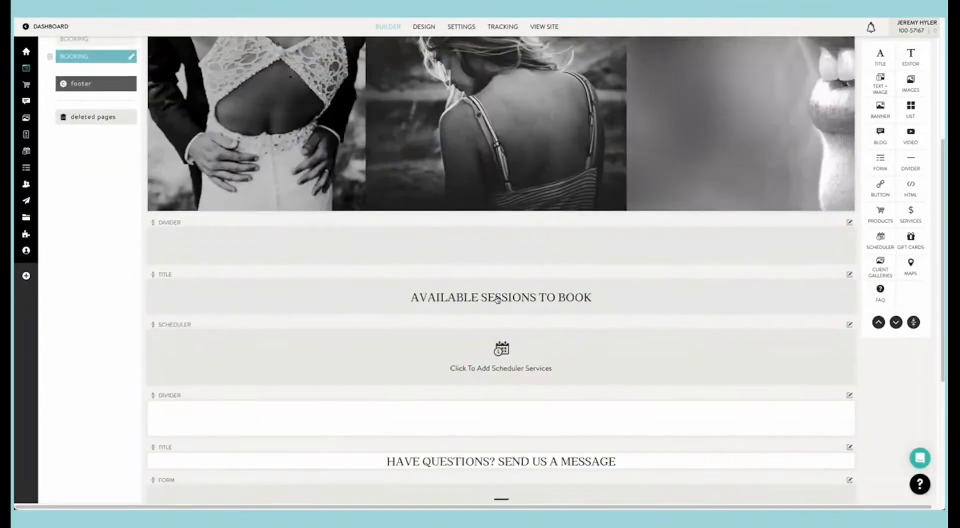
scroll(497, 300, up, 1)
scroll(497, 300, up, 5)
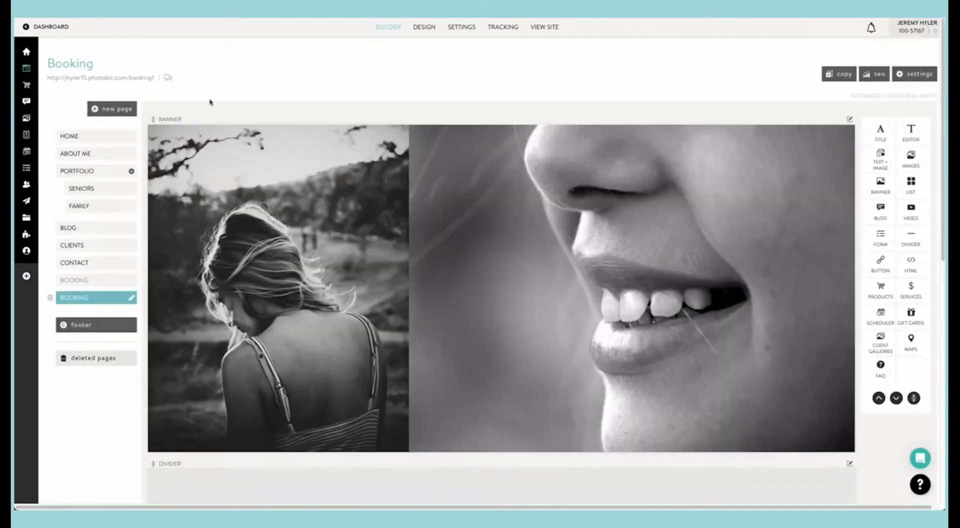
click(140, 80)
scroll(385, 174, down, 2)
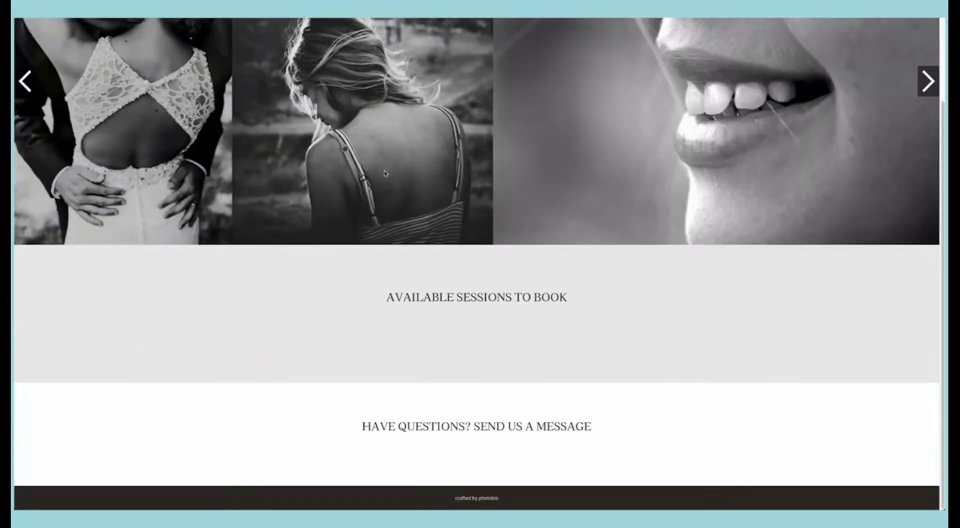
scroll(385, 174, up, 2)
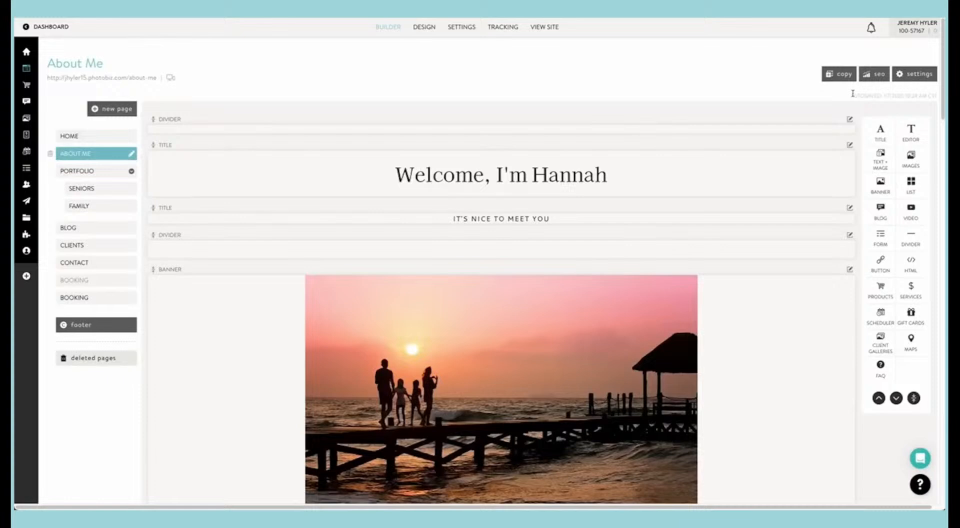
Step: Set the search engine preview in the About Me page's SEO settings to Custom
click(872, 78)
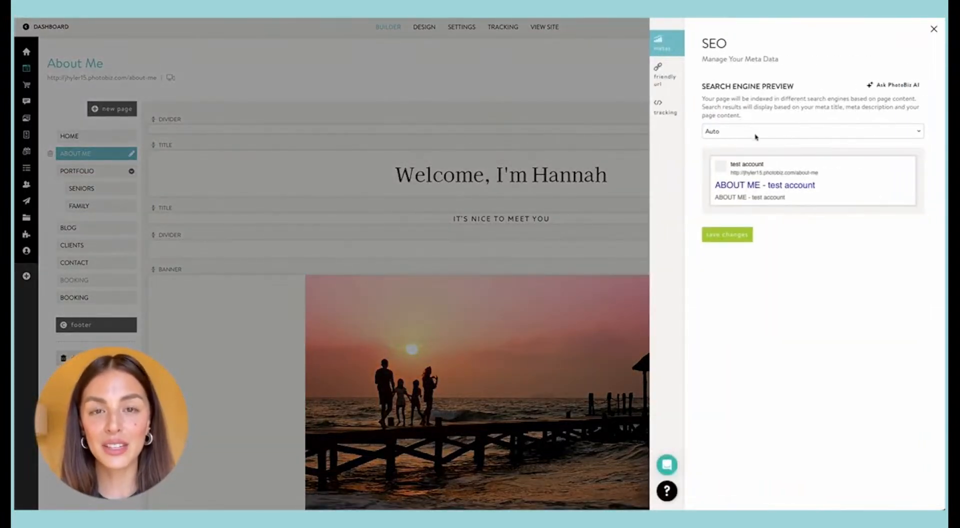
click(756, 132)
click(757, 142)
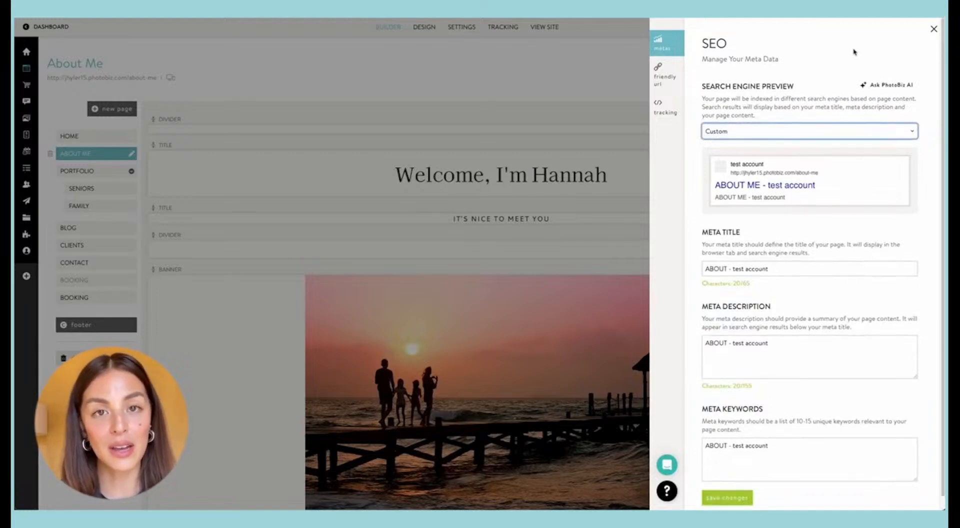
Step: Generate meta data with PhotoBiz AI from "write an about me page for Jane doe studio in Greensboro North Carolina focus on family and senior photos"
click(888, 86)
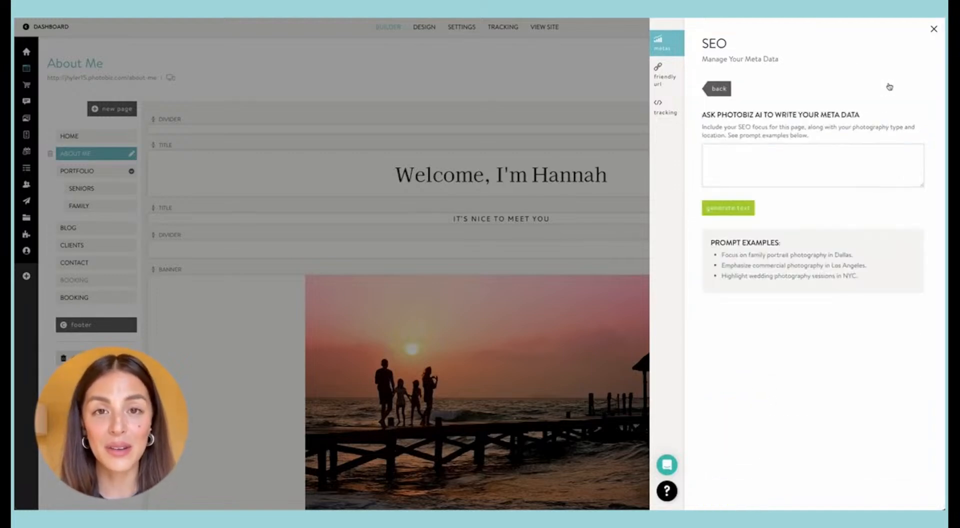
click(751, 150)
text(wr)
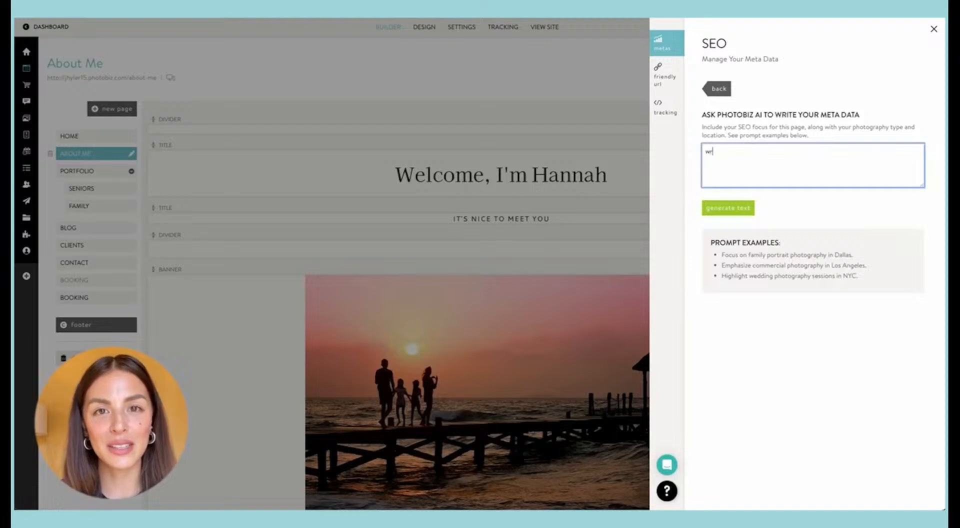
text(ite an about m)
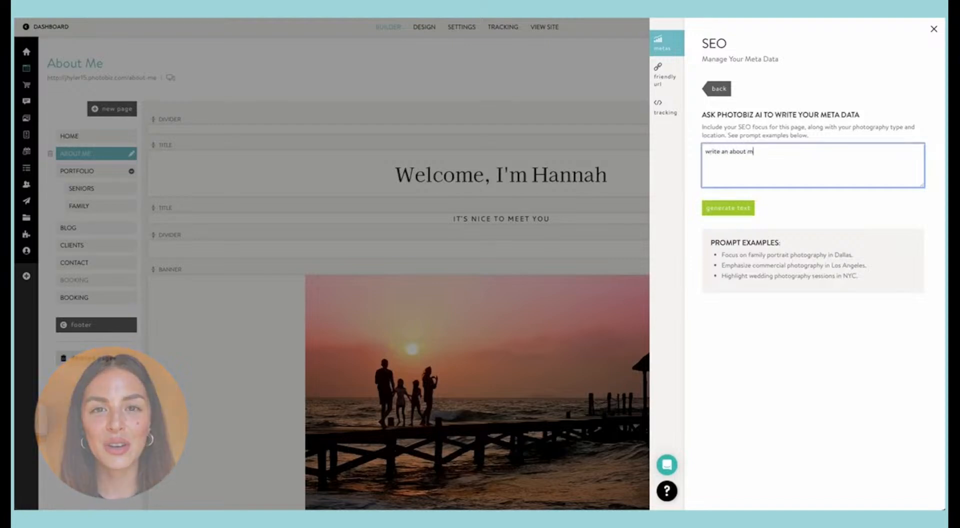
text(e page)
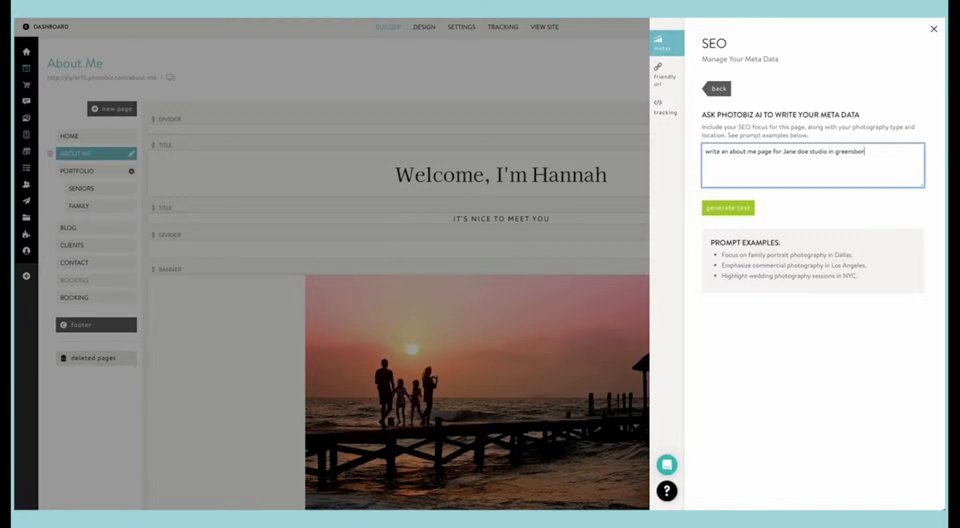
text(o north carolina focus on family and senior photos)
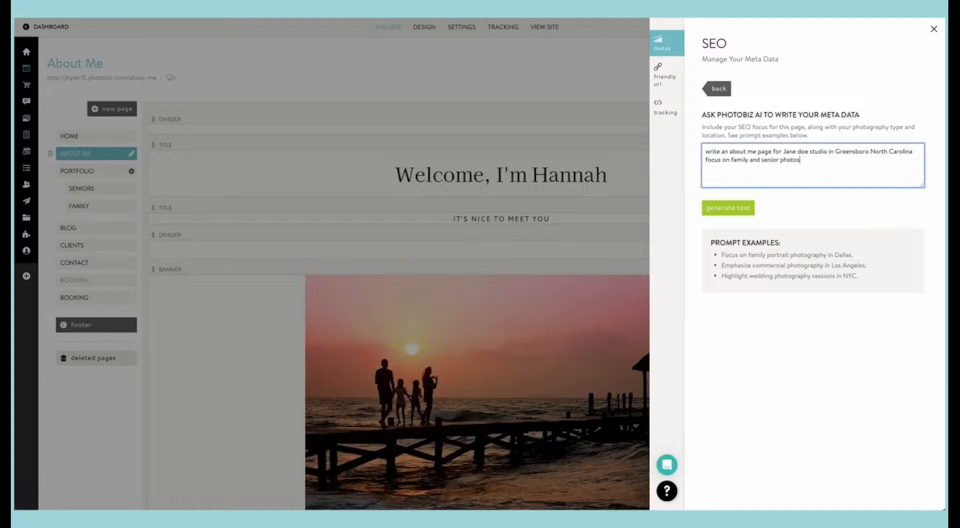
click(726, 211)
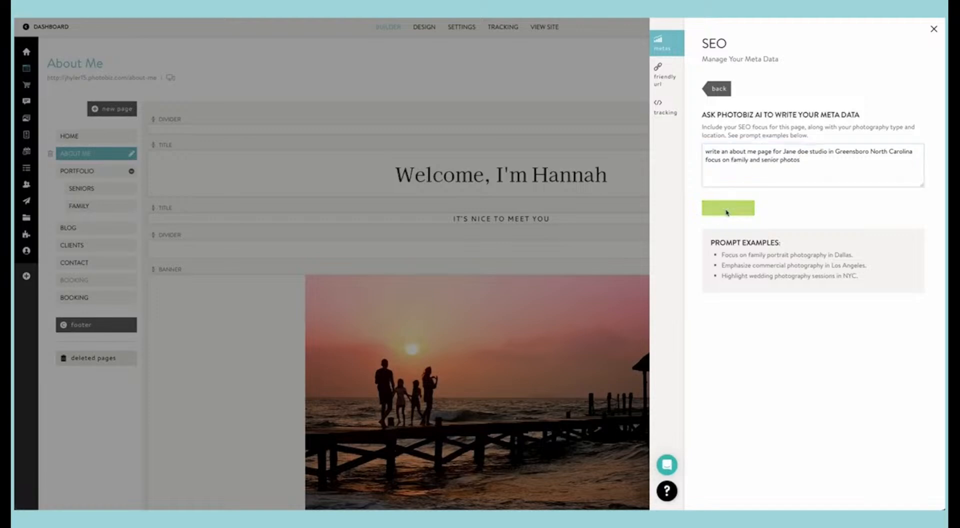
Step: Save the generated meta title, description and keywords for the About Me page and close its SEO settings
scroll(749, 211, down, 1)
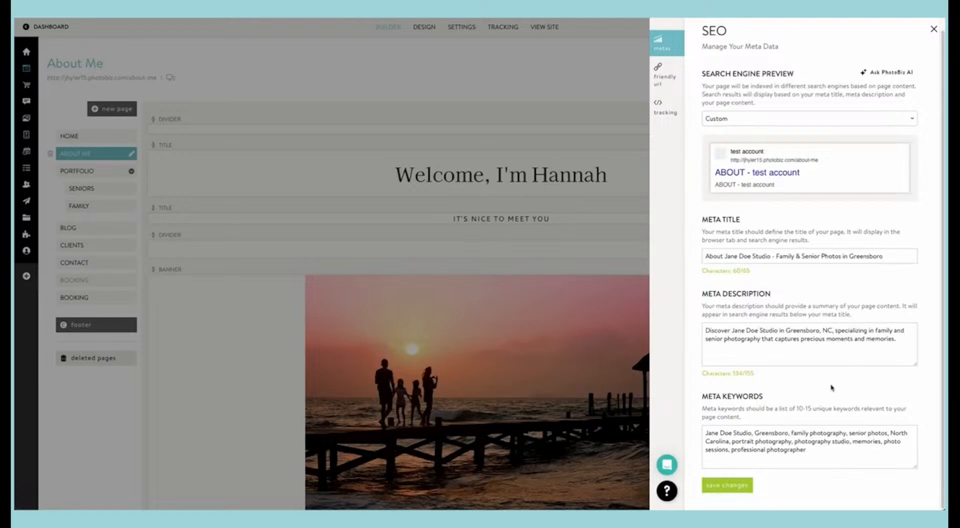
click(728, 484)
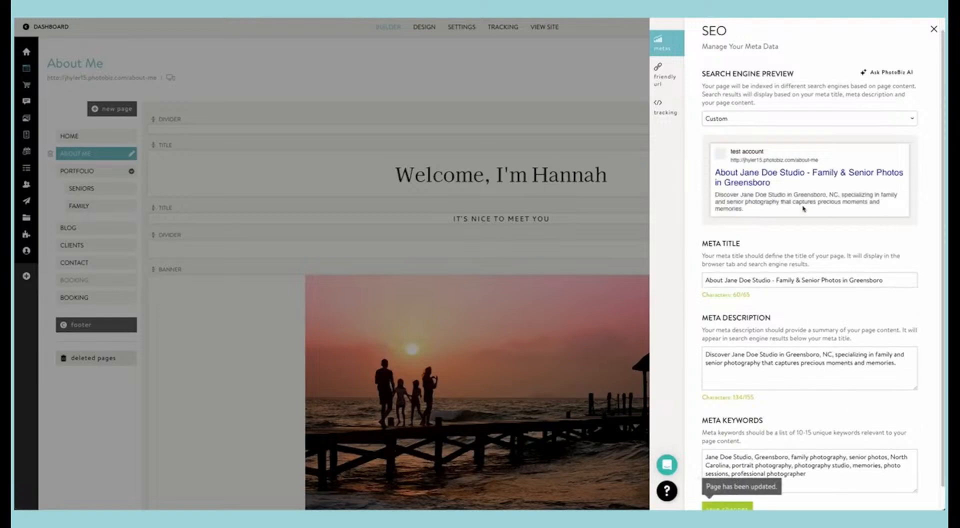
click(523, 142)
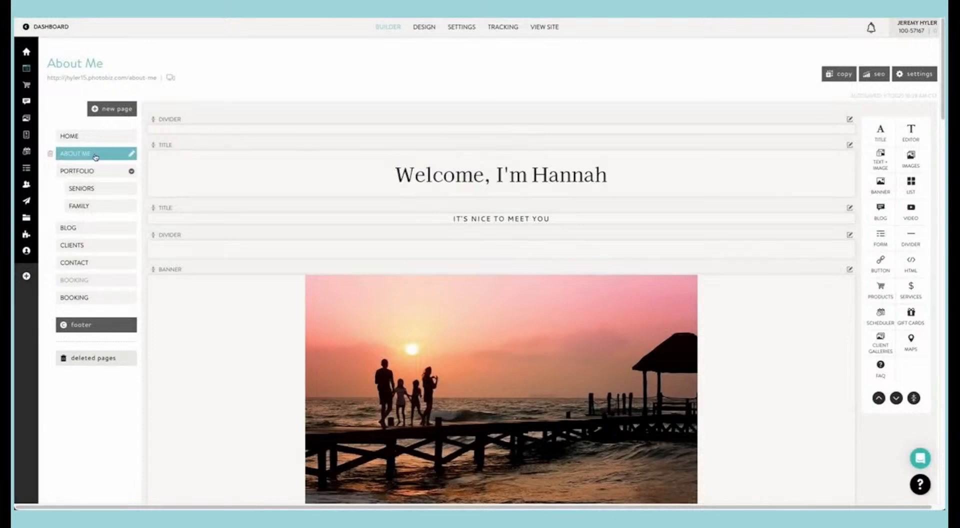
Step: Switch the About Me page's friendly URL from Auto to Custom and open its address for editing
click(878, 78)
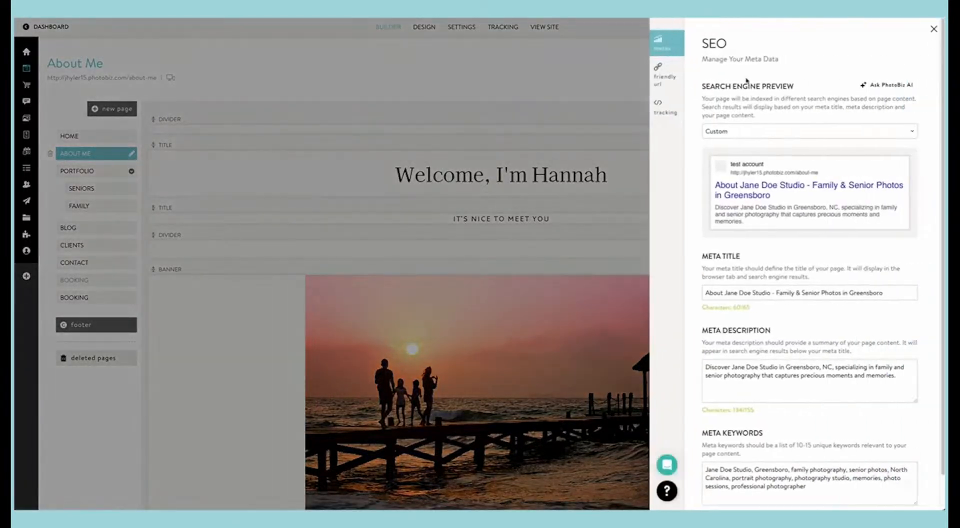
click(659, 79)
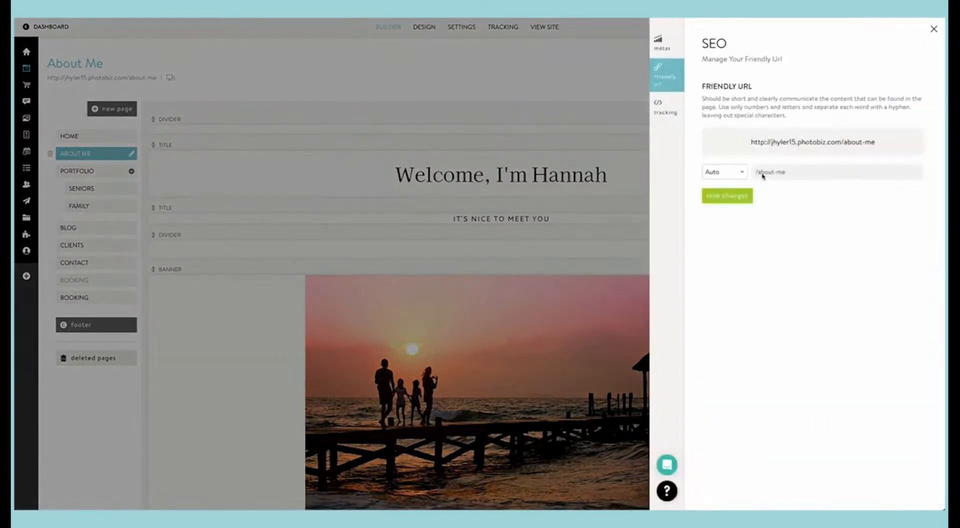
click(742, 175)
click(730, 180)
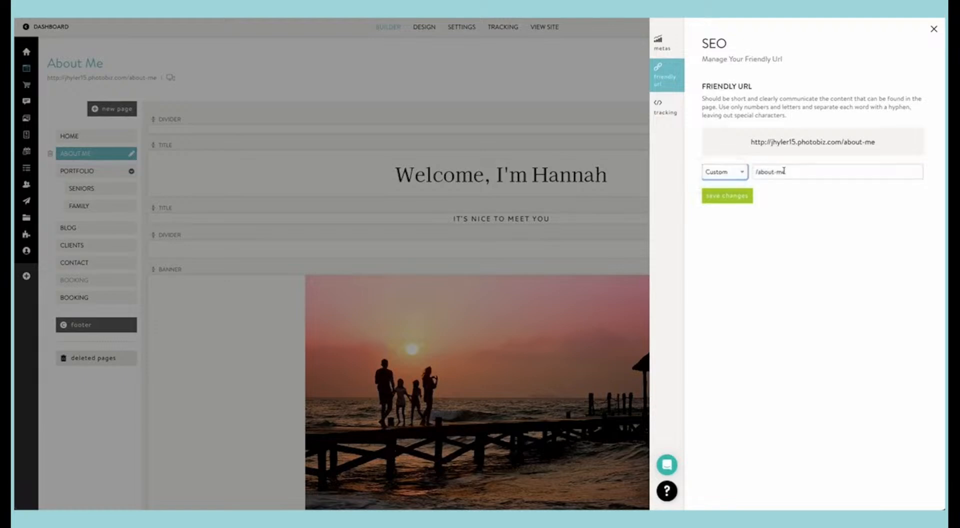
click(783, 172)
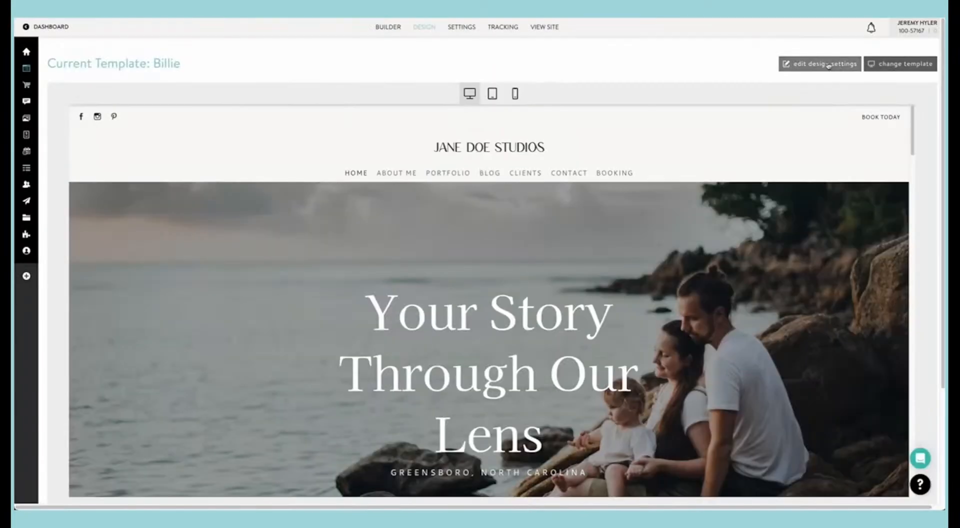
Step: Browse the available website templates and add the Austen template to the saved templates
click(876, 66)
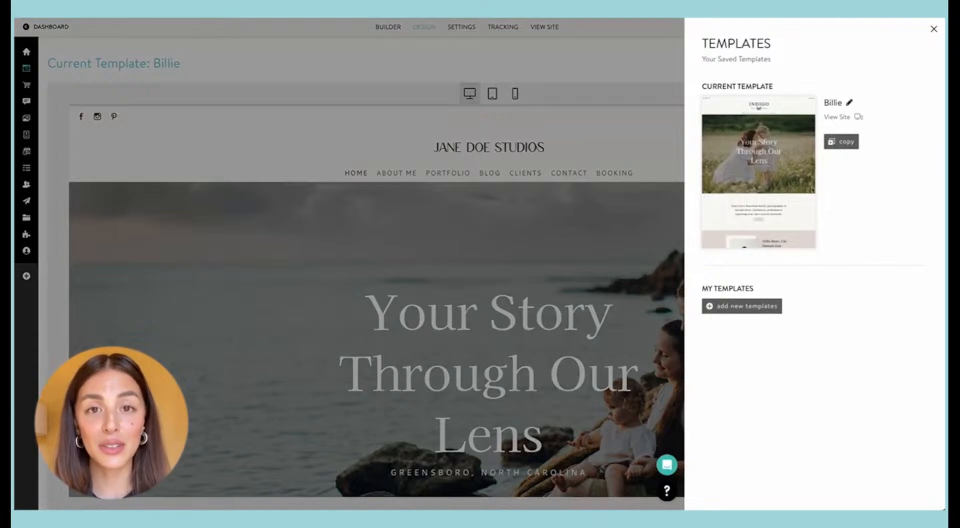
click(753, 306)
scroll(763, 201, down, 8)
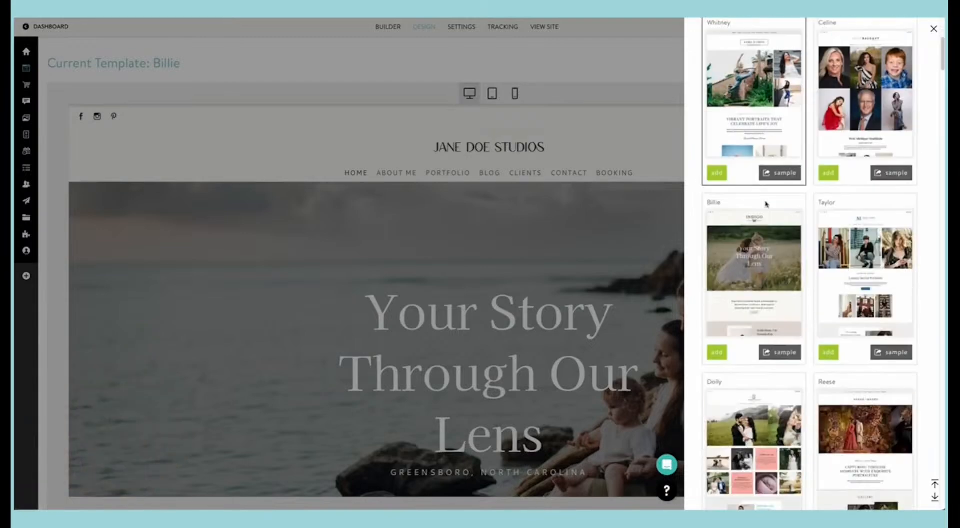
scroll(763, 201, down, 10)
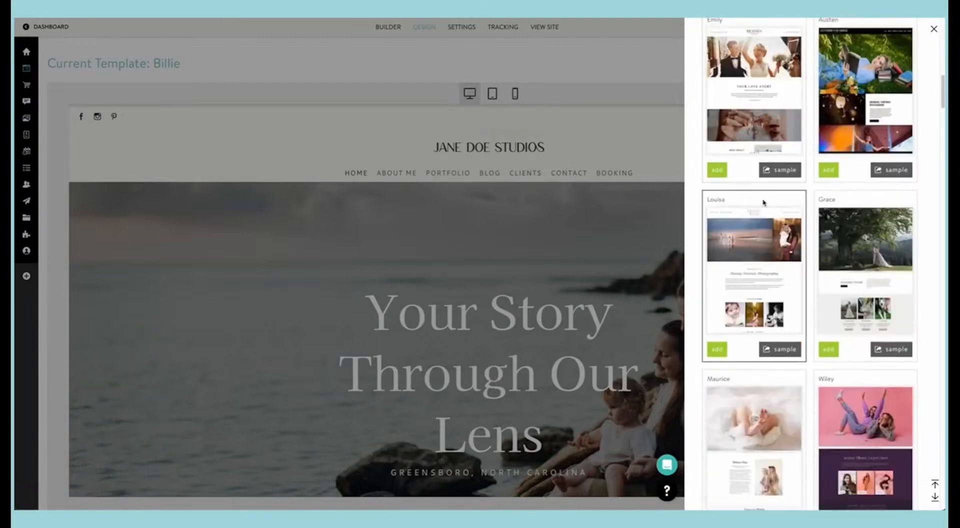
scroll(763, 201, up, 5)
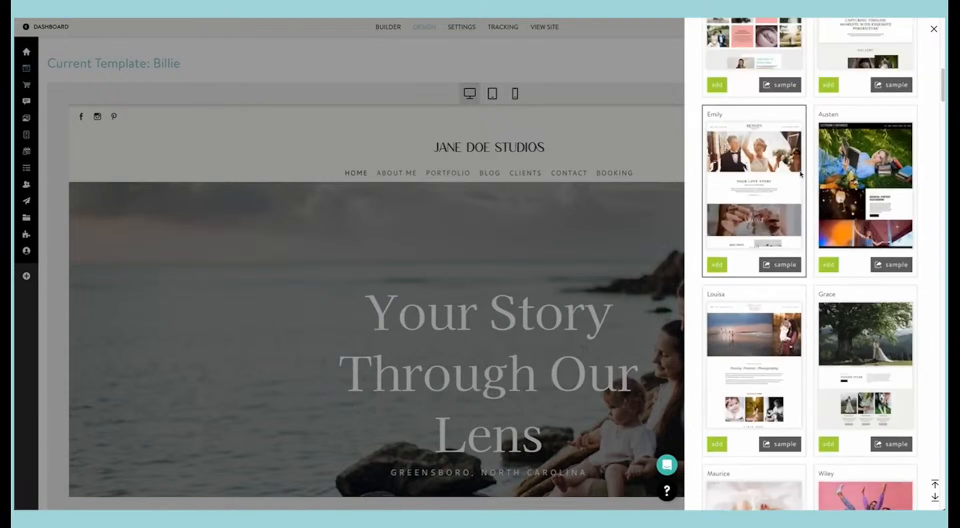
click(829, 265)
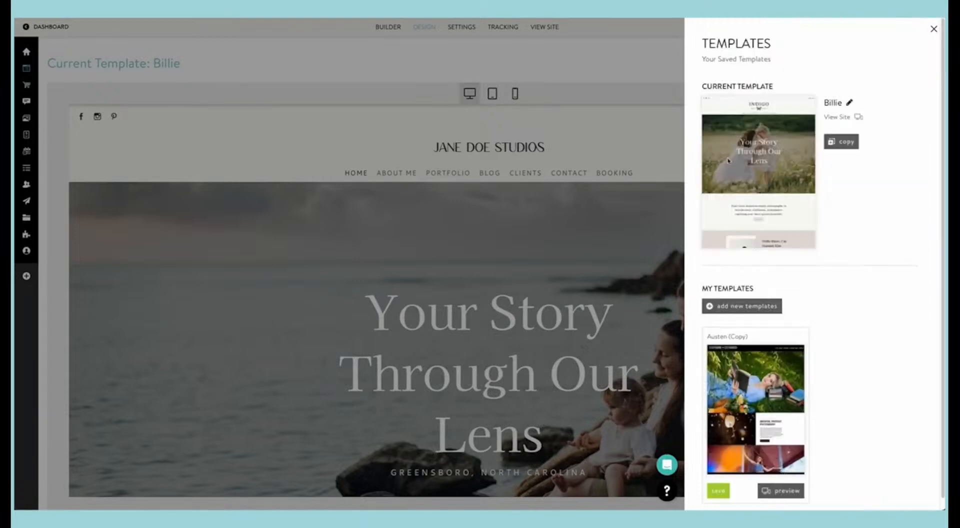
Step: Make the saved Austen (Copy) template the site's current template and close the template list
scroll(728, 160, down, 1)
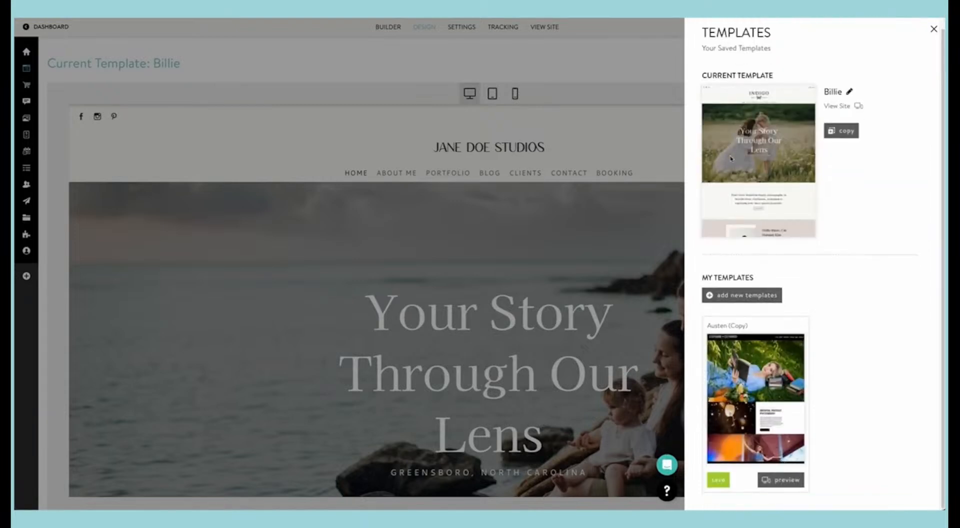
click(726, 481)
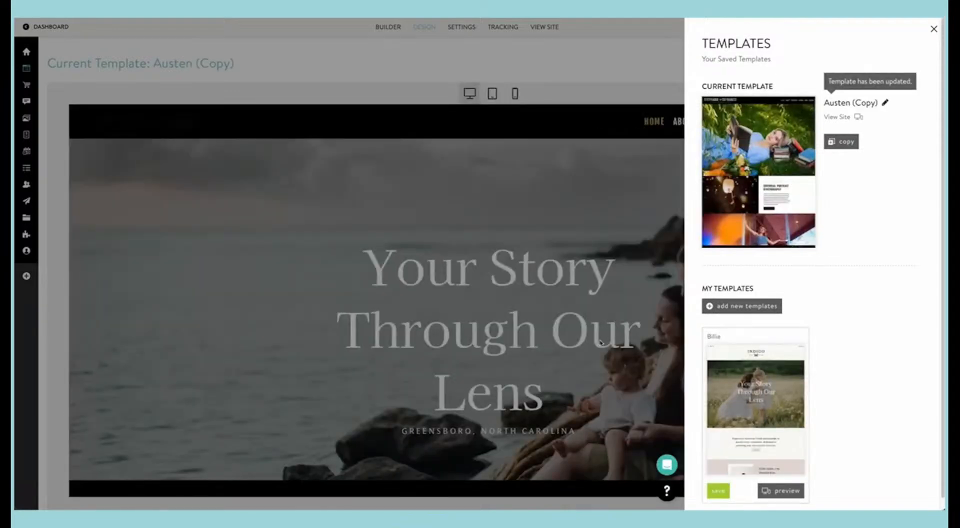
click(600, 341)
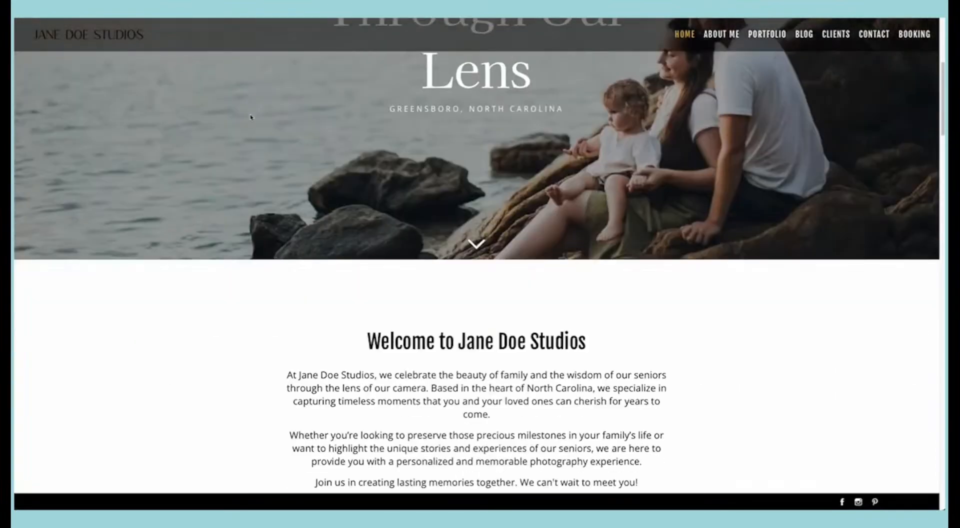
Step: Review the live Home page in the Austen design, from the welcome text through blog posts and newsletter form to the Instagram section
scroll(251, 117, down, 1)
scroll(251, 117, down, 10)
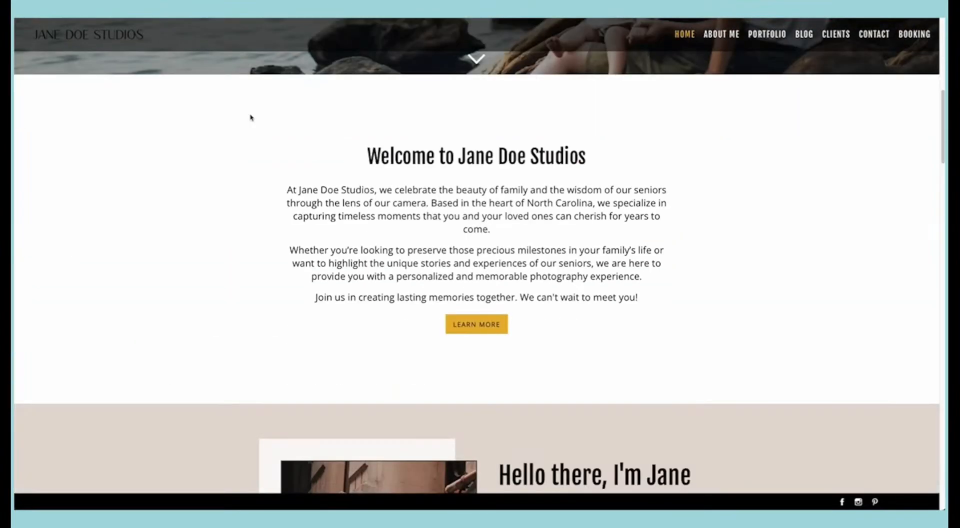
scroll(251, 117, down, 11)
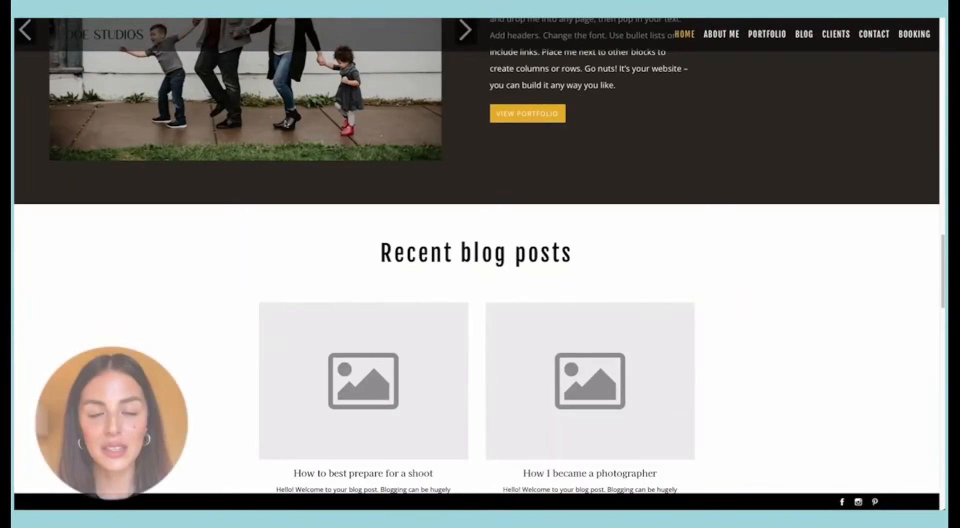
scroll(539, 118, down, 12)
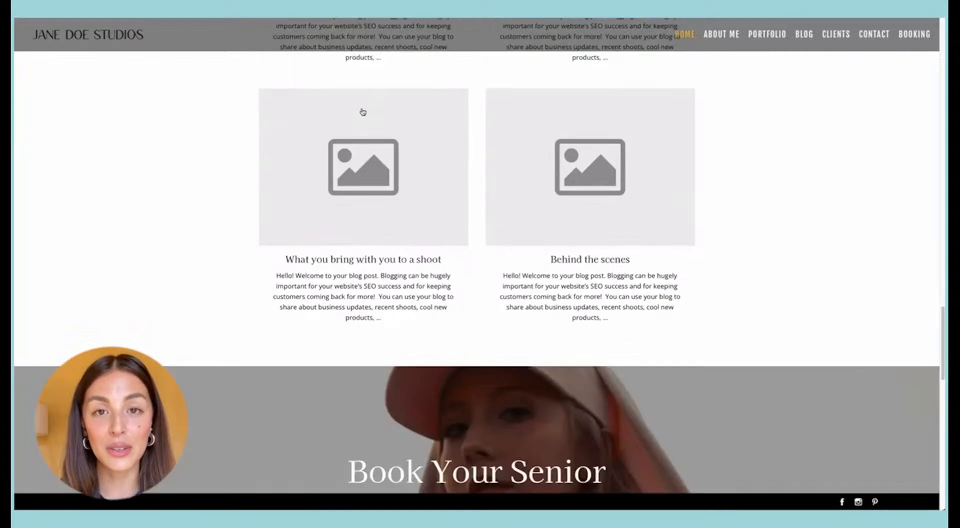
scroll(362, 112, down, 4)
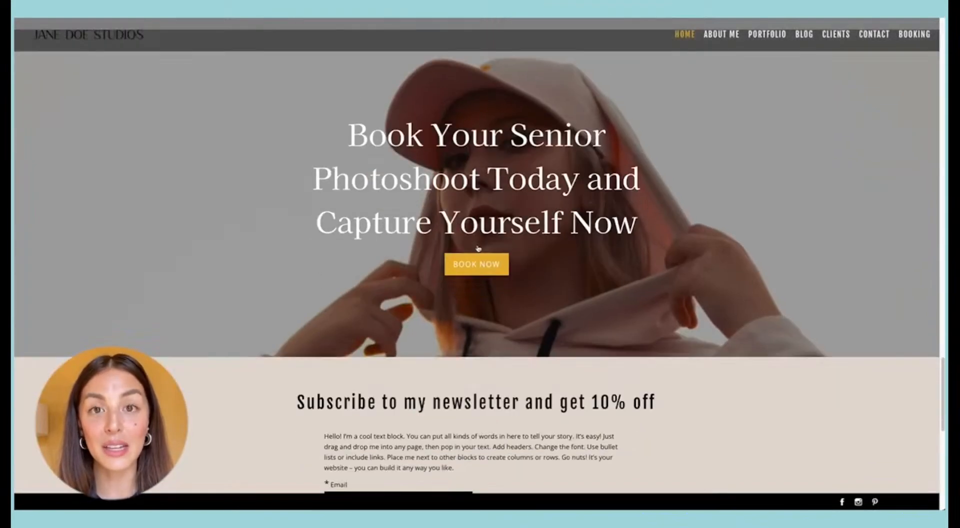
scroll(450, 200, down, 7)
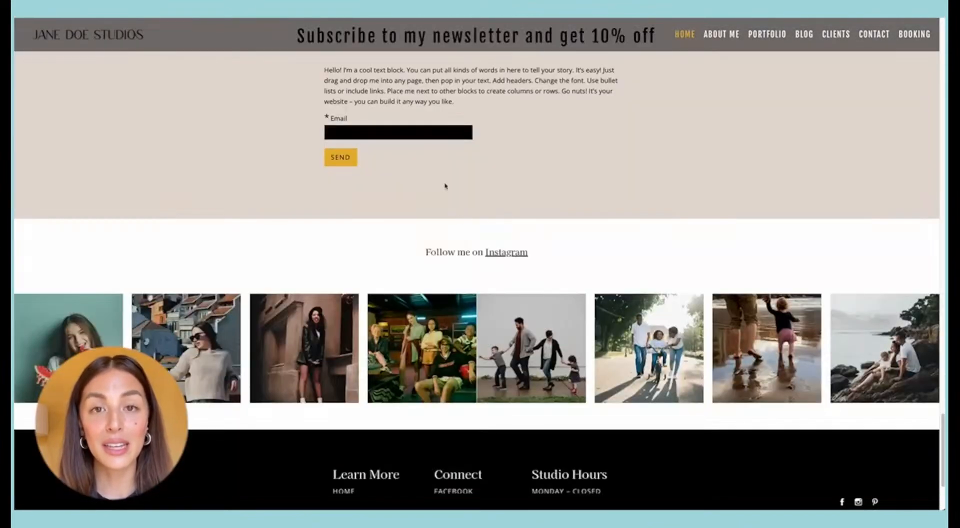
scroll(406, 197, up, 20)
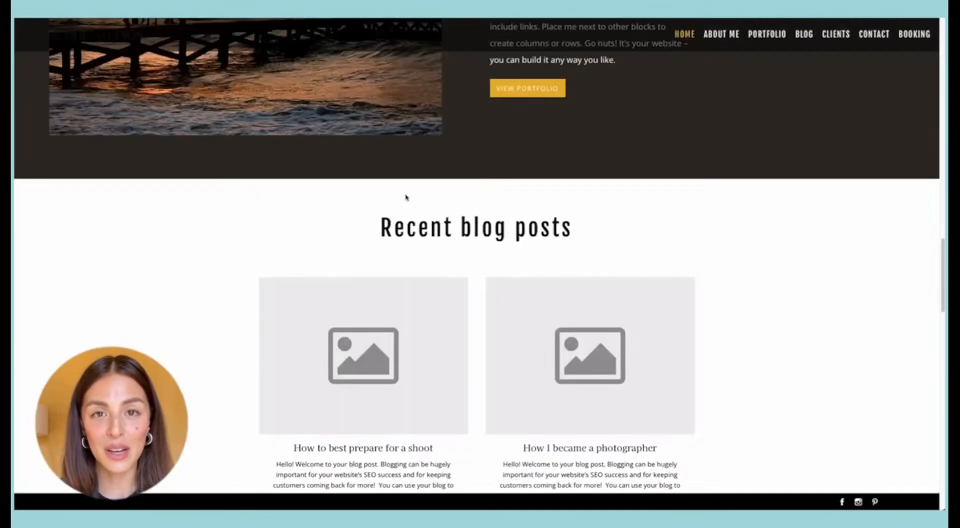
scroll(406, 196, up, 15)
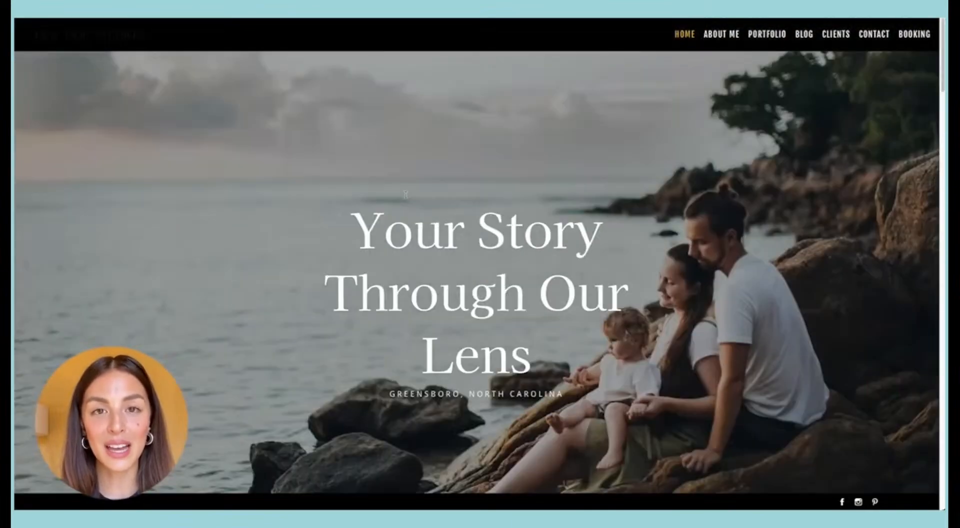
Step: Review the live About Me page in the Austen design, including the story, best friend and frequently asked questions sections
click(716, 37)
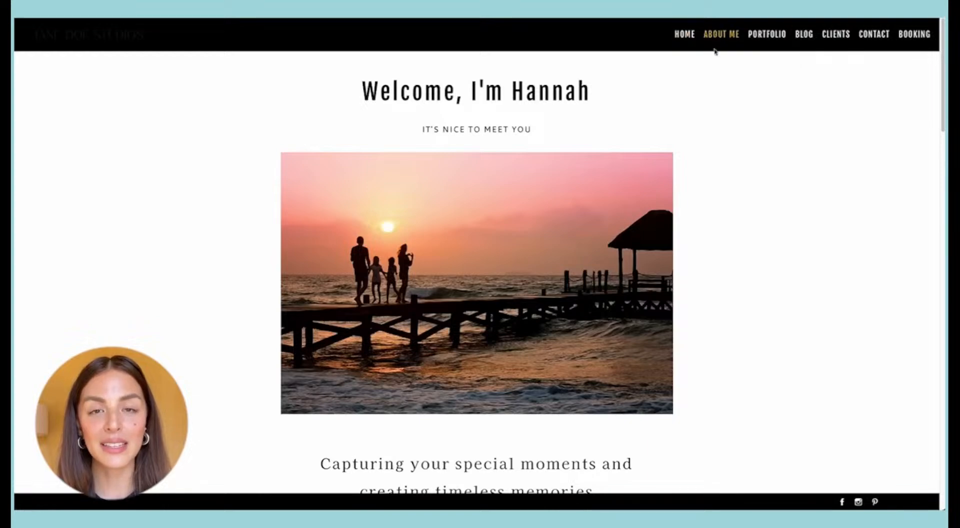
scroll(607, 106, down, 7)
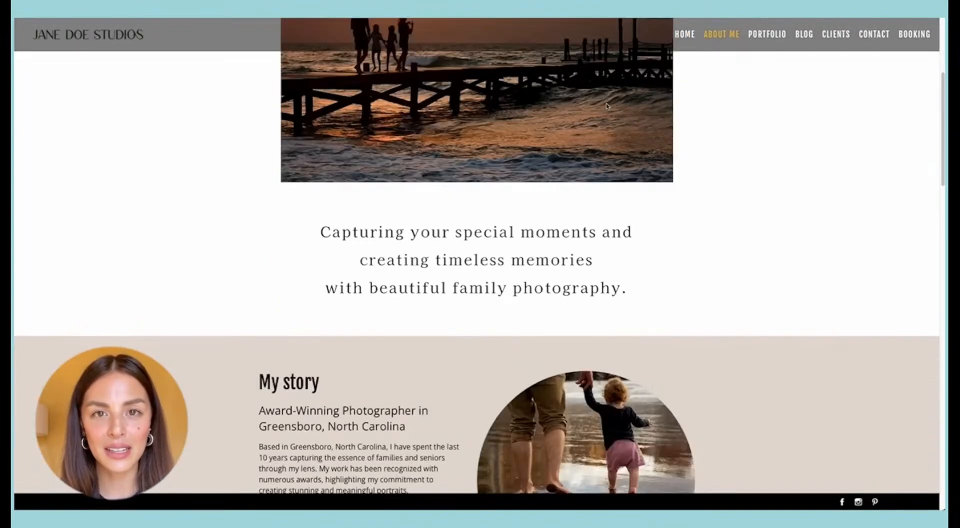
scroll(607, 105, down, 5)
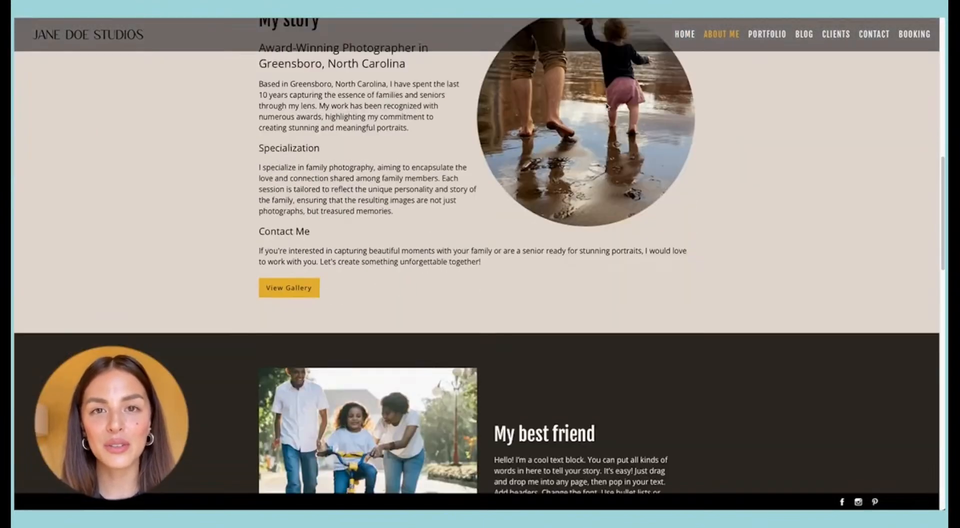
scroll(606, 105, down, 5)
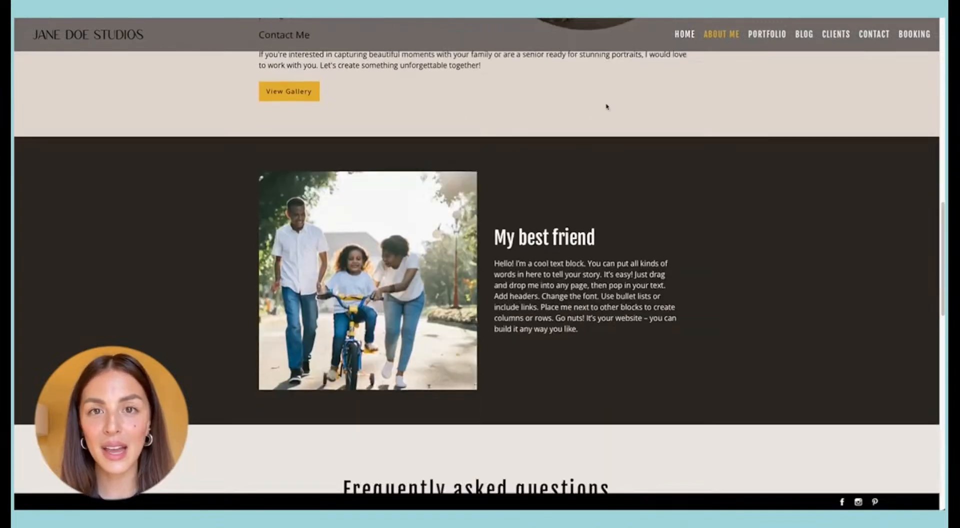
scroll(607, 107, down, 5)
scroll(606, 107, up, 12)
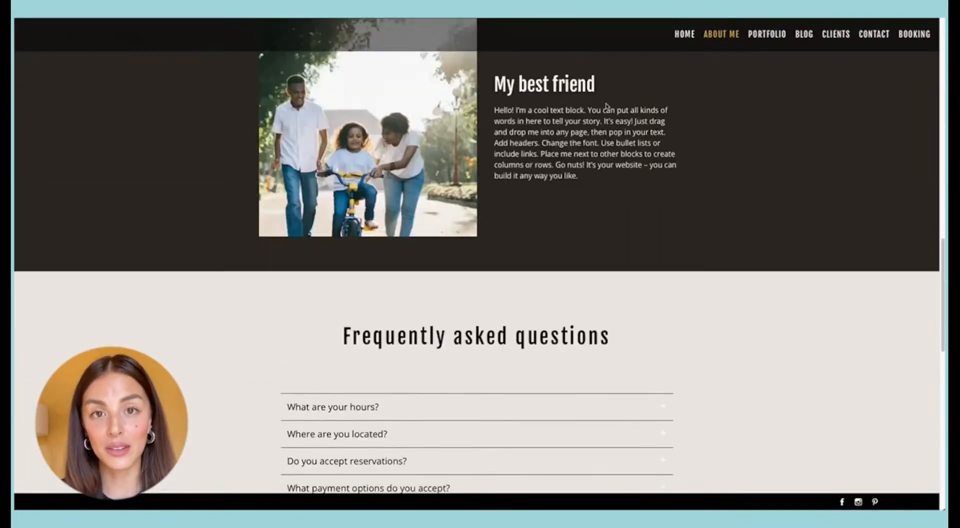
scroll(606, 106, up, 8)
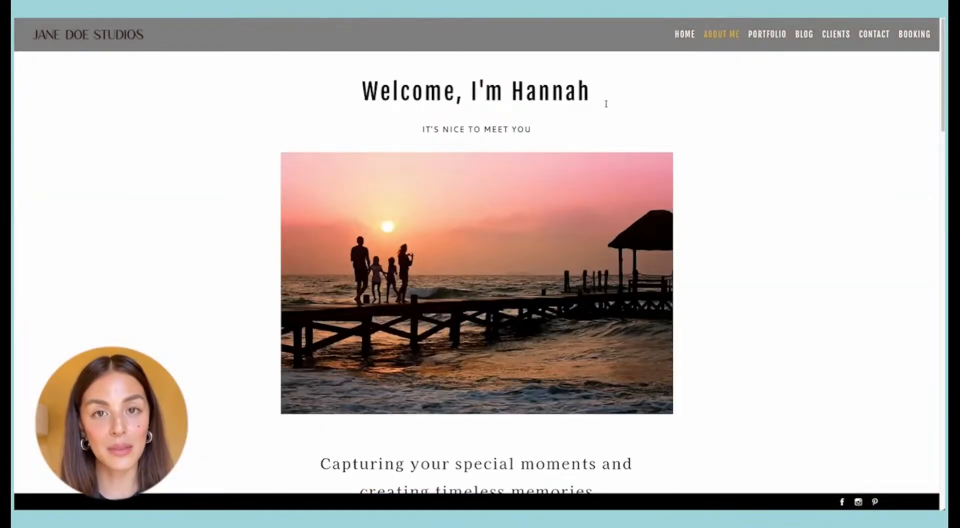
Step: Examine the Seniors portfolio gallery on the live site down to its booking and contact buttons
click(771, 51)
scroll(690, 97, down, 1)
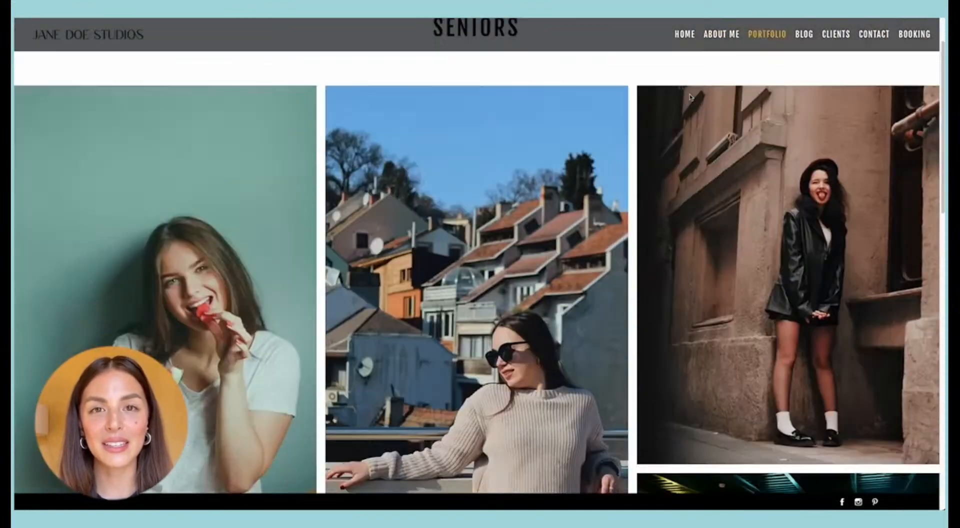
scroll(690, 97, down, 10)
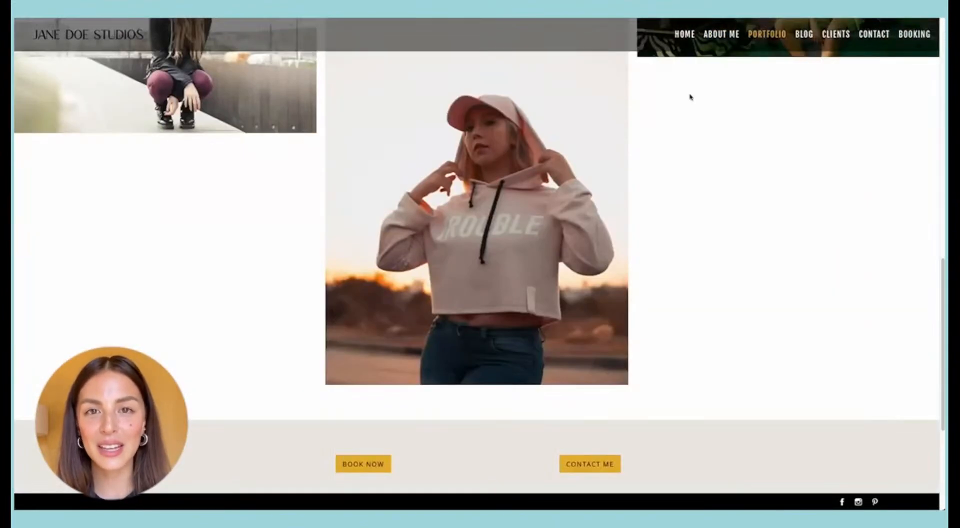
Step: Return to the live Home page and compare the banner heading's font with the Welcome section's heading
scroll(690, 96, up, 10)
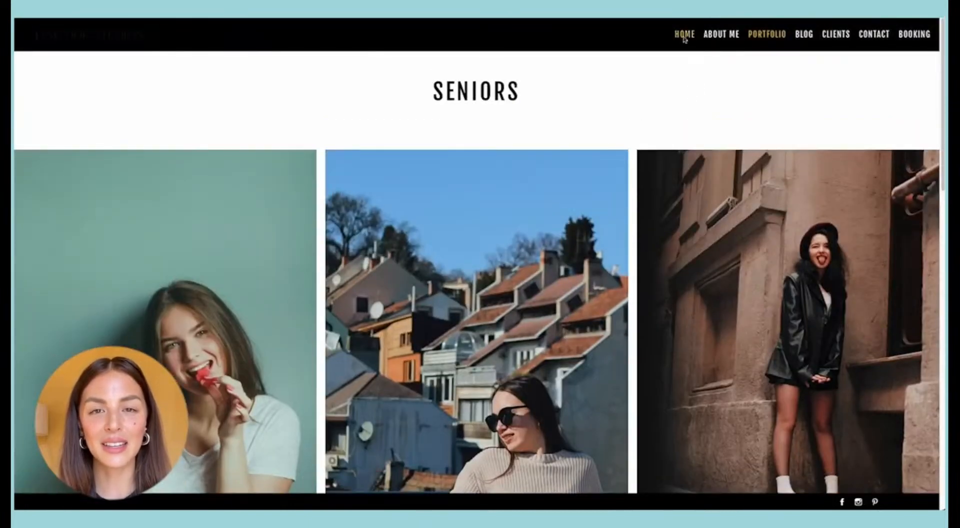
click(684, 36)
scroll(464, 133, down, 2)
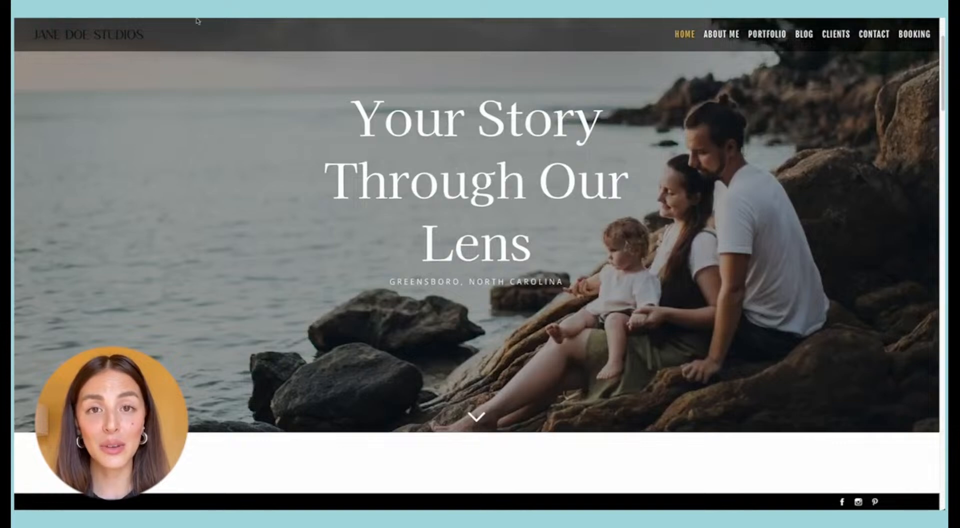
scroll(425, 135, down, 3)
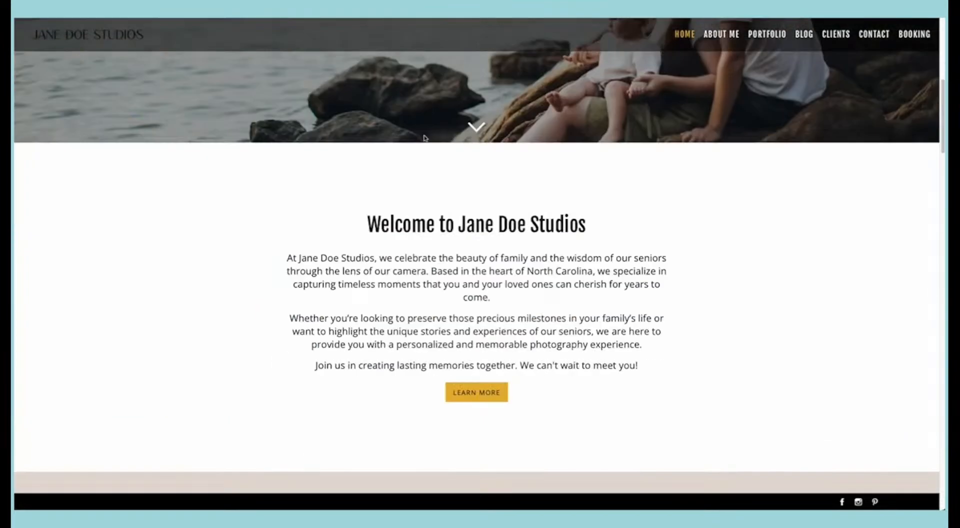
scroll(424, 137, up, 5)
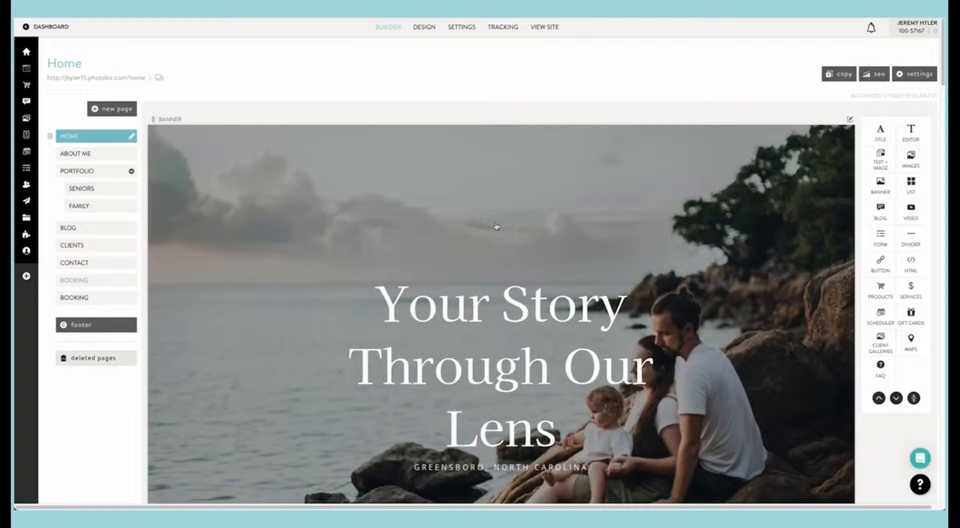
Step: Edit the Home page banner in the builder and set its title font to the global font Fjalla One
click(497, 223)
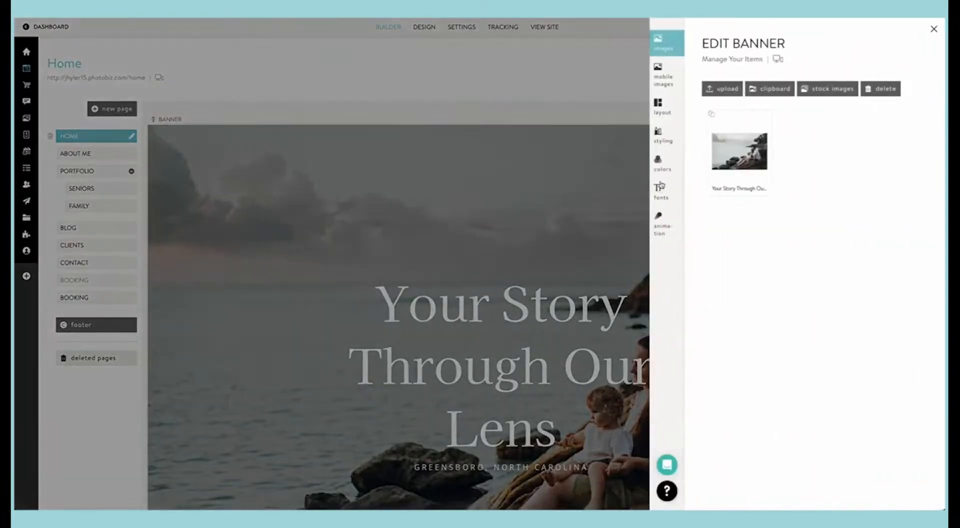
click(660, 191)
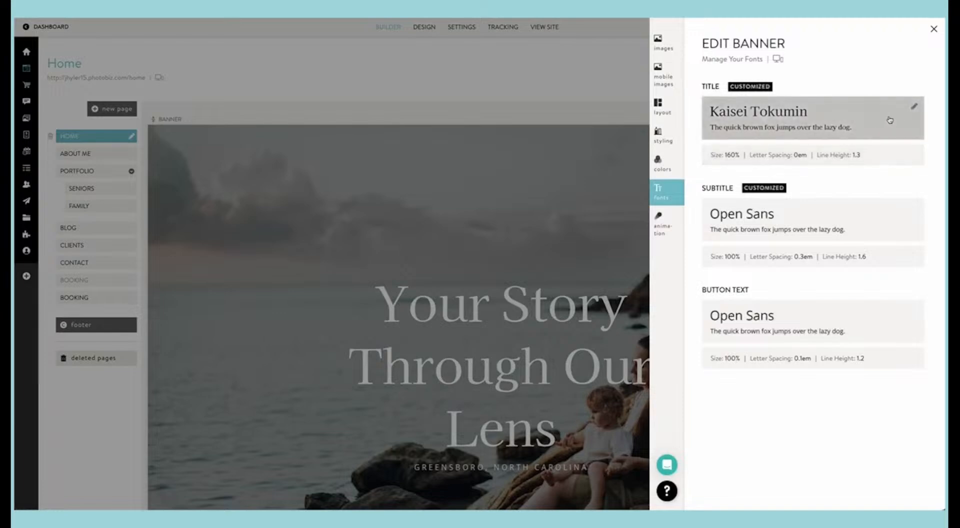
click(915, 108)
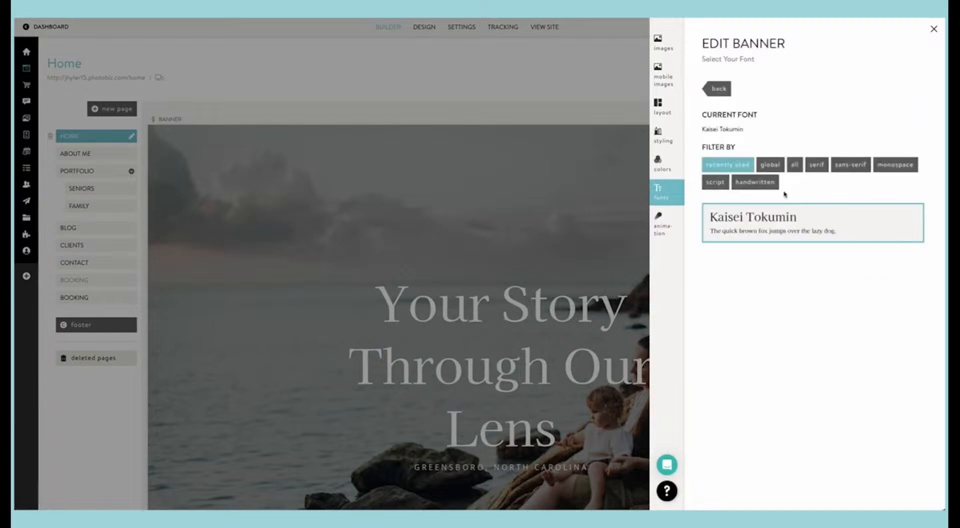
click(769, 165)
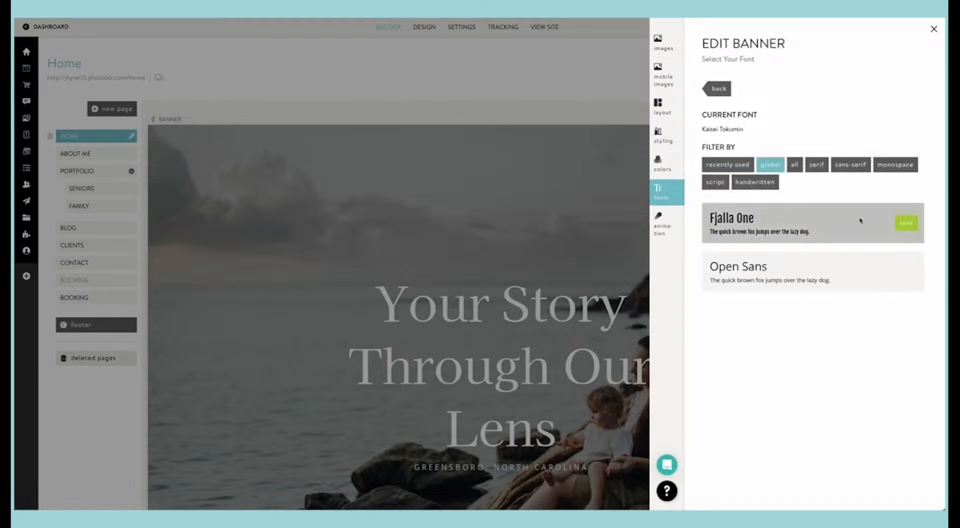
click(899, 225)
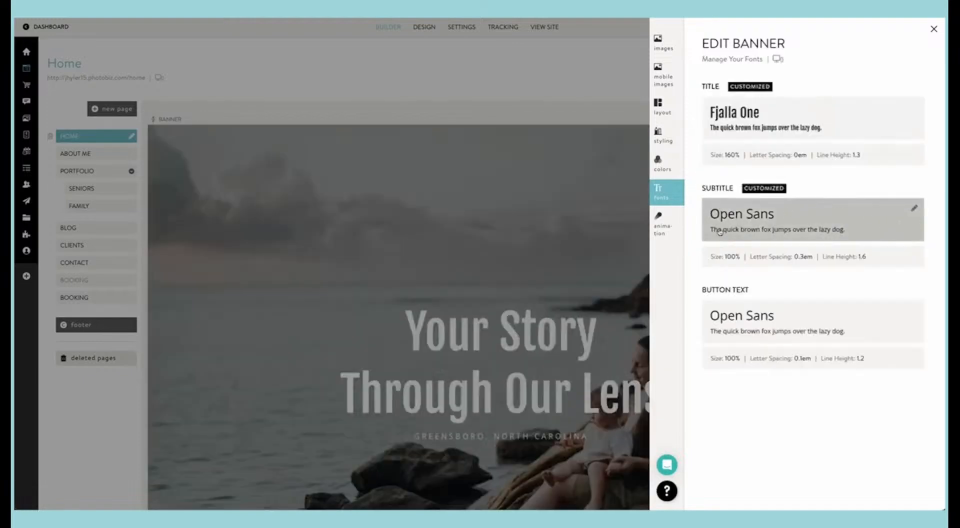
Step: Check the banner subtitle's font against the global fonts, keep Open Sans, and close the banner editor
click(913, 209)
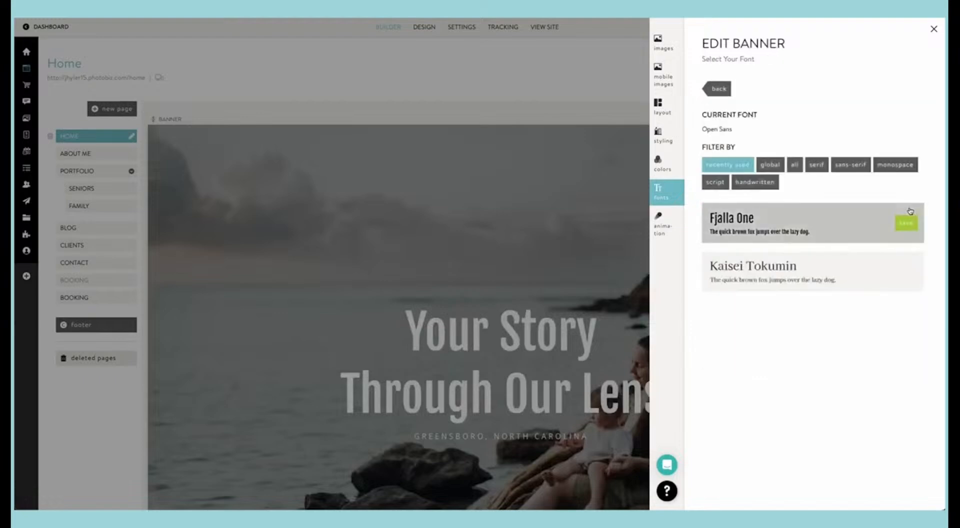
click(765, 170)
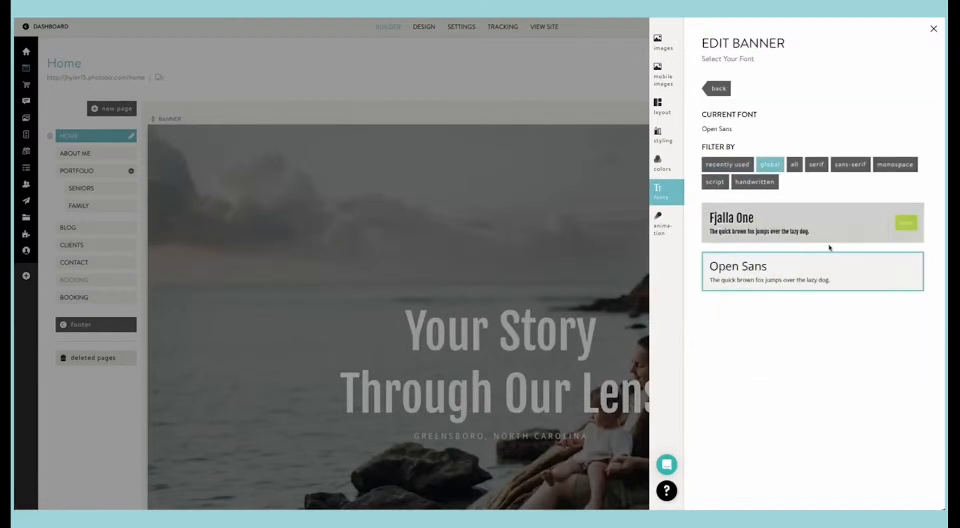
click(894, 266)
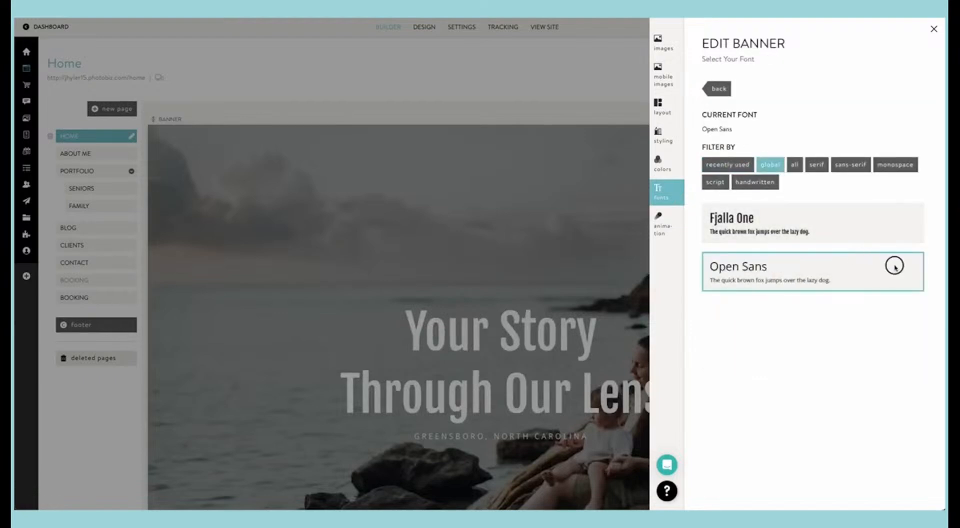
click(720, 91)
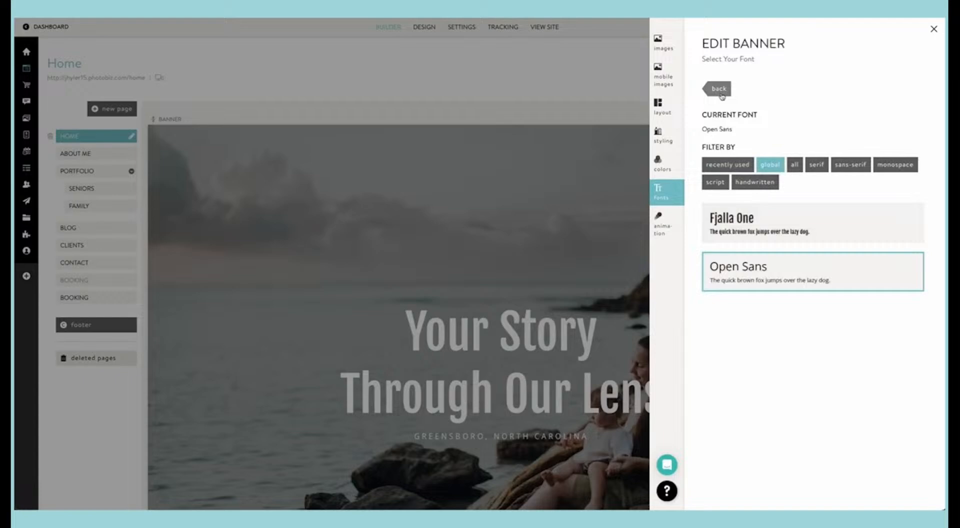
click(575, 205)
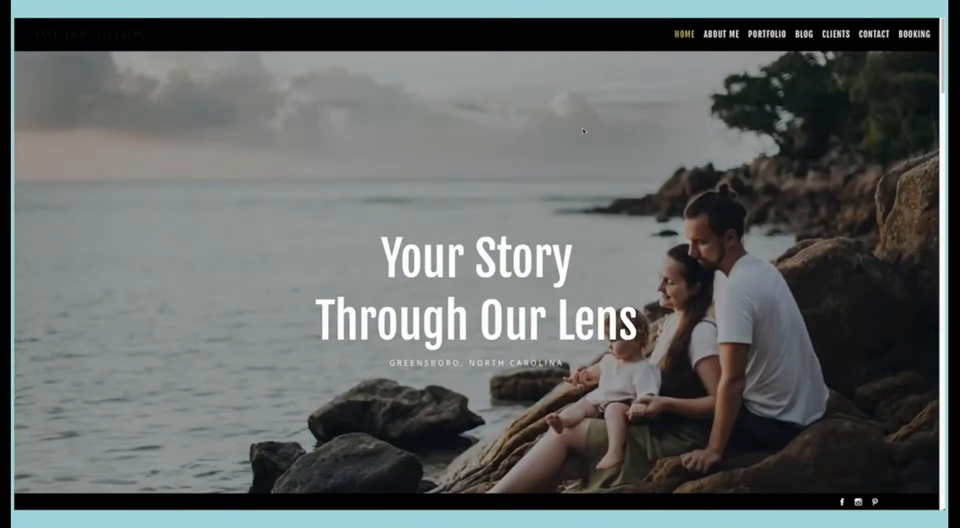
Step: Review the fonts on the live Home page from the banner down to the family portfolio section and return to the banner
scroll(583, 130, down, 3)
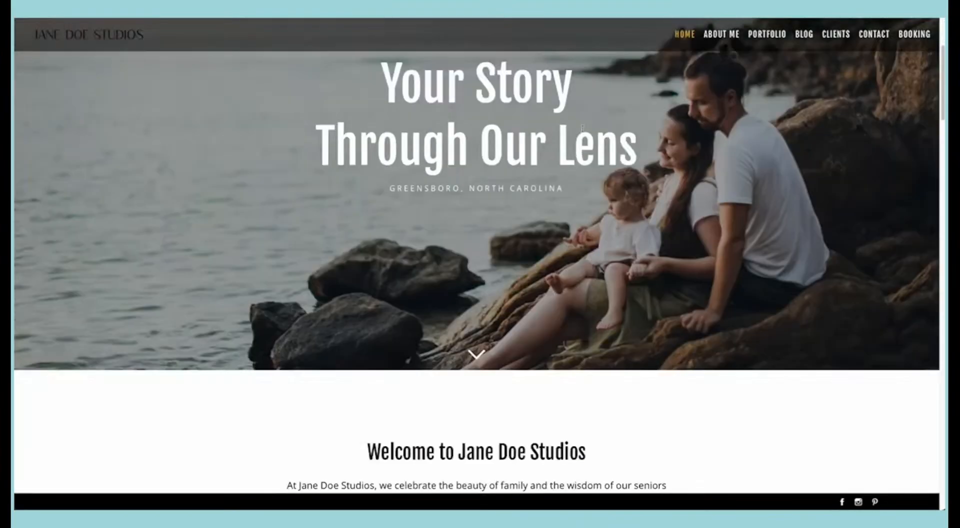
scroll(582, 128, down, 12)
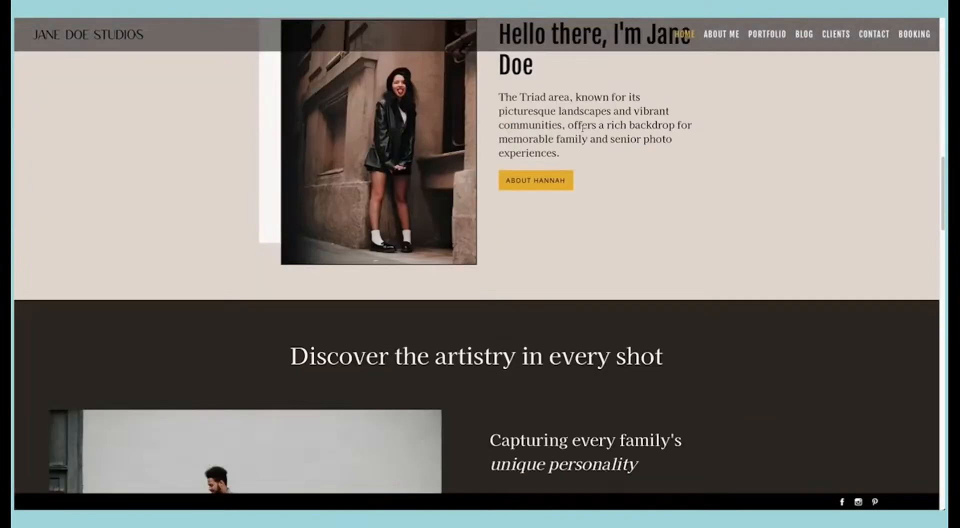
scroll(583, 128, down, 5)
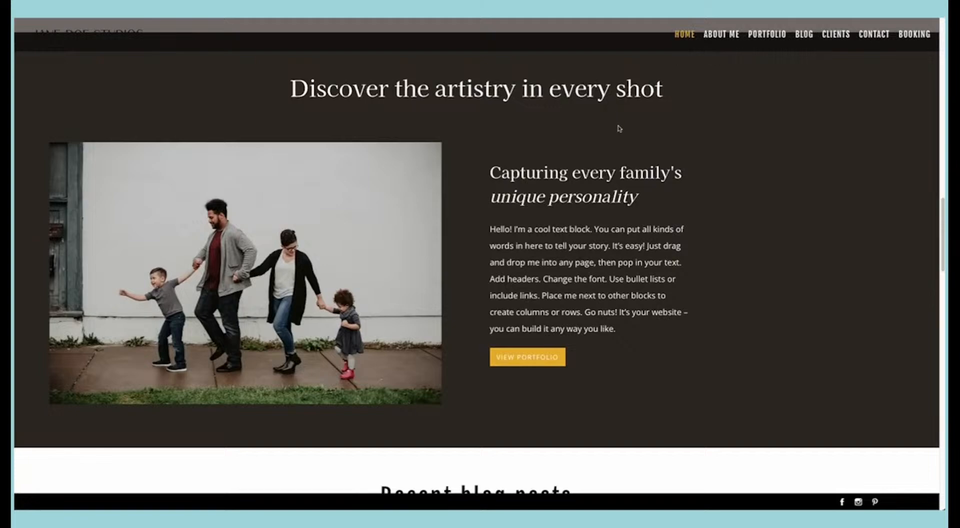
scroll(619, 128, up, 15)
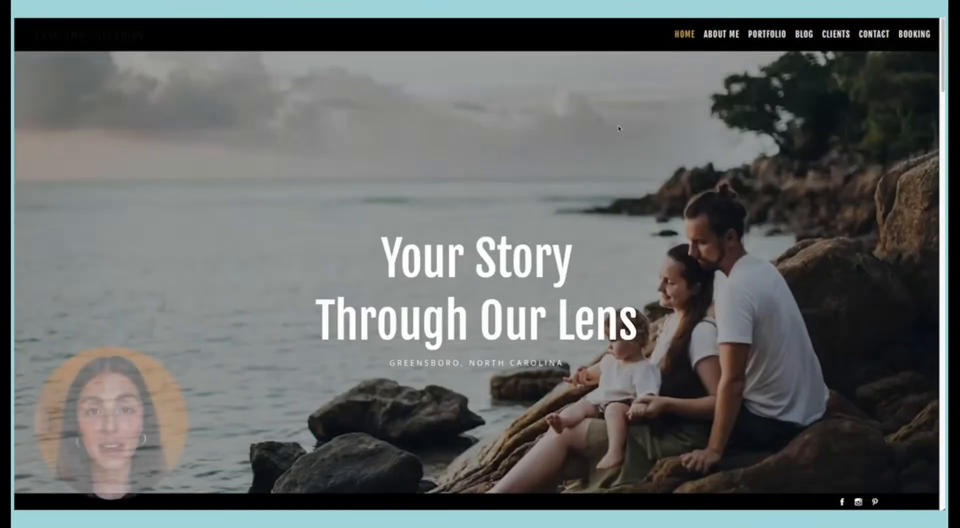
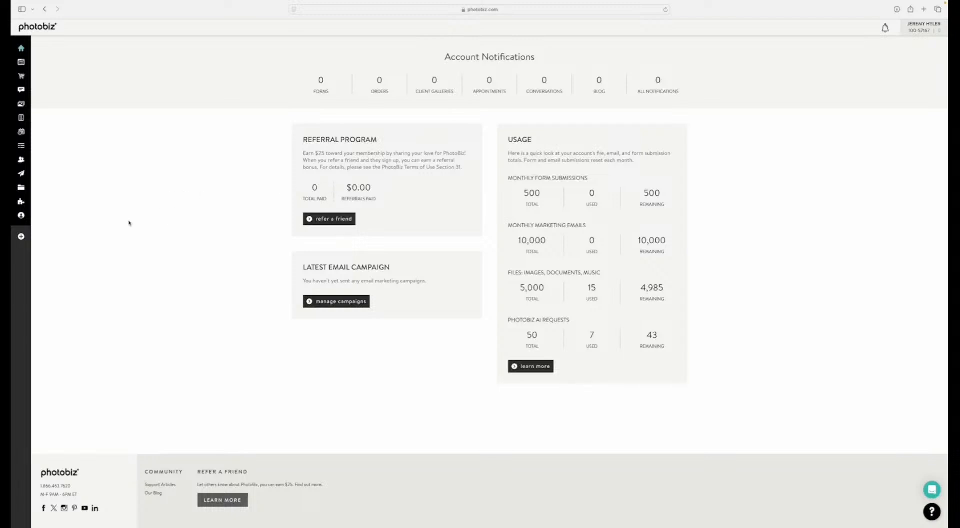
Step: Open the merchants page in the ecommerce payment settings
mouse_move(21, 148)
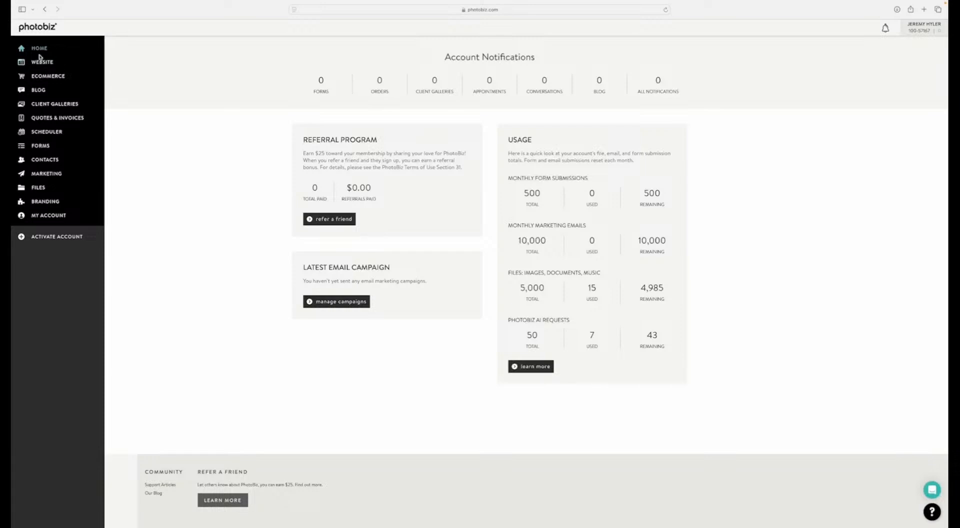
right_click(43, 79)
key(Escape)
click(43, 79)
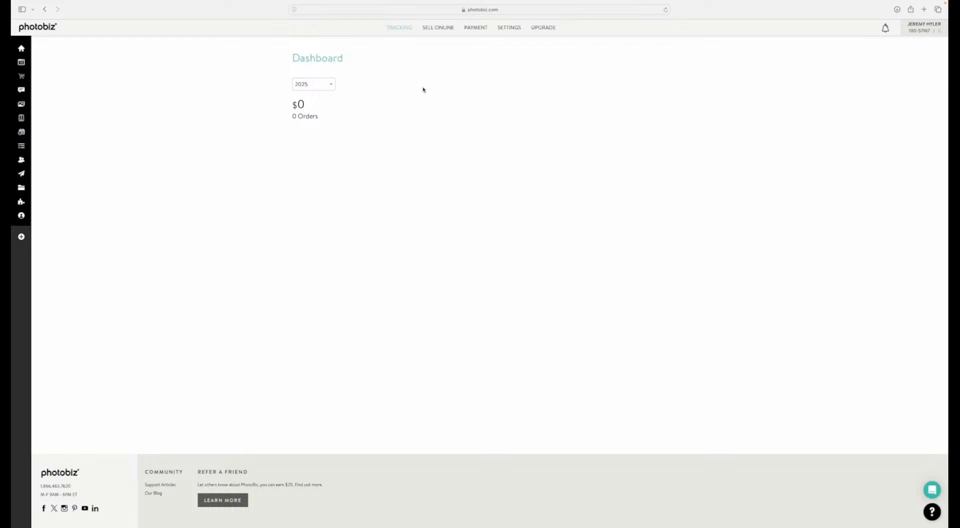
mouse_move(474, 30)
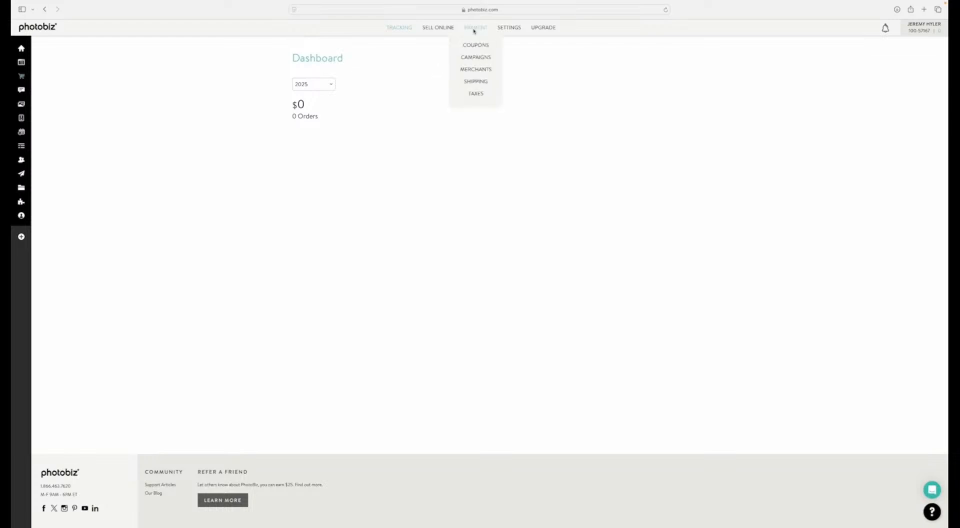
click(477, 71)
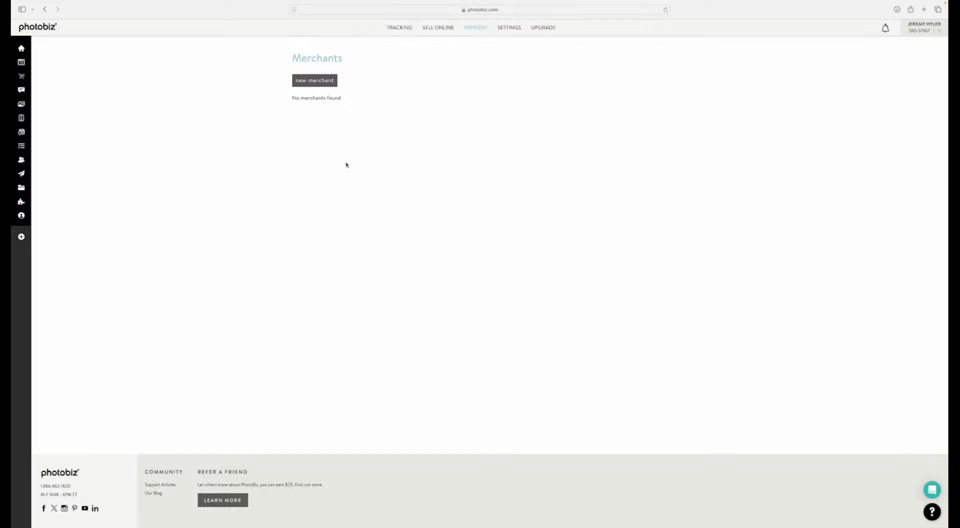
Step: Start a new merchant of type Offline Payment with the payment name "Pay In Person"
click(309, 86)
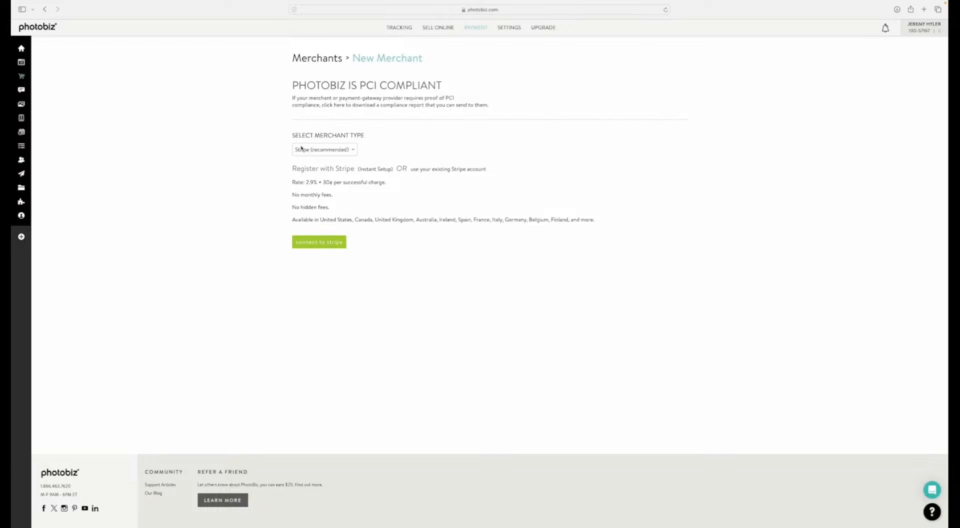
click(330, 149)
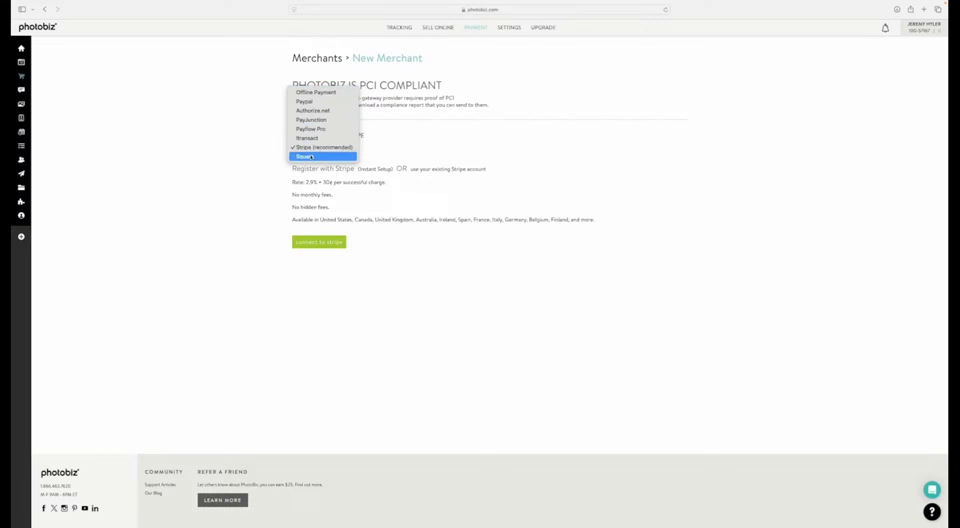
click(306, 95)
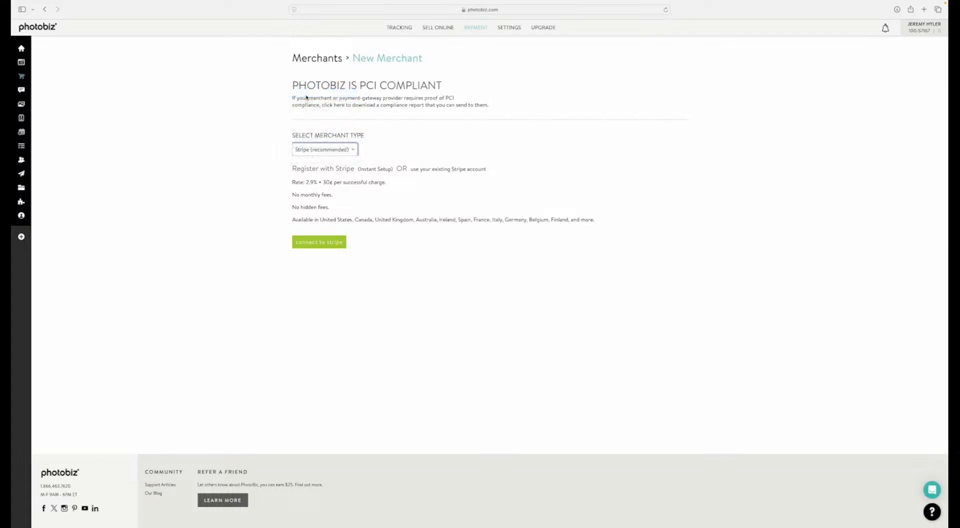
click(307, 233)
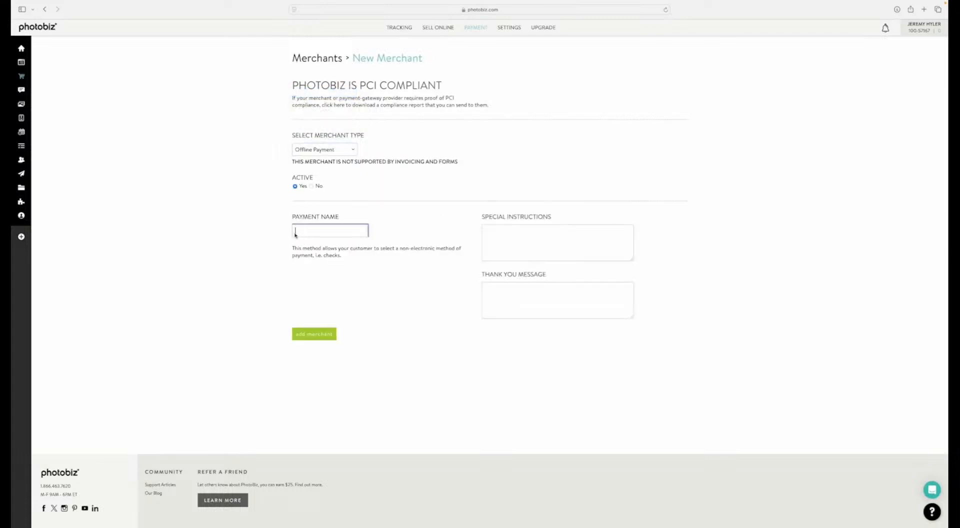
text(Pay in Person)
key(Tab)
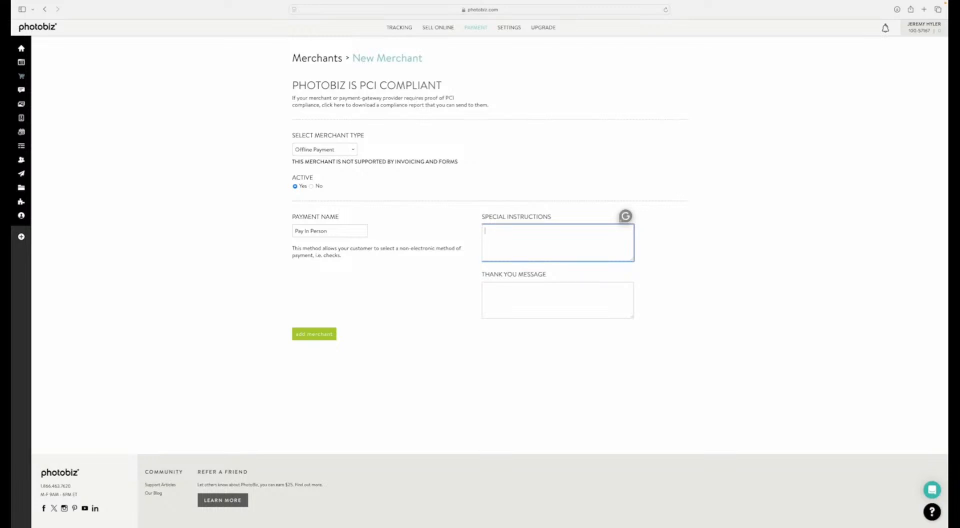
Step: Enter "Pay in person with cash." as the offline payment's special instructions
text(Pay in person with cash.)
key(Tab)
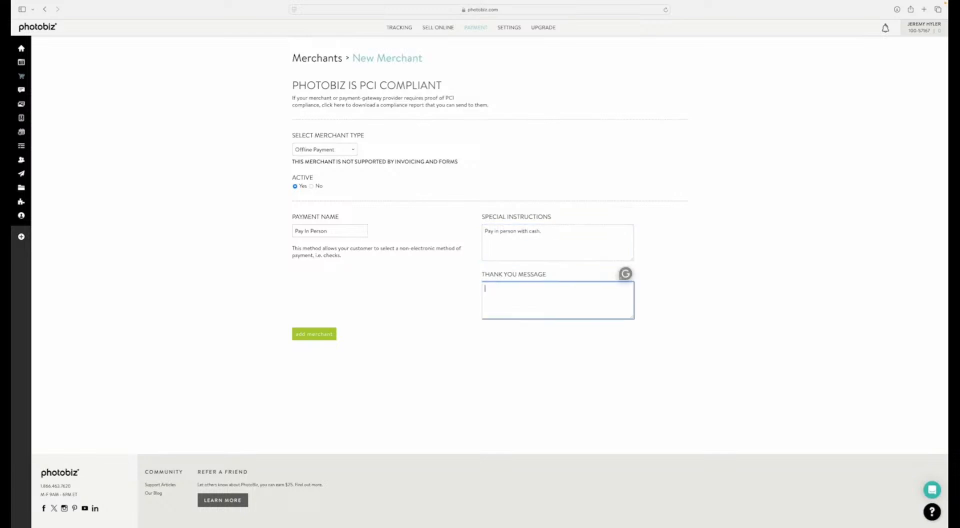
Step: Enter the thank you message "Thank you for choosing Jane Doe Photography.", add the merchant and return to the merchants list
text(Thank you for choosing Jane Doe Photography.)
click(312, 334)
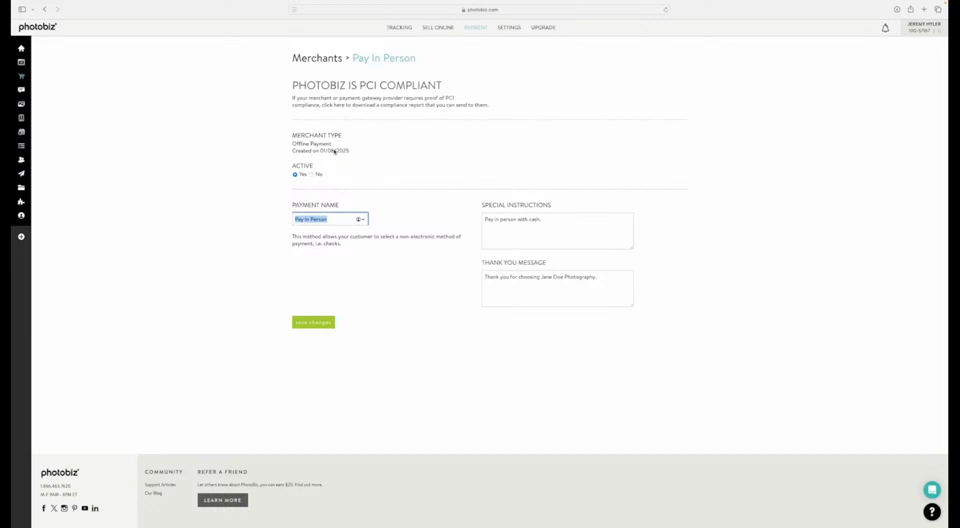
click(316, 60)
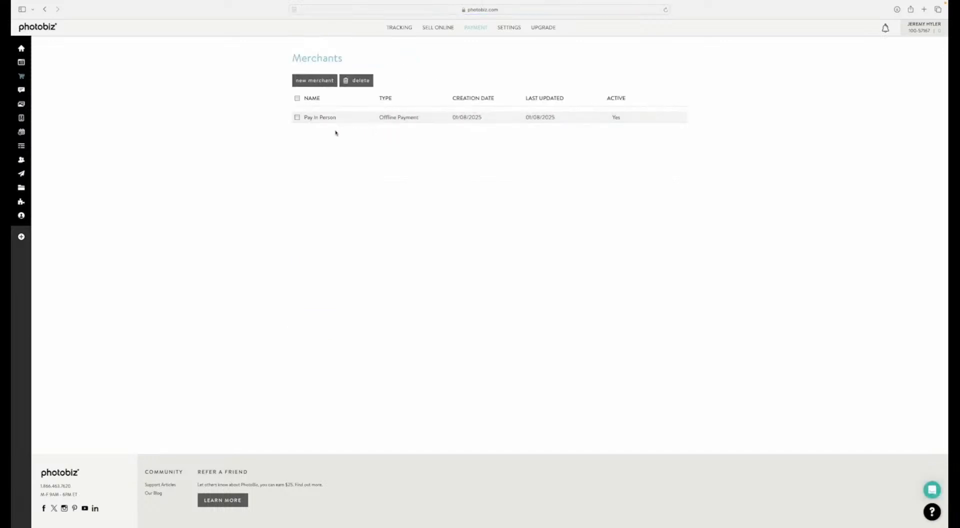
click(307, 82)
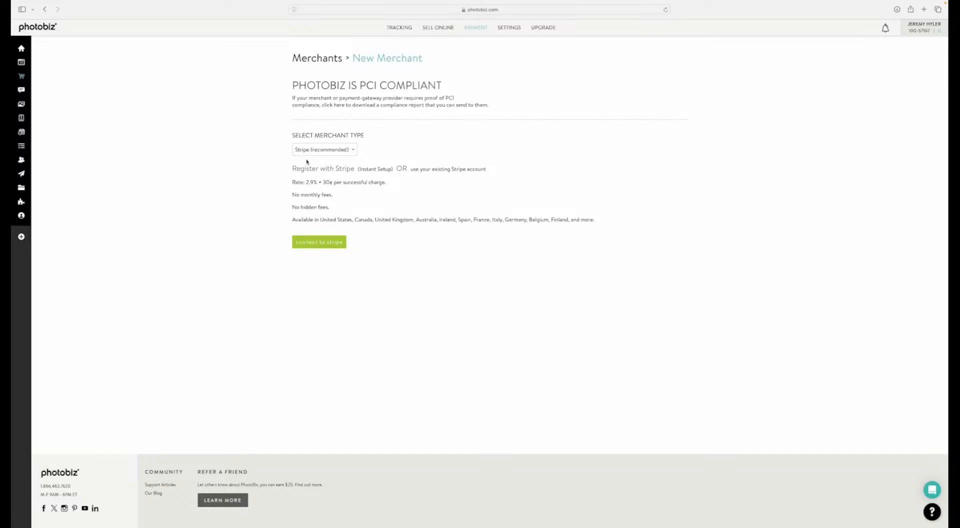
click(315, 243)
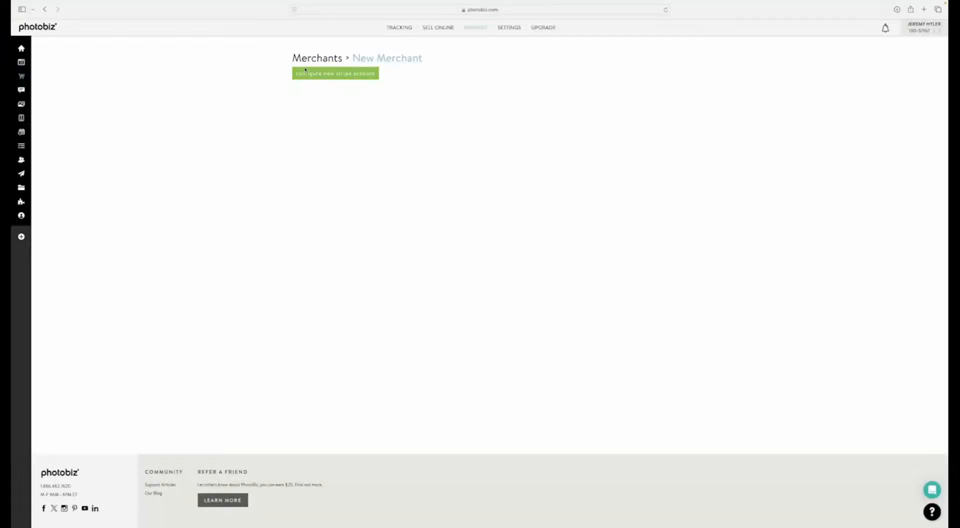
click(300, 59)
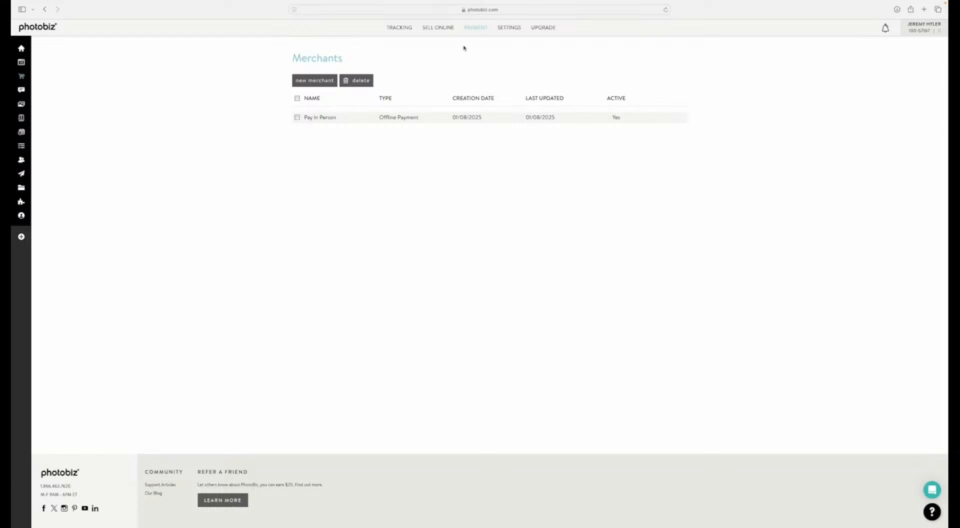
Step: Add a shipping method named "In Studio Pick Up" with flat shipping of $0 per order
mouse_move(469, 32)
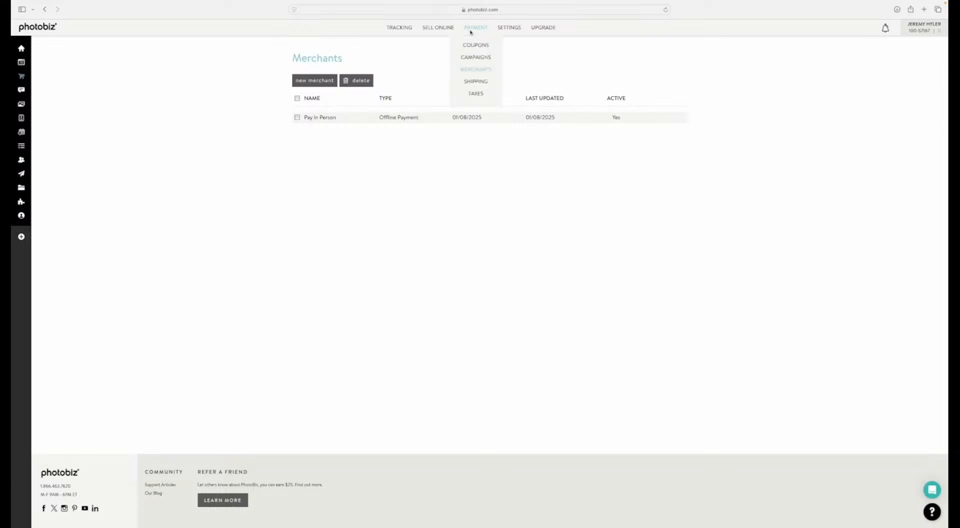
click(468, 82)
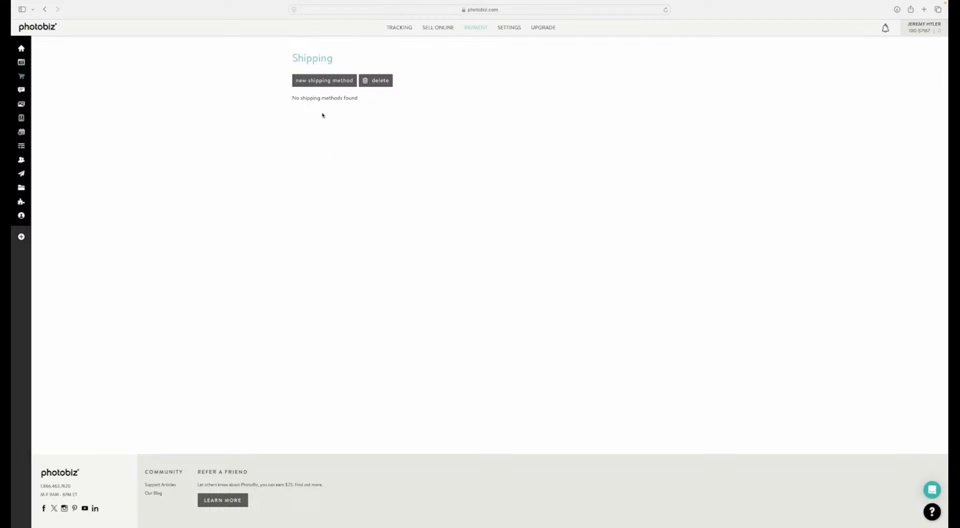
click(318, 84)
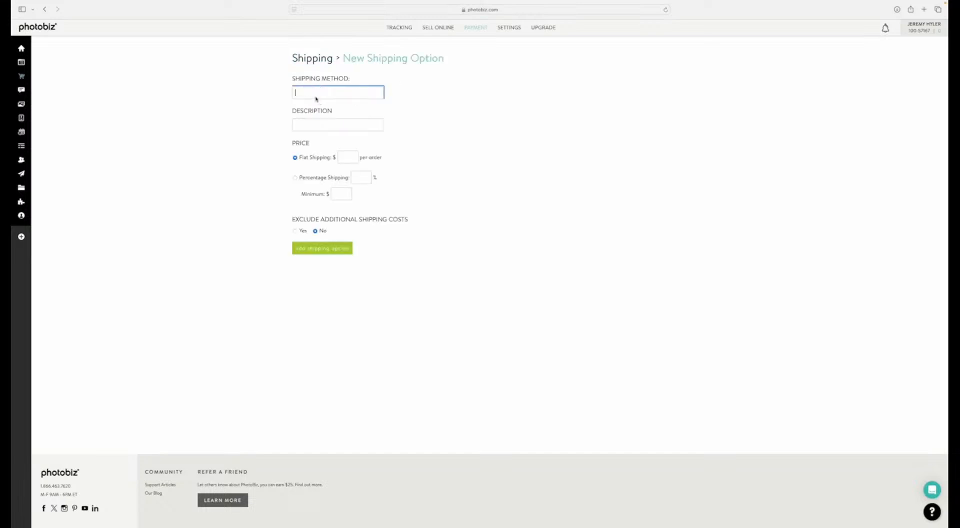
text(In Studio Pick Up)
key(Tab)
key(Tab)
text(0)
click(315, 247)
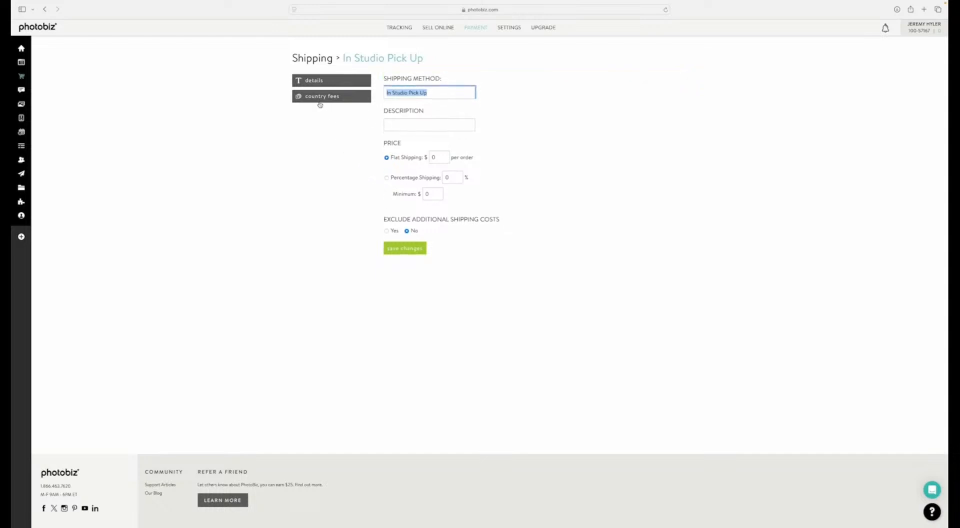
click(311, 60)
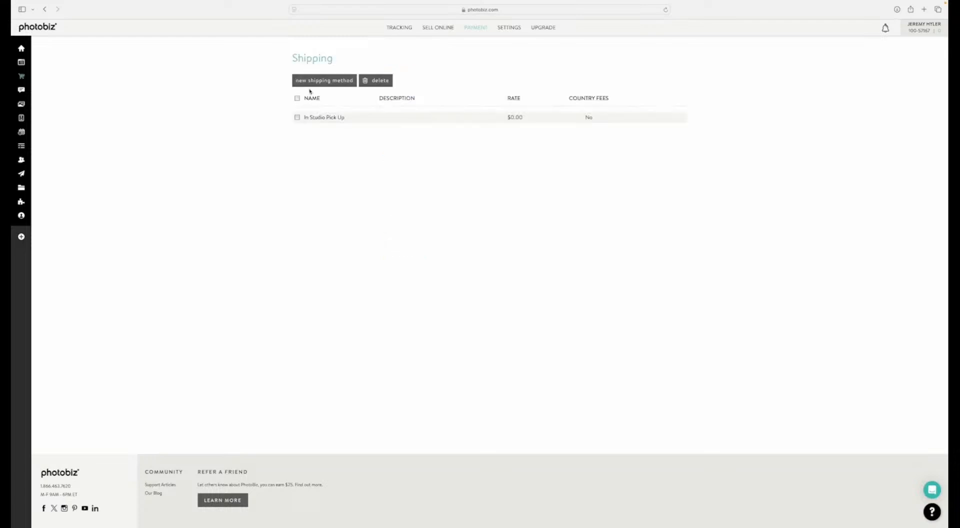
Step: Add a second shipping method named "USPS" with flat shipping of $10 per order
click(312, 81)
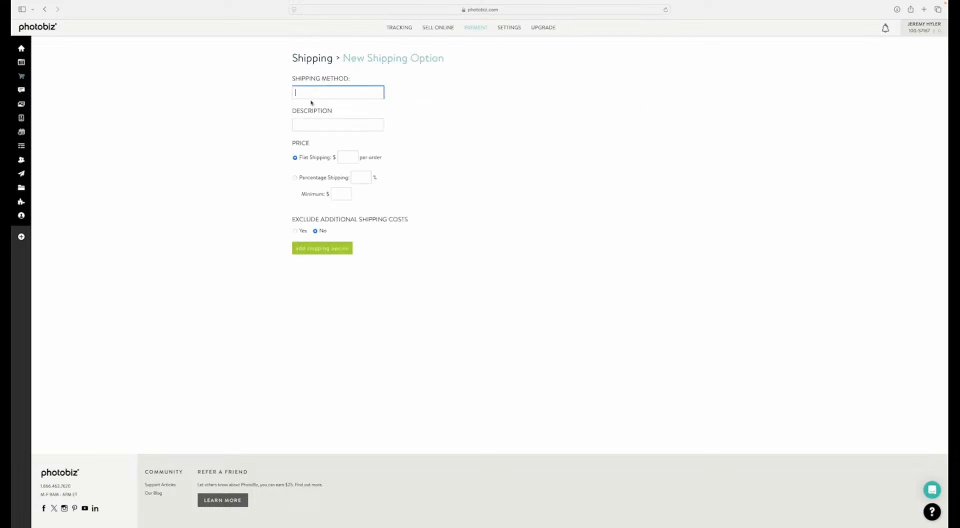
text(USP)
key(Tab)
key(Tab)
text(10)
click(308, 248)
click(307, 58)
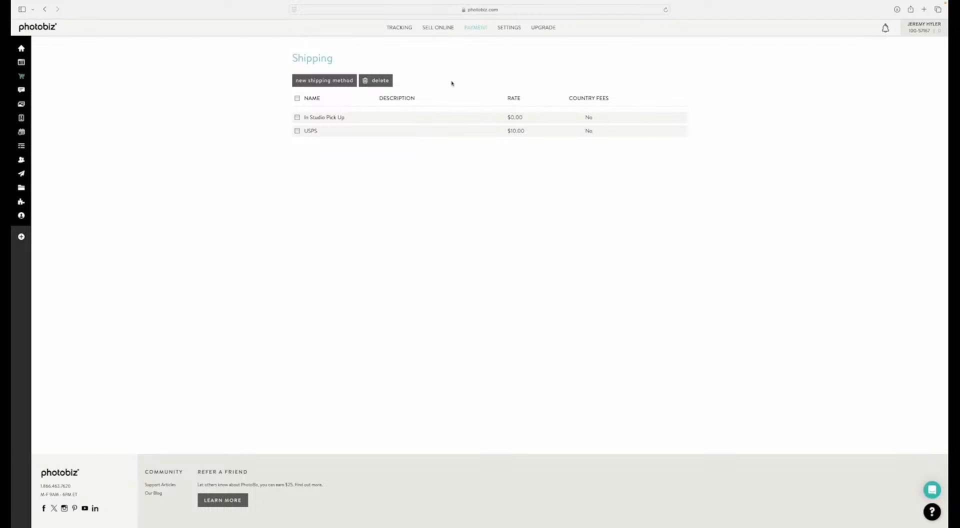
Step: Start a new tax line described as "Sales Tax" with a sales tax rate of 7%
mouse_move(471, 31)
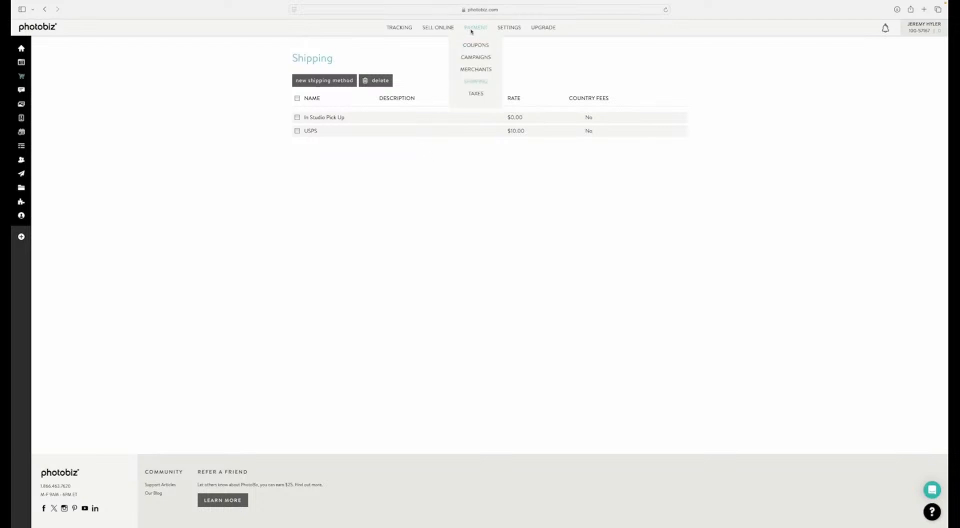
click(476, 94)
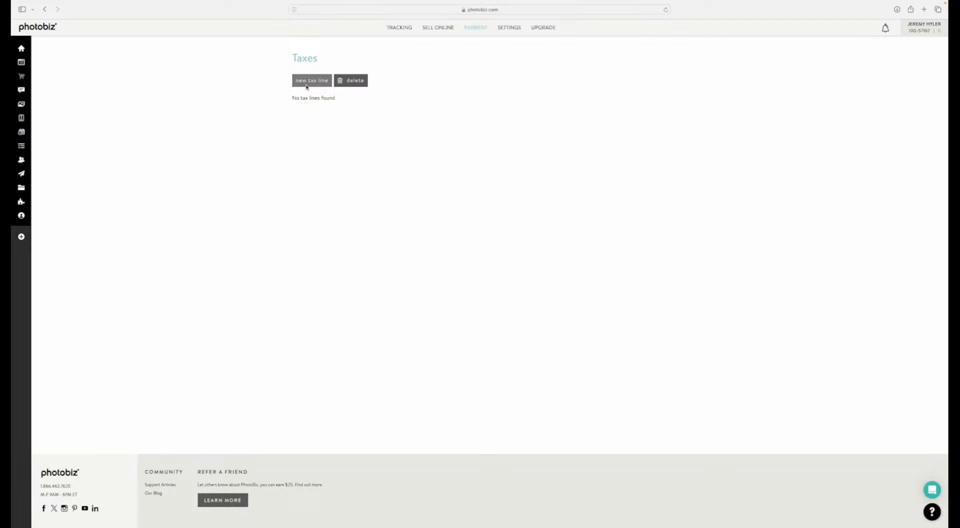
click(307, 86)
click(307, 104)
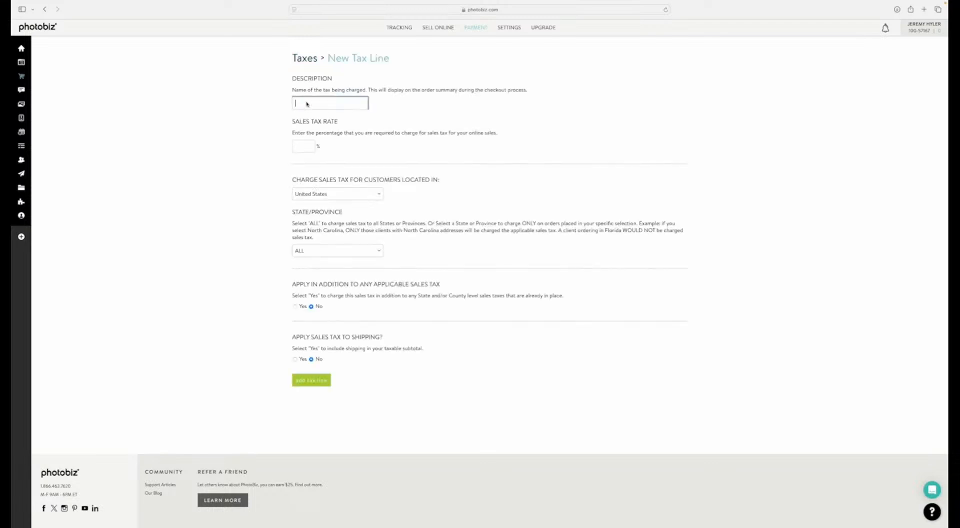
text(Sales Tax)
key(Tab)
Step: Charge the tax in ALL states, keep it from applying in addition to other sales taxes, and add the tax line
click(316, 252)
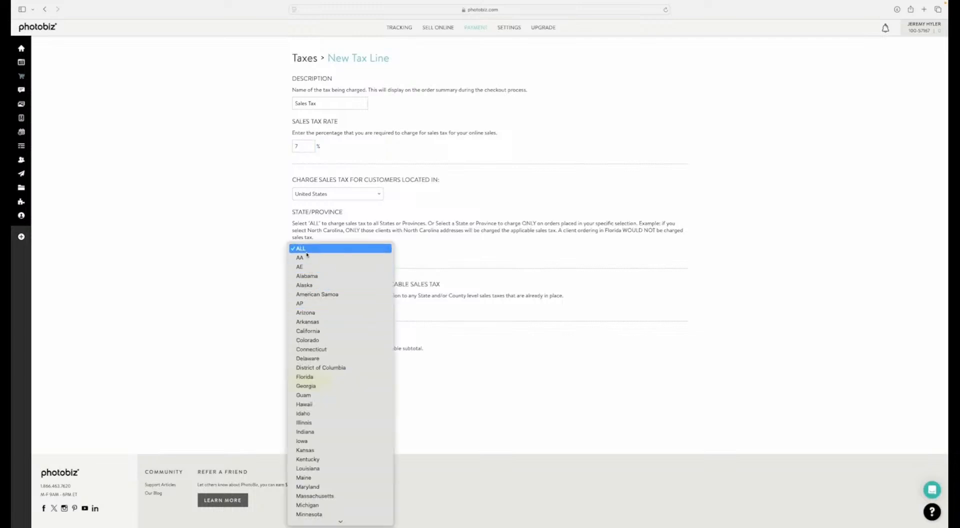
click(302, 248)
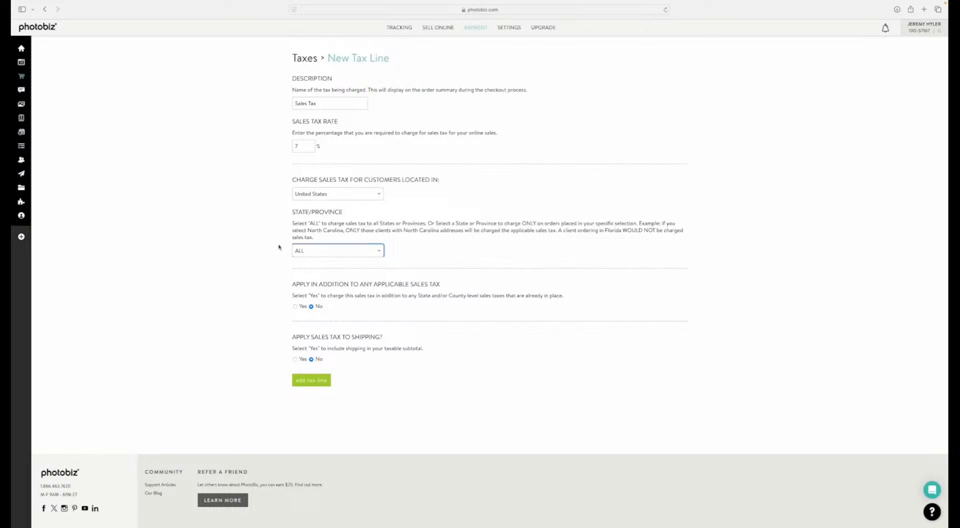
click(295, 306)
click(311, 306)
click(314, 382)
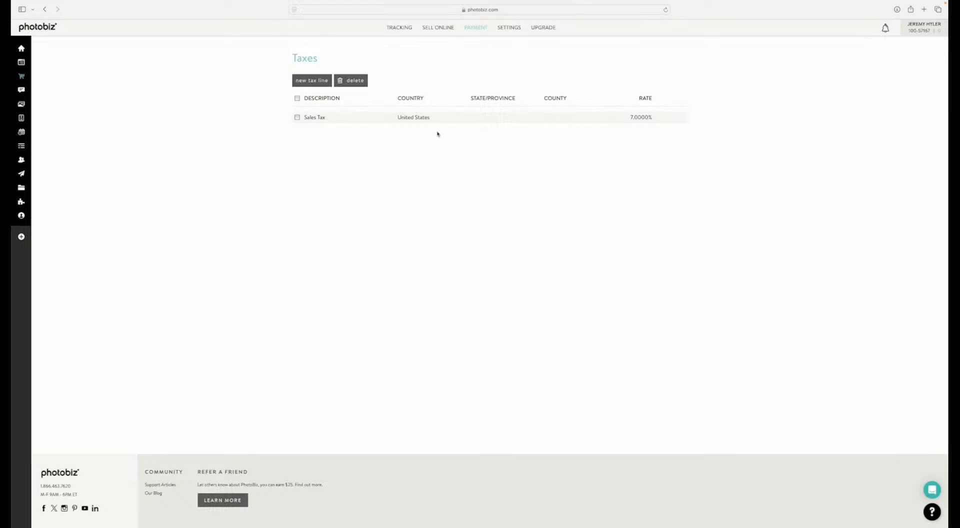
Step: Add a print size "8 x 10" priced at 45 to the prints sold online
mouse_move(474, 31)
mouse_move(435, 30)
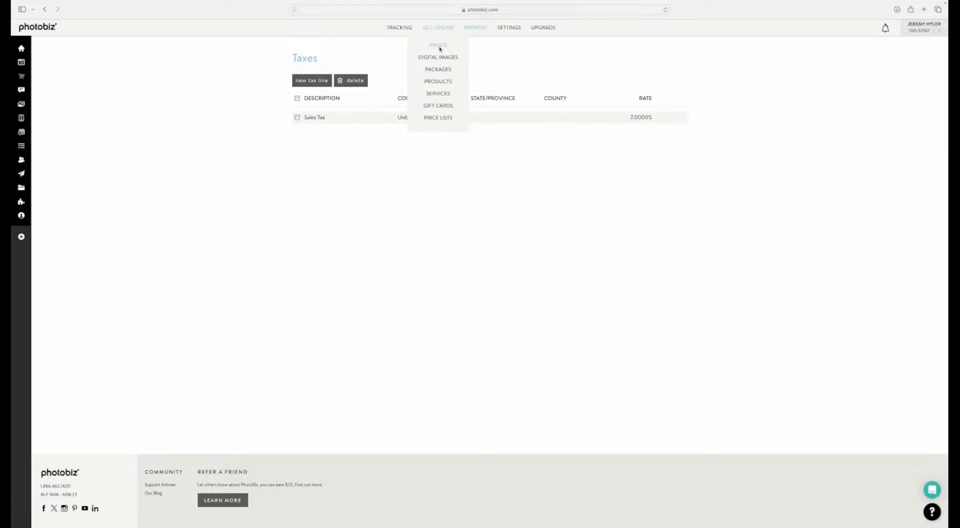
click(438, 46)
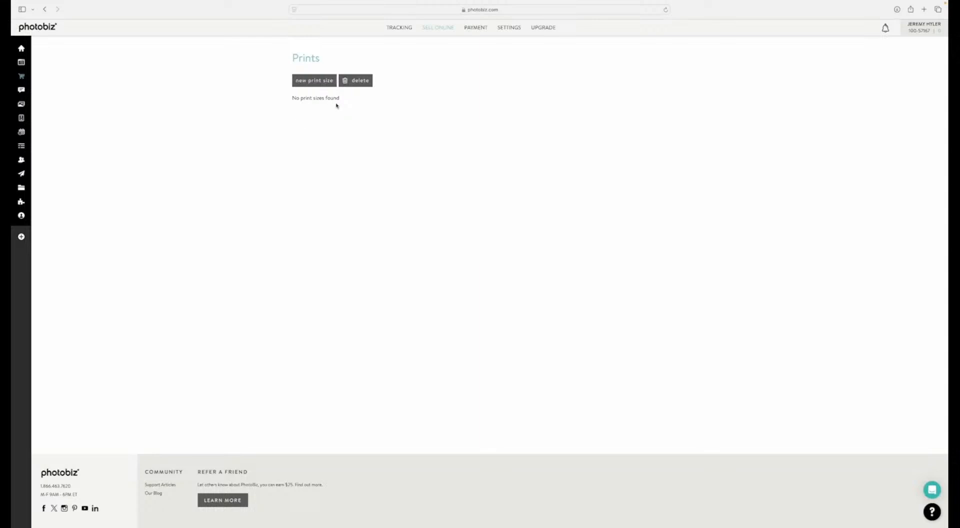
click(317, 86)
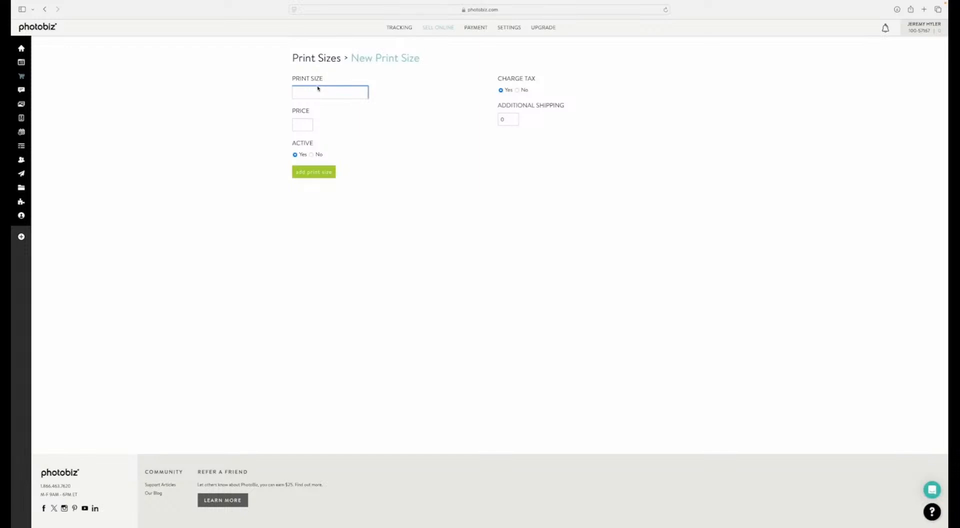
text(8 x 10)
key(Tab)
text(45)
click(320, 176)
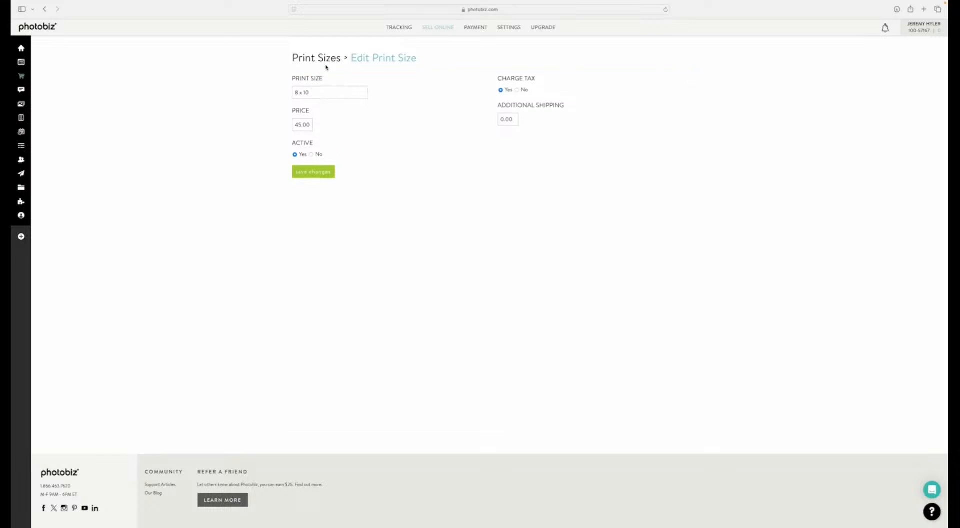
click(323, 59)
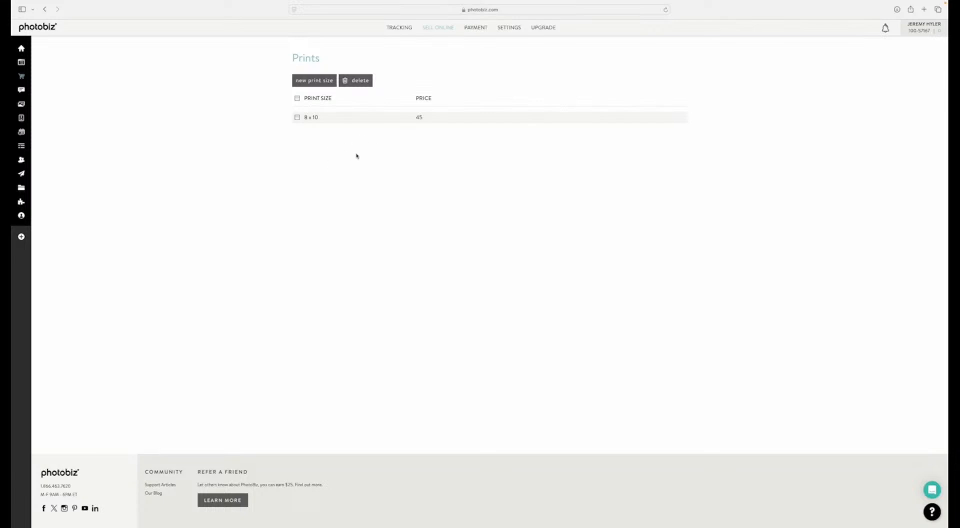
Step: Add a print size "Digital File Retouched" priced at 50 and return to the list of prints
click(305, 83)
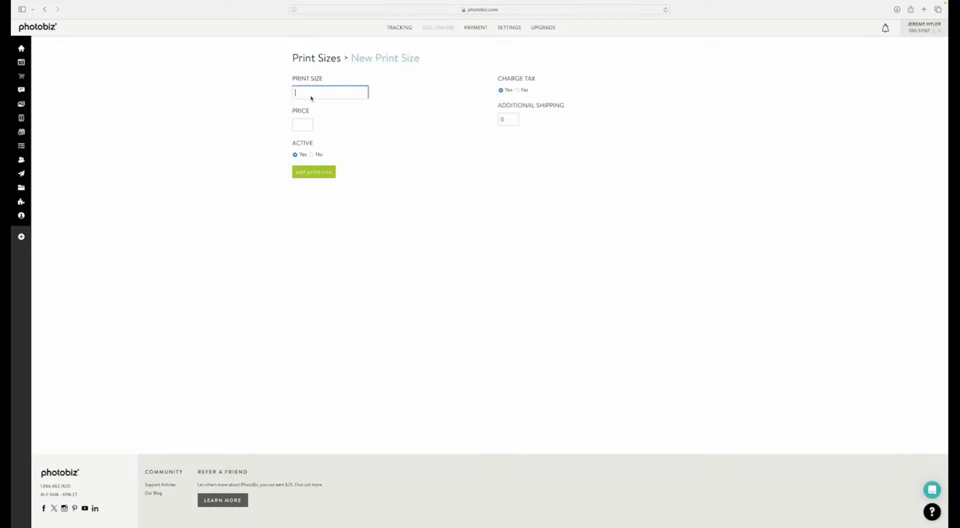
text(Digital File Retouched)
key(Tab)
text(50)
click(319, 174)
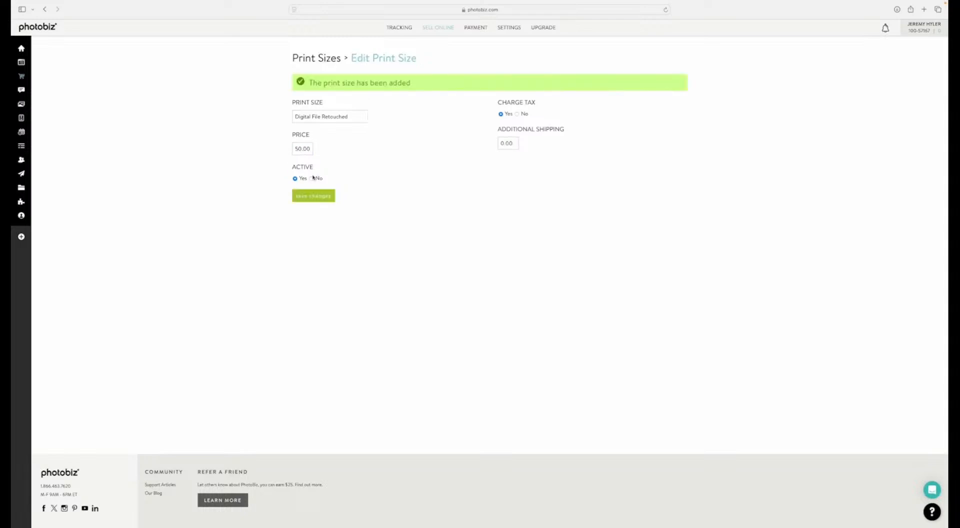
click(302, 58)
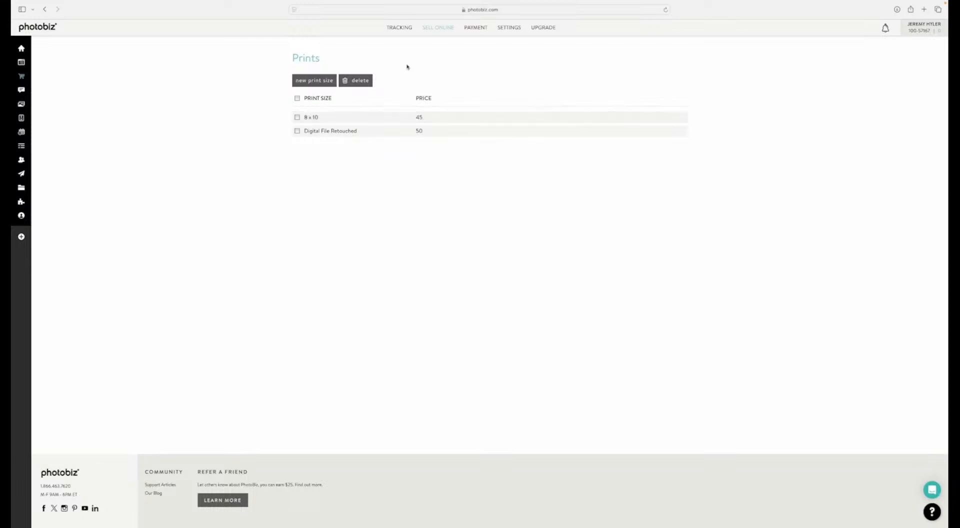
Step: Start a new digital image for sale named "Social Media File" with a price of 25
mouse_move(432, 32)
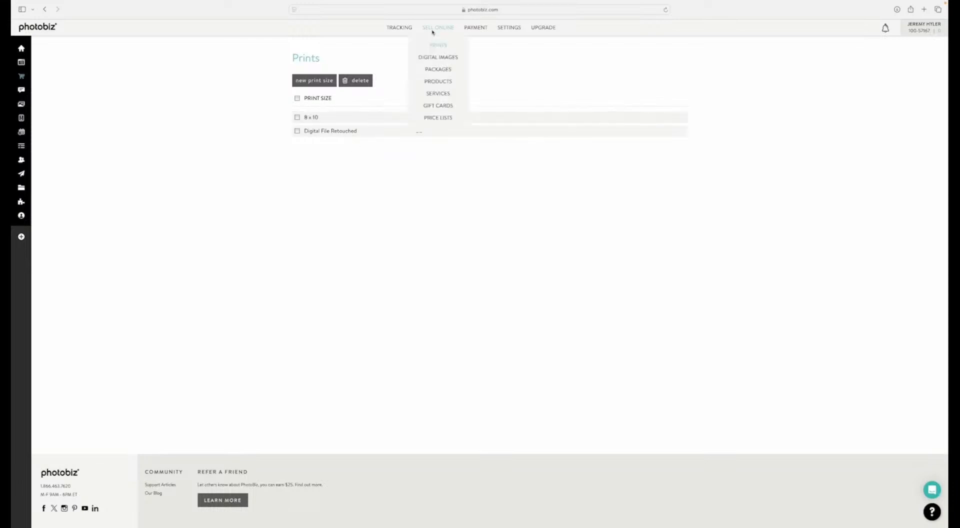
click(434, 58)
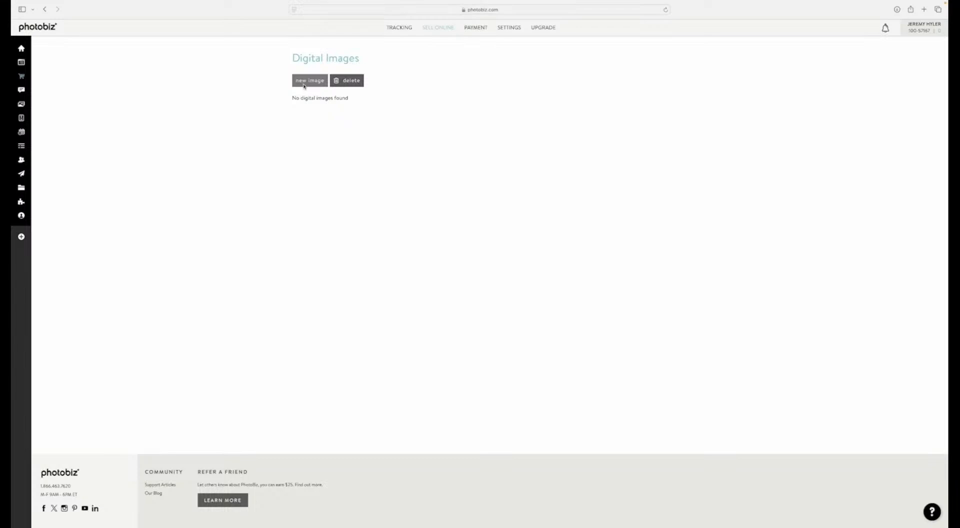
click(303, 86)
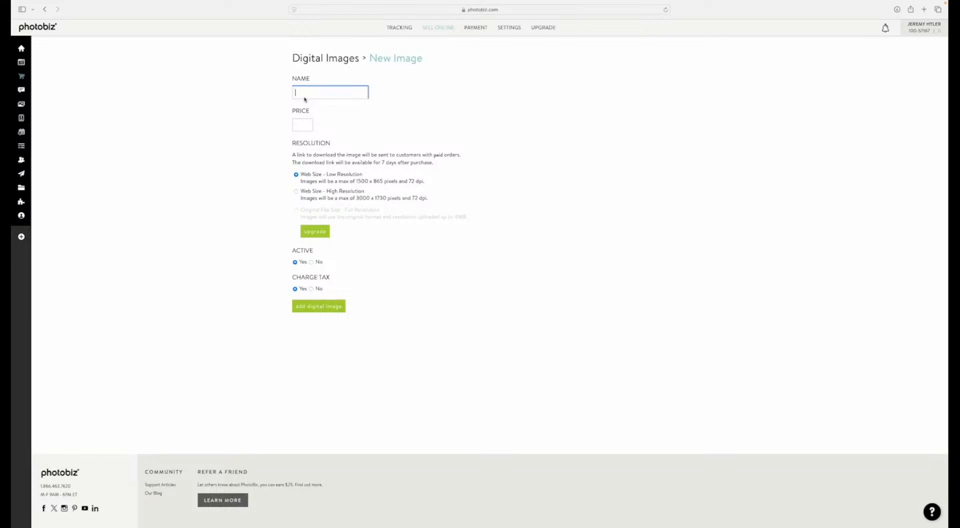
text(Social Media File)
key(Tab)
text(25)
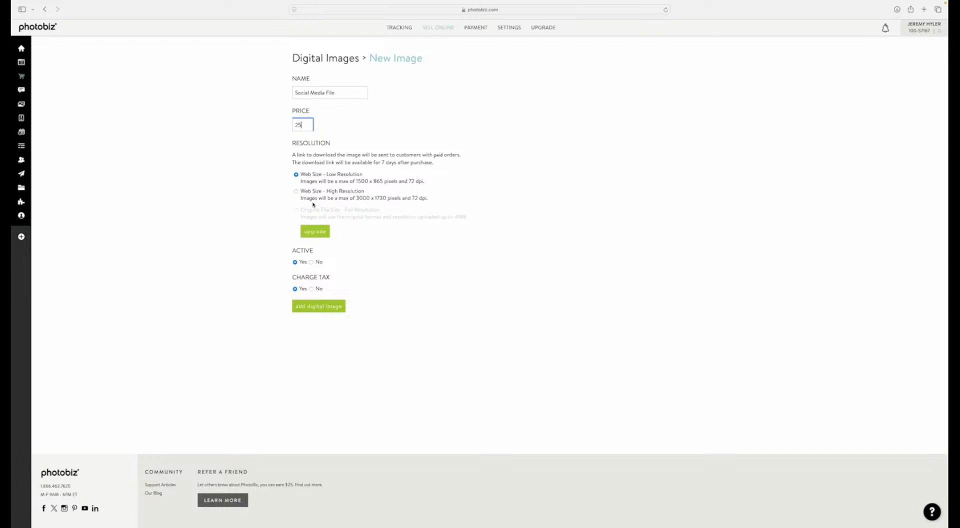
Step: Set the image's resolution to Web Size - High Resolution, add it, and return to the digital images list
click(299, 195)
click(297, 192)
click(321, 307)
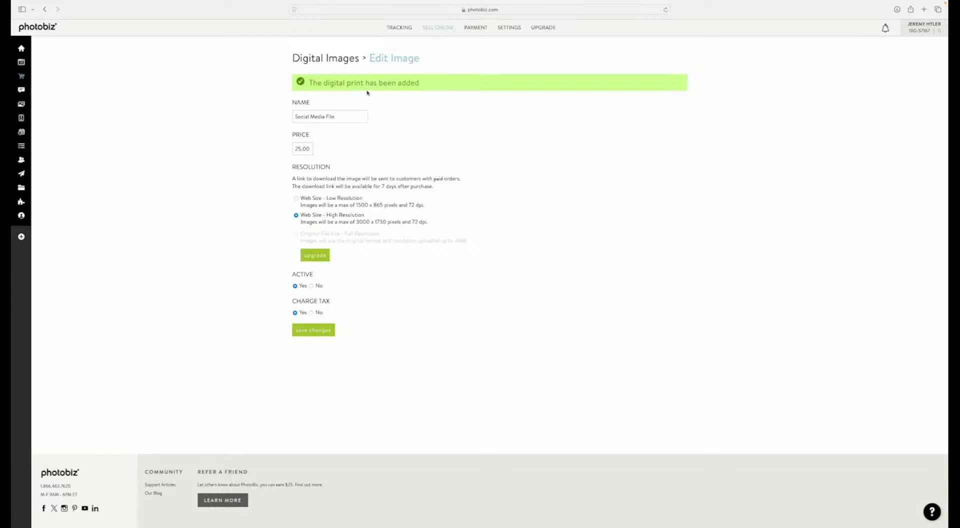
click(334, 59)
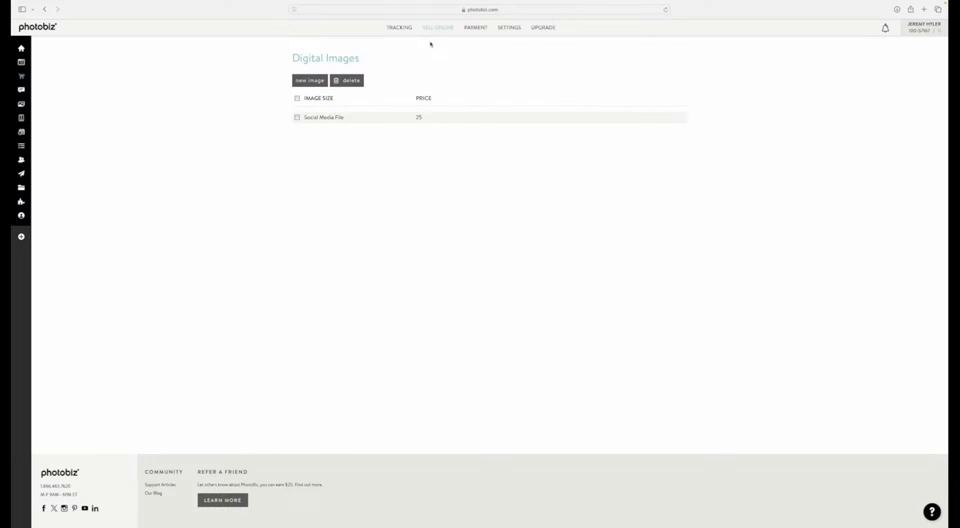
Step: Start a new package of the Fixed type and name it "Gold Package"
mouse_move(435, 30)
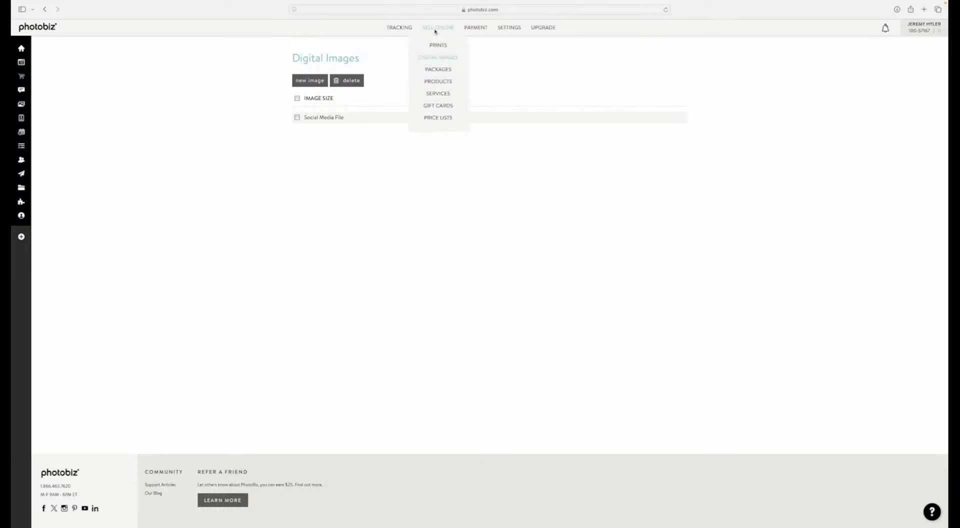
click(442, 70)
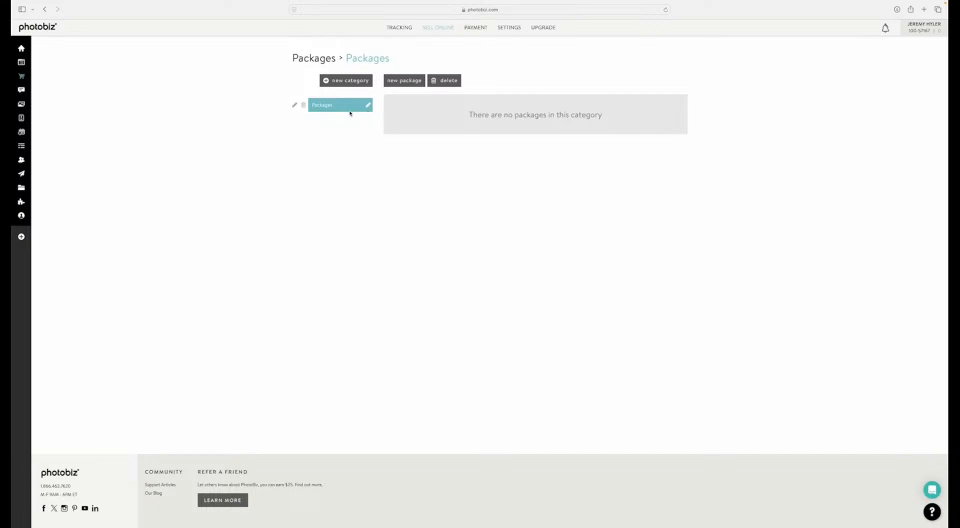
click(397, 81)
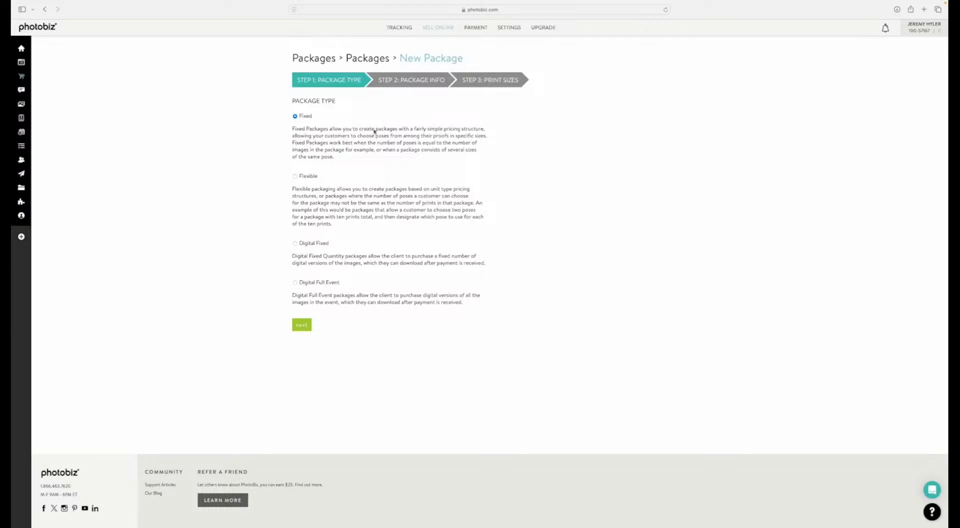
click(300, 324)
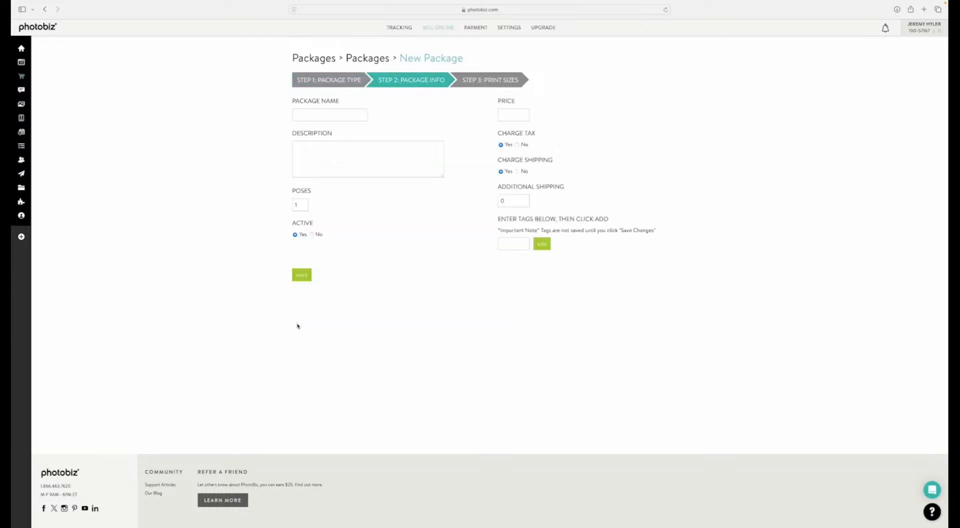
click(300, 119)
text(Gold Package)
Step: Describe the Gold Package as "This is my most popular package and saves you 10% vs buying ala carte."
key(Tab)
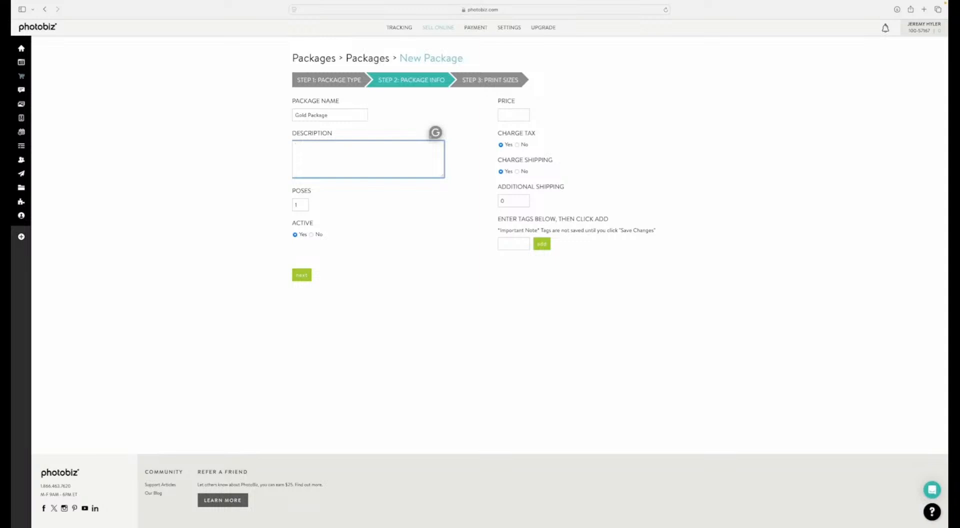
text(This is my most popular package and saves you 10% vs)
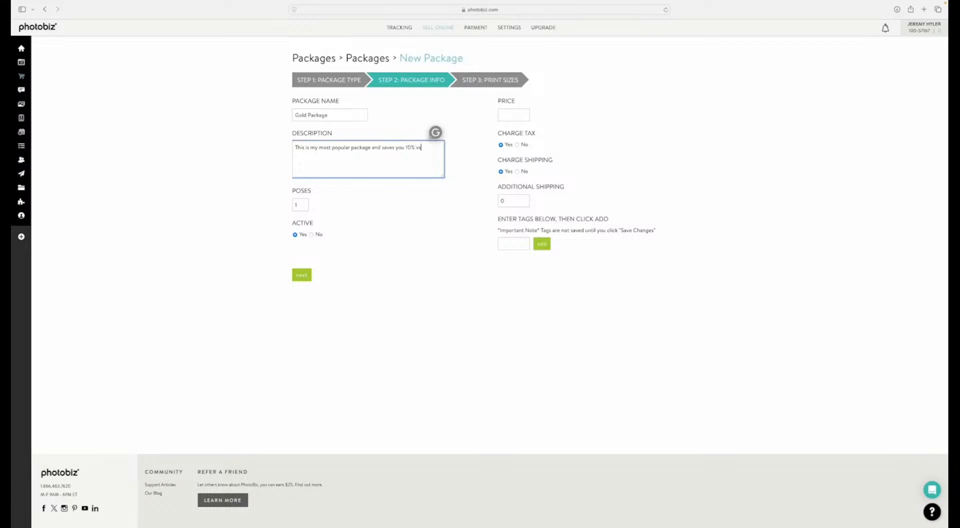
text( buying ala carte.)
Step: Set the Gold Package to 2 poses and a price of 45
click(301, 204)
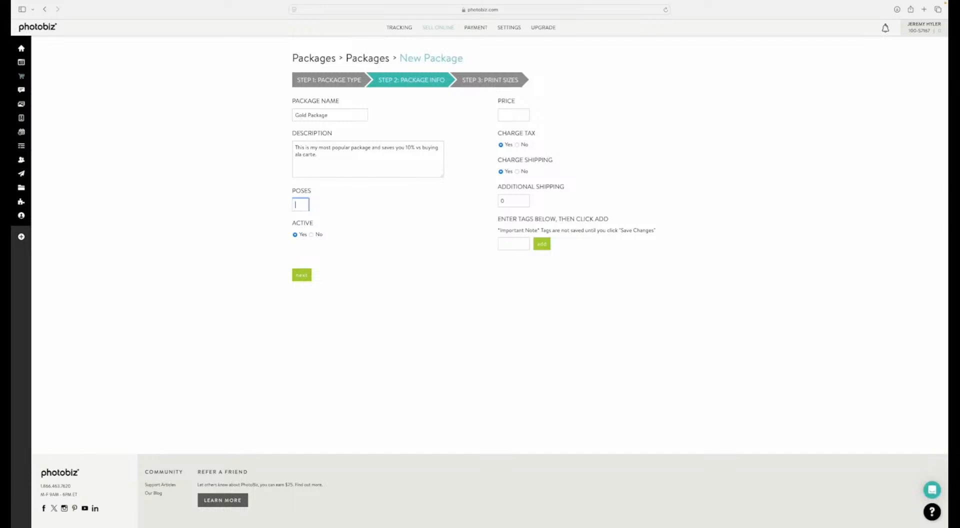
text(2)
click(502, 114)
text(45)
Step: Tag the Gold Package "Family Portrait Package" and continue to its print sizes
click(508, 245)
text(Family Portr)
text(ait Package)
click(538, 244)
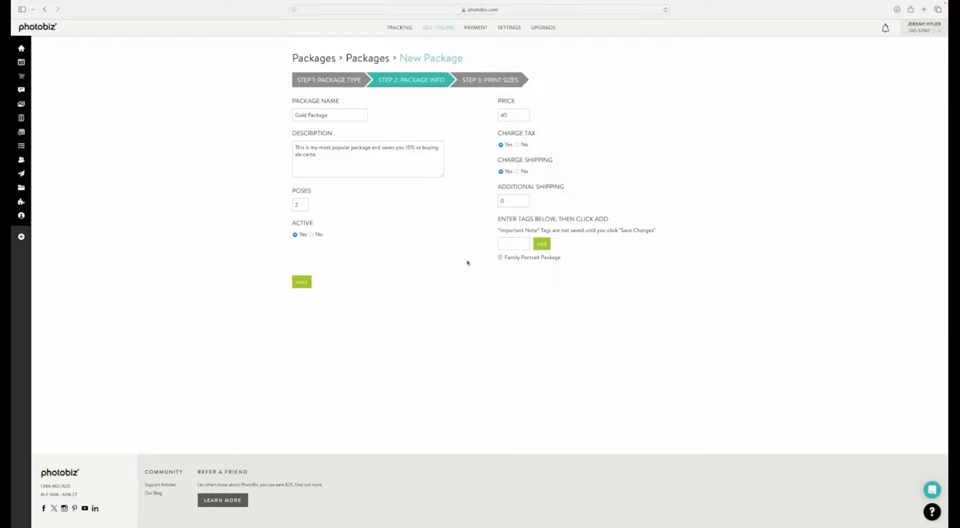
click(301, 283)
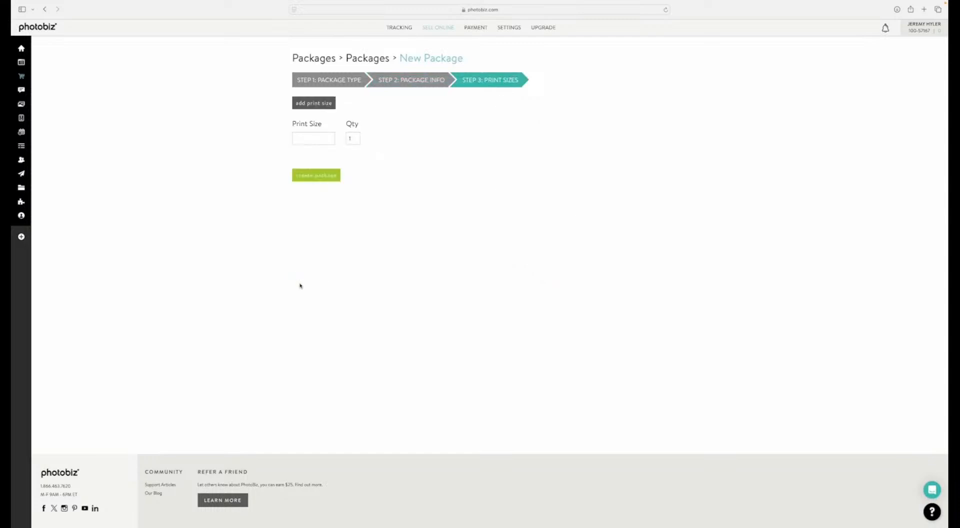
Step: Give the package one 8 x 10 and two 5 x 7 prints, and create it
click(314, 141)
text(8 x 10)
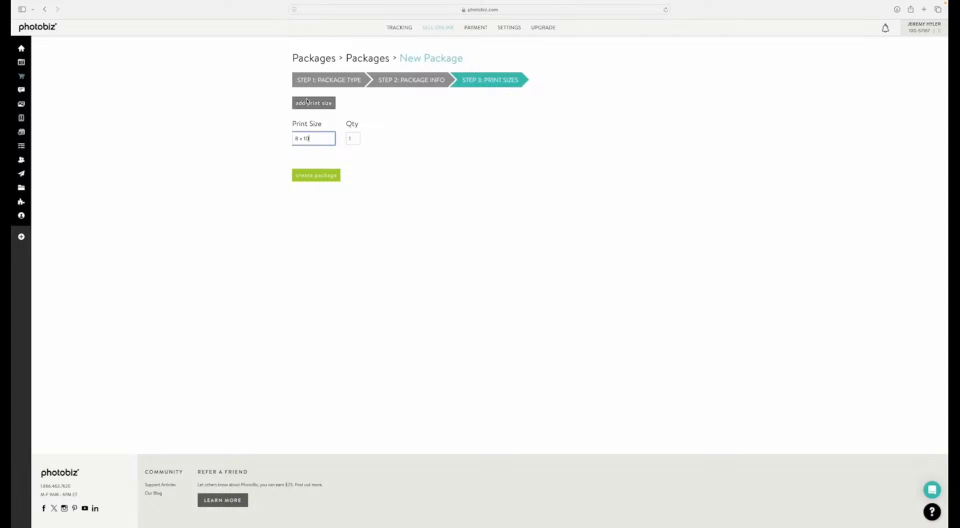
click(307, 101)
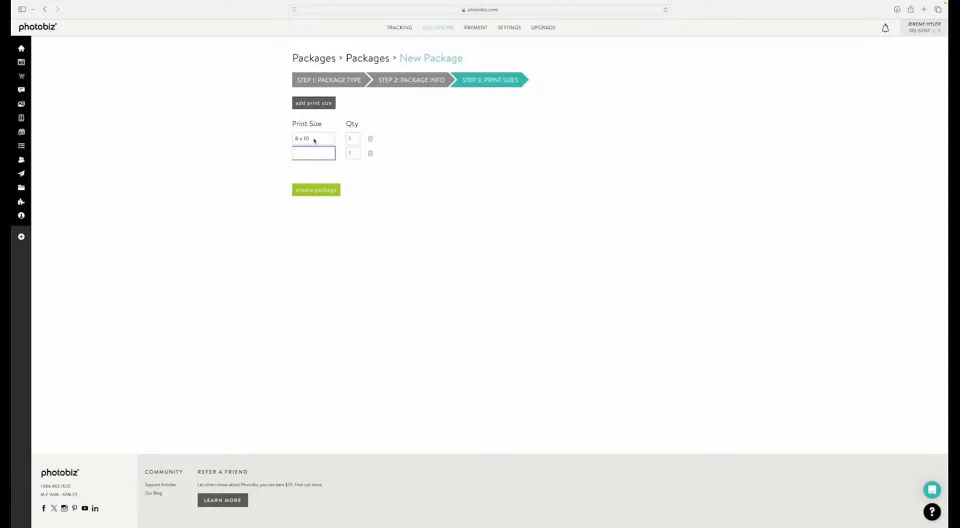
text(5 x)
text(7)
key(Tab)
text(2)
click(310, 191)
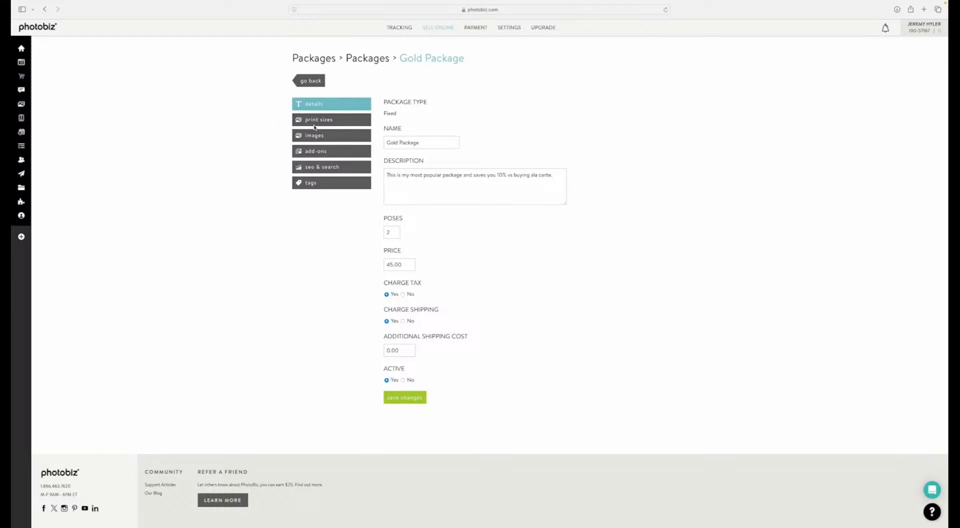
Step: In the Gold Package's add-ons, allow a maximum of 1 additional pose at $10 per pose
click(316, 123)
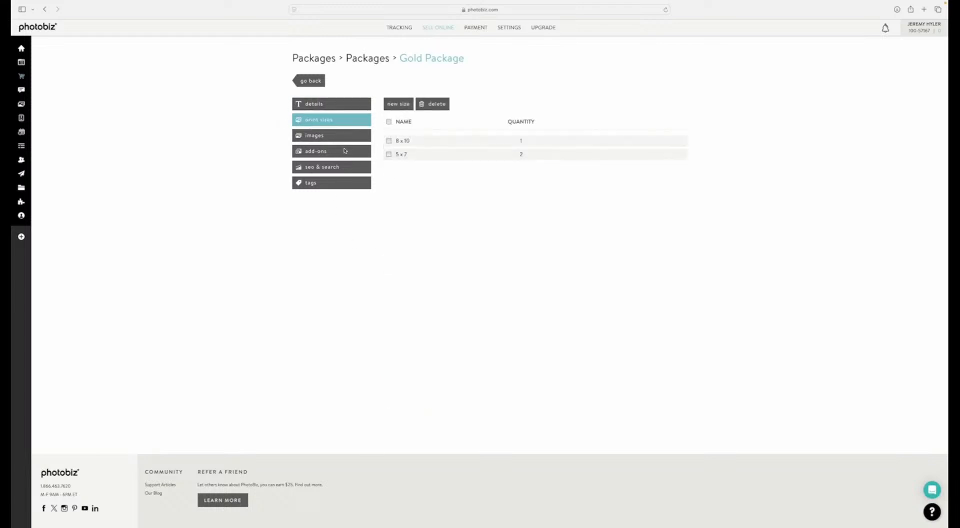
click(317, 139)
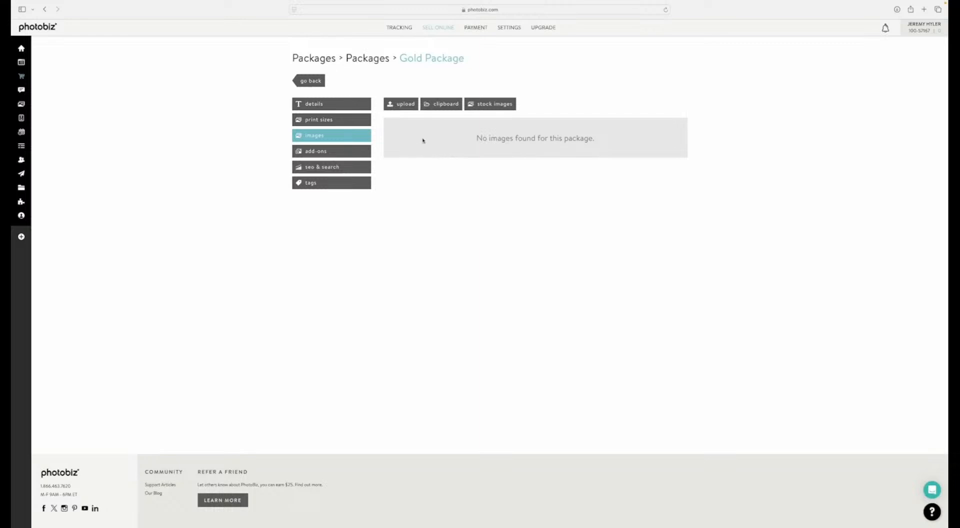
click(310, 153)
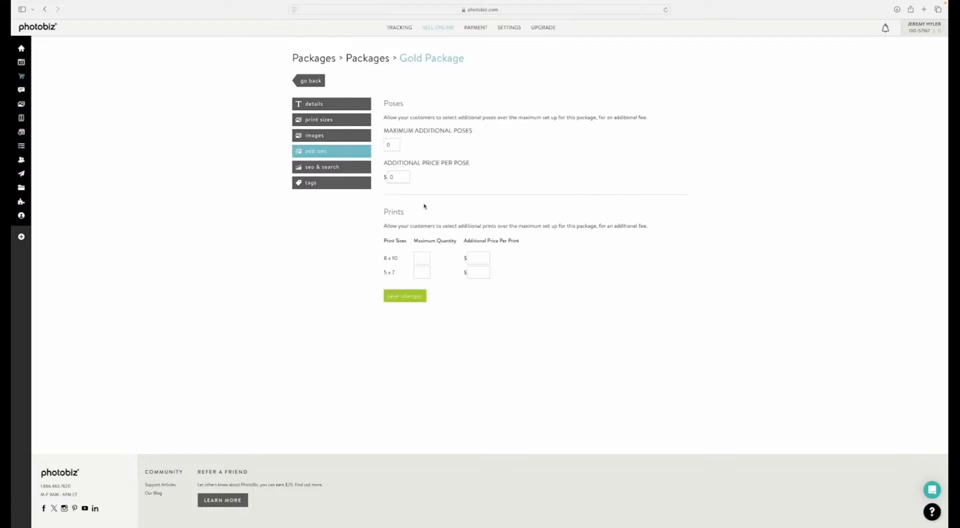
double_click(388, 145)
text(1)
key(Tab)
text(10)
Step: Allow a maximum of 1 additional 5 x 7 print at $5 and save the add-ons
click(424, 272)
click(472, 276)
click(406, 296)
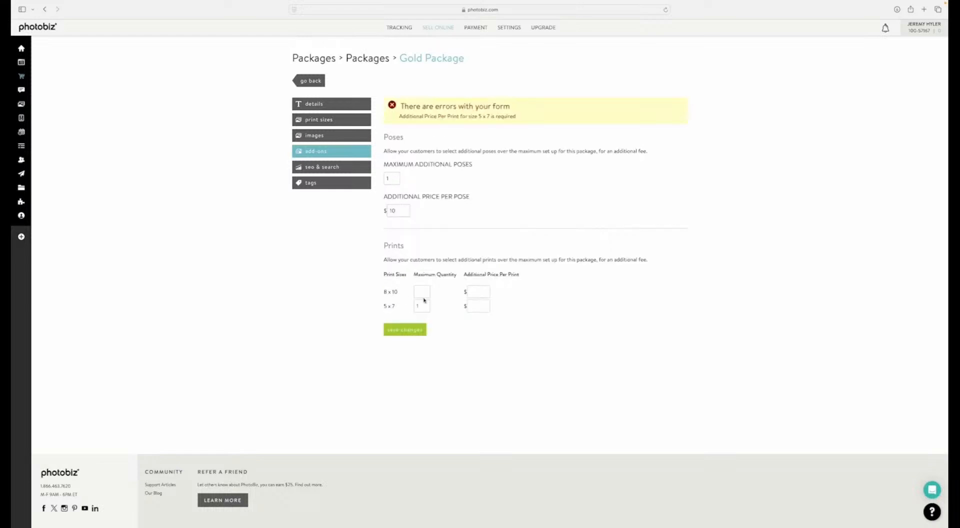
click(471, 305)
text(5)
click(418, 333)
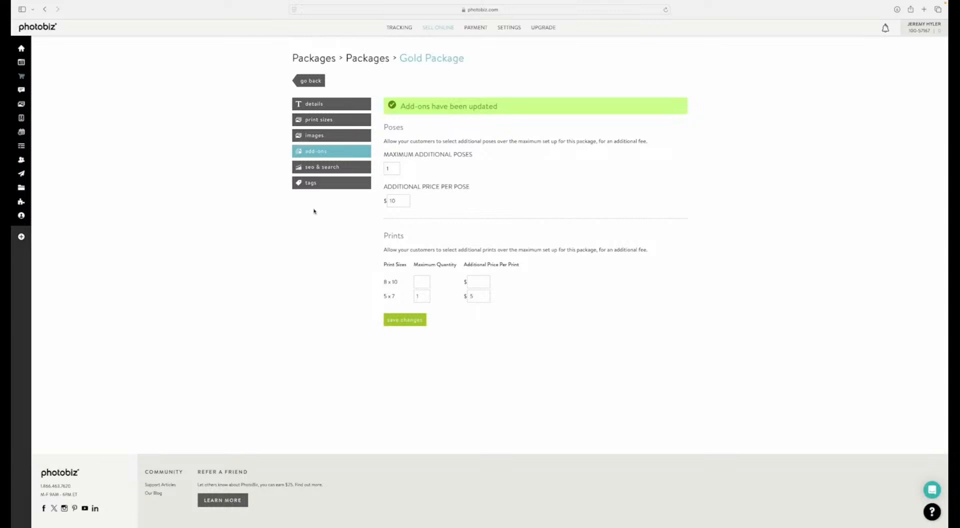
Step: Review the Gold Package's SEO and search settings and its tags, and return to the package list
click(316, 169)
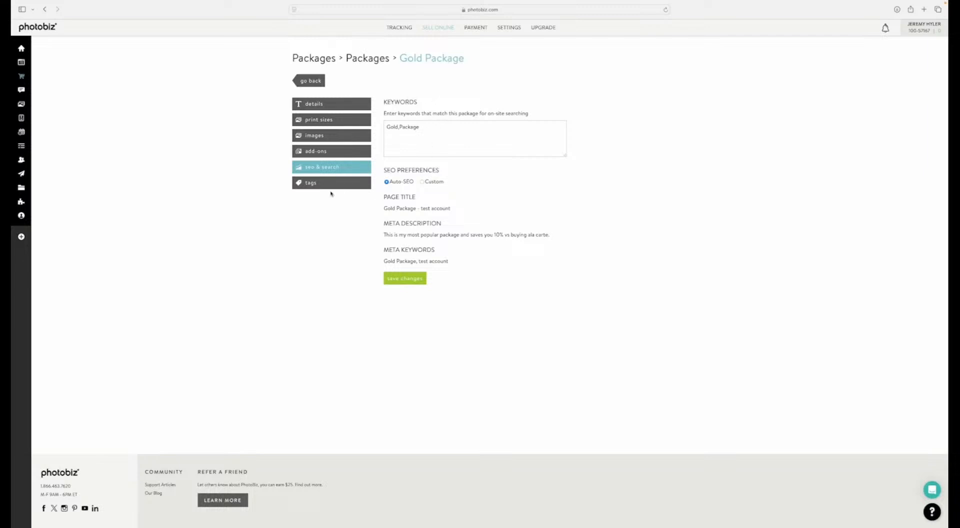
click(316, 186)
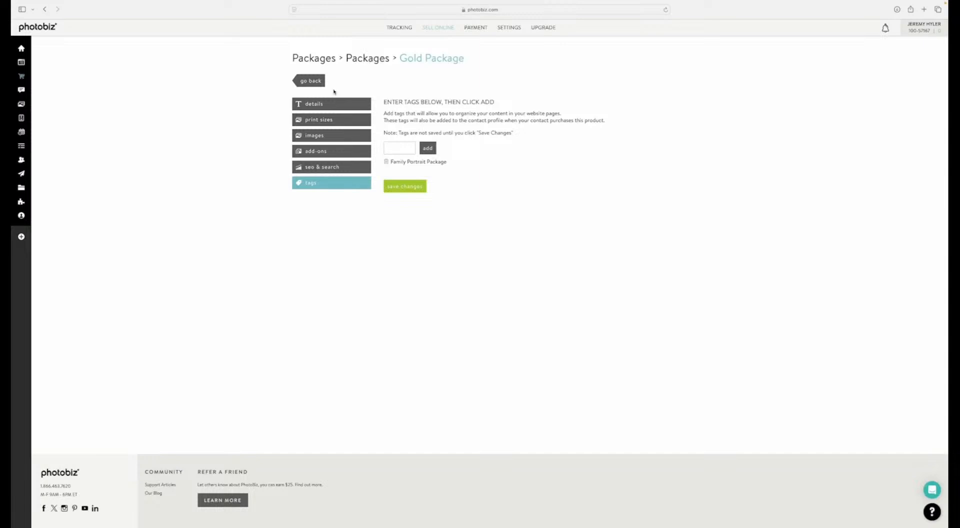
click(363, 59)
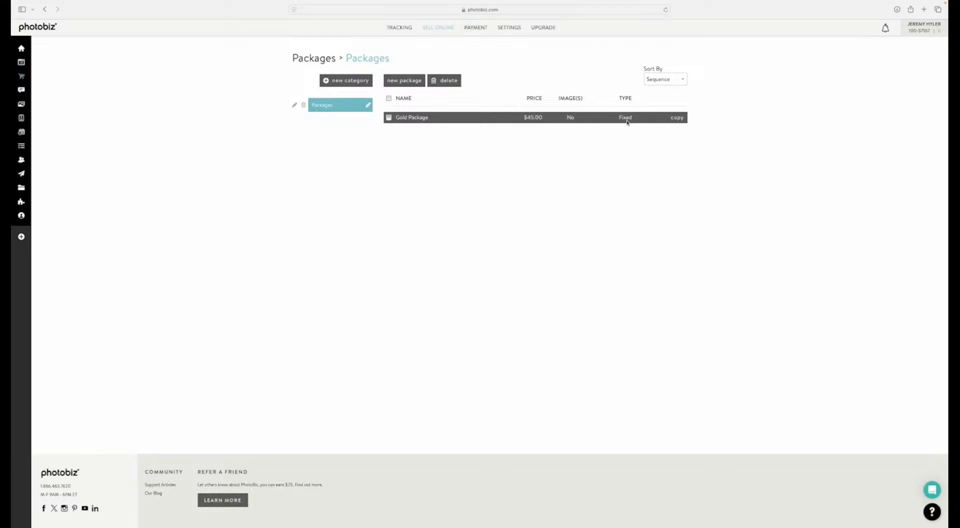
Step: Start a new package of the Flexible type and name it "Silver Package"
click(396, 83)
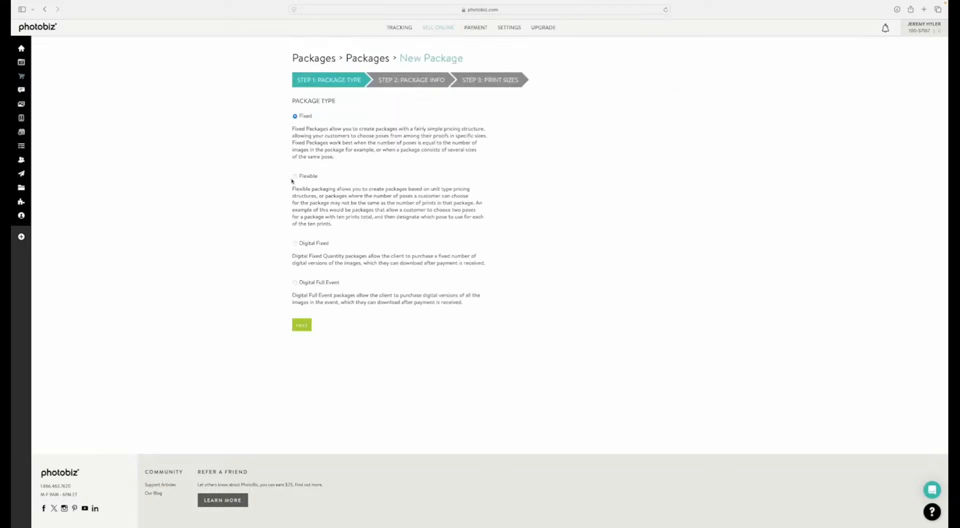
click(295, 176)
click(303, 324)
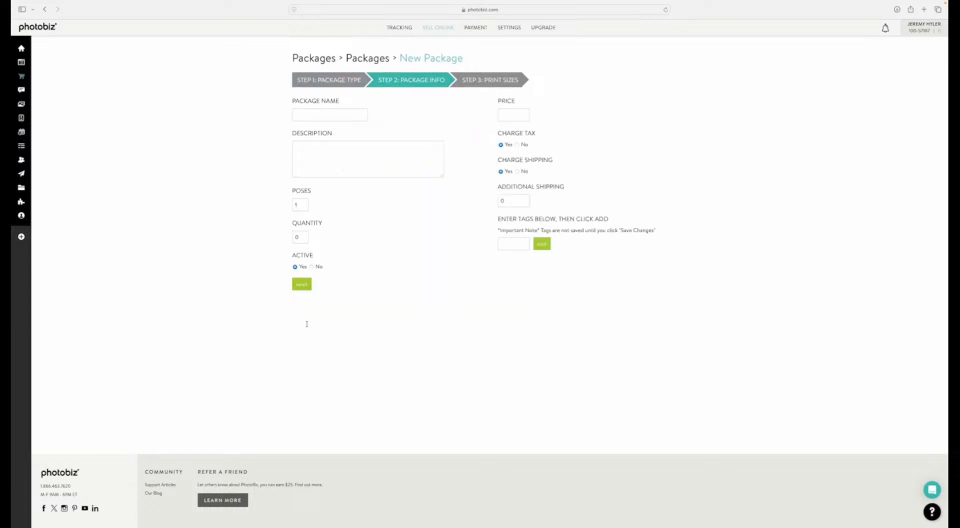
click(299, 119)
text(Silver Package)
Step: Describe the Silver Package as "This is a flexible package that allows you to choose posts and prints that you want to apply them to."
key(Tab)
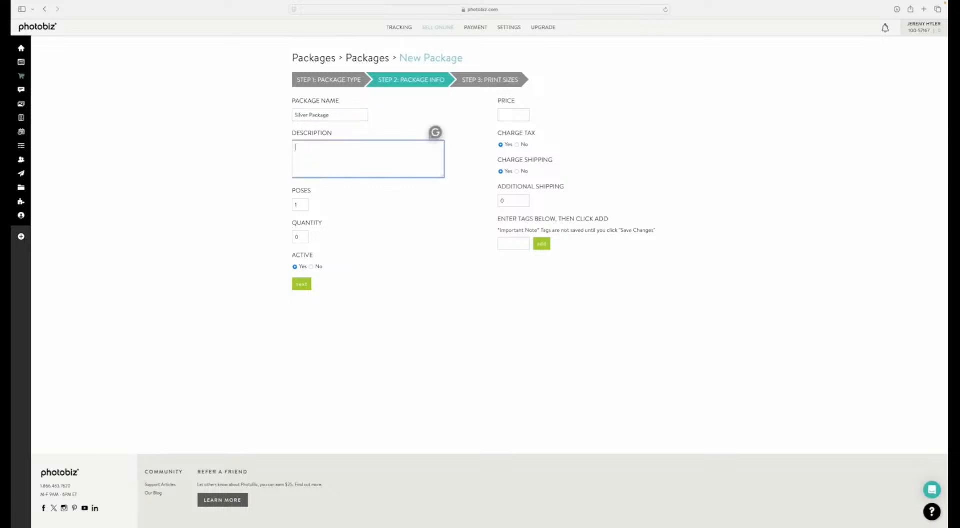
text(This is a flexible package that allows you to choose)
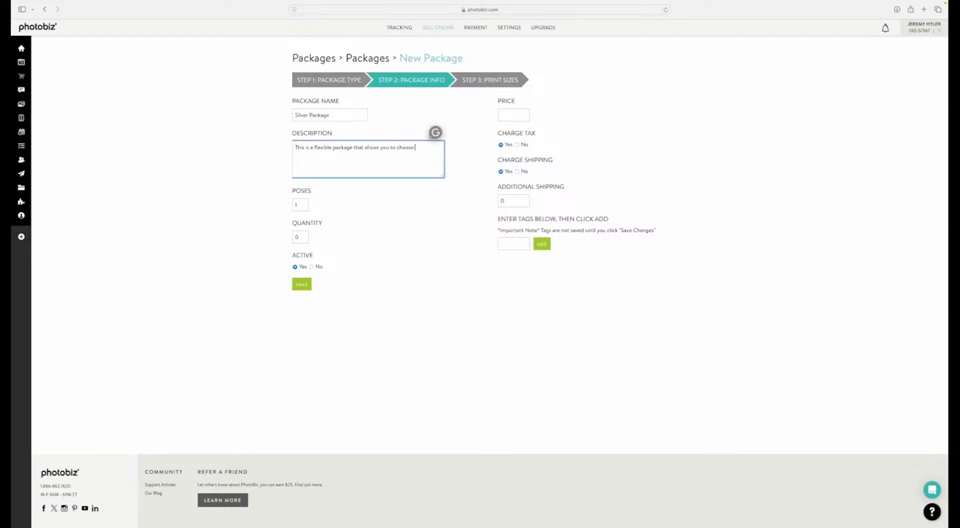
text( posts and prints that you want to apply them to.)
Step: Set the Silver Package to 2 poses, a quantity of 3 and a price of 75
click(297, 203)
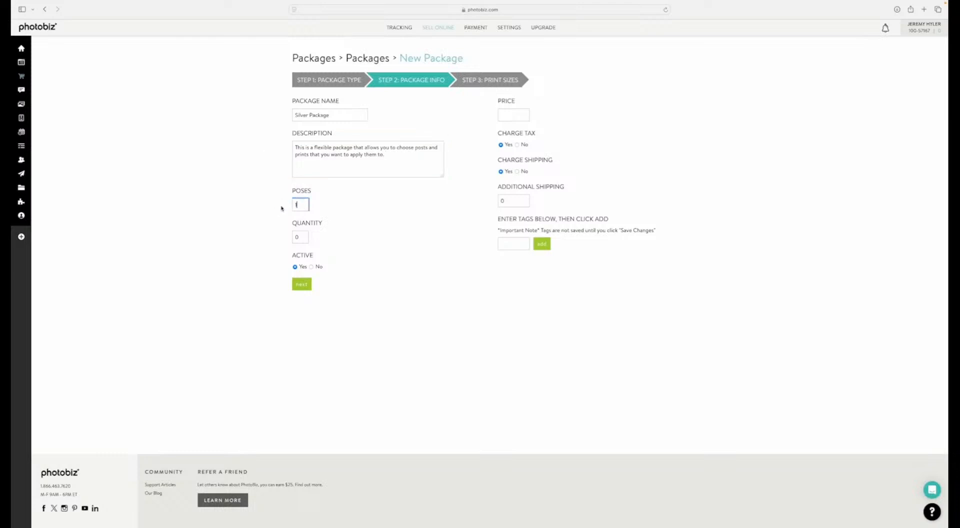
text(2)
key(Tab)
key(BackSpace)
text(3)
click(506, 115)
text(75)
Step: Tag the Silver Package "Flexible Family Portrait Package" and continue to its print sizes
click(506, 244)
text(Flexible Family Portrait Package)
click(541, 244)
click(302, 284)
Step: Add the print sizes 8 x 10, 5 x 7 and 11 x 14 to the Silver Package and create the package
click(298, 139)
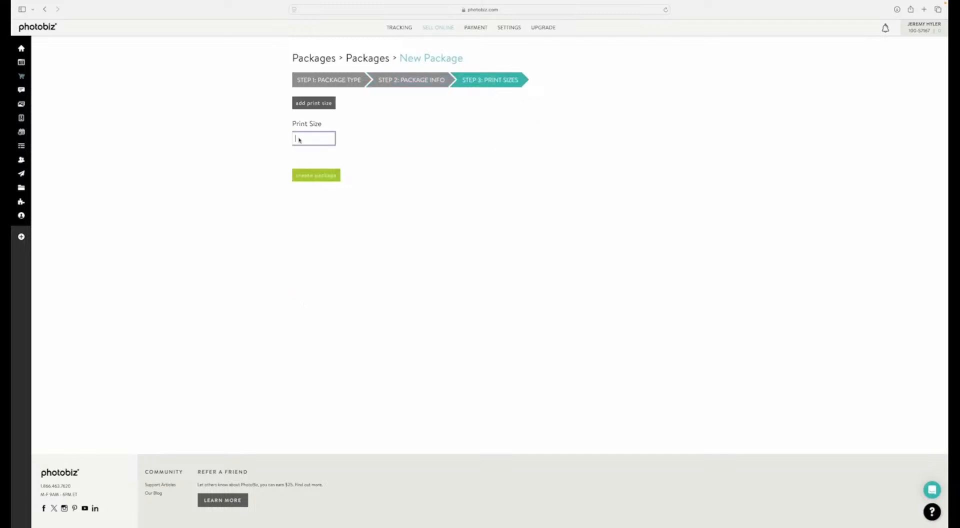
text(8 x 10)
click(313, 103)
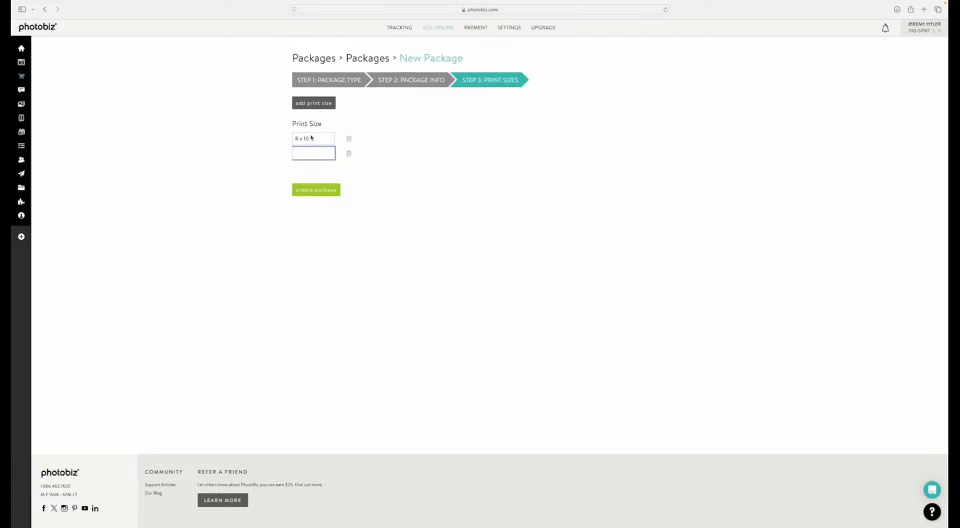
text(5 x 7)
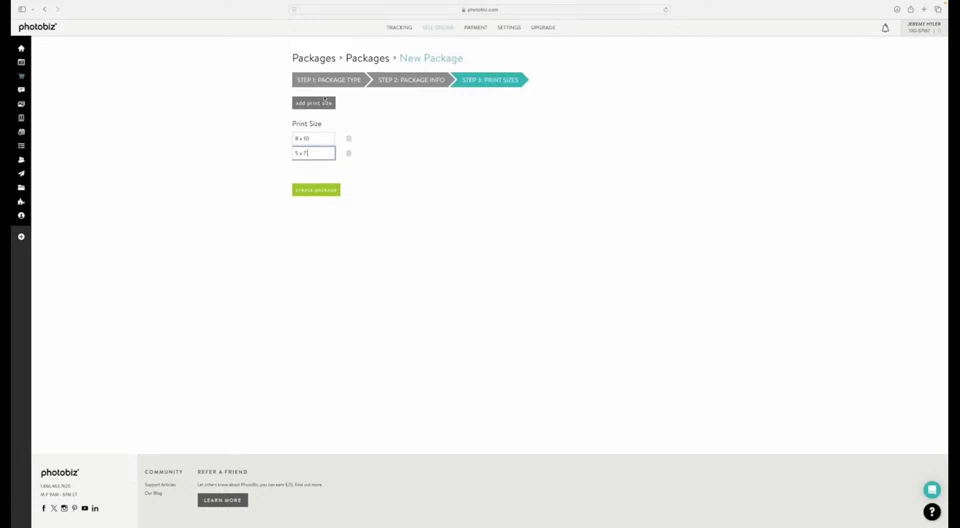
click(324, 102)
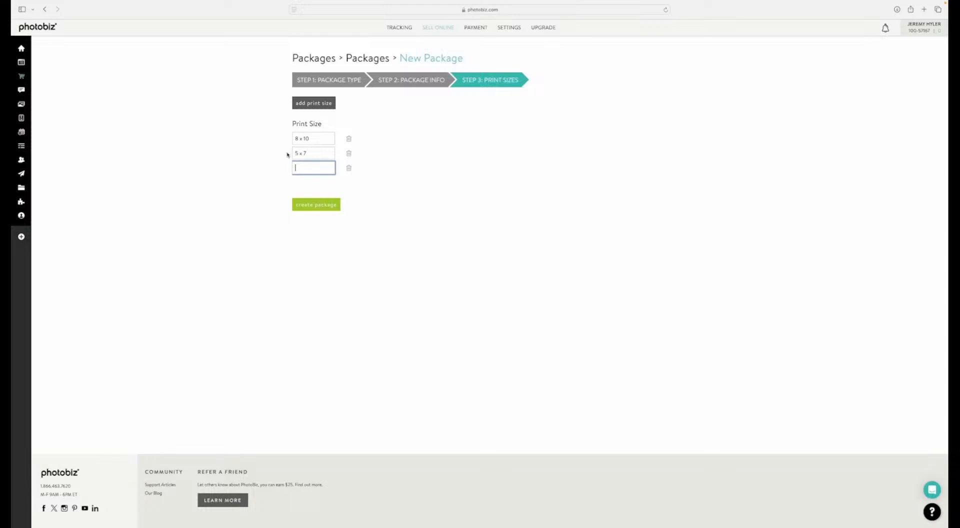
text(11 x 14)
click(308, 205)
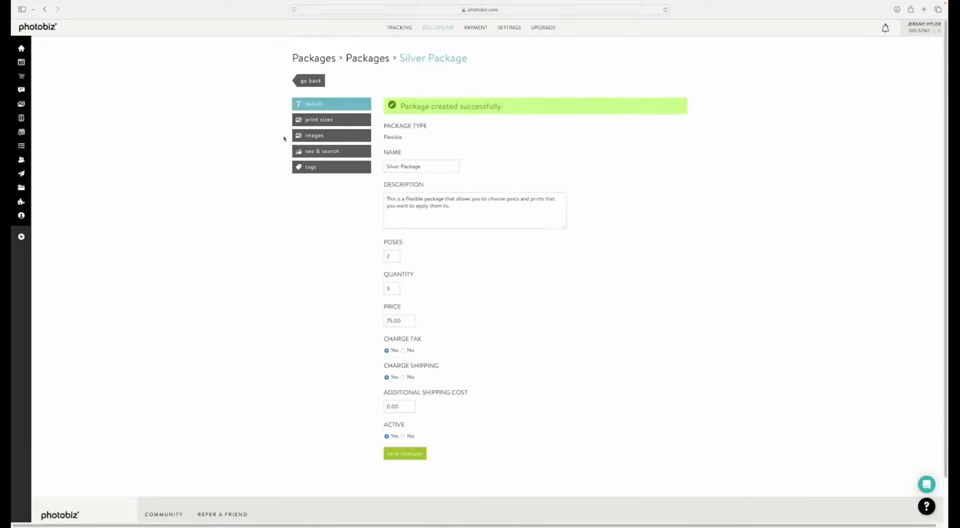
Step: Review the Silver Package's print sizes, images, SEO and search settings, and tags
click(327, 120)
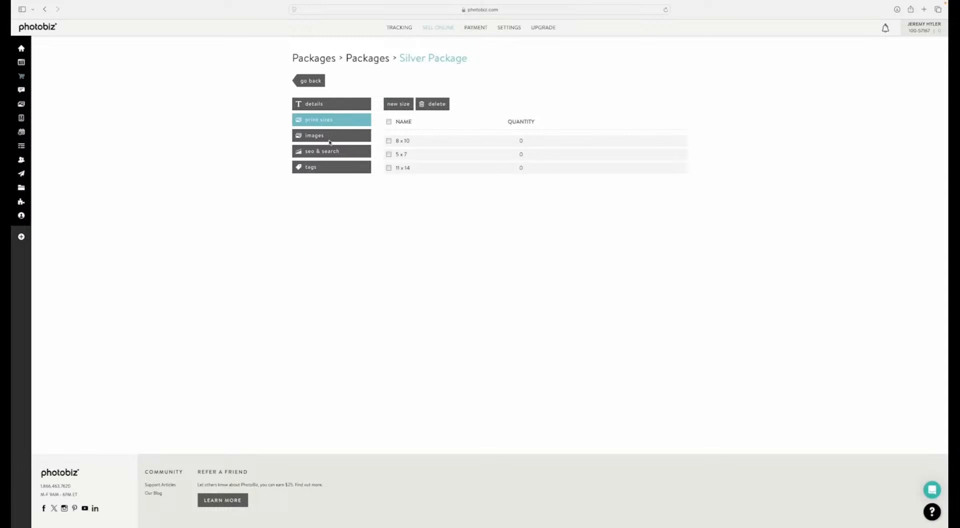
click(329, 136)
click(317, 152)
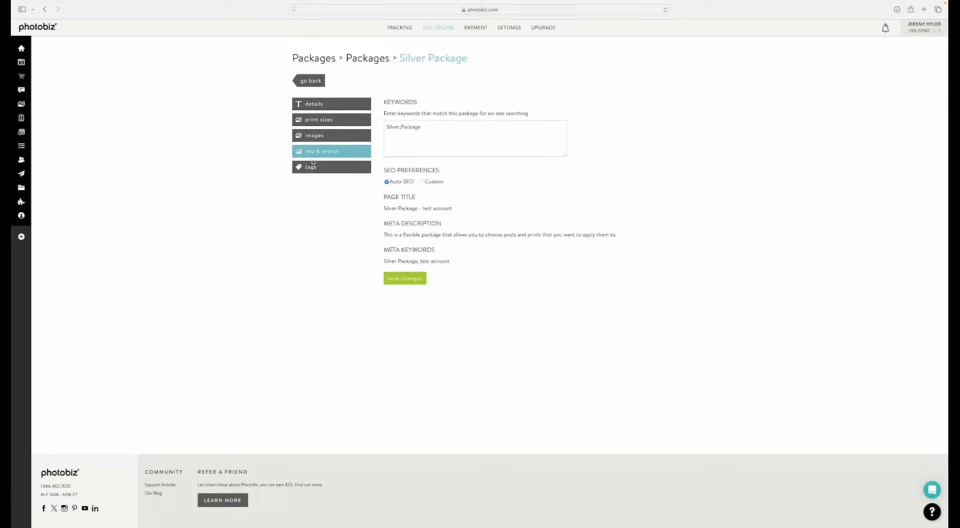
click(315, 166)
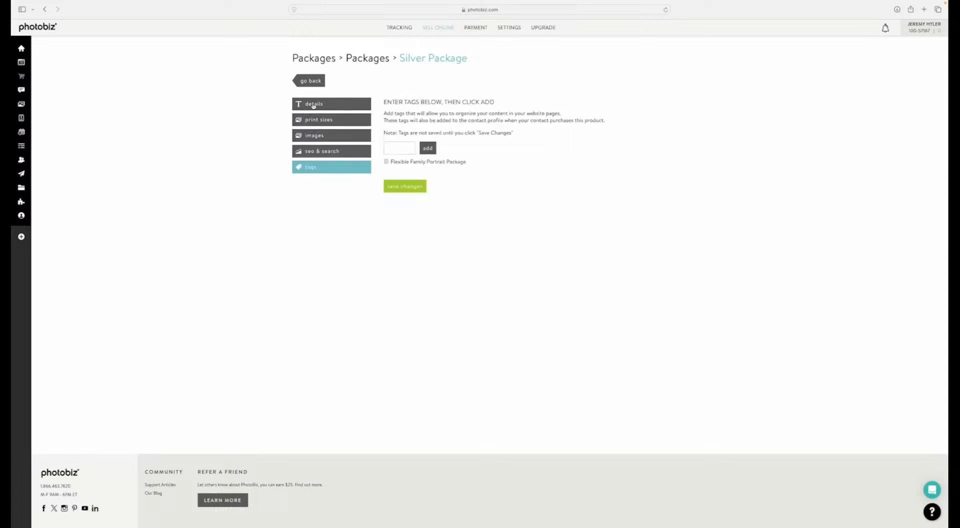
Step: Start a new package of the Digital Fixed type and name it "Bronze"
click(357, 59)
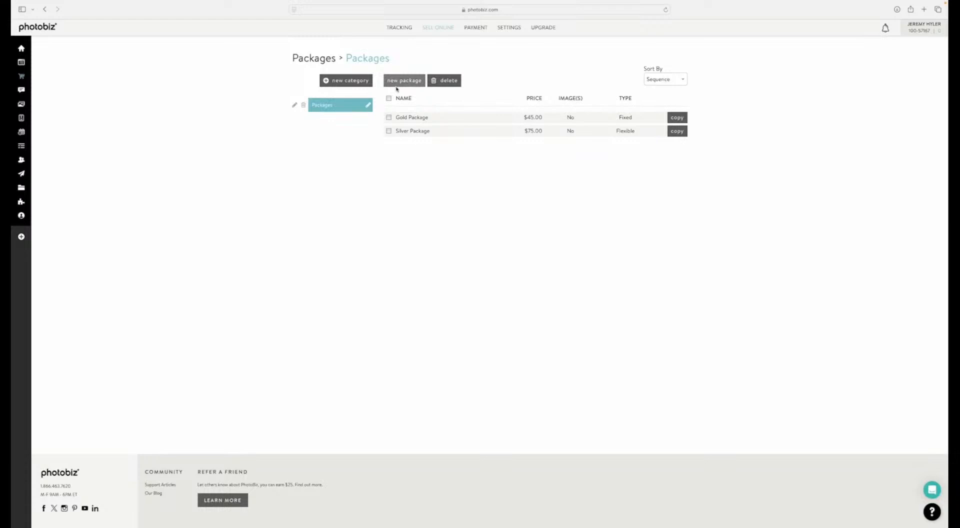
click(398, 83)
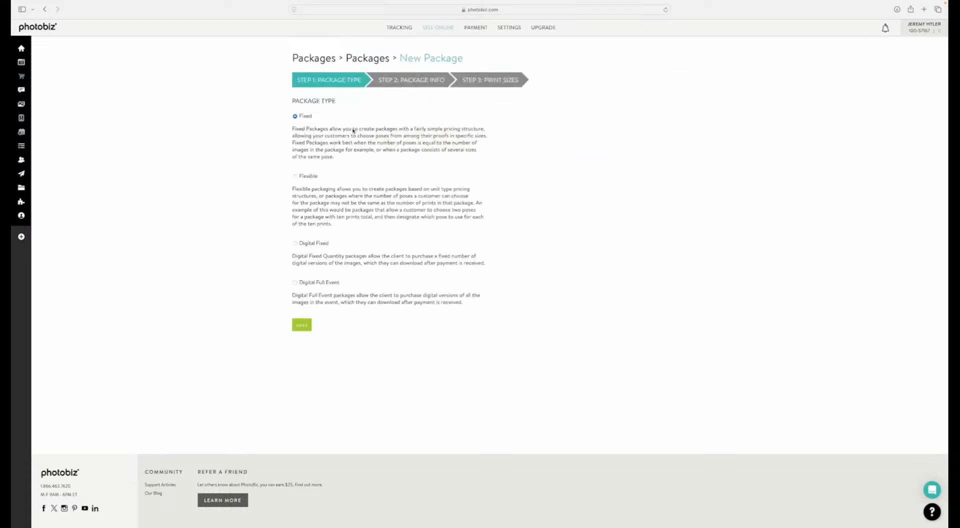
click(295, 244)
click(299, 325)
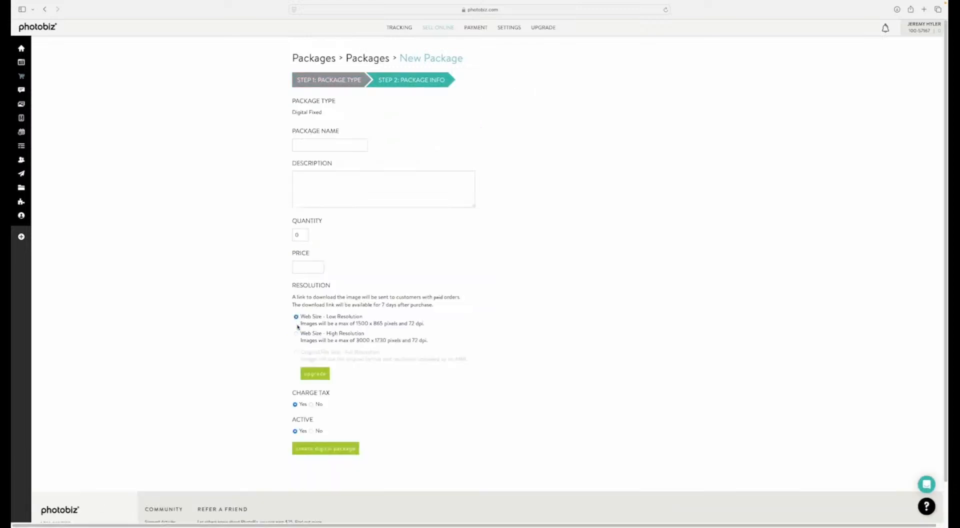
click(303, 148)
text(Dig)
key(BackSpace)
key(BackSpace)
key(BackSpace)
text(Bronze)
Step: Describe the Bronze package as "This package is digital files that you can share online."
key(Tab)
text(This package)
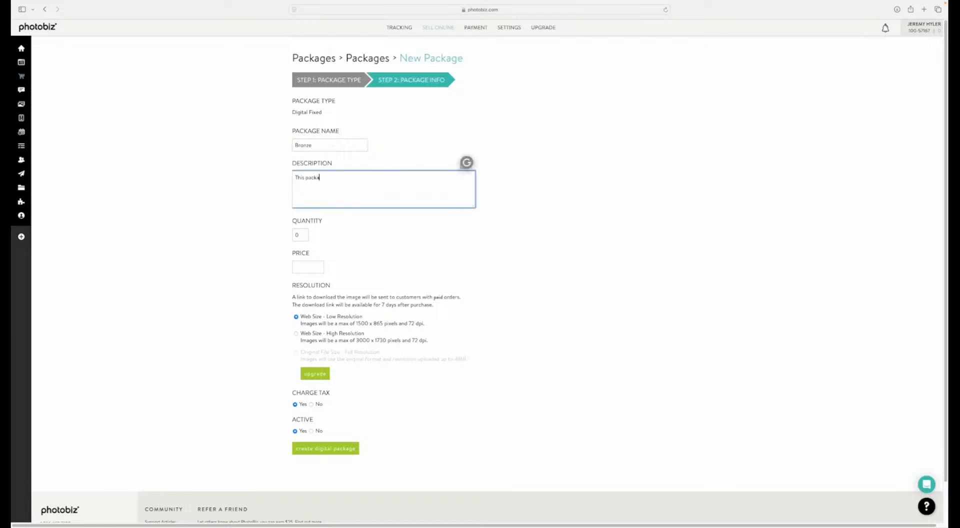
text(is digital files that you can share online.)
Step: Set the Bronze package to quantity 3, price 100 and Web Size - High Resolution, and create it
click(296, 234)
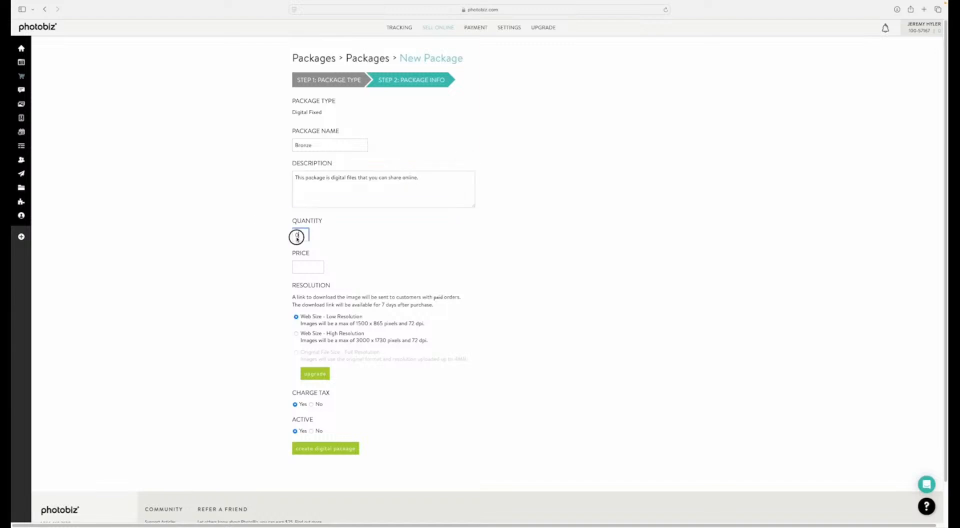
drag(300, 236, 289, 238)
text(3)
click(297, 271)
text(100)
click(297, 333)
click(313, 446)
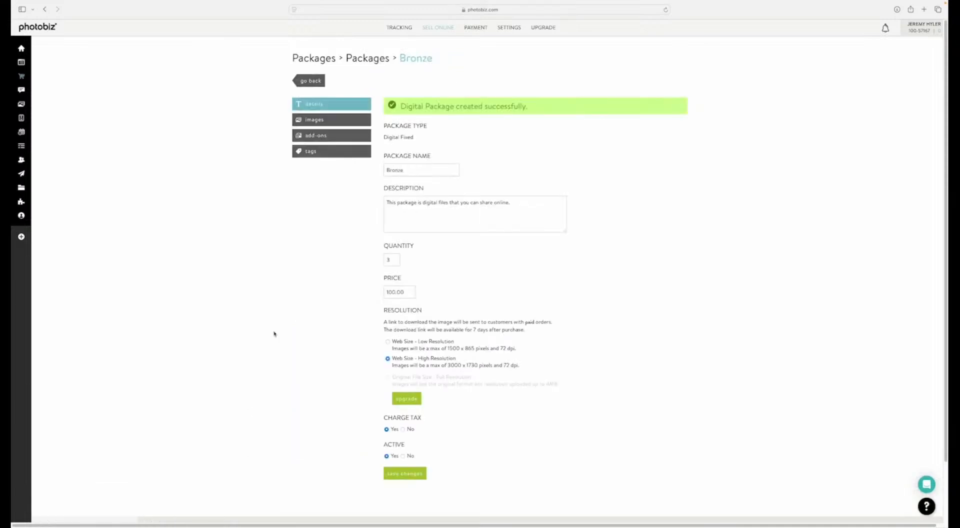
Step: Allow a maximum of 3 additional photos at $20 per photo for the Bronze package and save the add-ons
click(317, 136)
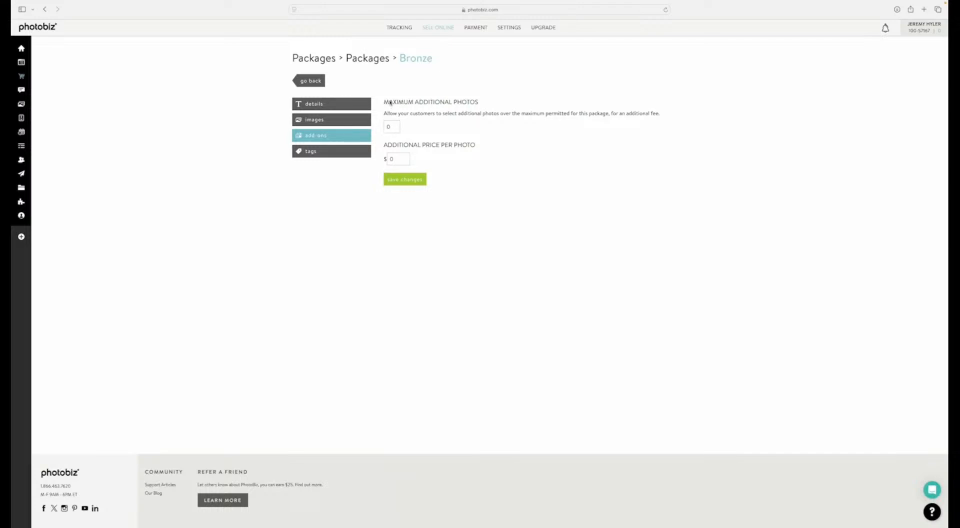
click(391, 131)
text(3)
key(Tab)
text(20)
click(404, 179)
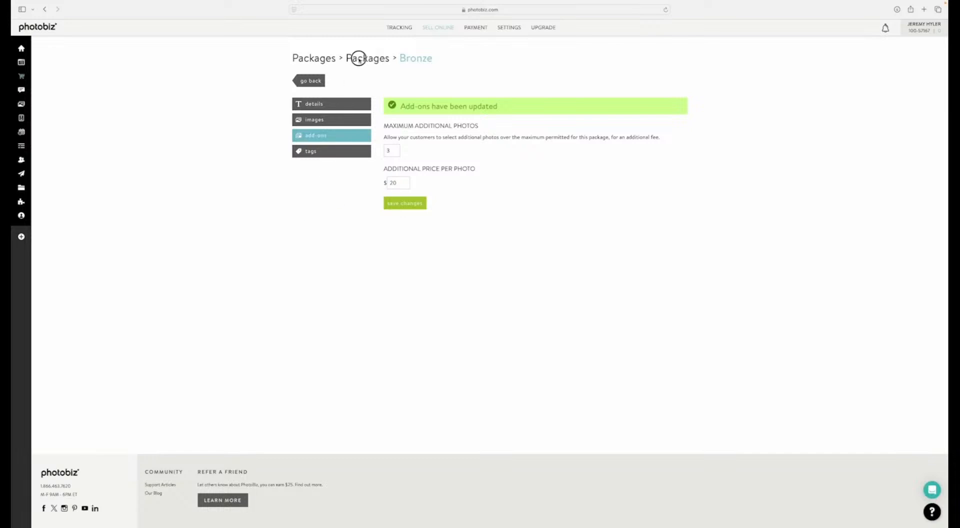
Step: Start a new package of the Digital Full Event type and name it "All Images"
click(358, 59)
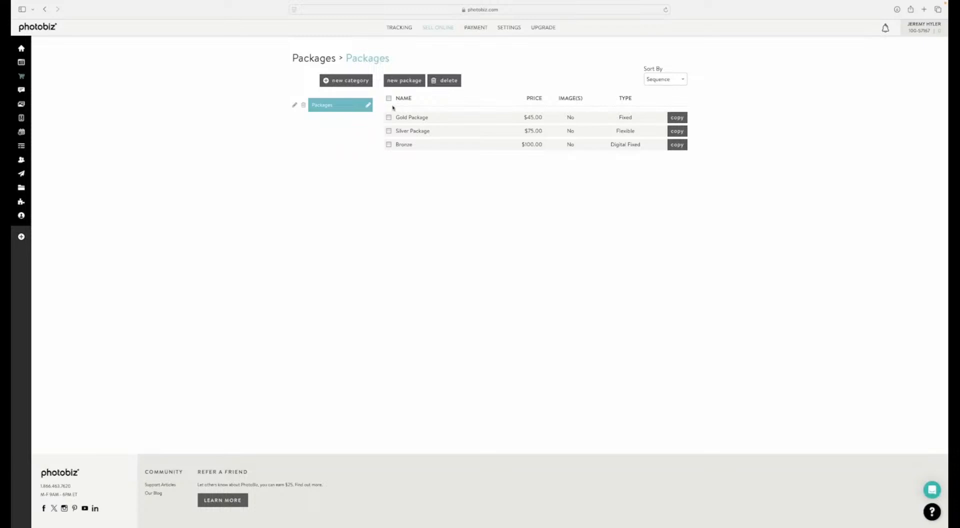
click(397, 81)
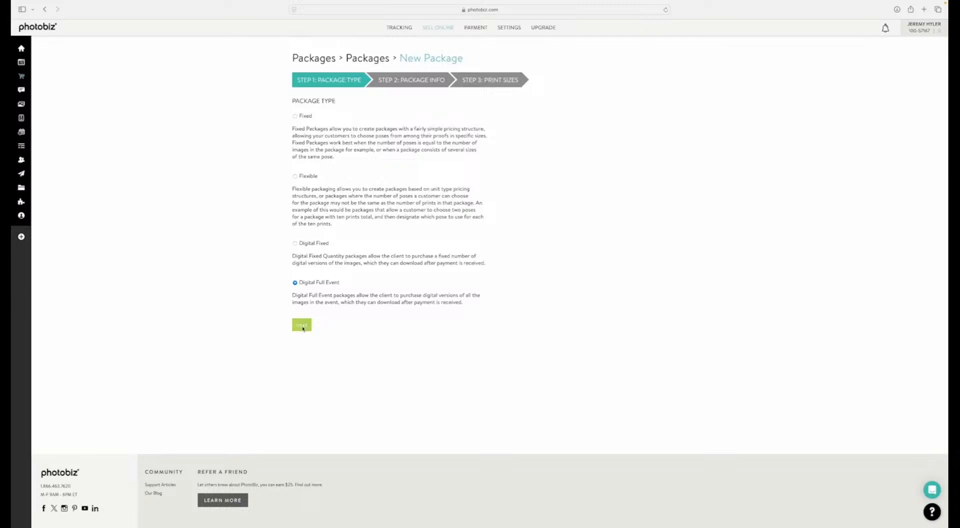
click(302, 326)
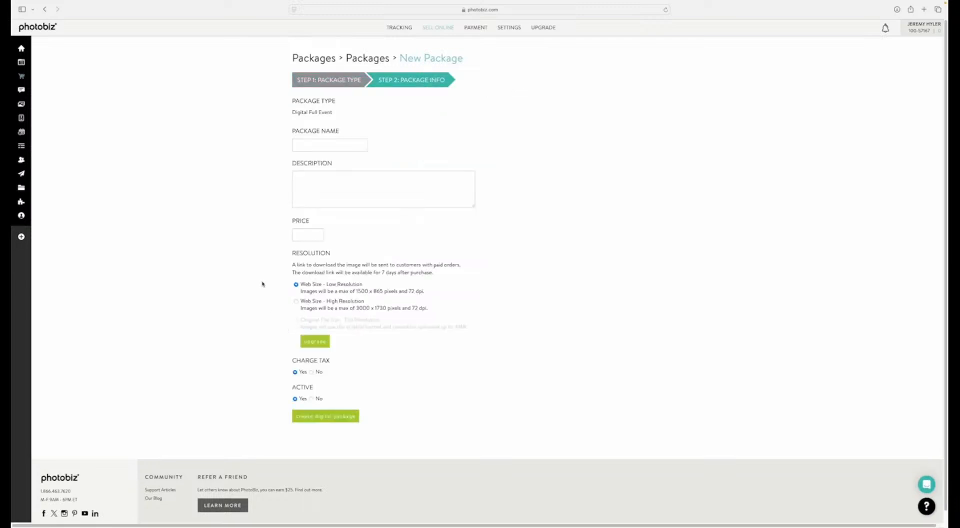
click(302, 145)
text(All Images)
Step: Describe the All Images package as "This package gives you all of your images in a single download."
key(Tab)
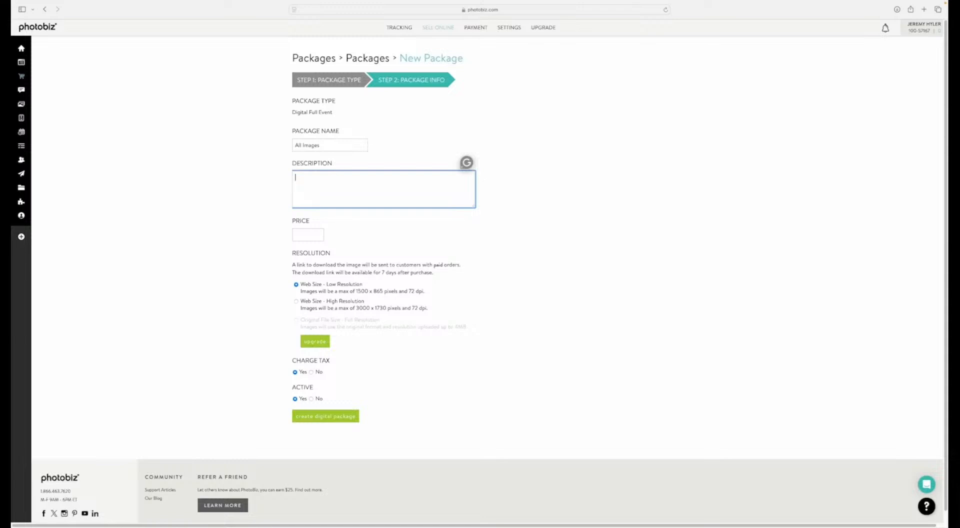
text(This package gives you all of your images in a single down)
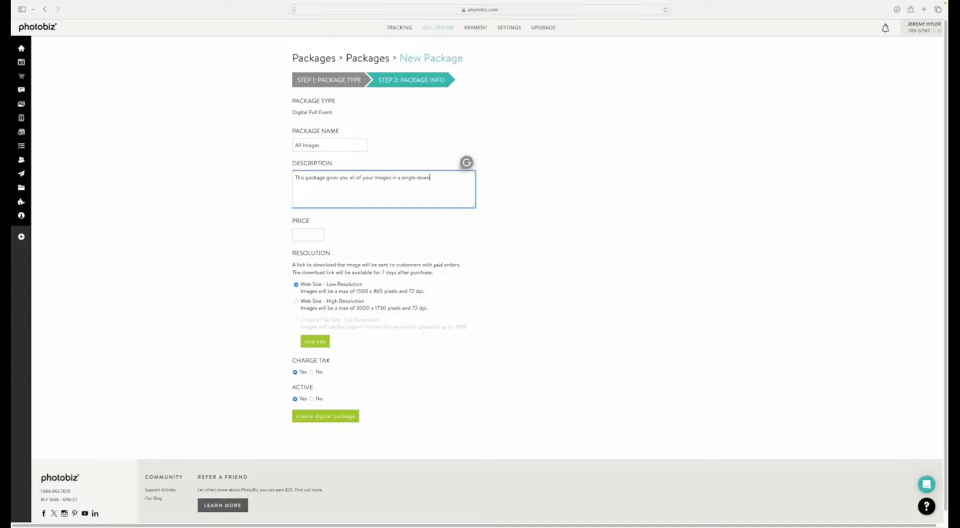
text(load.)
Step: Set the All Images package to price 125 and Web Size - High Resolution, and create it
key(Tab)
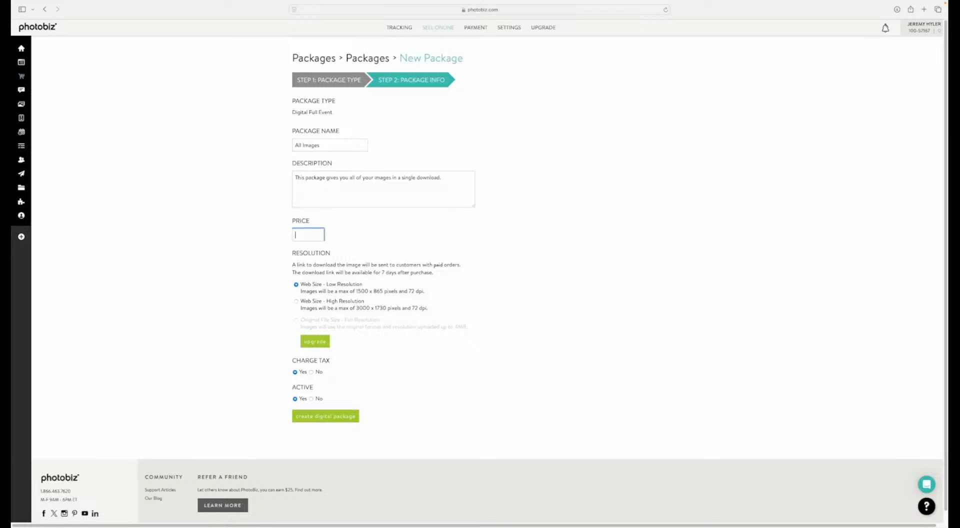
text(125)
click(296, 301)
click(318, 416)
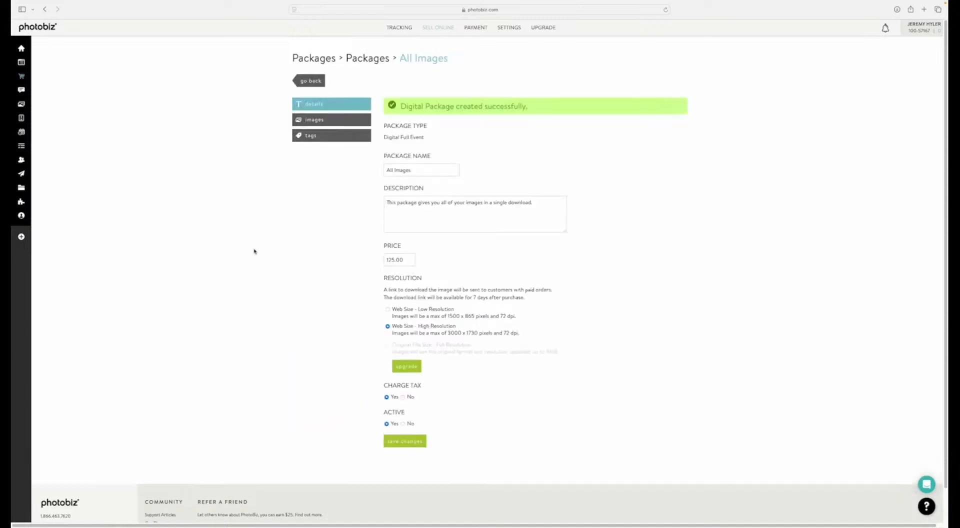
Step: Review the All Images package's images, tags and details, and return to the list of packages
click(312, 122)
click(314, 136)
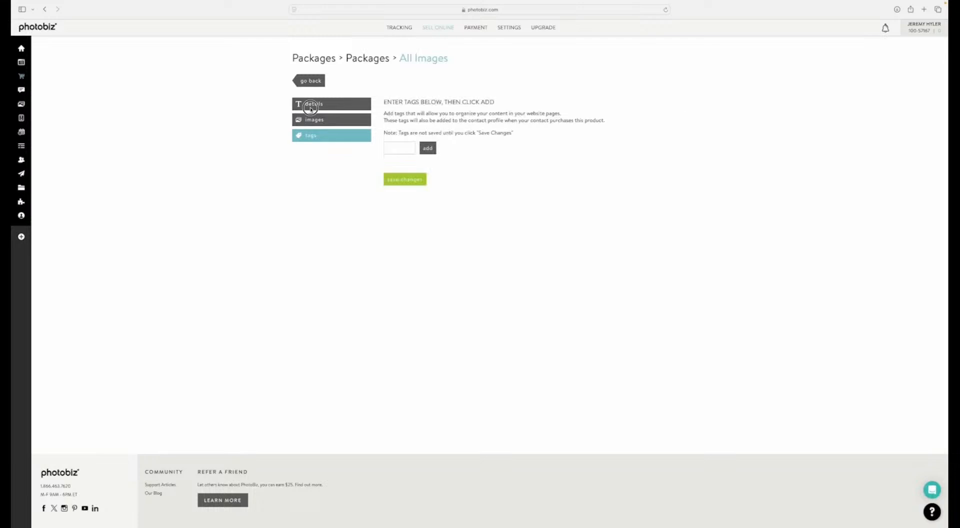
click(312, 106)
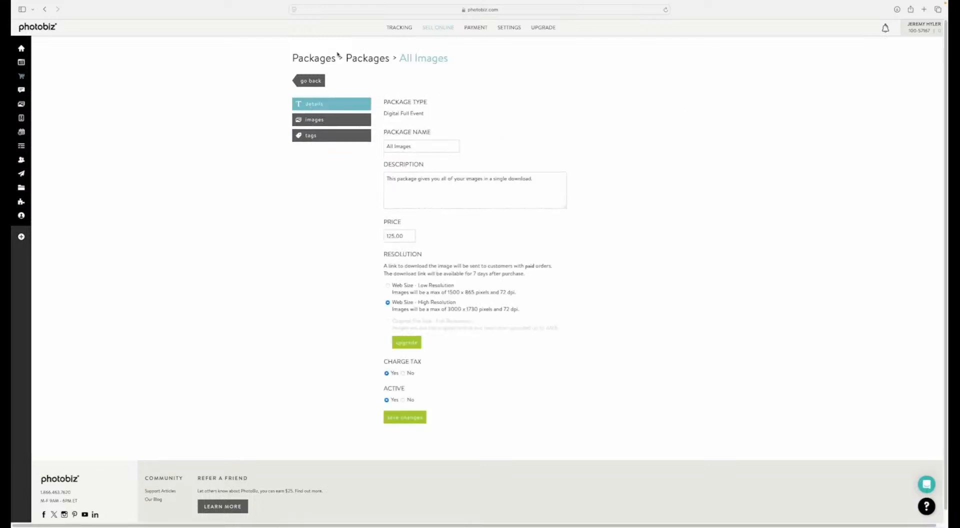
click(352, 60)
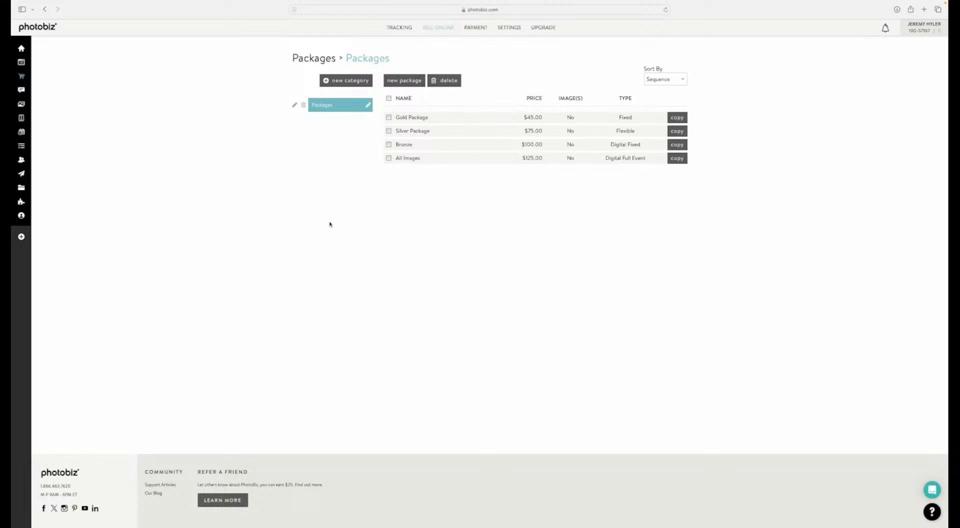
Step: Start a new product in the Products category and name it "Album"
mouse_move(438, 29)
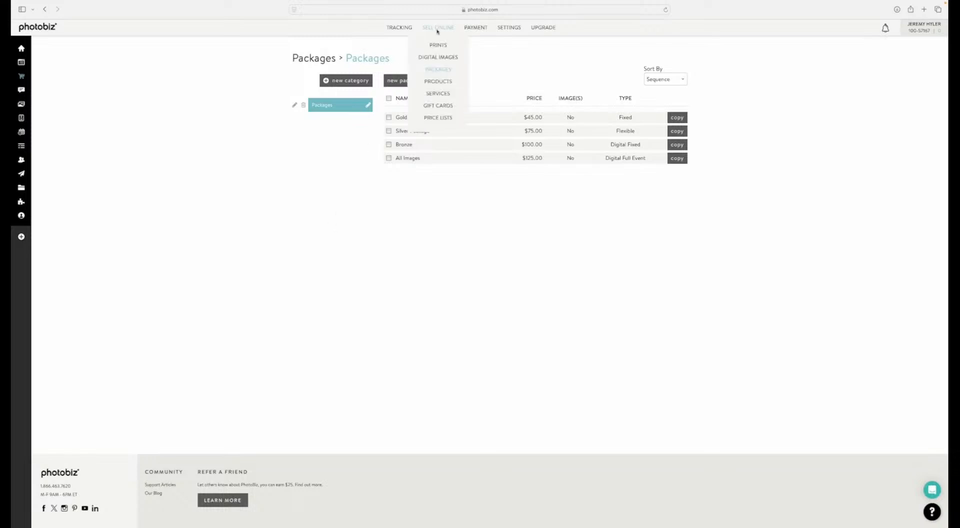
click(436, 82)
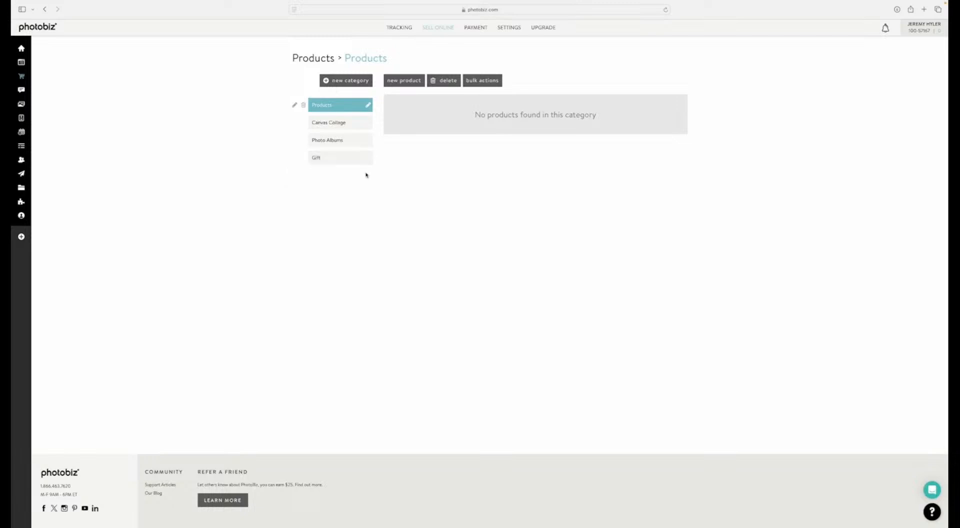
click(405, 81)
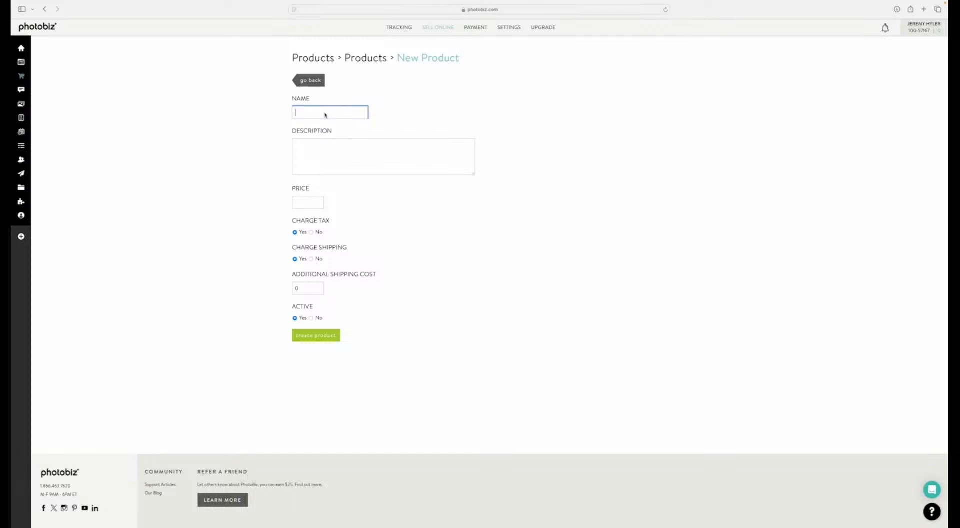
text(Album)
Step: Describe the Album product as a family portrait album from the photography business
key(Tab)
text(Fm)
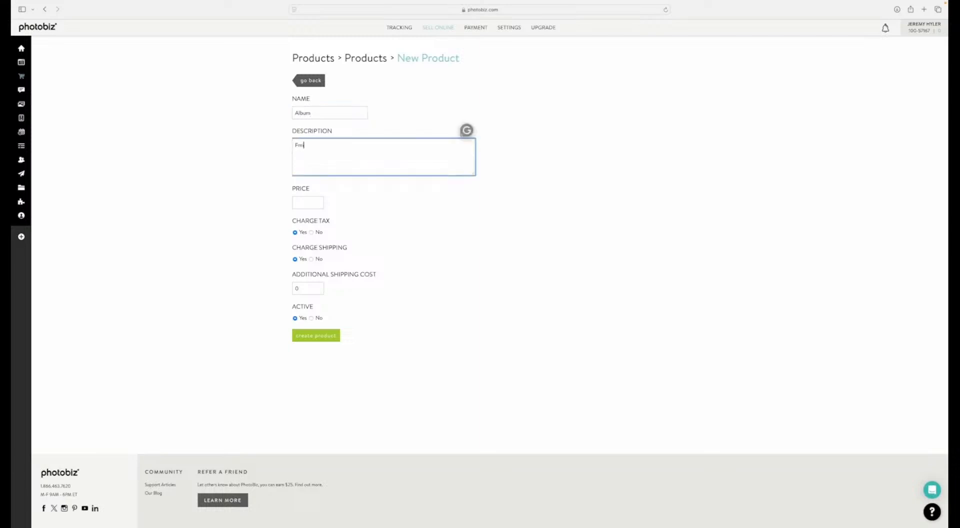
key(BackSpace)
text(amily portrait album from Jane Doe Photography!)
Step: Set the Album's price to 150 and create the product
click(301, 203)
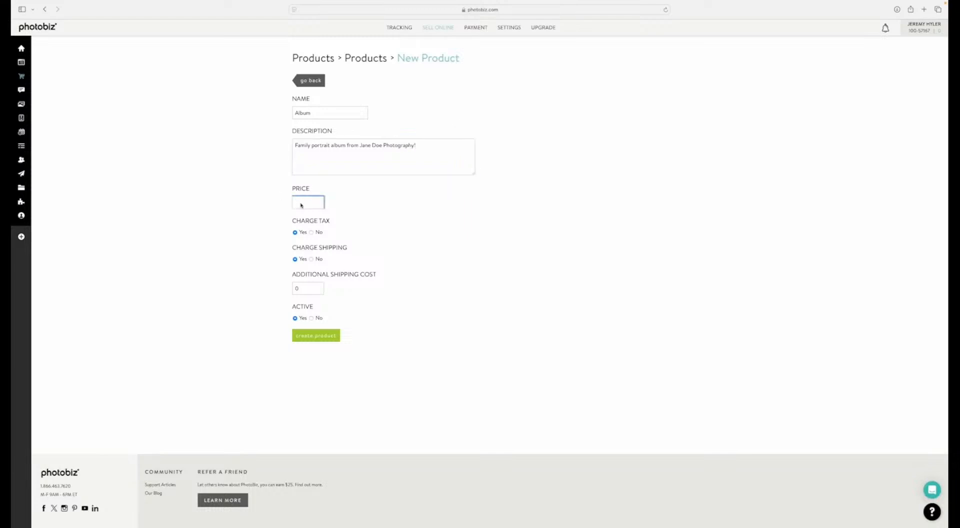
text(150)
click(313, 340)
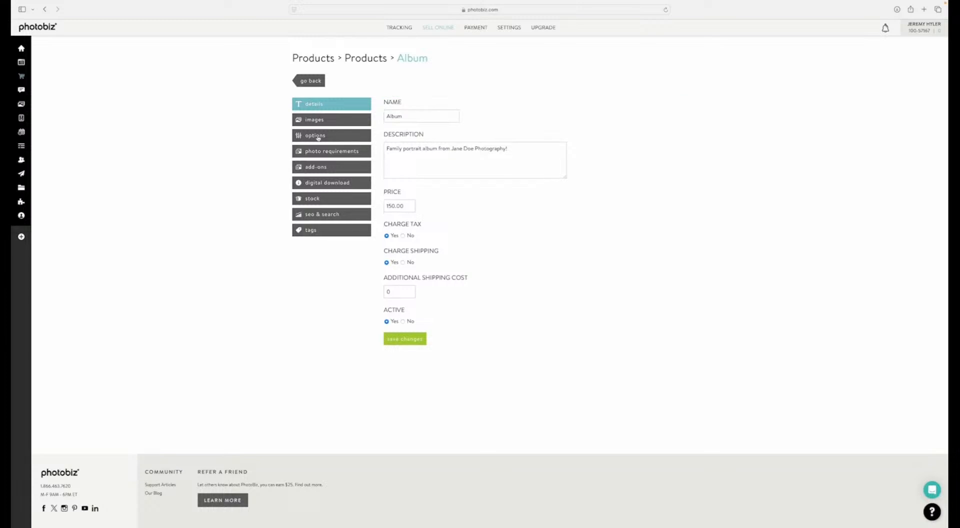
Step: Add a new option to the Album product and name it "Cover Color"
click(311, 122)
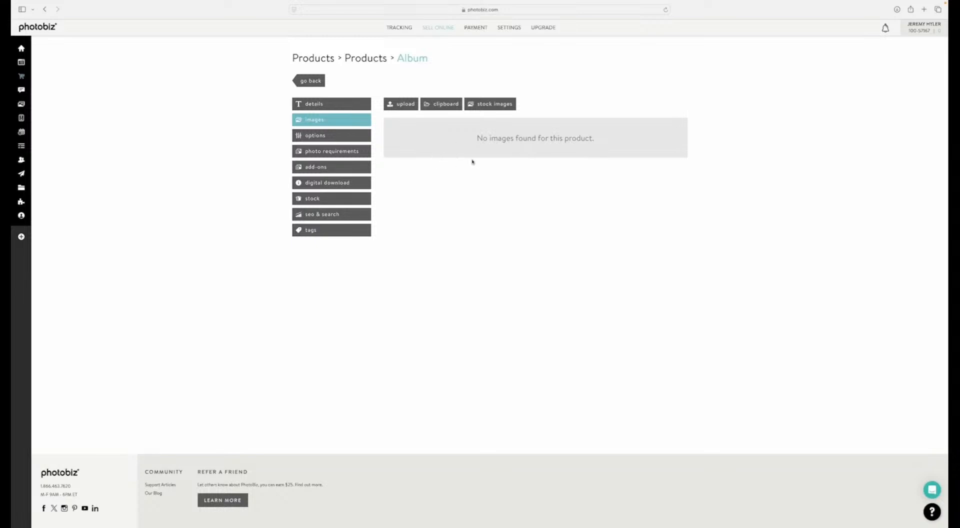
click(313, 139)
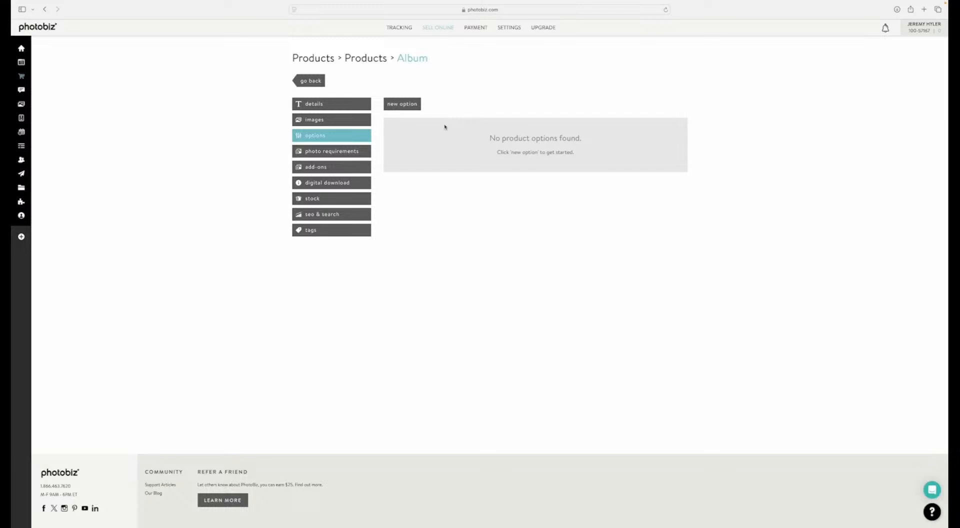
click(398, 106)
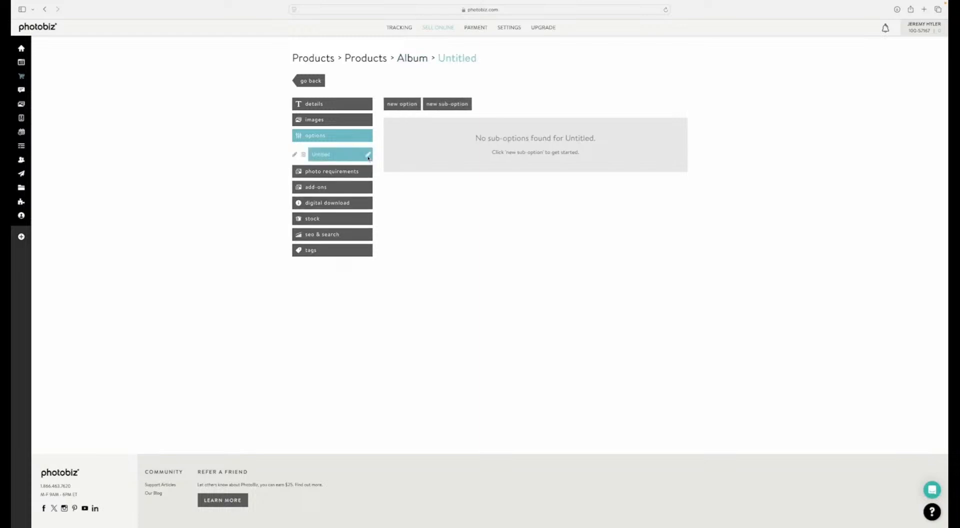
click(368, 156)
key(BackSpace)
key(BackSpace)
key(BackSpace)
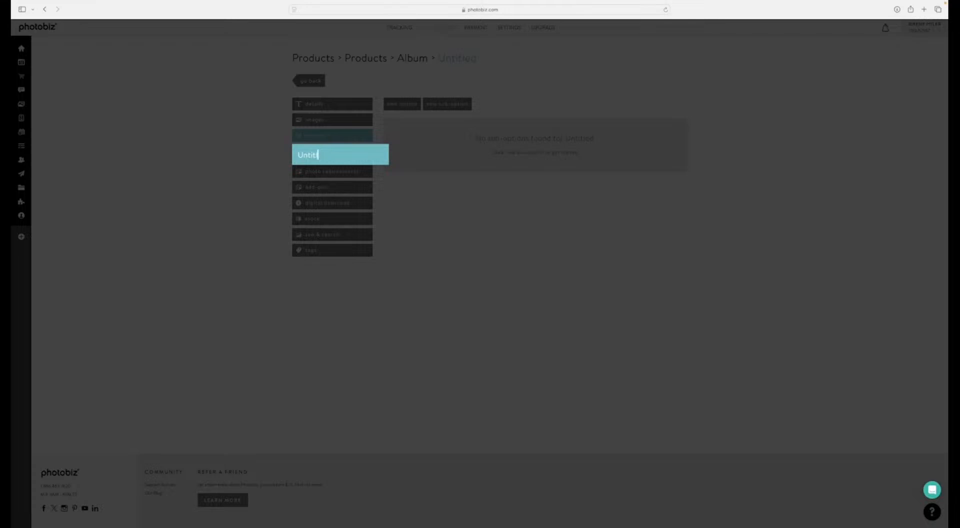
key(BackSpace)
key(BackSpace)
key(BackSpace)
key(BackSpace)
key(BackSpace)
text(Cover Color)
key(Return)
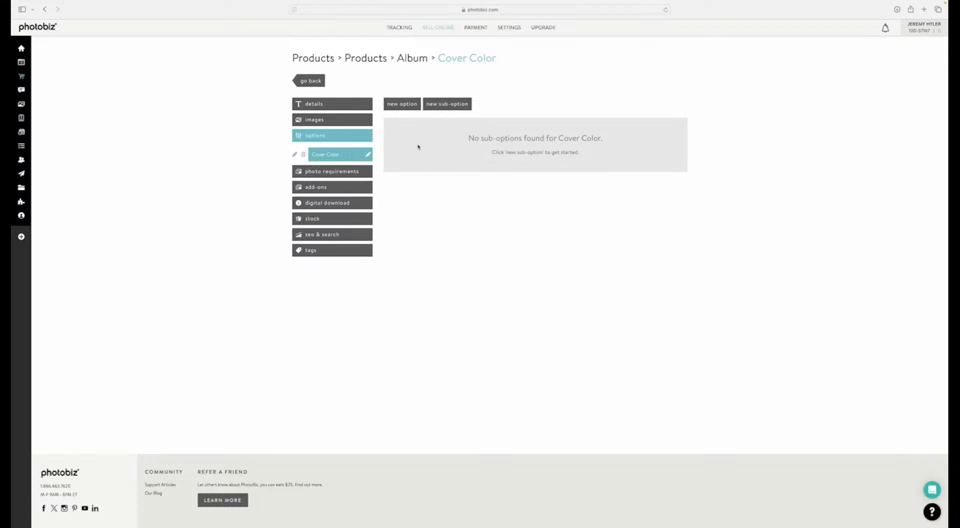
Step: Add a "Black" sub-option to Cover Color without an additional price and return to the sub-option list
click(446, 105)
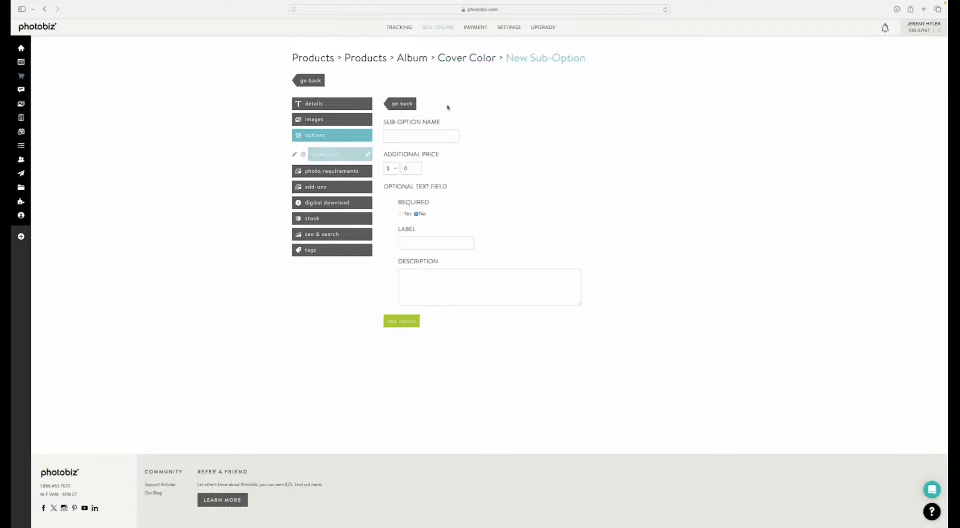
click(409, 141)
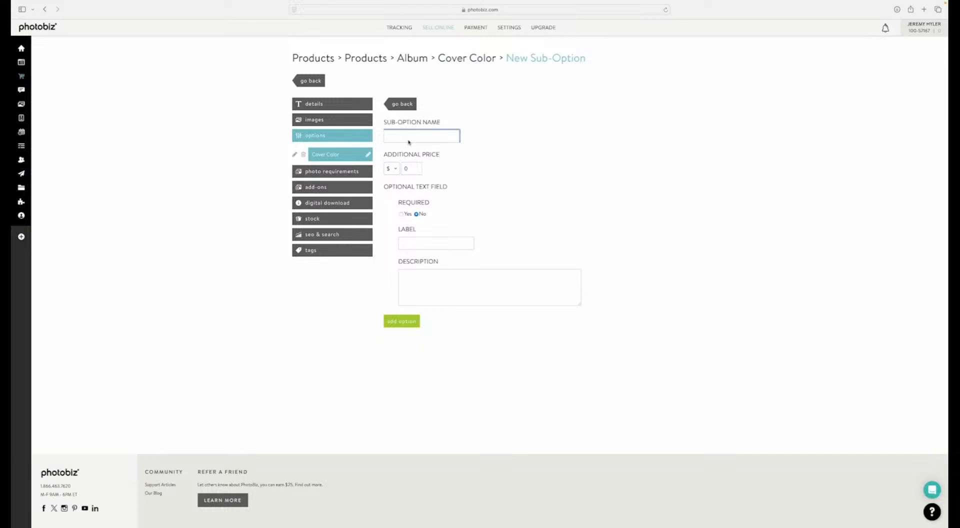
text(Black)
click(403, 320)
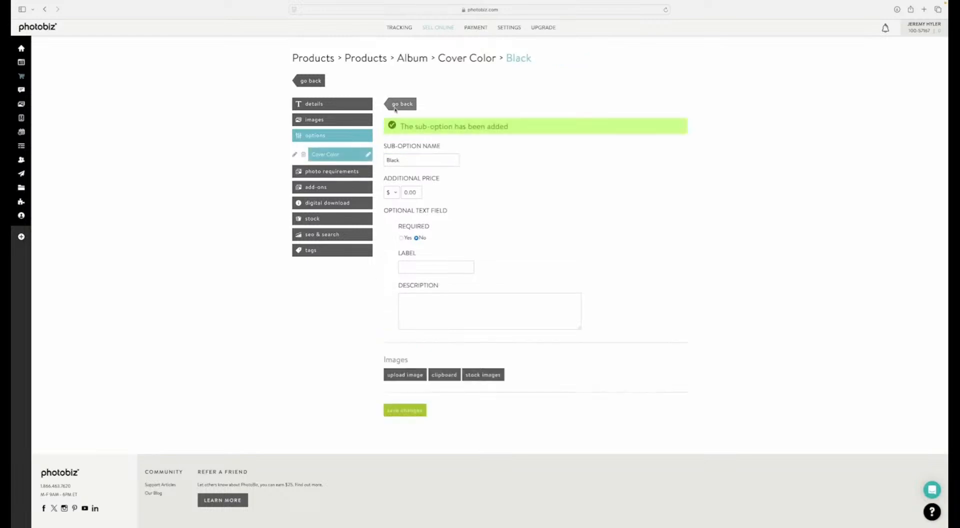
click(395, 106)
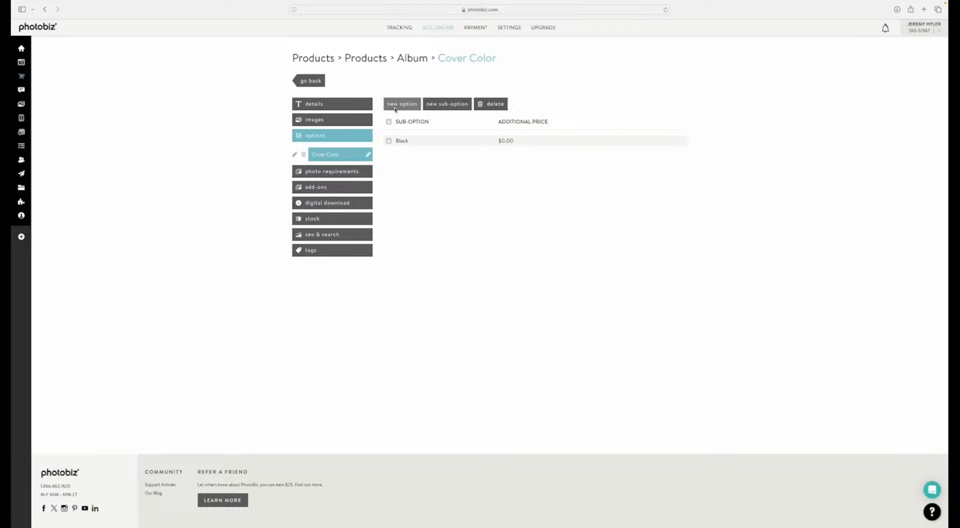
Step: Add a "Red" sub-option to Cover Color with an additional price of $10
click(433, 106)
text(Red)
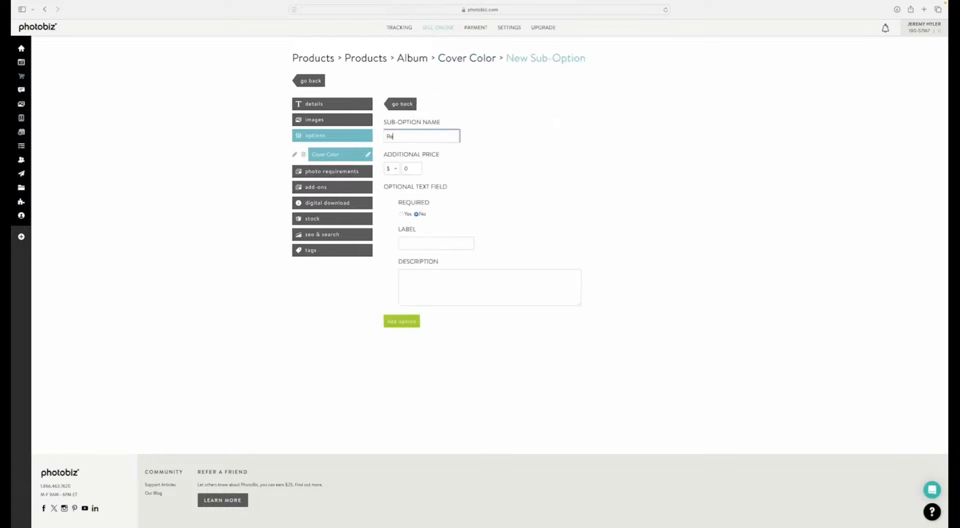
key(Tab)
text(10)
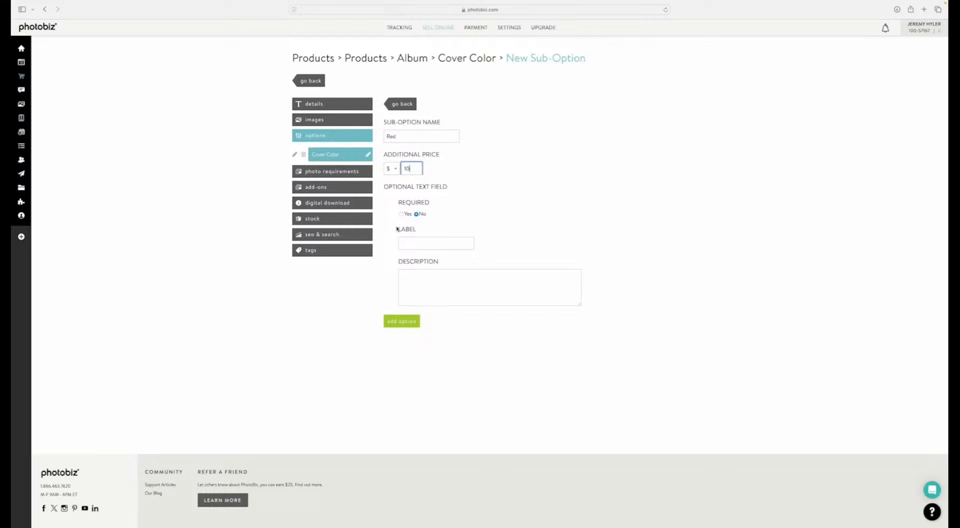
click(388, 324)
click(396, 101)
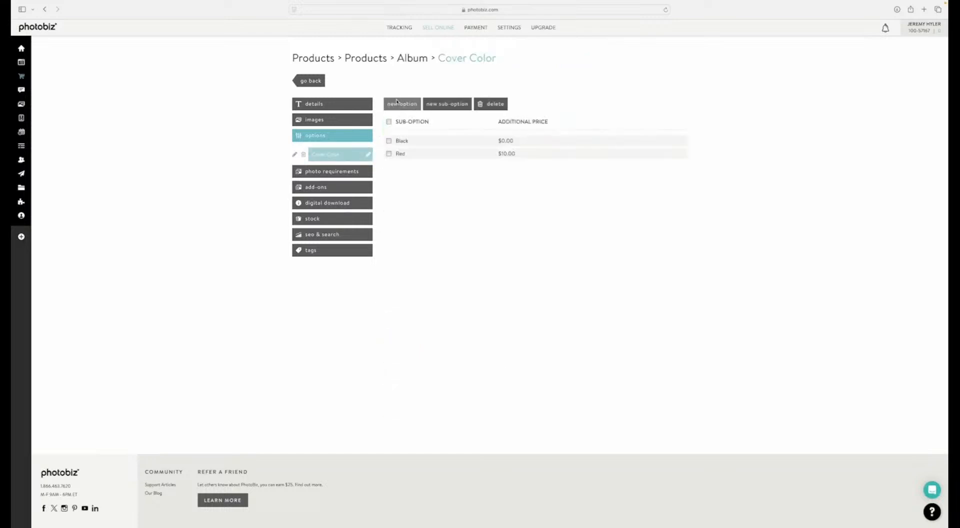
Step: Add a "Blue" sub-option to Cover Color with an additional price of 3 percent
click(435, 106)
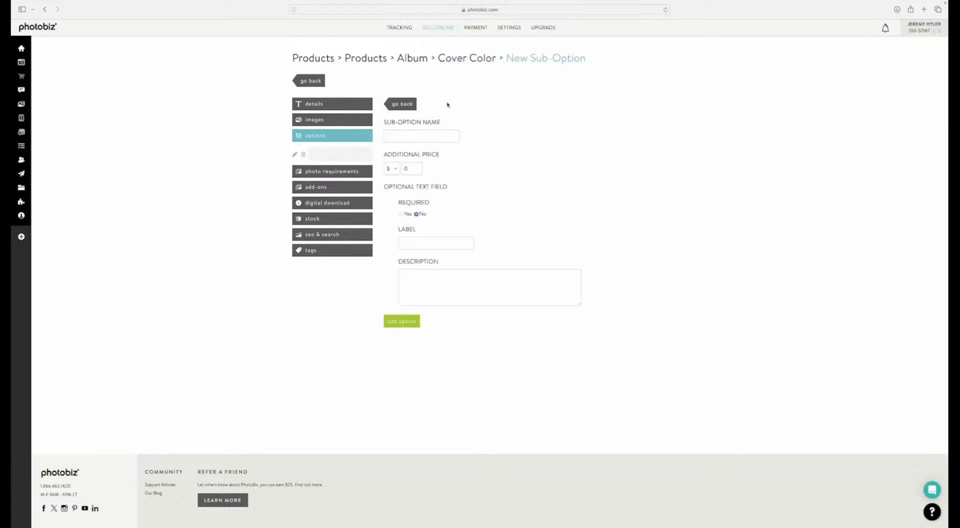
click(424, 136)
text(Blue)
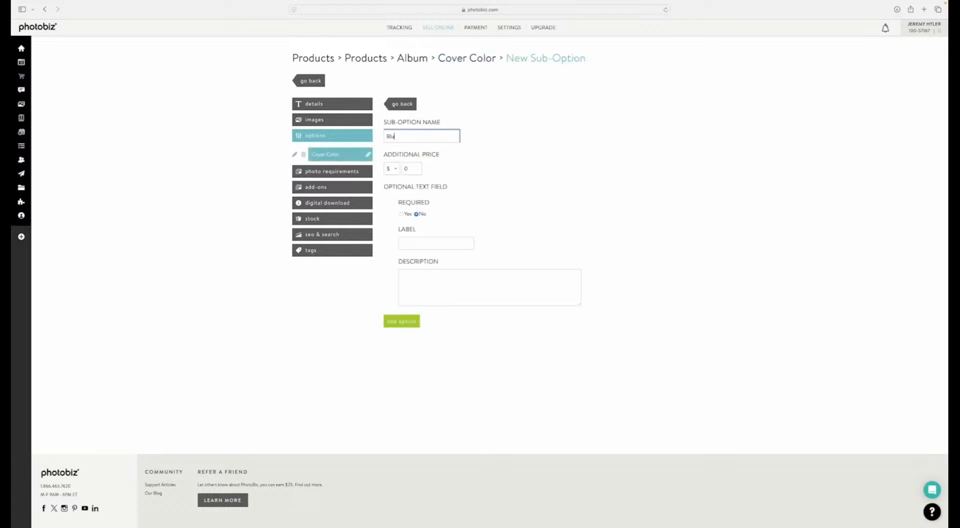
key(Tab)
click(386, 170)
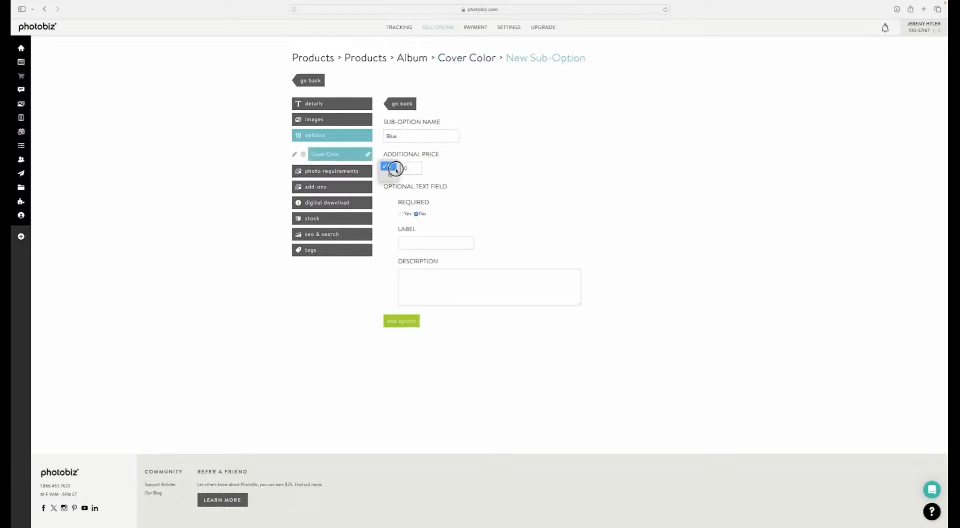
click(388, 175)
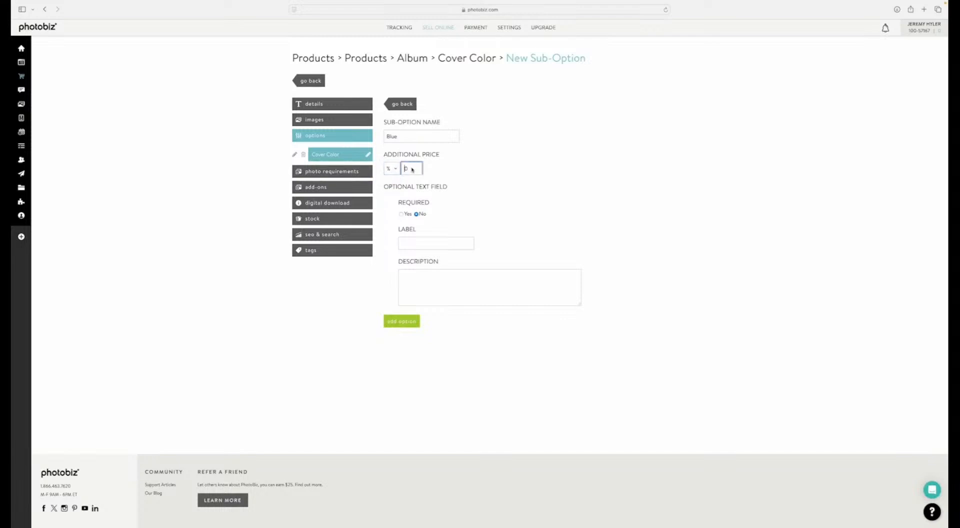
click(405, 170)
text(3)
click(401, 321)
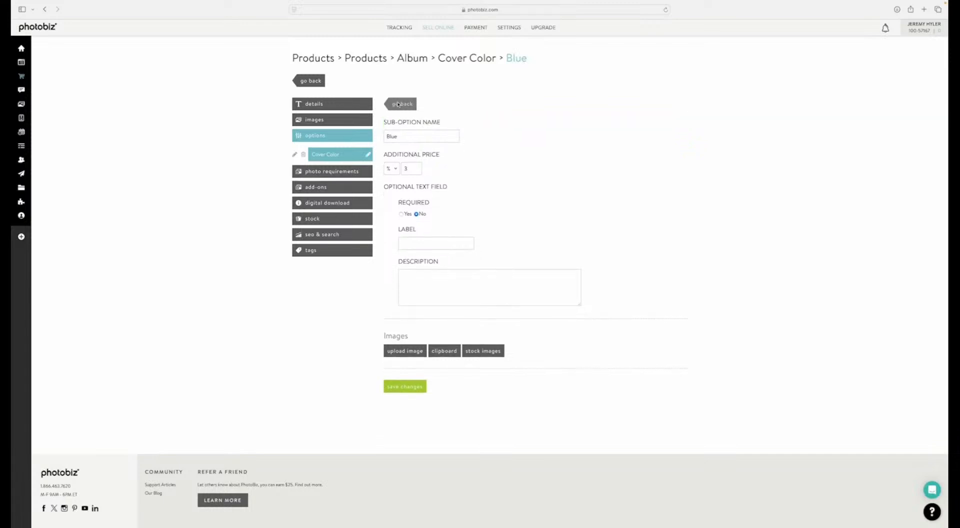
click(398, 104)
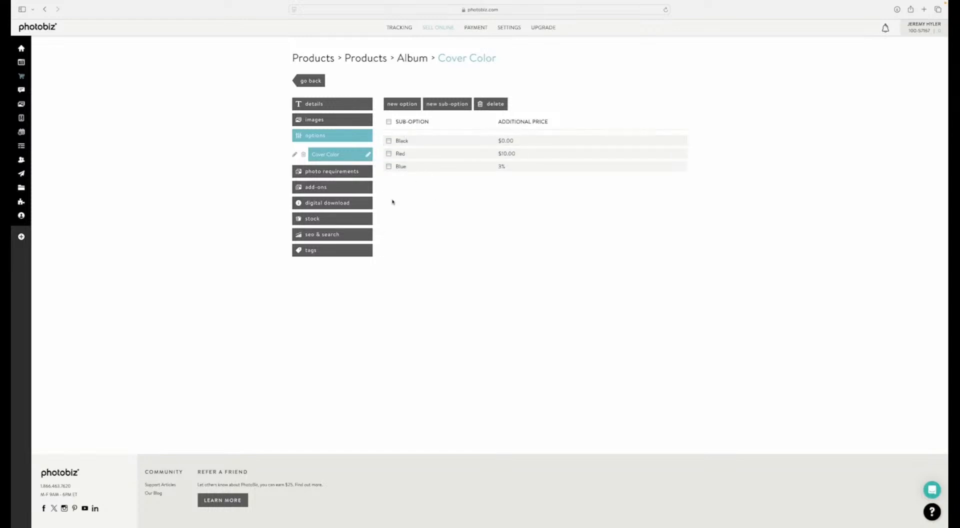
Step: Add a second option to the Album product and name it "Personalization"
click(399, 108)
click(368, 174)
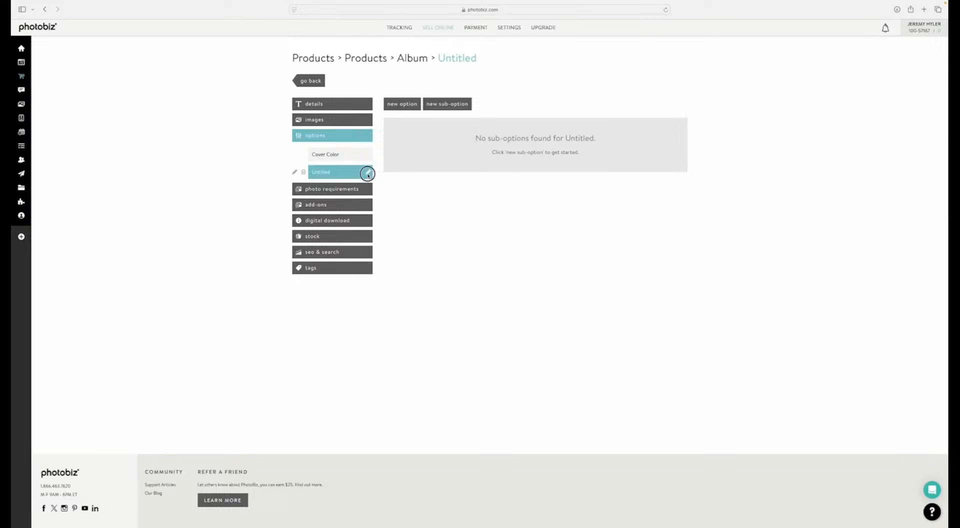
key(BackSpace)
key(BackSpace)
key(BackSpace)
key(BackSpace)
key(BackSpace)
key(BackSpace)
key(BackSpace)
key(BackSpace)
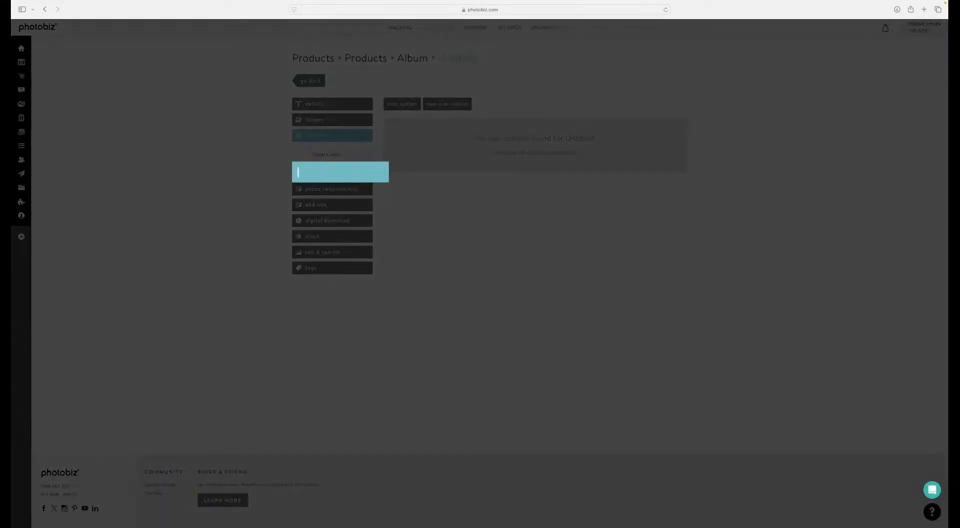
text(Personalization)
key(Return)
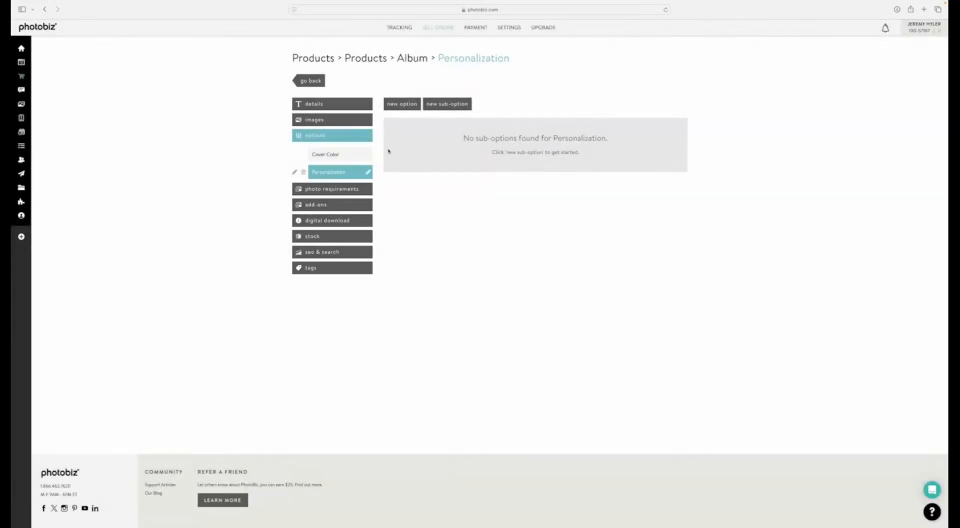
Step: Add a "No Thank You" sub-option to the Personalization option without an additional price
click(431, 106)
click(419, 140)
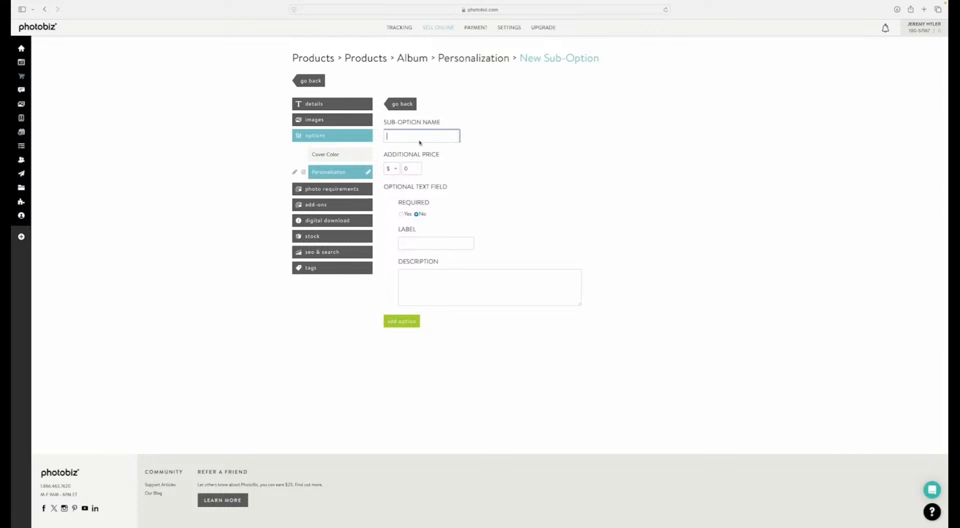
text(No Thank You)
click(395, 322)
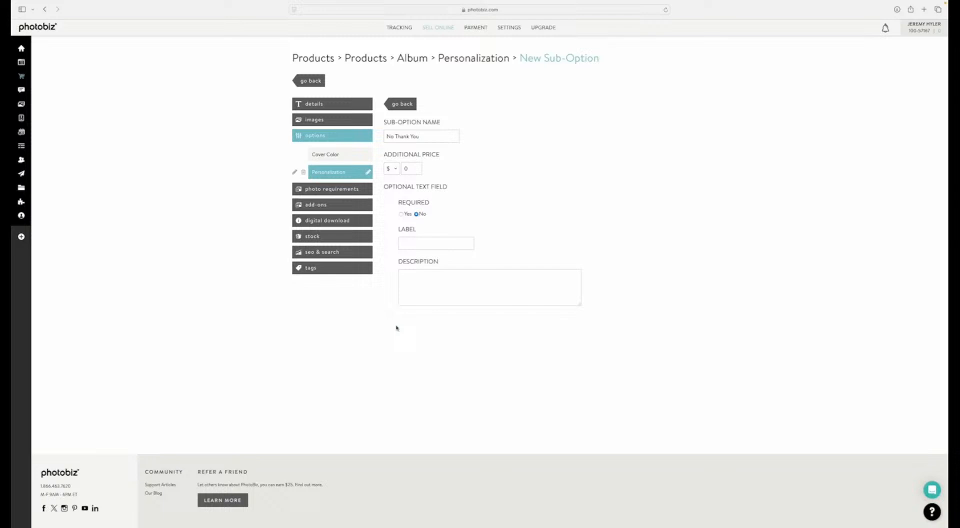
click(401, 103)
Step: Start another Personalization sub-option named "Family Name" with an additional price of $10
click(339, 173)
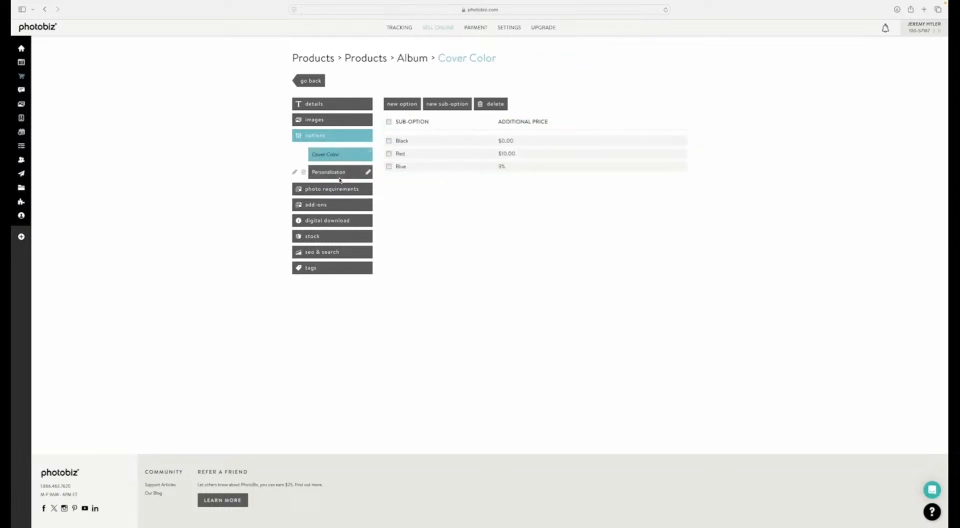
click(446, 104)
click(420, 136)
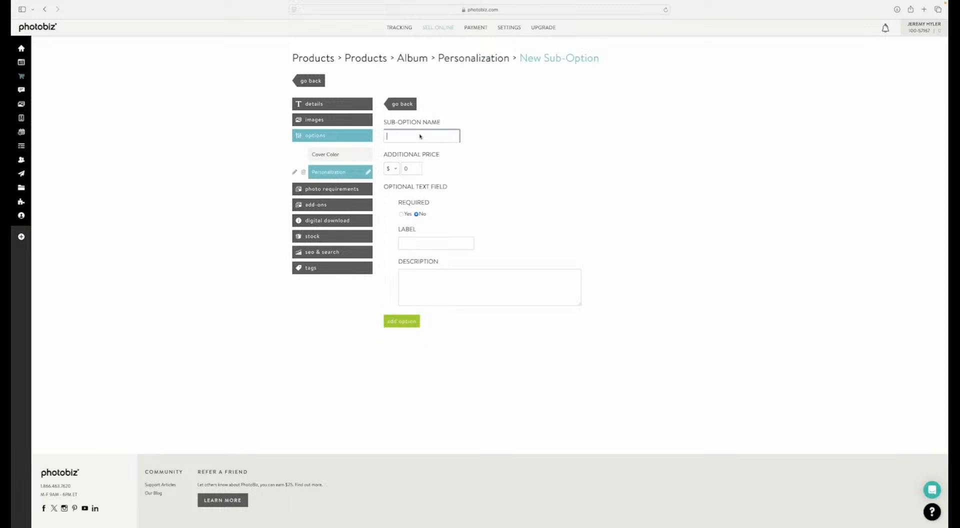
text(Family Name)
key(Tab)
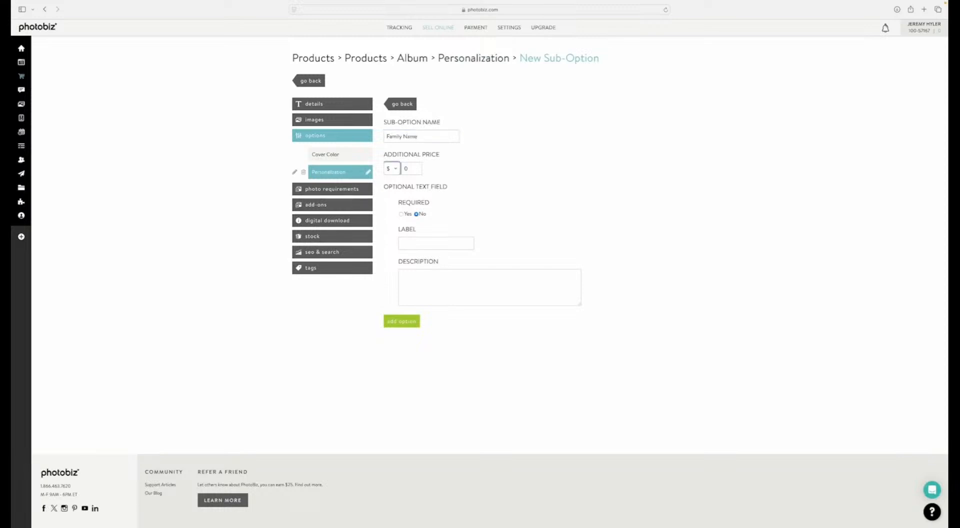
key(Tab)
text(10)
key(Tab)
key(Tab)
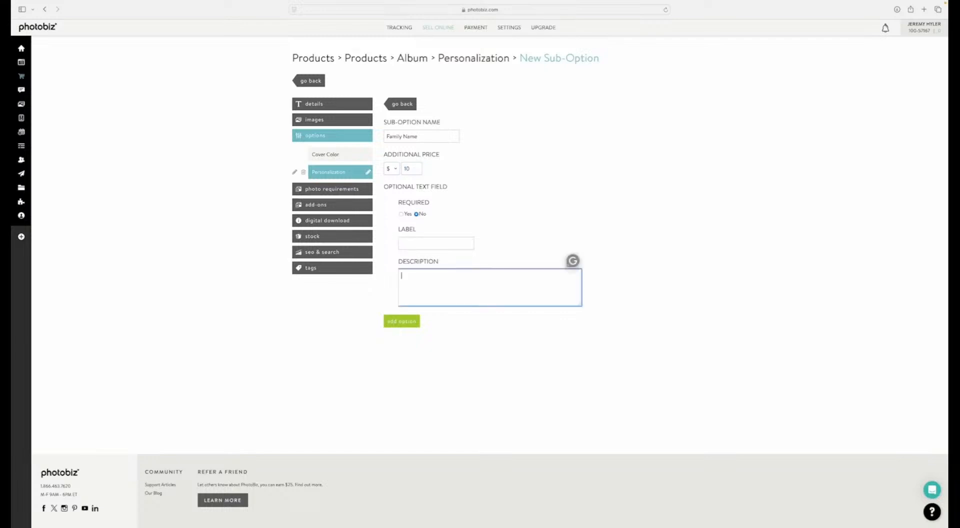
Step: Require a text field labelled "Family Name", described as "Include your personalized message for your album cover.", and add the sub-option to Personalization
key(shift+Tab)
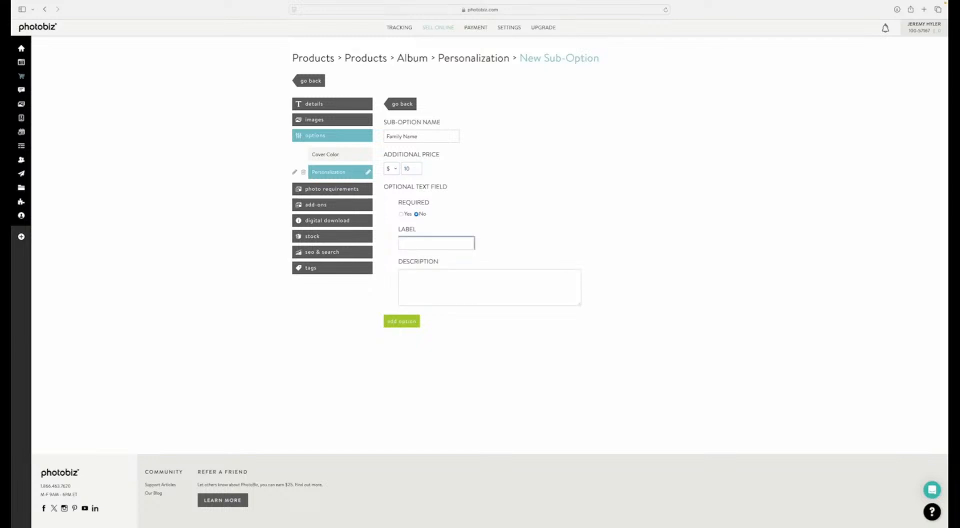
click(400, 214)
click(408, 243)
text(Family Name)
key(Tab)
text(Include you)
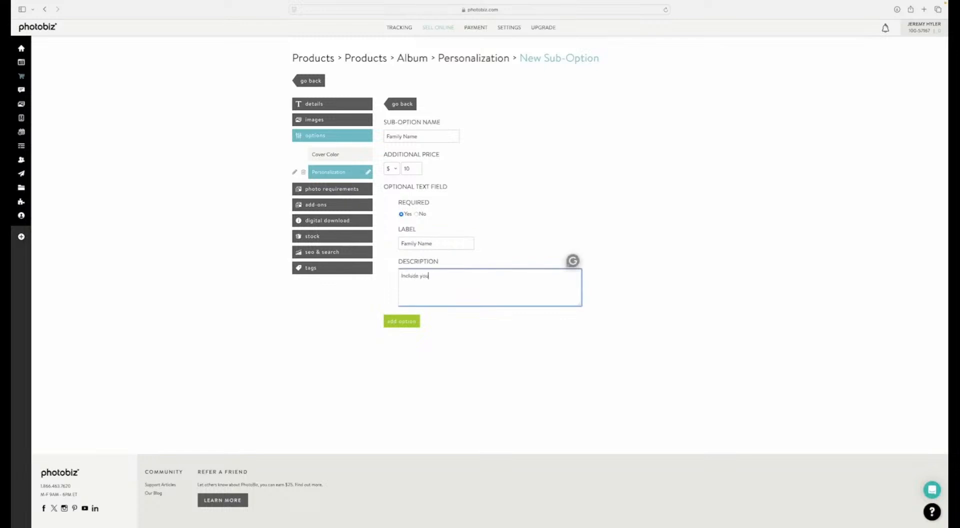
text(r personalized message for your album cover.)
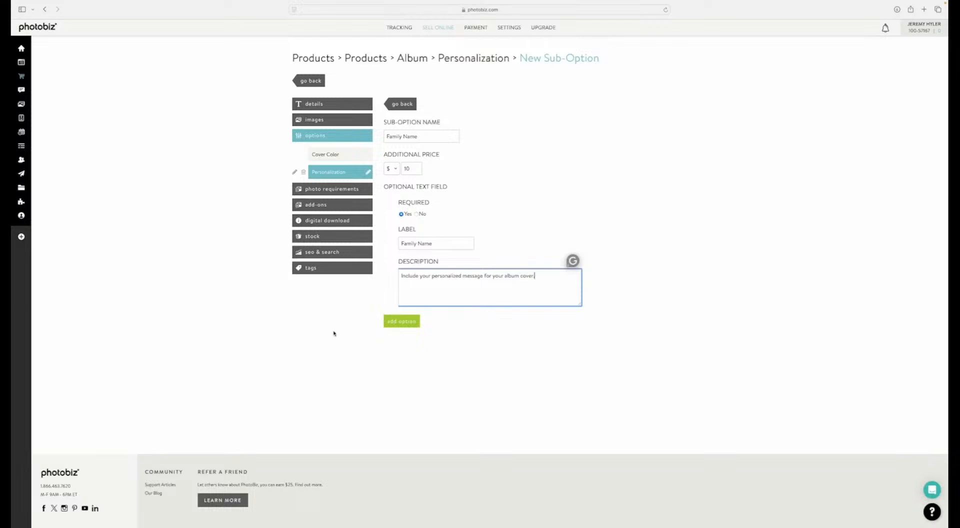
click(390, 322)
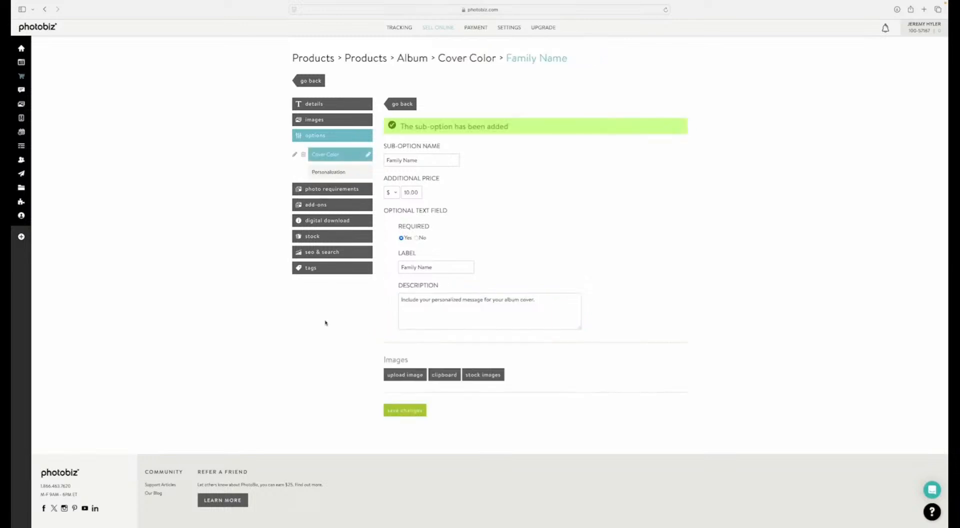
click(335, 172)
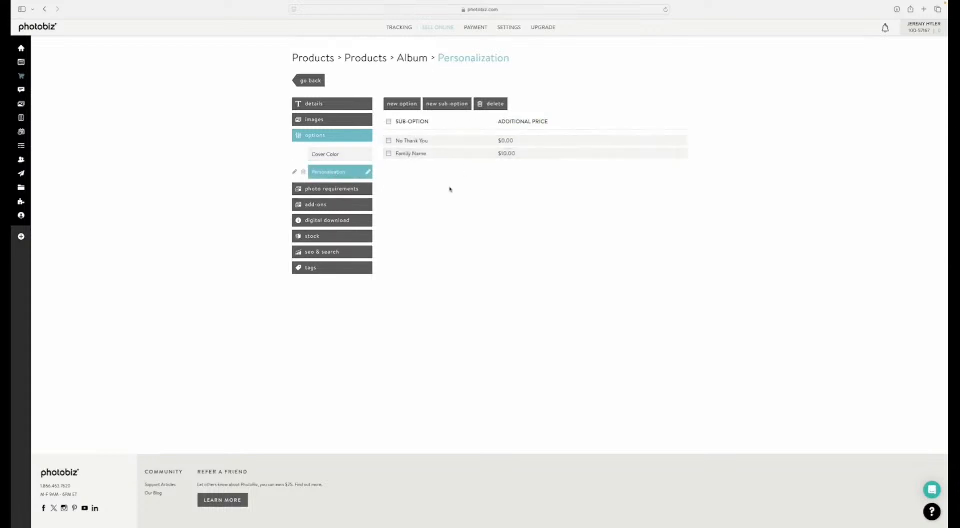
Step: Set the Album's photo requirements to a minimum of 2 and a maximum of 10 photos, and save
click(323, 190)
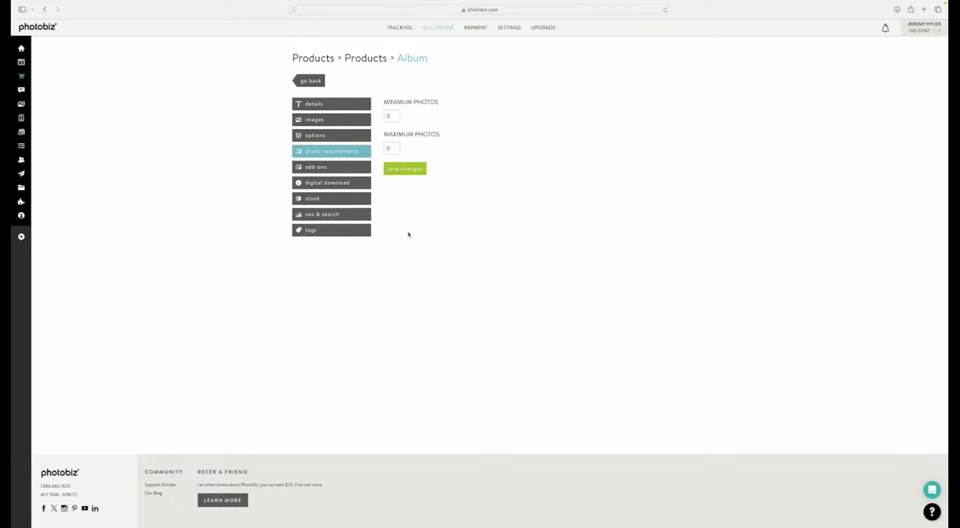
click(395, 118)
key(BackSpace)
text(2)
key(Tab)
text(0)
click(406, 170)
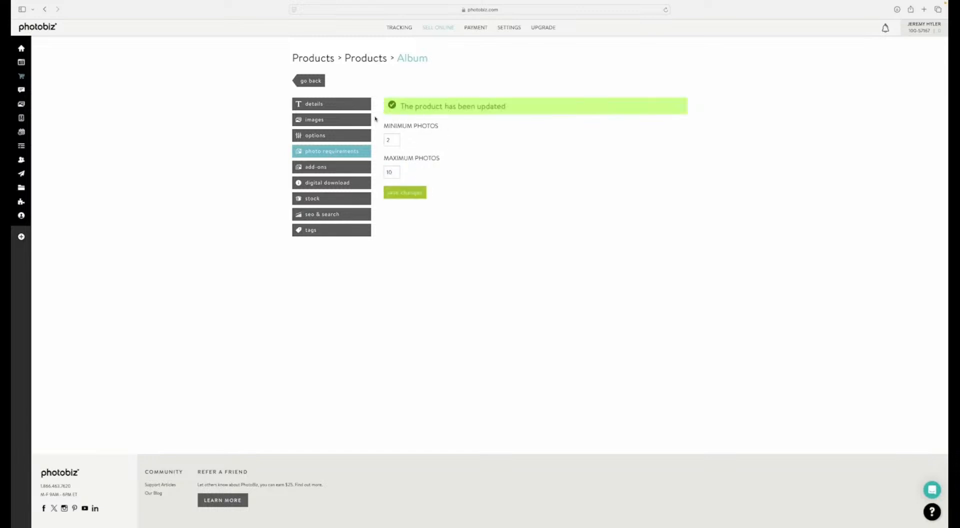
Step: Set the Album's add-ons to a maximum of 5 additional photos at $10 per photo, and save
click(317, 168)
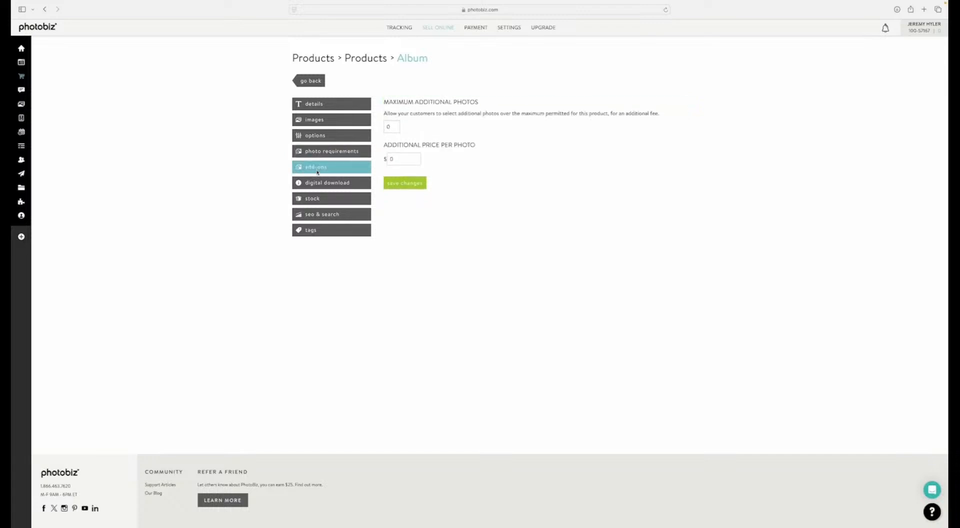
double_click(388, 128)
text(5)
key(Tab)
text(10)
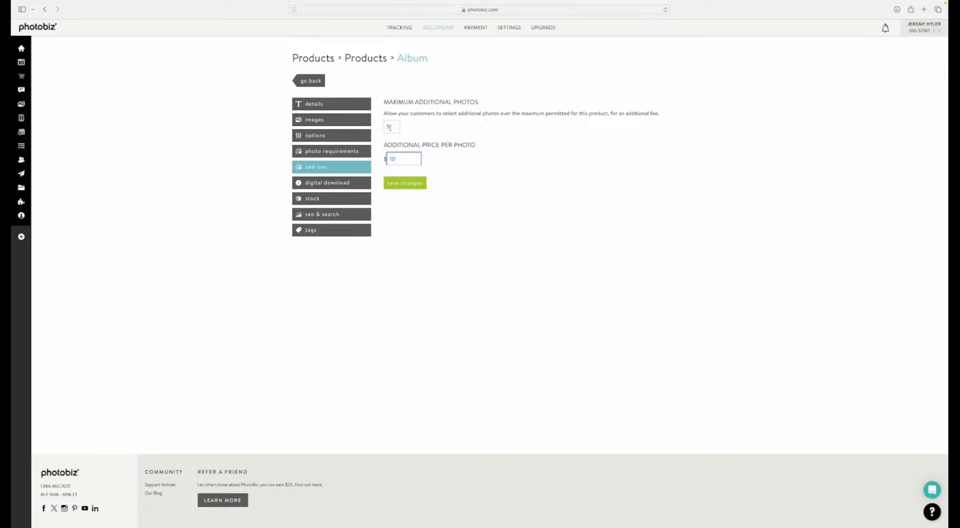
click(405, 185)
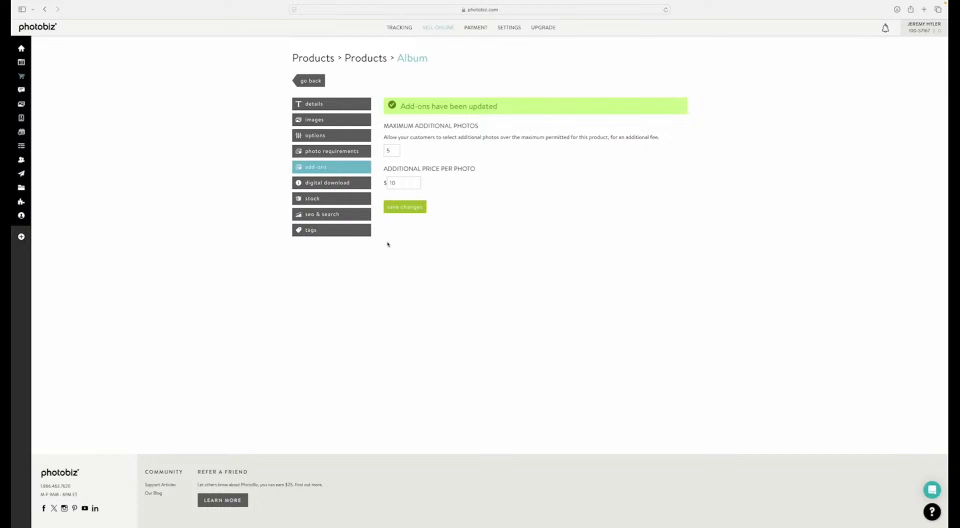
Step: Review the Album's digital download settings, including the file choices for the download link
click(317, 189)
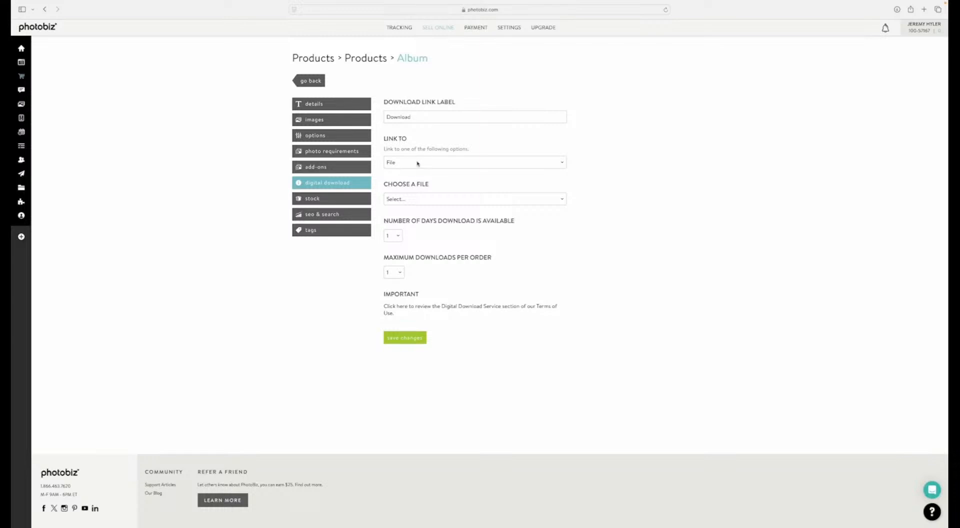
click(416, 199)
click(417, 199)
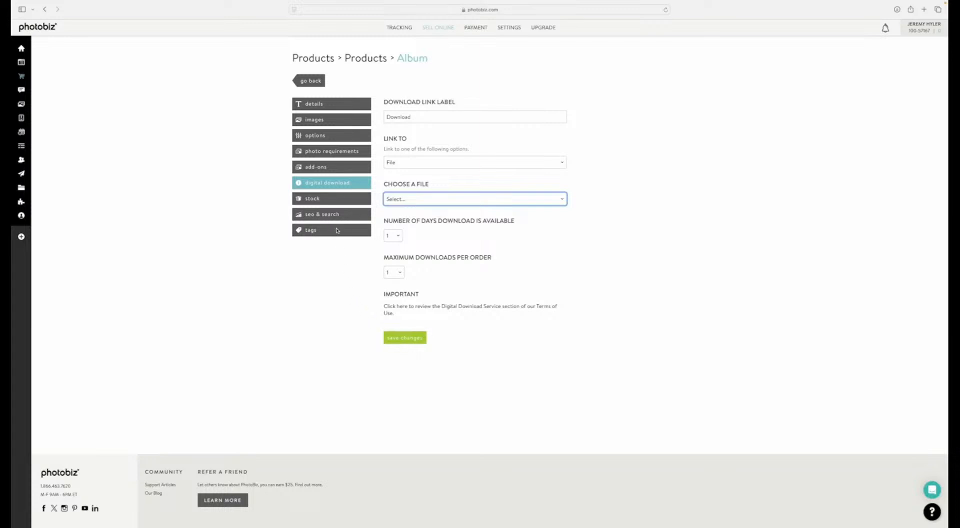
Step: Start stock tracking for the Album with the preset SKU and quantity, and view its SEO & search settings
click(321, 200)
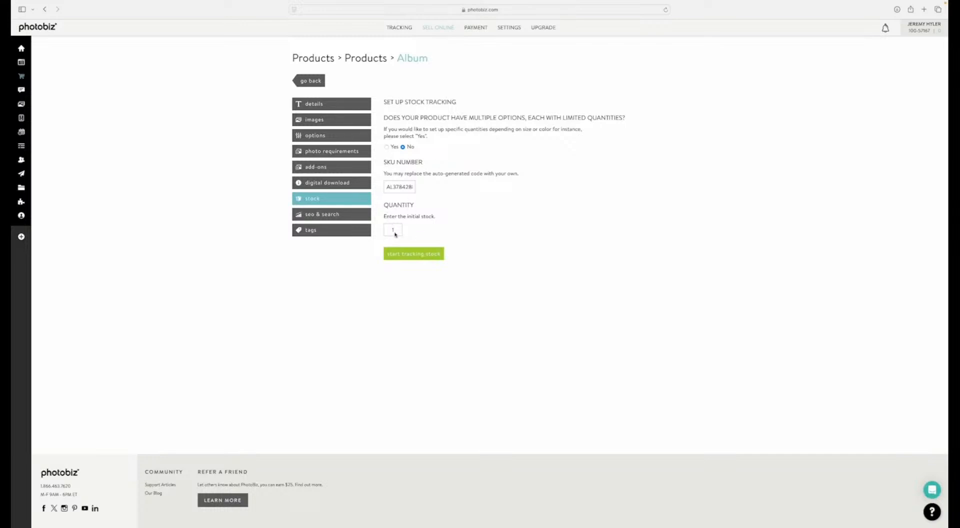
click(423, 254)
click(326, 218)
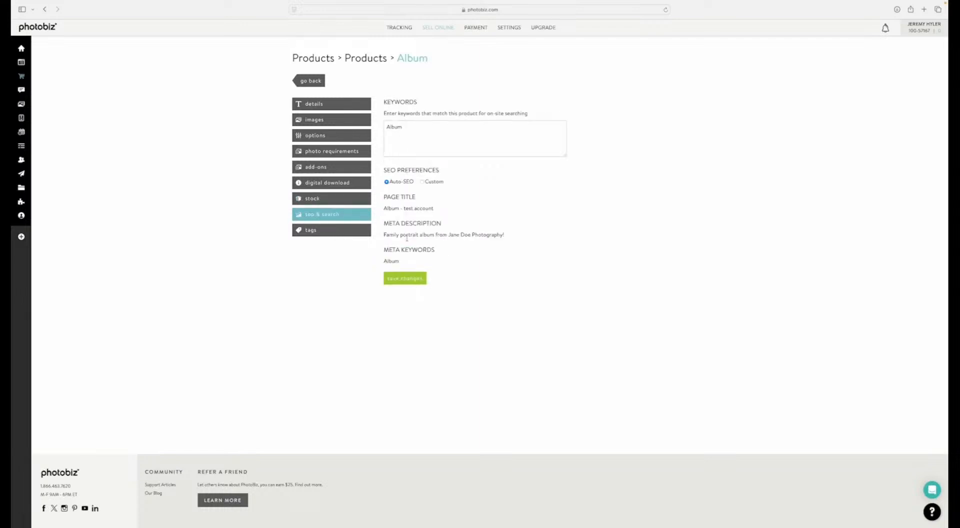
Step: Add the tag "Family Portrait Album" to the Album product and save
click(316, 235)
click(395, 151)
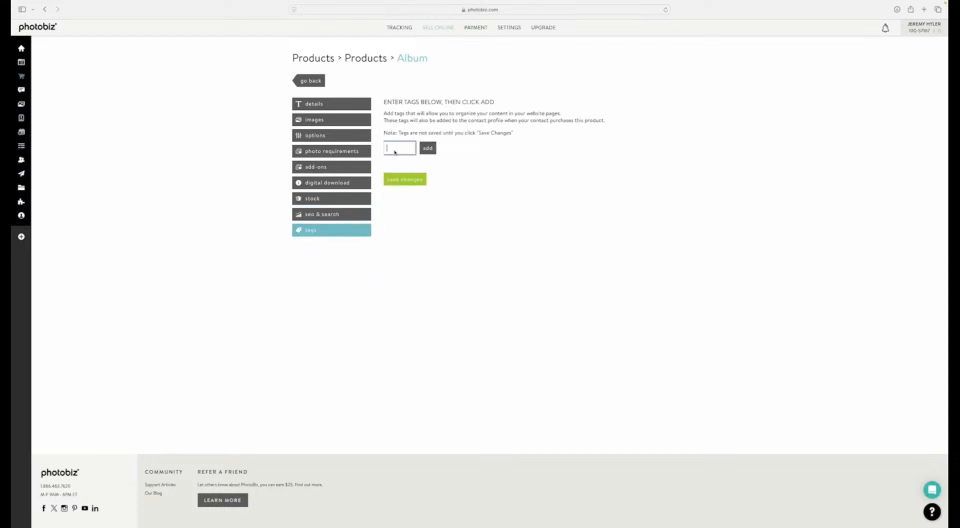
text(Family Portra)
text(it Album)
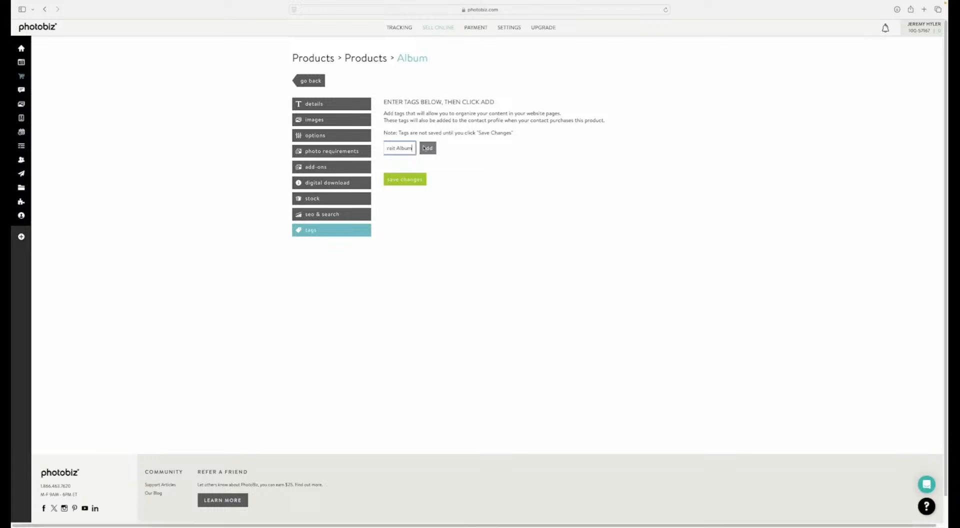
click(428, 148)
click(397, 186)
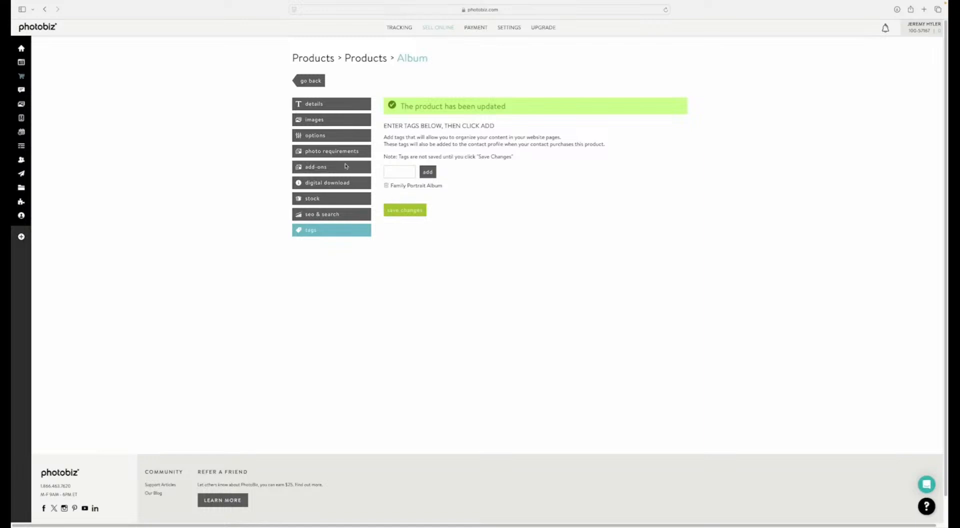
Step: Return to the product list and look through the Canvas Collage, Photo Albums, Gift and Products categories
click(358, 62)
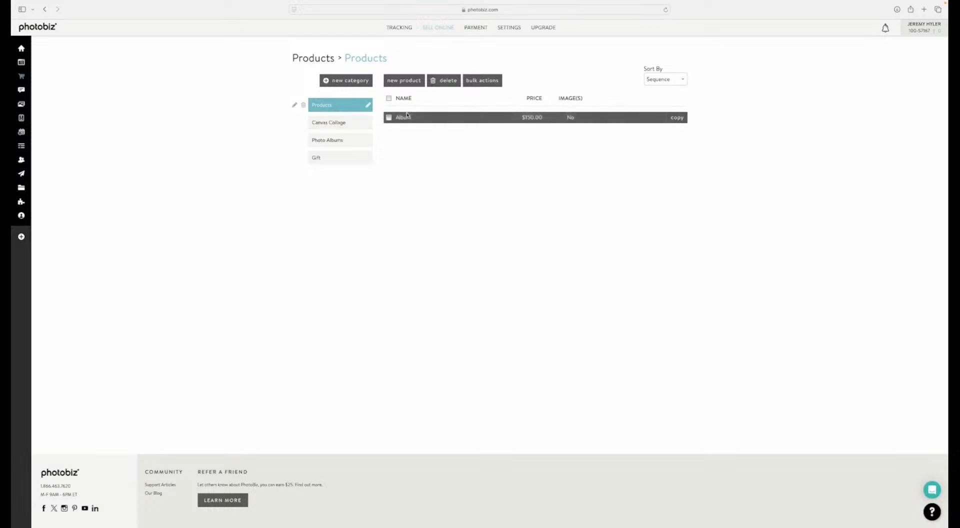
click(351, 126)
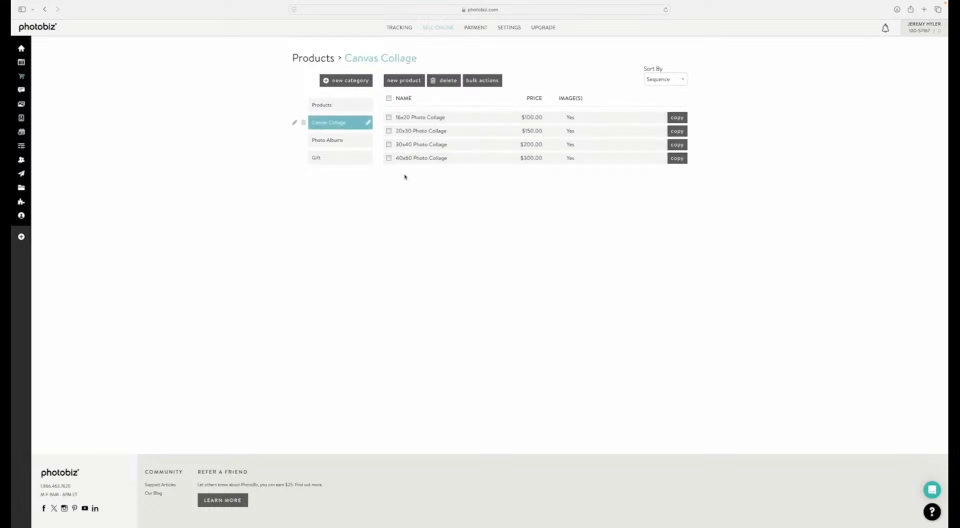
click(336, 143)
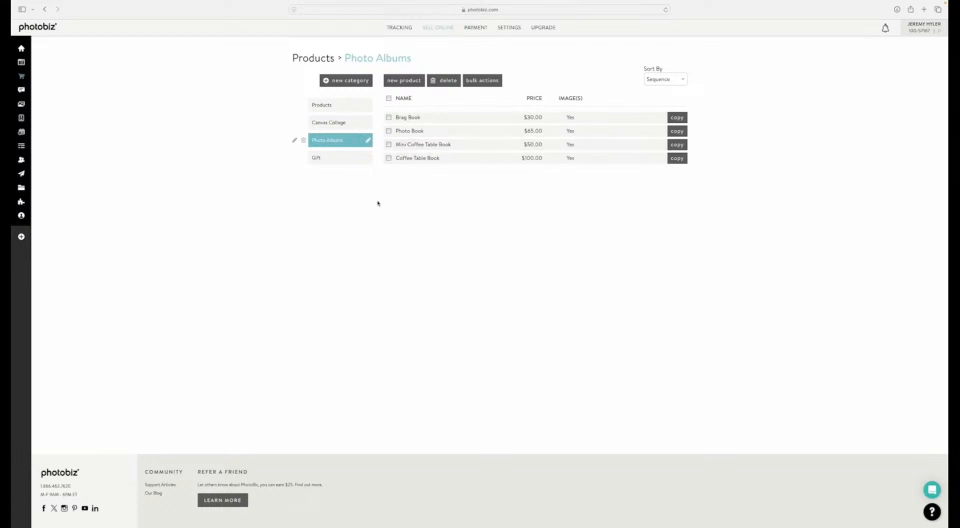
click(337, 161)
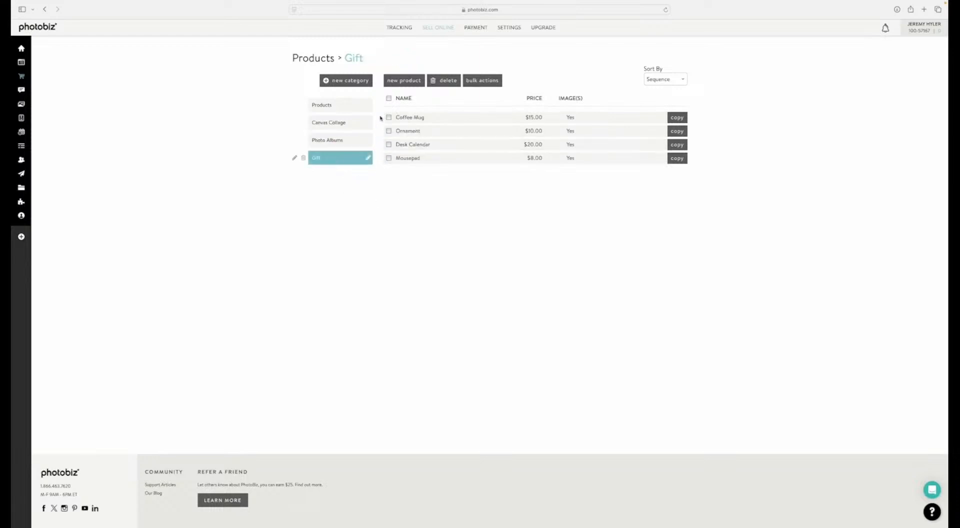
click(331, 147)
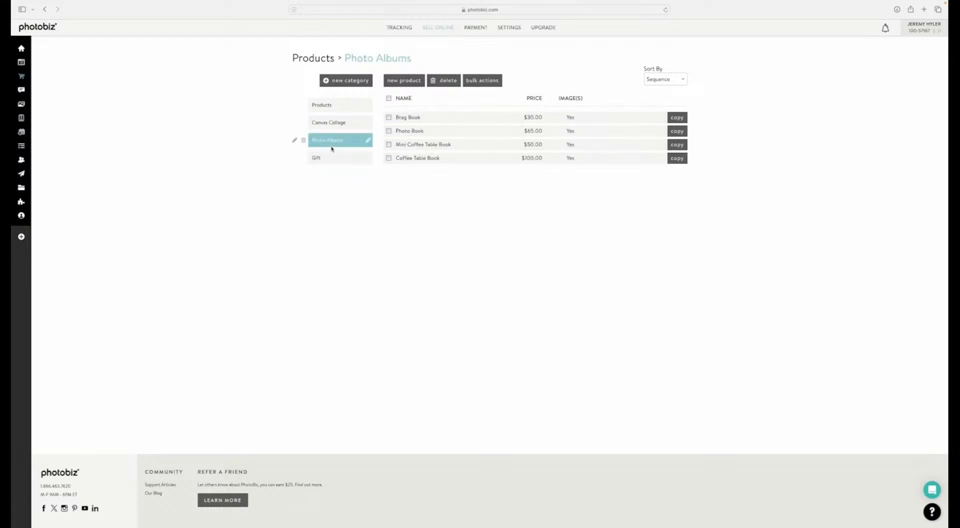
click(331, 123)
click(325, 105)
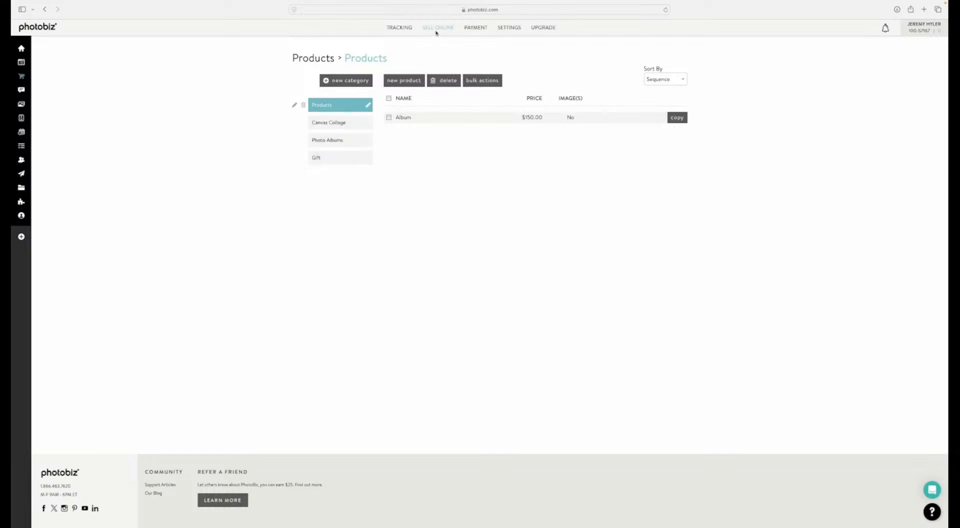
Step: Review the Global price list's shipping and proofing/events settings, and return to the price lists overview
mouse_move(437, 27)
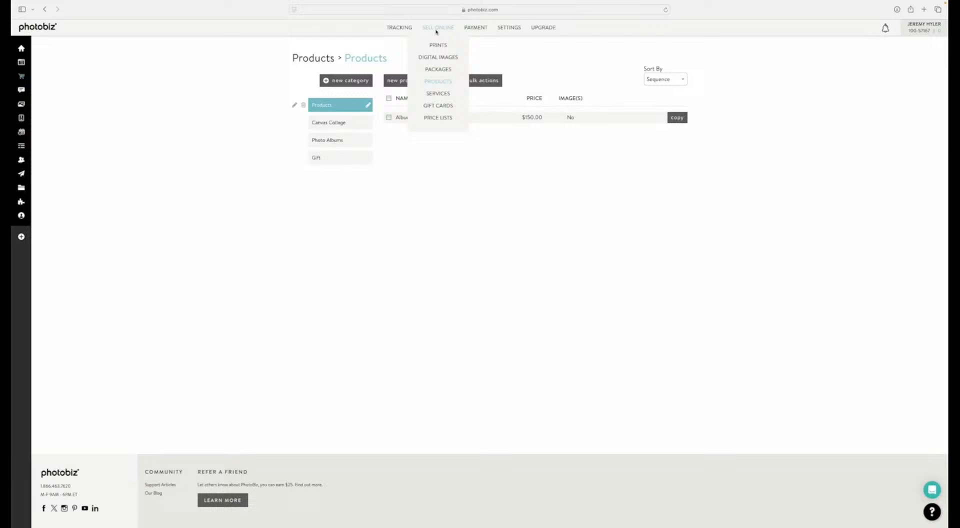
click(435, 119)
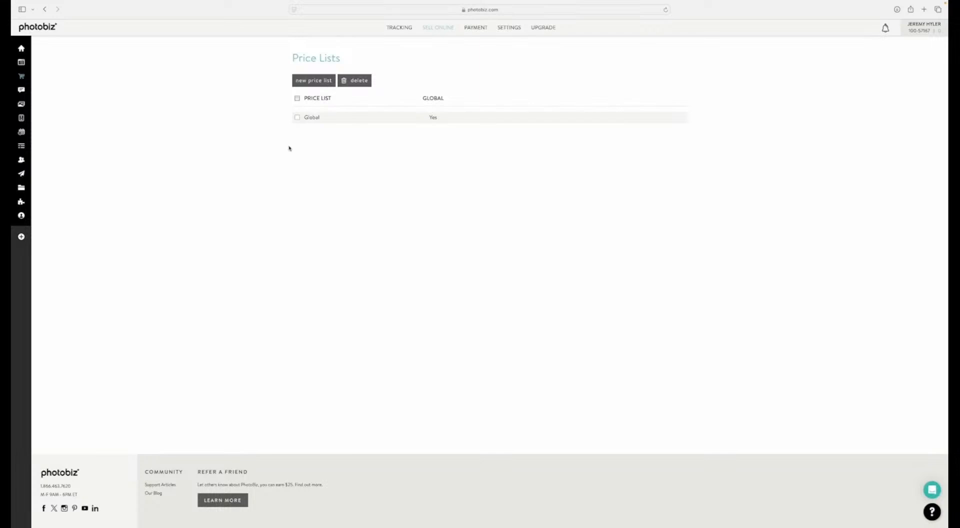
click(312, 118)
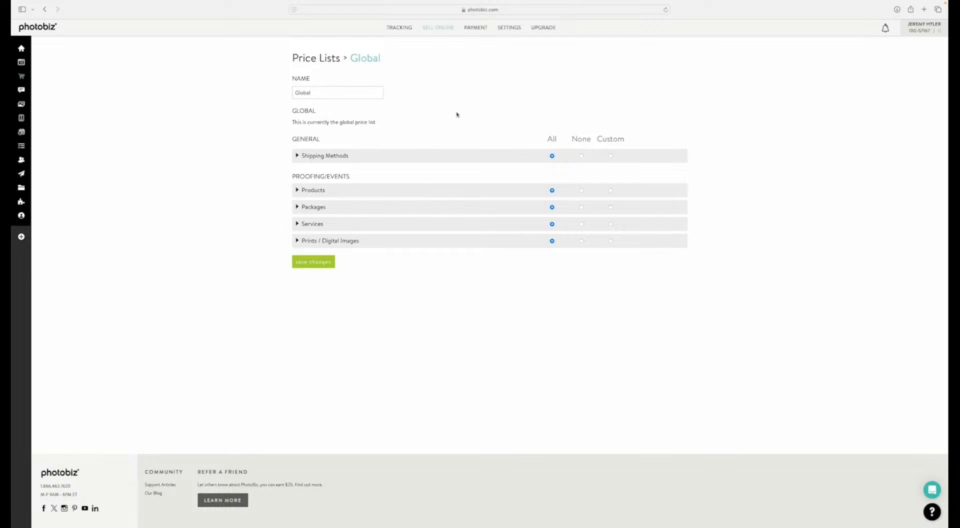
click(315, 58)
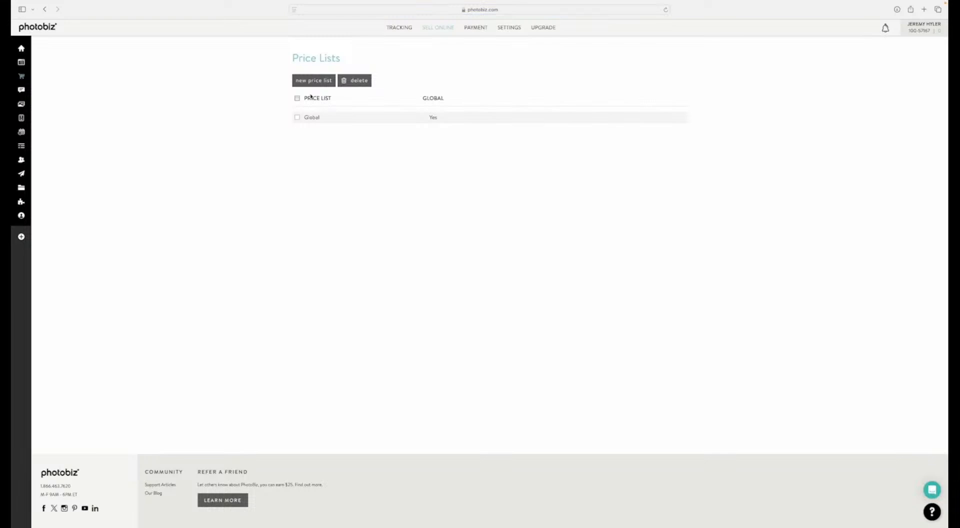
Step: Start a new price list named "Family Portraits Price List"
click(312, 79)
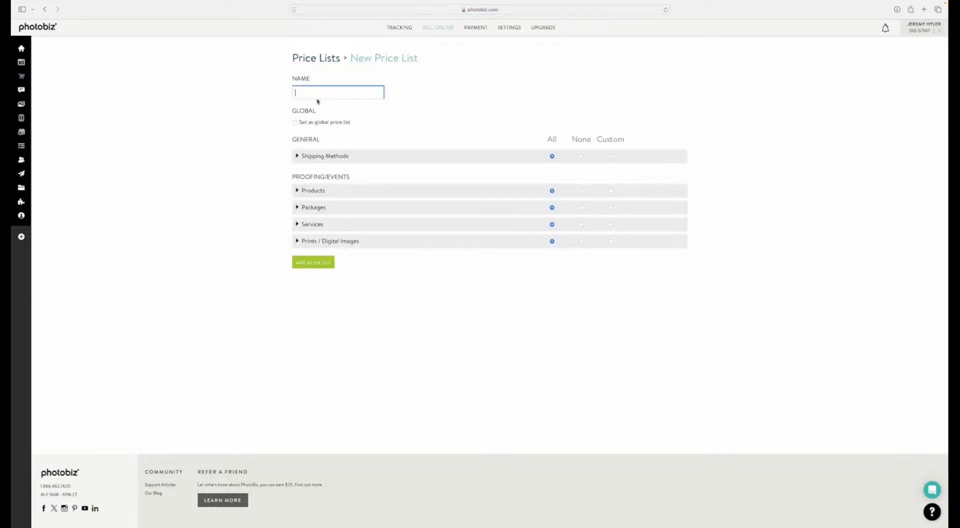
text(Family Portraits Price List)
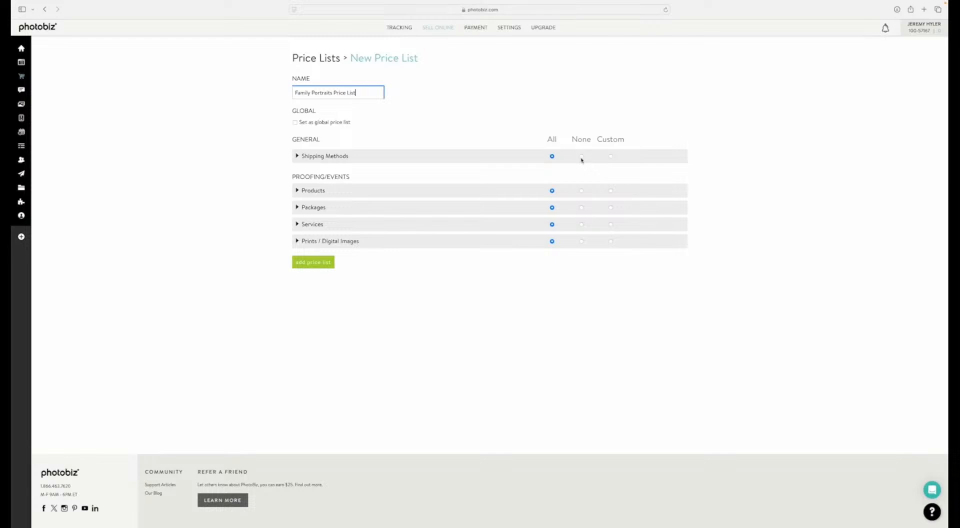
Step: Try the None and Custom options for the price list's shipping methods and return the selection to All
click(582, 156)
click(611, 157)
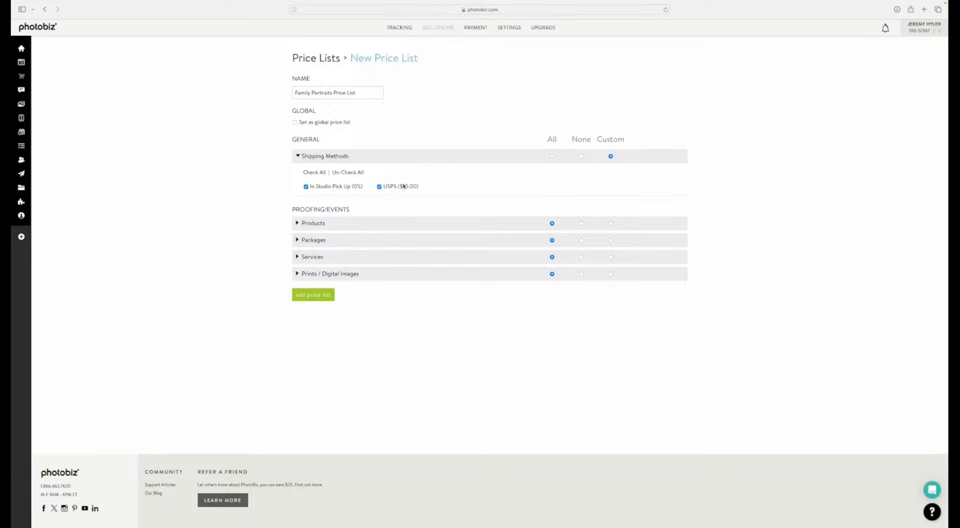
click(552, 156)
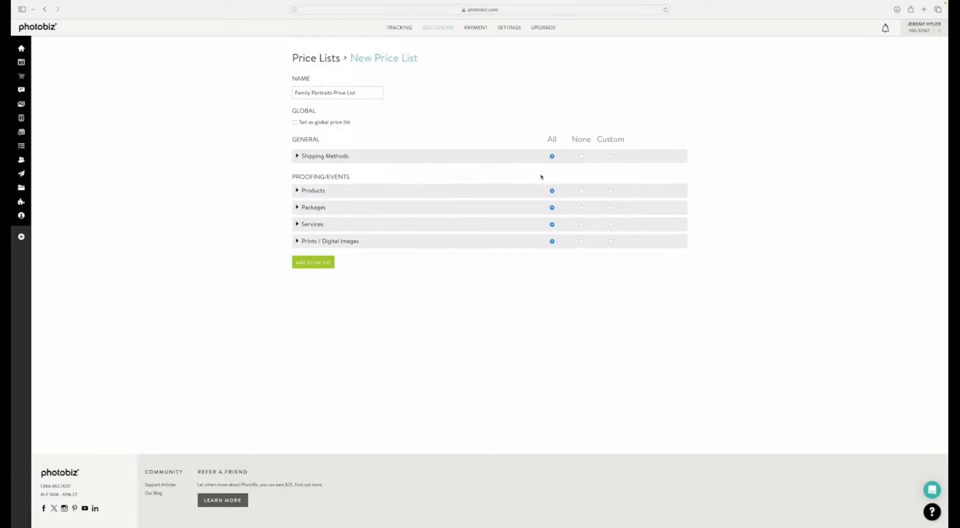
Step: Exclude the Canvas Collage, Photo Albums and Gift product categories from the price list by setting each to None
click(298, 192)
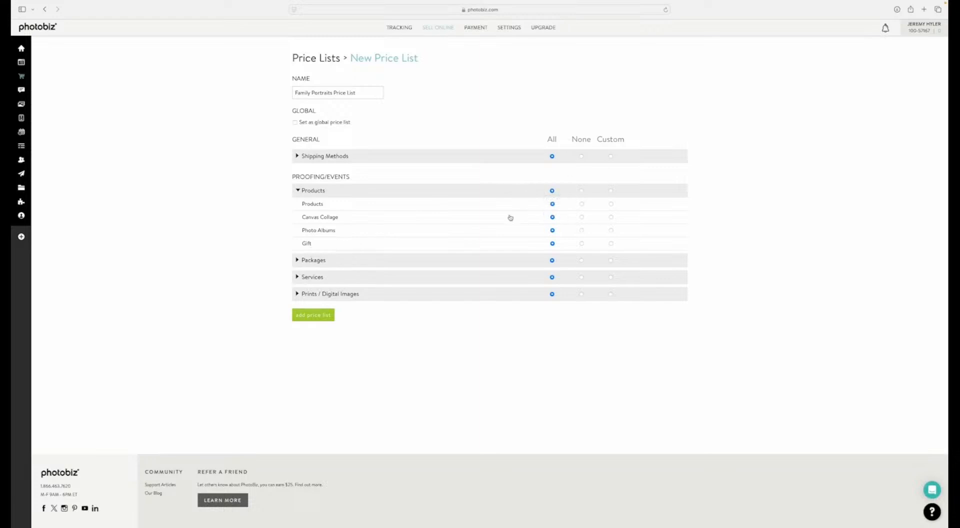
click(583, 216)
click(581, 243)
Step: Review the packages in the price list, keeping all of them included, and set Services to None
click(297, 261)
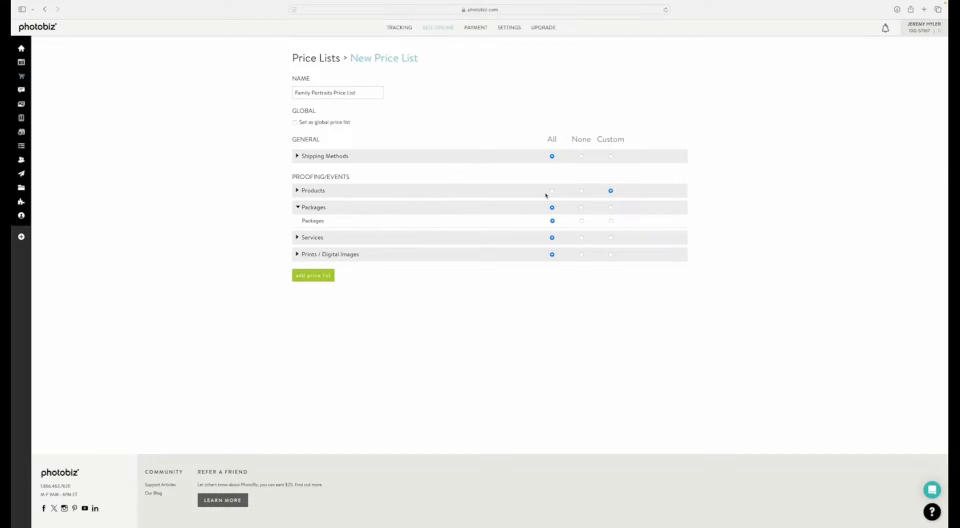
click(313, 222)
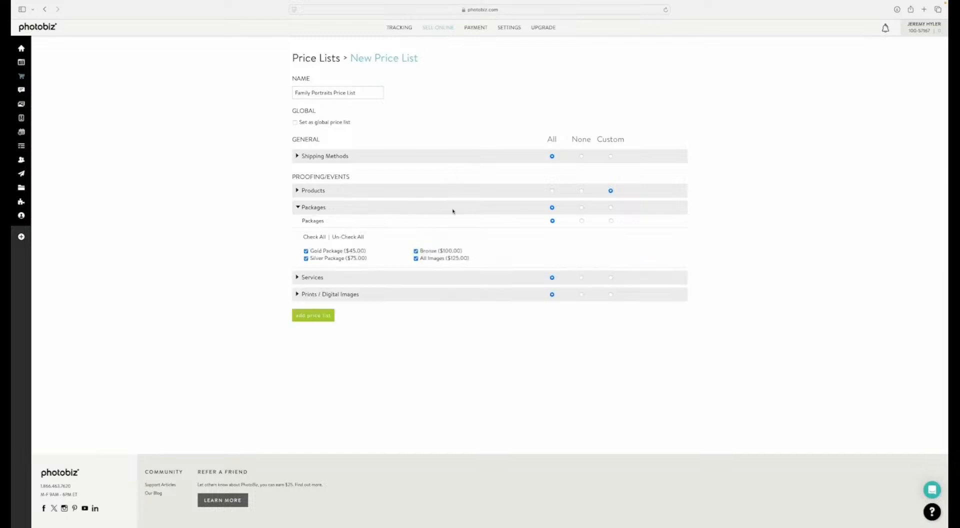
click(416, 251)
click(416, 251)
click(581, 278)
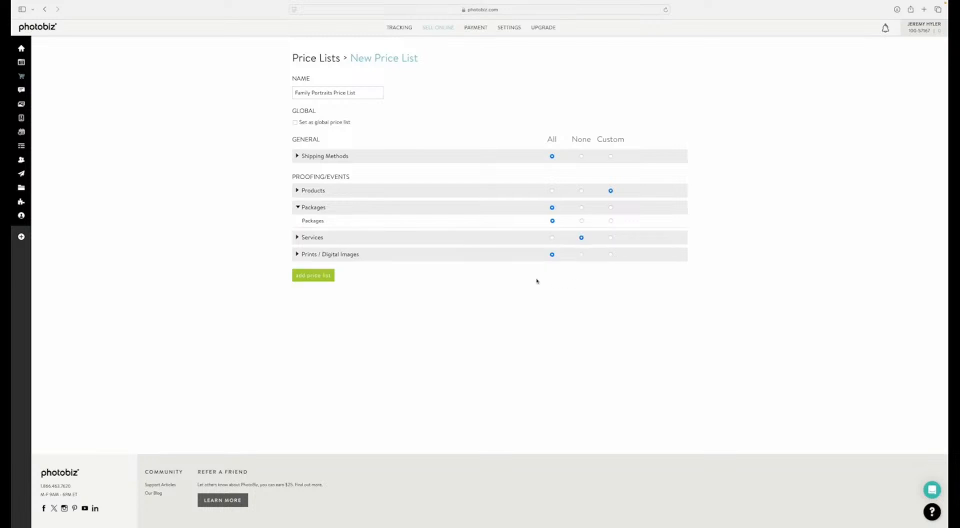
Step: Include the Social Media File digital image, add the price list, and return to the price lists overview
click(297, 254)
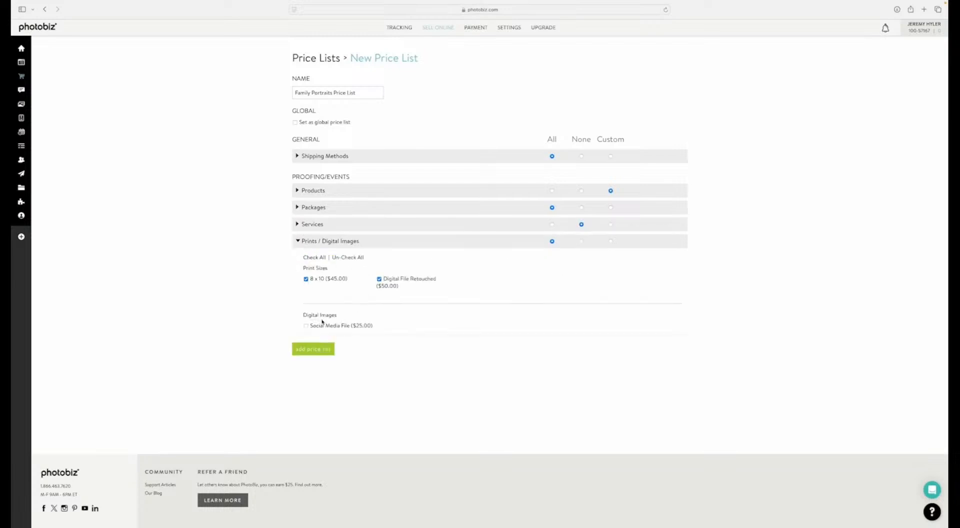
click(307, 327)
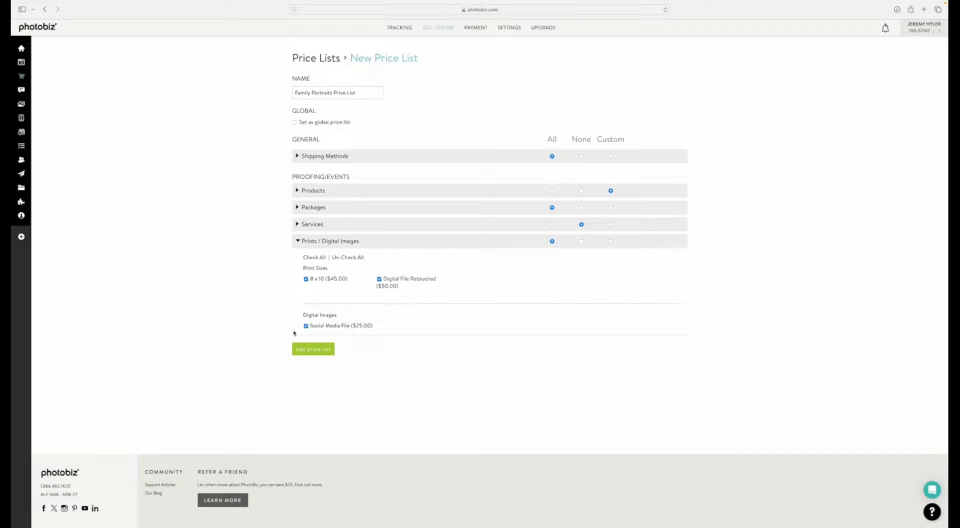
click(313, 349)
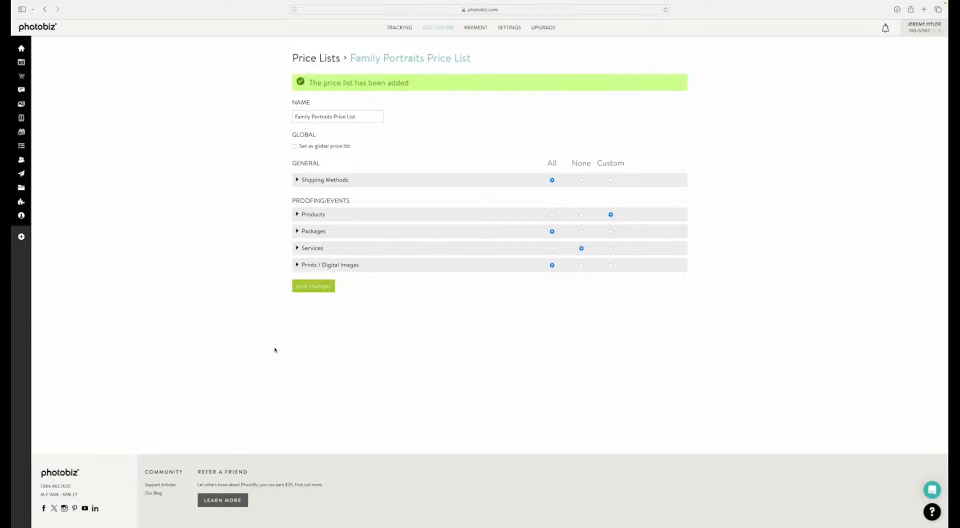
click(307, 59)
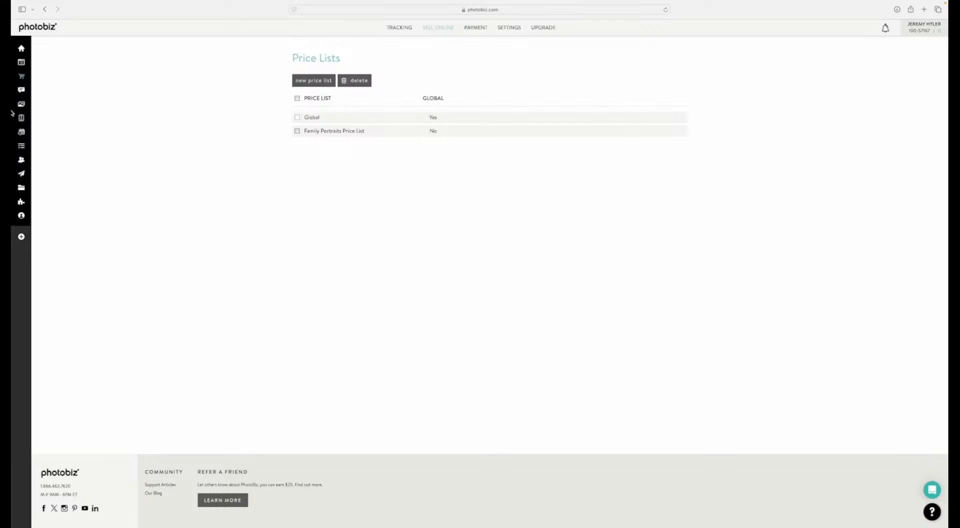
Step: Go to the Client Galleries events and rename the "My events" category to "Family Portraits"
click(33, 105)
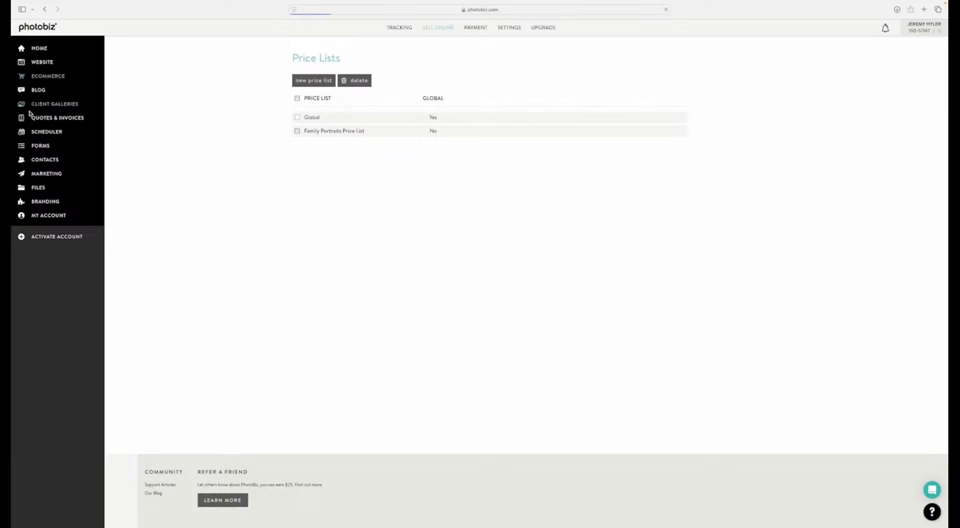
click(399, 28)
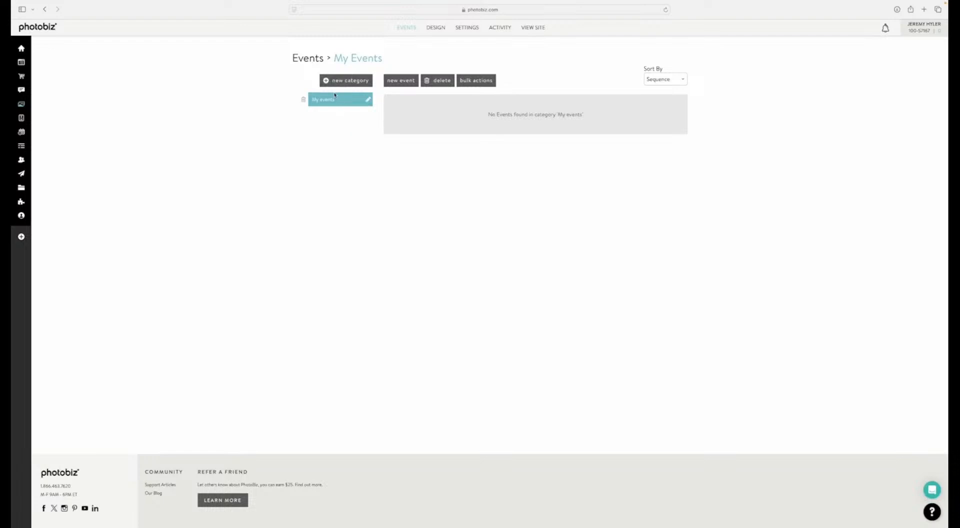
click(368, 99)
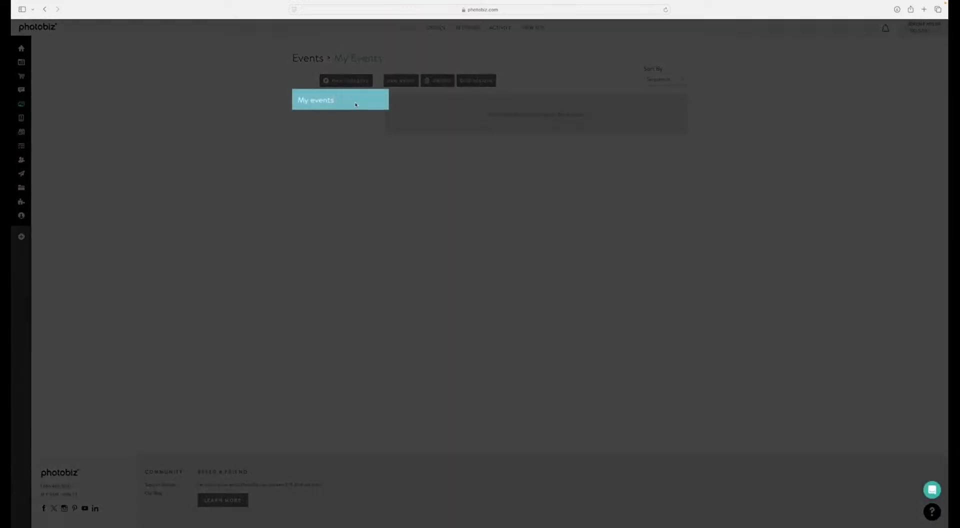
key(ctrl+F3)
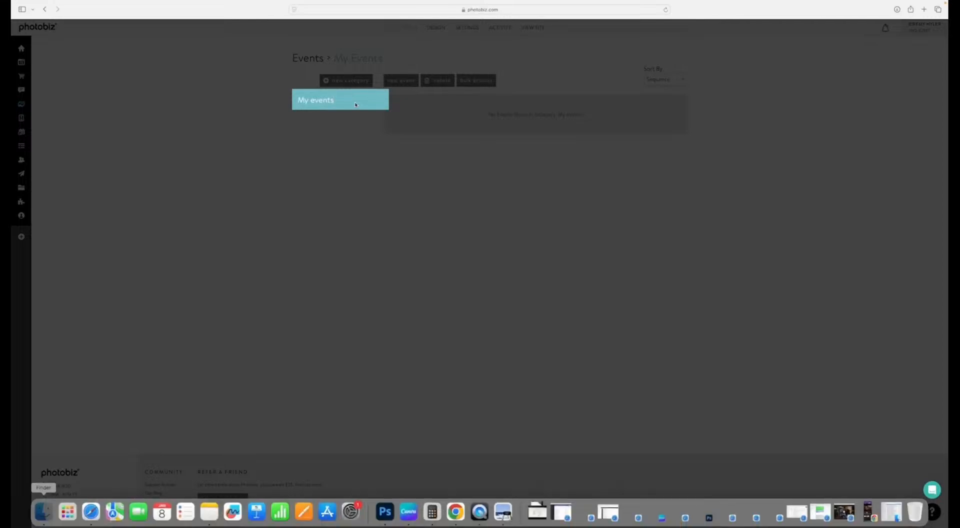
key(Escape)
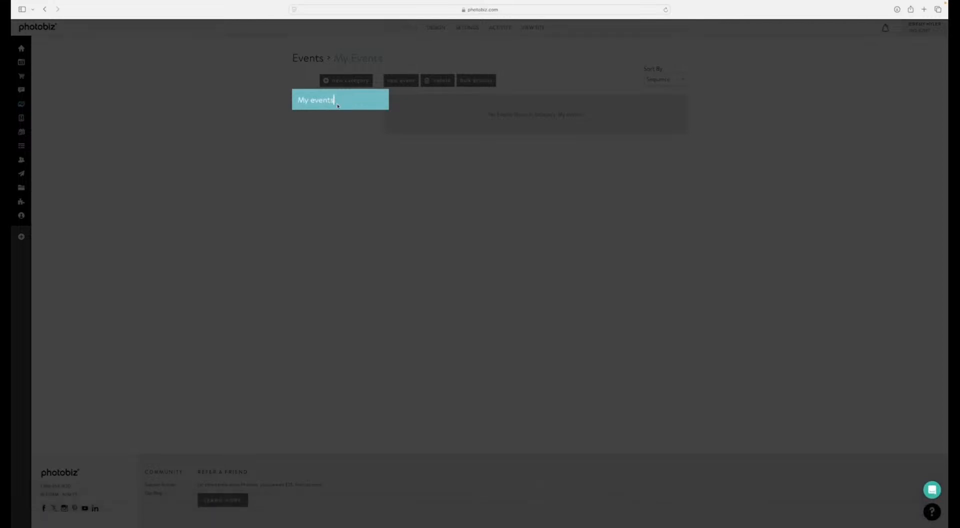
key(BackSpace)
key(BackSpace)
key(BackSpace)
key(BackSpace)
key(BackSpace)
key(BackSpace)
key(BackSpace)
key(BackSpace)
key(BackSpace)
text(Family Portraits)
key(Return)
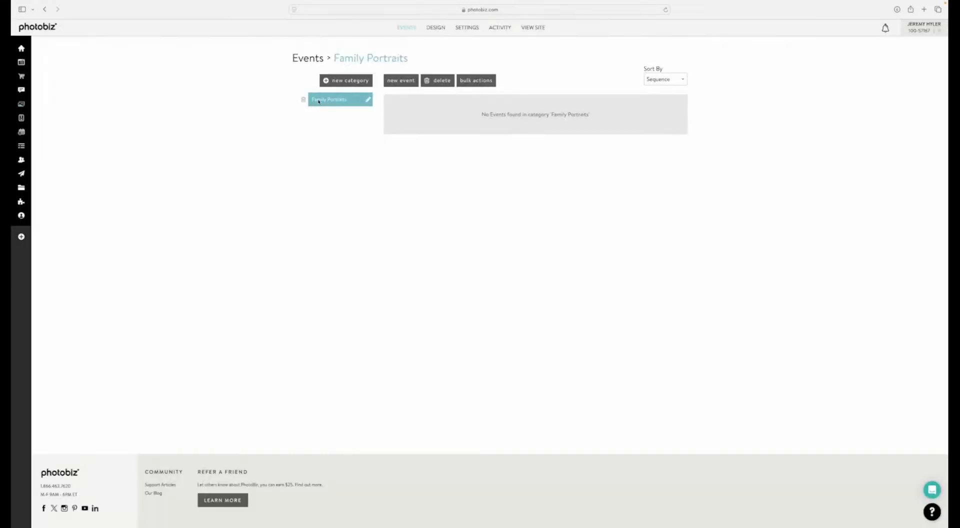
Step: Add a second event category and name it "Seniors"
click(326, 81)
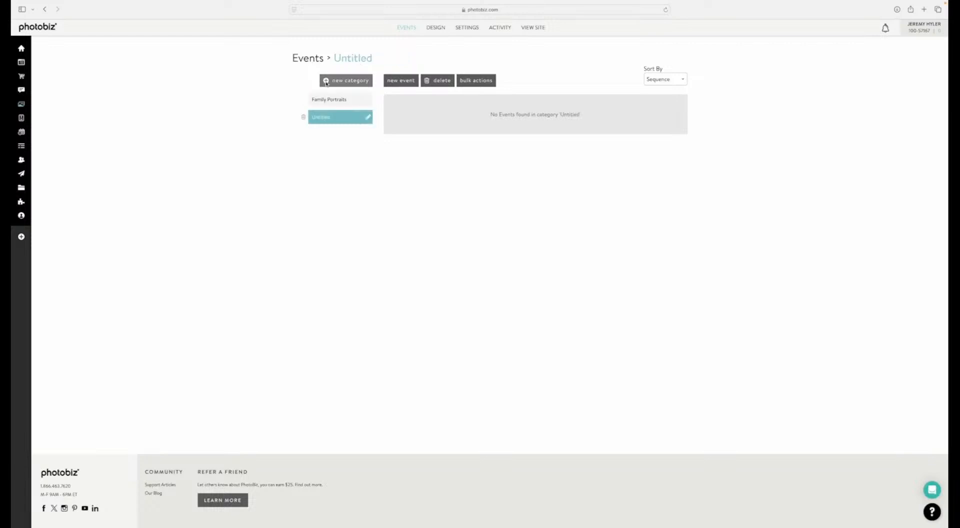
click(368, 119)
key(BackSpace)
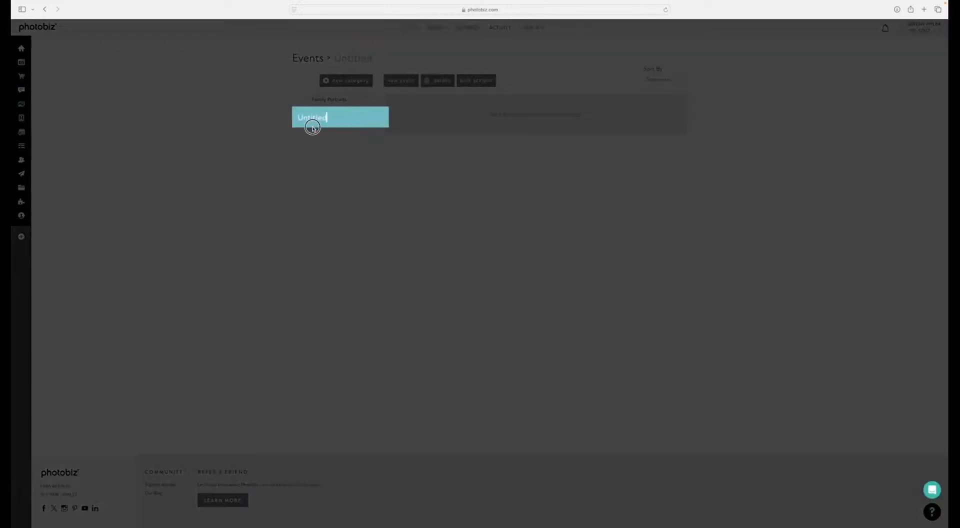
key(BackSpace)
key(BackSpace)
key(BackSpace)
key(BackSpace)
text(Sen)
key(Return)
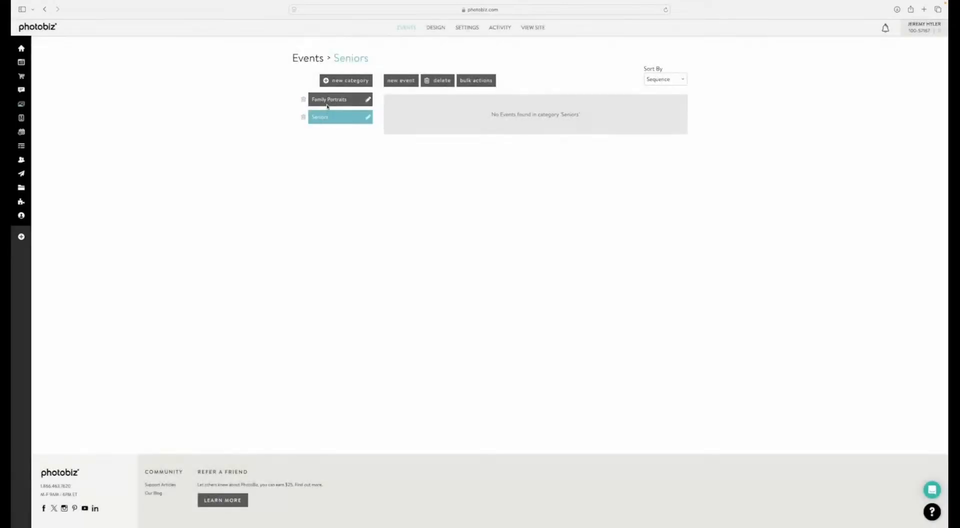
Step: Start a new event in the Family Portraits category and enter the client family's name as the event name
click(329, 103)
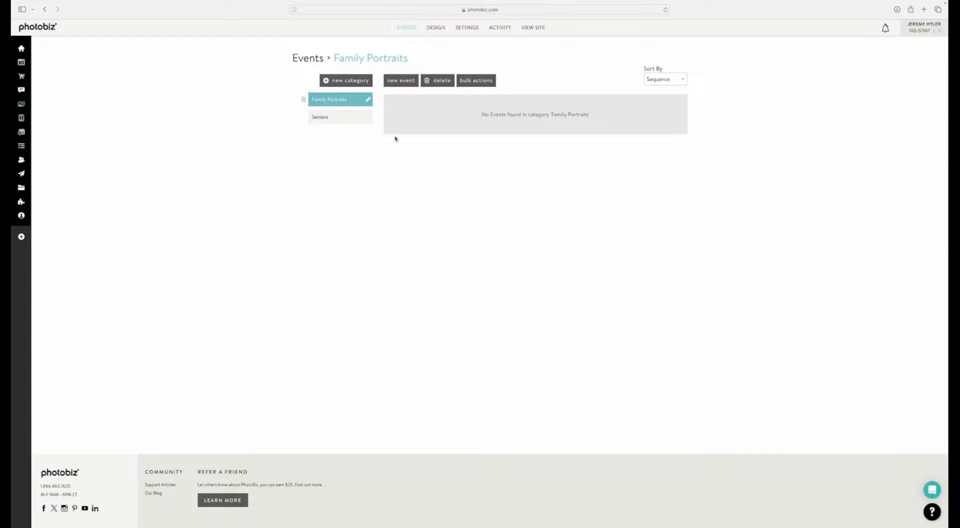
click(403, 83)
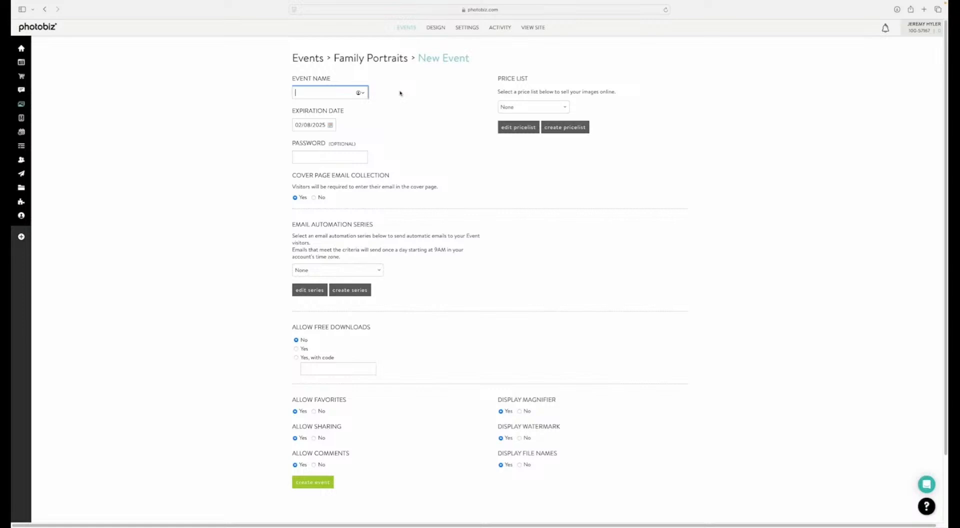
text(Johnson Family)
Step: Set the event's expiration date to 01/15/2025
click(324, 124)
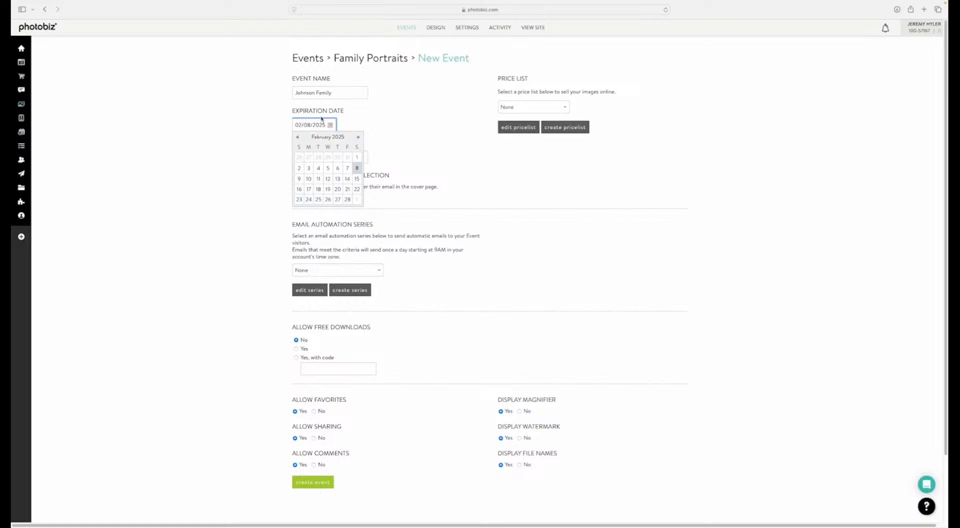
click(298, 137)
click(359, 136)
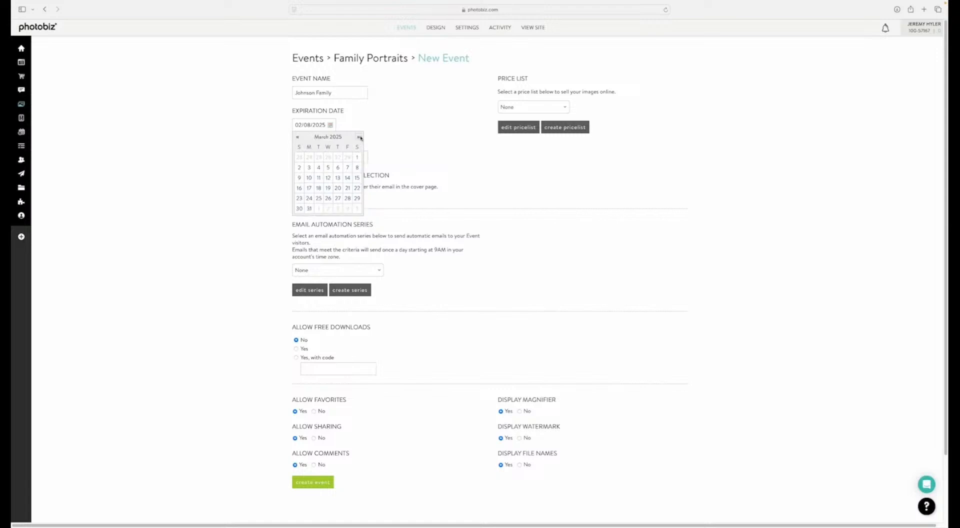
click(297, 137)
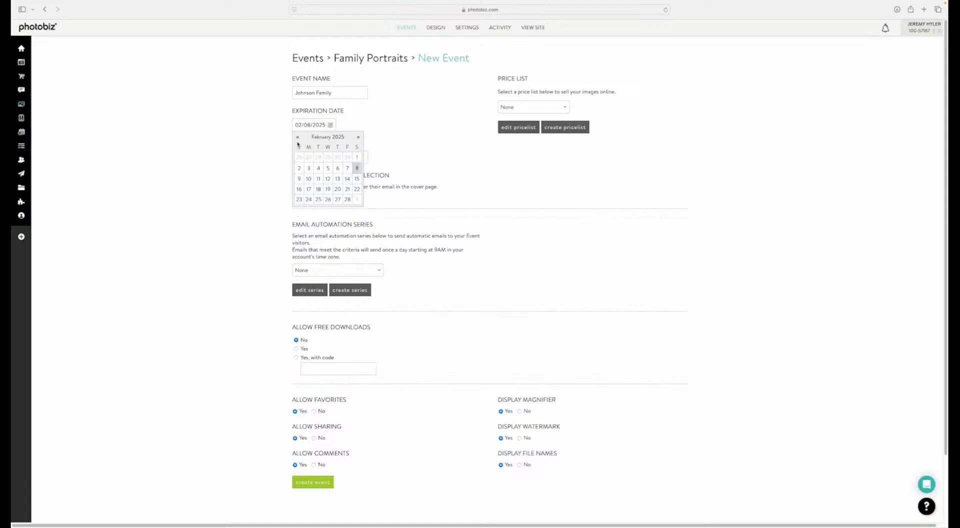
click(296, 137)
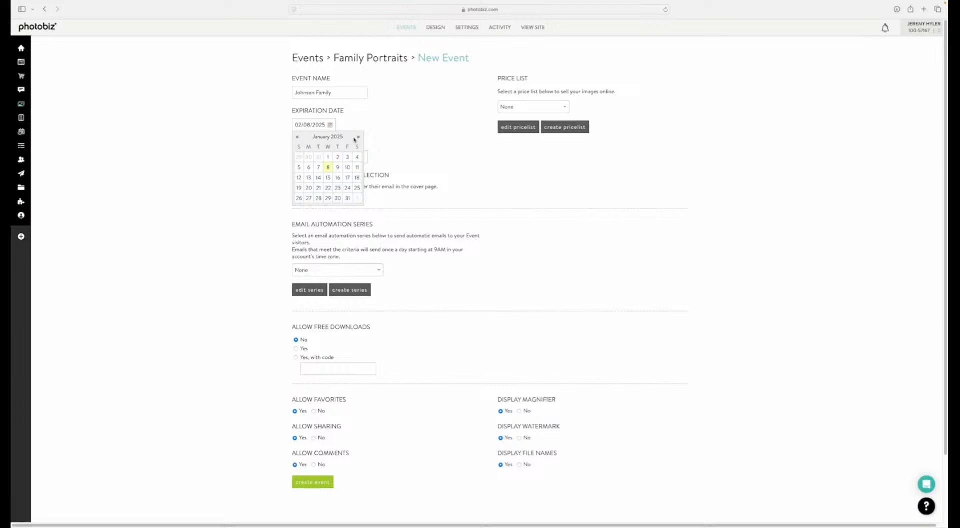
click(328, 178)
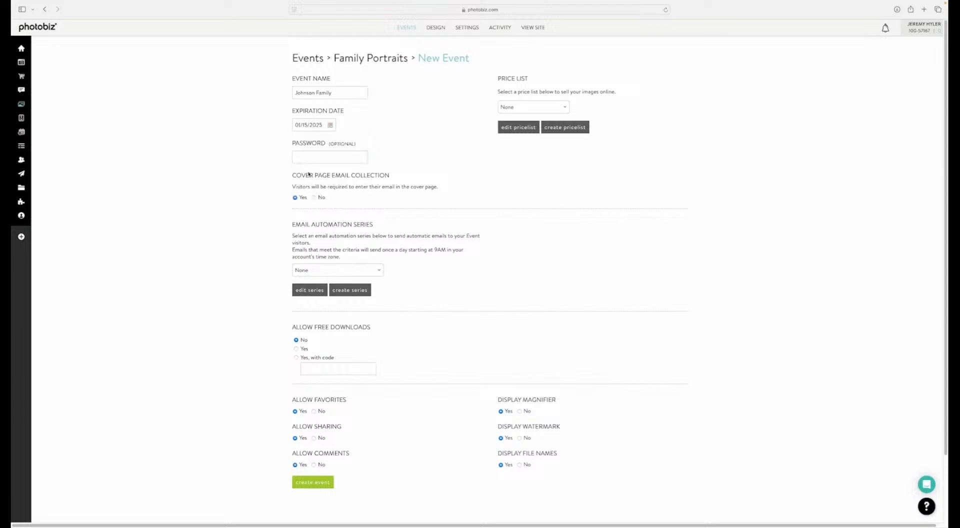
Step: Enter the optional access password for the event
click(333, 161)
Step: Assign the Client Galleries Event & Cart Reminder Series email automation and the Family Portraits Price List to the event
click(329, 270)
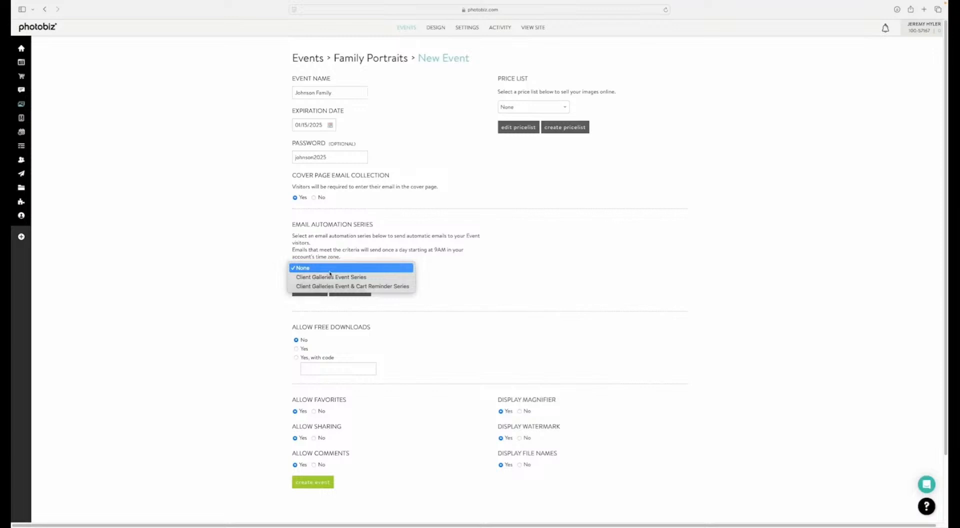
click(330, 286)
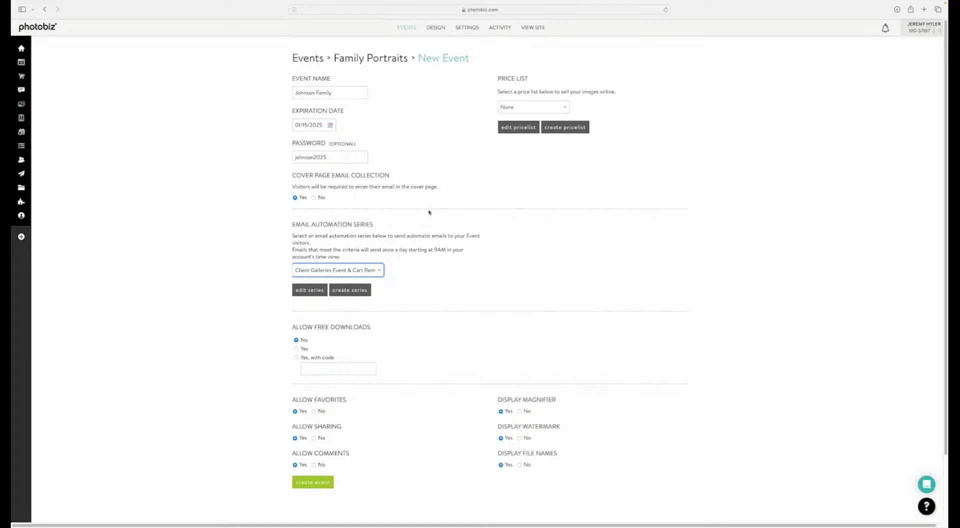
click(536, 109)
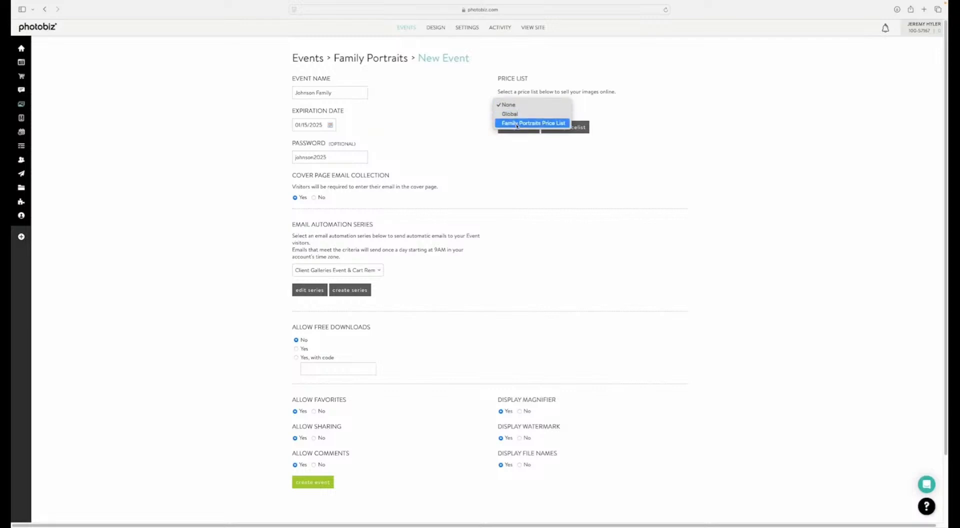
click(517, 123)
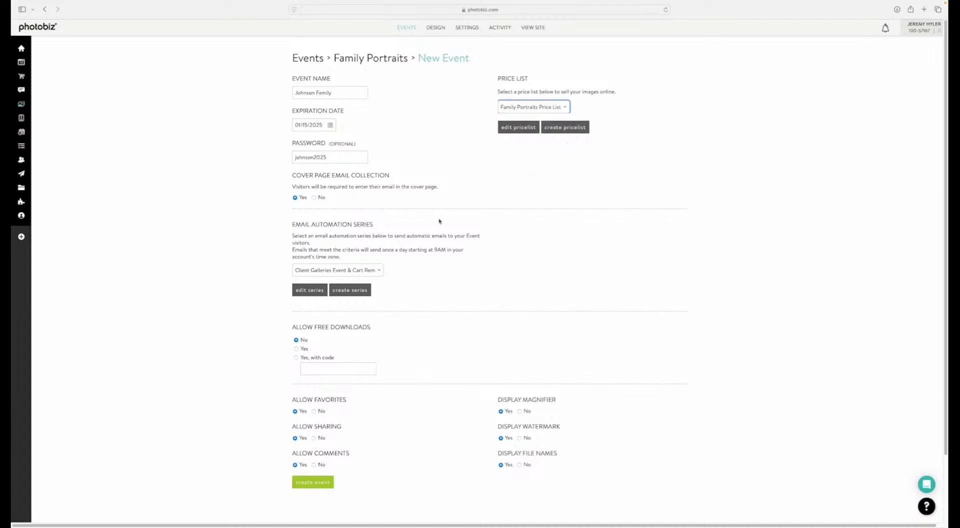
Step: Try the "Yes" and "Yes, with code" free download options for the event and return the setting to No
scroll(271, 263, down, 1)
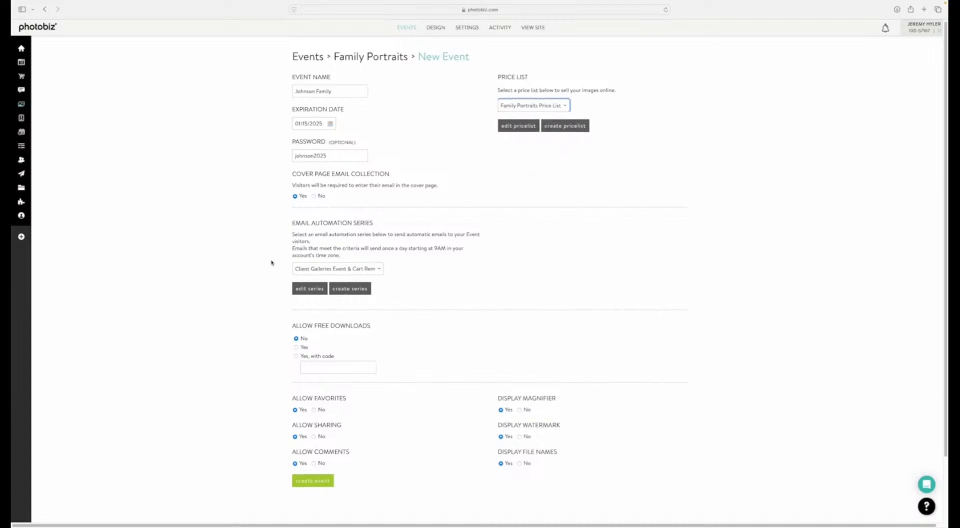
scroll(272, 263, down, 2)
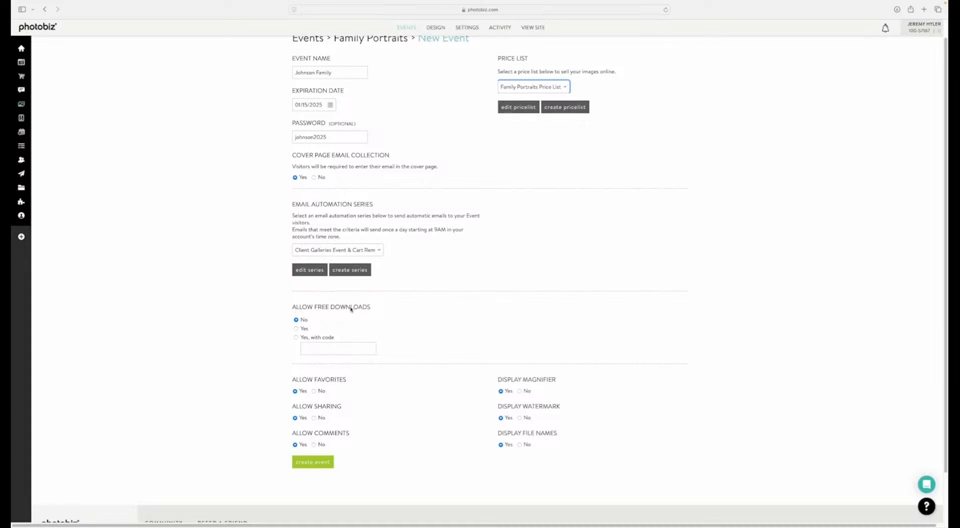
click(296, 329)
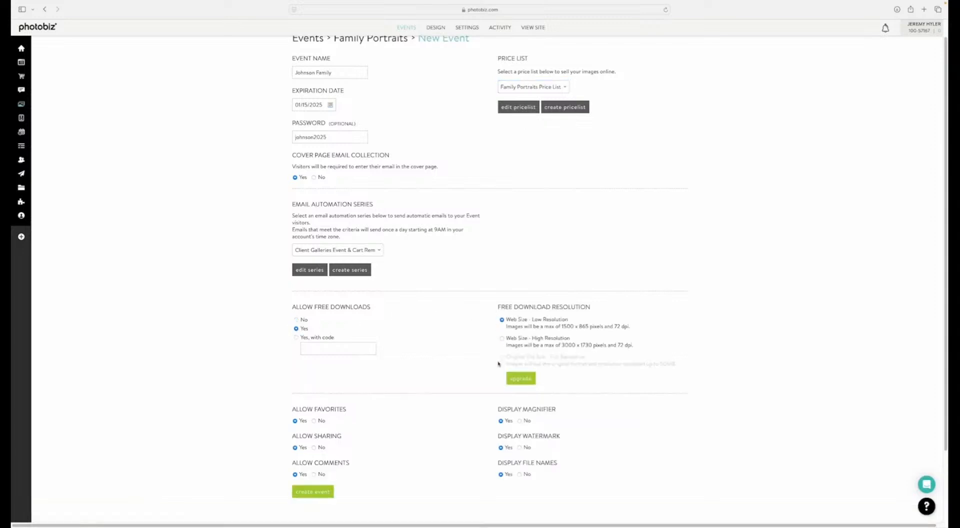
click(296, 337)
click(296, 320)
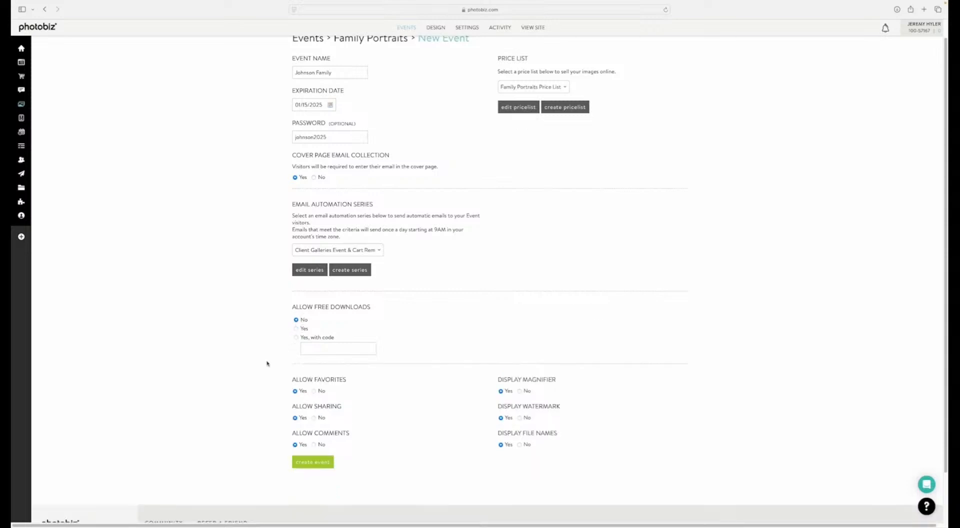
scroll(267, 368, down, 1)
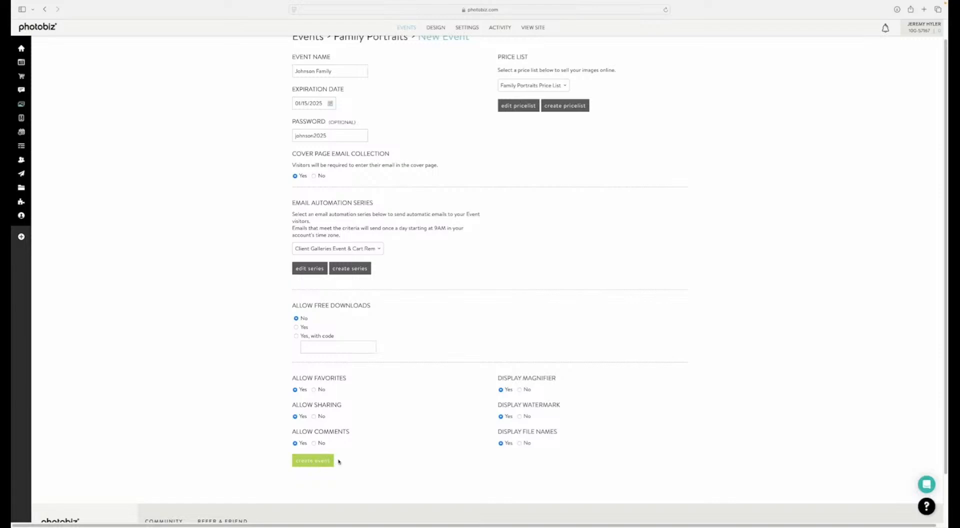
Step: Create the event and activate all emails in its automation series
click(309, 465)
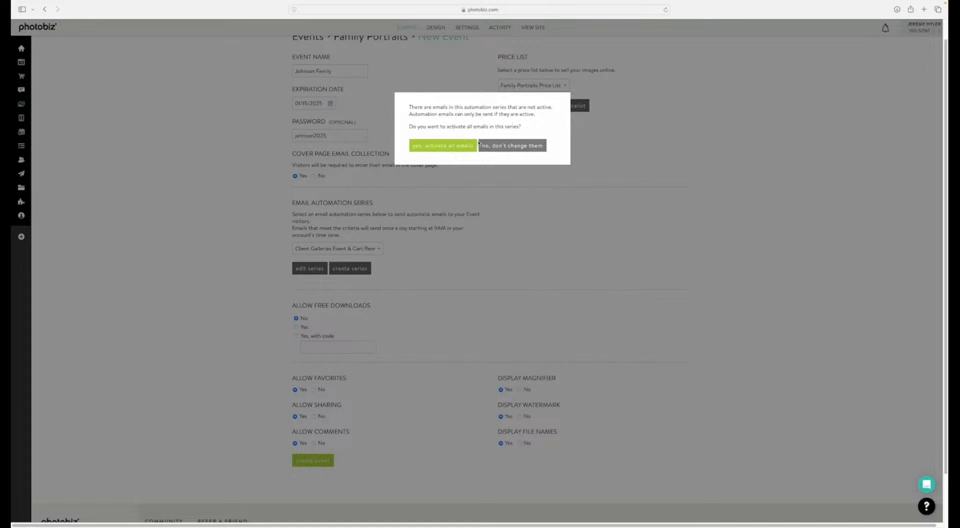
click(439, 148)
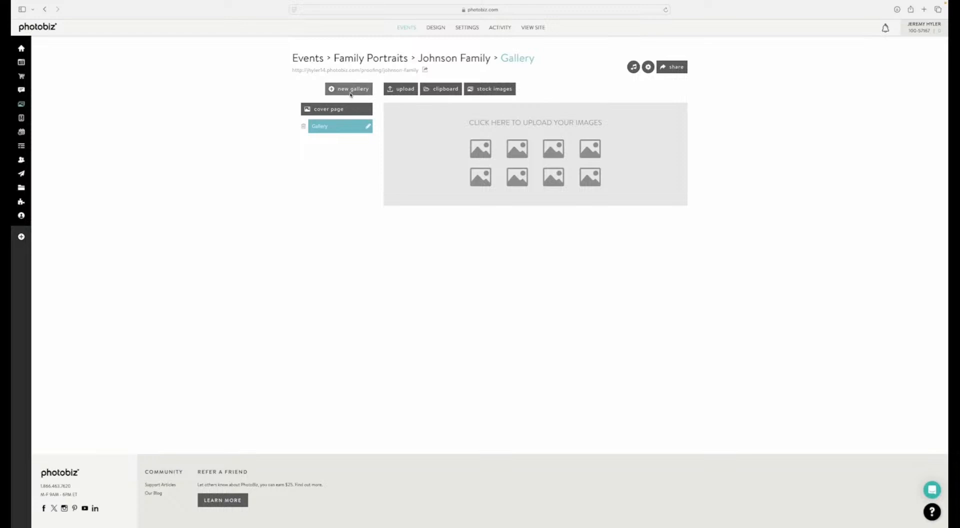
Step: Insert all the images from the clipboard's family folder into the event's gallery
click(442, 89)
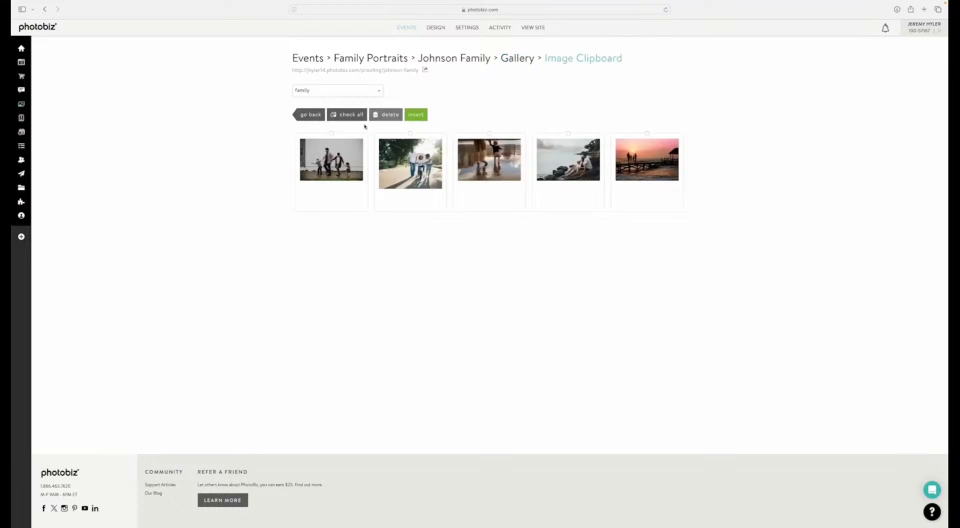
click(346, 114)
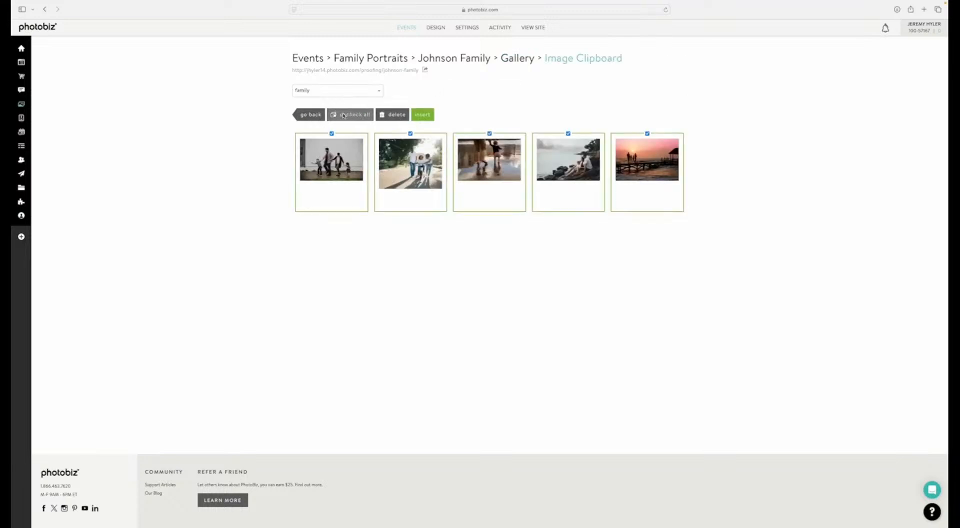
click(427, 115)
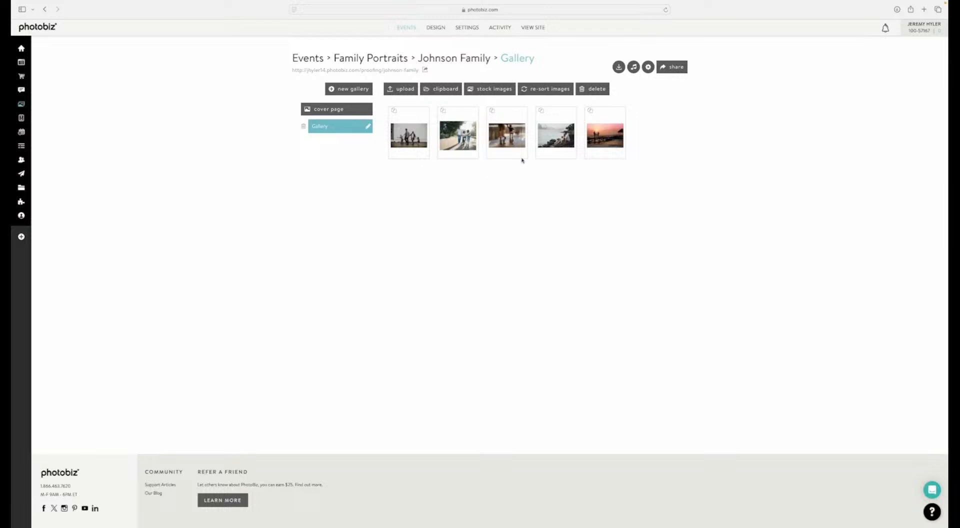
Step: Re-sort the gallery images by filename in ascending order
click(531, 92)
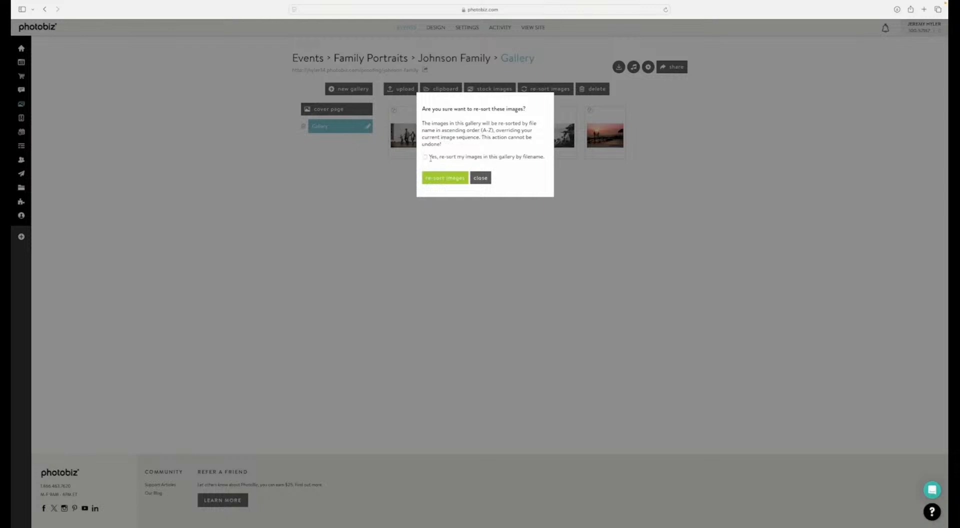
click(426, 157)
click(440, 178)
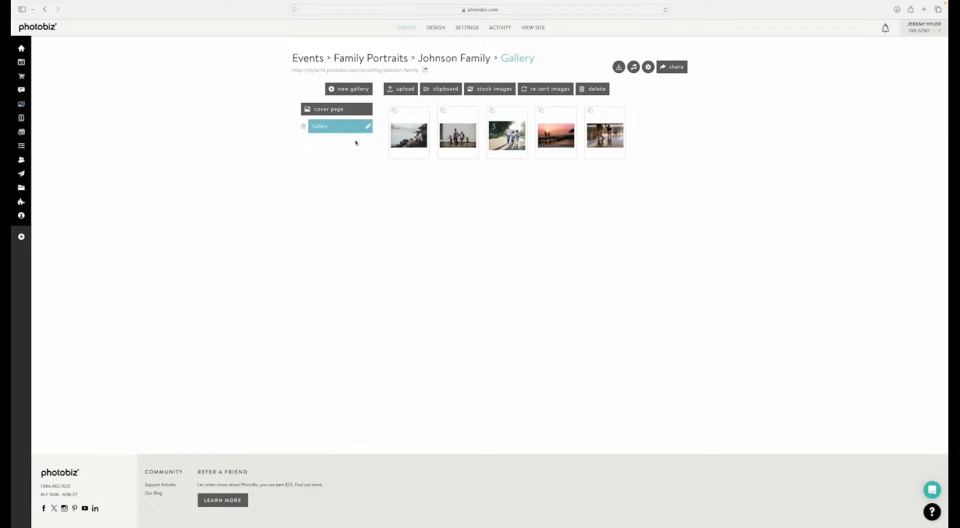
Step: Set the event's cover page to a custom layout using the vertical split left design
click(335, 111)
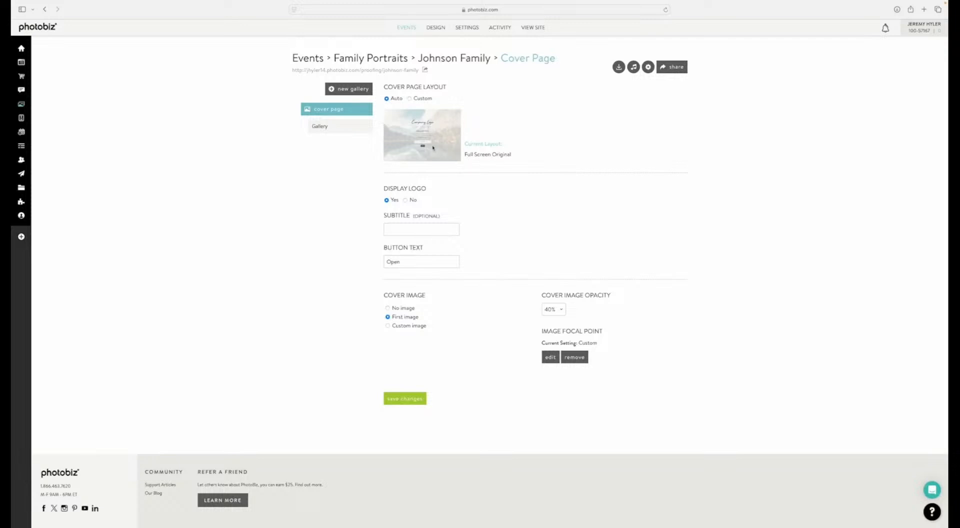
click(410, 99)
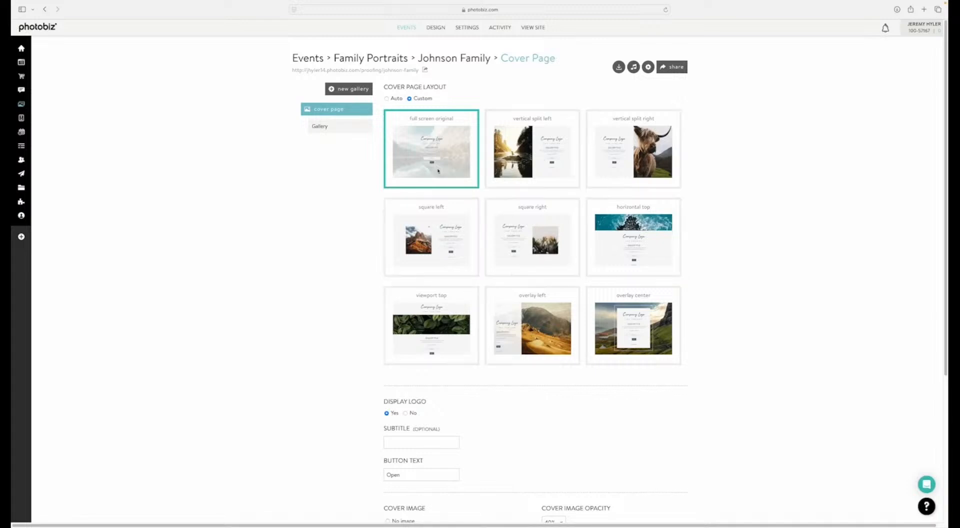
click(509, 157)
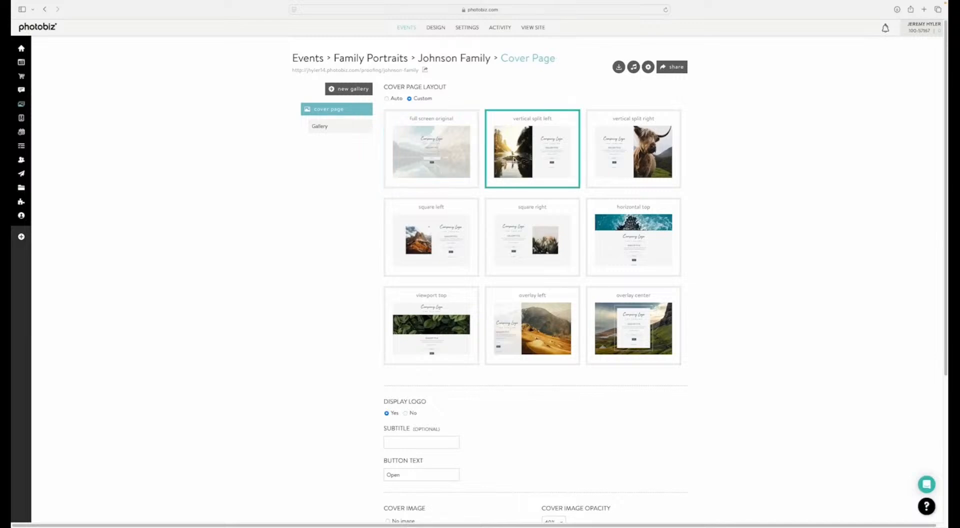
Step: Try the custom image option for the cover image, return it to First image, and save the cover page
scroll(359, 257, down, 2)
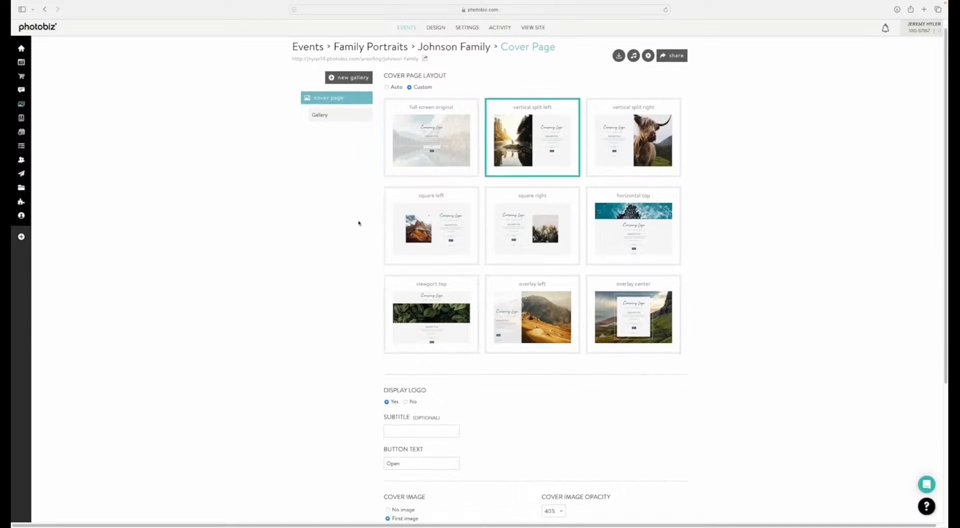
scroll(369, 300, down, 2)
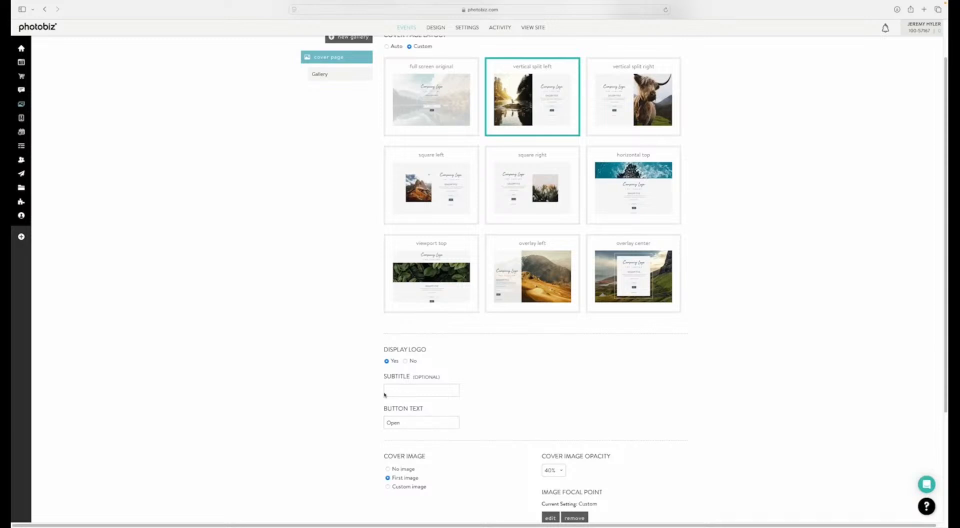
scroll(378, 394, down, 1)
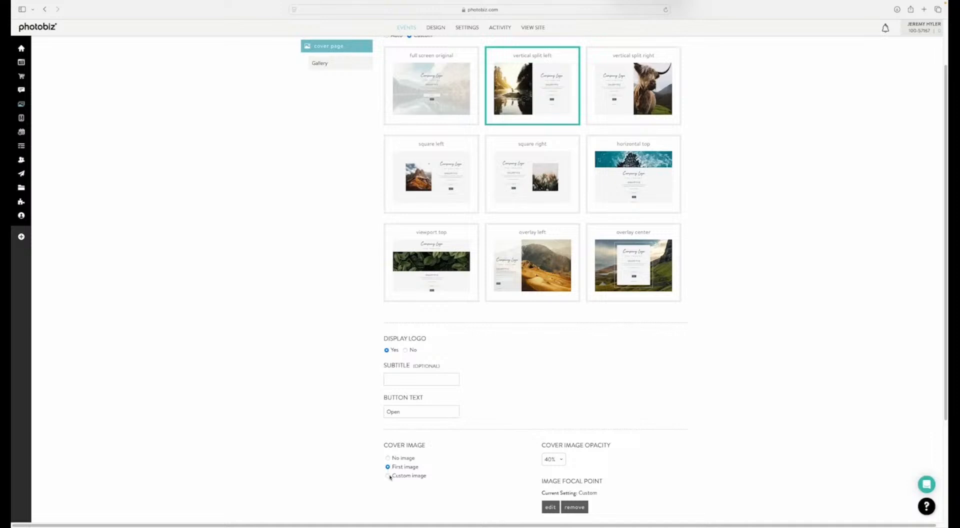
click(388, 476)
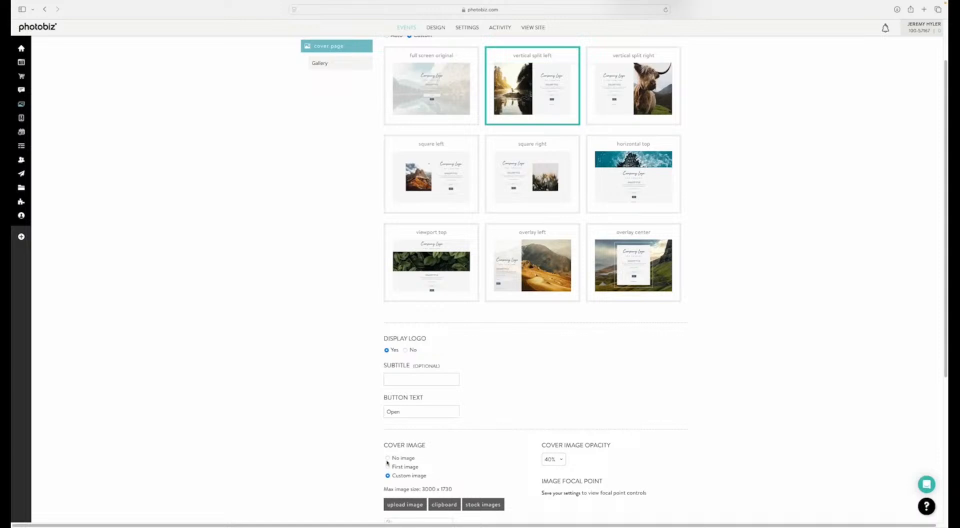
click(387, 466)
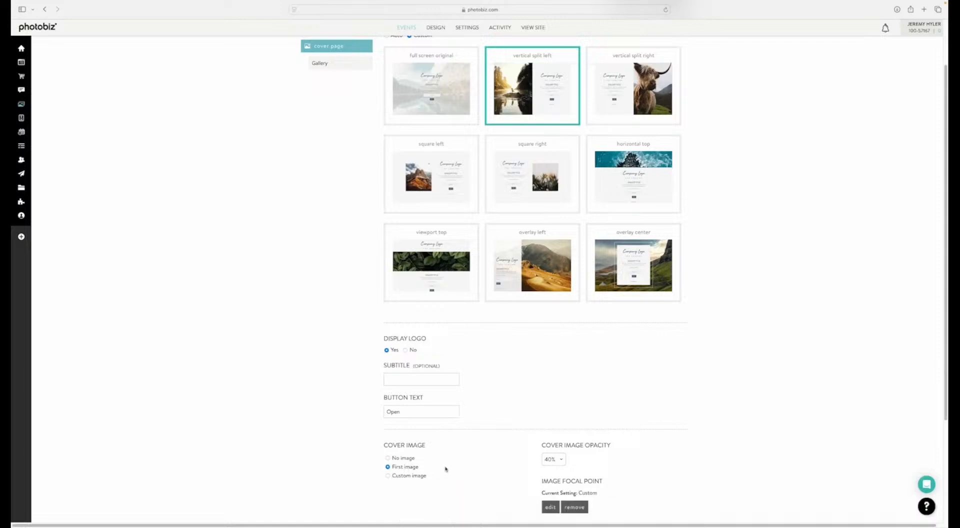
scroll(445, 467, down, 1)
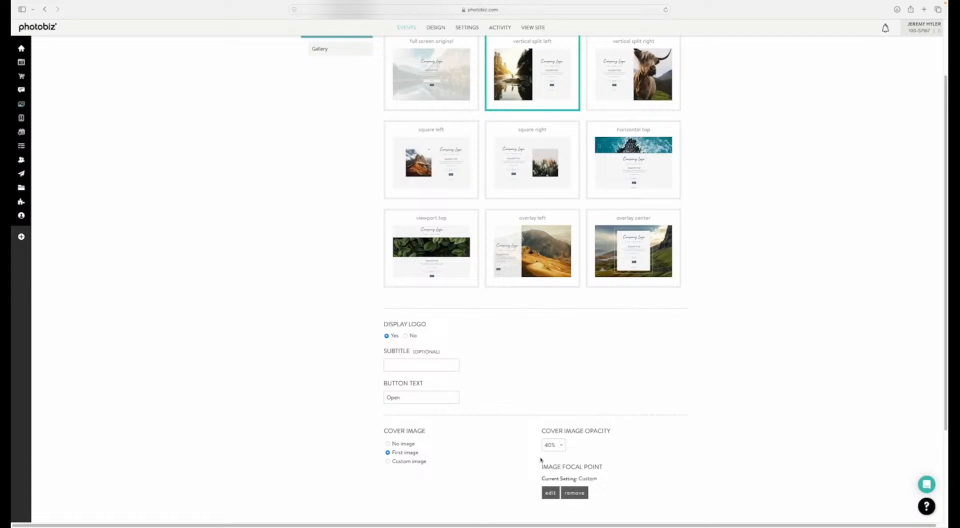
scroll(544, 472, down, 1)
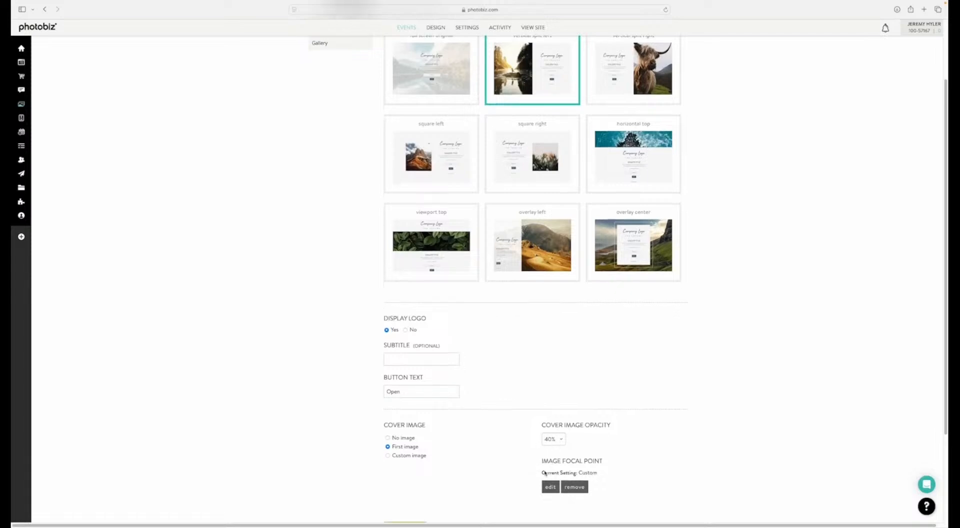
scroll(523, 478, down, 4)
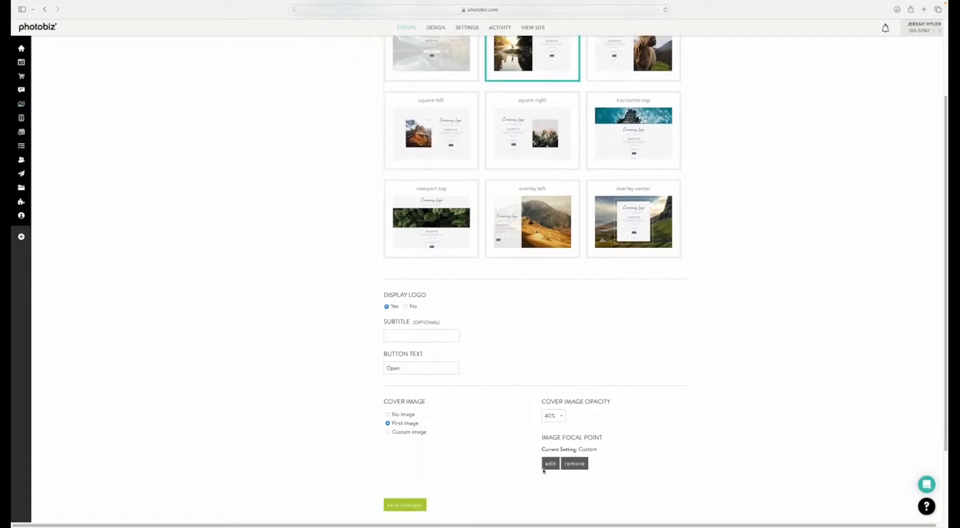
click(406, 506)
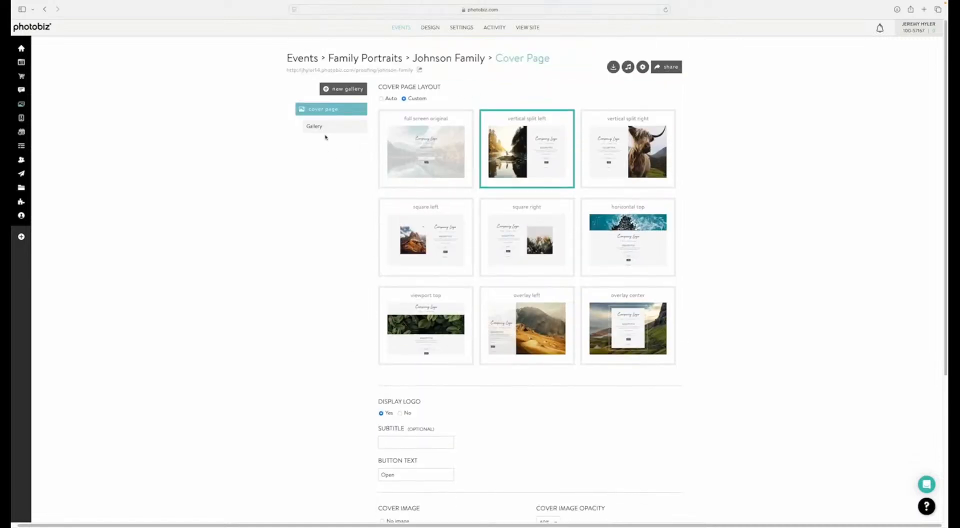
Step: Examine the music selections and the event settings from the gallery, and return to the gallery
click(325, 128)
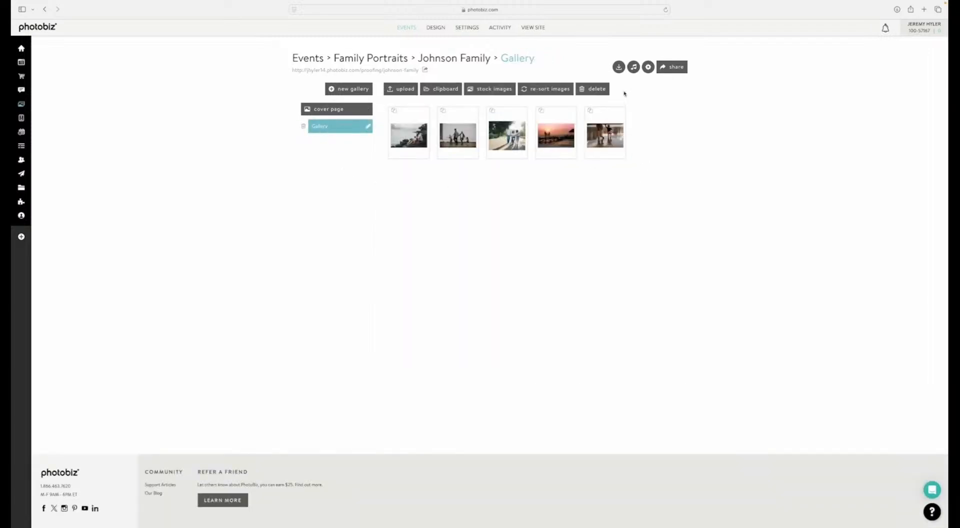
click(633, 69)
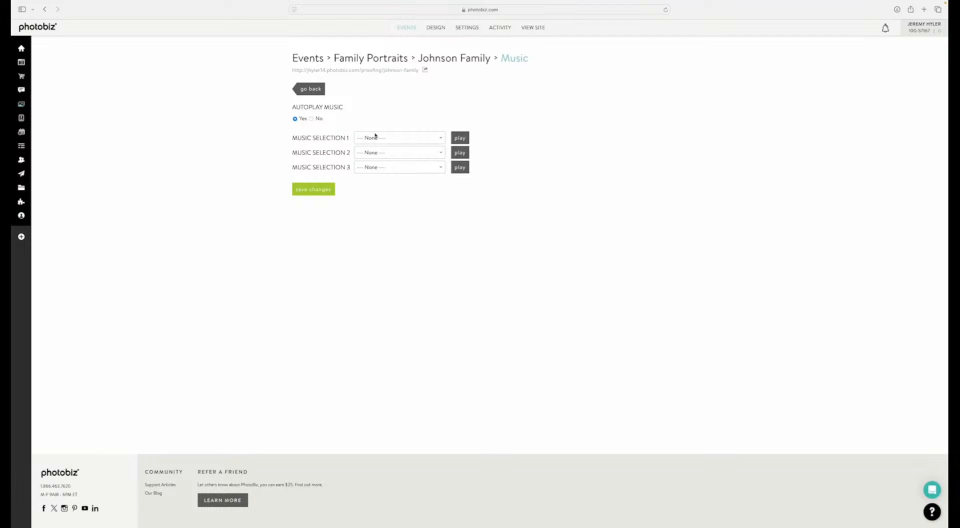
click(310, 89)
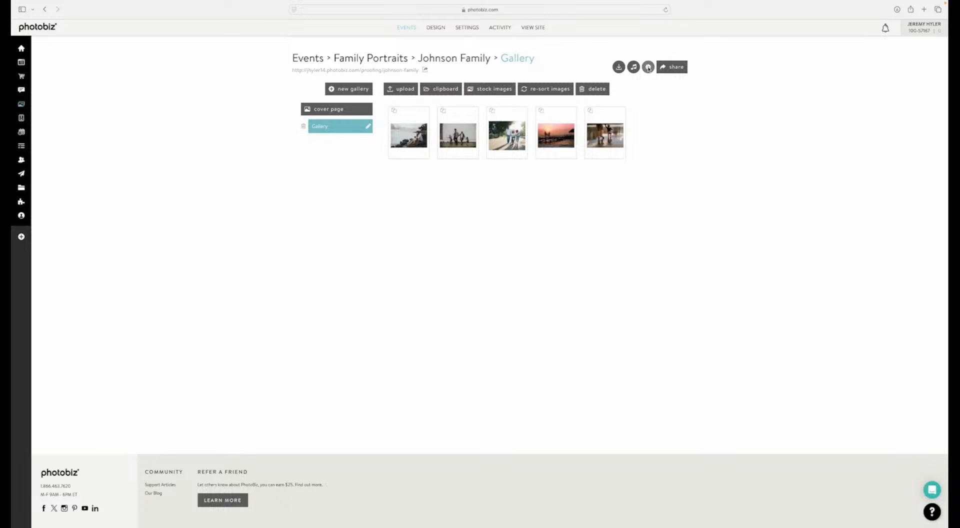
click(648, 68)
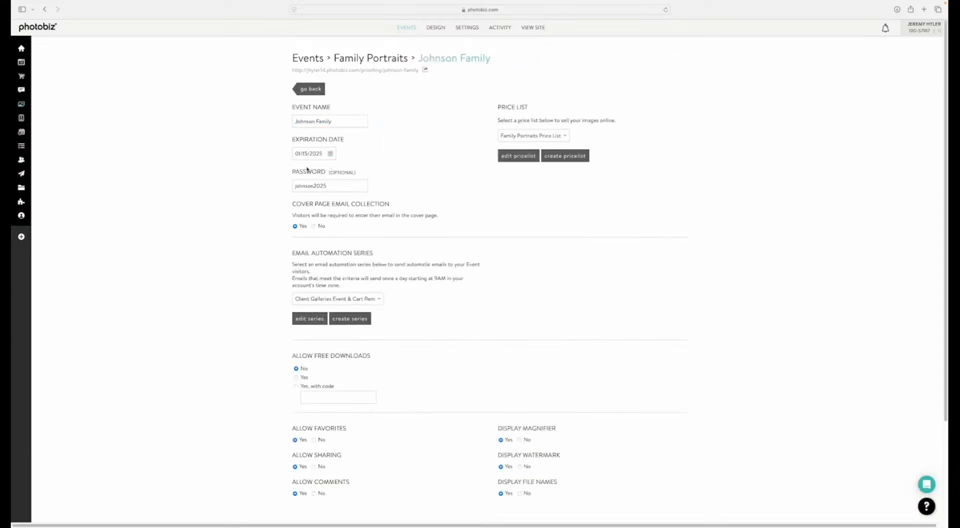
click(318, 88)
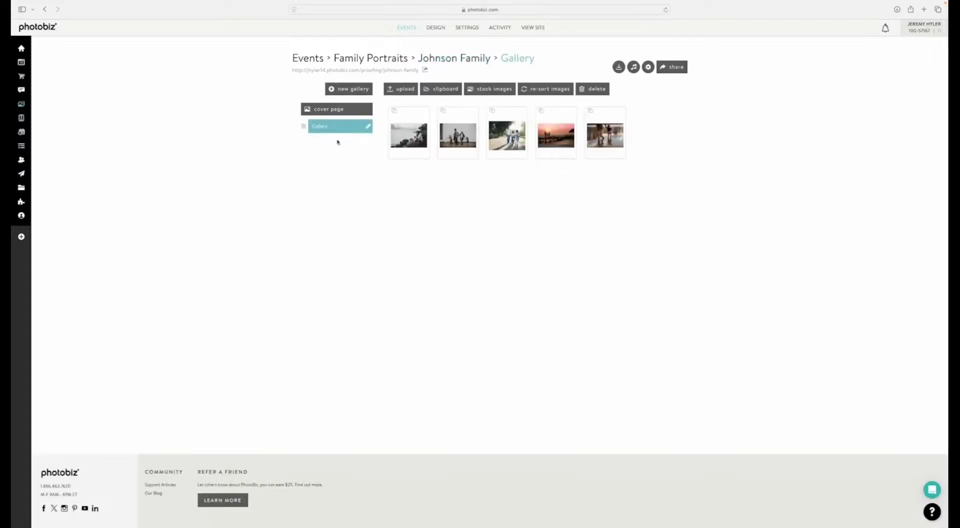
Step: Start an email invite for the event, add the two recipients' e-mail addresses as contacts, and continue to the message
click(673, 69)
click(674, 67)
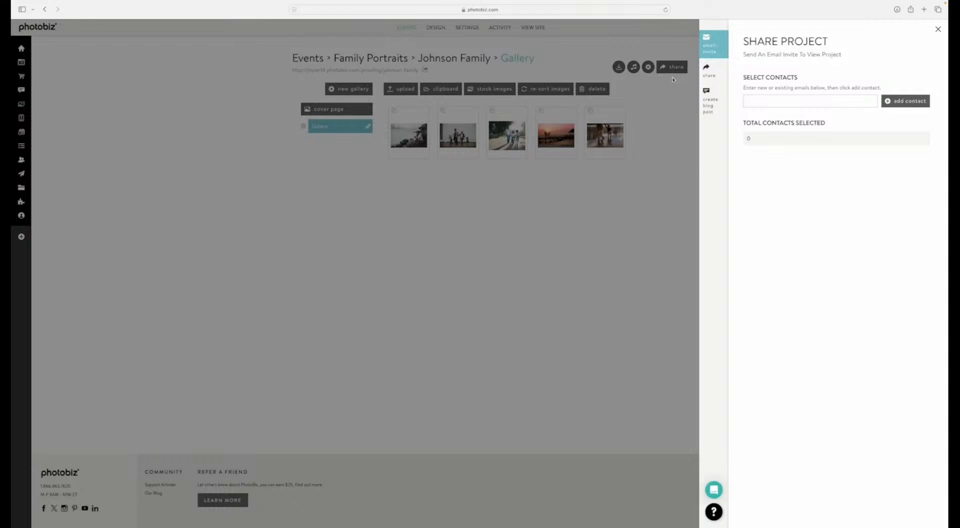
click(757, 103)
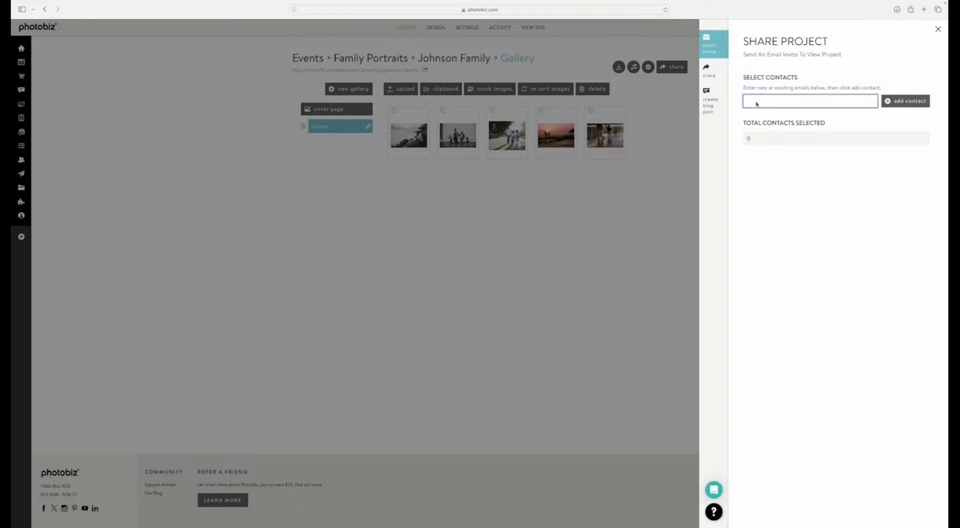
click(890, 100)
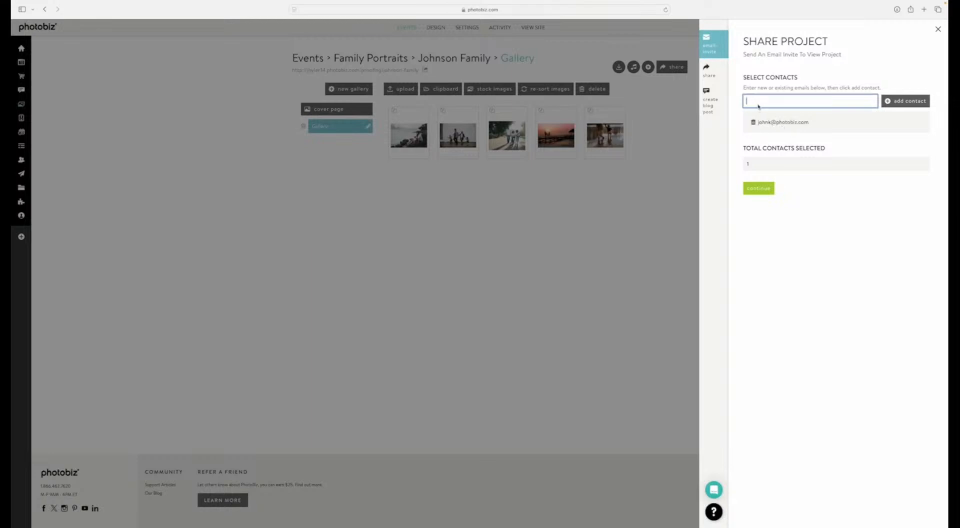
click(902, 101)
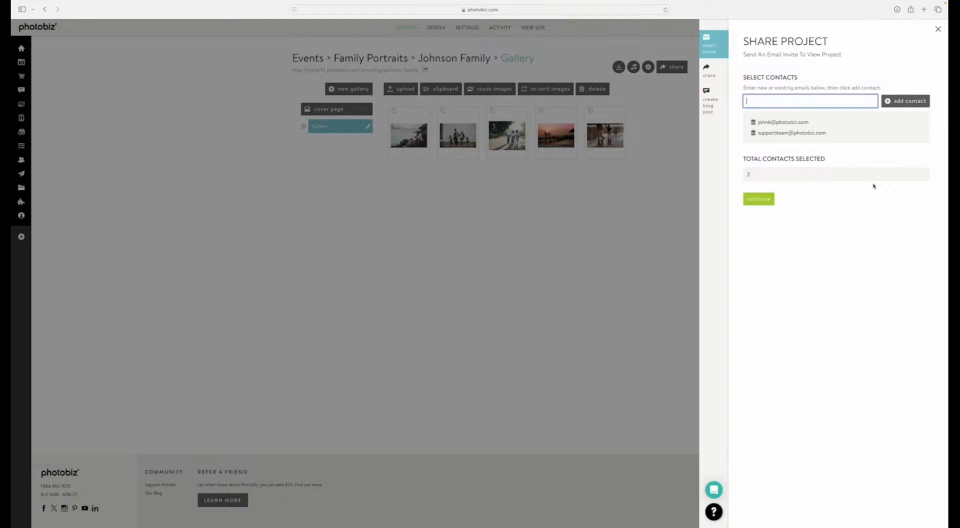
click(756, 203)
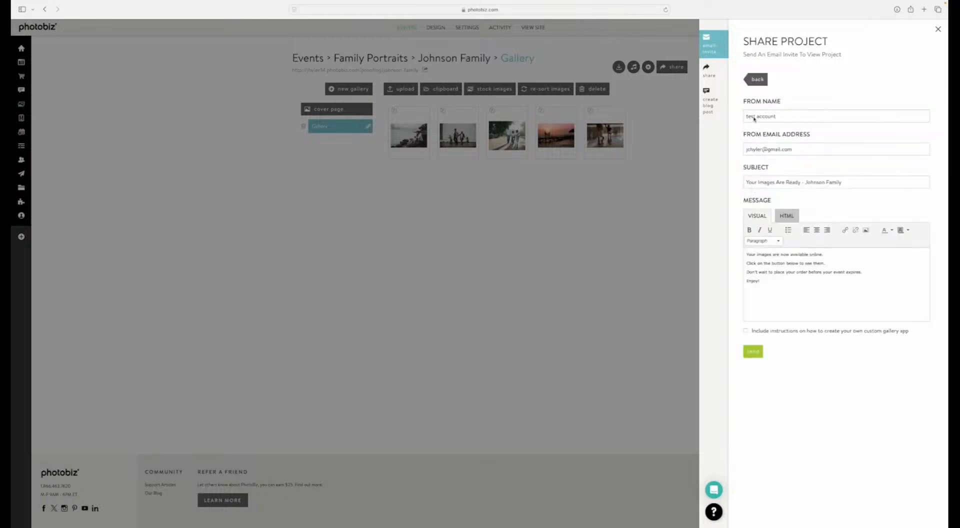
Step: Set the invite's From Name to PhotoBiz Master Class 2025
triple_click(767, 116)
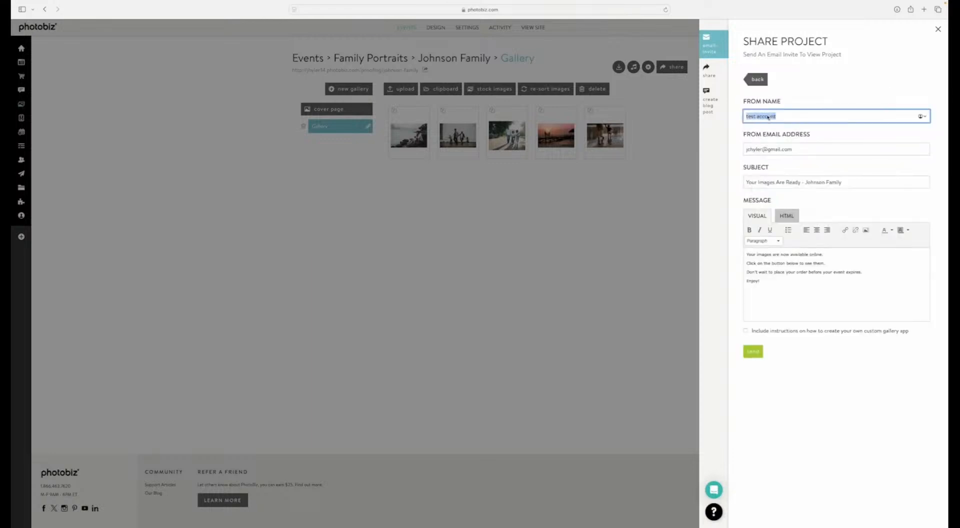
text(PhotoBiz Master Class 2025)
key(Tab)
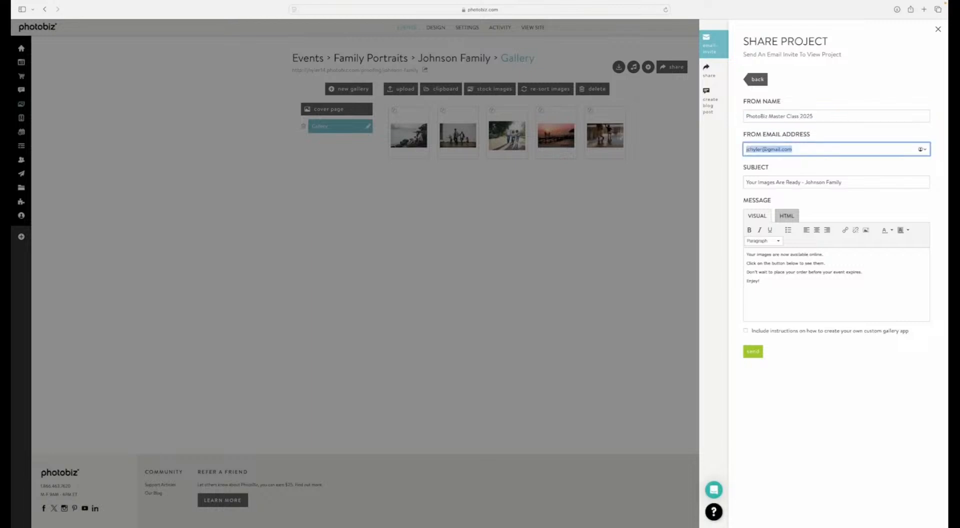
Step: Replace the invite's From Email Address with the sender's marketing e-mail and send the invitation
key(BackSpace)
key(Tab)
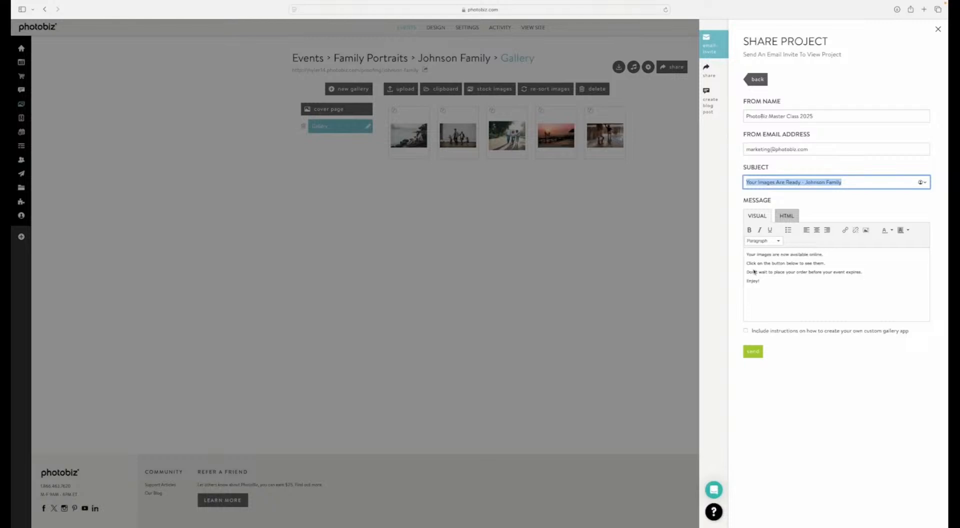
click(751, 352)
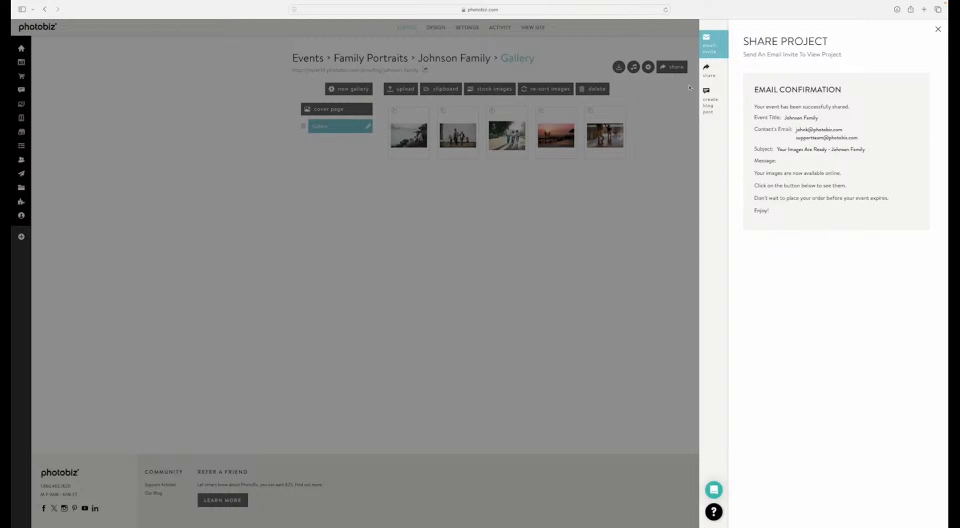
Step: View the event's copy link and social media sharing options
click(712, 73)
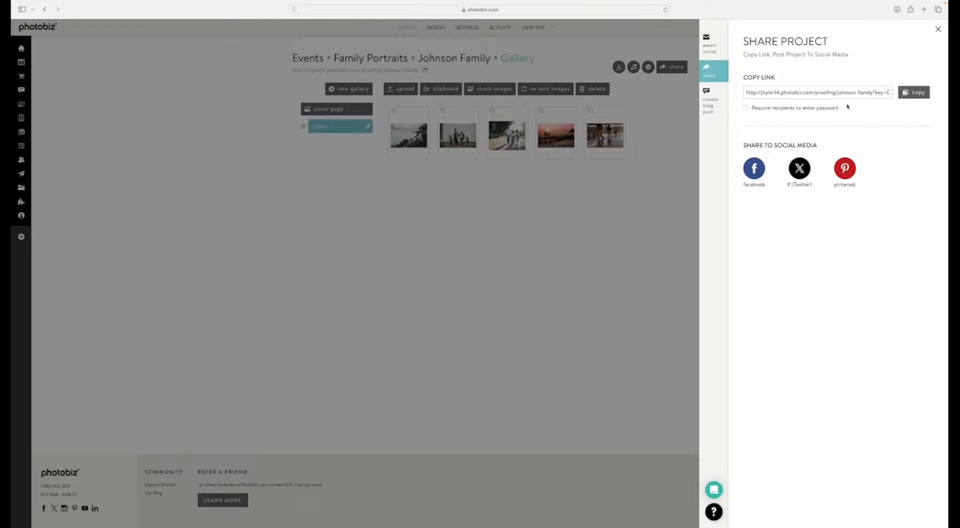
Step: Review the event's blog post sharing options and the PhotoBiz AI writing prompt, and close the sharing panel
click(708, 111)
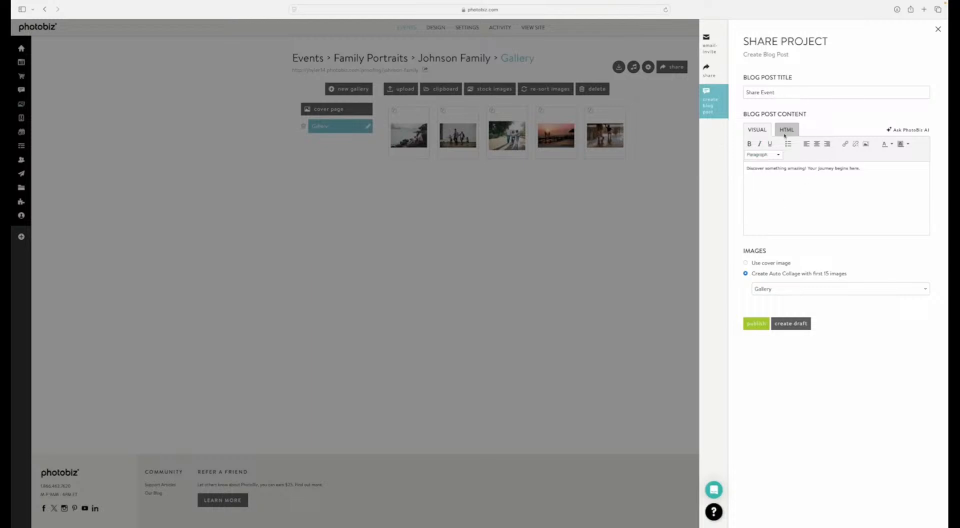
click(908, 131)
click(825, 148)
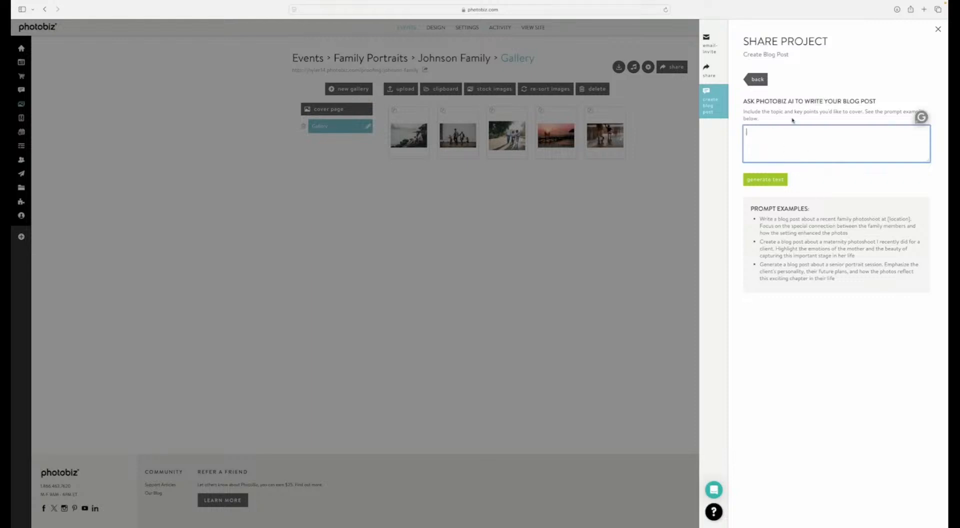
click(756, 78)
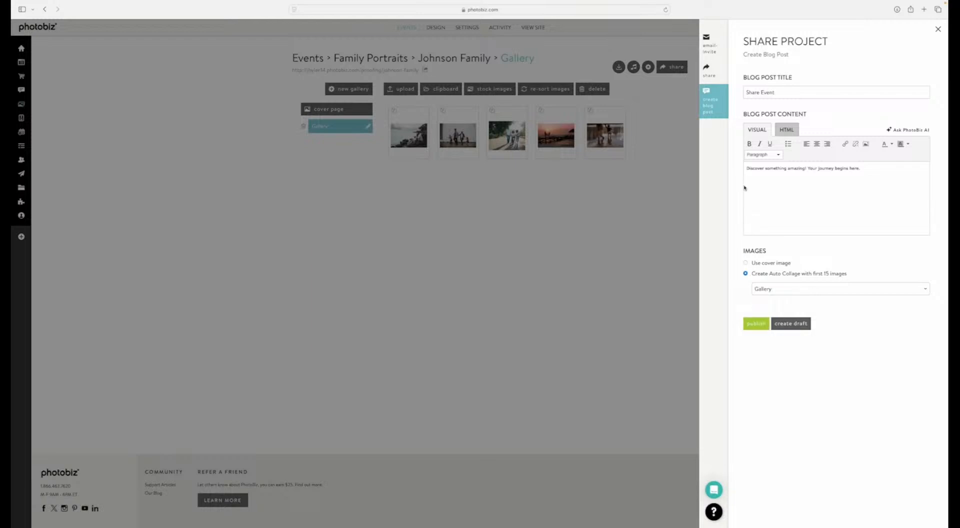
click(758, 327)
click(464, 264)
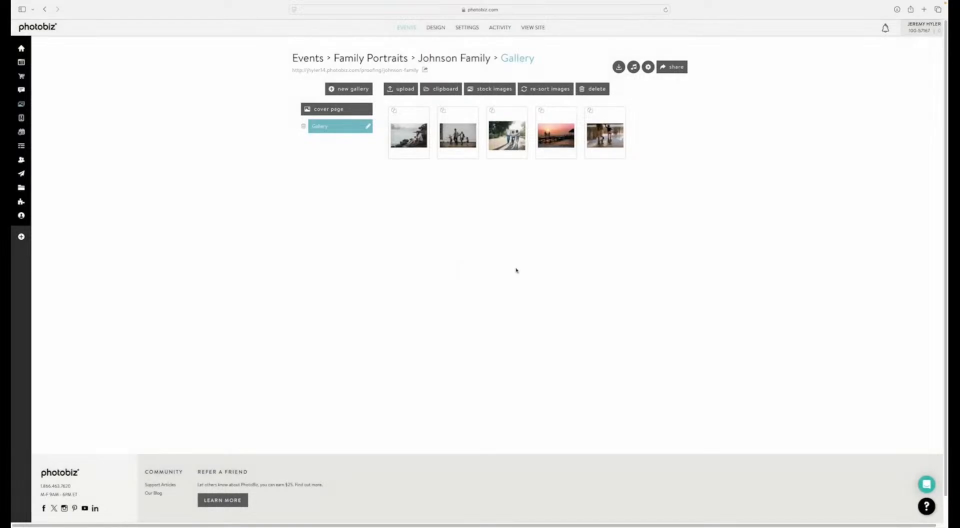
Step: Open the event's client gallery from its cover page, look over its images, and log out of it
mouse_move(25, 98)
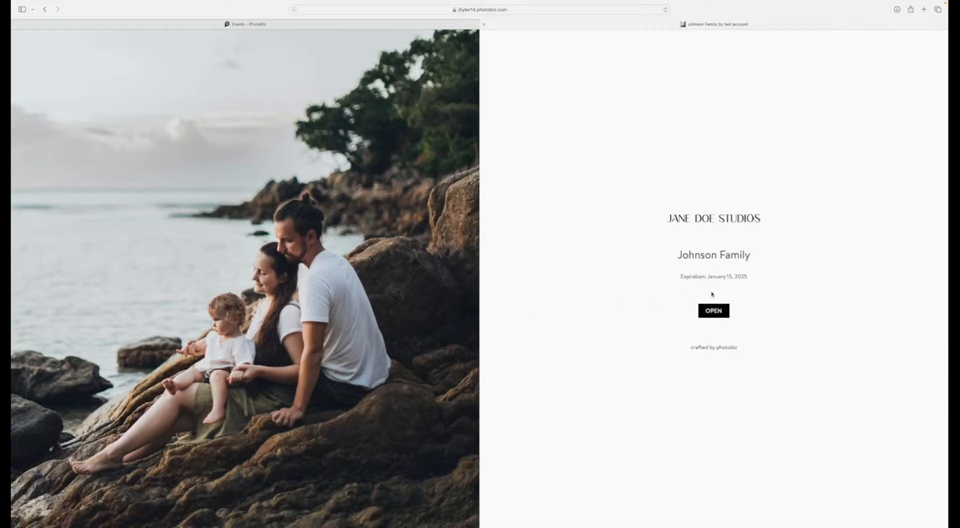
click(712, 311)
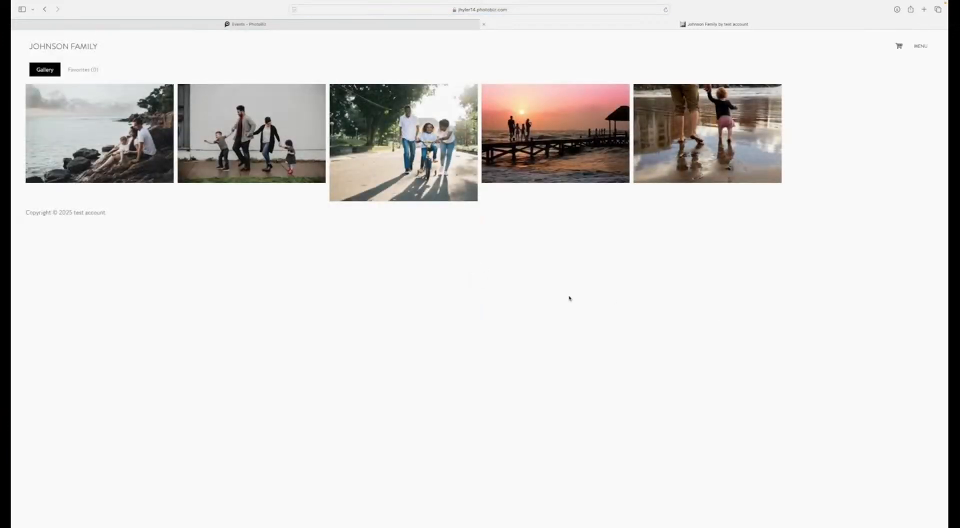
mouse_move(144, 171)
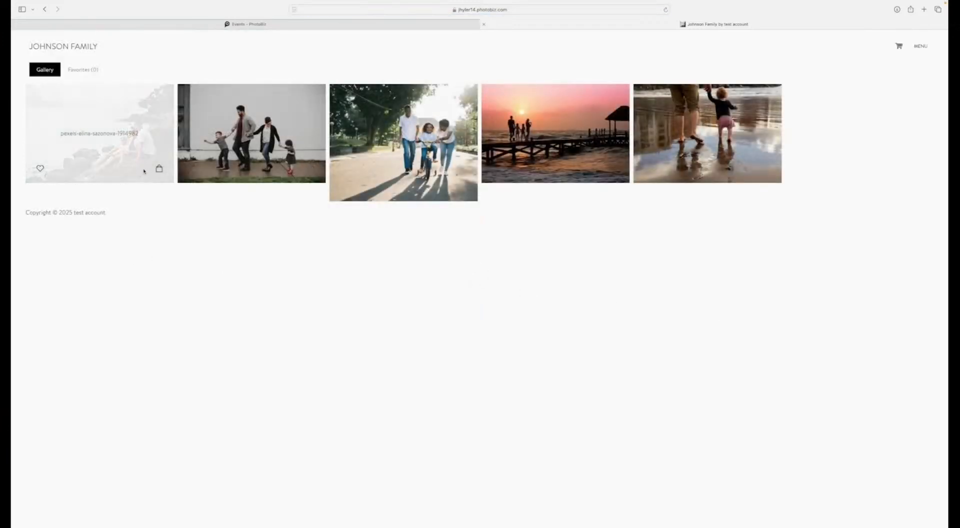
click(480, 10)
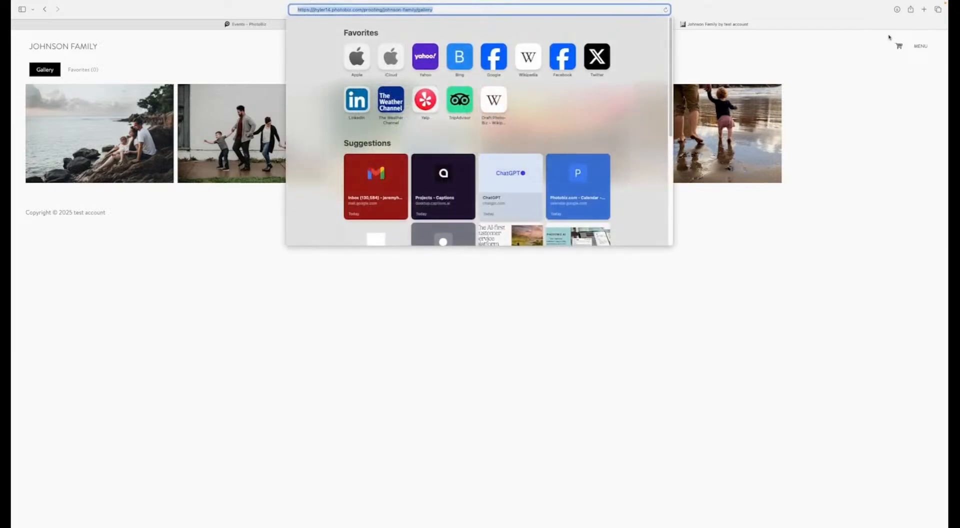
click(923, 47)
click(923, 47)
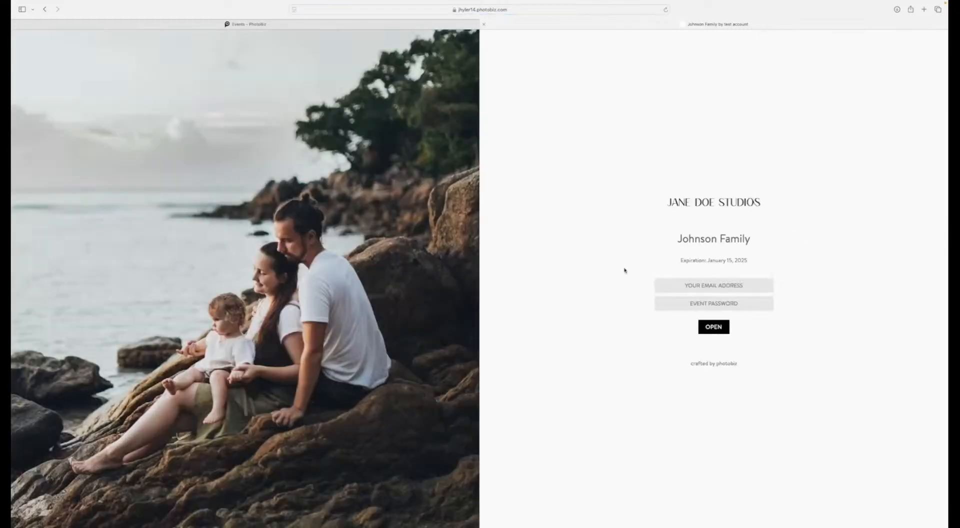
click(644, 253)
Step: Log in to the client gallery with the client's e-mail address and the event password, without saving the password
click(707, 287)
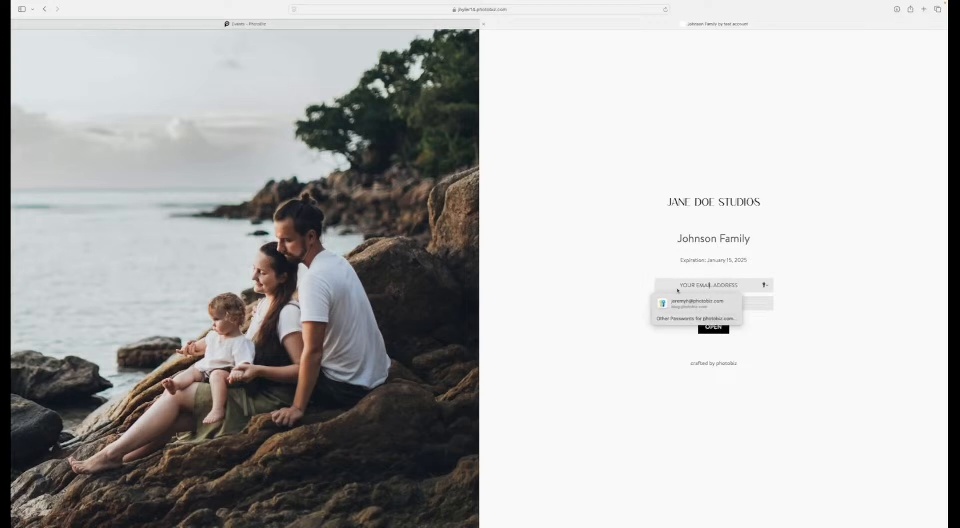
click(638, 289)
click(697, 283)
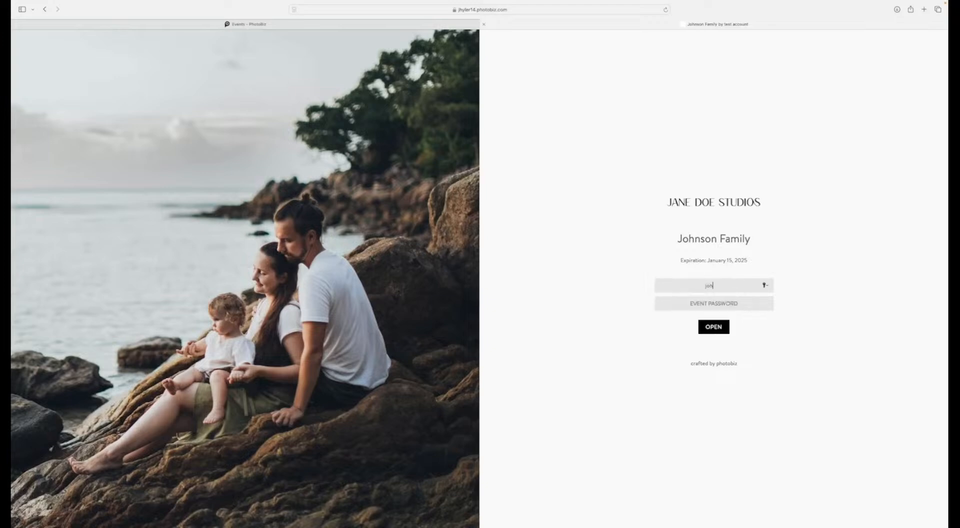
click(709, 303)
text(••••••••••)
click(718, 326)
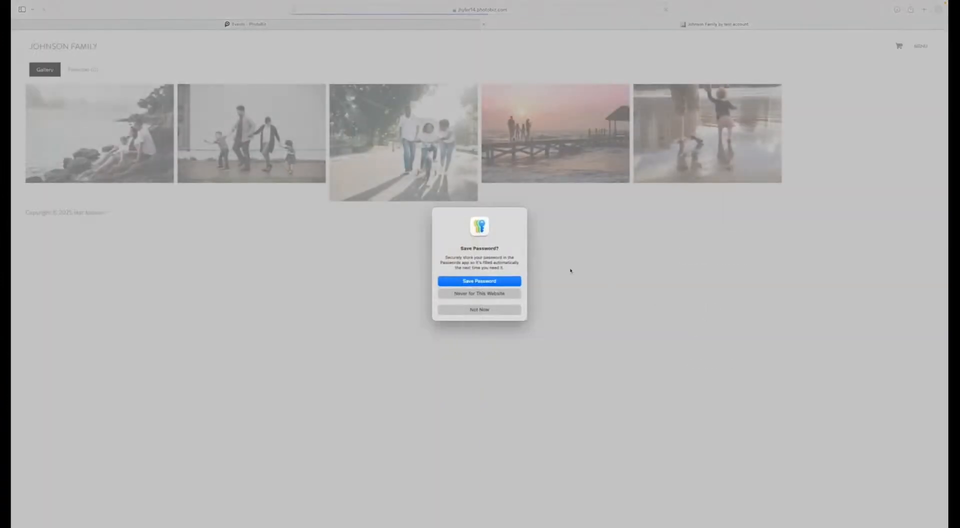
click(478, 313)
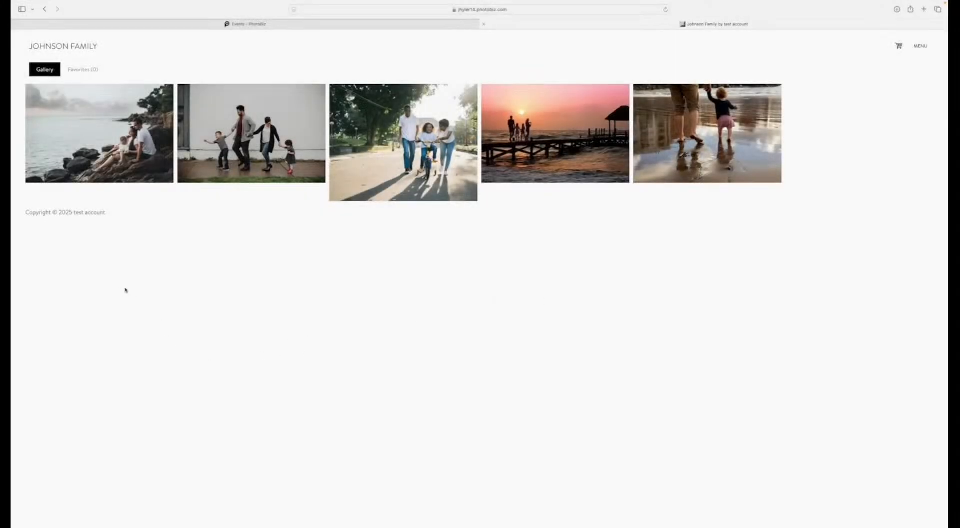
Step: Open the first photo of the family on the rocks, mark it as a favorite and inspect it enlarged
mouse_move(96, 153)
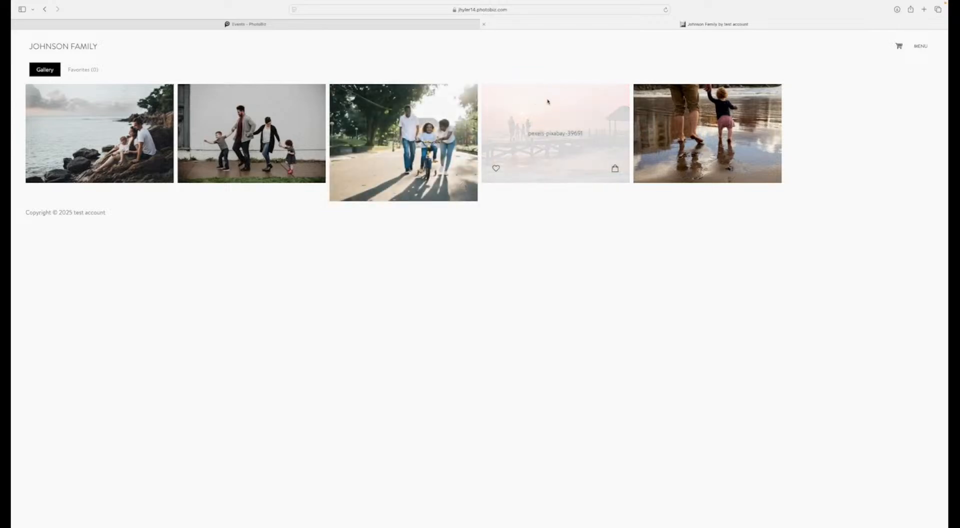
mouse_move(673, 159)
click(162, 164)
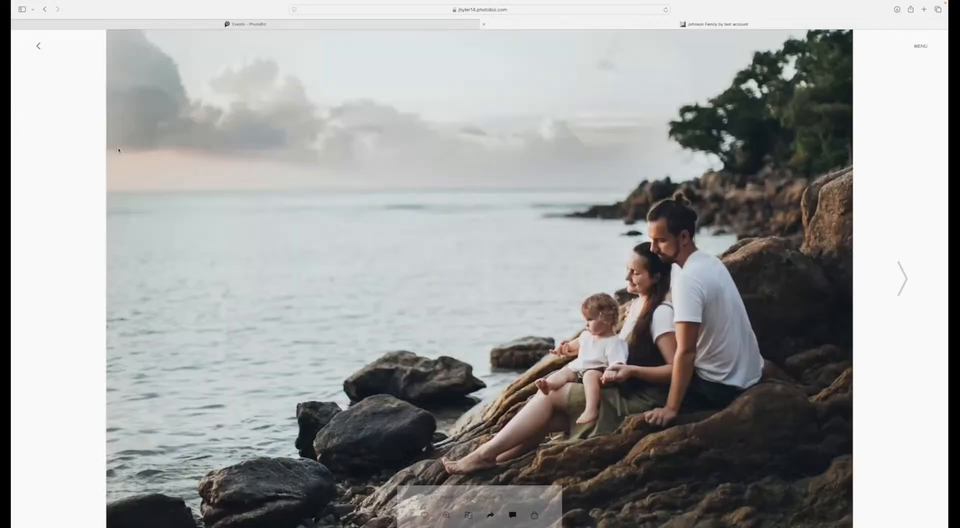
click(424, 515)
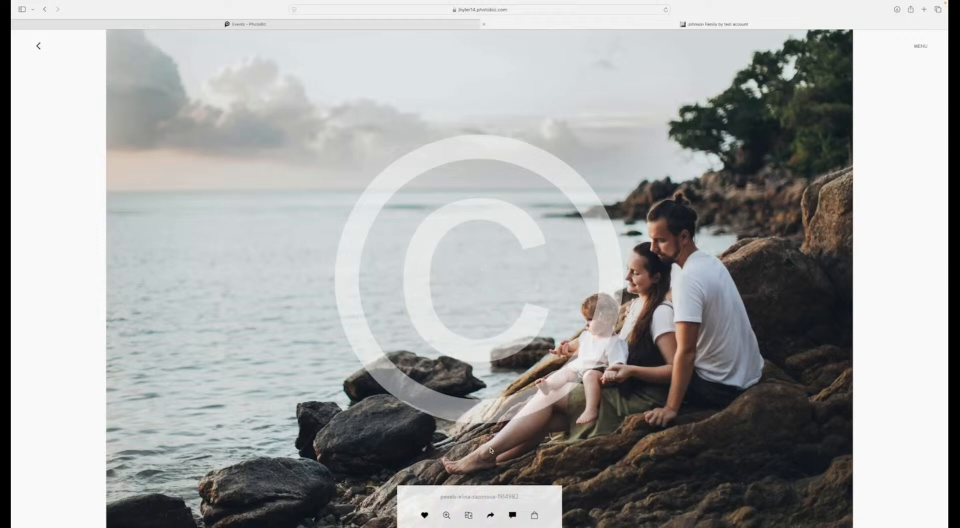
click(446, 516)
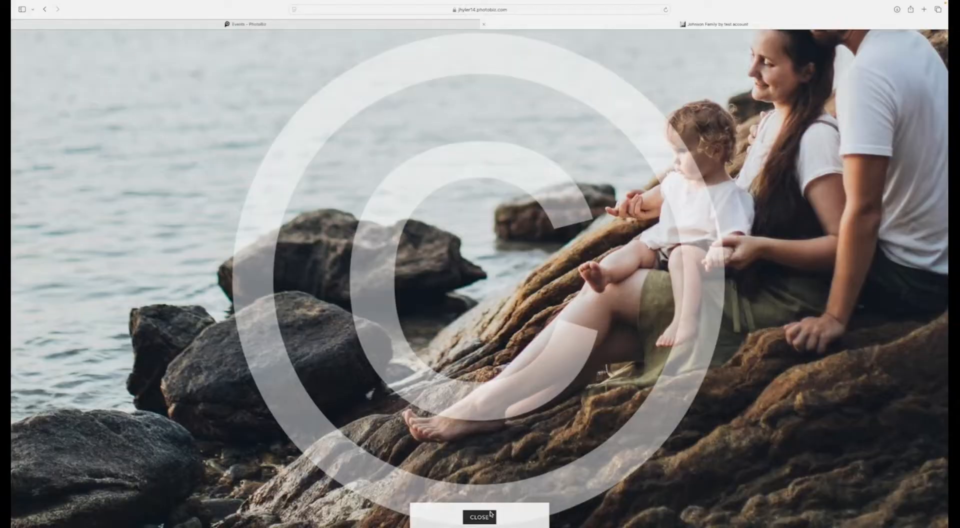
click(490, 515)
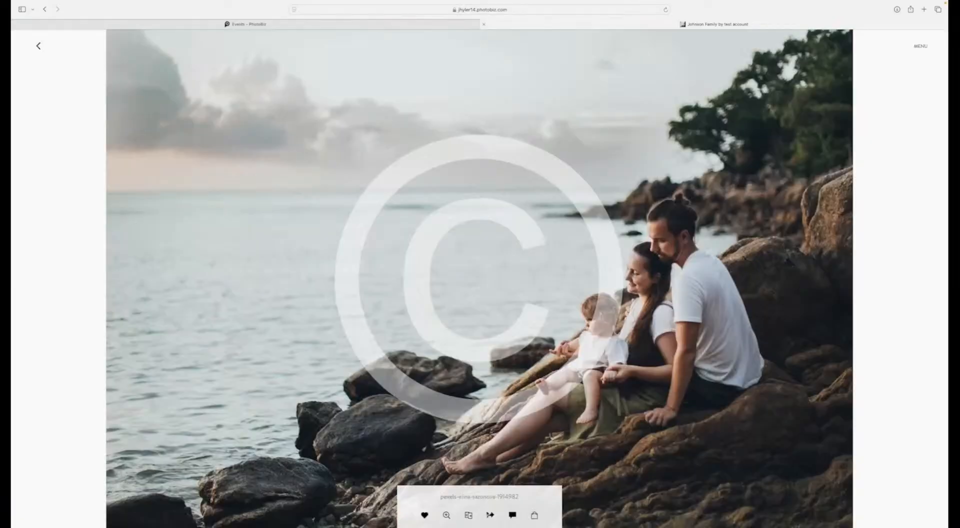
Step: Compare the photo with the next one of the family by the wall, select that one and check its sharing options
click(469, 515)
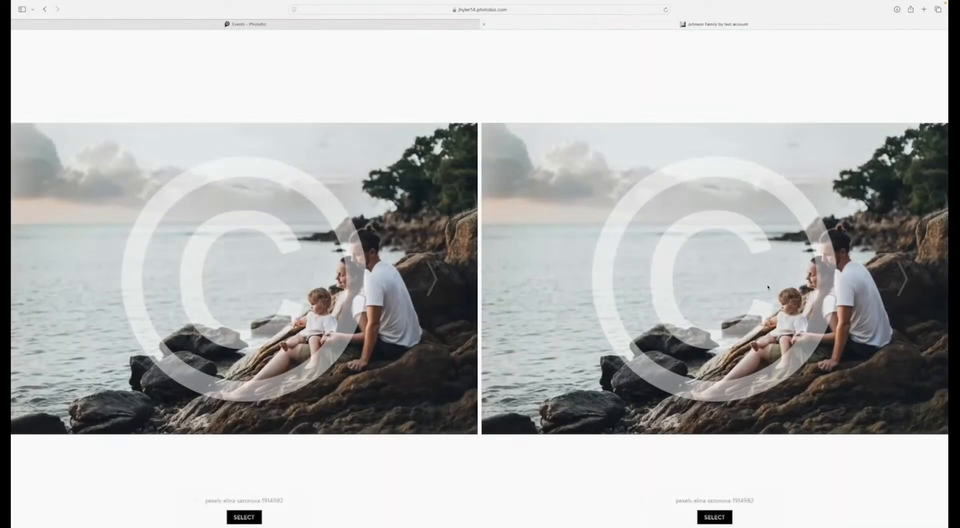
click(900, 288)
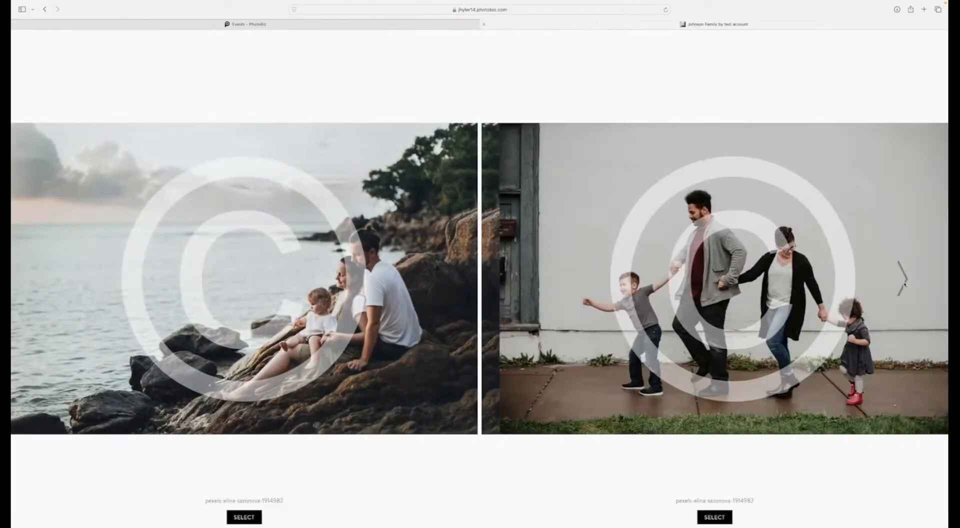
click(714, 517)
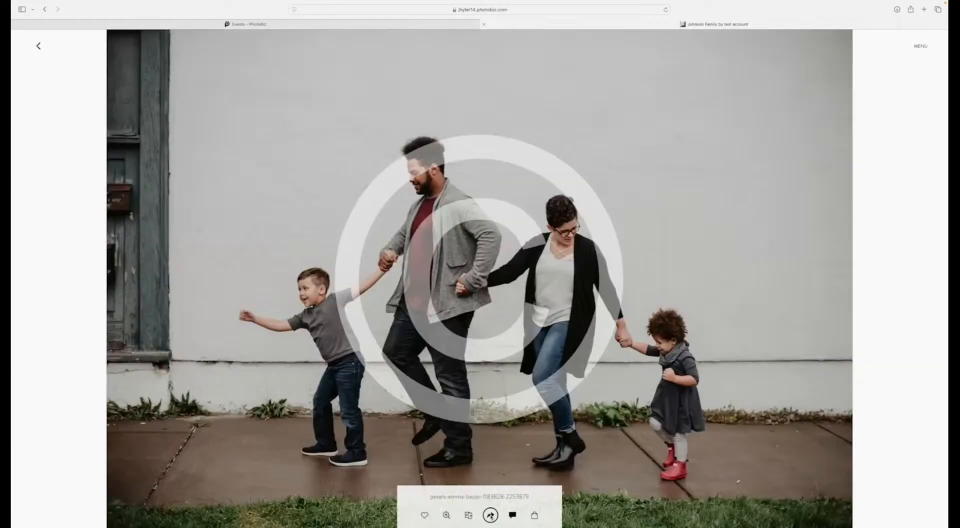
click(490, 515)
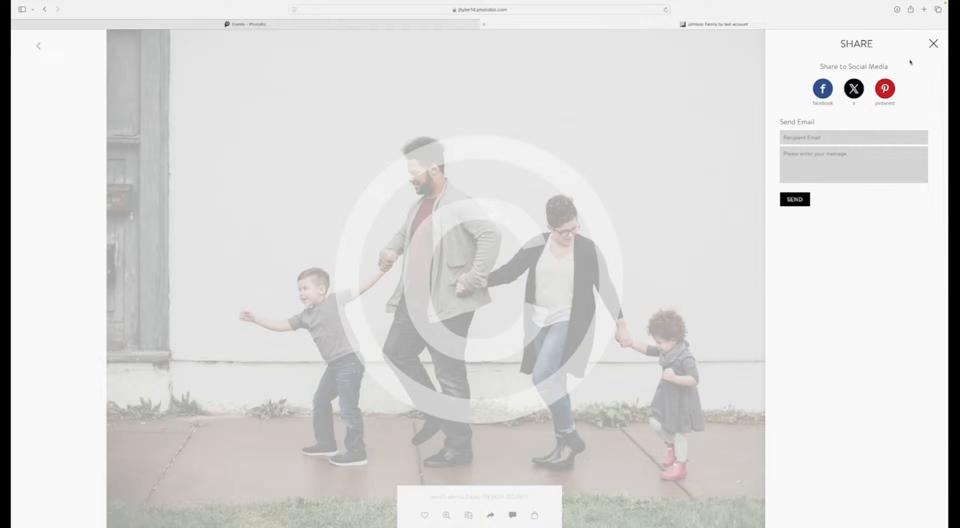
click(933, 44)
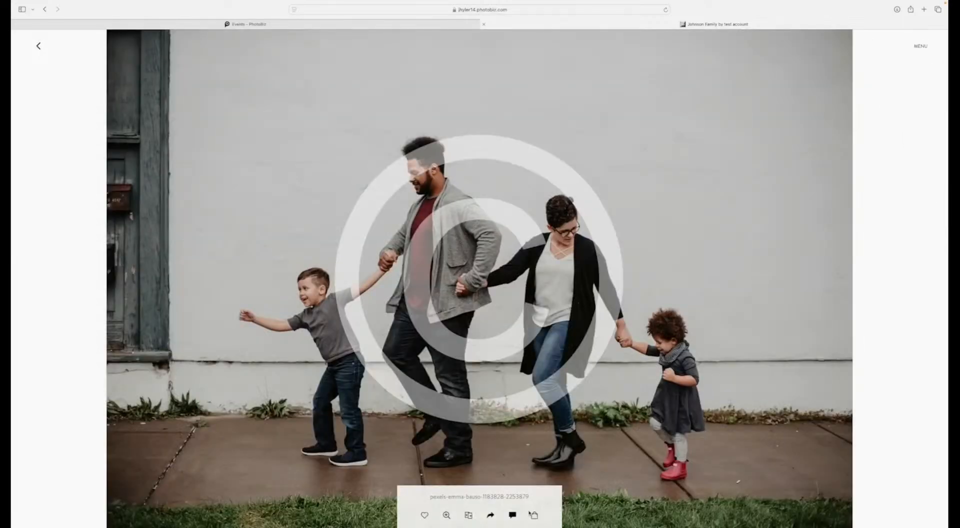
Step: Send the comment "Can I have this photo retouched?" on the photo of the family by the wall
click(513, 514)
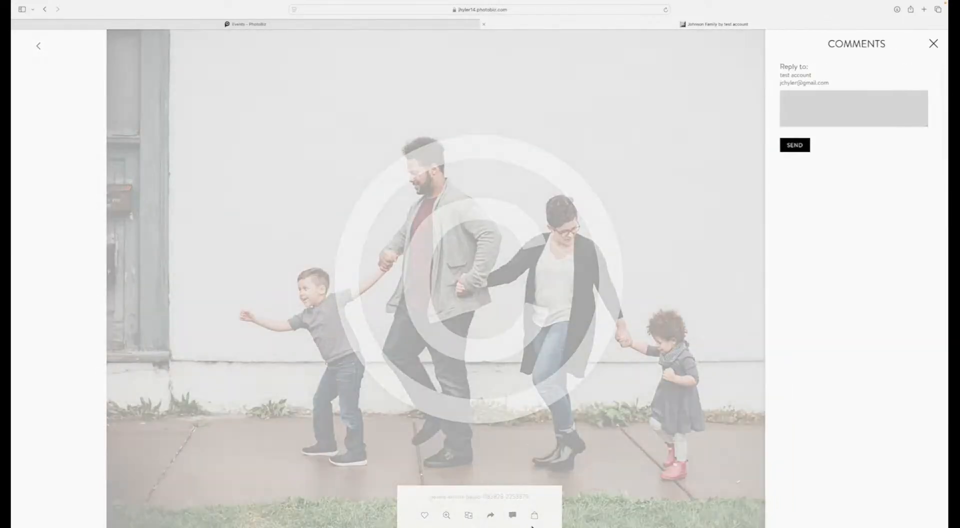
click(816, 114)
text(Can I have this photo retouched?)
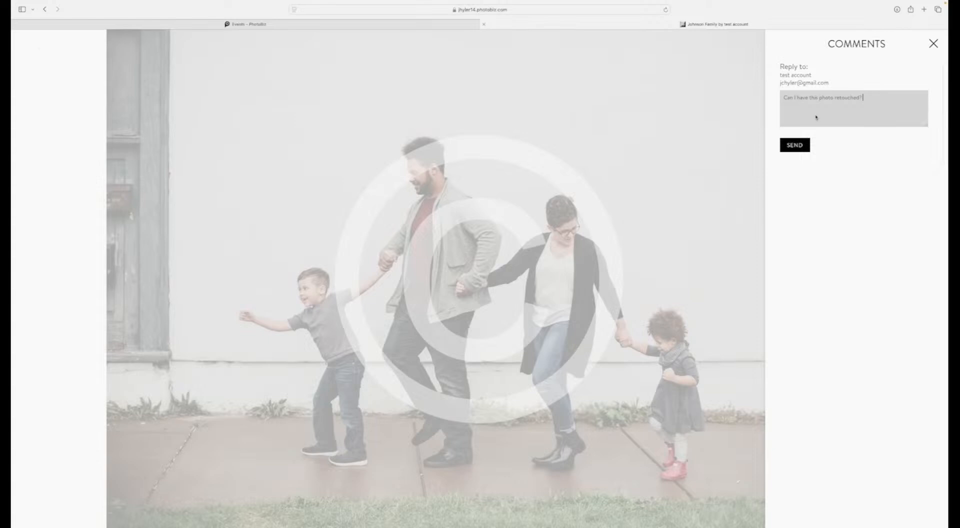
click(794, 145)
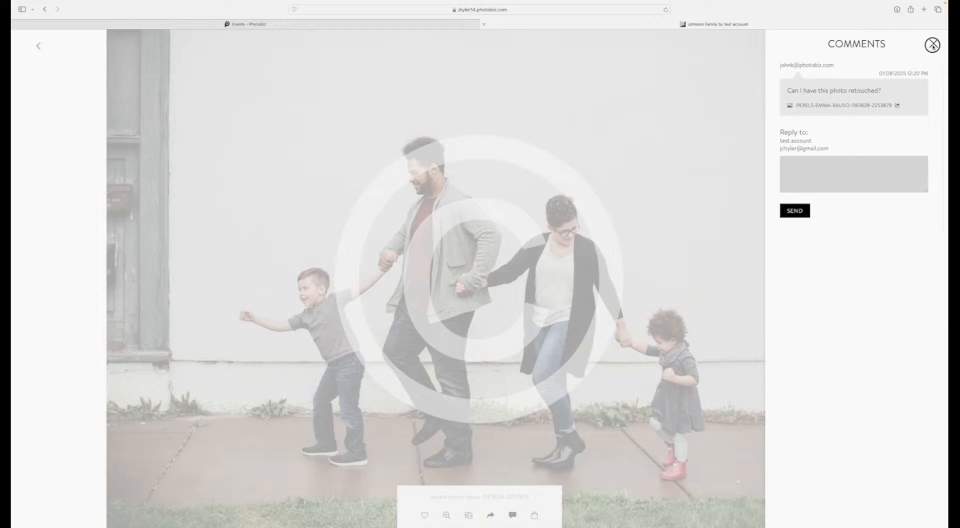
click(932, 45)
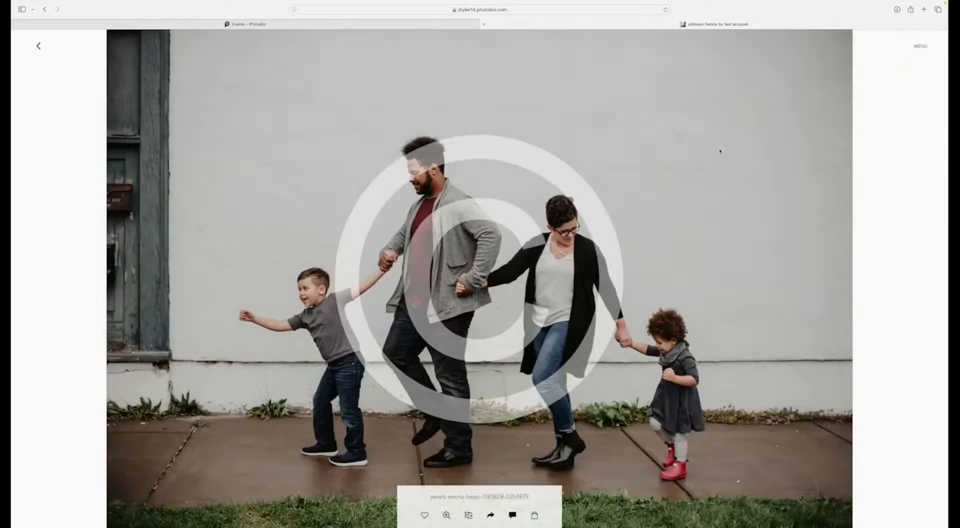
Step: Add the $50.00 Digital File Retouched of the photo by the wall to the cart
click(534, 515)
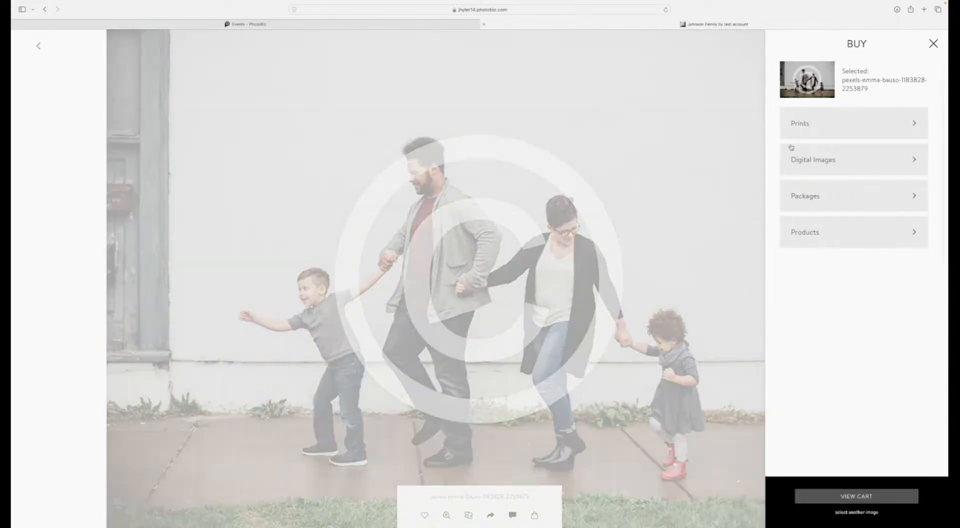
click(845, 118)
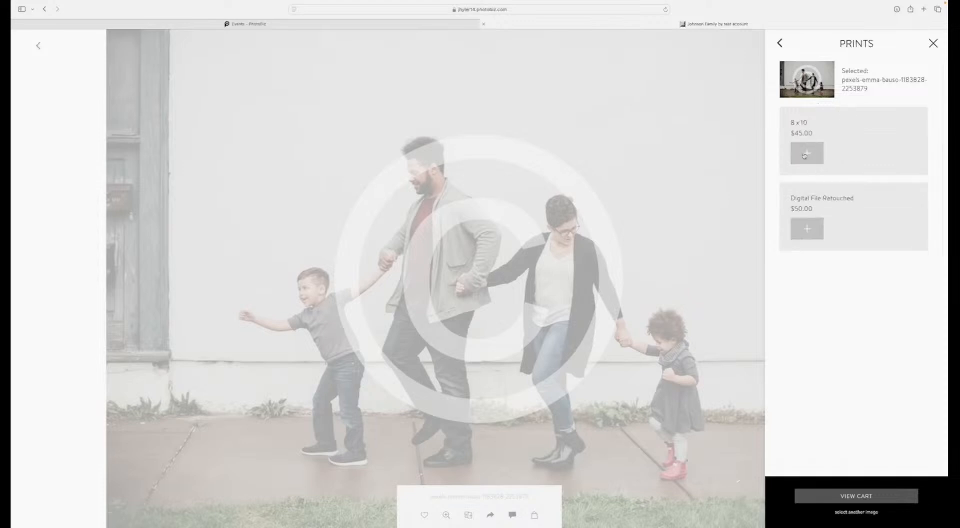
click(804, 225)
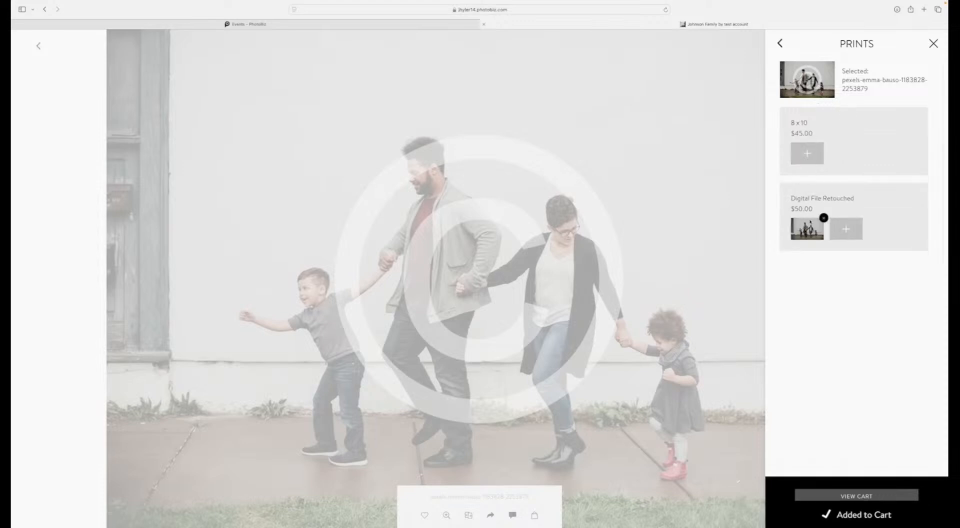
click(933, 43)
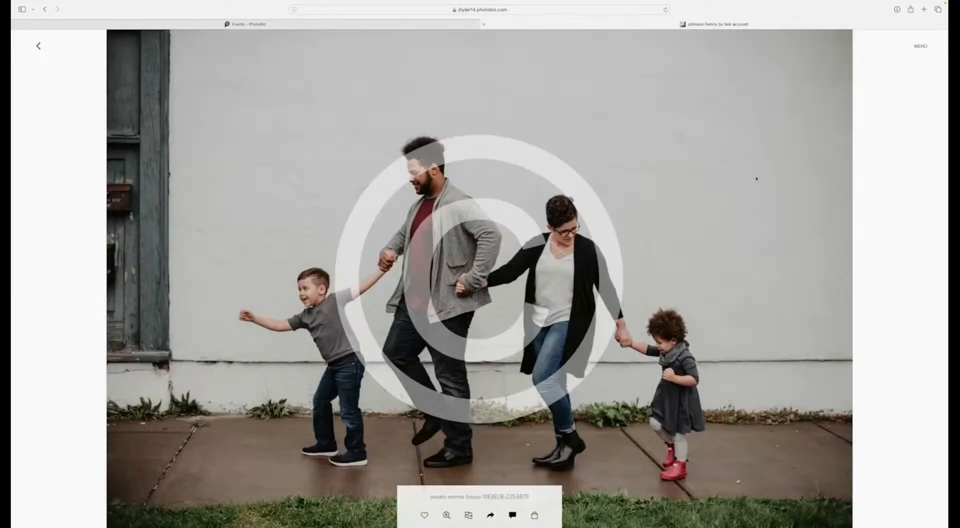
Step: Add a digital image of the bicycle photo to the cart and advance to the sunset pier photo
click(901, 276)
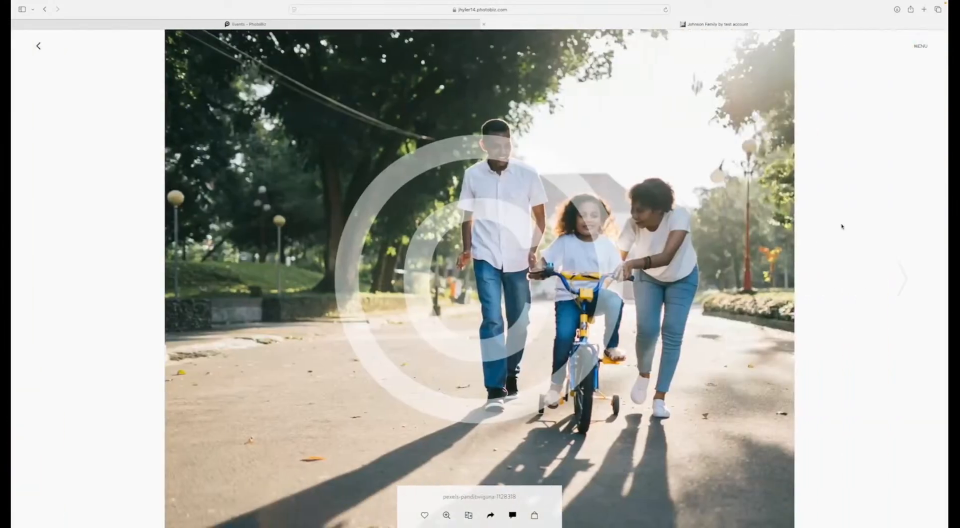
click(535, 515)
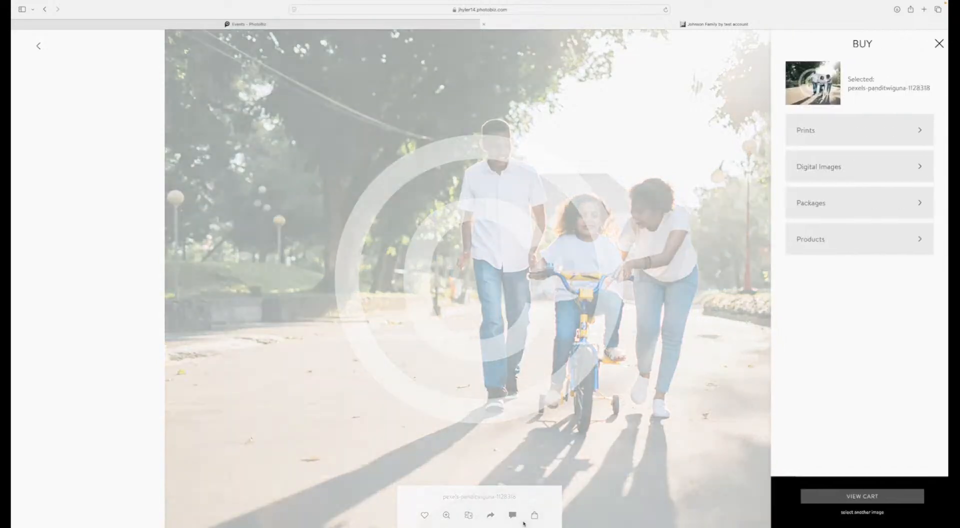
click(818, 168)
click(807, 161)
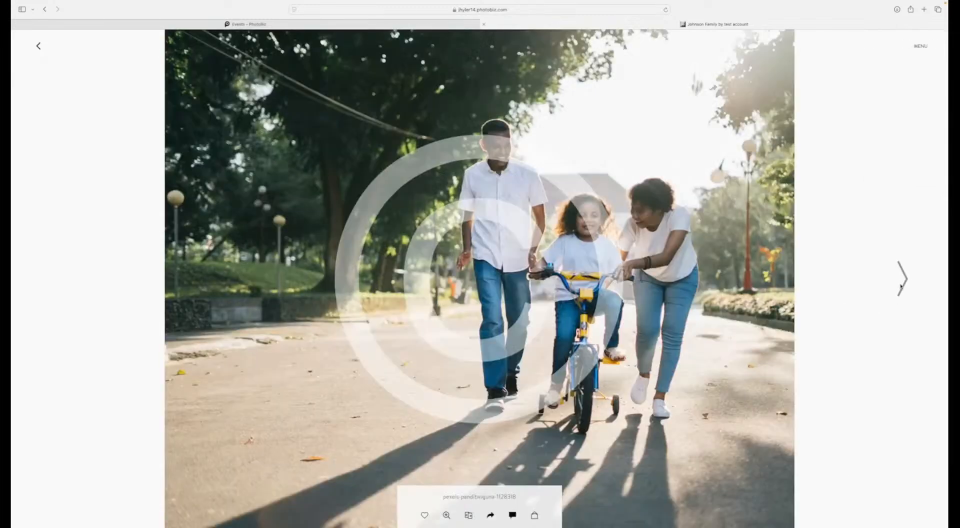
click(906, 281)
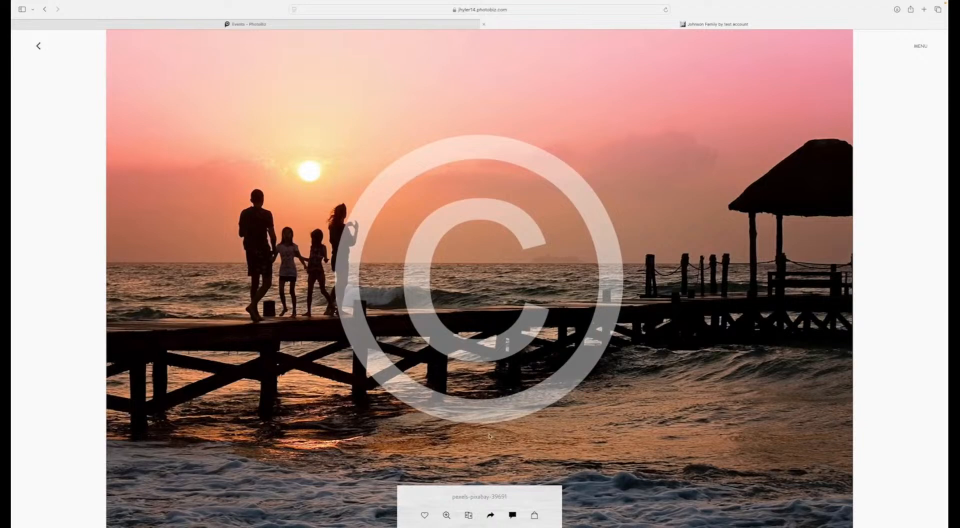
Step: Start a $150.00 Album order for the sunset pier photo with a Black cover and the Family Name personalization
click(534, 514)
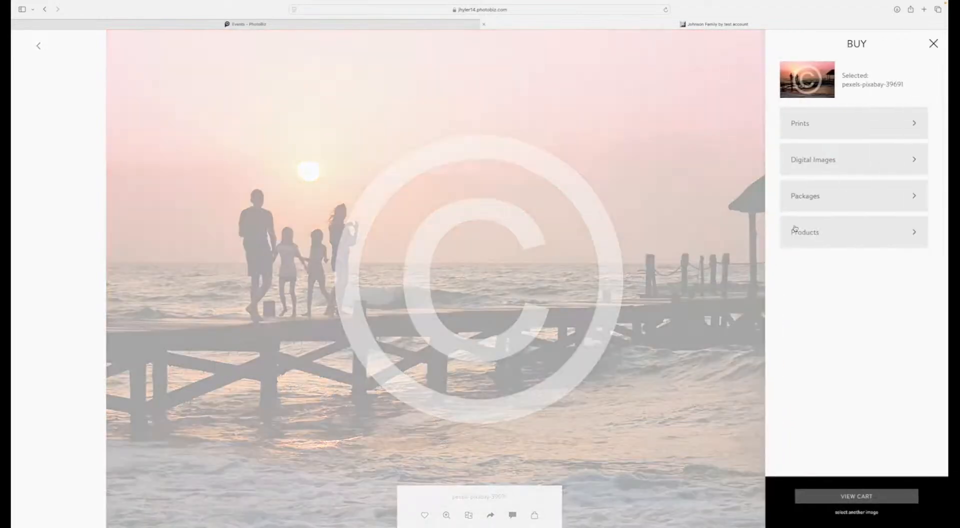
click(810, 239)
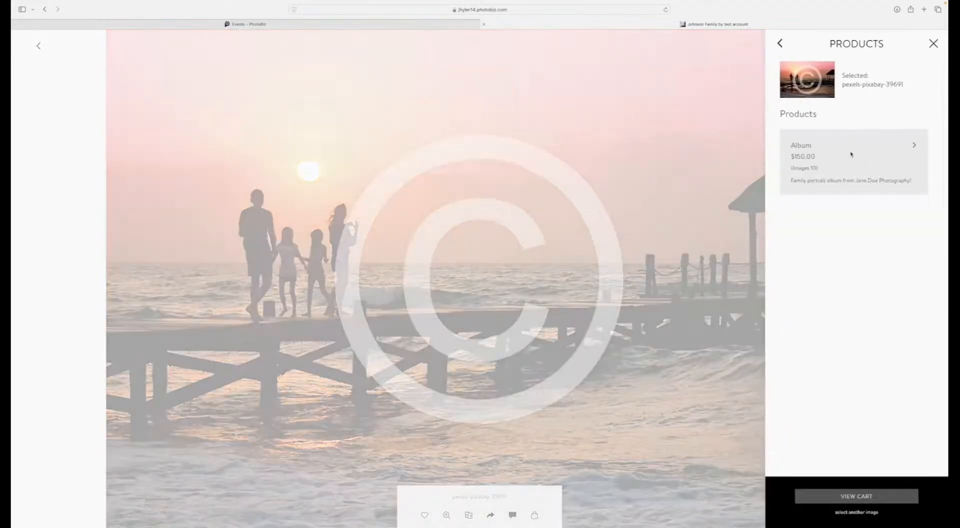
click(851, 155)
click(801, 166)
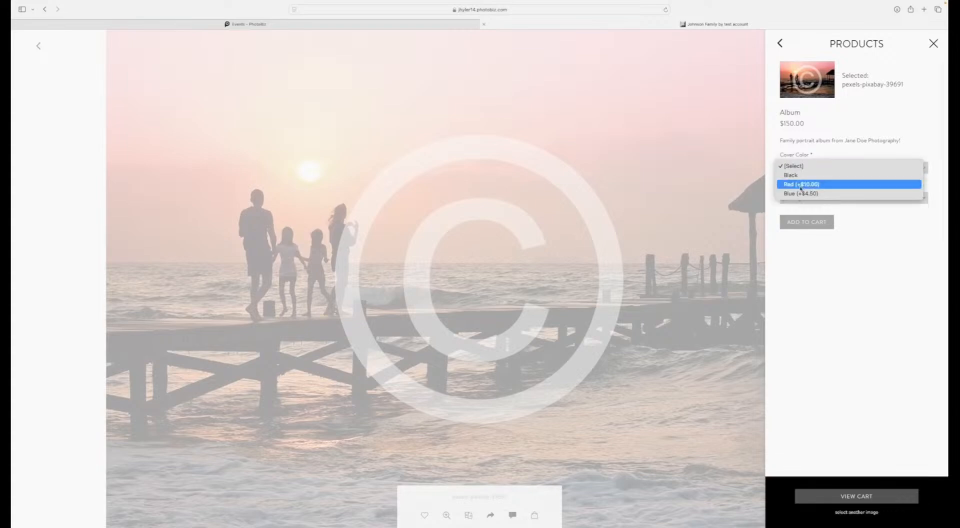
click(791, 175)
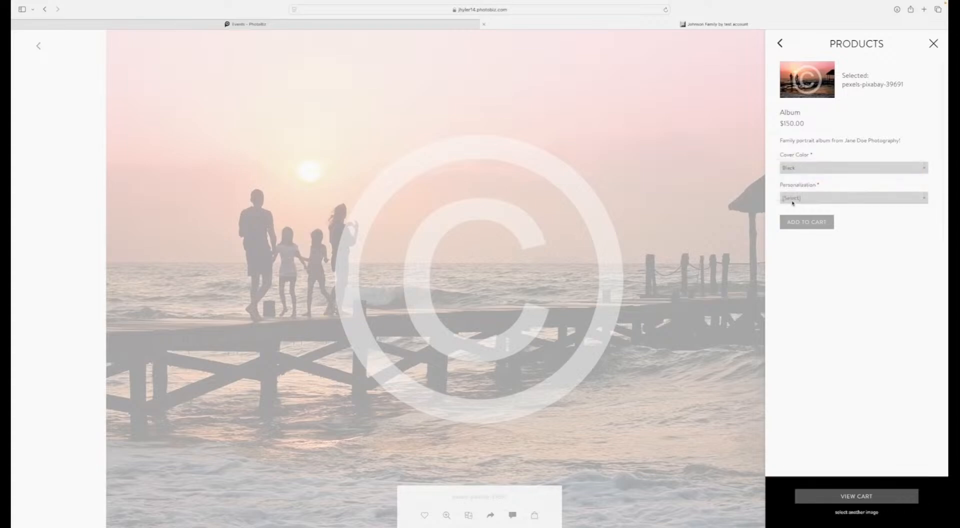
click(792, 198)
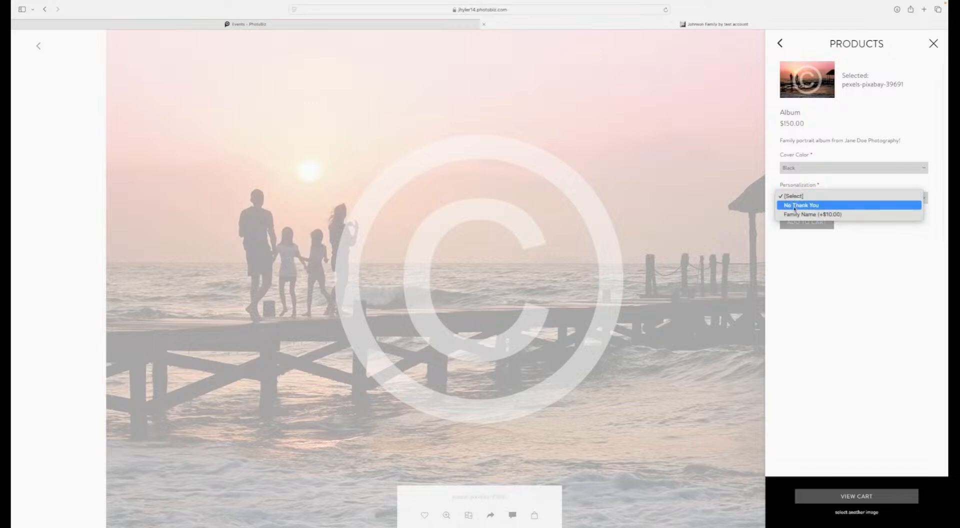
click(791, 214)
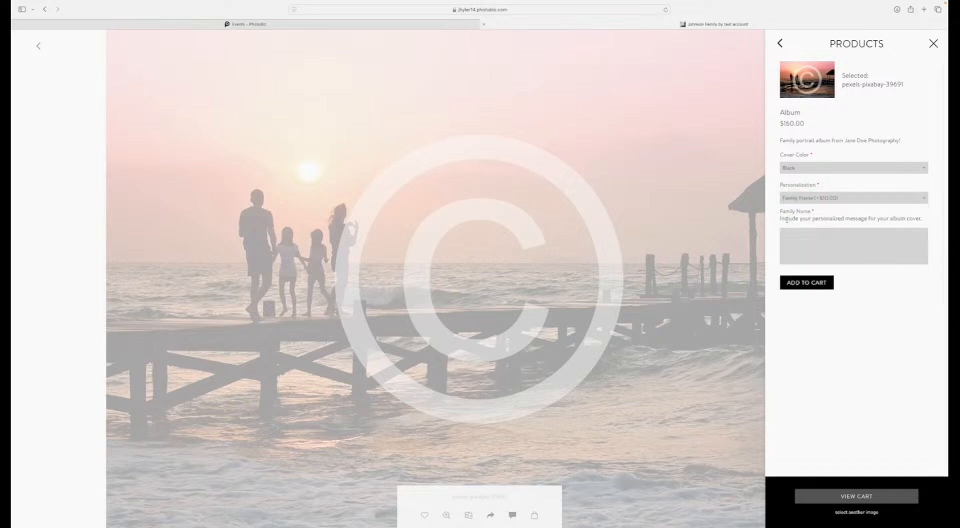
Step: Enter the family's name with 2025 as the album cover message, add the album to the cart and place the sunset pier photo in it
click(795, 250)
text(Johnson)
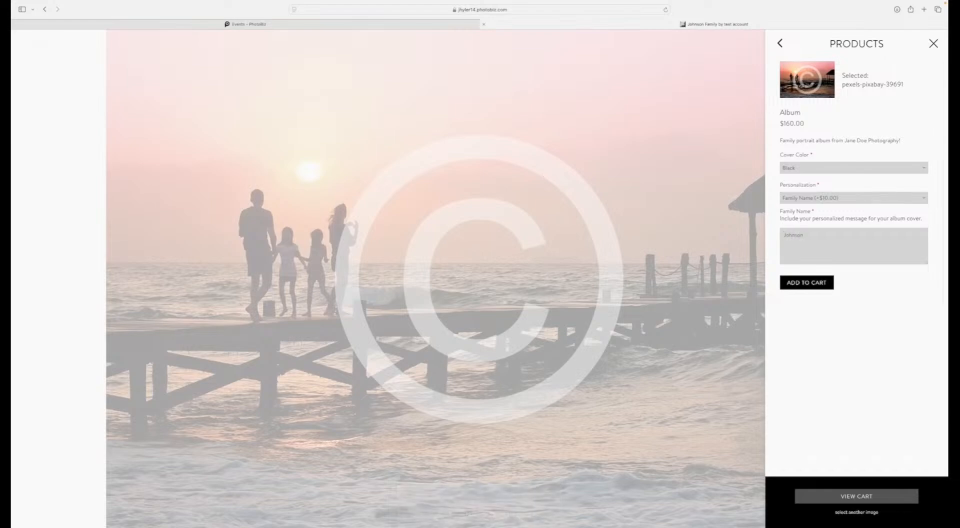
text( Family 2025)
click(794, 289)
click(803, 243)
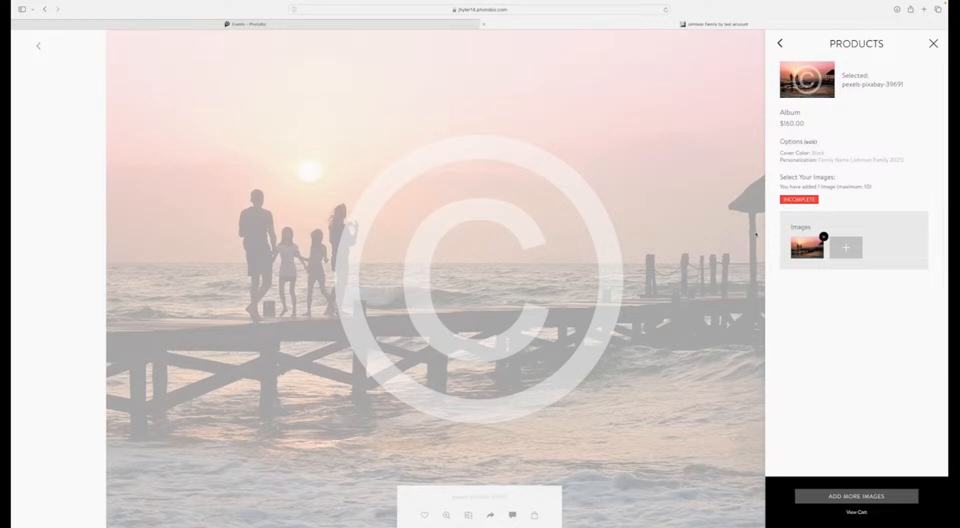
Step: Add the next photo, the barefoot toddler walking on the beach, as the album's second image
click(753, 231)
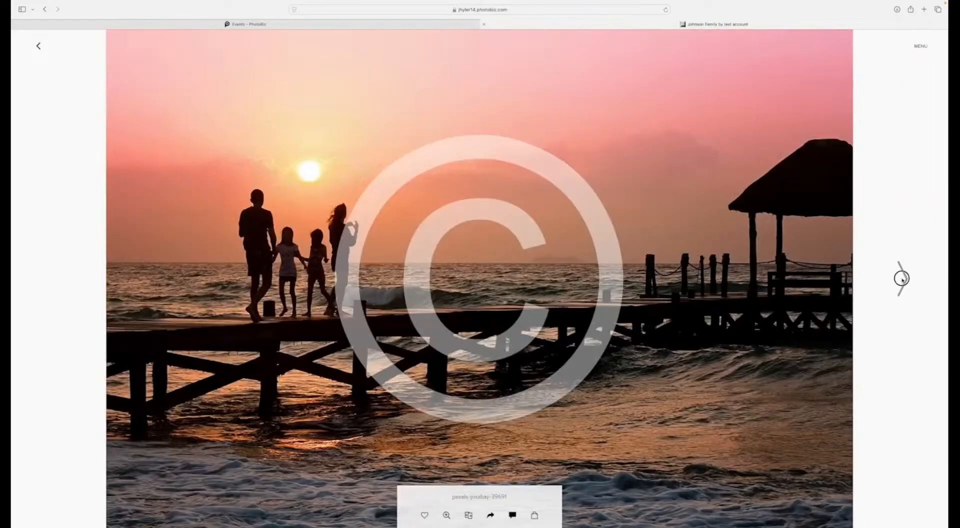
click(901, 279)
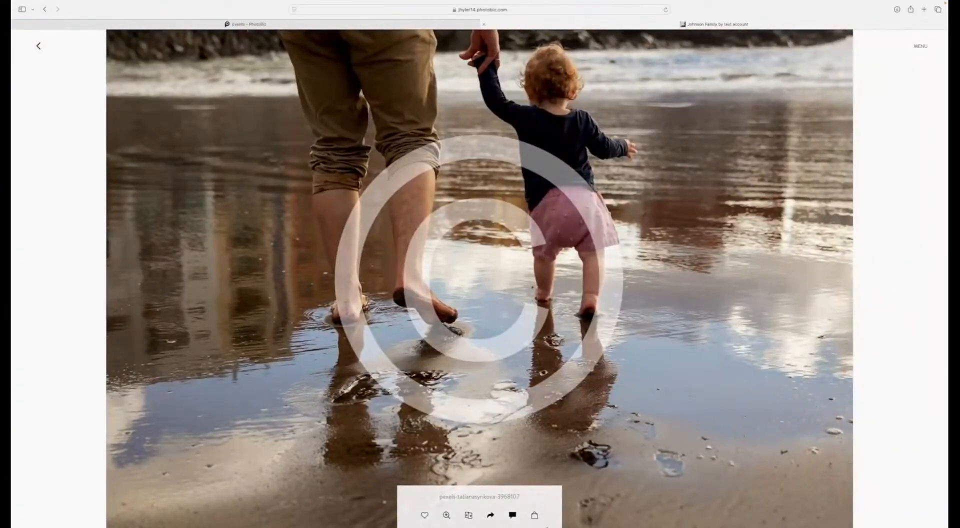
click(534, 516)
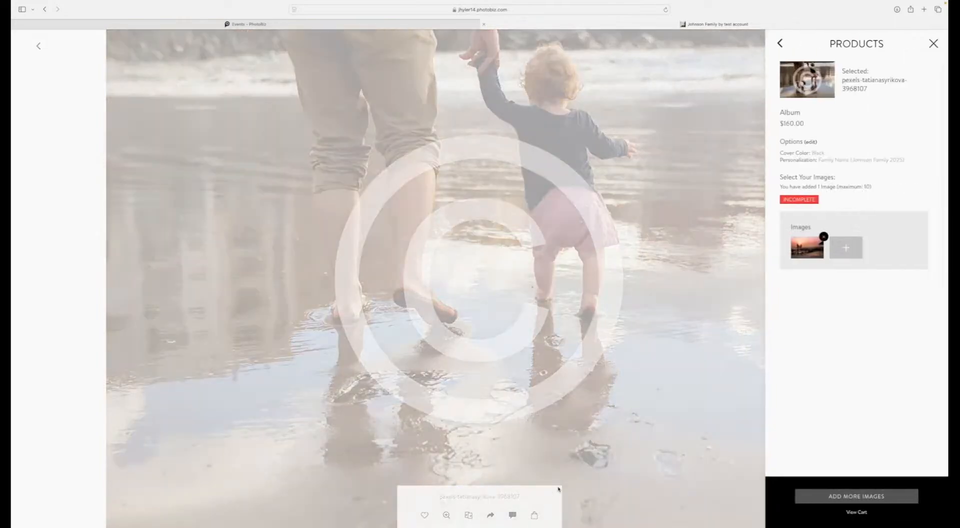
click(845, 246)
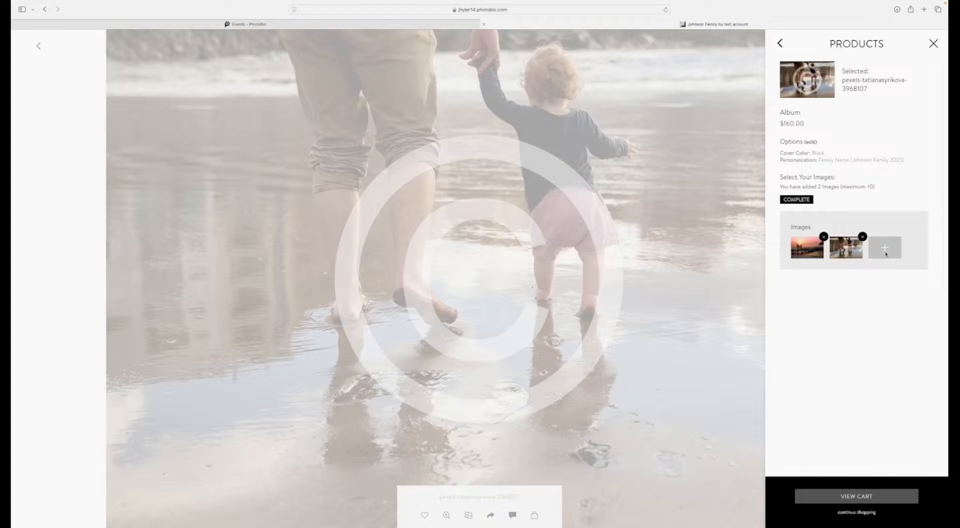
Step: Fill the album's remaining image slots with the same toddler beach photo up to the maximum of 10
click(885, 252)
click(806, 281)
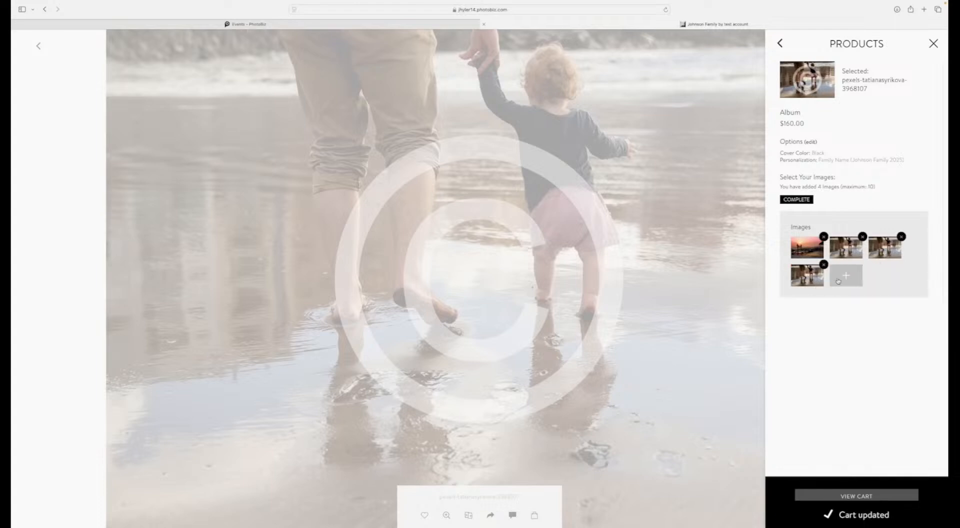
click(838, 280)
click(880, 274)
click(820, 308)
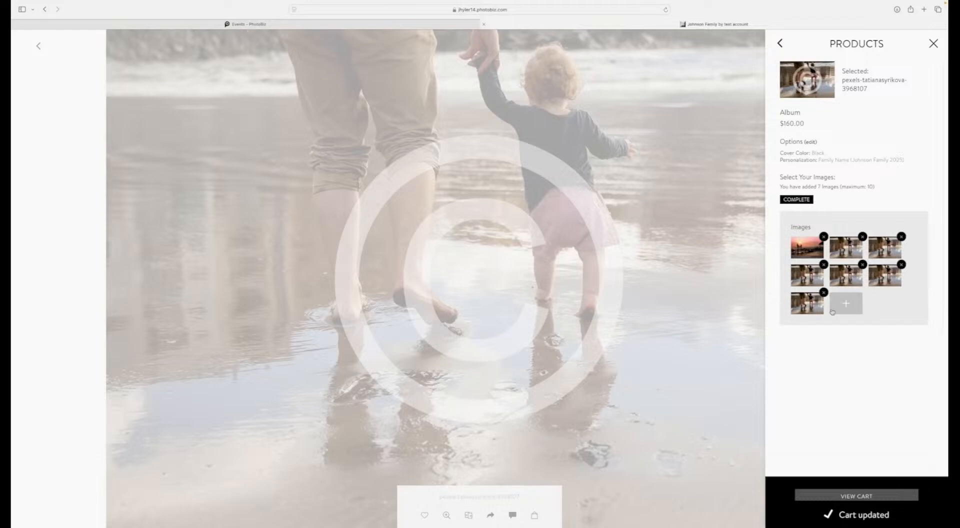
click(844, 306)
click(872, 309)
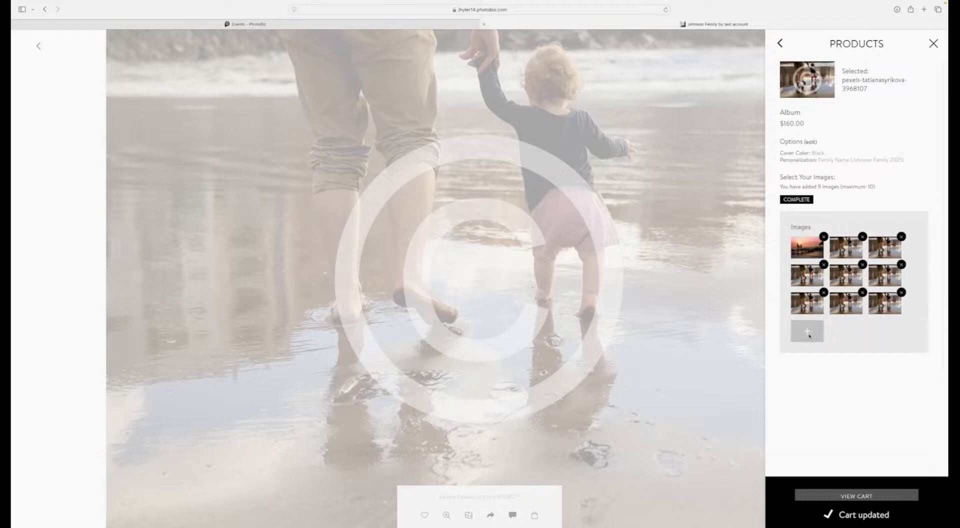
click(808, 332)
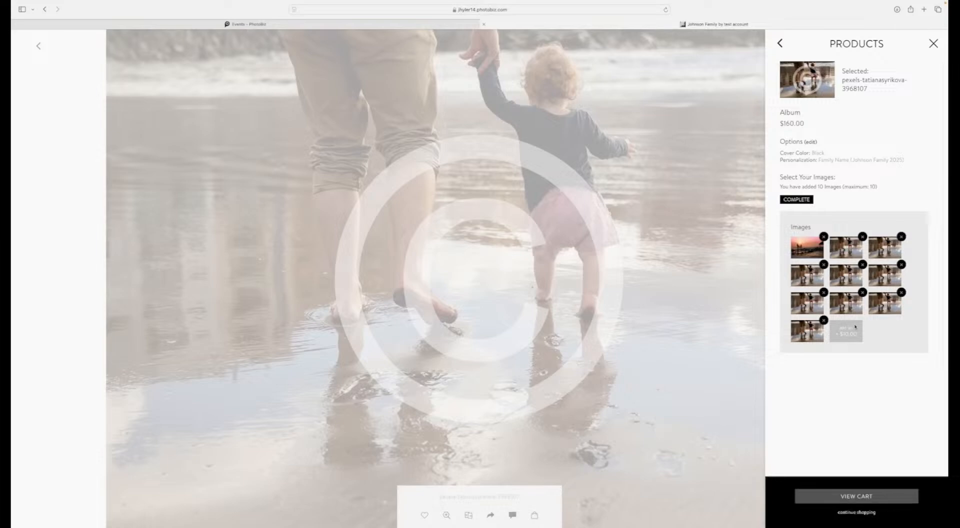
Step: Return to the bicycle photo, reopen the album from the cart and include that photo as a paid add-on image
click(733, 317)
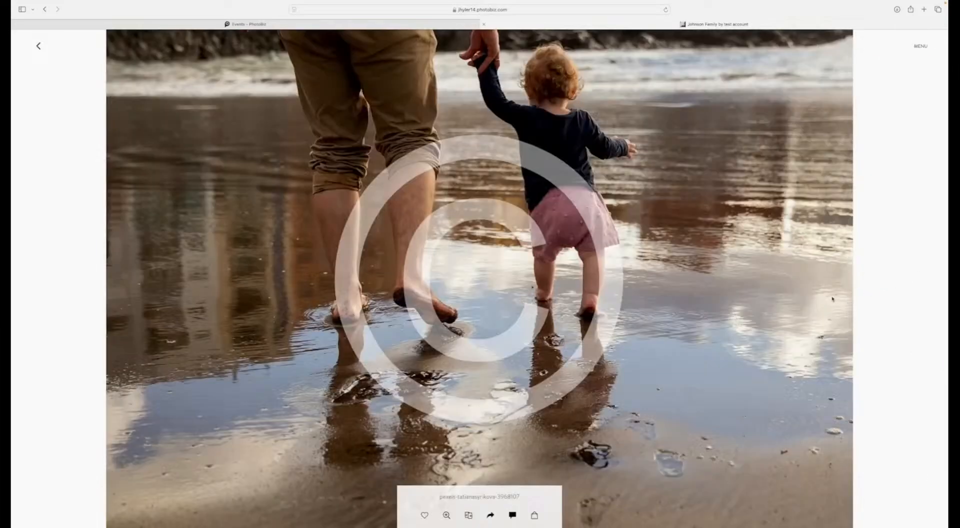
key(Left)
key(Left)
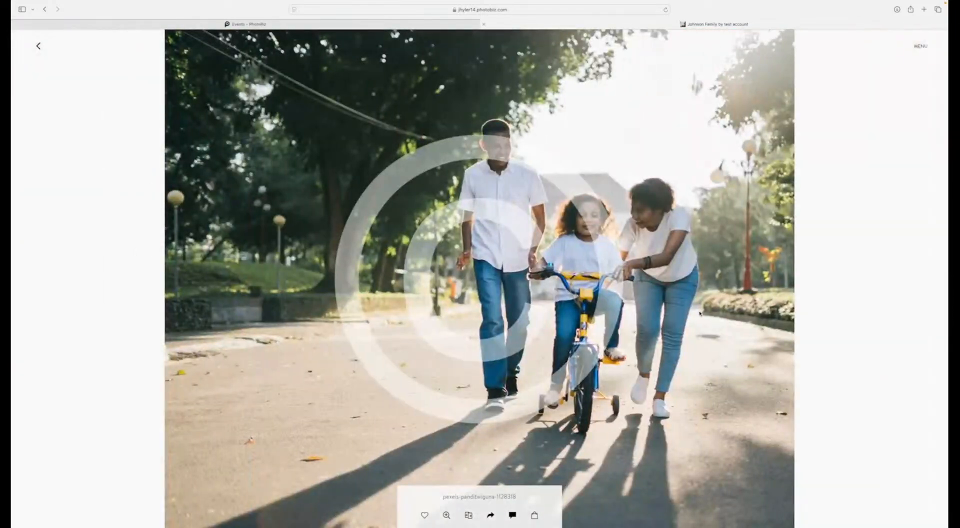
click(534, 516)
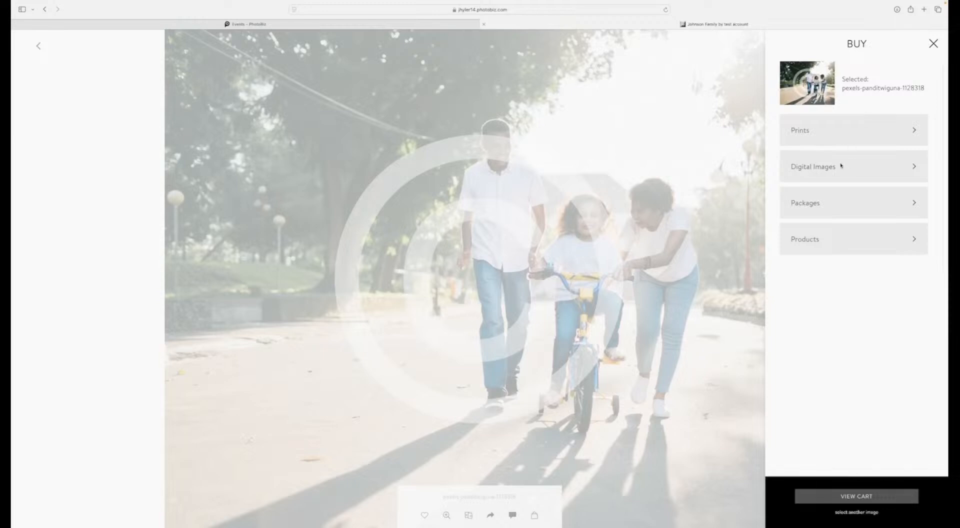
click(852, 500)
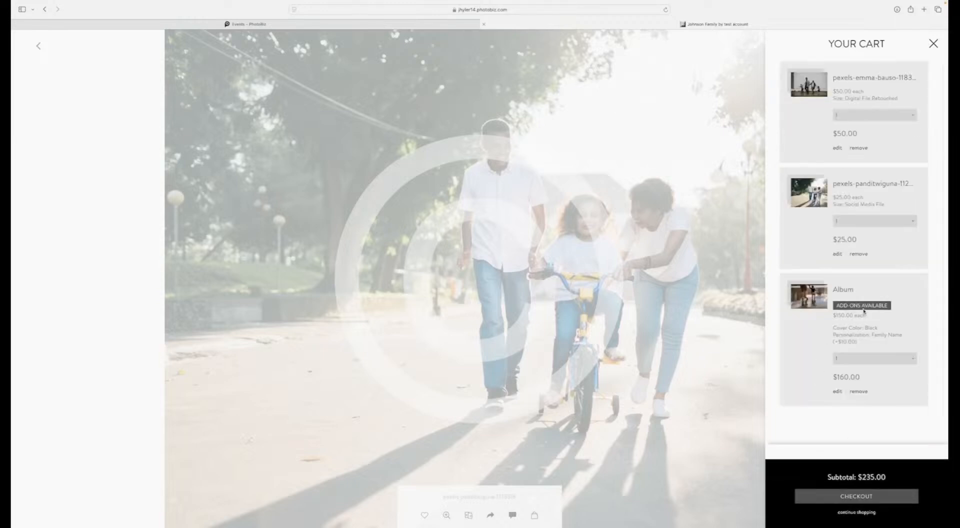
click(837, 391)
click(844, 342)
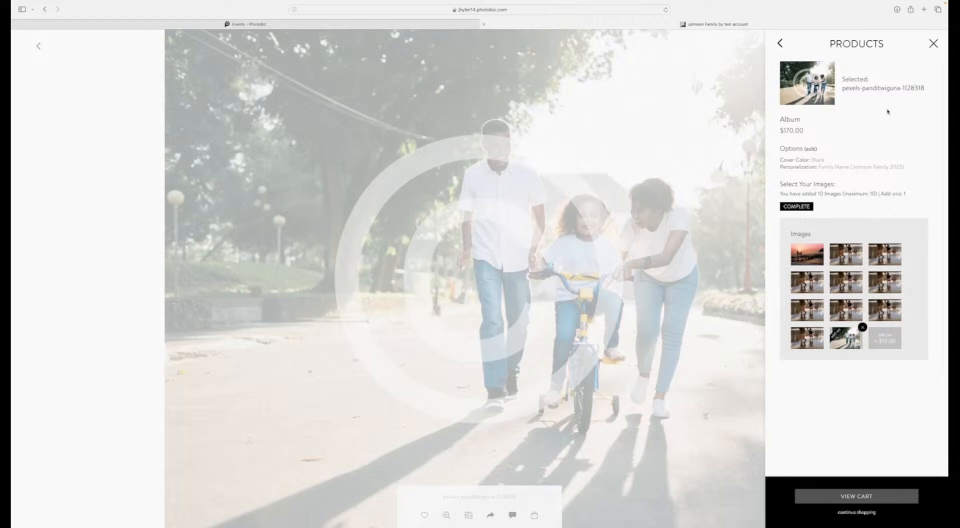
click(780, 44)
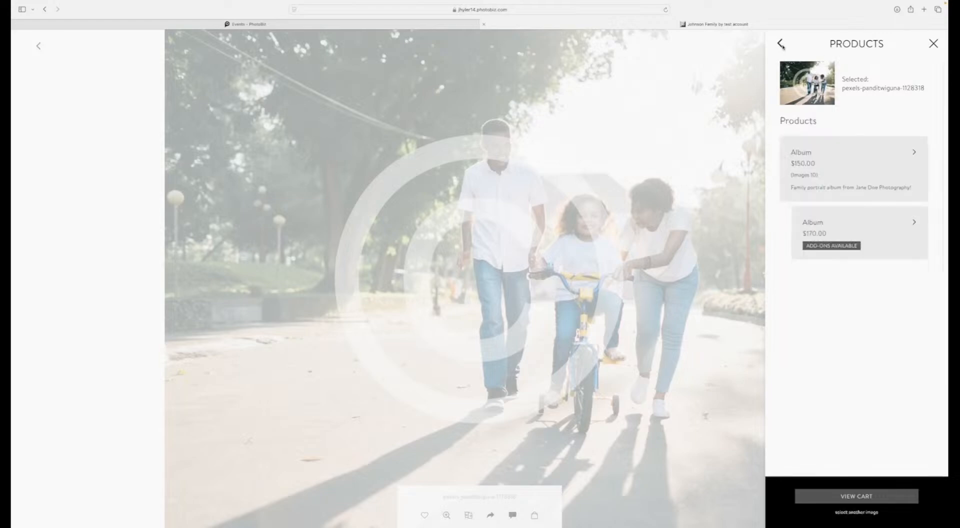
click(780, 44)
click(936, 43)
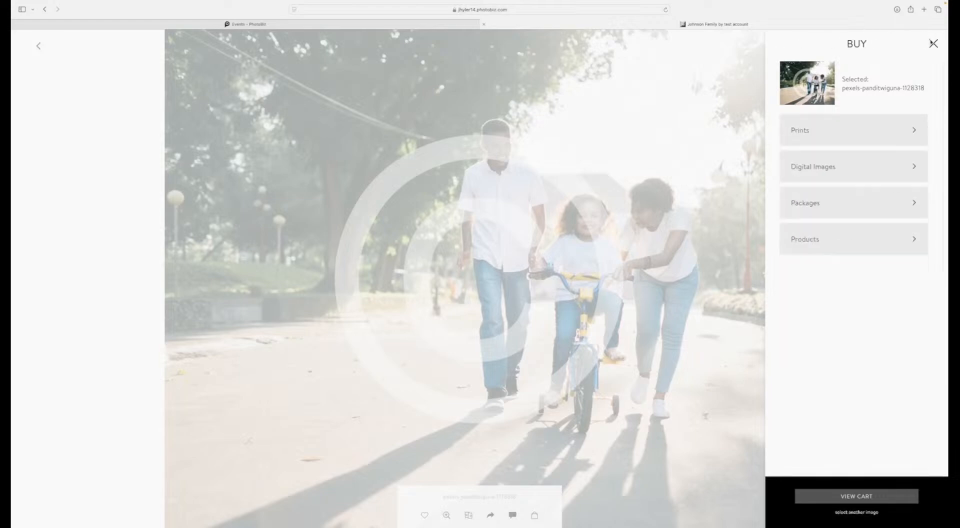
Step: Go to the photo of the family on the seaside rocks and add the $125.00 All Images package to the cart
drag(45, 381, 345, 399)
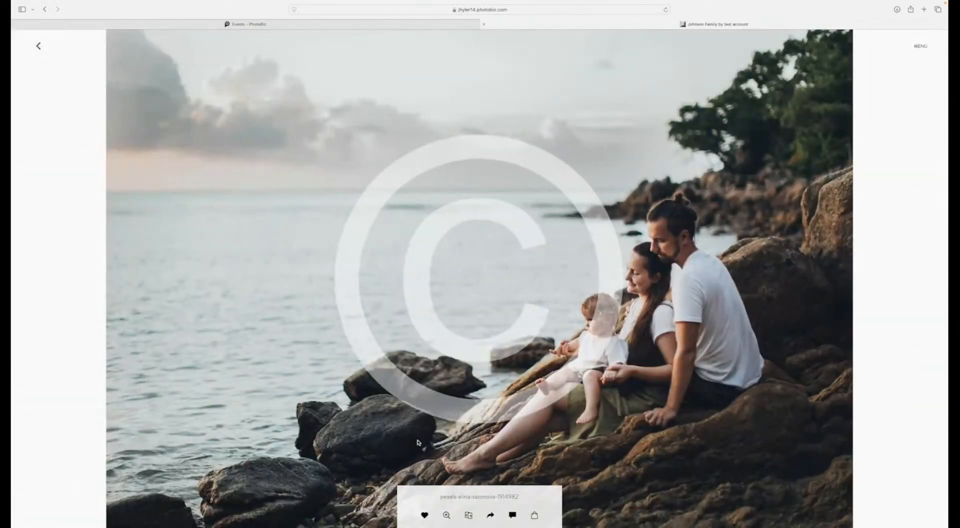
click(535, 515)
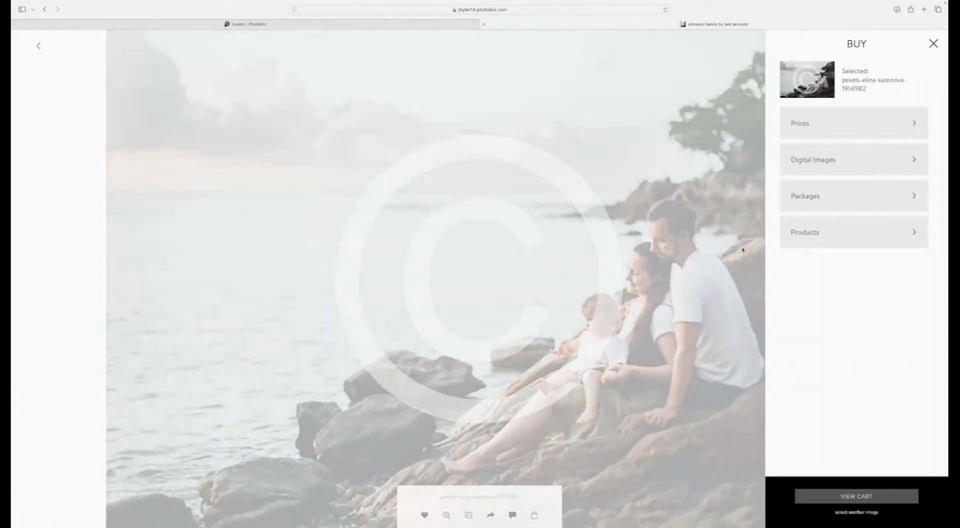
click(820, 198)
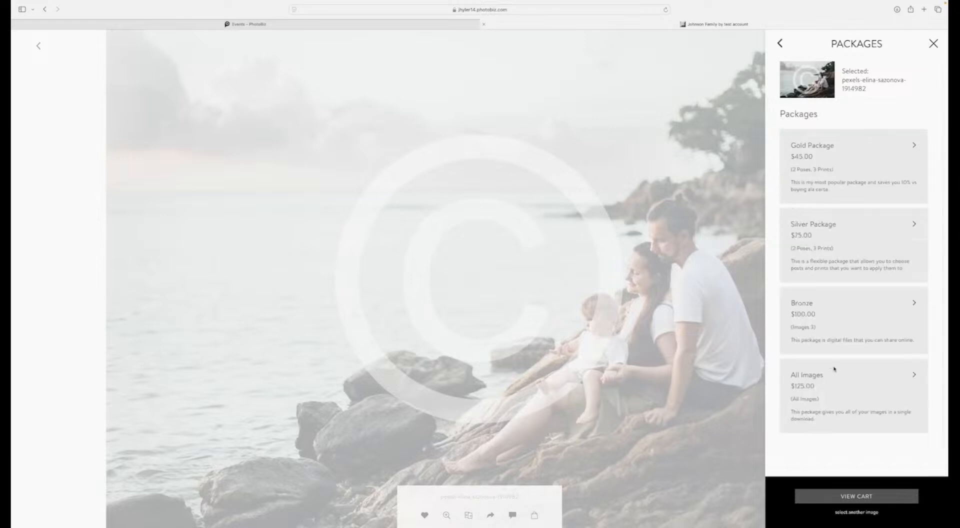
click(914, 377)
click(802, 171)
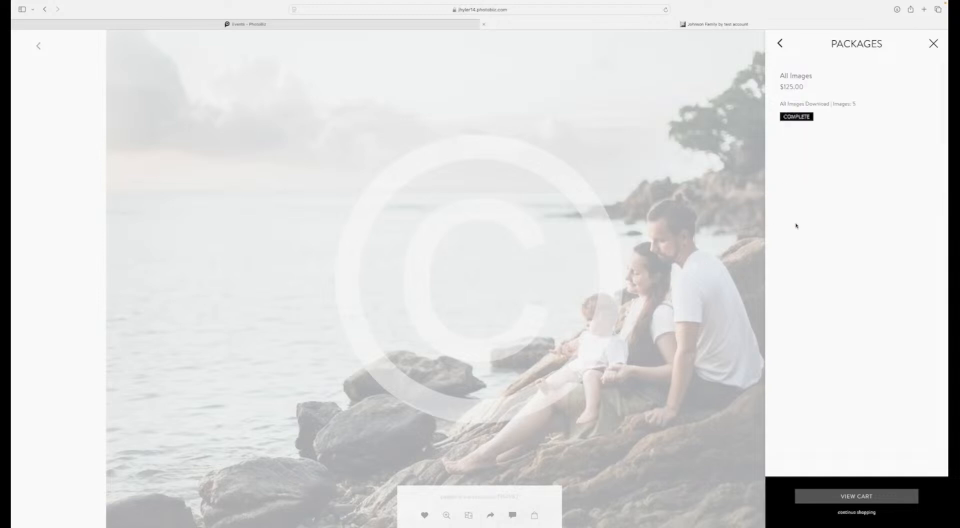
Step: Add the $100.00 Bronze package to the cart with the seaside rocks photo as its first image
click(780, 44)
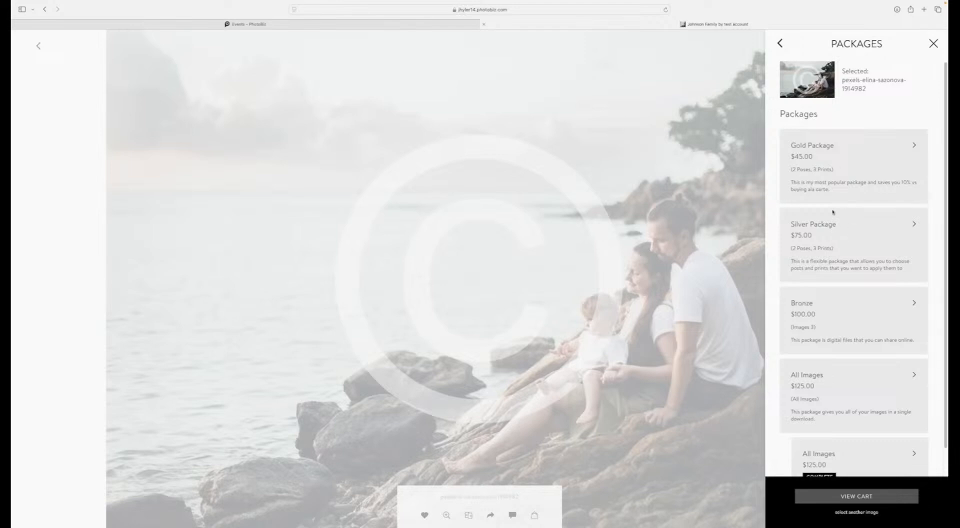
click(910, 303)
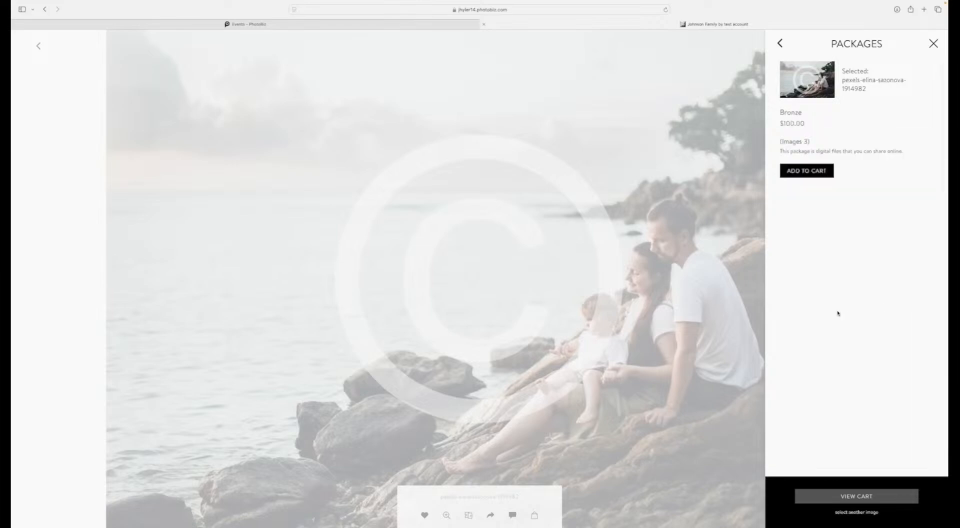
click(792, 174)
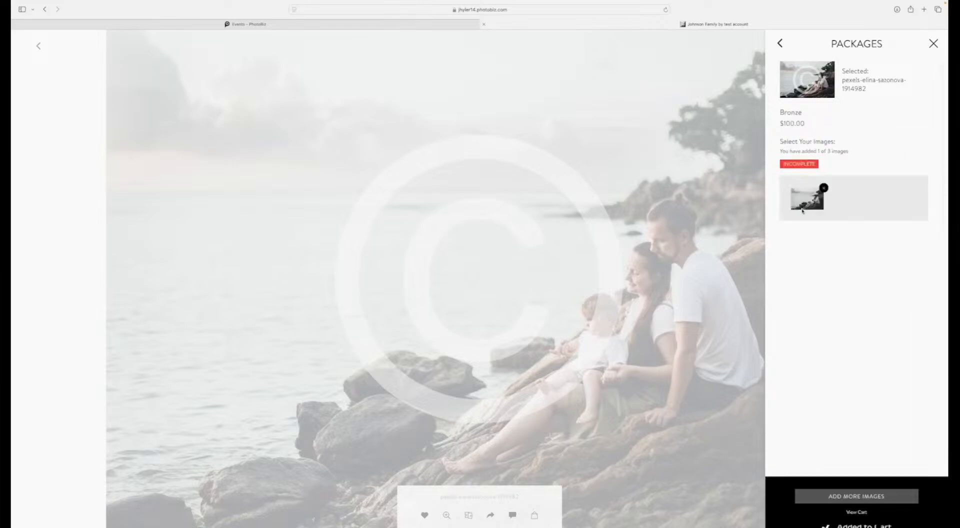
Step: Add the photo of the family by the wall as the Bronze package's second image
click(713, 292)
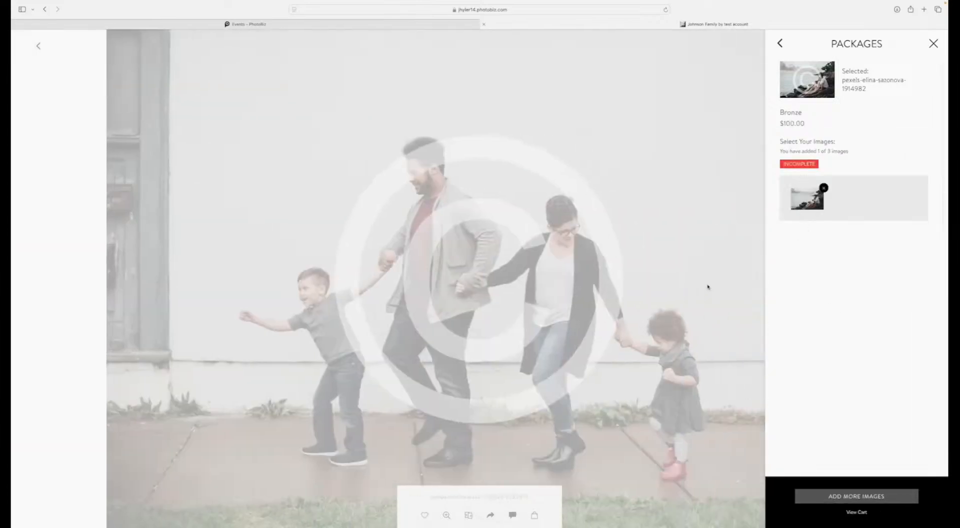
click(733, 262)
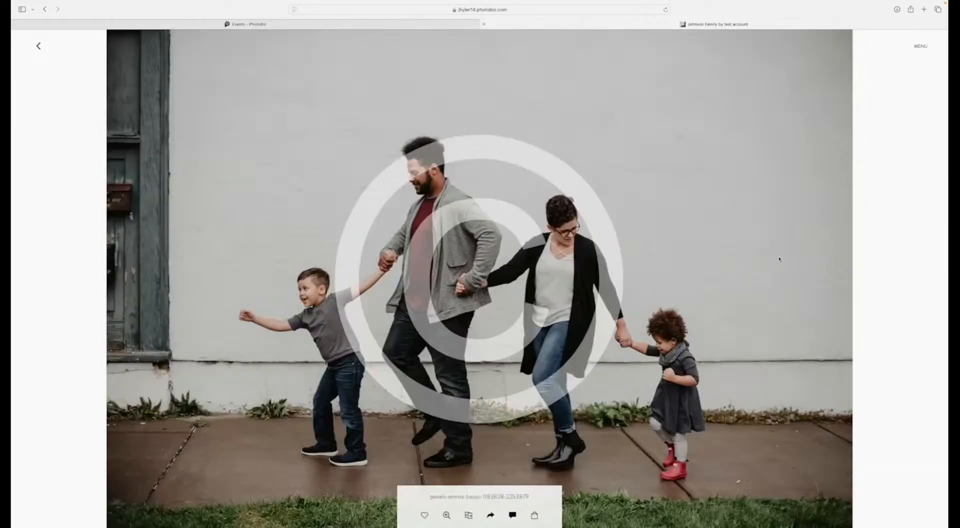
click(535, 515)
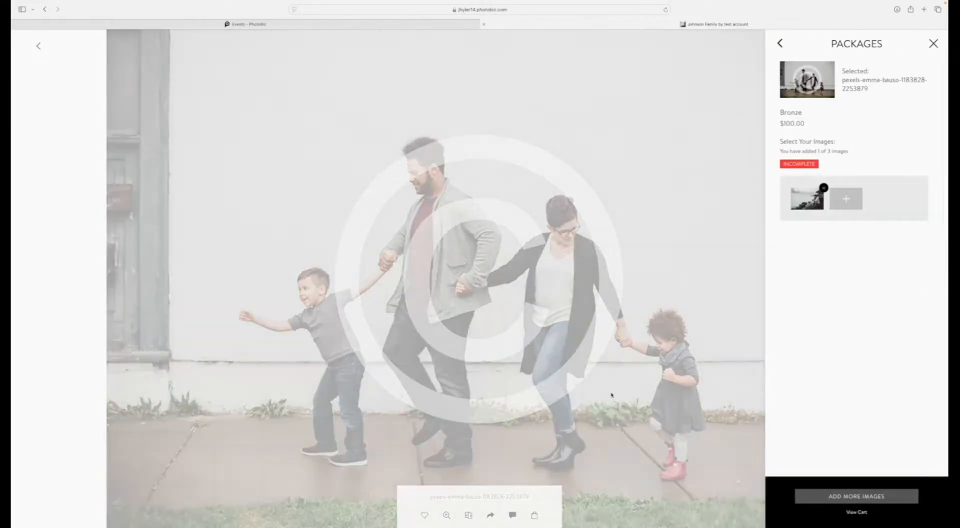
click(848, 202)
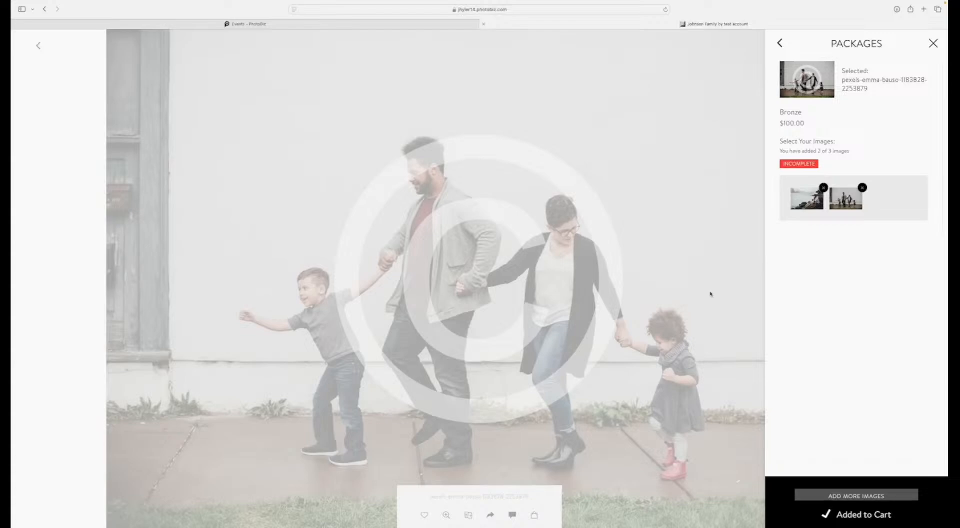
Step: Add the bicycle photo as the Bronze package's third image and return to the main purchase options
click(682, 297)
key(Right)
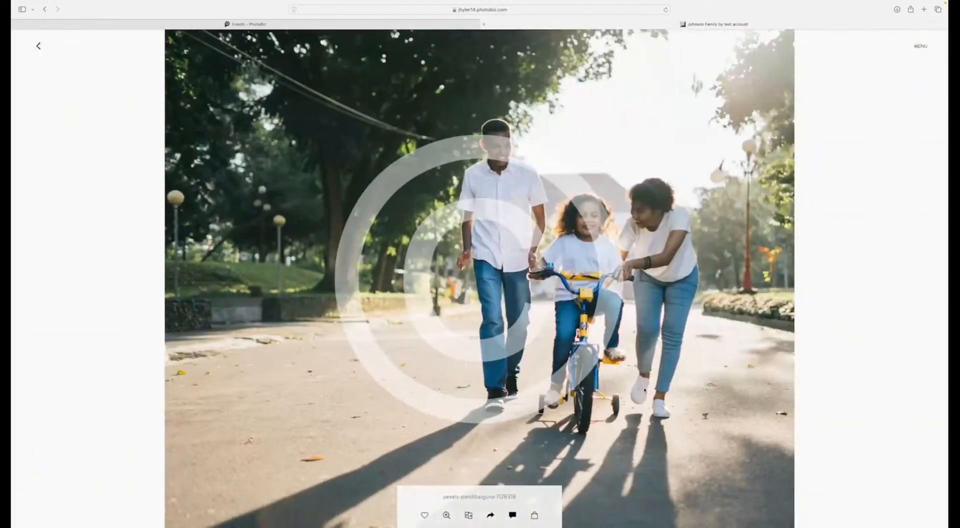
click(535, 515)
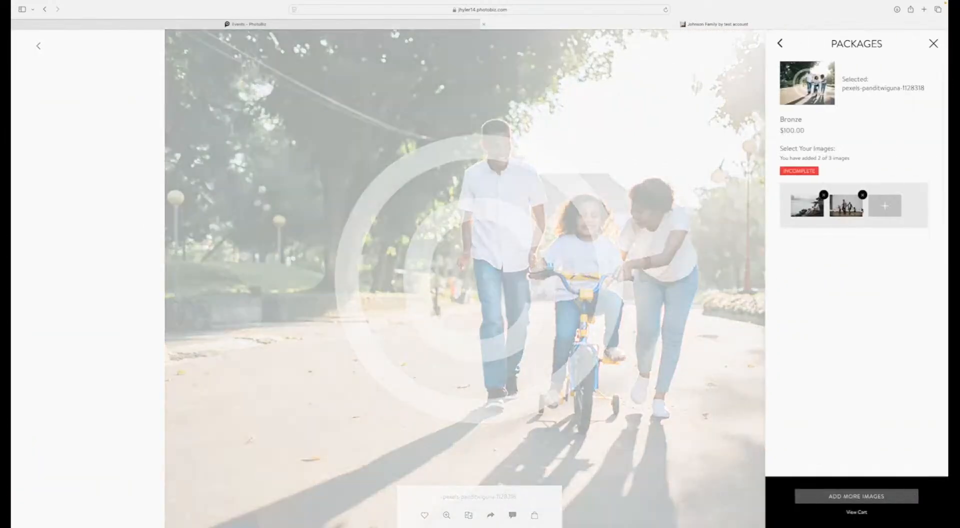
click(886, 205)
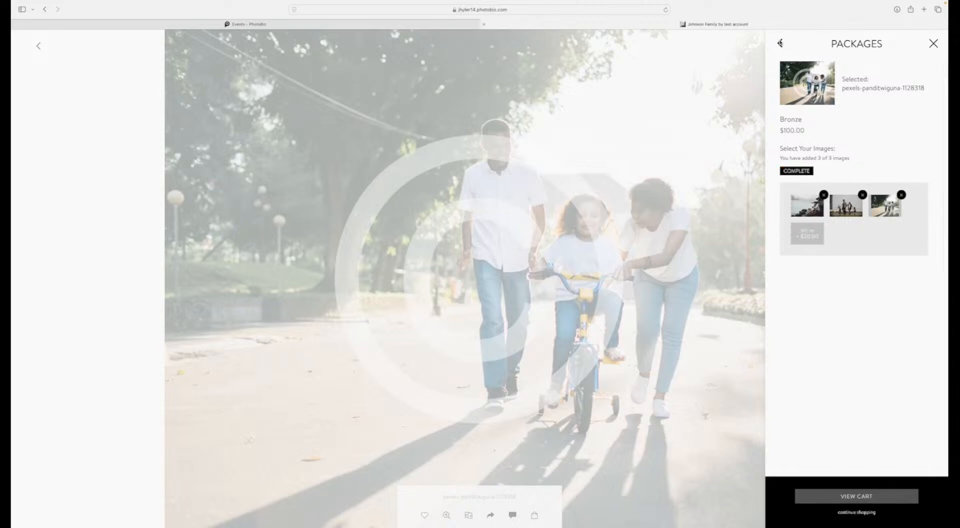
click(779, 43)
click(779, 43)
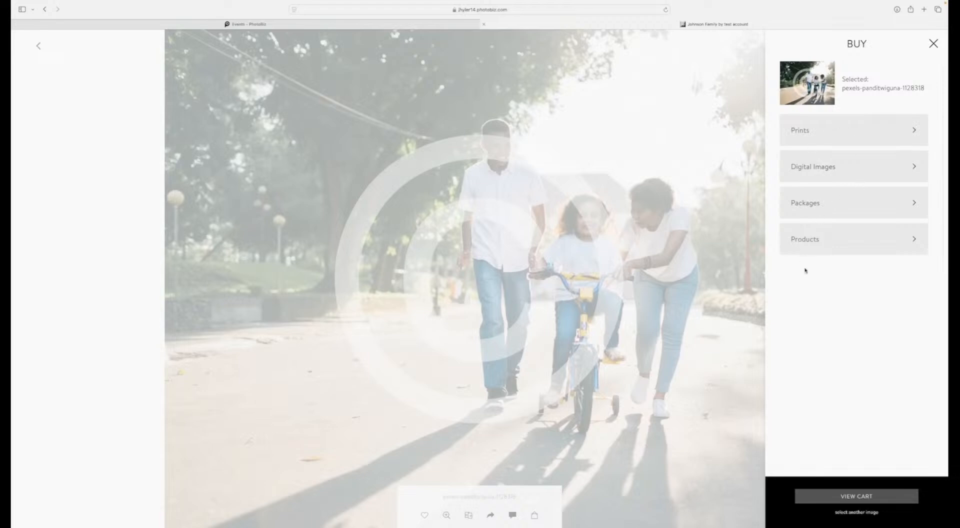
Step: Open the cart, review all its items and proceed to checkout
click(847, 497)
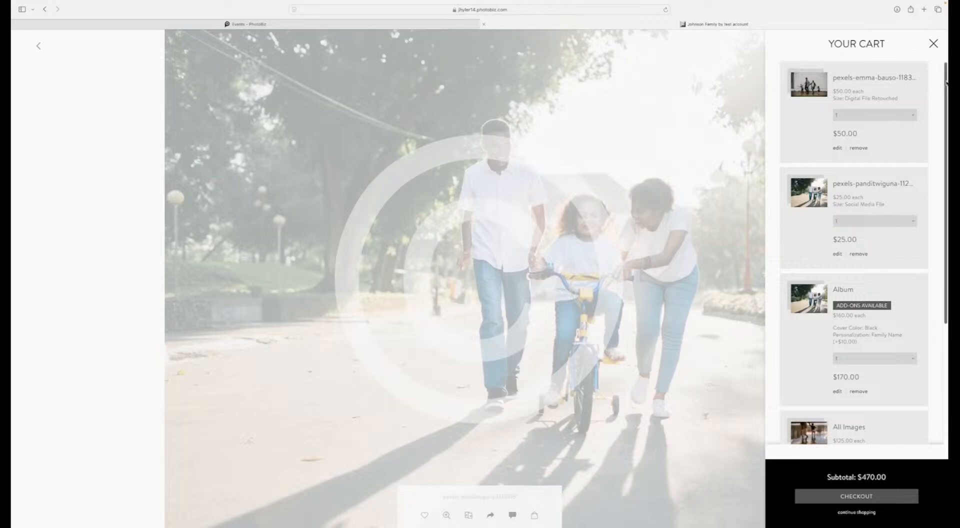
drag(945, 81, 944, 203)
click(848, 496)
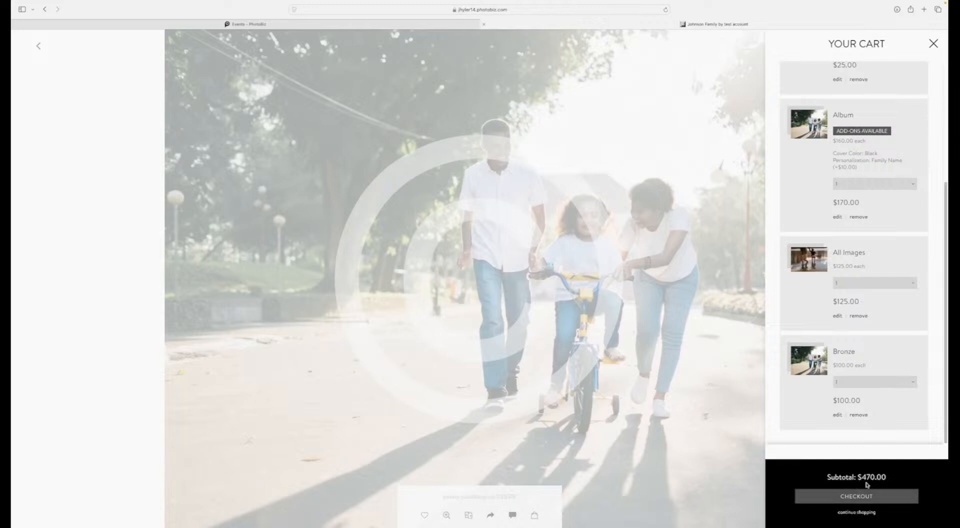
click(852, 496)
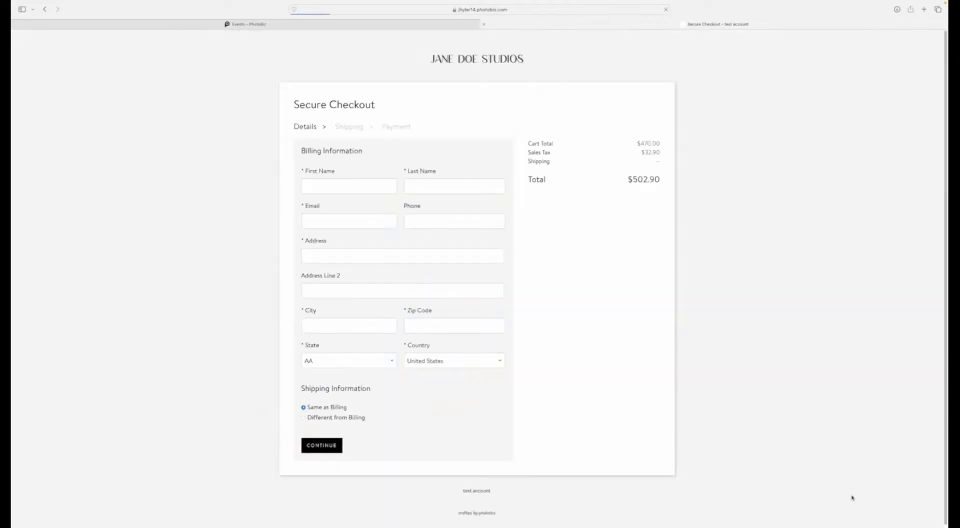
Step: Fill in the customer's first name, last name, e-mail and phone number in the billing information
click(314, 184)
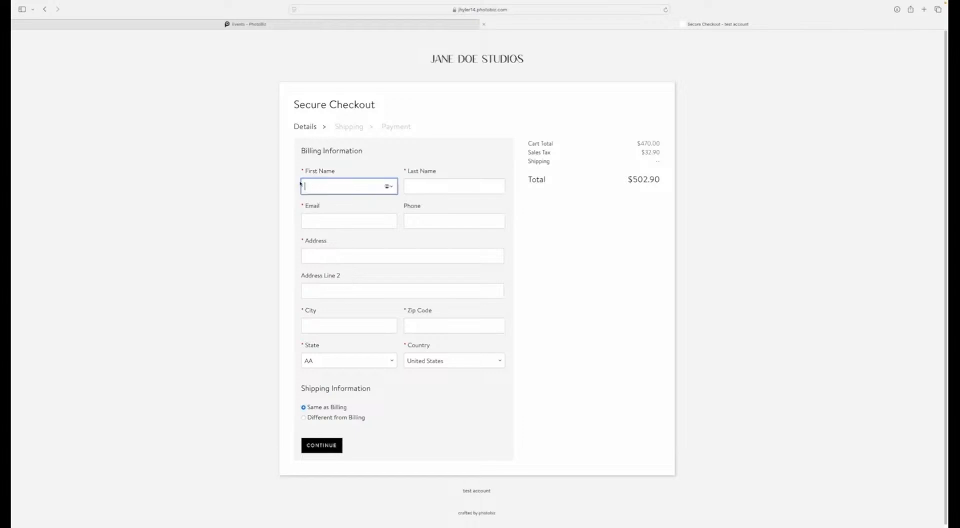
text(John)
key(Tab)
text(K)
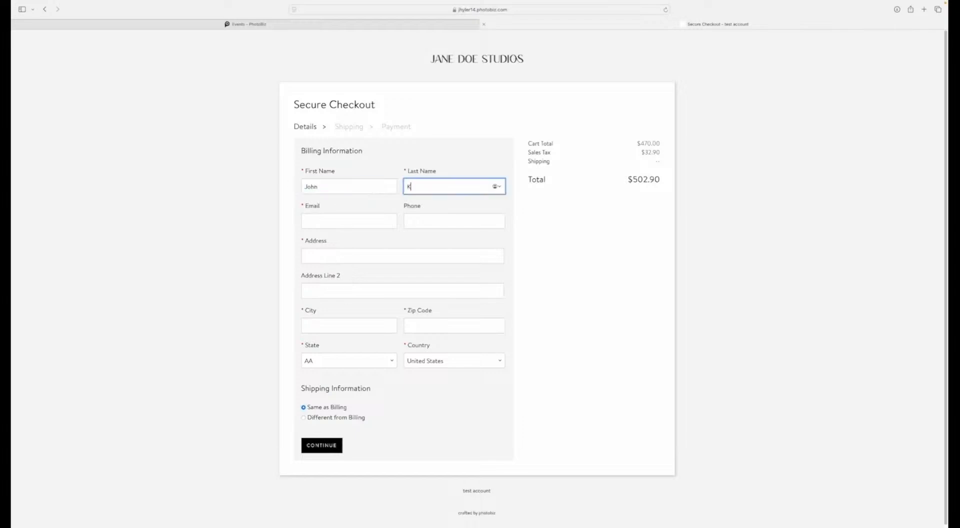
text(. PhotoBiz)
key(Tab)
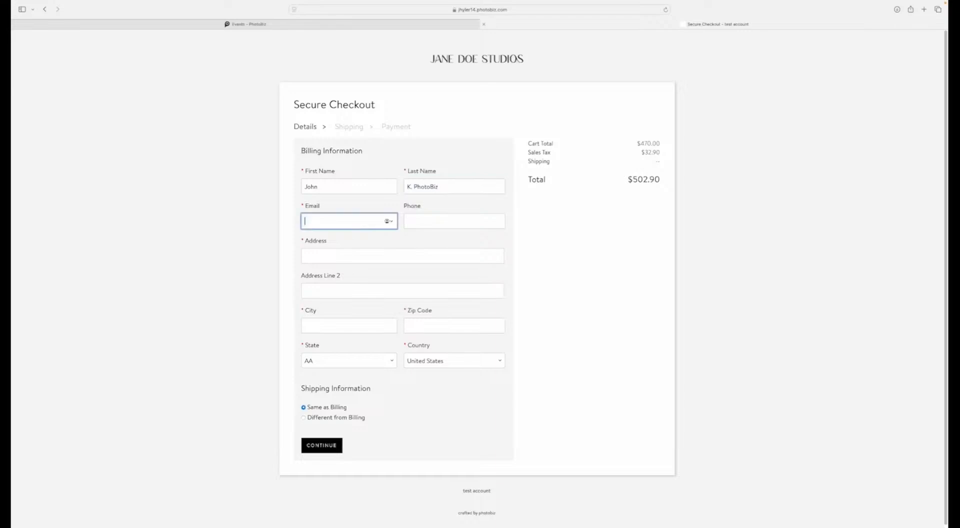
key(Tab)
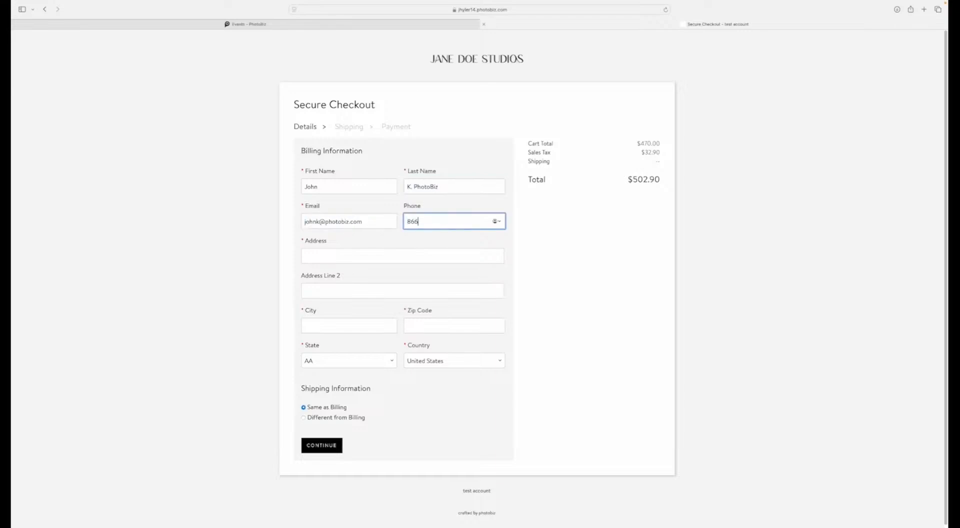
Step: Complete the billing information with the customer's street address, city, zip code and state
key(Tab)
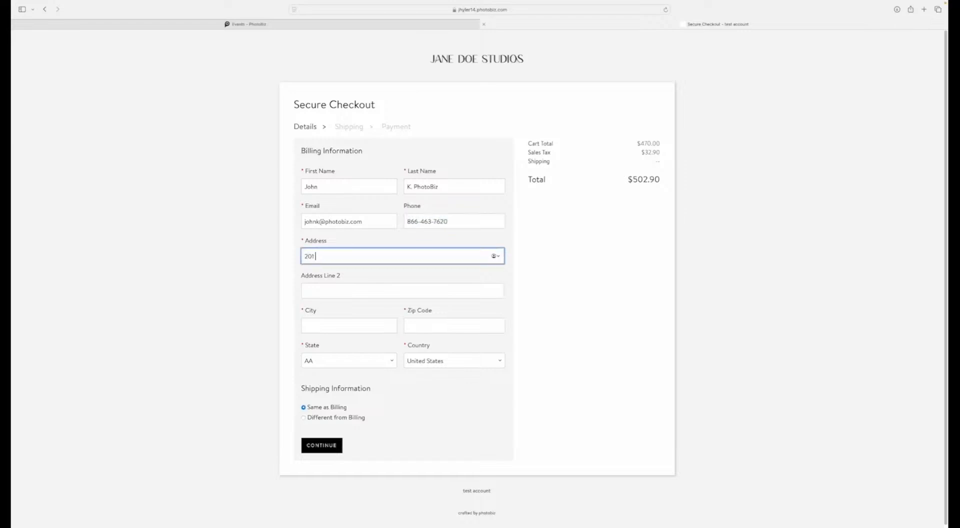
key(Tab)
key(Tab)
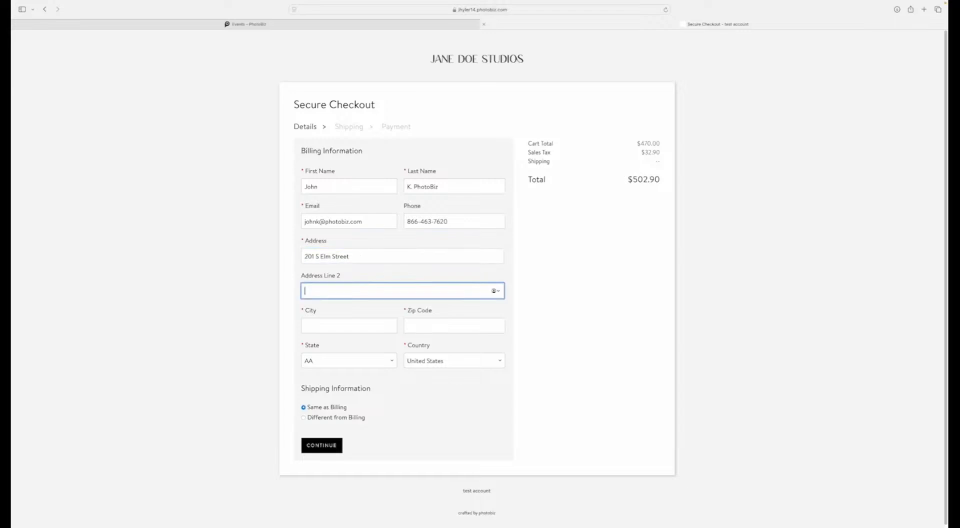
text(Cren)
text(nsboro)
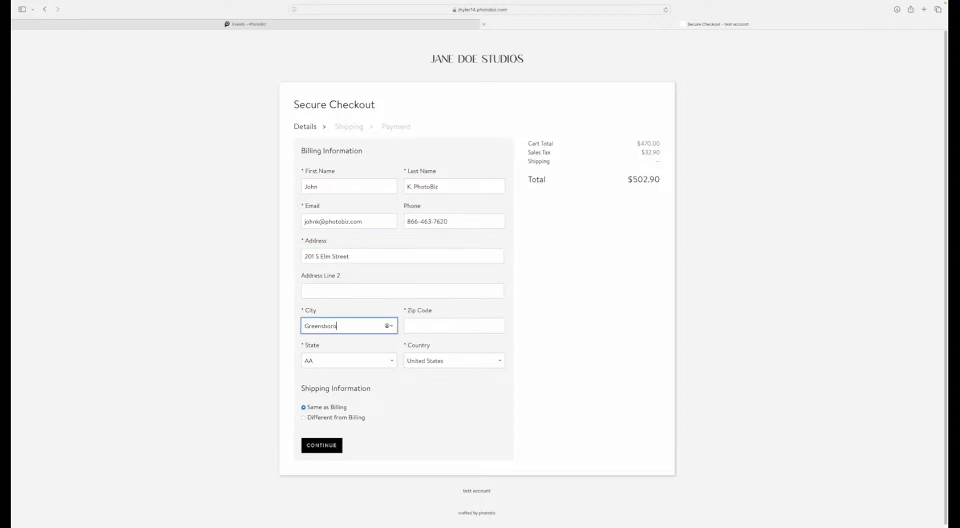
key(Tab)
text(27)
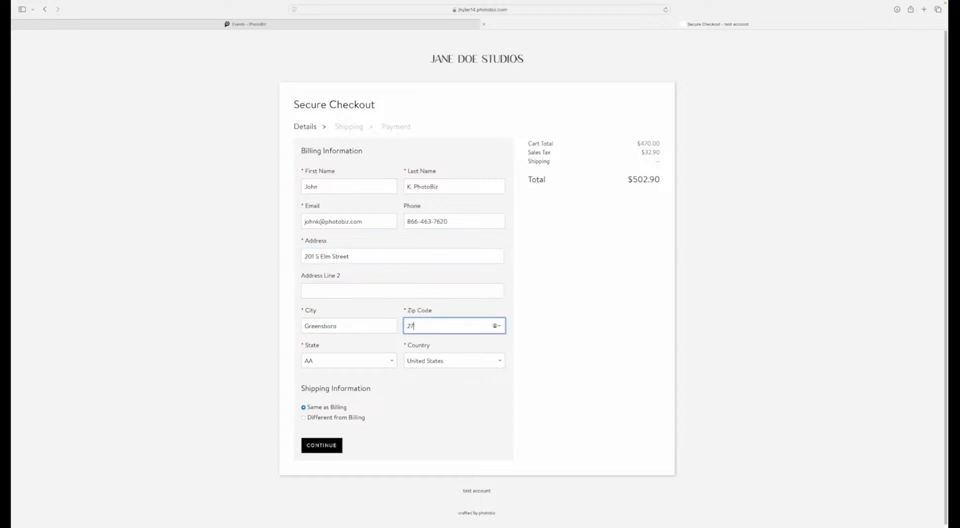
text(401)
key(Tab)
text(New York)
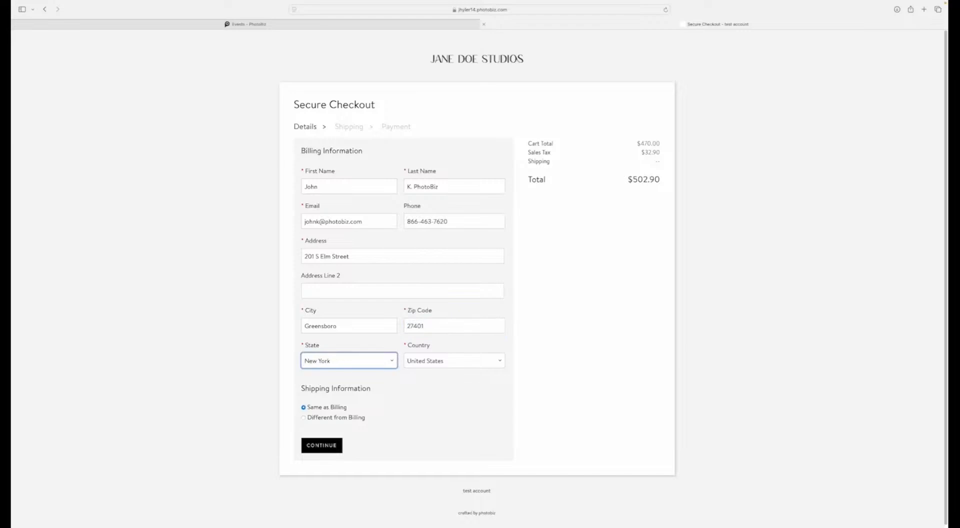
key(Down)
Step: Look at the separate shipping address option, set shipping back to Same as Billing and continue to the shipping methods
click(304, 418)
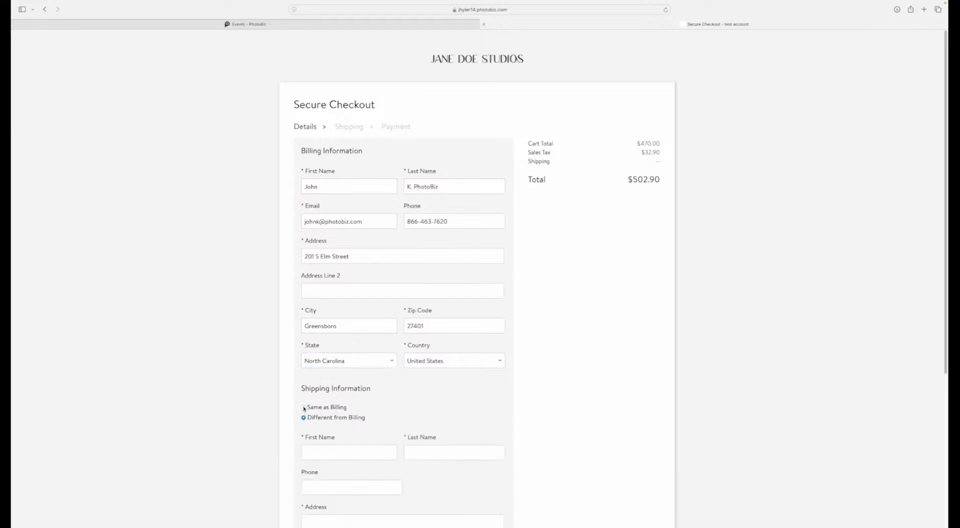
click(303, 408)
click(320, 446)
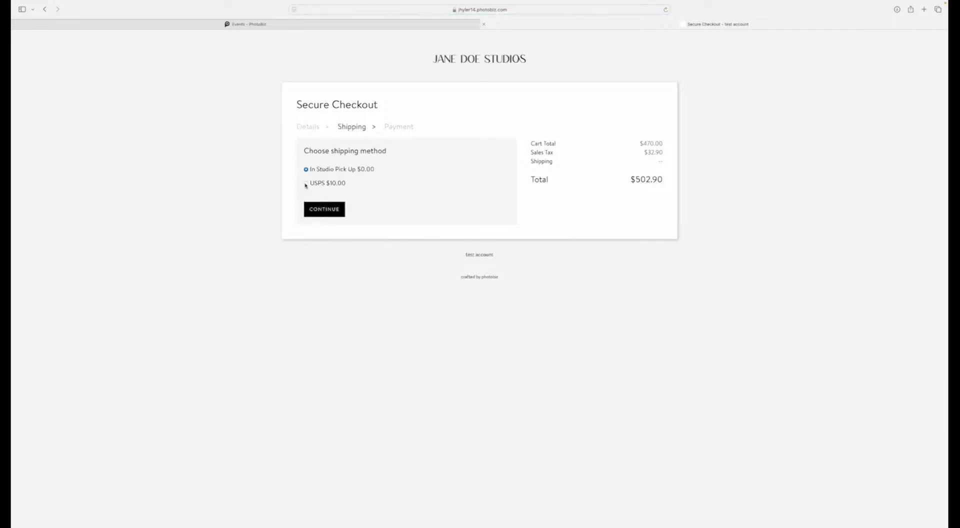
Step: Choose the USPS $10.00 shipping method and submit the order with payment in person
click(306, 184)
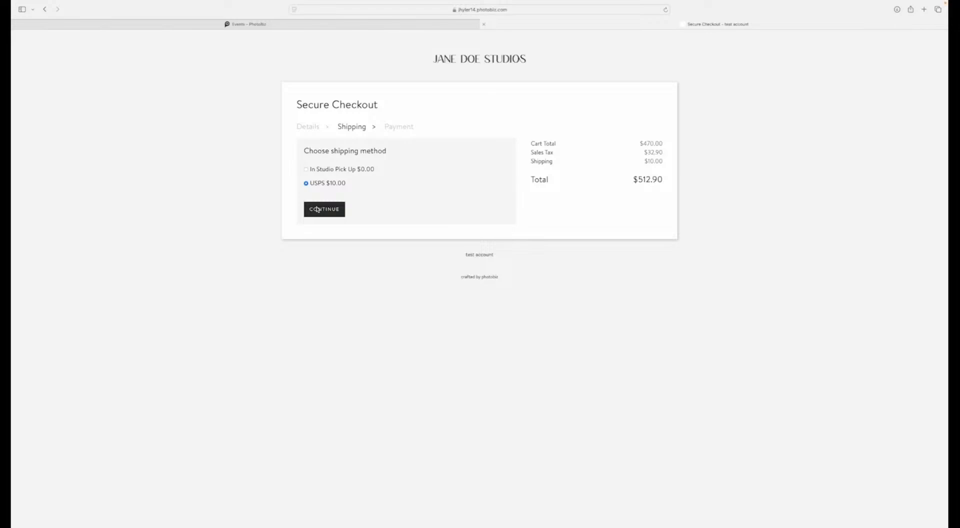
click(317, 209)
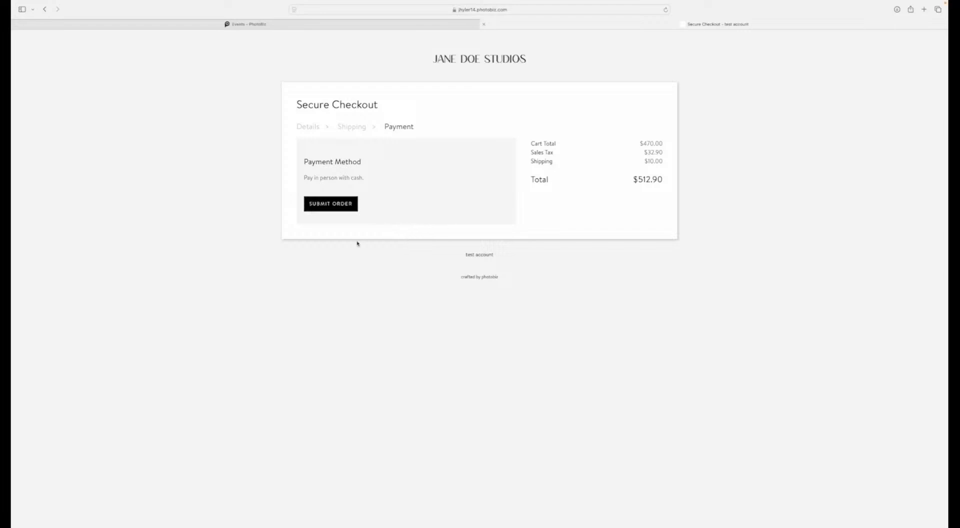
click(323, 206)
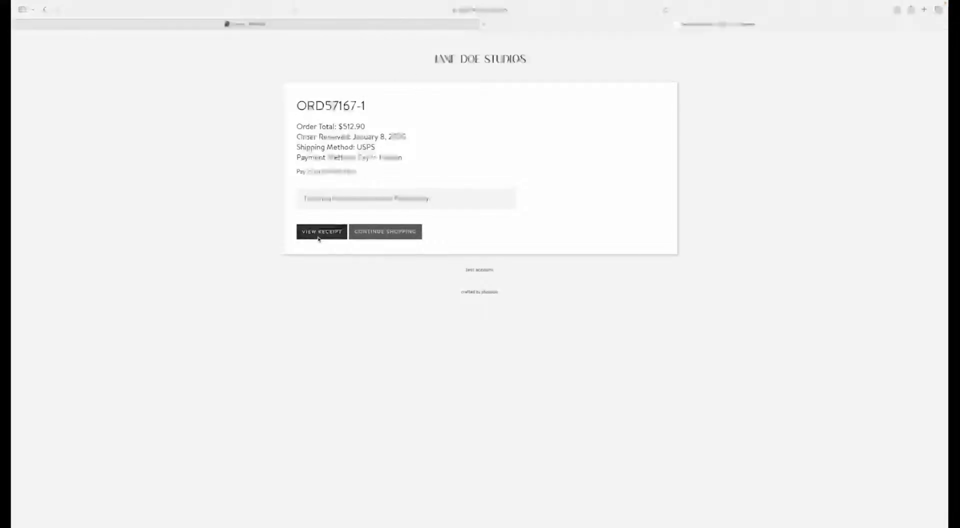
Step: Open the order receipt and review its item details, including the selected album images and packages
click(318, 237)
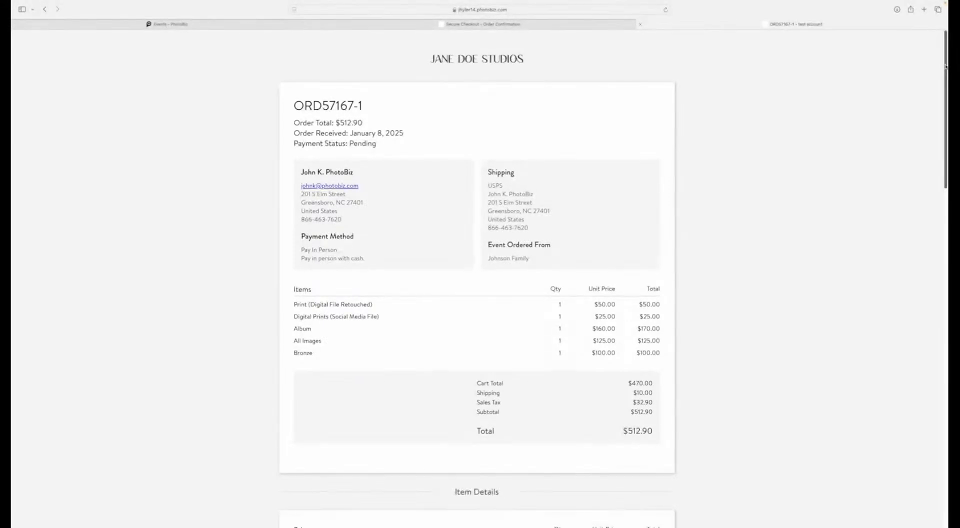
drag(944, 65, 882, 56)
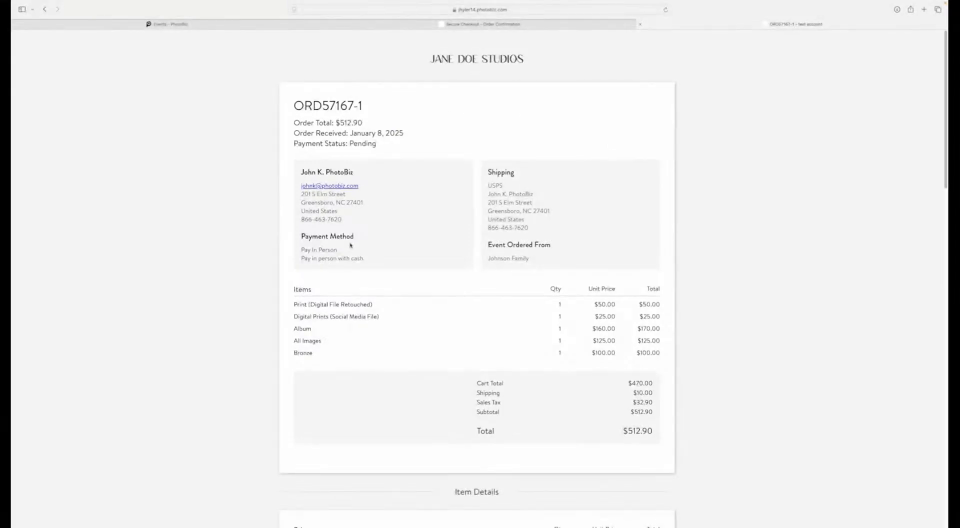
scroll(490, 274, down, 7)
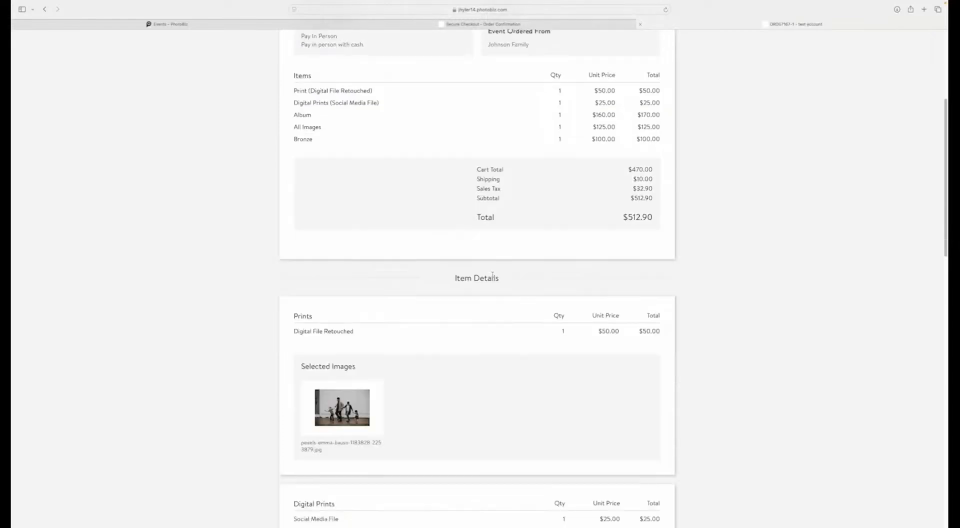
scroll(492, 276, down, 10)
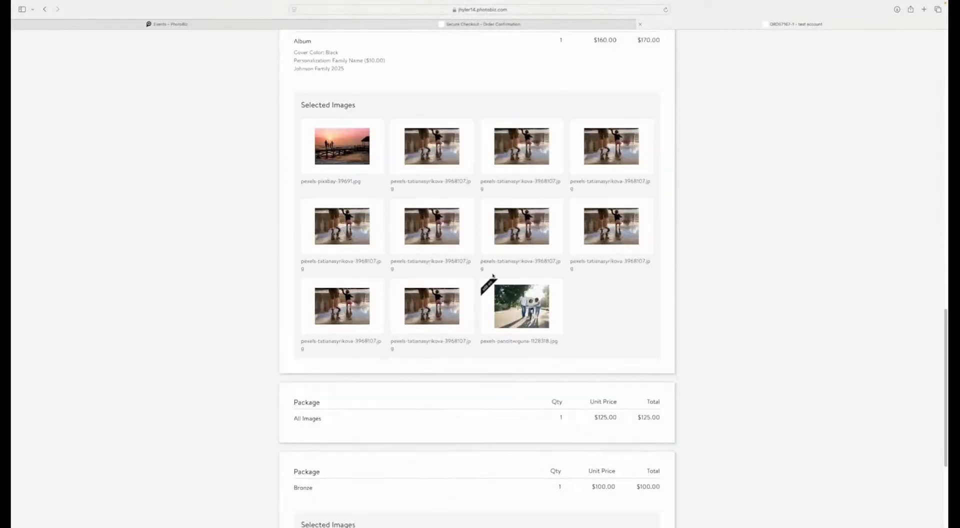
scroll(490, 282, up, 15)
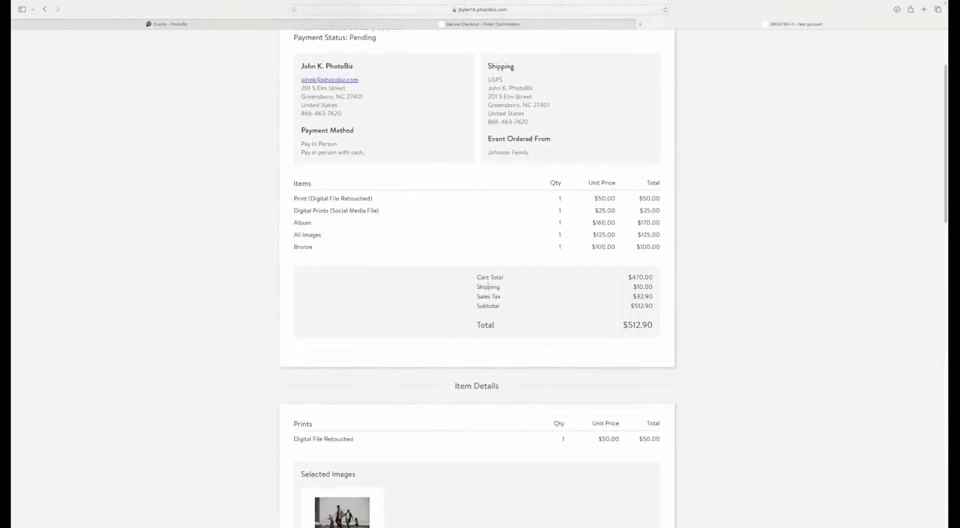
Step: Return to the PhotoBiz control panel and open the ecommerce tracking dashboard
click(457, 34)
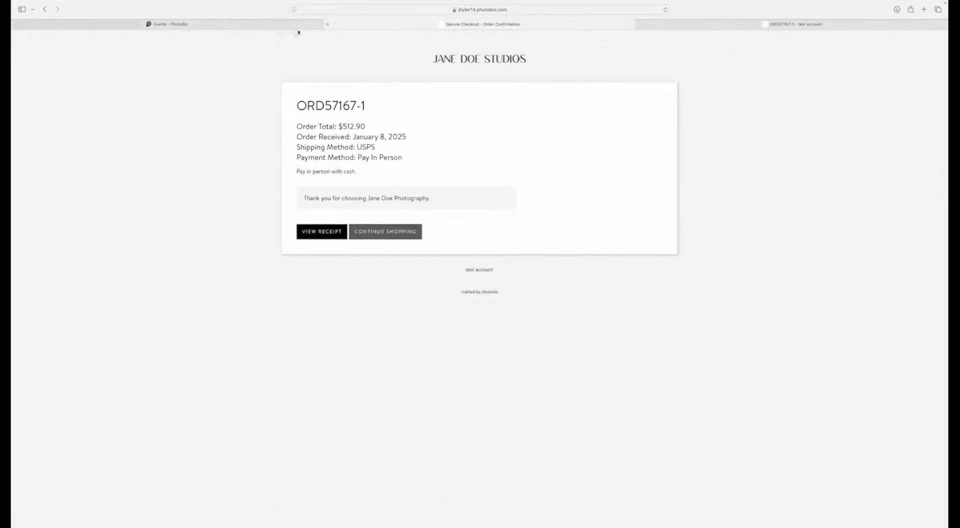
click(273, 28)
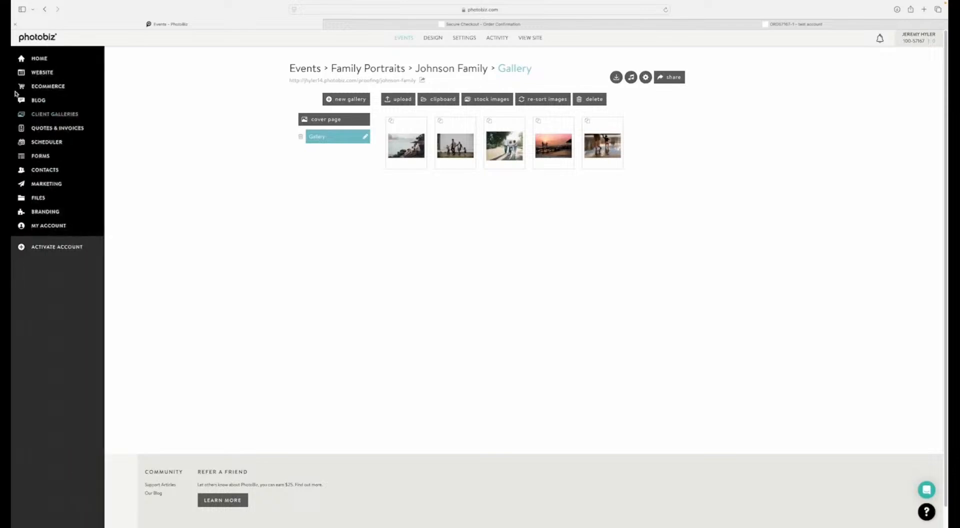
click(34, 89)
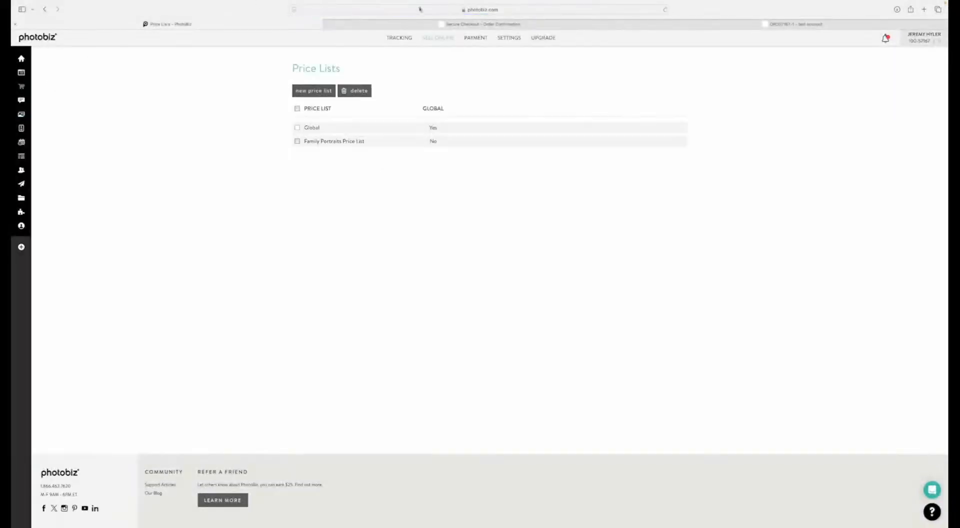
mouse_move(398, 38)
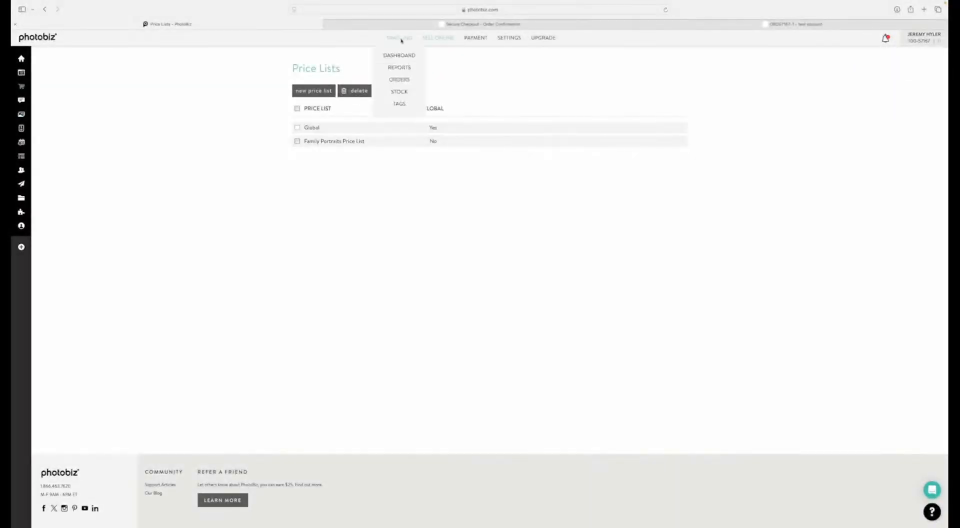
click(392, 56)
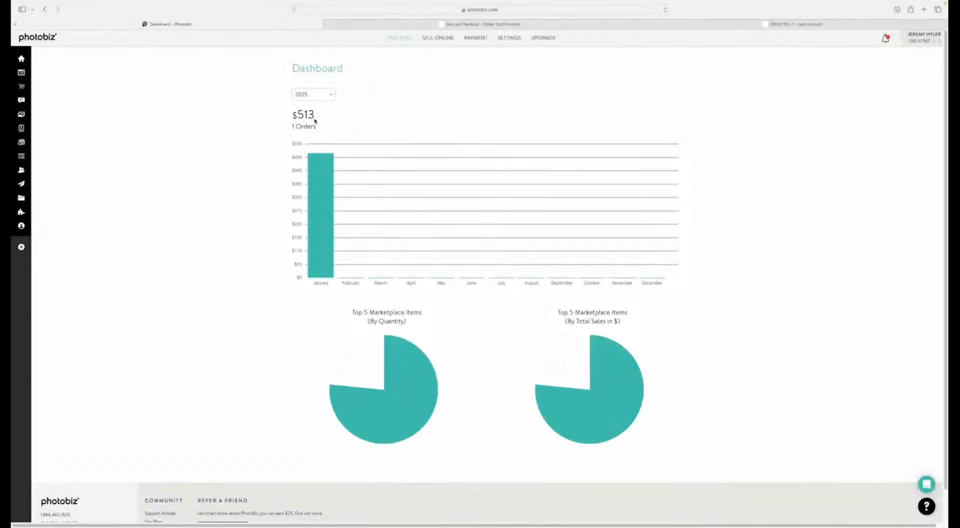
Step: Open the new order from the account notifications and look through its details
click(886, 38)
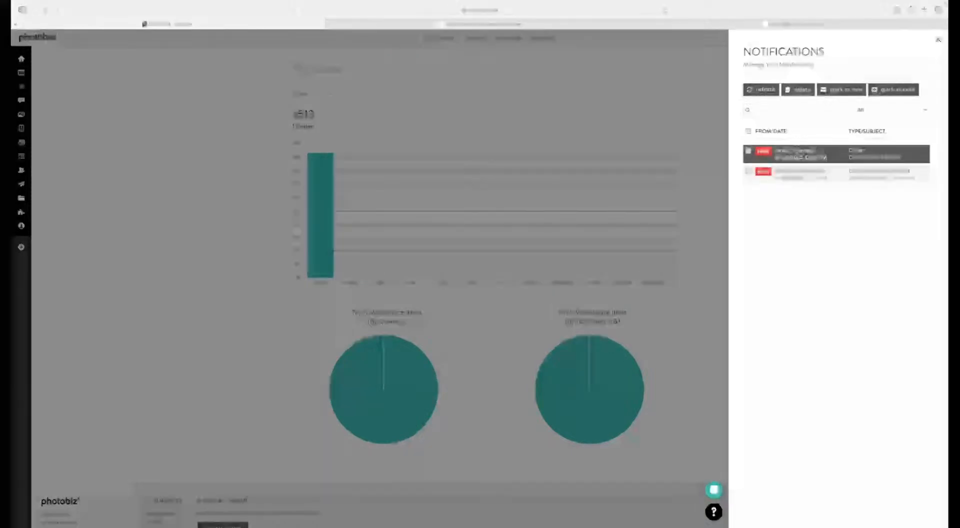
click(845, 154)
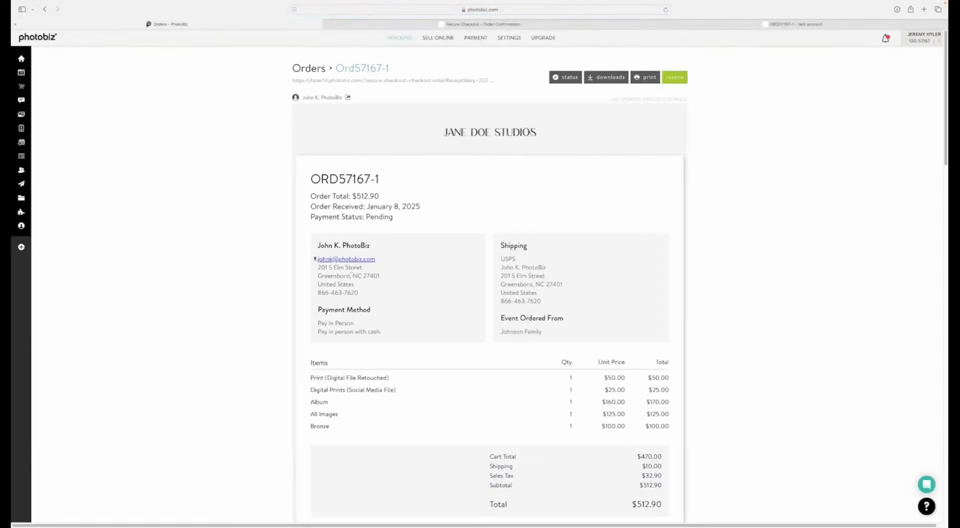
scroll(272, 228, down, 4)
scroll(273, 230, up, 4)
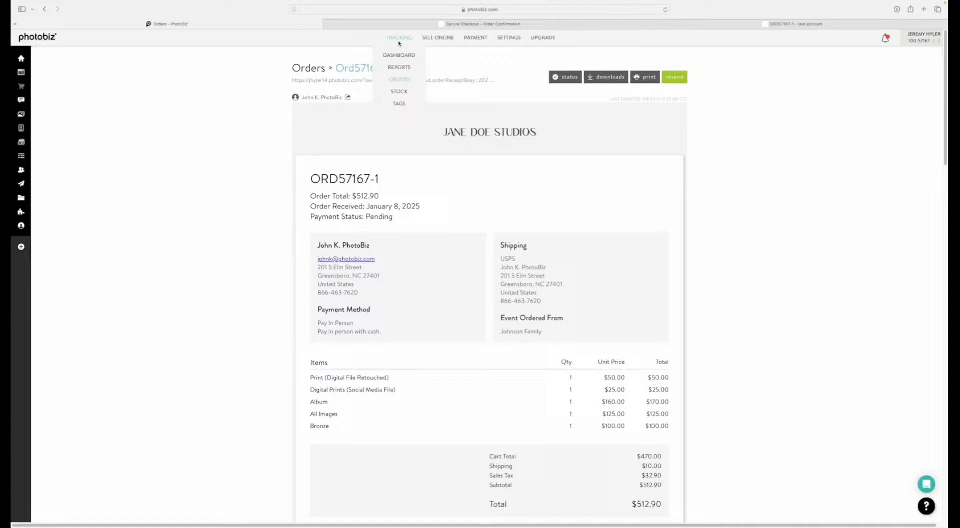
Step: Open the store's tracking reports and run the Tax Report for 2025
click(399, 67)
click(322, 102)
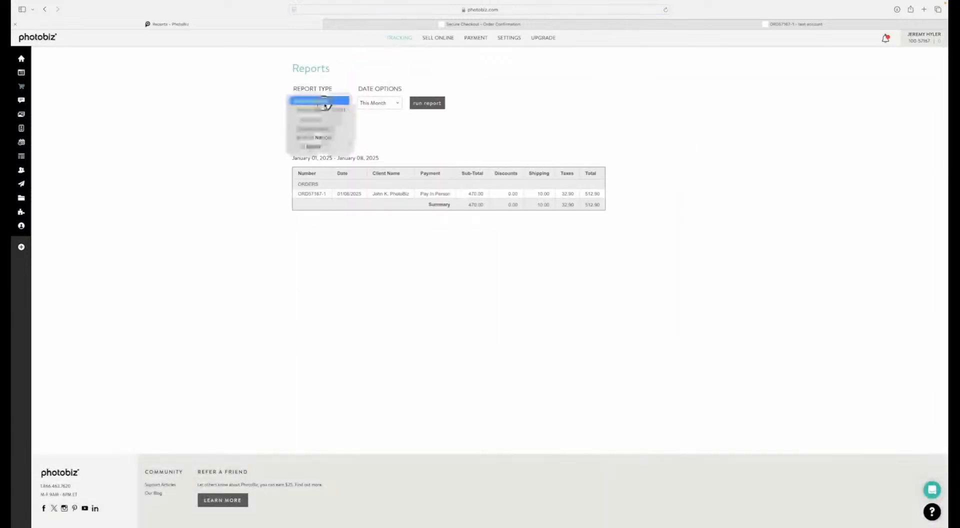
click(314, 145)
click(425, 103)
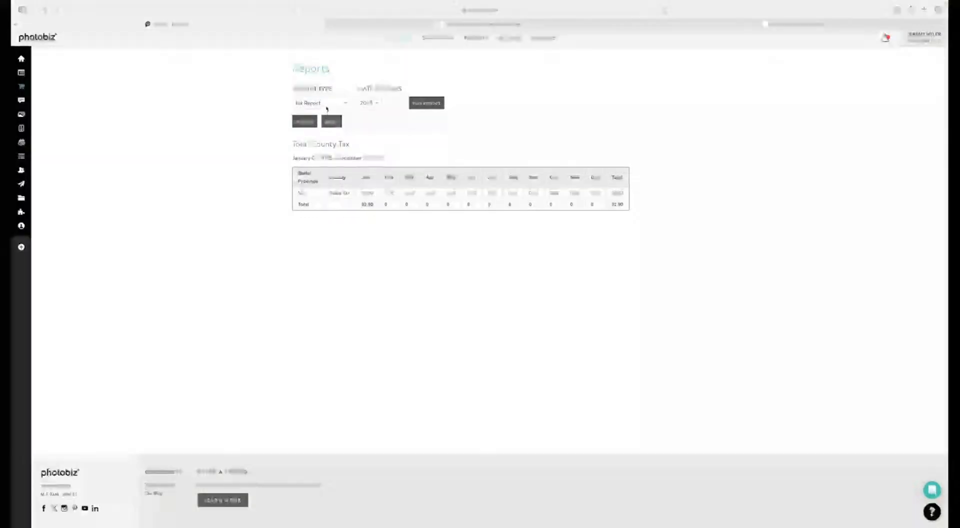
Step: Run the Sales Report for the last 6 months and look over the available report types
click(327, 108)
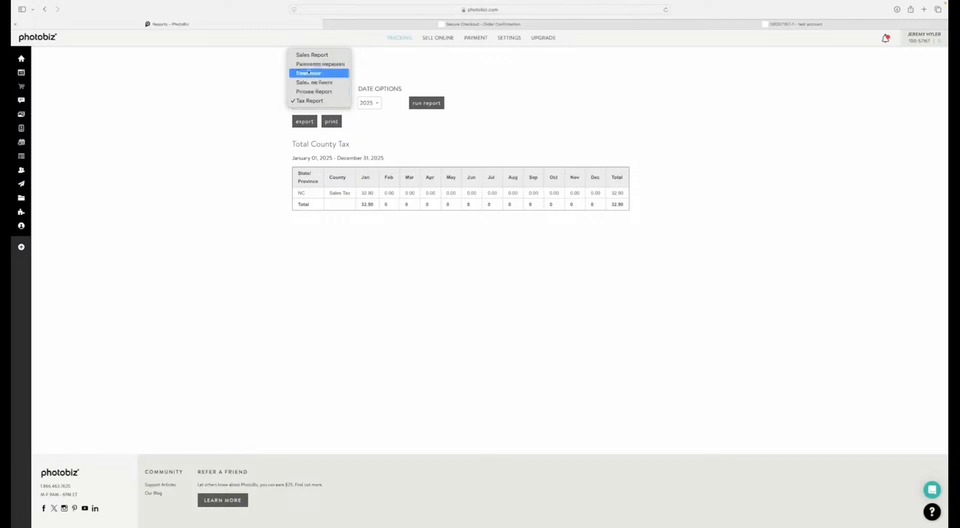
click(312, 54)
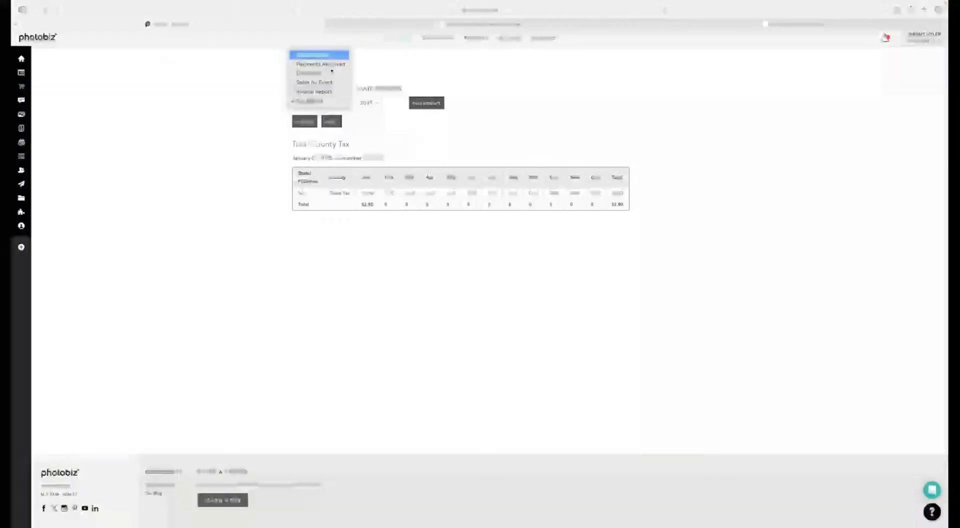
click(418, 102)
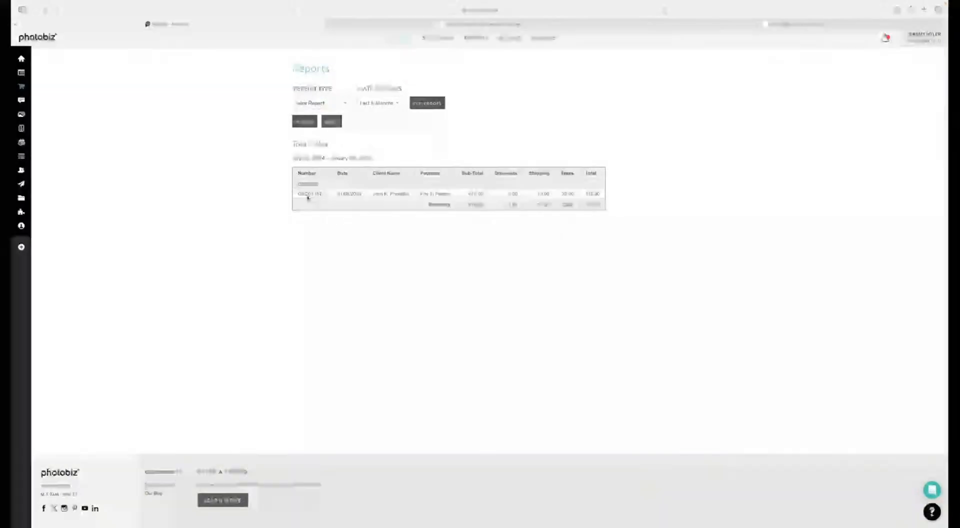
click(320, 103)
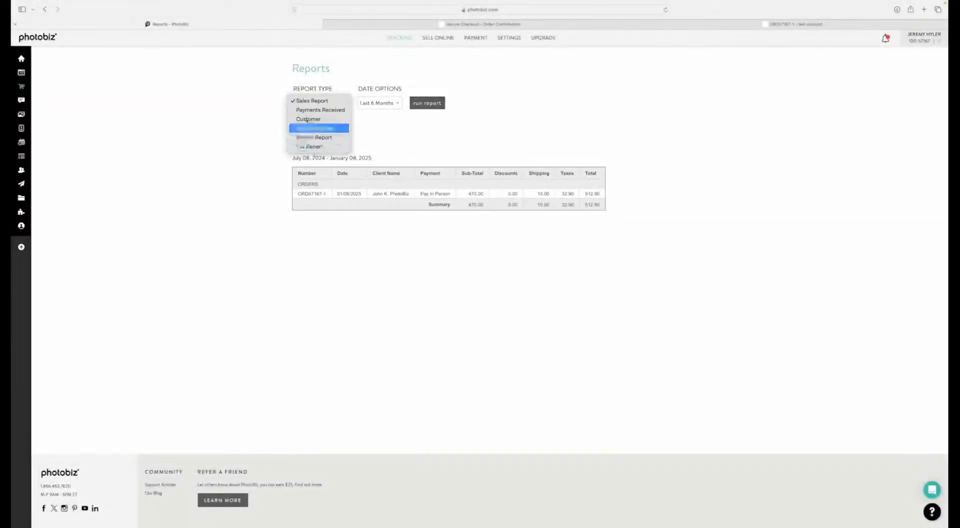
click(310, 100)
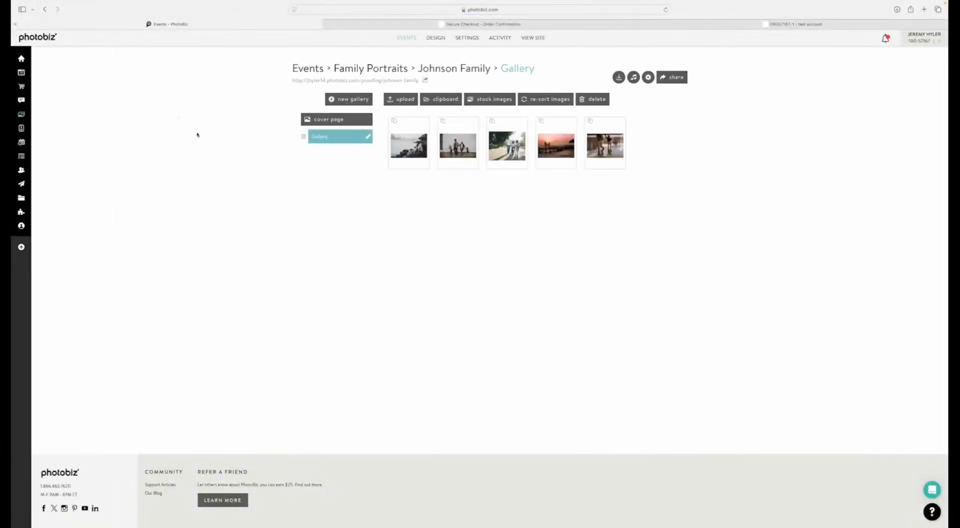
Step: Return from the Johnson Family gallery to the Family Portraits event category
click(364, 69)
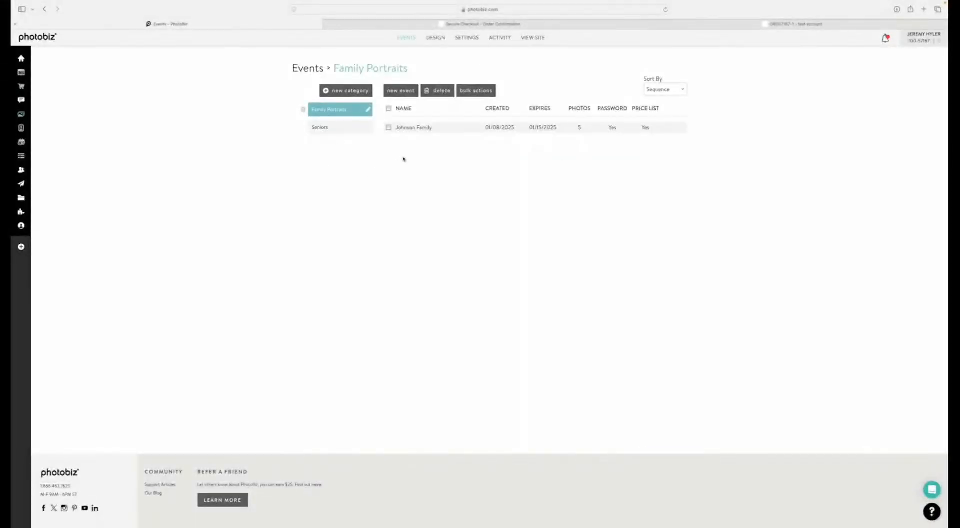
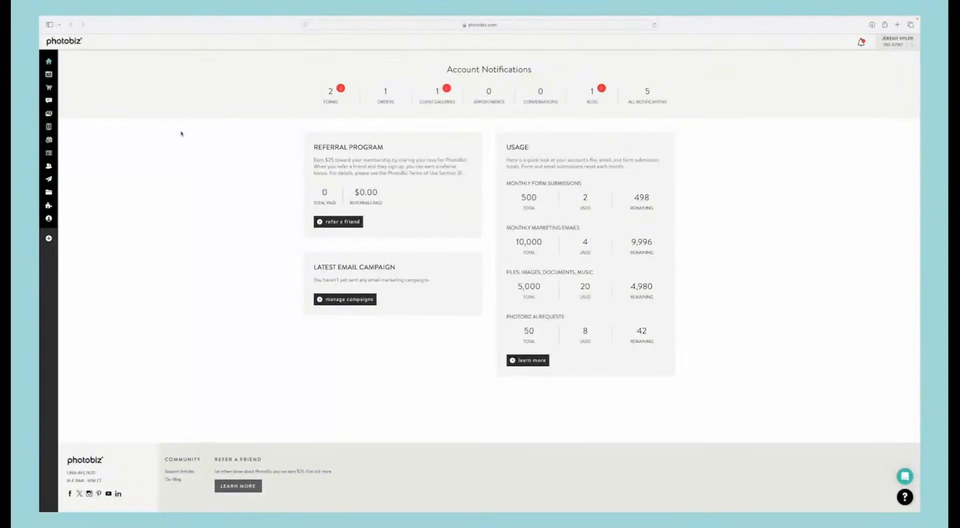
Step: Open the Client Galleries Event & Cart Reminder Series in the marketing email automation
mouse_move(53, 132)
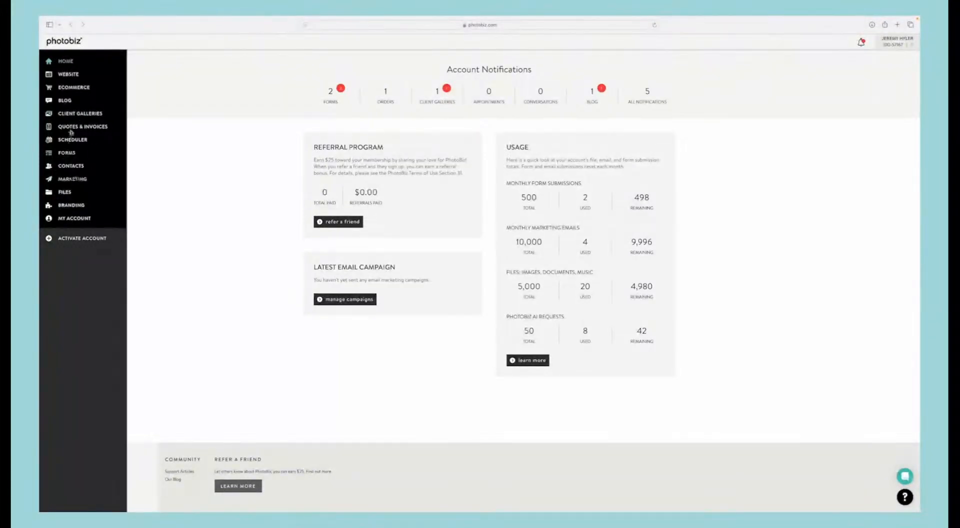
click(80, 180)
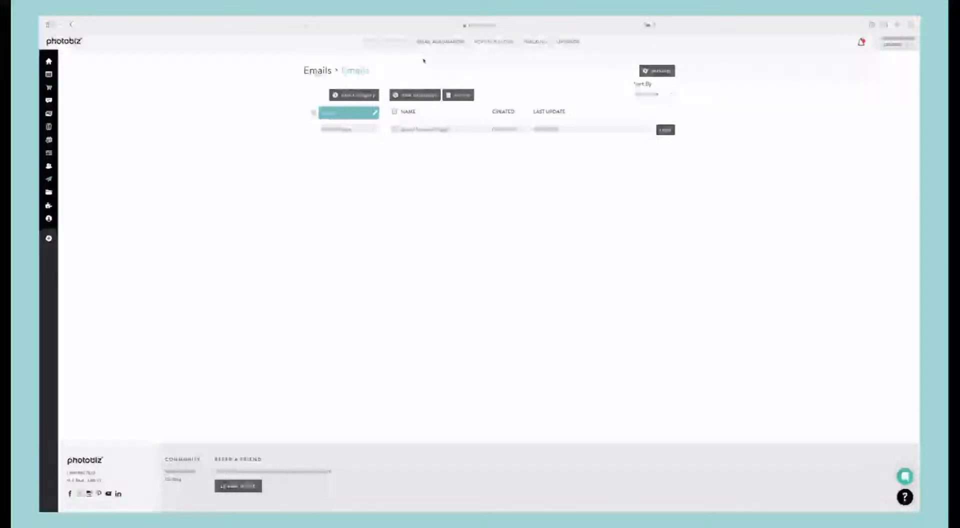
click(444, 43)
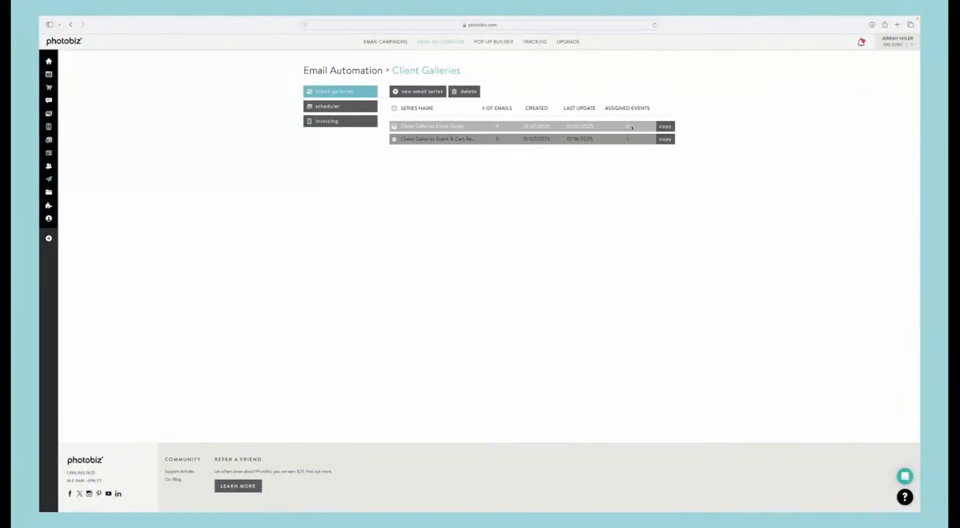
click(434, 139)
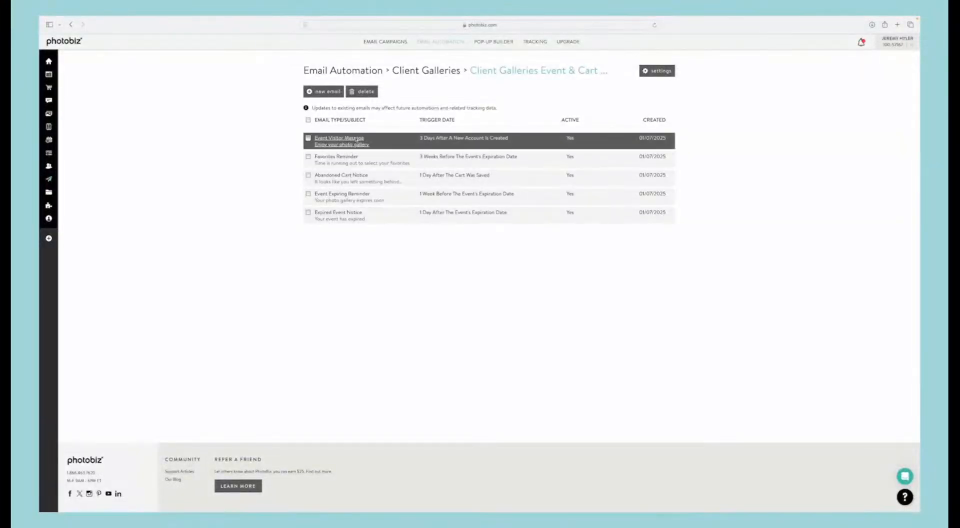
Step: Set the Event Visitor Message to send immediately after a new account is created, keep it active, and save the changes
click(356, 139)
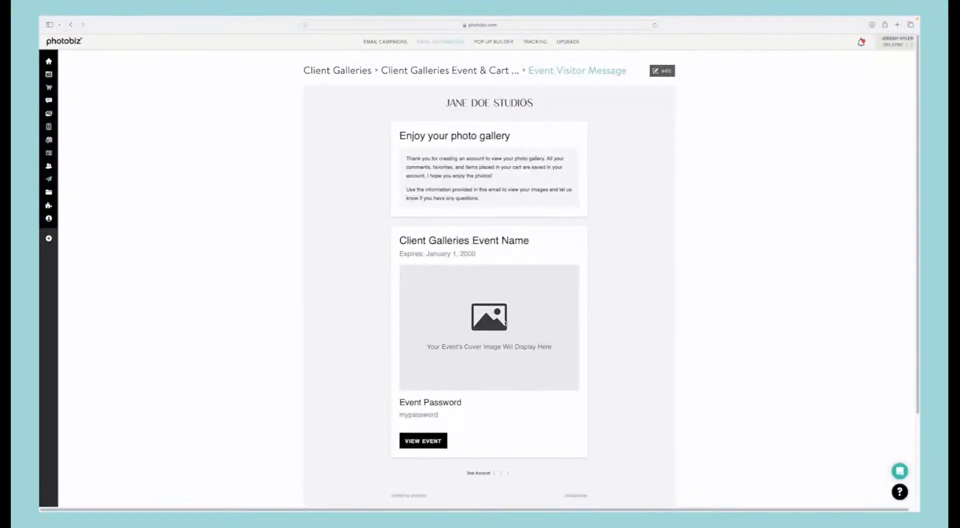
click(659, 71)
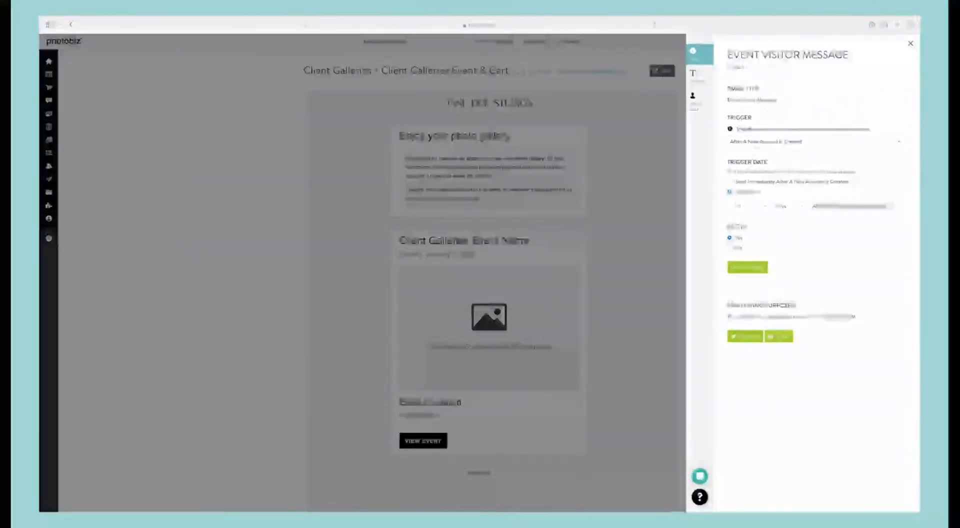
click(752, 142)
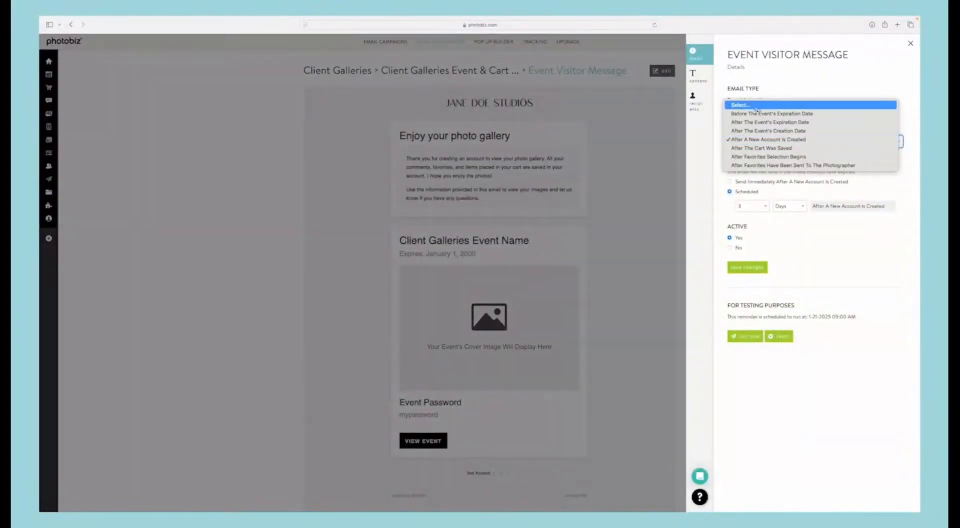
click(762, 141)
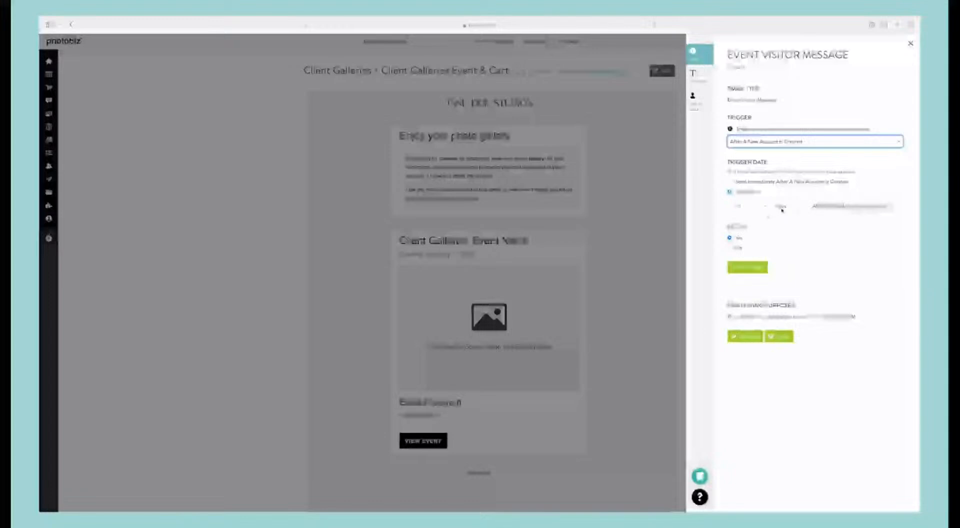
click(752, 207)
click(734, 186)
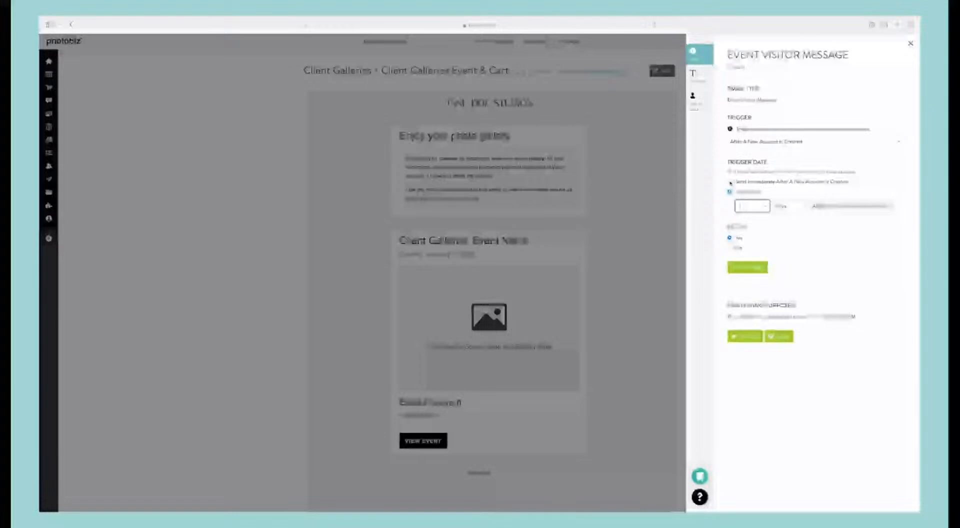
click(730, 182)
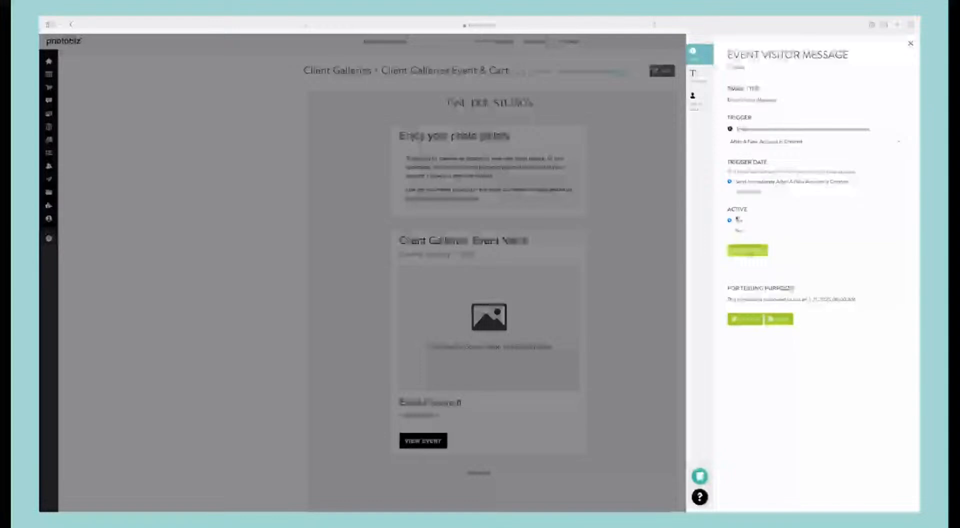
click(730, 230)
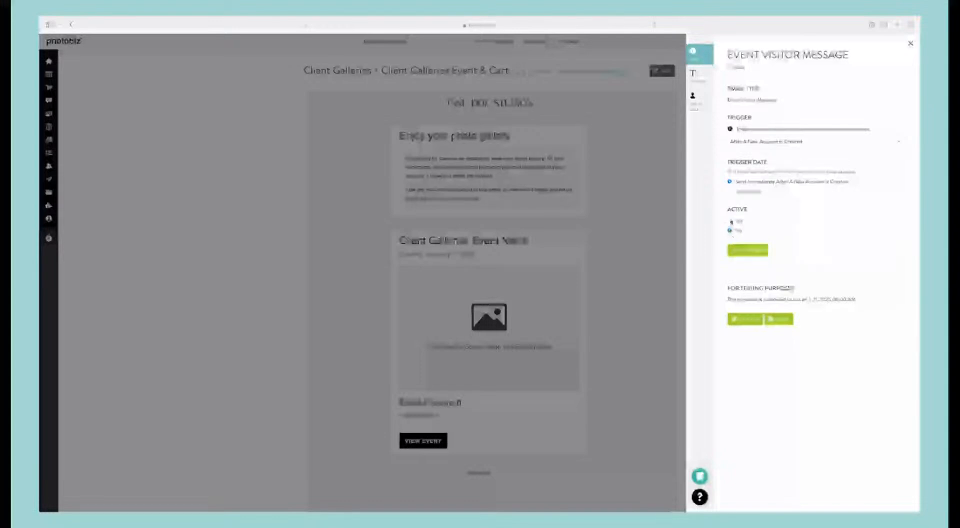
click(730, 220)
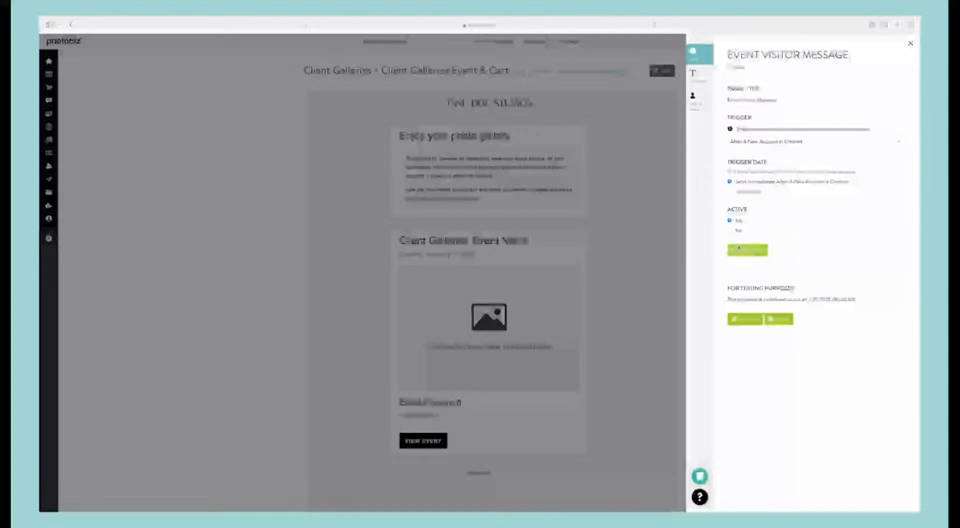
click(739, 249)
Step: Review the Event Visitor Message's content and recipient settings and return to the series' email list
click(699, 77)
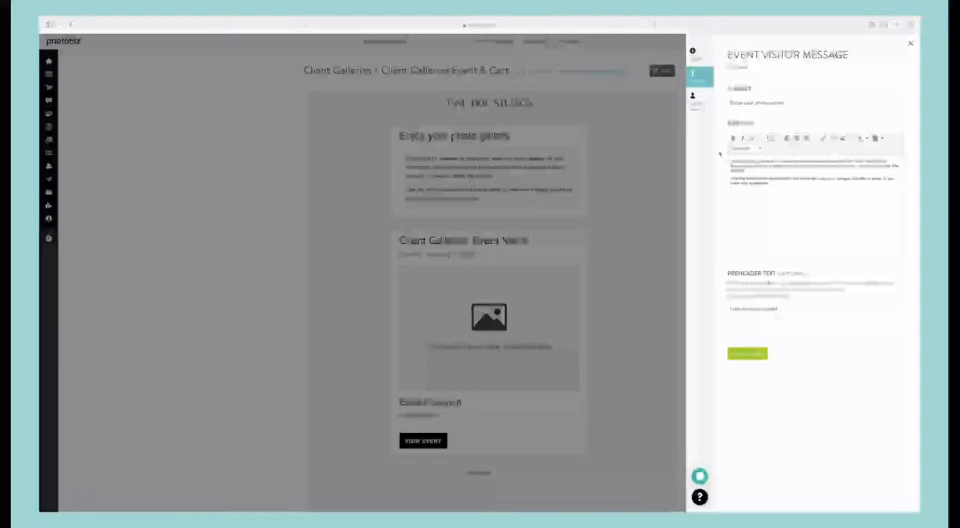
click(695, 106)
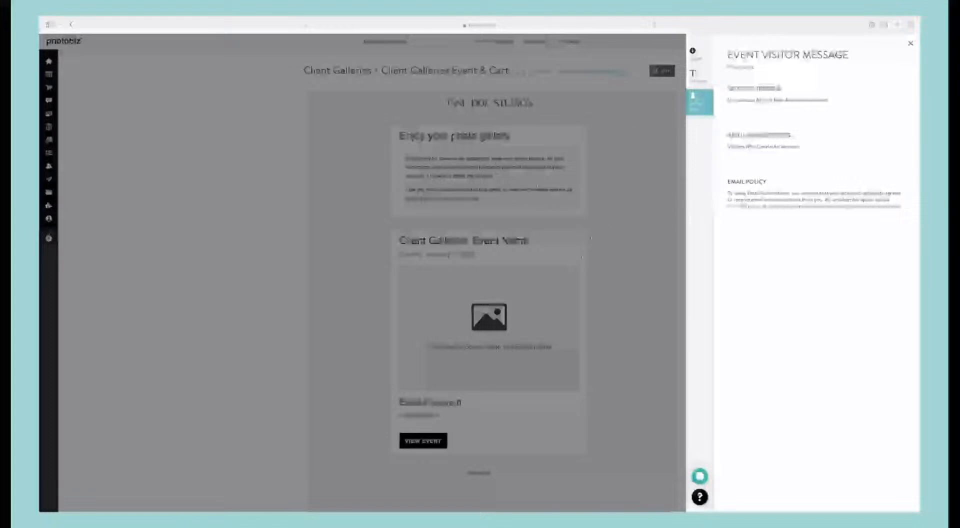
click(617, 141)
click(440, 70)
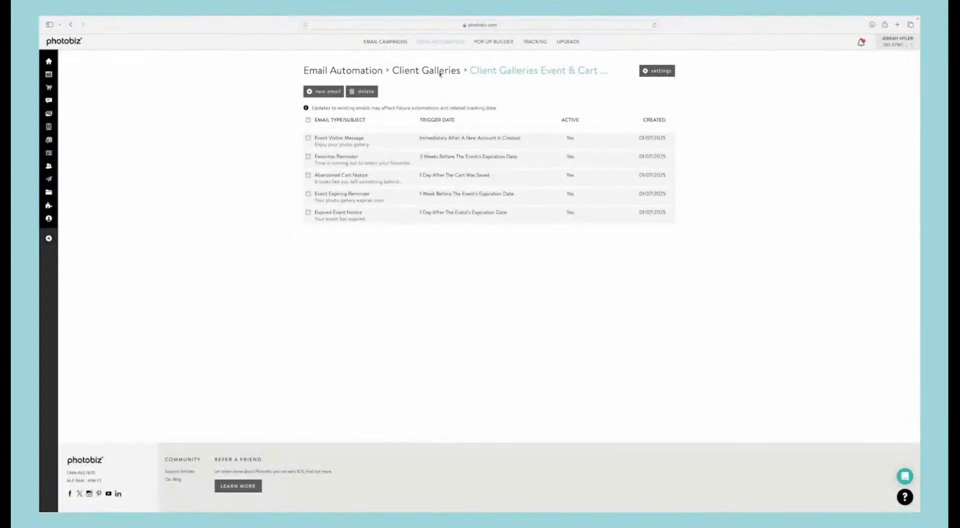
Step: Preview the Favorites Reminder and Abandoned Cart Notice emails and return to the series' email list
click(345, 158)
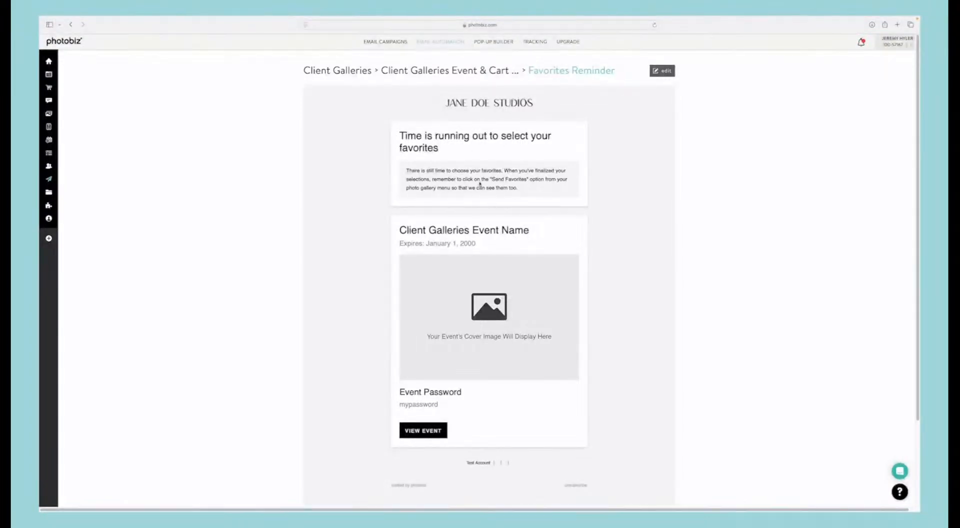
click(428, 72)
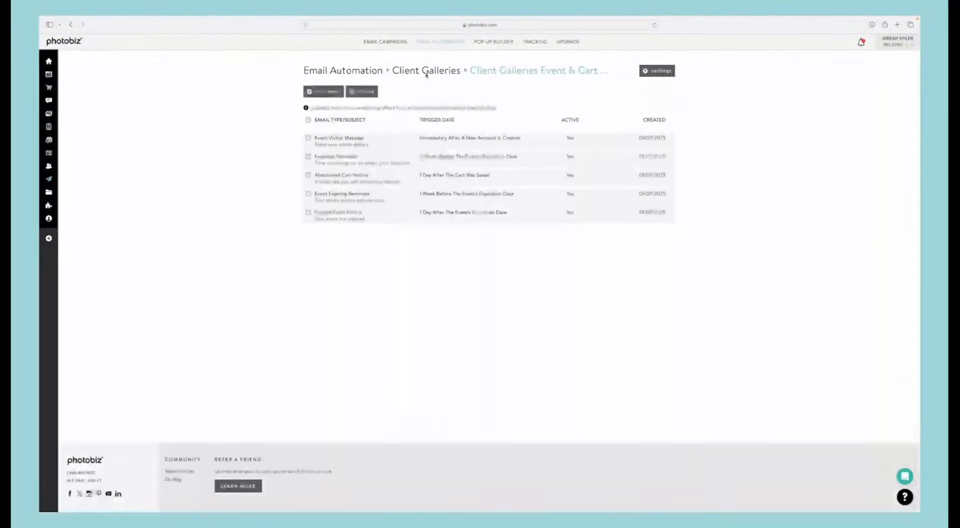
click(346, 175)
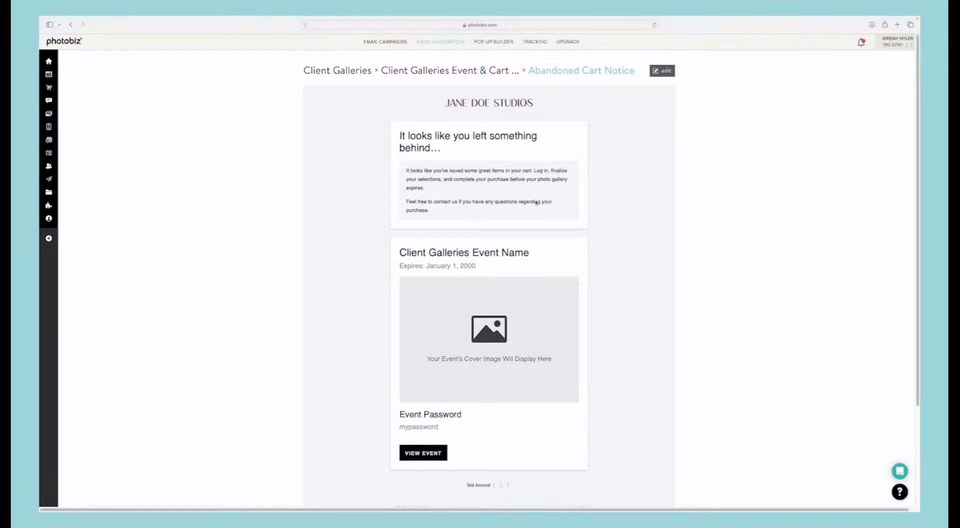
click(446, 72)
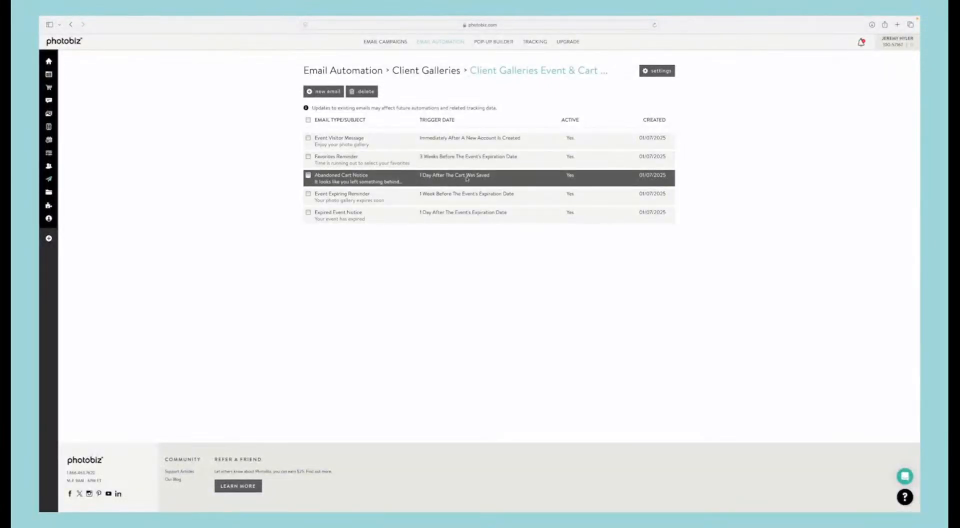
Step: Schedule the Abandoned Cart Notice for 2 days after the cart was saved, save it, and return to the email list
click(491, 179)
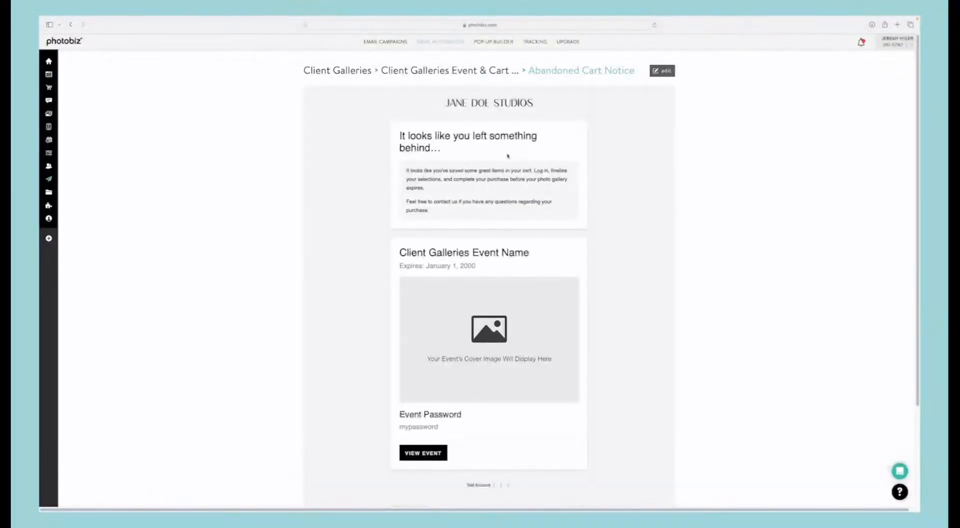
click(664, 71)
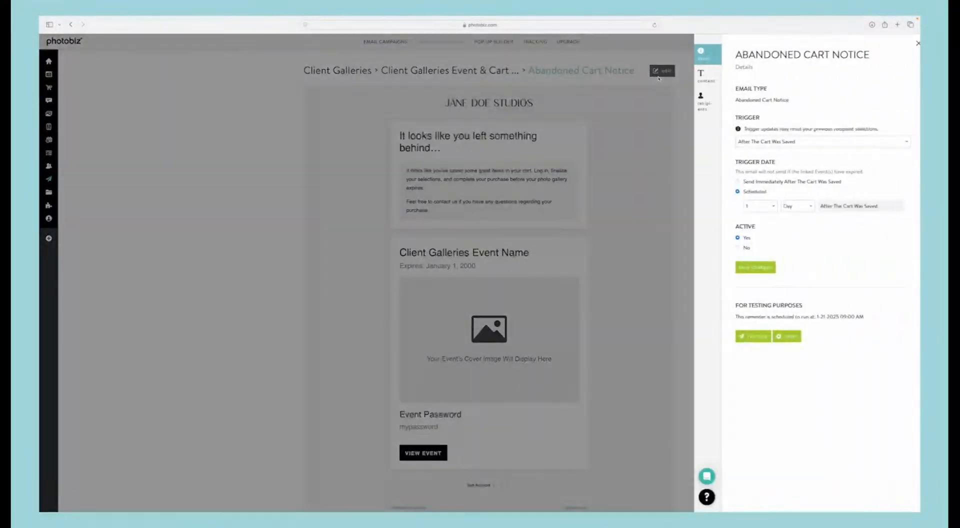
click(755, 208)
click(745, 225)
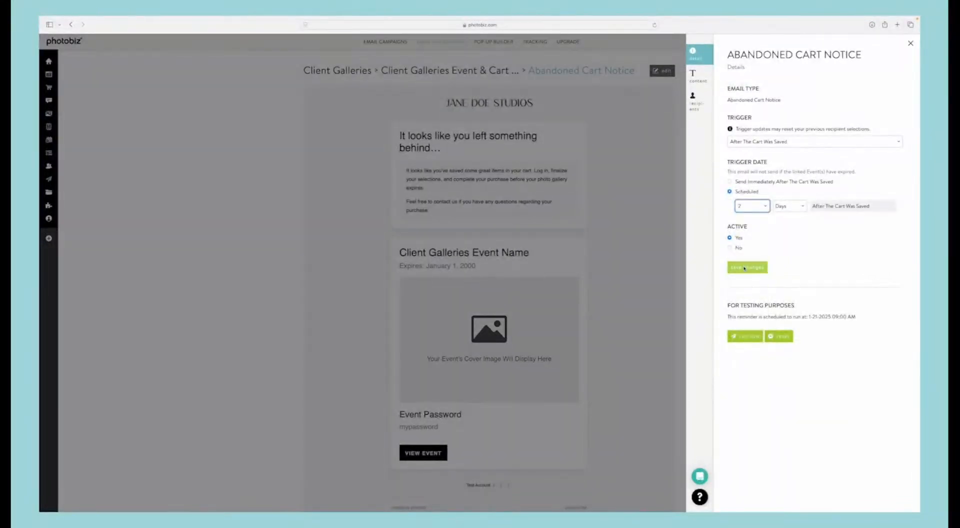
click(745, 268)
click(583, 165)
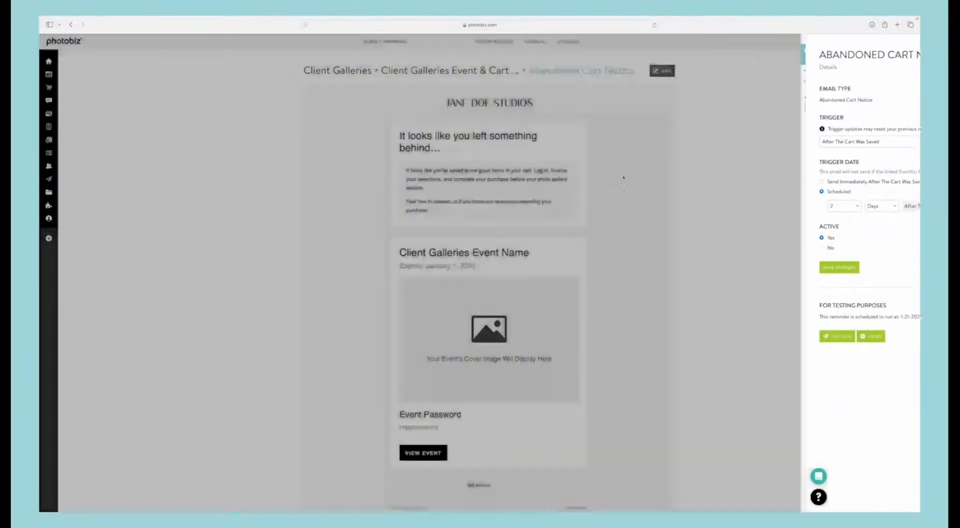
click(407, 70)
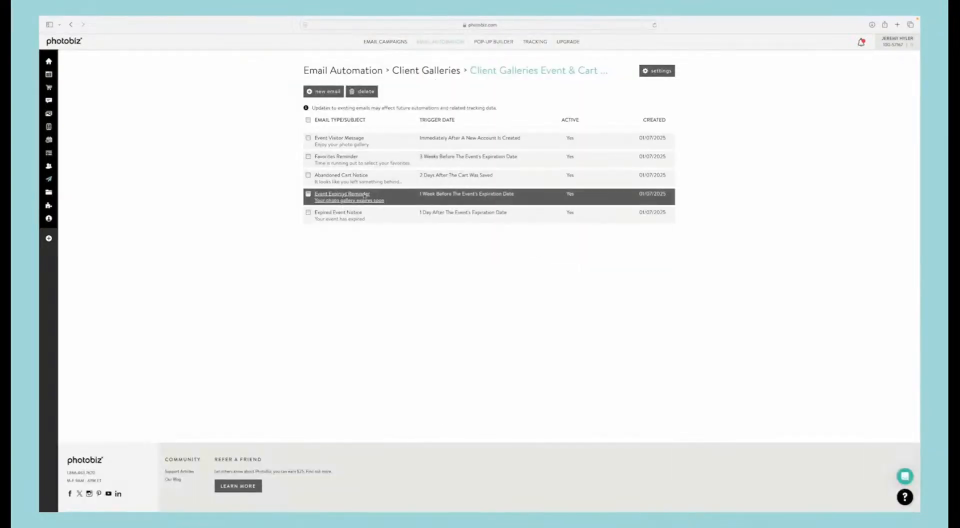
Step: Preview the Event Expiring Reminder and Expired Event Notice emails and return to the series' email list
click(364, 195)
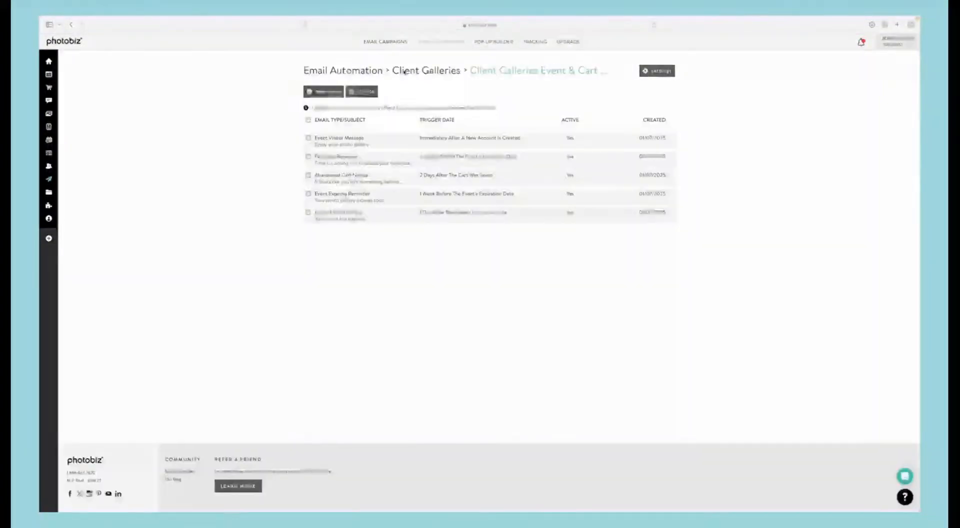
click(403, 70)
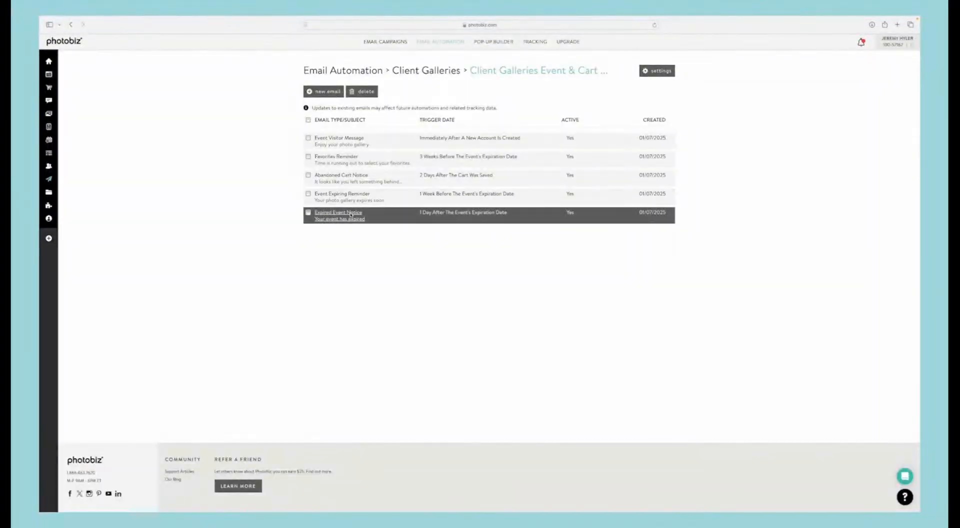
click(351, 214)
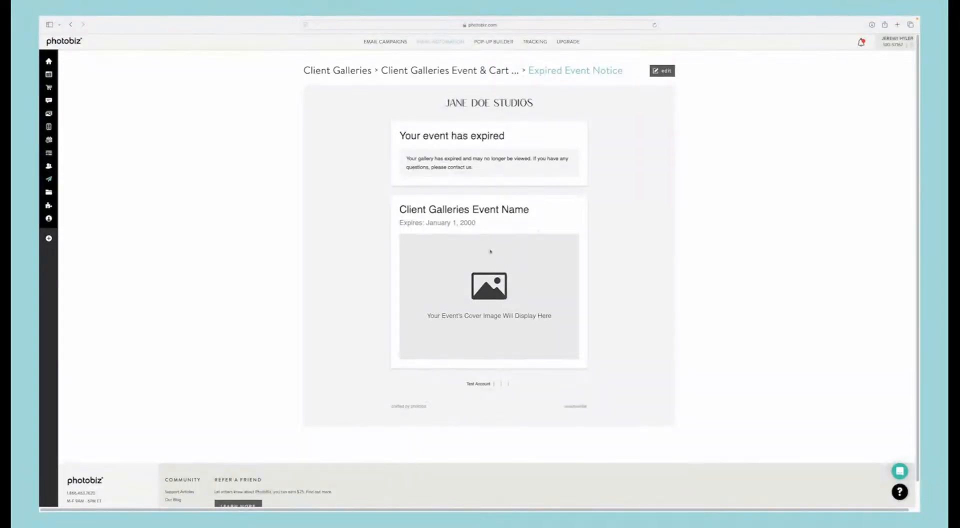
click(419, 71)
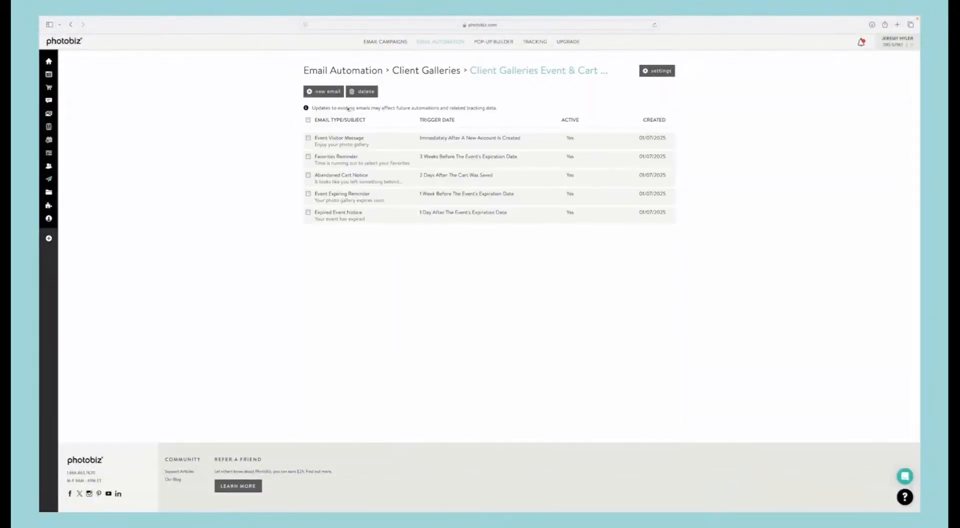
Step: Add a General Message email to the series, triggered 3 months after the event's expiration date
click(324, 92)
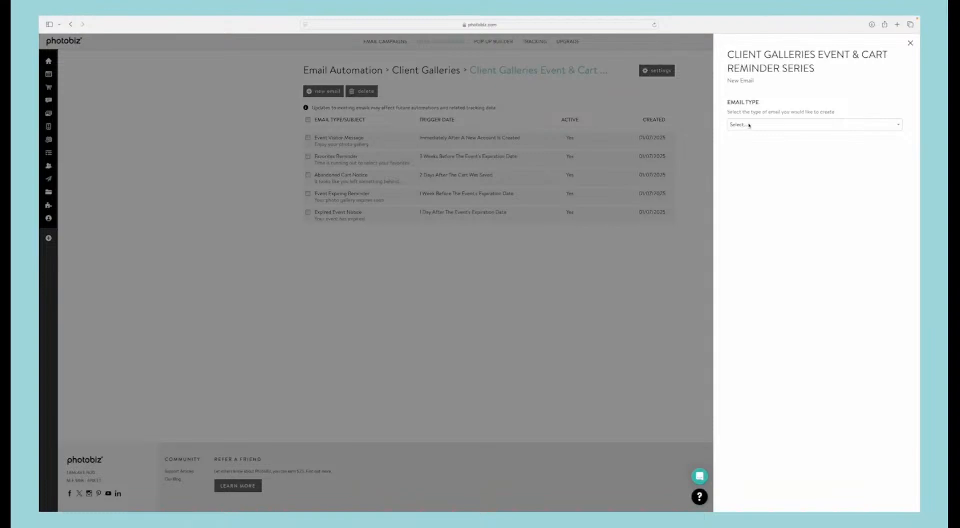
click(747, 125)
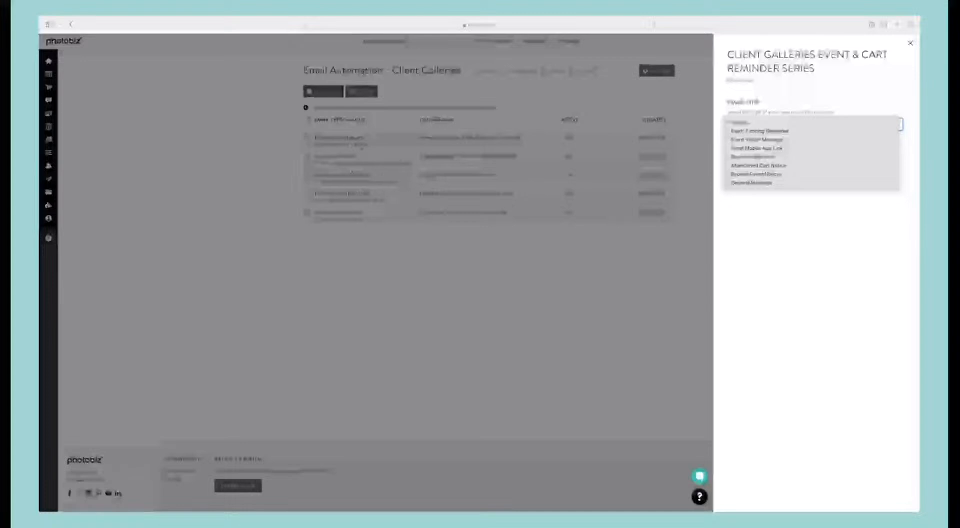
click(747, 183)
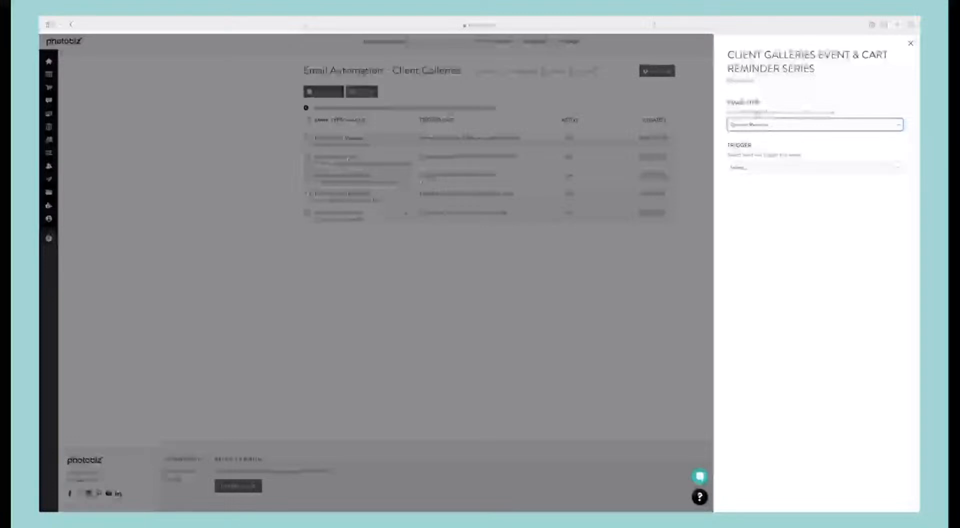
click(777, 168)
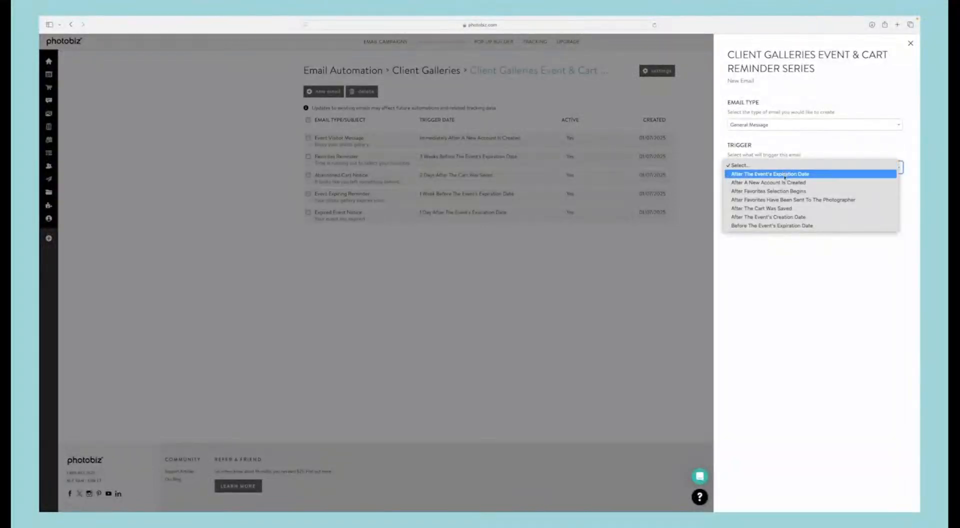
click(783, 175)
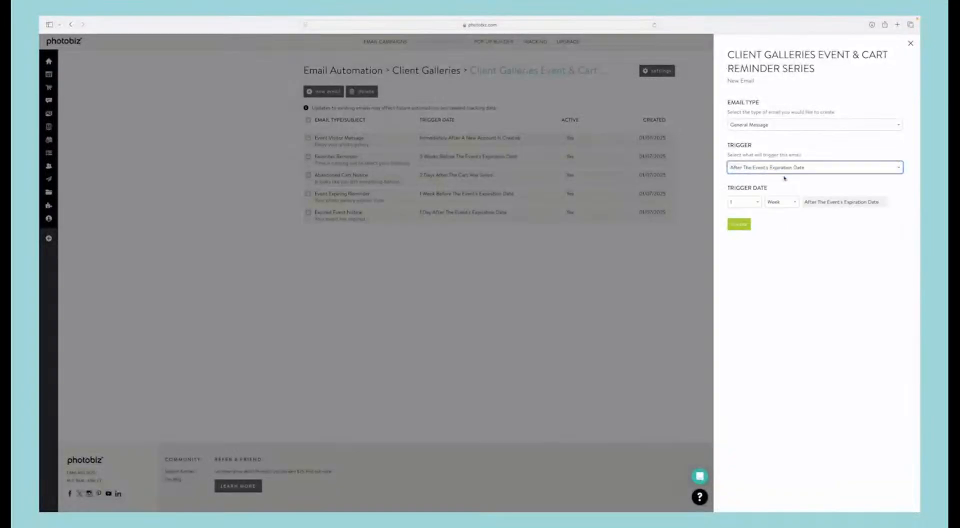
click(776, 201)
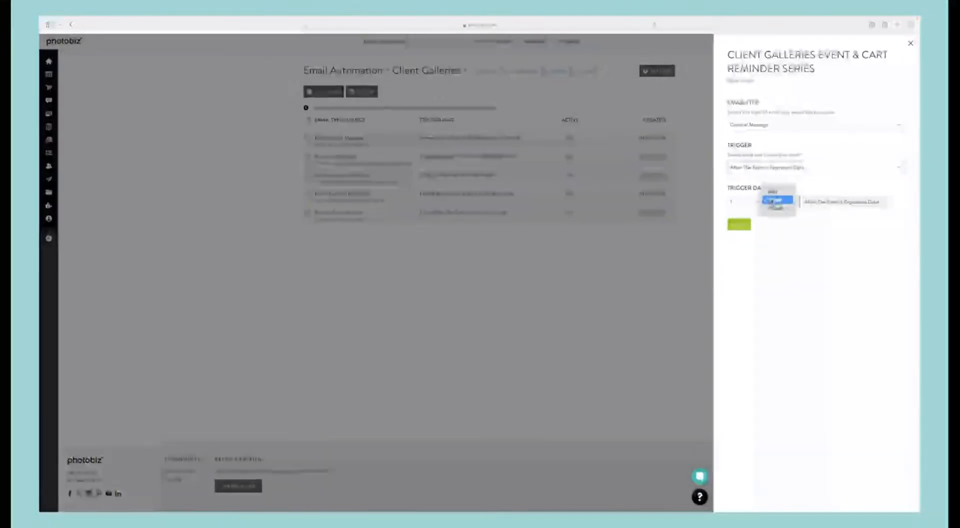
click(772, 209)
click(747, 202)
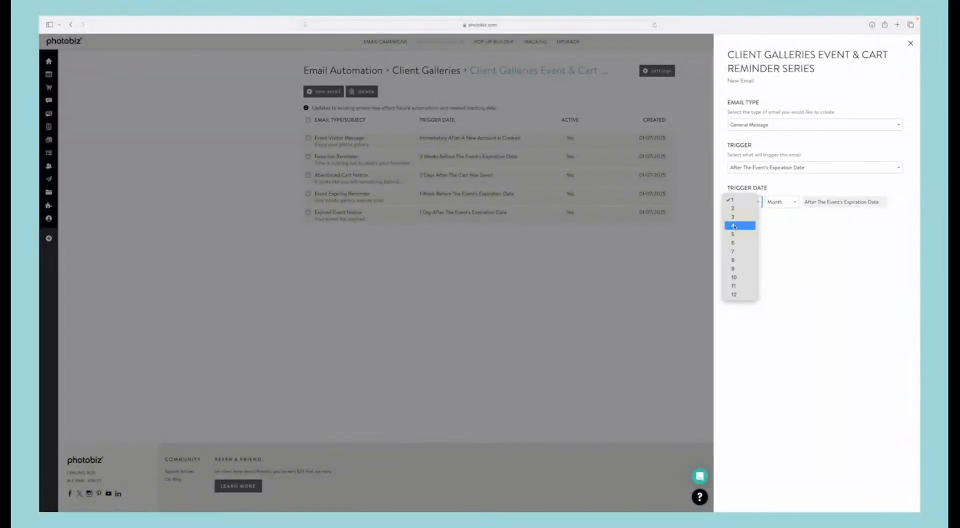
click(739, 218)
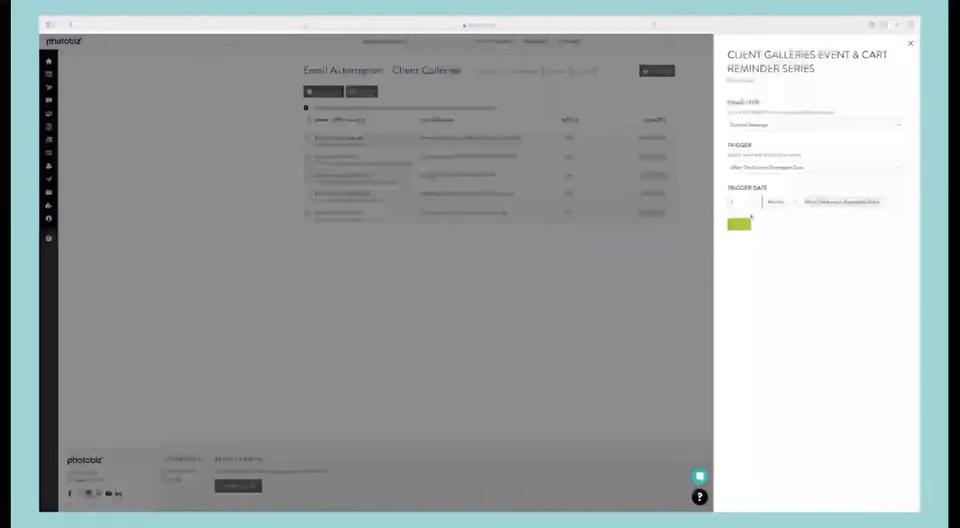
click(743, 224)
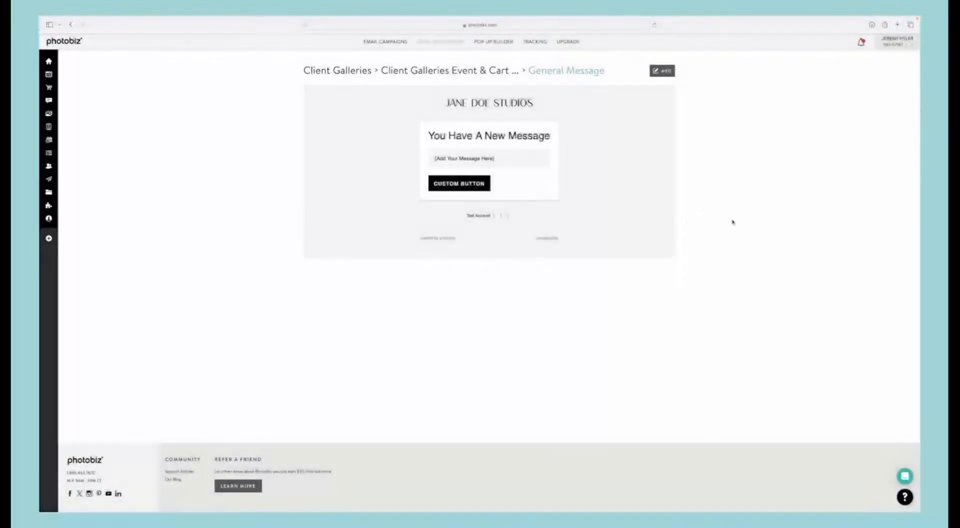
Step: Open the General Message's content for editing and set the subject to "Did you get all you favorite images?"
click(668, 74)
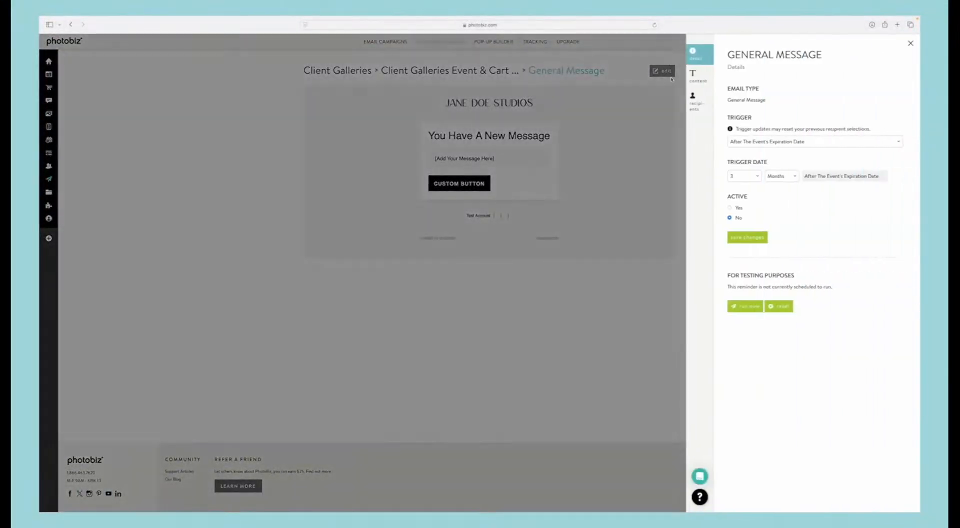
click(702, 81)
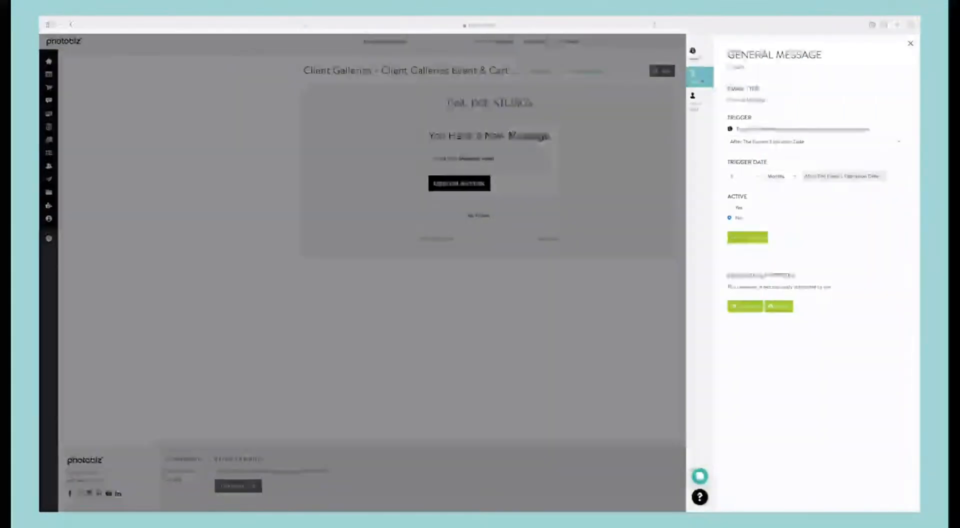
triple_click(743, 104)
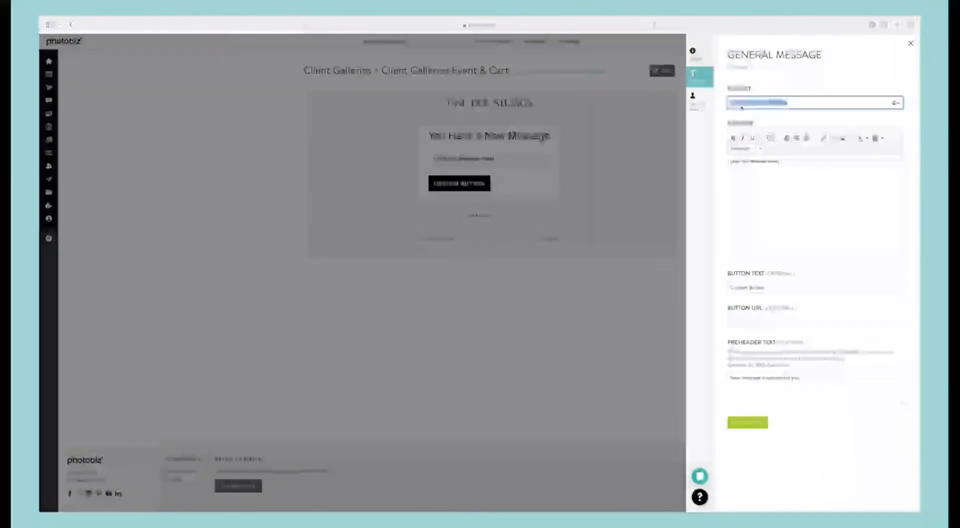
text(Send)
text(get all your)
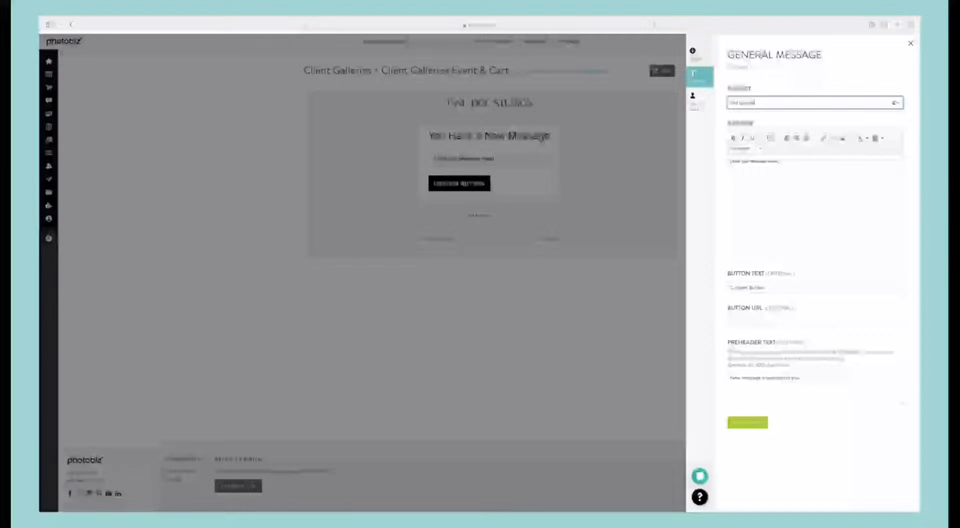
text( photos images)
Step: Write the message body as "Hey," plus a check-in that clients got all their event images, asking them to connect right away if not
click(754, 162)
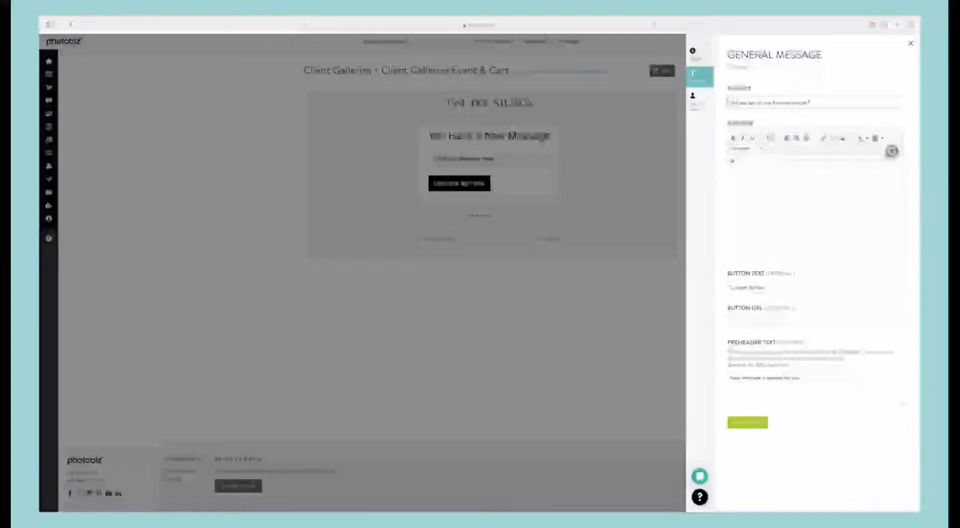
text(Hey,)
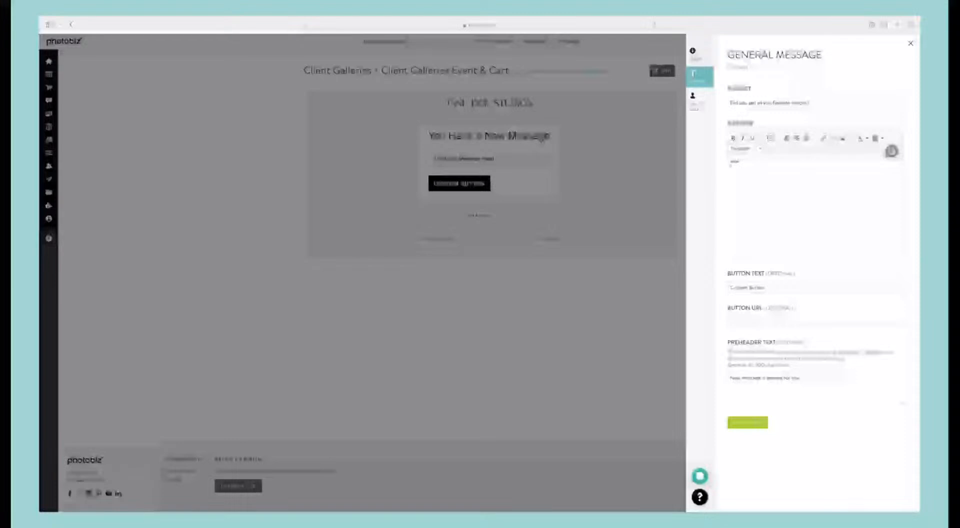
text(Just wanted to remind you)
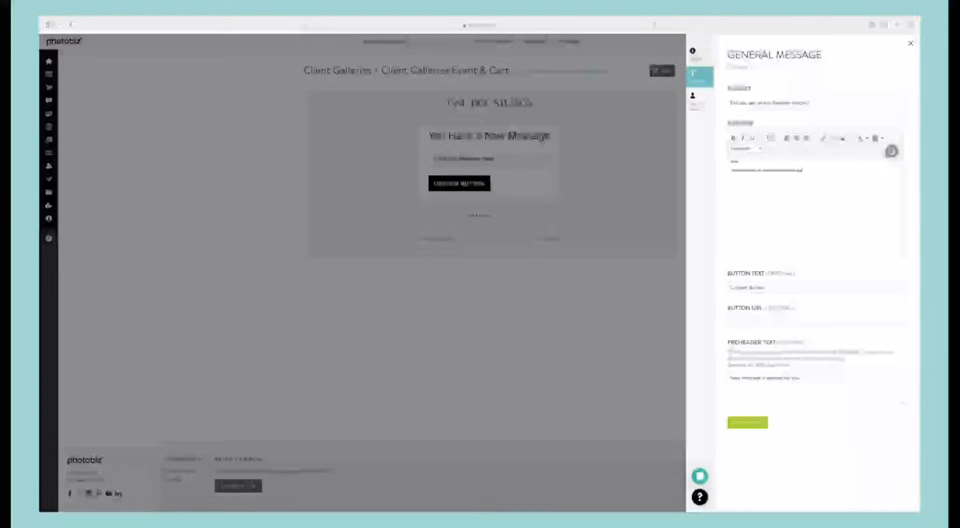
text( about your in 14 day)
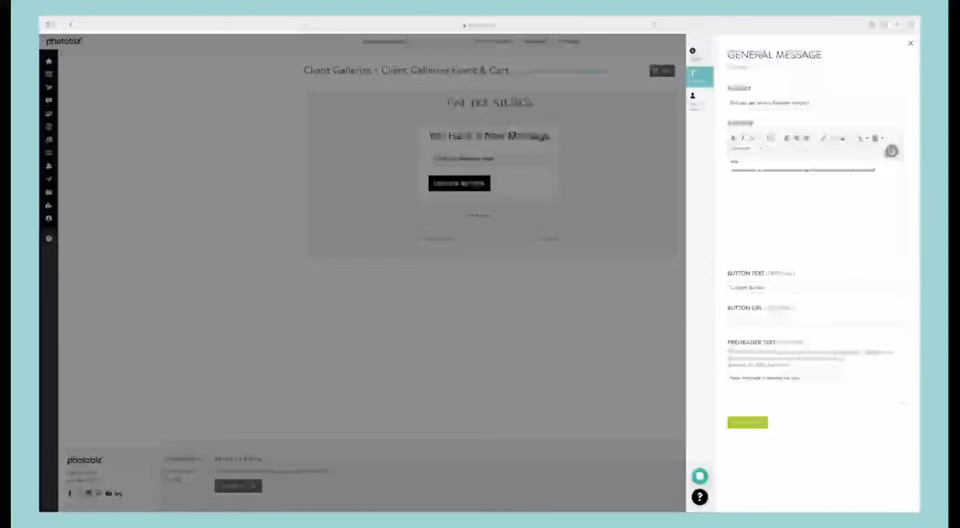
text(s and)
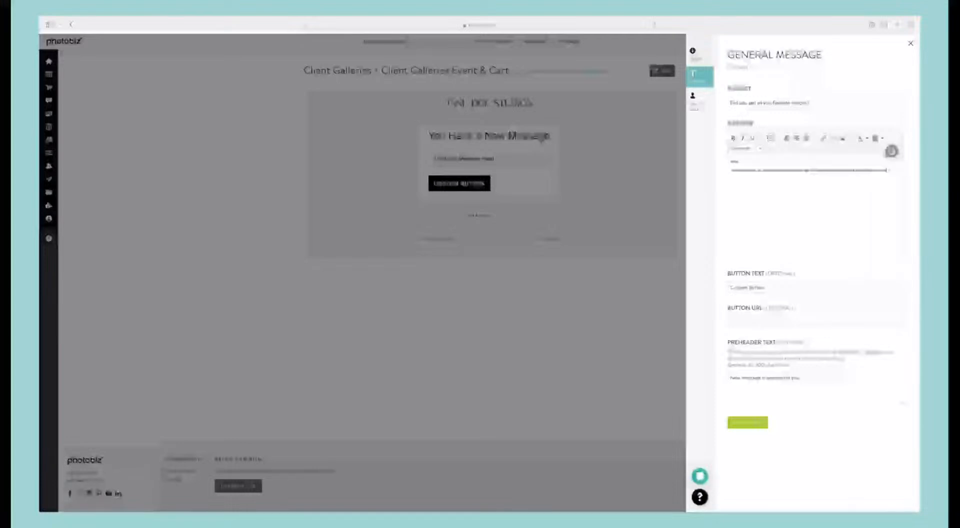
text( we want to)
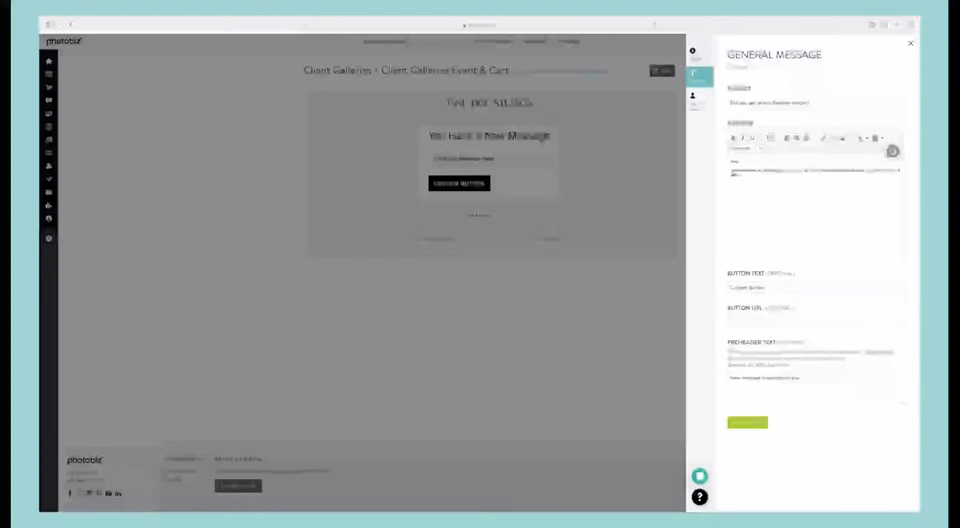
text( sure)
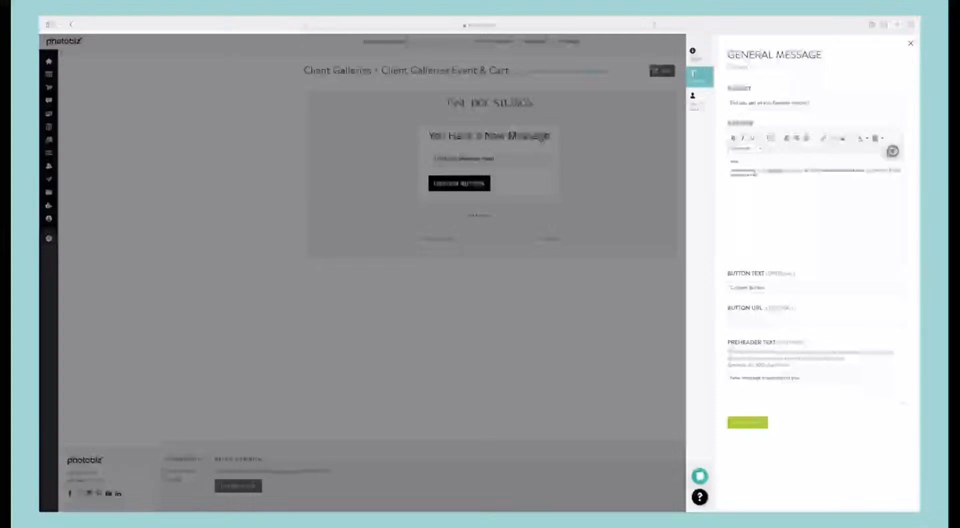
text( you get all)
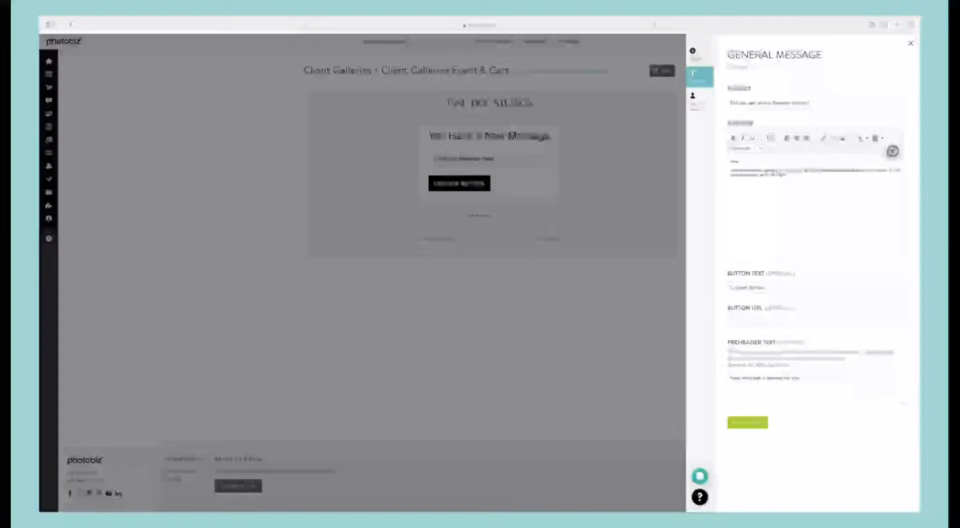
text(. the sale)
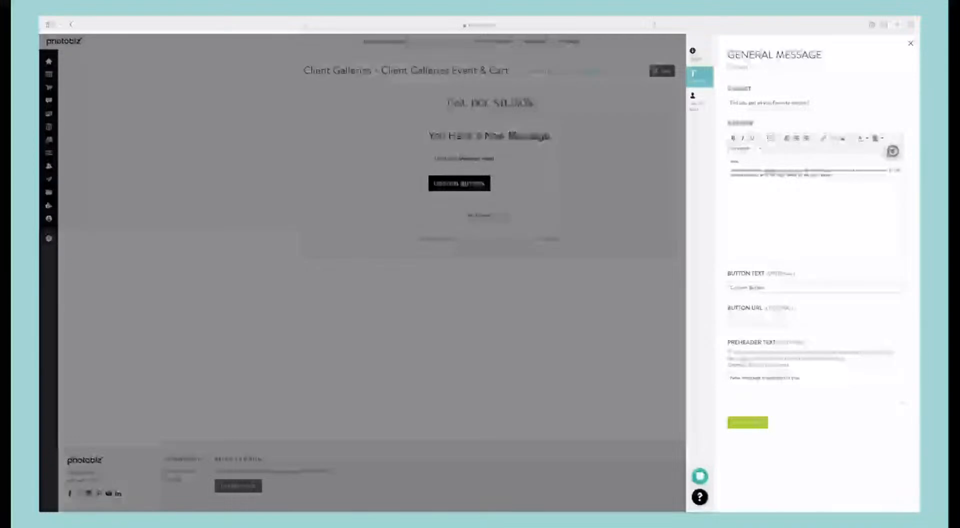
text( until)
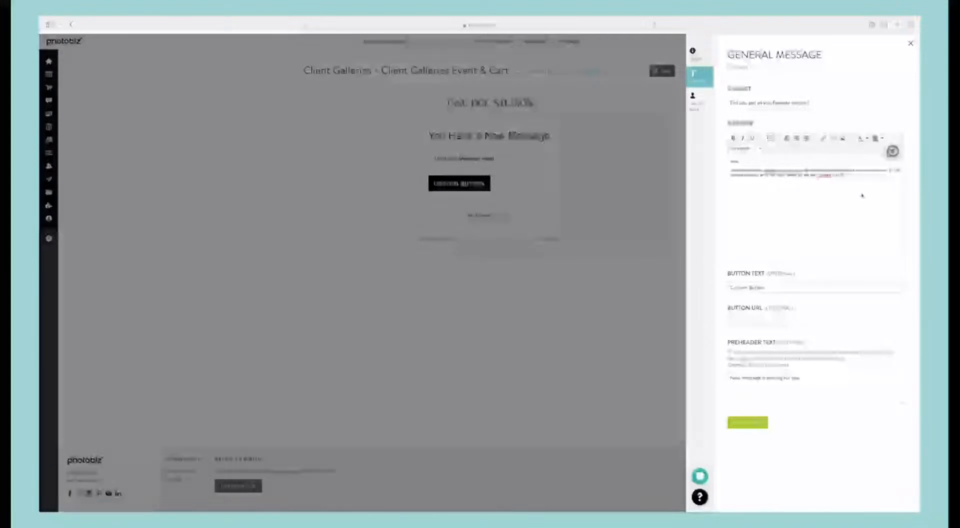
click(822, 175)
key(BackSpace)
key(BackSpace)
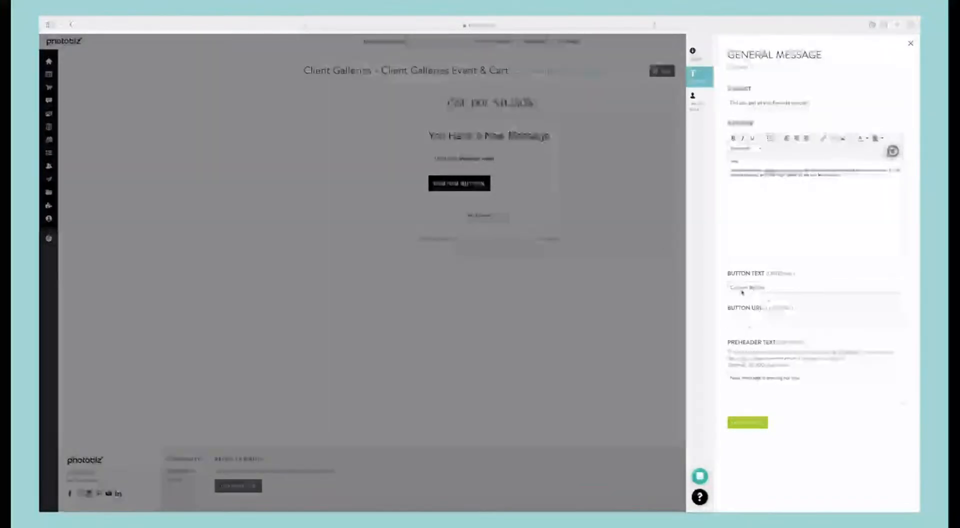
Step: Change the General Message's button text to "Connect with me"
triple_click(763, 290)
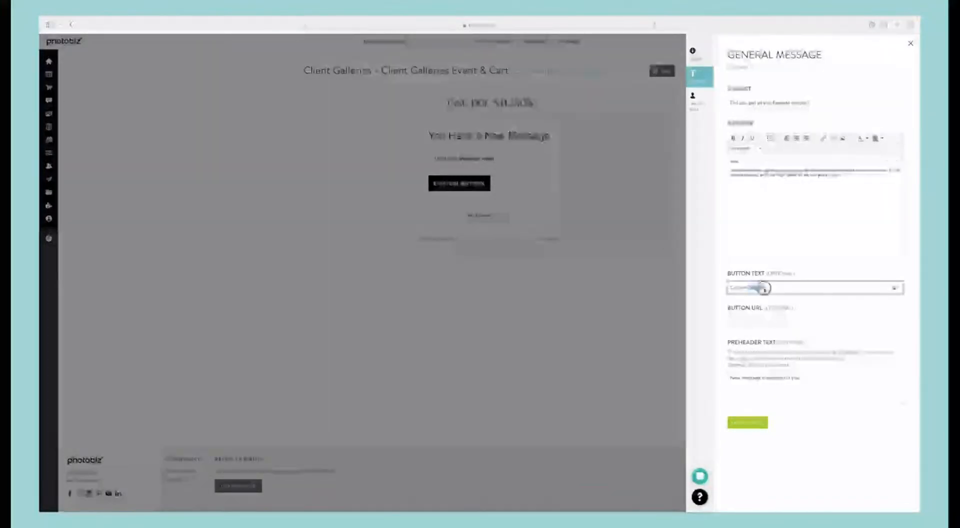
text(Buy!)
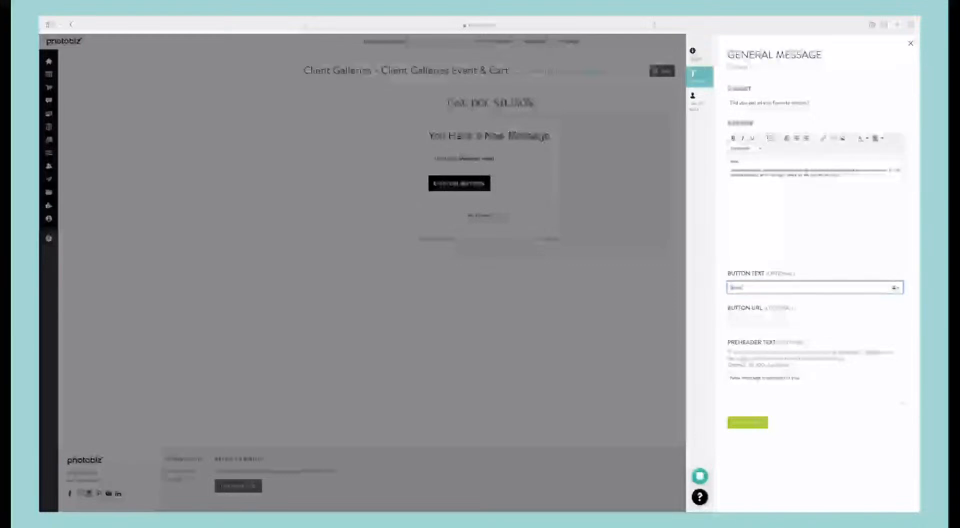
key(super+a)
text(View Gallery Now)
Step: Set the button URL to photobiz.com, keep the default preheader text, and save the email content
click(778, 320)
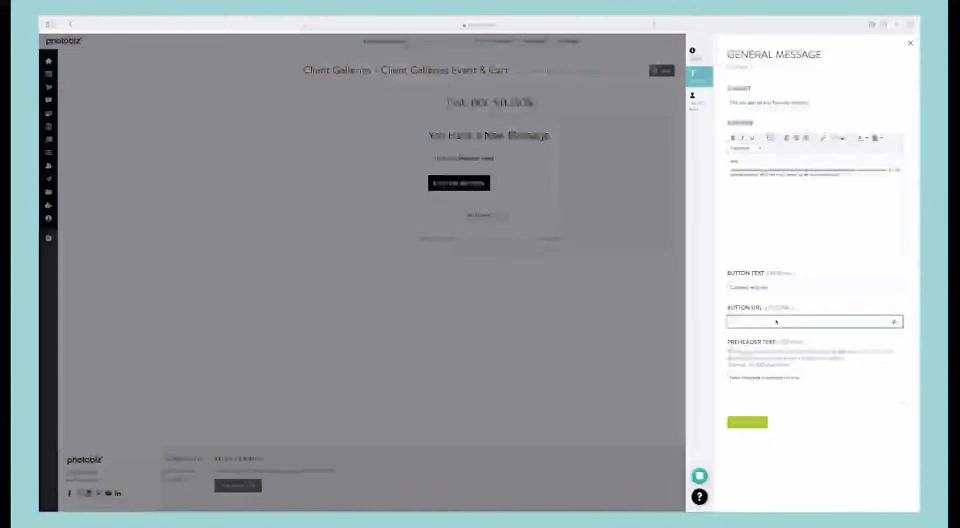
text(http)
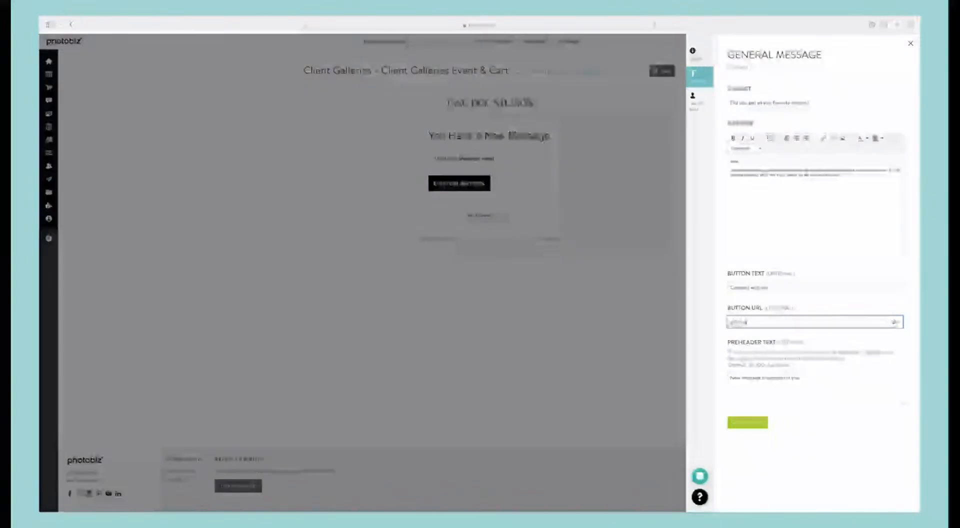
text(obiz.com)
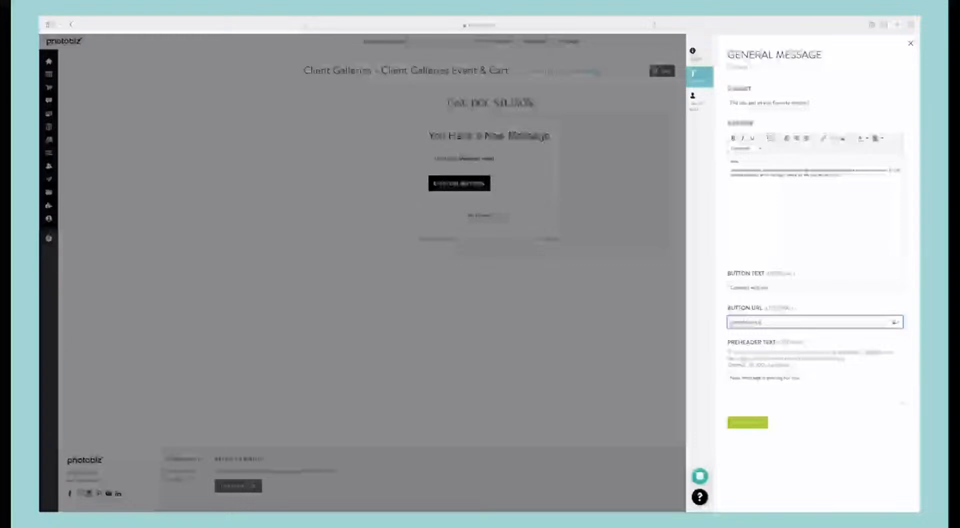
double_click(807, 383)
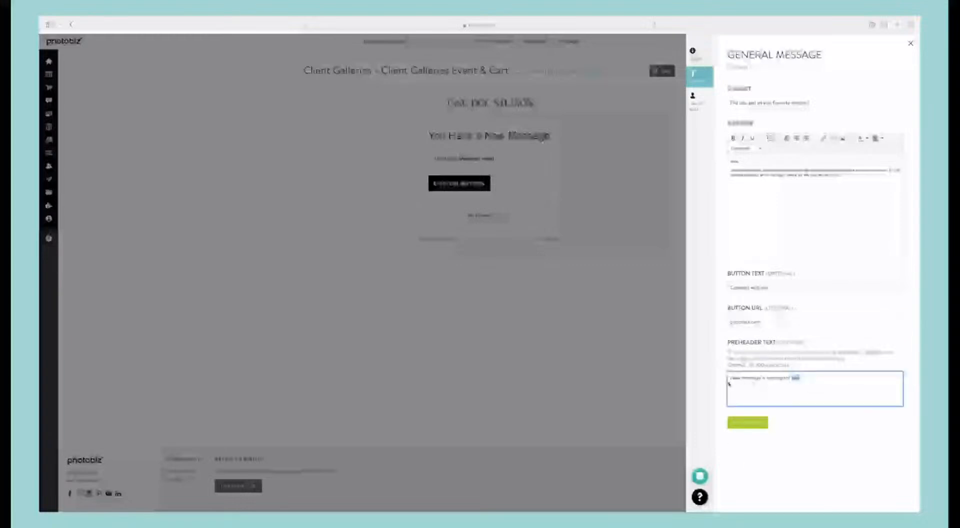
click(749, 423)
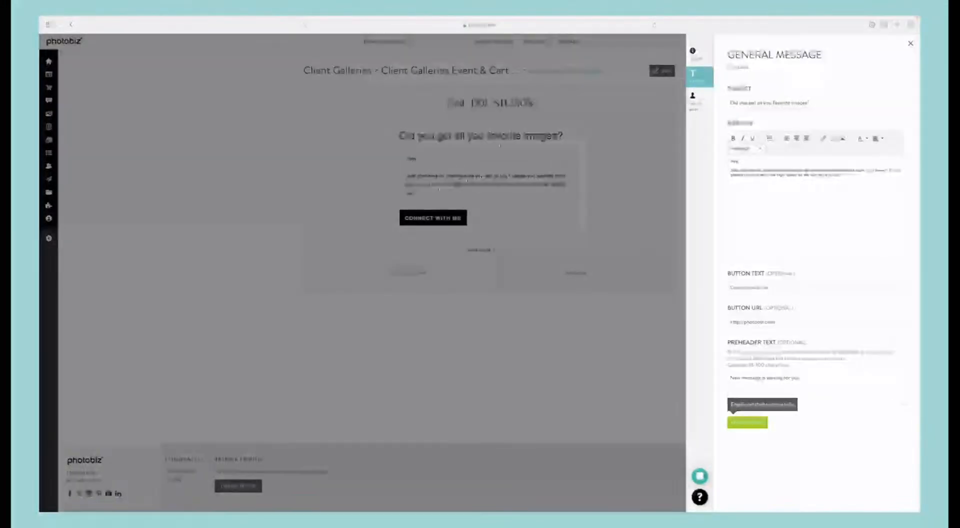
Step: Limit the email's included recipients to visitors who have never sent favorites to the photographer and visitors with items in the cart, with no exclusions, and save
click(698, 101)
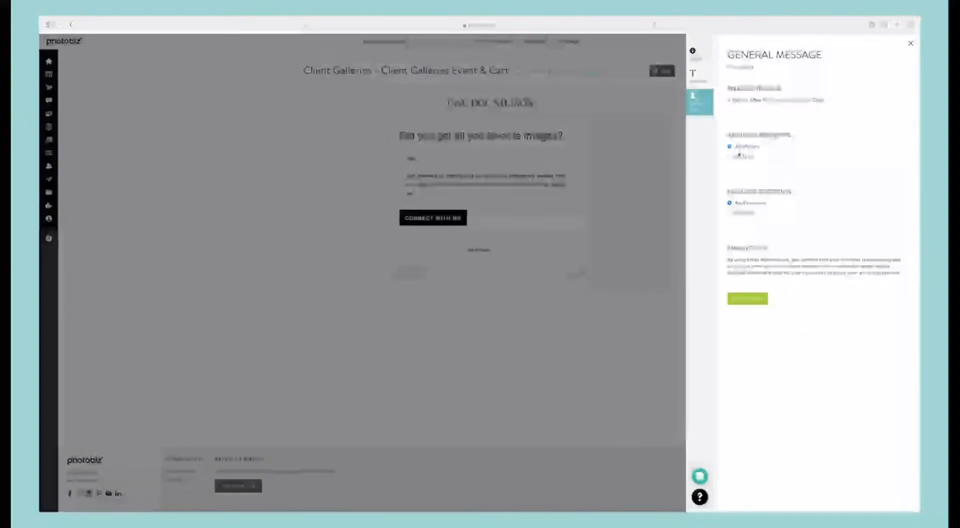
click(729, 156)
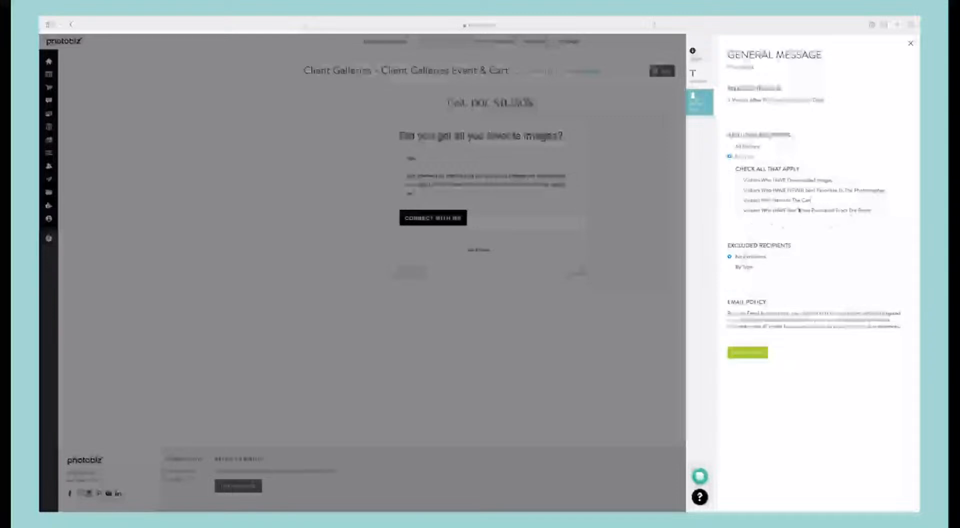
click(737, 191)
click(737, 200)
click(732, 268)
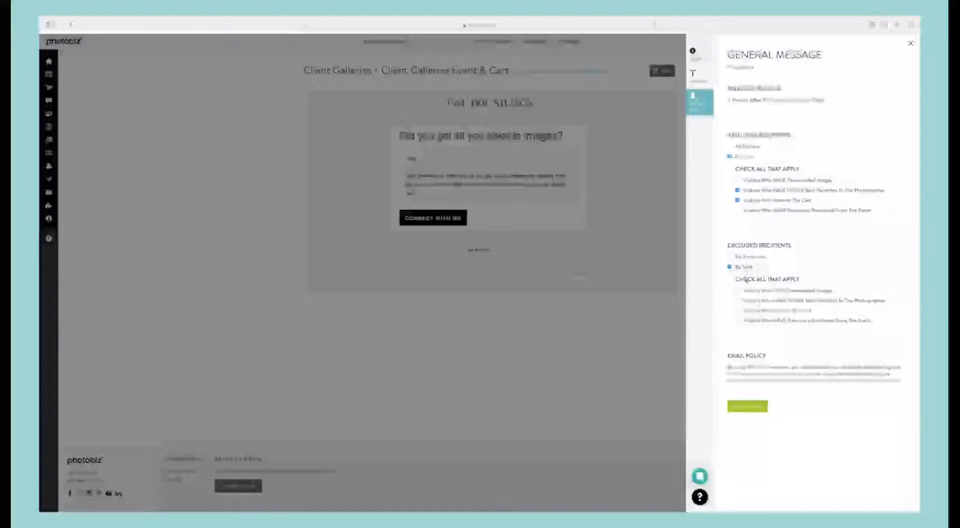
click(730, 257)
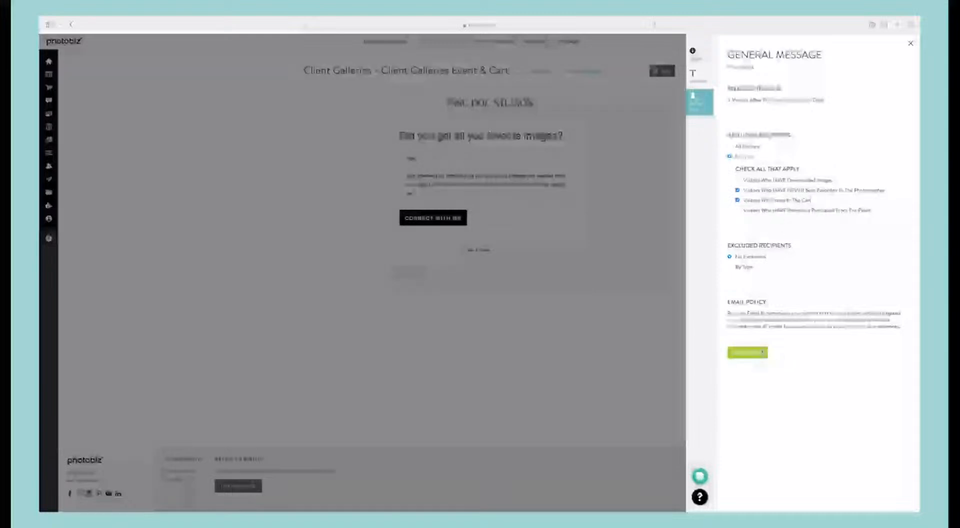
click(760, 350)
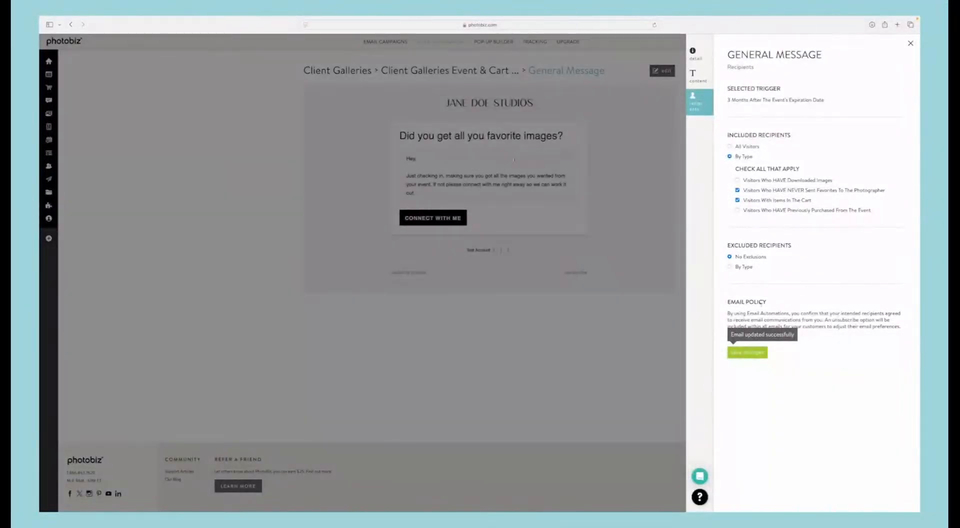
Step: Return to the Client Galleries Event & Cart series and create another General Message email triggered 12 months after the event's expiration date
click(611, 129)
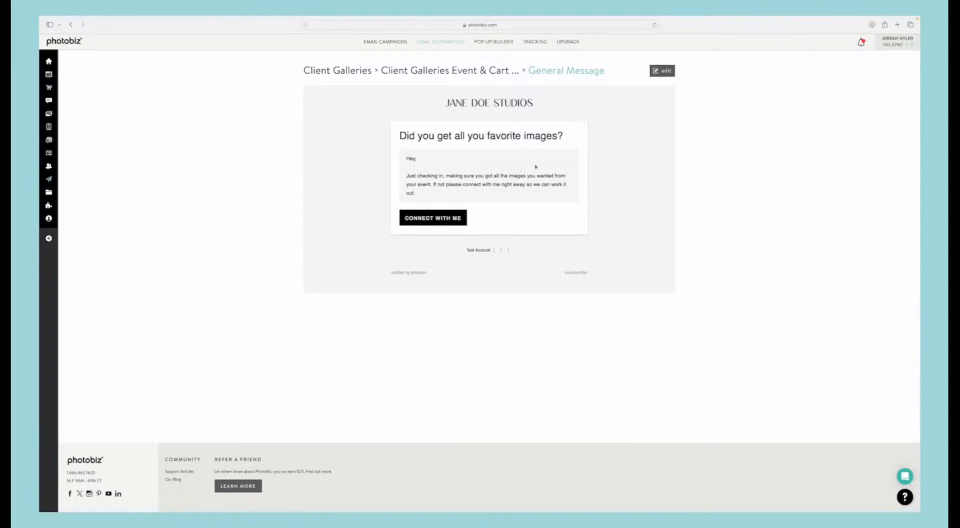
click(442, 71)
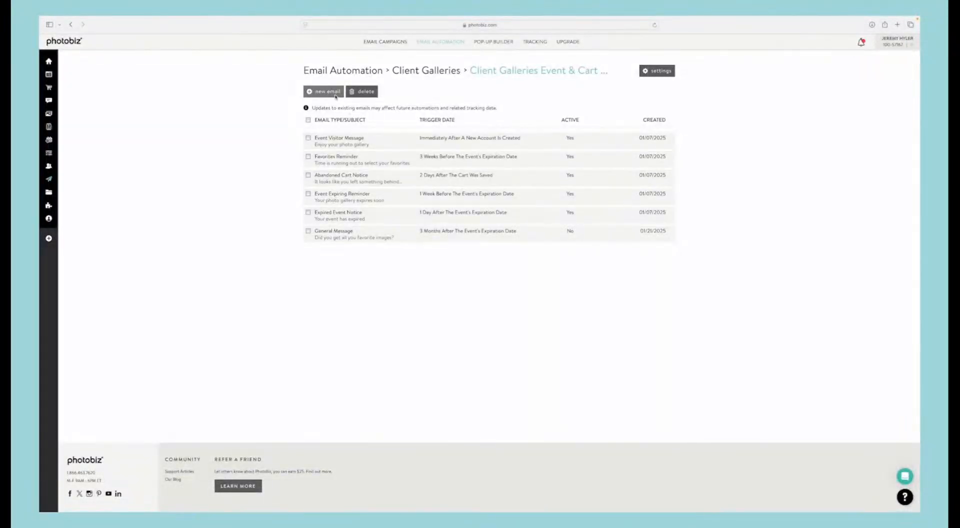
click(335, 95)
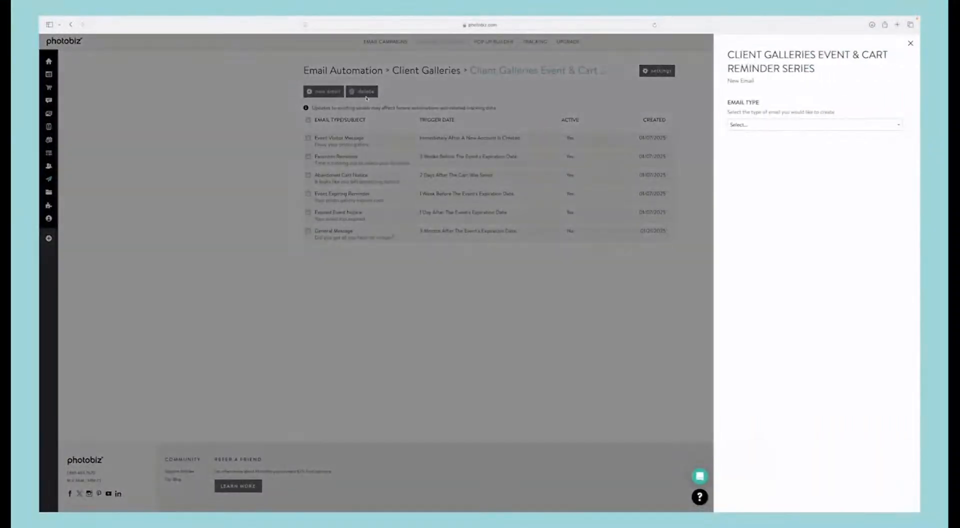
click(803, 126)
click(784, 182)
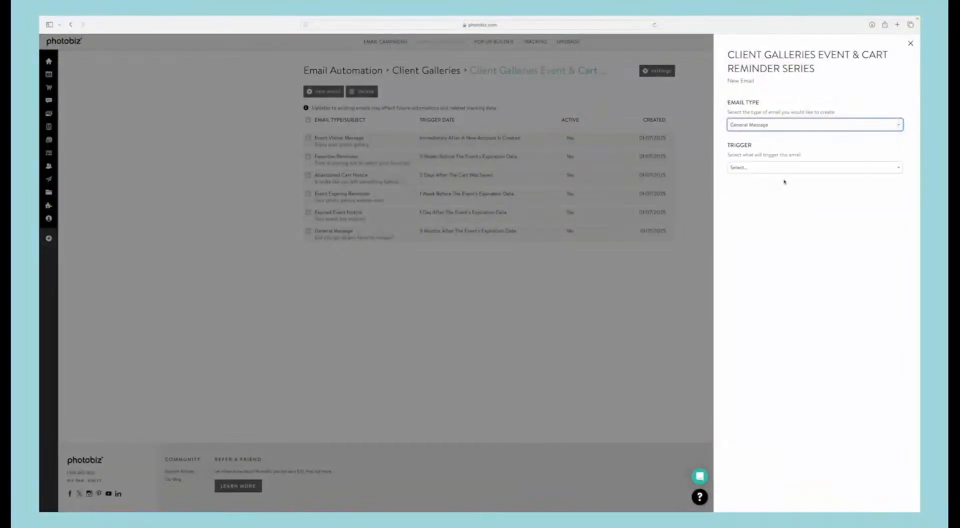
click(754, 164)
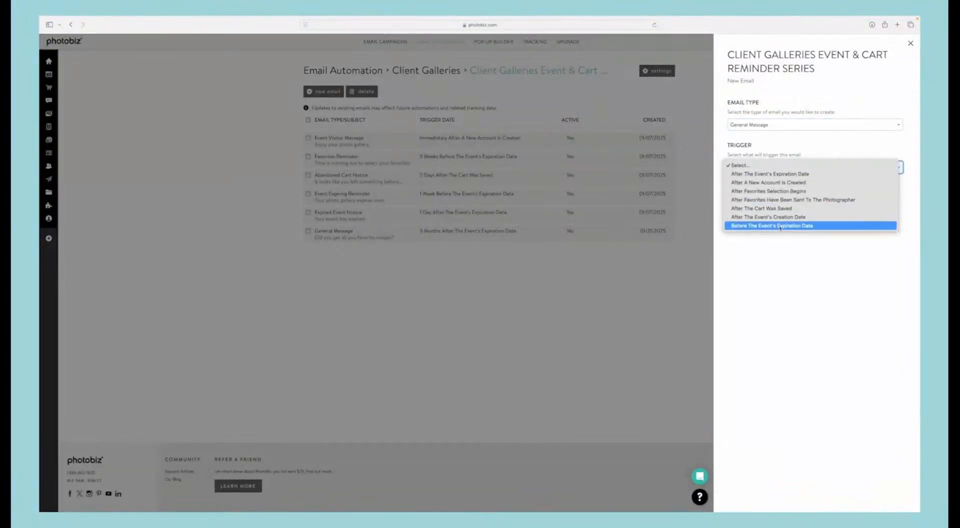
click(770, 173)
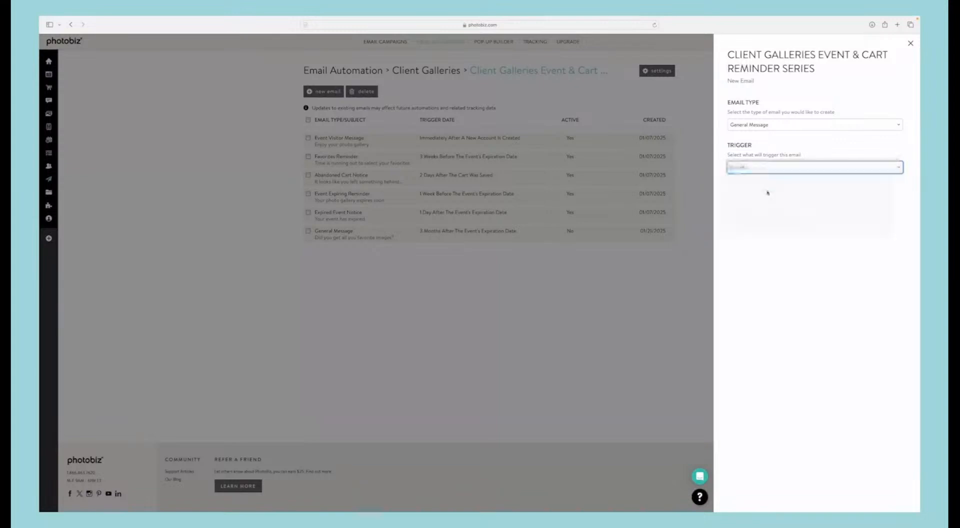
click(758, 203)
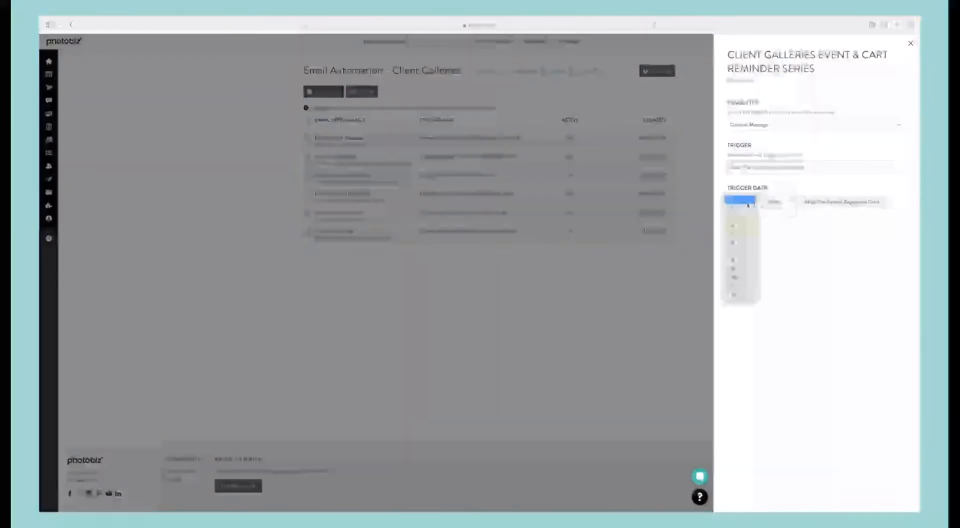
click(737, 283)
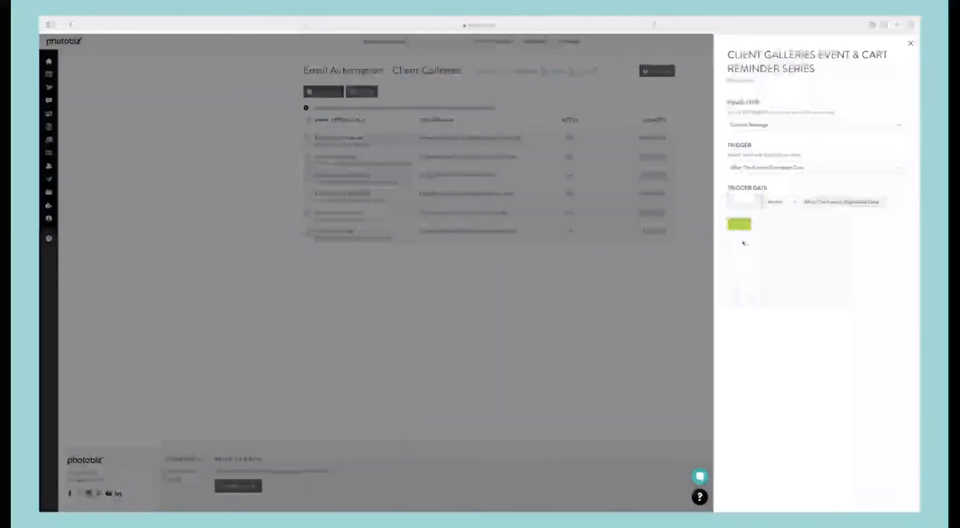
click(737, 225)
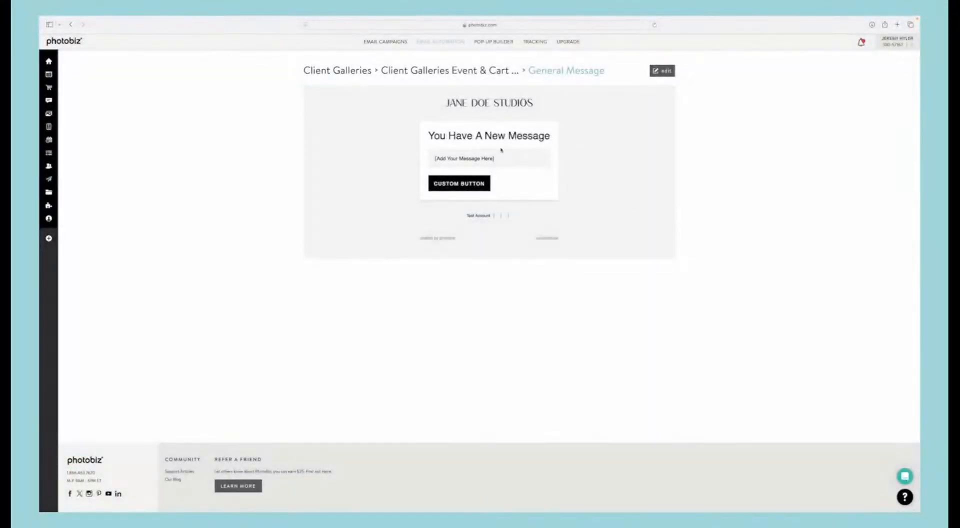
Step: Set the new 12-month General Message email to active and save its details
click(664, 74)
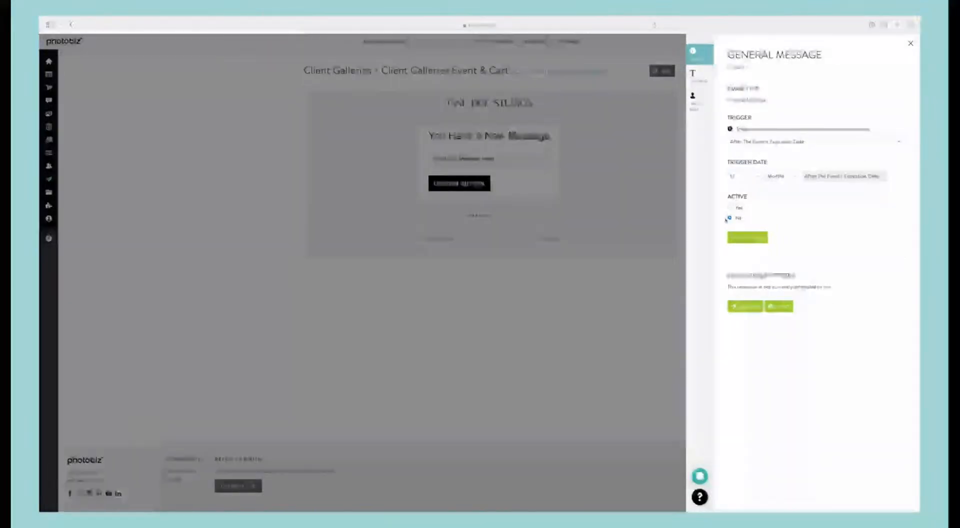
click(729, 208)
click(745, 238)
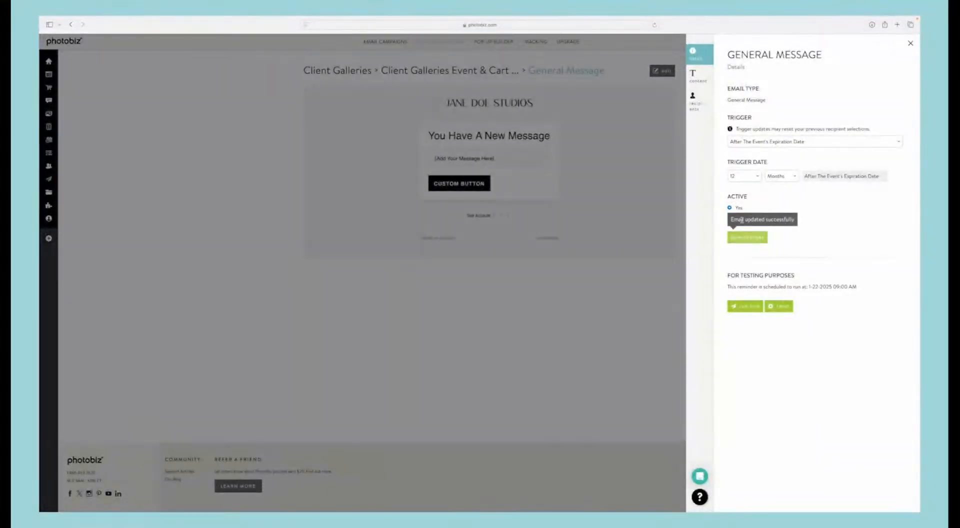
Step: Set the subject to "Happy Anniversary", write a 1 year anniversary mini session offer saving 20%, and set the button text to "Book anniversary shoot"
click(699, 79)
click(758, 106)
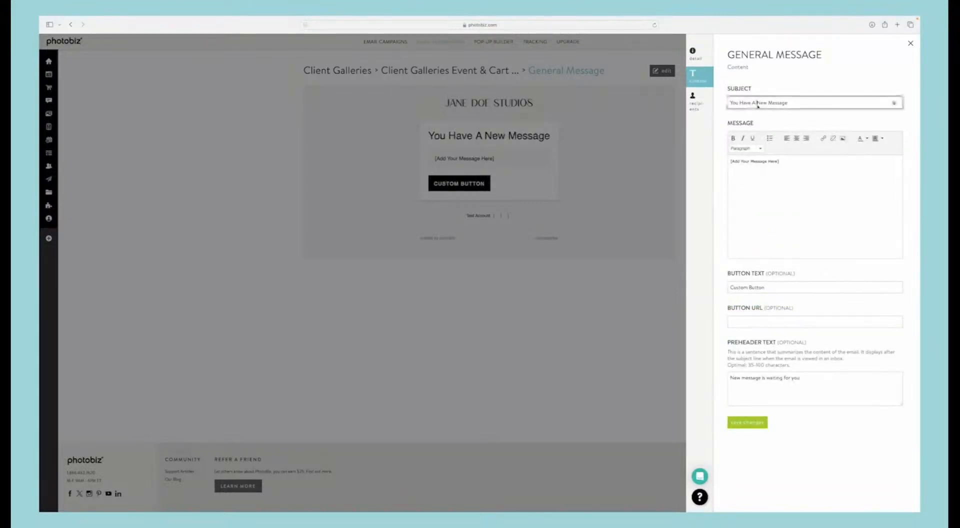
triple_click(756, 105)
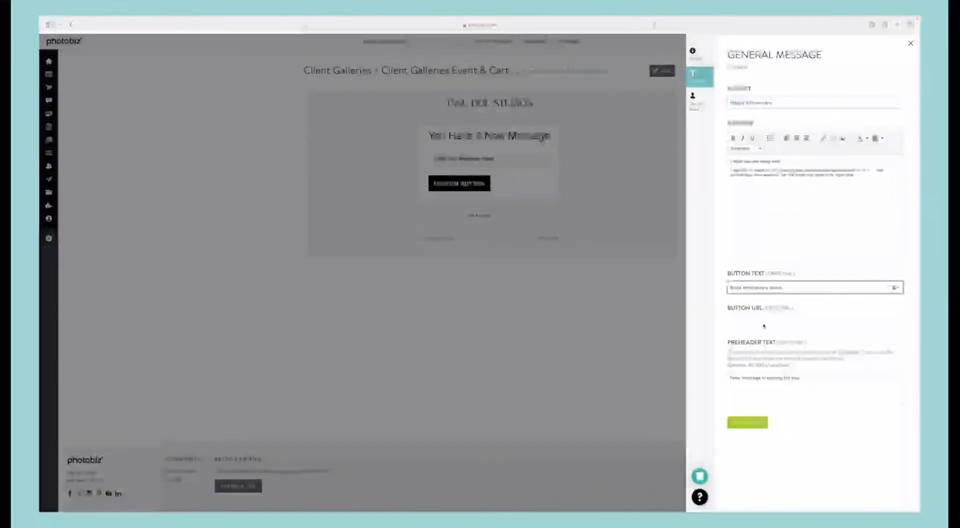
Step: Add the website address as the anniversary email's button URL and save the content
click(758, 322)
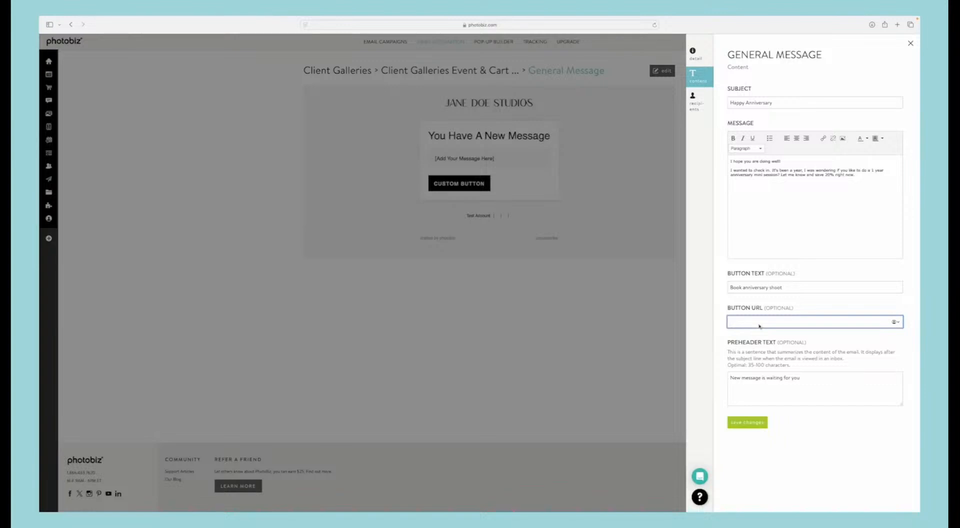
text(https://)
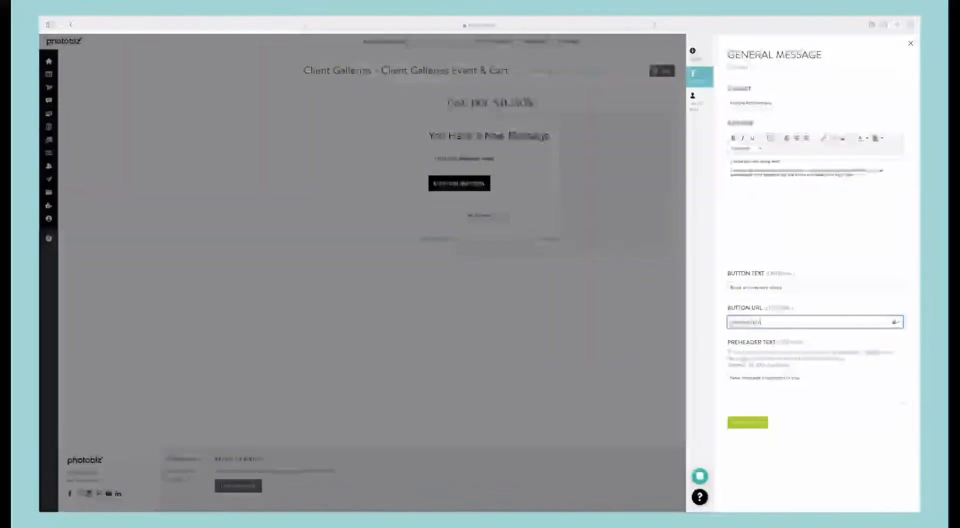
click(751, 422)
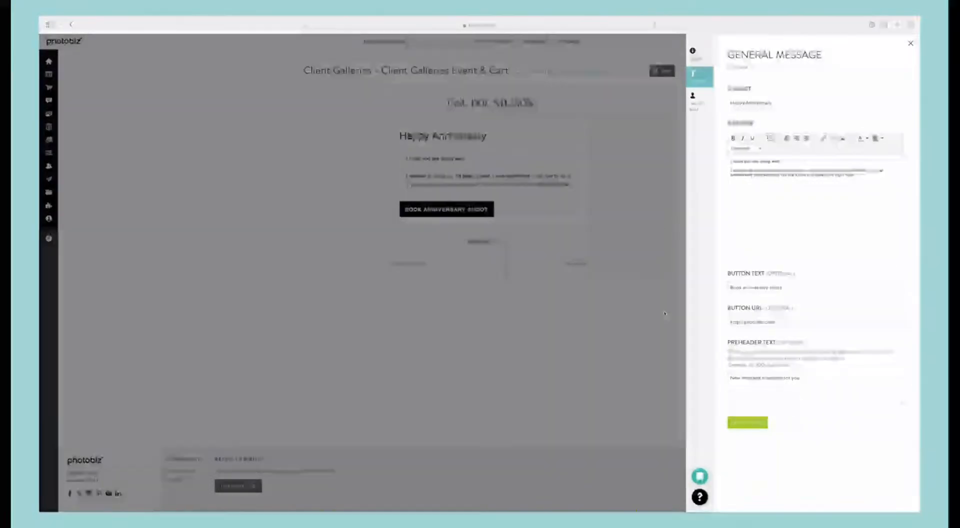
Step: Save the anniversary email's recipients as all visitors with no exclusions and close its settings
click(700, 98)
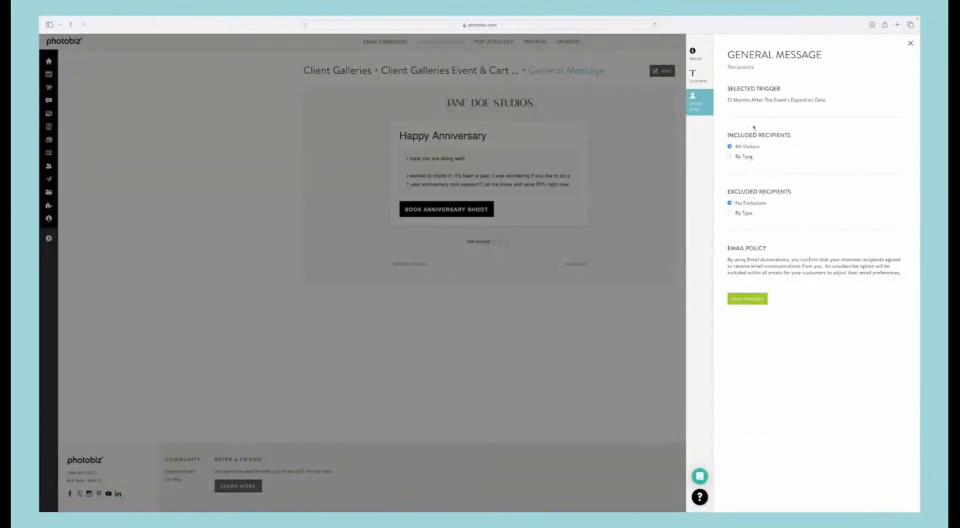
click(758, 299)
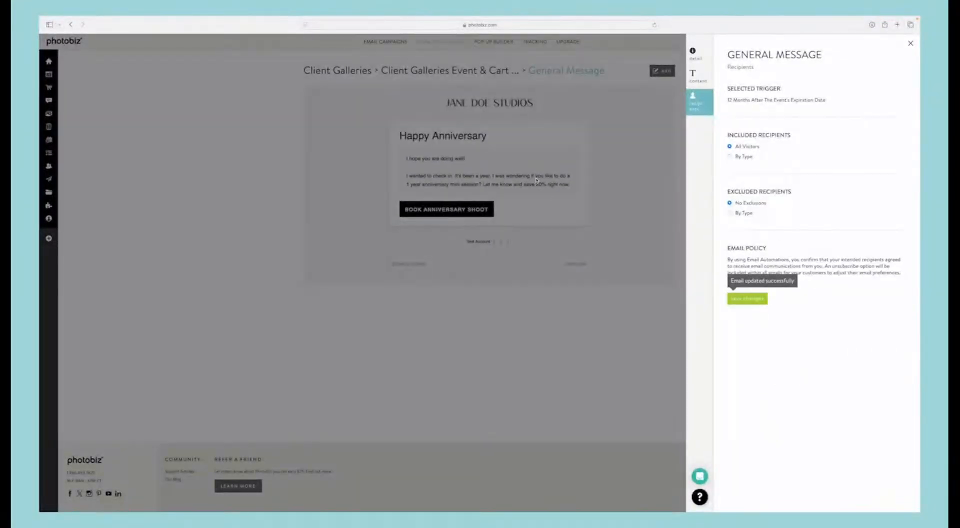
click(565, 164)
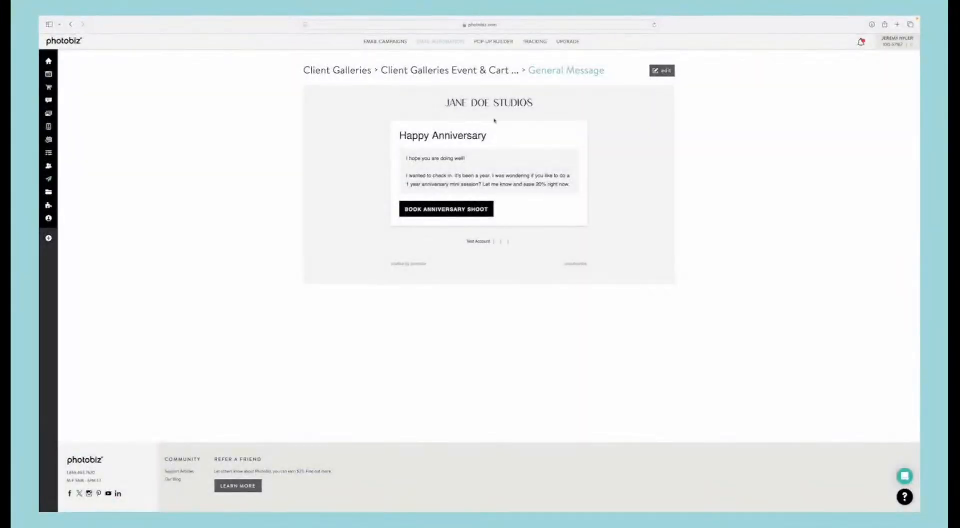
Step: Add another General Message email to the series, triggered 1 month after the event's expiration date, and set it to active
click(440, 71)
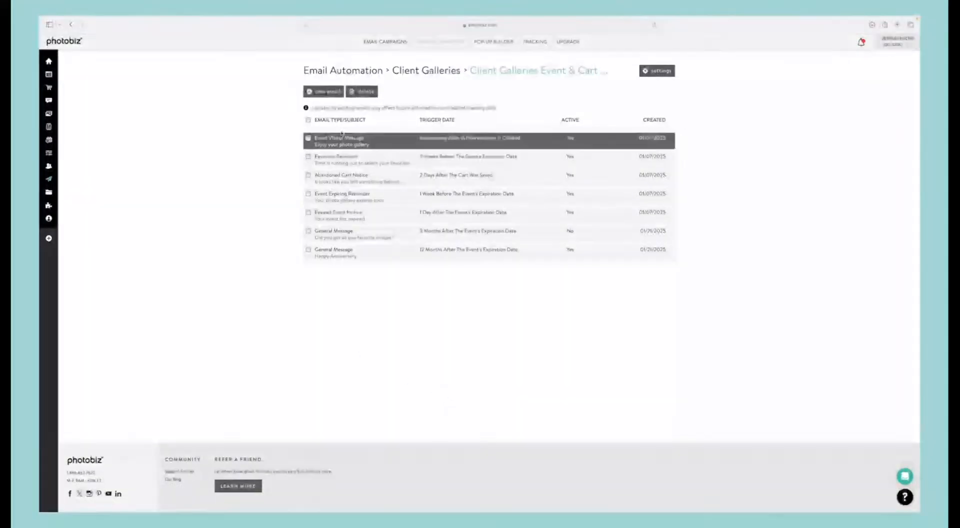
click(330, 92)
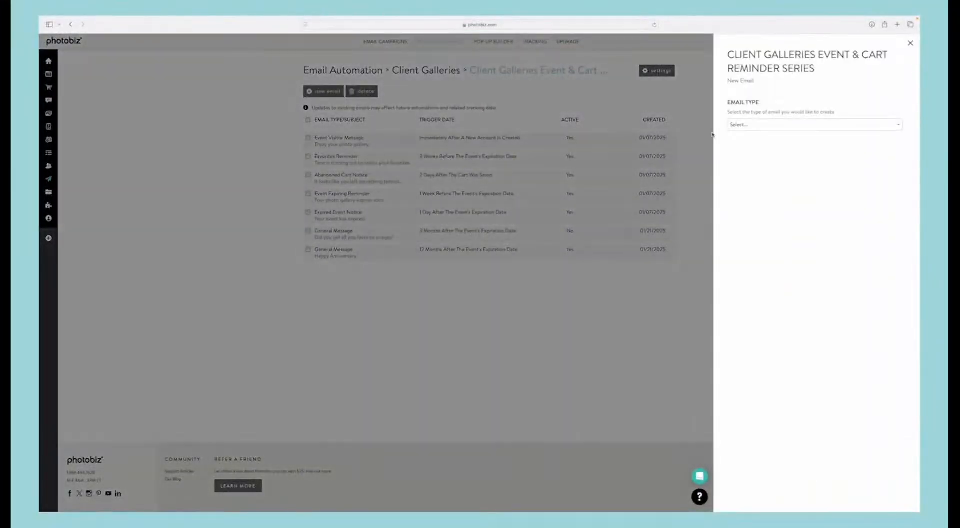
click(771, 125)
click(776, 183)
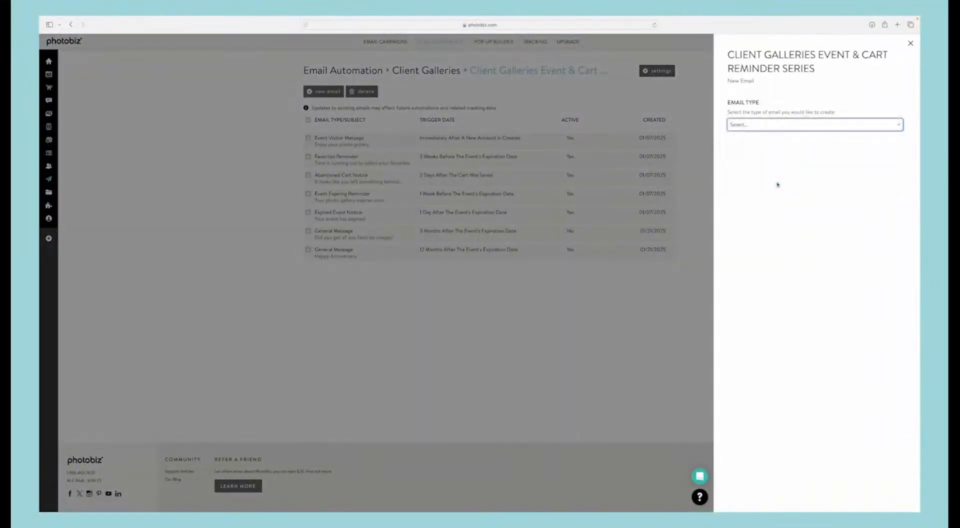
click(764, 167)
click(765, 173)
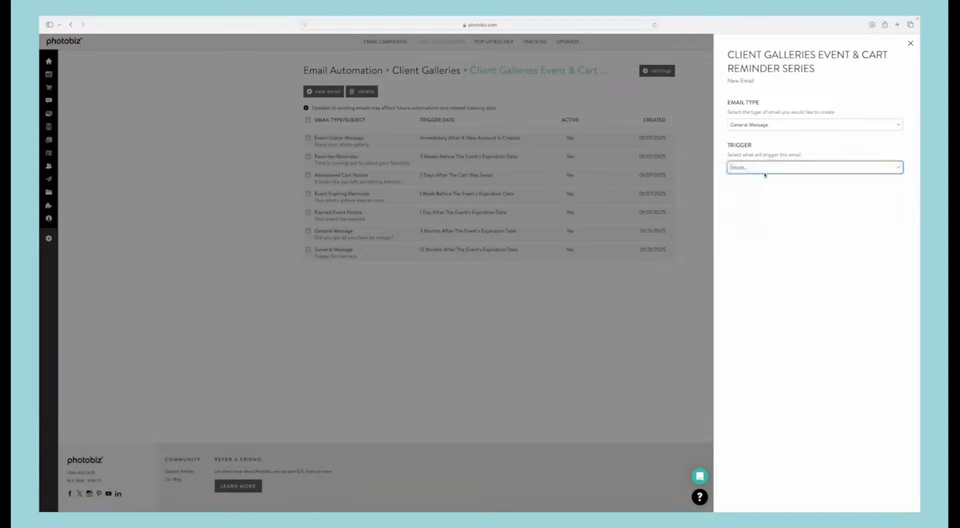
click(755, 200)
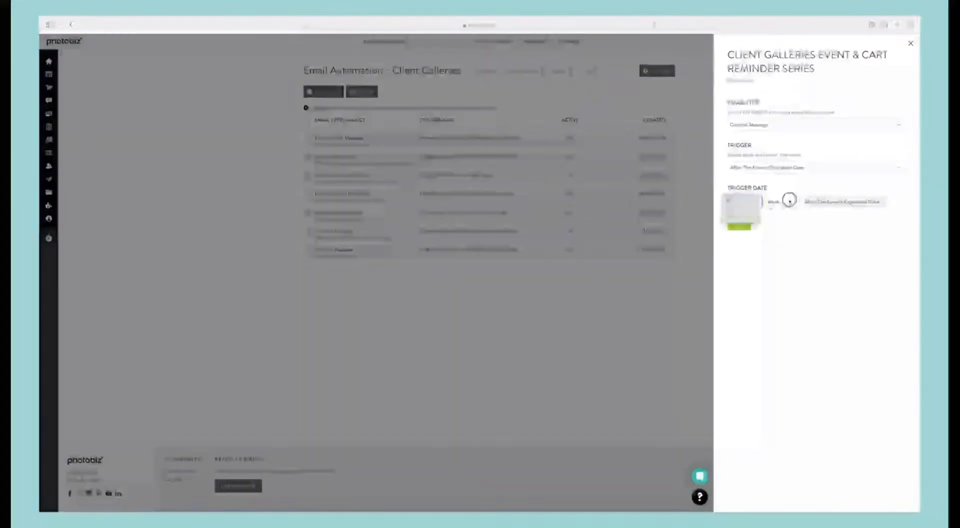
click(788, 201)
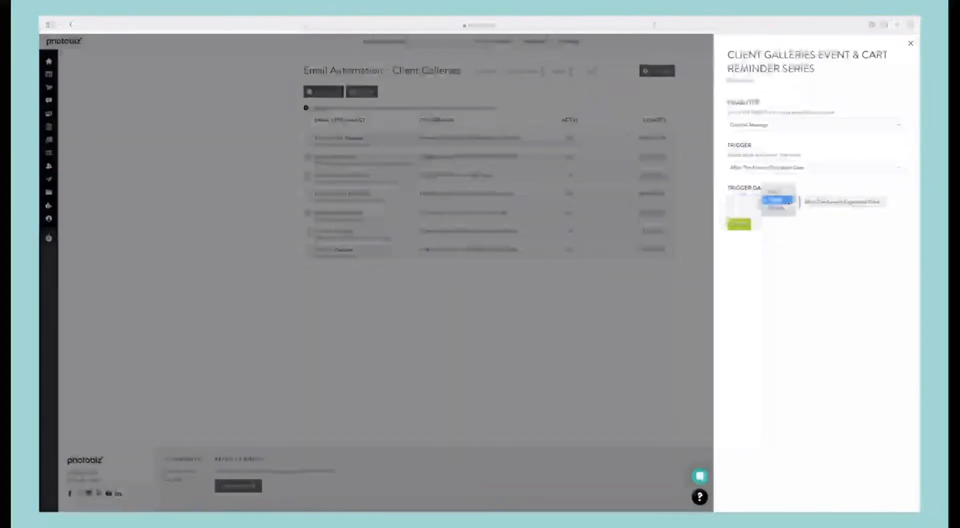
click(787, 201)
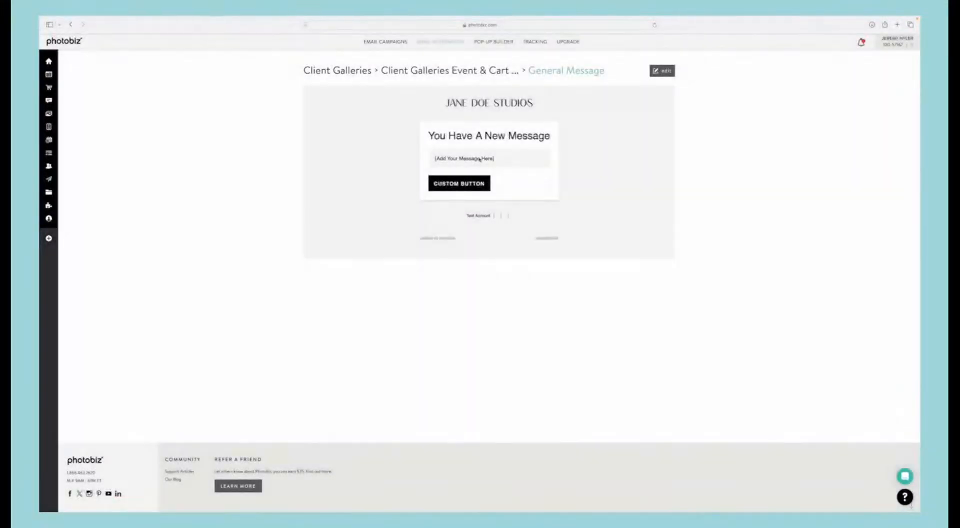
click(662, 71)
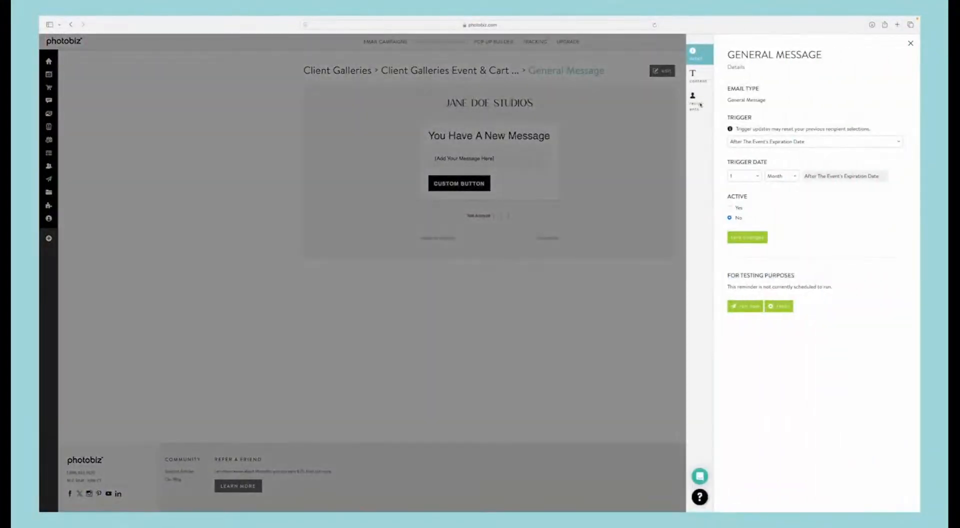
click(729, 208)
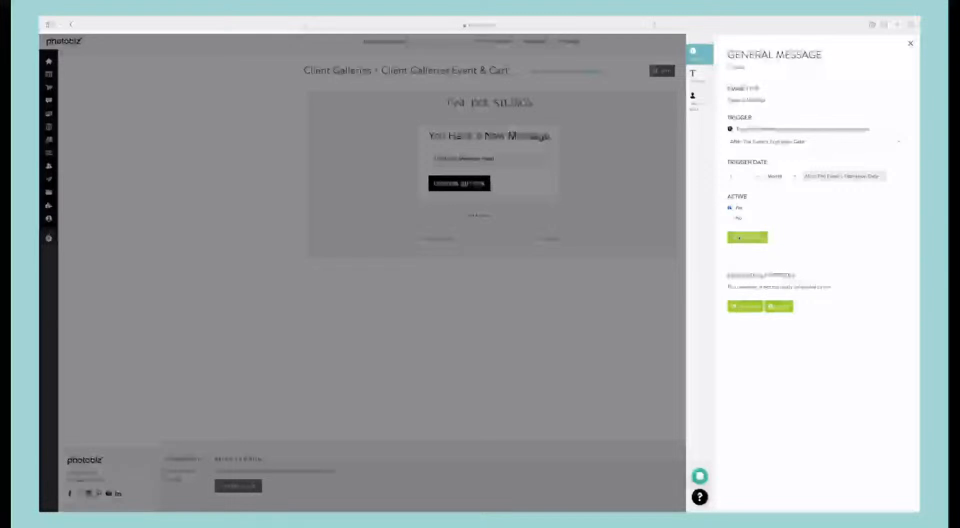
Step: Set the subject to "I hope your session went well!" and write a message offering clients and a friend 20% off with promocode 20now
click(698, 77)
triple_click(761, 104)
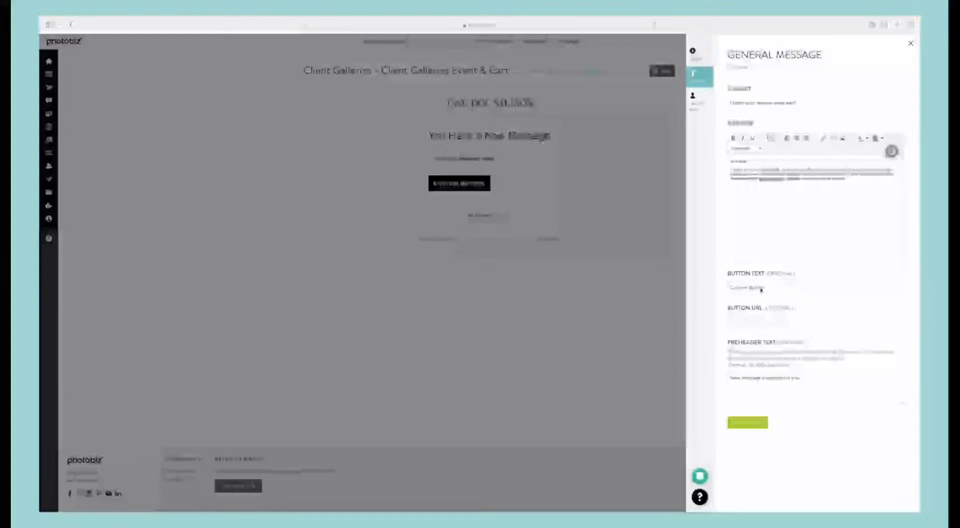
Step: Set the button text to "Book Now!", add a website button URL, save the content, and close the email's settings
triple_click(760, 288)
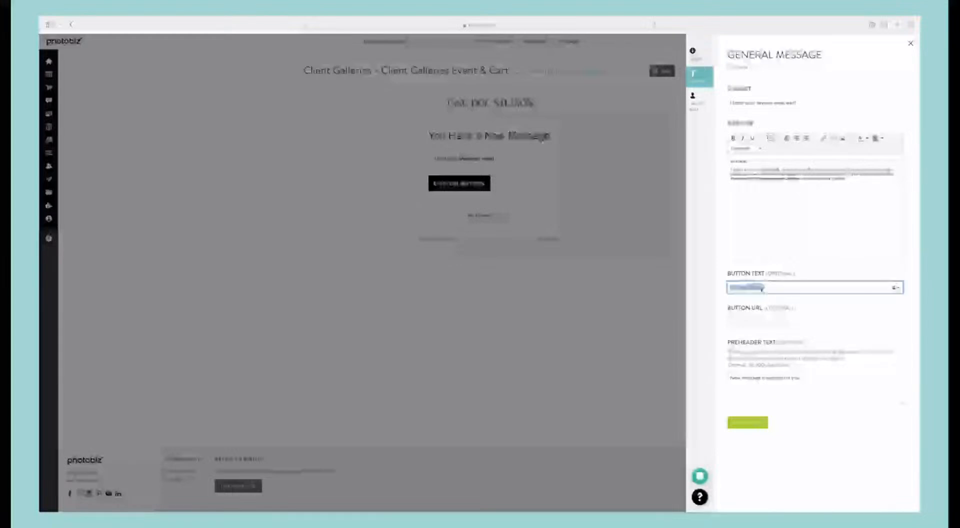
text(Book)
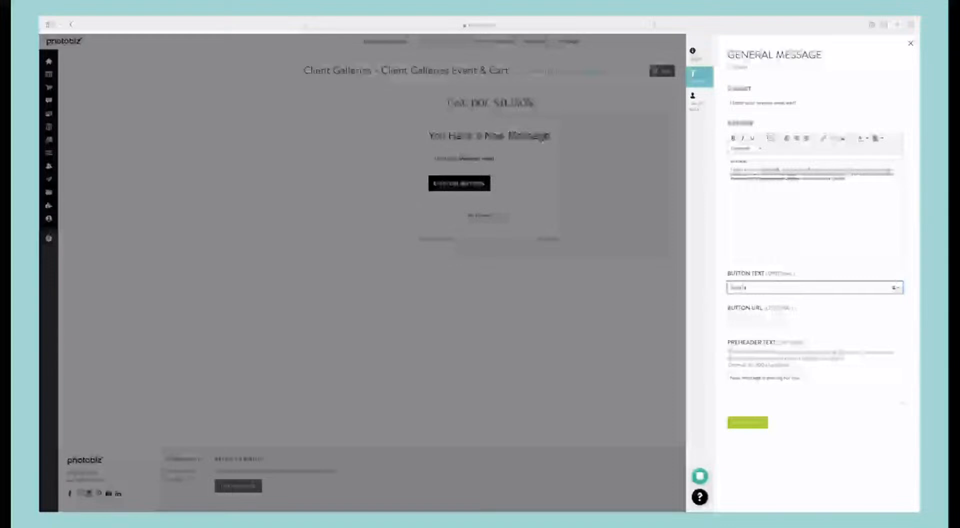
text( Now)
click(770, 322)
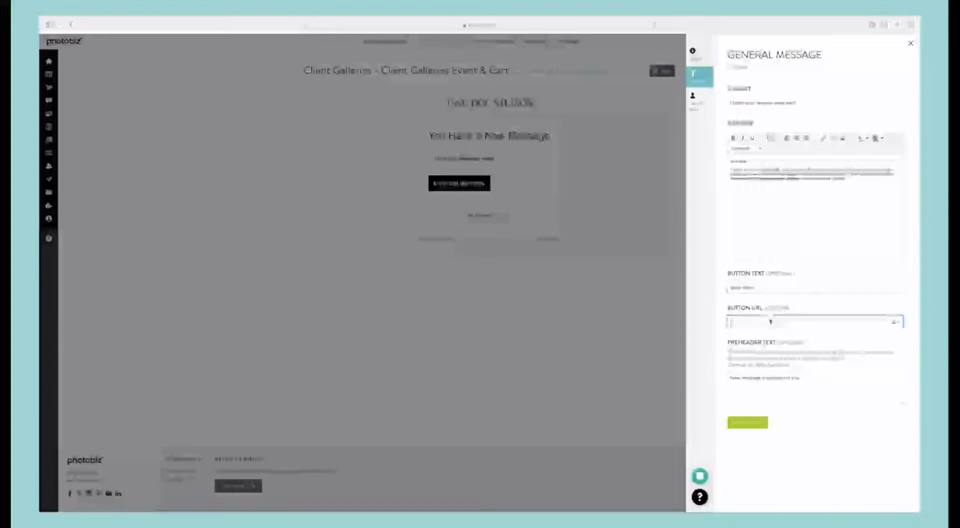
text(website)
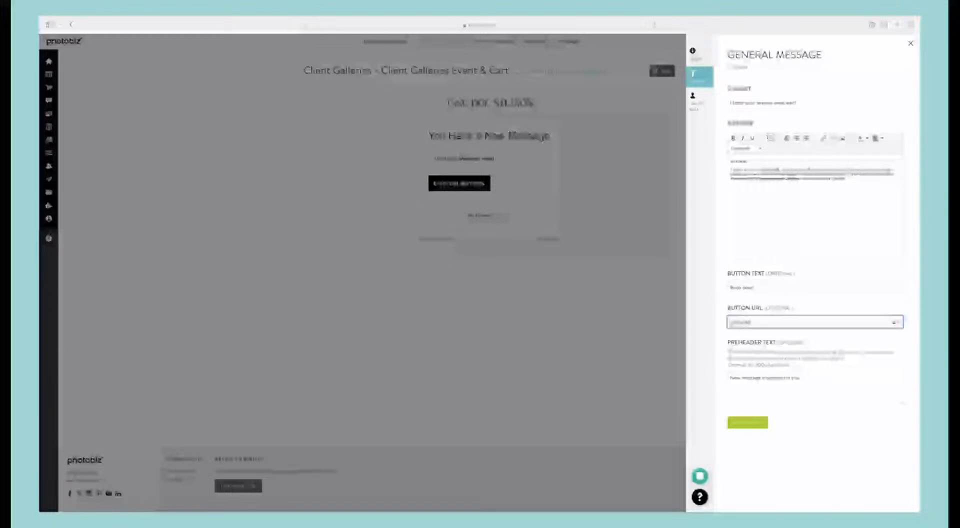
text(.com)
click(760, 421)
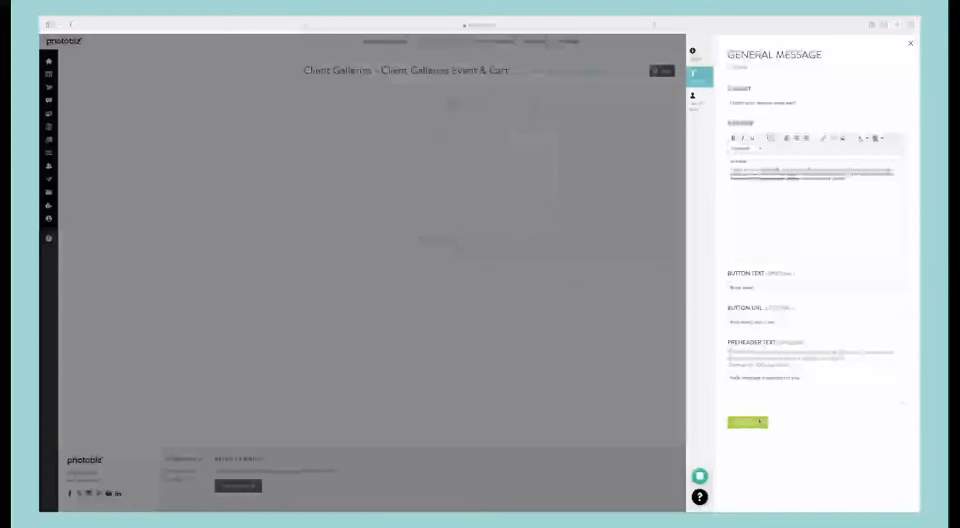
click(523, 203)
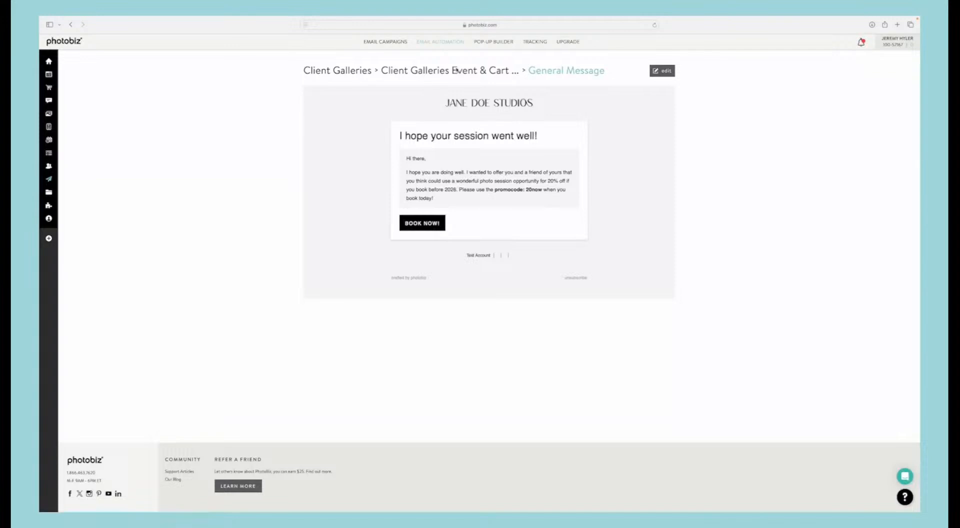
Step: Rename the email series by adding "Wedding" at the start of its name and a year at the end, and save it
click(456, 70)
click(656, 70)
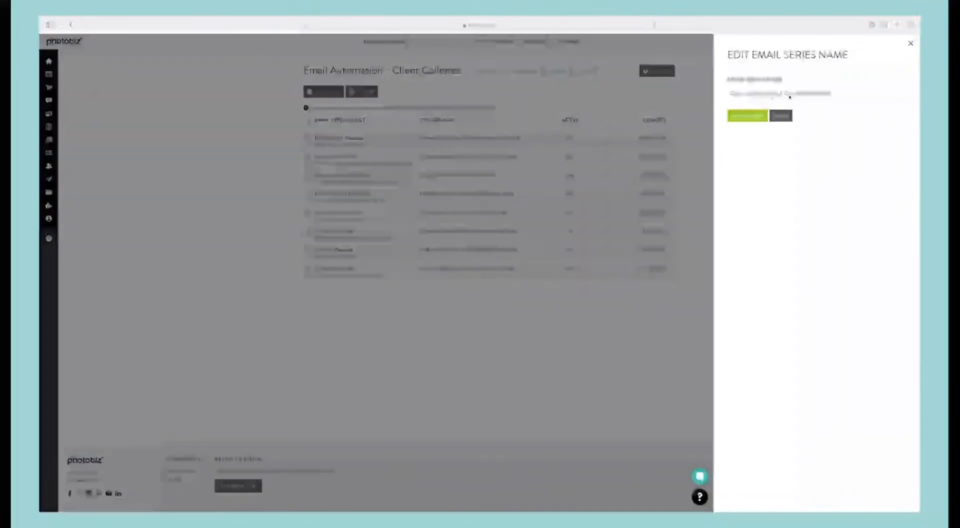
click(729, 93)
text(Wedding)
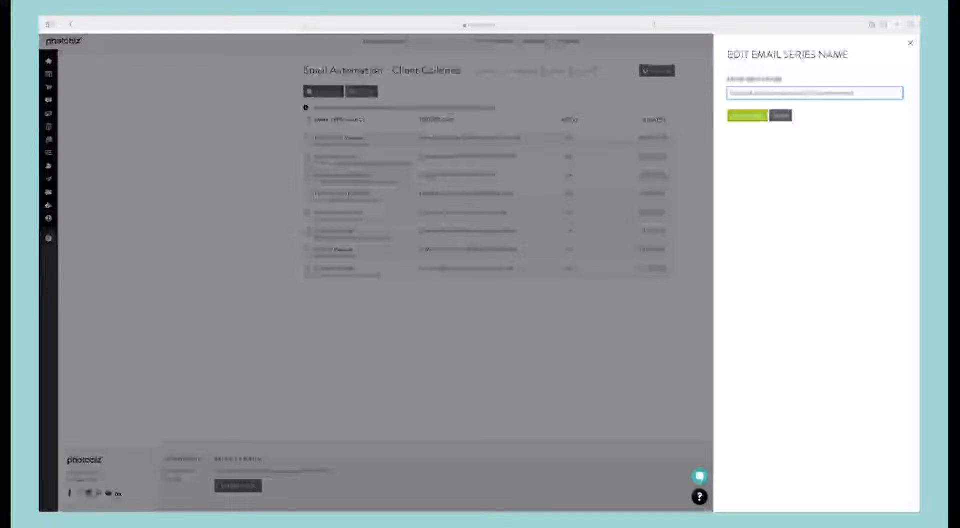
text(202)
click(736, 118)
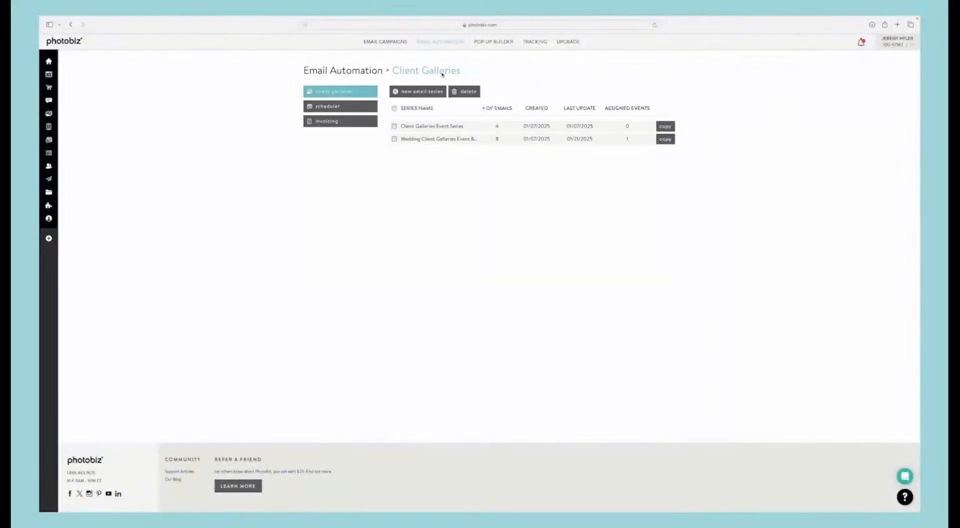
Step: Review the emails in the Wedding client galleries series and switch to the Scheduler email automations
click(495, 140)
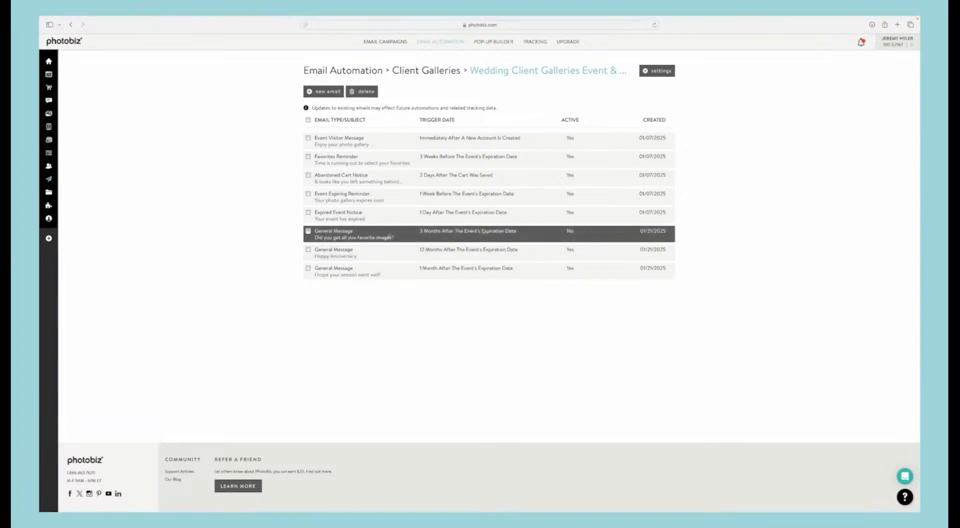
click(437, 71)
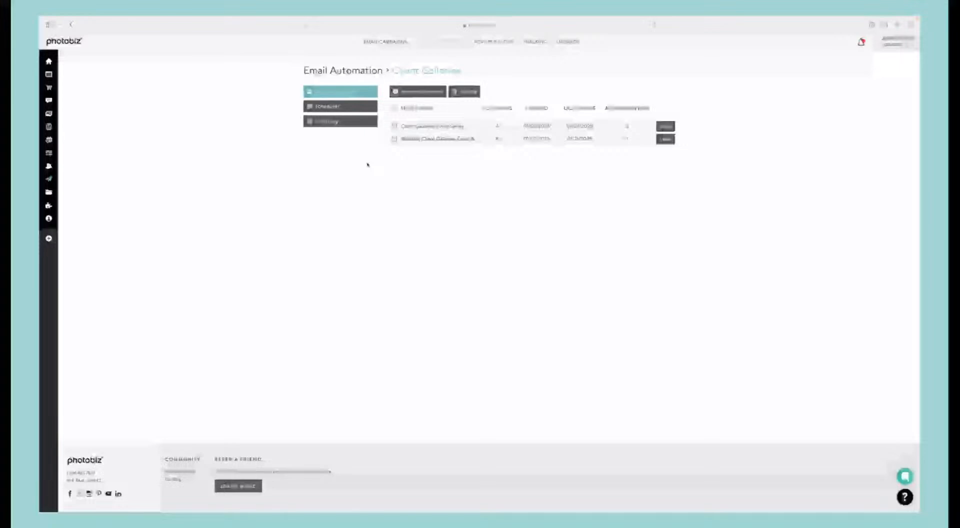
click(350, 107)
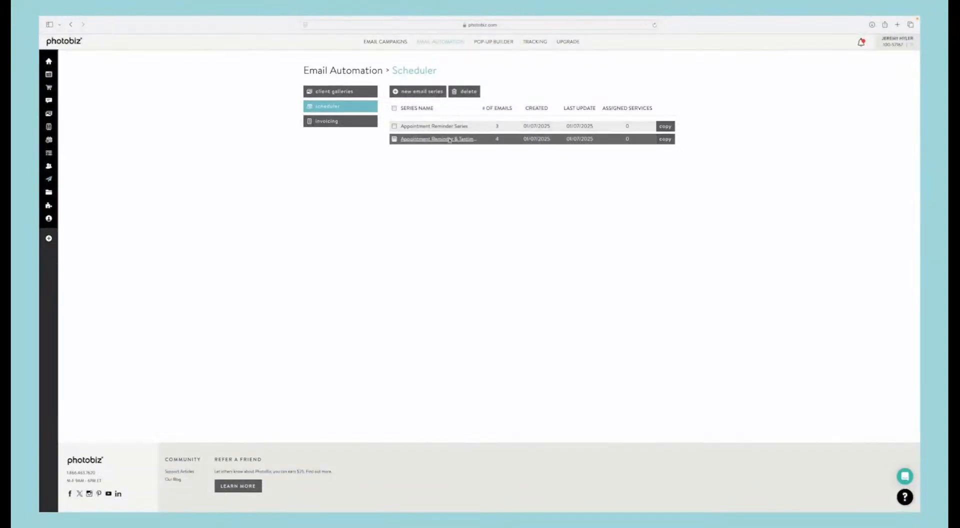
Step: Examine the sample and custom options for a new Scheduler email series and leave without creating one
click(421, 91)
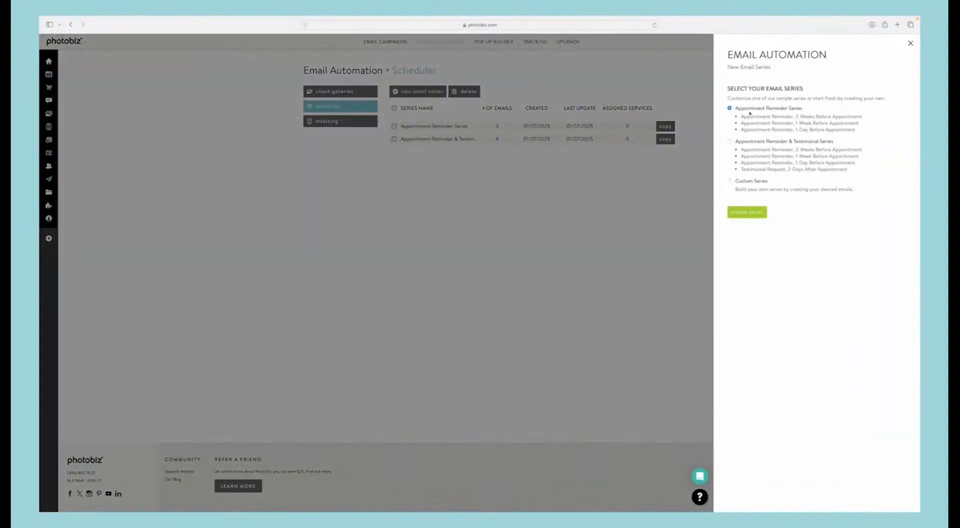
click(731, 181)
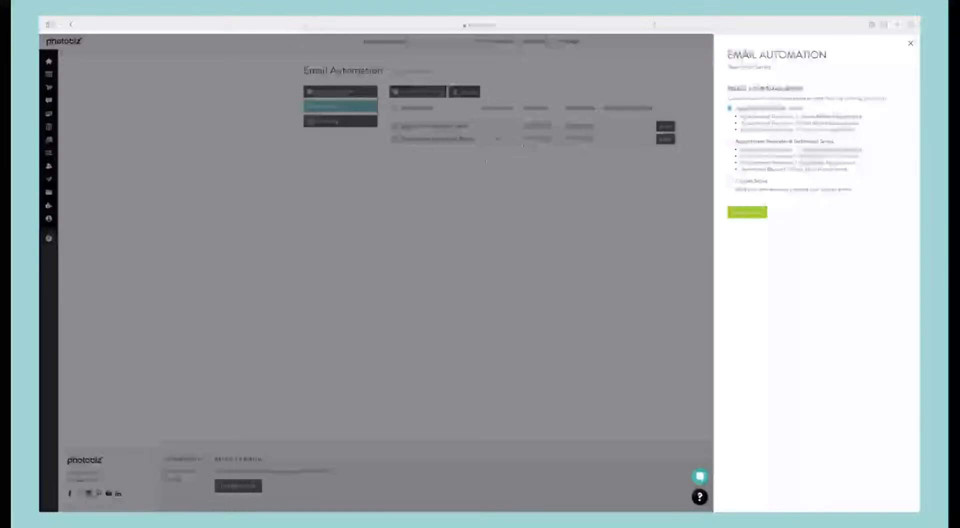
click(437, 164)
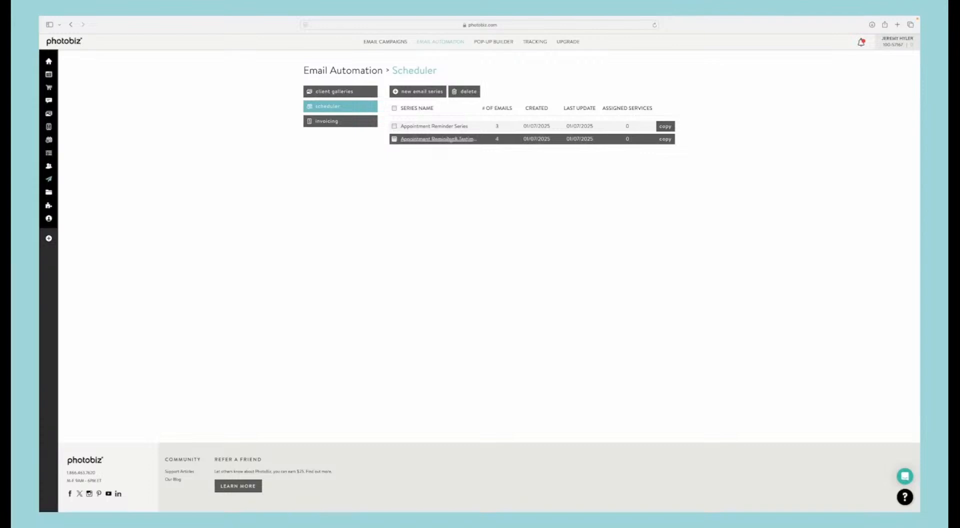
Step: Review the details, recipients, and content of the 2-week reminder in the Appointment Reminder & Testimonial series and save its content unchanged
click(449, 140)
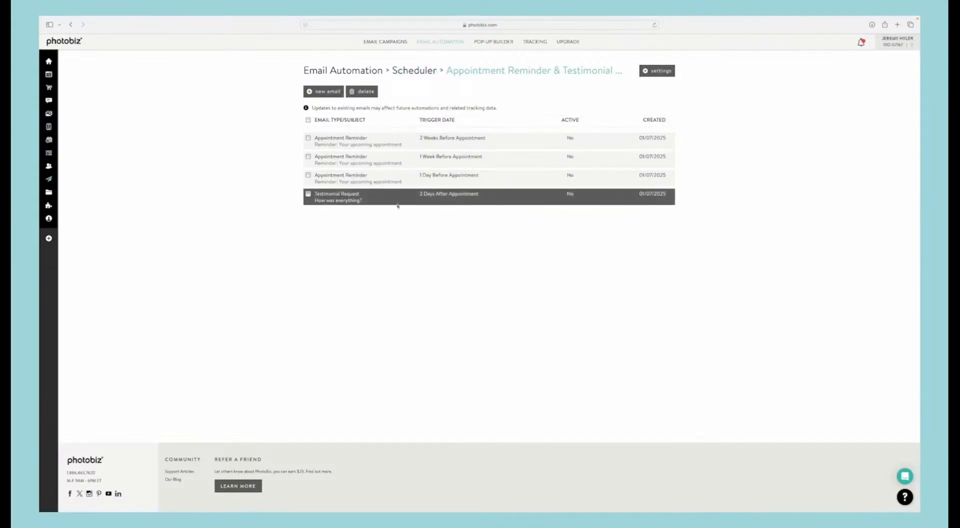
click(347, 141)
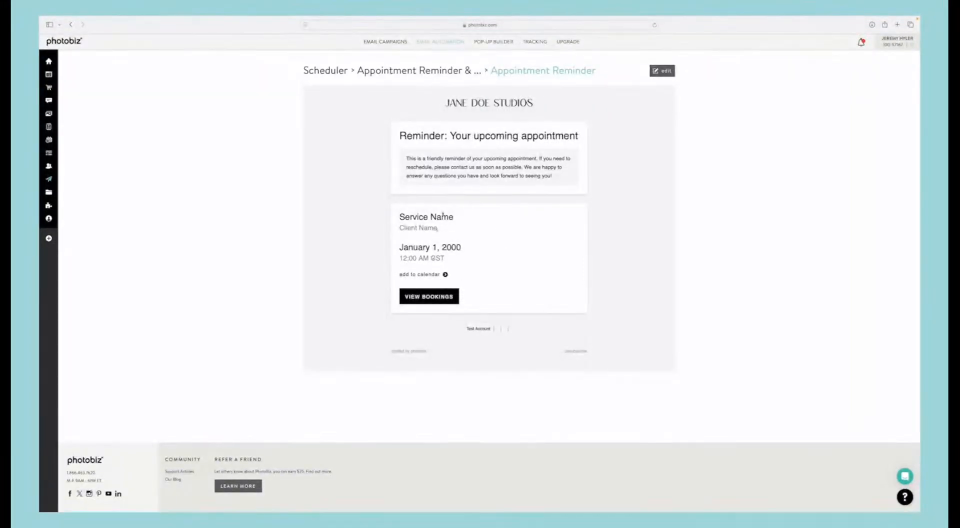
click(668, 73)
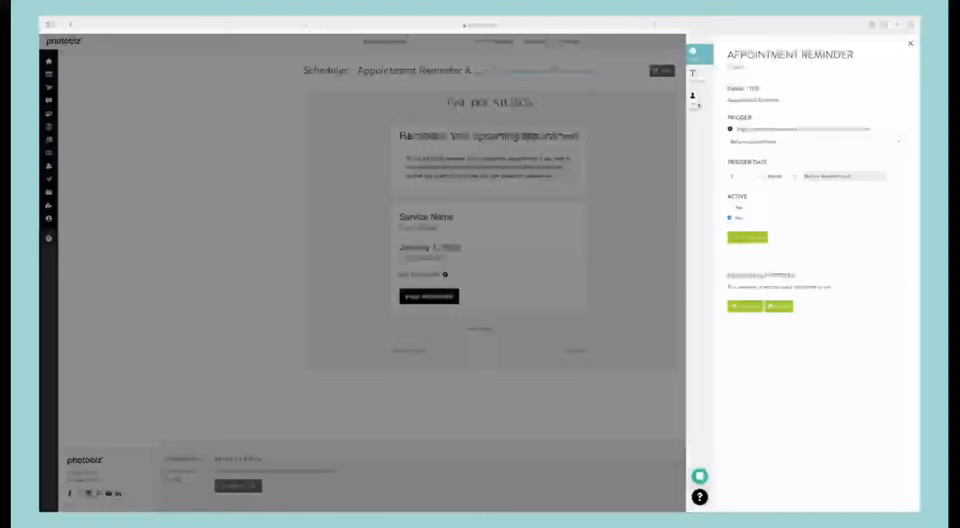
click(699, 104)
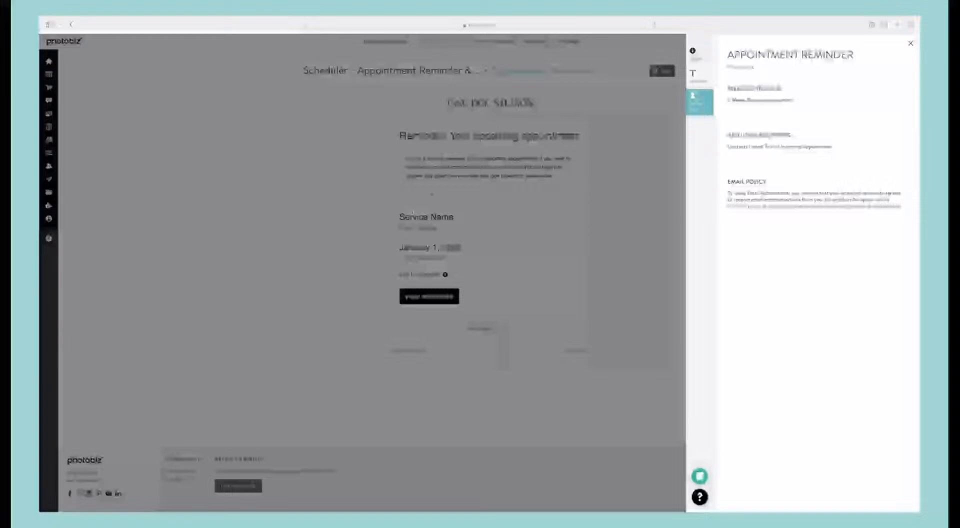
click(694, 50)
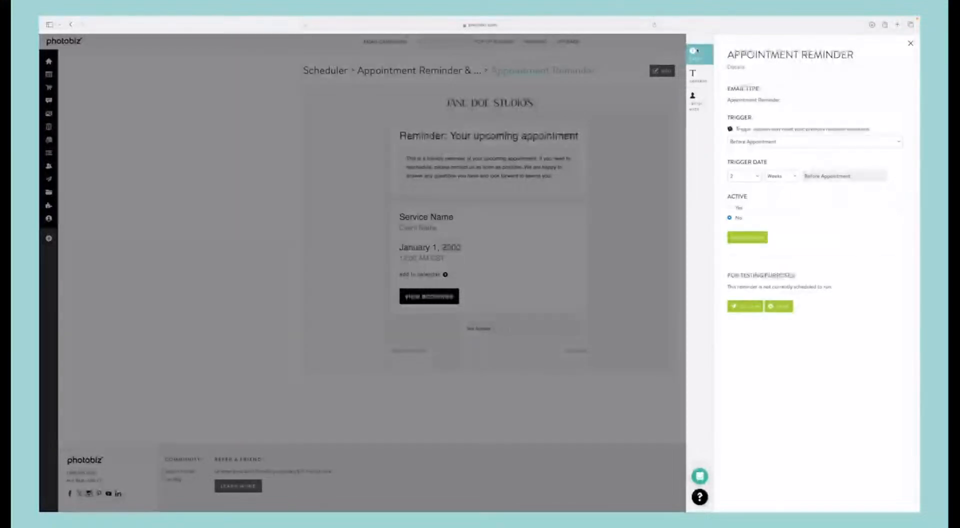
click(698, 71)
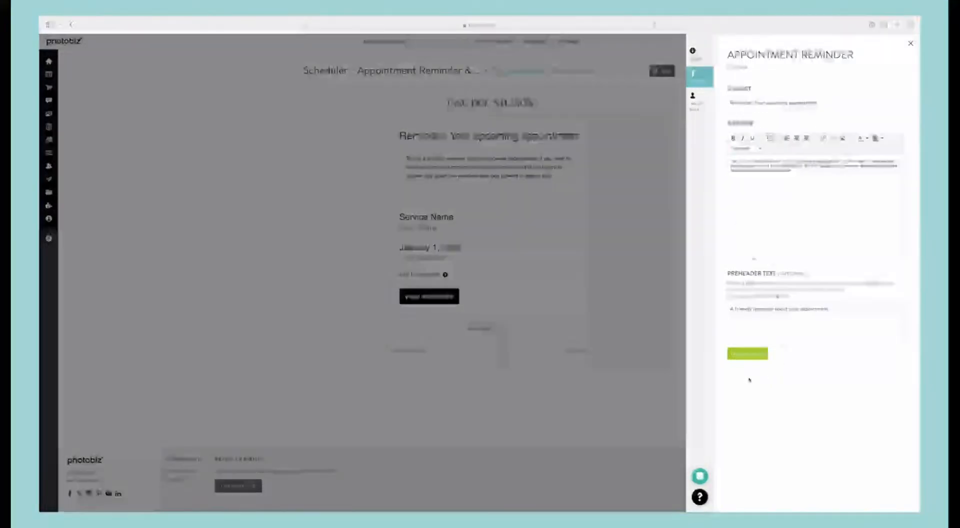
click(747, 354)
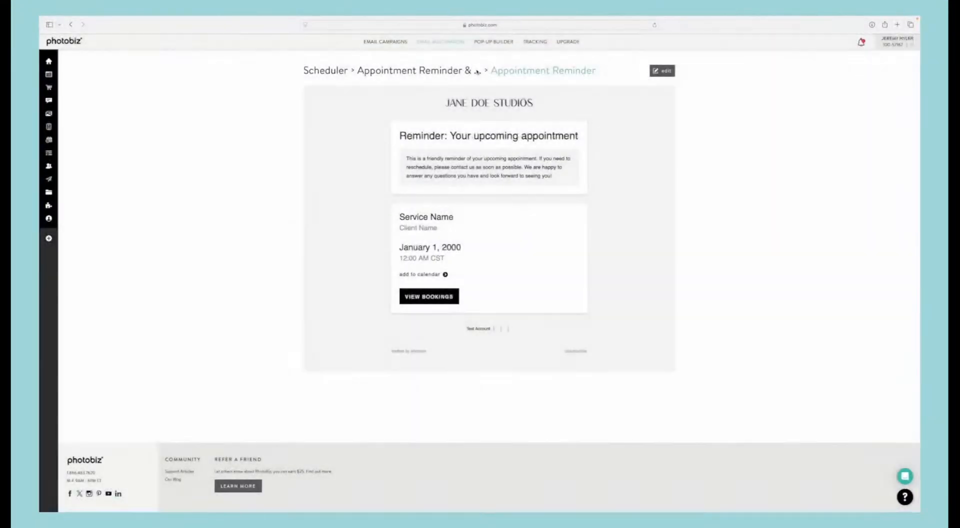
Step: Preview the Testimonial Request email in the Appointment Reminder & Testimonial series and return to the series
click(452, 71)
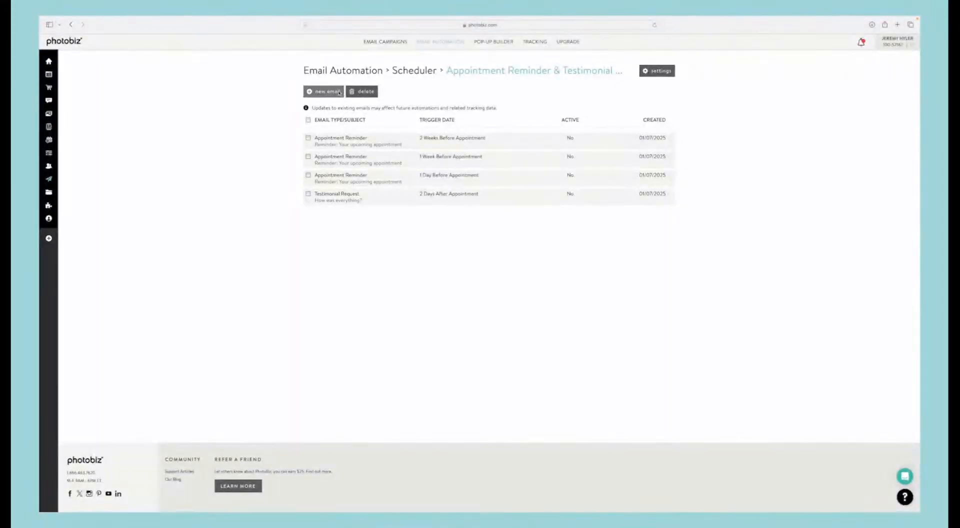
click(344, 195)
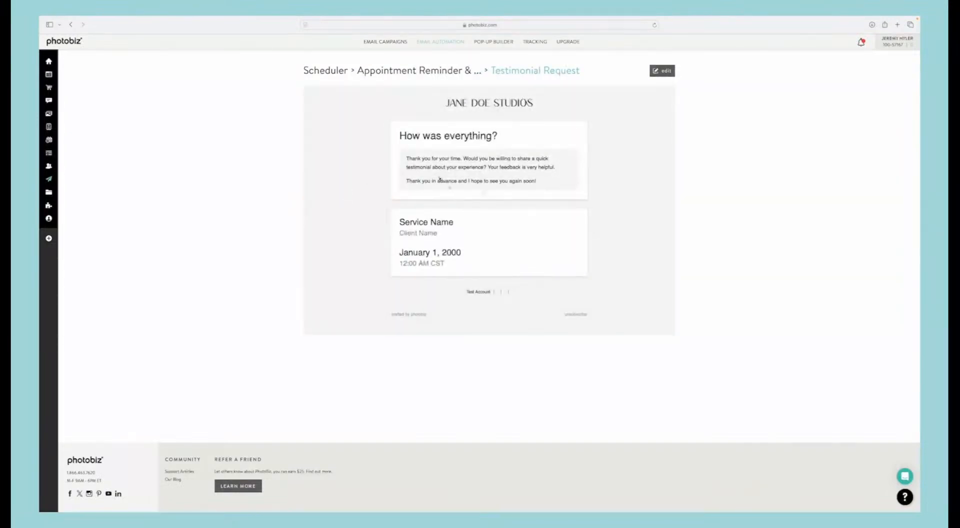
click(431, 70)
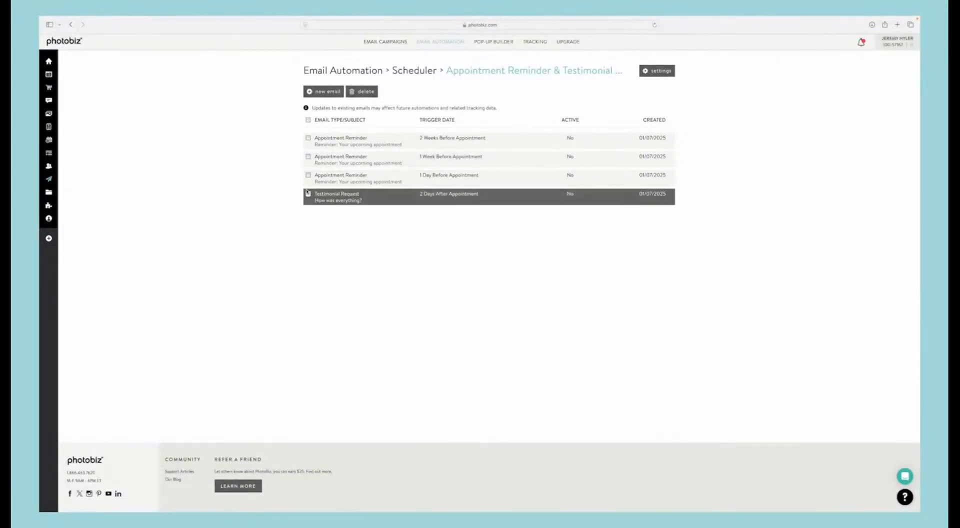
Step: Add a Book Soon Reminder email to the series, triggered 6 months after the appointment
click(322, 91)
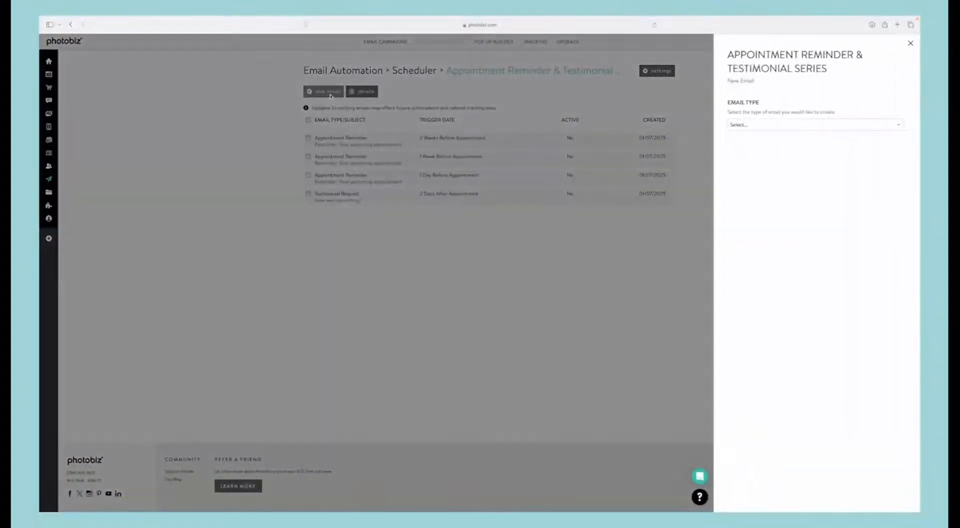
click(772, 123)
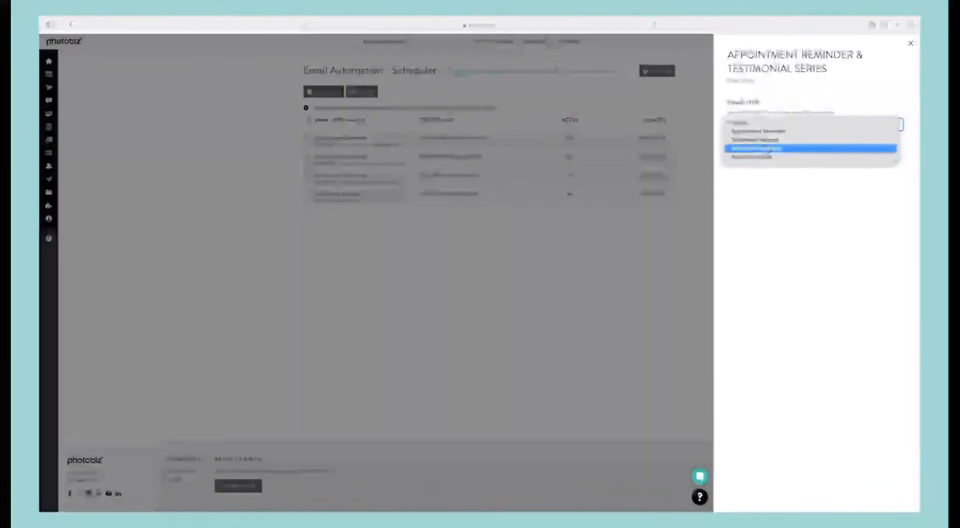
click(770, 148)
click(764, 168)
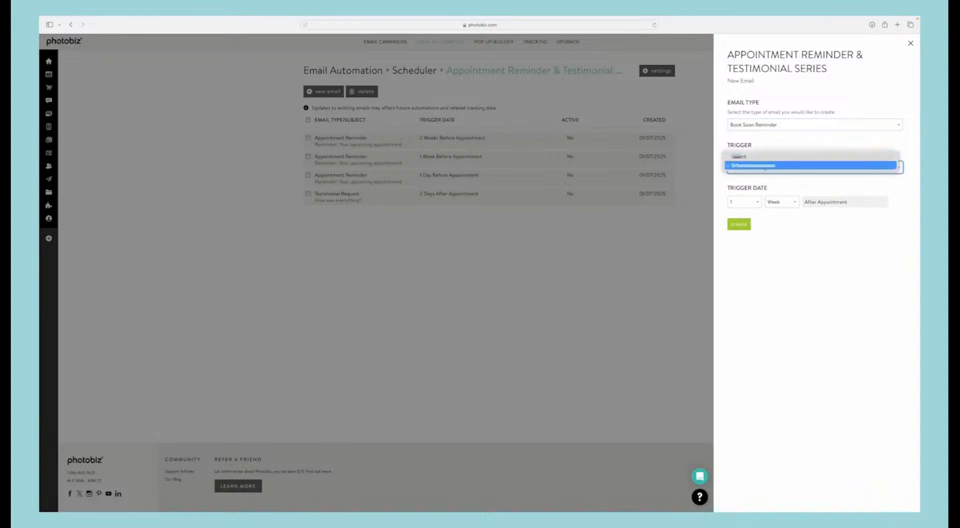
click(765, 165)
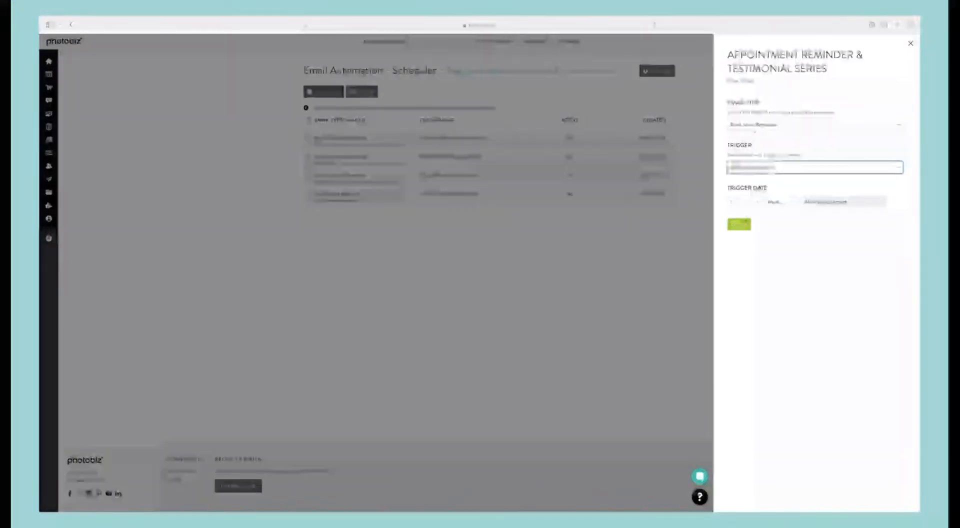
click(756, 199)
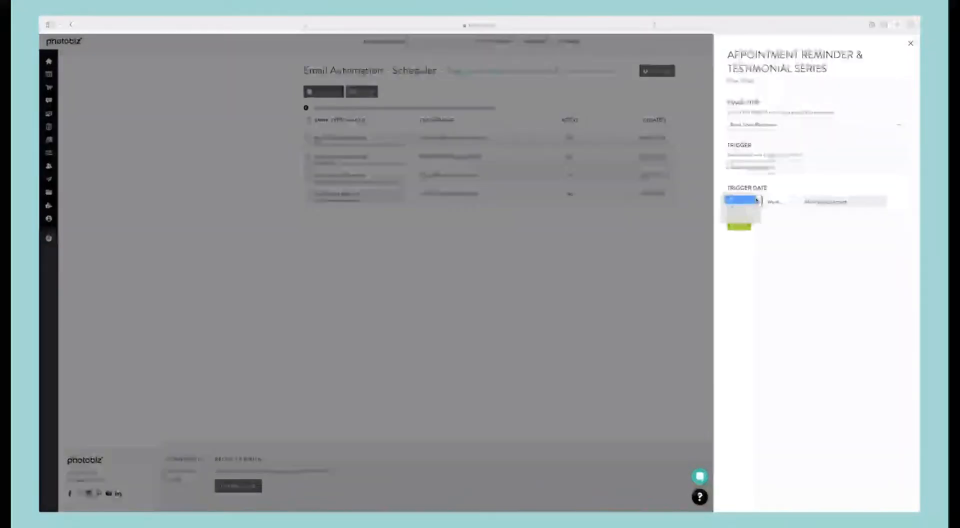
click(745, 217)
click(774, 201)
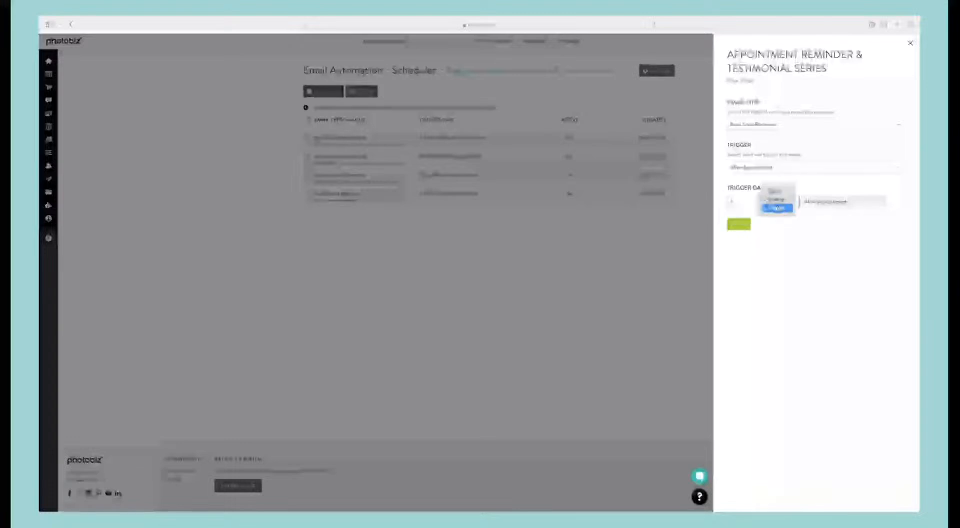
click(777, 208)
click(745, 202)
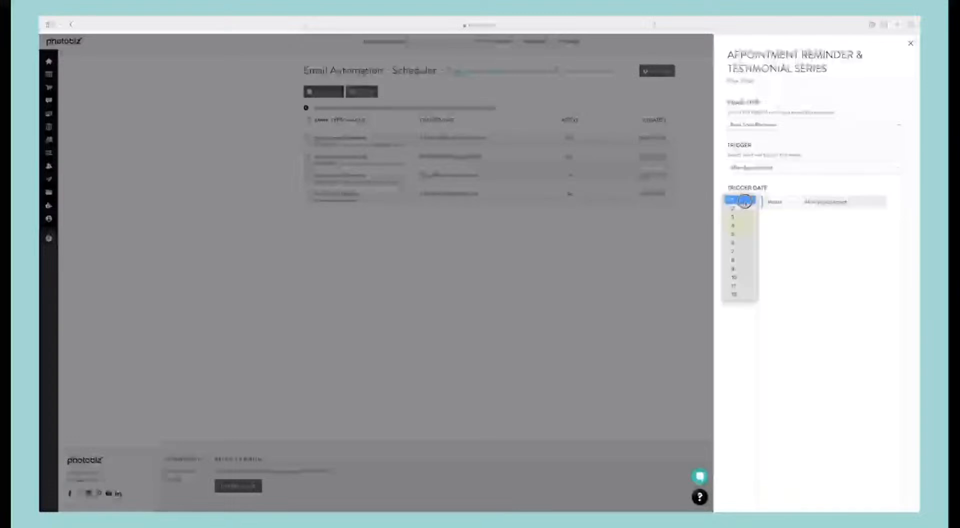
click(738, 244)
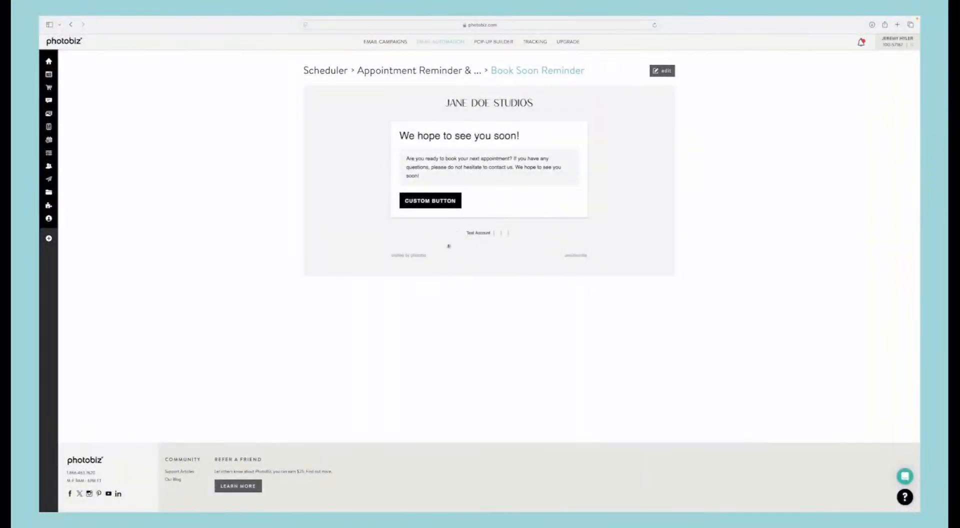
Step: Set the Book Soon Reminder's button text to "BOOK NOW", add a website button URL, save the content, and check the recipients
click(662, 71)
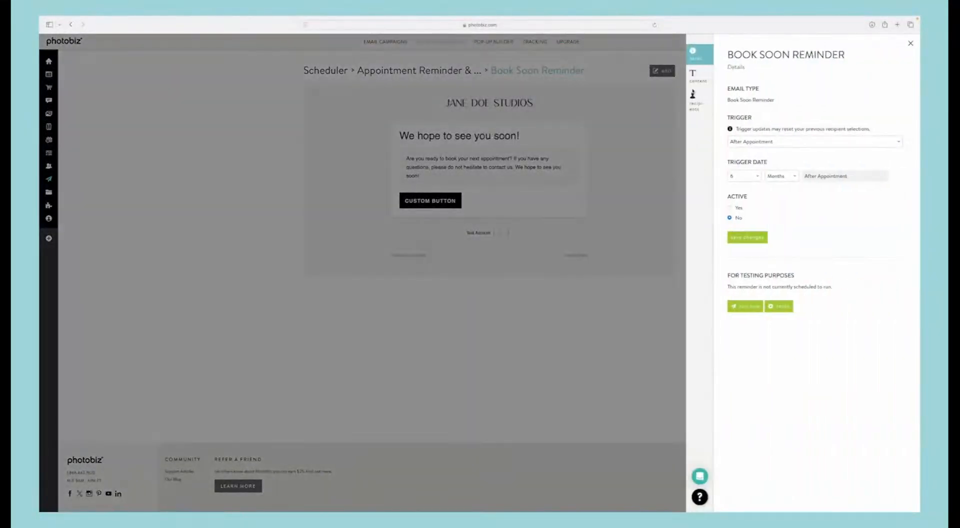
click(695, 76)
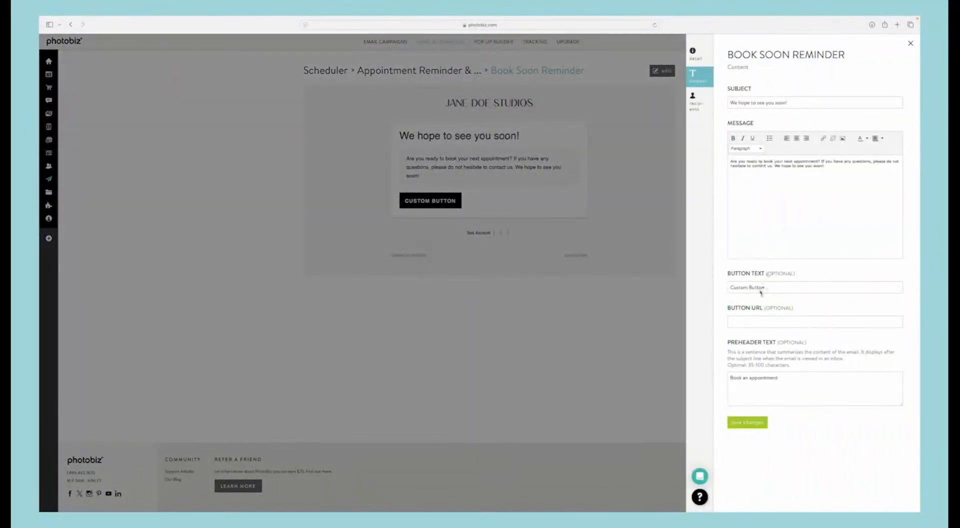
drag(770, 289, 710, 288)
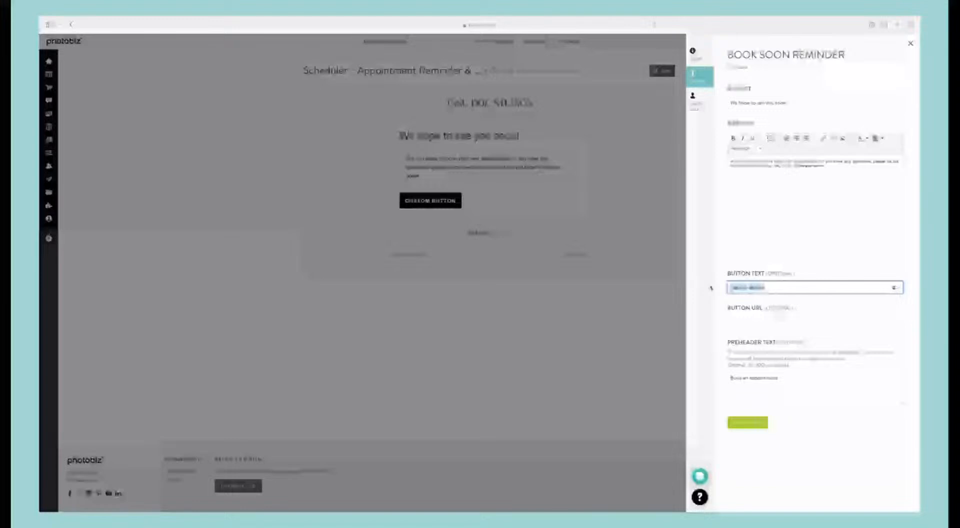
text(BOOK NOW)
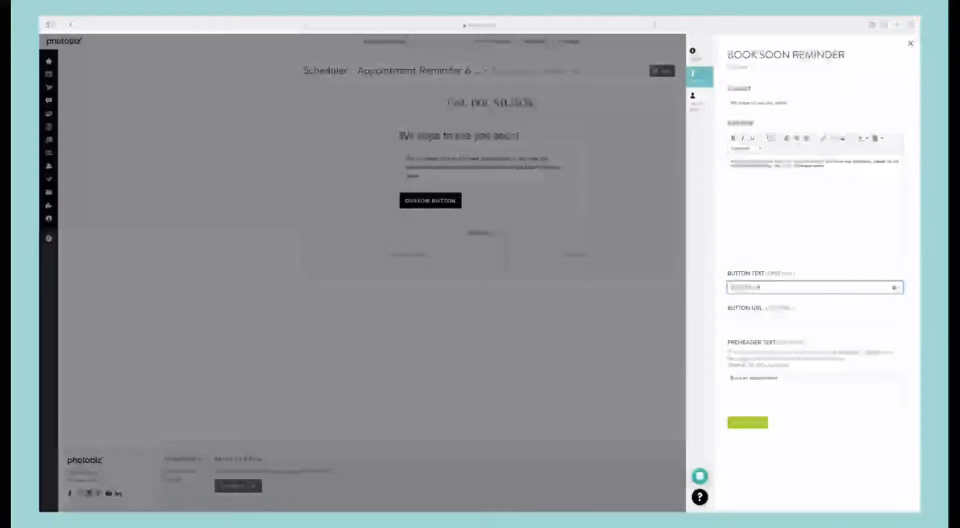
click(760, 321)
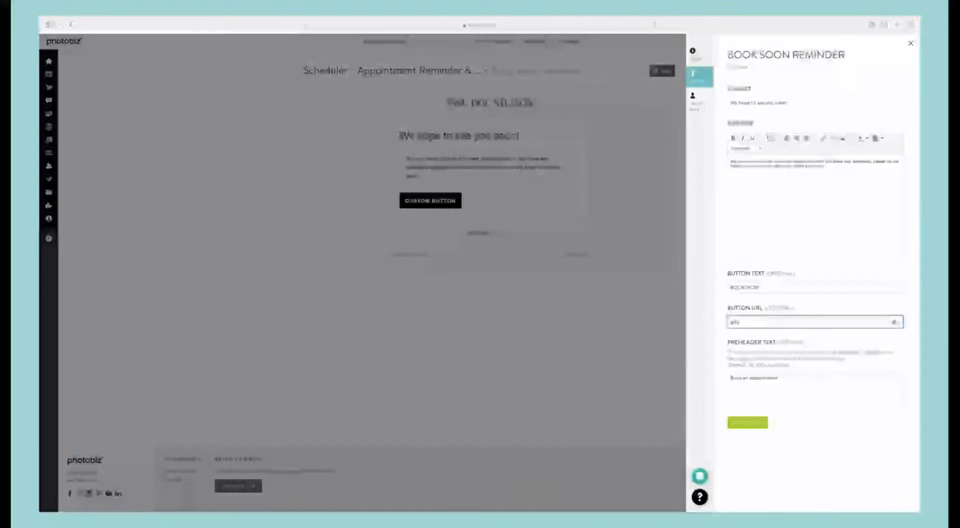
text(pinkdogstudi)
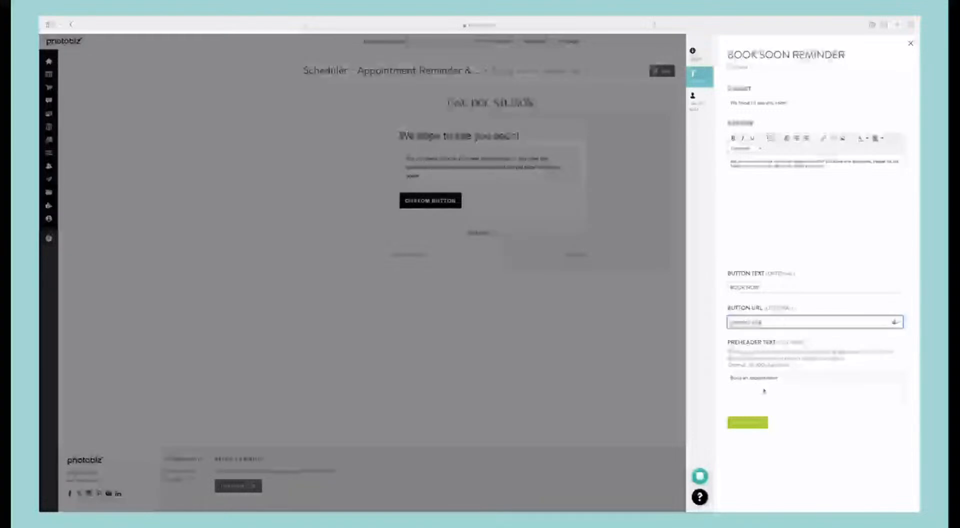
click(753, 423)
click(696, 100)
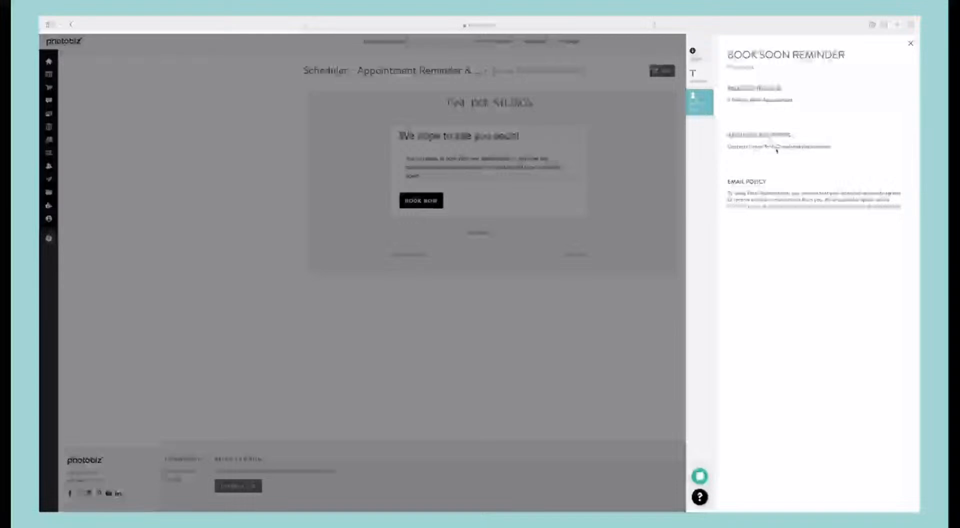
Step: Leave the Book Soon Reminder, go to the Invoicing email automations, and review the sample options for a new email series
click(603, 157)
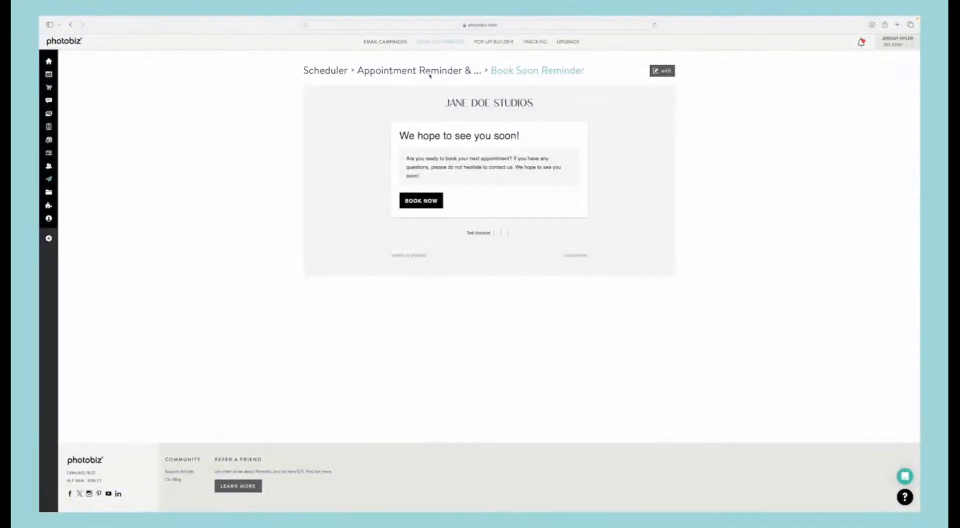
click(407, 70)
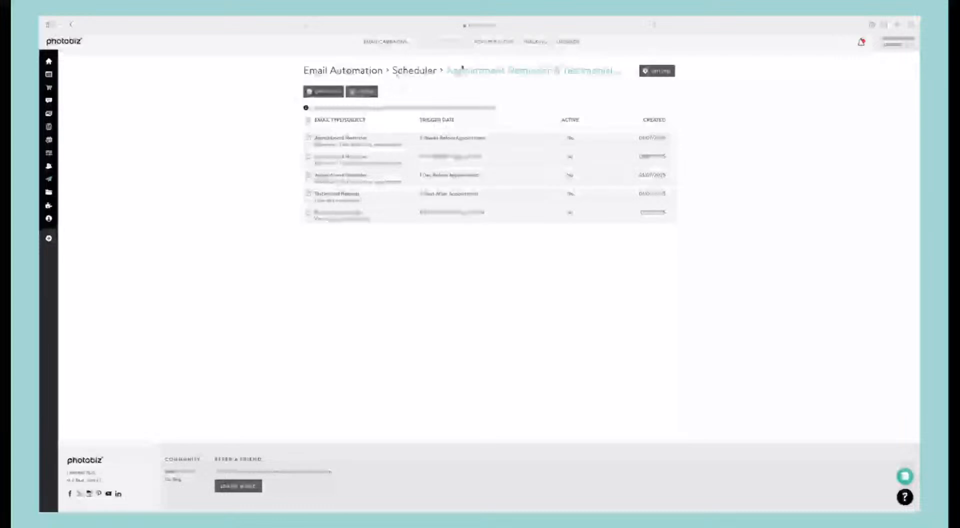
click(415, 71)
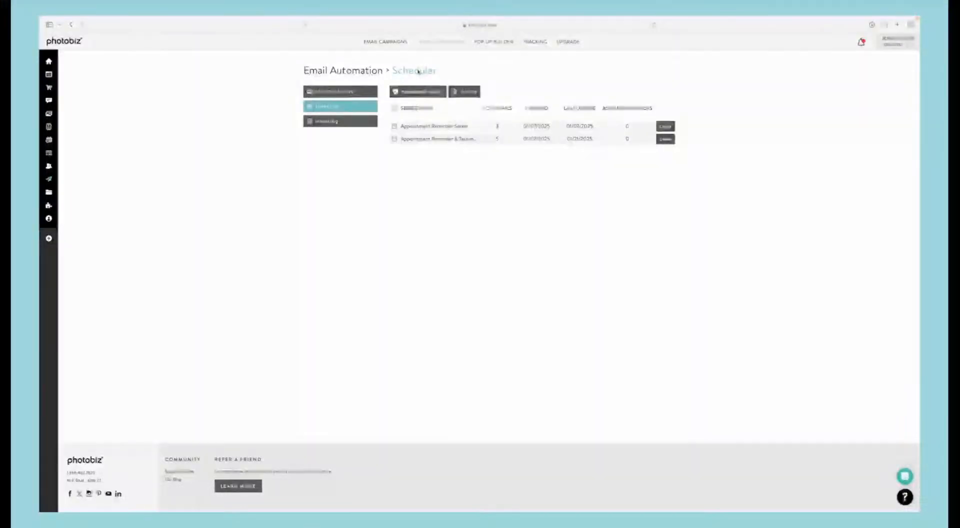
click(325, 122)
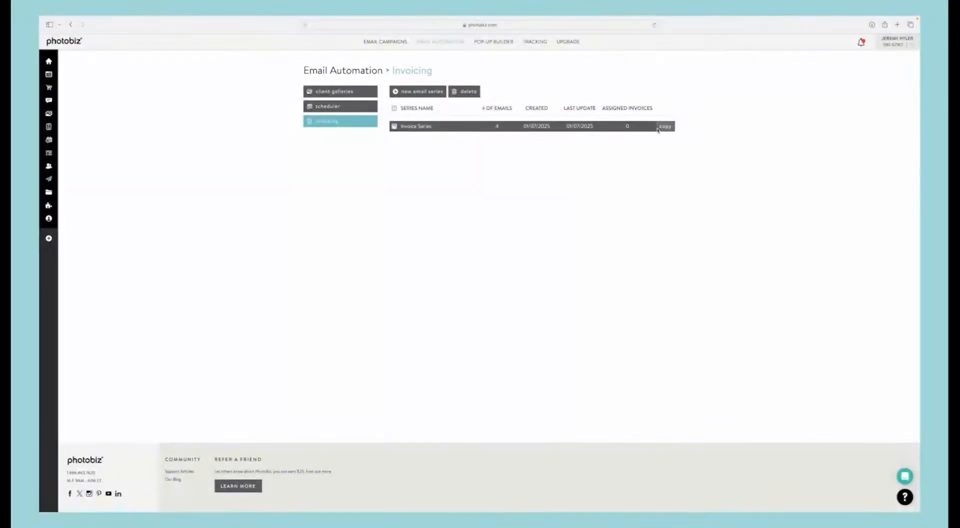
click(417, 91)
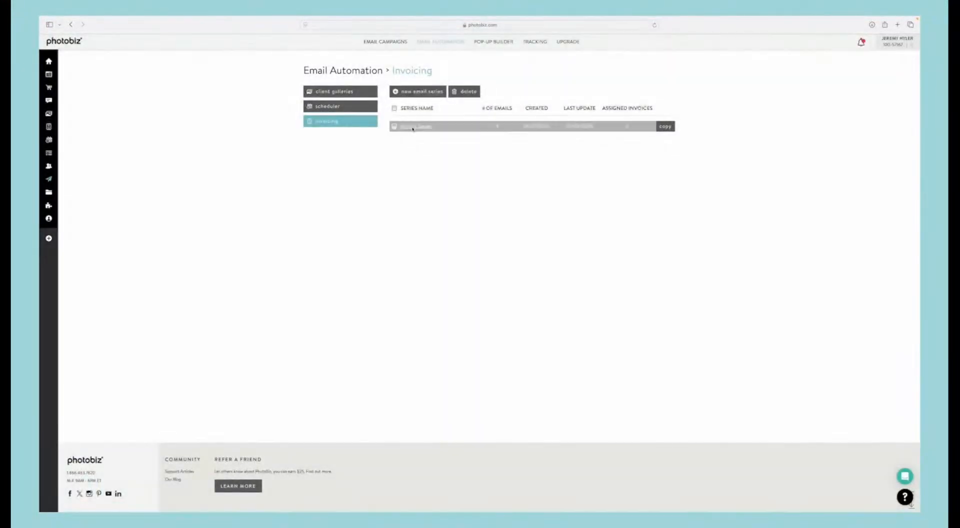
Step: Open the Invoice Series, preview its Invoice Payment Reminder sent 1 week before the due date, and return to the series
click(415, 126)
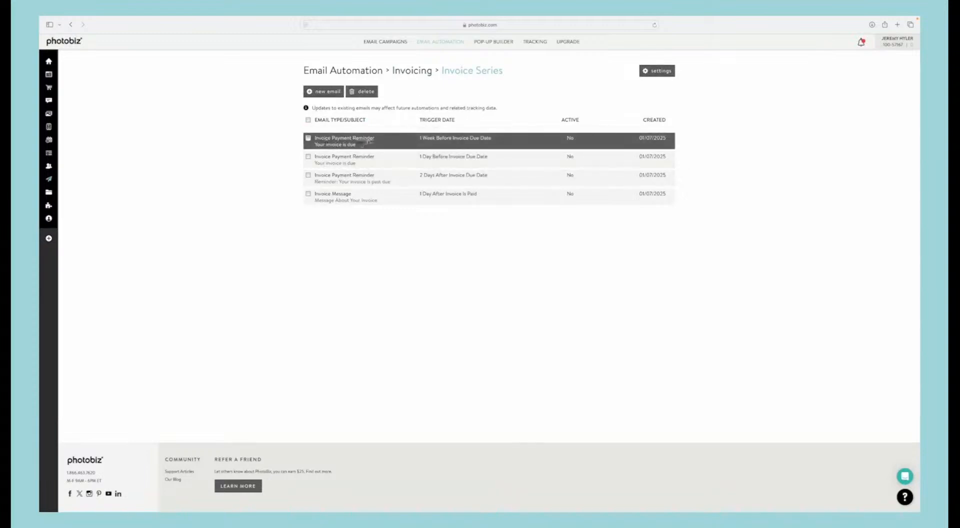
click(368, 140)
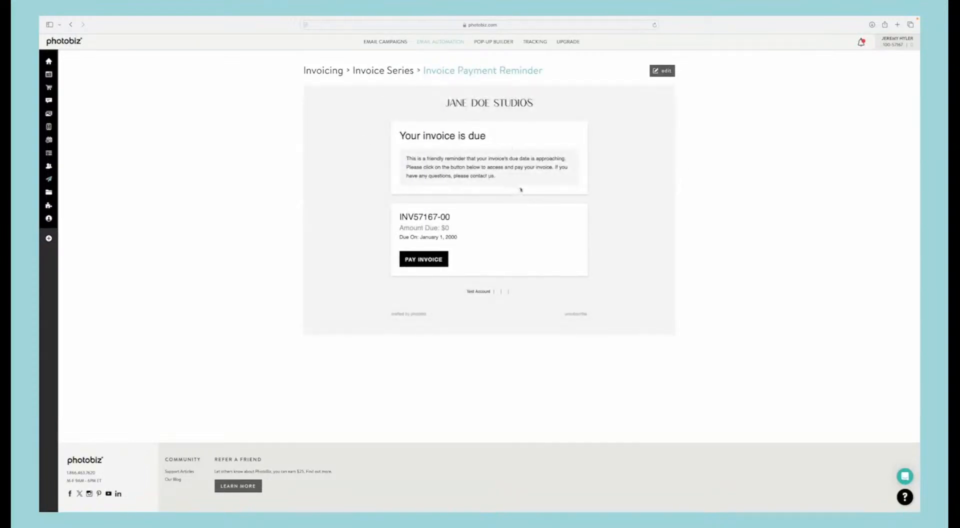
click(378, 70)
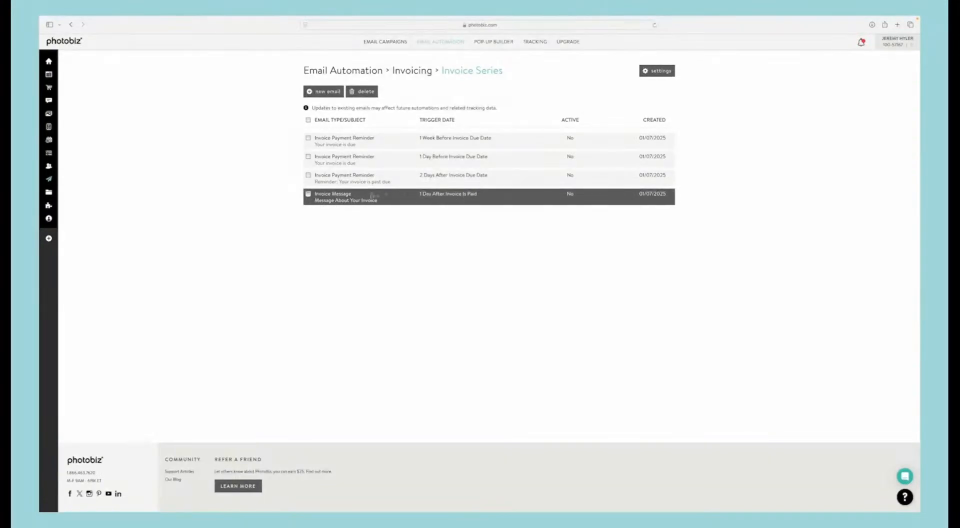
Step: Add a General Message email to the Invoice Series, triggered 11 months after the invoice is paid
click(330, 92)
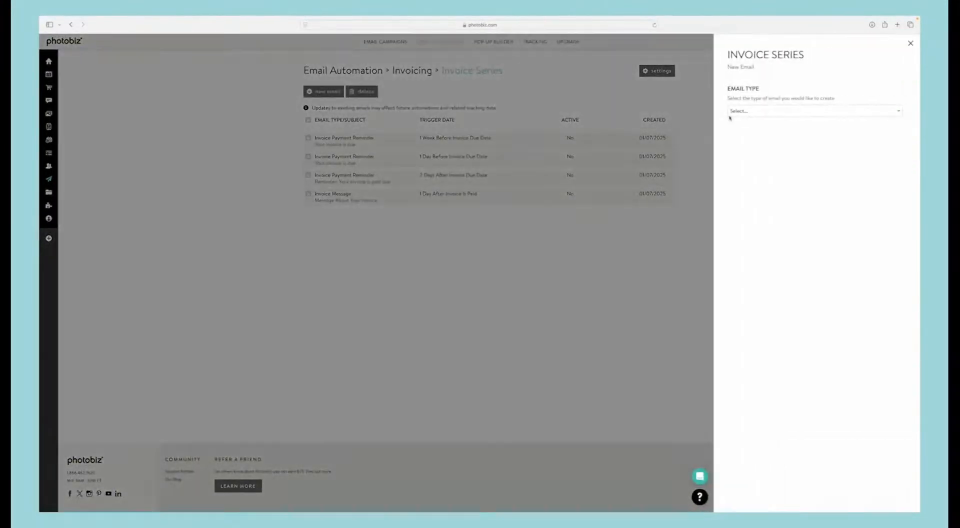
click(783, 112)
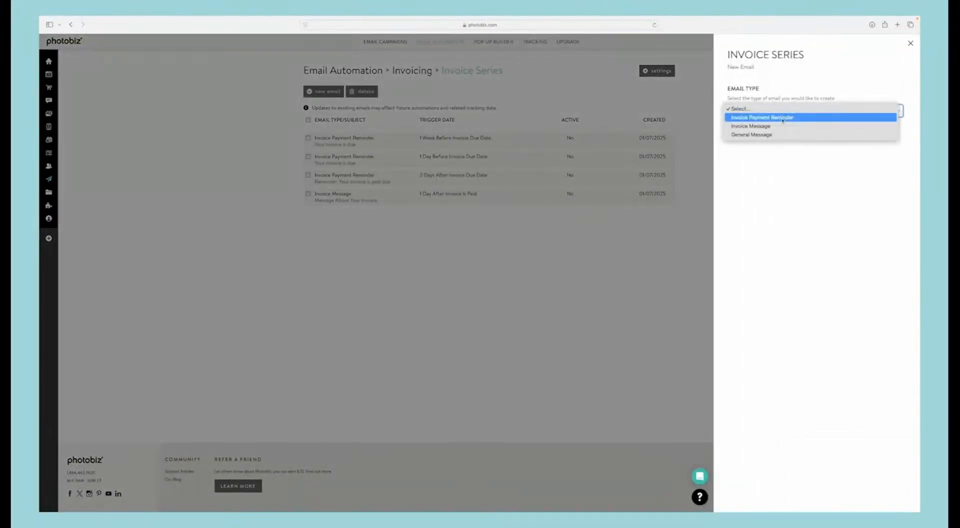
click(753, 135)
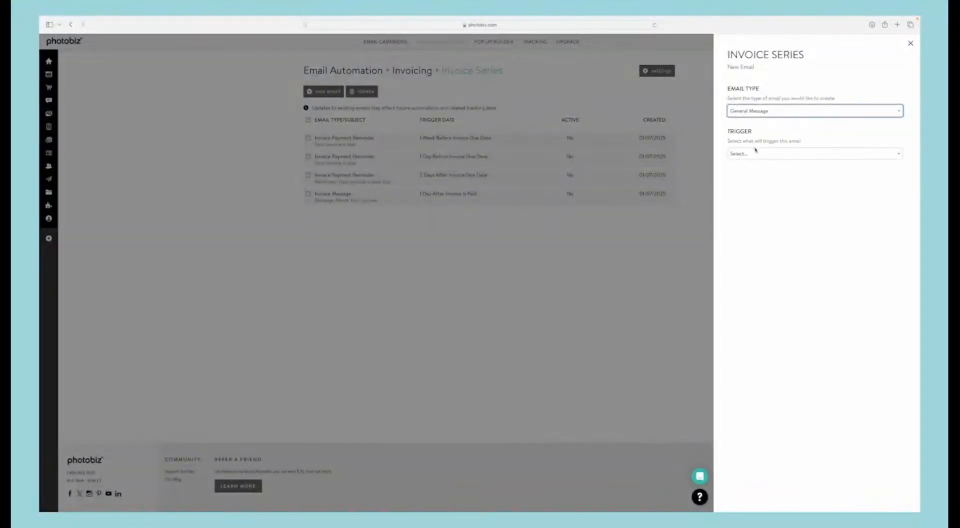
click(757, 153)
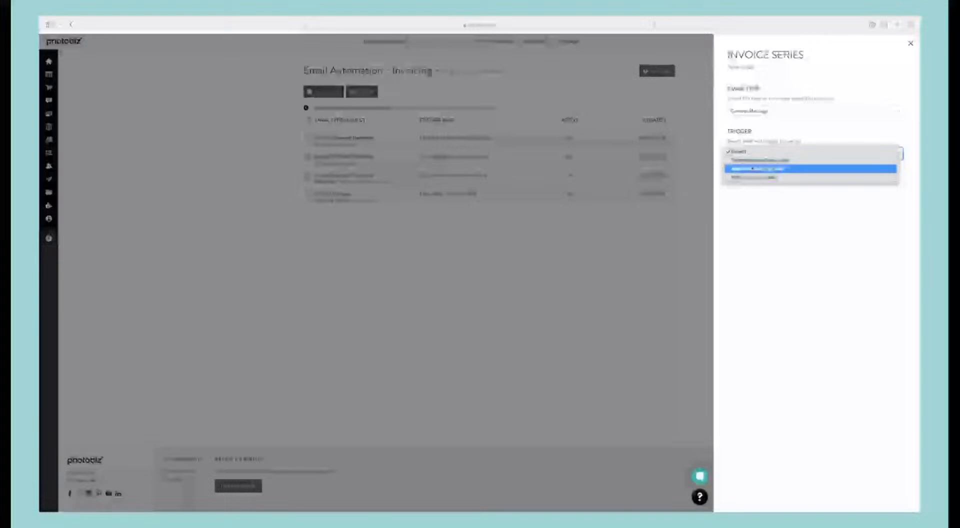
click(754, 177)
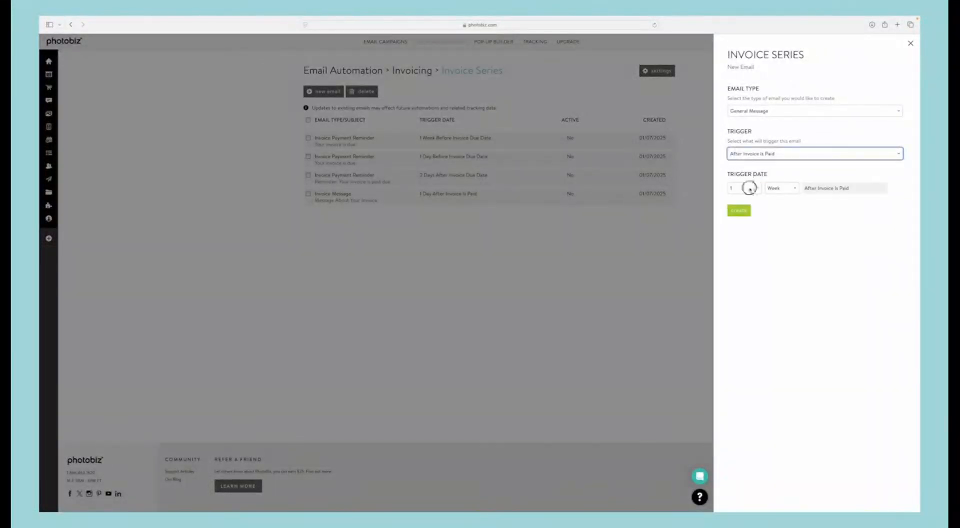
click(743, 187)
click(742, 202)
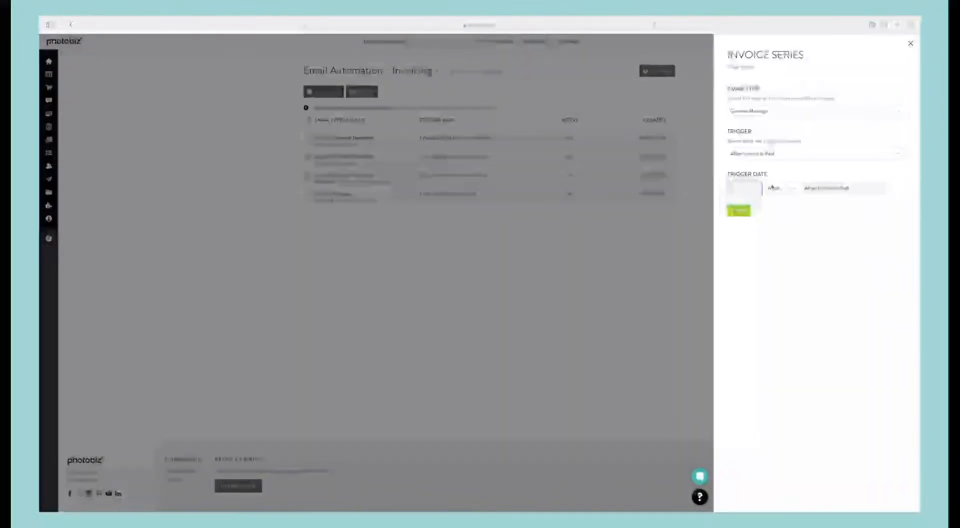
click(777, 189)
click(777, 194)
click(742, 188)
click(738, 210)
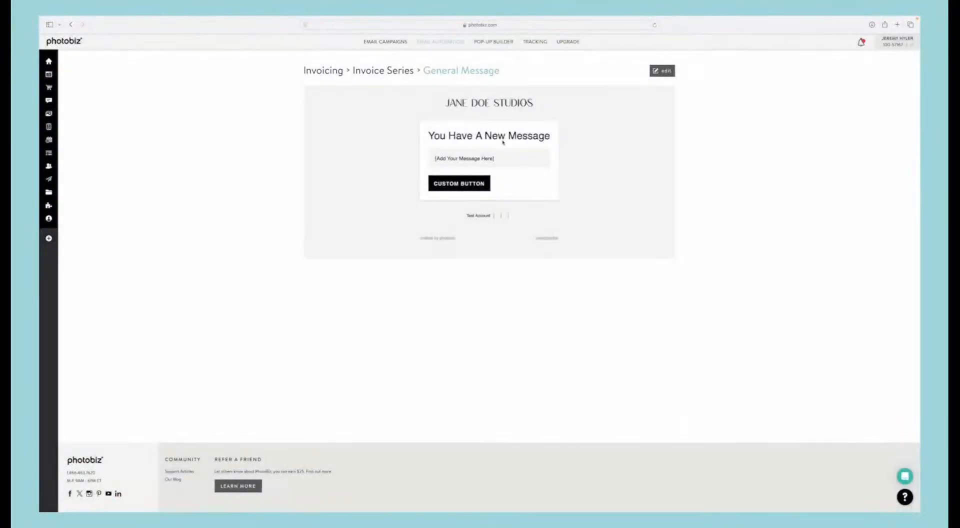
Step: Give the General Message the subject "I really enjoyed working with you", a 10% rebooking offer as message, and the button "Save 10% and Book"
click(662, 71)
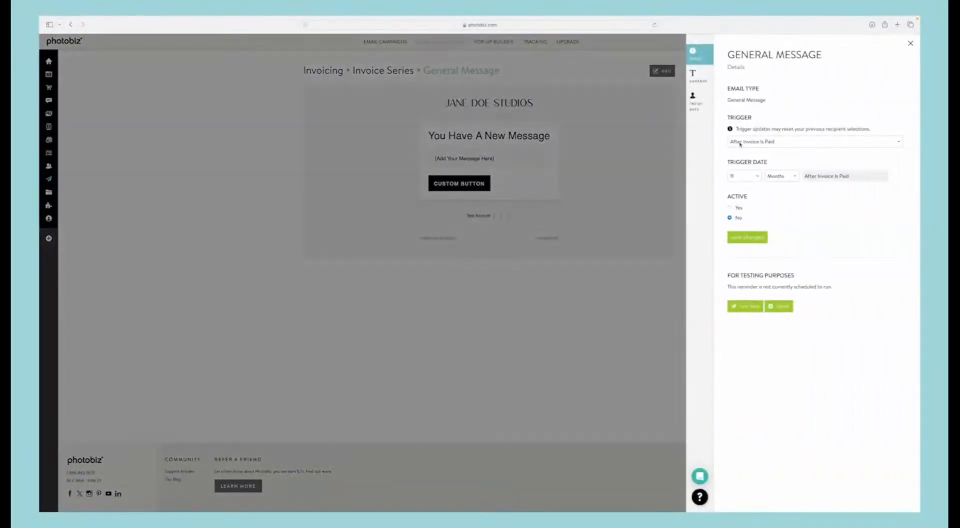
click(694, 75)
click(764, 103)
key(ctrl+a)
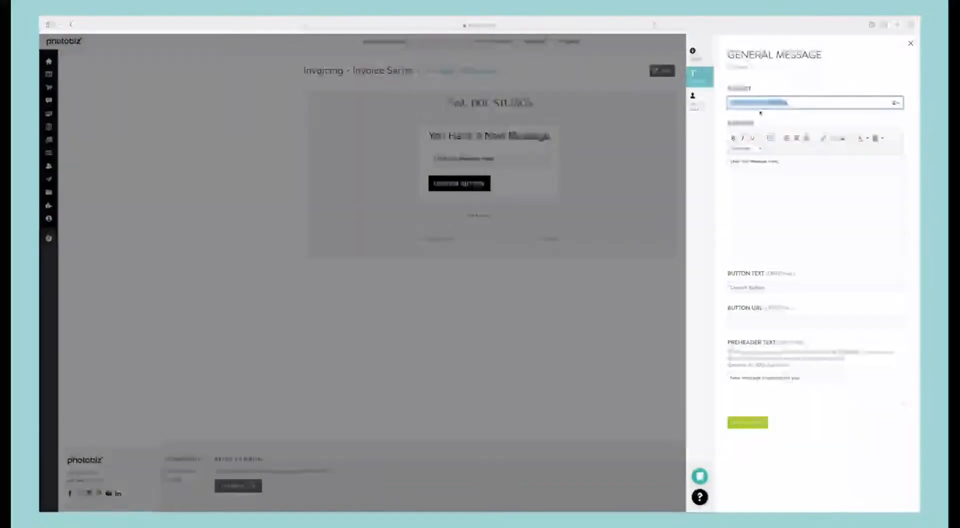
text(Friendl)
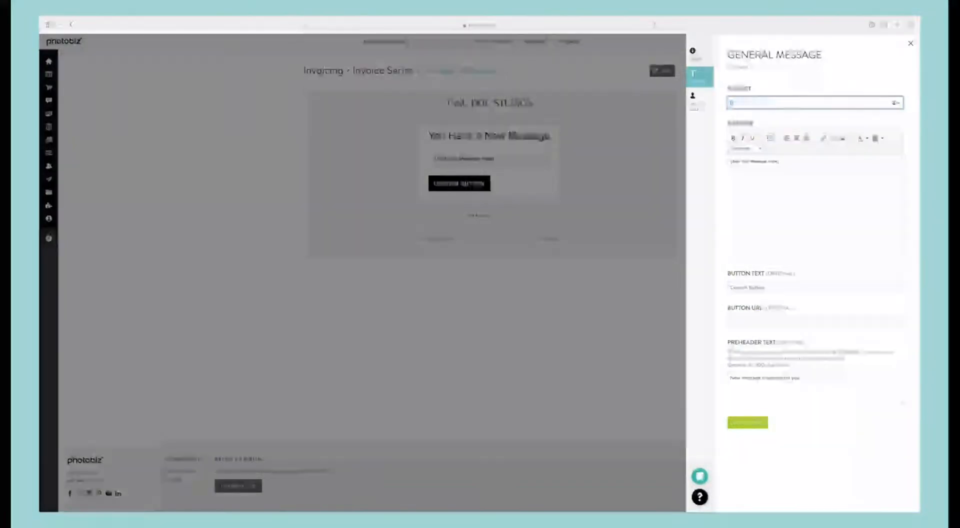
text(j)
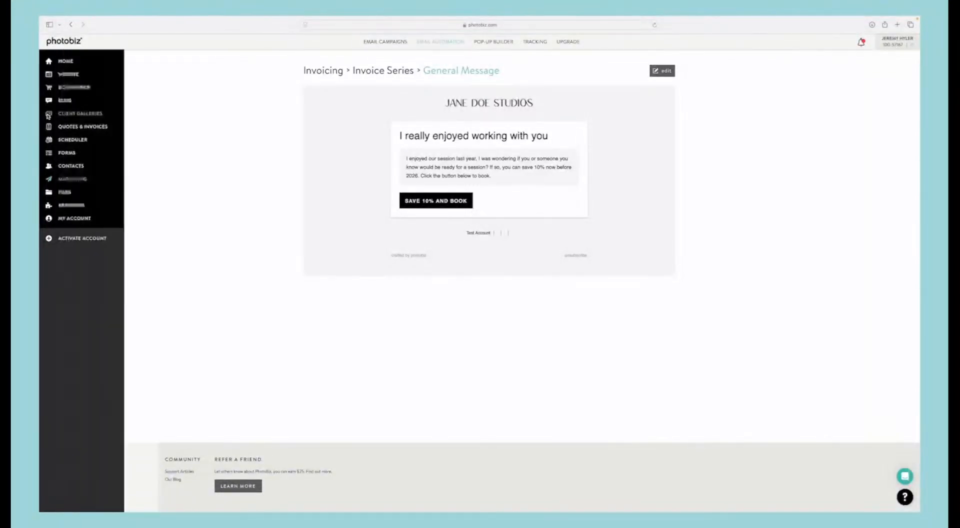
Step: Go to Client Galleries and open the settings of the family event in the Family Portraits category
click(72, 115)
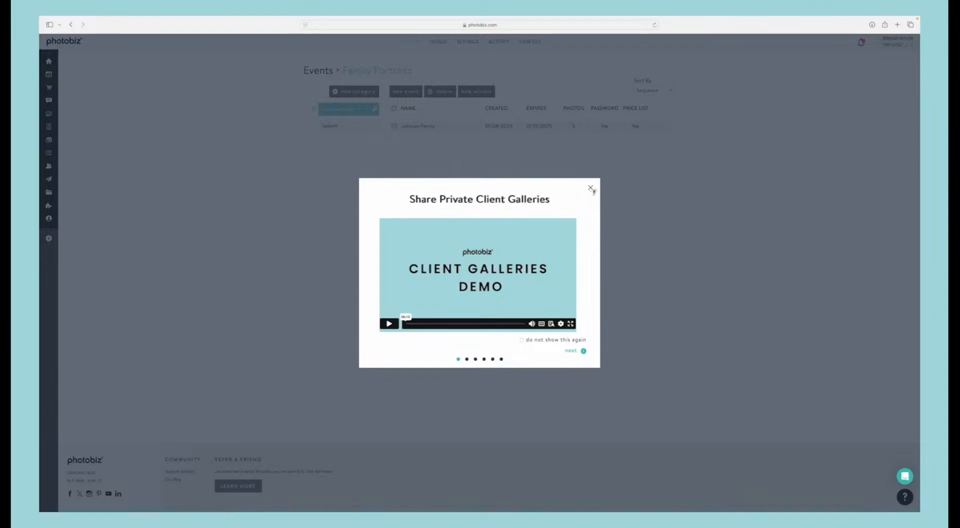
click(590, 188)
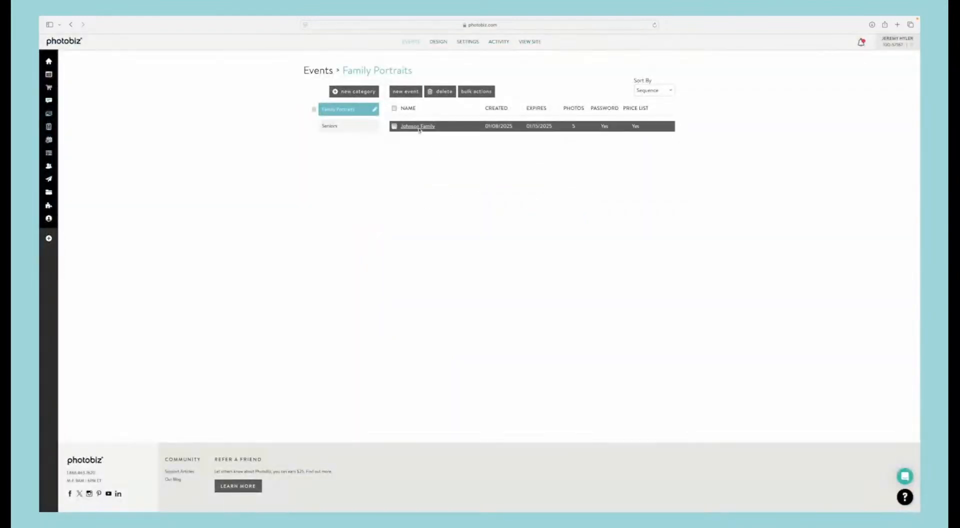
click(417, 126)
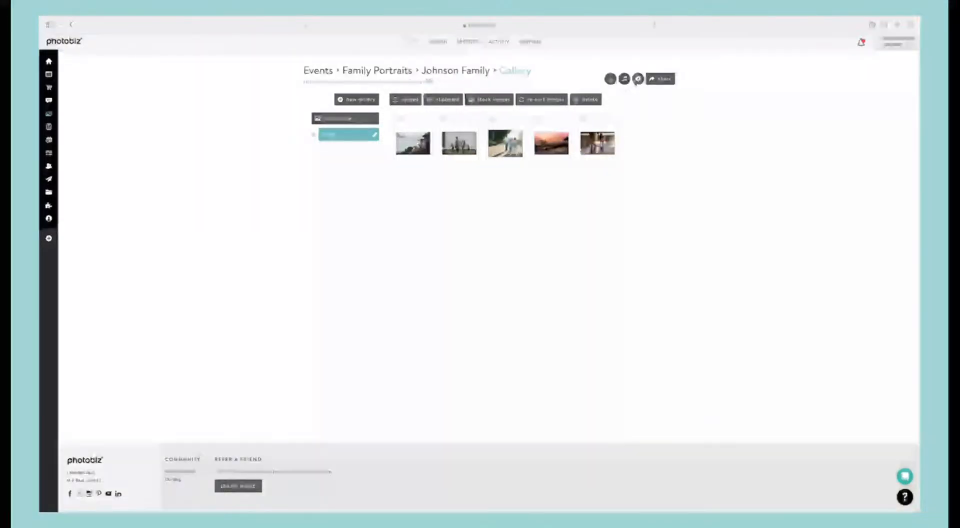
click(637, 79)
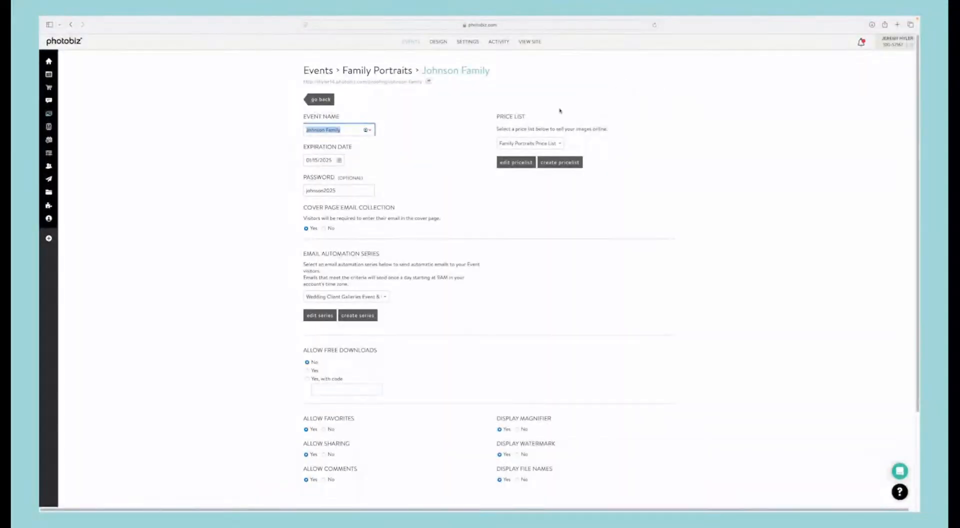
Step: Switch the event's email automation series to None and then to Client Galleries Event Series
click(334, 297)
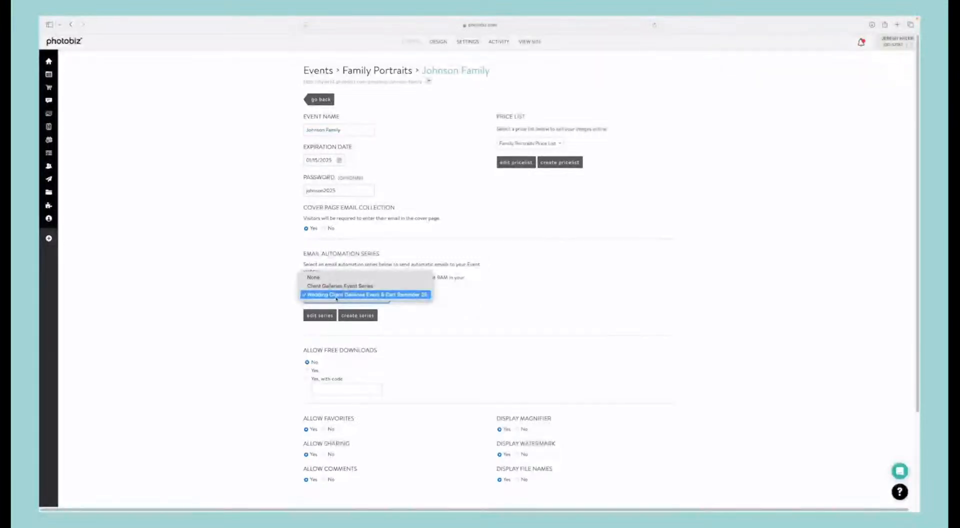
click(540, 294)
click(346, 297)
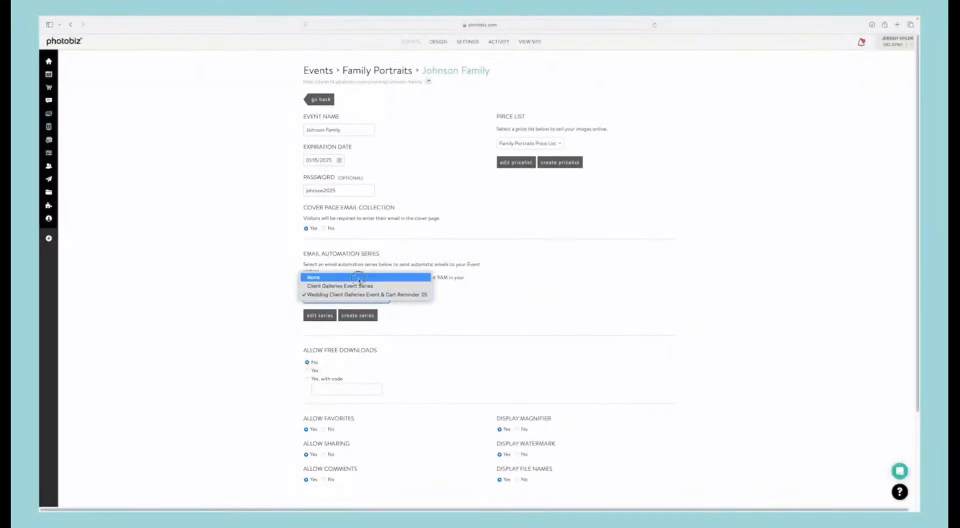
click(358, 277)
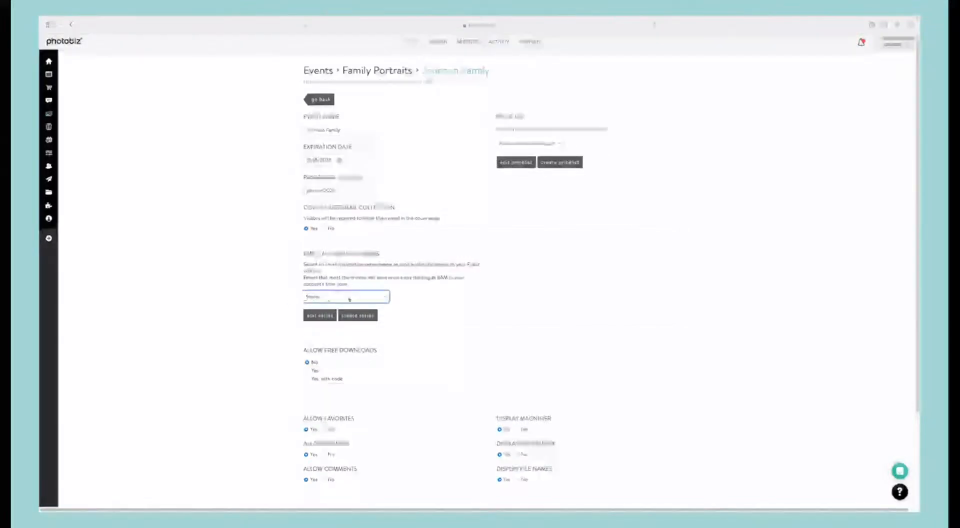
click(345, 297)
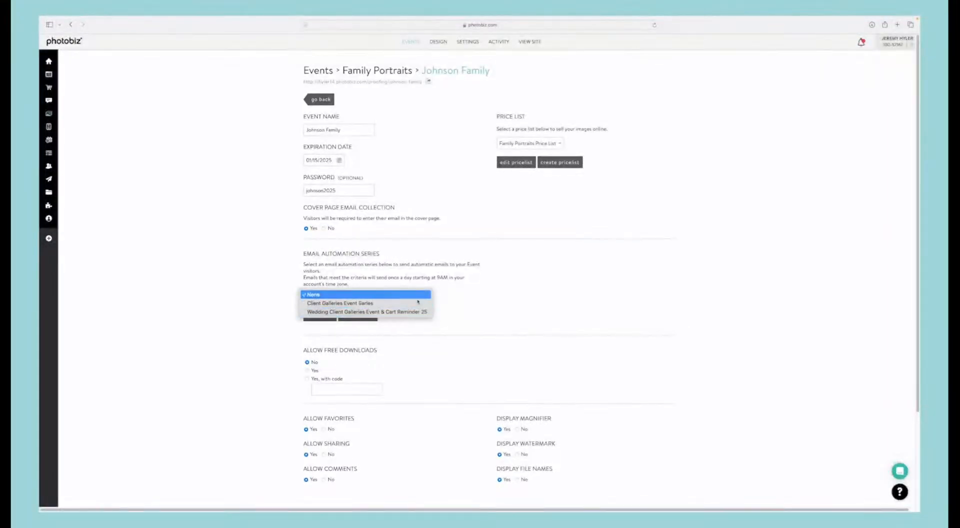
click(361, 303)
scroll(285, 305, down, 3)
scroll(275, 260, up, 2)
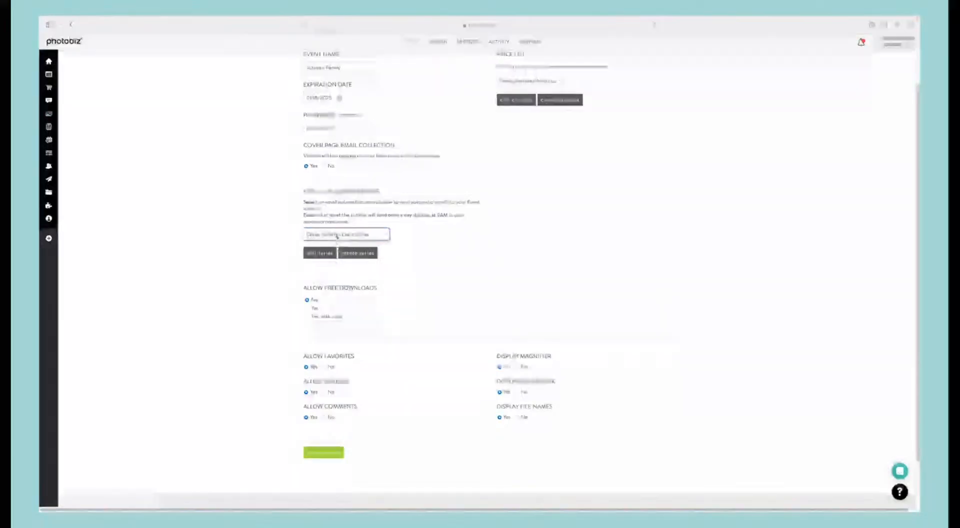
Step: Create a new email series for the event from the Client Galleries Event & Cart Reminder Series sample
click(358, 253)
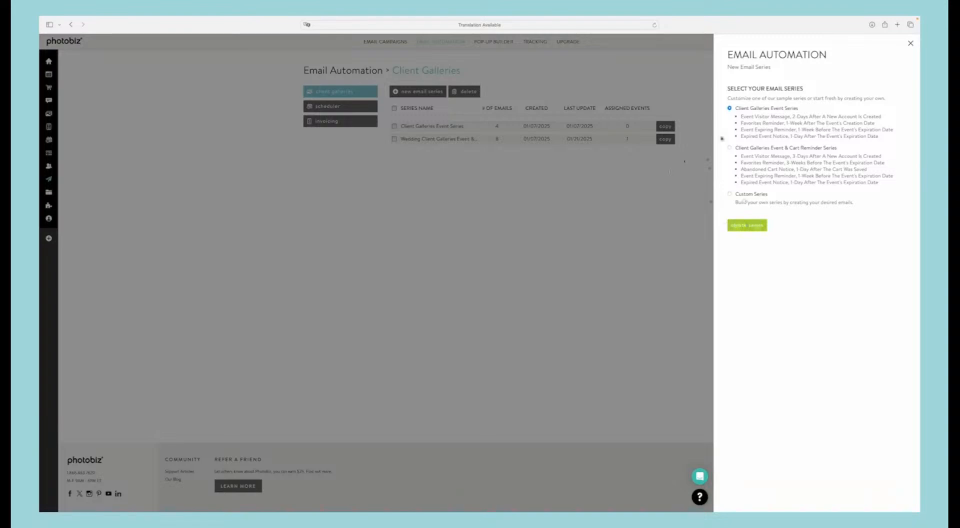
click(729, 148)
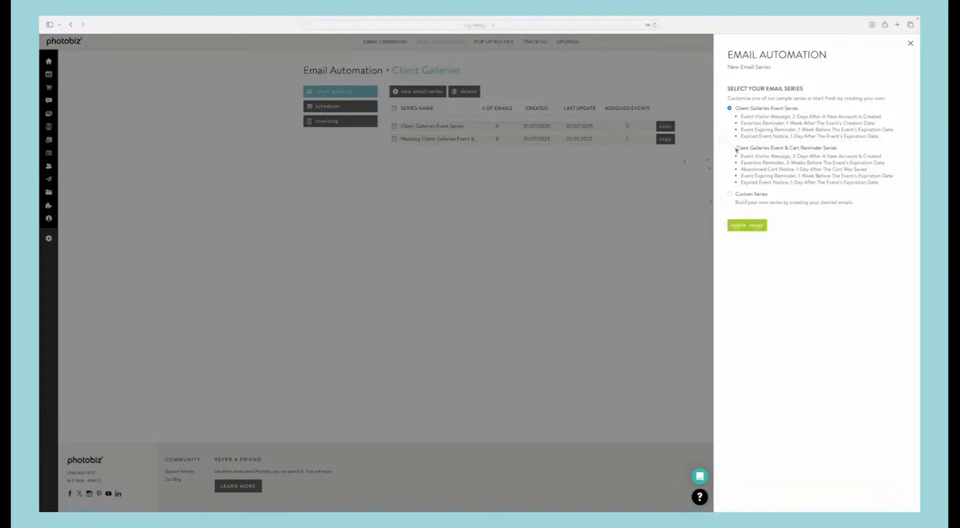
click(747, 225)
Step: Rename the new series "Fancy Client Galleries Event & Cart Reminder", keeping the name within the 50-character limit, and save it
click(657, 71)
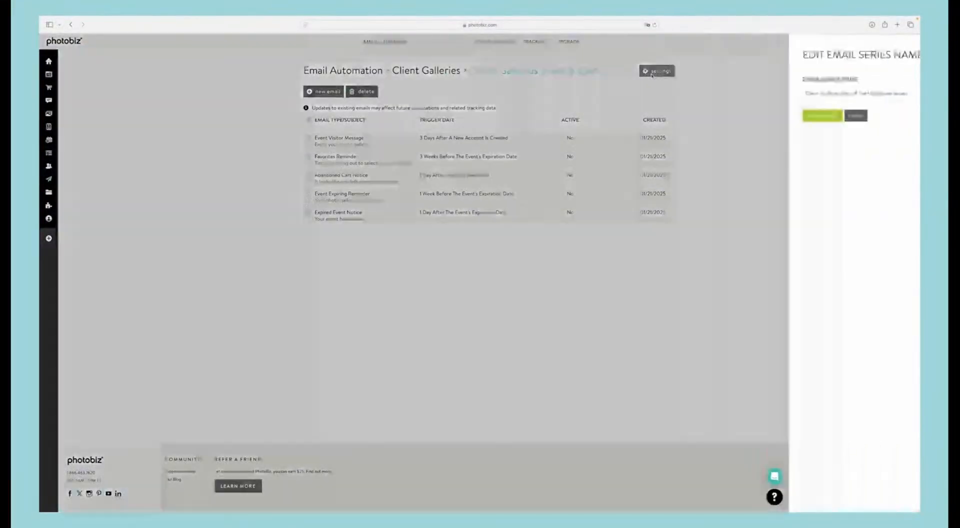
click(732, 94)
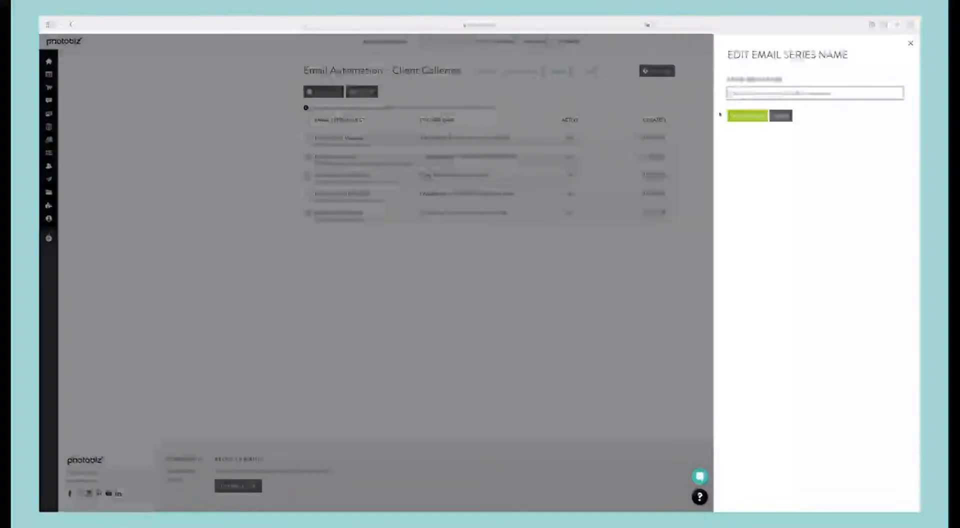
text(Fall)
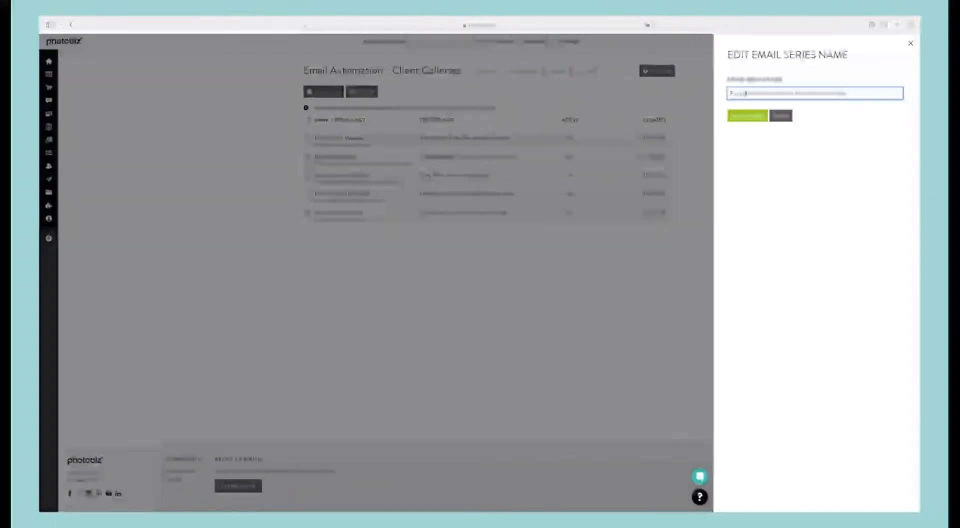
click(741, 120)
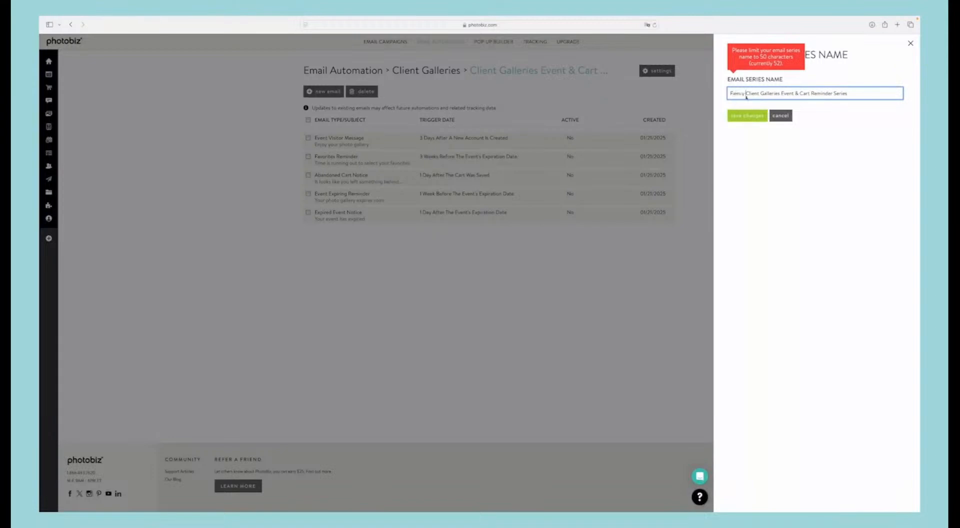
drag(847, 94, 833, 94)
key(BackSpace)
click(747, 115)
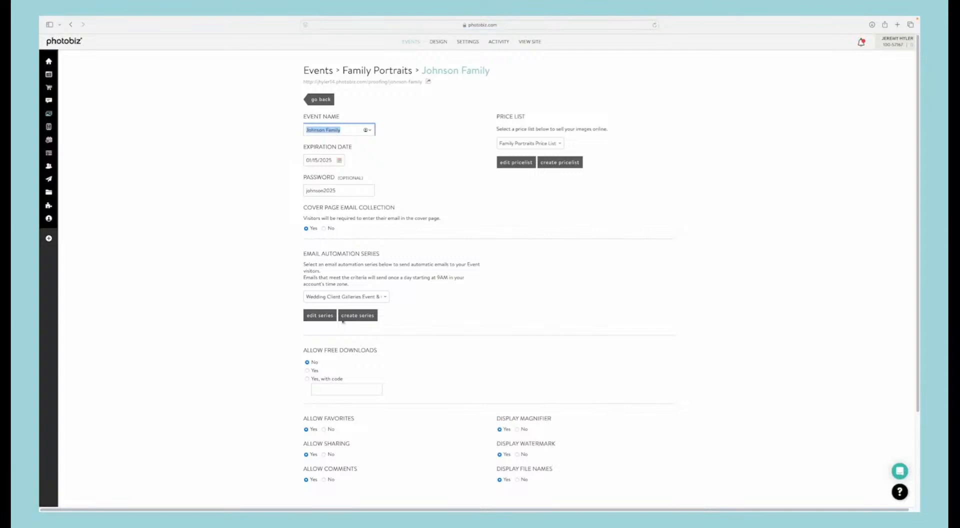
Step: Assign the Family Client Galleries Event & Cart Reminder series to the family event and save the changes, confirming the automation notice
click(346, 297)
click(340, 300)
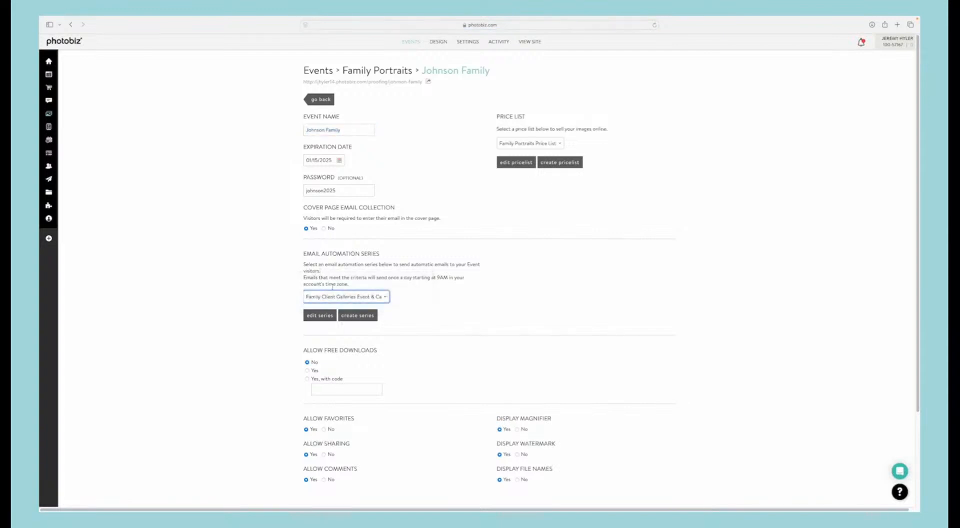
scroll(327, 334, down, 3)
click(329, 403)
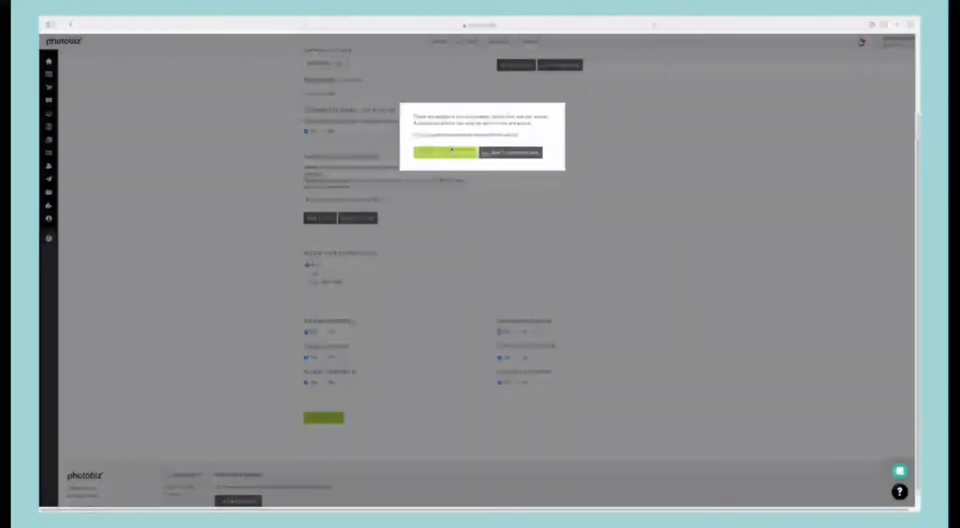
click(431, 149)
click(449, 156)
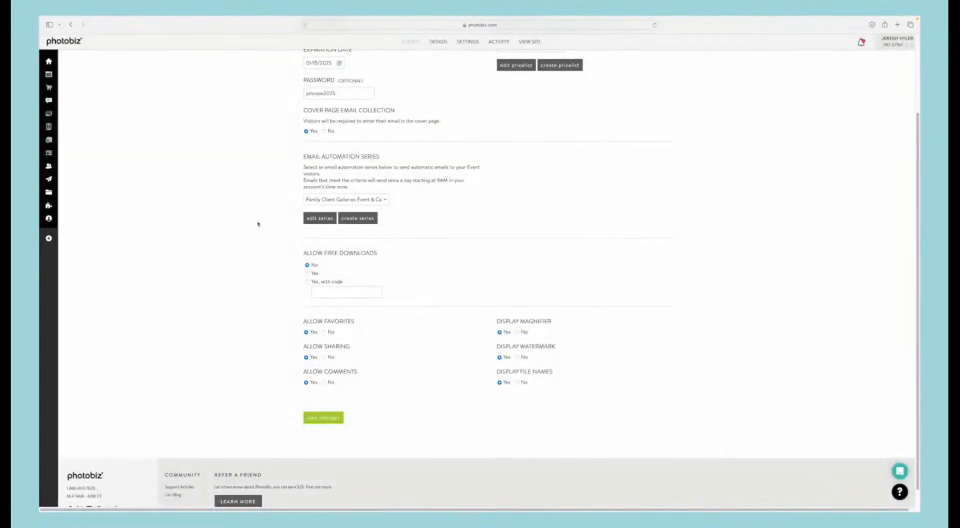
Step: Go to Quotes & Invoices, dismiss the introduction, create a new quote and look over its preview
scroll(258, 223, up, 3)
mouse_move(57, 128)
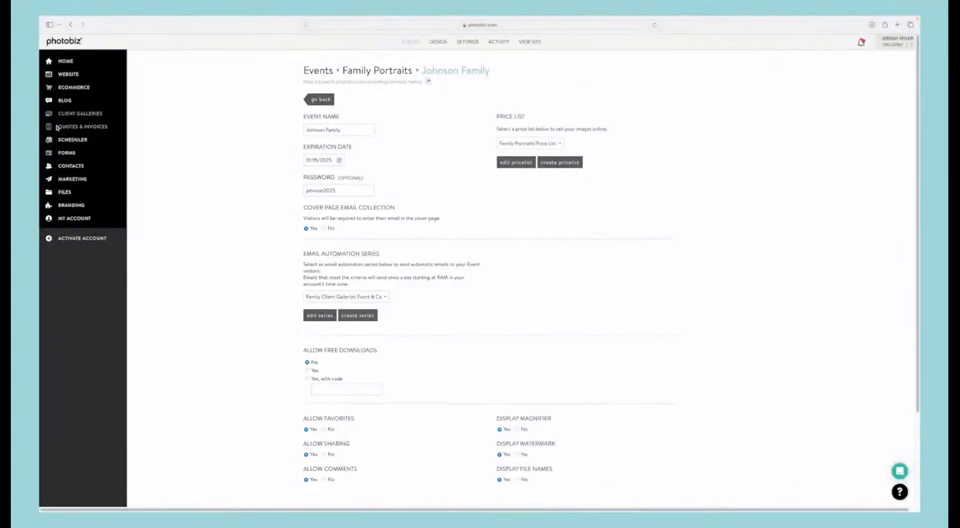
click(71, 128)
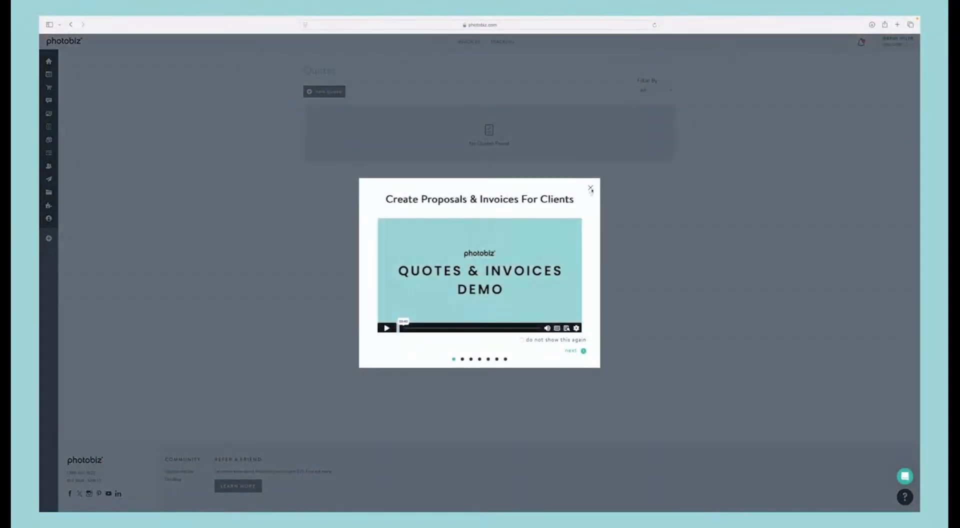
click(590, 188)
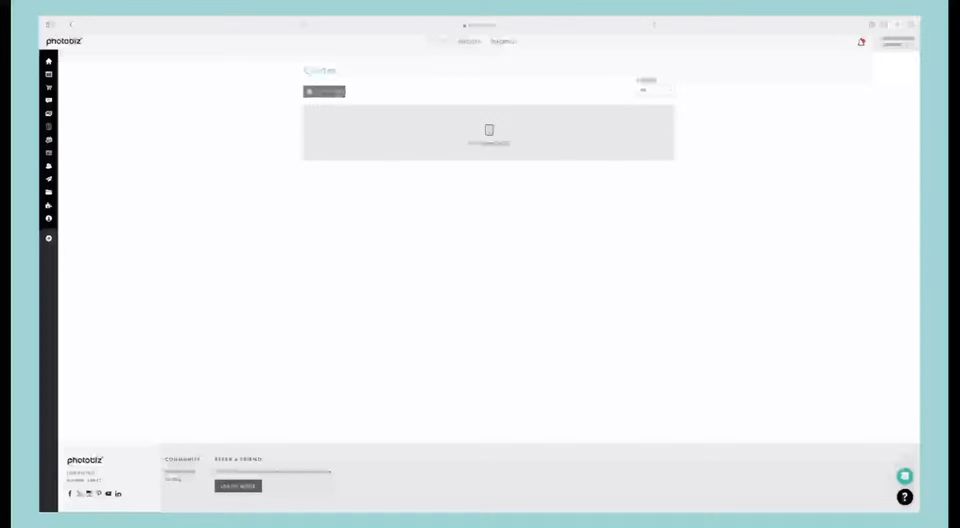
click(323, 95)
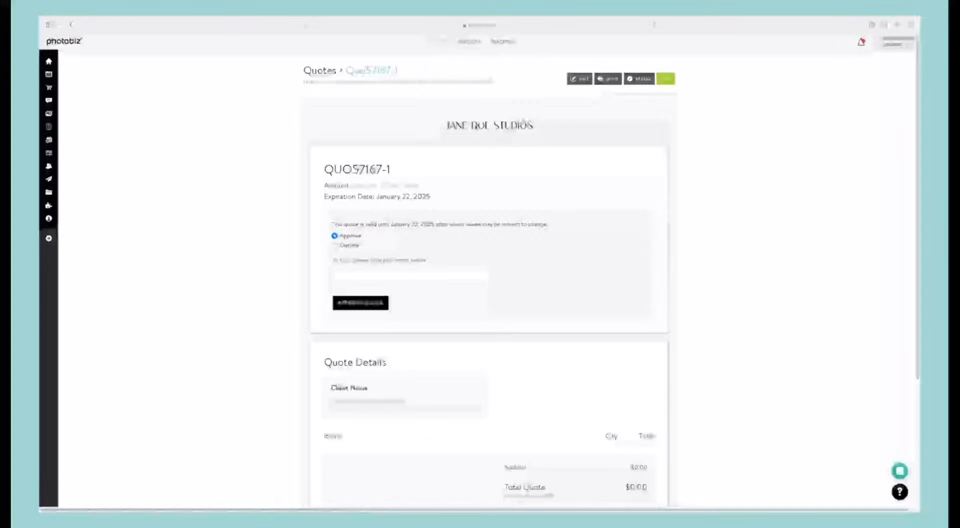
scroll(460, 147, down, 2)
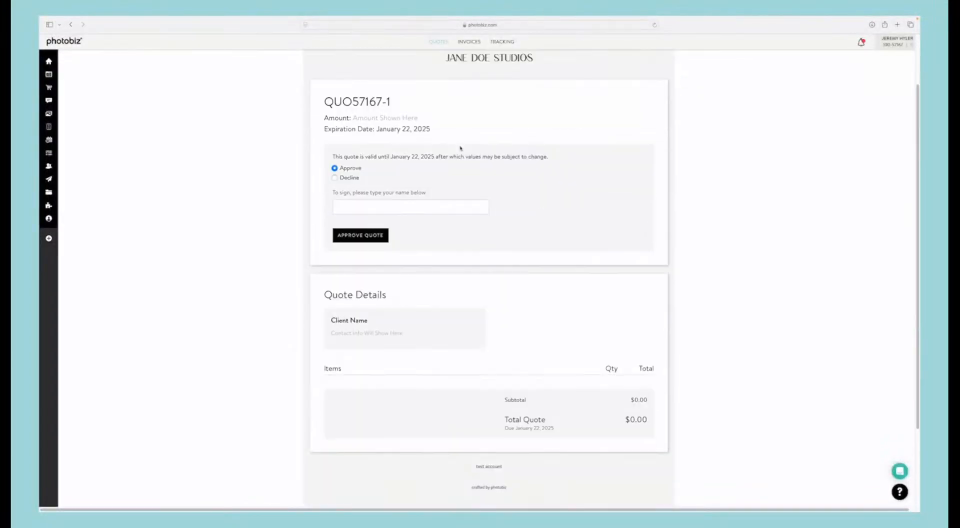
scroll(461, 148, up, 2)
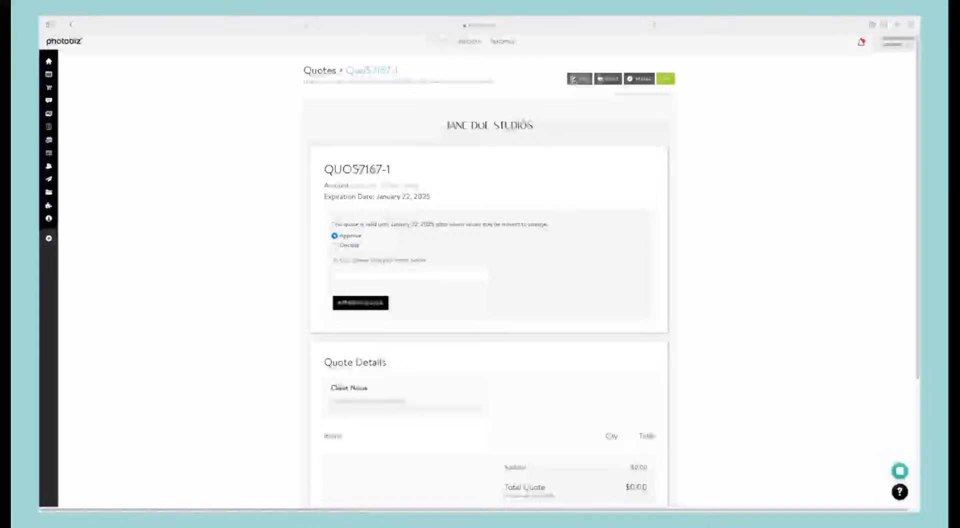
Step: Open the quote for editing and assign the first existing contact in the list to it
click(574, 79)
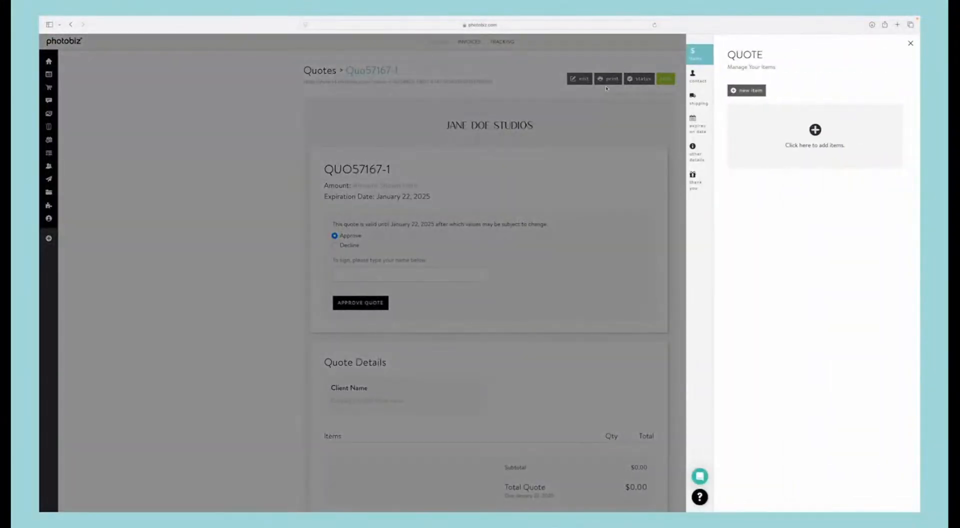
click(746, 91)
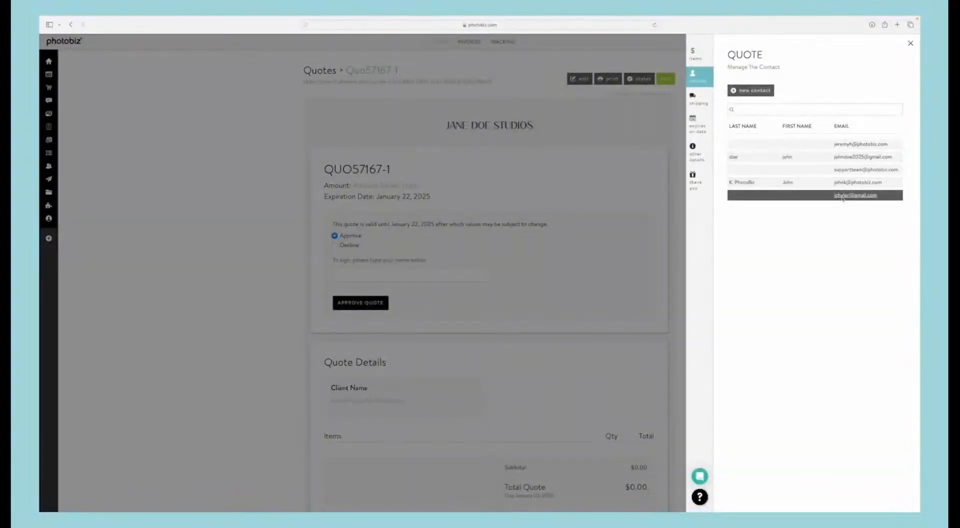
click(841, 144)
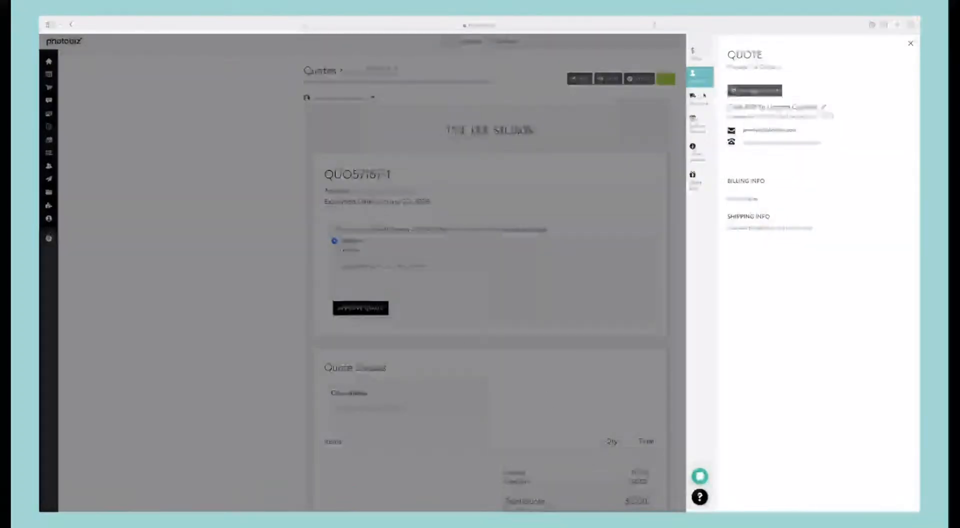
Step: Start a custom quote item named "wedding event" with the description "8 hour event shooting"
click(697, 54)
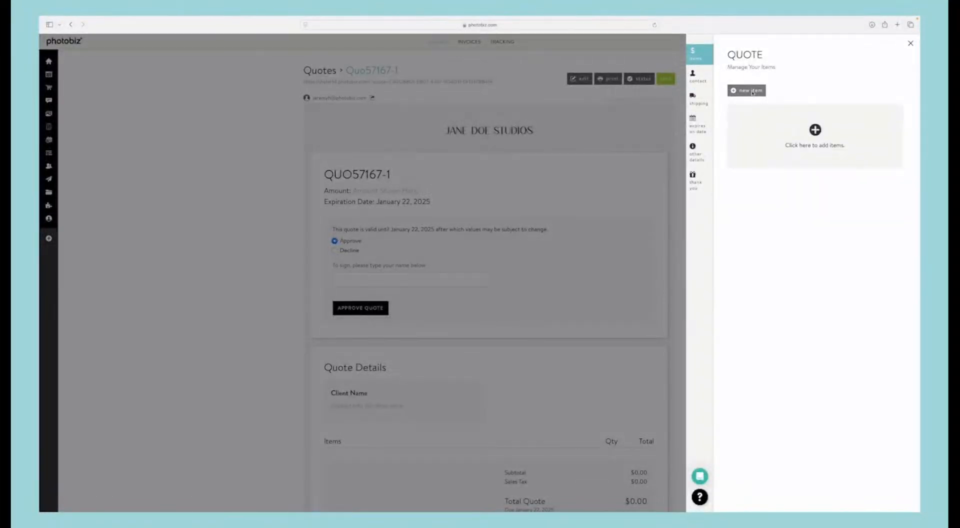
click(749, 90)
click(753, 107)
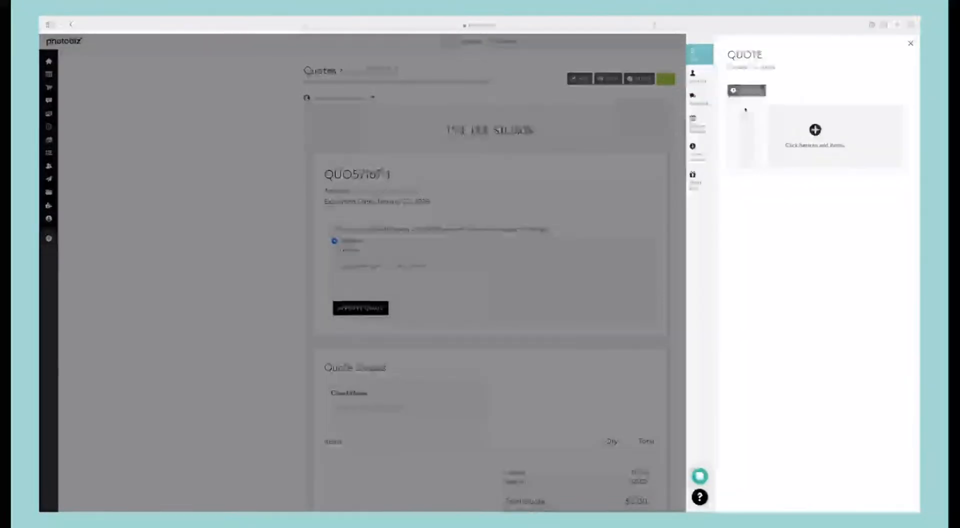
click(757, 126)
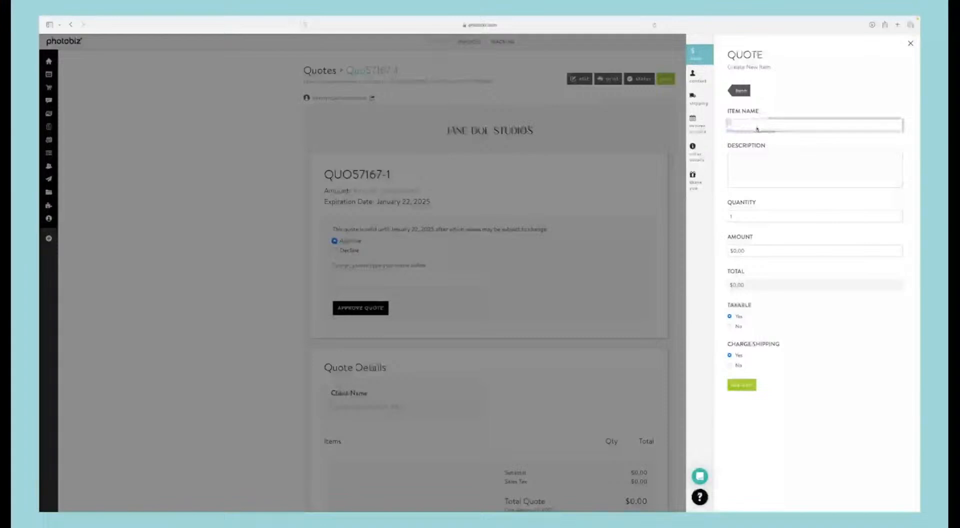
text(Photog)
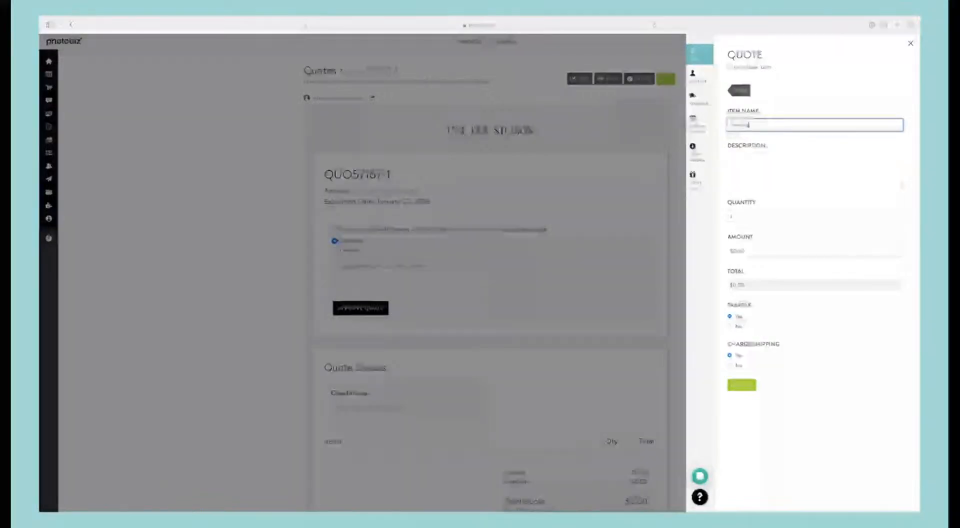
text(raphy)
click(745, 170)
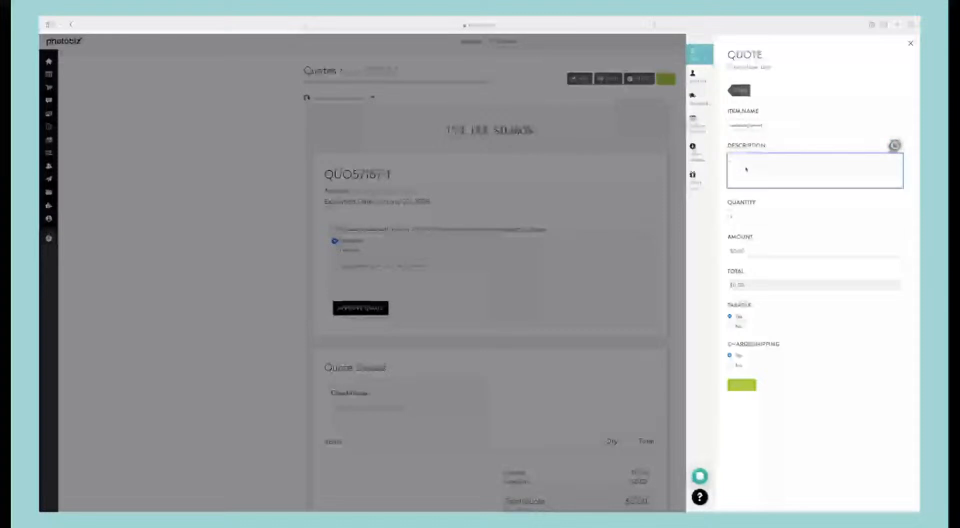
text(Weekend)
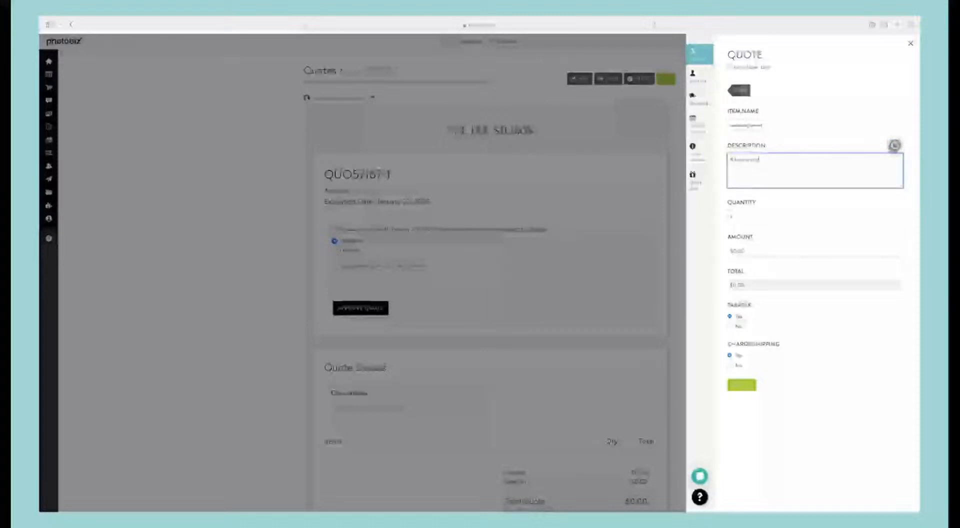
text(verage)
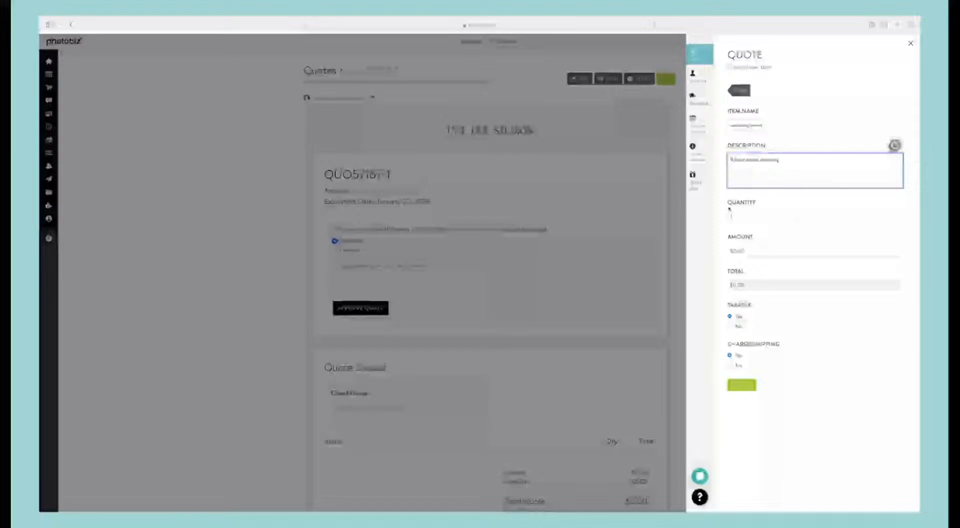
Step: Set the custom item's amount to $800, set Charge Shipping to No, and add the item to the quote
click(761, 252)
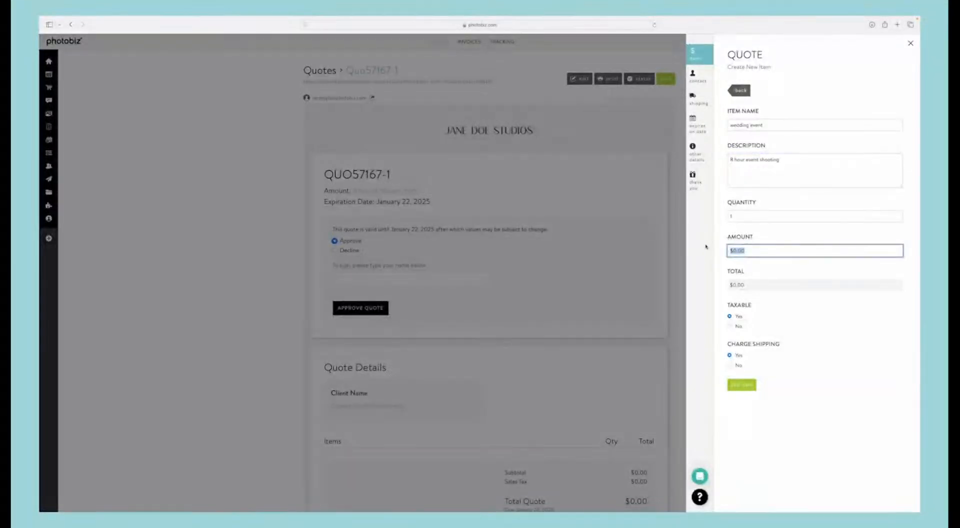
key(BackSpace)
text(2)
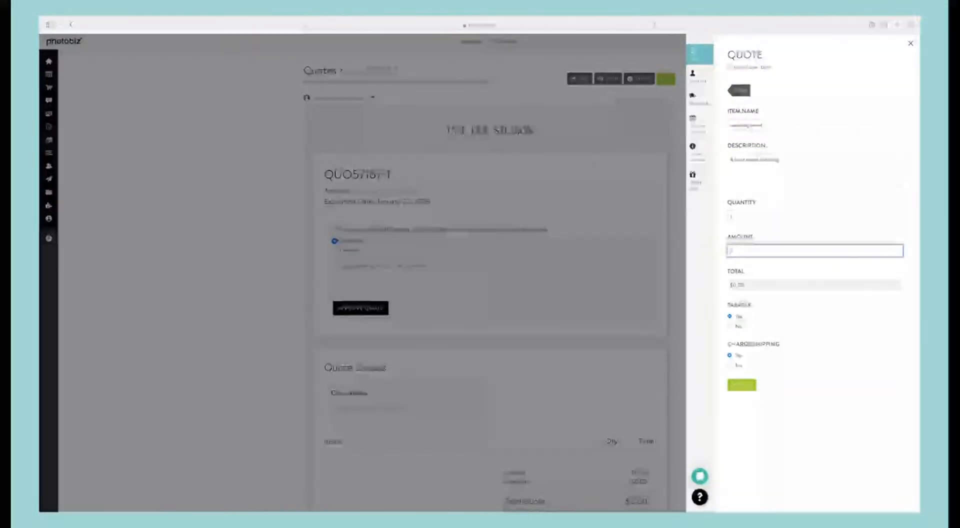
text(00)
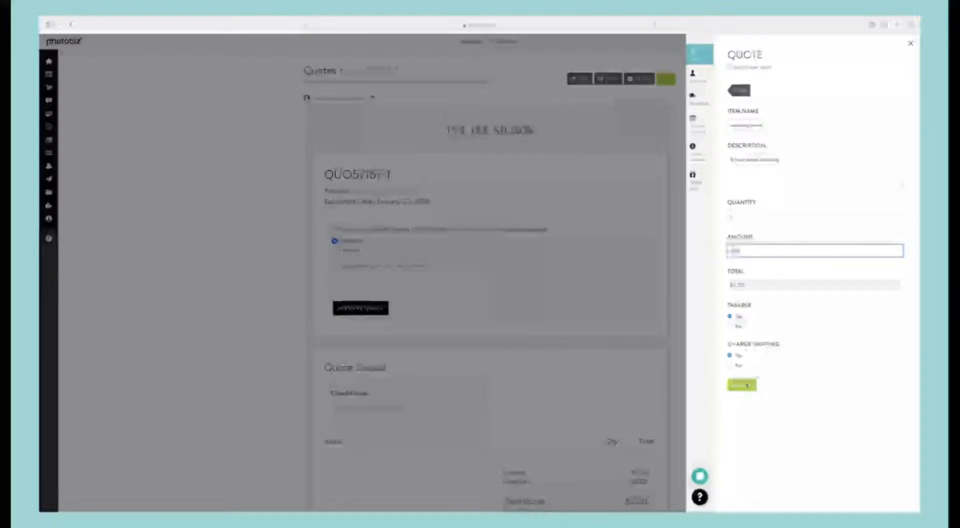
click(728, 366)
click(740, 385)
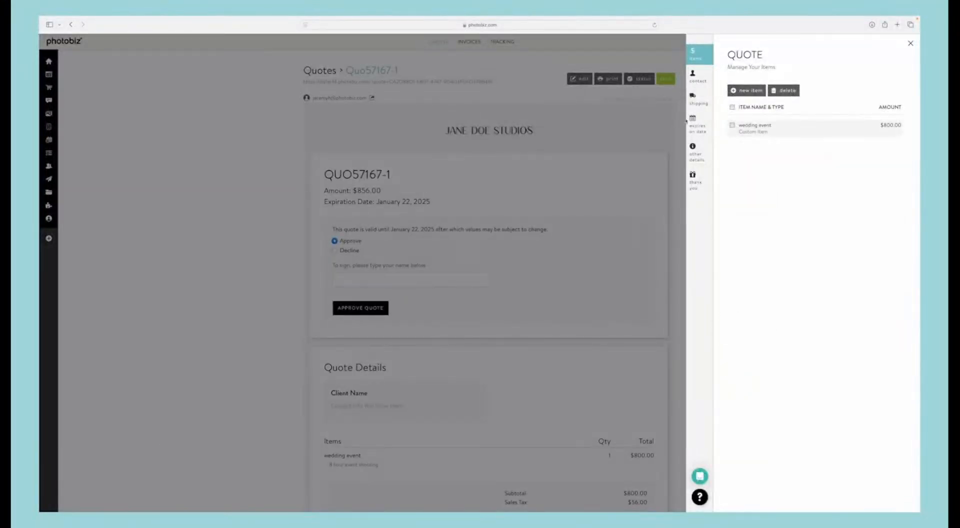
Step: Add the Digital File Retouched print to the quote as a new item
click(745, 91)
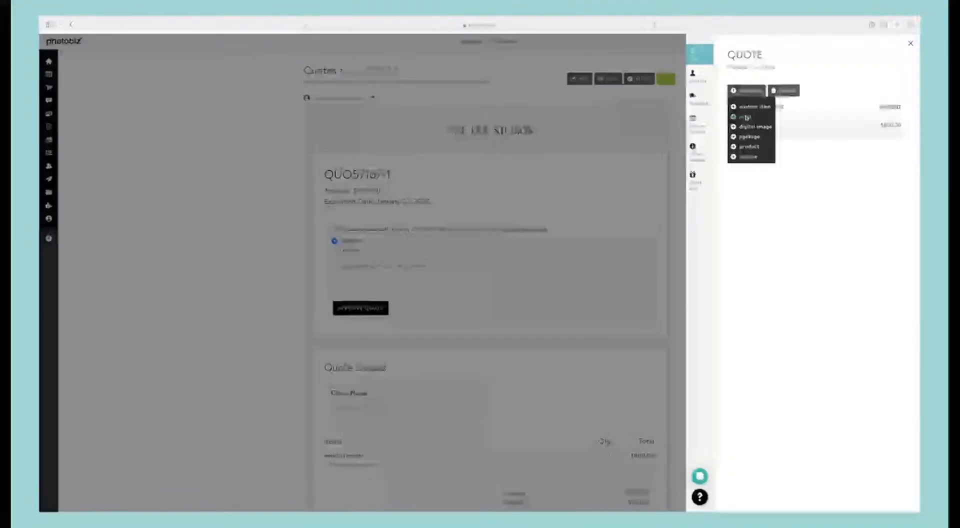
click(746, 117)
click(743, 126)
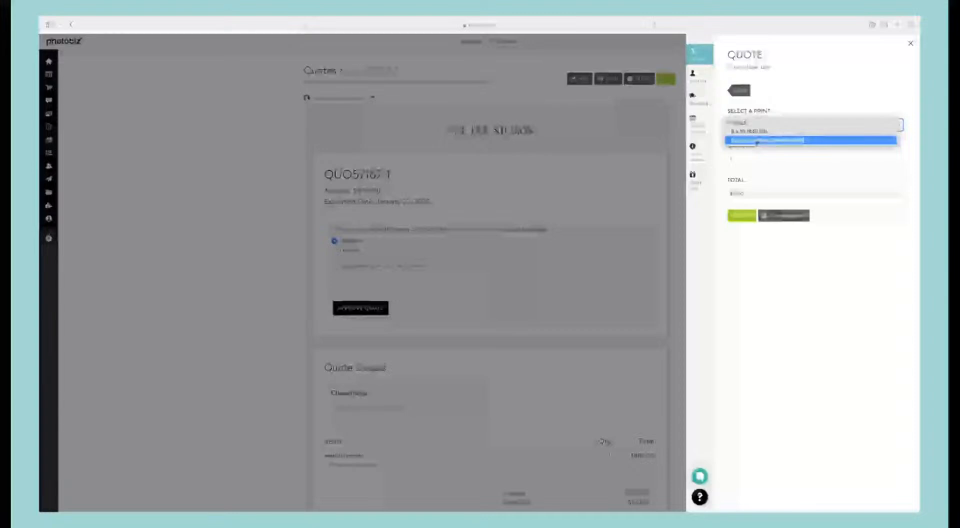
click(753, 140)
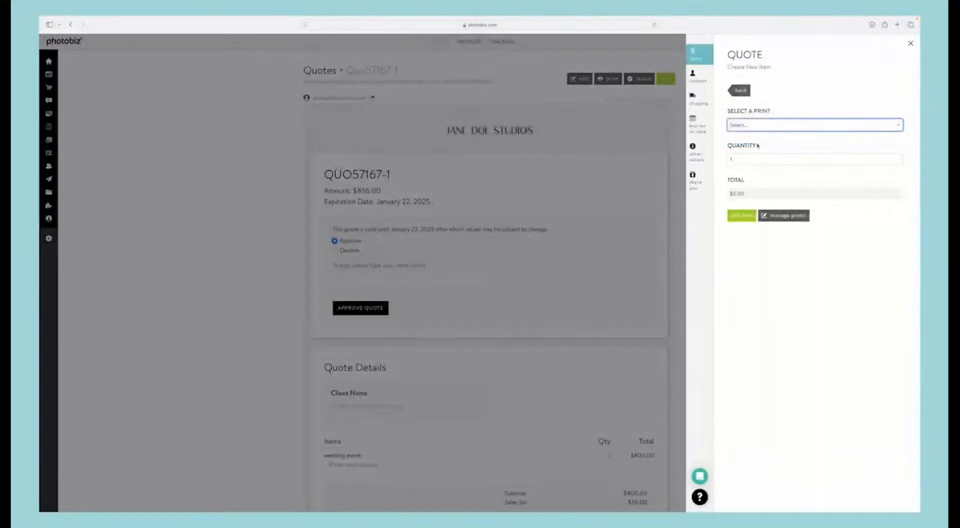
click(743, 216)
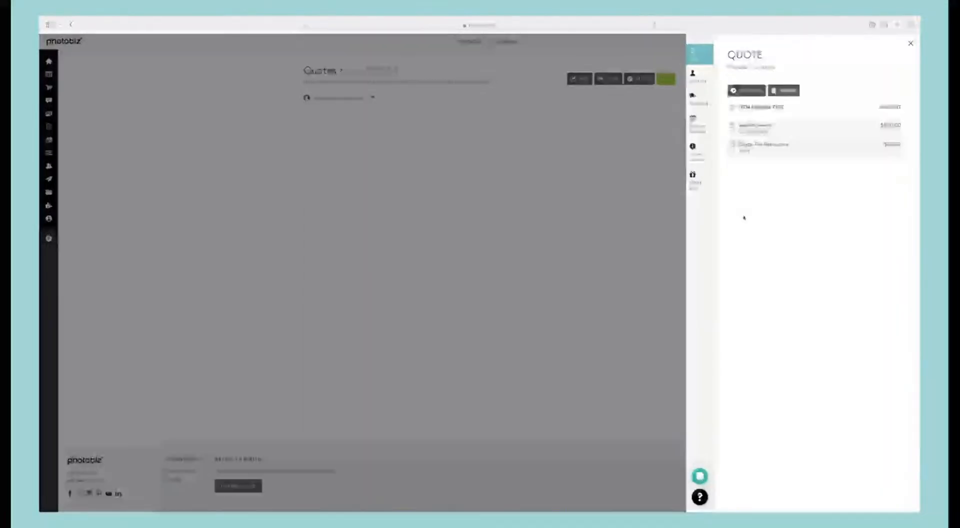
Step: Add the Silver Package from the Packages category to the quote
click(746, 90)
click(746, 137)
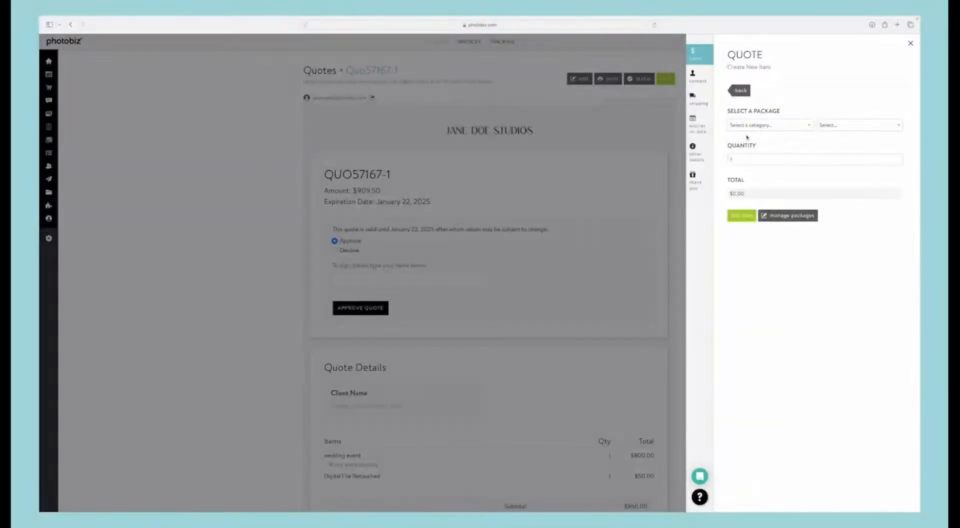
click(748, 125)
click(742, 131)
click(829, 125)
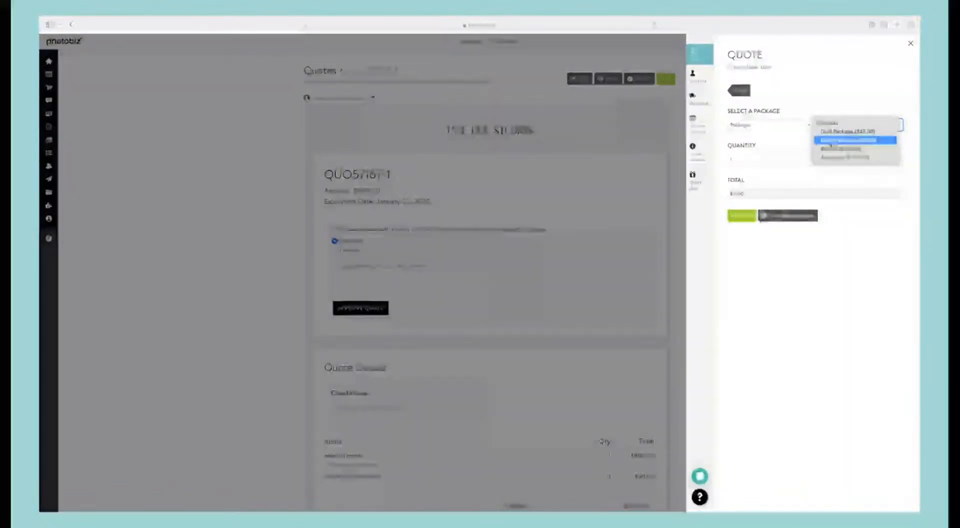
click(831, 141)
click(746, 216)
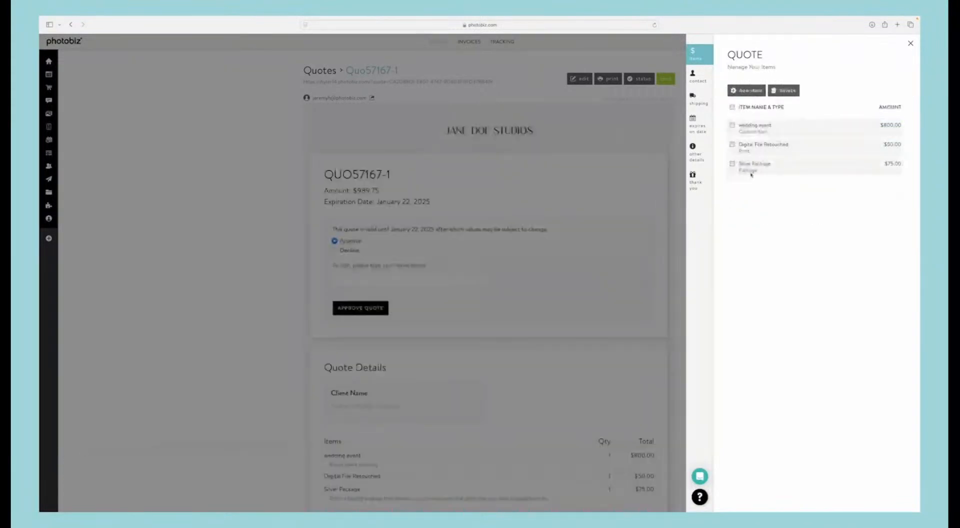
Step: Add the All Images package from the Packages category to the quote
click(746, 91)
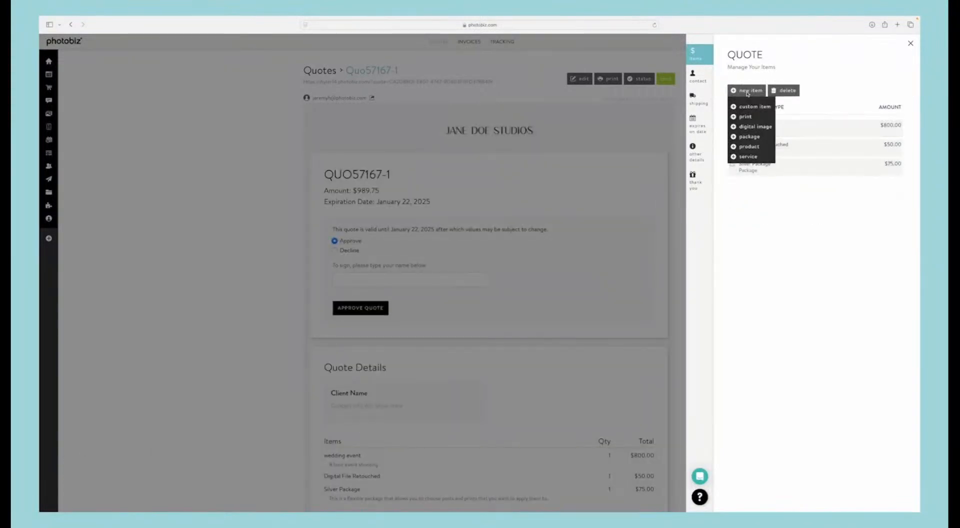
click(749, 136)
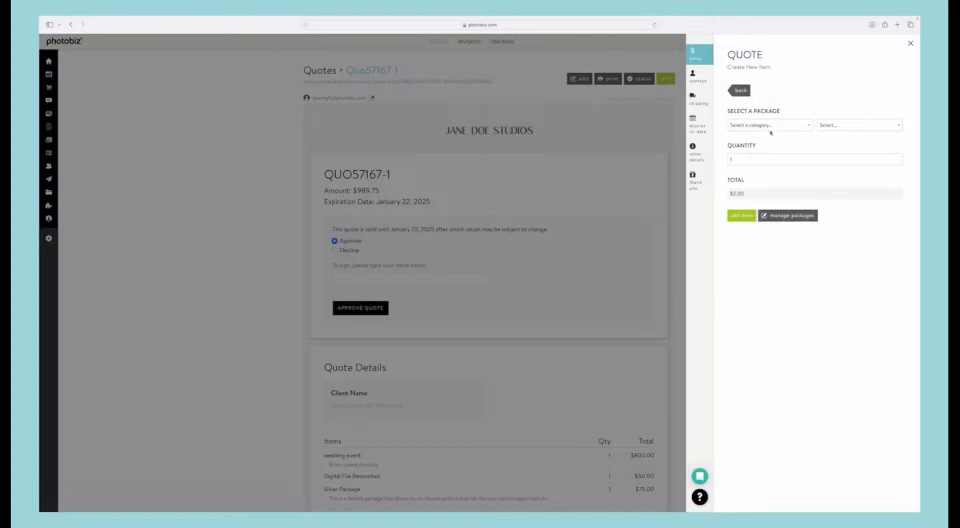
click(827, 126)
click(826, 126)
click(768, 125)
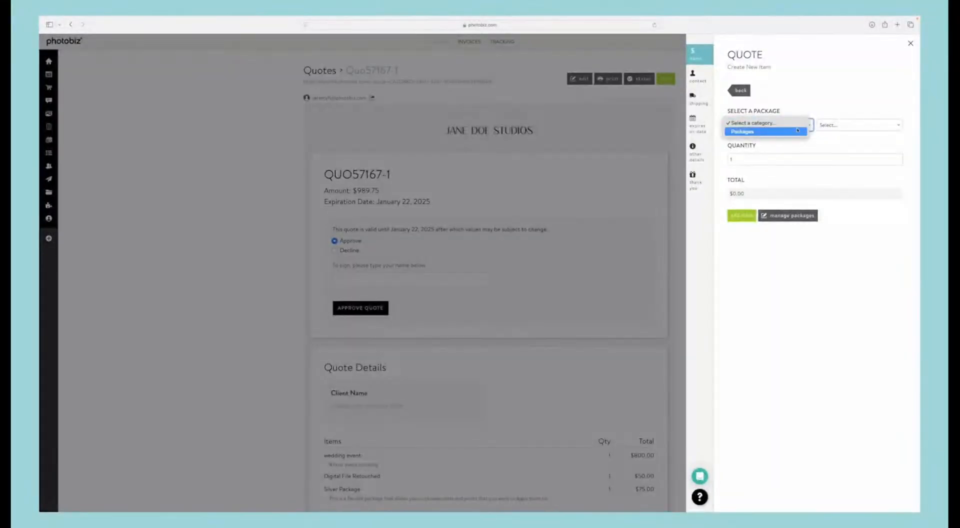
click(752, 133)
click(828, 126)
click(835, 156)
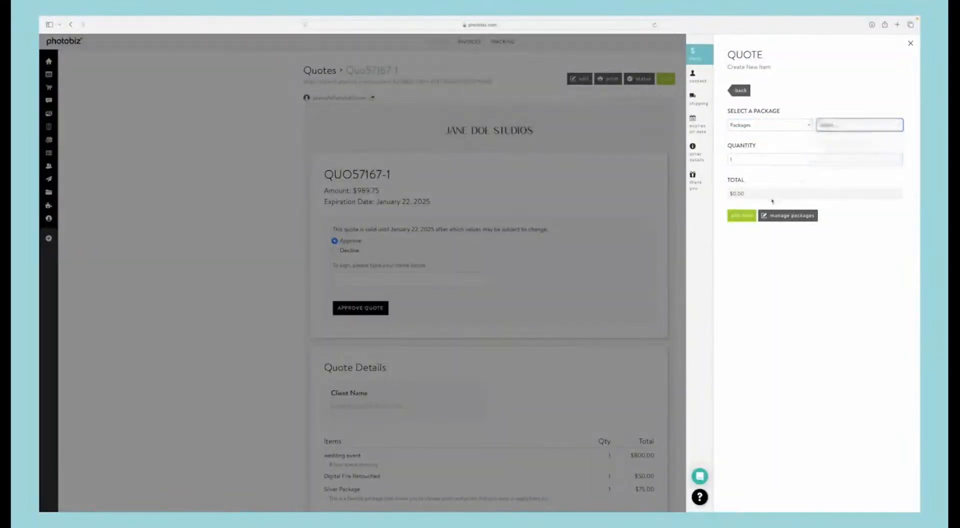
click(740, 216)
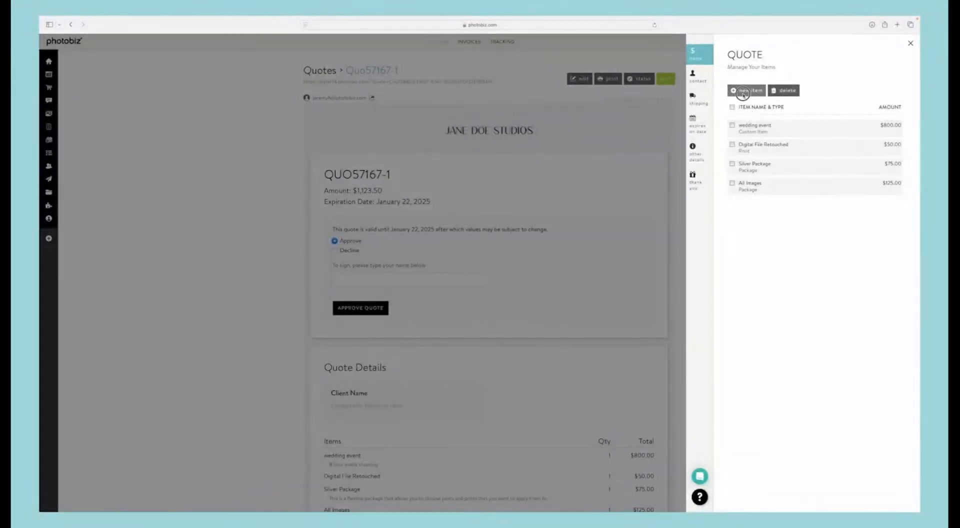
Step: Start a new quote item and choose the Album from the Products category
click(744, 90)
click(748, 146)
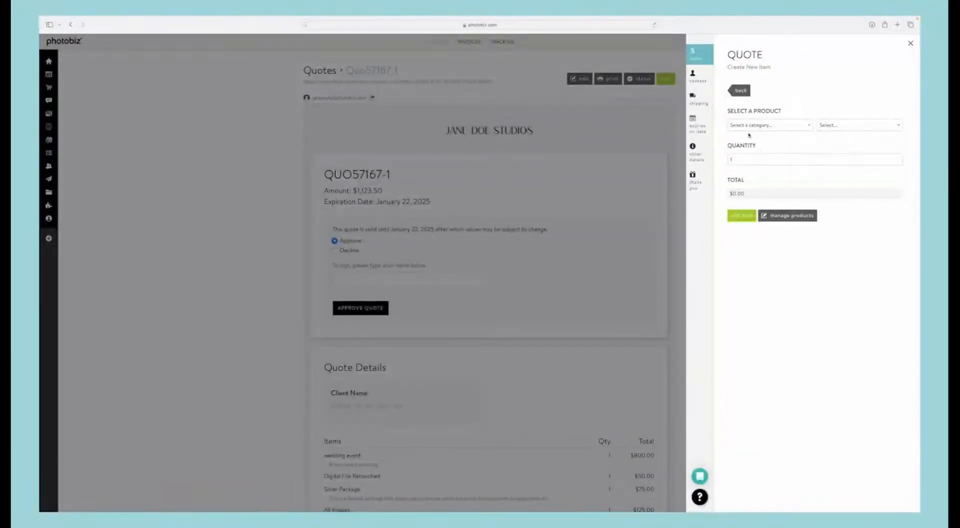
click(761, 124)
click(741, 131)
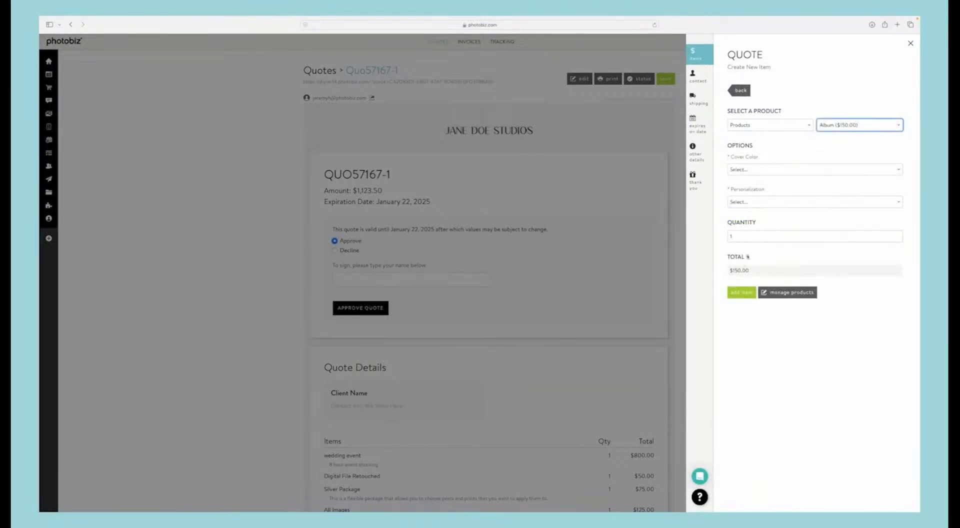
Step: Set the album's cover color to Black and personalization to Family Name, enter the family name, and add the album to the quote
click(759, 169)
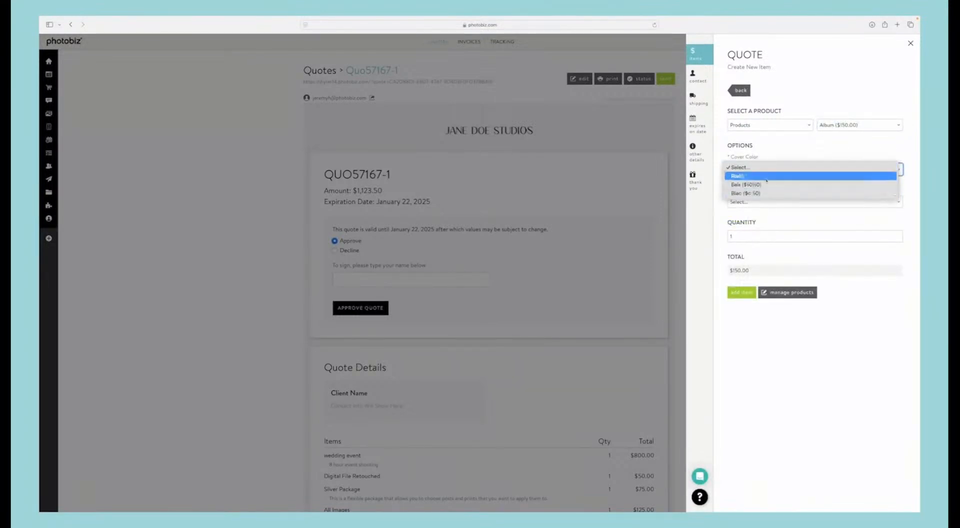
click(761, 176)
click(758, 204)
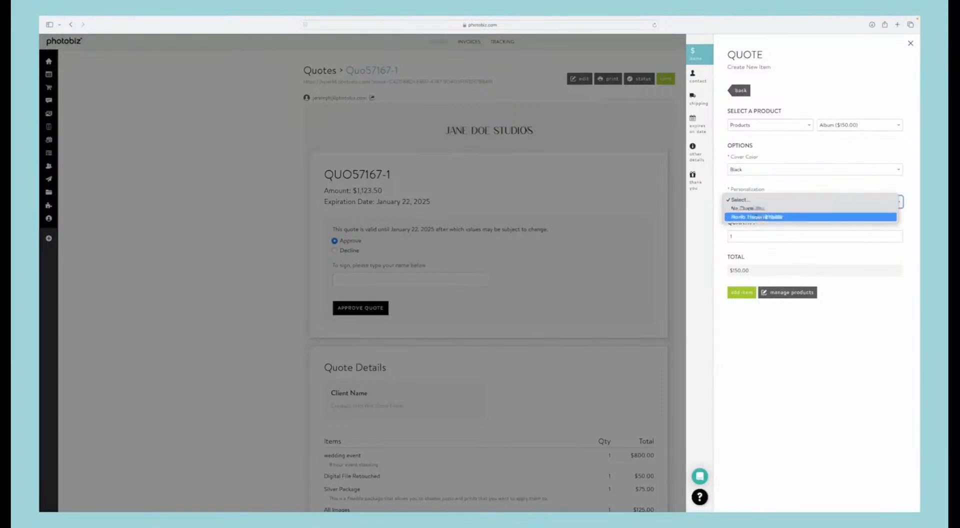
click(757, 217)
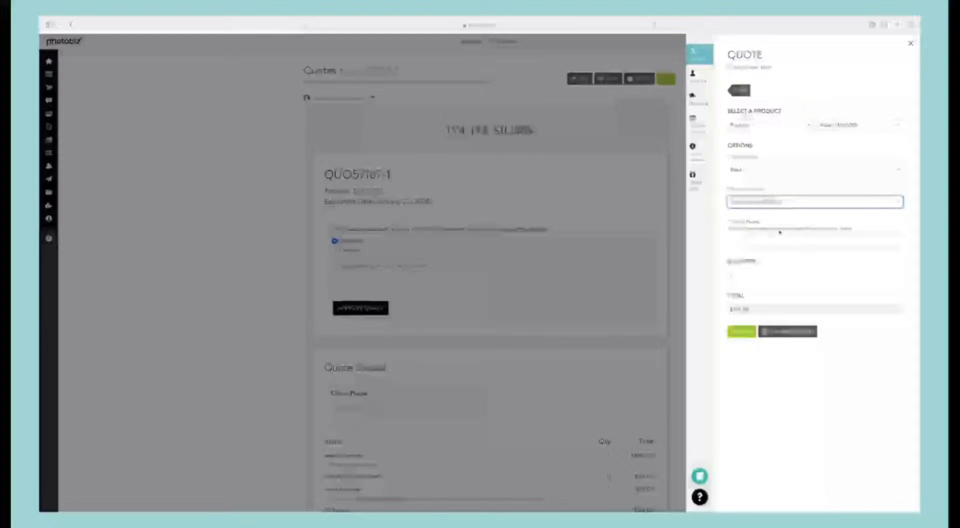
click(764, 242)
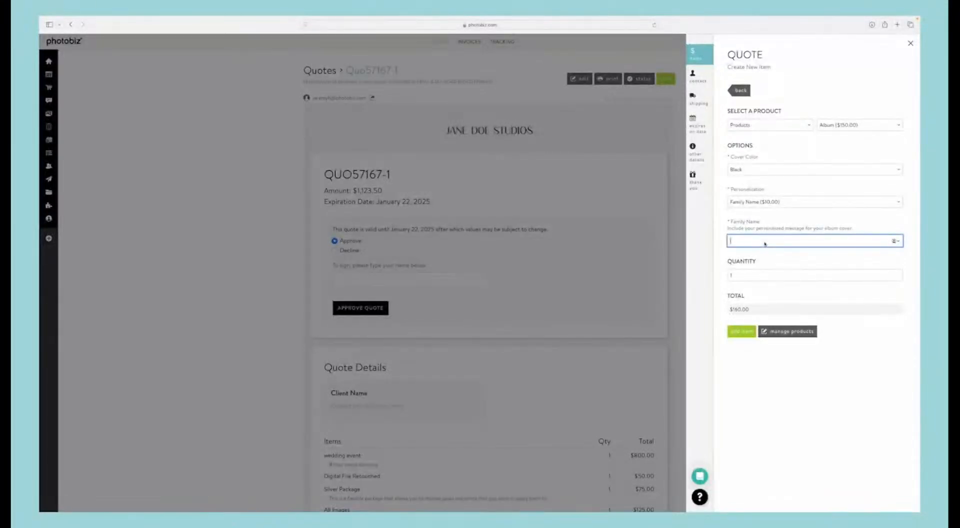
text(Smit)
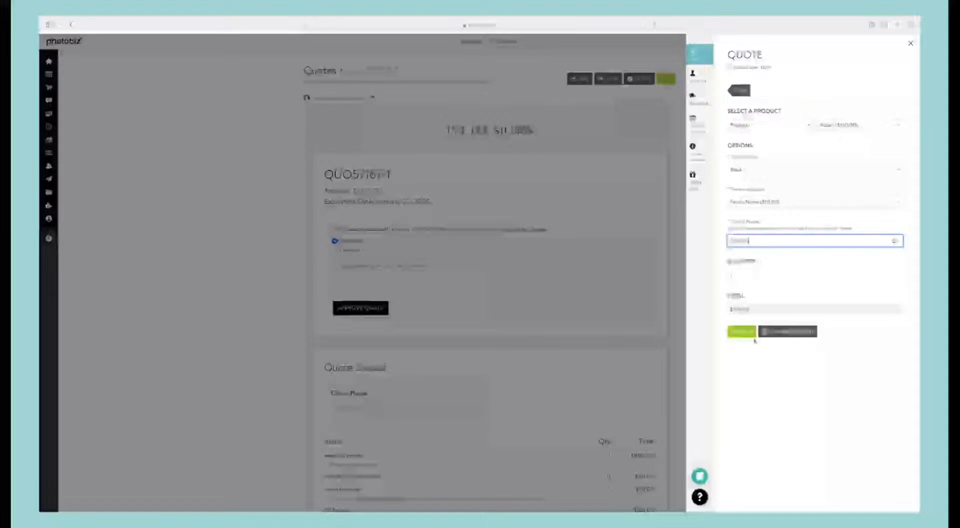
click(741, 331)
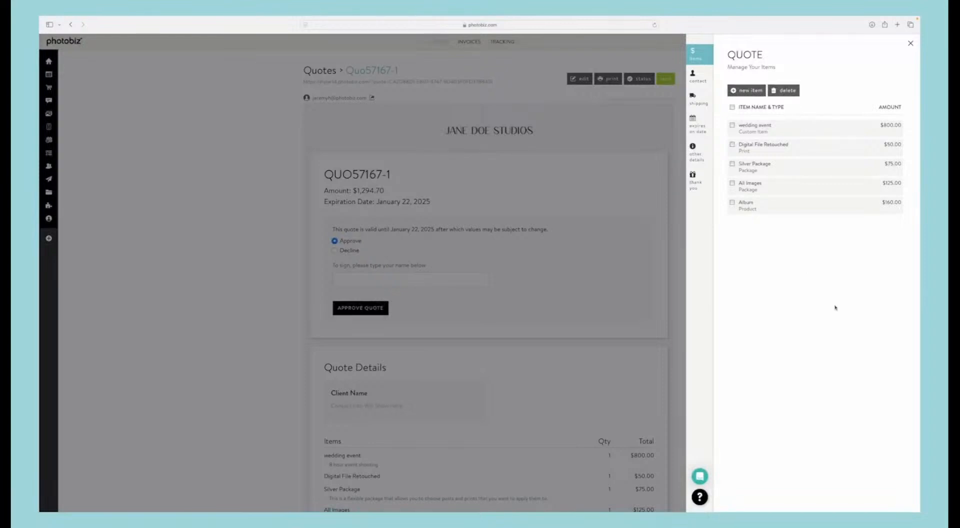
Step: Set the quote's shipping method to In Studio Pick Up and its expiration date to February 5, 2025, saving each change
click(698, 99)
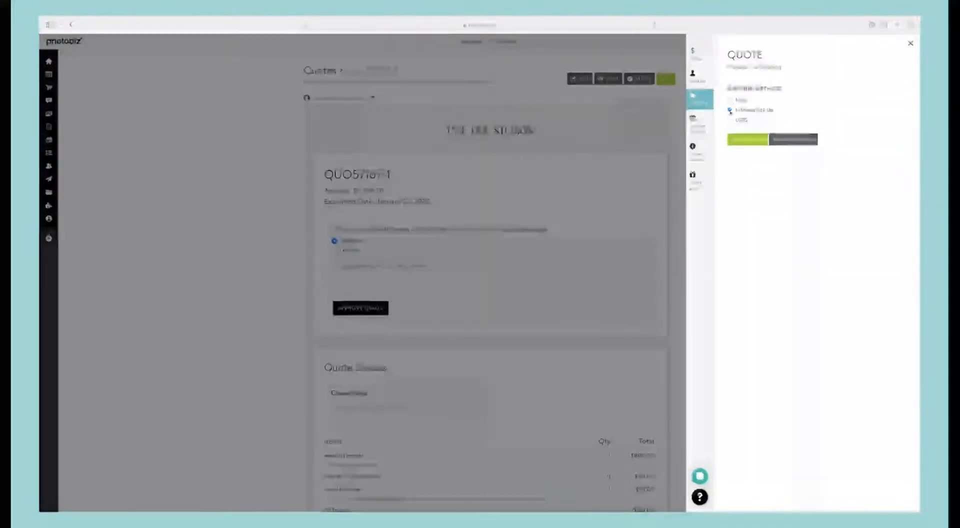
click(746, 139)
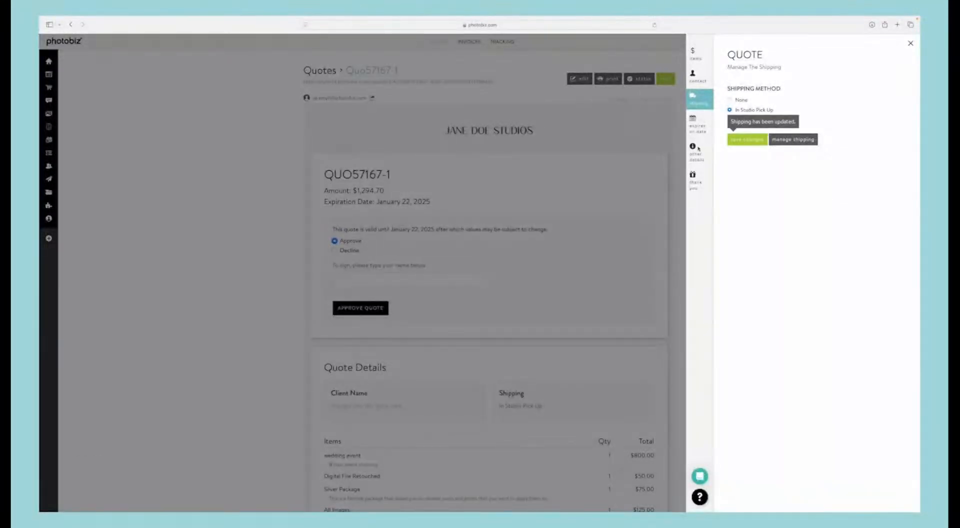
click(697, 124)
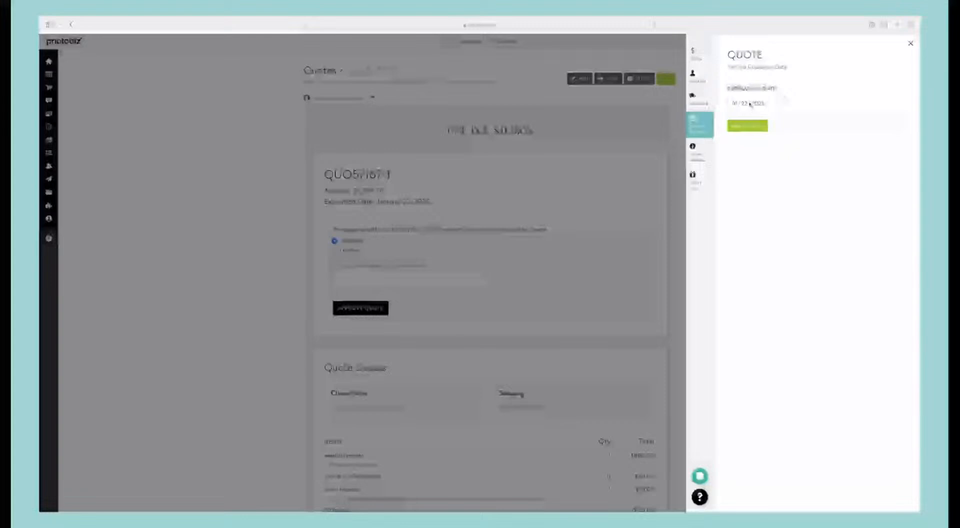
click(750, 104)
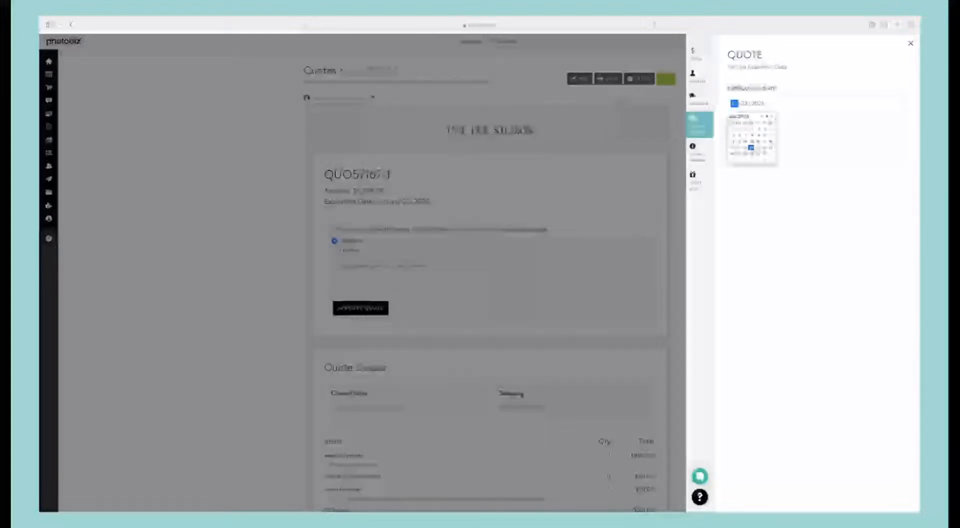
click(752, 162)
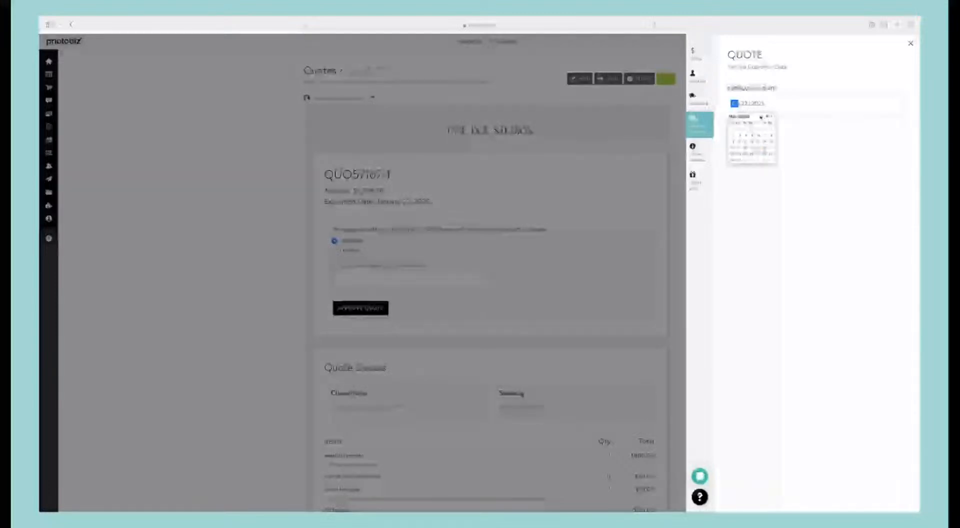
click(763, 117)
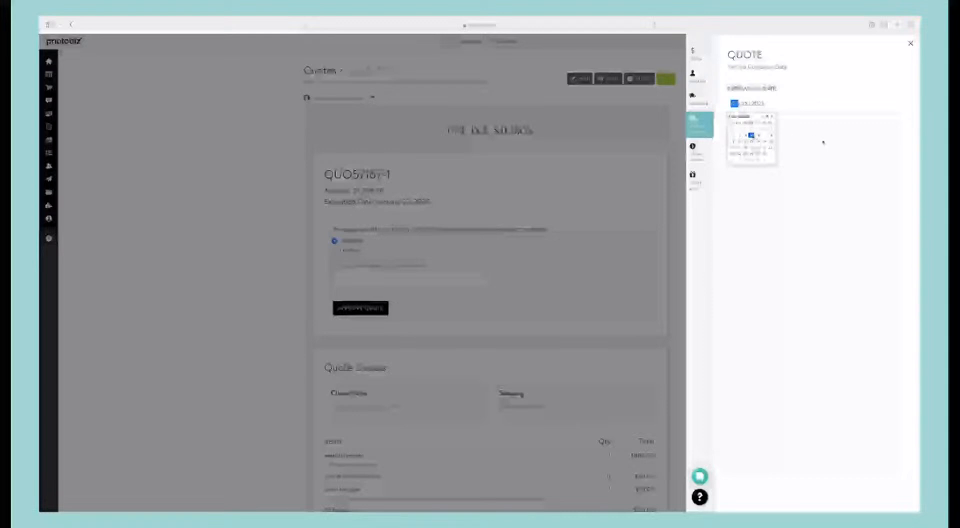
click(758, 138)
click(754, 127)
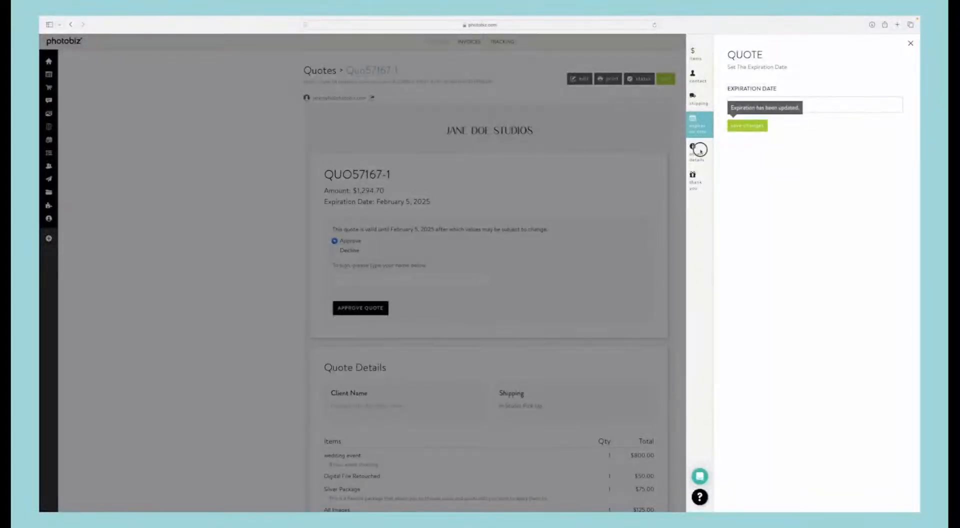
Step: Review the quote's other details and thank-you message settings, and check the items and total in the full quote preview
click(699, 151)
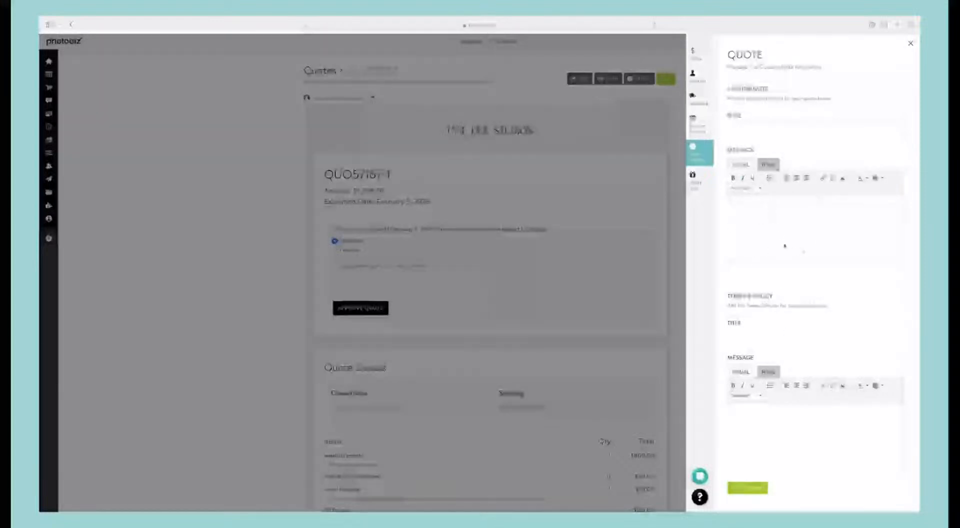
click(694, 179)
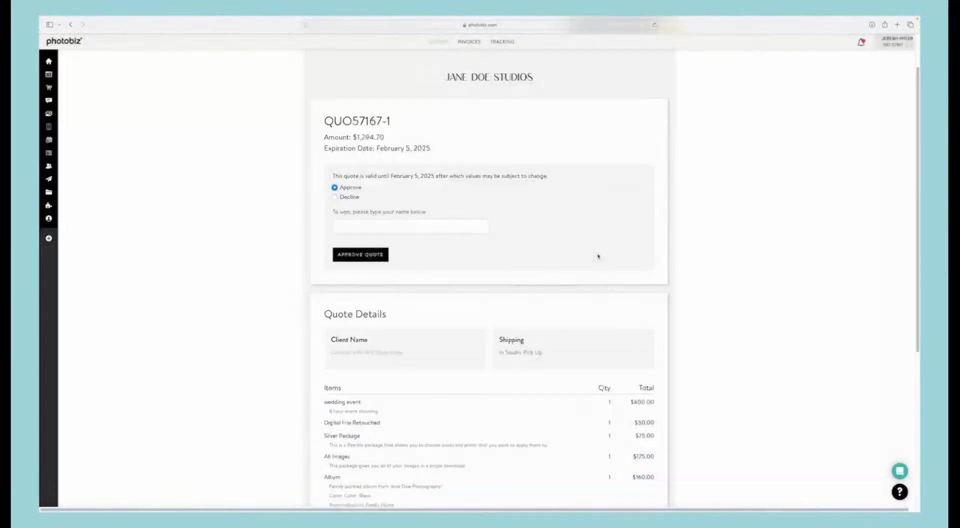
scroll(598, 256, down, 4)
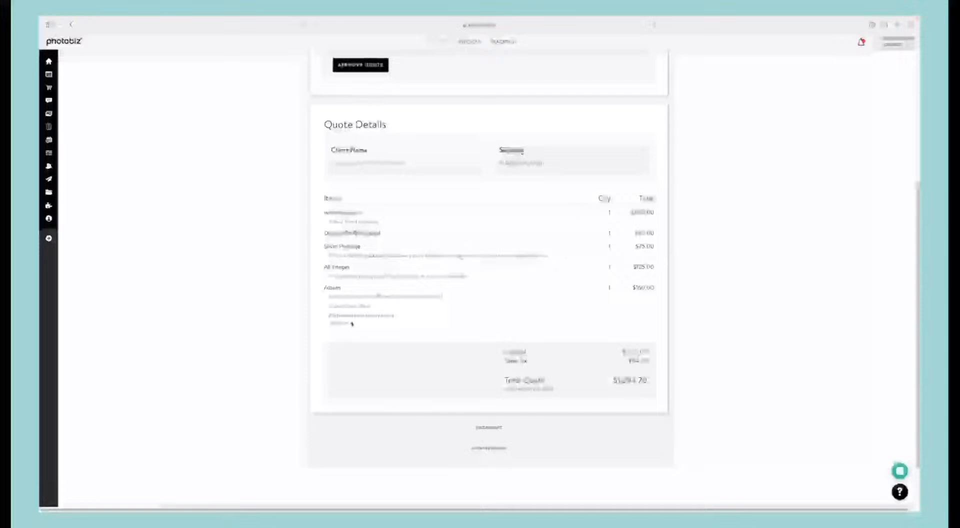
scroll(483, 257, up, 2)
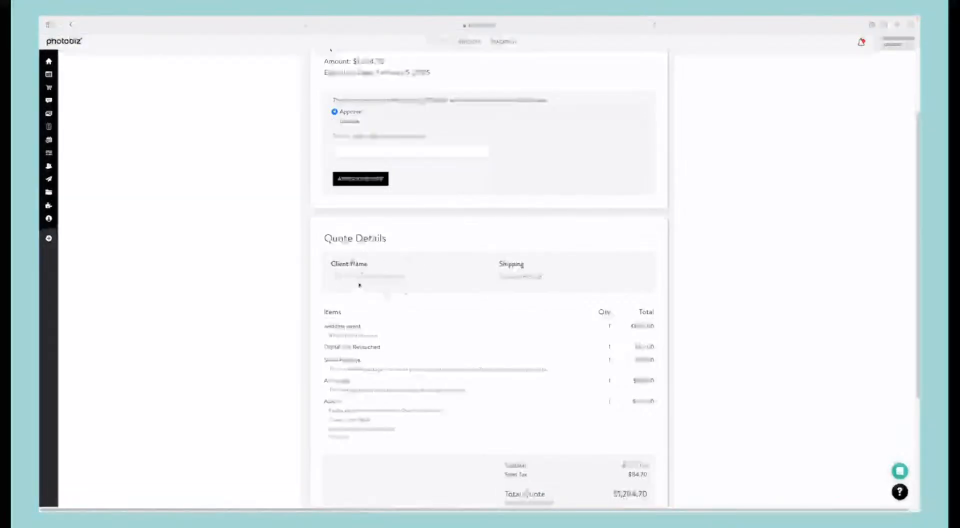
scroll(360, 285, up, 3)
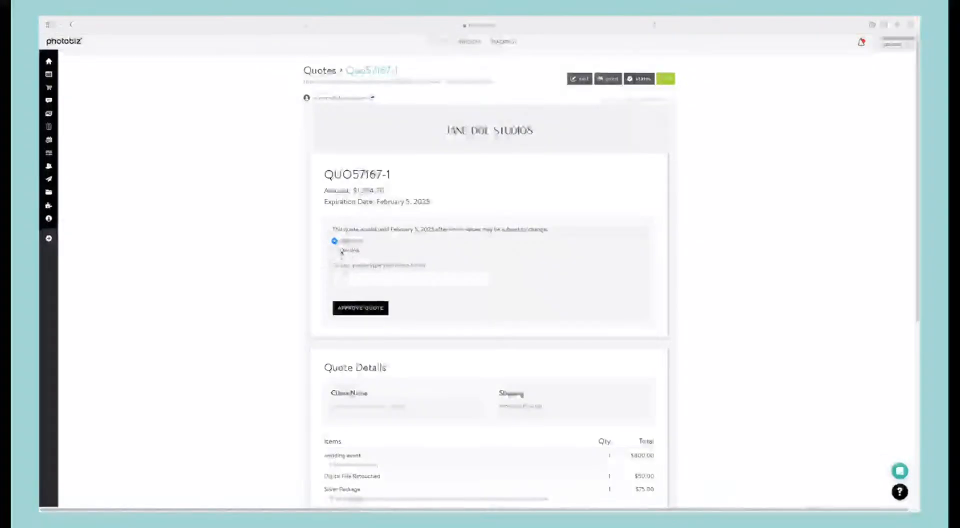
Step: Open the client-facing page of the quote and review its approval section, items and total
click(443, 82)
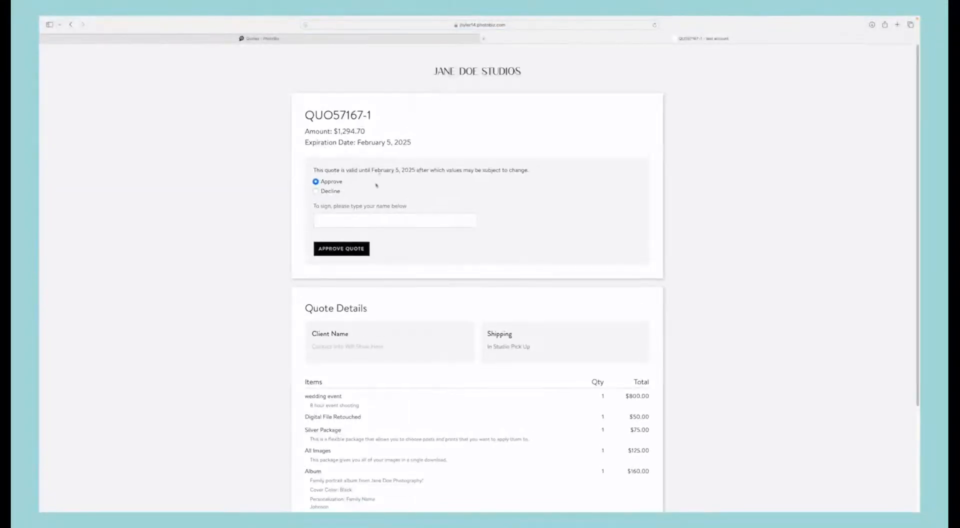
scroll(384, 191, down, 5)
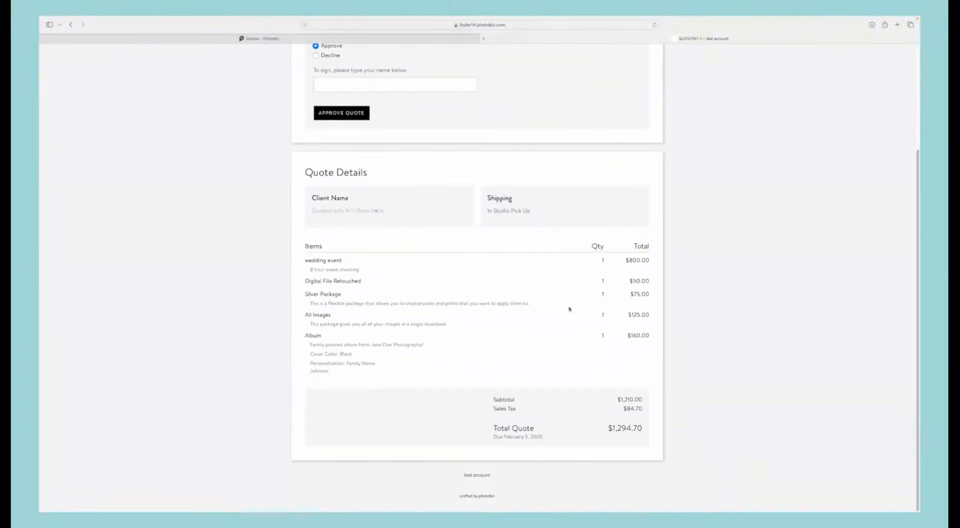
scroll(586, 351, up, 5)
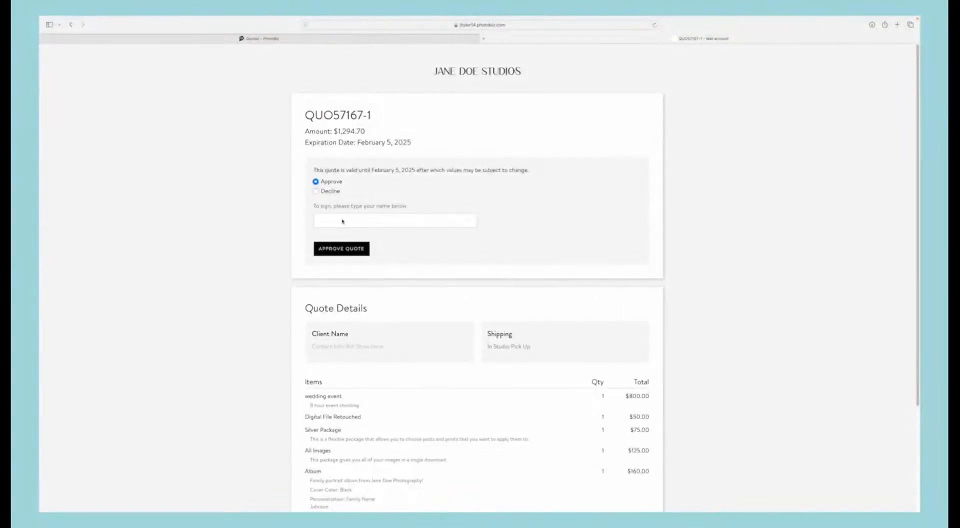
Step: Sign the quote with the client's full name and approve it on the client page
click(343, 221)
text(Jenny J)
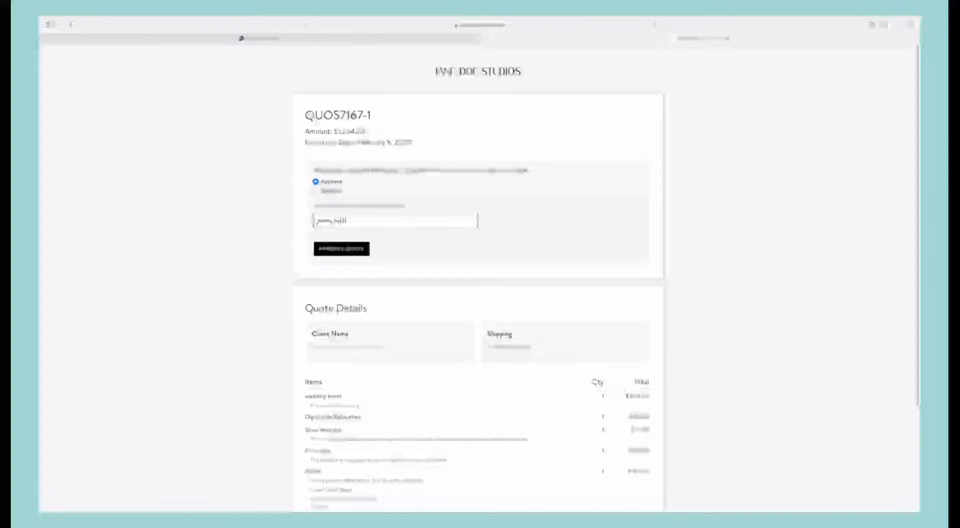
click(418, 249)
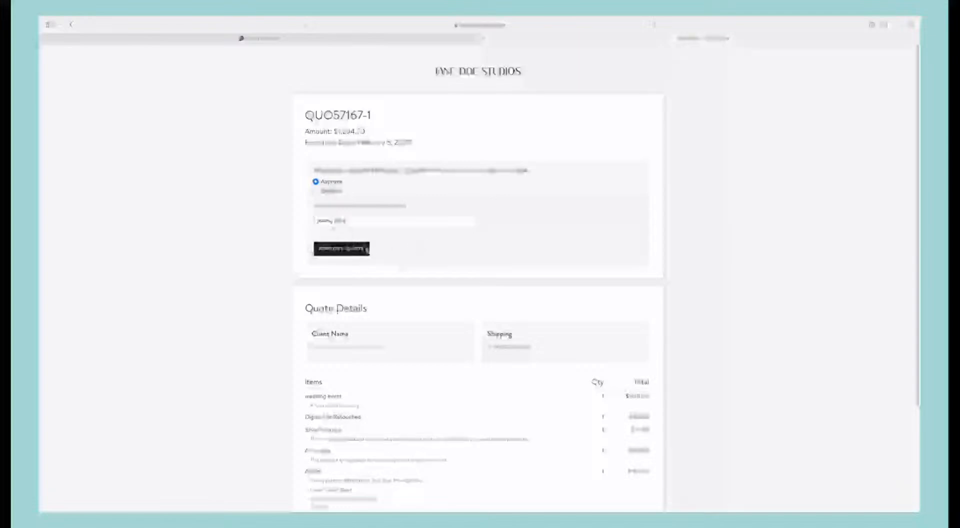
click(367, 250)
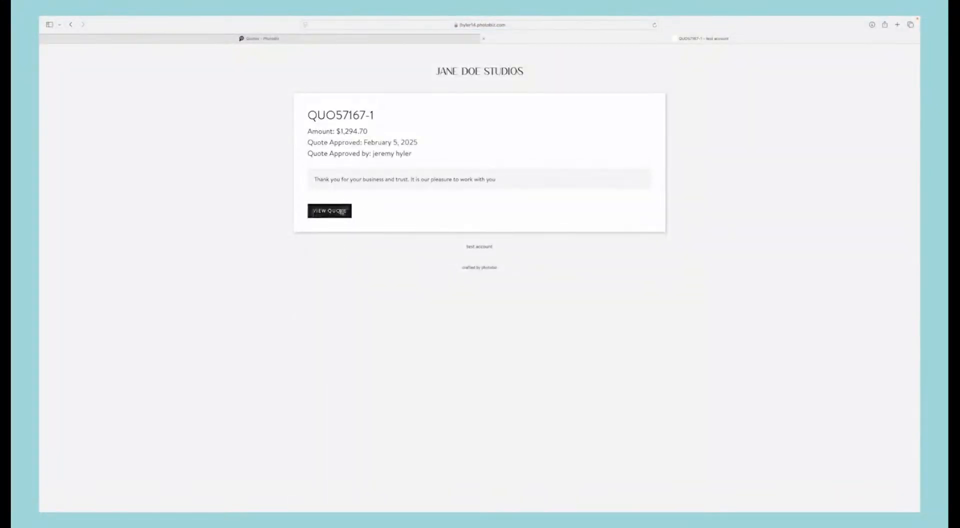
Step: View the approved quote on the client page, and reopen the same quote from the Quotes list in the PhotoBiz account
click(341, 211)
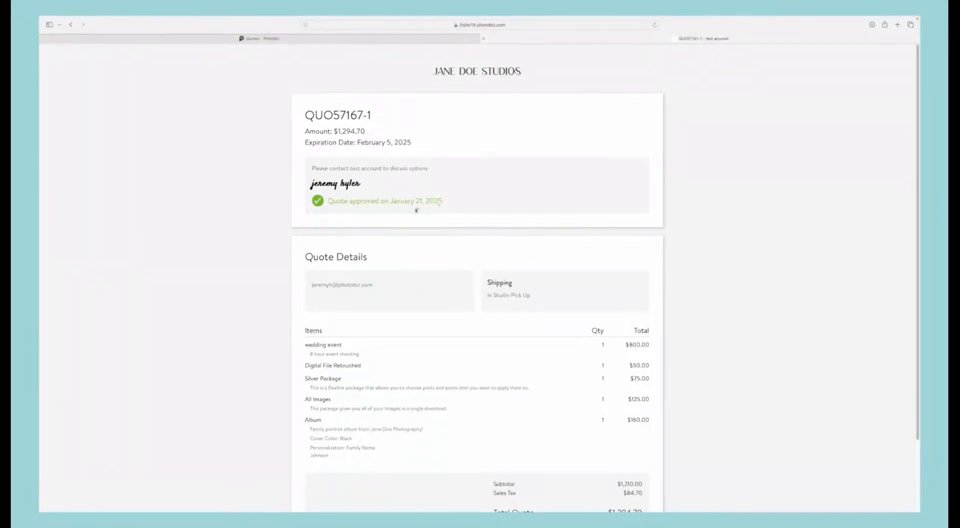
click(340, 38)
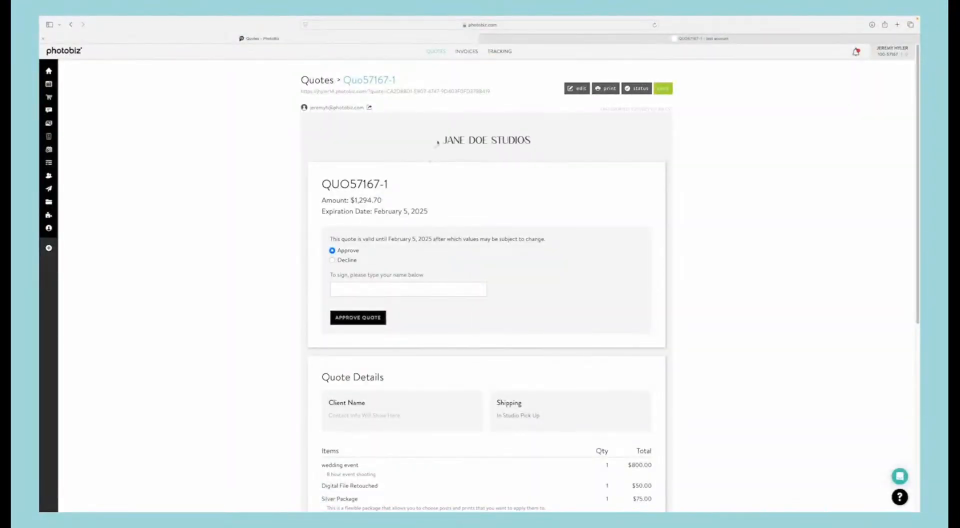
click(499, 51)
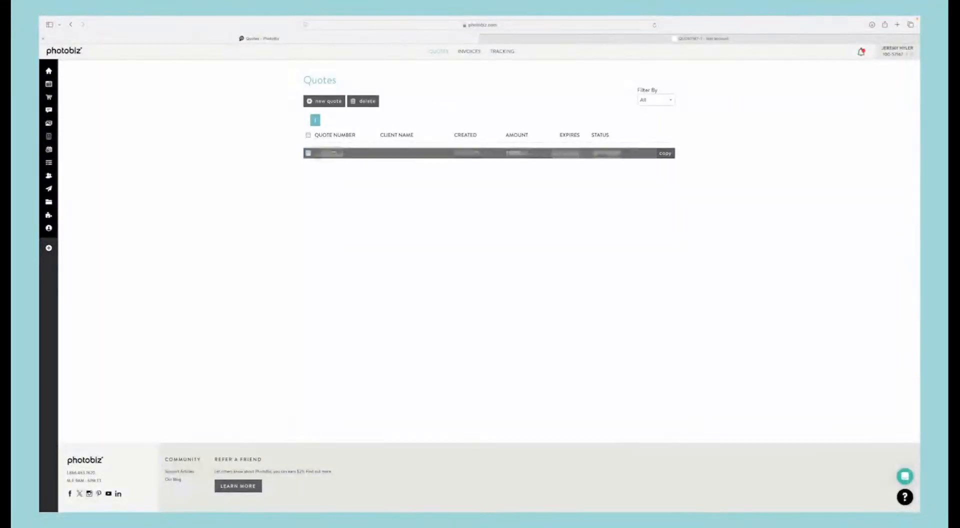
click(334, 153)
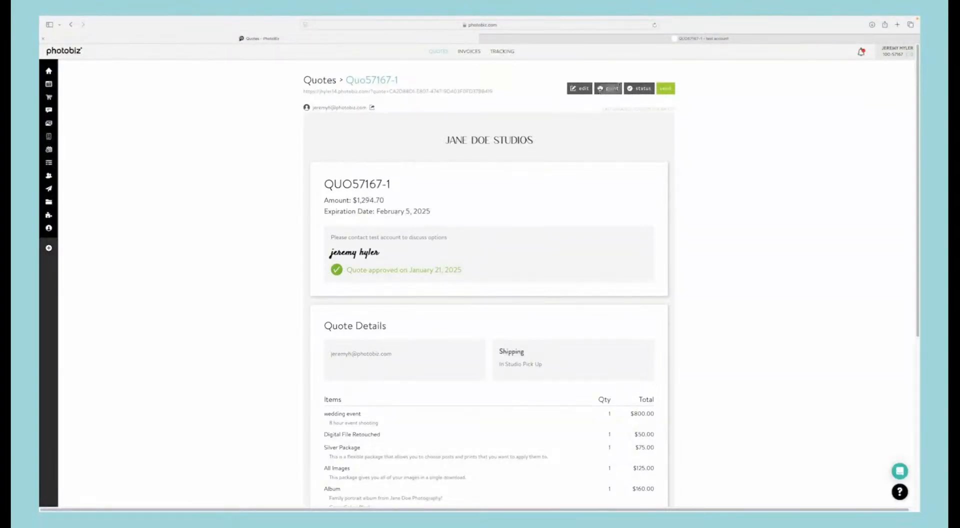
Step: Open the approved quote's status settings and examine the options for changing its status
click(639, 88)
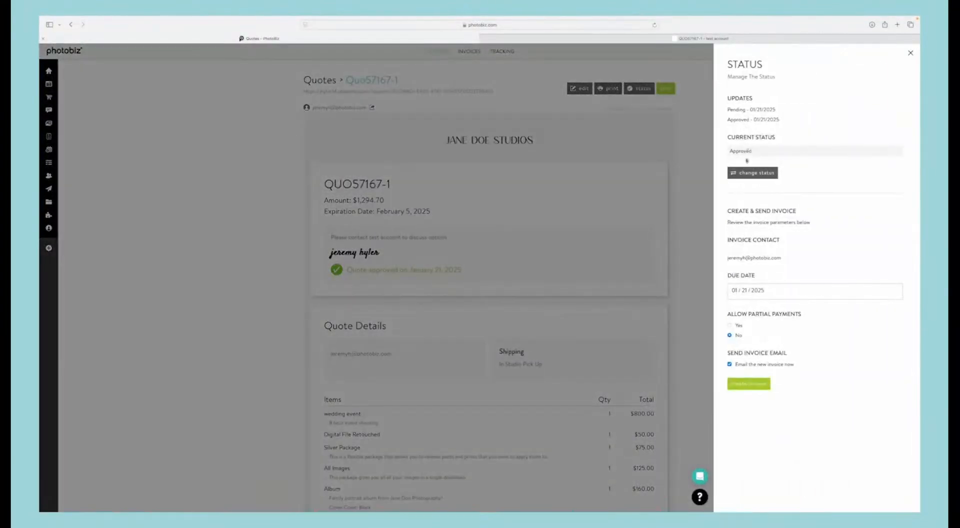
click(753, 172)
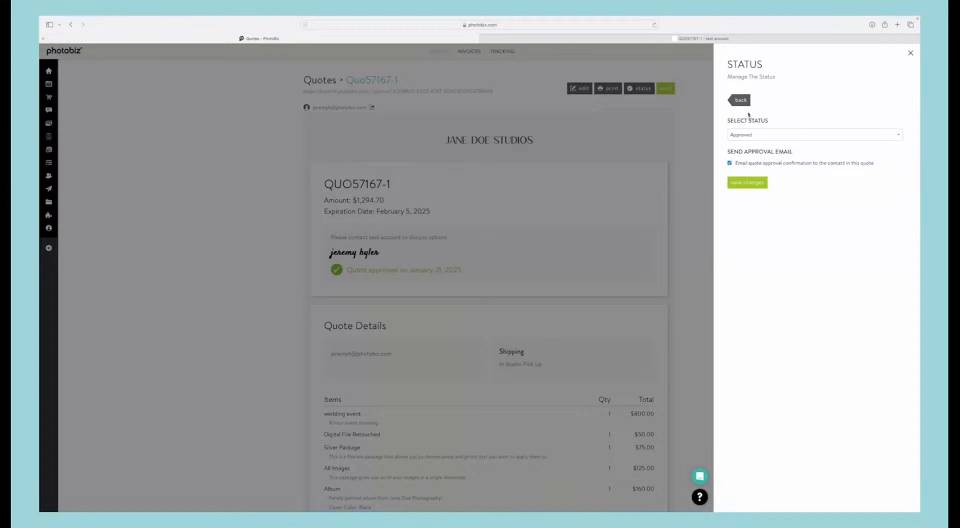
click(741, 100)
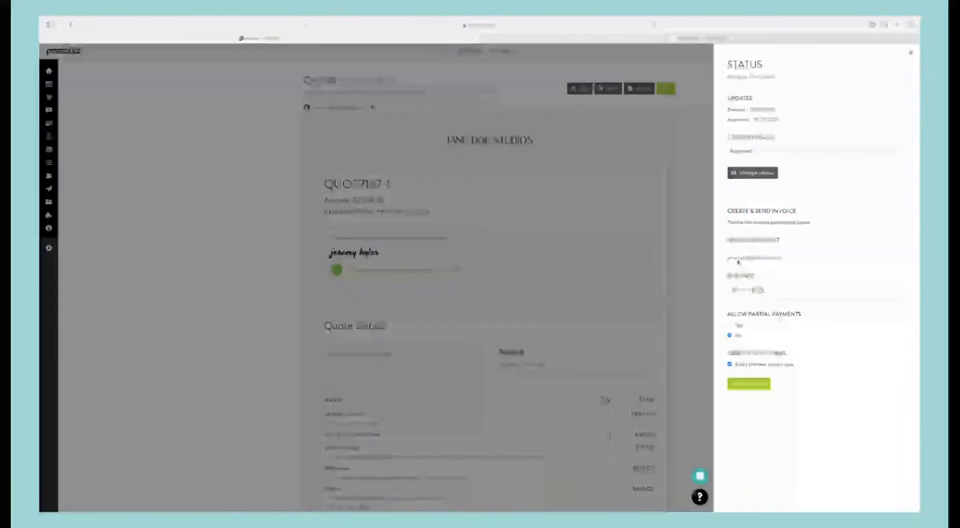
Step: Create and send an invoice from the approved quote with a due date of February 28, 2025 and partial payments allowed
click(744, 290)
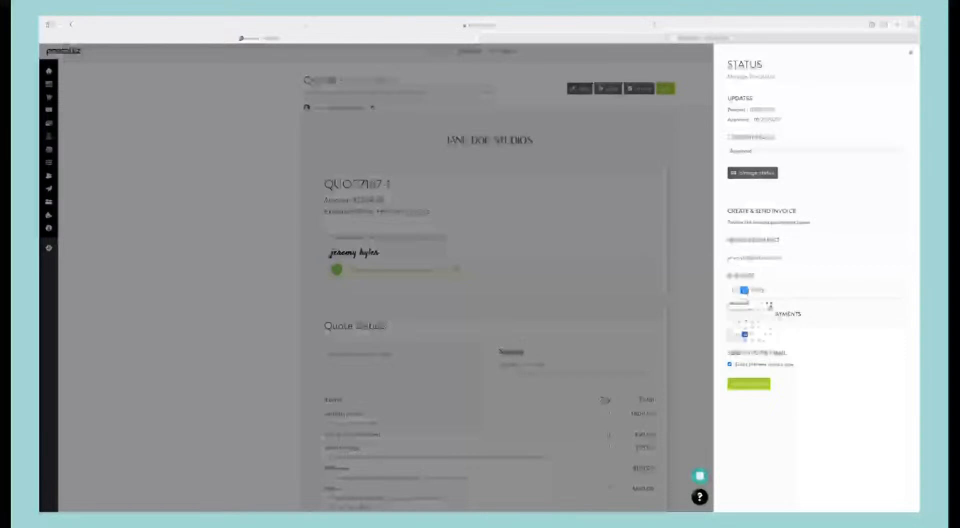
click(771, 304)
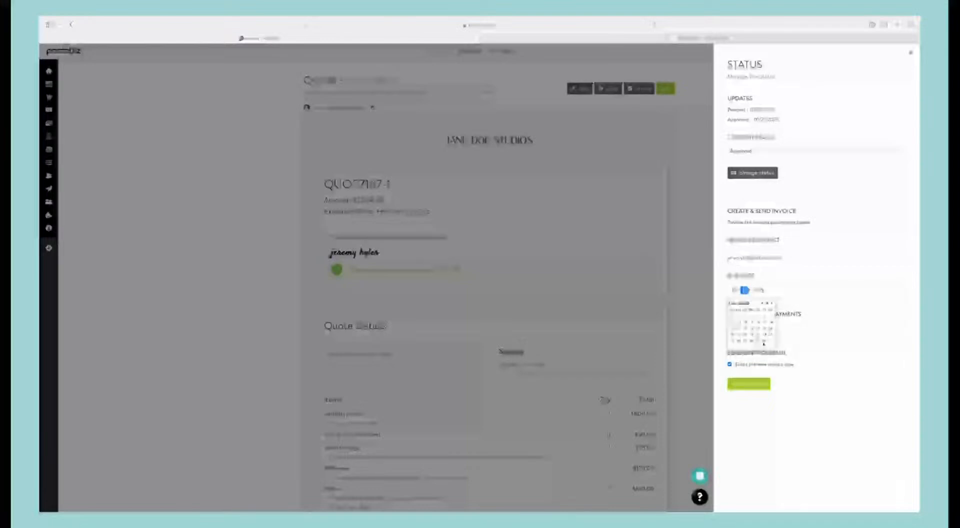
click(763, 340)
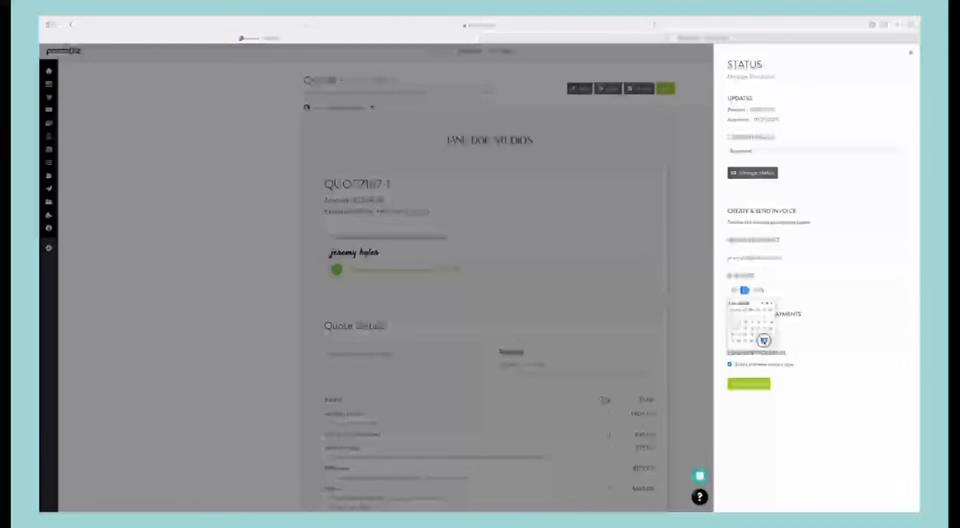
click(851, 336)
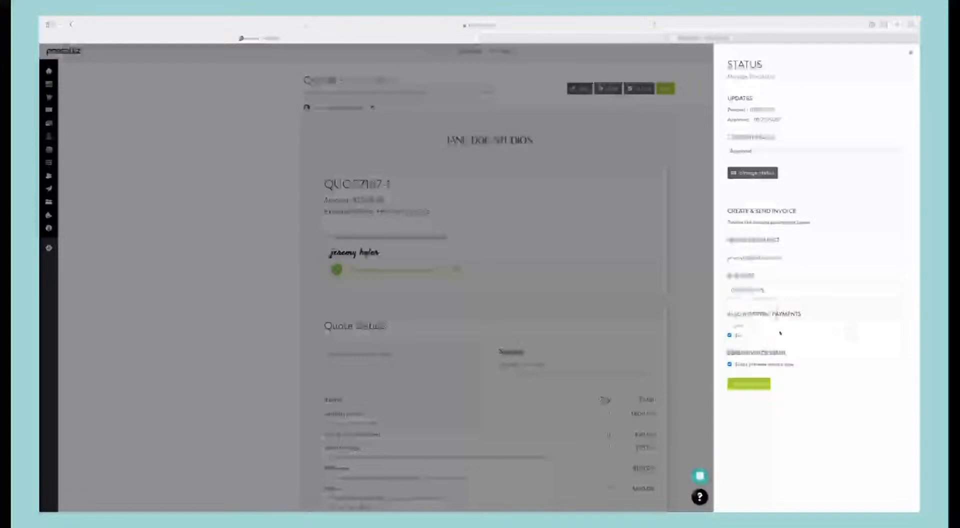
click(729, 325)
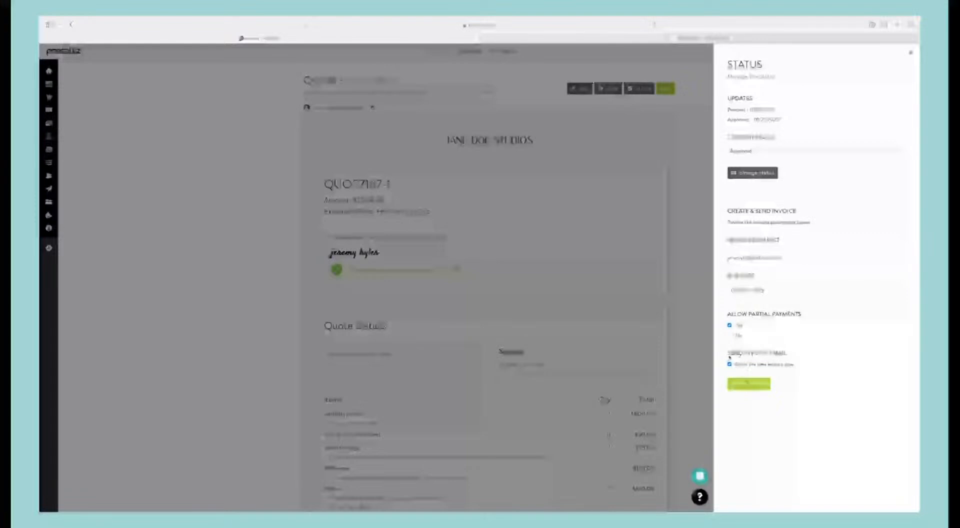
click(756, 386)
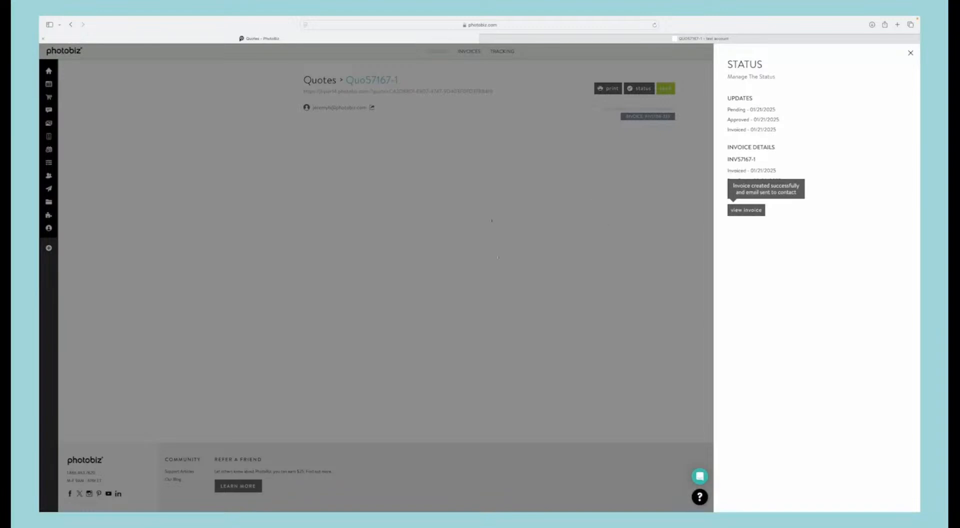
click(549, 228)
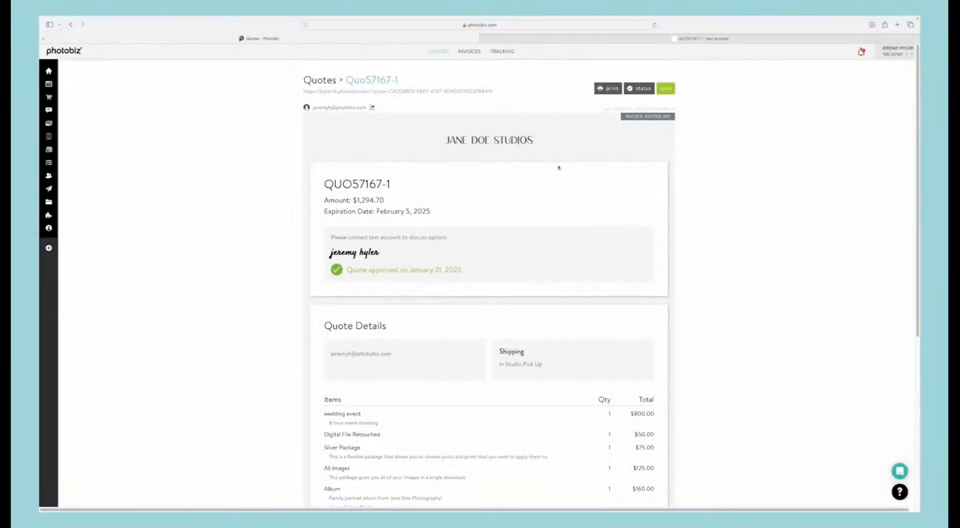
Step: Open the new invoice from the Invoices list and assign the available email automation series to it, saving the change
click(468, 51)
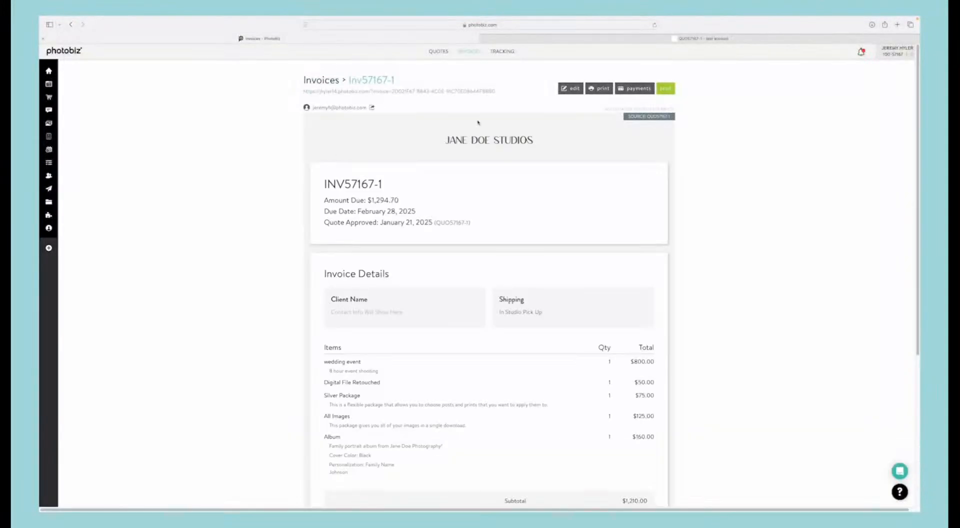
click(574, 90)
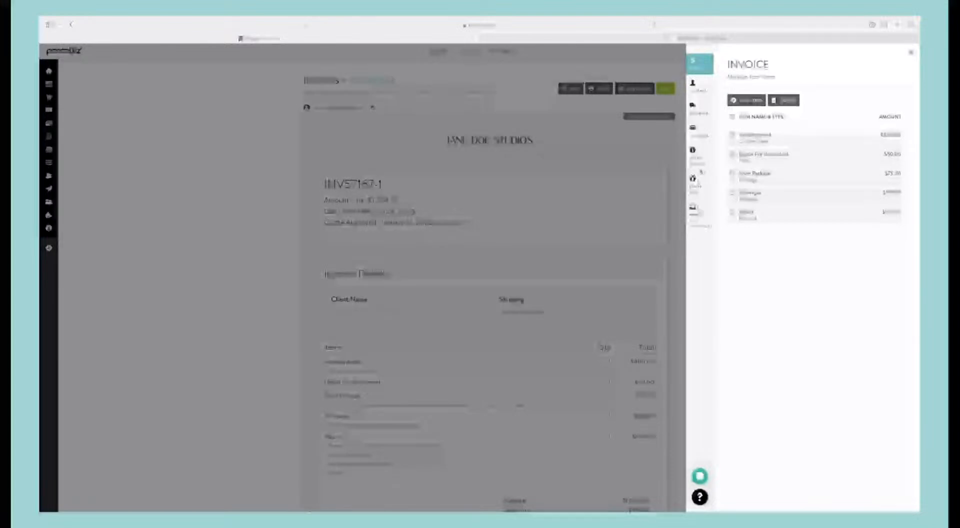
click(696, 215)
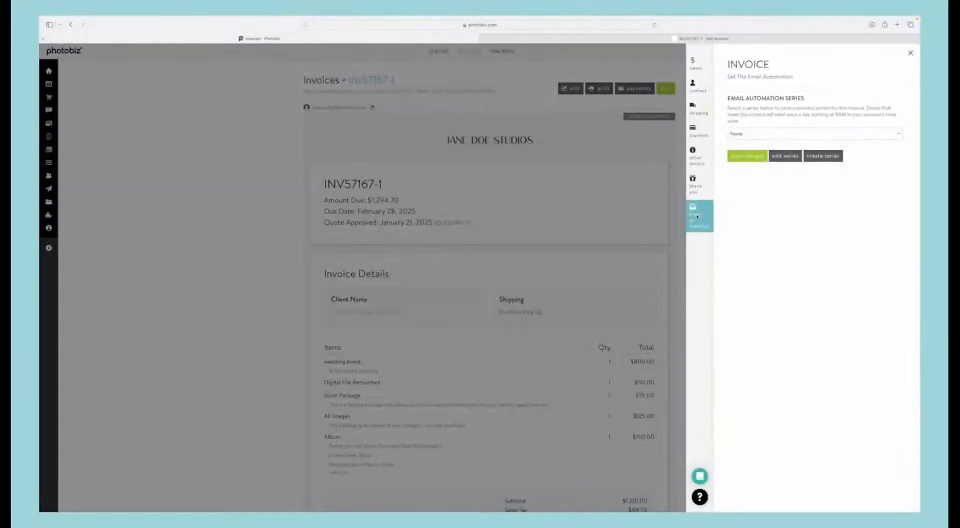
click(752, 134)
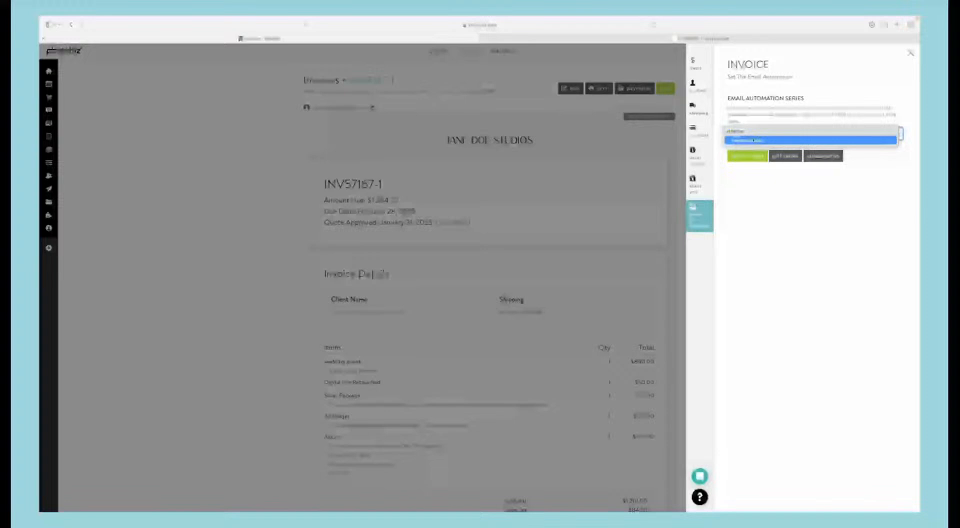
click(753, 141)
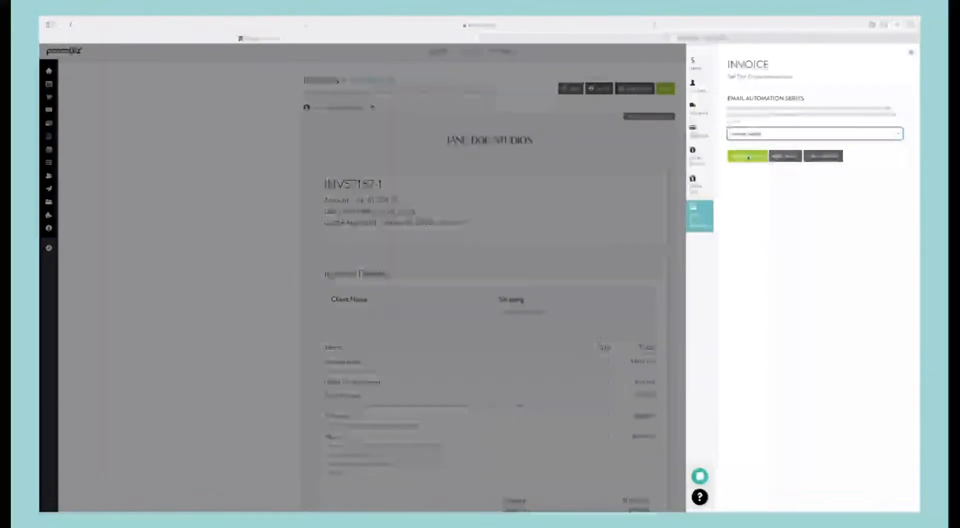
click(748, 156)
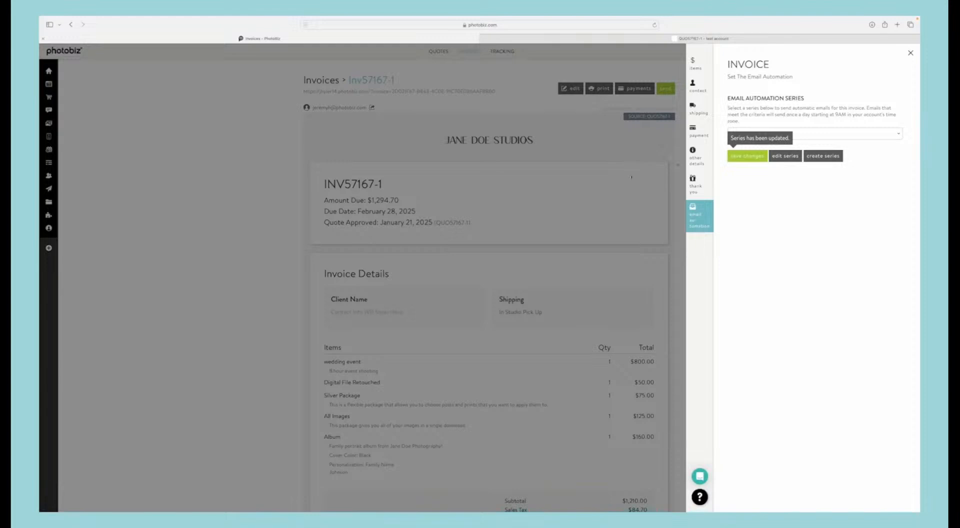
Step: Review the invoice's payment preferences, then close its settings and look over the invoice page
click(696, 131)
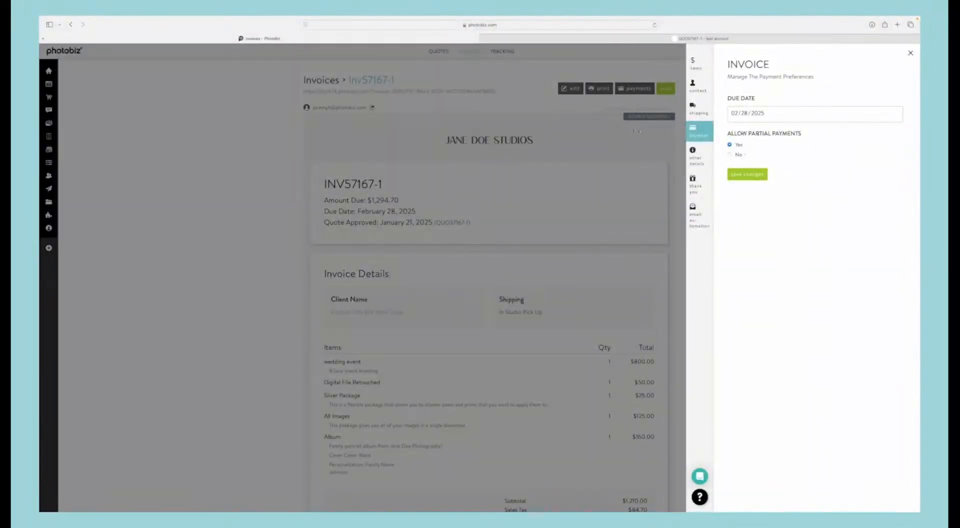
click(596, 134)
scroll(600, 190, down, 5)
scroll(600, 193, up, 5)
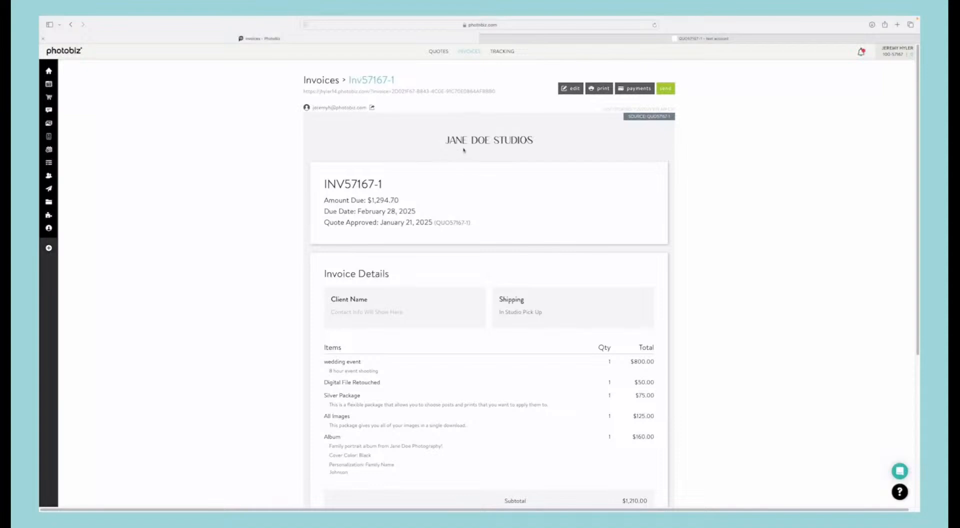
Step: Open the tracking report and search for this month's invoices with all statuses
click(501, 51)
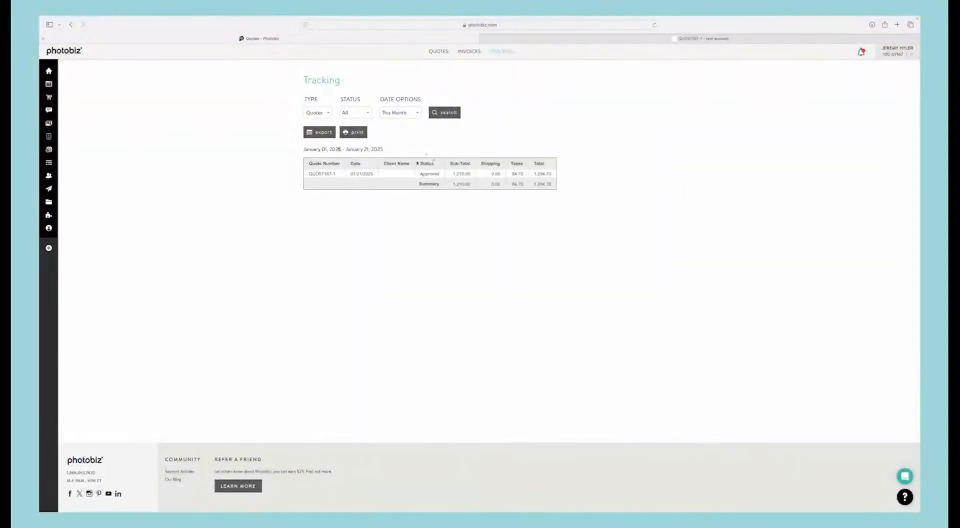
click(318, 113)
click(315, 120)
click(442, 113)
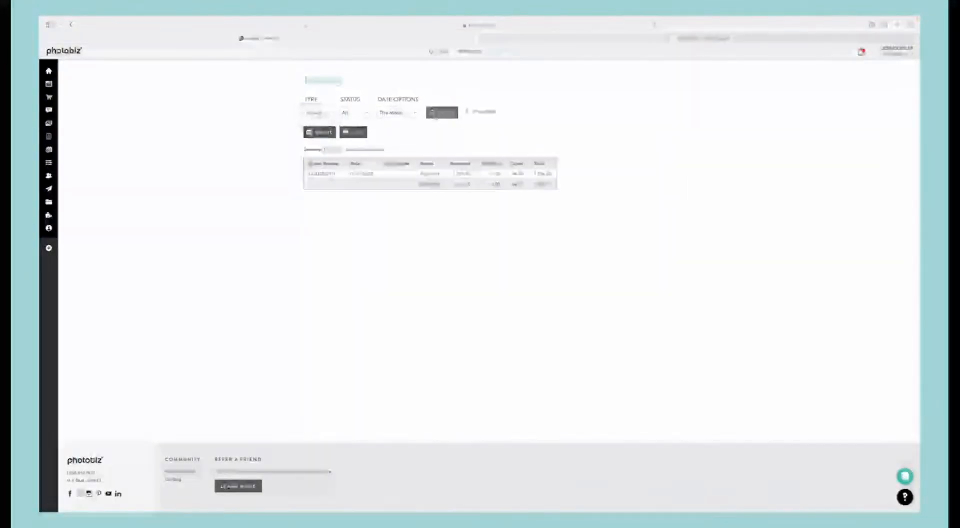
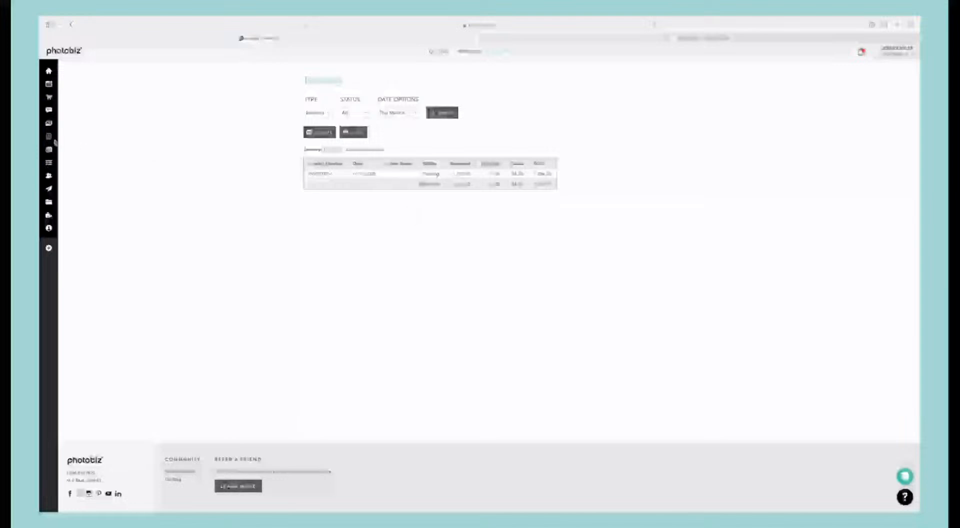
Step: Start a new service of the Recurring type under Appointments in the scheduler
mouse_move(55, 143)
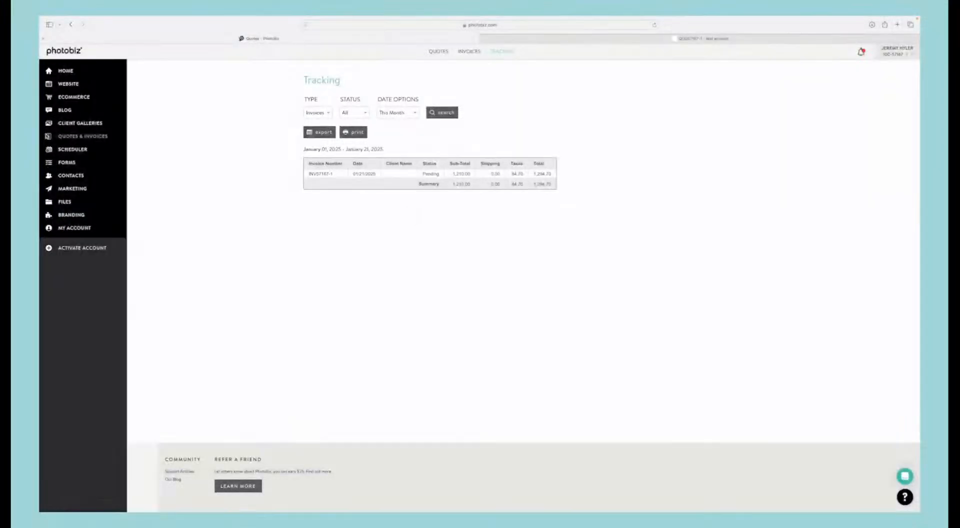
click(71, 149)
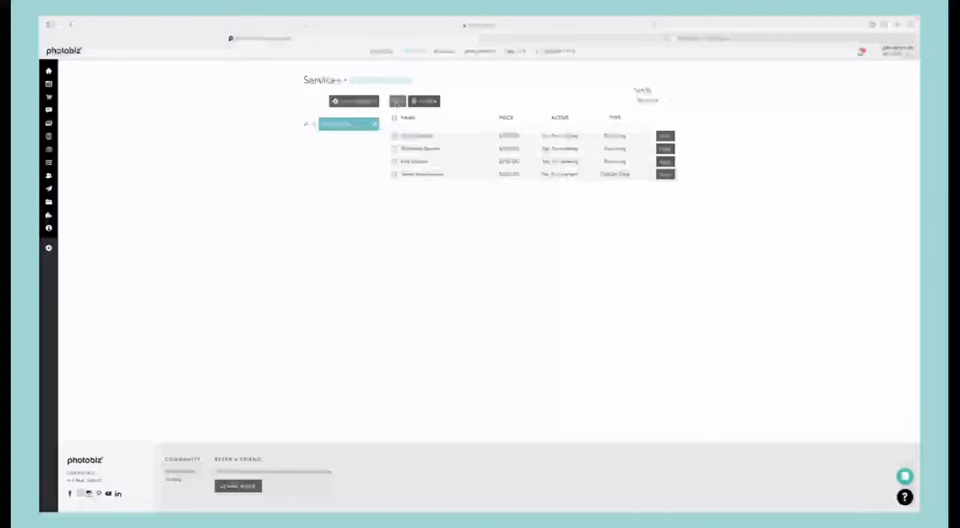
click(397, 102)
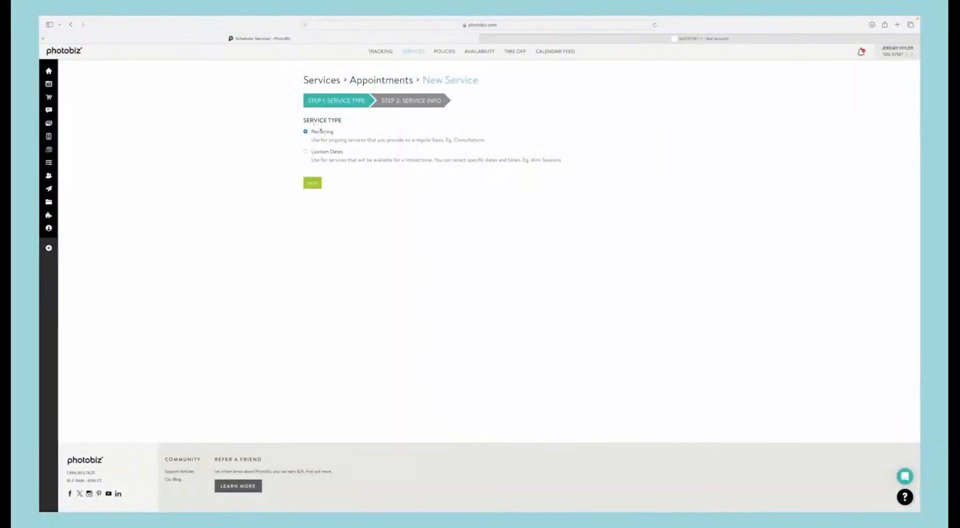
click(312, 183)
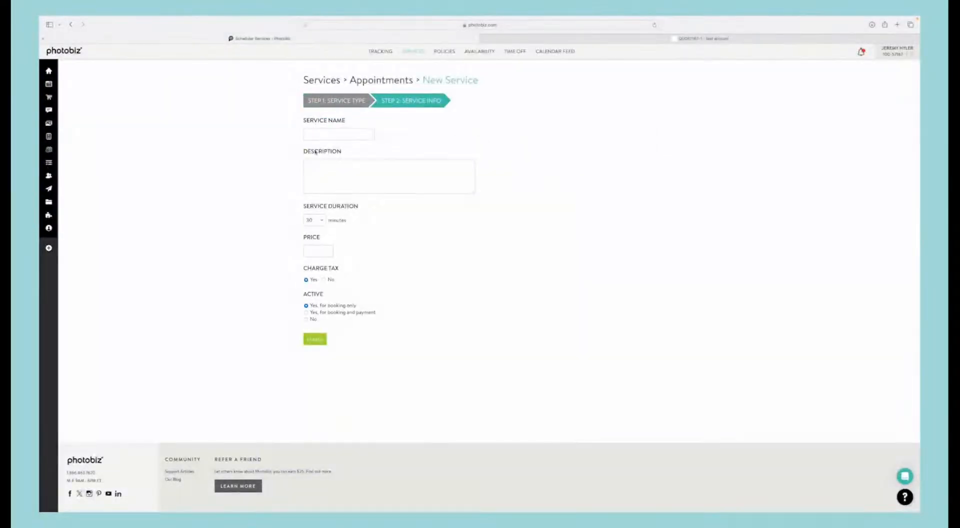
Step: Name the new service "Family session" and enter "description goes here" as its description
click(325, 136)
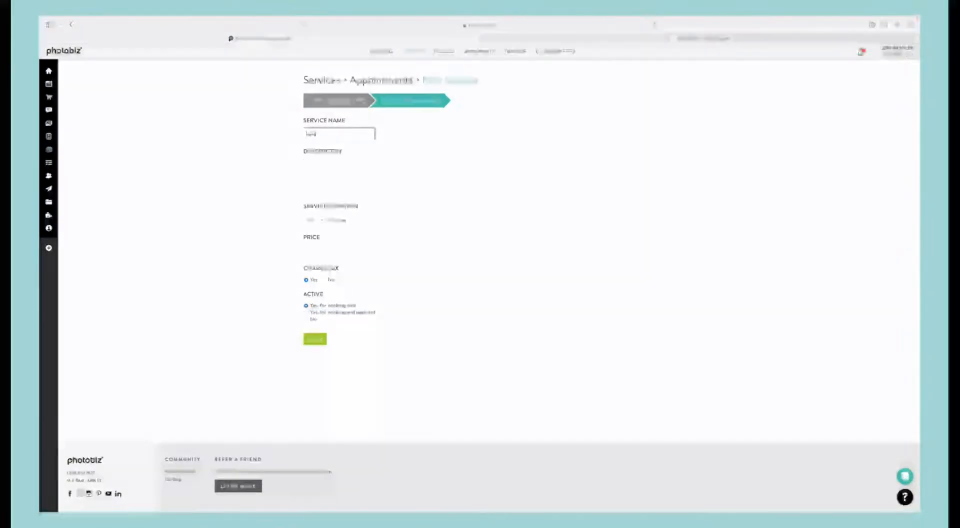
text(Family session)
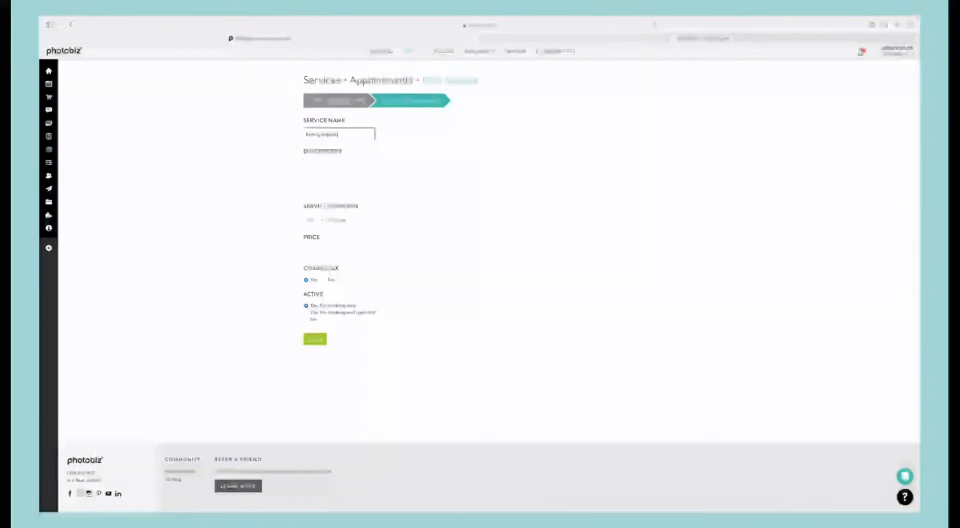
click(365, 170)
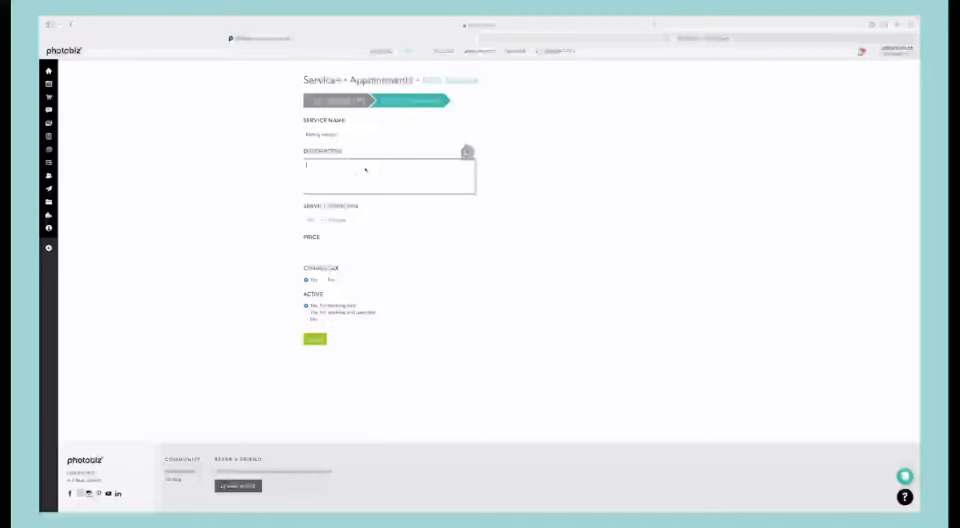
text(30 minute se)
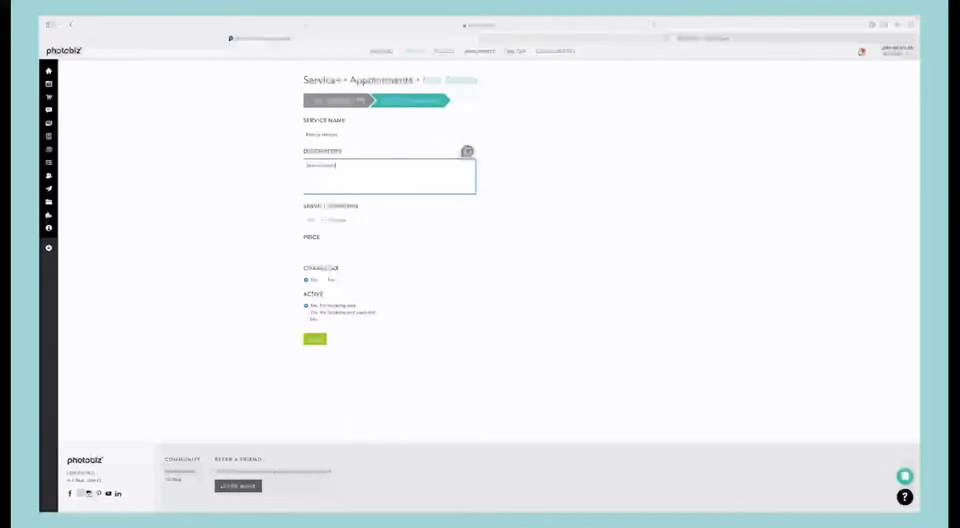
text( goes here)
right_click(325, 165)
click(335, 165)
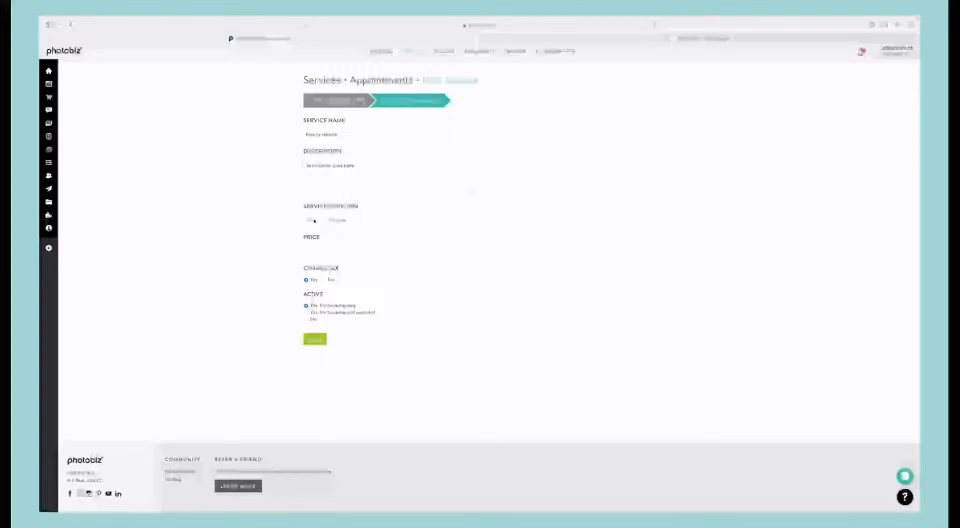
Step: Set the duration to 90 minutes and the price to 300, activate it for booking and payment, and create the service
click(315, 220)
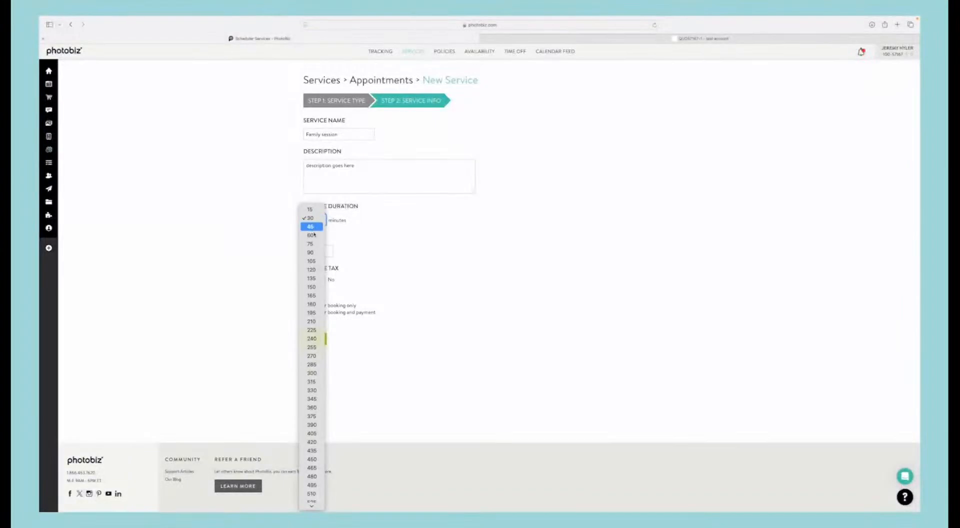
click(306, 255)
click(310, 253)
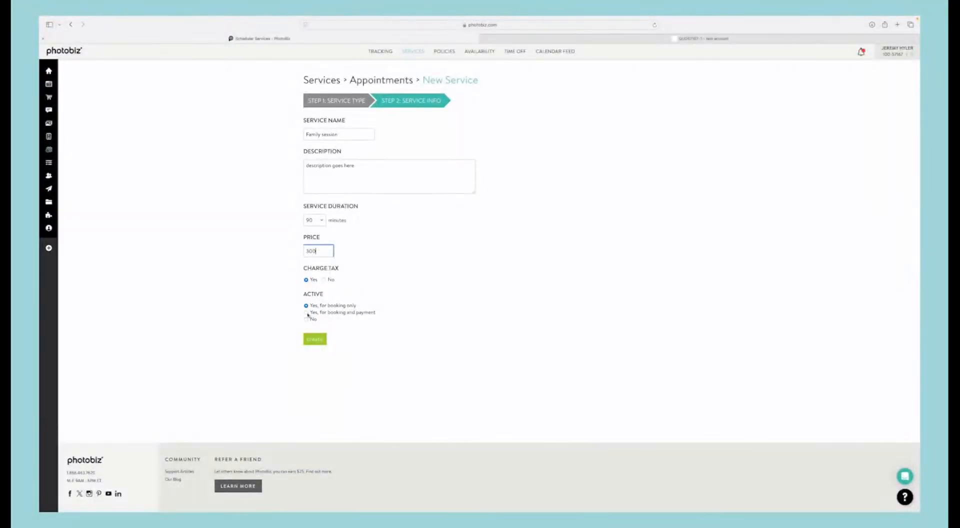
click(310, 313)
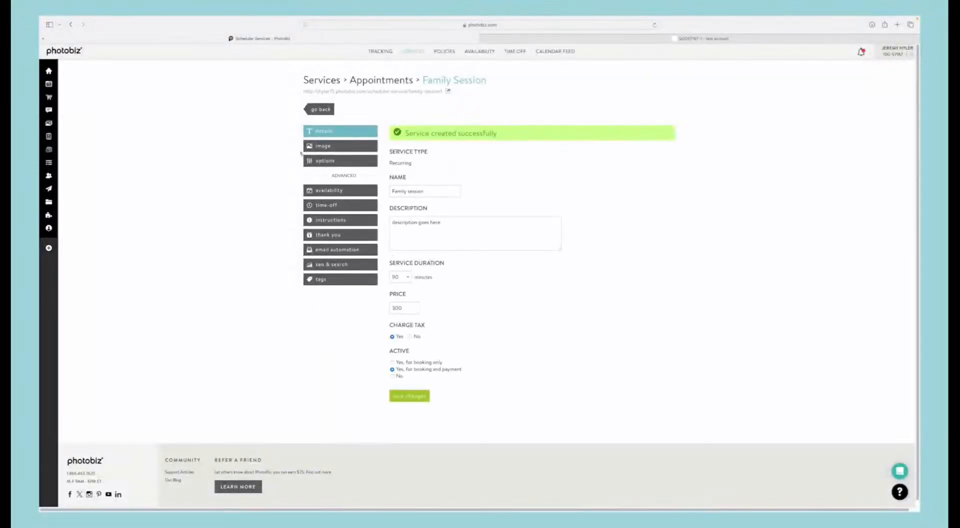
Step: Insert the first photo from the clipboard's family folder as the Family Session service image
click(344, 148)
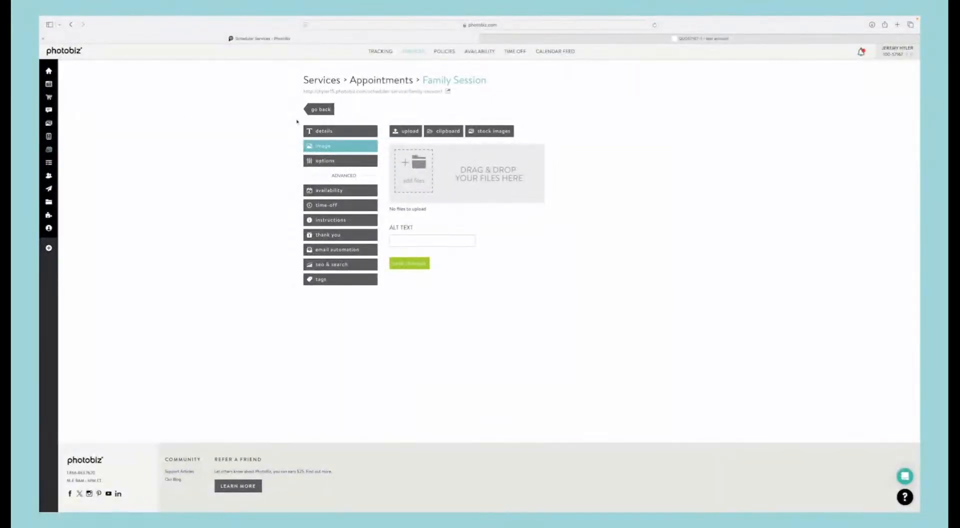
click(440, 132)
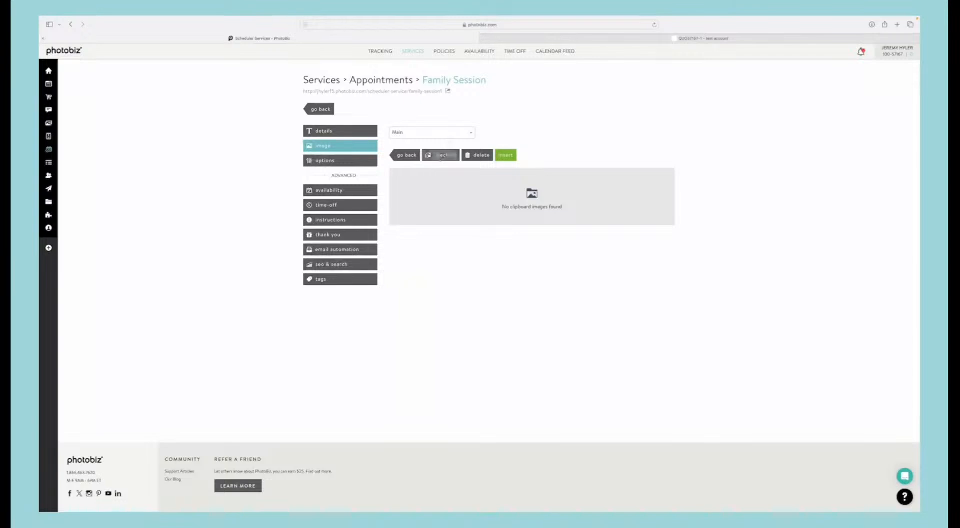
click(426, 133)
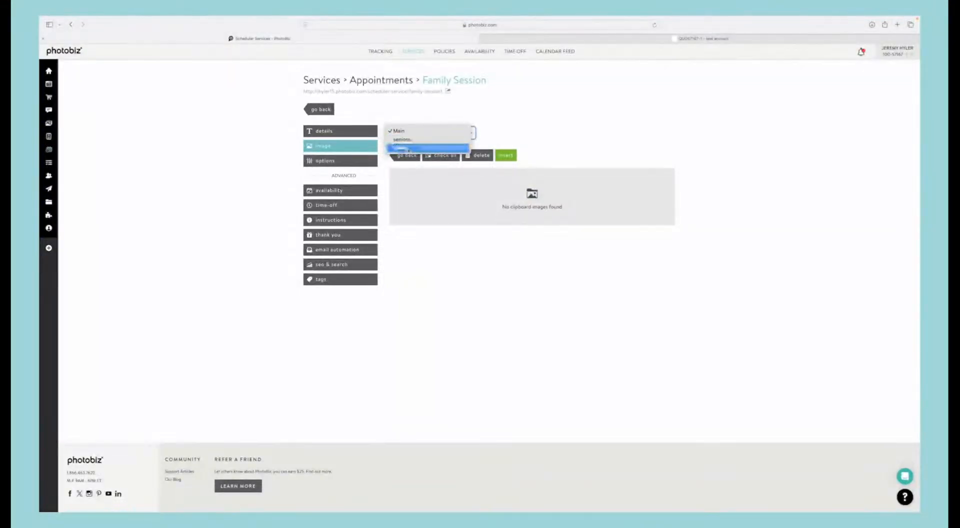
click(409, 149)
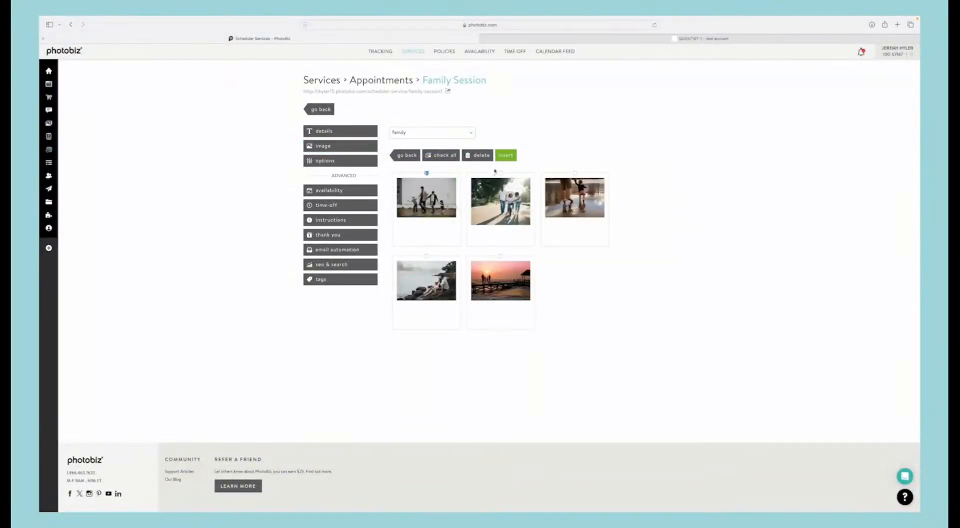
click(507, 158)
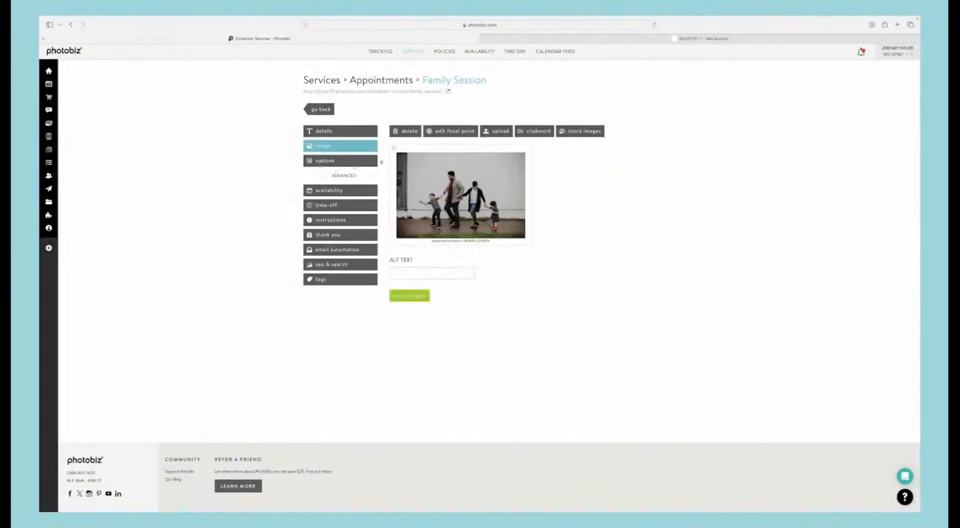
Step: Add a new option to the Family Session service and rename it Locations
click(348, 160)
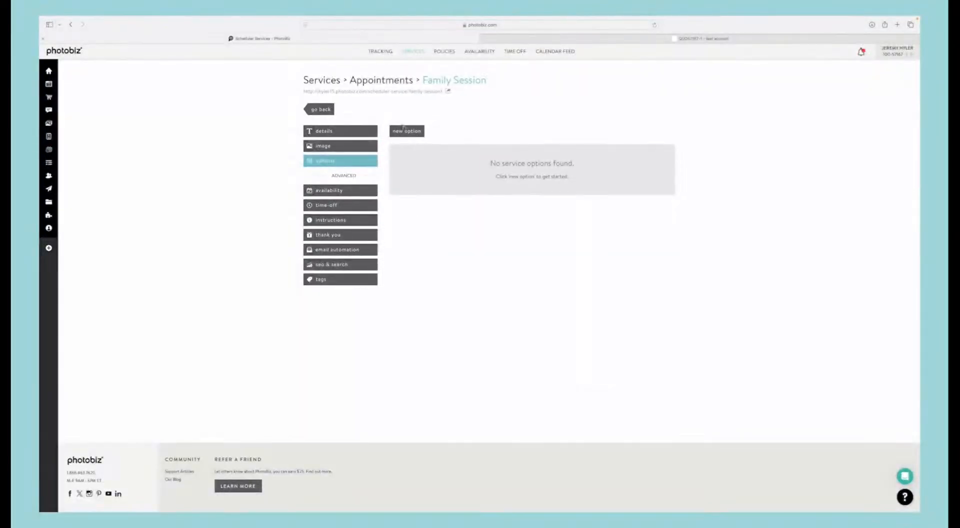
click(422, 132)
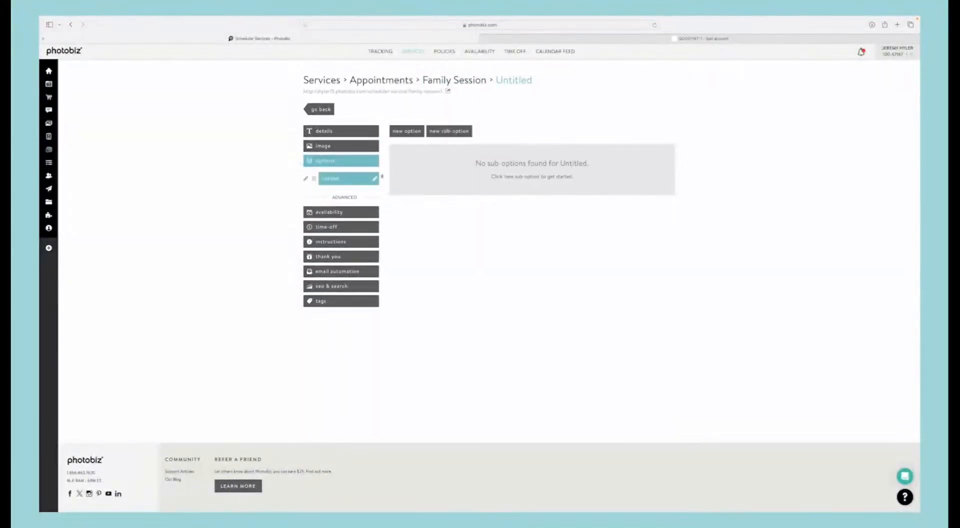
click(375, 179)
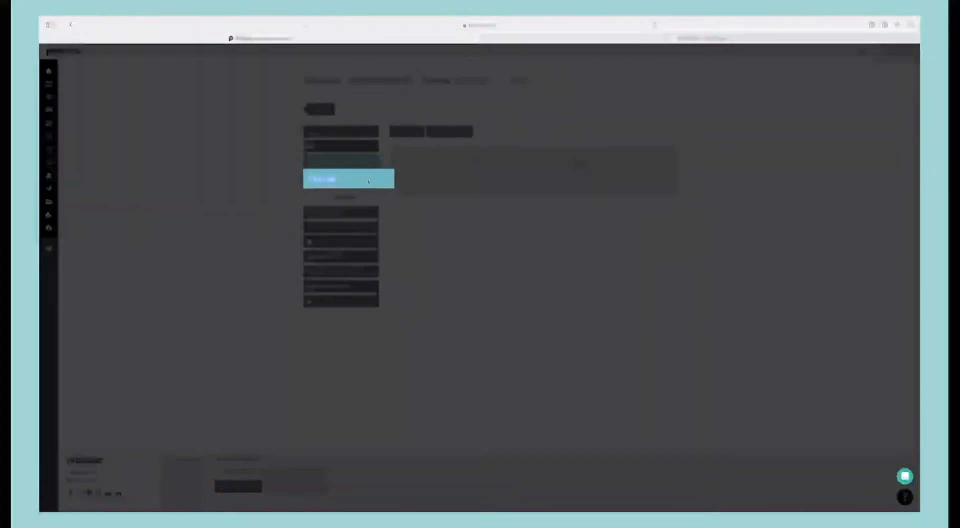
text(New design)
key(Return)
Step: Add a sub-option named In Studio with no additional price to Locations, and return to the sub-option list
click(449, 131)
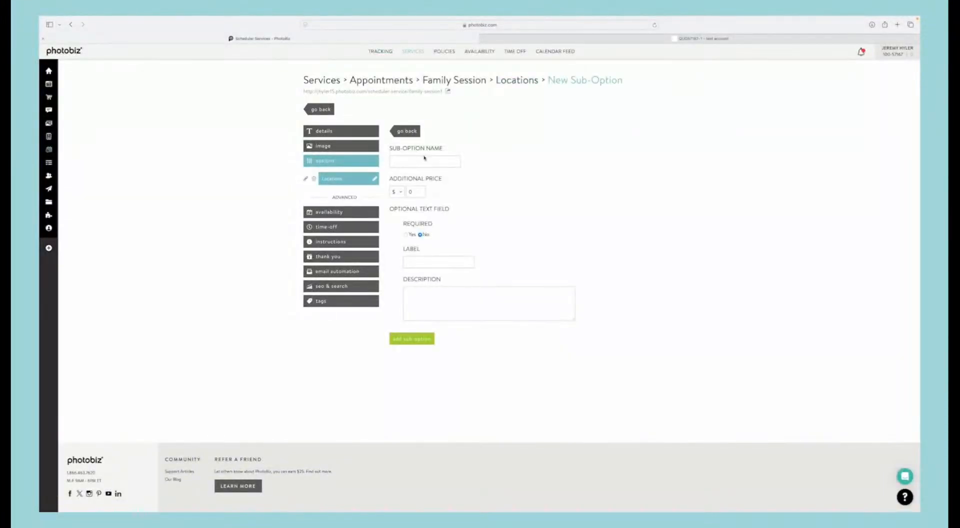
click(425, 159)
text(In Studio)
click(418, 339)
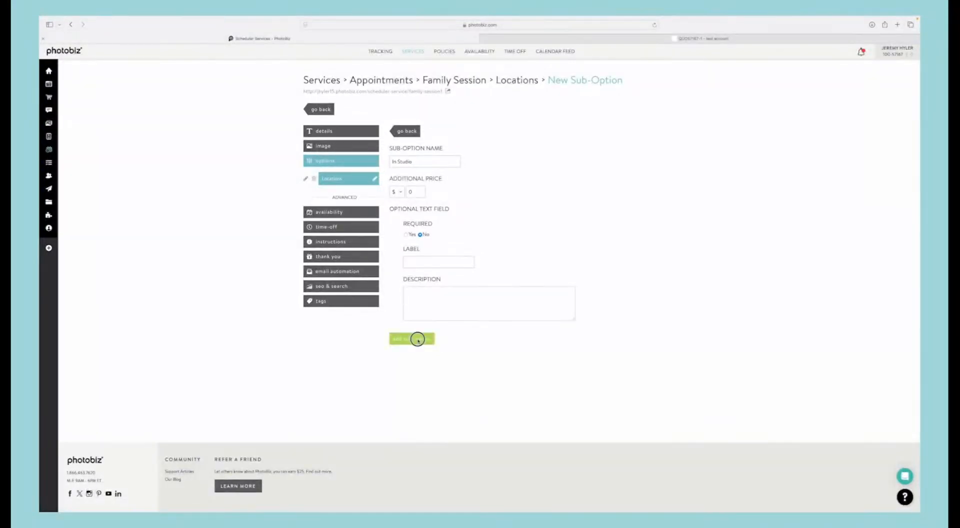
click(405, 133)
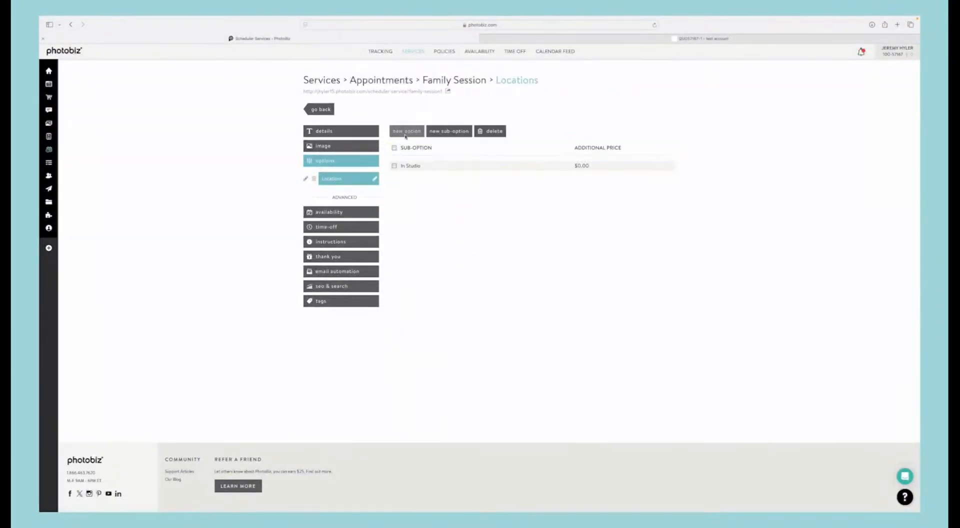
Step: Add a Mountains sub-option with an additional price of $20 to Locations, and return to the sub-option list
click(449, 131)
click(421, 162)
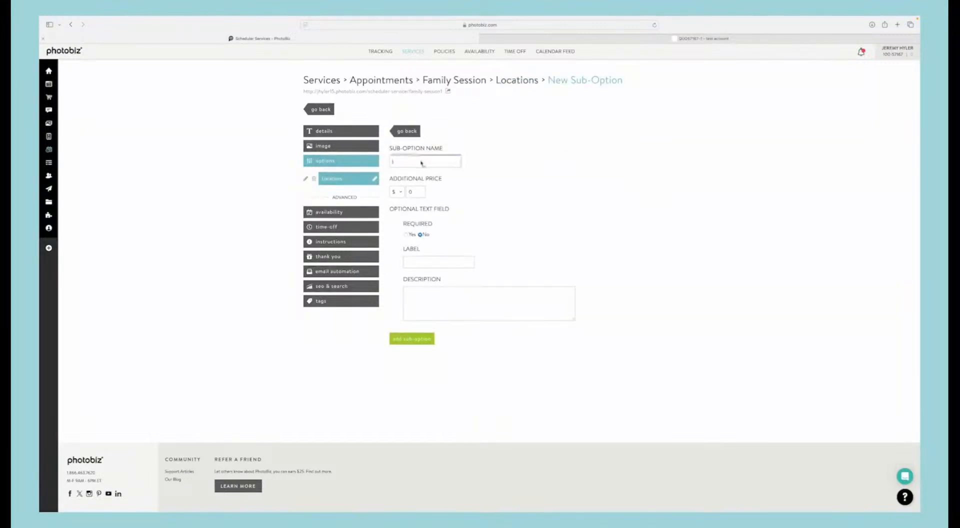
text(Mountains)
click(409, 192)
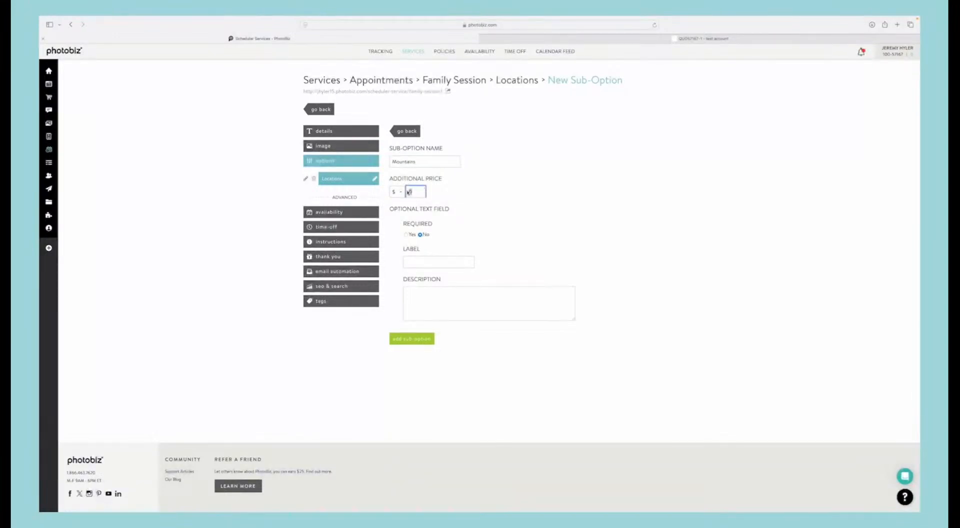
text(20)
click(412, 337)
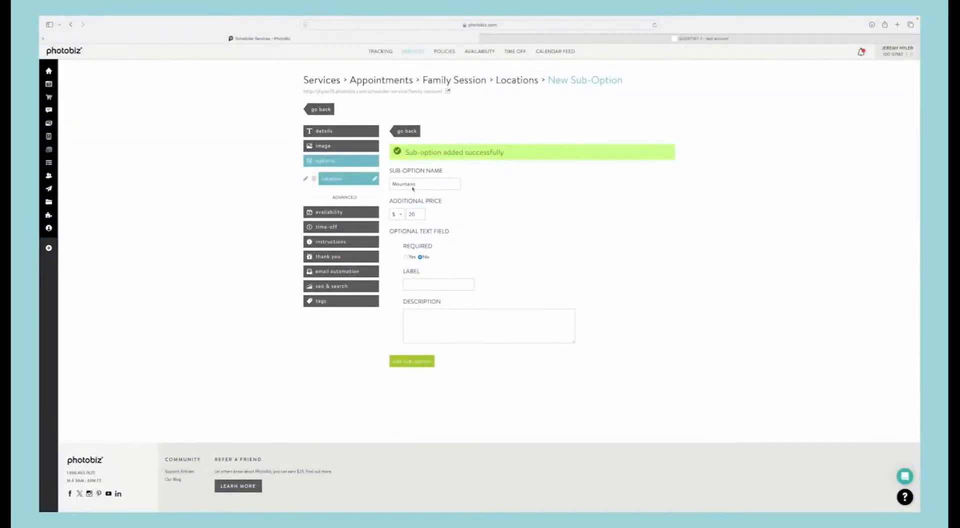
click(407, 133)
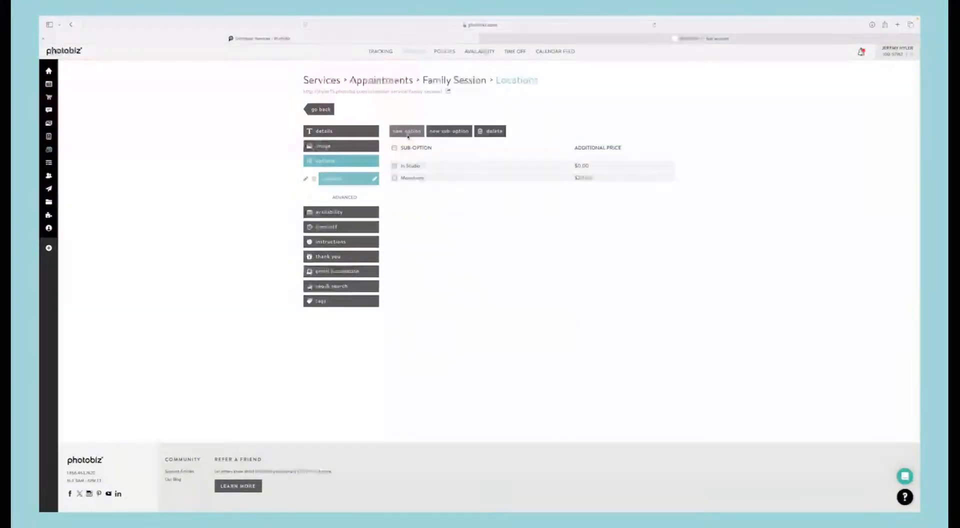
Step: Add an Ocean sub-option with an additional price of $40 to Locations, and return to the sub-option list
click(451, 131)
click(407, 160)
text(At the)
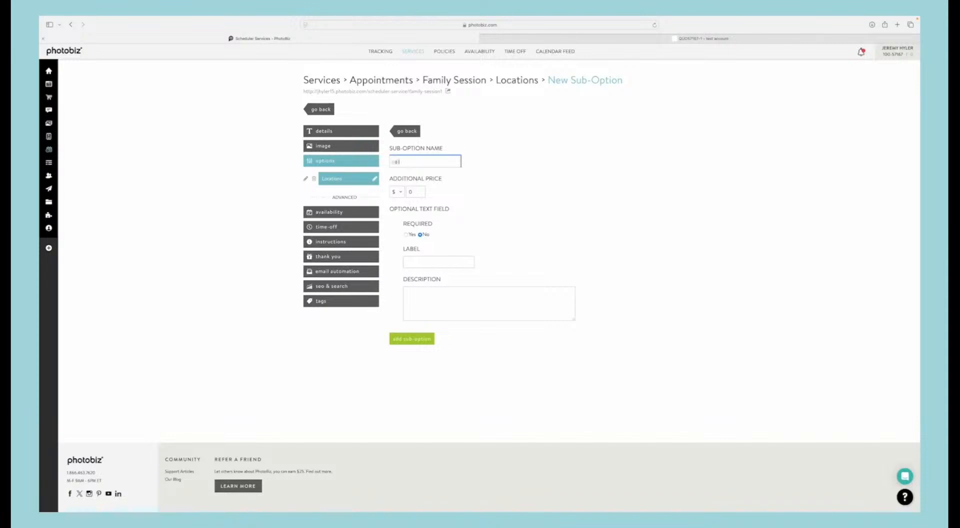
click(416, 193)
text(40)
click(411, 338)
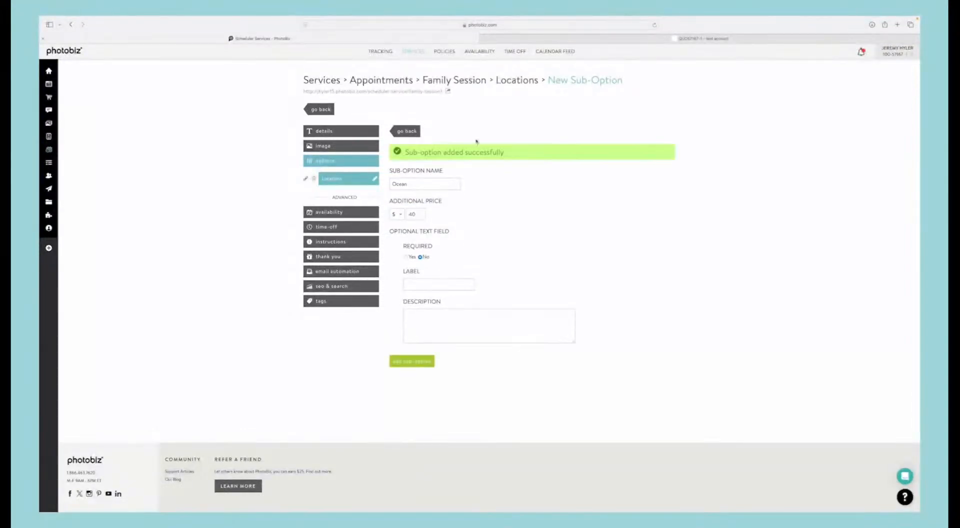
click(409, 131)
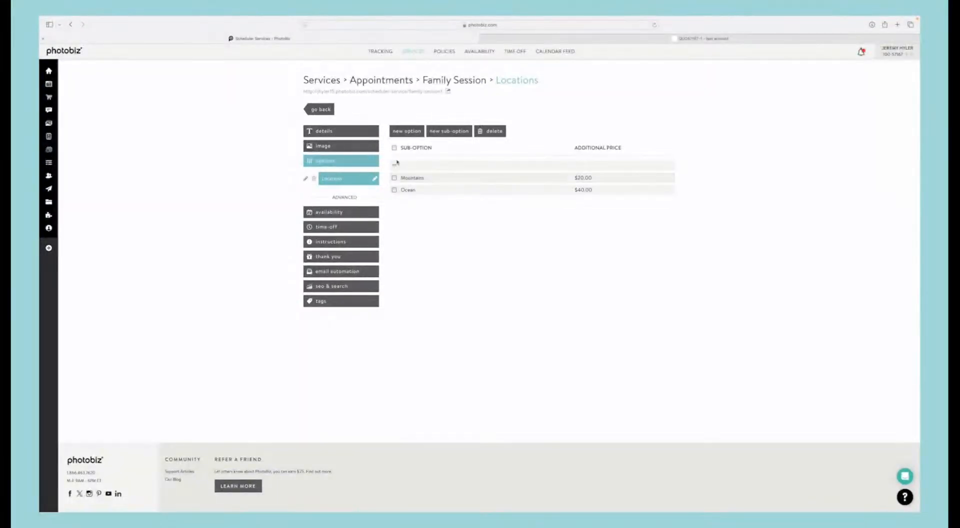
Step: Switch the Family Session's availability to Limited Schedule and look over the daily time slots
click(334, 214)
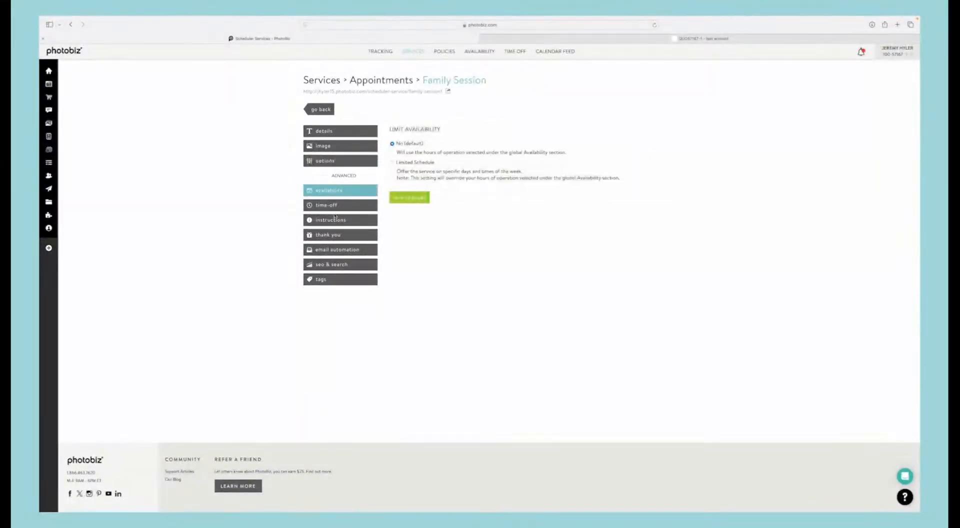
click(393, 163)
scroll(433, 209, down, 1)
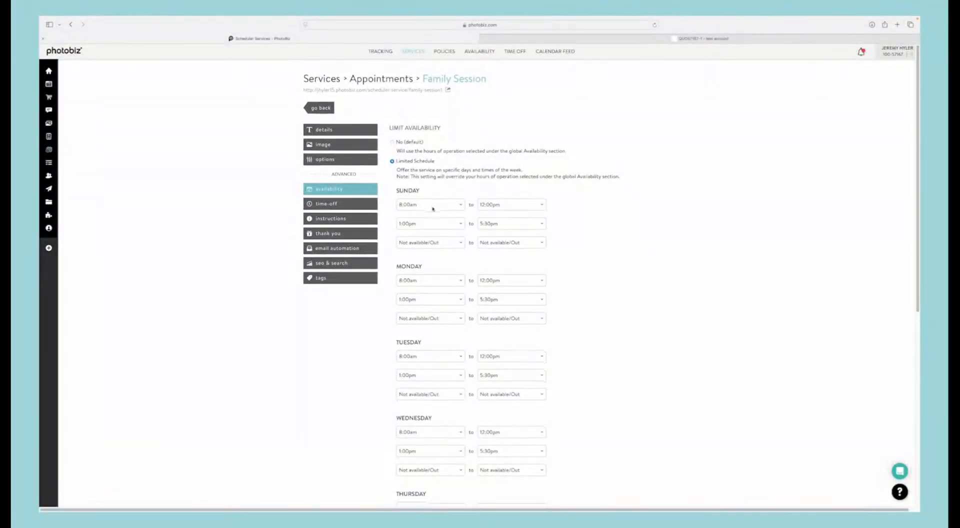
scroll(405, 200, down, 3)
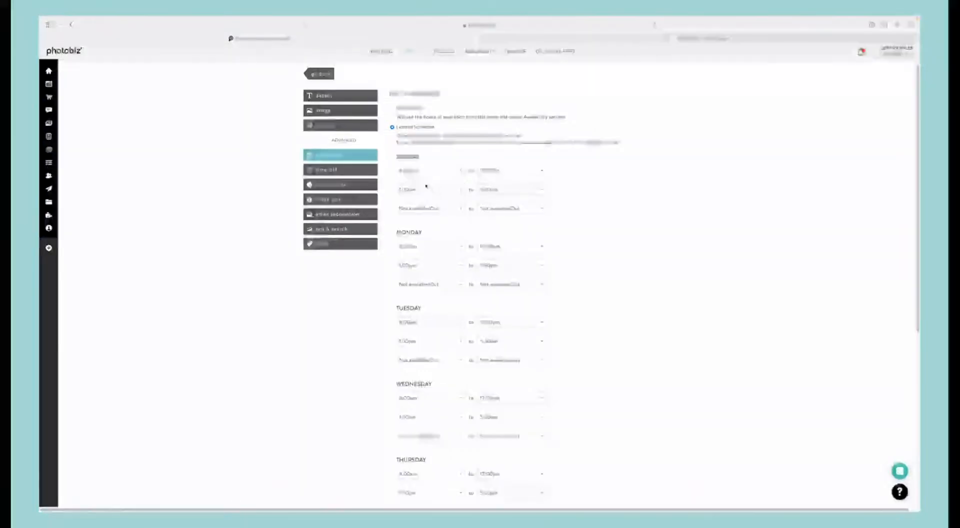
scroll(426, 186, down, 1)
scroll(426, 186, up, 3)
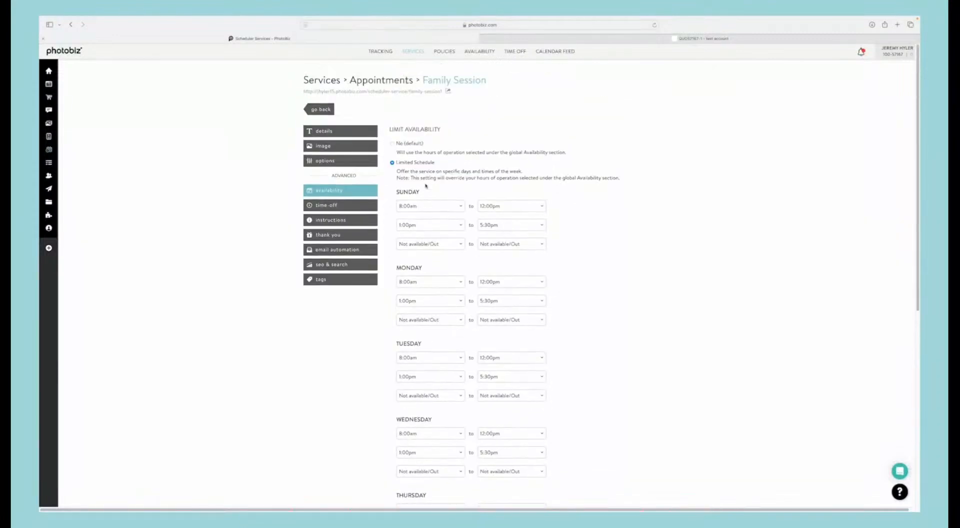
scroll(434, 215, down, 5)
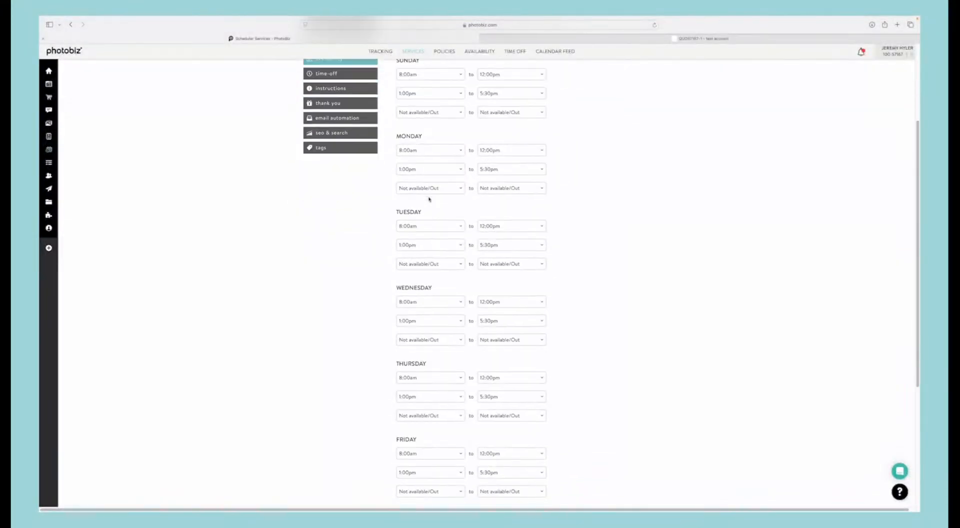
Step: Set all Monday, Tuesday, Wednesday and Friday slots to Not available/Out in the Family Session's limited schedule, and save the changes
click(440, 149)
scroll(427, 215, up, 1)
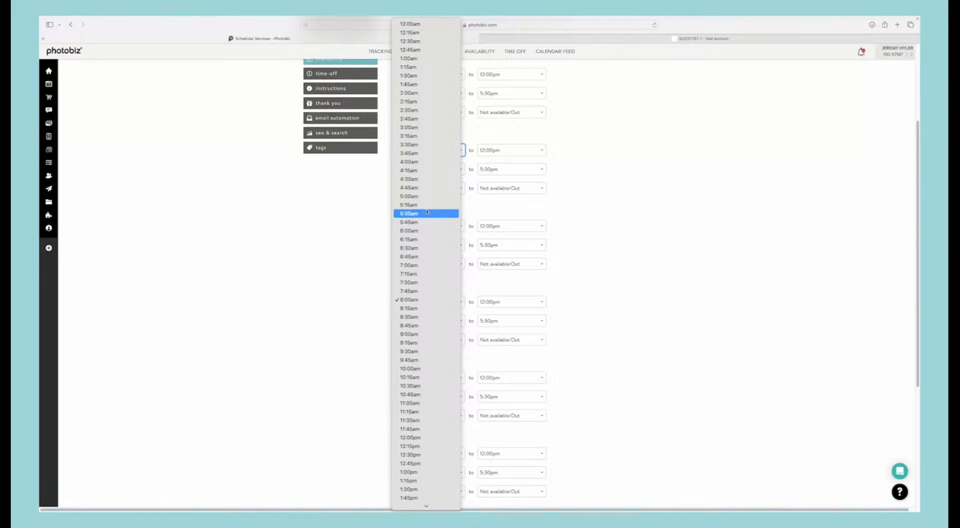
click(440, 504)
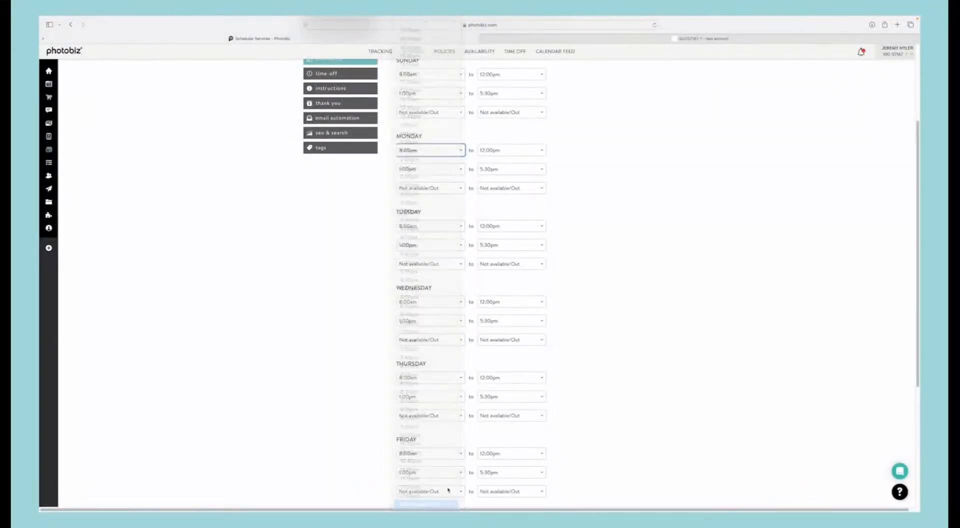
click(487, 150)
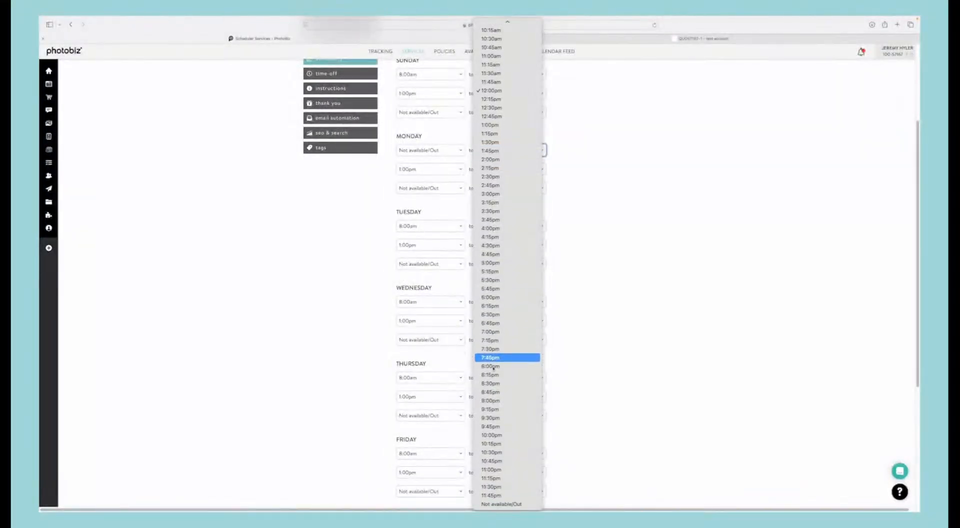
click(507, 504)
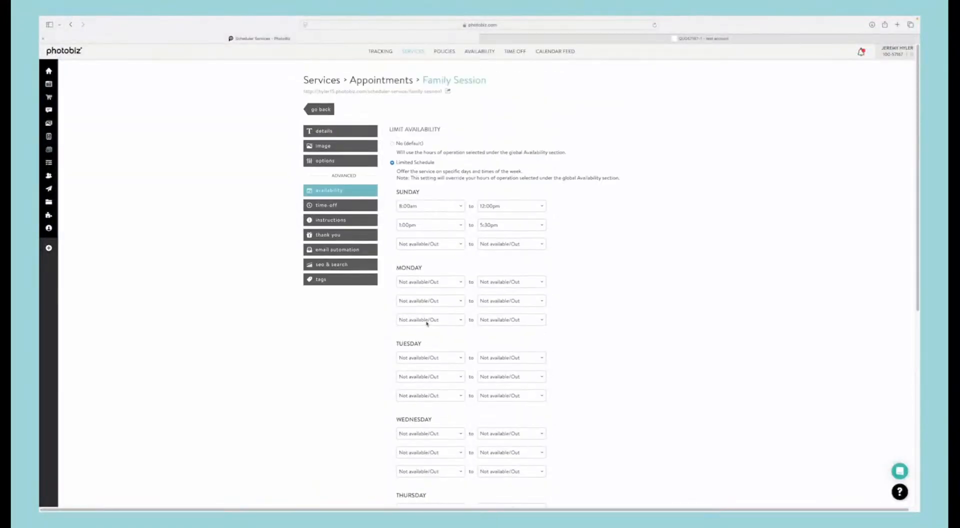
scroll(427, 322, down, 7)
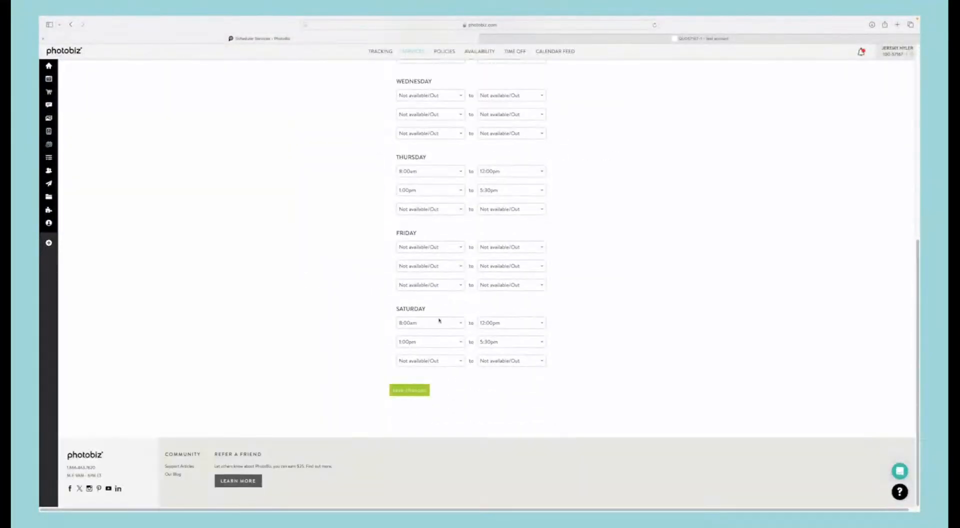
click(409, 390)
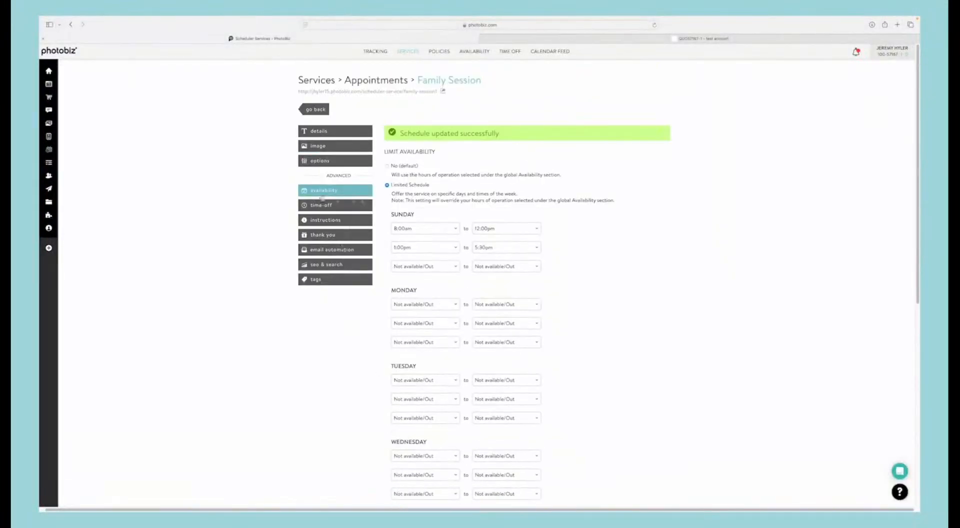
Step: Look through the Family Session's time-off, special instructions and thank-you message settings
click(319, 204)
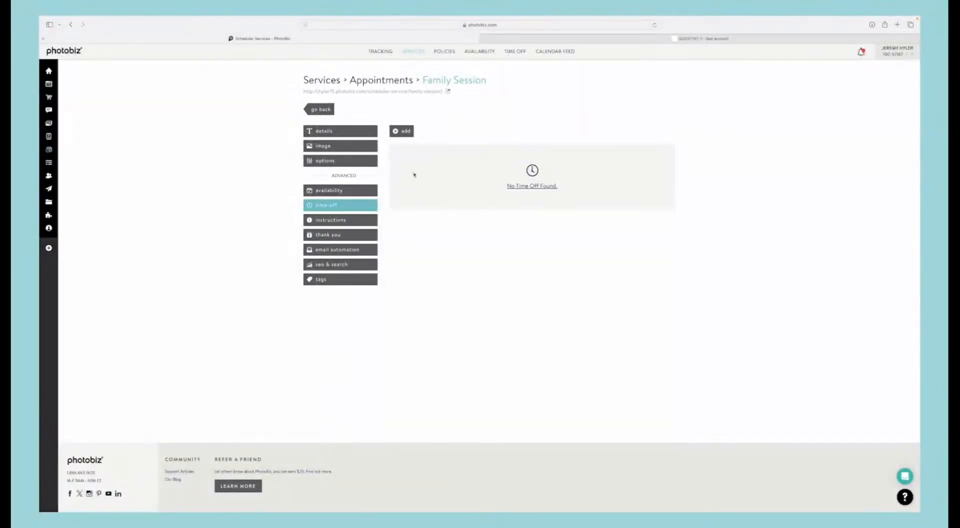
click(333, 219)
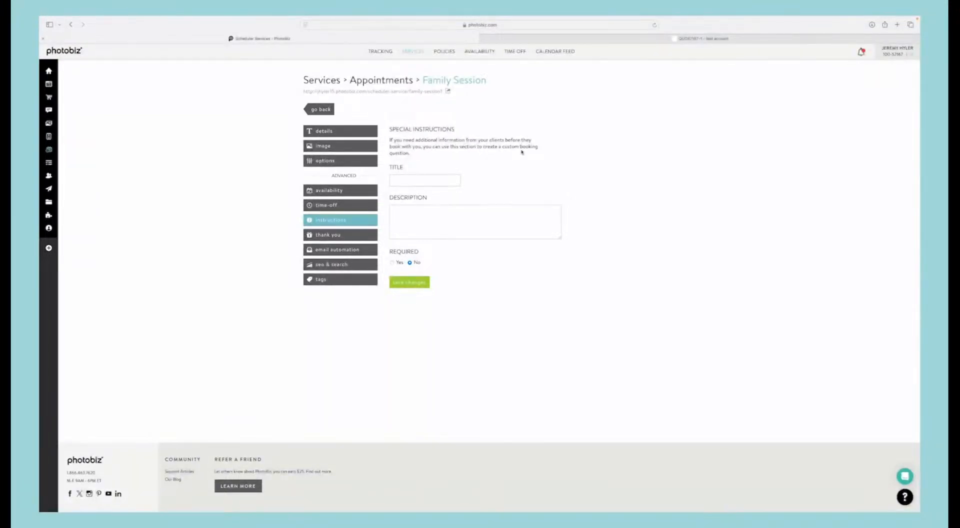
click(349, 238)
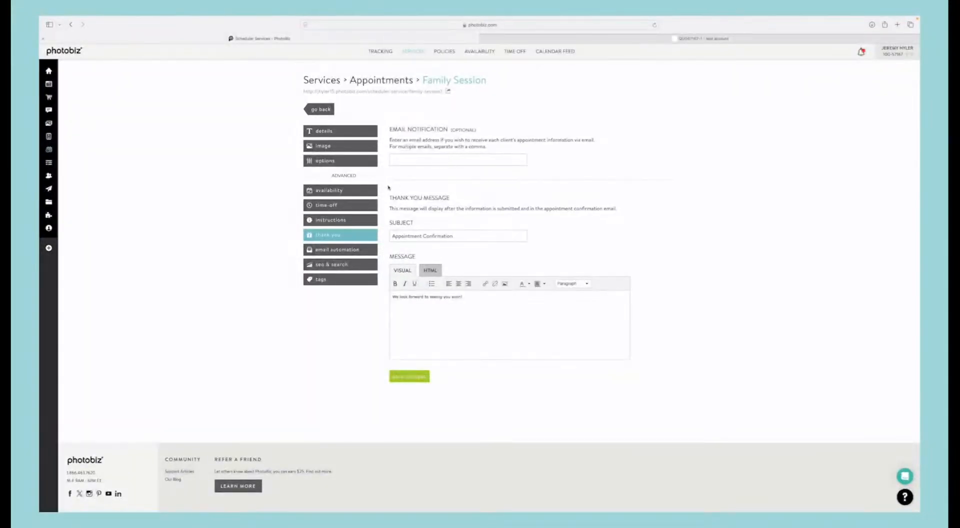
click(350, 250)
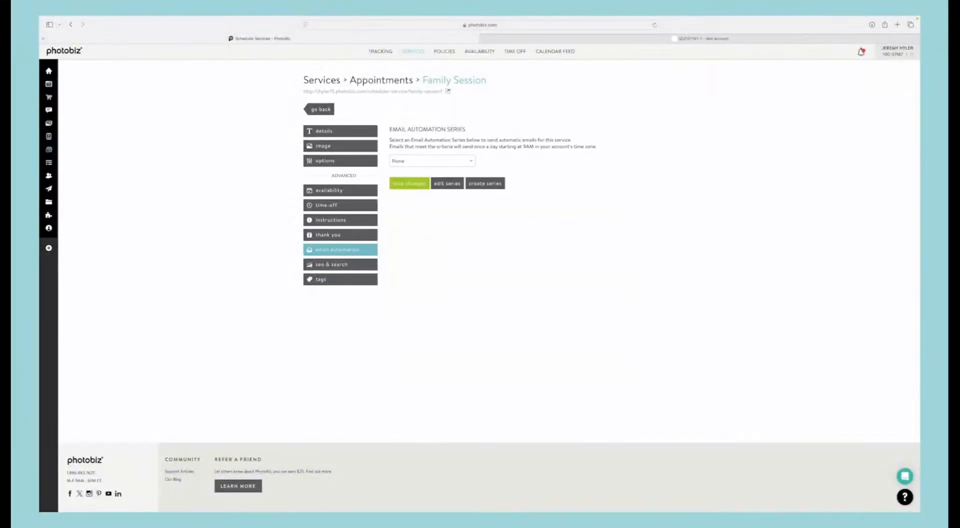
click(406, 161)
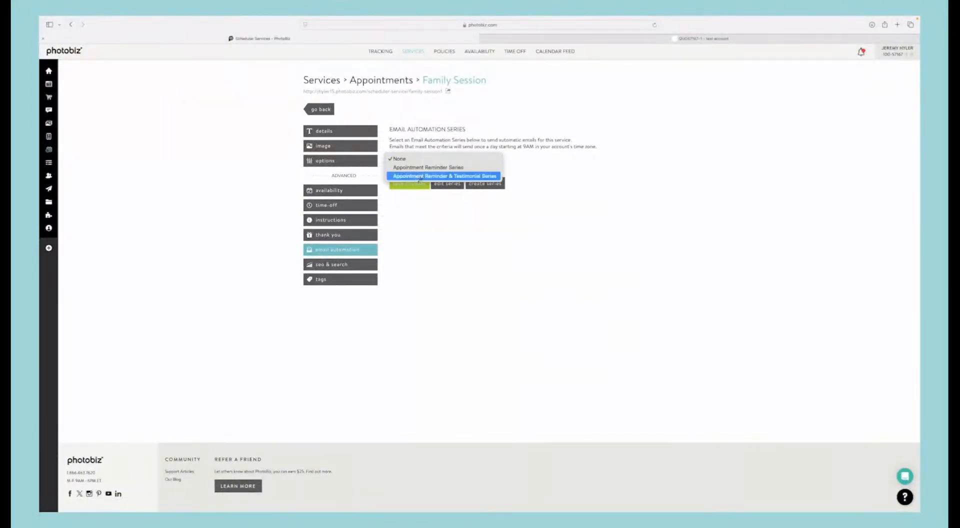
click(419, 176)
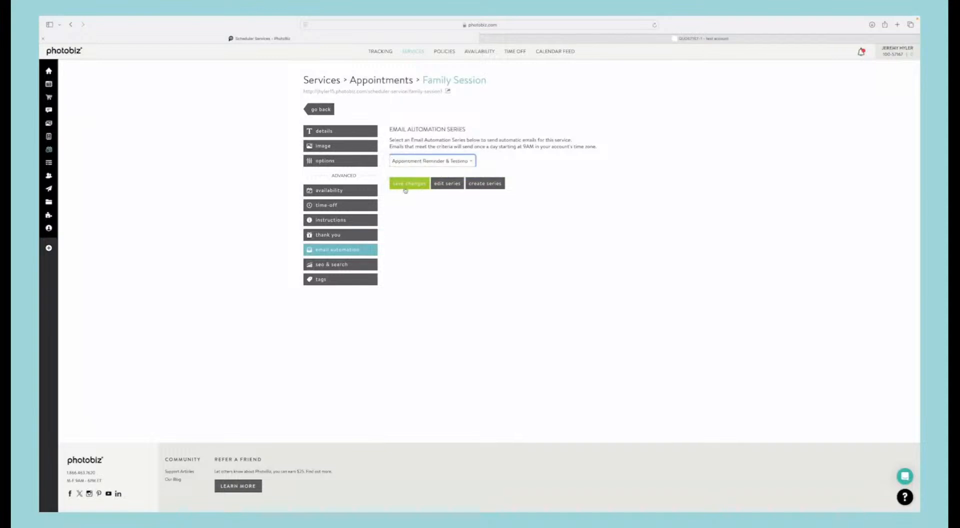
click(409, 183)
click(435, 161)
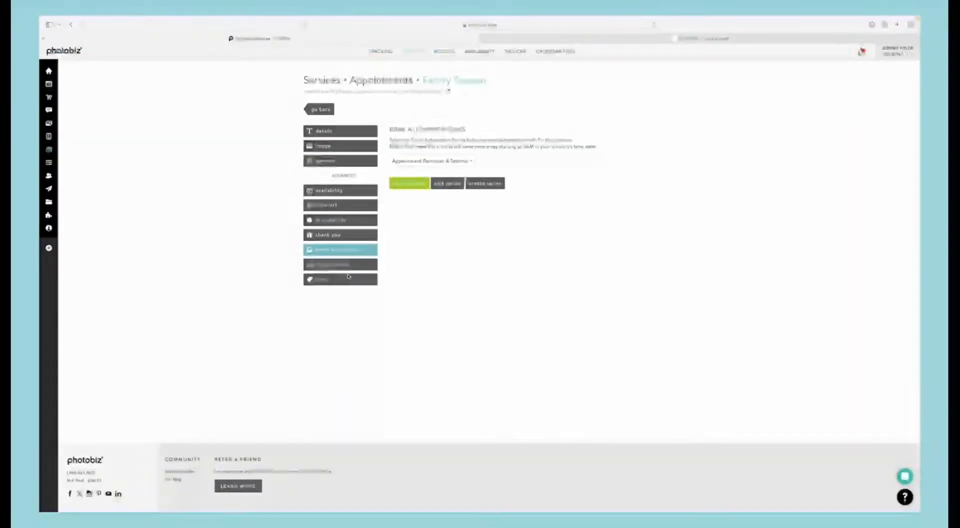
Step: Examine the Family Session's SEO and search settings, including the fields offered by the Custom preference
click(334, 265)
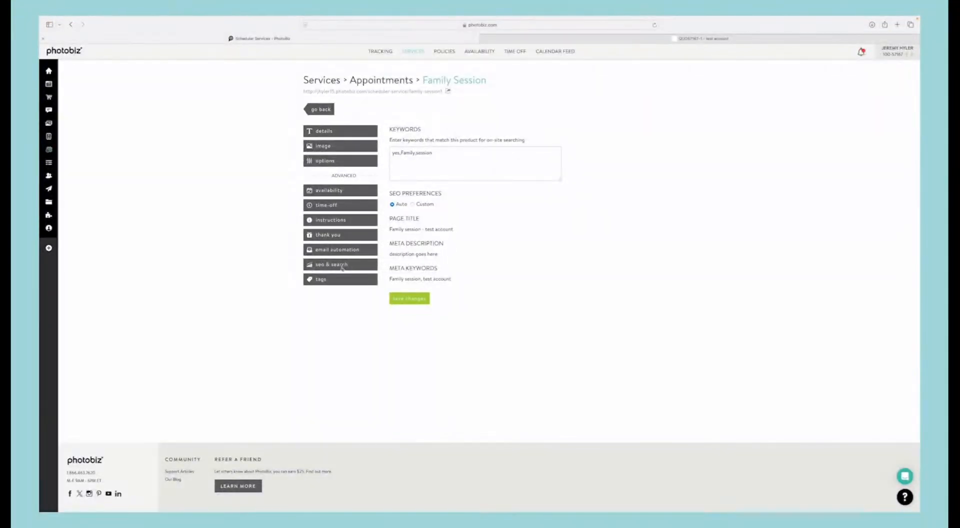
click(412, 203)
click(392, 205)
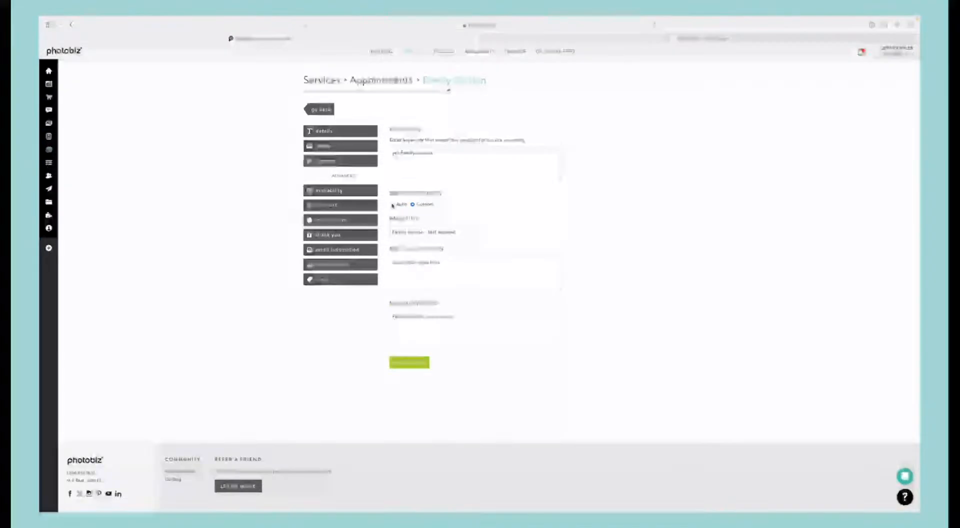
Step: Add the tag "family sessions" to the Family Session service and save the changes
click(339, 280)
click(415, 173)
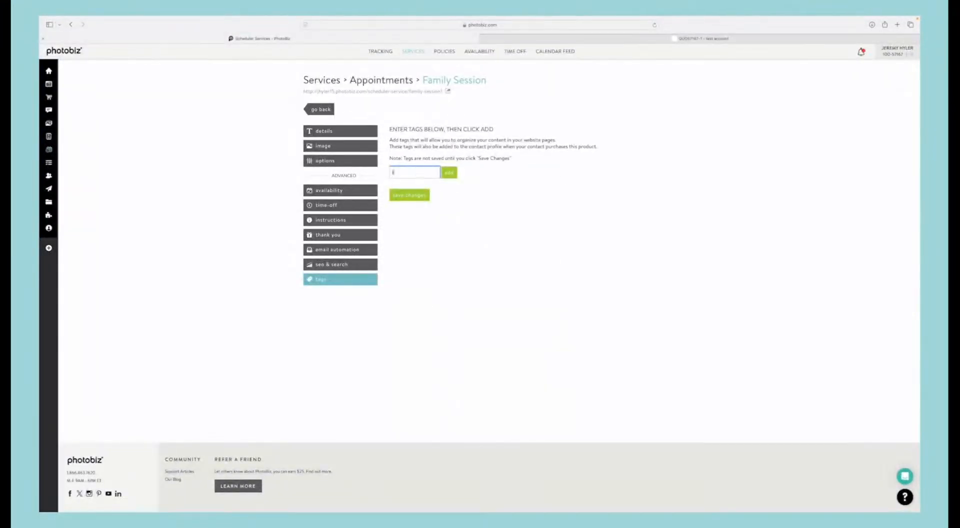
text(family)
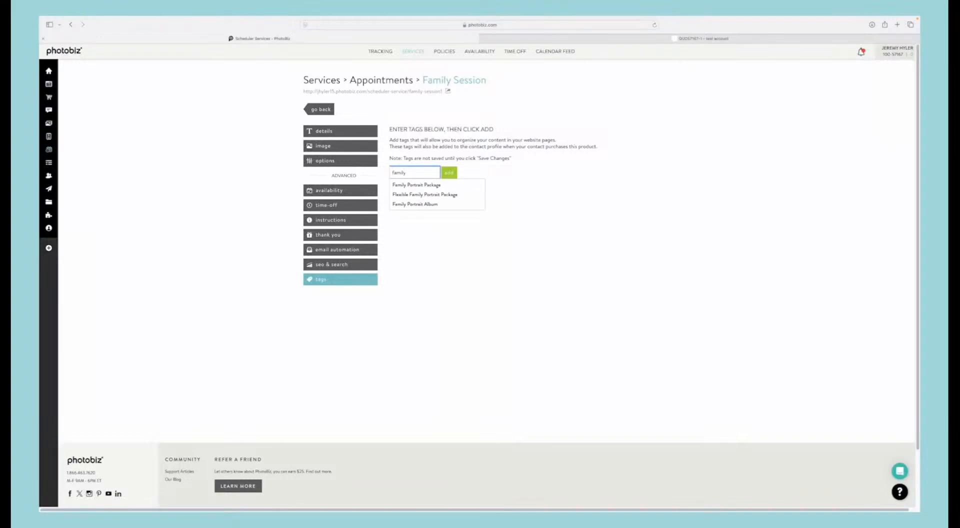
text( sessions)
click(449, 172)
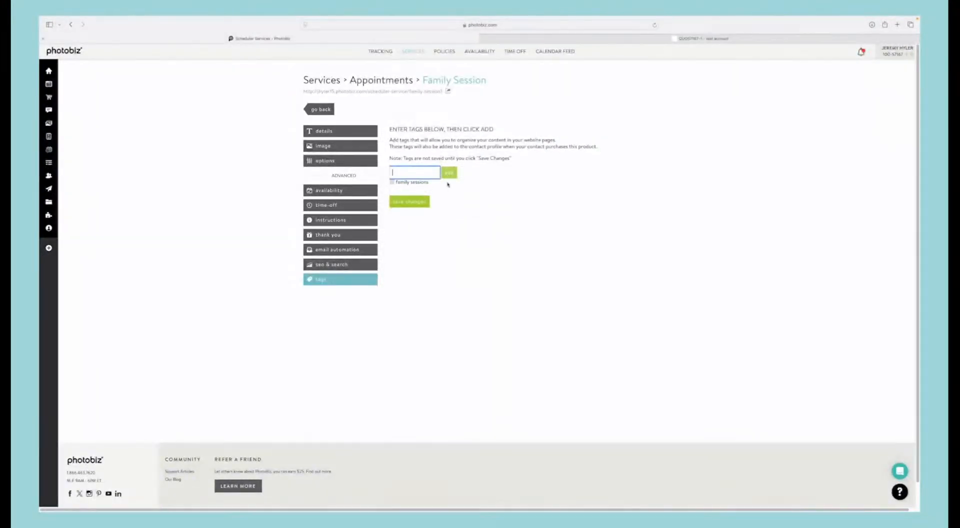
click(411, 203)
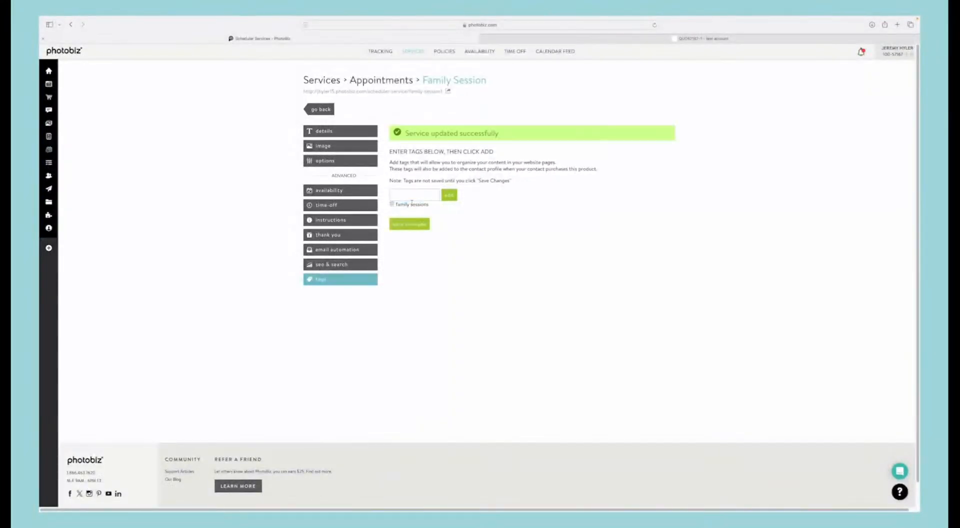
Step: Check the custom date range in the Senior Mini Session's availability, and return to the appointments list
click(326, 113)
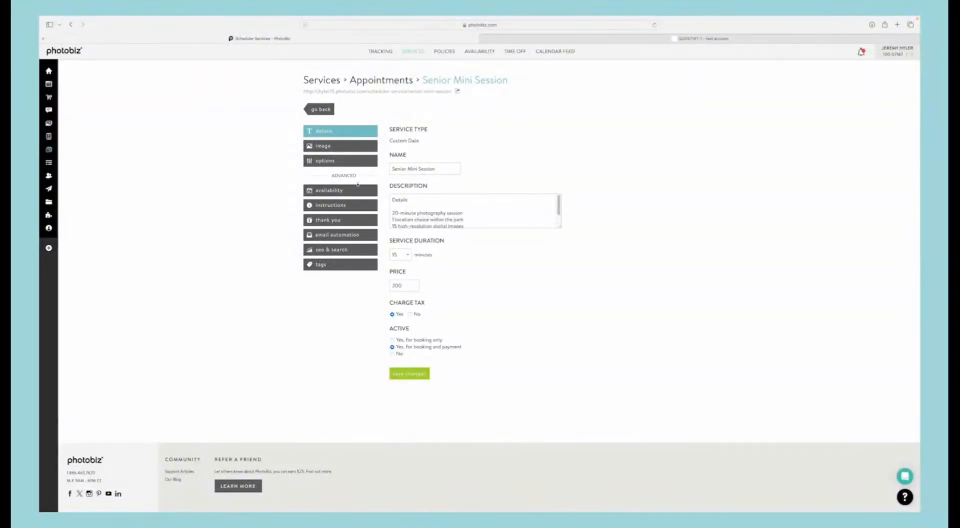
click(359, 186)
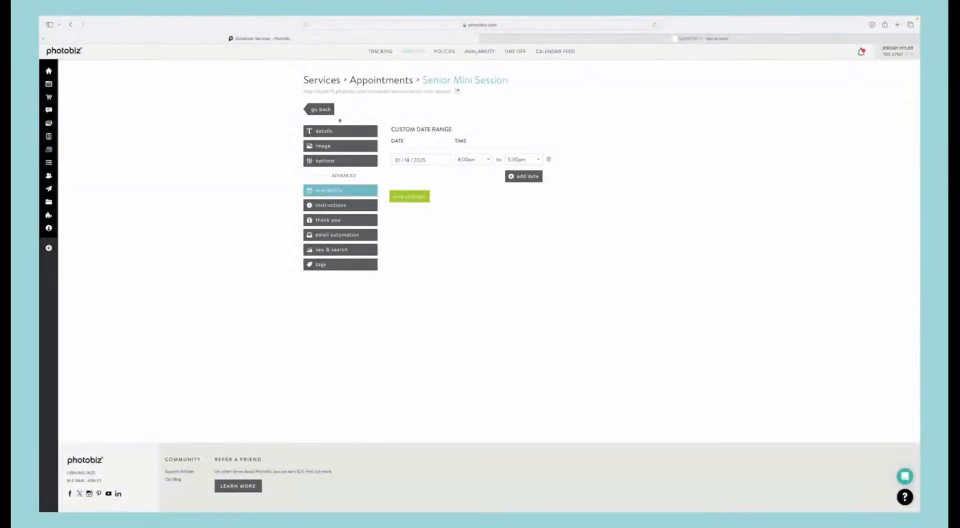
click(320, 109)
Step: Create a custom-date service for family mini sessions, filling in its name, description, duration and price, and continue to its availability
click(372, 102)
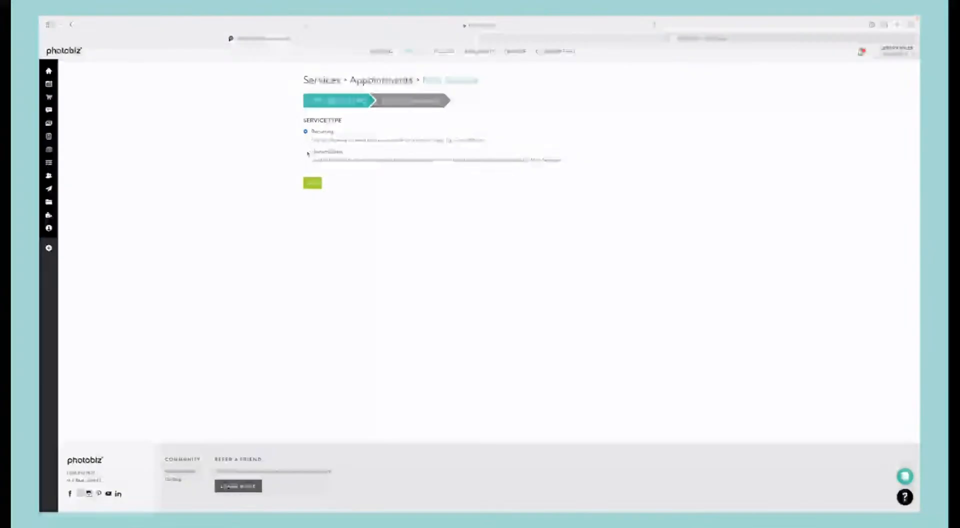
click(312, 183)
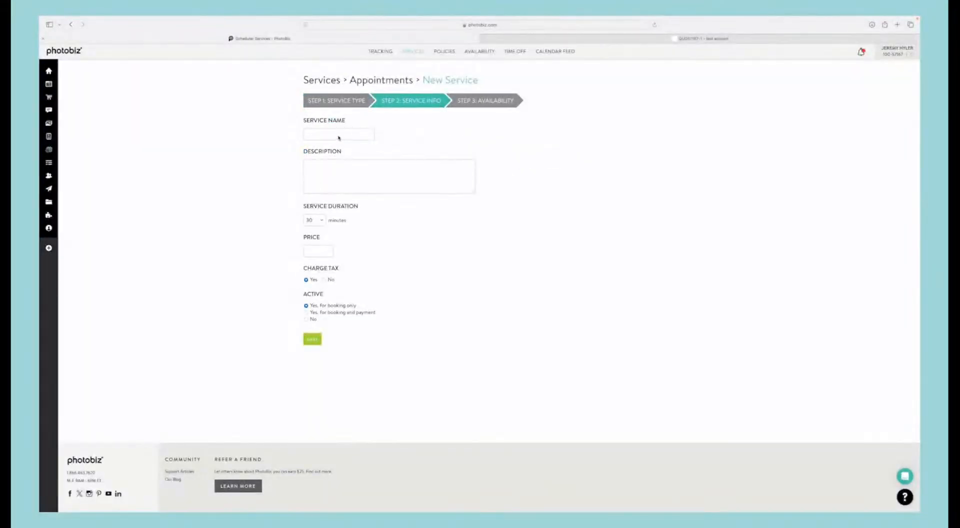
click(338, 138)
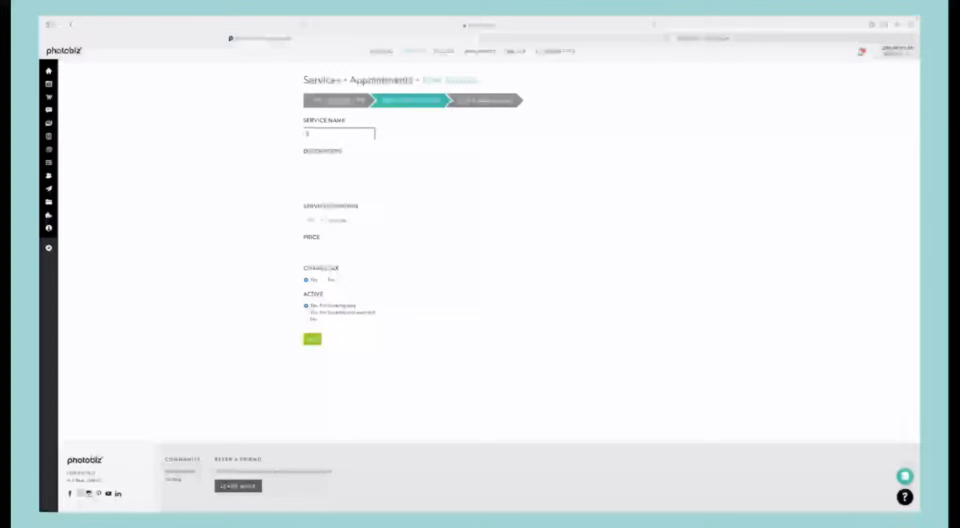
text(family mini session)
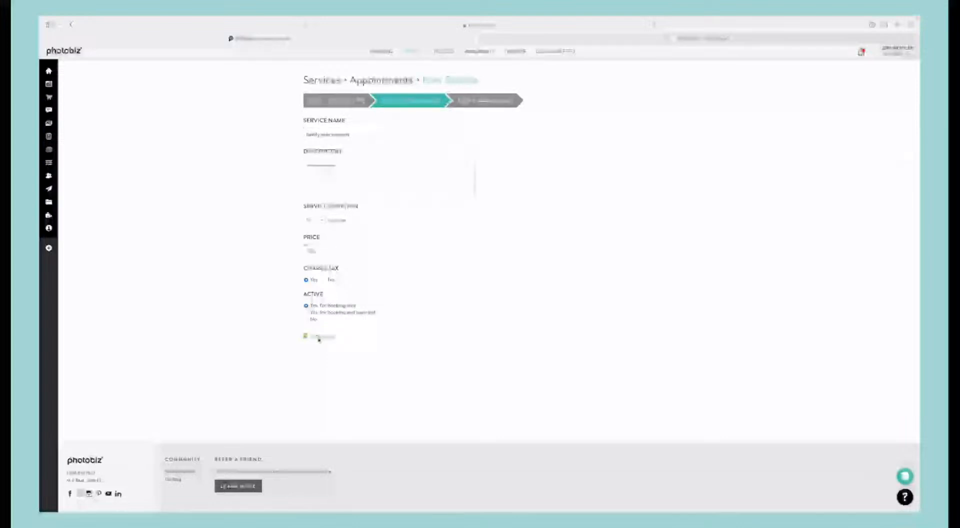
click(312, 339)
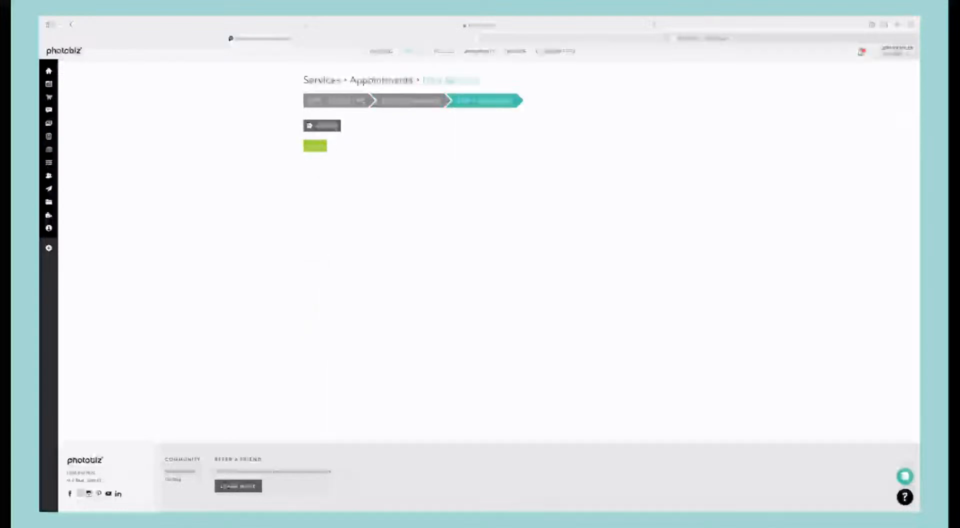
Step: Add a custom date to the new mini session service and set it to January 25, 2025
click(333, 129)
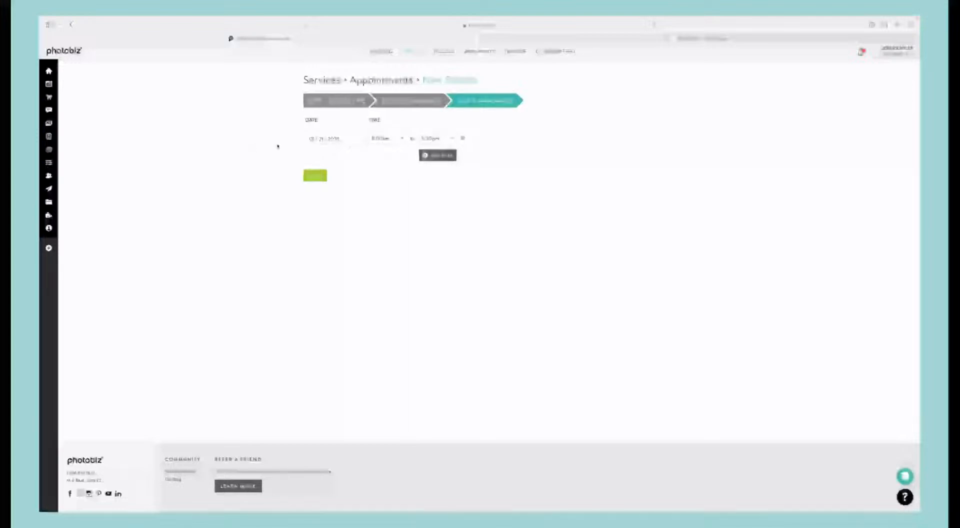
click(346, 142)
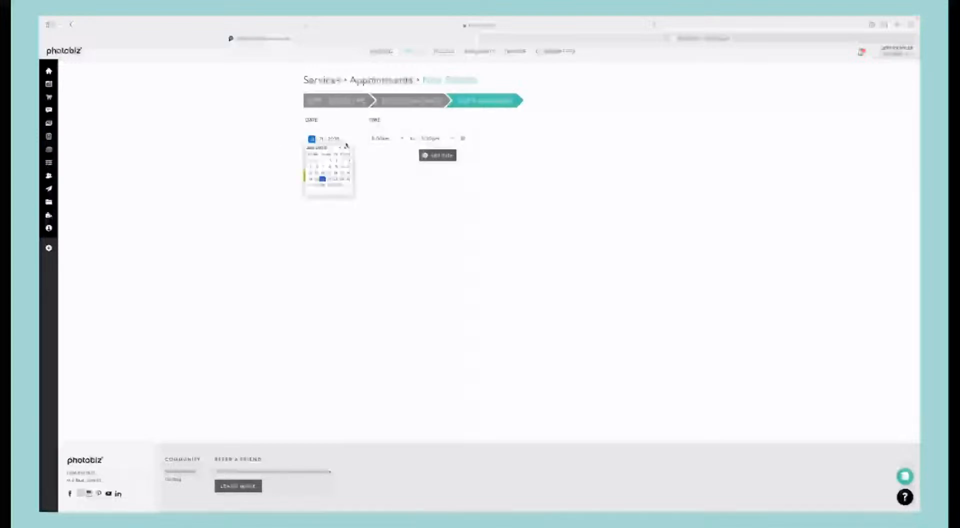
click(347, 179)
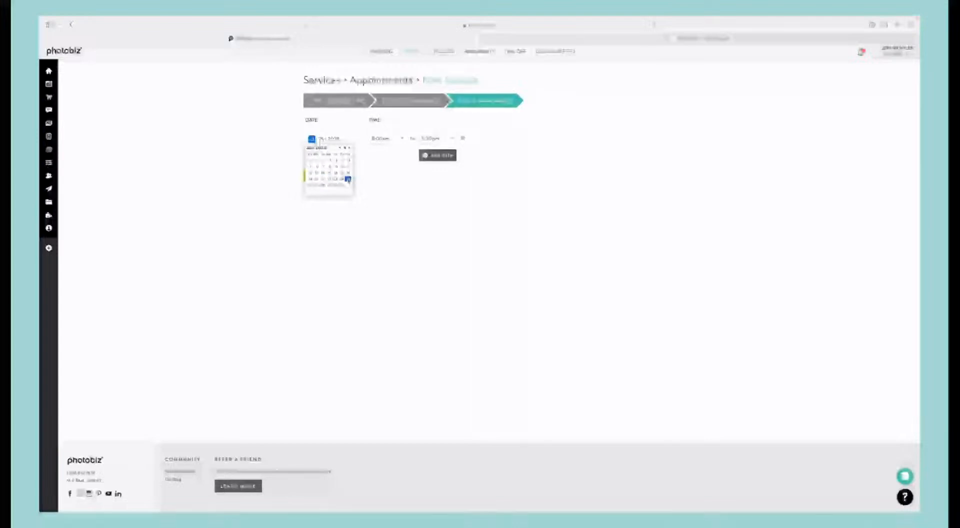
Step: Add a second custom date row to the family mini session service and set it to January 25, 2025
click(396, 179)
click(425, 155)
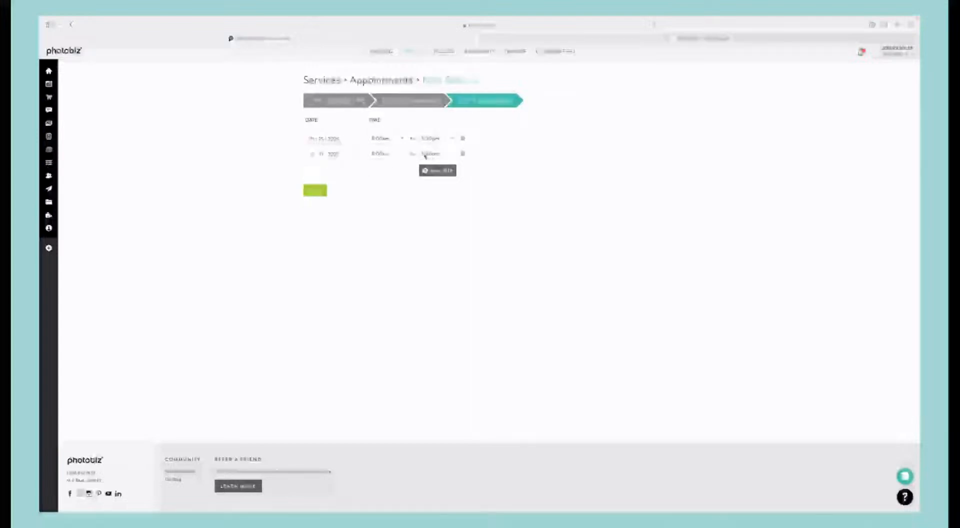
click(338, 154)
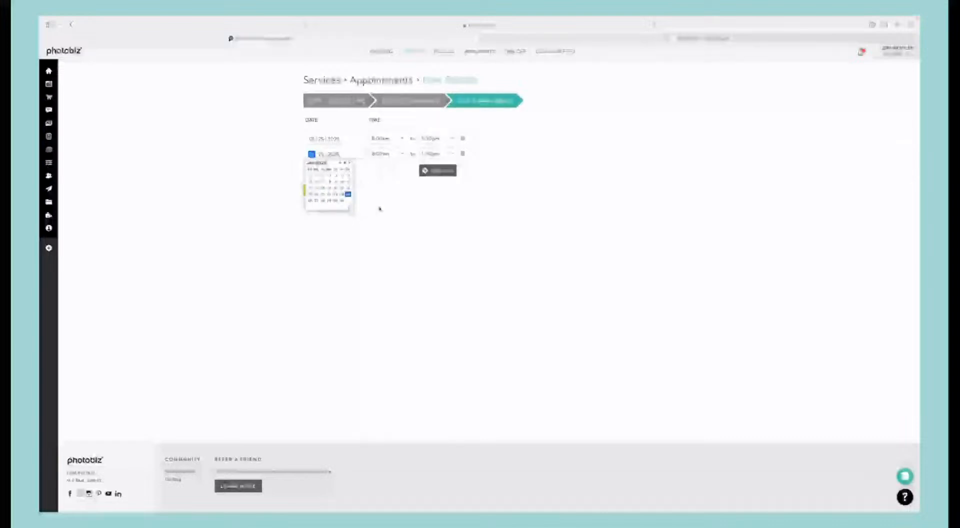
click(348, 195)
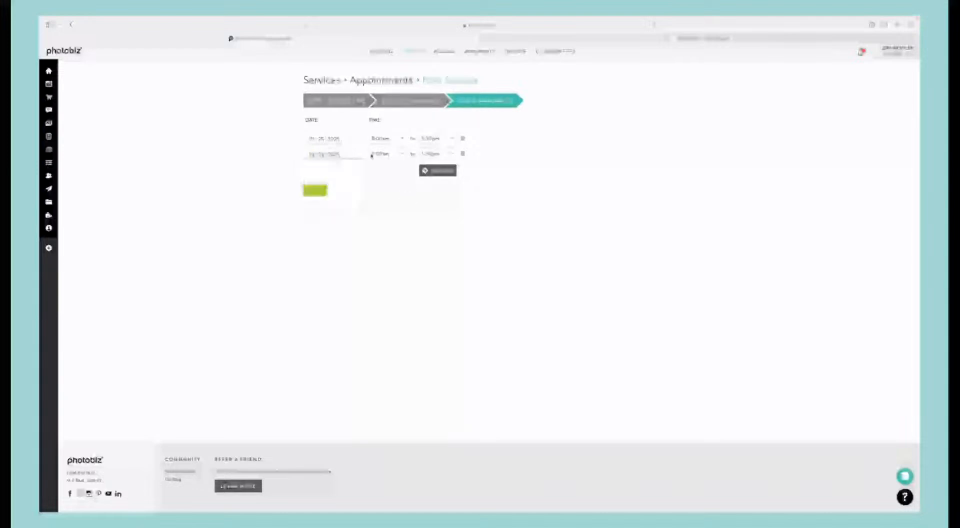
Step: End the first time window at 1:00pm, start the second at 2:30pm with a chosen end time, and create the service
click(430, 141)
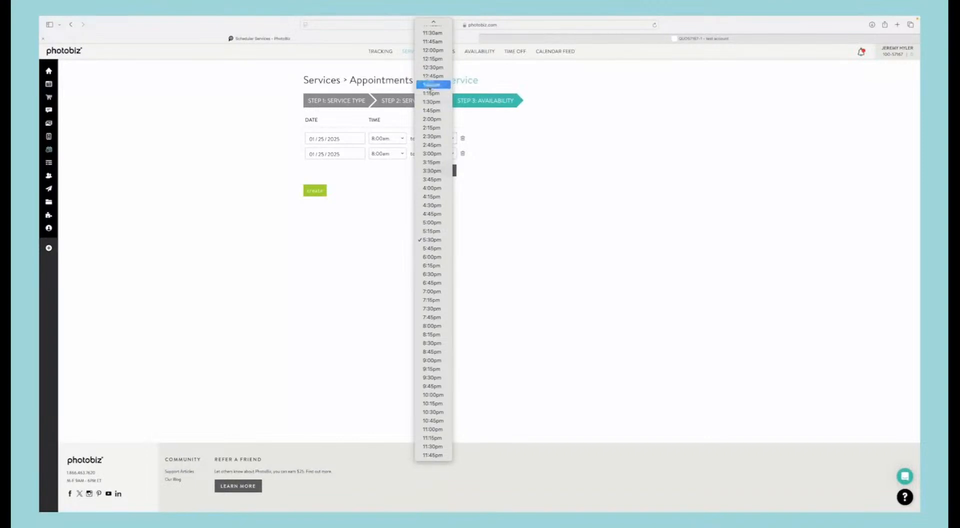
click(432, 77)
click(394, 154)
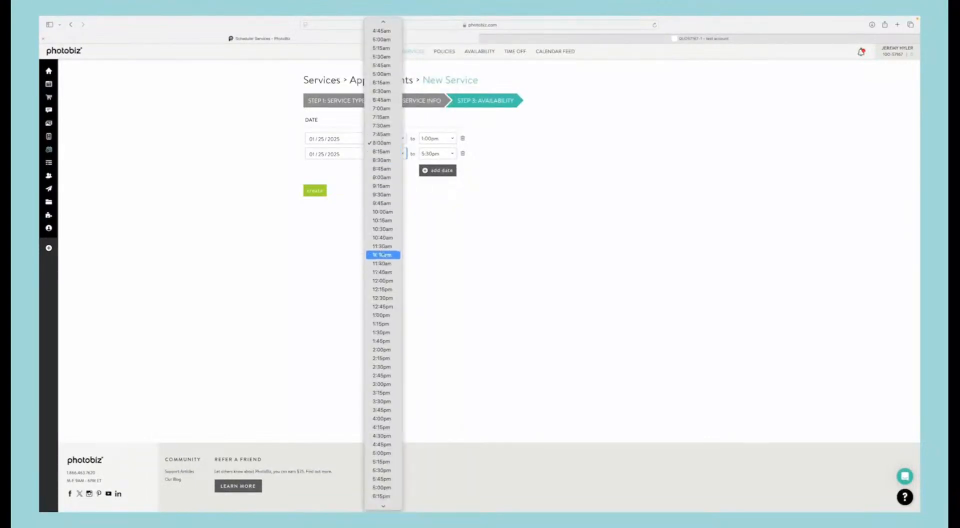
scroll(385, 306, down, 1)
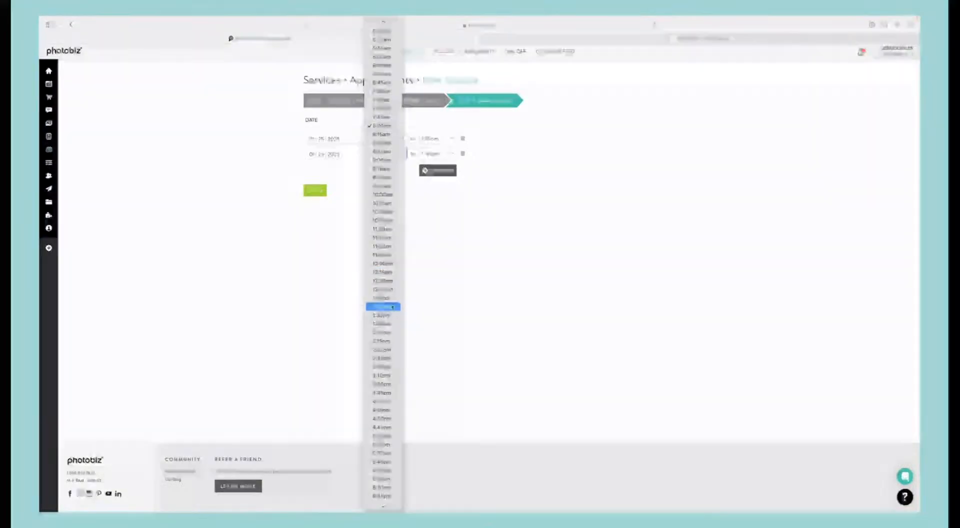
click(386, 349)
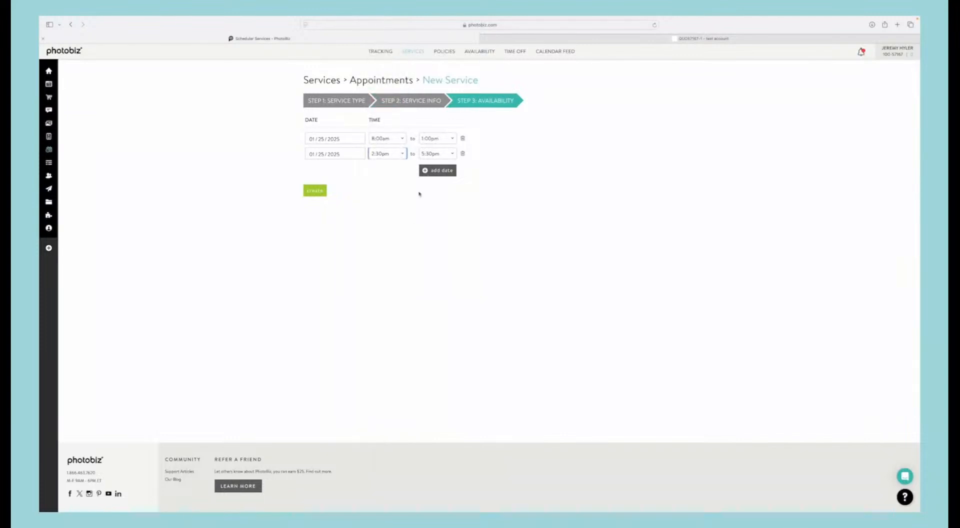
click(431, 155)
click(431, 203)
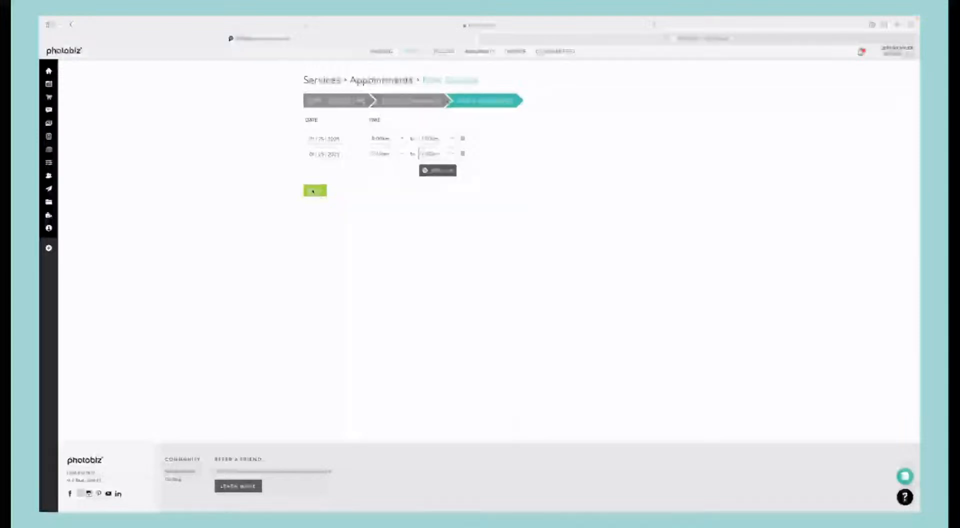
click(313, 191)
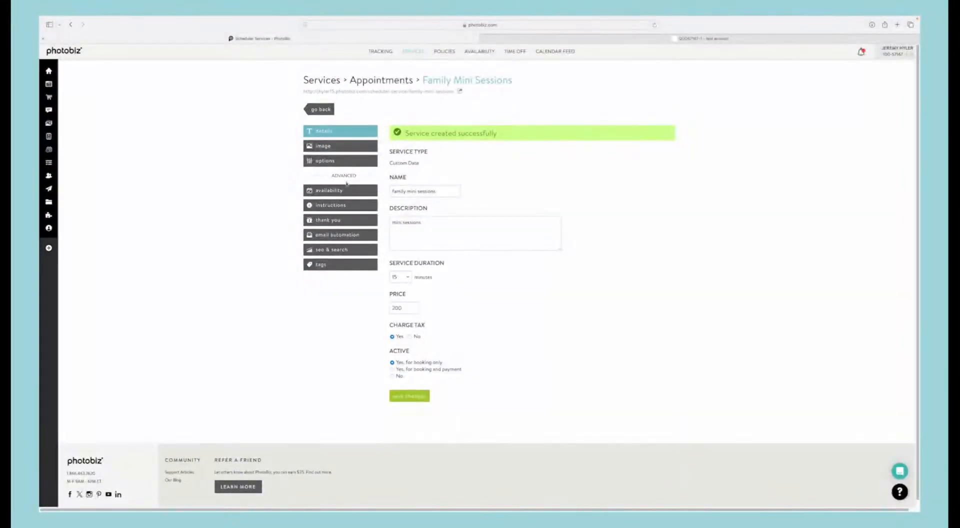
Step: Insert the beach photo of the toddler from the family clipboard folder as the Family Mini Sessions service image
click(362, 147)
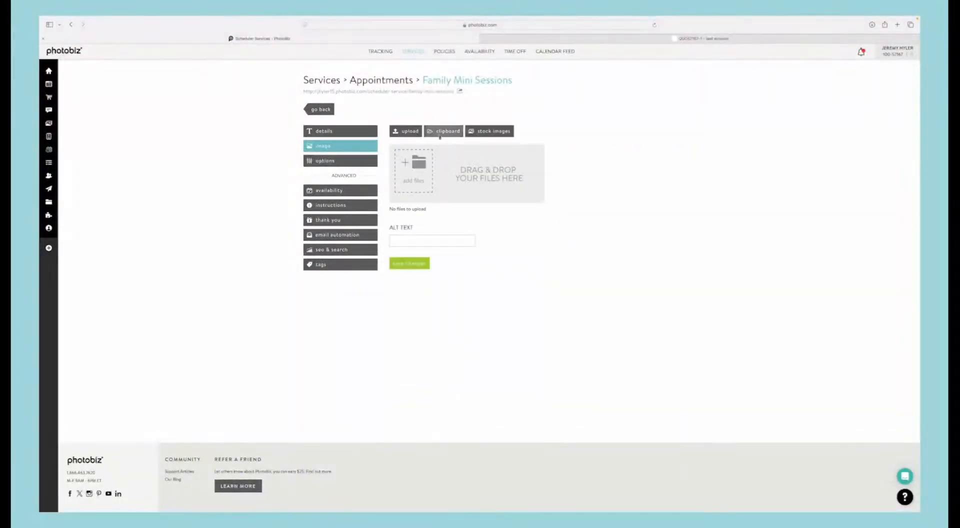
click(439, 134)
click(563, 211)
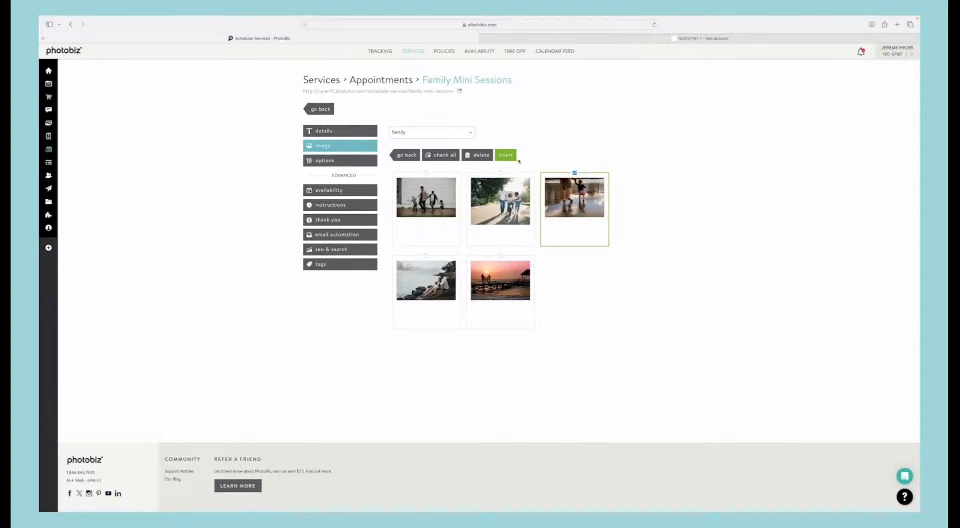
click(505, 155)
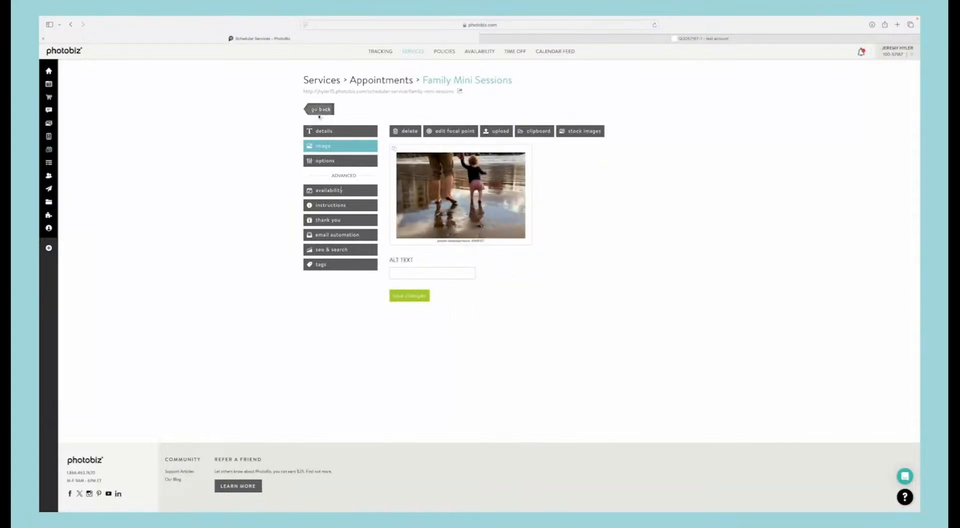
Step: Assign the Appointment Reminder & Testimonial email automation series to Family Mini Sessions and save the changes
click(339, 234)
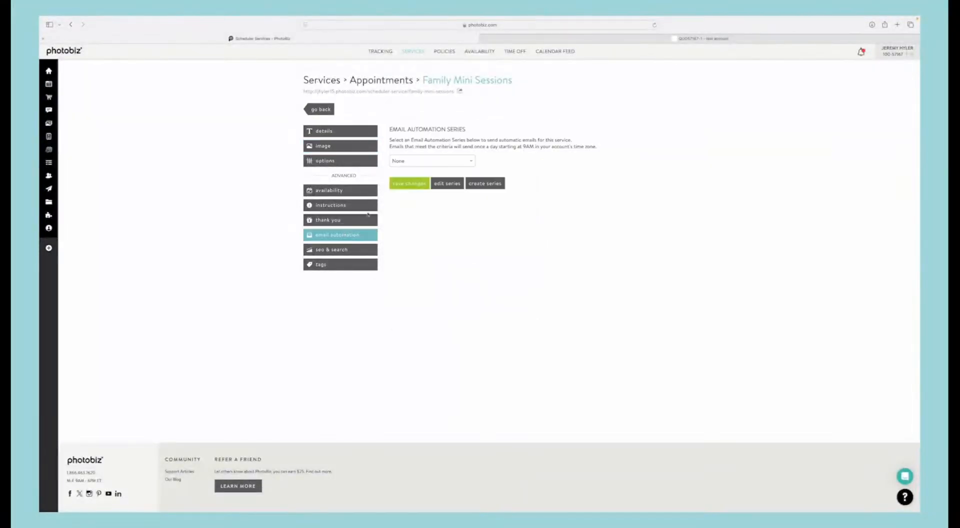
click(401, 161)
click(403, 176)
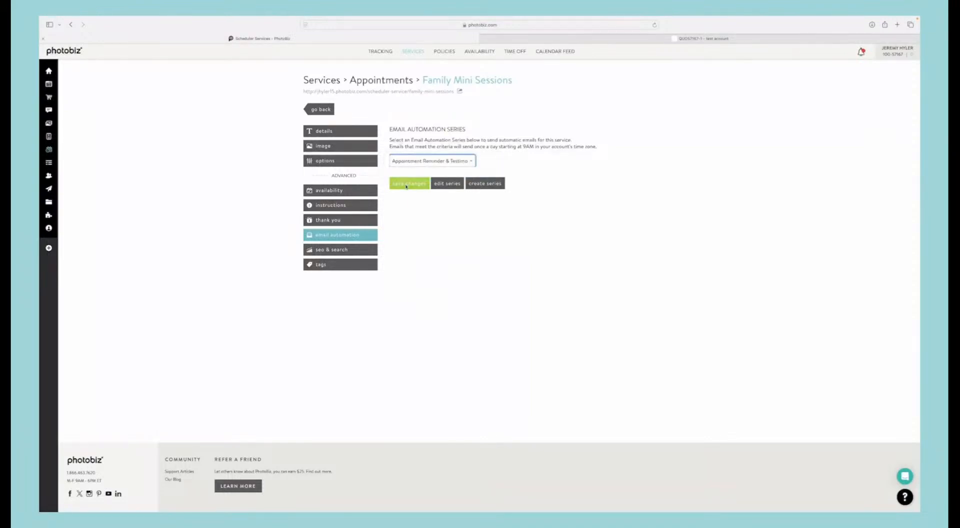
click(402, 183)
Step: Add the tag "mini sessions" to the Family Mini Sessions service, save it, and return to the appointments list
click(331, 265)
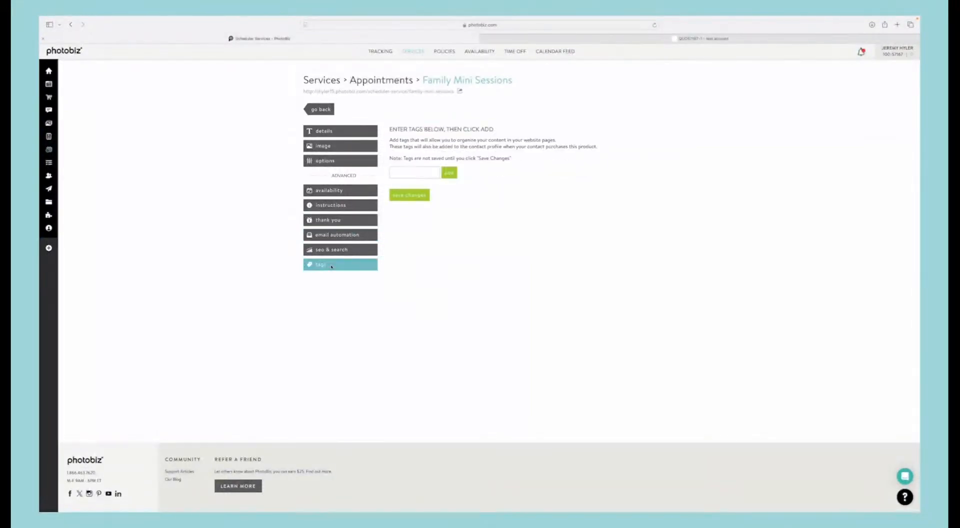
click(399, 173)
text(mini sessions)
click(449, 172)
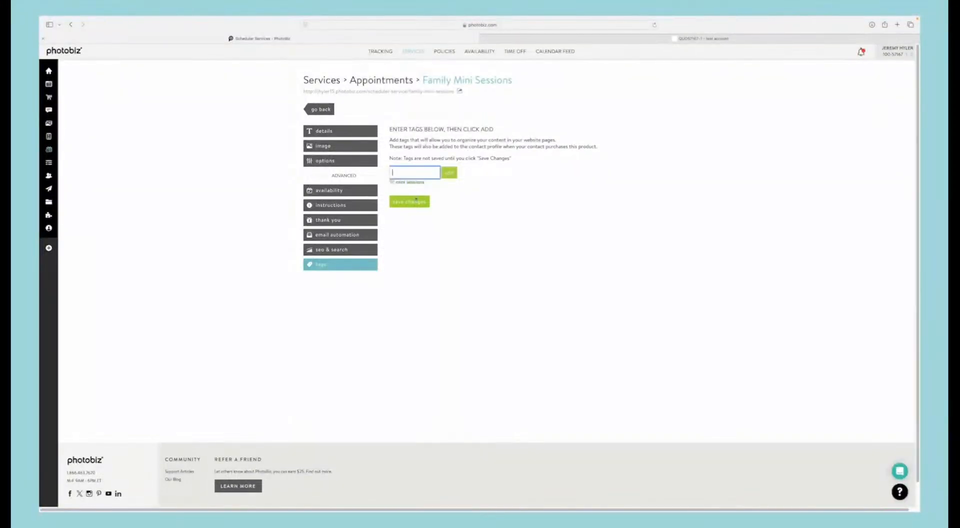
click(416, 200)
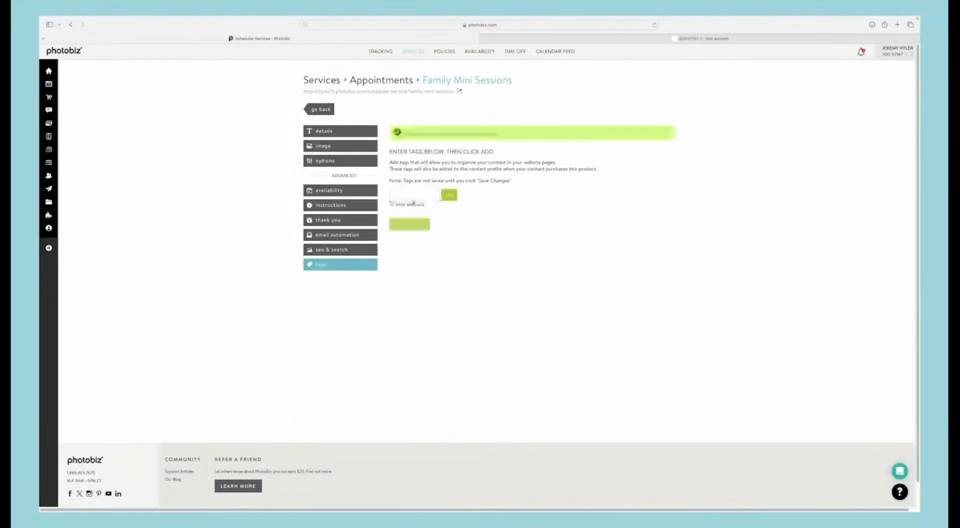
click(326, 109)
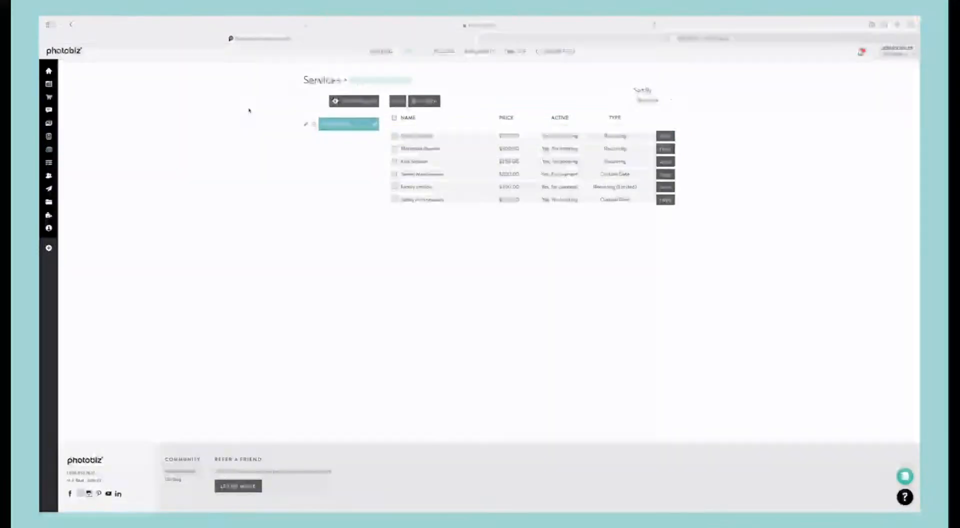
Step: Start a new page in the website builder using the Booking page design
mouse_move(48, 85)
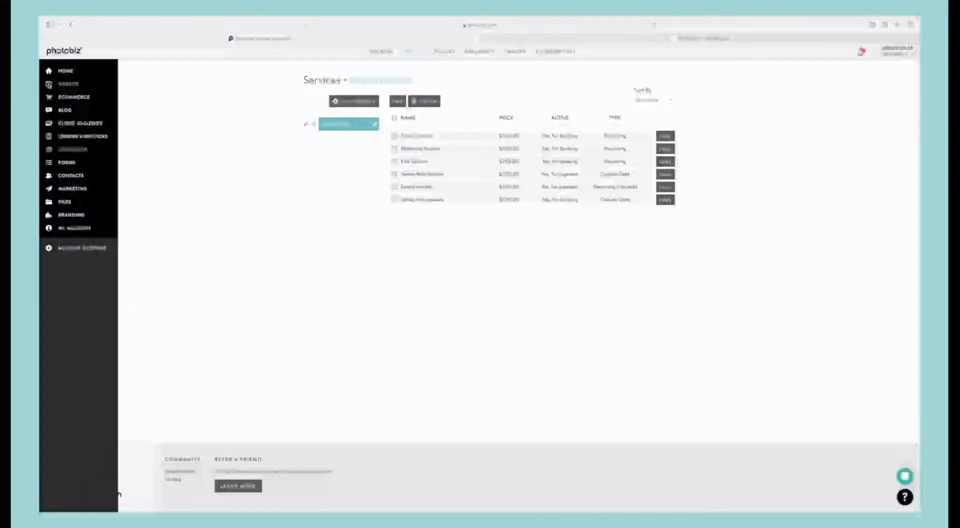
click(48, 84)
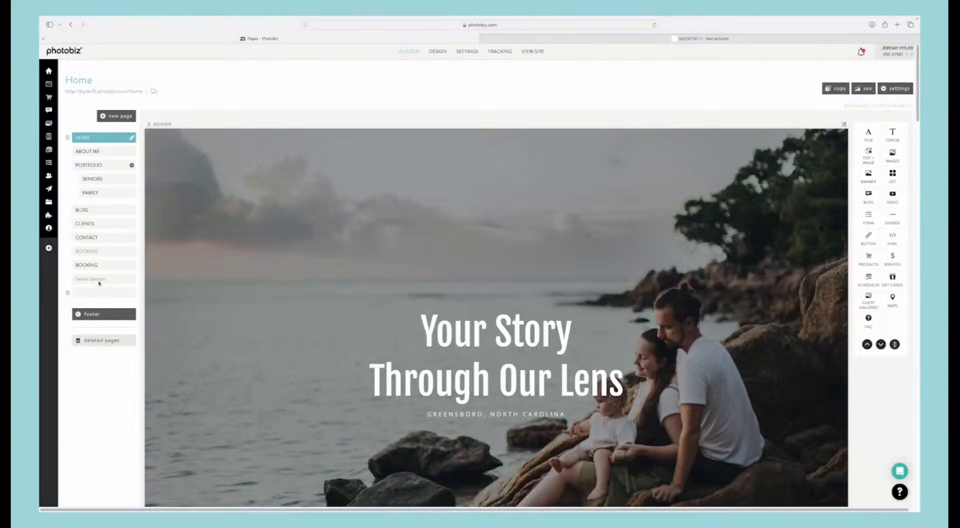
click(123, 118)
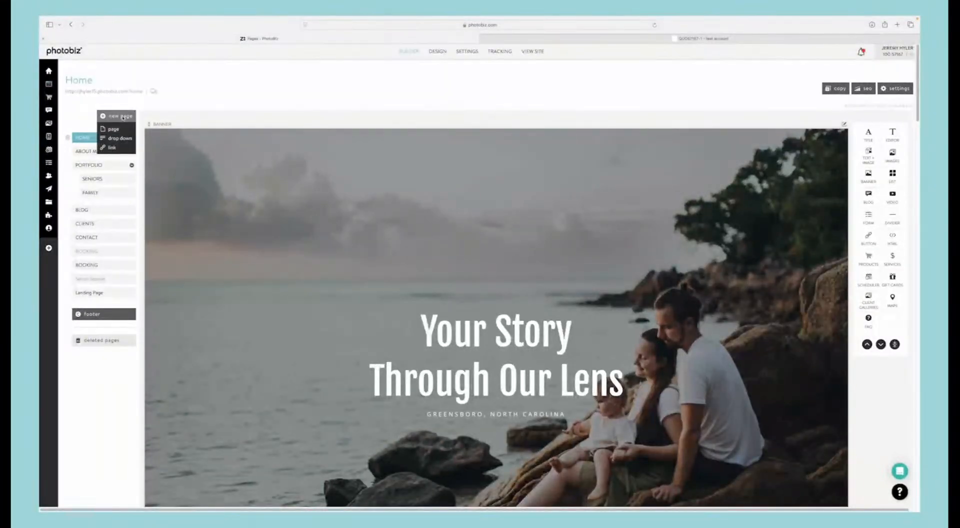
click(114, 129)
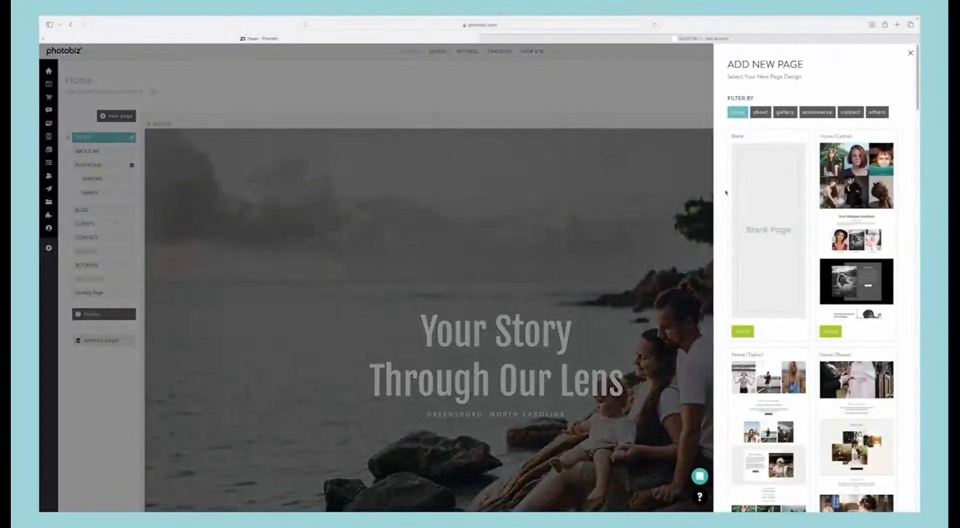
click(860, 115)
scroll(768, 360, down, 3)
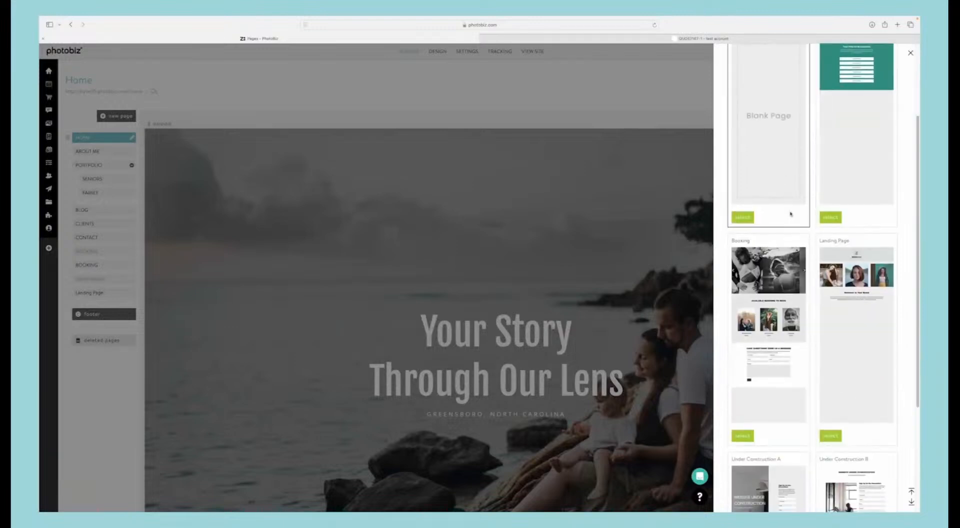
click(741, 388)
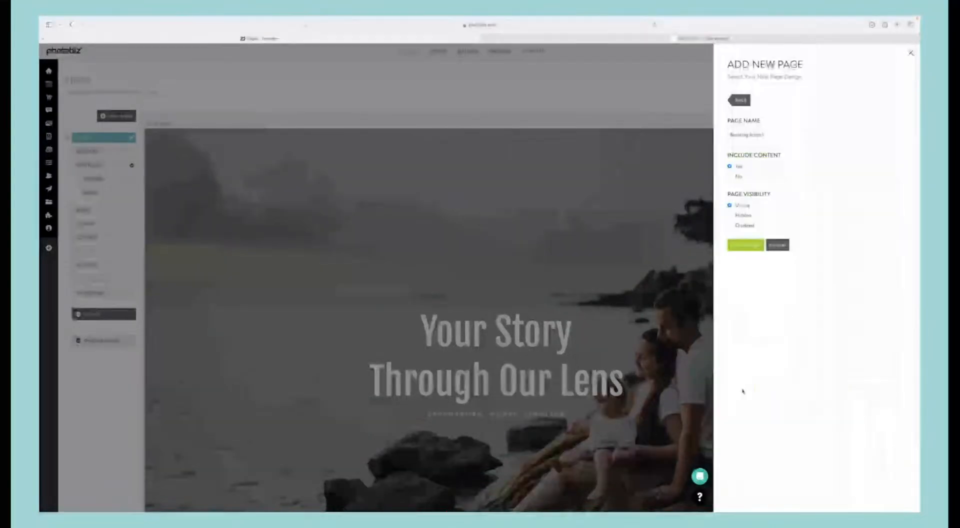
Step: Name the new booking page "Family Sessions" and create it as a visible page with its content included
triple_click(739, 135)
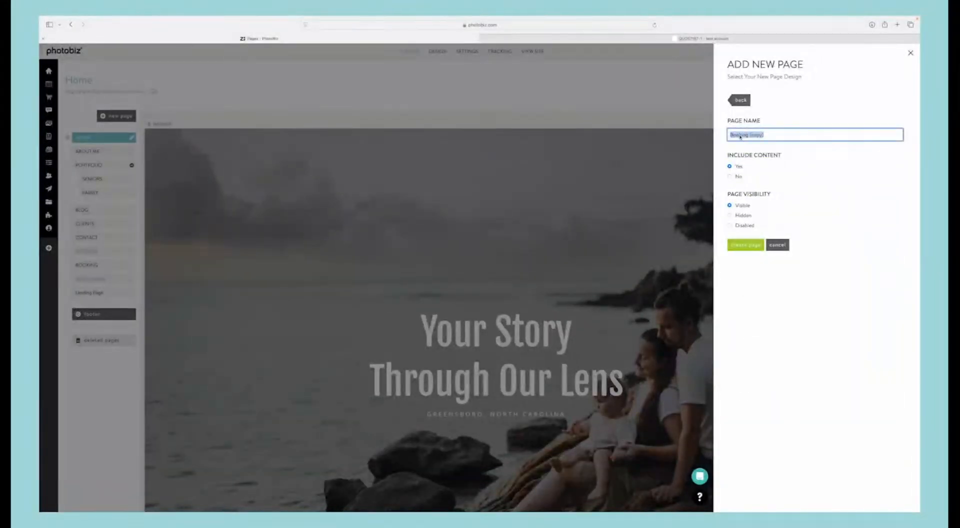
text(Book)
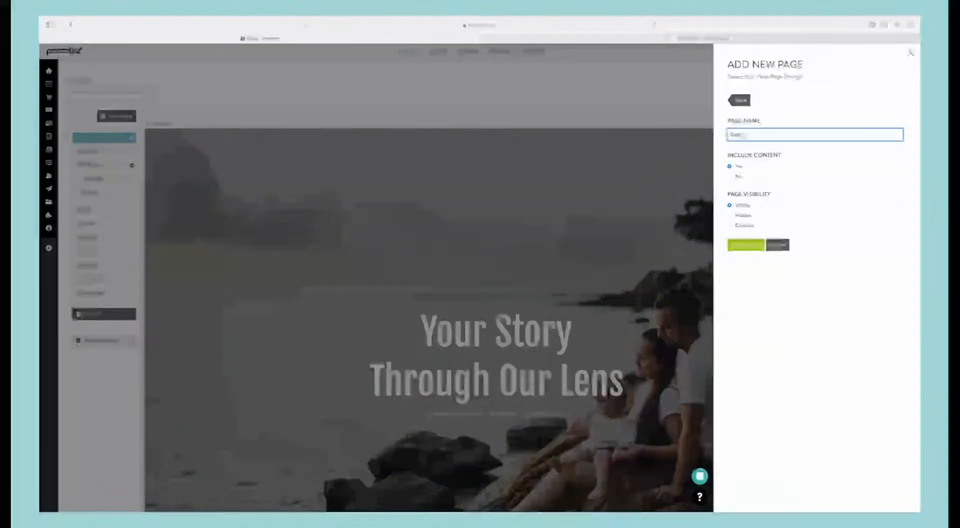
text(ly Session)
click(752, 248)
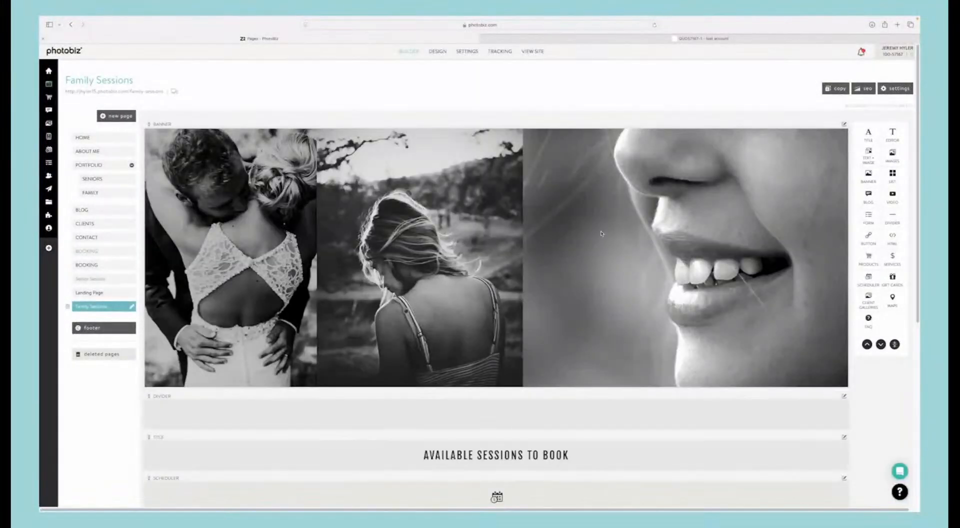
Step: Delete all the sample images from the new page's banner
scroll(567, 151, down, 1)
click(567, 152)
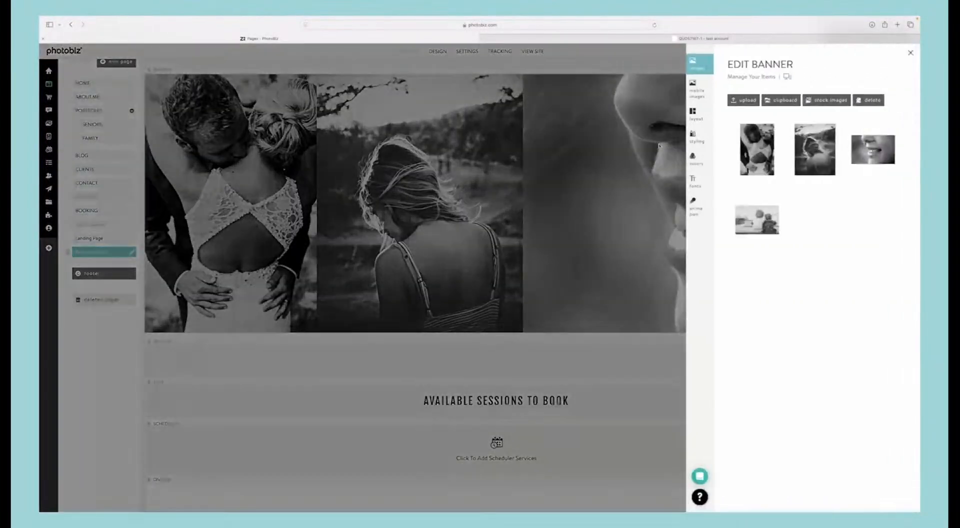
drag(883, 231, 756, 142)
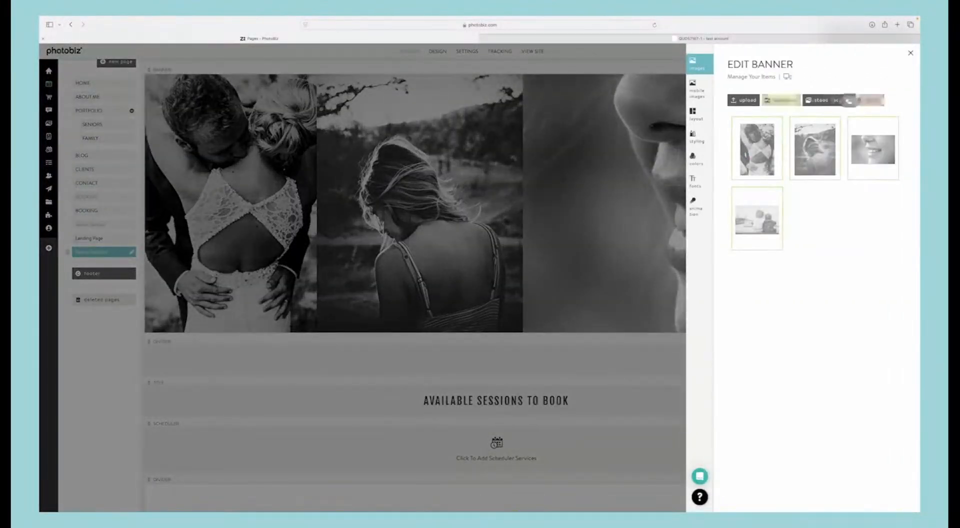
click(869, 100)
click(760, 106)
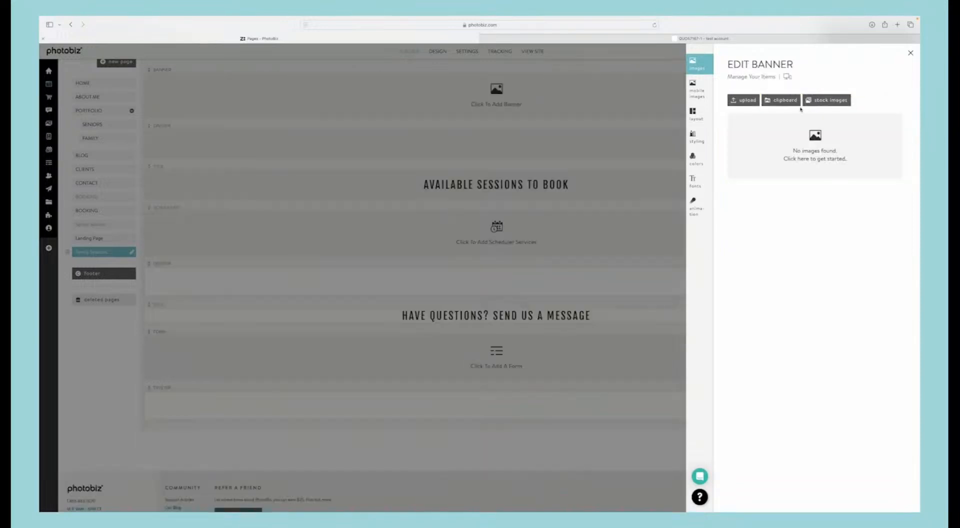
Step: Insert all five photos from the family clipboard folder into the banner and close the banner editor
click(788, 100)
click(755, 136)
click(874, 137)
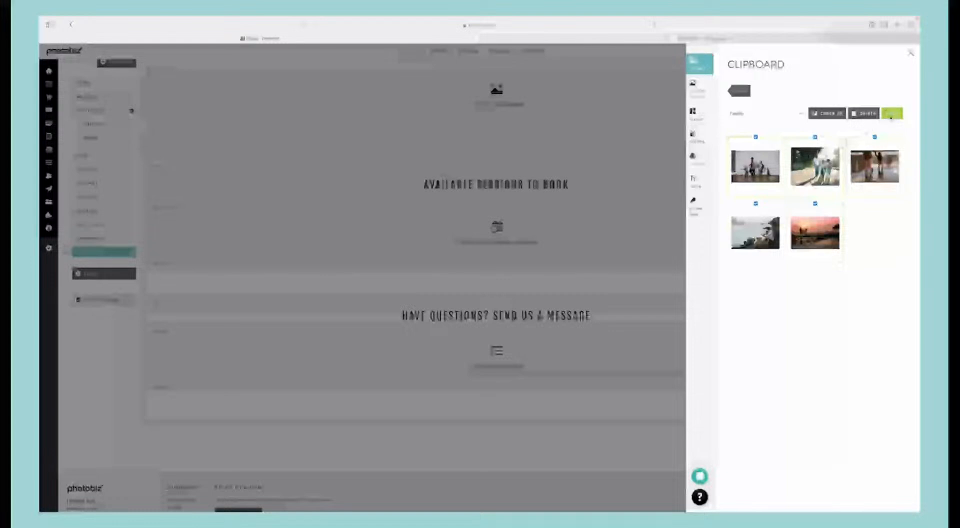
click(892, 113)
click(482, 210)
Step: Set the page's scheduler block to custom scheduler services and add the Family session from the Appointments category
scroll(556, 236, down, 4)
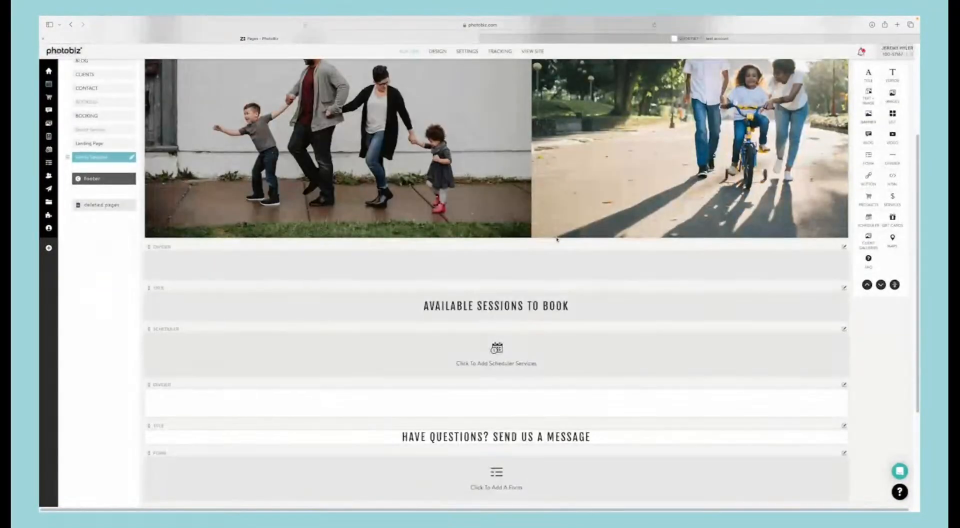
scroll(512, 261, down, 1)
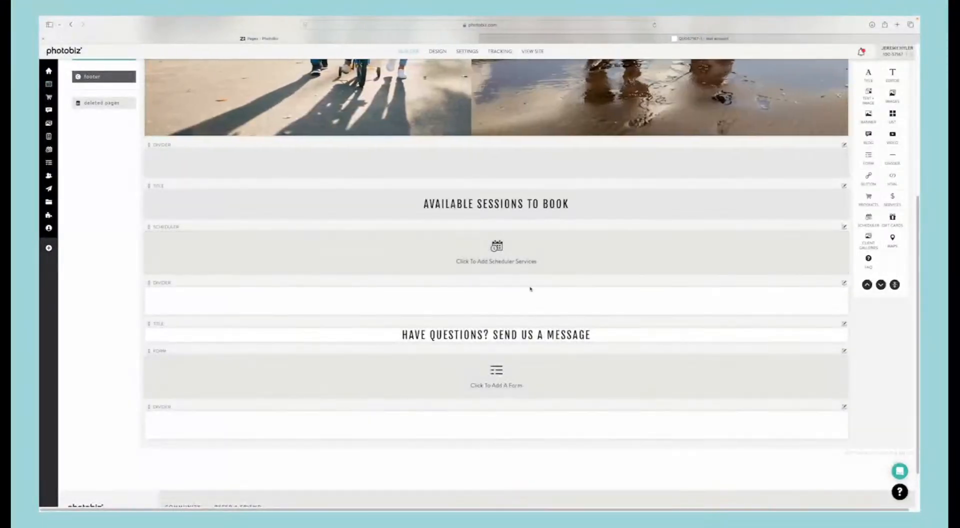
scroll(528, 287, down, 3)
scroll(528, 288, up, 3)
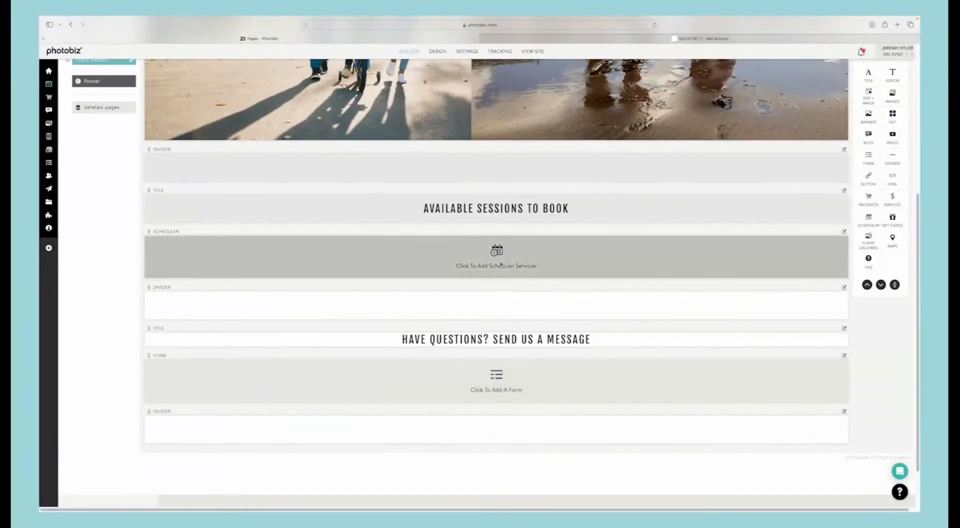
click(501, 263)
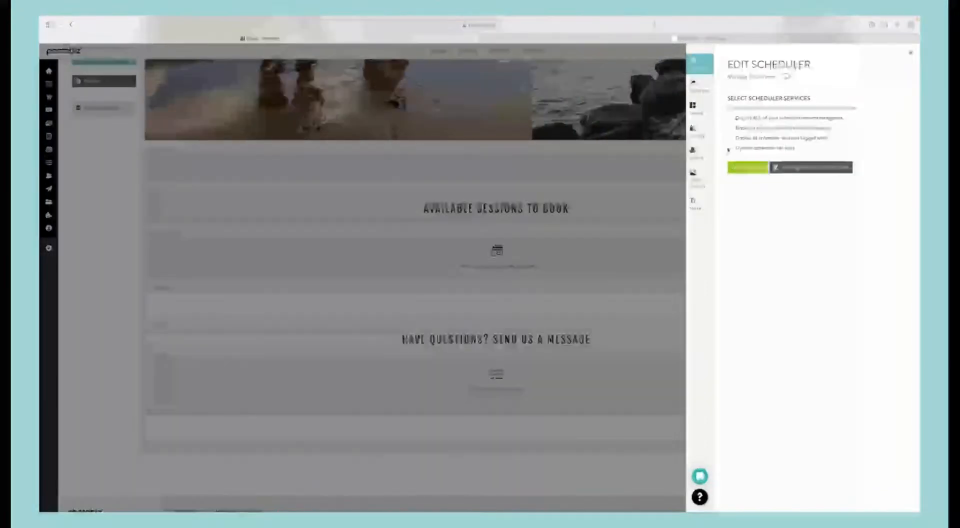
click(729, 148)
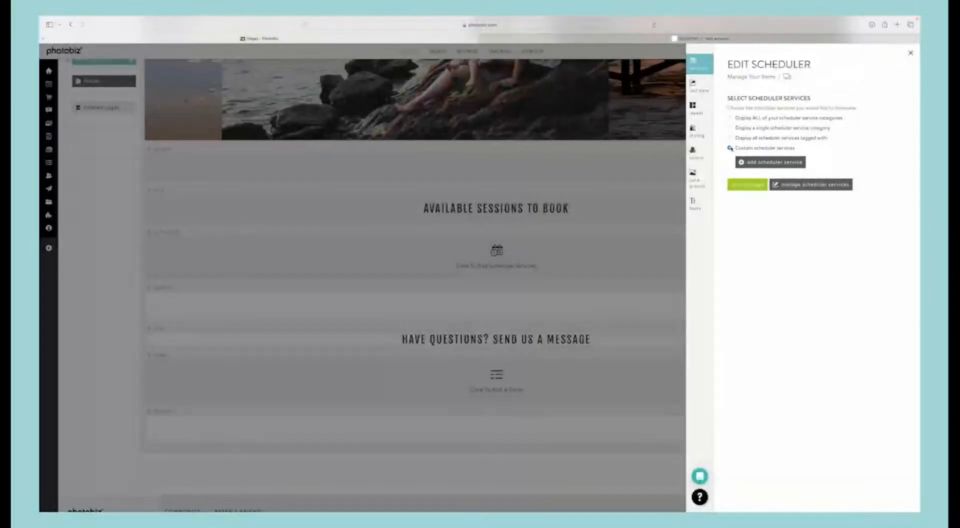
click(751, 163)
click(773, 179)
click(827, 180)
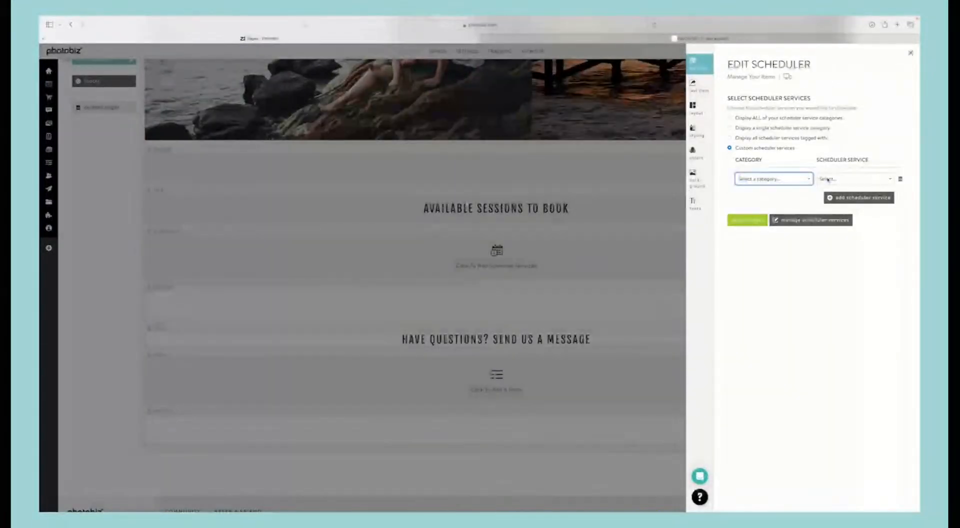
click(843, 220)
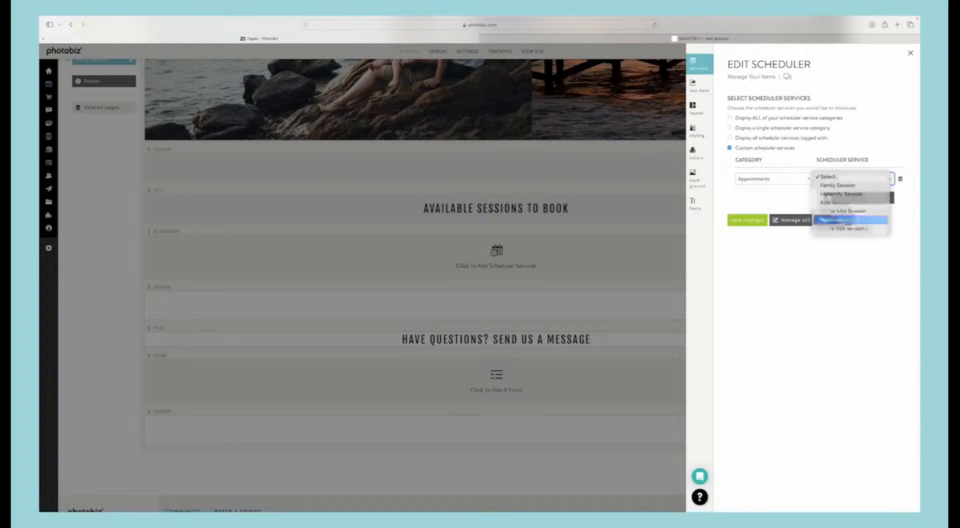
Step: Add the family mini sessions from the Appointments category as a second scheduler service and save the block
click(828, 198)
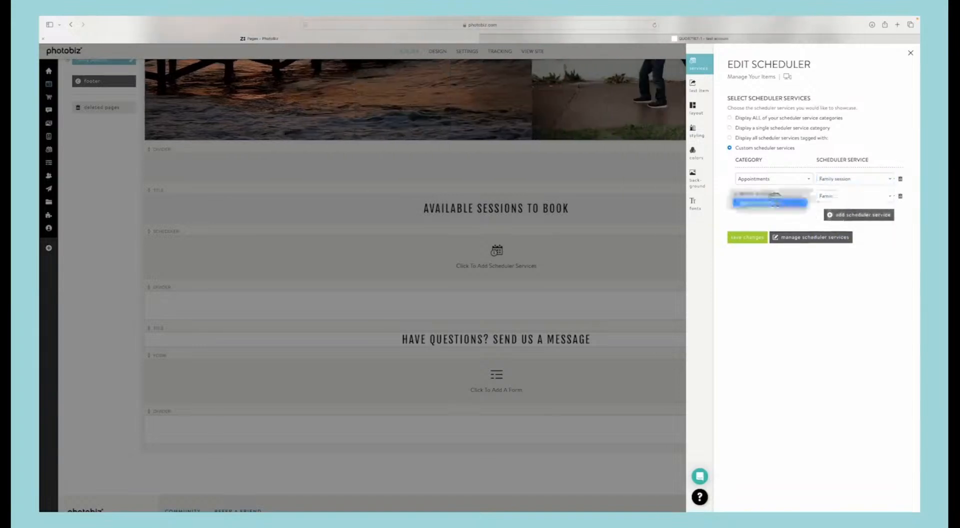
click(830, 196)
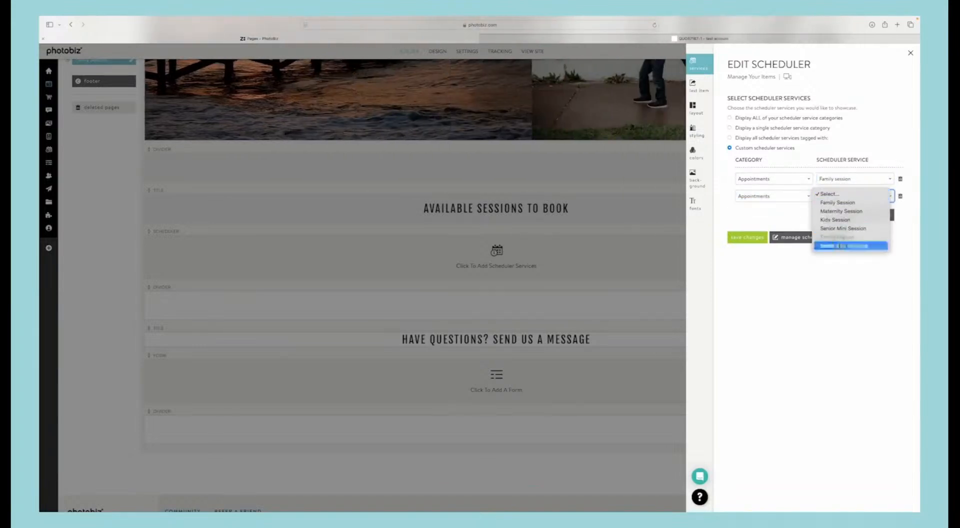
click(843, 245)
click(755, 238)
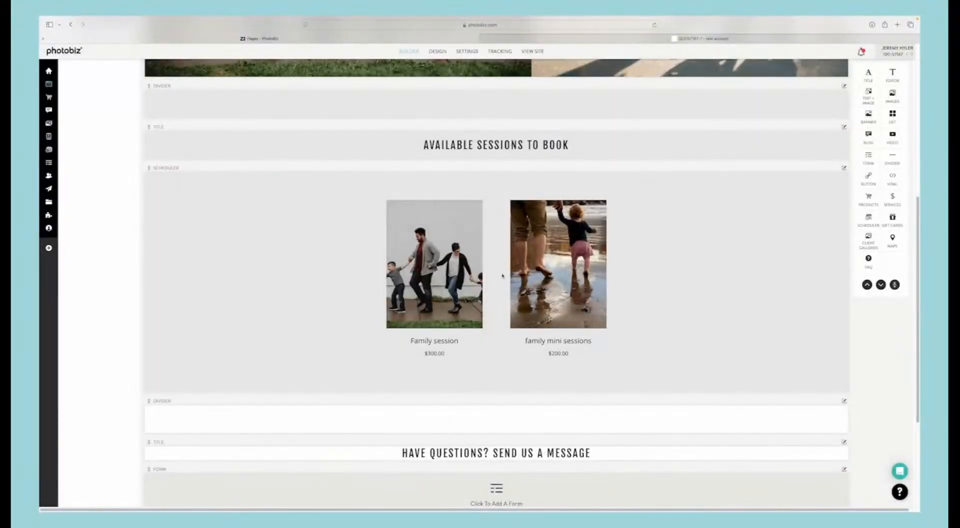
Step: View the live Family Sessions page and open the Family session from its available sessions
scroll(502, 276, up, 7)
click(118, 92)
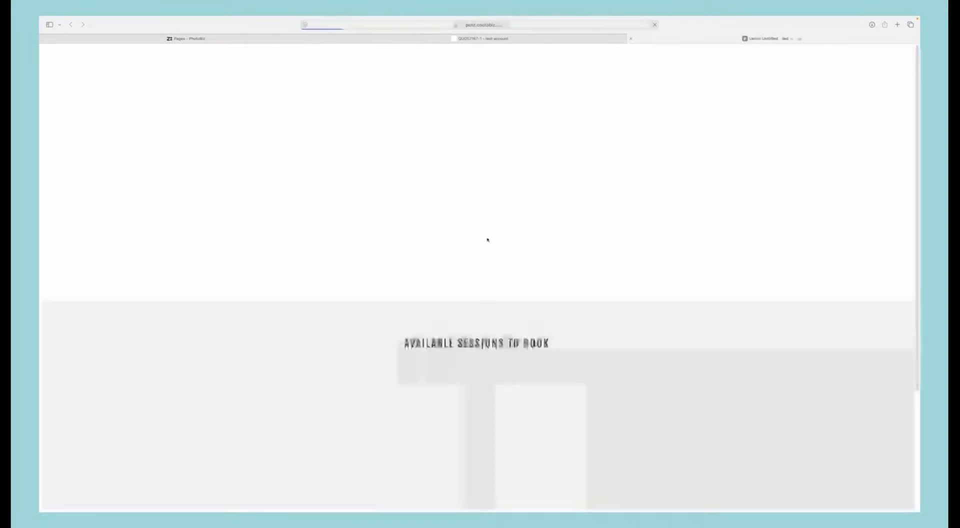
scroll(487, 240, down, 2)
scroll(433, 240, down, 1)
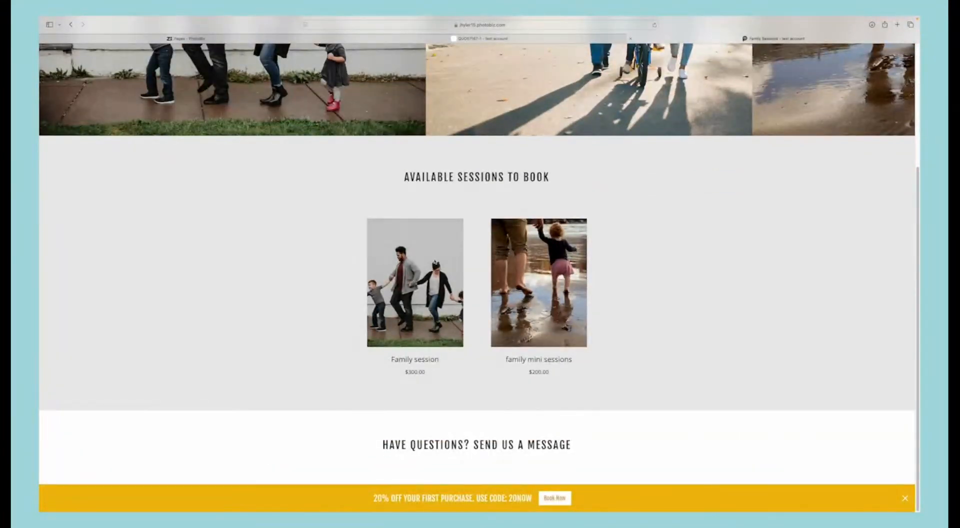
click(416, 255)
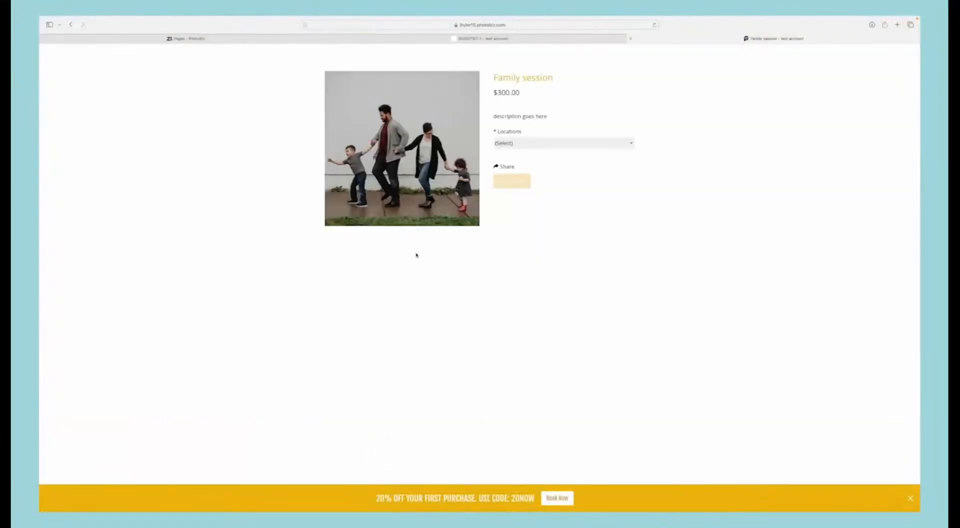
Step: Choose the Mountains (+$20.00) location for the Family session and start scheduling it
click(522, 143)
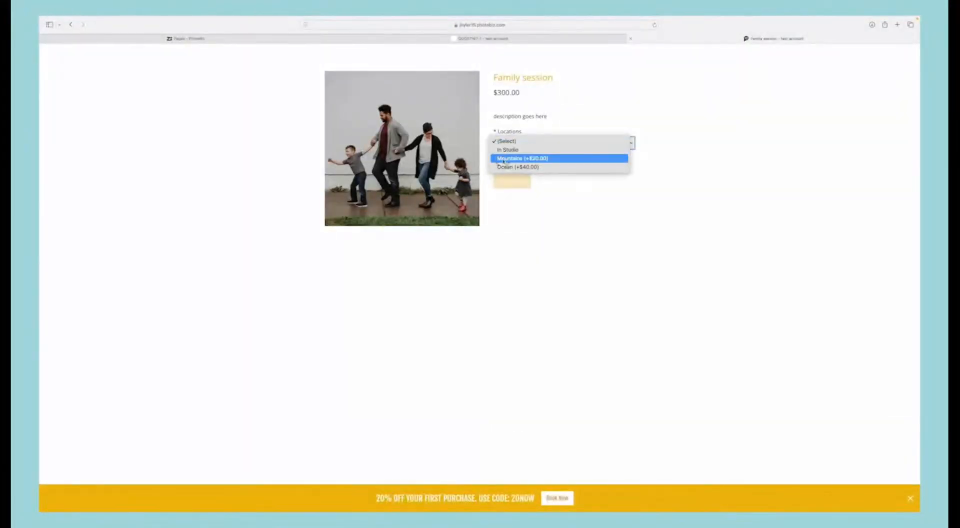
click(524, 151)
click(523, 144)
click(544, 184)
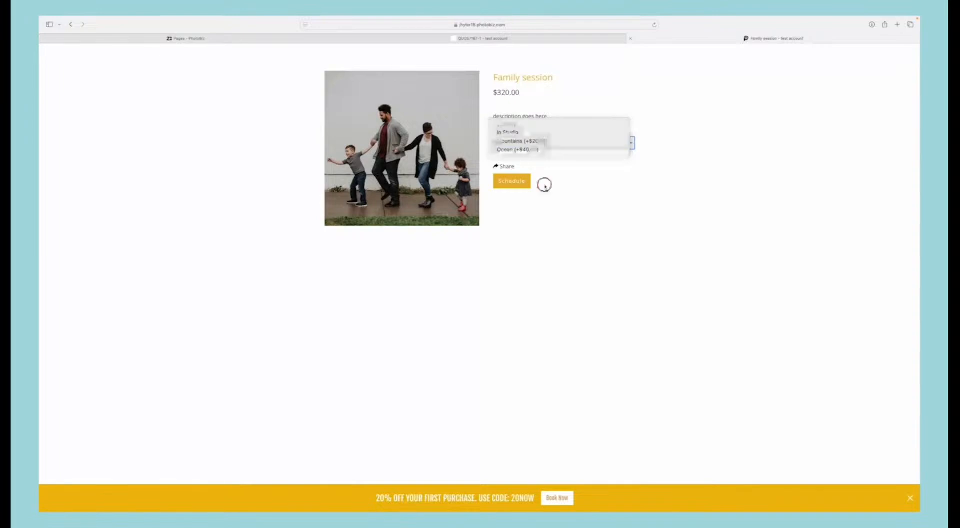
click(516, 183)
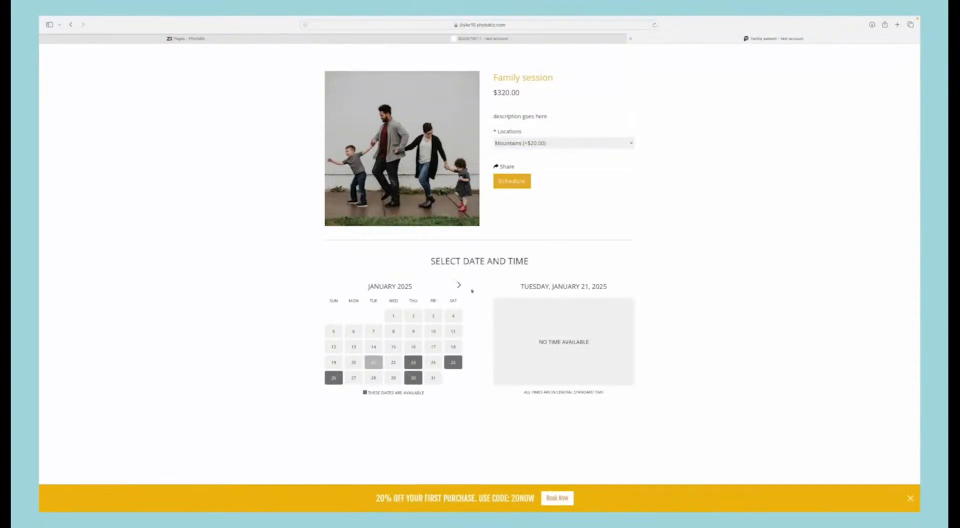
Step: Check the available January and February dates and select Saturday, February 15, 2025 at 8:00 AM
click(414, 377)
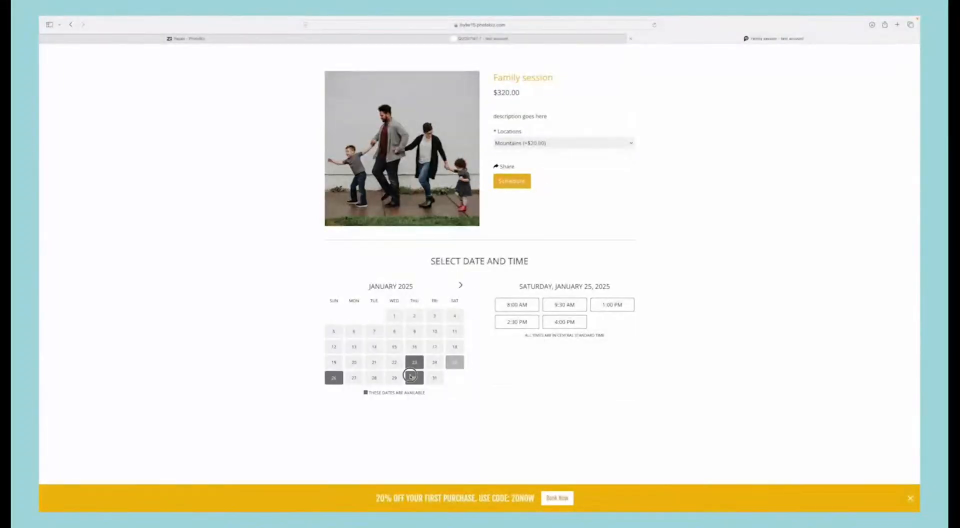
click(334, 377)
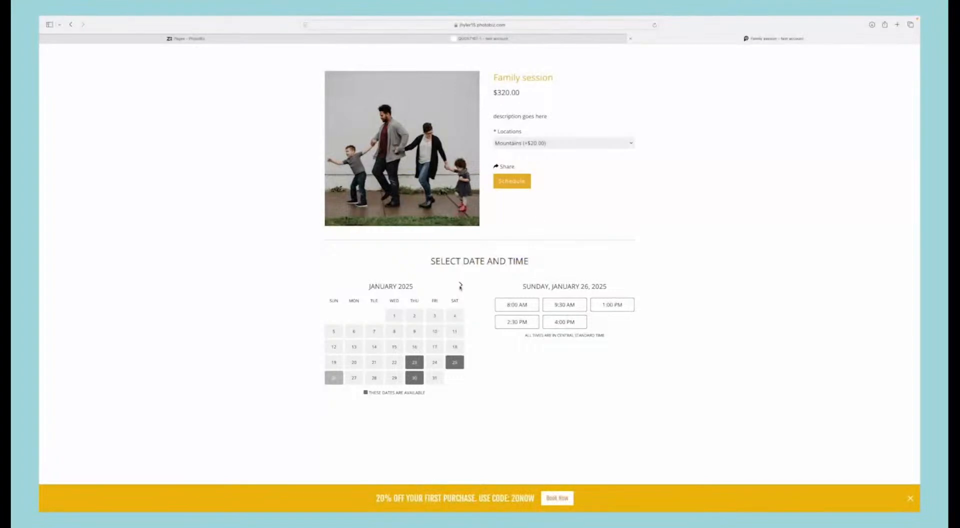
click(460, 285)
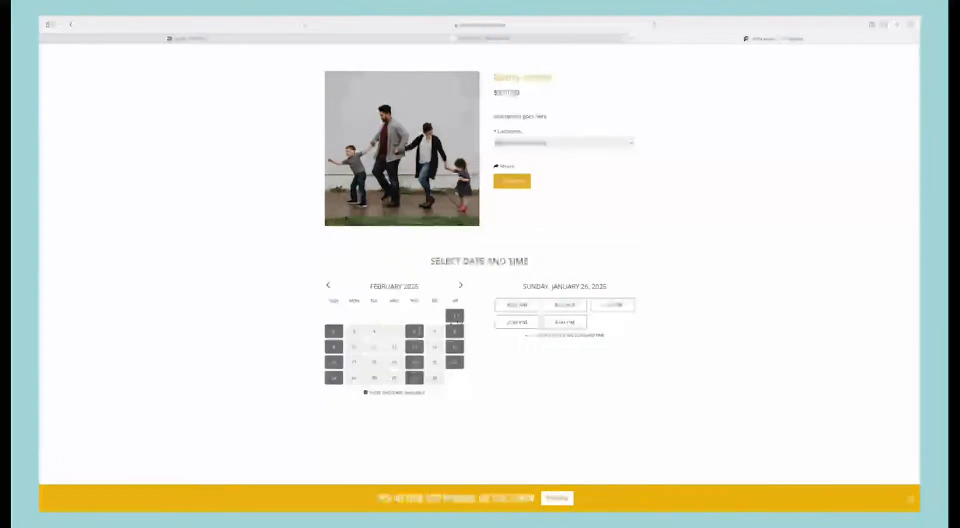
click(456, 319)
click(461, 358)
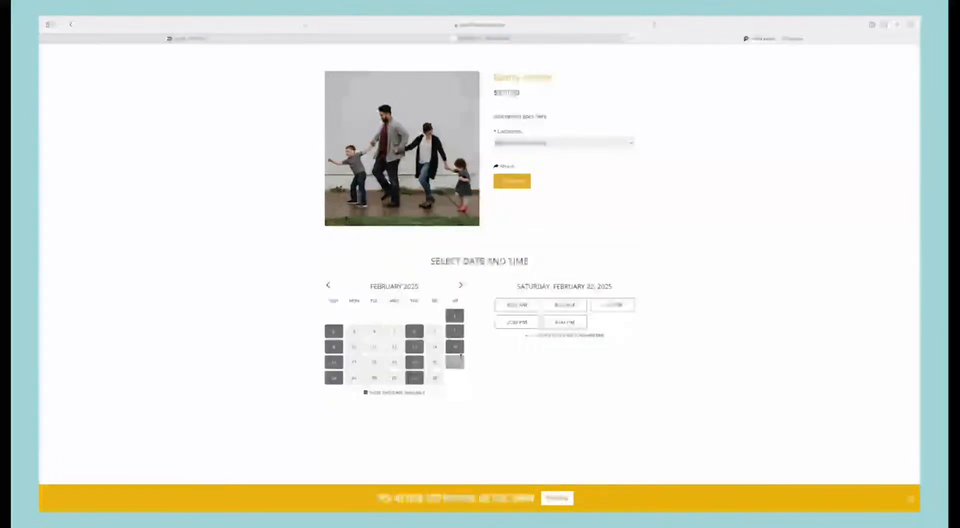
click(455, 346)
click(516, 304)
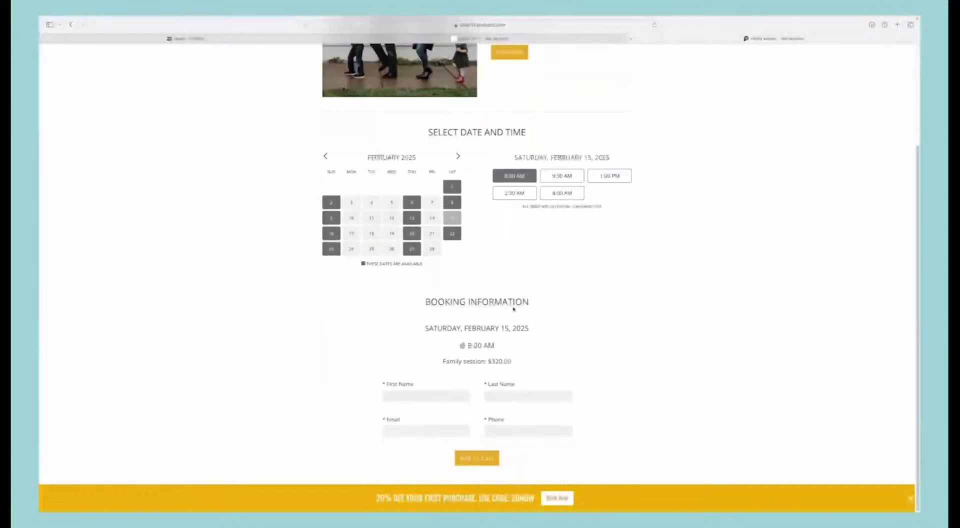
Step: Fill in the customer's first and last name in the booking information
click(440, 396)
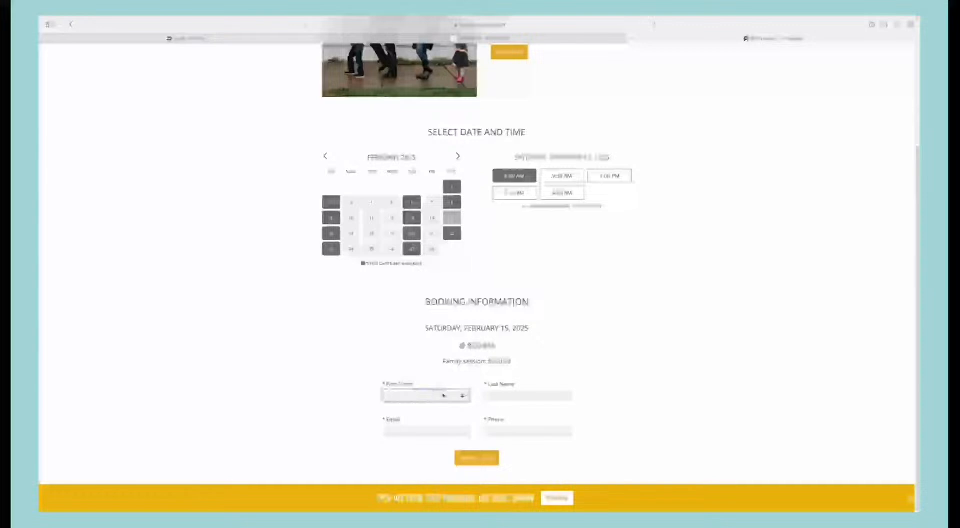
text(Jeneme)
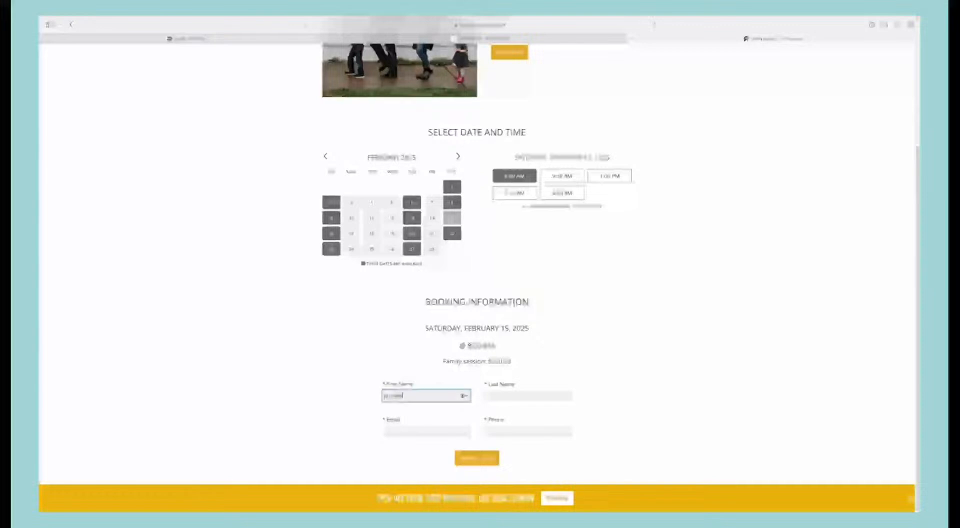
key(BackSpace)
text(y)
click(498, 393)
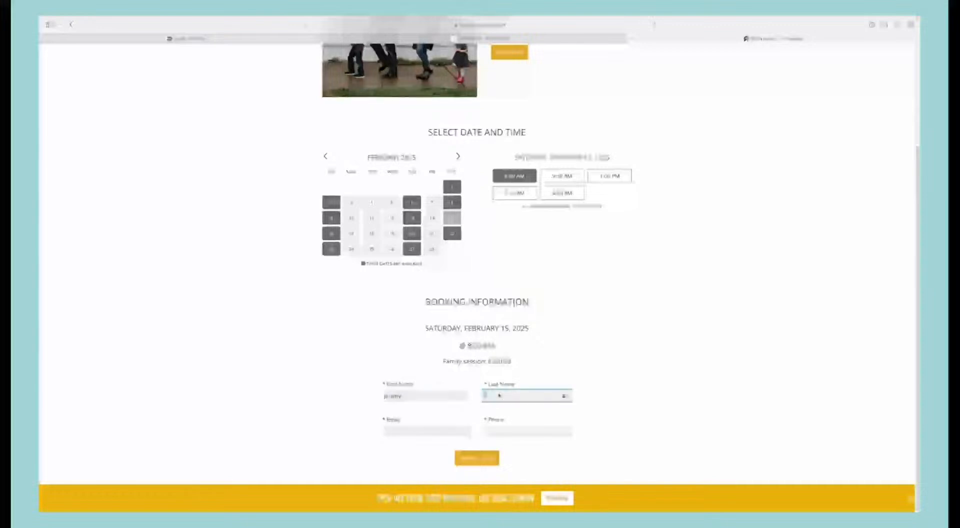
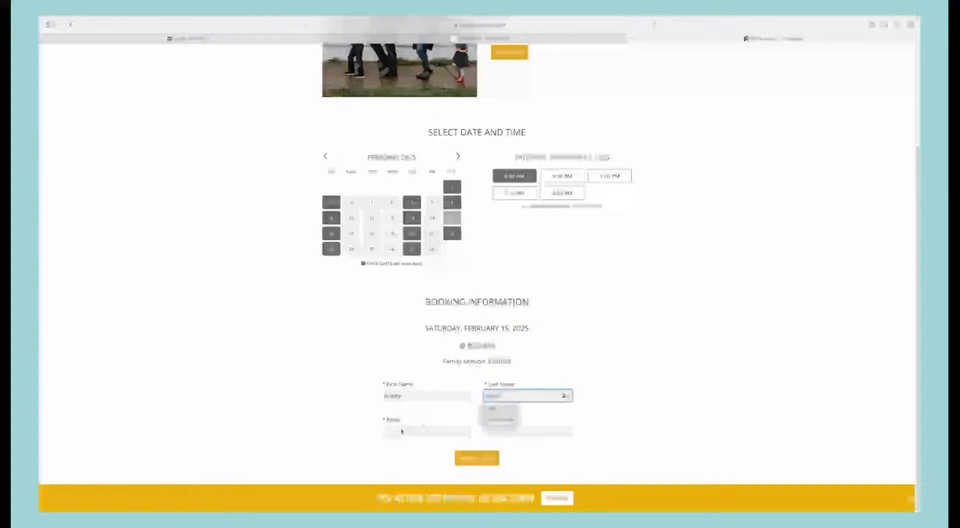
Step: Enter the customer's e-mail and phone number in the booking information and add the session to the cart
click(400, 431)
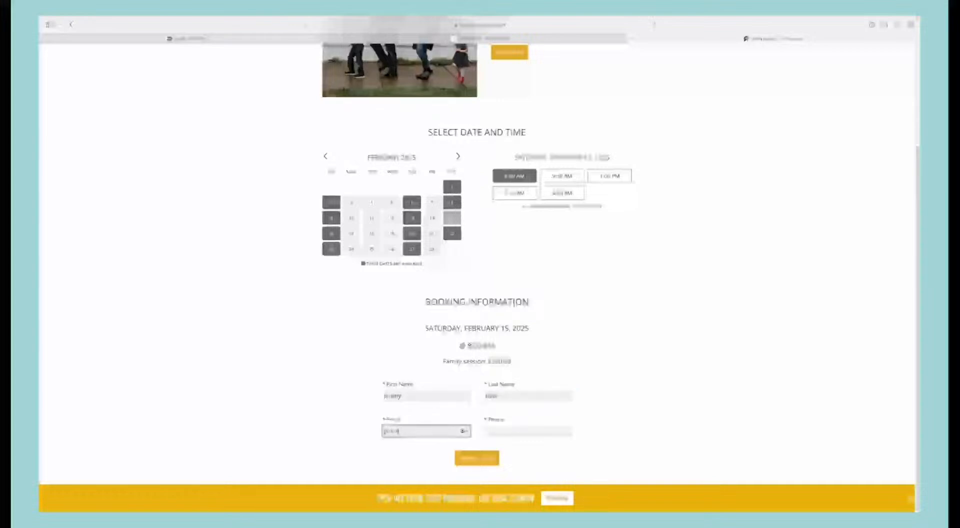
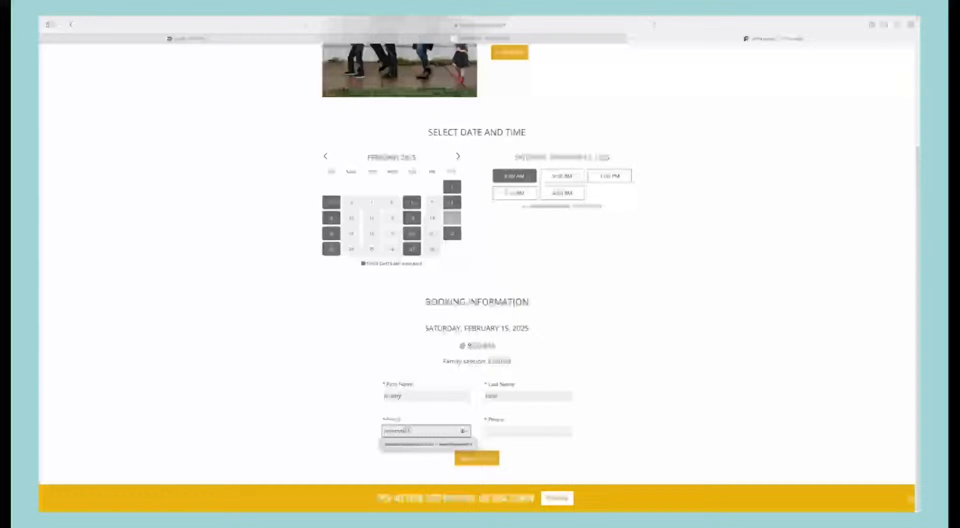
click(401, 443)
click(493, 430)
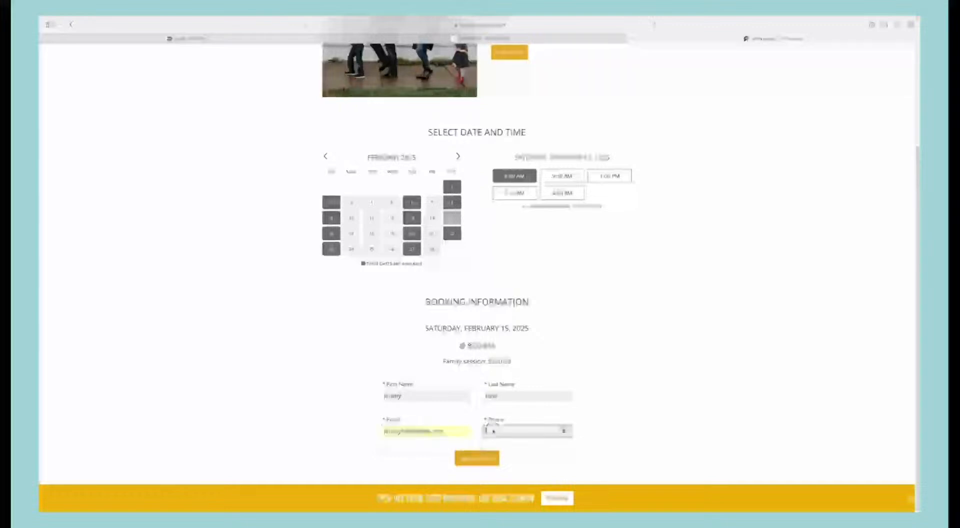
click(490, 430)
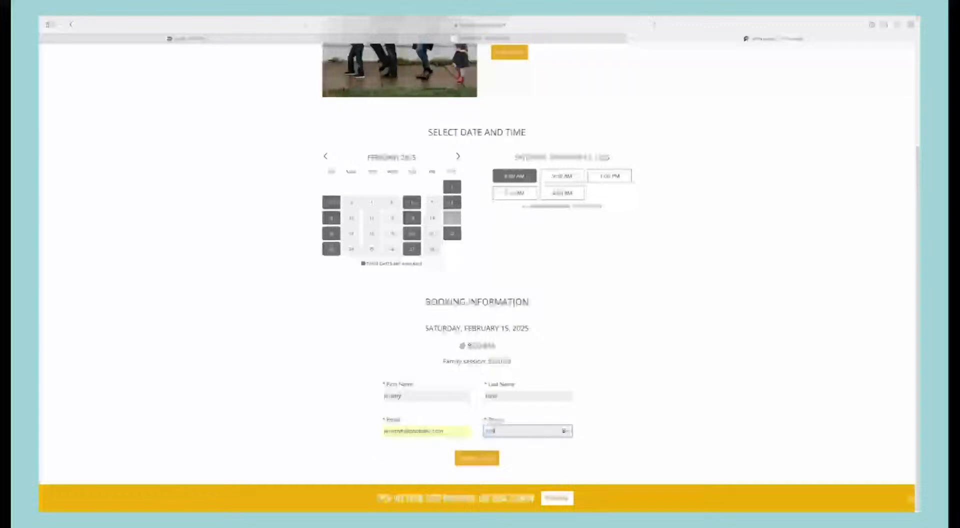
text(4444444)
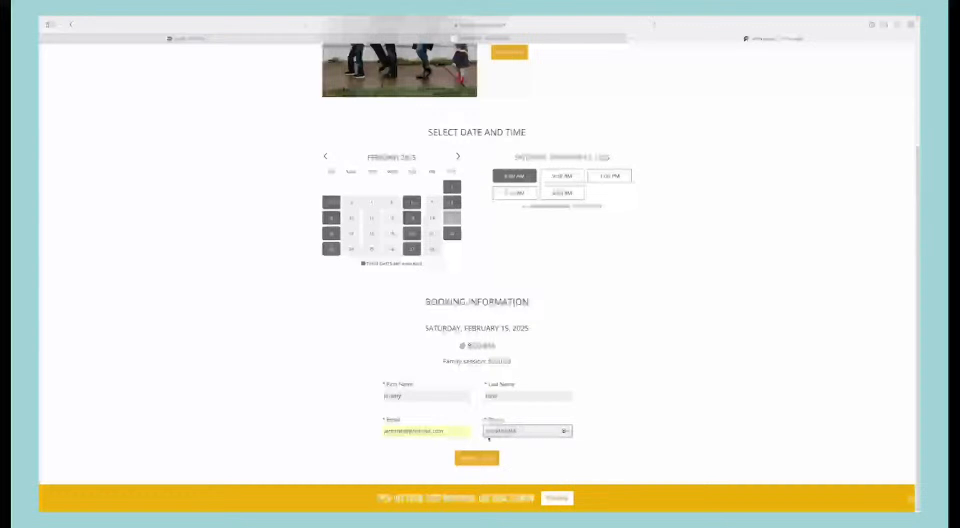
click(485, 458)
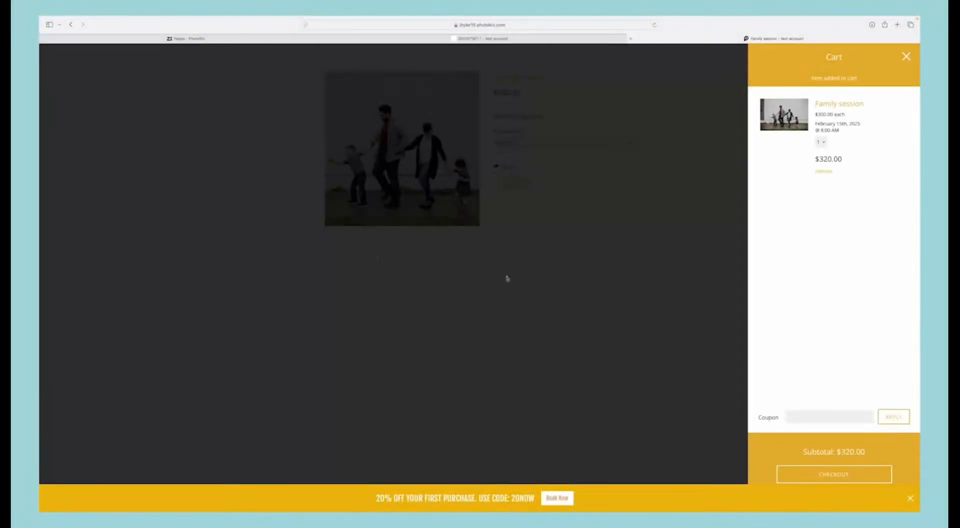
Step: Apply the coupon code 20now to the cart
click(807, 416)
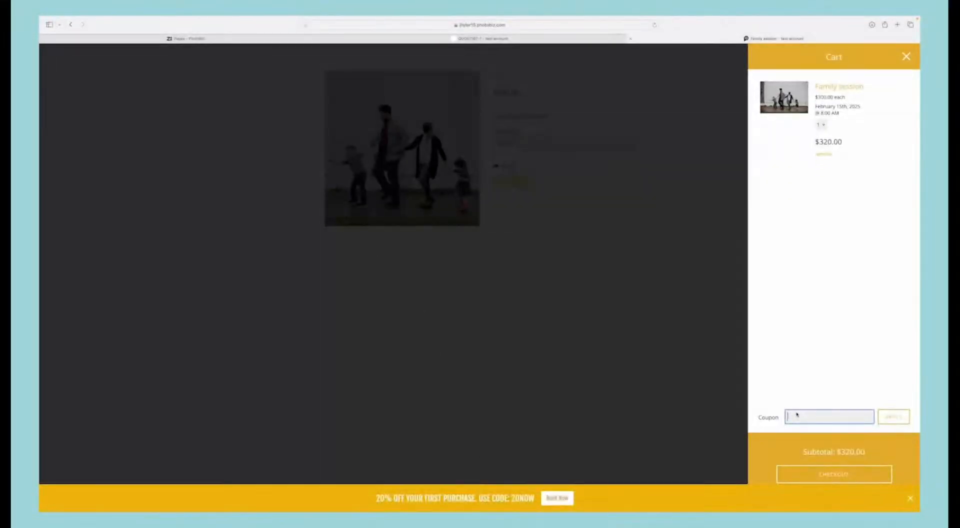
text(sa)
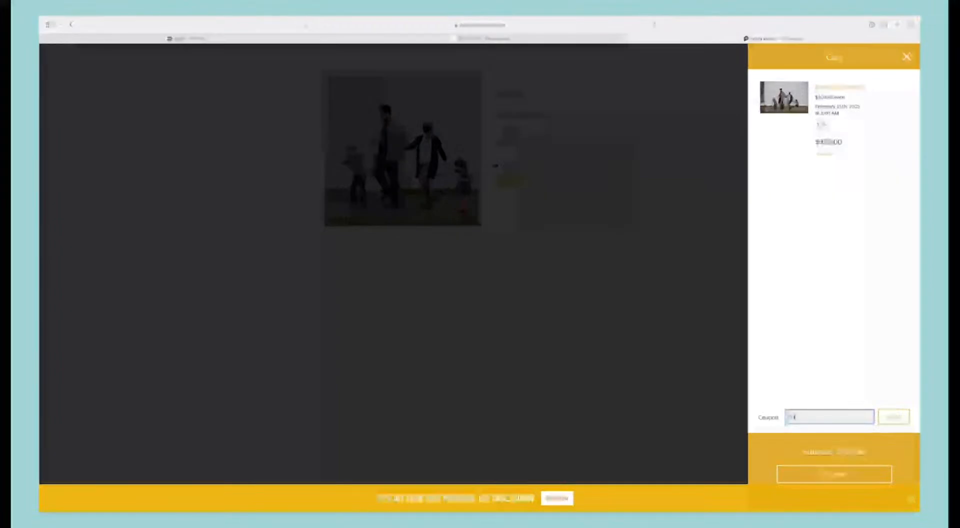
key(BackSpace)
key(BackSpace)
text(save)
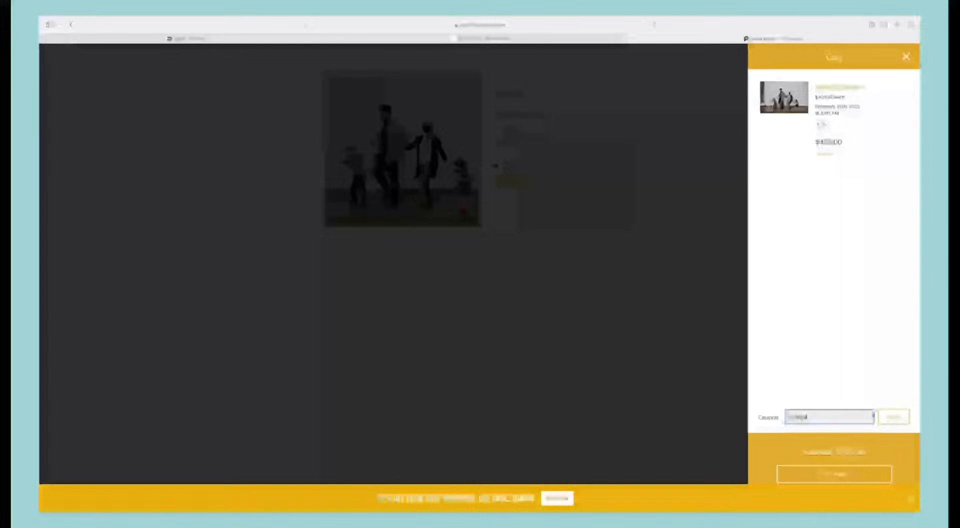
click(888, 419)
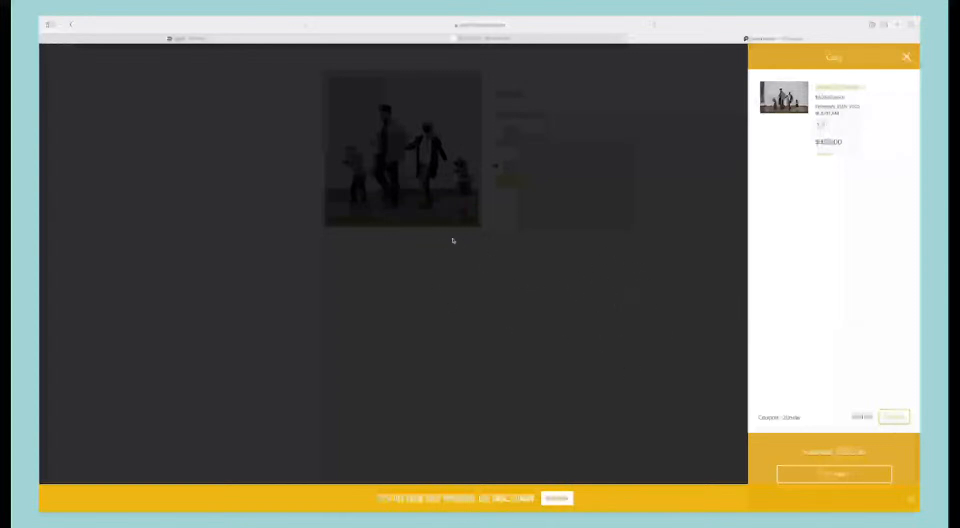
Step: Leave the cart, open the family mini sessions service and select Saturday, January 25, 2025 at 11:15 AM in its scheduler
click(520, 305)
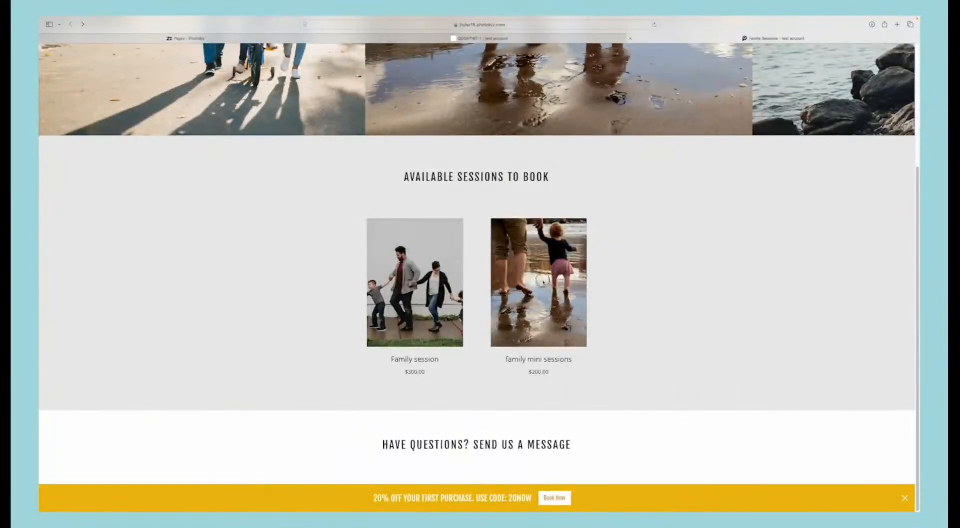
click(520, 269)
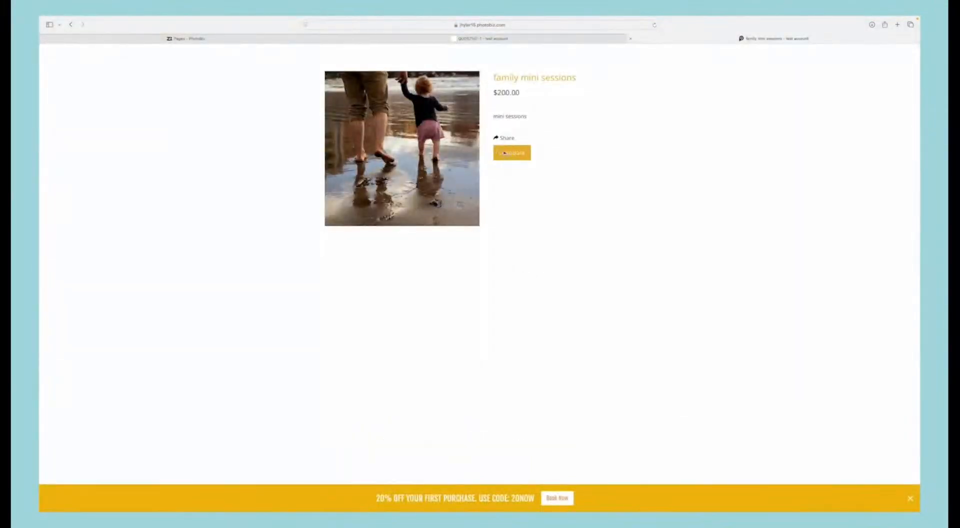
click(504, 152)
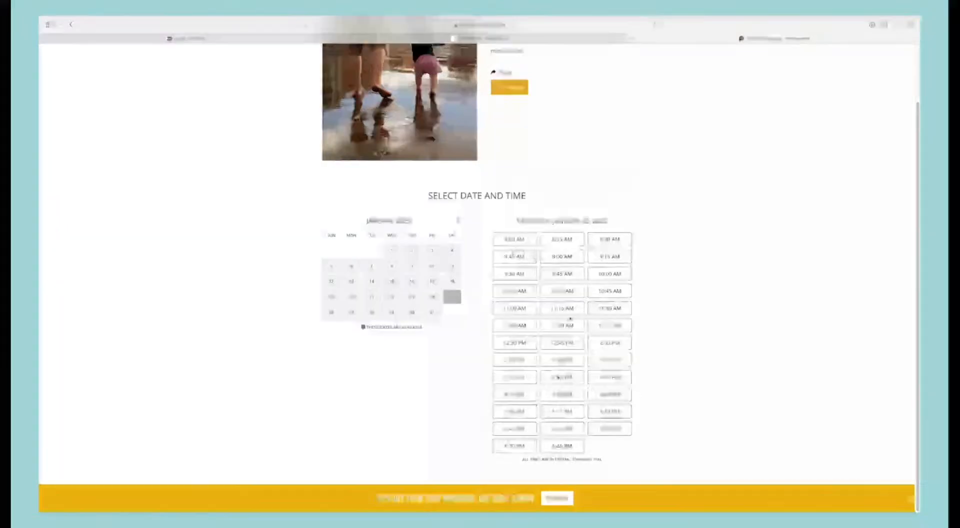
click(570, 312)
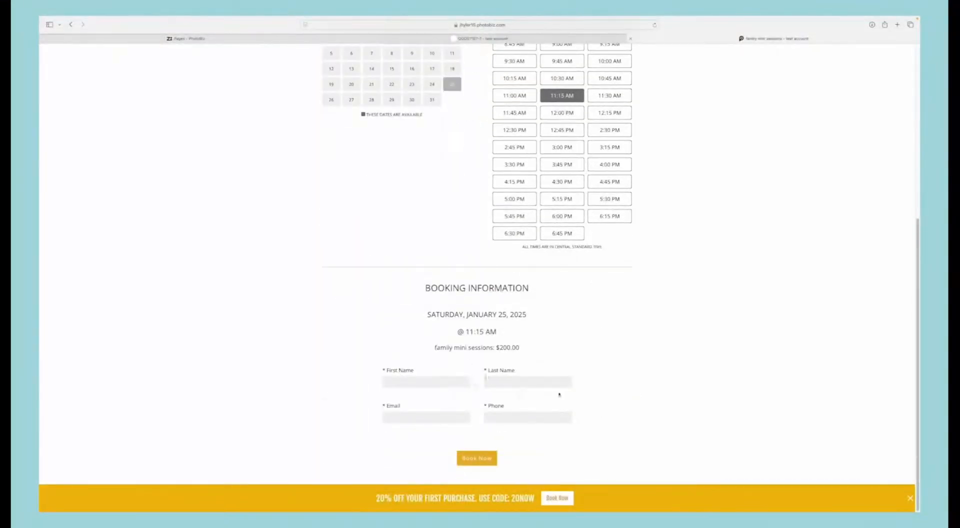
Step: Review the mini session's time slots and booking form, return to the Family Sessions page and dismiss the 20% off pop-up
scroll(559, 395, up, 6)
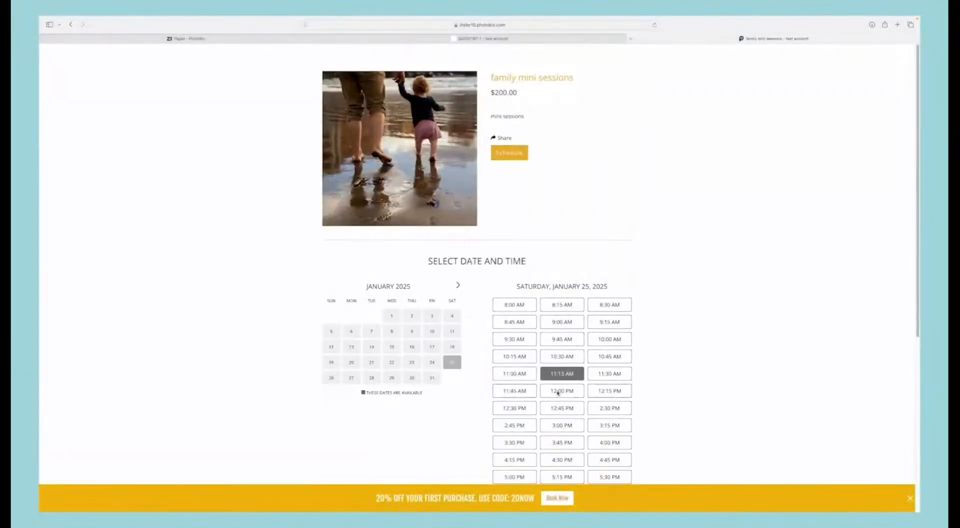
scroll(536, 279, down, 2)
scroll(455, 270, up, 2)
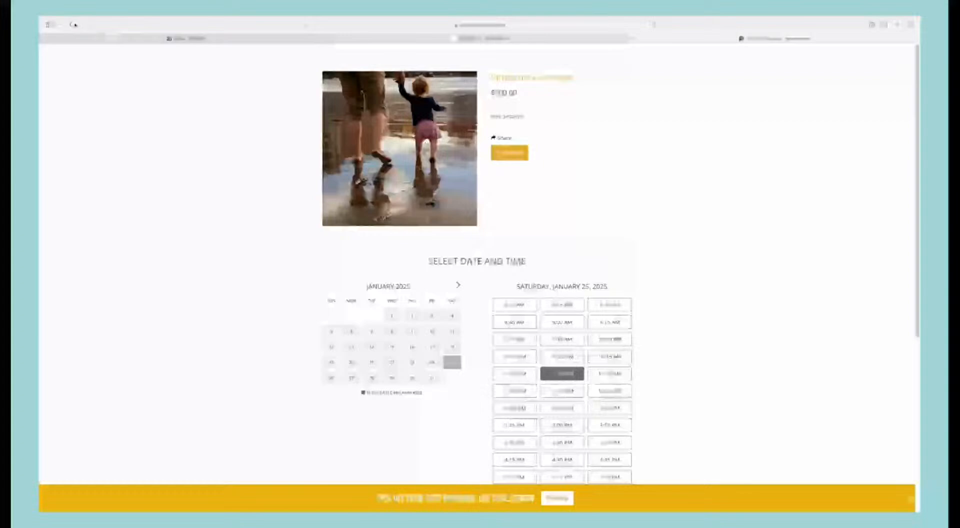
click(70, 25)
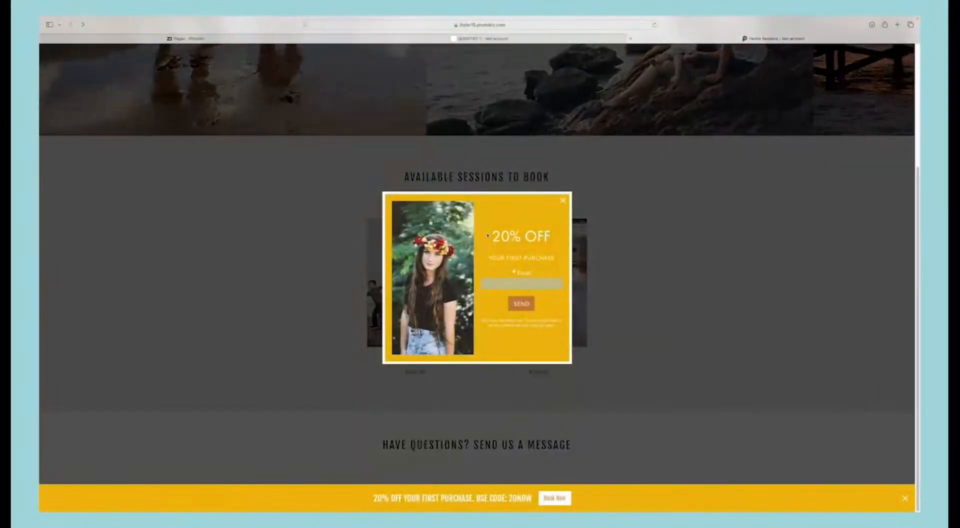
click(563, 202)
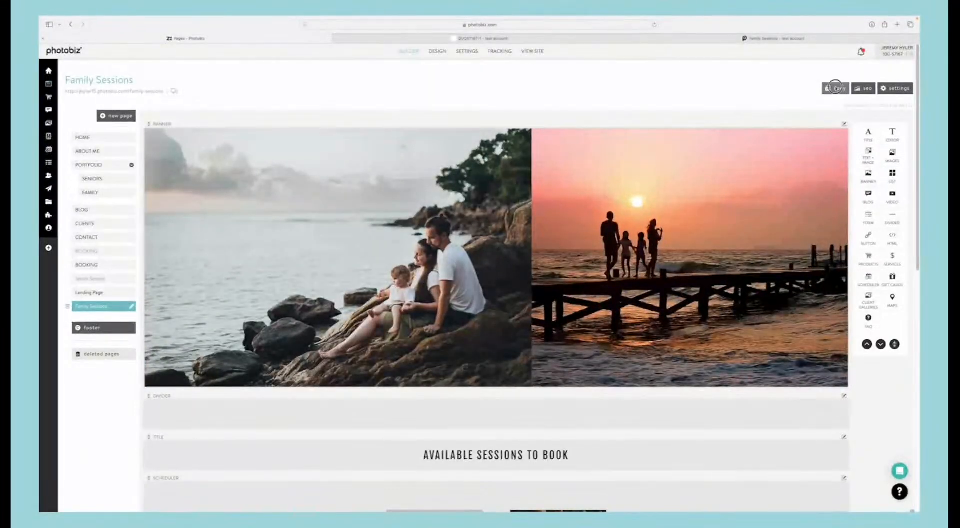
Step: Copy the Family Sessions page with its content as a visible page named Family Sessions alternative
click(835, 88)
click(766, 105)
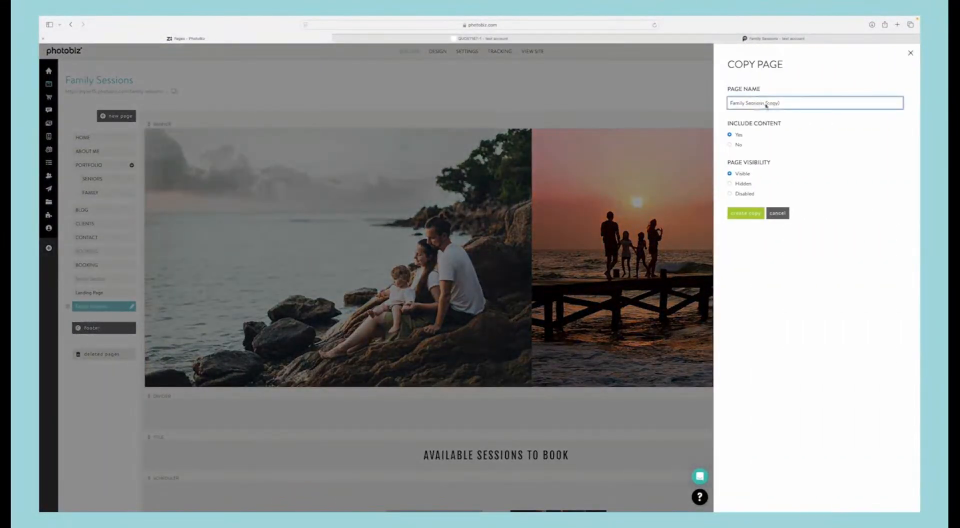
drag(766, 105, 799, 107)
text(w/dog)
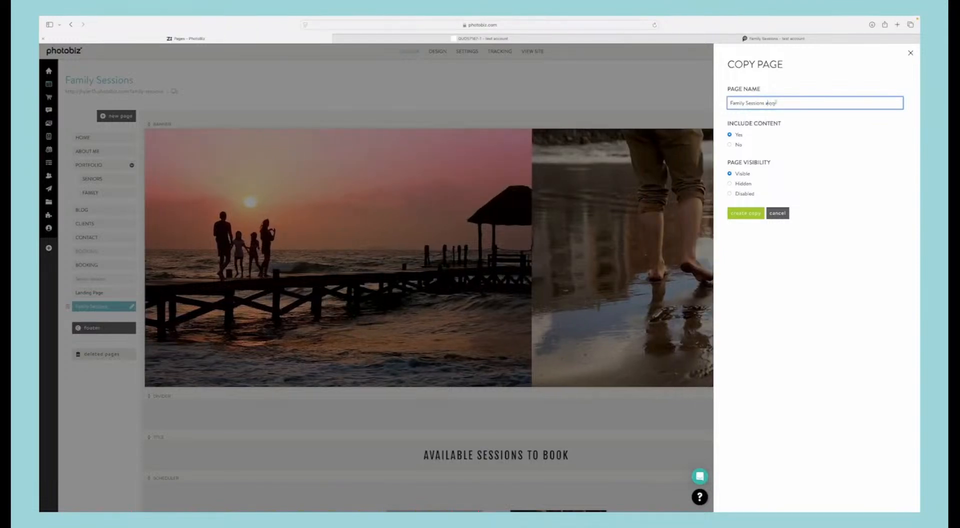
text(lternate)
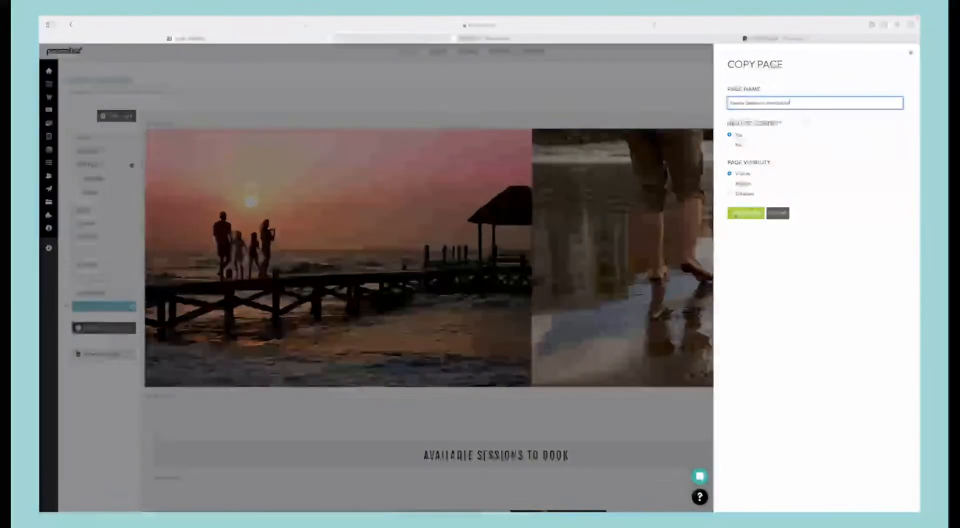
click(737, 213)
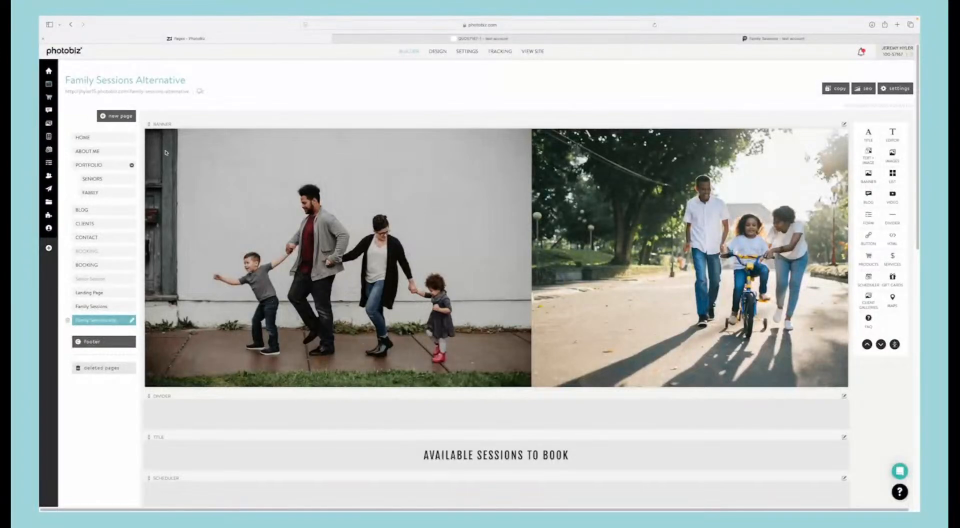
Step: Turn on the header and footer display in the Family Sessions page settings and save the changes
click(89, 306)
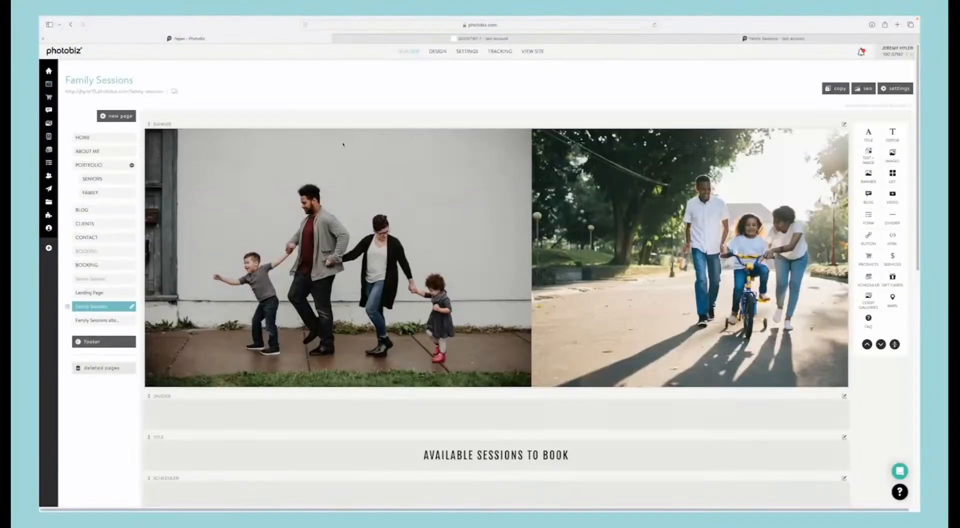
click(895, 88)
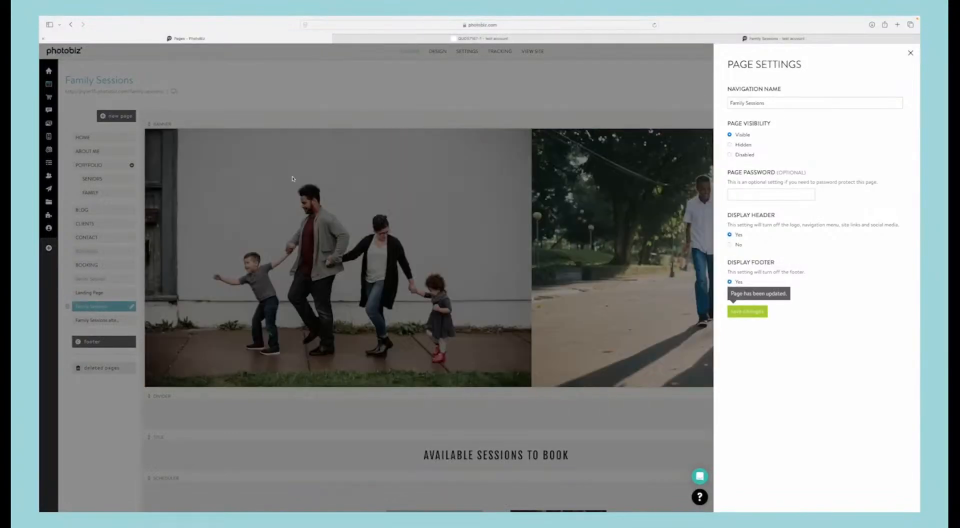
click(746, 310)
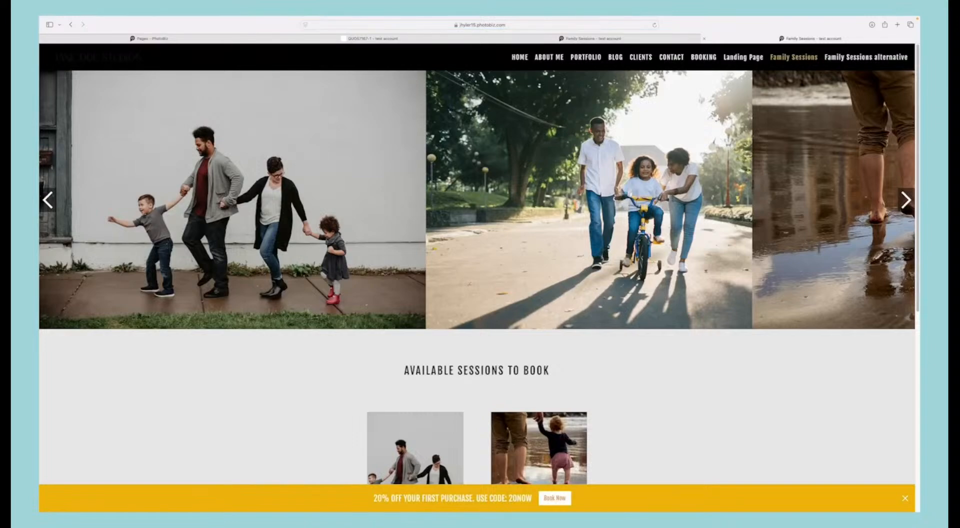
Step: Review the live Family Sessions page with its header, view the Family session service page, and return
scroll(610, 239, down, 15)
scroll(484, 247, up, 5)
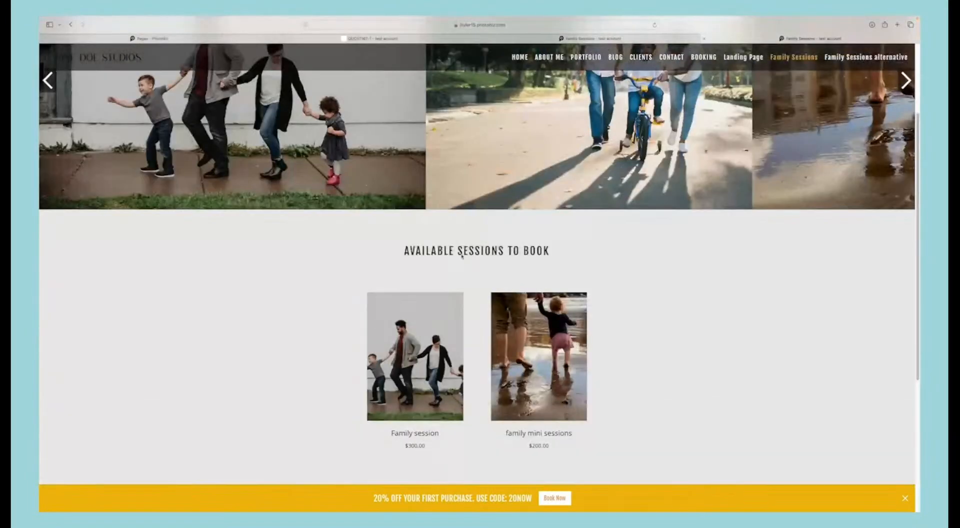
click(423, 330)
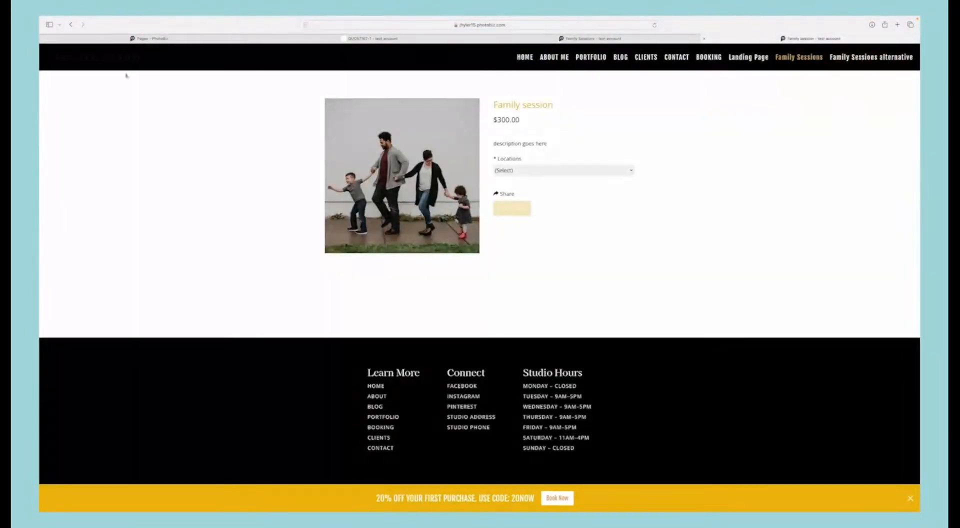
click(73, 25)
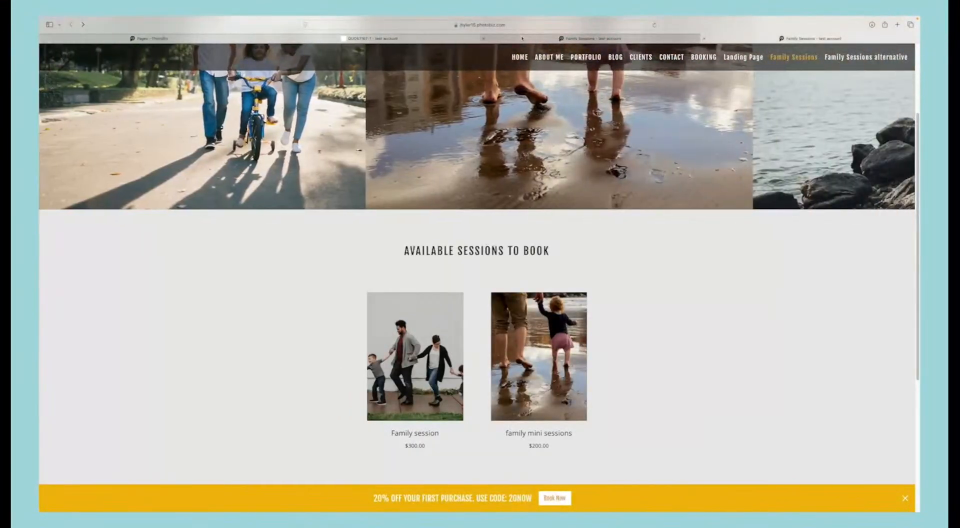
Step: Return to the PhotoBiz page builder and close the leftover quote page
mouse_move(522, 38)
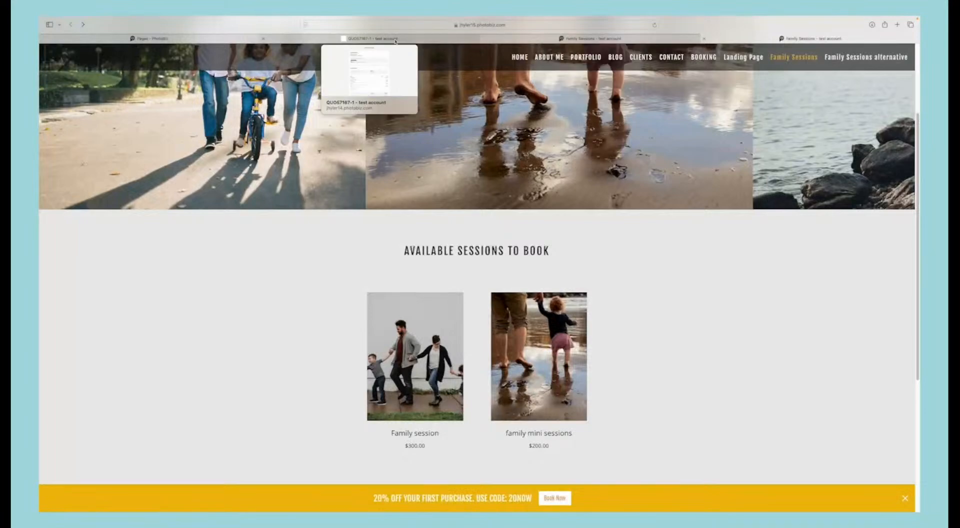
click(197, 40)
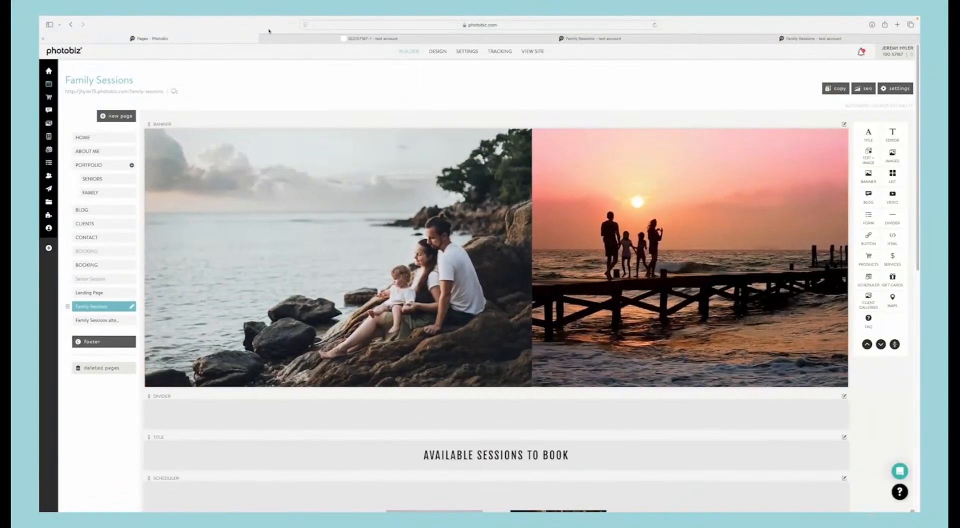
click(262, 39)
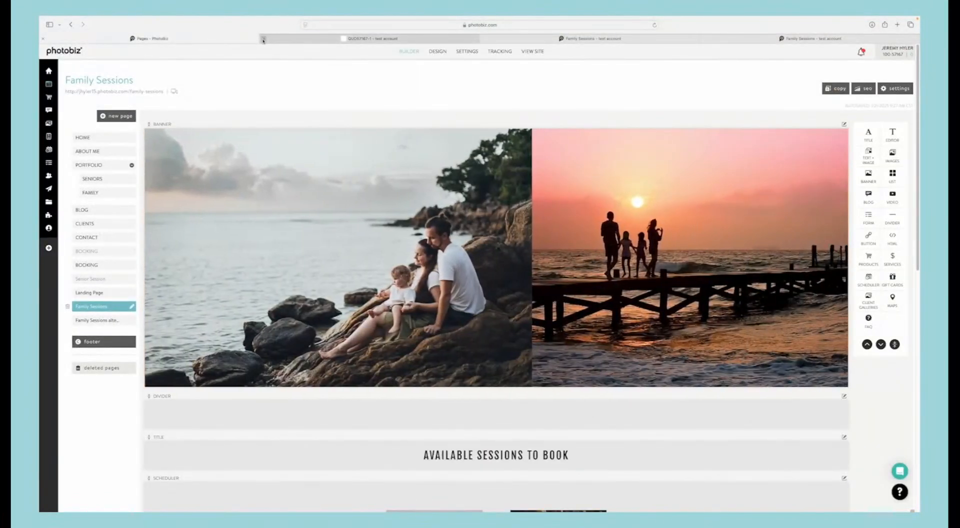
Step: Remove both the Family session and family mini sessions services from the scheduler block on the Family Sessions alternative page
click(98, 320)
scroll(591, 246, down, 7)
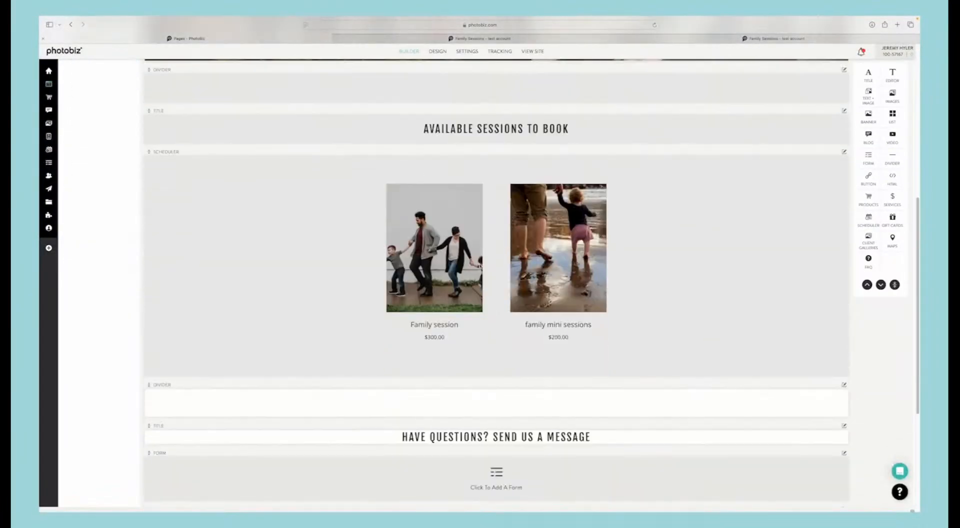
click(513, 252)
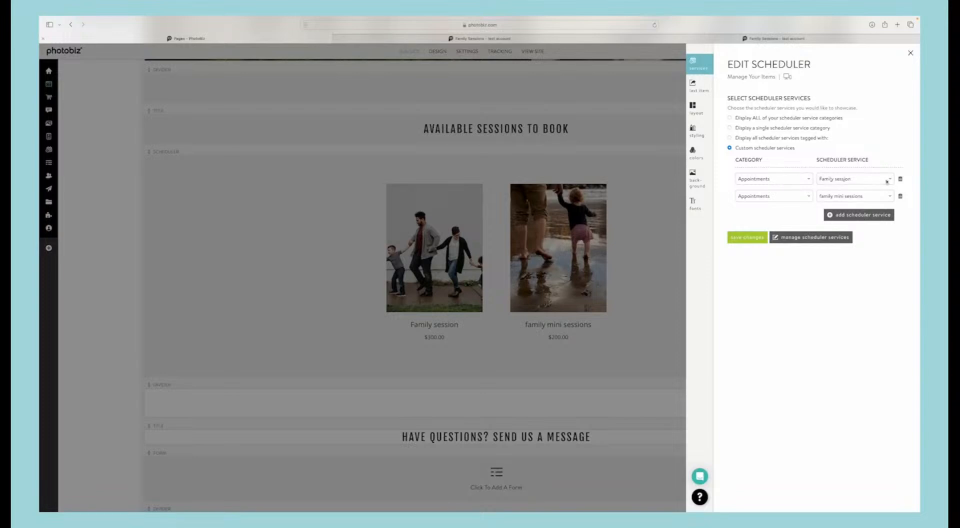
click(900, 179)
click(900, 180)
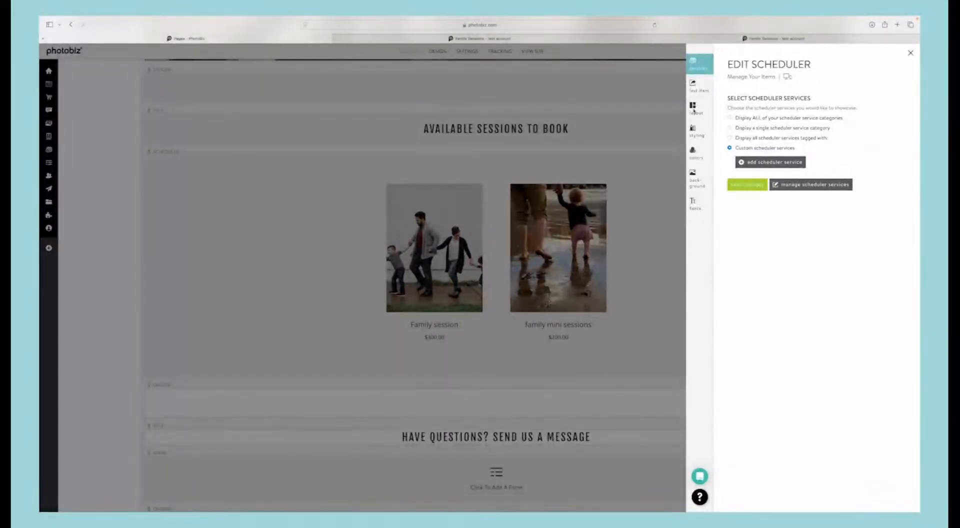
Step: Apply the Single Item Square layout to the scheduler block and save it
click(692, 107)
scroll(778, 181, down, 15)
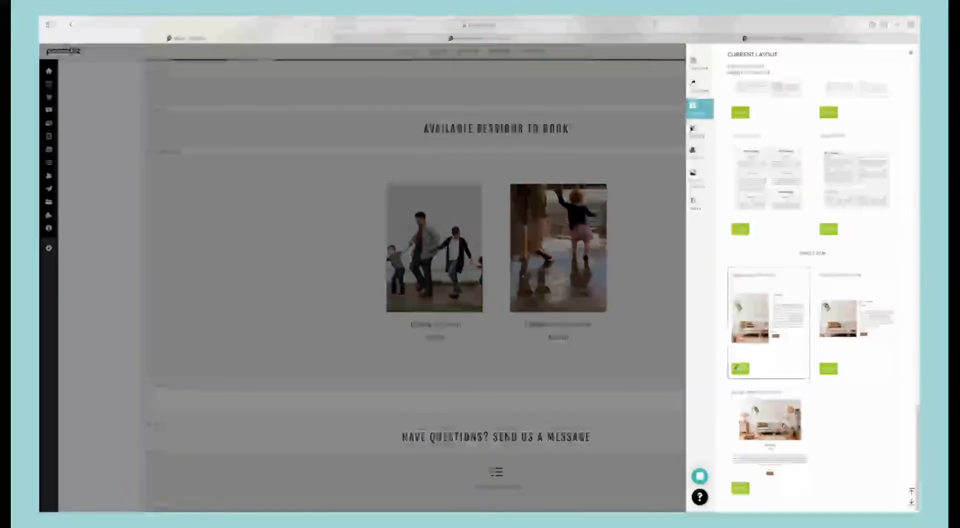
click(828, 368)
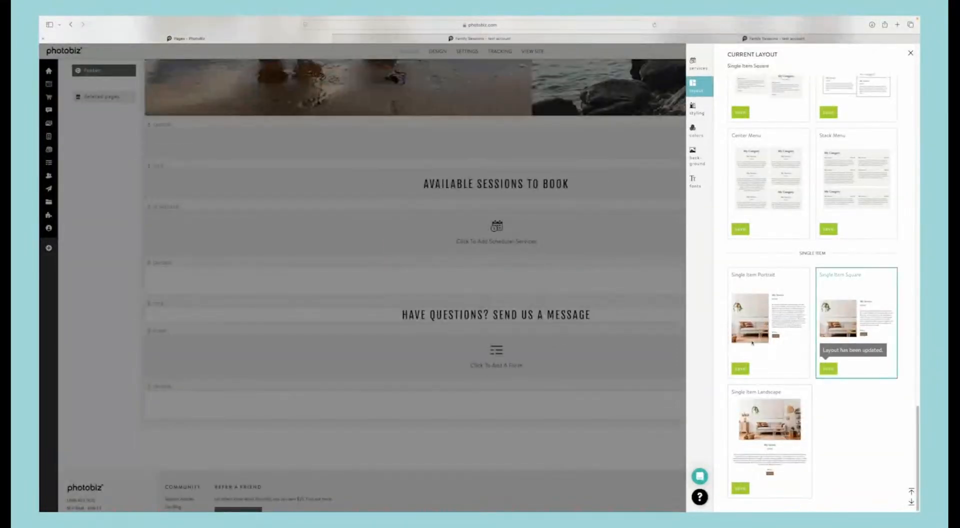
Step: Set the scheduler block to show family mini sessions from the Appointments category and save the changes
click(511, 231)
click(762, 111)
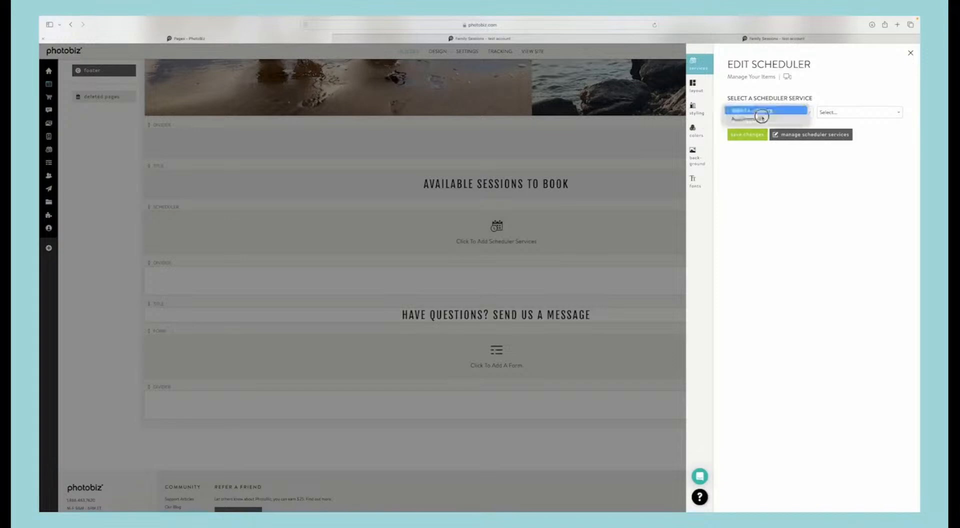
click(759, 120)
click(837, 115)
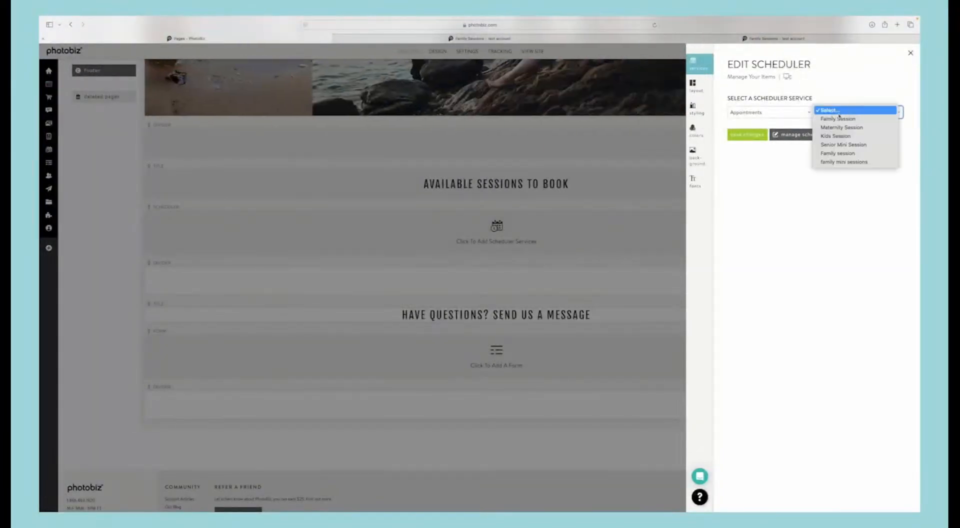
click(836, 161)
click(750, 135)
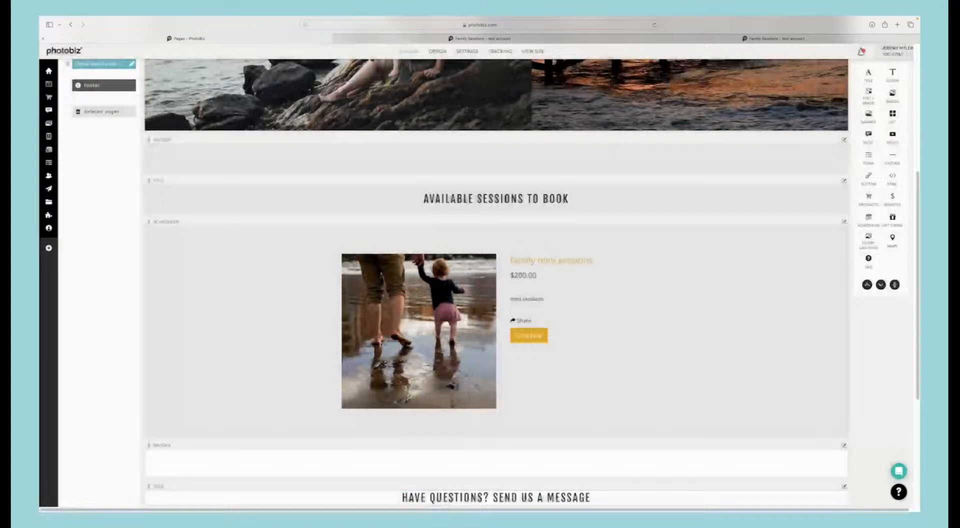
Step: Open the live Family Sessions alternative page and schedule the family mini session for Saturday, January 25, 2025 at 9:30 AM
scroll(496, 280, up, 5)
click(142, 92)
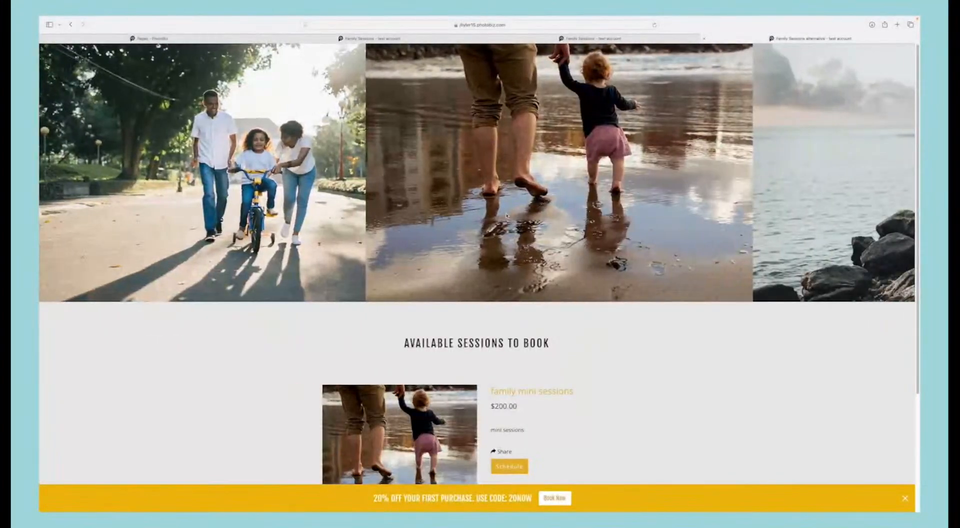
scroll(482, 257, down, 3)
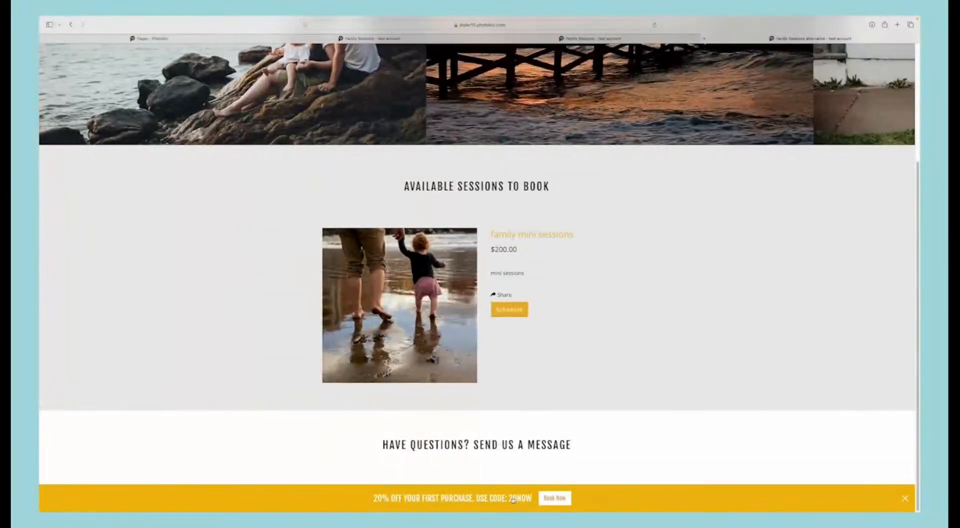
click(508, 309)
scroll(499, 280, down, 6)
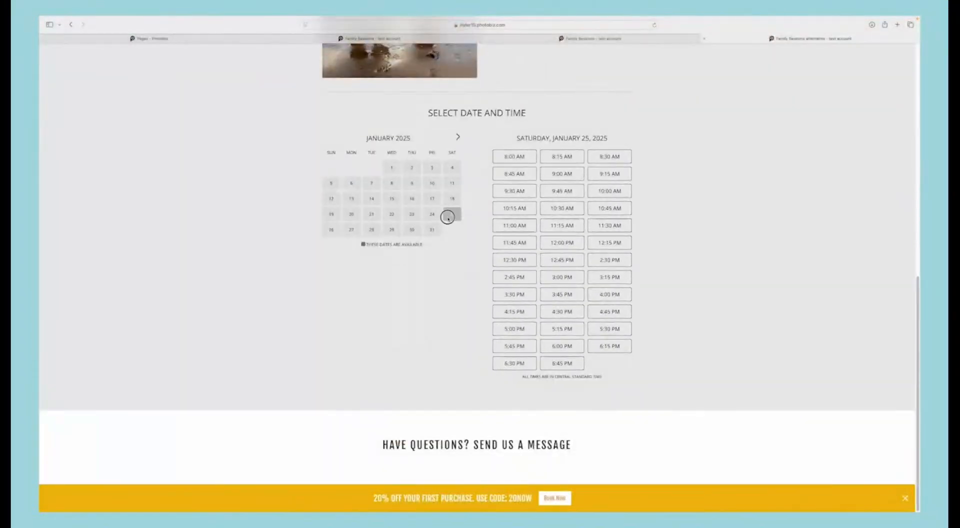
click(514, 191)
Step: Enter the customer's first and last name in the booking information for the 9:30 AM mini session
click(434, 298)
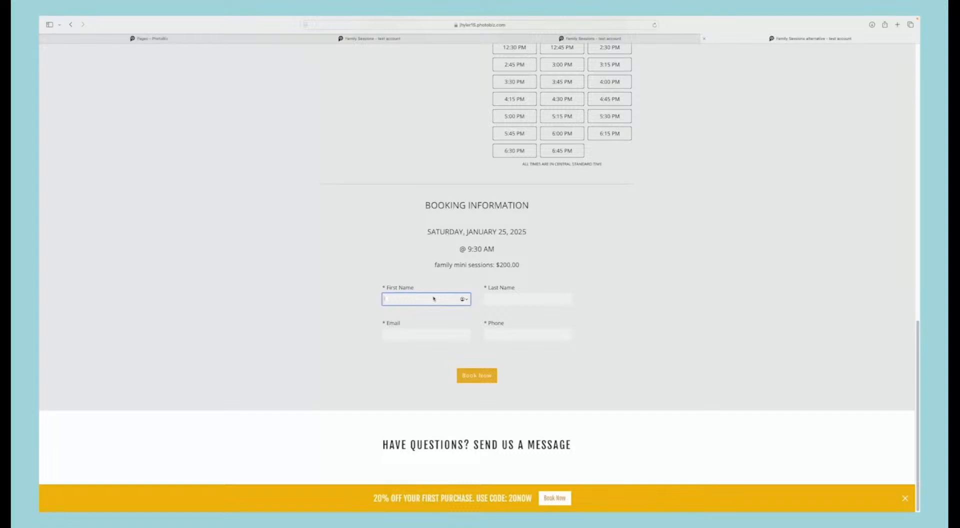
key(Tab)
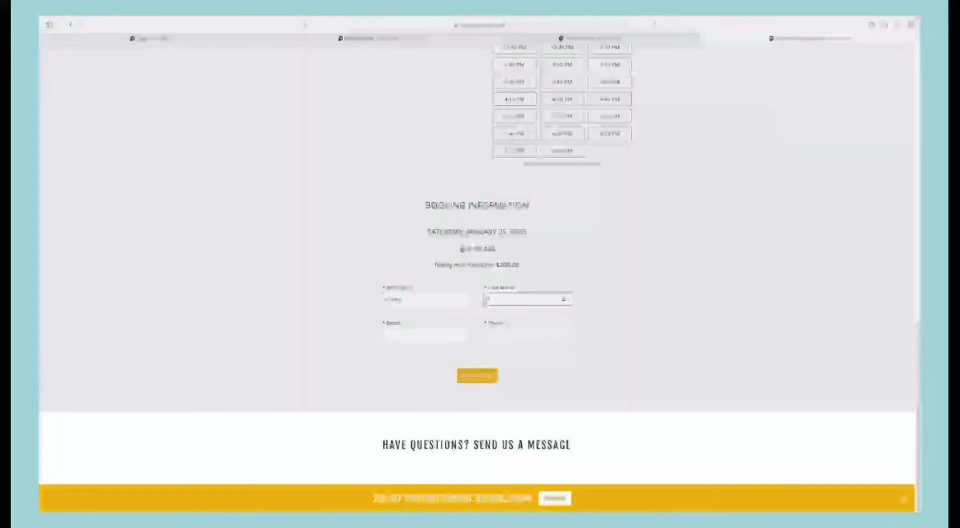
key(Tab)
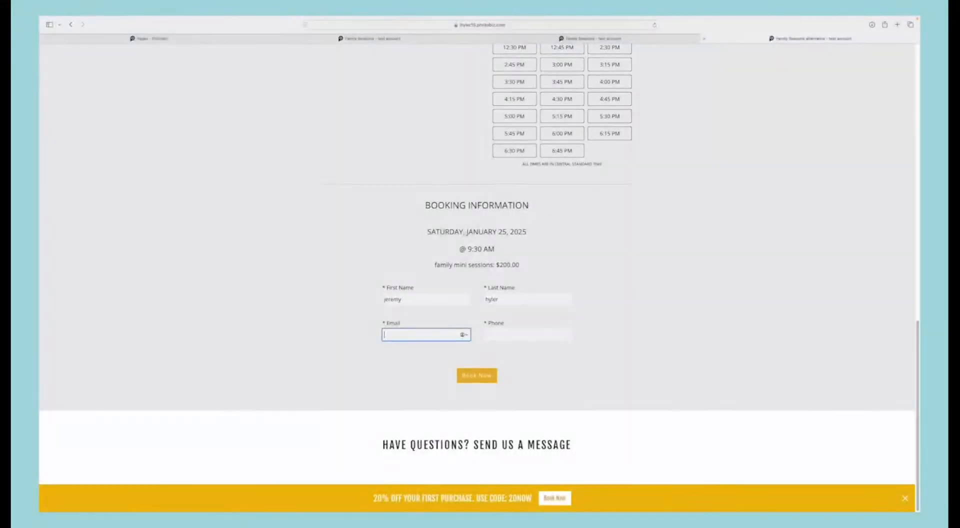
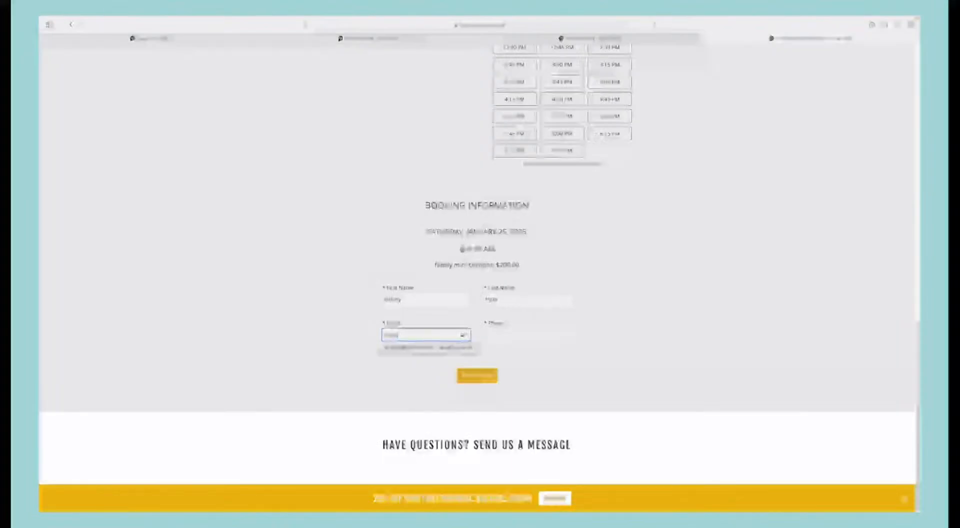
Step: Enter the customer's email and phone number, book the 9:30 AM family mini session, and close the appointment confirmation
click(425, 348)
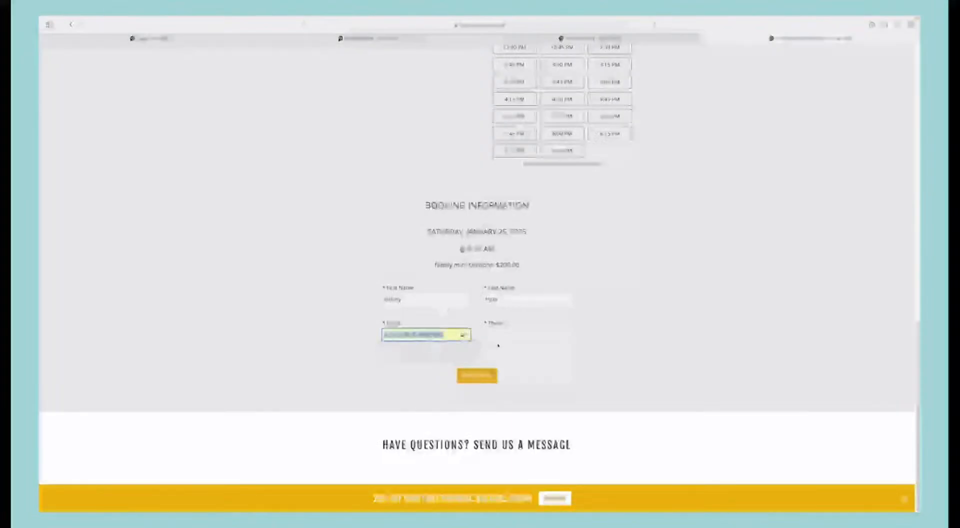
click(503, 339)
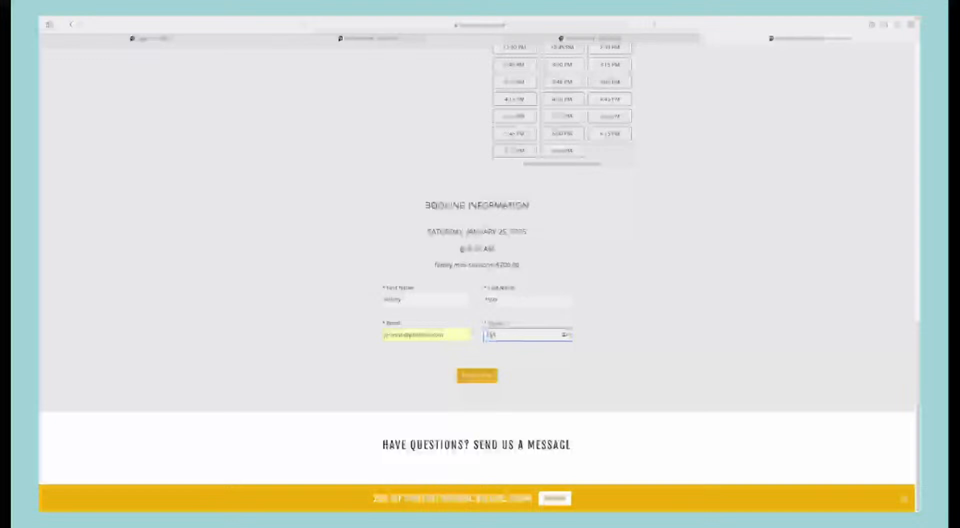
text(51655)
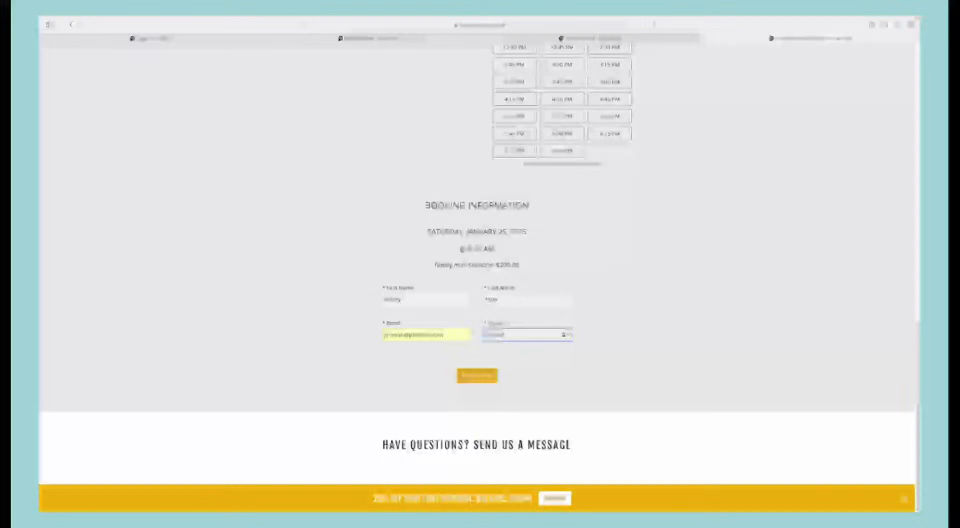
text(51)
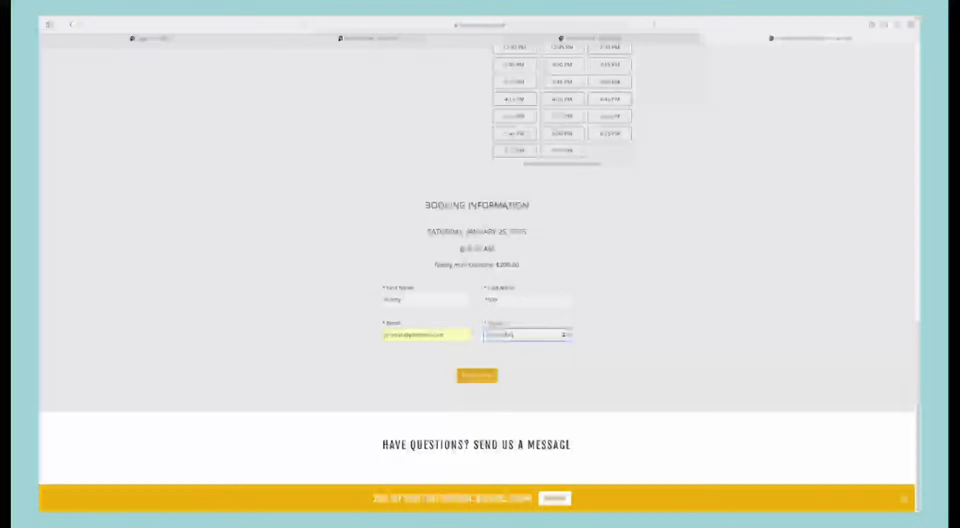
click(483, 376)
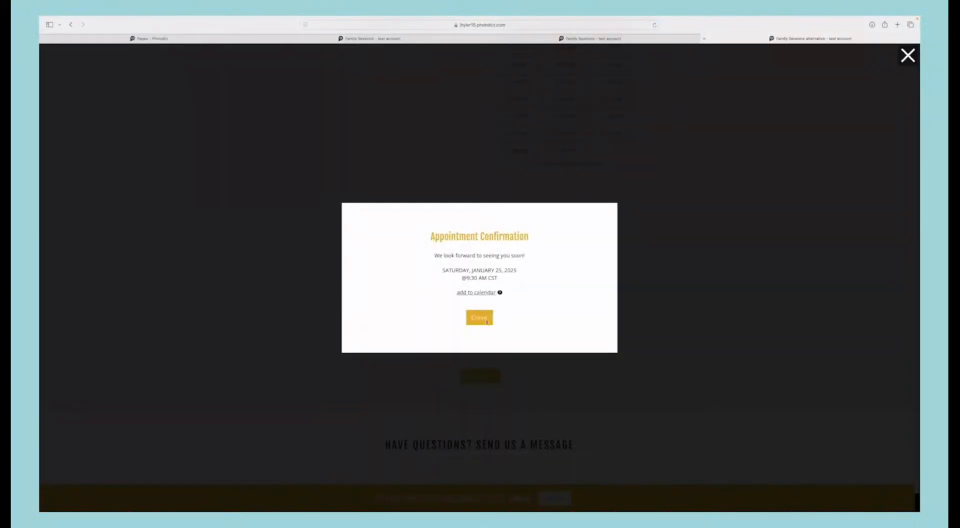
click(485, 321)
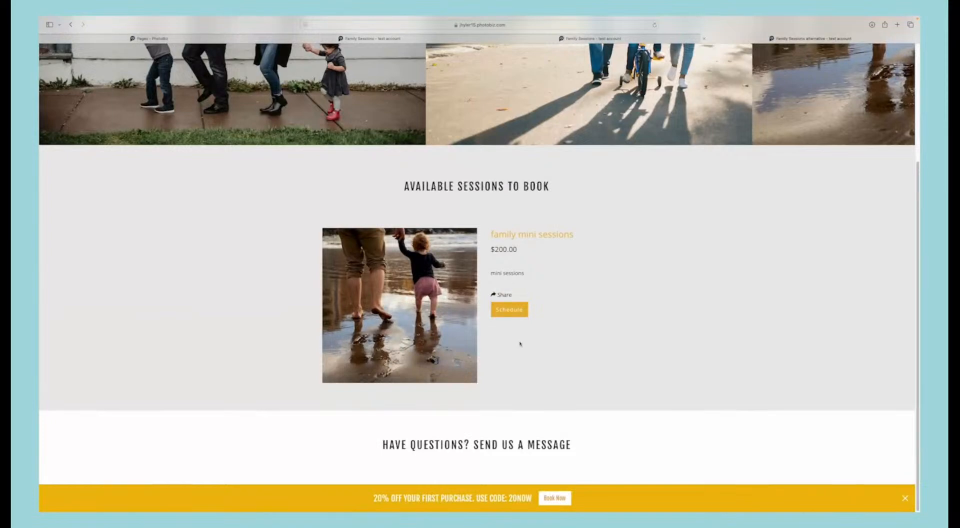
Step: Return to the PhotoBiz builder, open the Forms area, and start a new form in My Contact Forms
scroll(440, 342, up, 3)
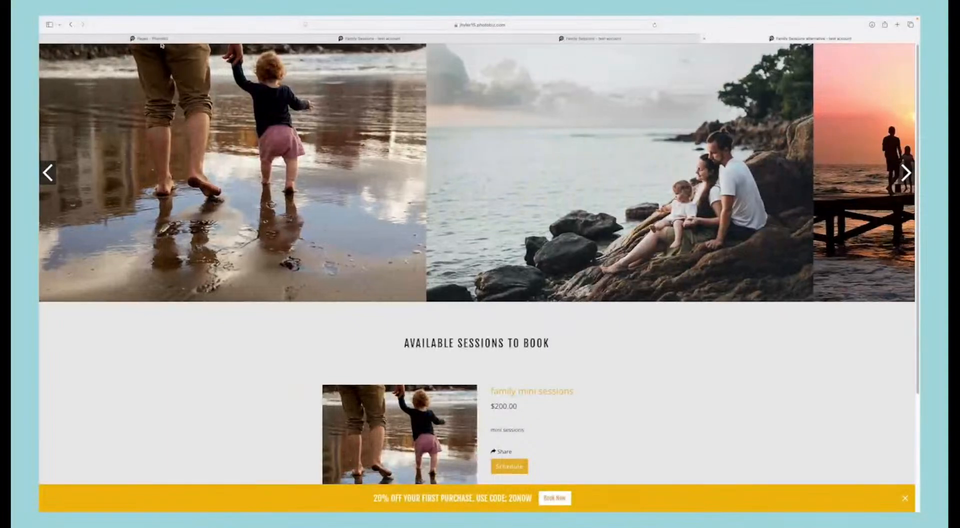
click(163, 41)
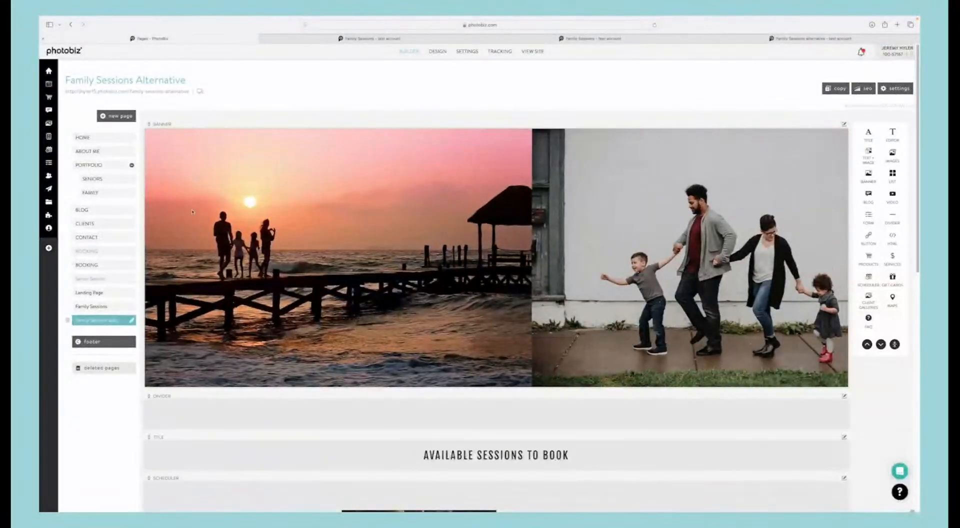
mouse_move(52, 180)
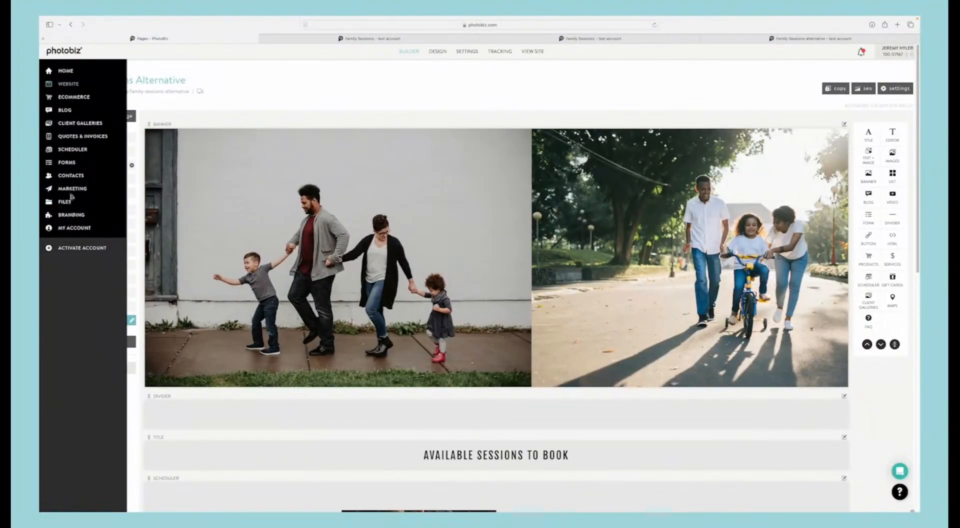
click(66, 162)
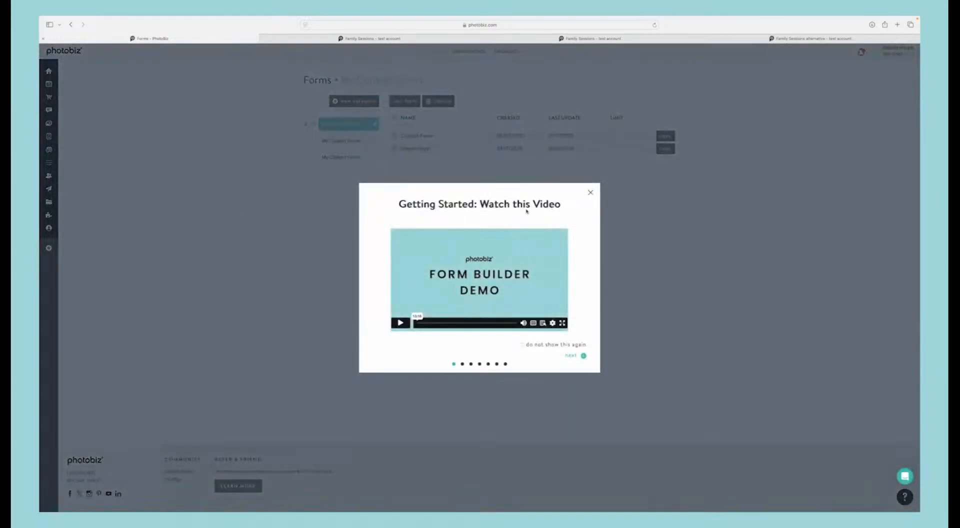
click(590, 193)
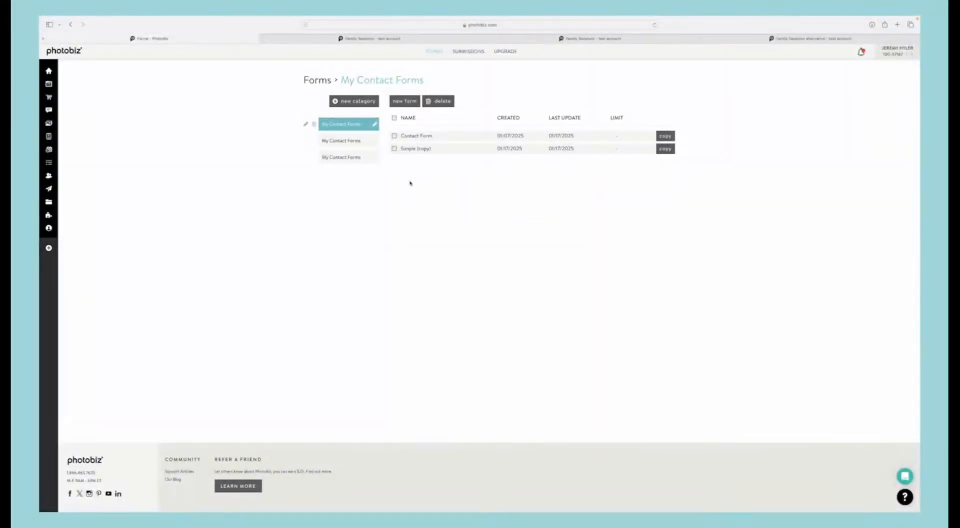
click(405, 101)
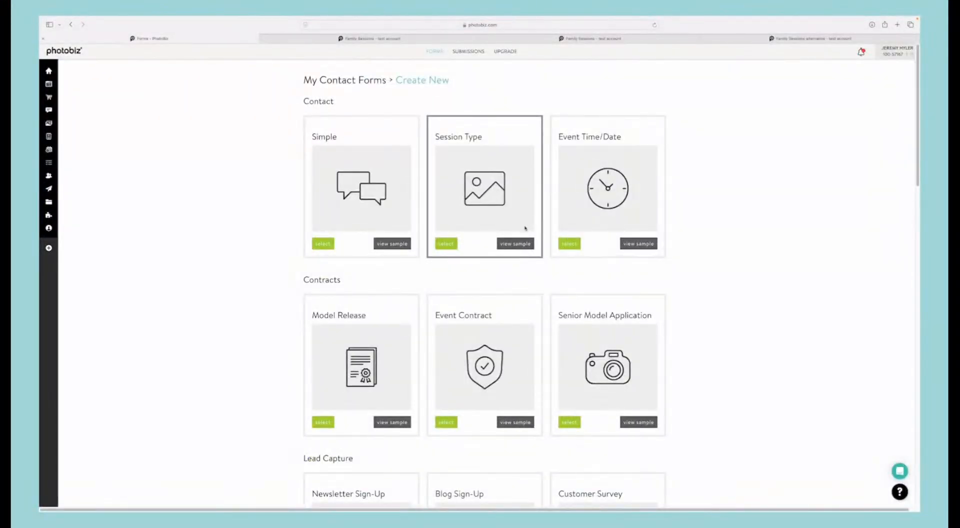
Step: Review the available form templates and examine the session time choices in the 5 Min Booking - Menu sample
scroll(525, 230, down, 5)
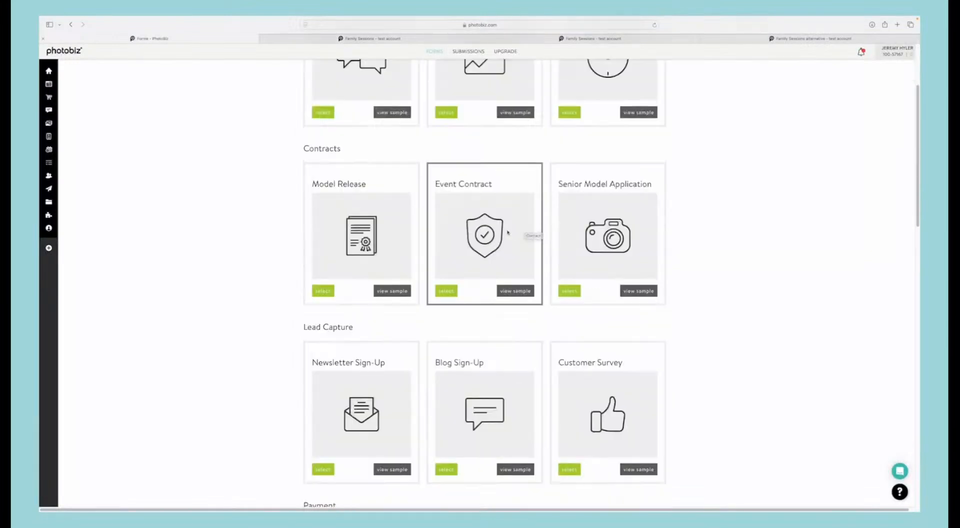
scroll(476, 263, down, 3)
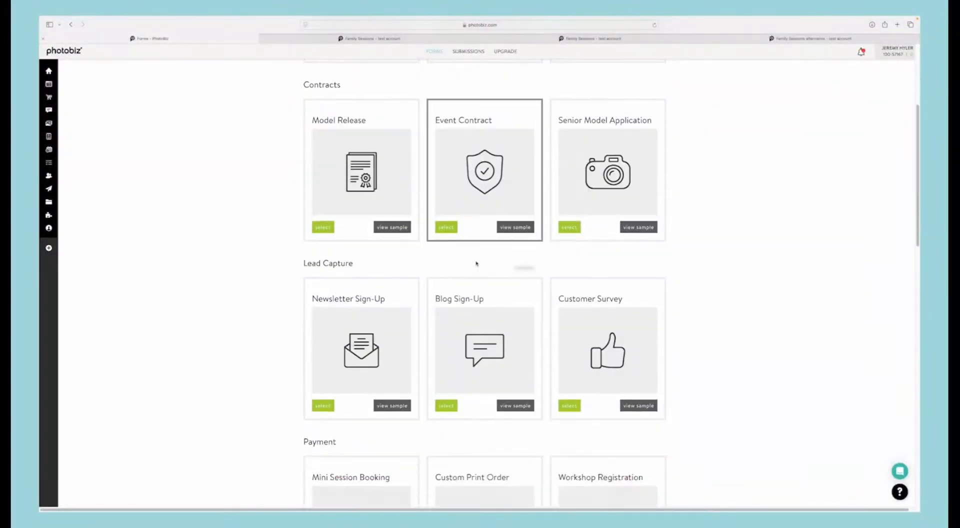
scroll(476, 264, down, 3)
scroll(435, 270, down, 2)
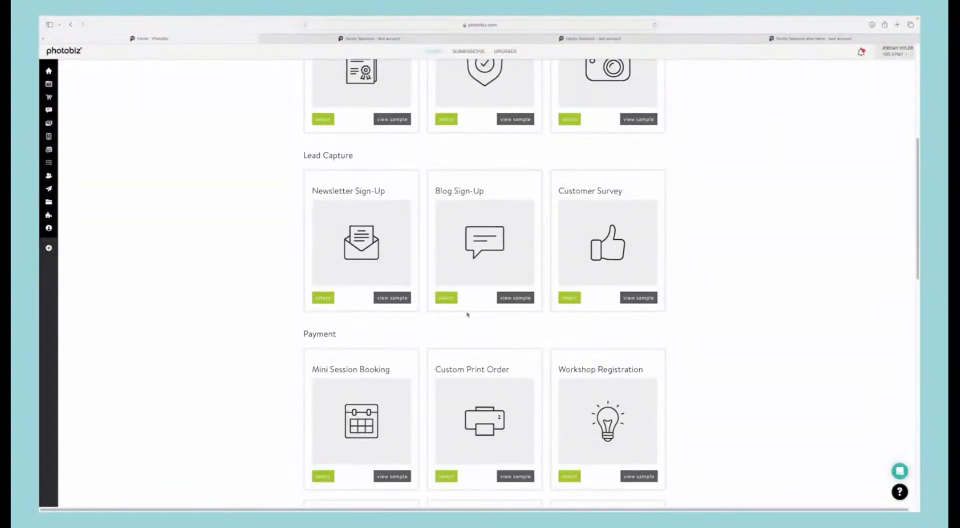
scroll(467, 314, down, 5)
scroll(521, 339, down, 8)
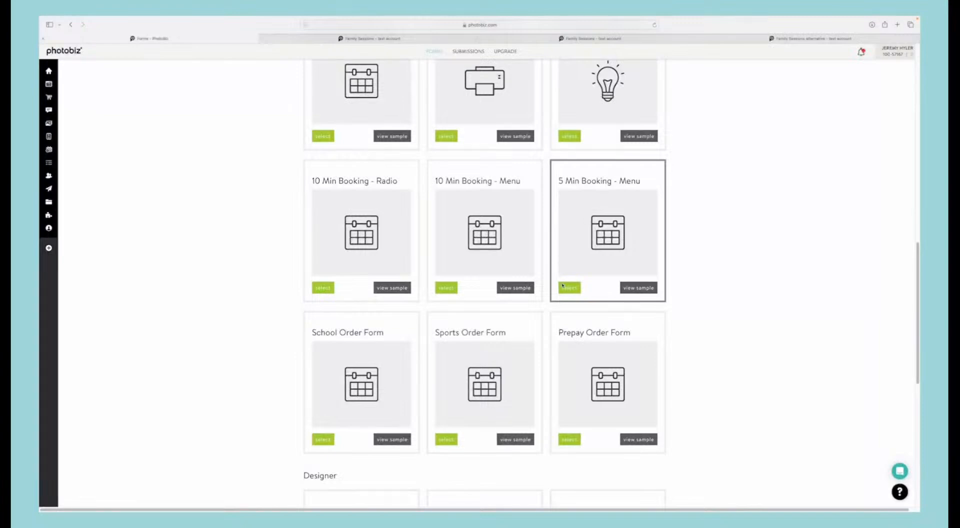
click(632, 288)
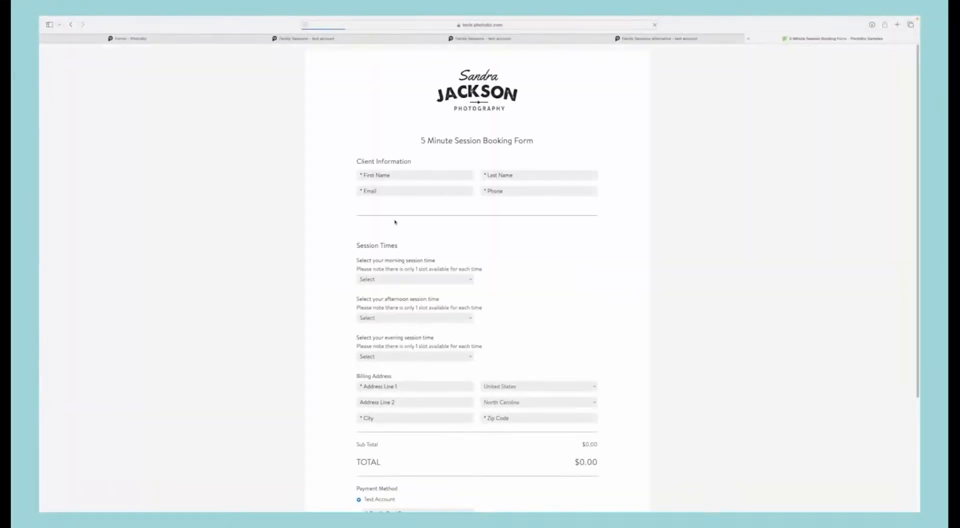
scroll(396, 221, down, 1)
click(414, 340)
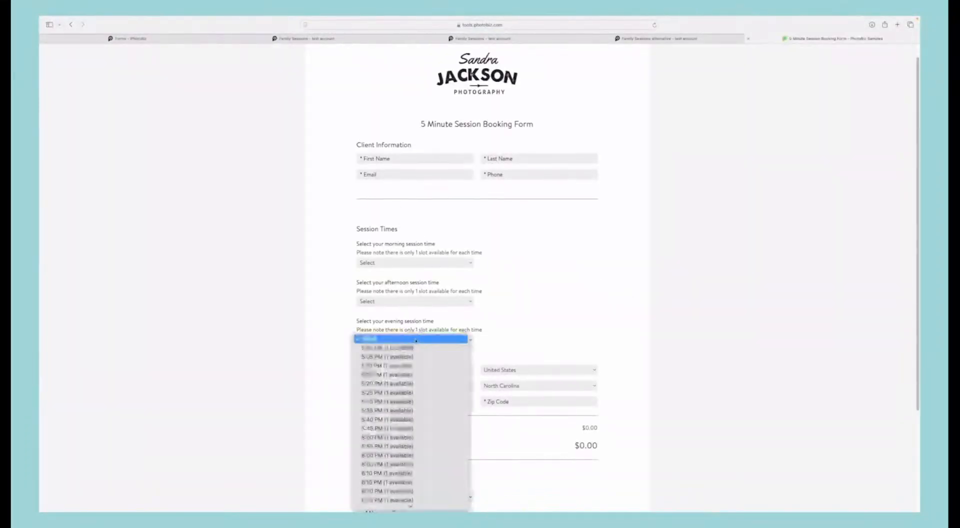
click(430, 265)
click(432, 263)
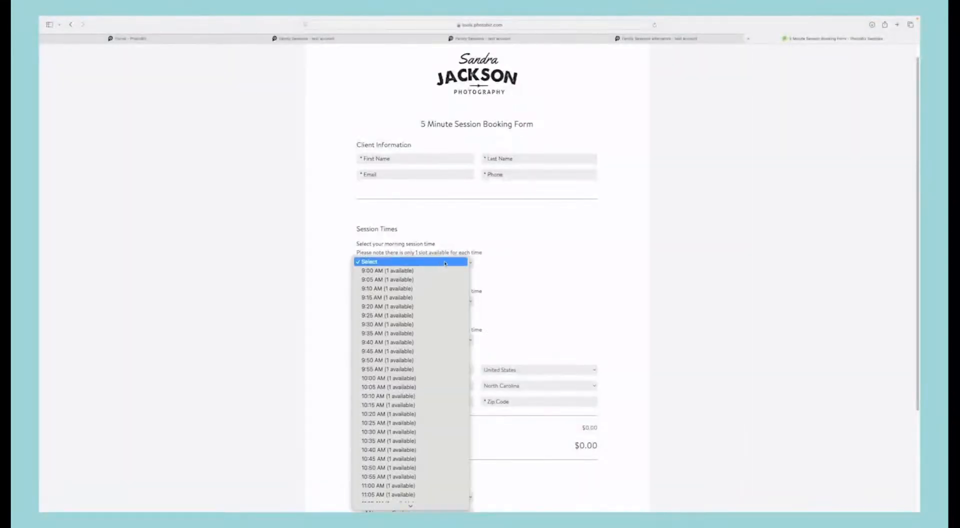
click(527, 262)
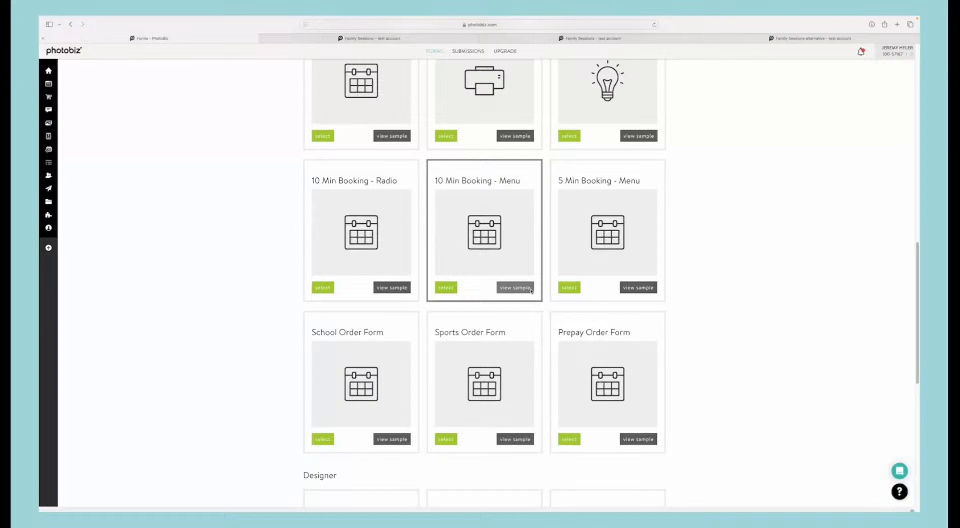
Step: Create a form from the Simple contact template and make its Phone field optional
scroll(534, 287, up, 15)
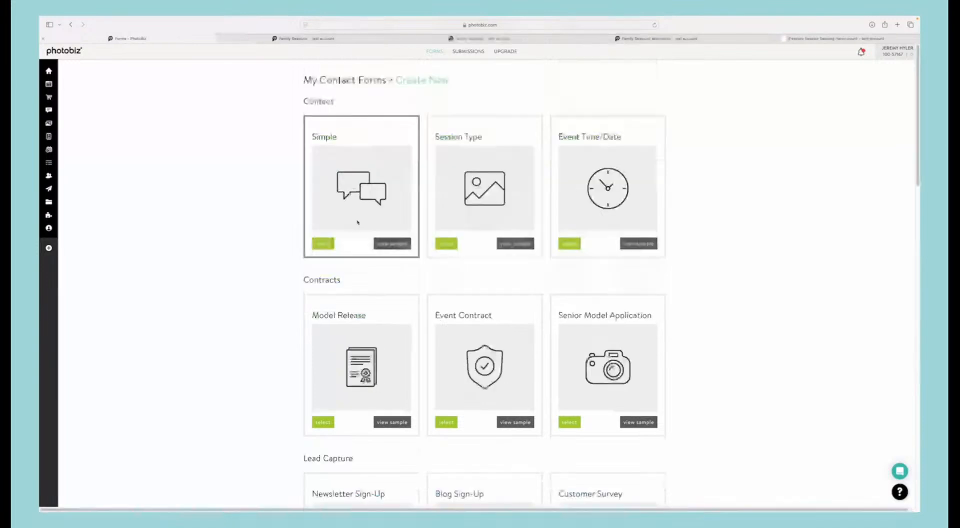
click(322, 244)
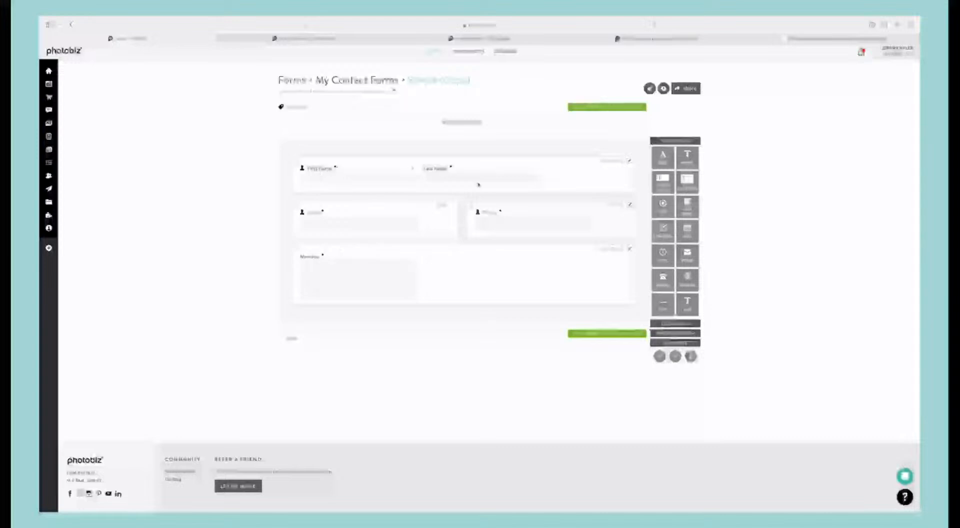
click(629, 205)
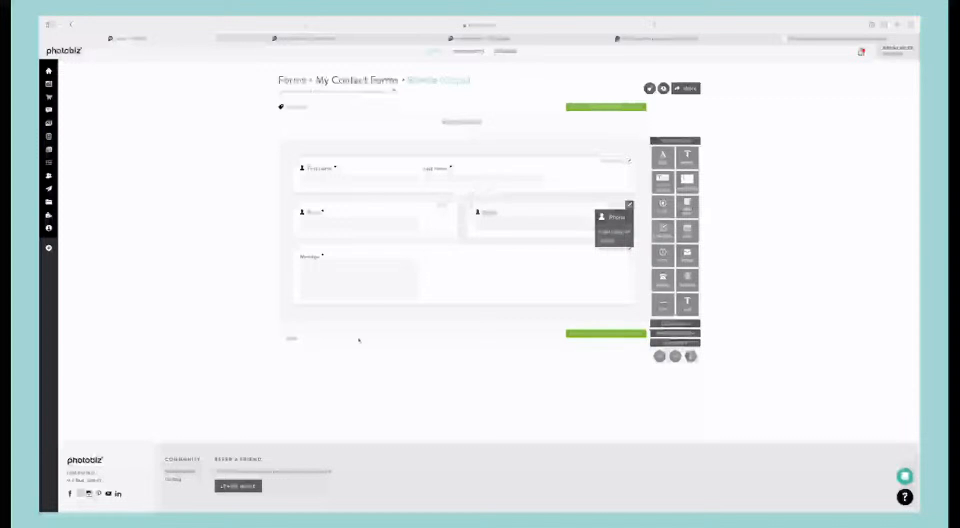
Step: Add the tag "family sessions contact" to the form and save the tag changes
click(297, 107)
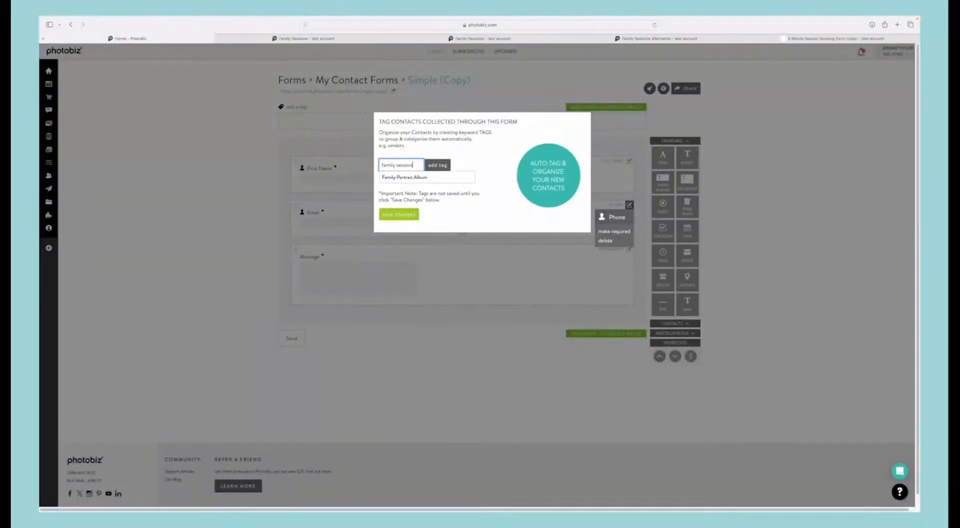
text(s)
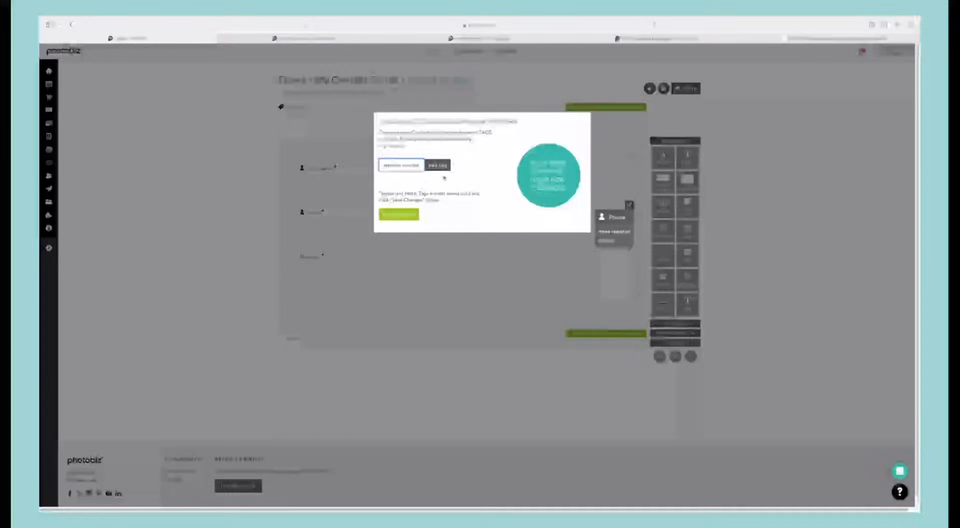
click(439, 166)
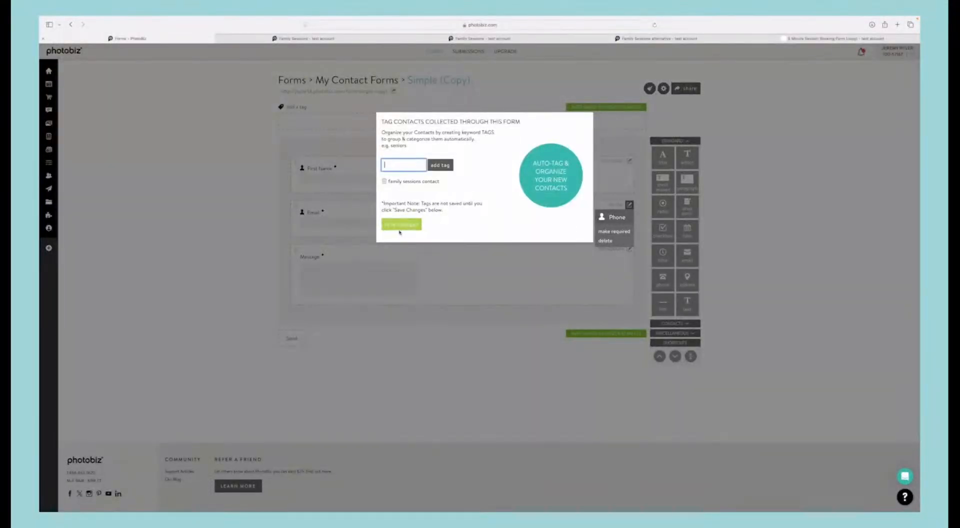
click(404, 223)
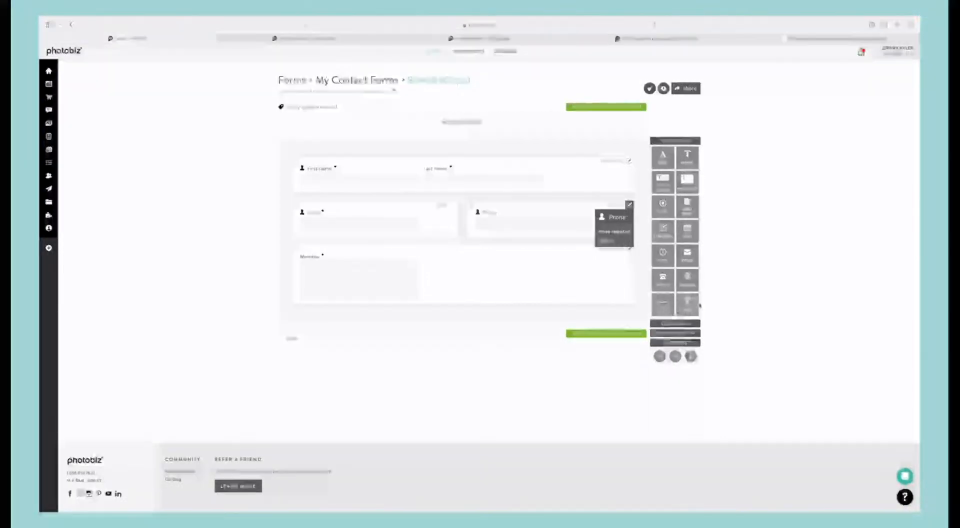
Step: Add a signature field and a payment block below the form's Message field
click(685, 325)
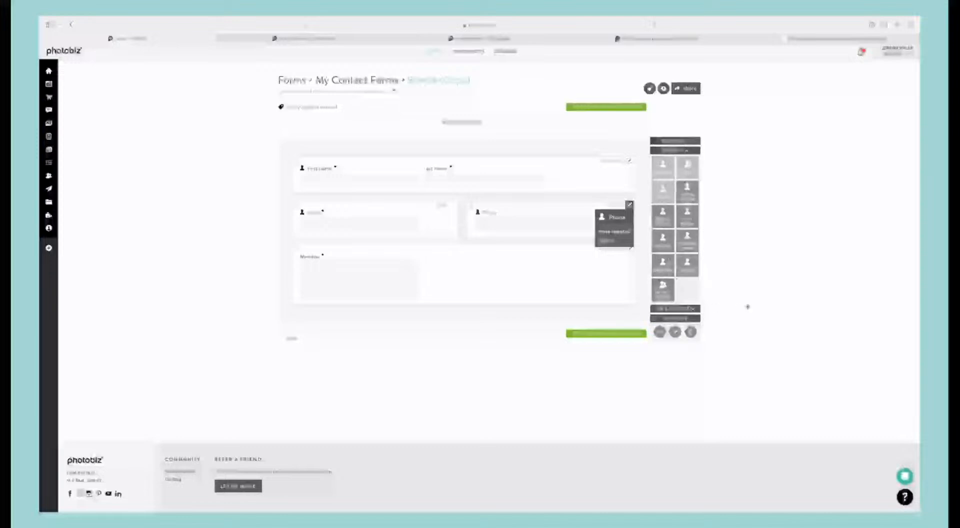
click(672, 309)
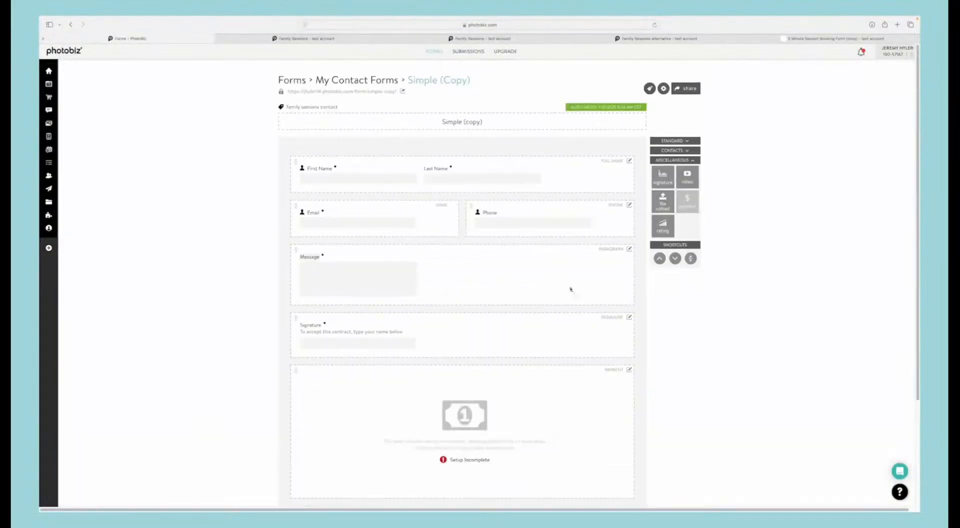
mouse_move(514, 388)
mouse_down()
mouse_move(508, 305)
mouse_move(587, 388)
mouse_move(538, 365)
mouse_move(528, 313)
mouse_move(531, 327)
mouse_up()
Step: Set up payment for the form by adding an active PayPal merchant with the business's PayPal email
click(530, 403)
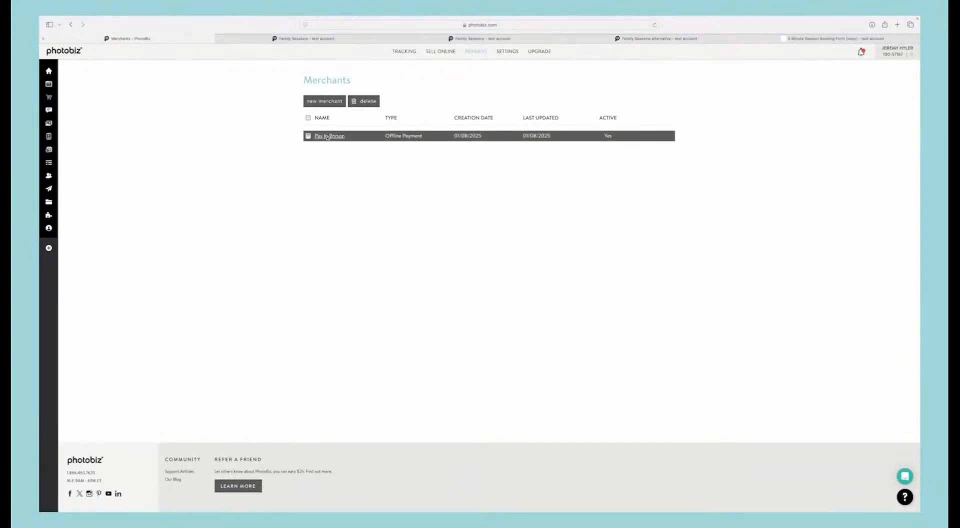
click(324, 101)
click(335, 166)
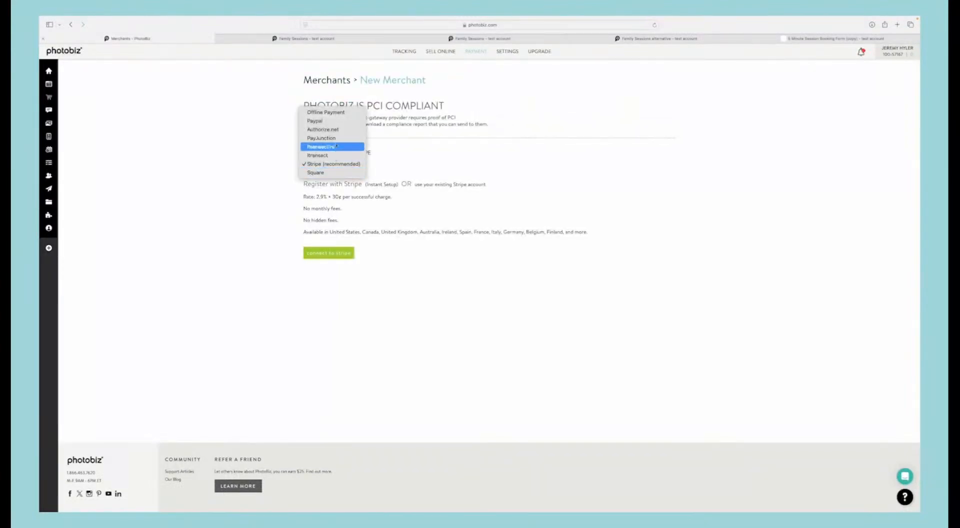
click(340, 121)
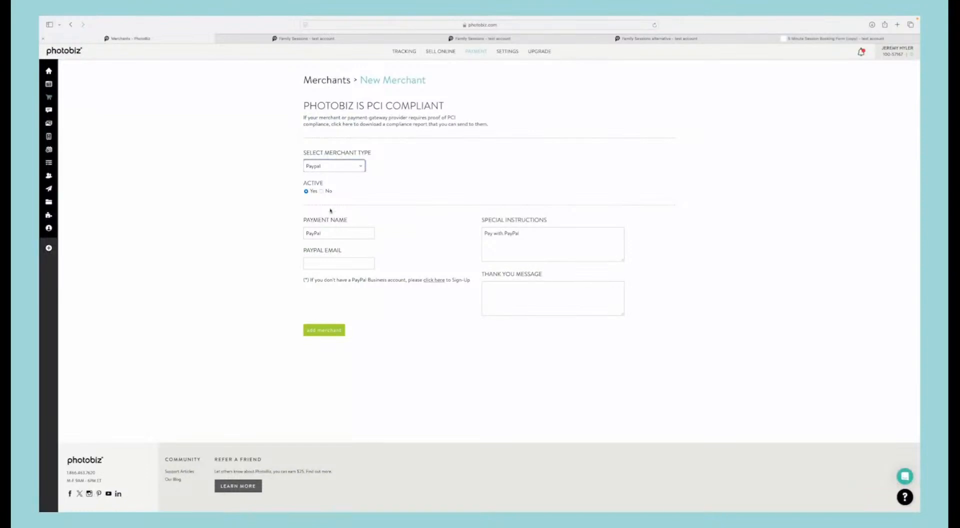
click(336, 265)
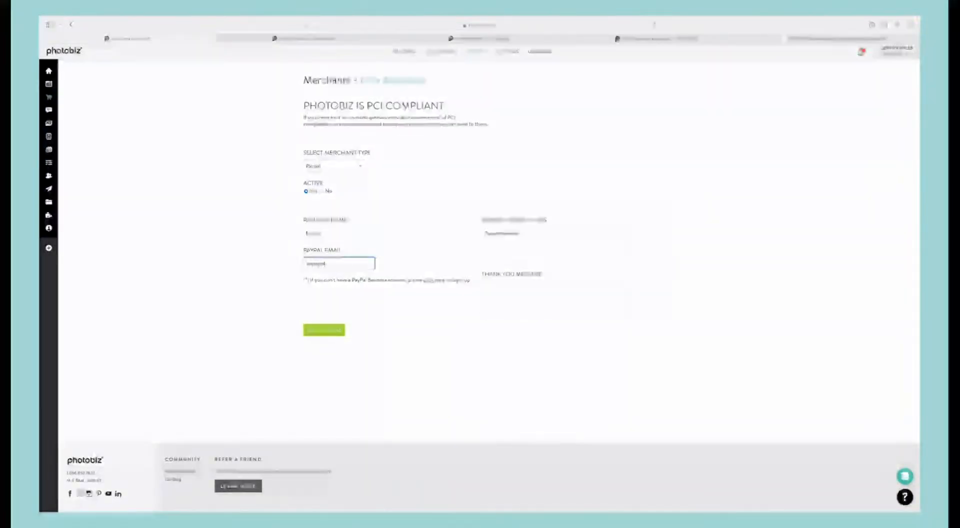
click(341, 330)
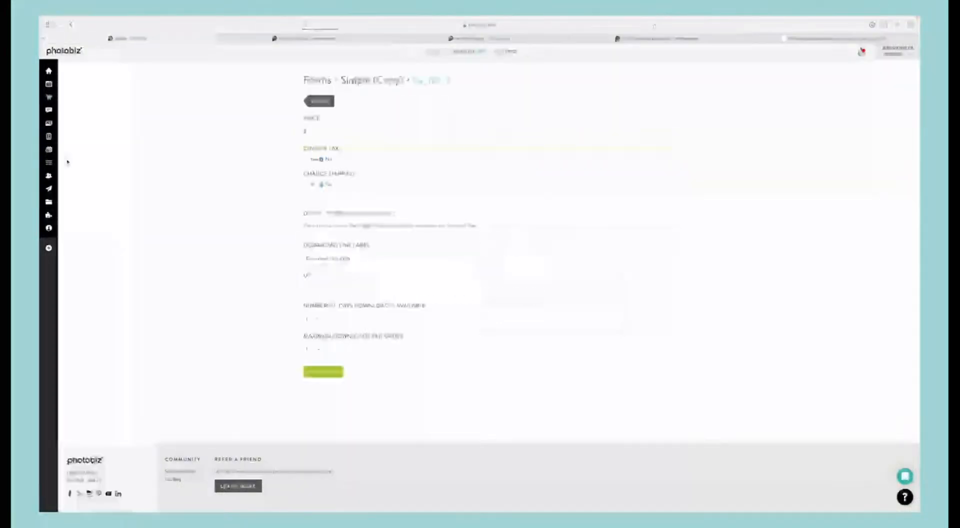
Step: Set the form's payment price to $200.00, save it and return to the form editor
click(317, 132)
text(25)
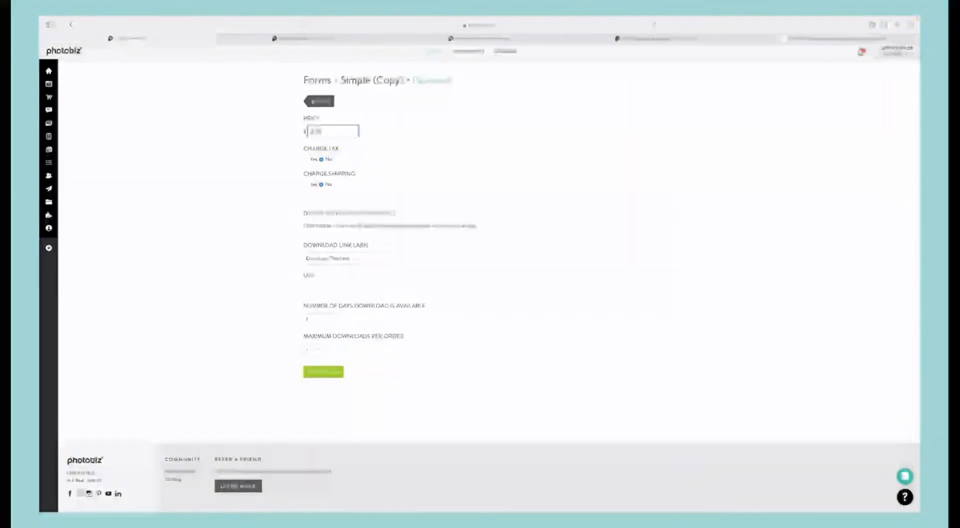
text(0)
click(321, 371)
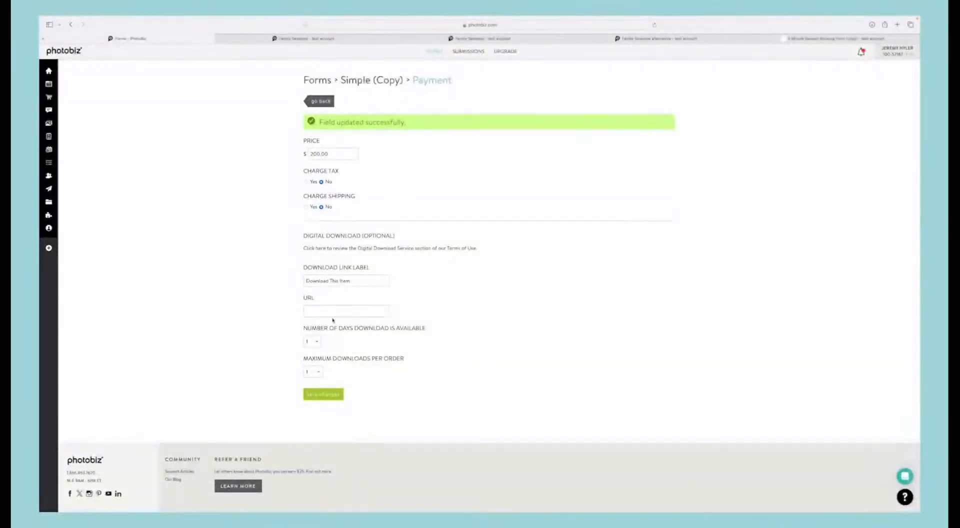
click(328, 102)
scroll(443, 317, down, 2)
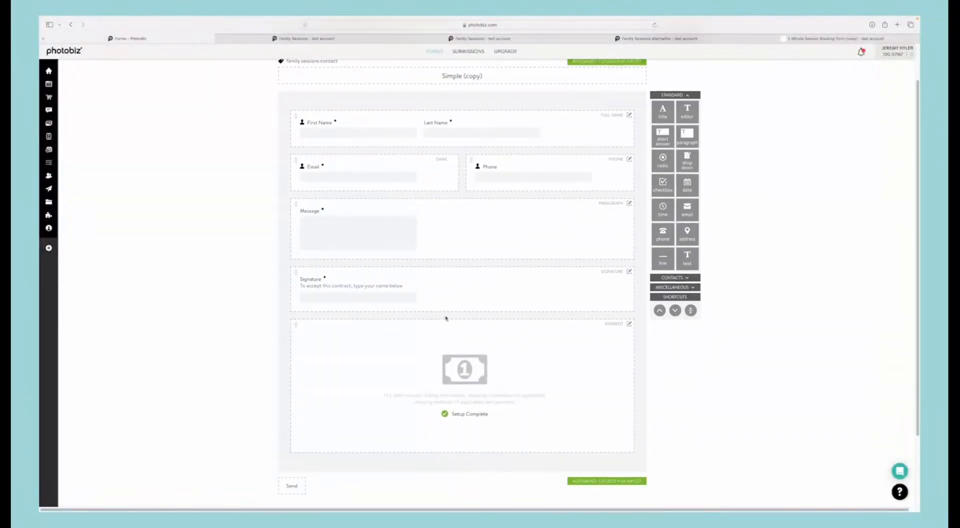
Step: Add a radio field above Message titled "Family Session", described "choose your location", with choices In Studio, Mountains and Ocean
scroll(487, 220, up, 2)
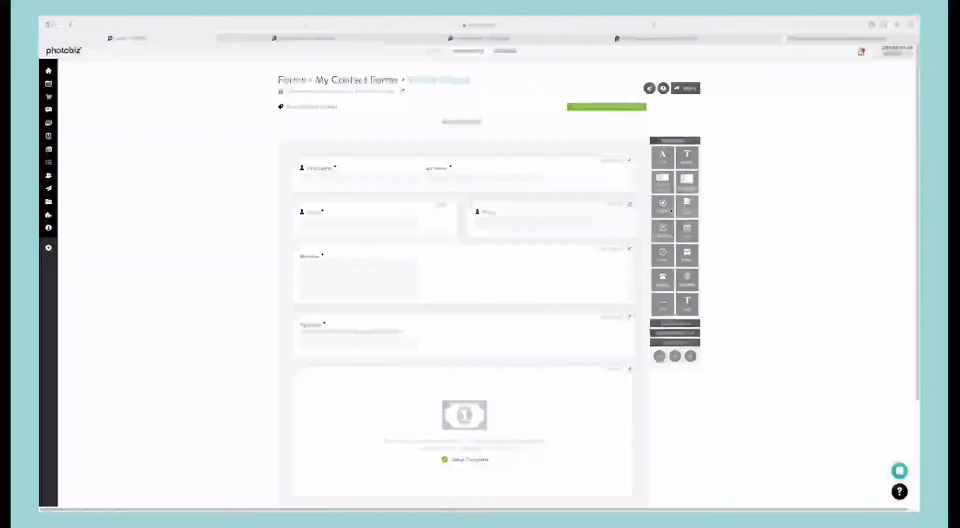
drag(671, 210, 497, 242)
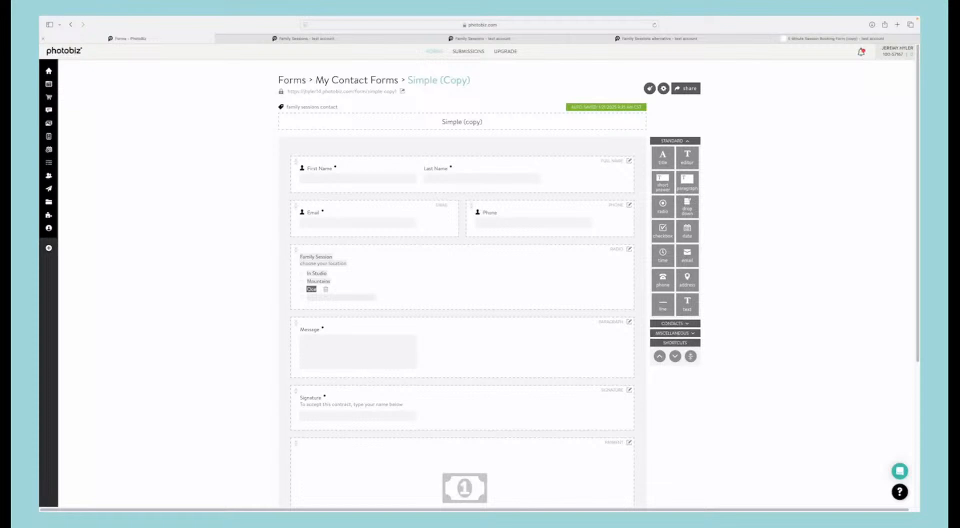
double_click(314, 289)
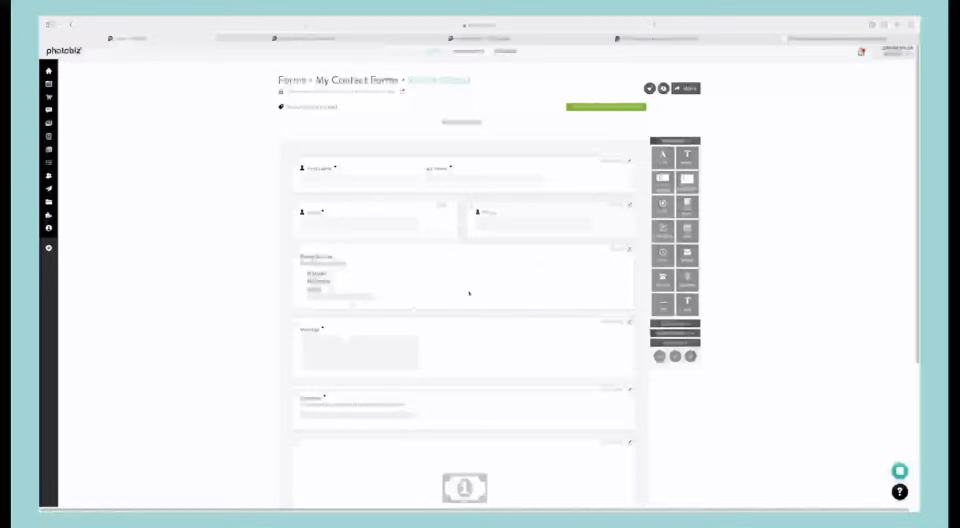
Step: Set a $20 additional fee on the Family Session field's Mountains choice and save it
click(629, 248)
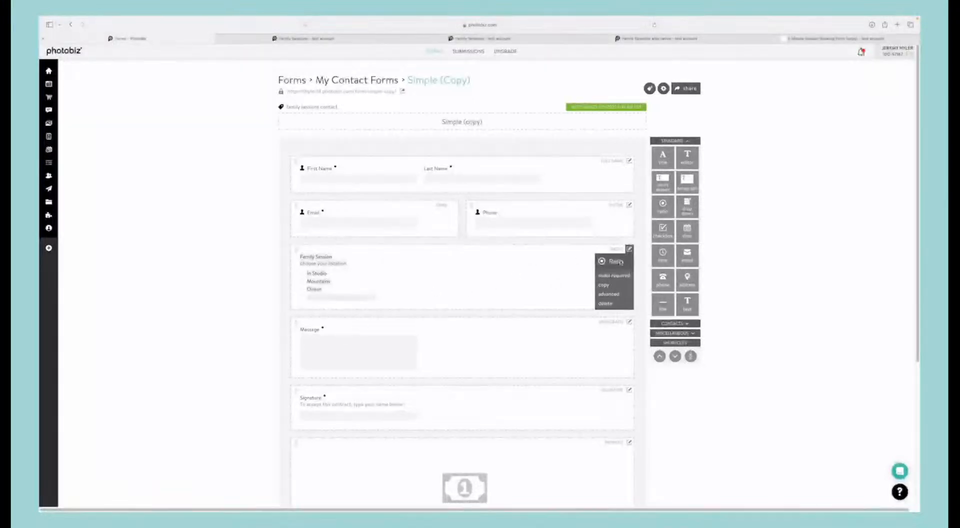
click(609, 294)
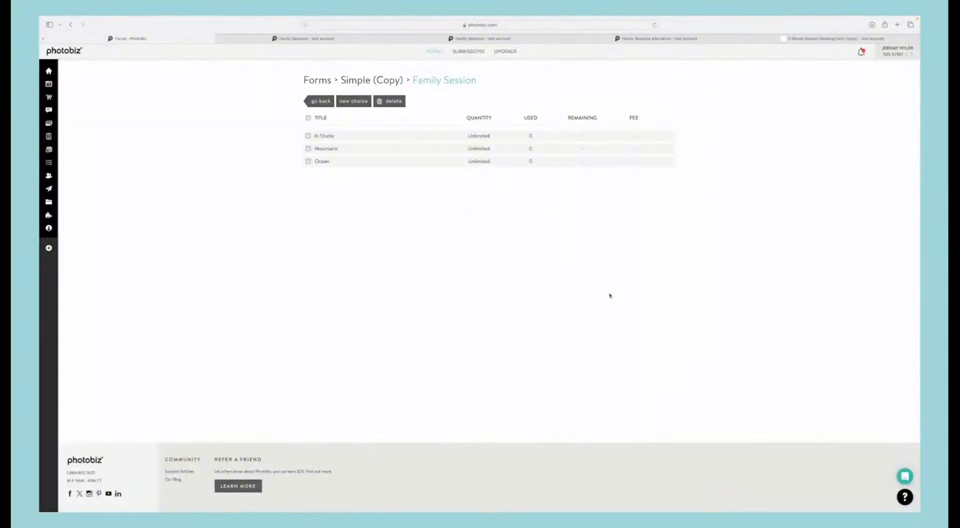
click(329, 146)
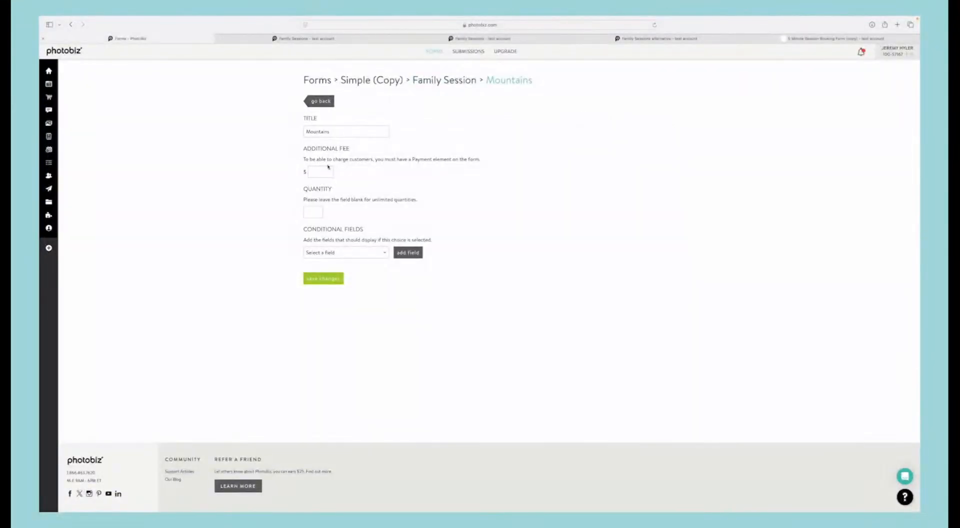
click(315, 173)
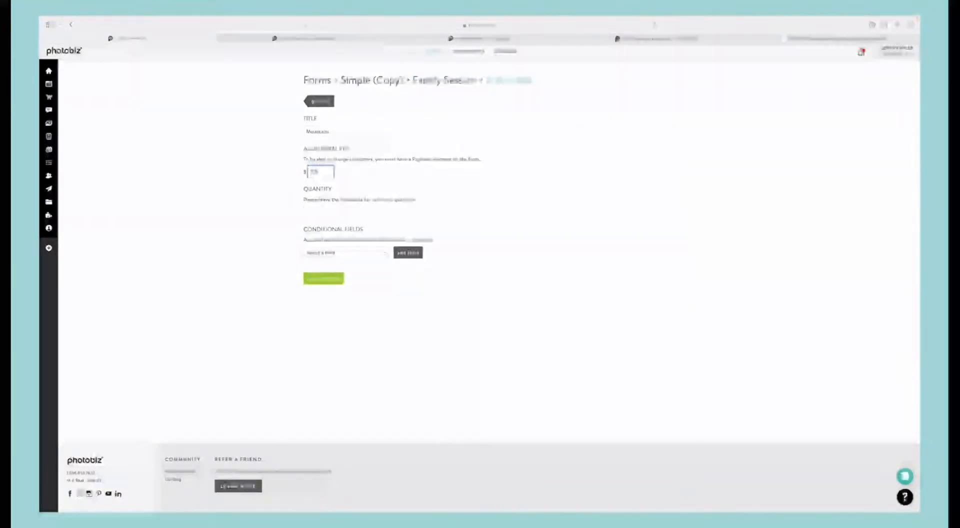
click(323, 278)
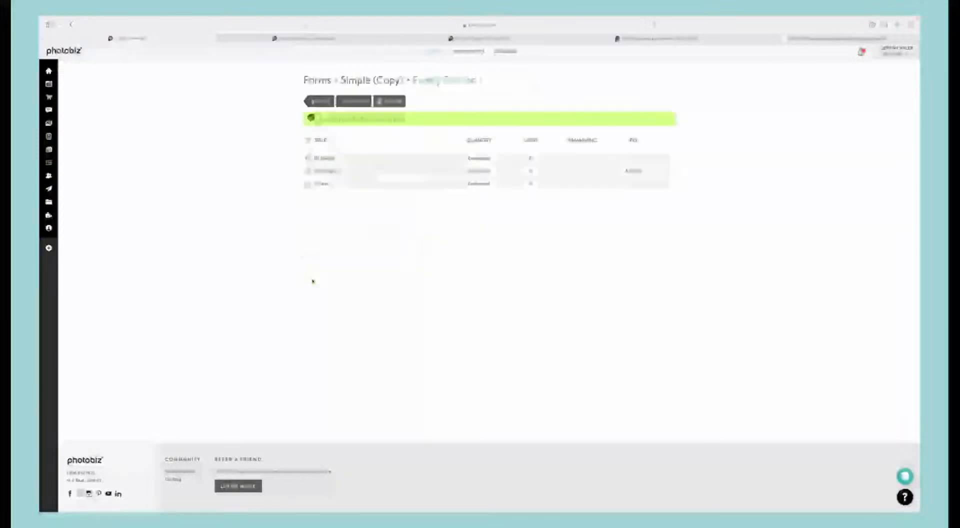
Step: Set a $40 additional fee on the Ocean choice, save it and return to the form editor
click(322, 184)
click(317, 172)
text(40)
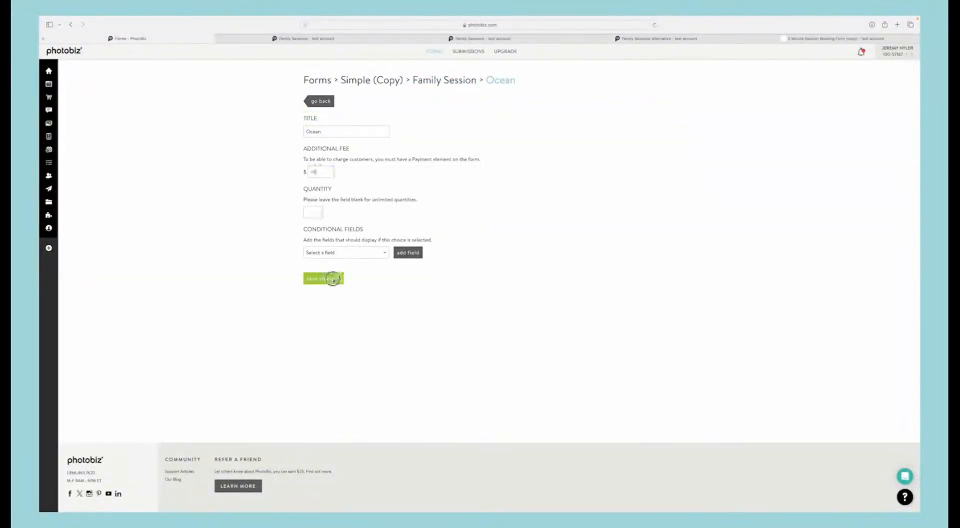
click(324, 278)
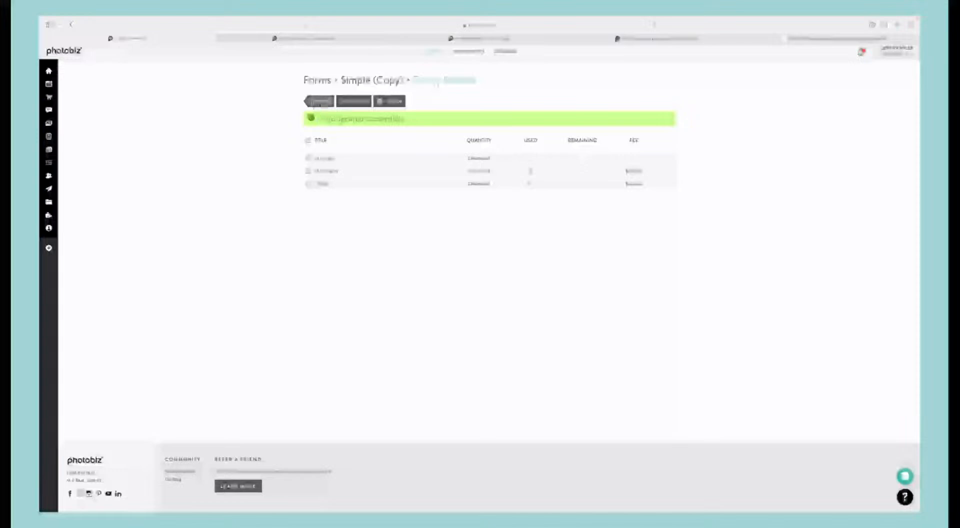
click(314, 100)
Step: Review the quantity limit setting of the Family Session field's Mountains choice
scroll(353, 302, down, 2)
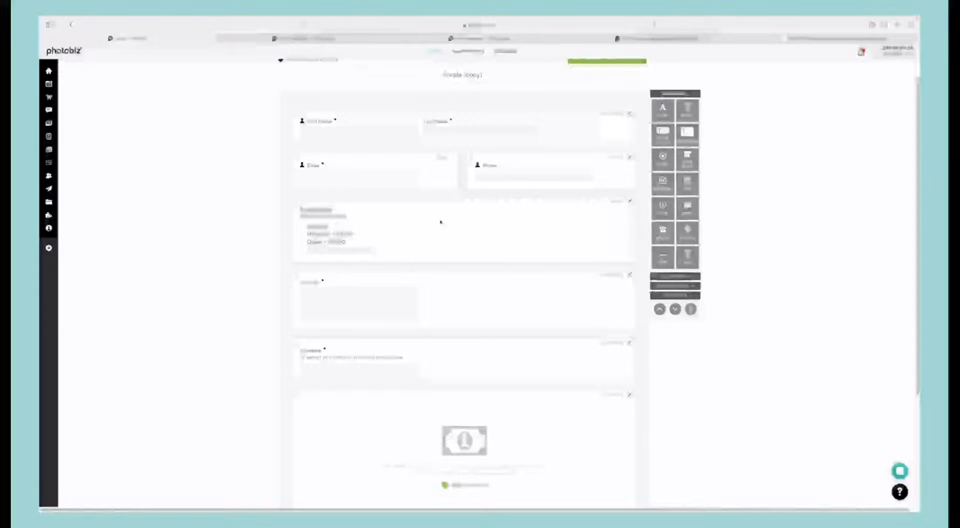
click(629, 201)
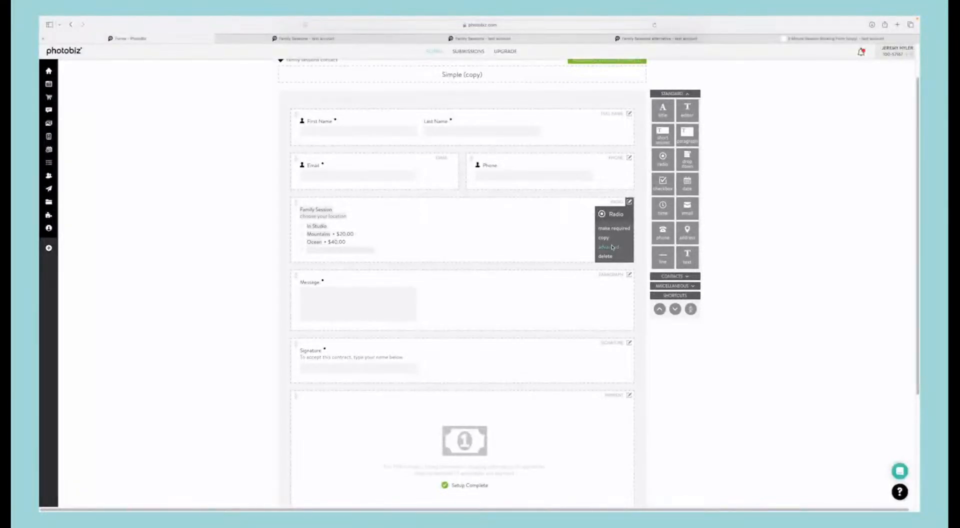
click(613, 247)
click(335, 148)
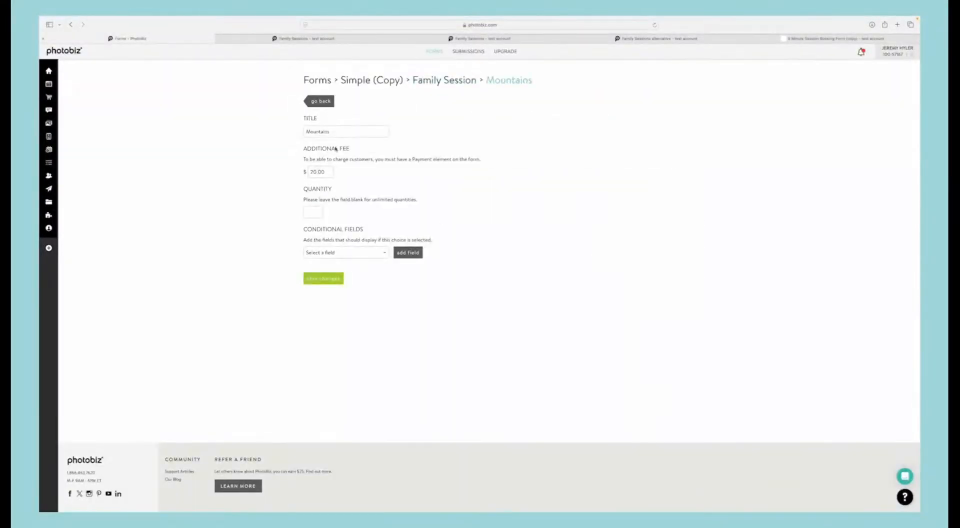
click(315, 215)
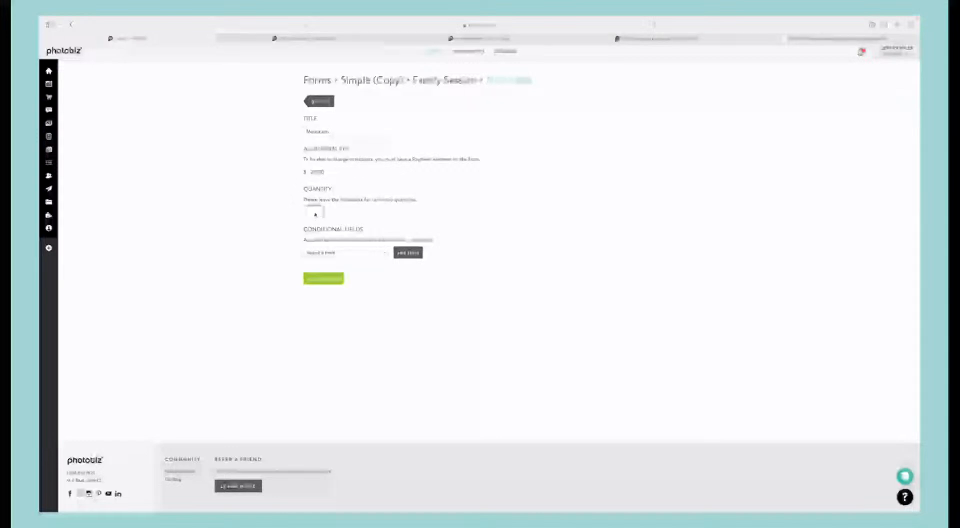
key(BackSpace)
click(328, 103)
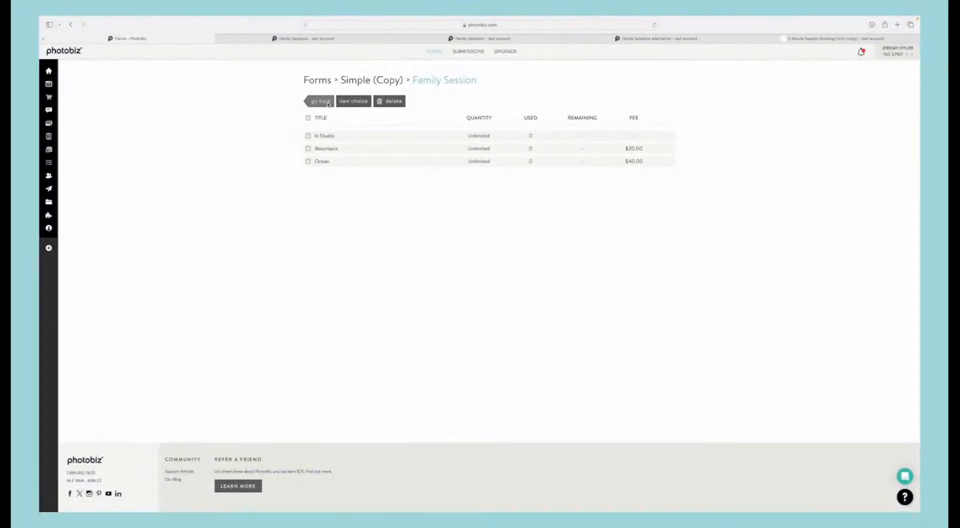
click(328, 102)
Step: Add a checkbox field between the Family Session and Message fields
scroll(359, 316, down, 1)
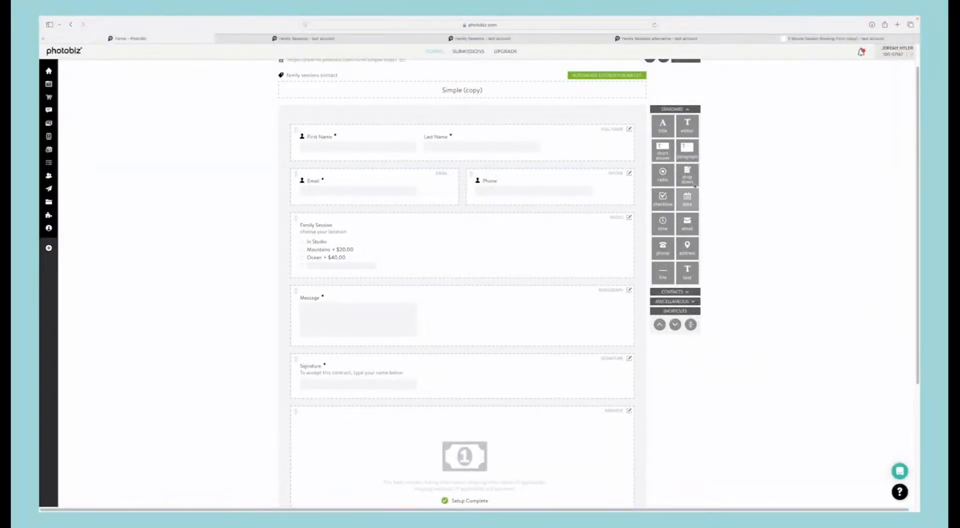
drag(664, 198, 460, 281)
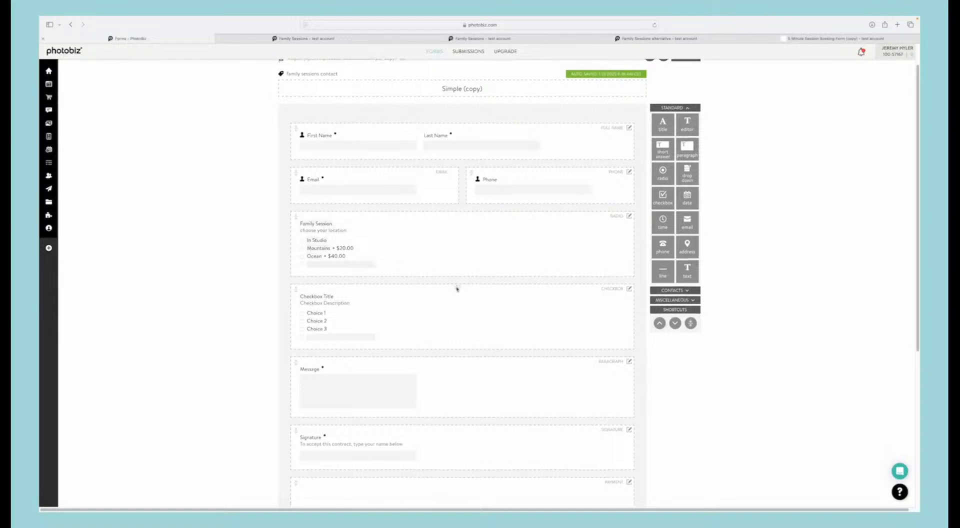
scroll(400, 275, down, 1)
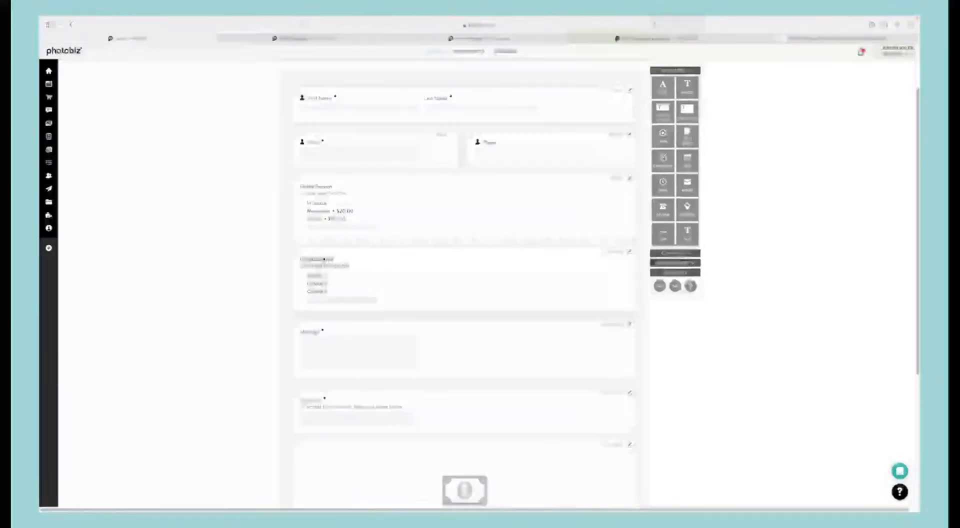
Step: Change the checkbox field's title to "Add-Ons"
triple_click(324, 259)
text(Add)
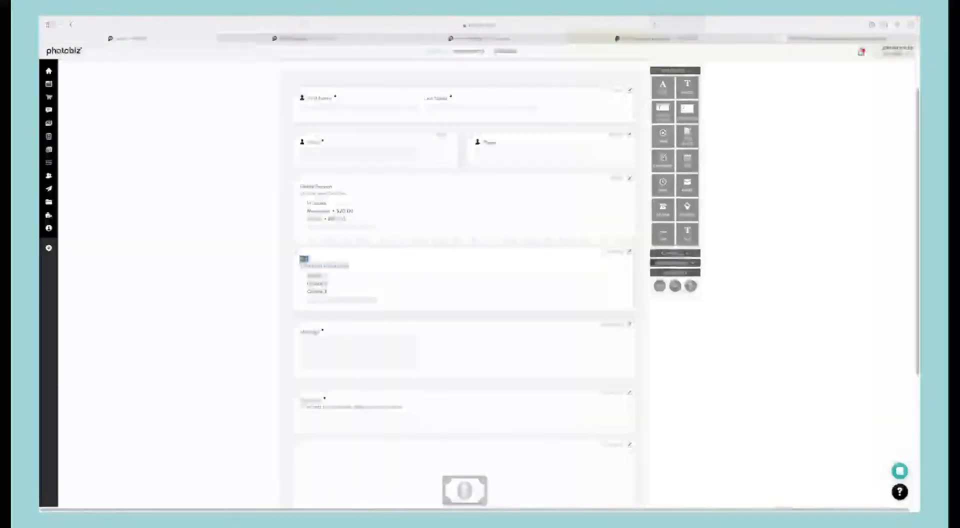
text(itional)
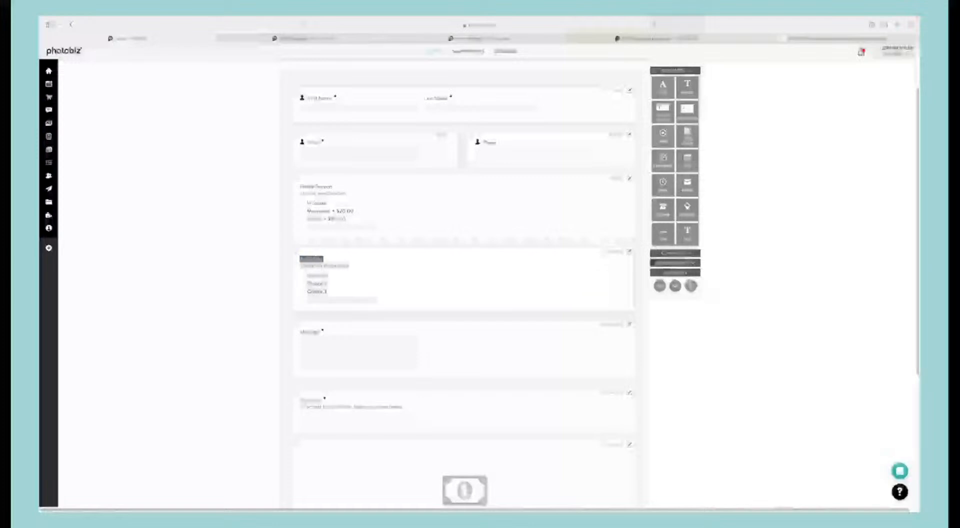
key(BackSpace)
key(BackSpace)
key(BackSpace)
key(BackSpace)
key(BackSpace)
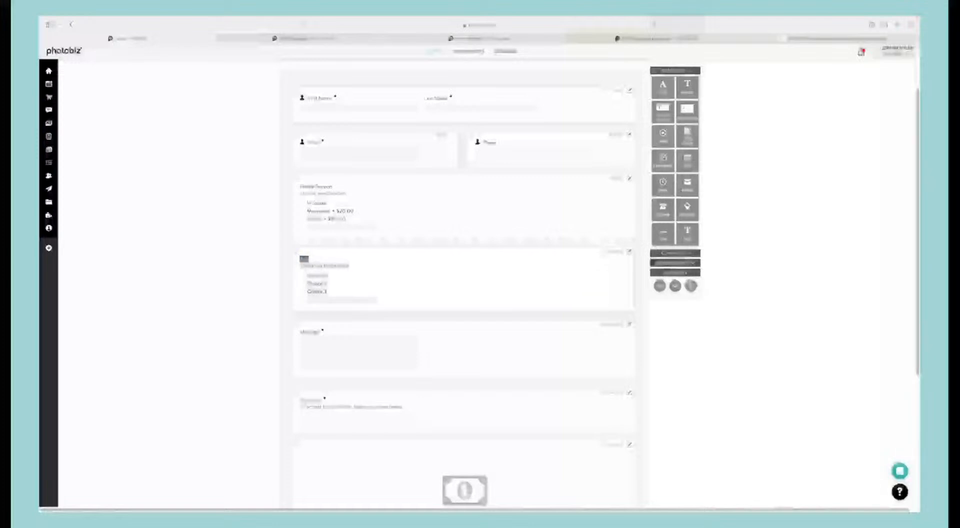
text(-Ons)
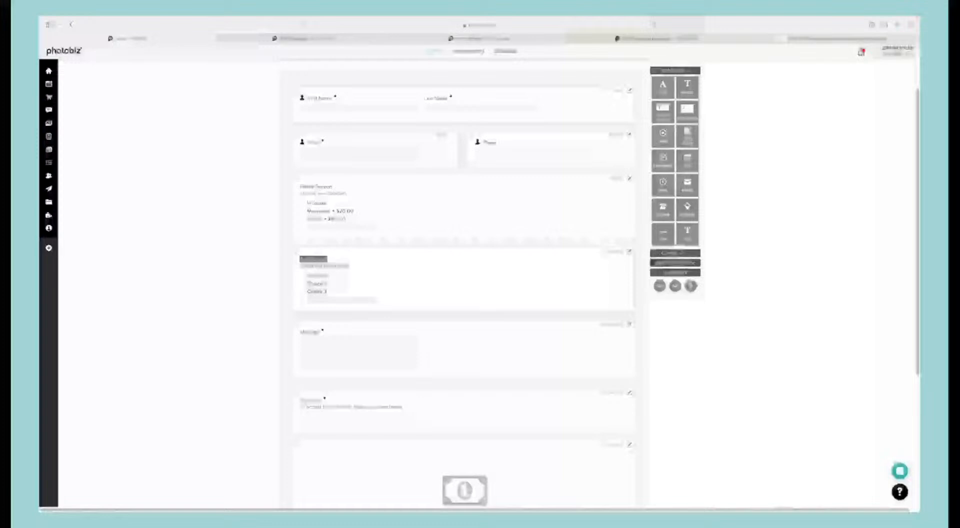
key(BackSpace)
key(BackSpace)
key(BackSpace)
key(BackSpace)
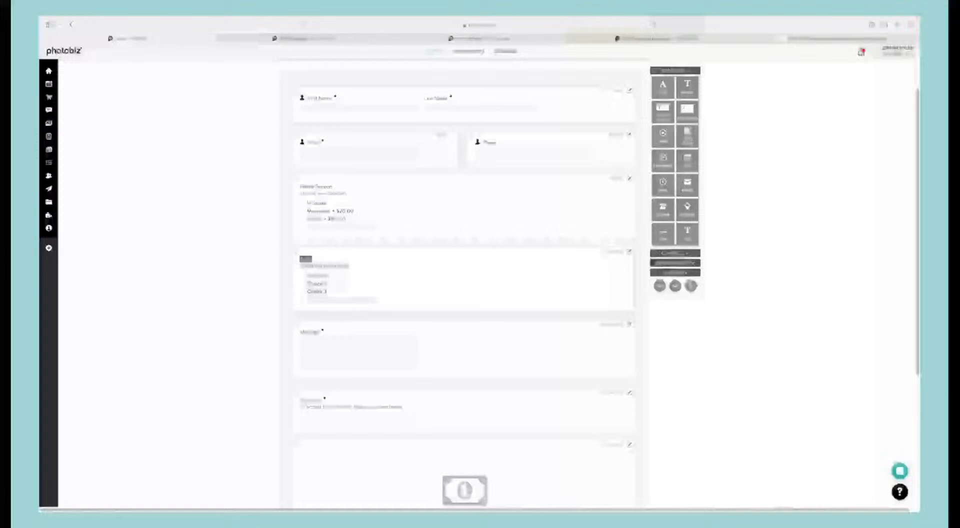
text(-Ons)
Step: Clear the description text of the Add-Ons checkbox field
triple_click(330, 268)
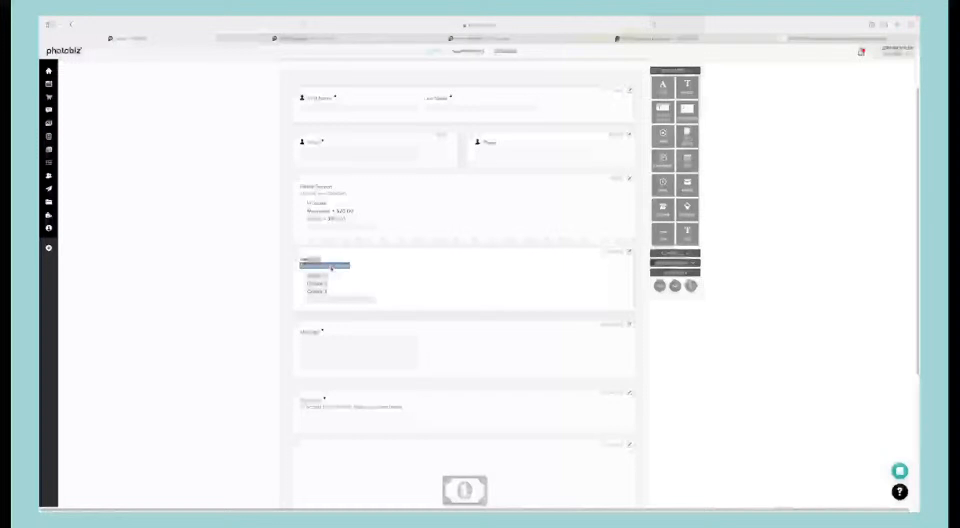
key(BackSpace)
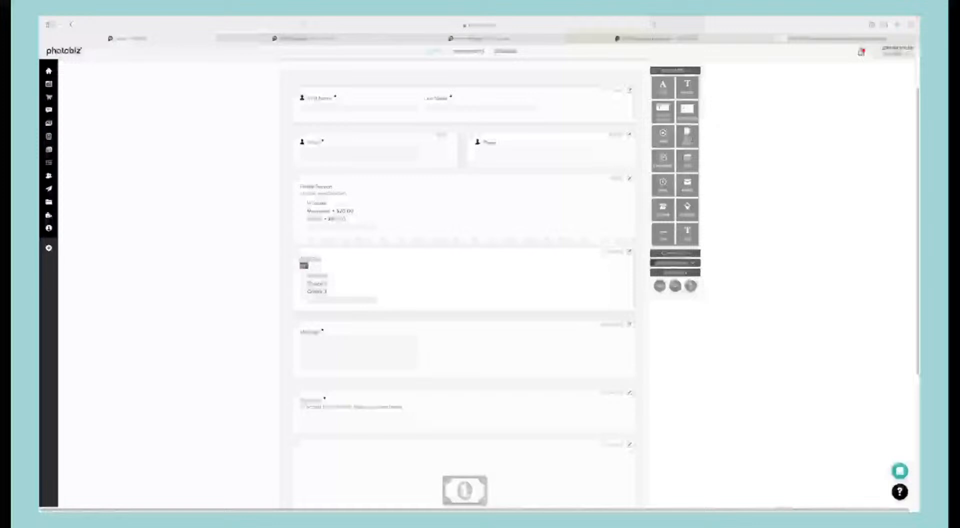
text(Choose any)
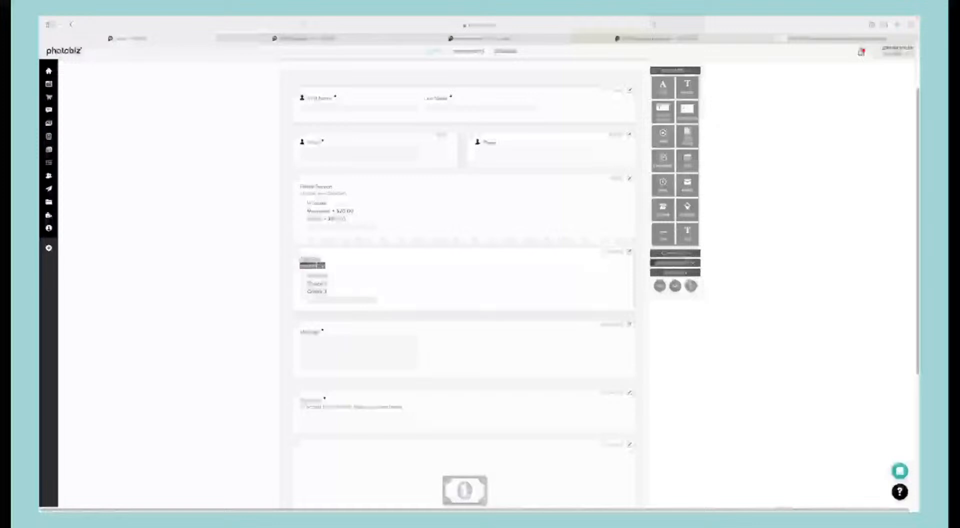
key(super+a)
key(BackSpace)
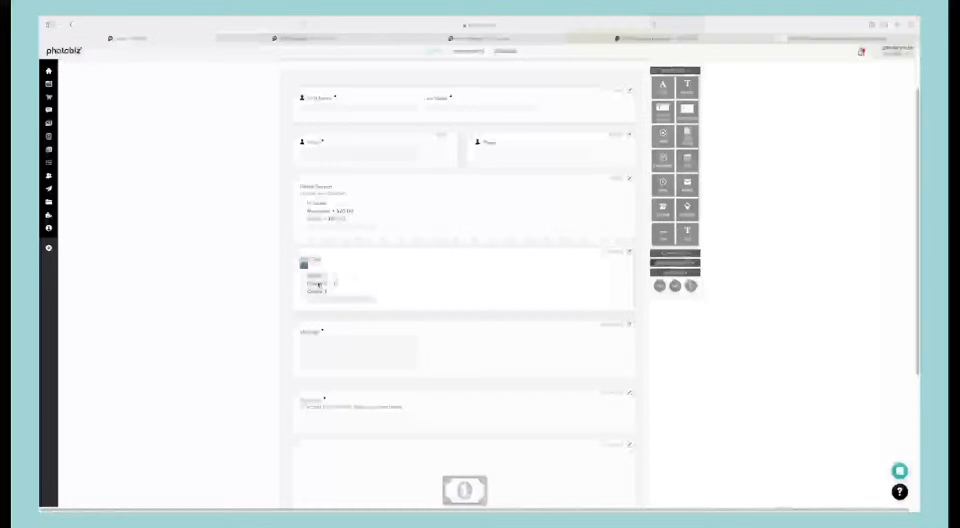
Step: Rename the first two Add-Ons choices as "Extra Image" and "USB Drive"
click(321, 277)
triple_click(320, 276)
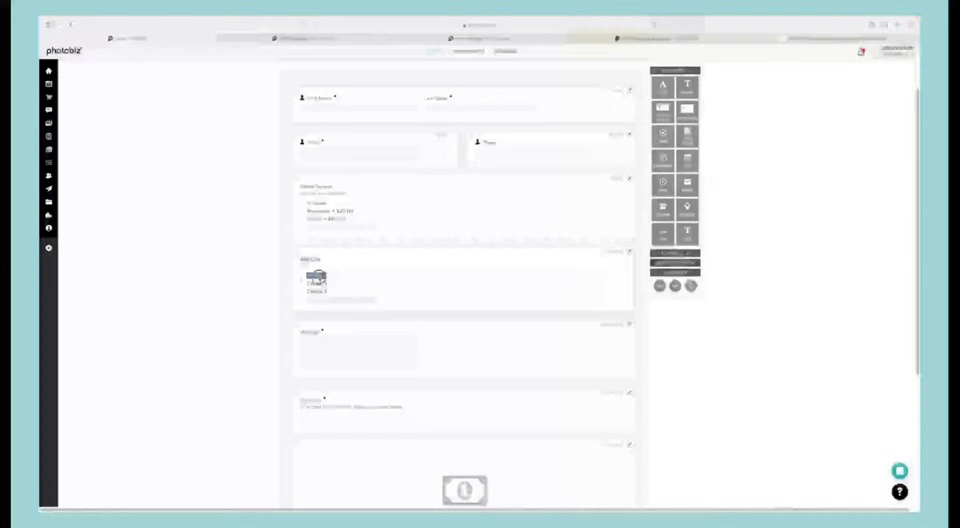
text(Extr)
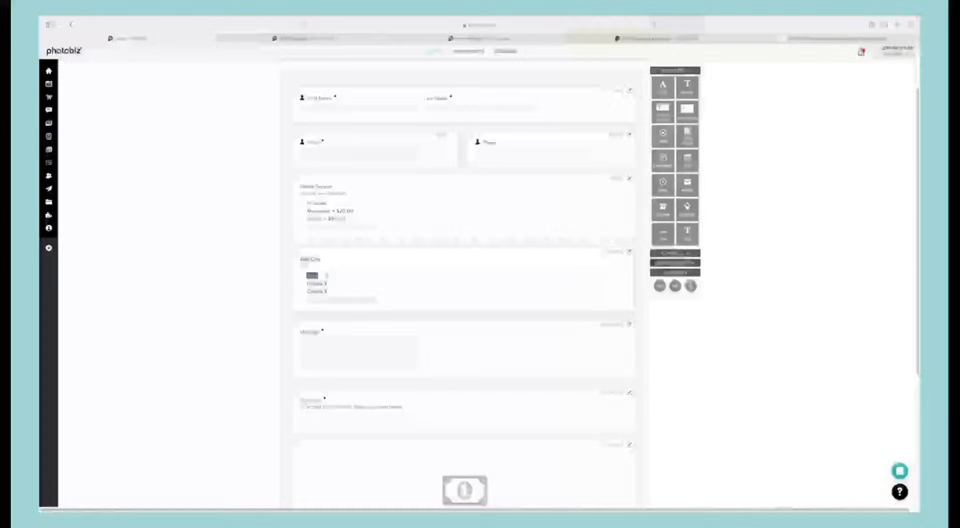
text(a)
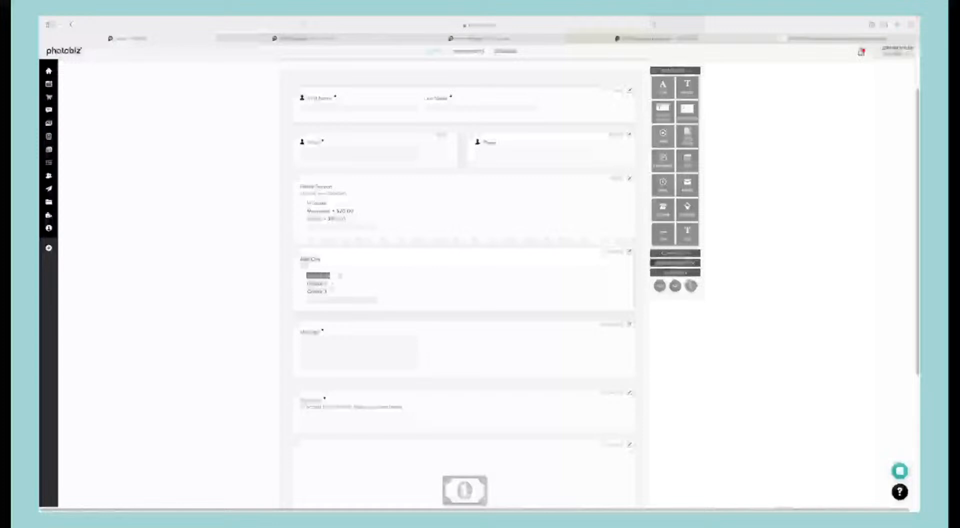
text(Image)
double_click(315, 283)
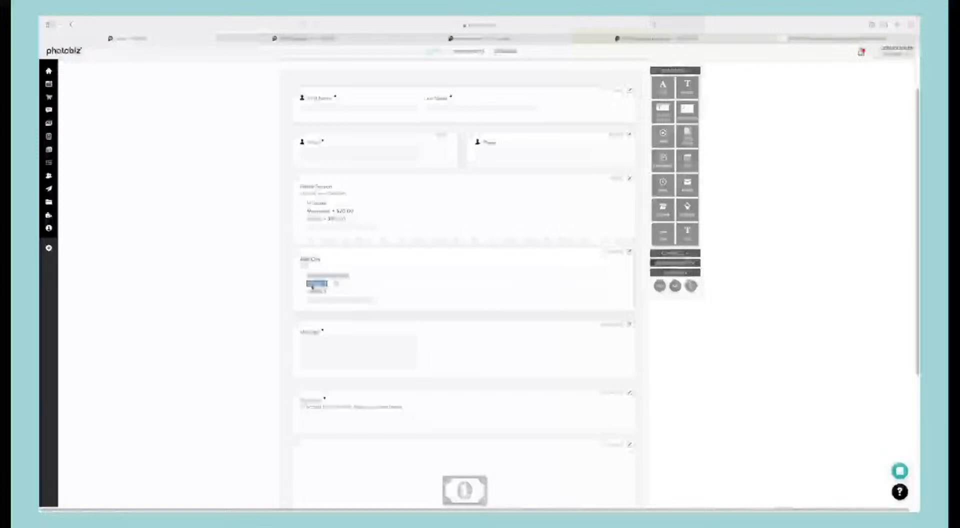
text(USB Drive)
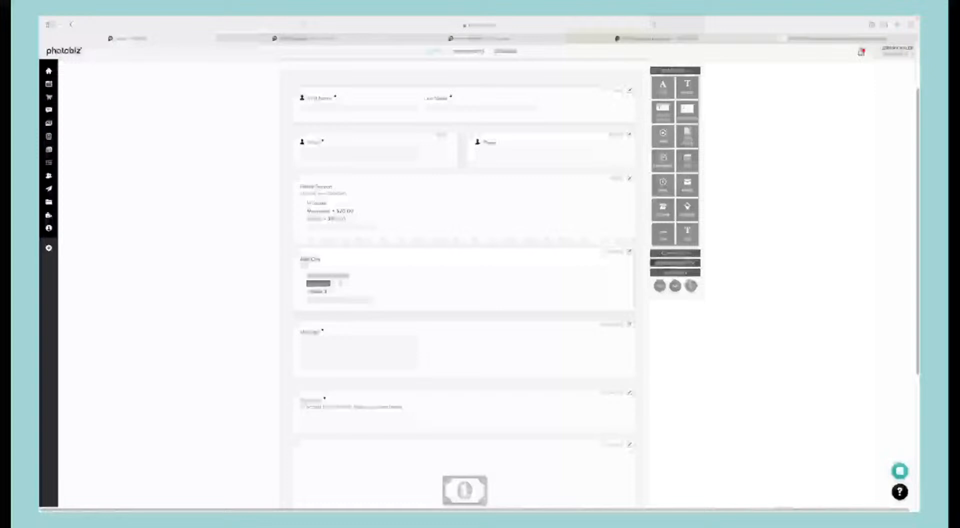
text( Photos)
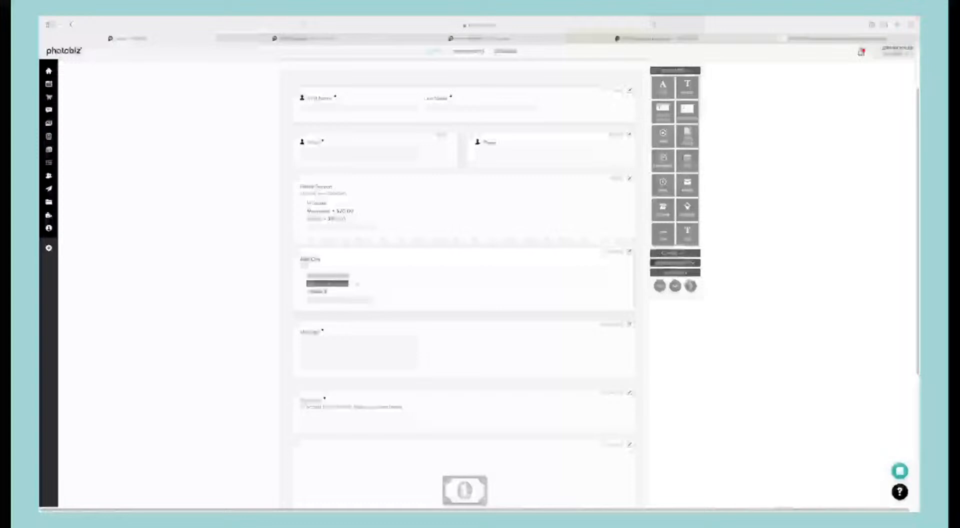
Step: Complete the label of the second Add-Ons choice and rename the third choice as "Extra Location Photography"
key(Tab)
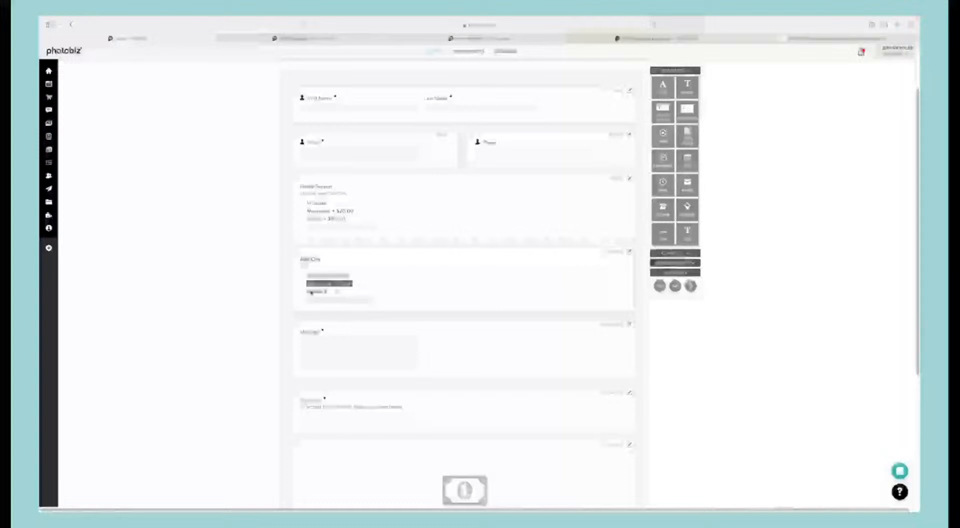
text(Ext)
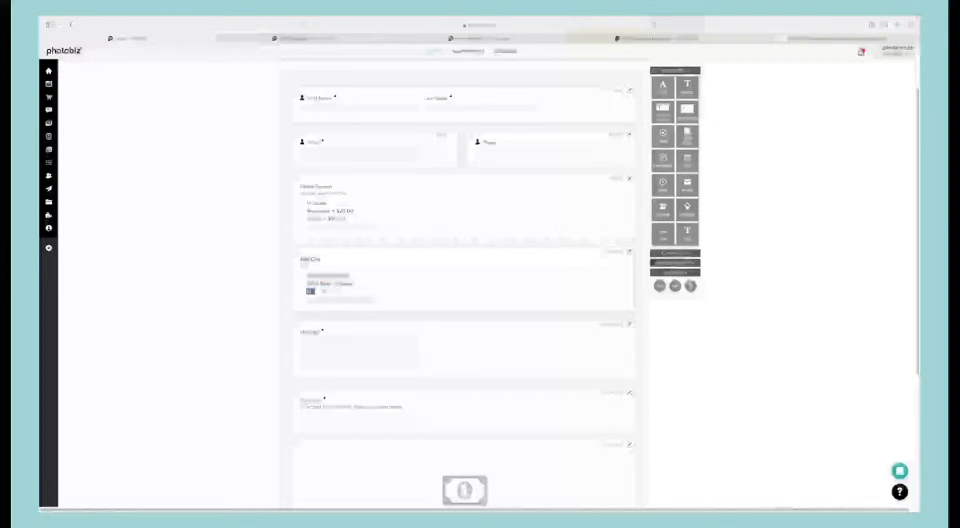
text(ra )
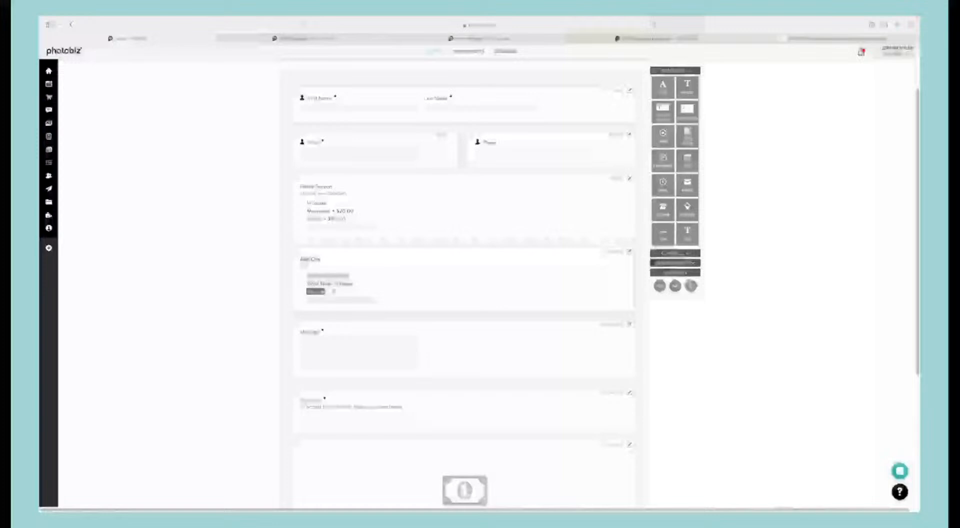
text(Location)
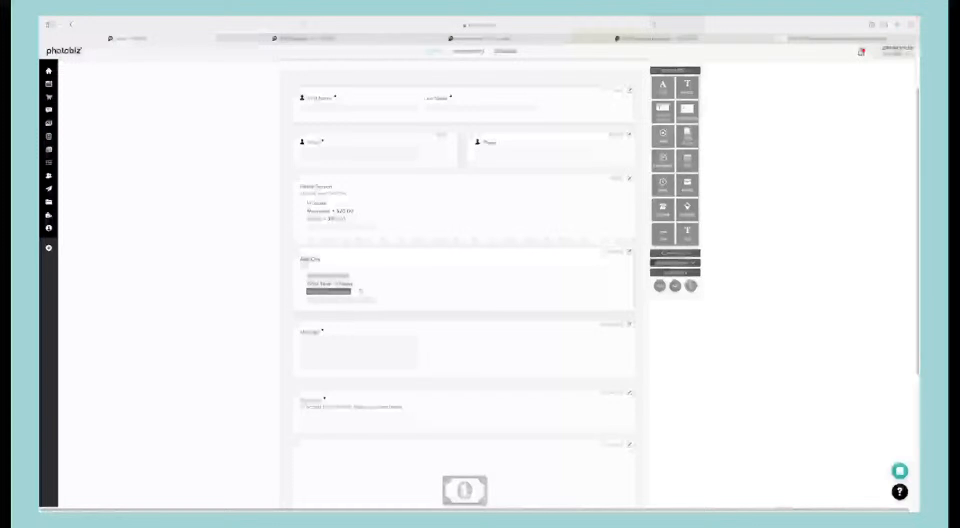
text(Photosgraphy)
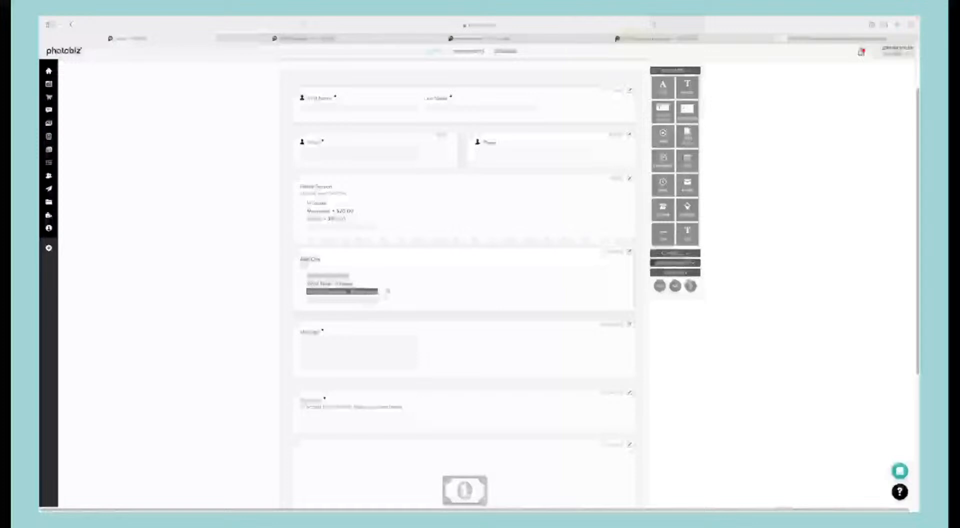
text(phy)
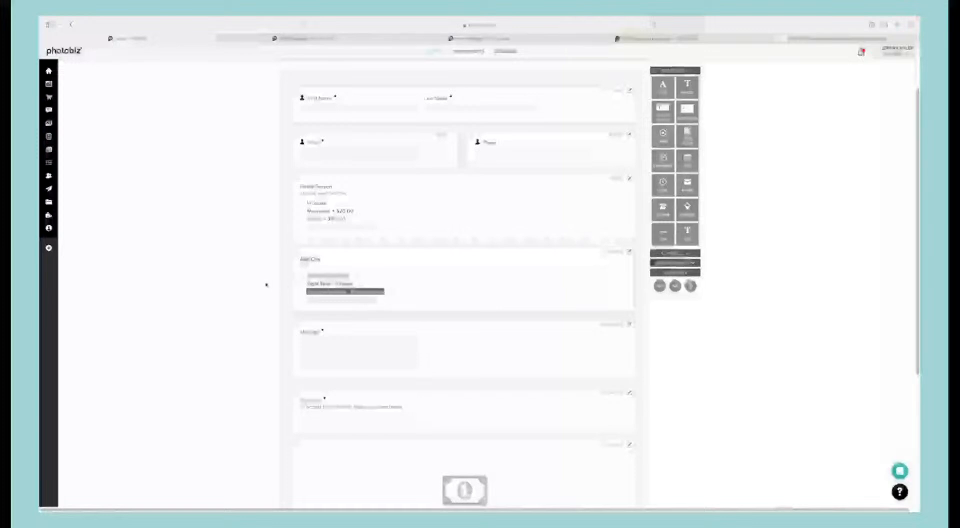
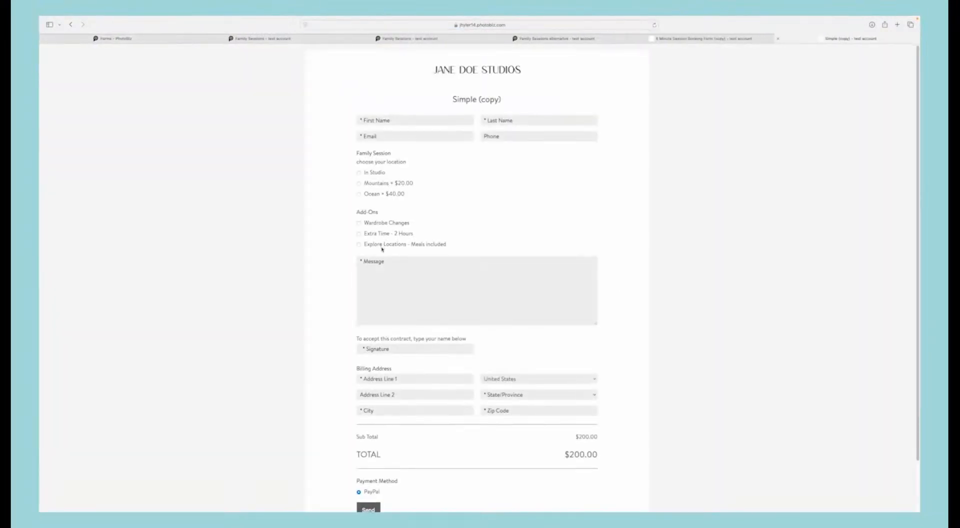
Step: Add the Add-Ons checkbox as a conditional field of the Mountains choice in the Family Session radio element and save it
scroll(383, 249, down, 1)
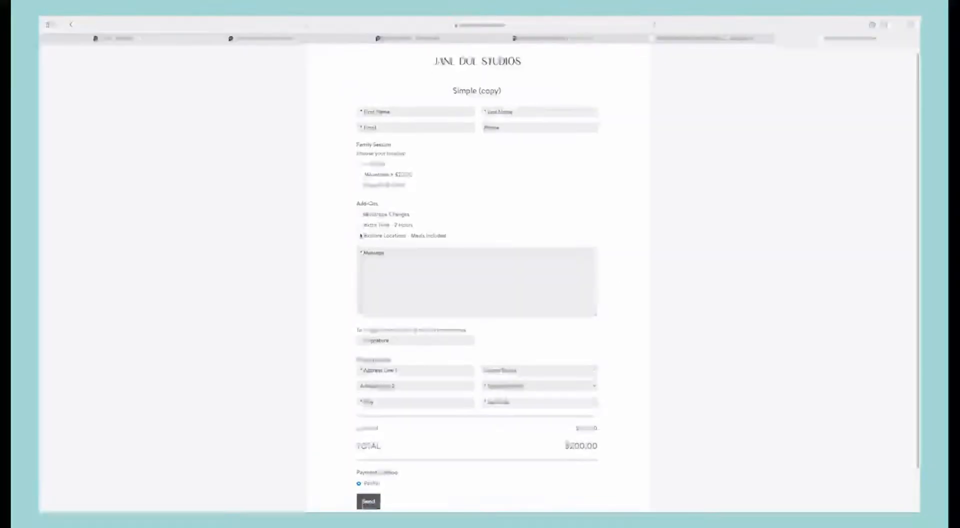
click(159, 40)
scroll(499, 246, down, 1)
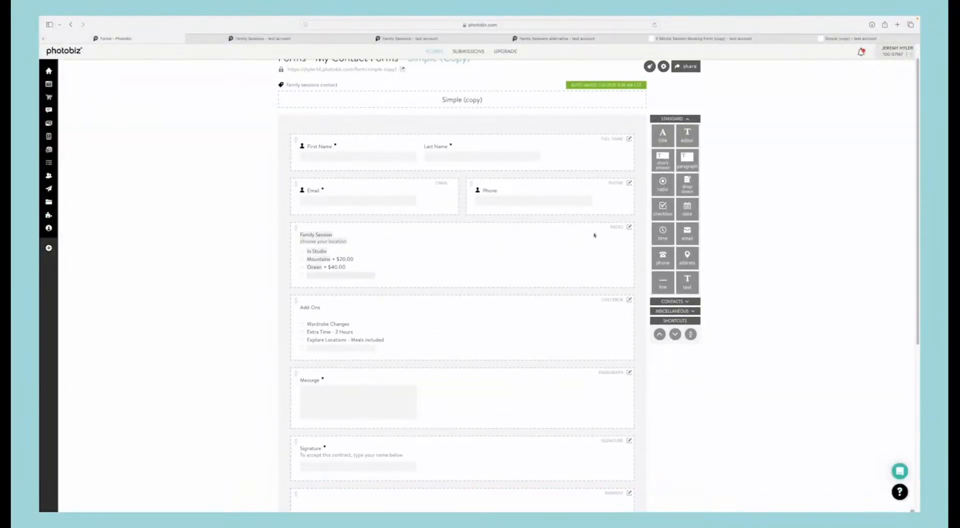
click(629, 228)
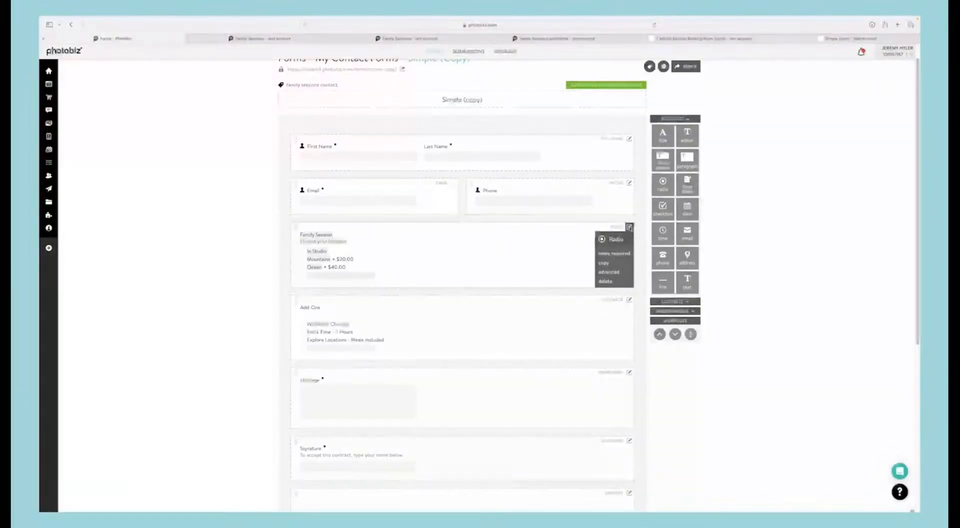
click(606, 273)
click(331, 149)
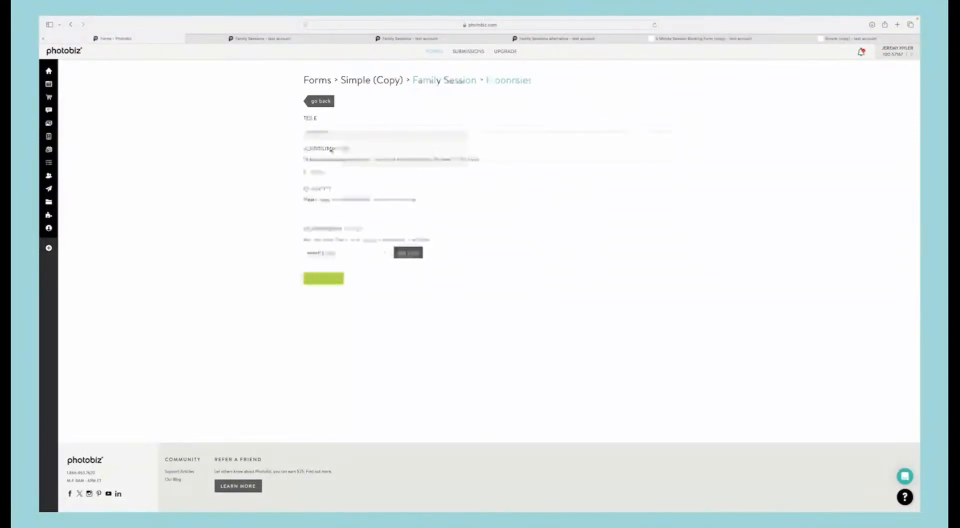
click(350, 253)
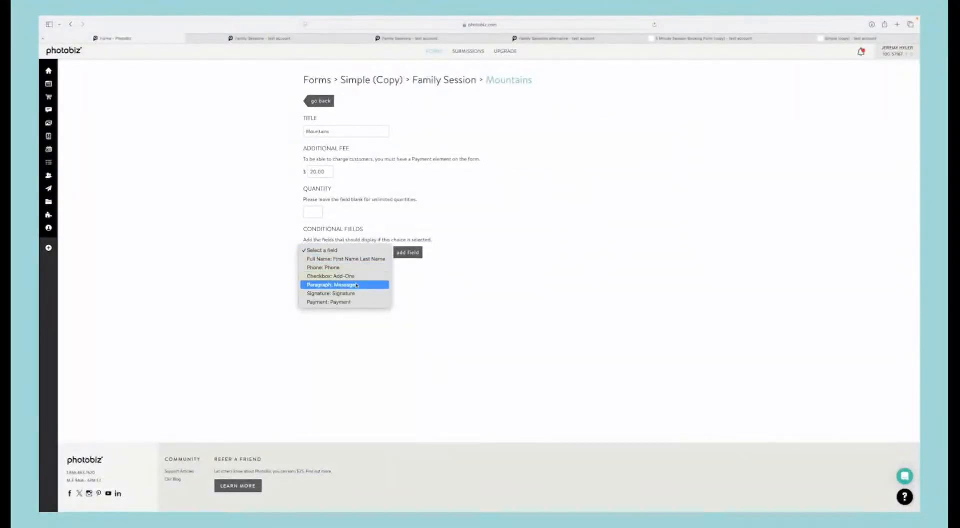
click(331, 276)
click(420, 253)
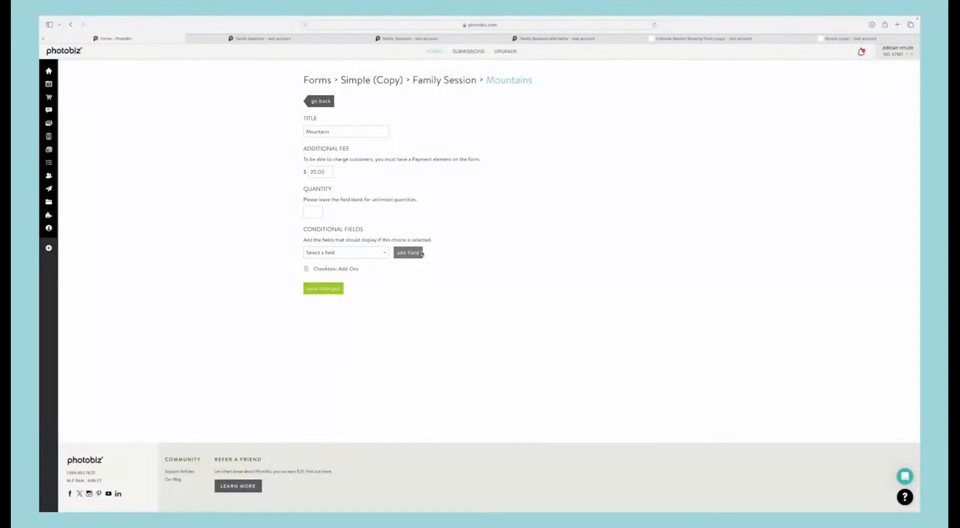
click(330, 289)
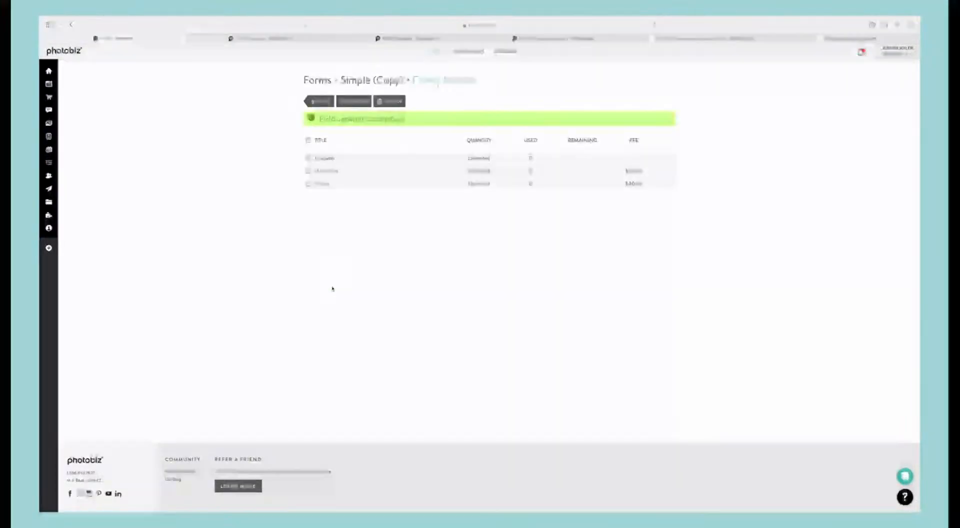
Step: Add the Add-Ons checkbox as a conditional field of the Ocean choice and save it
click(326, 183)
click(350, 253)
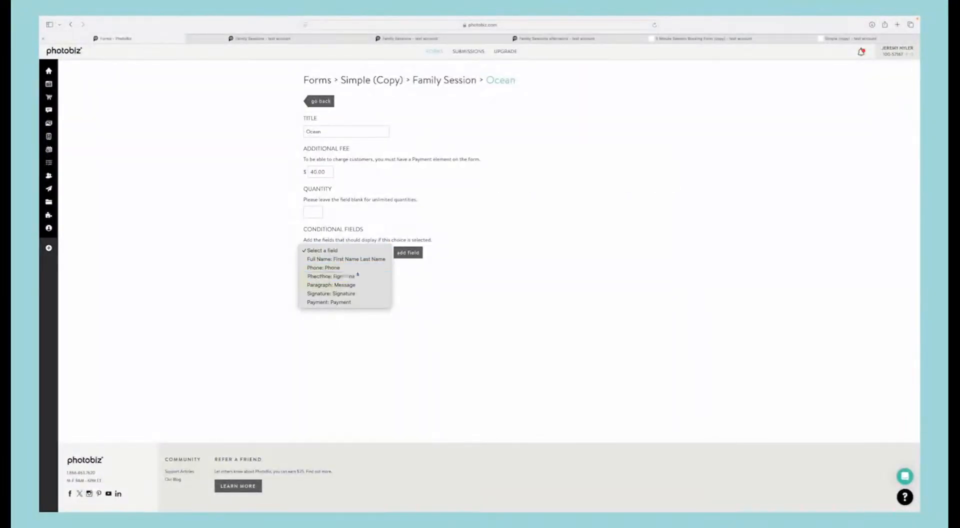
click(357, 275)
click(408, 253)
click(328, 286)
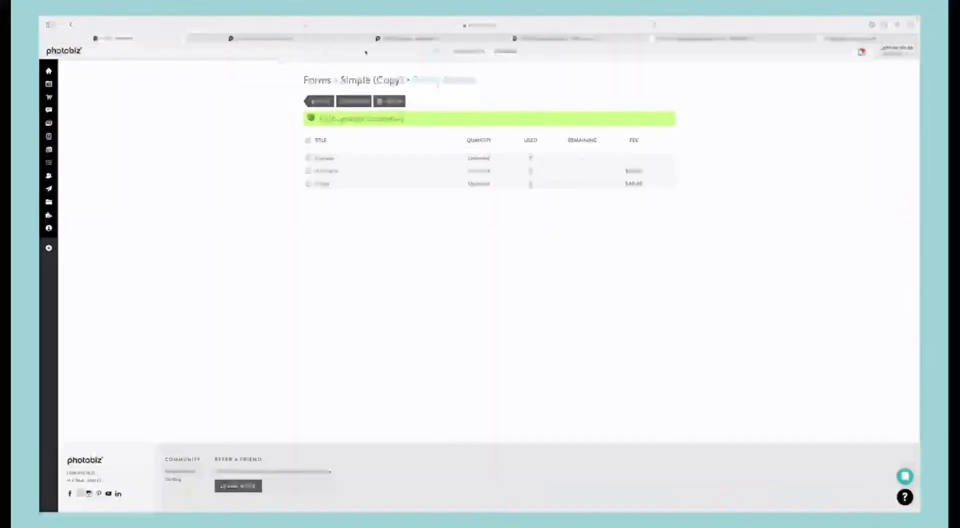
Step: Test the conditional Add-Ons on the live Simple (copy) form by switching the location between Mountains, Ocean and In Studio
click(850, 38)
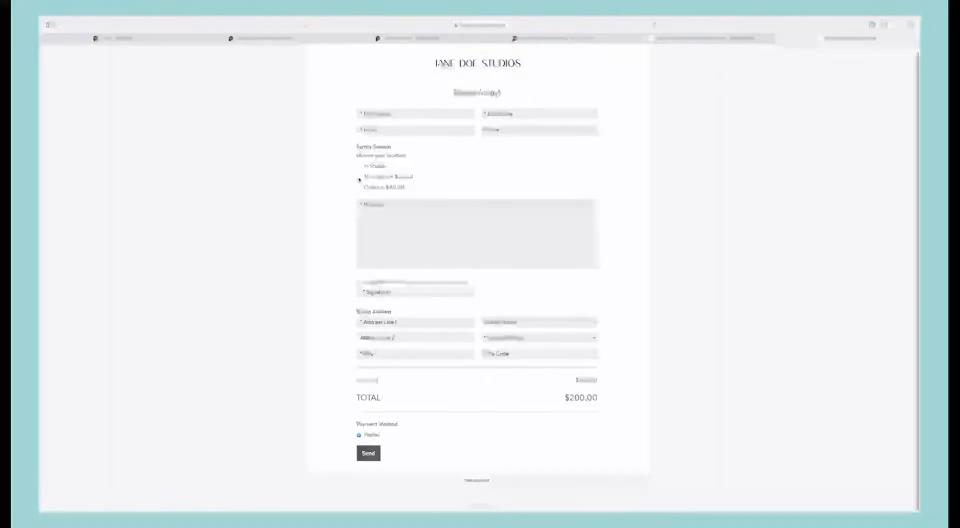
click(359, 176)
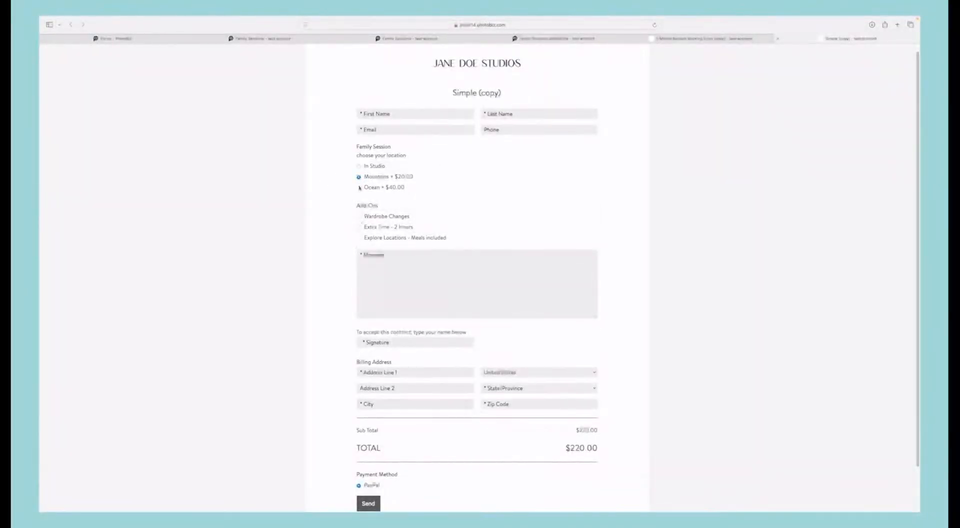
click(358, 187)
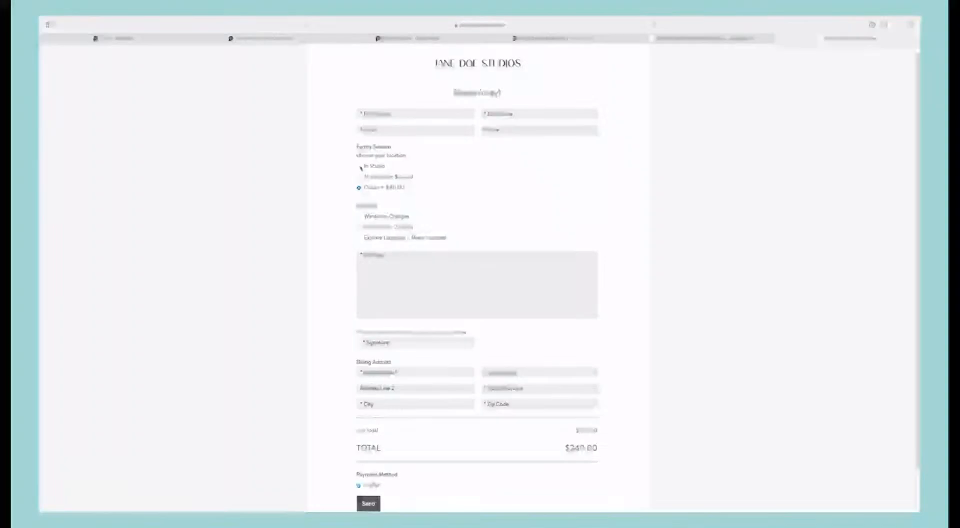
click(359, 166)
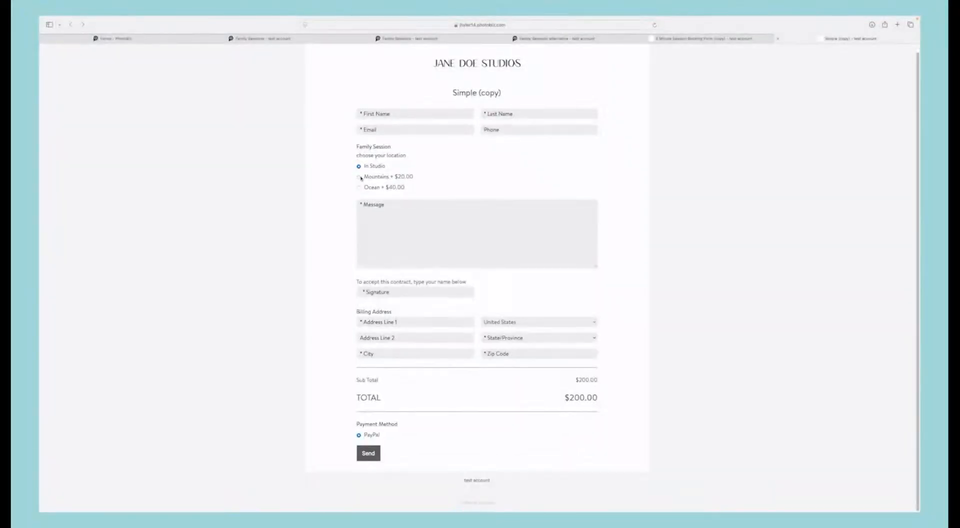
click(359, 177)
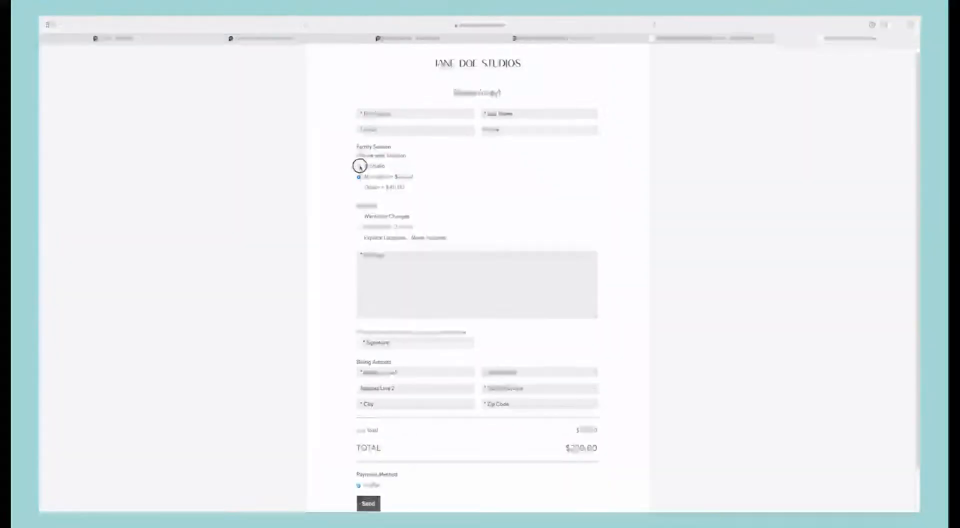
click(358, 166)
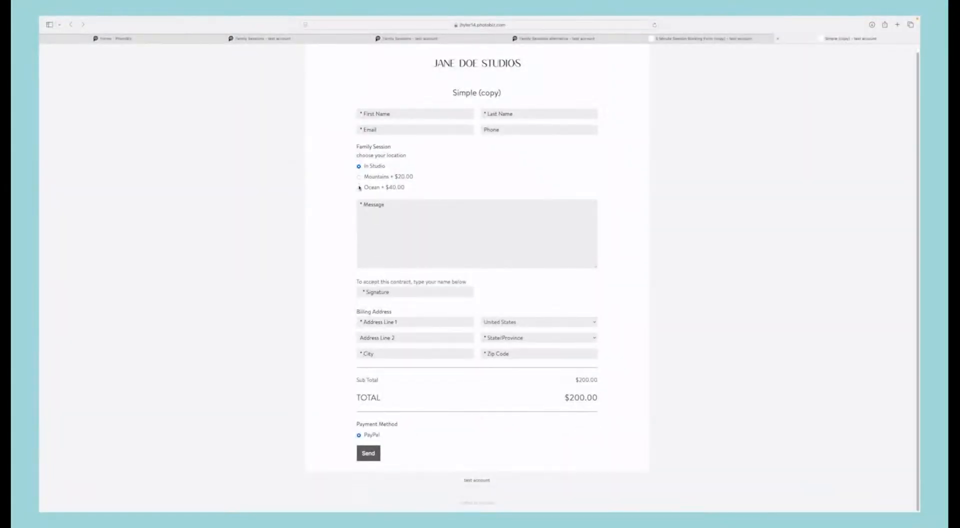
click(359, 187)
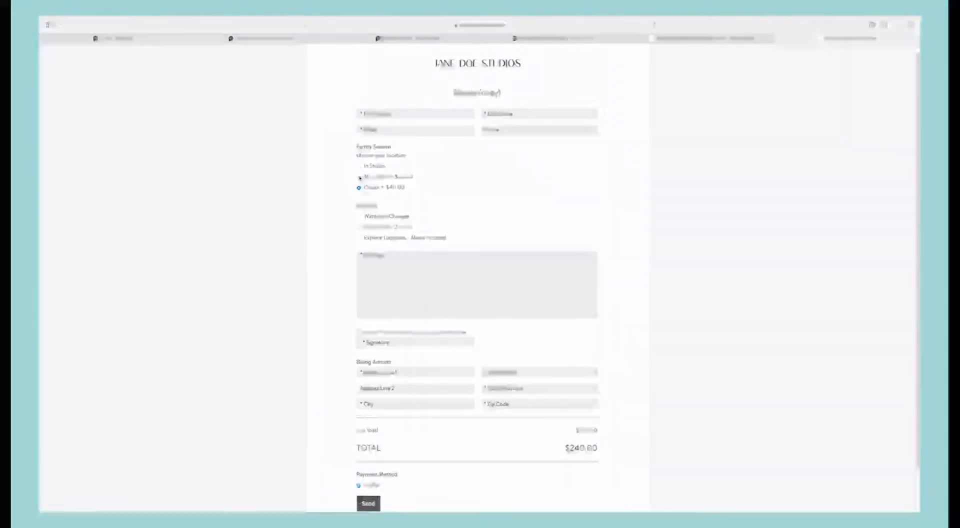
click(358, 177)
Step: In the form editor, set the additional fee of the Wardrobe Changes choice in the Add-Ons checkbox to $20 and save it
click(139, 41)
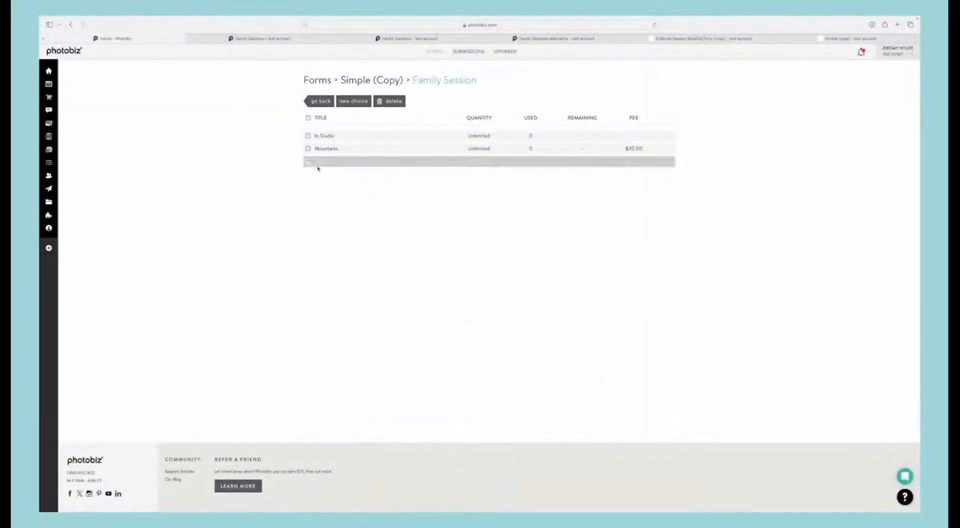
click(321, 101)
scroll(330, 268, down, 1)
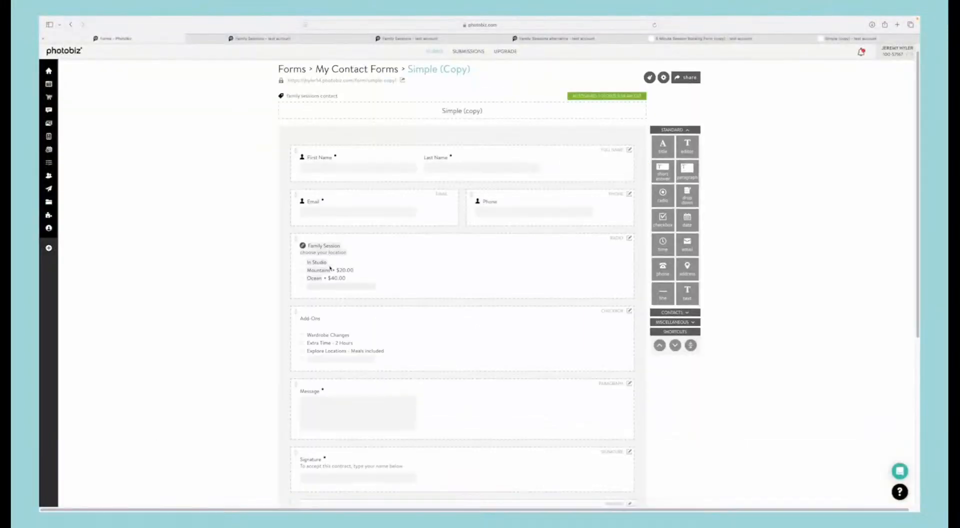
scroll(330, 269, down, 1)
click(630, 280)
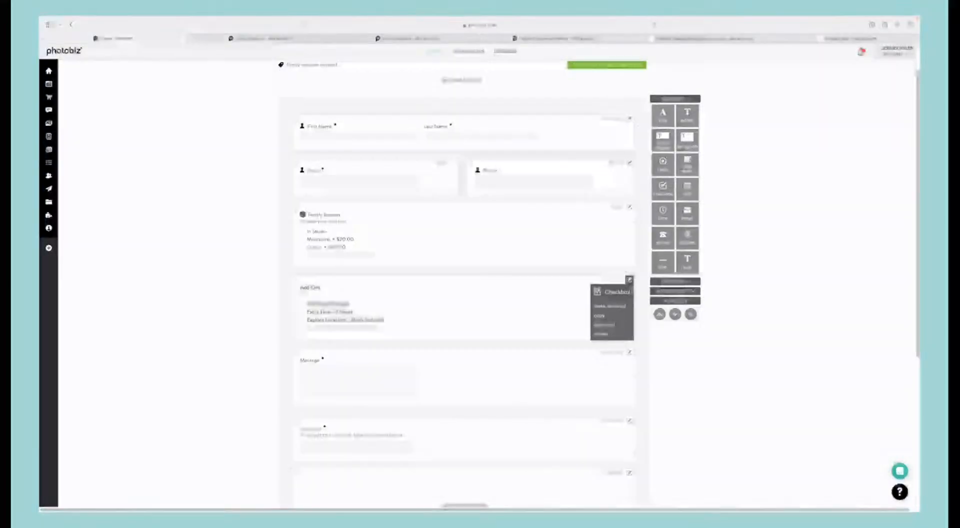
click(616, 327)
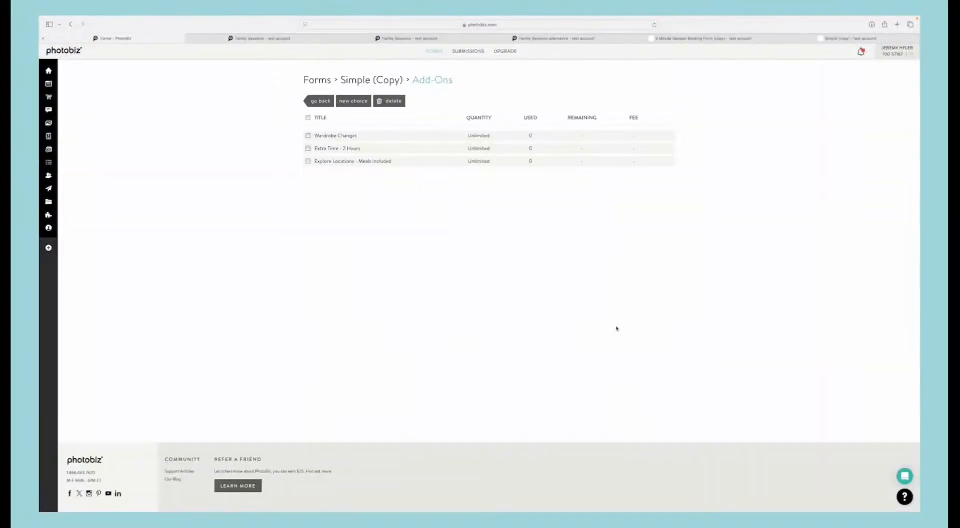
click(354, 136)
click(326, 173)
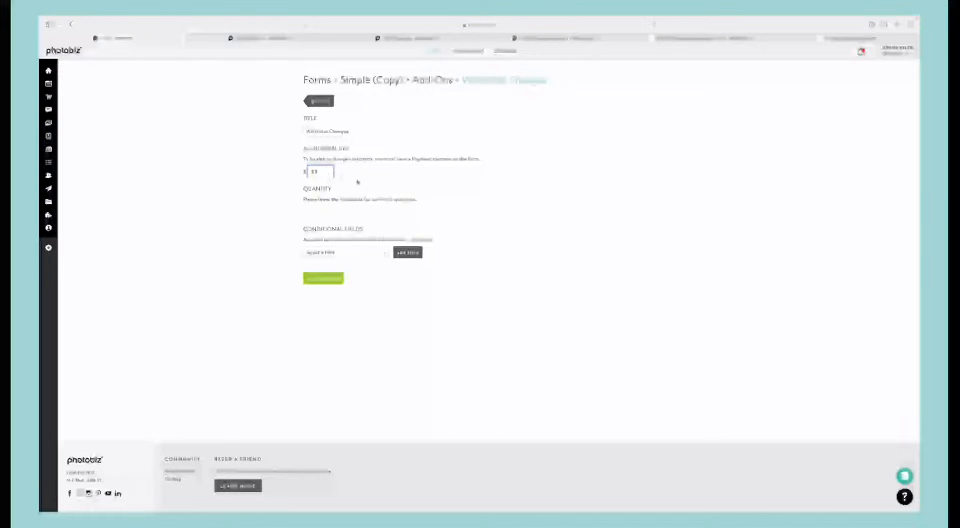
click(325, 278)
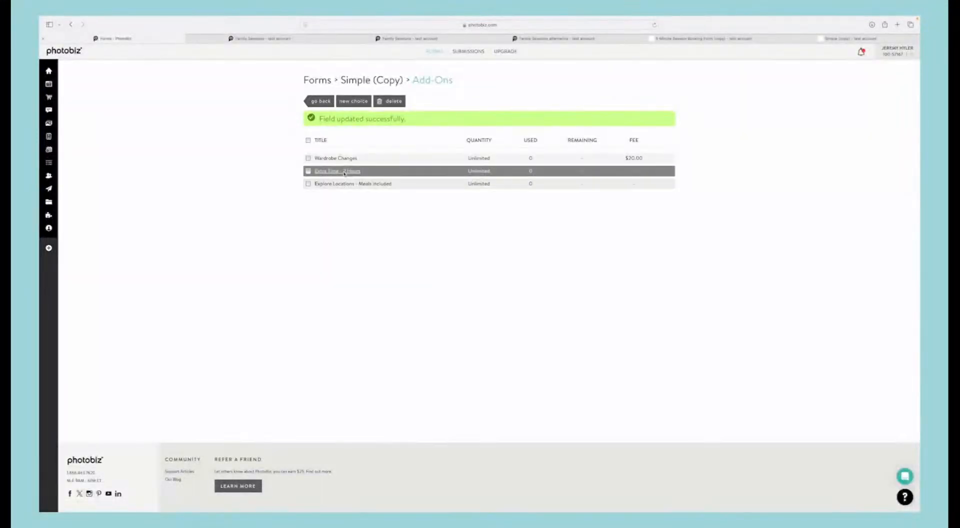
Step: Set the additional fee of the Extra Time - 2 Hours add-on to $100 and save it
click(317, 172)
click(317, 175)
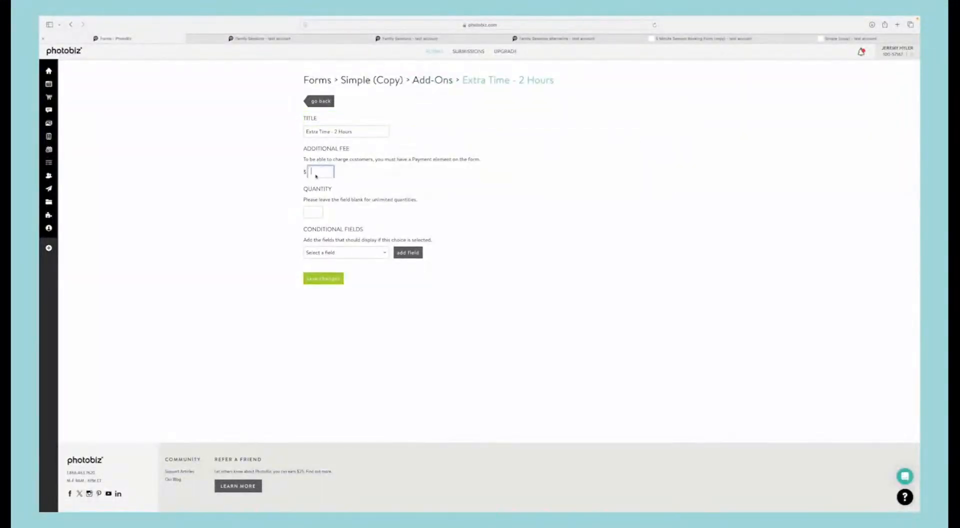
text(200)
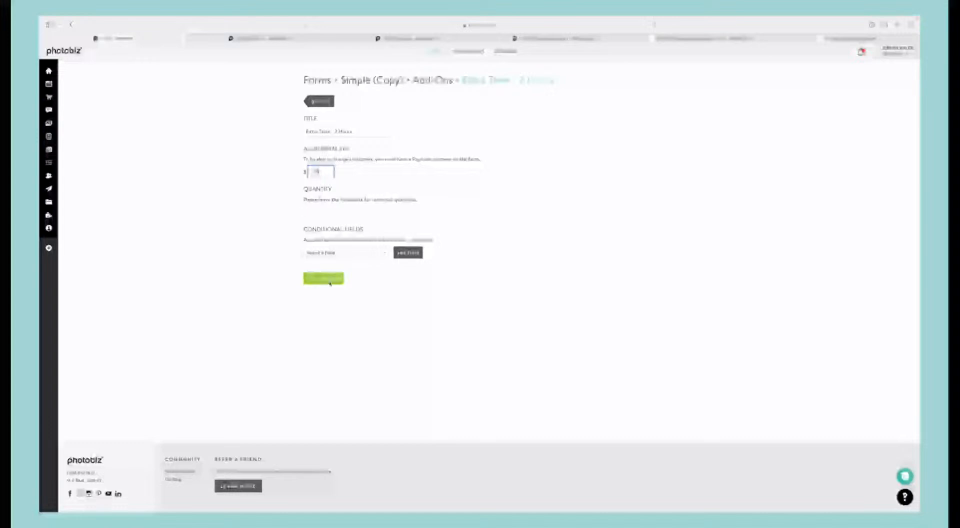
click(326, 278)
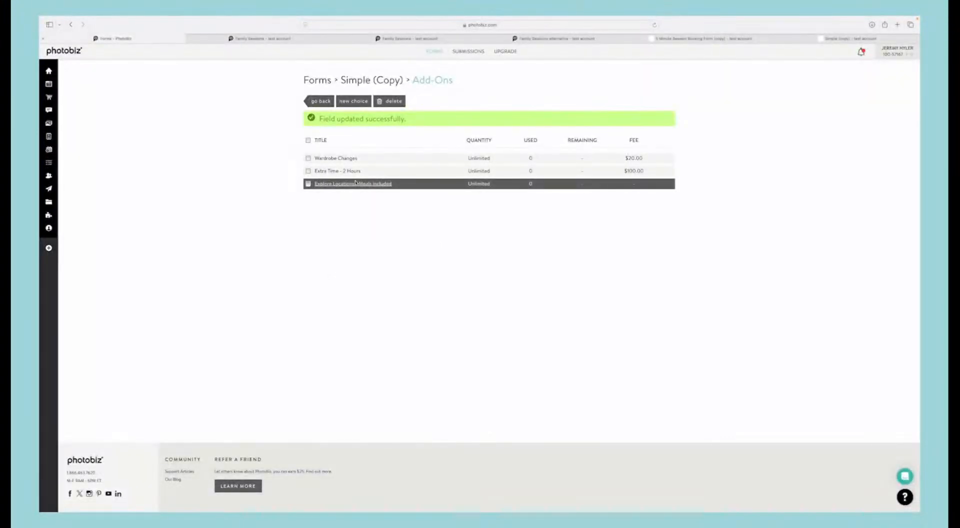
Step: Set the additional fee of the Explore Locations - Meals included add-on to $250, save it and return to the form layout
click(323, 183)
click(322, 174)
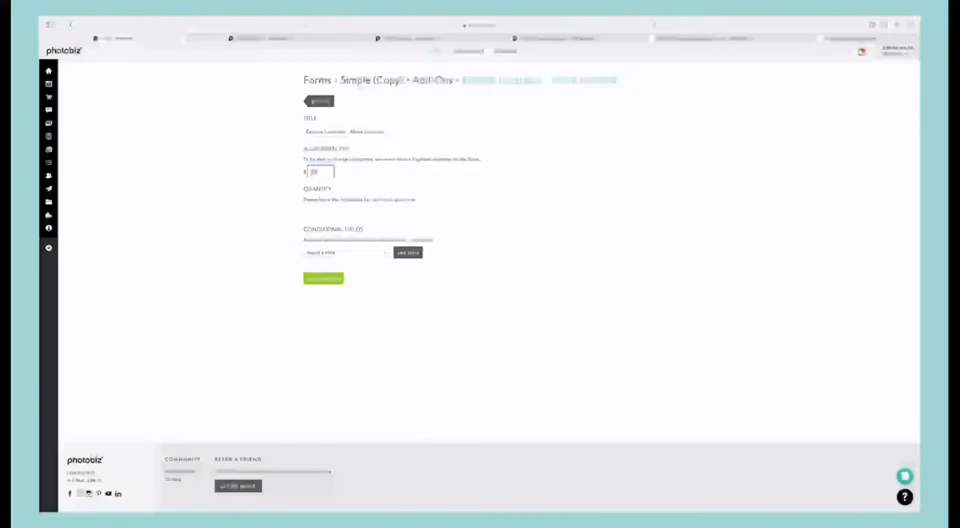
text(250)
click(332, 278)
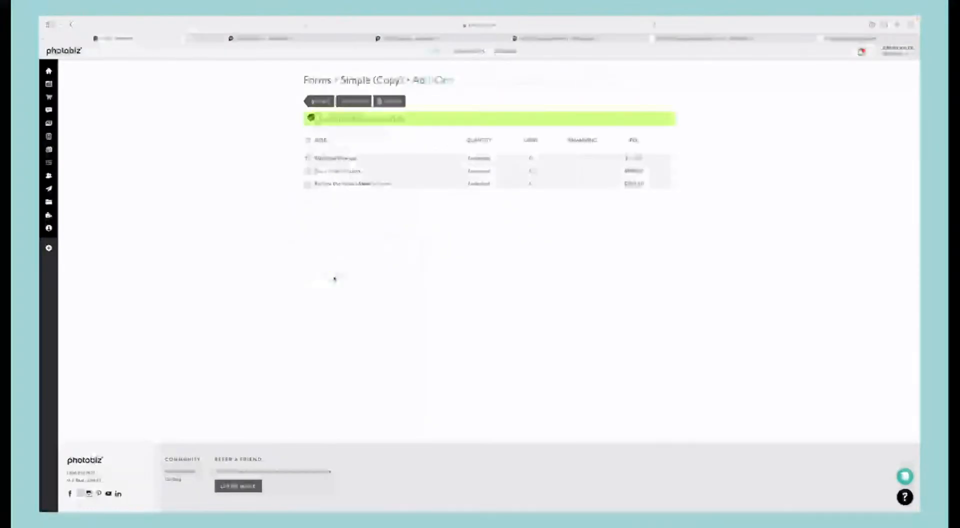
click(319, 101)
scroll(284, 237, down, 2)
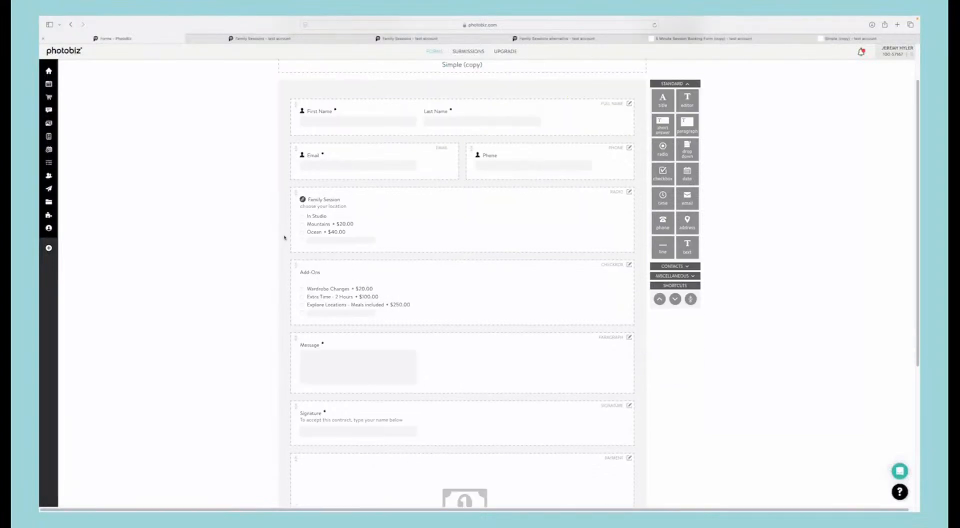
scroll(290, 237, down, 1)
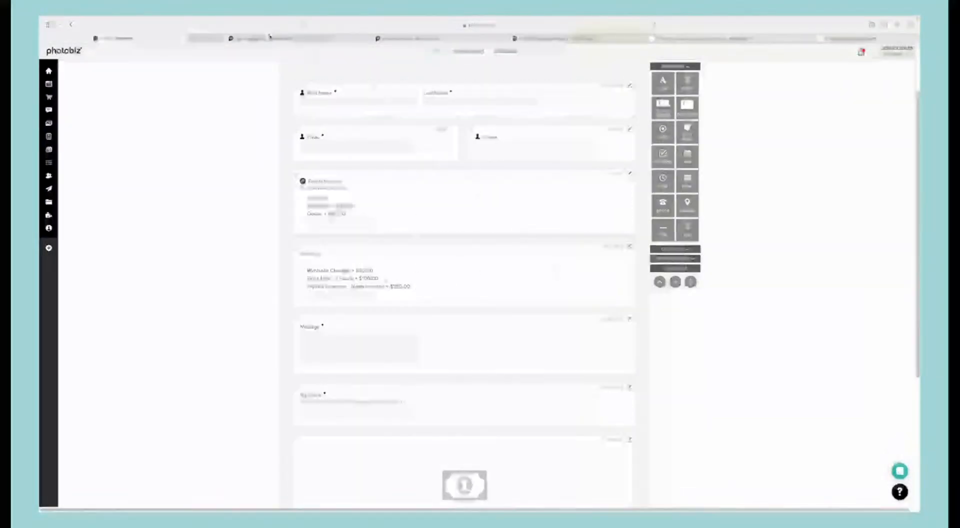
click(393, 38)
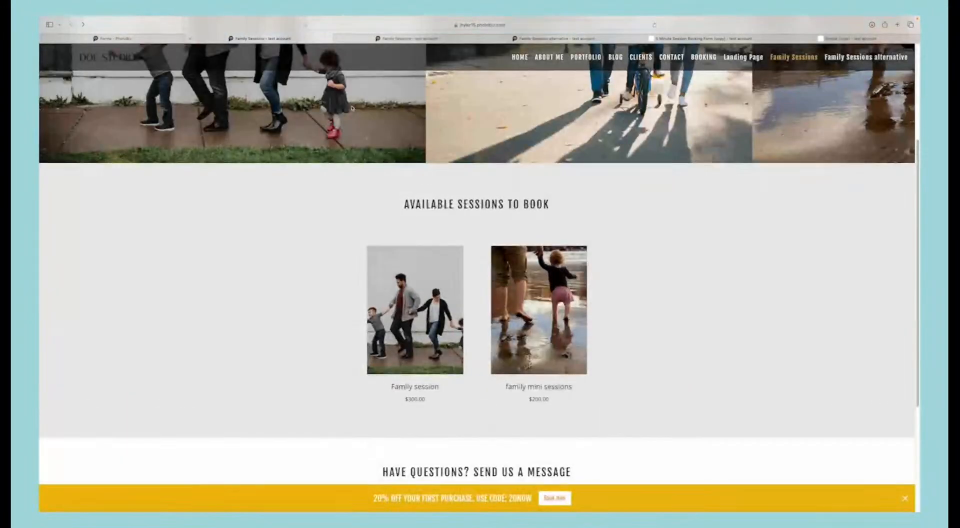
click(166, 39)
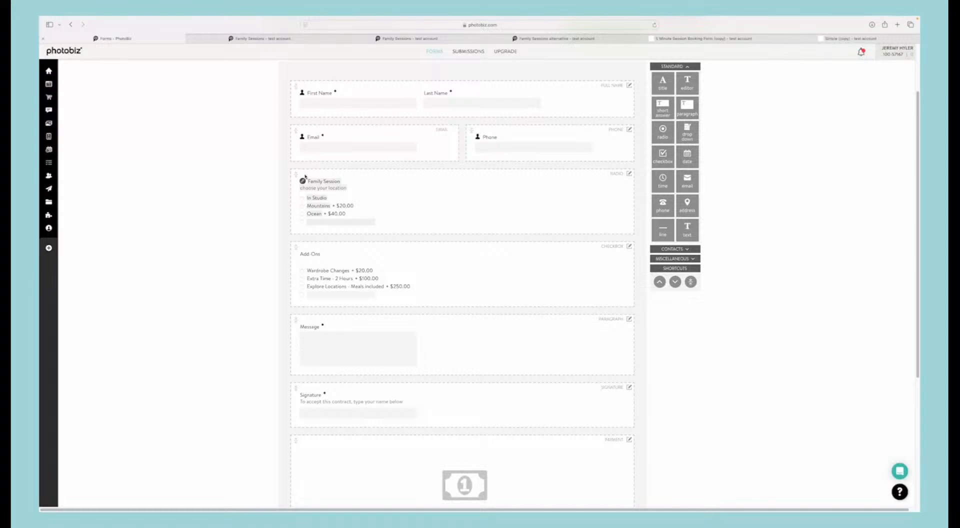
scroll(305, 176, up, 3)
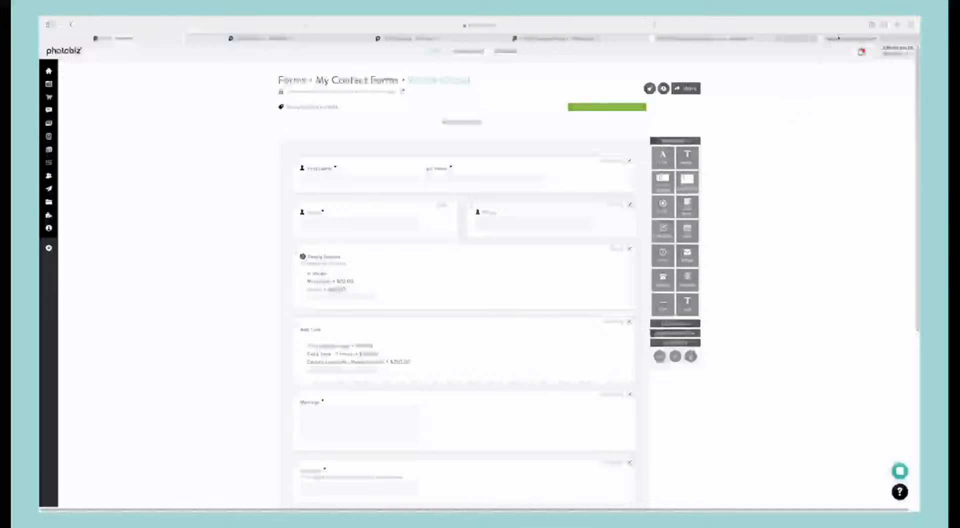
Step: Reload the live Simple (copy) form and test its pricing with Ocean plus all three add-ons, finishing with the location set to In Studio
click(671, 41)
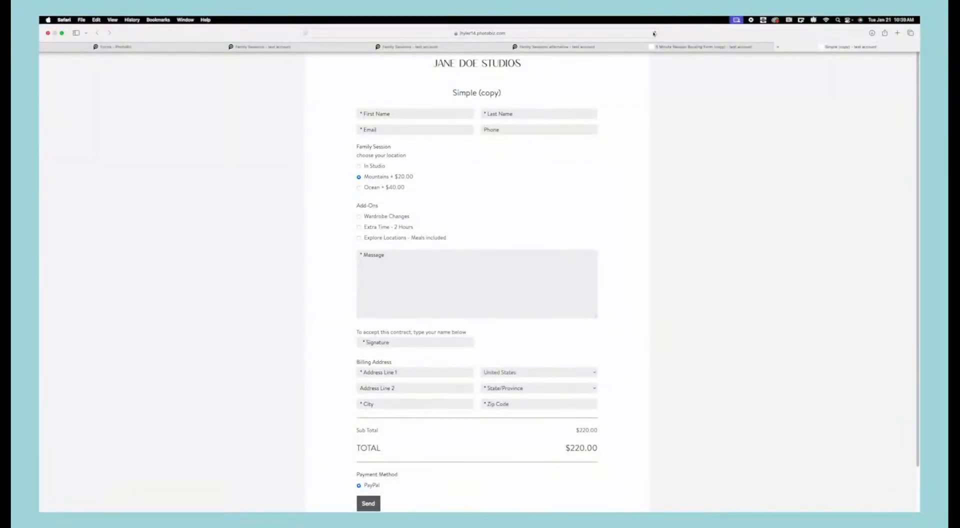
click(654, 33)
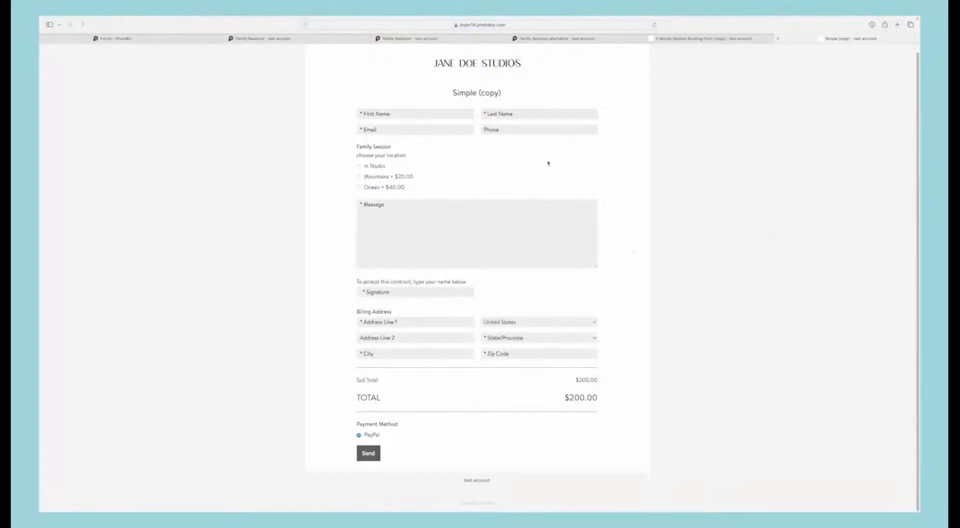
click(359, 188)
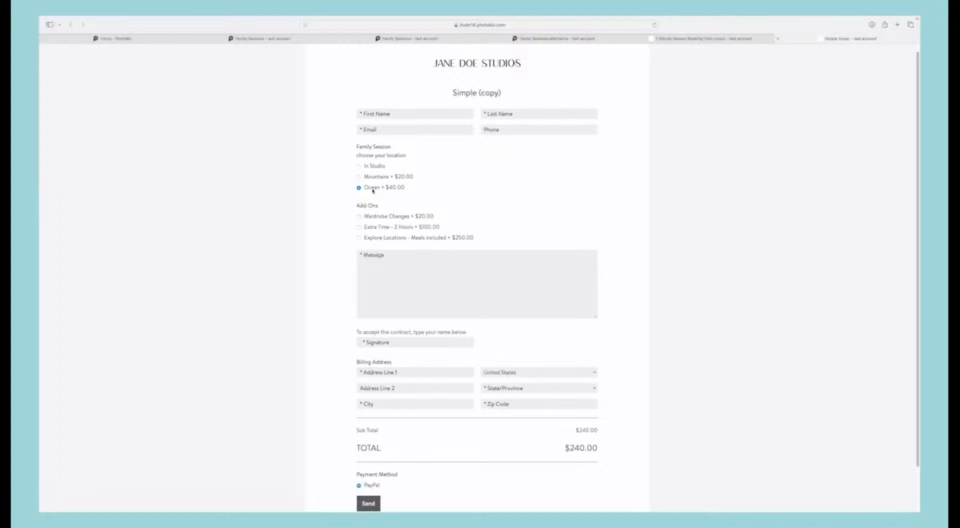
click(359, 228)
click(358, 216)
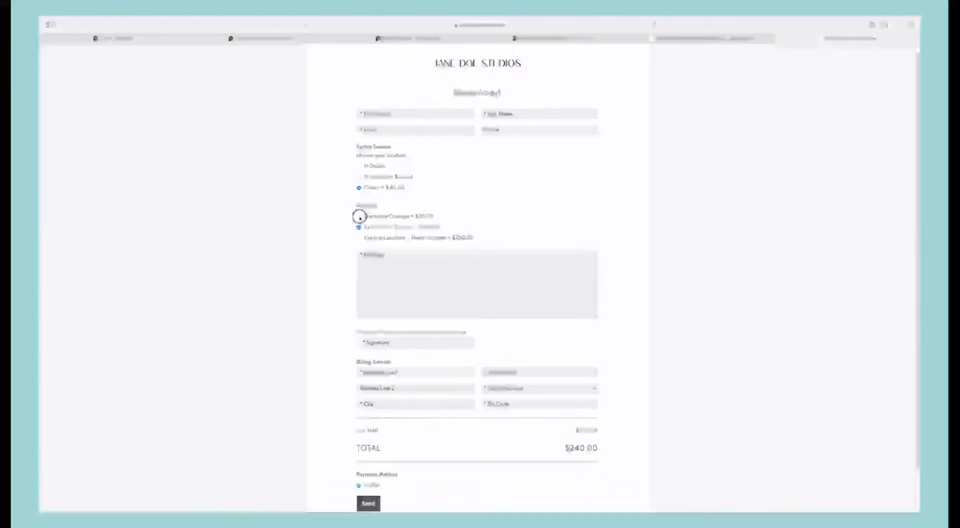
click(359, 237)
scroll(631, 427, down, 2)
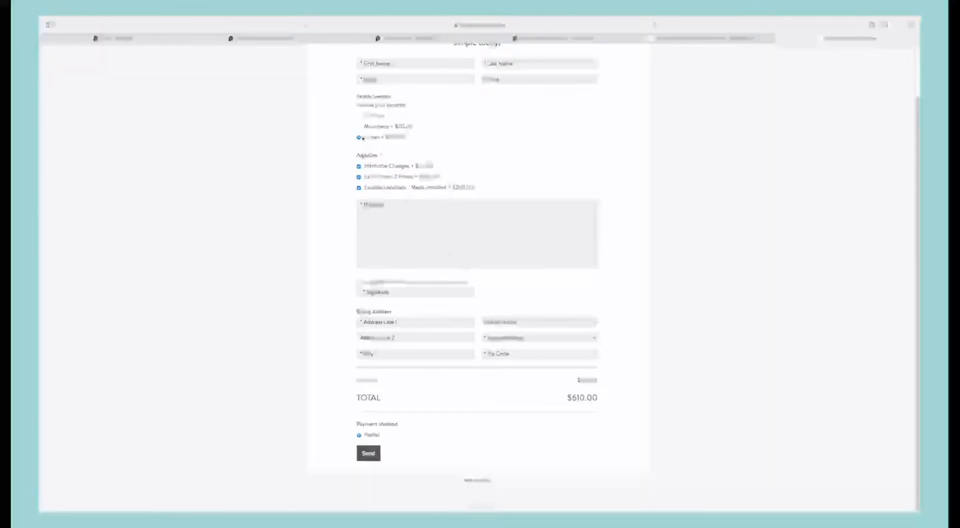
click(359, 115)
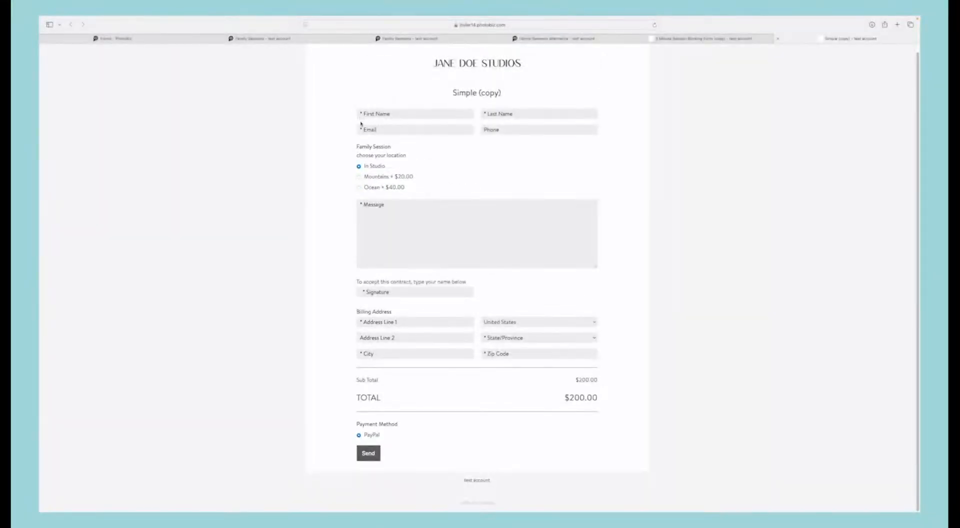
Step: On the live form, choose Ocean with all three add-ons, check the total and enter the client's name as the signature
click(358, 187)
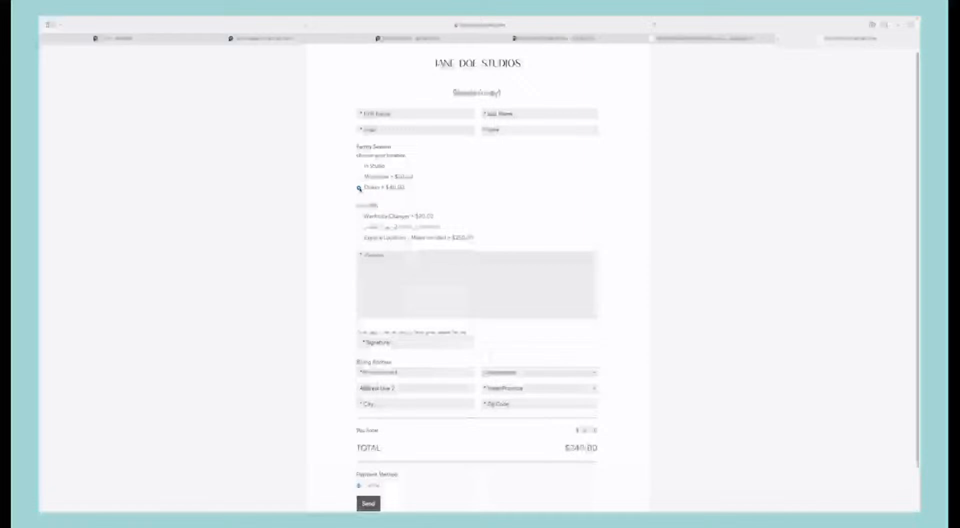
click(358, 227)
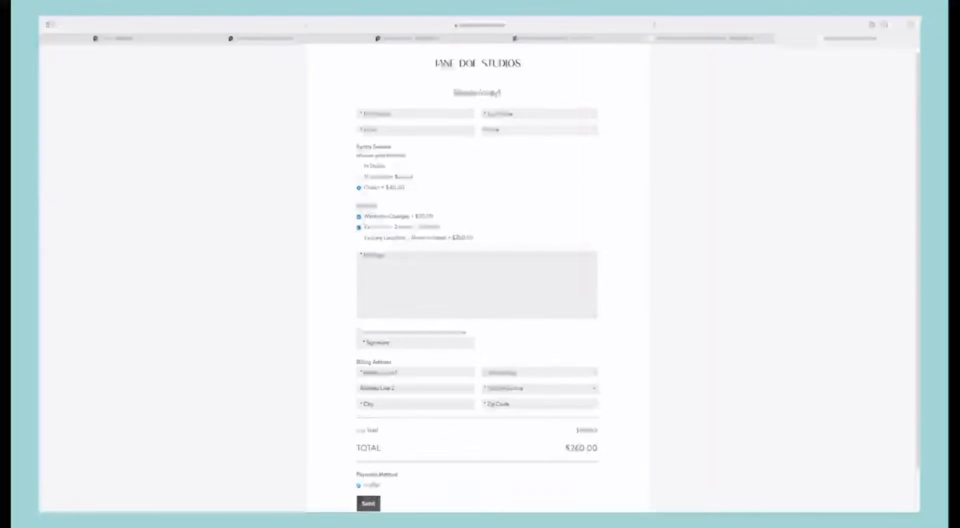
click(359, 238)
scroll(370, 238, down, 2)
scroll(373, 236, up, 2)
scroll(372, 236, down, 2)
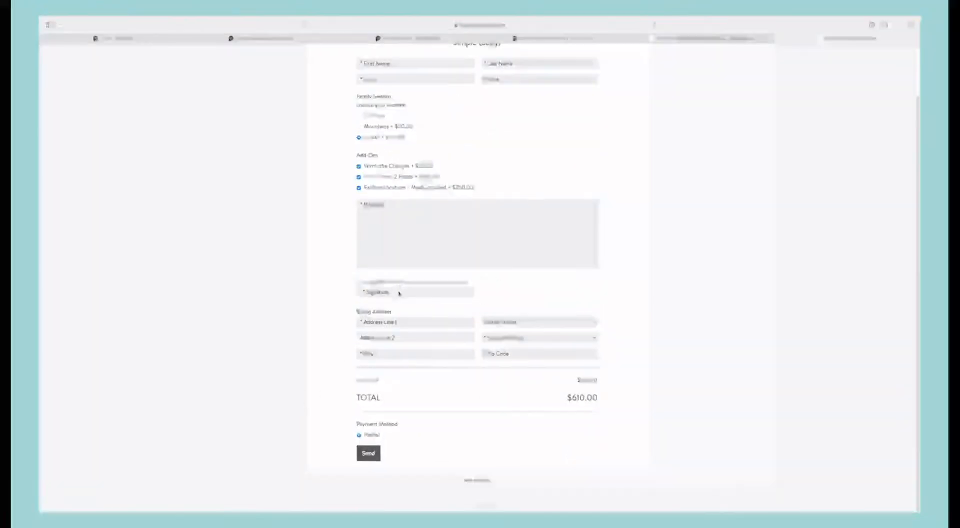
click(397, 292)
text(jenn)
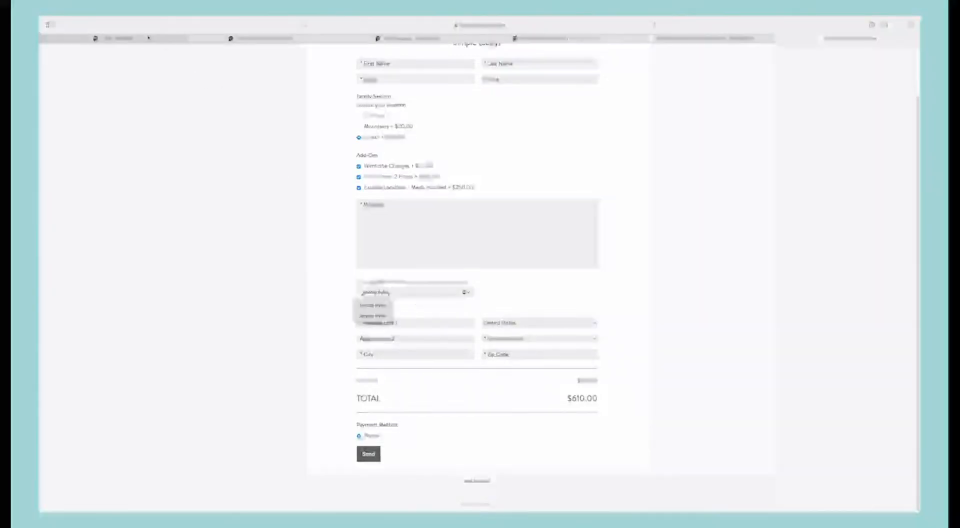
Step: Go back to the form editor, then open the website's Family Sessions Alternative page and review its banner and scheduler sections
mouse_move(145, 38)
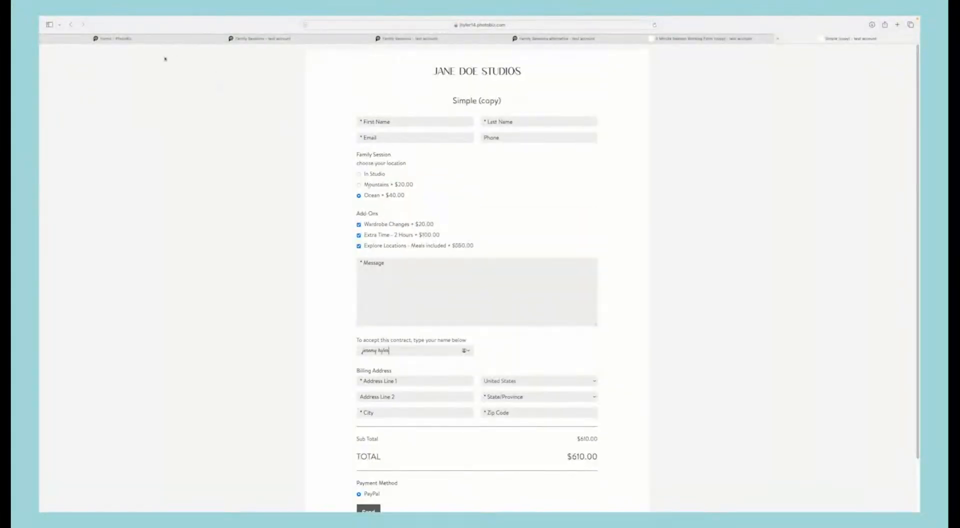
click(120, 39)
scroll(217, 194, down, 6)
scroll(216, 194, up, 6)
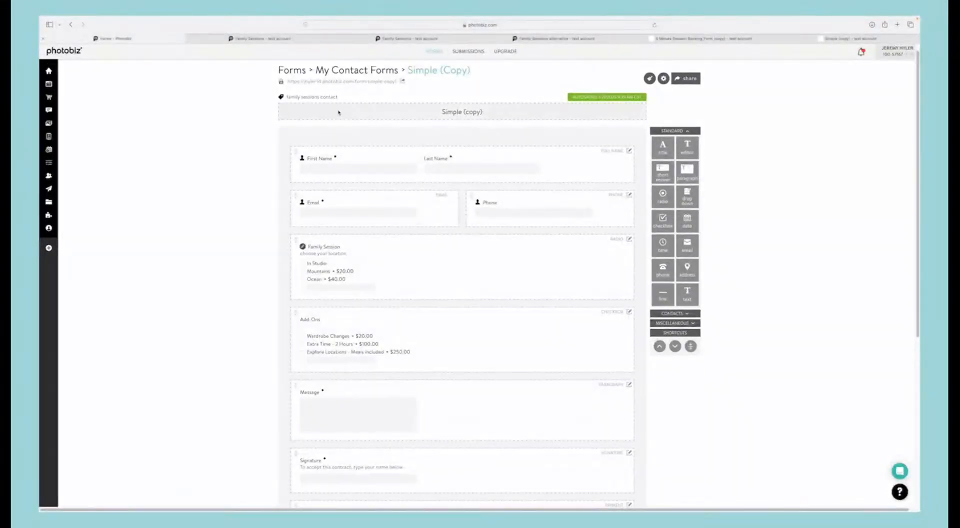
click(53, 83)
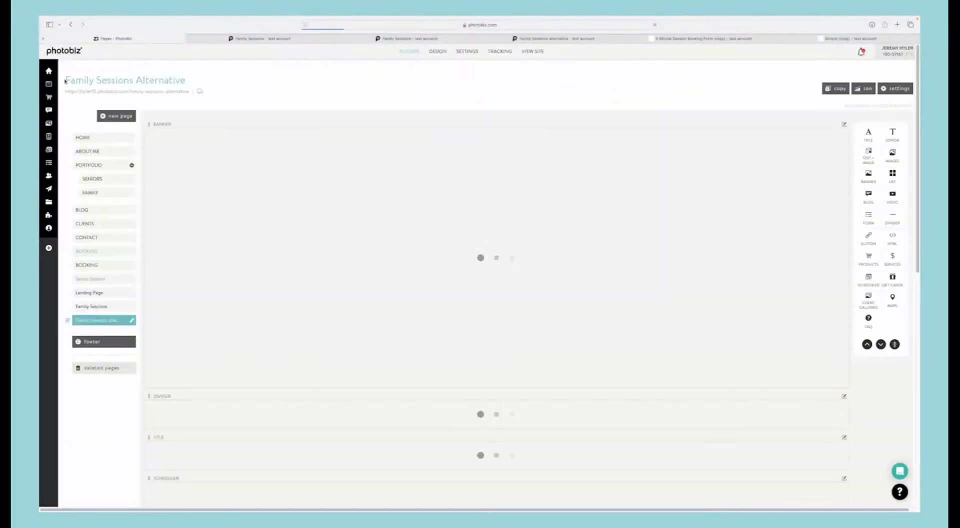
scroll(411, 248, down, 3)
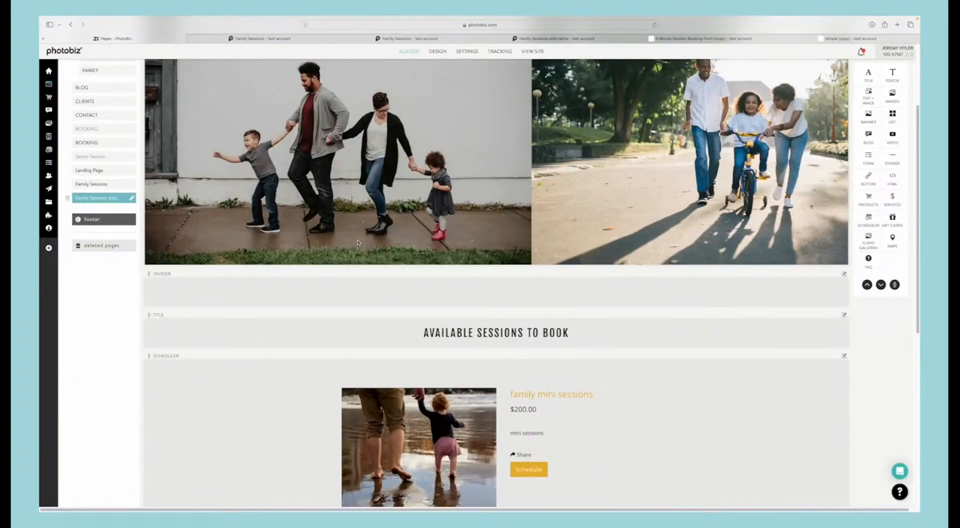
scroll(357, 243, down, 3)
scroll(358, 242, up, 6)
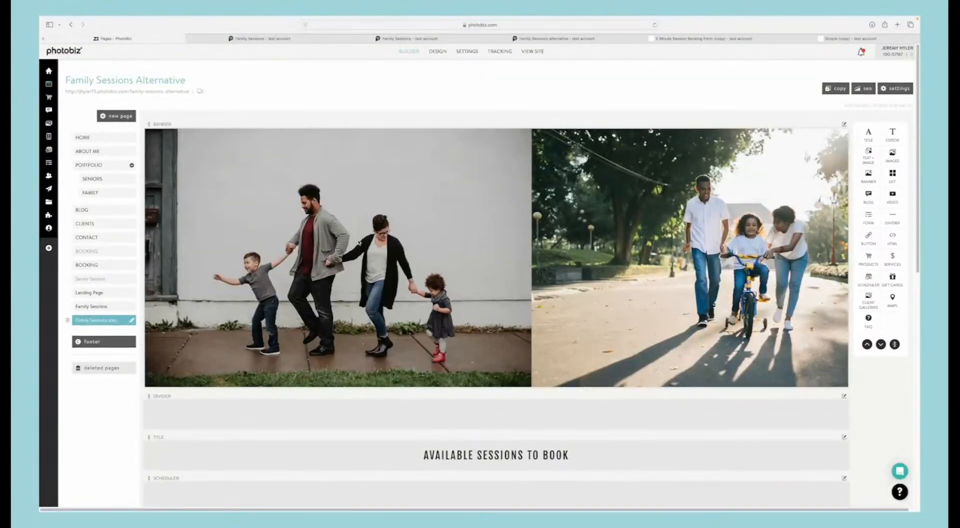
scroll(350, 243, down, 5)
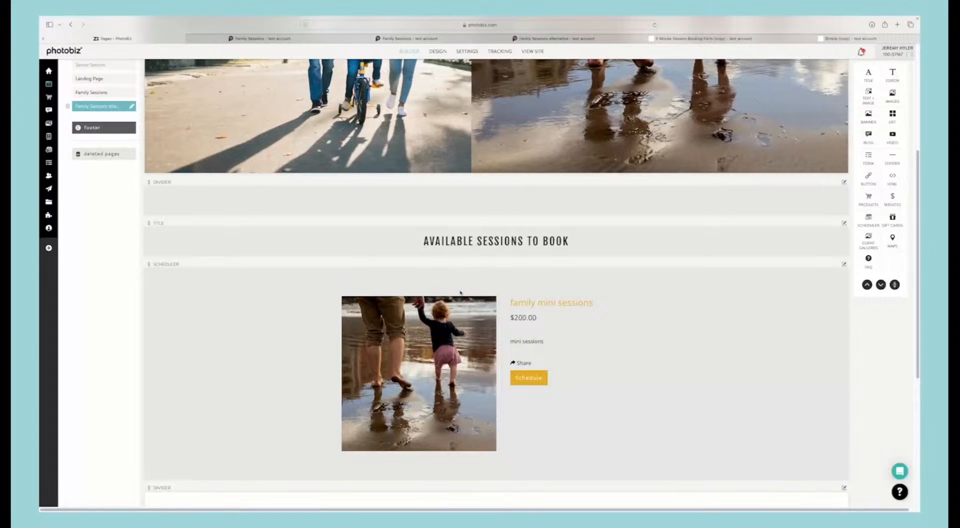
scroll(163, 210, up, 3)
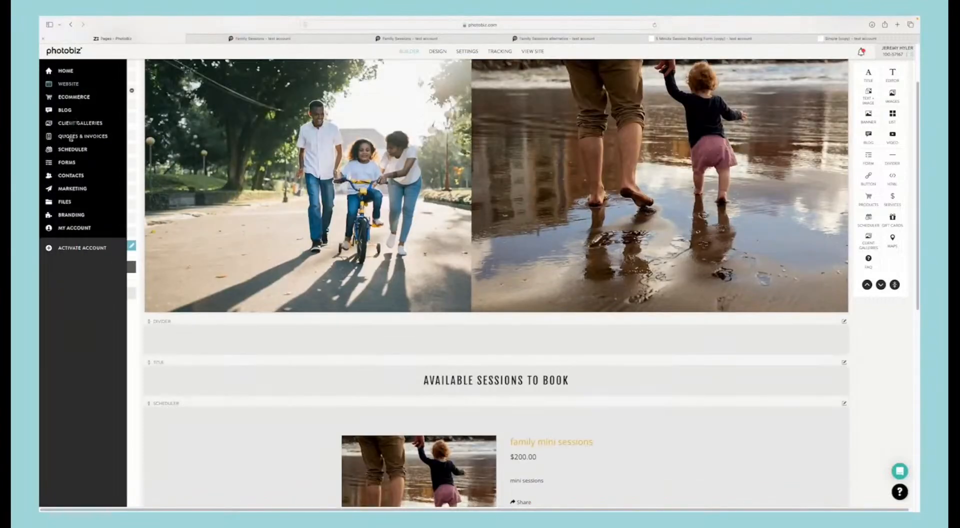
Step: In the scheduler's Appointments services, copy the $300 Family session under the name Family fun session
click(69, 149)
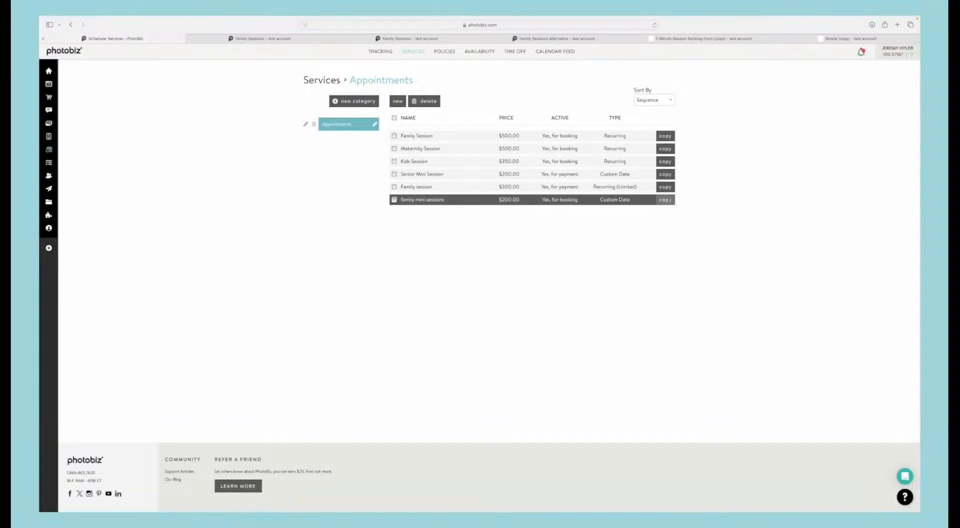
click(663, 187)
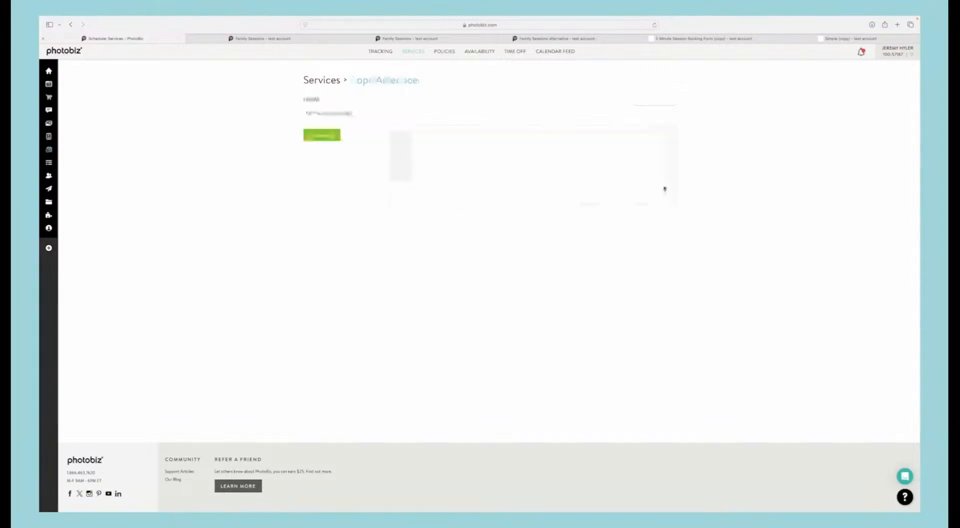
click(338, 114)
drag(338, 114, 384, 128)
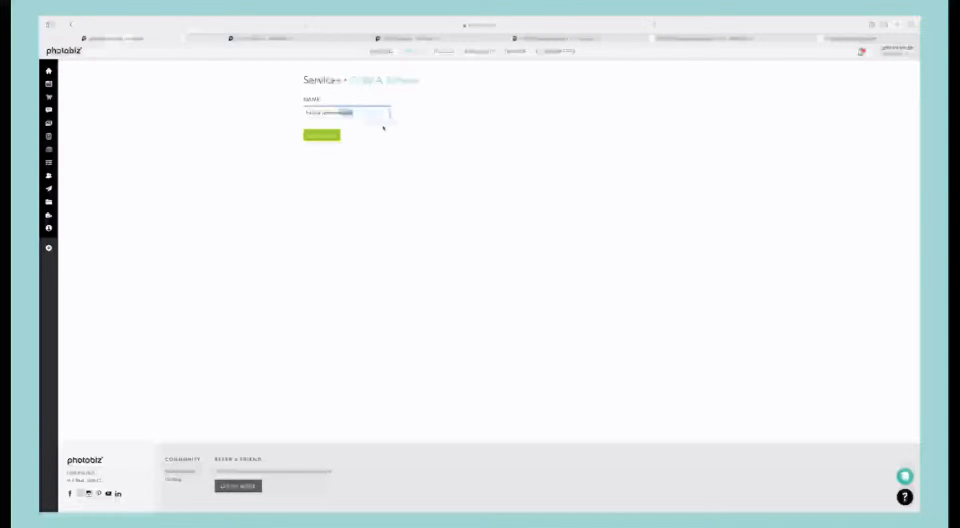
key(BackSpace)
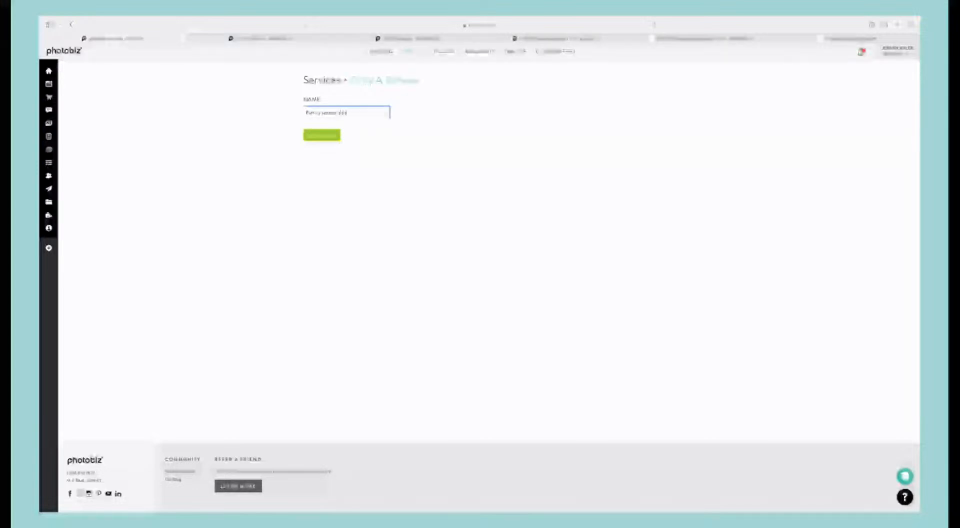
key(BackSpace)
key(BackSpace)
key(BackSpace)
key(BackSpace)
key(BackSpace)
text(mini)
click(323, 136)
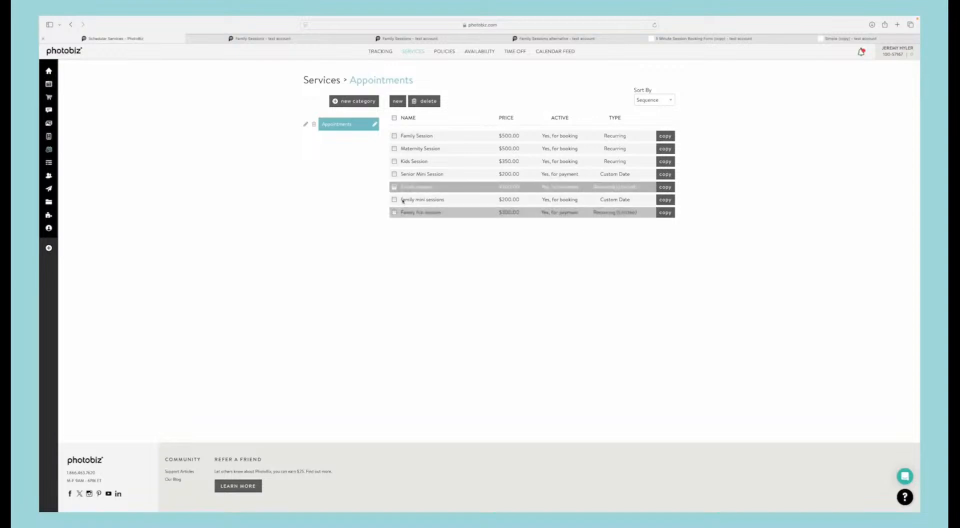
Step: Set the Family fun session service to active for booking only with a price of 0 and save it
click(417, 212)
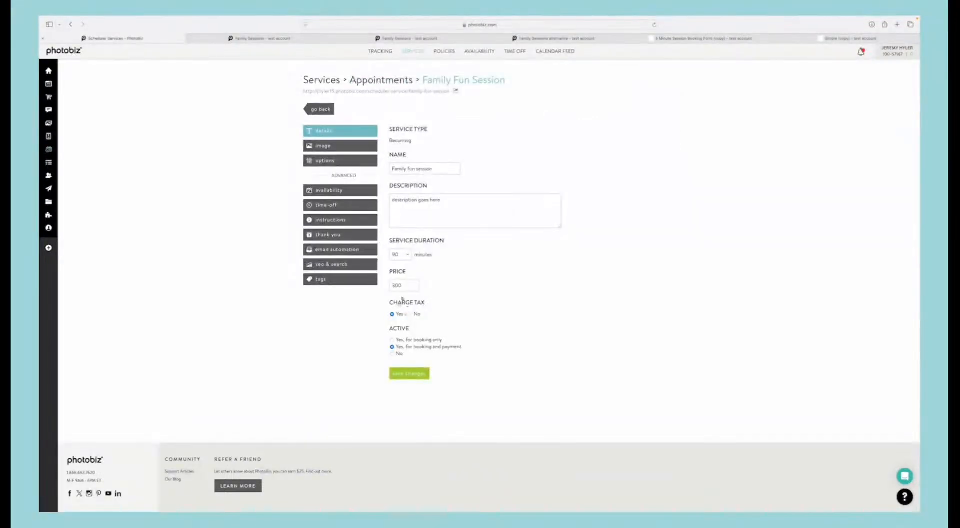
click(393, 341)
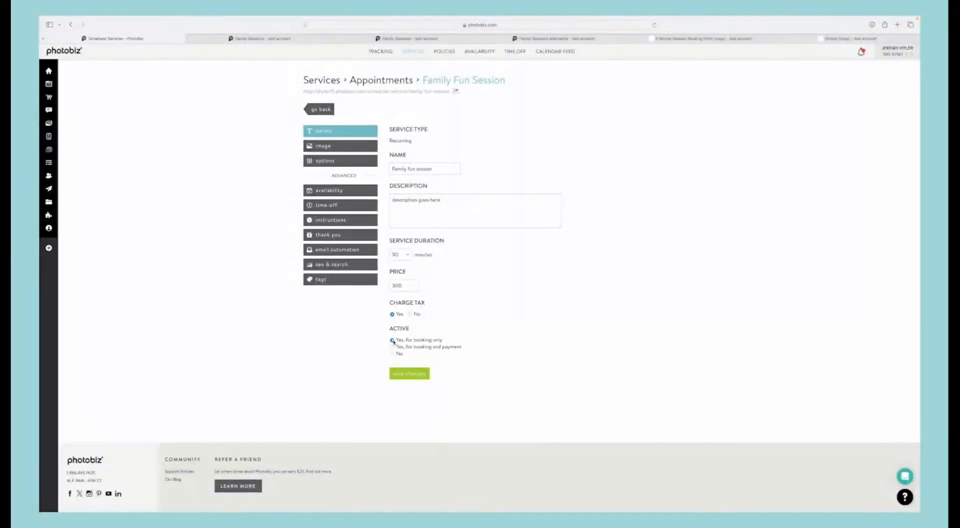
double_click(411, 285)
key(BackSpace)
click(399, 373)
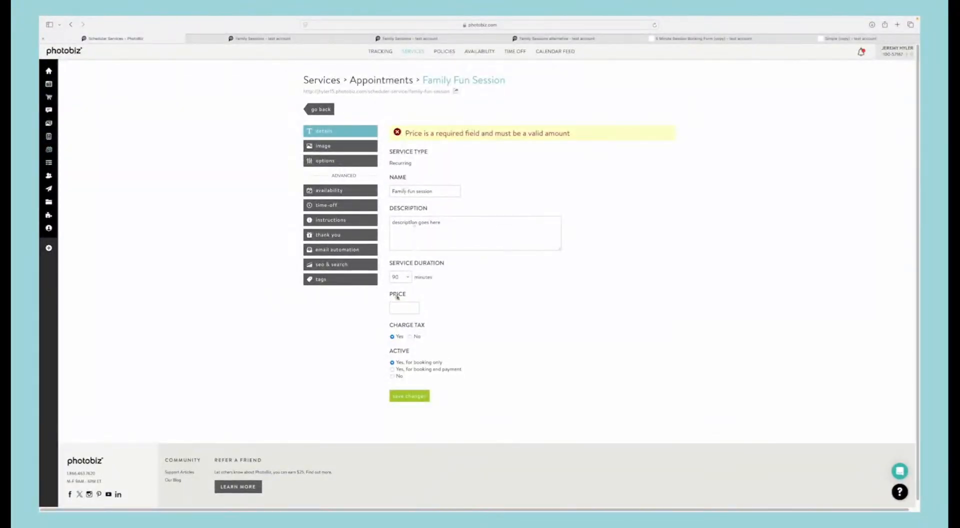
click(400, 307)
text(0)
click(406, 395)
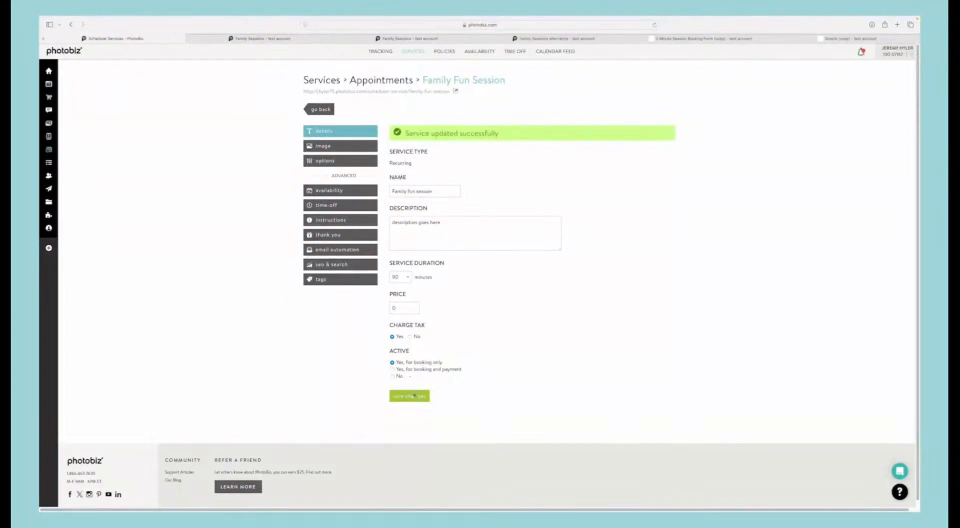
click(414, 396)
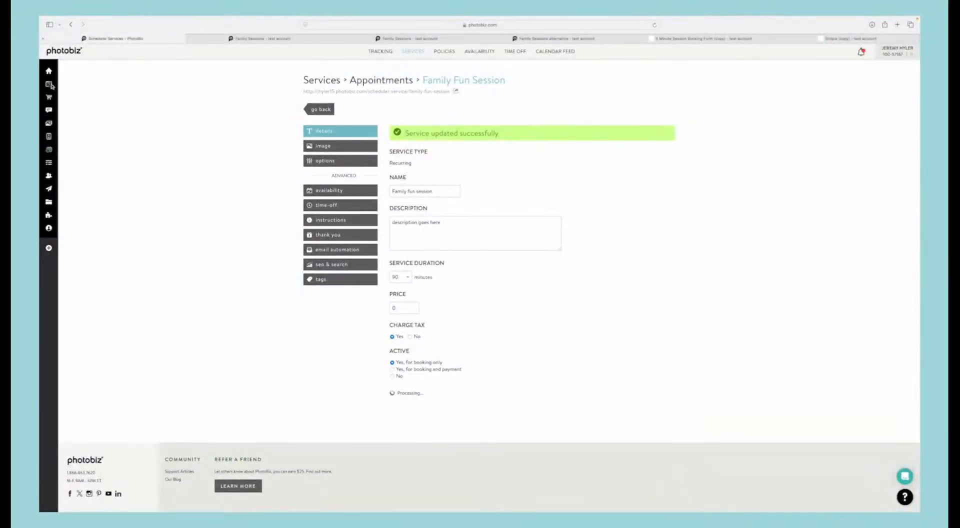
Step: On the Family Sessions Alternative page, switch the scheduler block under Available Sessions to Book to Family fun session and save
mouse_move(51, 86)
drag(70, 164, 175, 181)
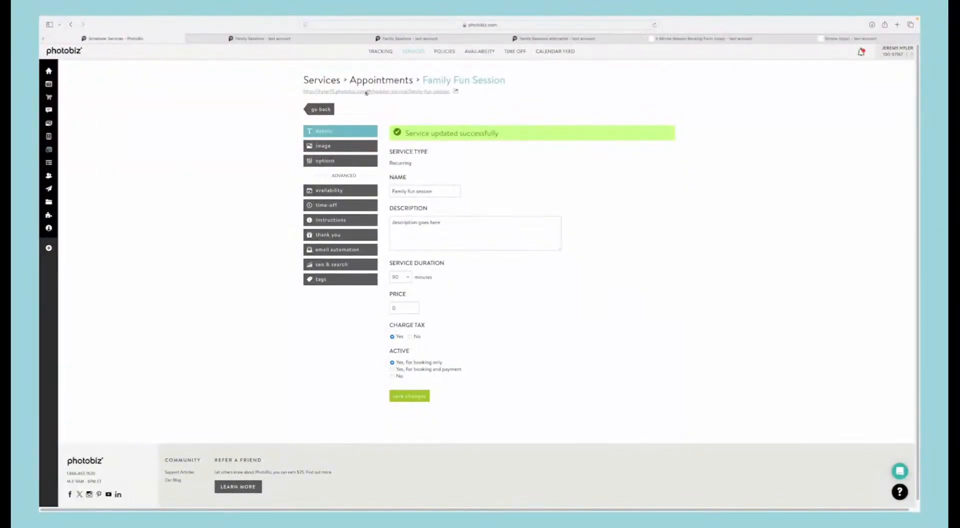
mouse_move(49, 84)
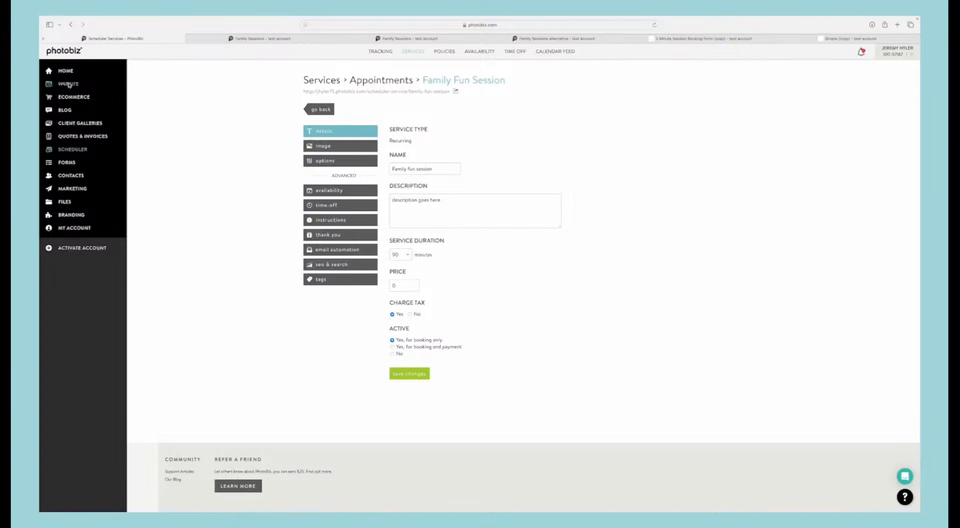
click(69, 85)
scroll(378, 303, down, 5)
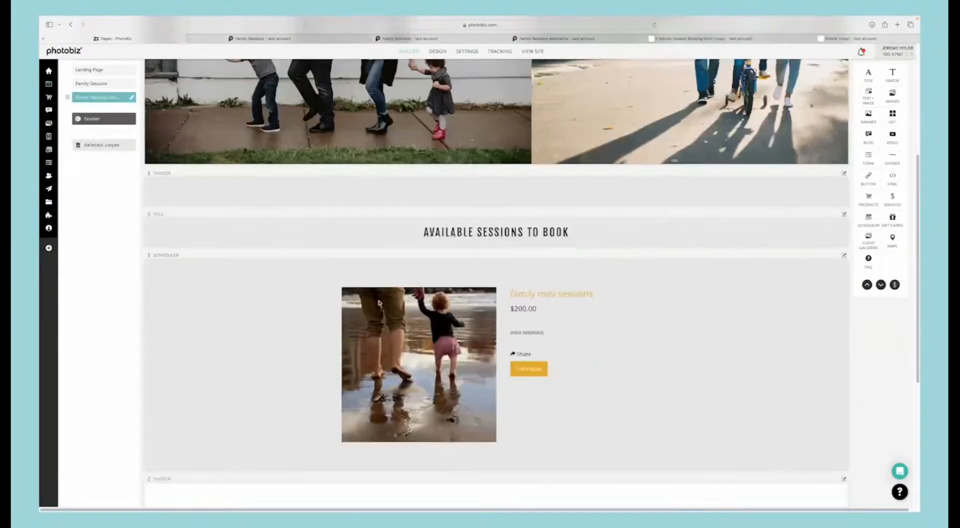
scroll(379, 302, down, 2)
click(385, 275)
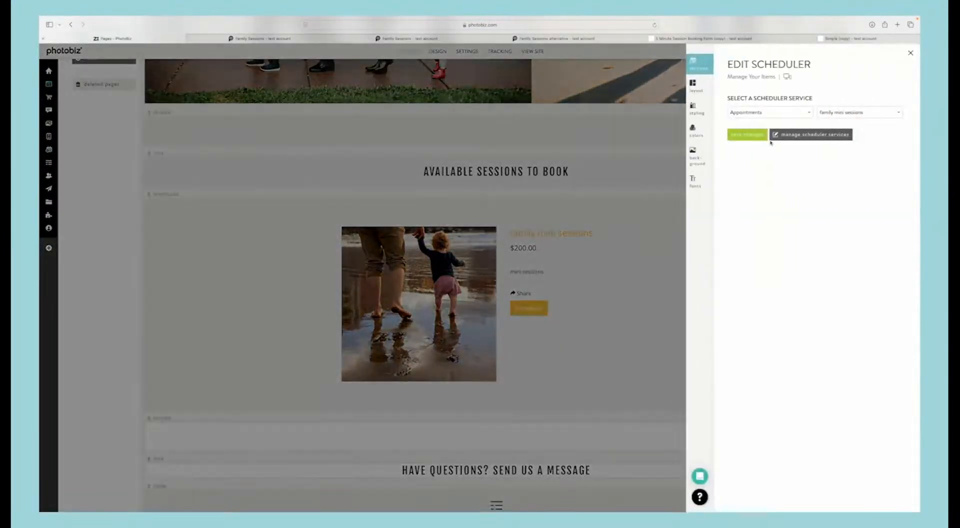
click(827, 115)
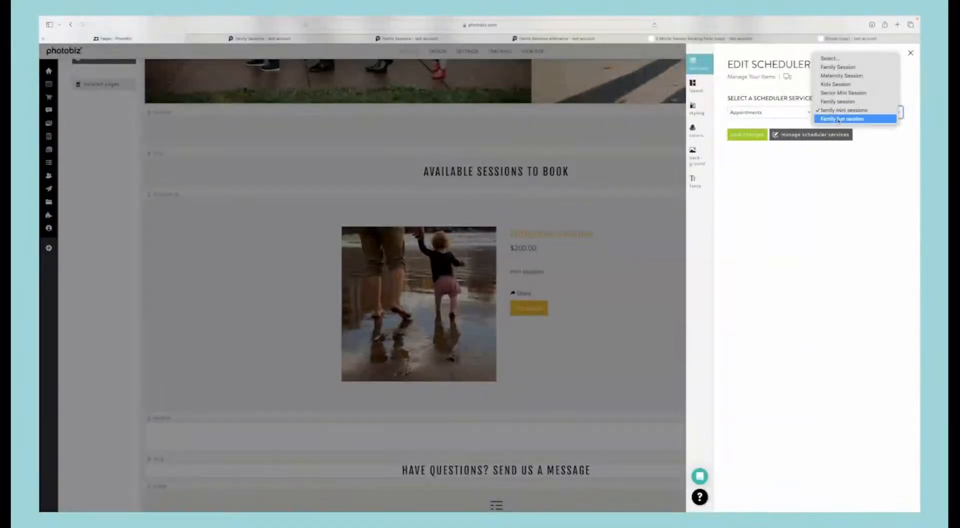
click(771, 131)
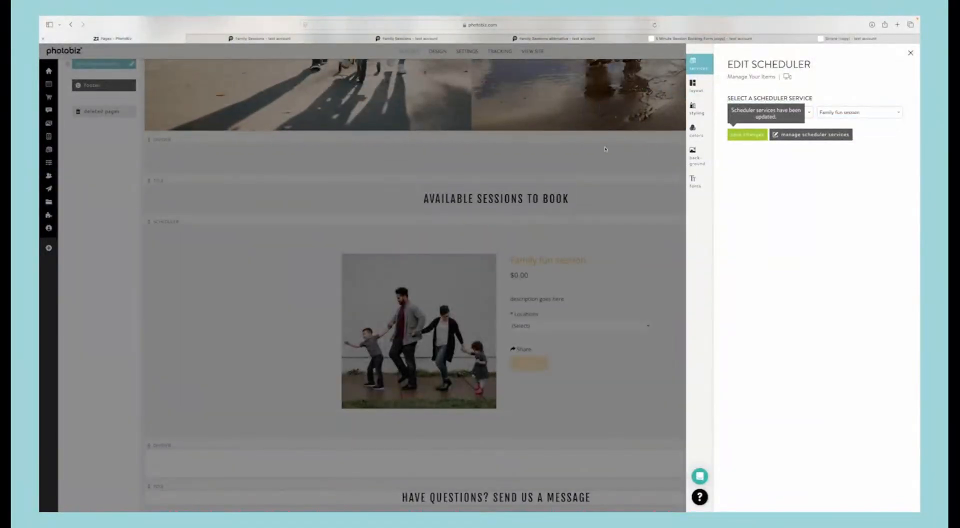
click(645, 214)
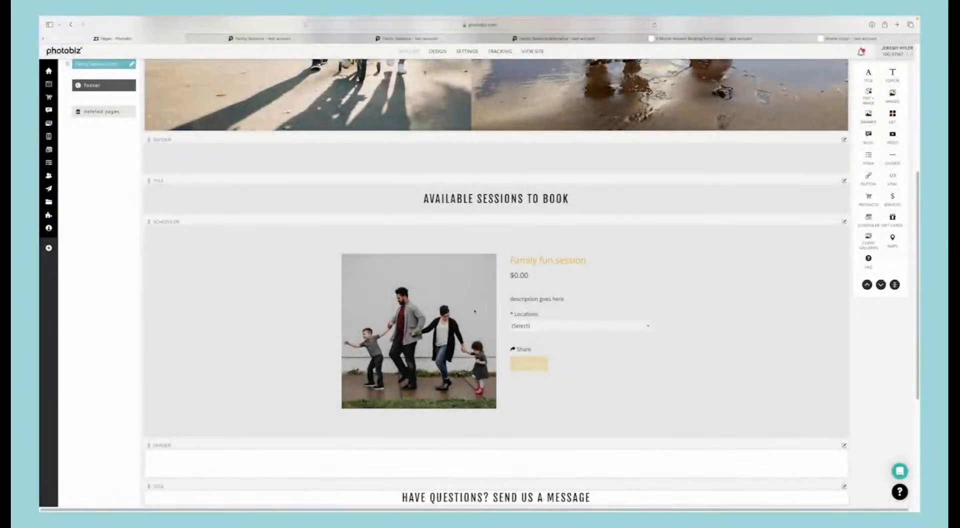
click(523, 325)
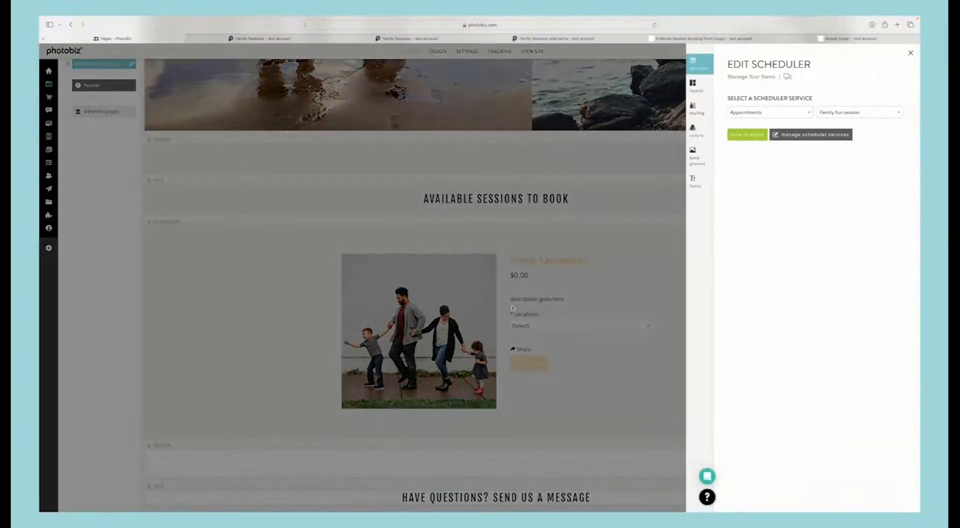
click(519, 323)
Step: In the ecommerce general settings, have $0.00 items hide their price until greater than "$0.00" and save
mouse_move(50, 98)
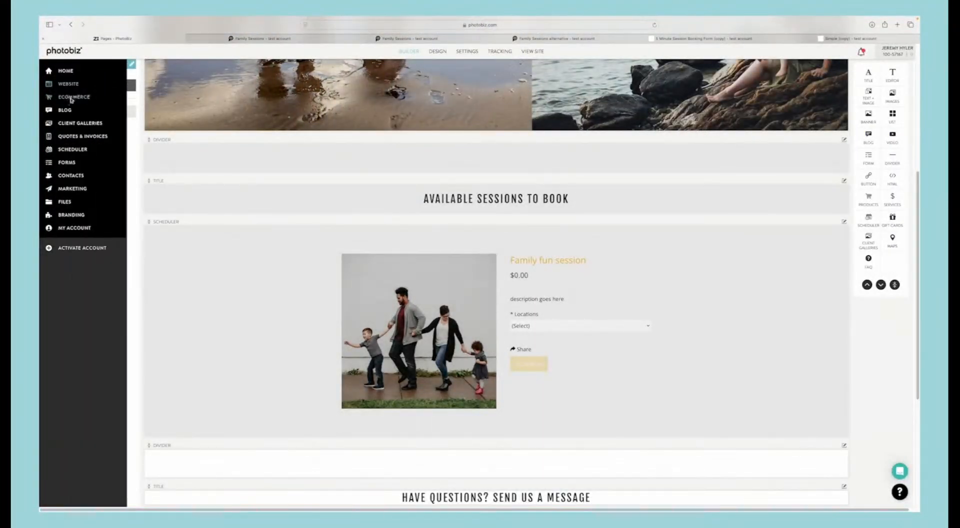
click(73, 97)
mouse_move(510, 53)
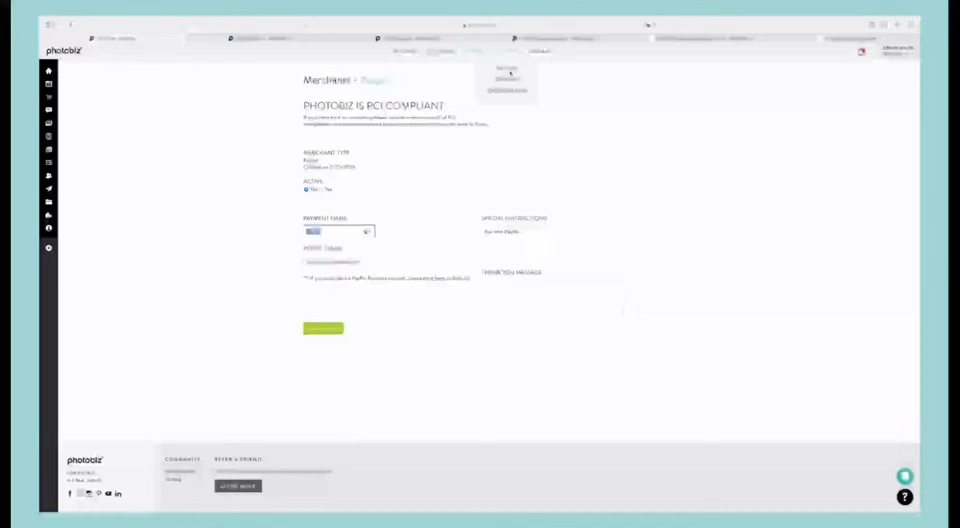
click(507, 69)
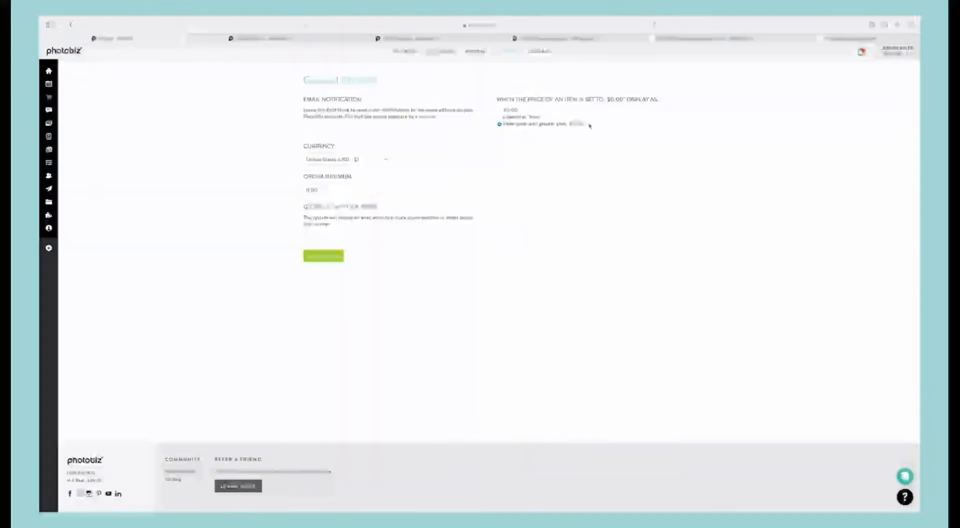
click(332, 257)
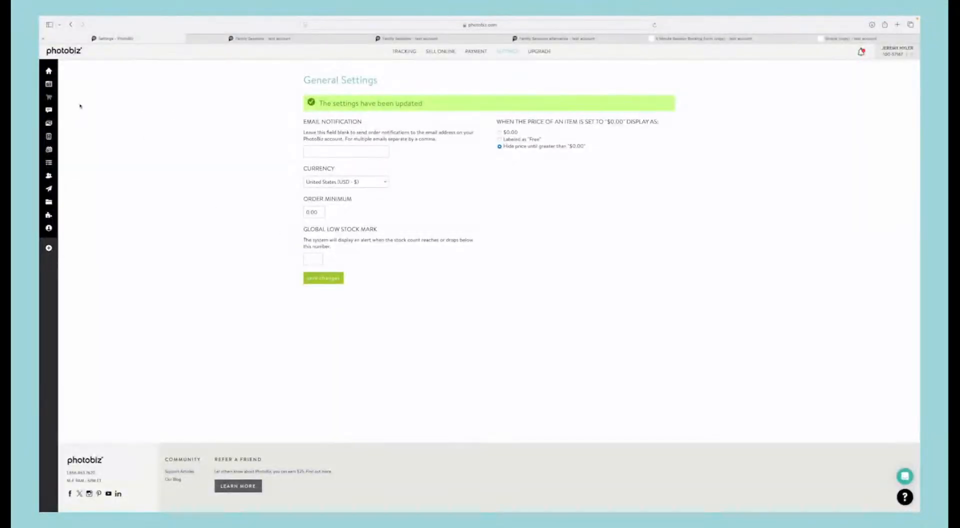
Step: Return to the website page, then reopen the Simple (copy) form in the form editor and look over its fields
click(52, 84)
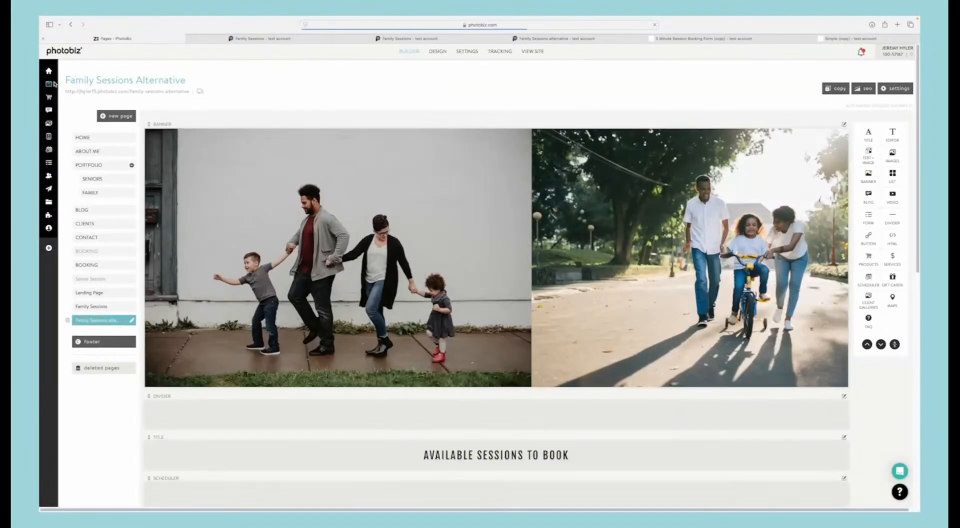
mouse_move(54, 83)
click(69, 164)
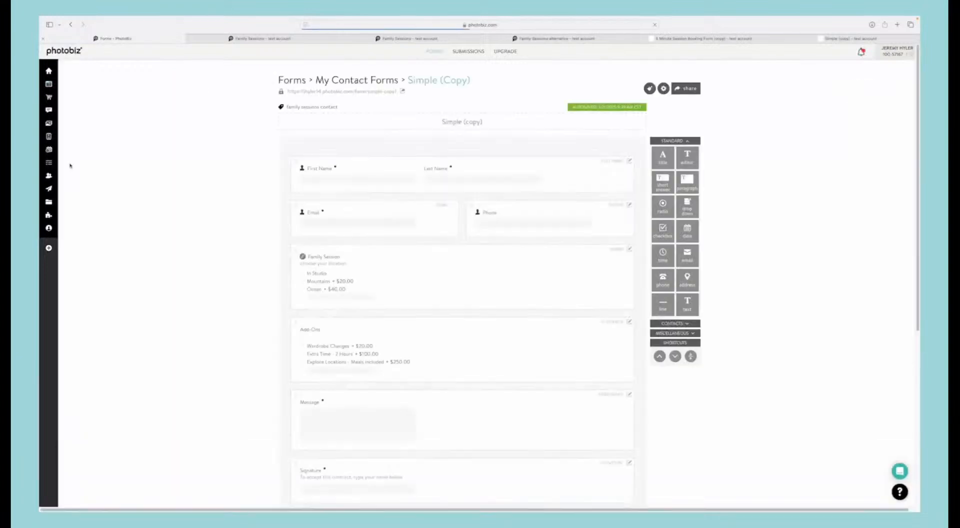
scroll(274, 233, down, 3)
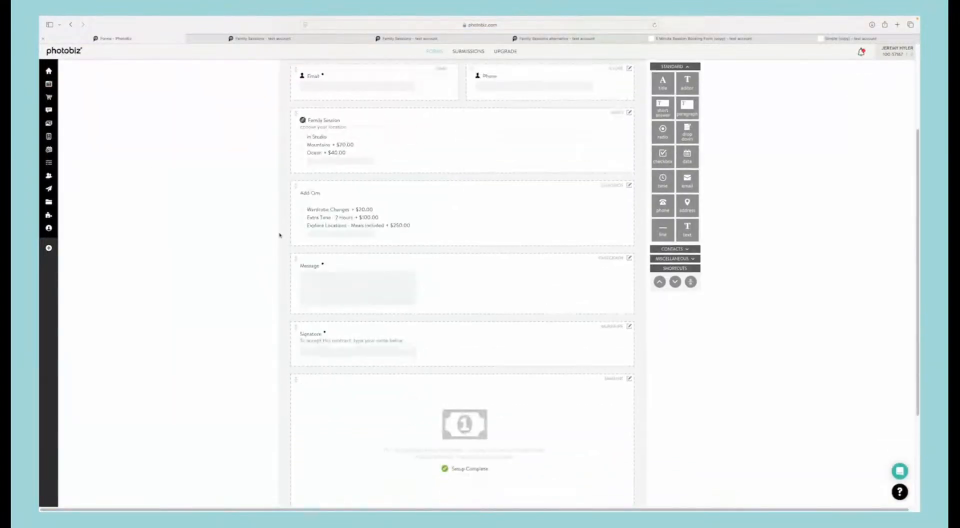
Step: Go to the website builder and copy the web address of the Family Sessions Alternative page
scroll(280, 235, up, 3)
click(52, 85)
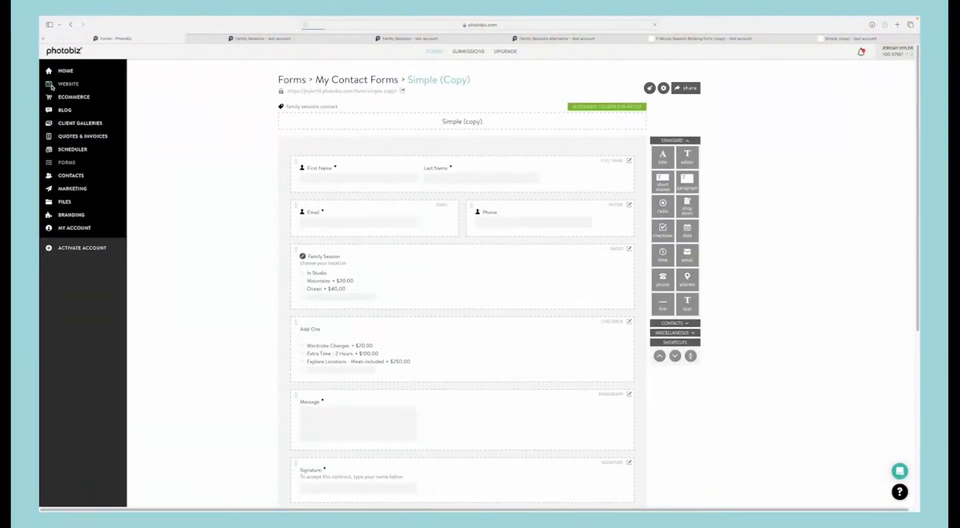
right_click(161, 92)
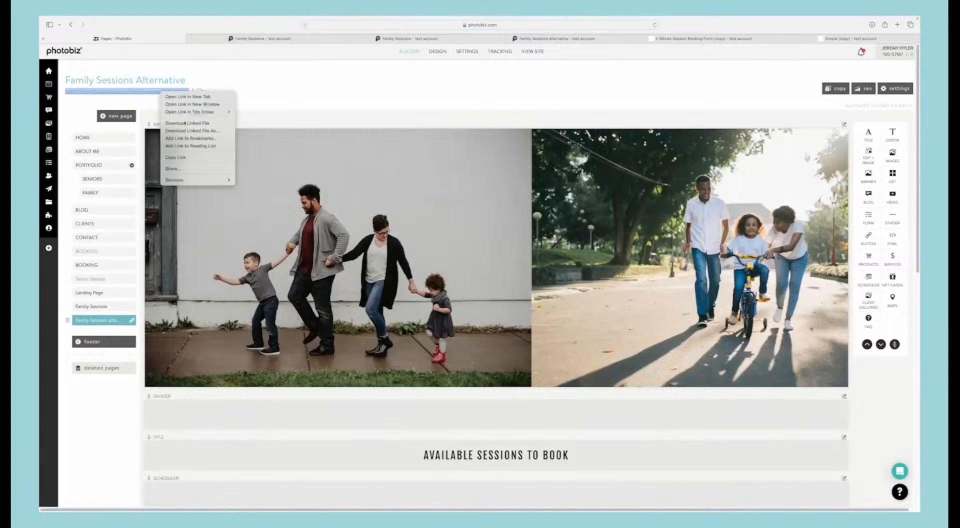
click(186, 157)
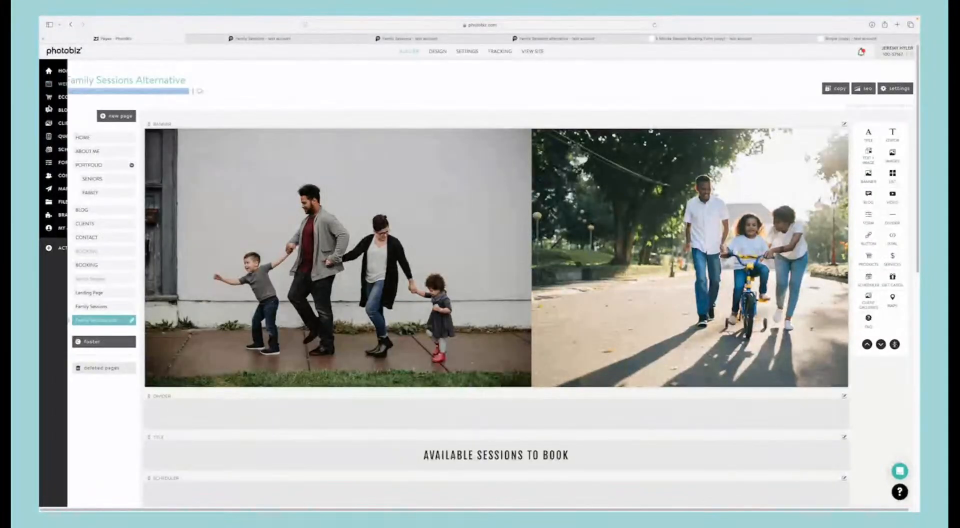
Step: Return to the Simple (copy) form, look over its fields, and open the form's settings
click(66, 162)
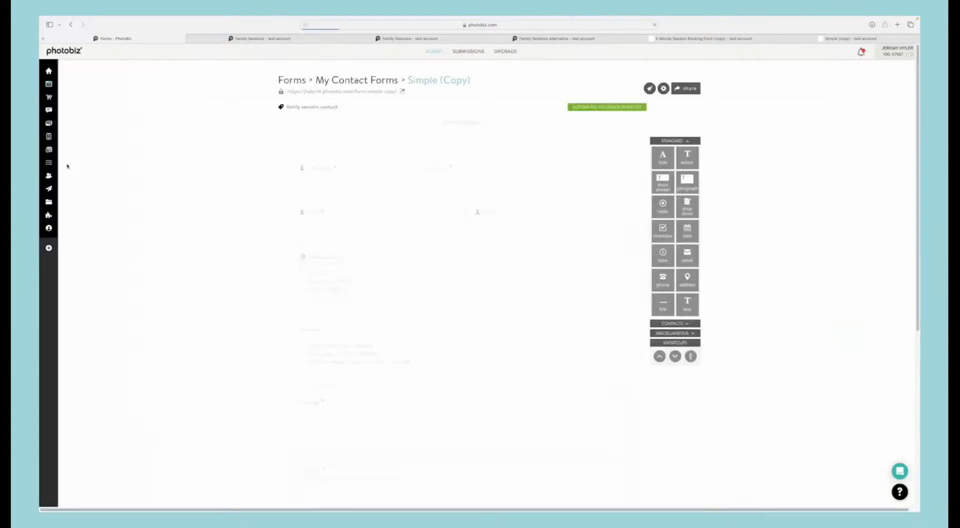
scroll(429, 256, down, 10)
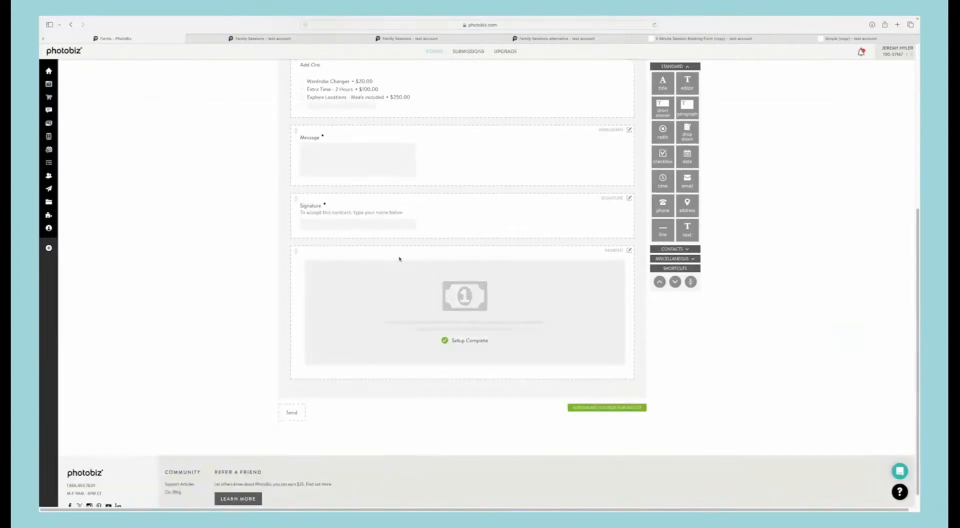
scroll(439, 244, up, 5)
scroll(438, 245, up, 5)
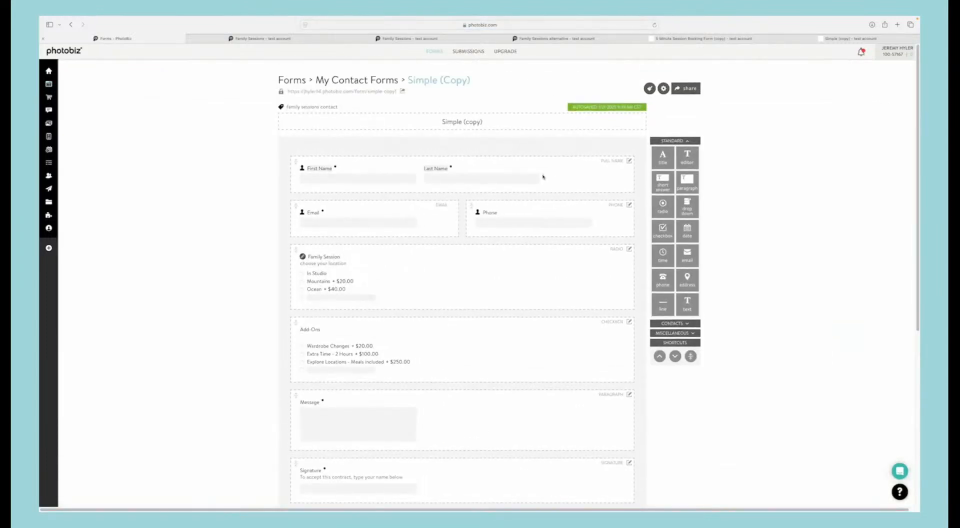
scroll(506, 244, down, 10)
scroll(535, 270, up, 10)
click(662, 89)
click(665, 102)
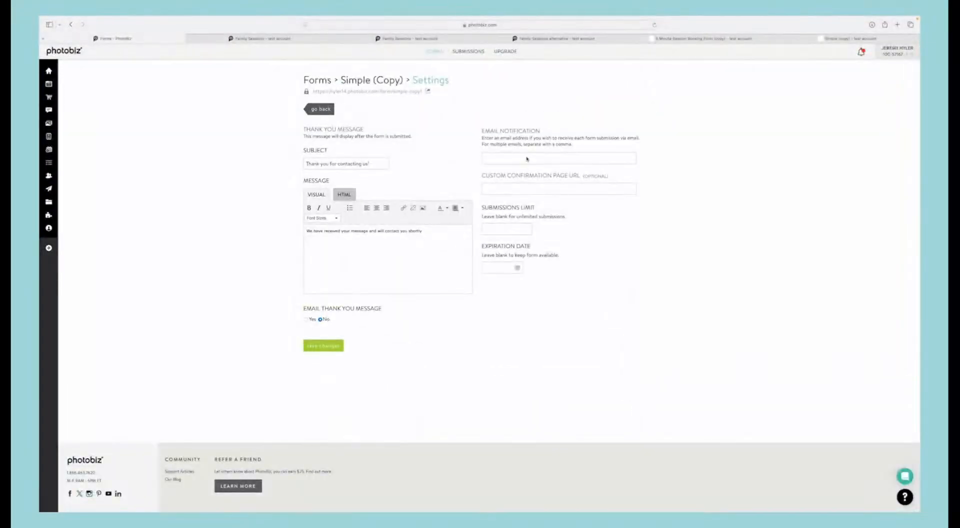
Step: Turn on emailing of the thank-you message and set the custom confirmation page URL to the copied Family Sessions Alternative address
click(527, 159)
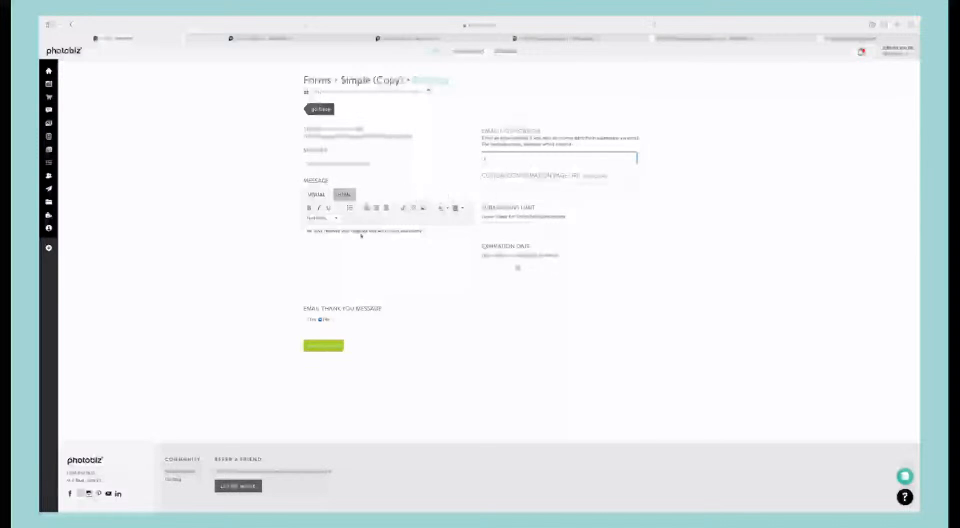
click(306, 319)
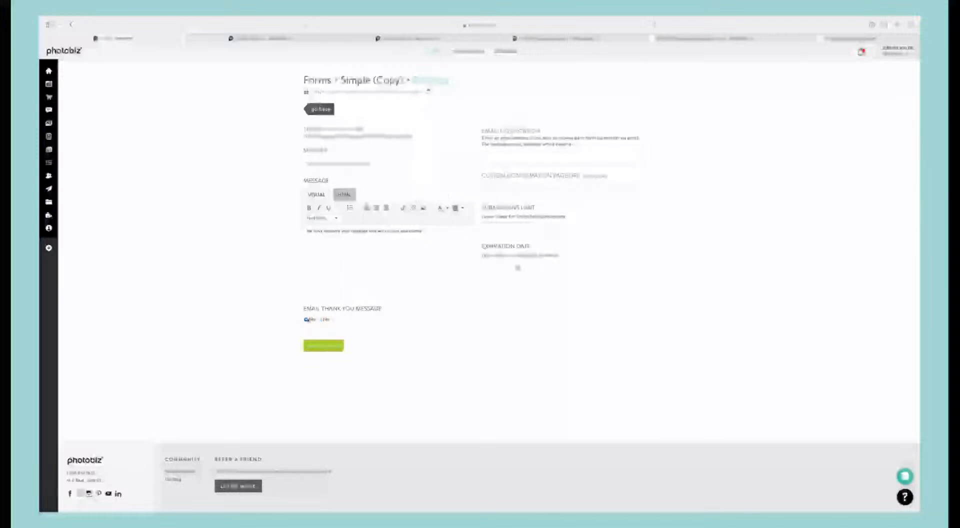
click(490, 191)
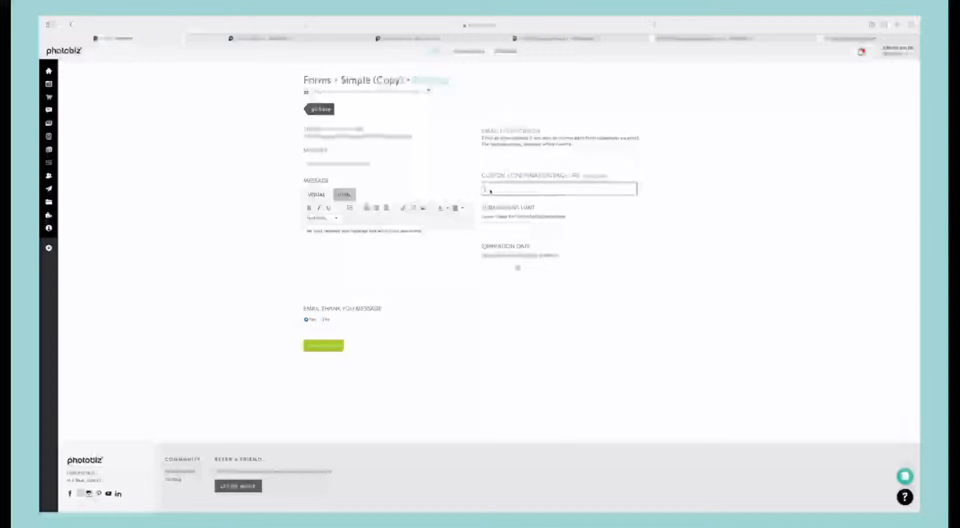
key(ctrl+v)
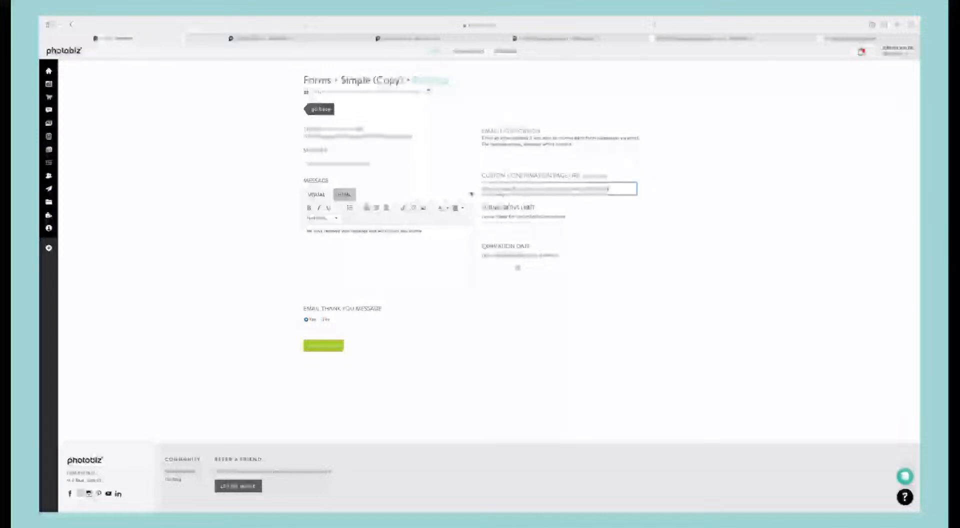
Step: Add "While you are at it, please select your preferred shoot date." and a "Link to booking calendar" line to the thank-you message
click(441, 230)
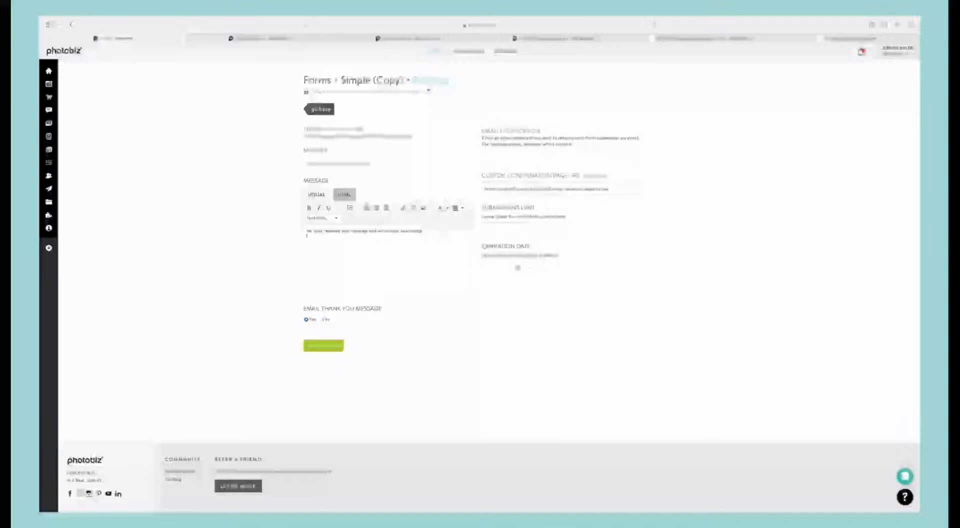
key(ctrl+v)
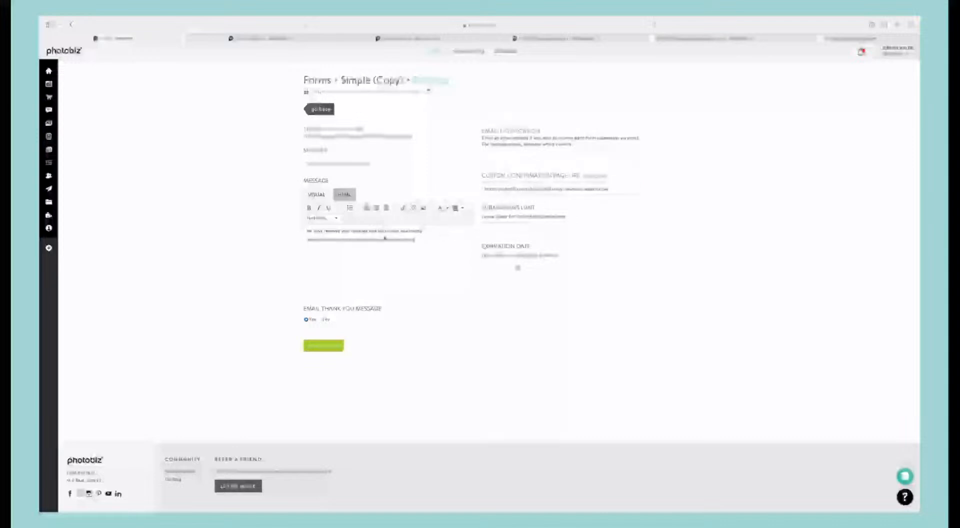
drag(419, 240, 293, 236)
key(BackSpace)
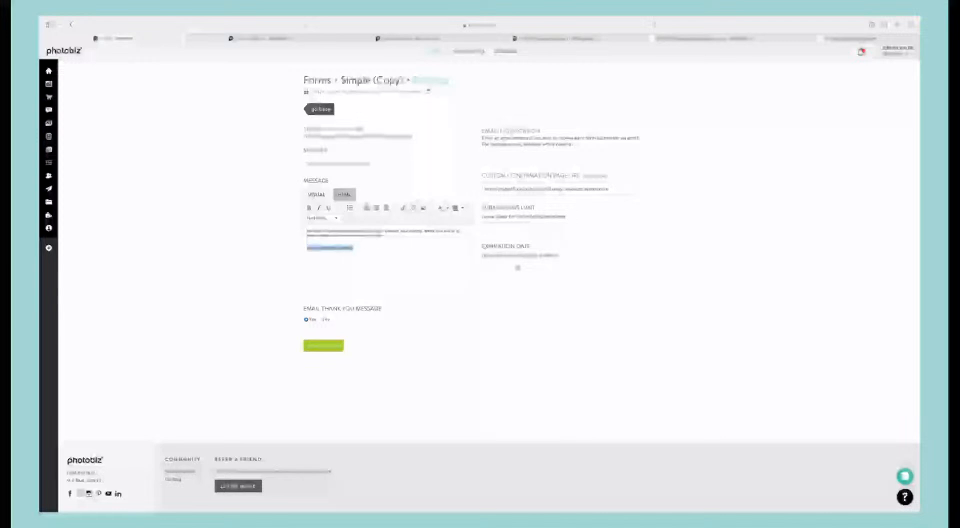
Step: Link the "Link to booking calendar" text to the copied page address, opening in a new window, and save the form settings
click(403, 208)
key(super+v)
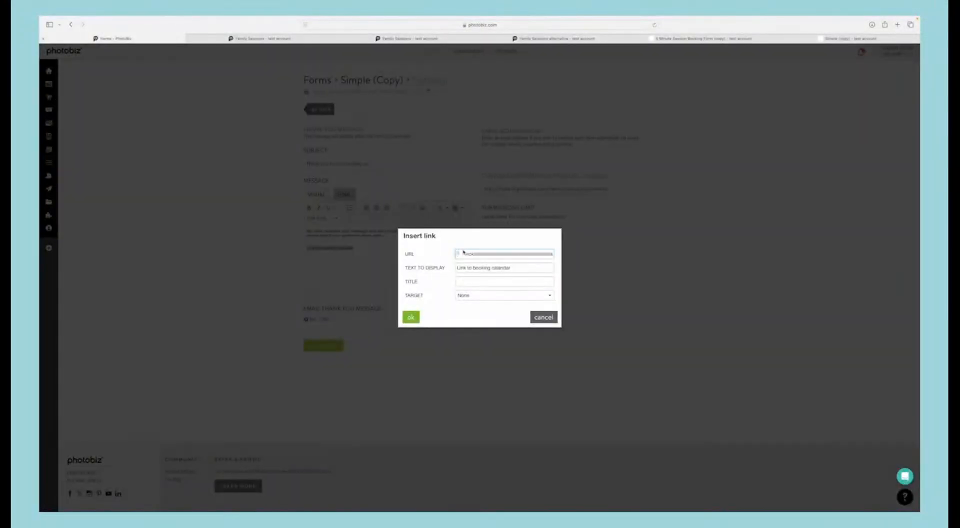
click(468, 295)
click(477, 318)
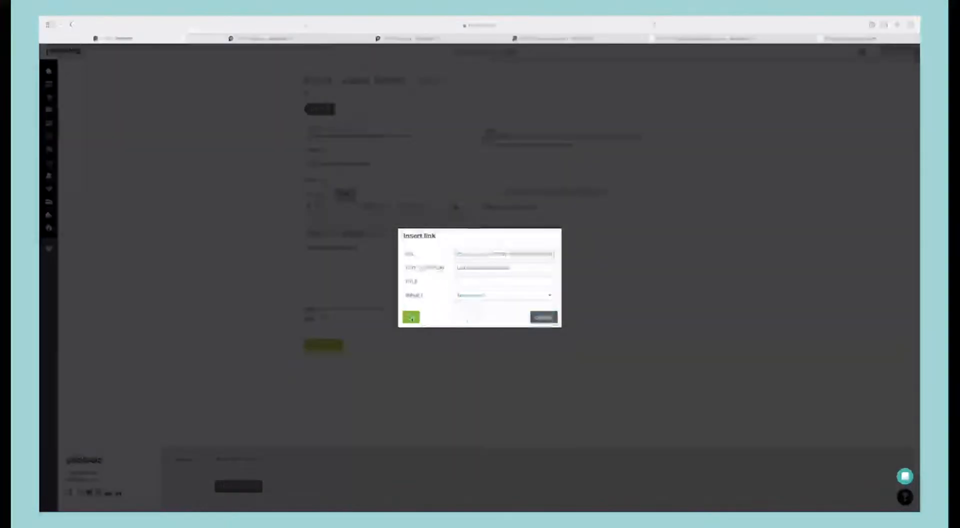
click(411, 318)
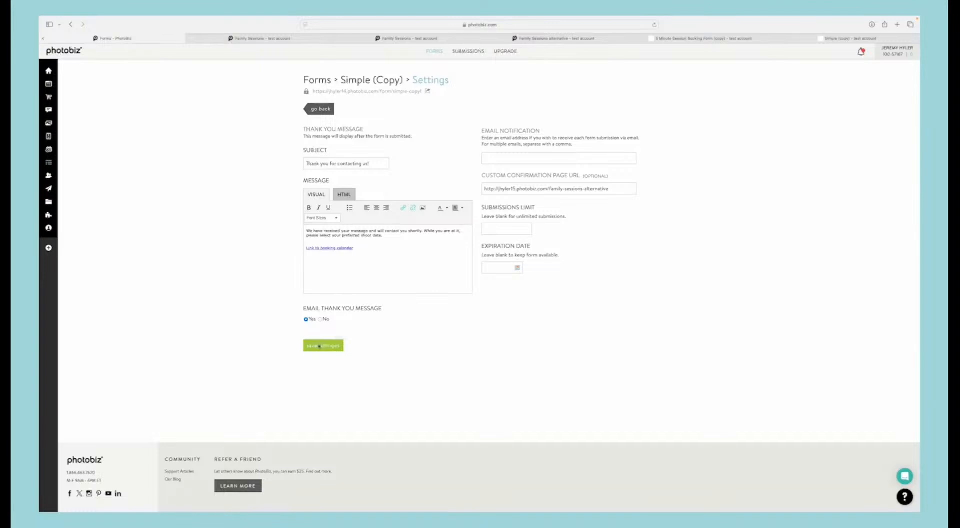
click(319, 346)
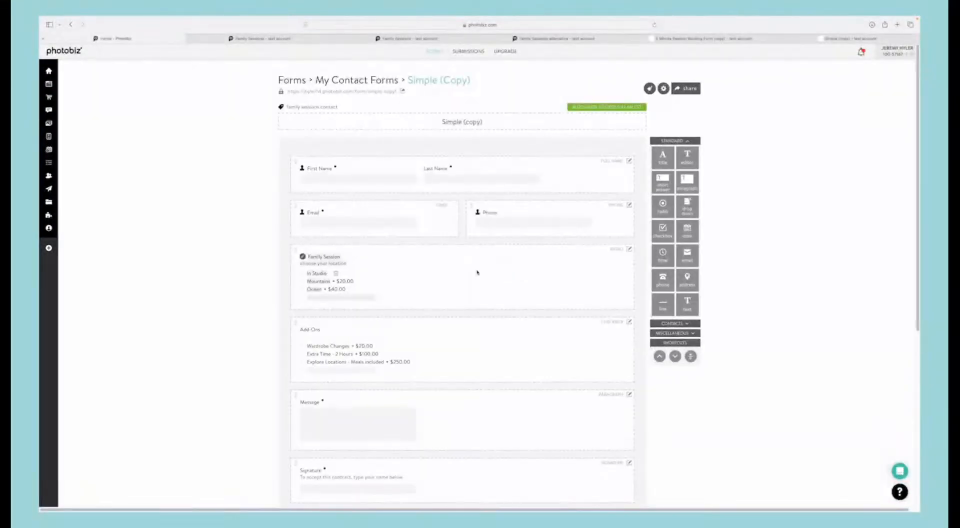
Step: Go back to the Simple (copy) form editor and check the payment field's options
scroll(474, 280, down, 5)
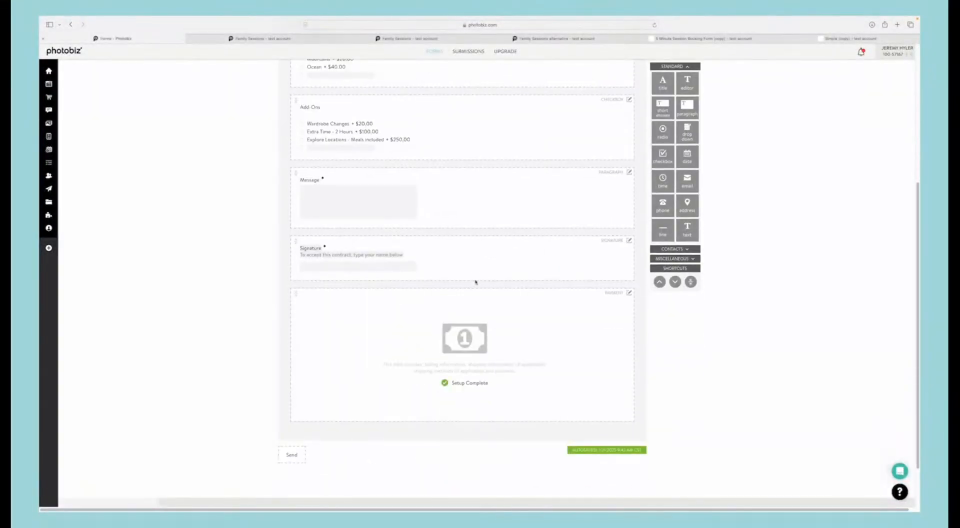
click(629, 293)
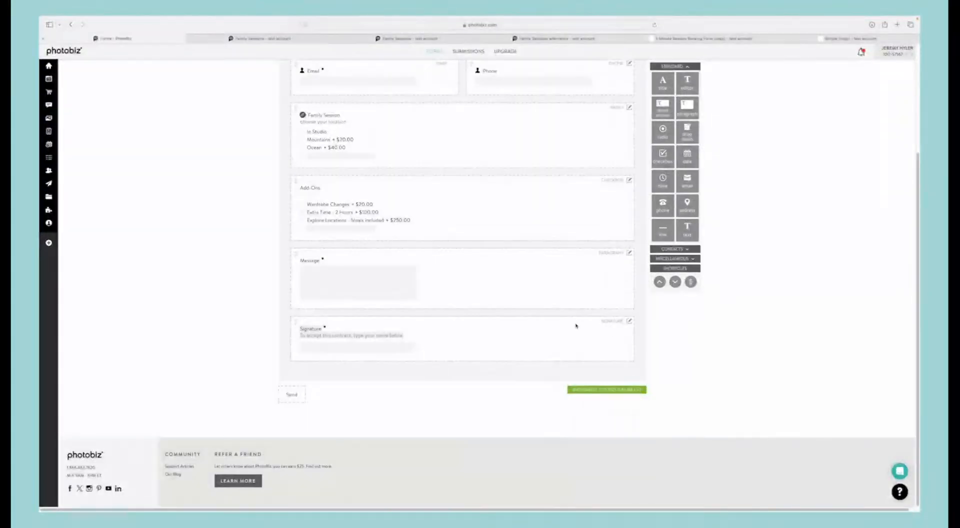
scroll(575, 326, up, 10)
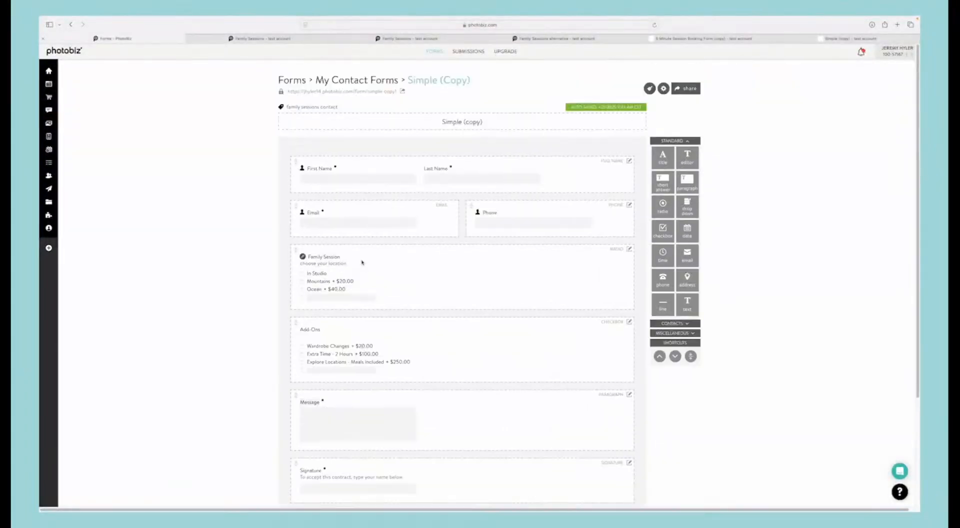
Step: Open the live Simple (copy) form and fill in the customer's first name, last name, email and phone number
click(346, 91)
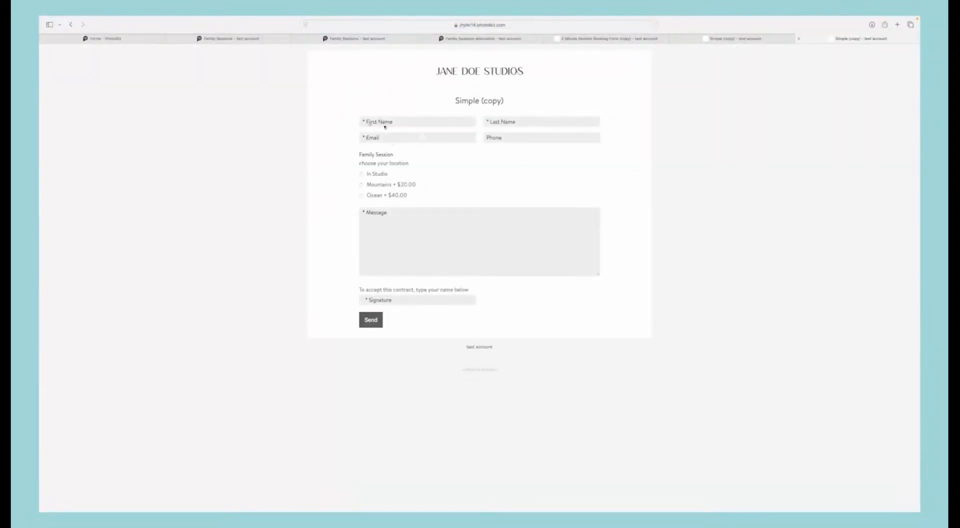
click(385, 126)
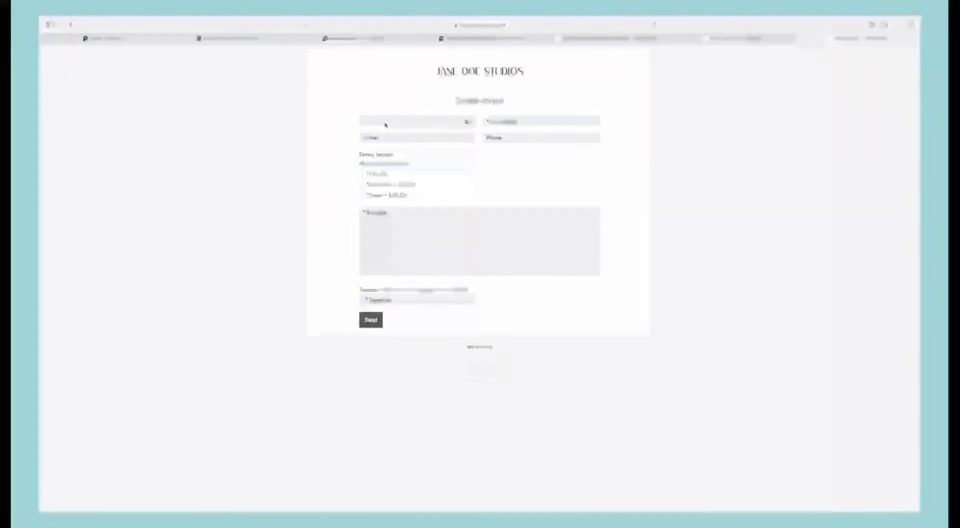
text(testing)
key(Tab)
text(test)
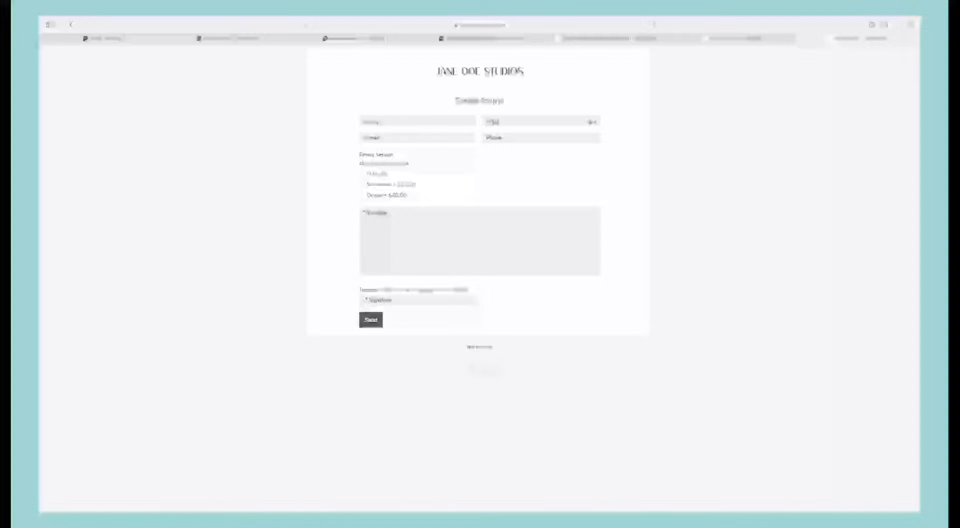
key(Tab)
text(testing)
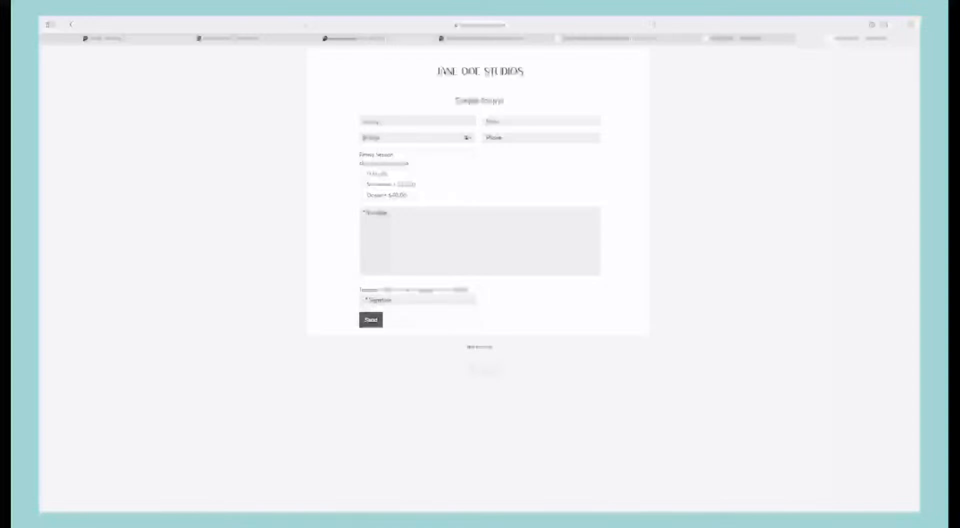
click(387, 150)
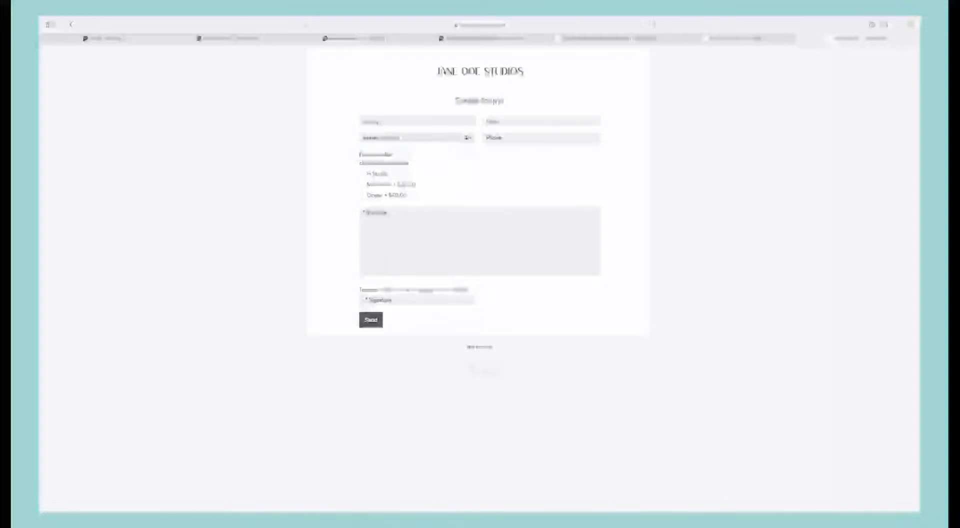
click(500, 141)
text(4)
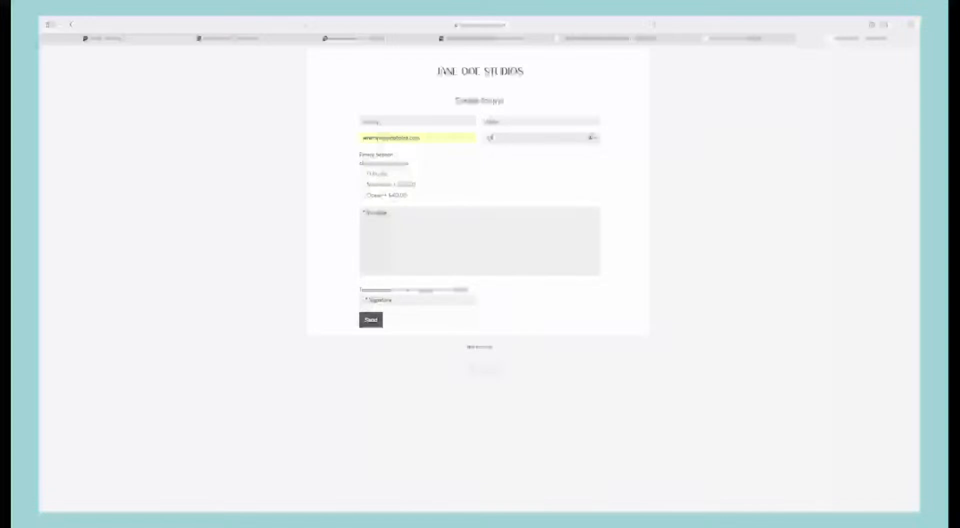
text(56456)
Step: Choose the Mountains location for the family session and add the Wardrobe Changes add-on
click(361, 174)
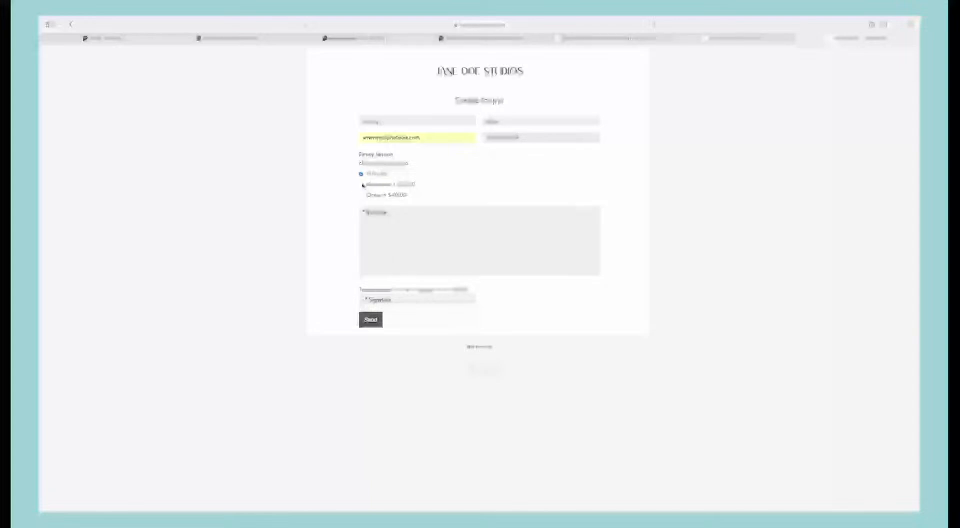
click(361, 184)
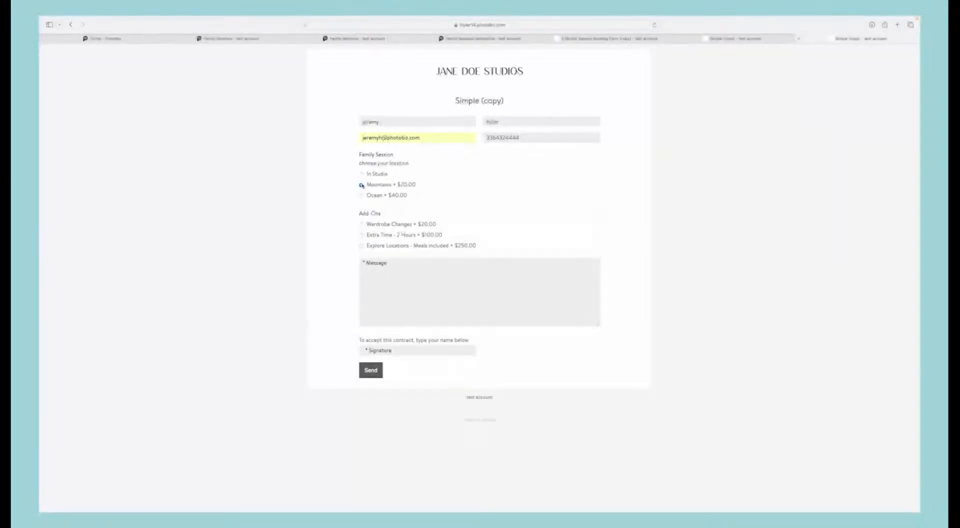
click(360, 225)
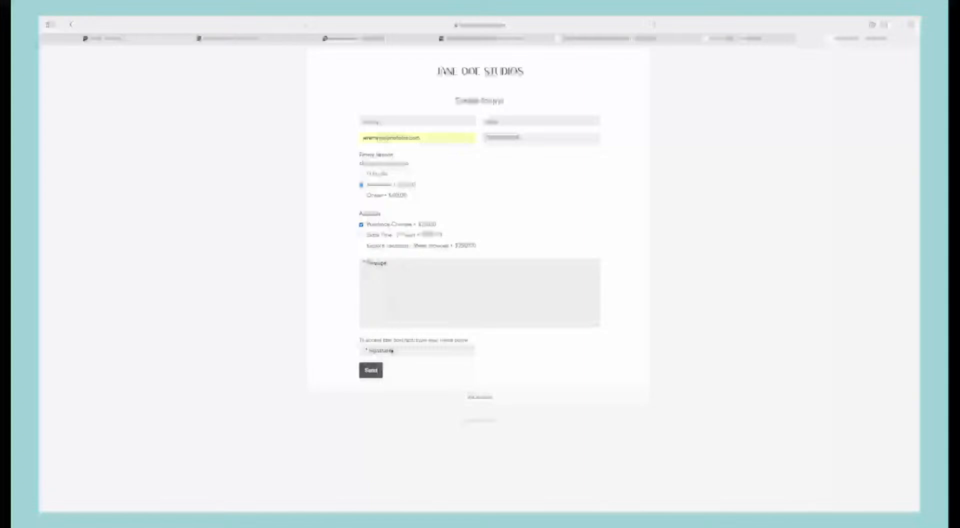
Step: Sign with the customer's name, enter "Thank you" as the message, send the form, and view the Family fun session on the confirmation page
click(391, 351)
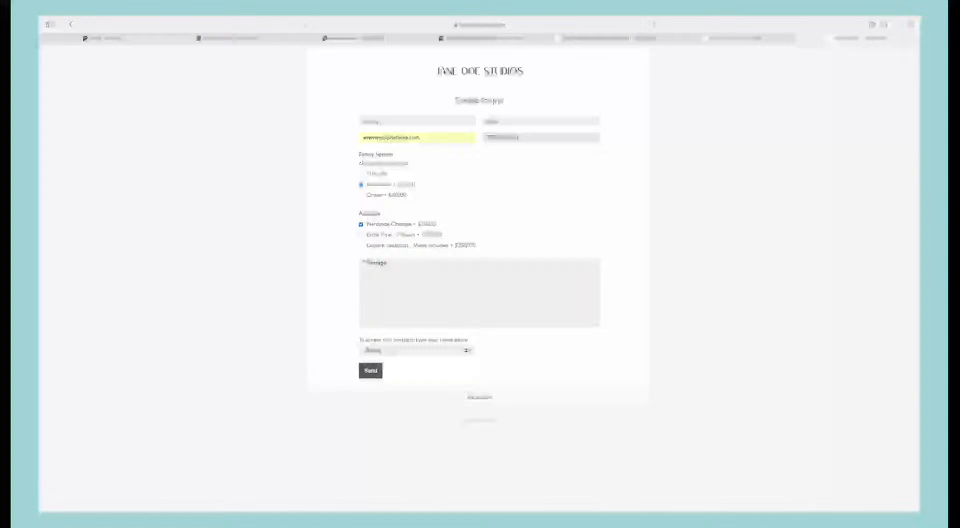
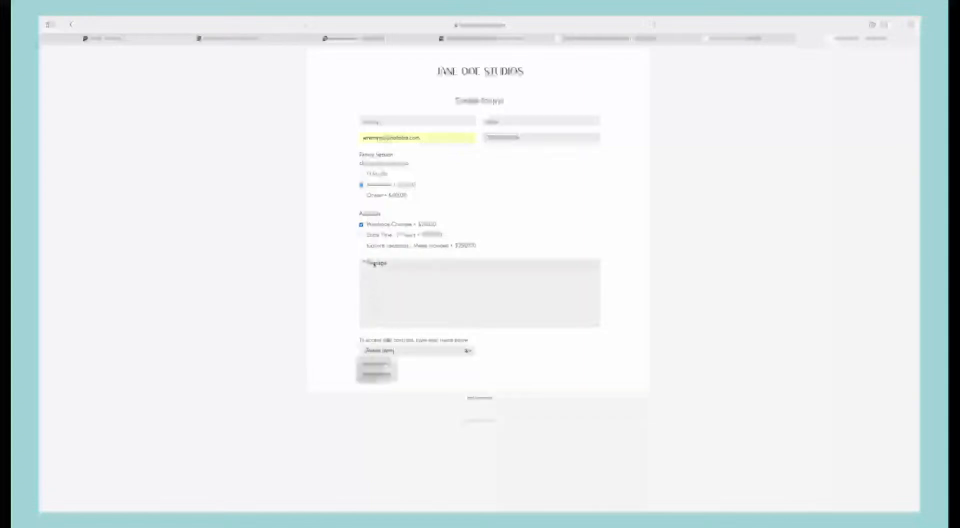
click(368, 261)
text(Hi)
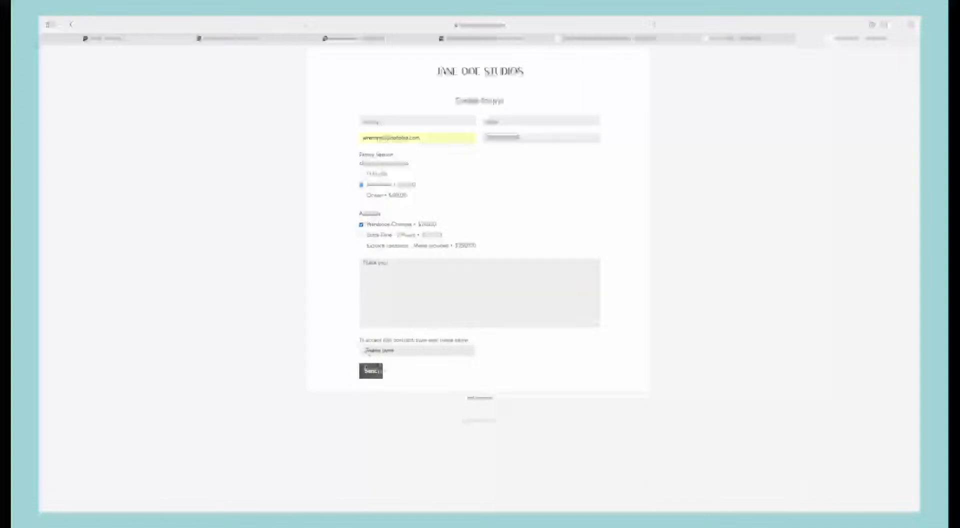
click(375, 371)
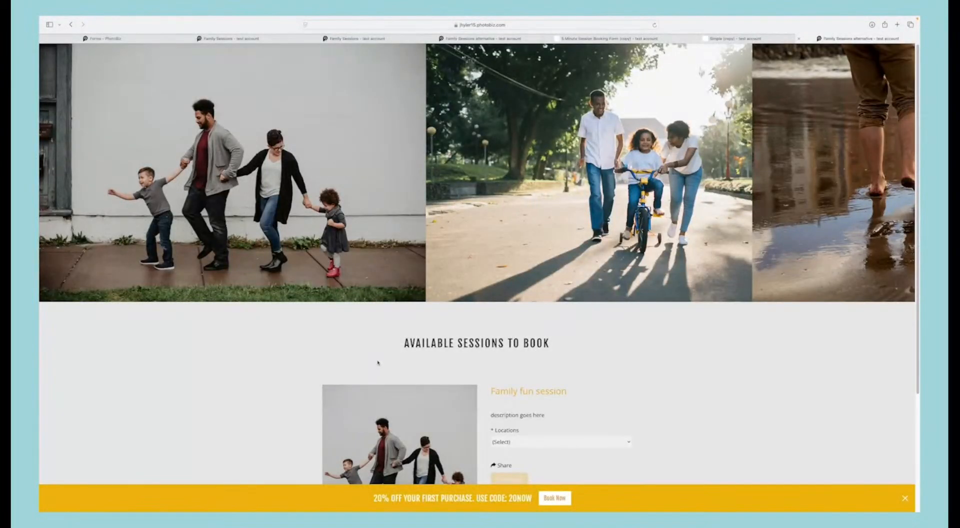
scroll(377, 362, down, 5)
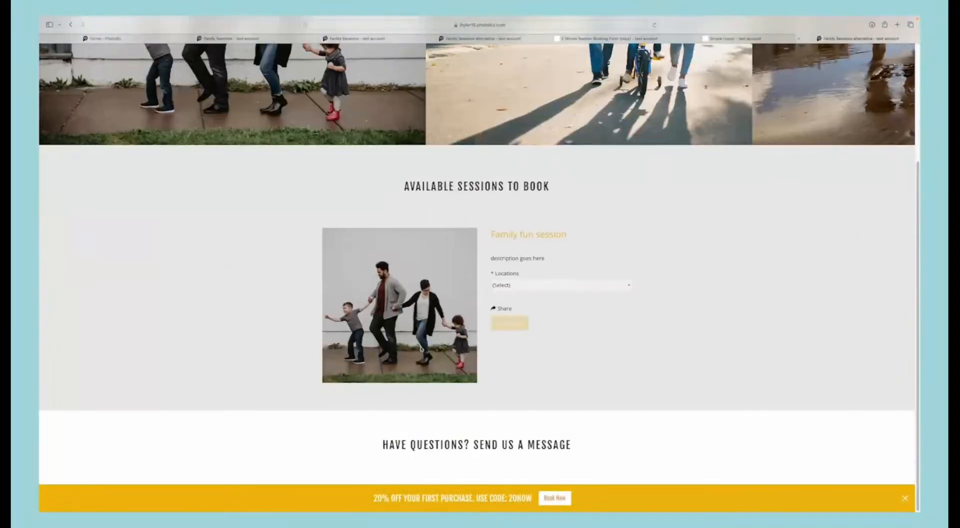
Step: Try the Mountains location on the Family fun session, and switch the selection to In Studio
click(522, 284)
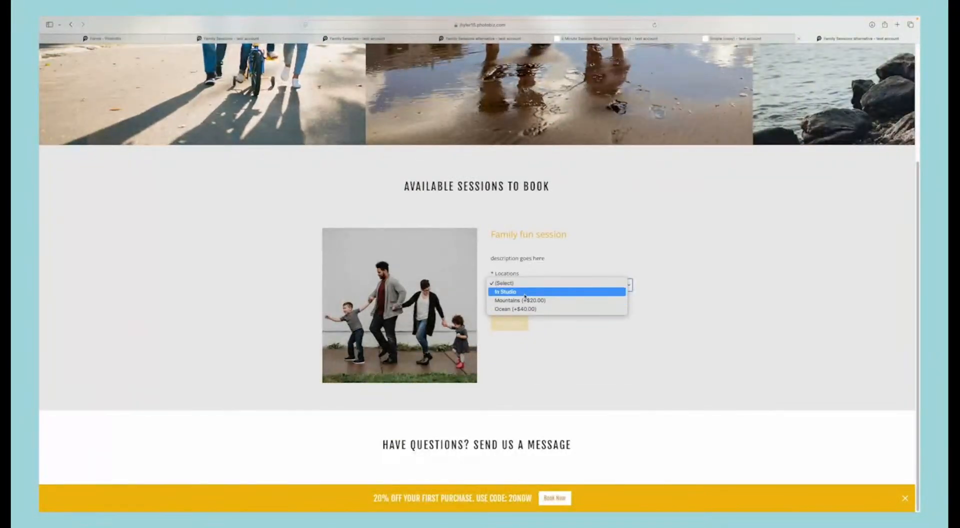
click(524, 300)
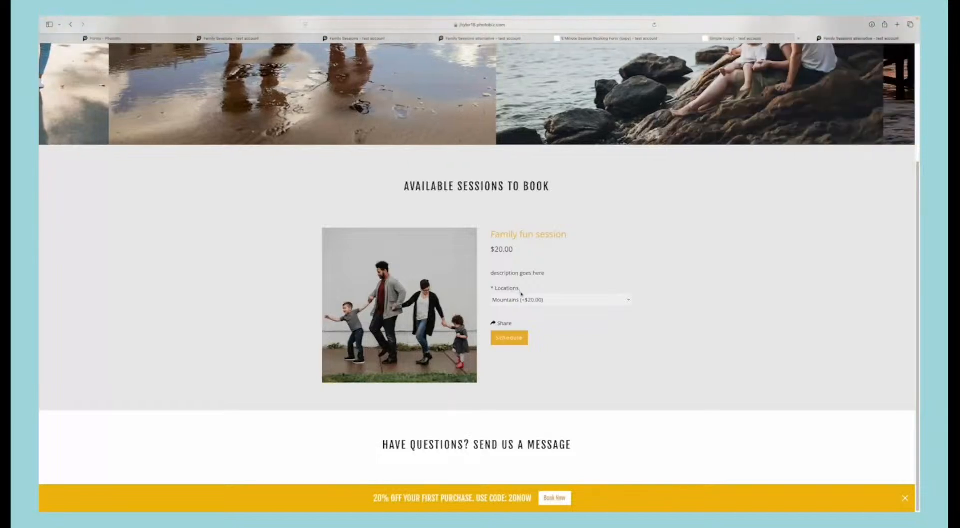
click(523, 300)
click(522, 290)
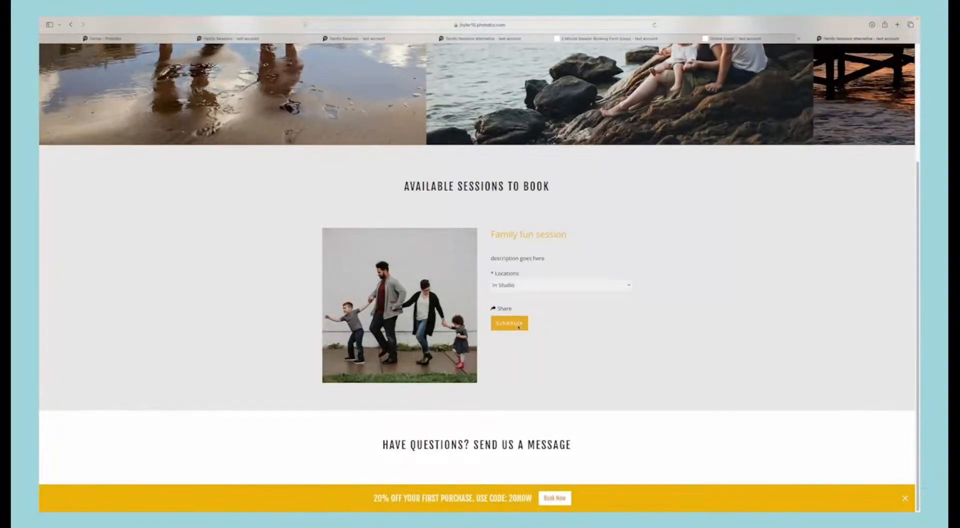
Step: Start scheduling the Family fun session, view the time slots for January 25, 2025, and check the available dates in February
click(518, 328)
click(450, 346)
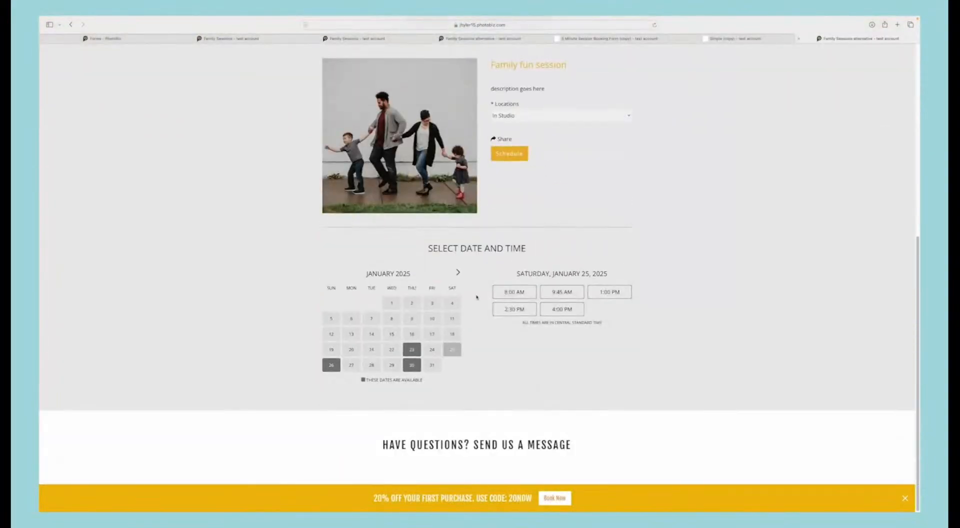
click(458, 273)
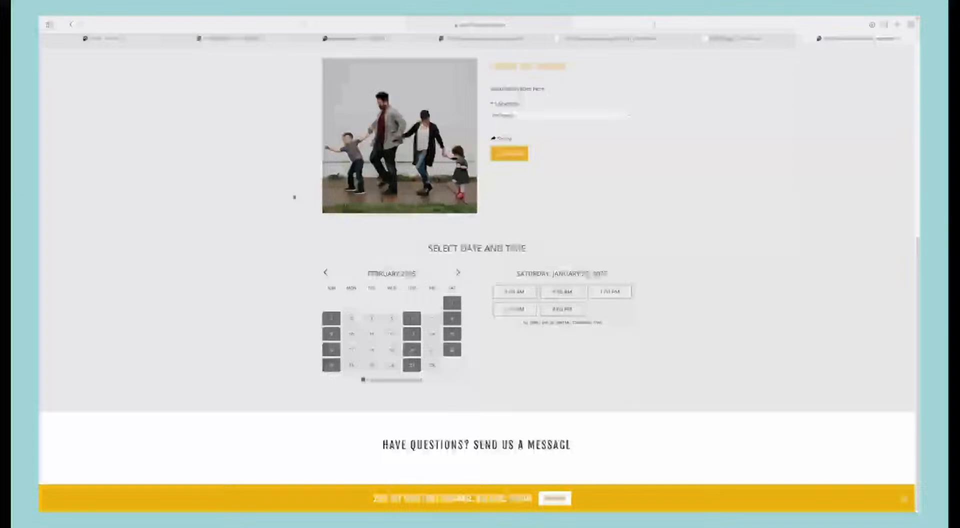
Step: Return to the PhotoBiz control panel and open the contact record of the lead with the latest interaction, 01/21/2025
click(80, 38)
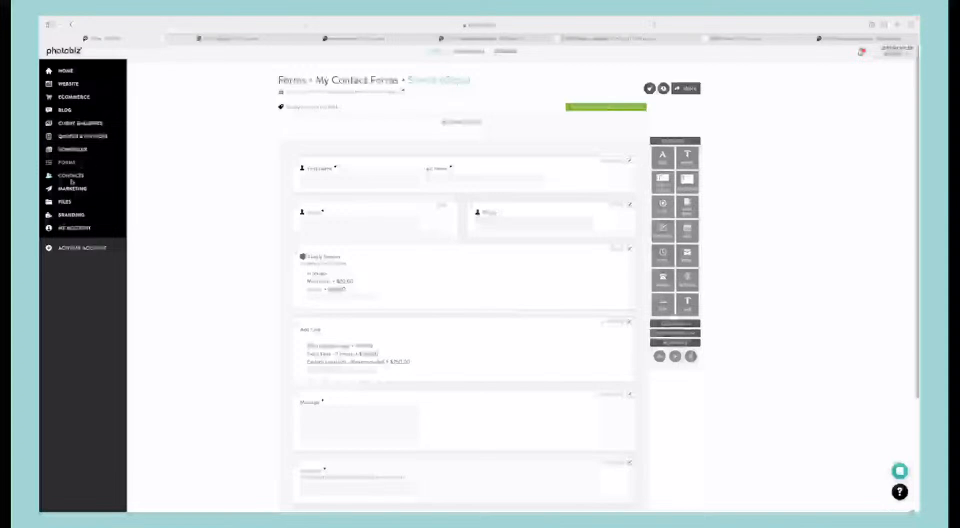
click(72, 175)
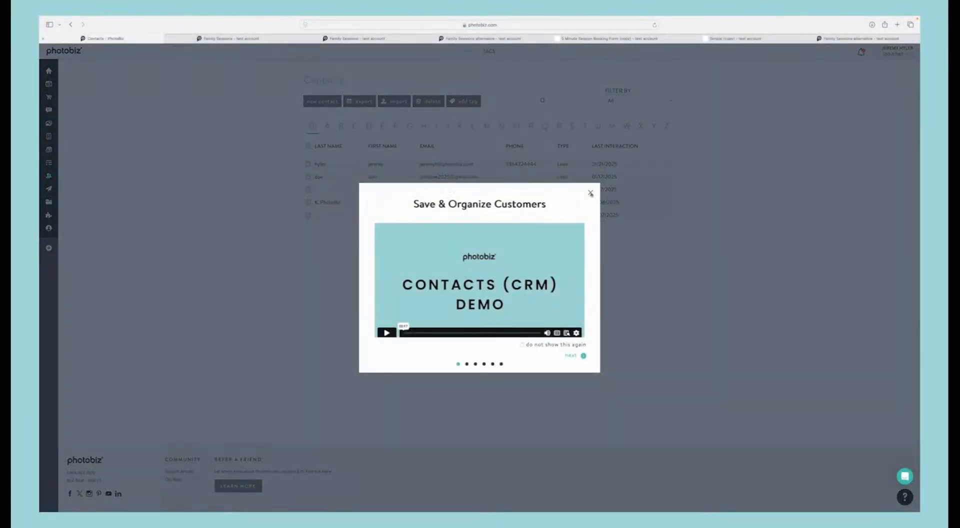
click(590, 193)
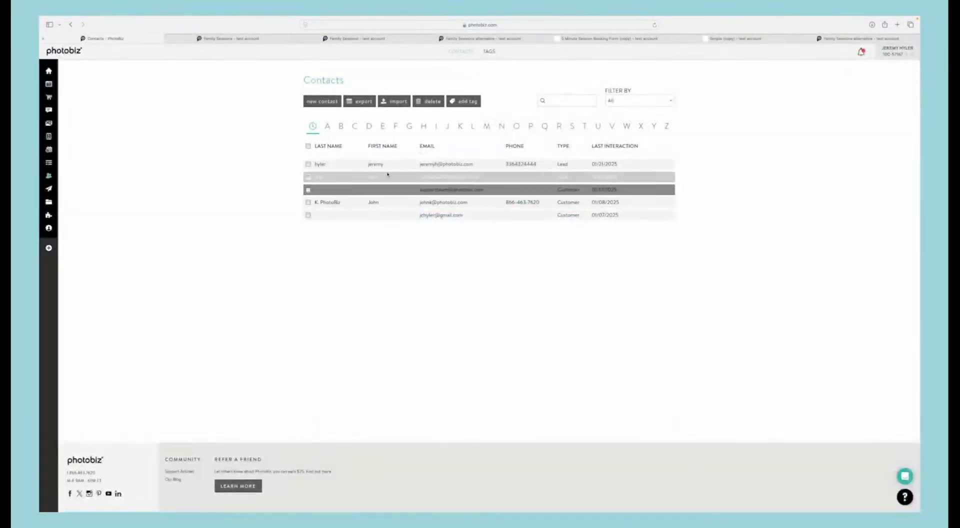
click(337, 167)
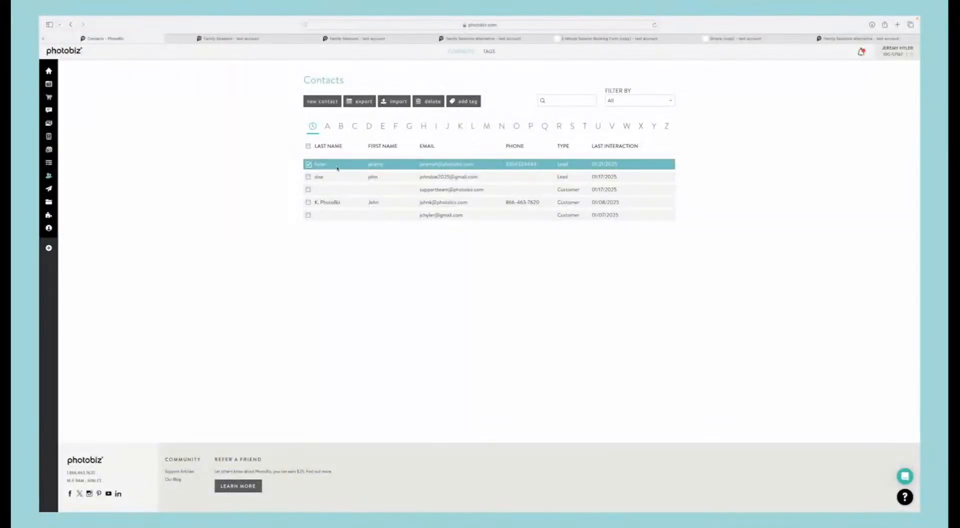
click(319, 165)
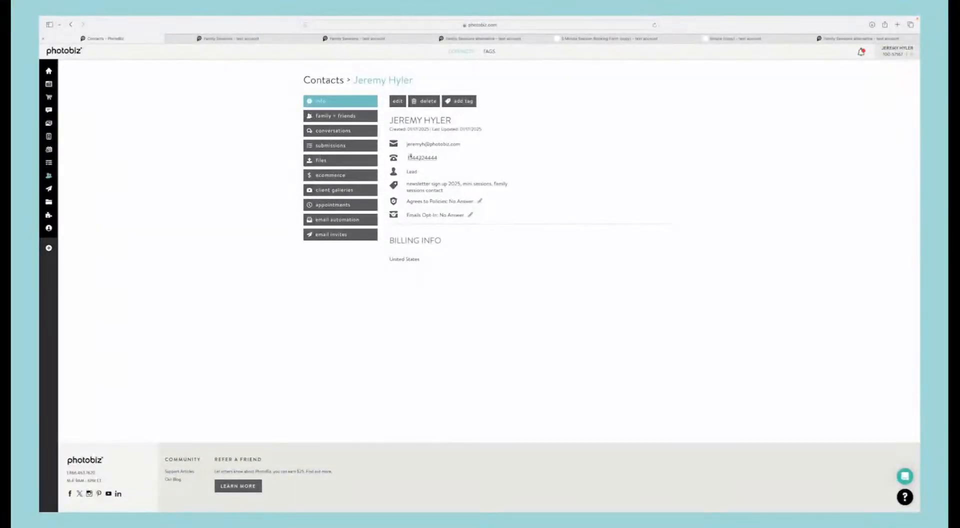
Step: Check the contact's family + friends and conversations sections, and open the latest form submission to review its responses
click(351, 118)
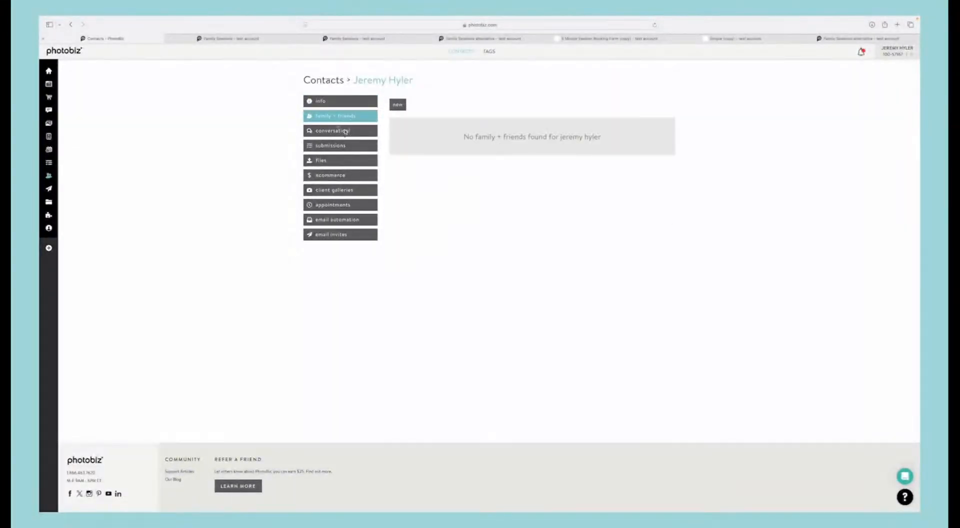
click(345, 131)
click(344, 146)
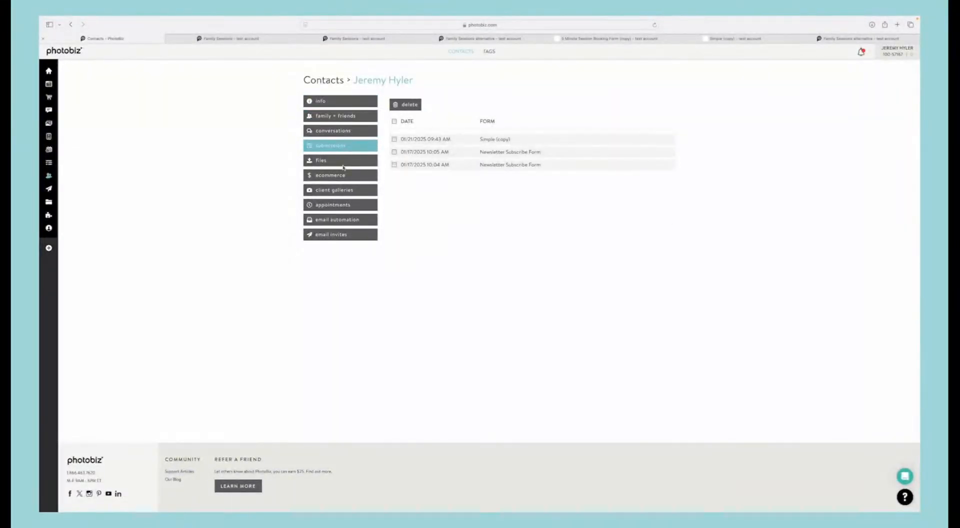
click(484, 140)
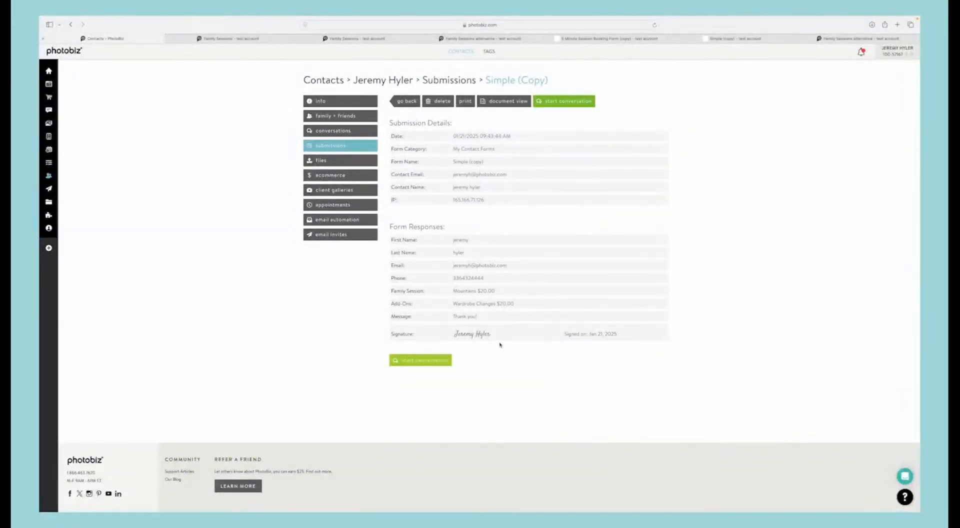
Step: Review the contact's client galleries, appointments, email automation and email invites, and return to the contact's general info
click(335, 191)
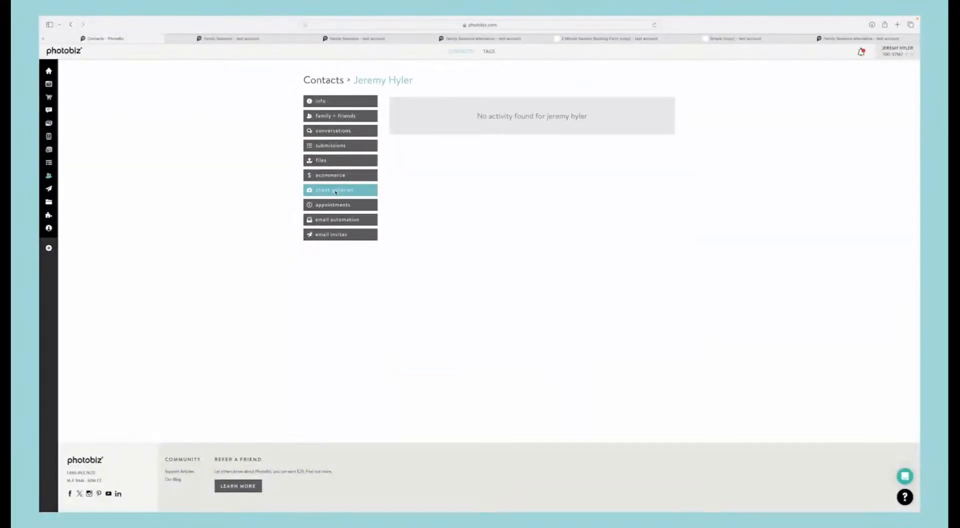
click(349, 203)
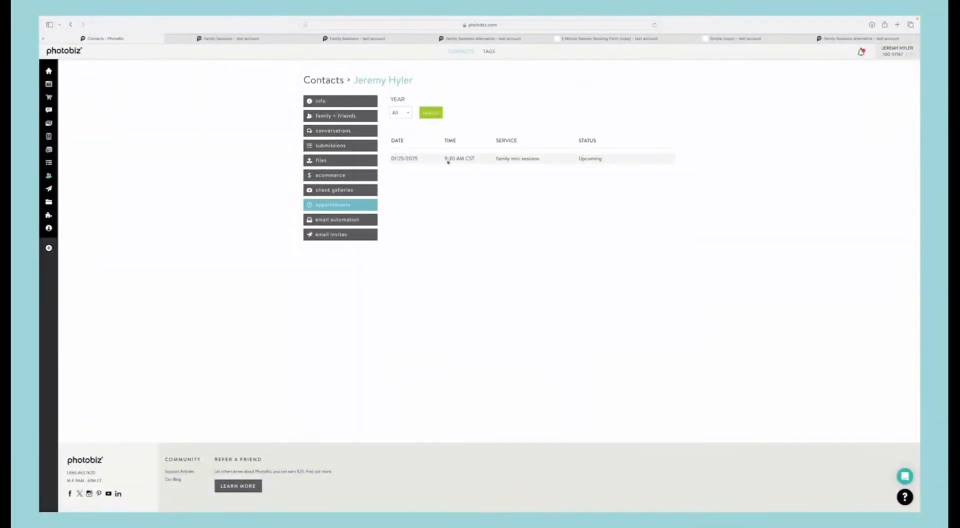
click(345, 222)
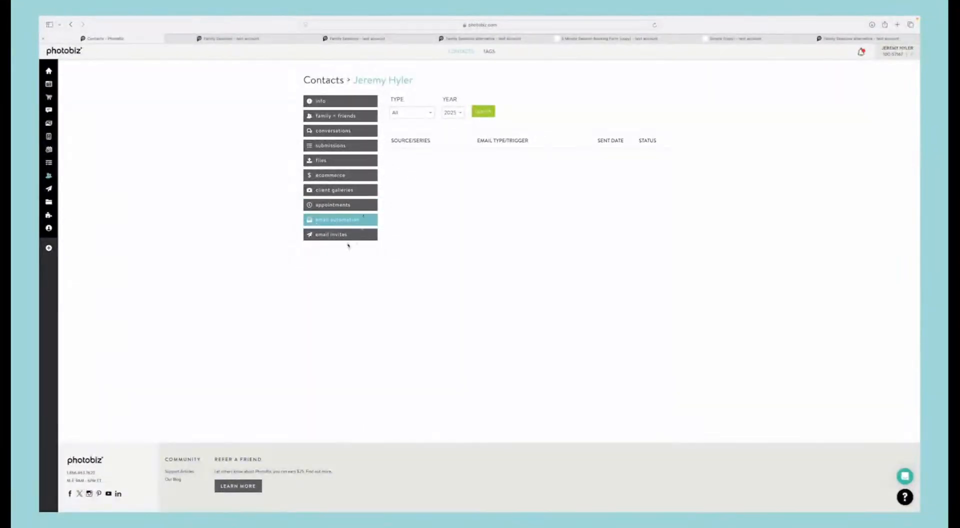
click(330, 230)
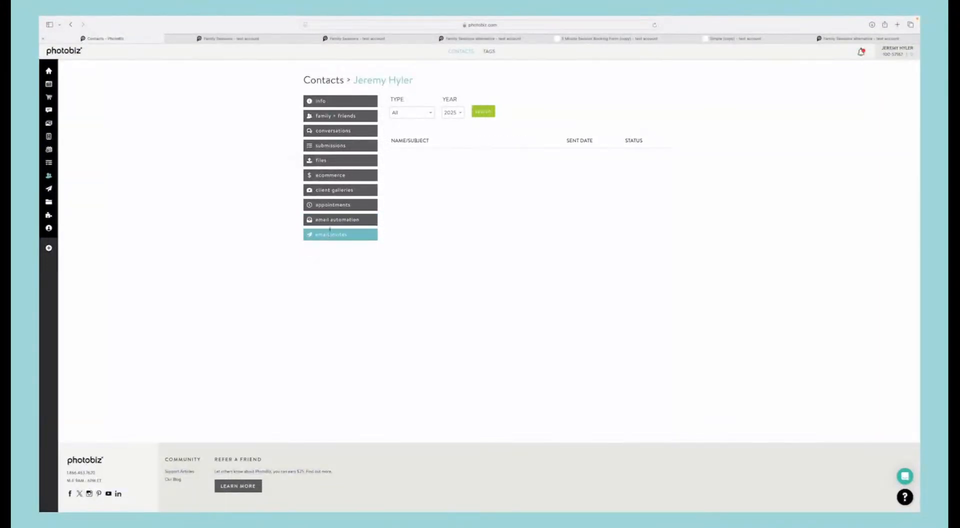
click(360, 220)
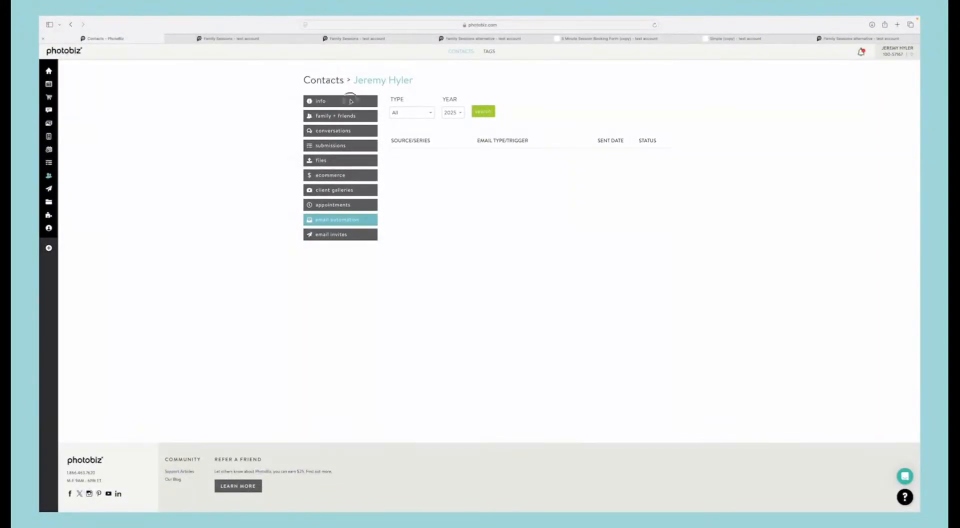
click(349, 101)
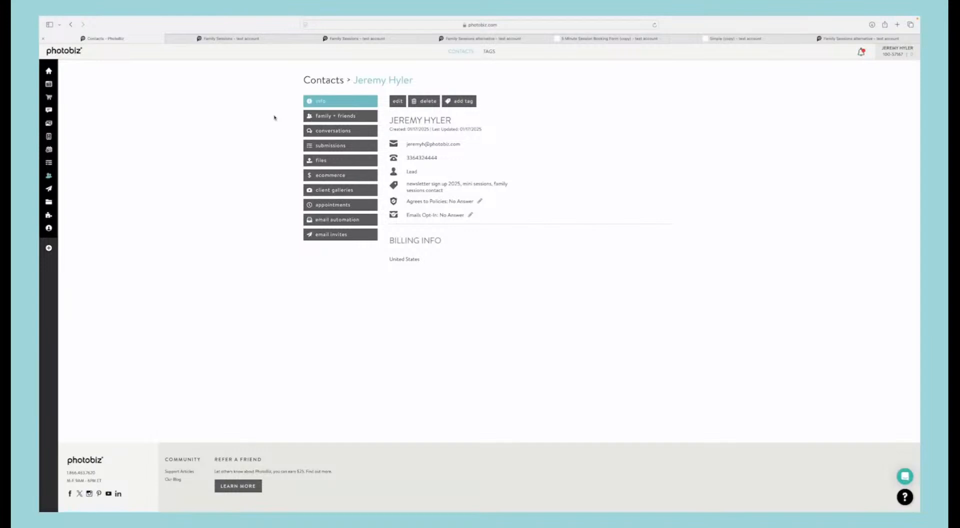